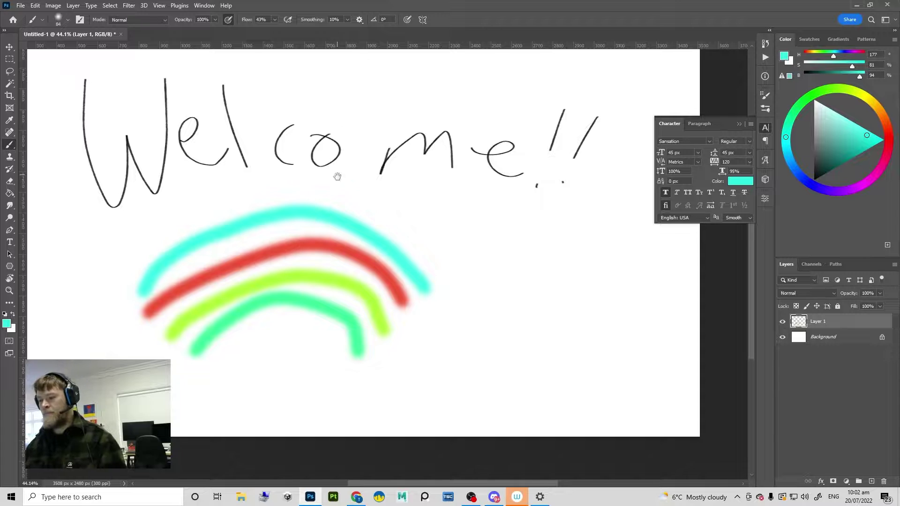
Step: With the Move tool's Auto-Select off, move the Layer 1 lettering and rainbow toward the canvas's upper-left corner
{"action": "left_click_drag", "start_coordinate": [338, 177], "coordinate": [316, 197]}
{"action": "left_click_drag", "start_coordinate": [316, 158], "coordinate": [315, 193]}
{"action": "key", "text": "v"}
{"action": "left_click_drag", "start_coordinate": [263, 181], "coordinate": [278, 180]}
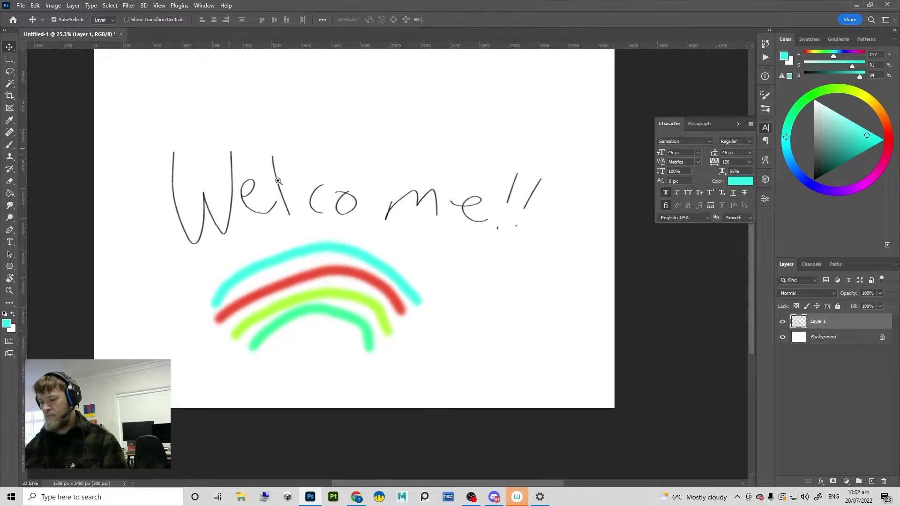
{"action": "scroll", "coordinate": [234, 192], "scroll_direction": "up", "scroll_amount": 3}
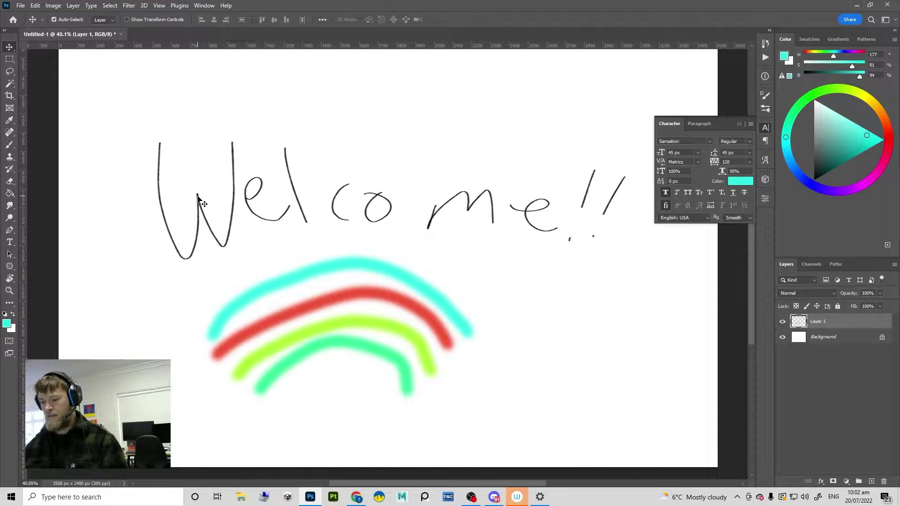
{"action": "scroll", "coordinate": [202, 202], "scroll_direction": "down", "scroll_amount": 2}
{"action": "mouse_move", "coordinate": [300, 192]}
{"action": "left_mouse_down"}
{"action": "mouse_move", "coordinate": [295, 164]}
{"action": "mouse_move", "coordinate": [353, 145]}
{"action": "mouse_move", "coordinate": [304, 197]}
{"action": "mouse_move", "coordinate": [308, 178]}
{"action": "mouse_move", "coordinate": [301, 183]}
{"action": "left_mouse_up"}
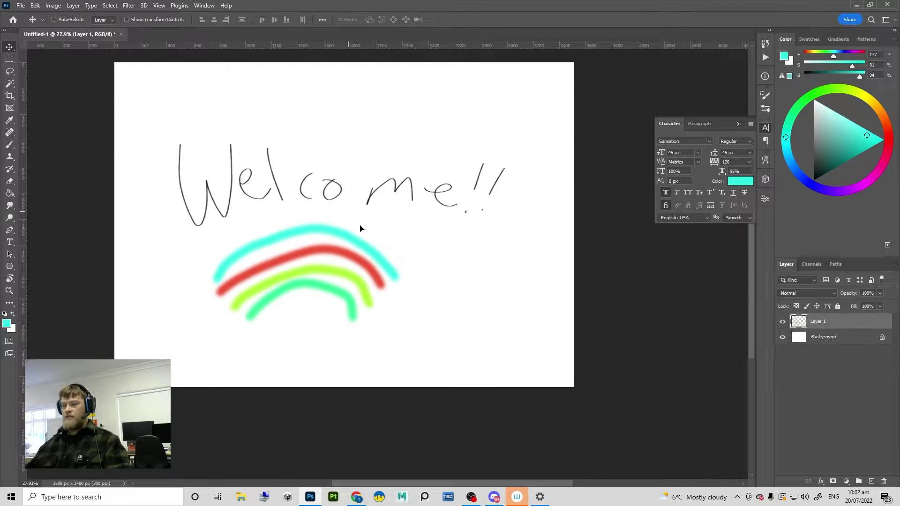
{"action": "left_click_drag", "start_coordinate": [359, 228], "coordinate": [288, 171]}
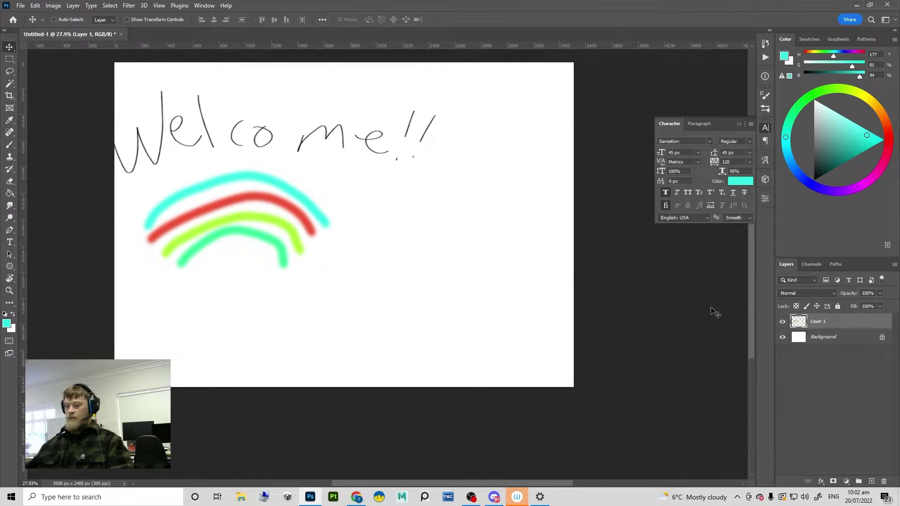
Step: Add a new empty layer above Layer 1 and try to move the artwork with that layer active
{"action": "key", "text": "ctrl+shift+n"}
{"action": "key", "text": "Return"}
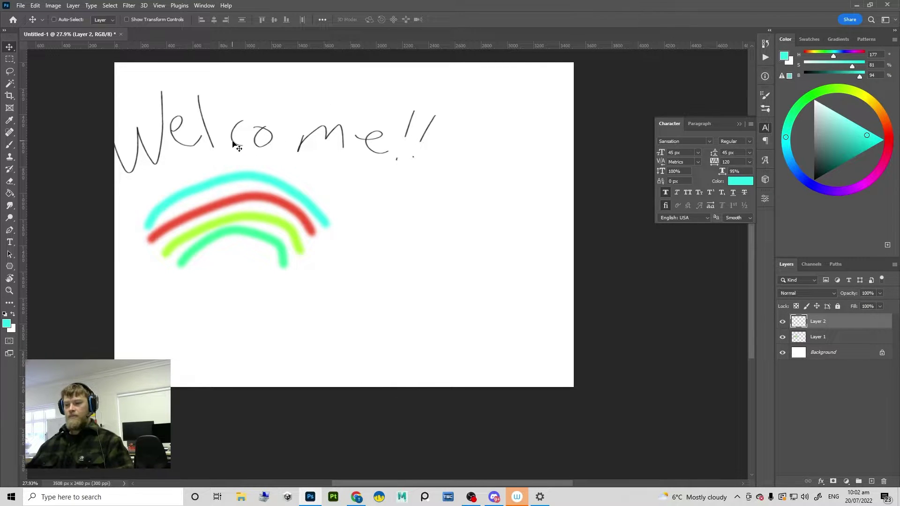
{"action": "mouse_move", "coordinate": [233, 141]}
{"action": "left_mouse_down"}
{"action": "mouse_move", "coordinate": [365, 129]}
{"action": "mouse_move", "coordinate": [247, 146]}
{"action": "left_mouse_up"}
{"action": "left_click_drag", "start_coordinate": [191, 101], "coordinate": [248, 162]}
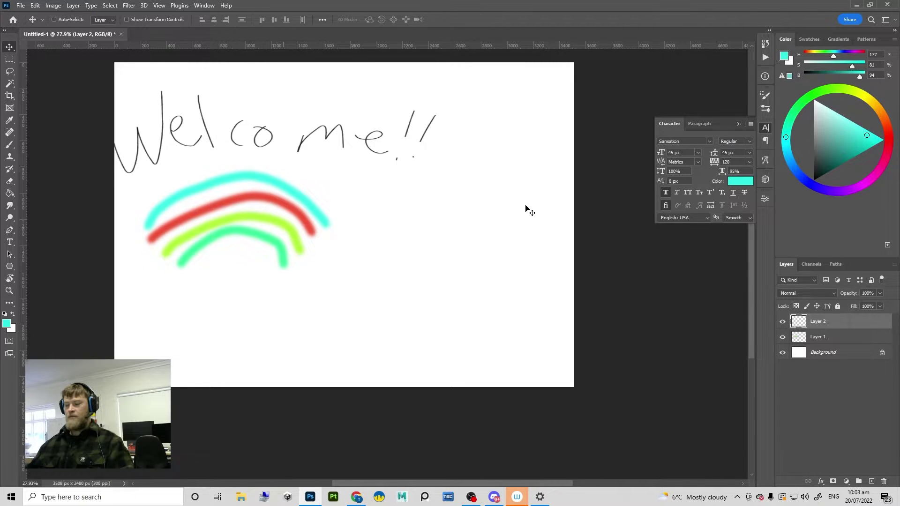
Step: Make Layer 1 active and move its lettering and rainbow back to the middle of the canvas
{"action": "left_click", "coordinate": [824, 338]}
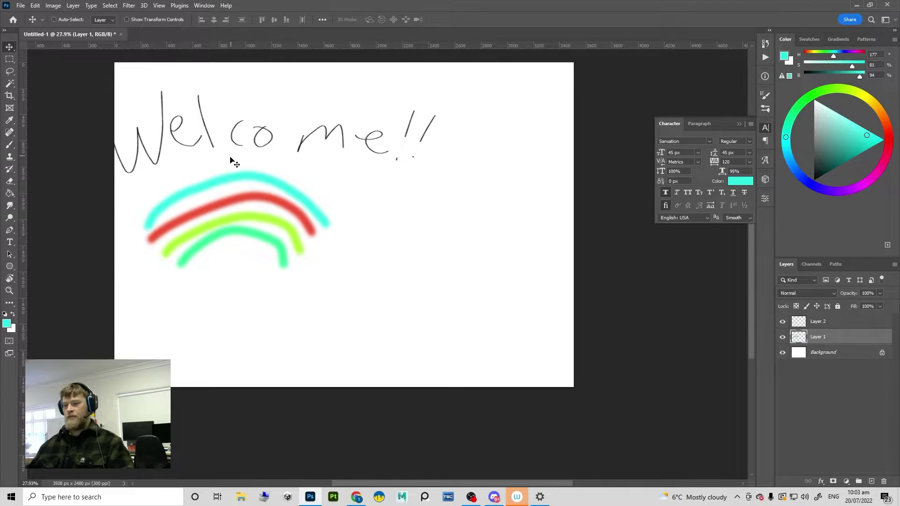
{"action": "left_click_drag", "start_coordinate": [245, 177], "coordinate": [330, 158]}
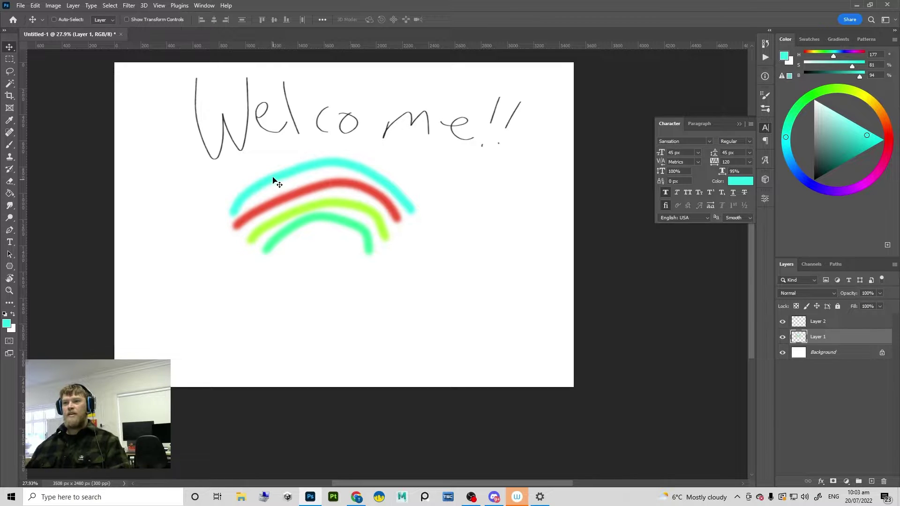
{"action": "left_click_drag", "start_coordinate": [371, 173], "coordinate": [318, 259]}
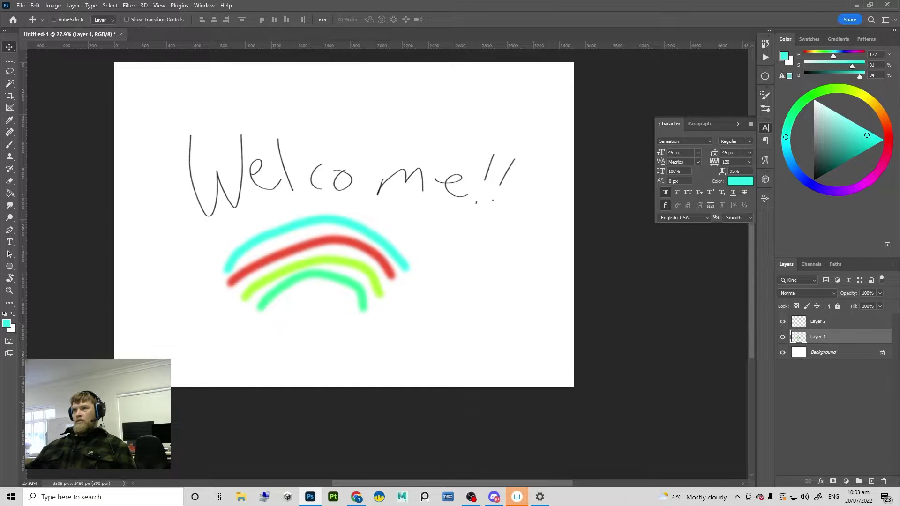
Step: Switch the OBS stream to the Other Monitor scene and move the OBS window off this screen
{"action": "left_click", "coordinate": [494, 497]}
{"action": "left_click", "coordinate": [495, 498]}
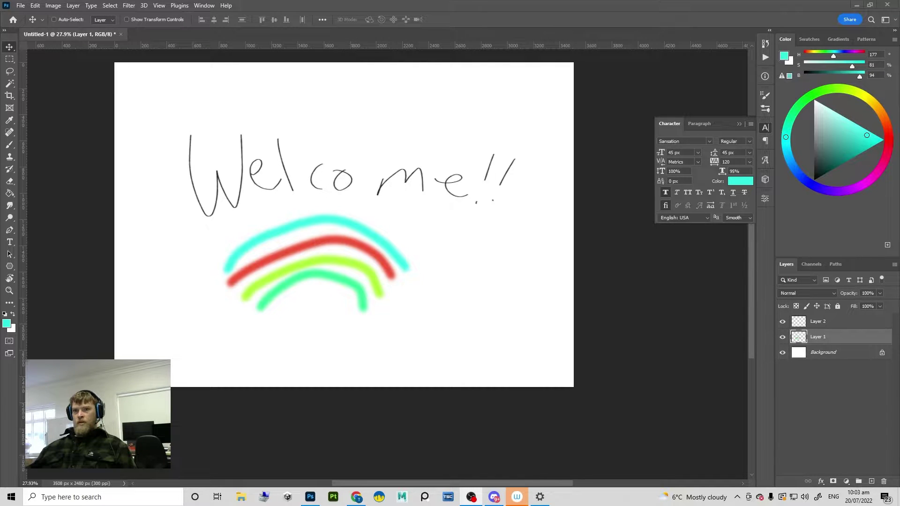
{"action": "left_click", "coordinate": [175, 396]}
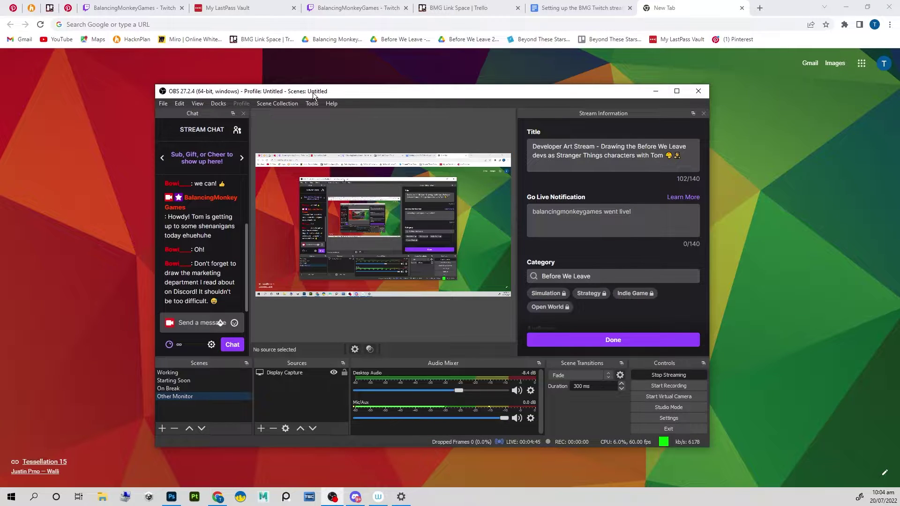
{"action": "left_click_drag", "start_coordinate": [313, 93], "coordinate": [899, 159]}
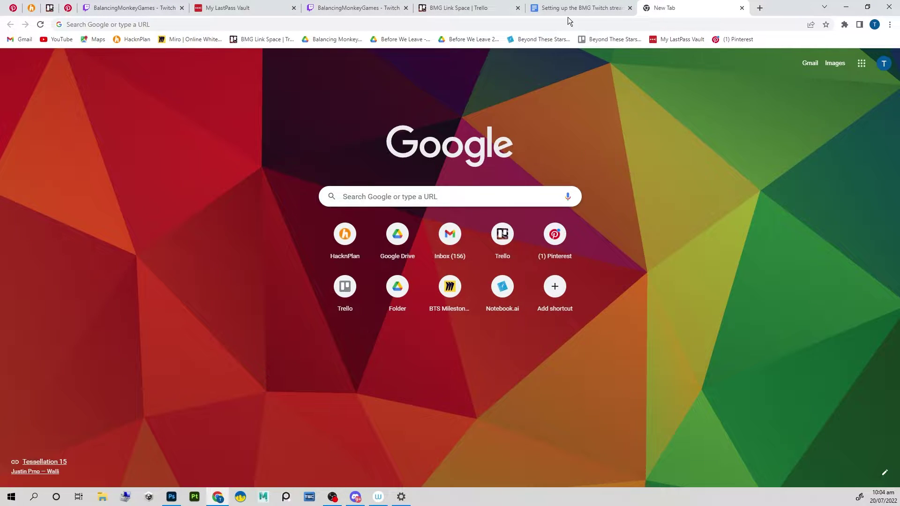
Step: In Chrome, open balancingmonkeygames.com and accept the site's cookies
{"action": "left_click", "coordinate": [565, 21]}
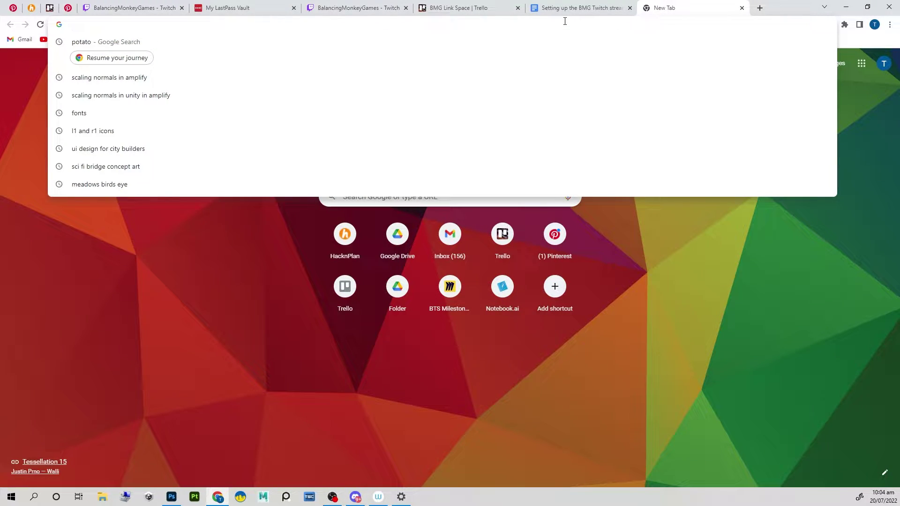
{"action": "type", "text": "bala"}
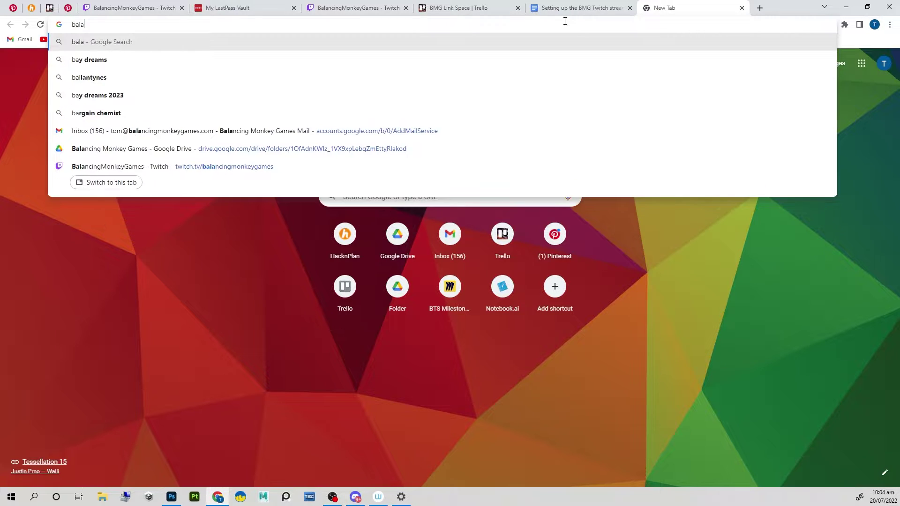
{"action": "type", "text": "ncingmonkey"}
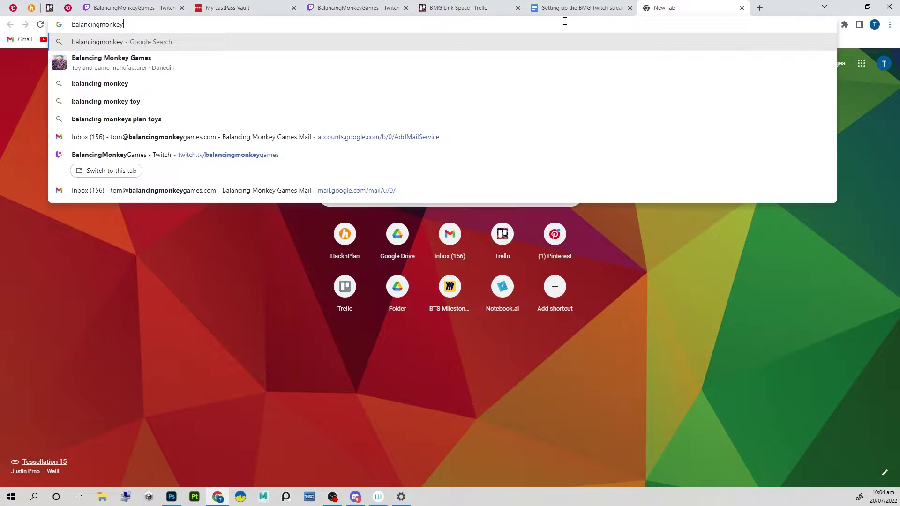
{"action": "type", "text": "games.com"}
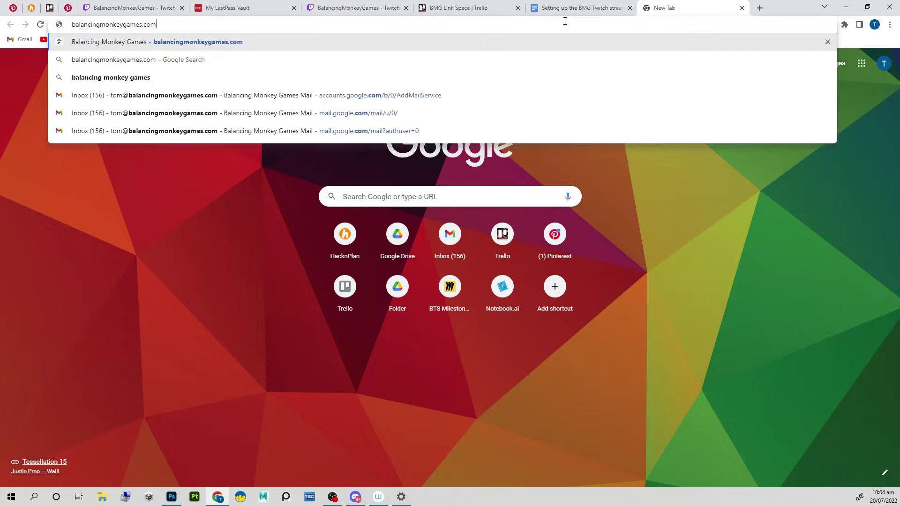
{"action": "key", "text": "Return"}
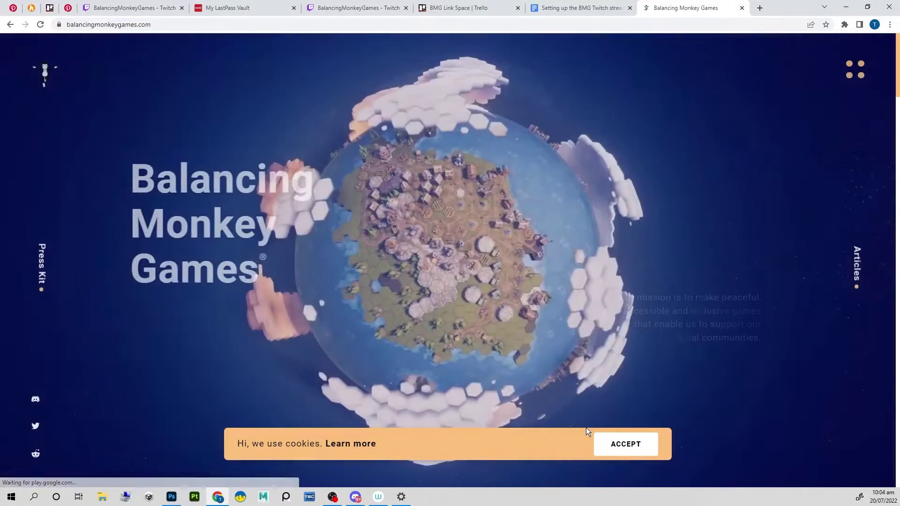
{"action": "left_click", "coordinate": [640, 450]}
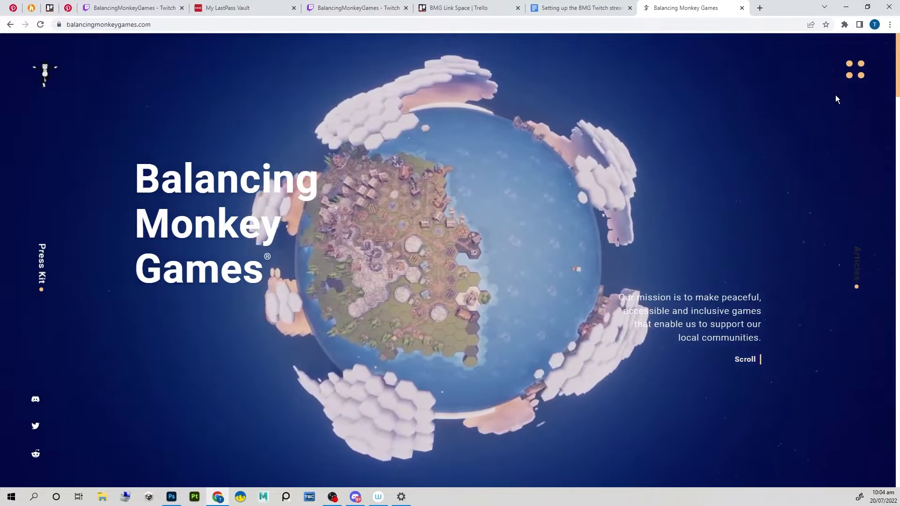
Step: Open the studio site's About Us page and look through the team photos and staff profiles
{"action": "left_click", "coordinate": [853, 74]}
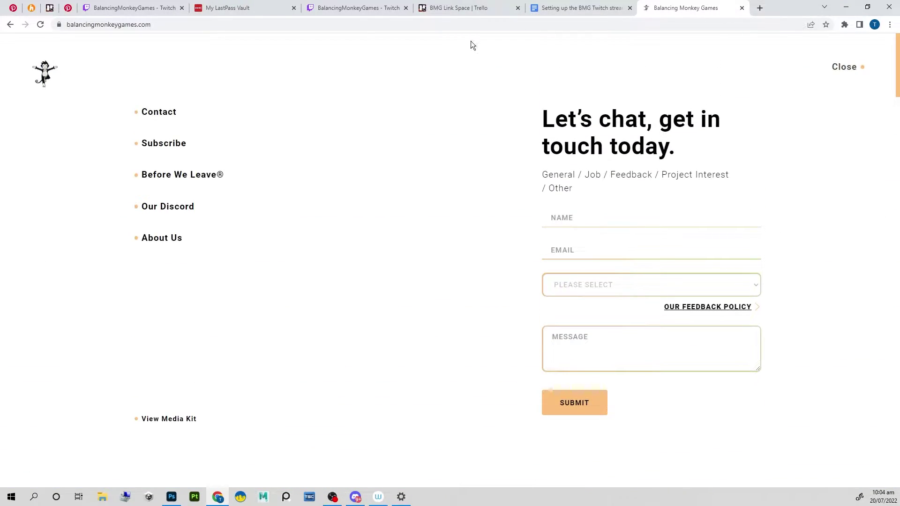
{"action": "left_click", "coordinate": [163, 239]}
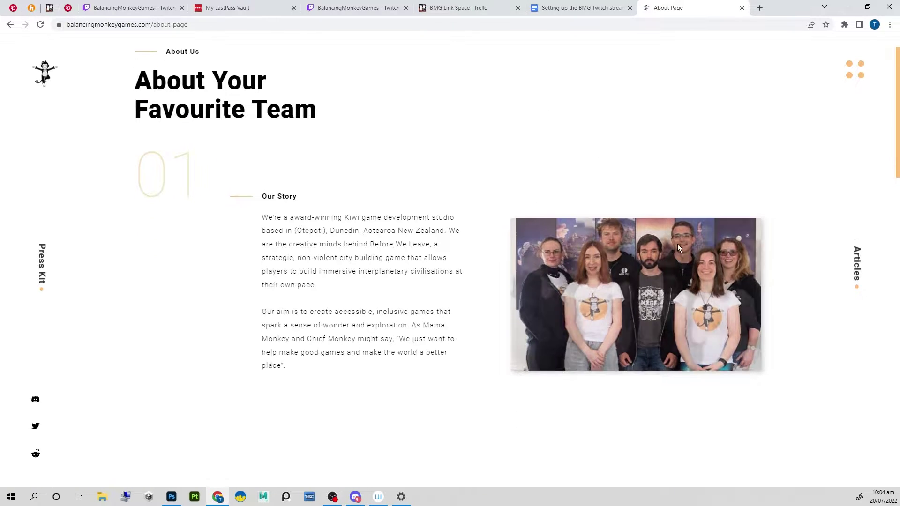
{"action": "scroll", "coordinate": [677, 244], "scroll_direction": "down", "scroll_amount": 4}
{"action": "scroll", "coordinate": [677, 205], "scroll_direction": "down", "scroll_amount": 2}
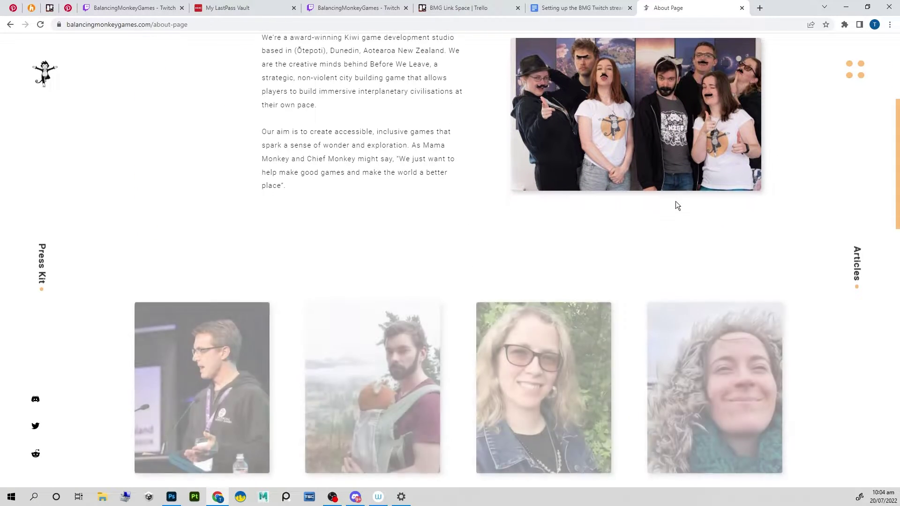
{"action": "scroll", "coordinate": [676, 201], "scroll_direction": "down", "scroll_amount": 8}
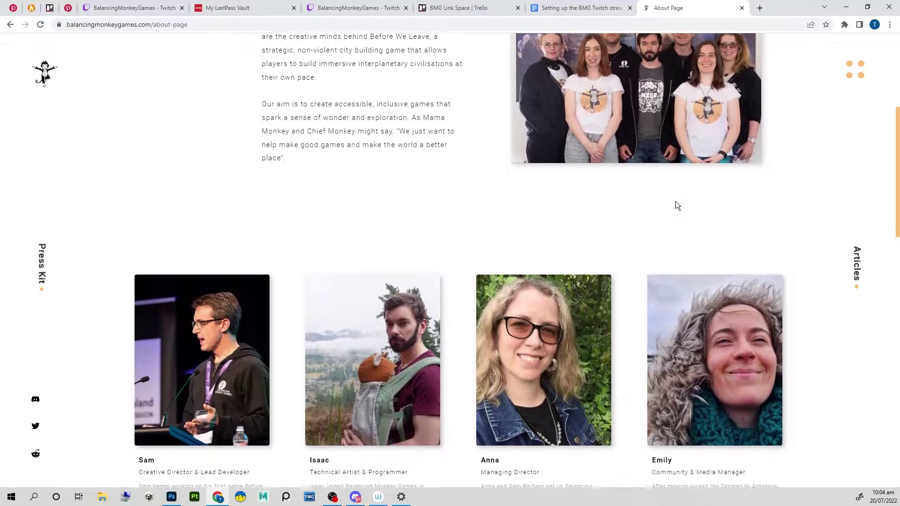
{"action": "scroll", "coordinate": [676, 201], "scroll_direction": "down", "scroll_amount": 8}
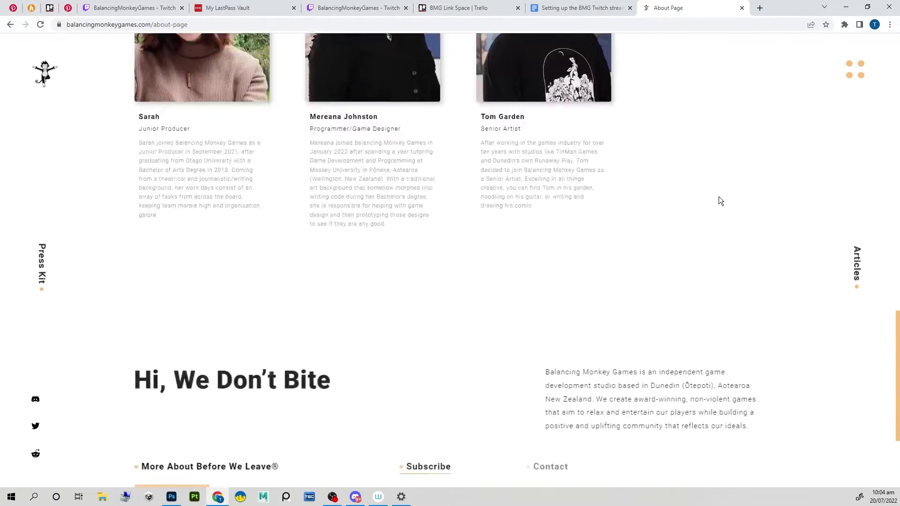
{"action": "scroll", "coordinate": [719, 197], "scroll_direction": "up", "scroll_amount": 13}
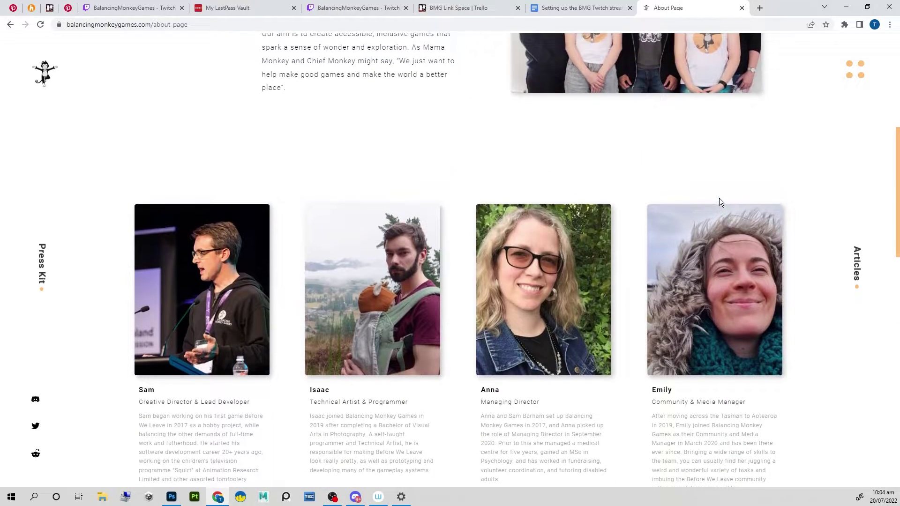
{"action": "scroll", "coordinate": [719, 199], "scroll_direction": "up", "scroll_amount": 6}
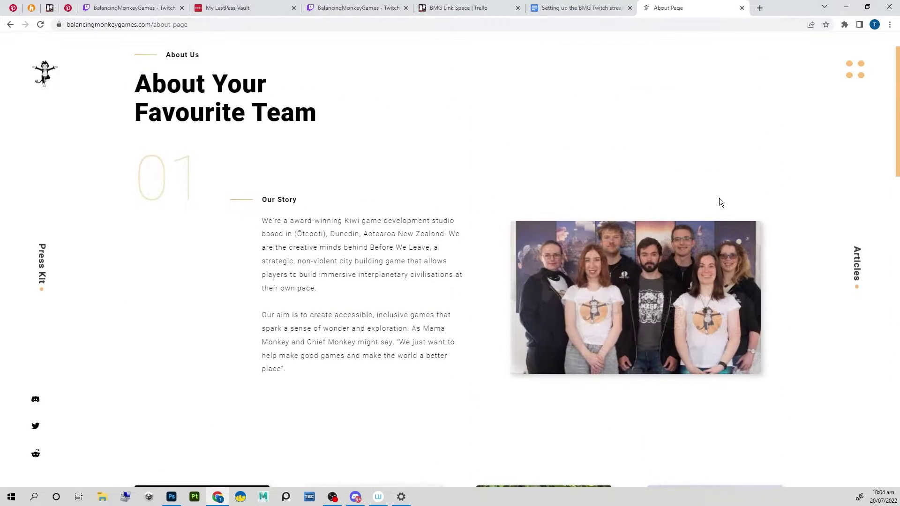
{"action": "scroll", "coordinate": [719, 197], "scroll_direction": "down", "scroll_amount": 5}
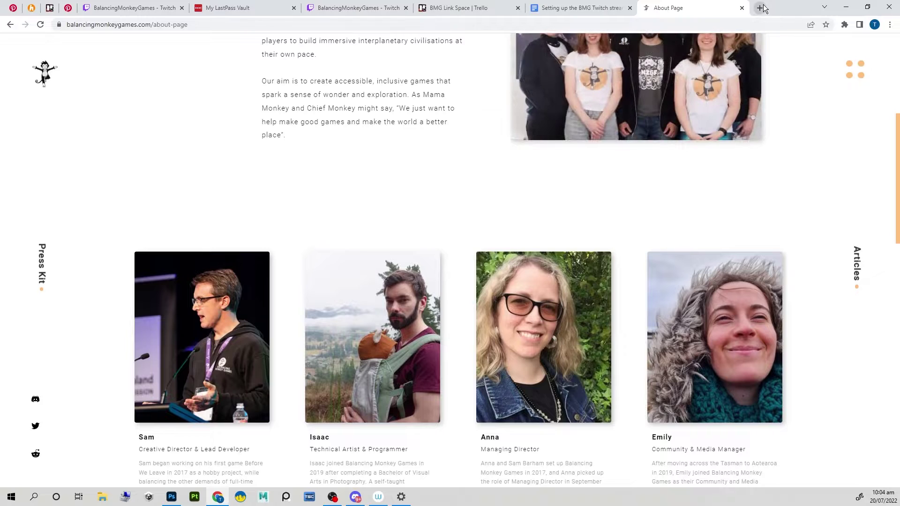
Step: Search Google for "stranger things" in a new tab and show the image results
{"action": "left_click", "coordinate": [760, 8]}
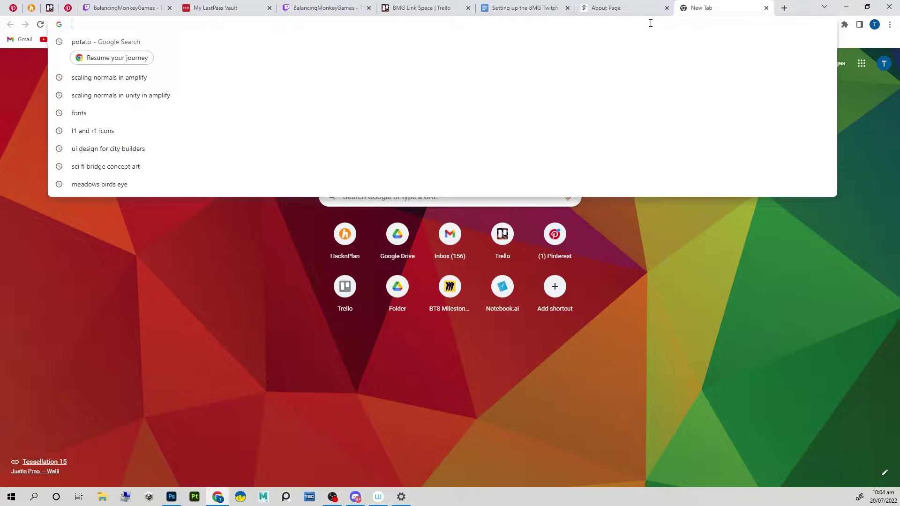
{"action": "type", "text": "stranger thin"}
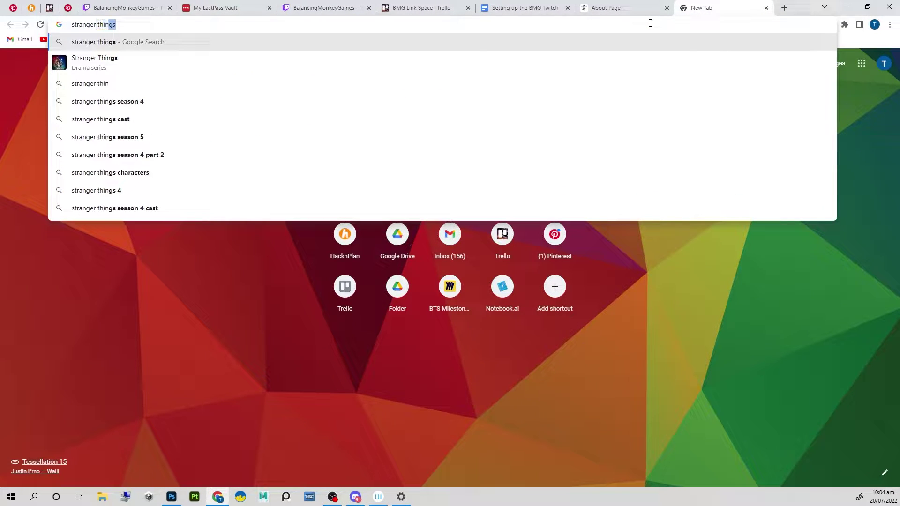
{"action": "type", "text": "gs"}
{"action": "key", "text": "Return"}
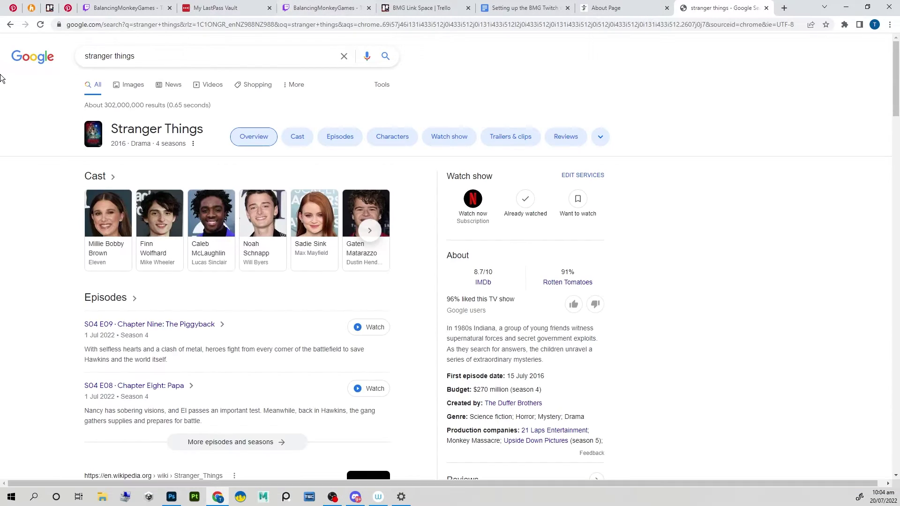
{"action": "left_click", "coordinate": [124, 86]}
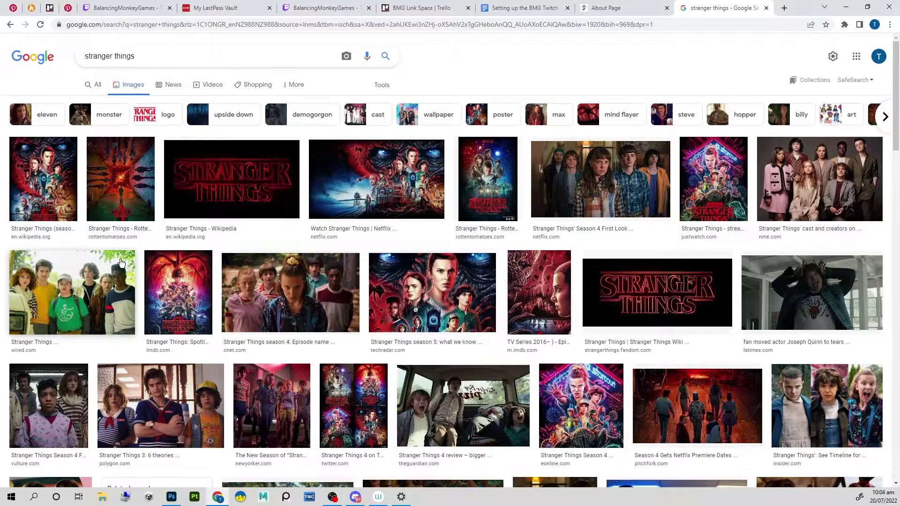
Step: Preview the Wired and NME group photos and the Los Angeles Times picture, and browse further Stranger Things images for reference
{"action": "left_click", "coordinate": [102, 299]}
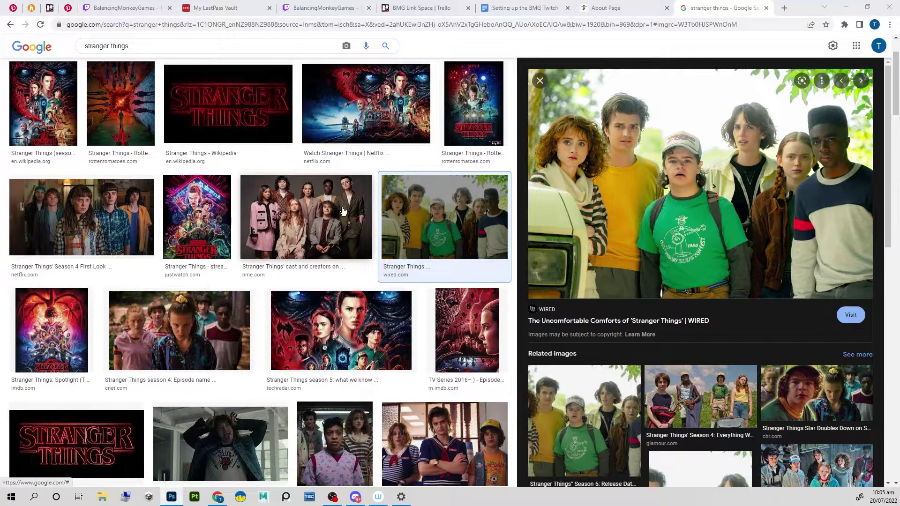
{"action": "left_click", "coordinate": [344, 236]}
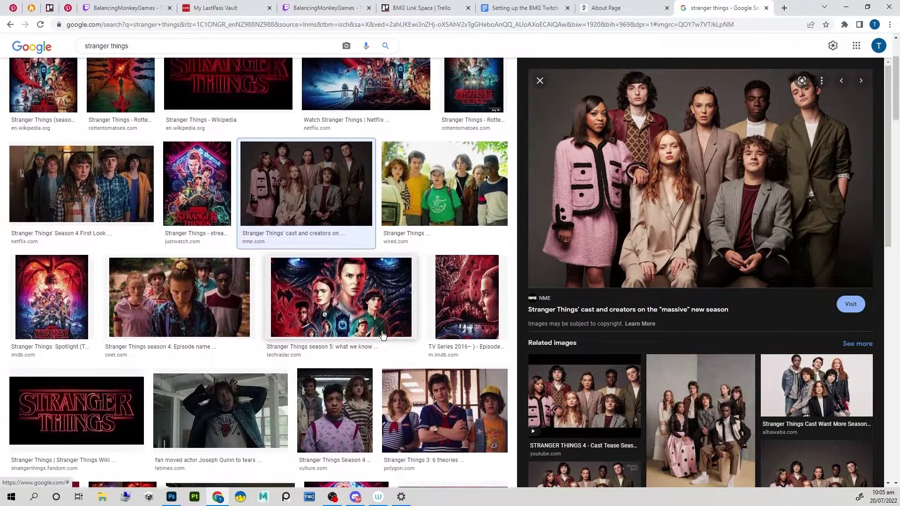
{"action": "scroll", "coordinate": [328, 347], "scroll_direction": "down", "scroll_amount": 1}
{"action": "left_click", "coordinate": [221, 403]}
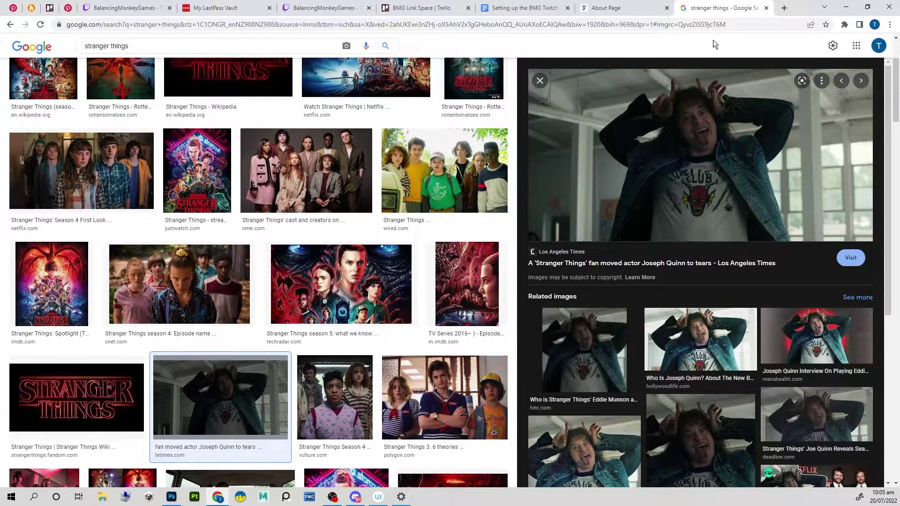
{"action": "scroll", "coordinate": [753, 373], "scroll_direction": "down", "scroll_amount": 6}
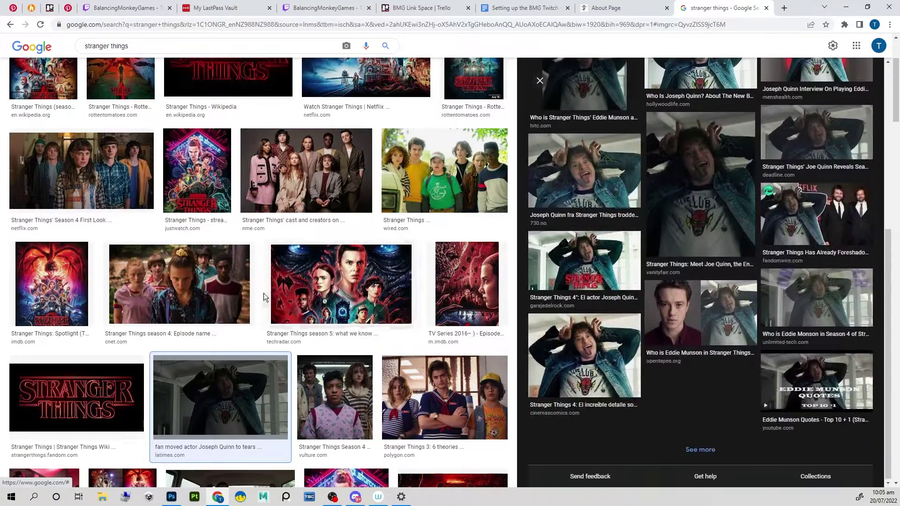
{"action": "scroll", "coordinate": [264, 293], "scroll_direction": "down", "scroll_amount": 1}
{"action": "scroll", "coordinate": [270, 282], "scroll_direction": "down", "scroll_amount": 6}
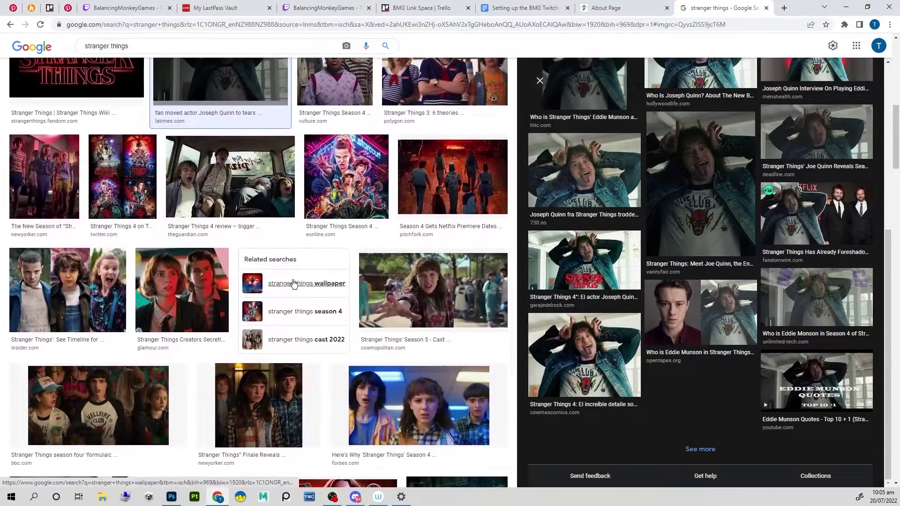
Step: Browse further Stranger Things image results, preview the Esquire picture, and capture the Wikipedia portrait of Eleven as a snip
{"action": "scroll", "coordinate": [296, 285], "scroll_direction": "down", "scroll_amount": 3}
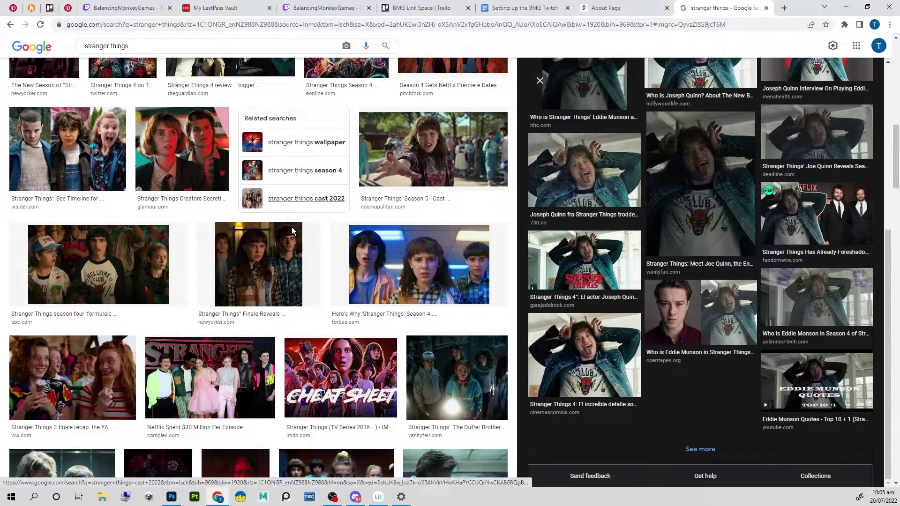
{"action": "scroll", "coordinate": [362, 281], "scroll_direction": "down", "scroll_amount": 4}
{"action": "scroll", "coordinate": [361, 282], "scroll_direction": "down", "scroll_amount": 8}
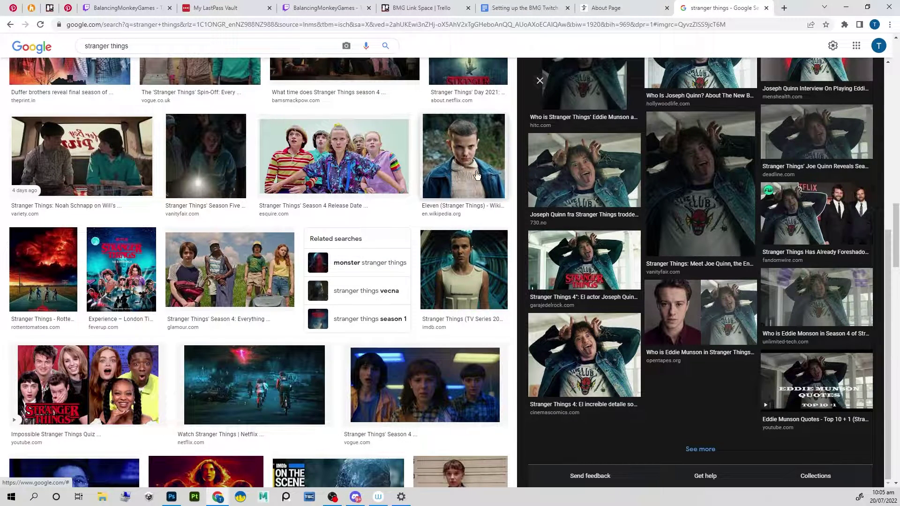
{"action": "left_click", "coordinate": [342, 164]}
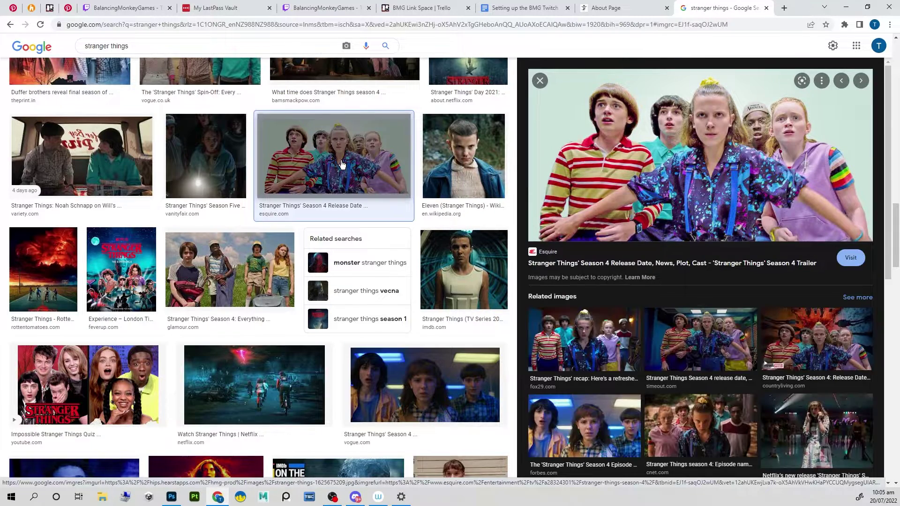
{"action": "left_click", "coordinate": [464, 173]}
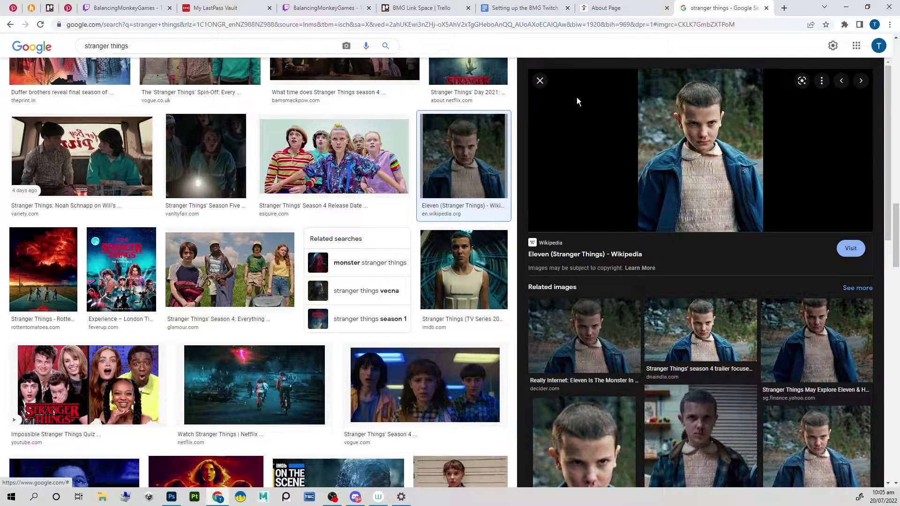
{"action": "key", "text": "super+shift+s"}
{"action": "left_click_drag", "start_coordinate": [640, 68], "coordinate": [764, 232]}
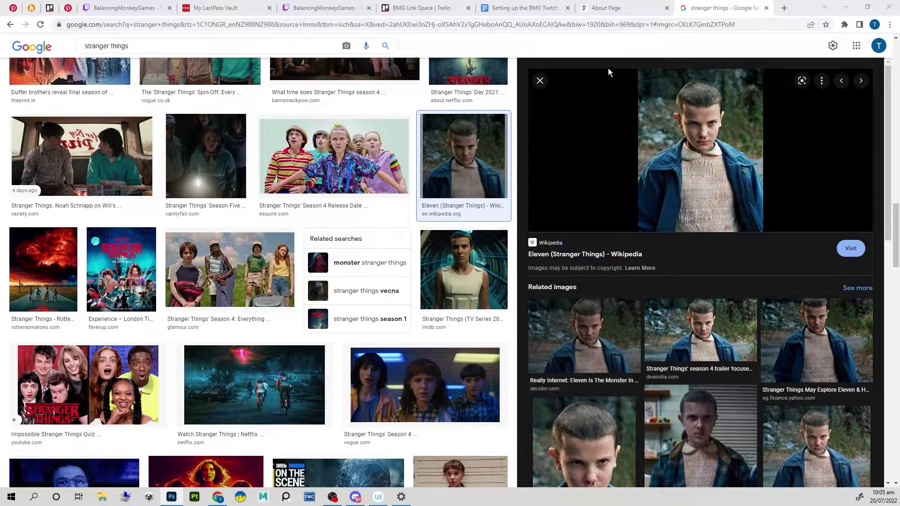
Step: Capture a snip of the bearded developer with the headscarf from the About Us group photo and switch to Photoshop
{"action": "left_click", "coordinate": [649, 10]}
{"action": "scroll", "coordinate": [399, 308], "scroll_direction": "down", "scroll_amount": 5}
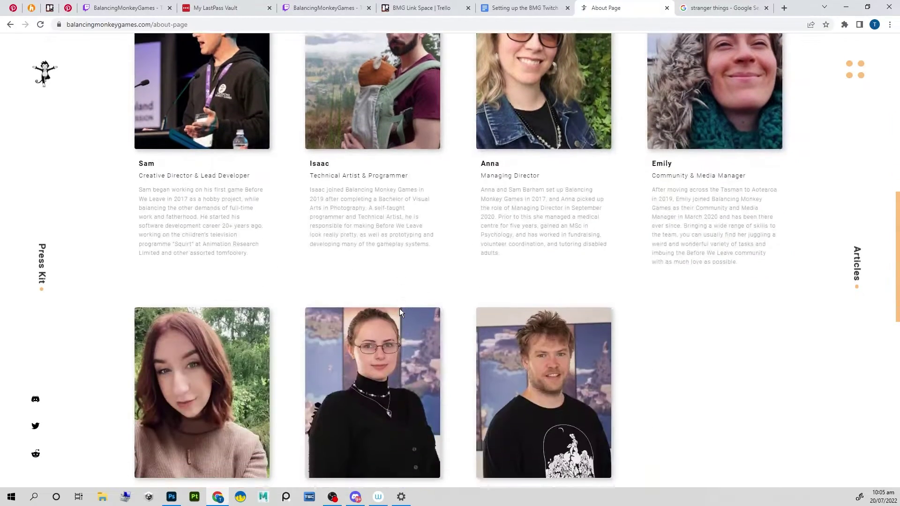
{"action": "scroll", "coordinate": [401, 315], "scroll_direction": "up", "scroll_amount": 10}
{"action": "mouse_move", "coordinate": [676, 291]}
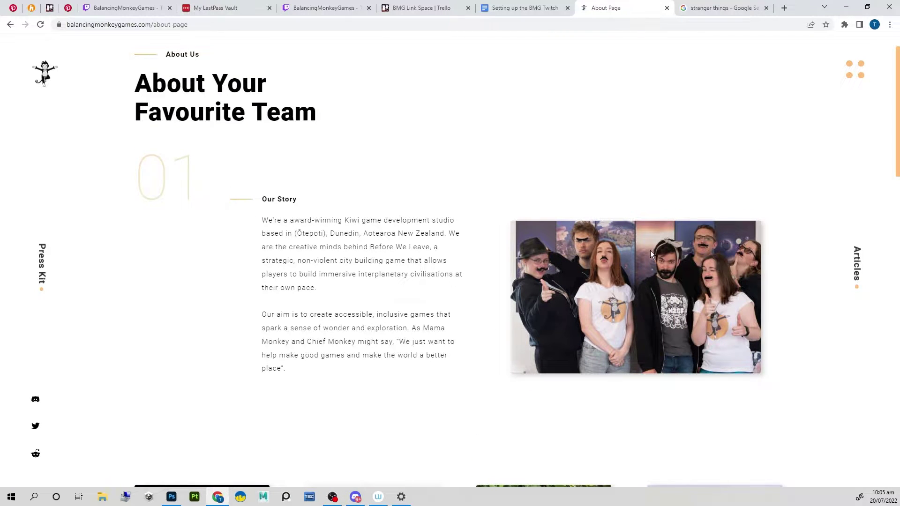
{"action": "key", "text": "super+shift+s"}
{"action": "left_click_drag", "start_coordinate": [644, 227], "coordinate": [693, 312]}
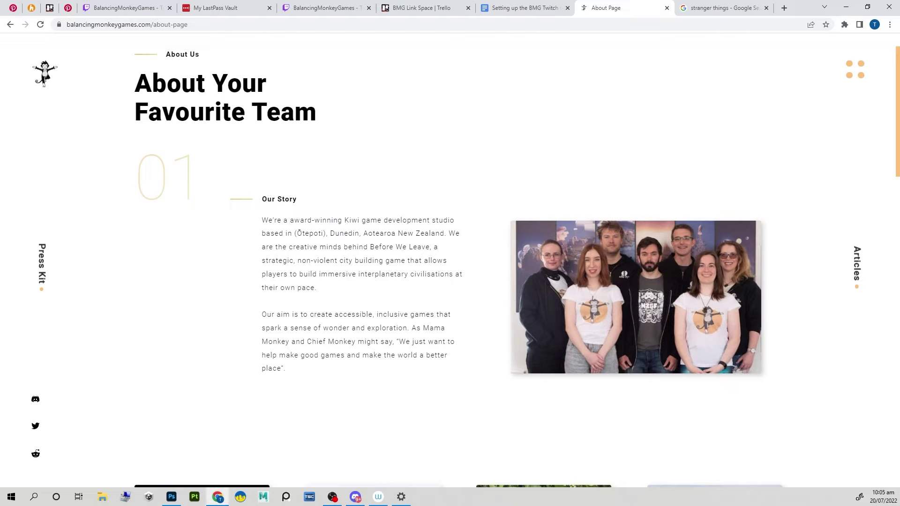
{"action": "key", "text": "alt+Tab"}
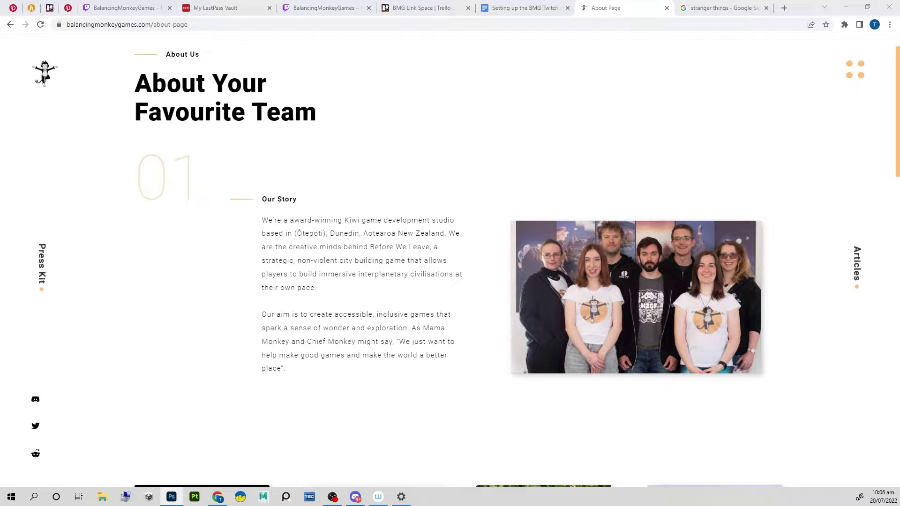
{"action": "scroll", "coordinate": [433, 285], "scroll_direction": "down", "scroll_amount": 5}
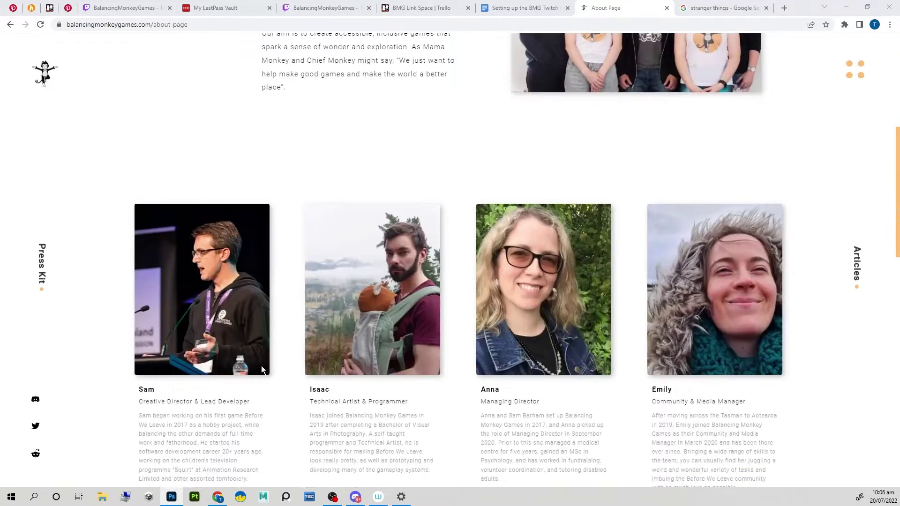
{"action": "scroll", "coordinate": [291, 337], "scroll_direction": "down", "scroll_amount": 2}
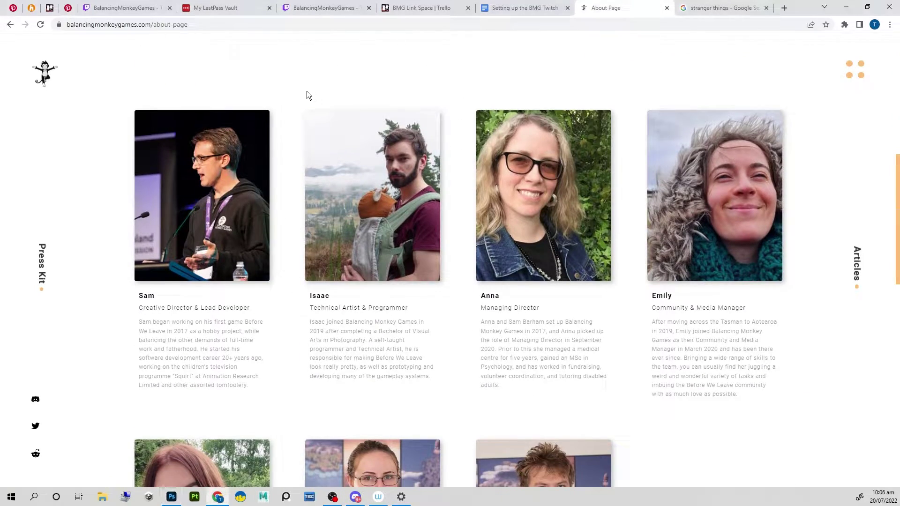
{"action": "key", "text": "super+shift+s"}
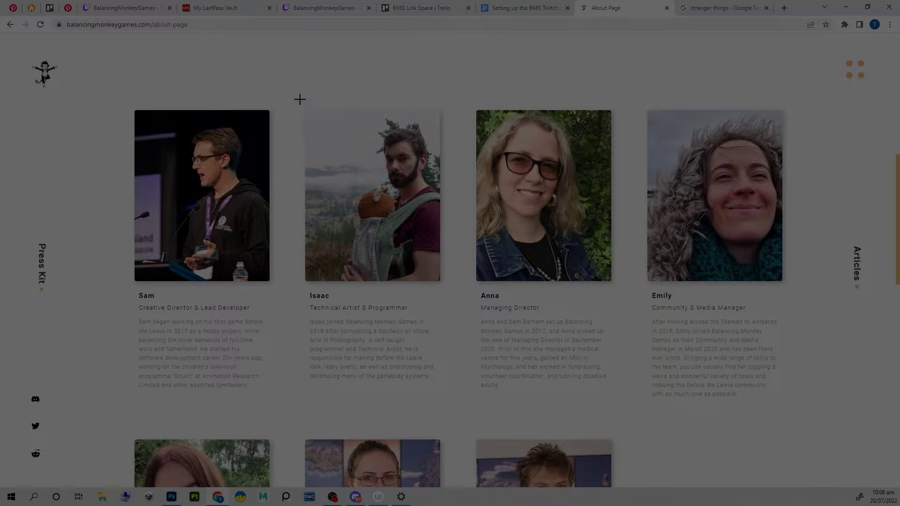
{"action": "left_click_drag", "start_coordinate": [292, 89], "coordinate": [457, 400]}
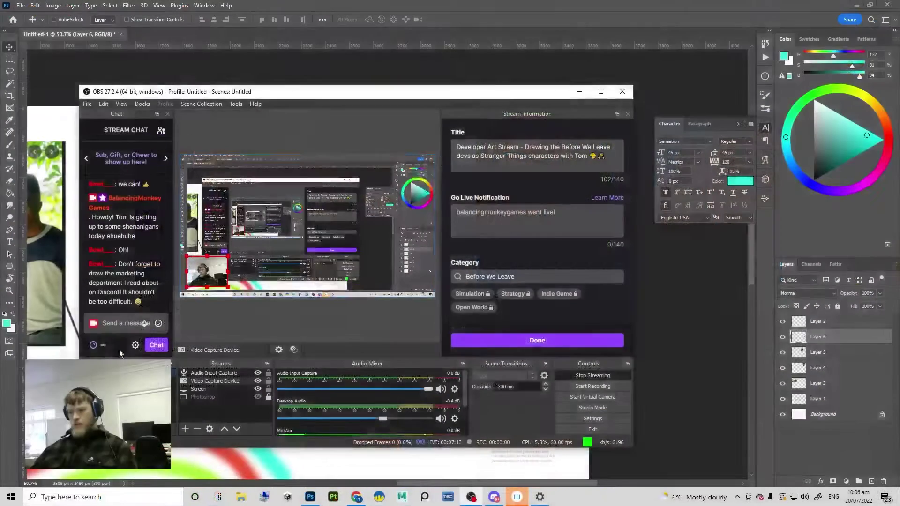
{"action": "left_click", "coordinate": [583, 91]}
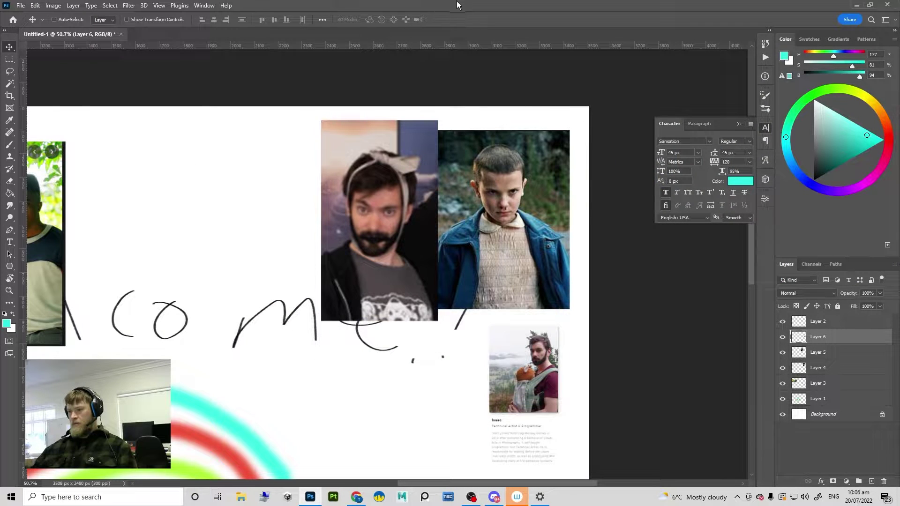
{"action": "left_click_drag", "start_coordinate": [223, 249], "coordinate": [202, 263]}
{"action": "left_click_drag", "start_coordinate": [368, 196], "coordinate": [350, 271]}
{"action": "left_click_drag", "start_coordinate": [376, 370], "coordinate": [160, 186]}
{"action": "key", "text": "ctrl+t"}
{"action": "left_click_drag", "start_coordinate": [123, 303], "coordinate": [94, 357]}
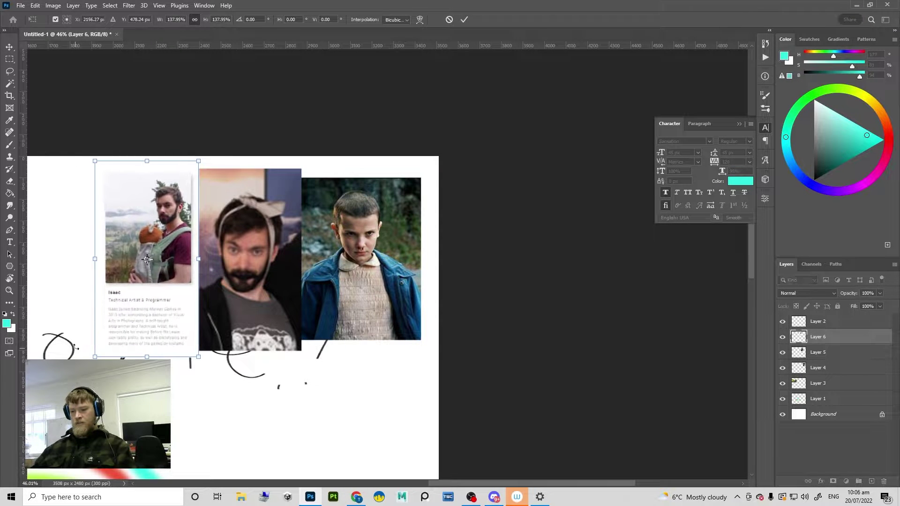
{"action": "key", "text": "Return"}
Step: Collapse the floating Character panel to clear the space beside the reference images
{"action": "left_click_drag", "start_coordinate": [238, 233], "coordinate": [320, 258]}
{"action": "left_click_drag", "start_coordinate": [300, 264], "coordinate": [319, 245]}
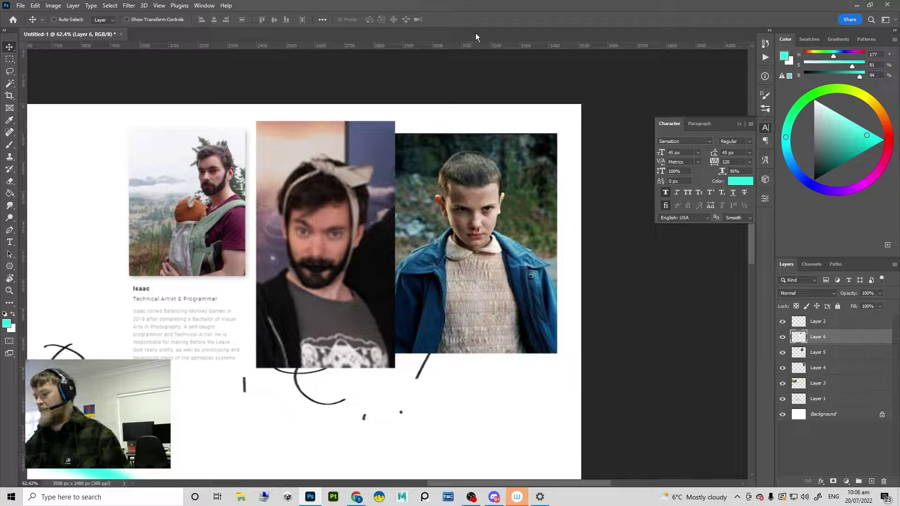
{"action": "mouse_move", "coordinate": [442, 192]}
{"action": "left_mouse_down"}
{"action": "mouse_move", "coordinate": [456, 194]}
{"action": "mouse_move", "coordinate": [444, 196]}
{"action": "left_mouse_up"}
{"action": "left_click_drag", "start_coordinate": [375, 259], "coordinate": [407, 222]}
{"action": "left_click", "coordinate": [738, 125]}
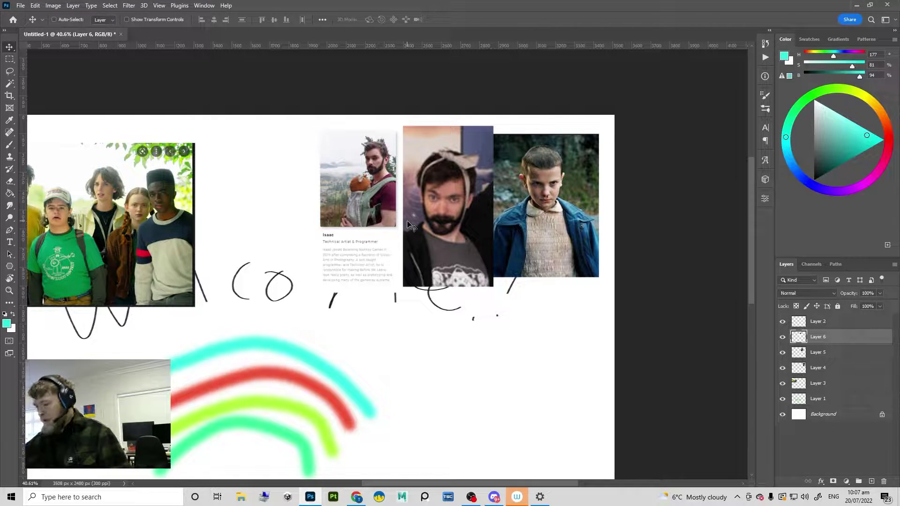
{"action": "scroll", "coordinate": [390, 201], "scroll_direction": "down", "scroll_amount": 1}
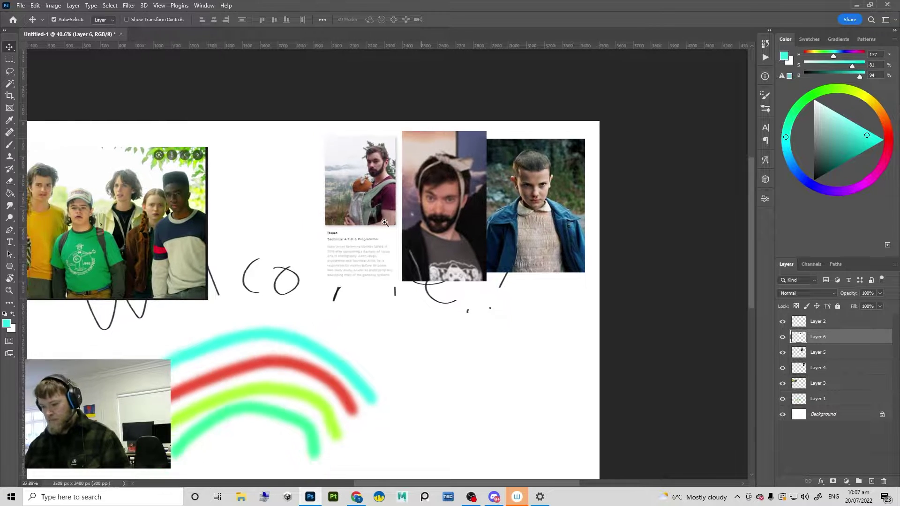
{"action": "left_click_drag", "start_coordinate": [324, 233], "coordinate": [350, 245]}
{"action": "left_click", "coordinate": [188, 210], "text": "ctrl"}
{"action": "left_click_drag", "start_coordinate": [188, 210], "coordinate": [213, 208]}
{"action": "left_click_drag", "start_coordinate": [277, 216], "coordinate": [472, 230]}
{"action": "left_click_drag", "start_coordinate": [404, 221], "coordinate": [394, 209]}
{"action": "left_click_drag", "start_coordinate": [463, 235], "coordinate": [304, 253]}
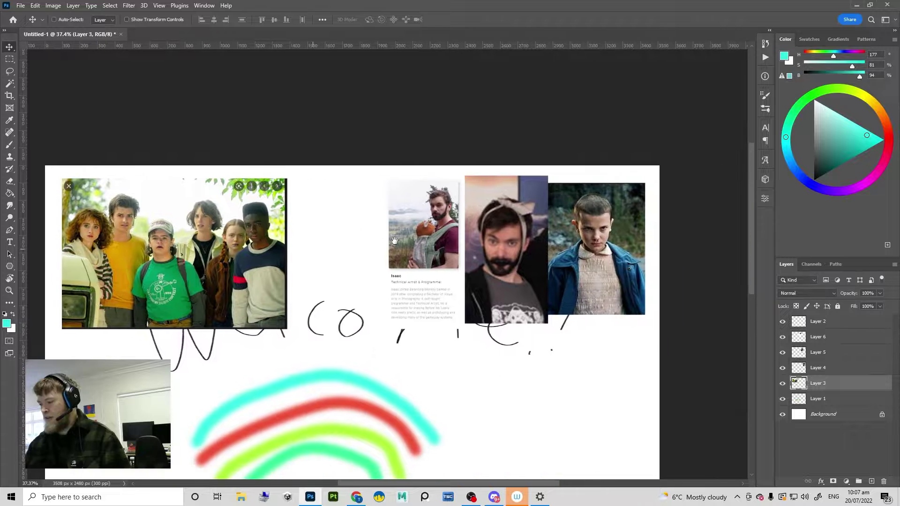
{"action": "scroll", "coordinate": [455, 226], "scroll_direction": "down", "scroll_amount": 1}
{"action": "left_click", "coordinate": [430, 232], "text": "ctrl"}
{"action": "left_click_drag", "start_coordinate": [430, 233], "coordinate": [430, 233]}
Step: Check the stream chat messages in OBS
{"action": "left_click", "coordinate": [465, 499]}
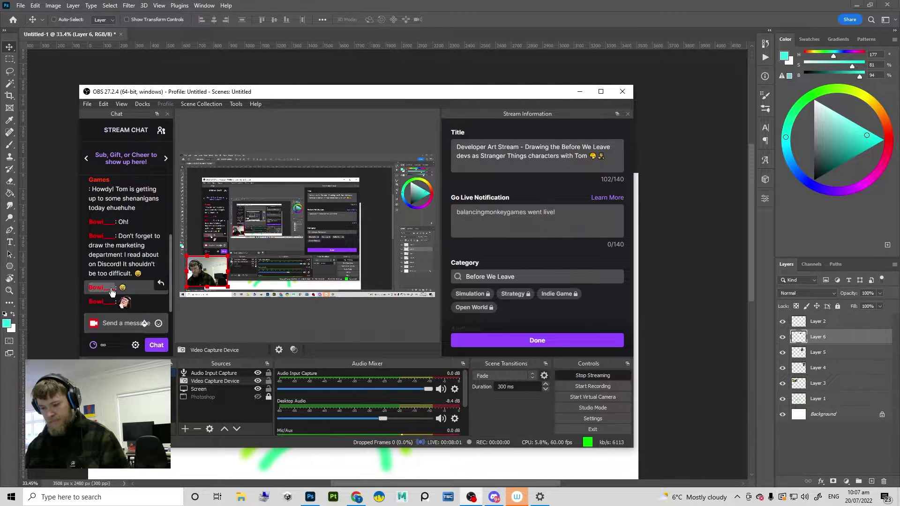
{"action": "left_click", "coordinate": [579, 91]}
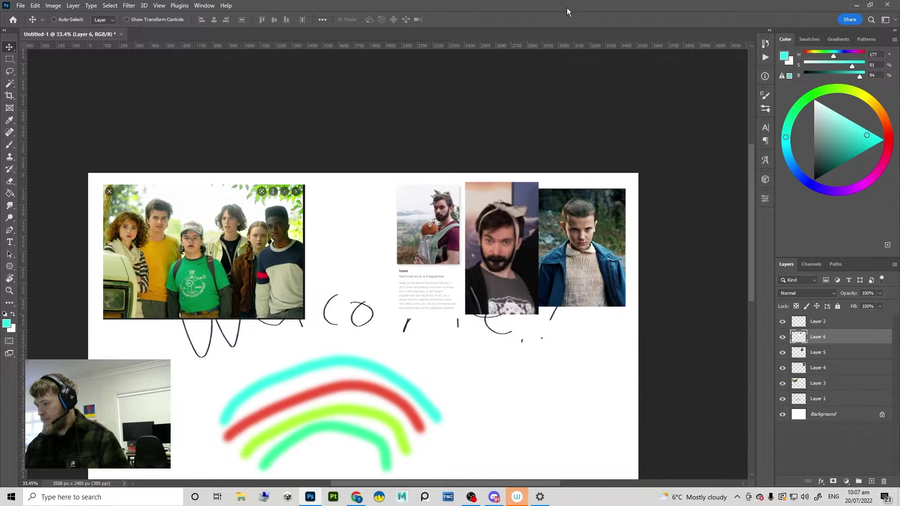
{"action": "left_click_drag", "start_coordinate": [419, 319], "coordinate": [387, 296]}
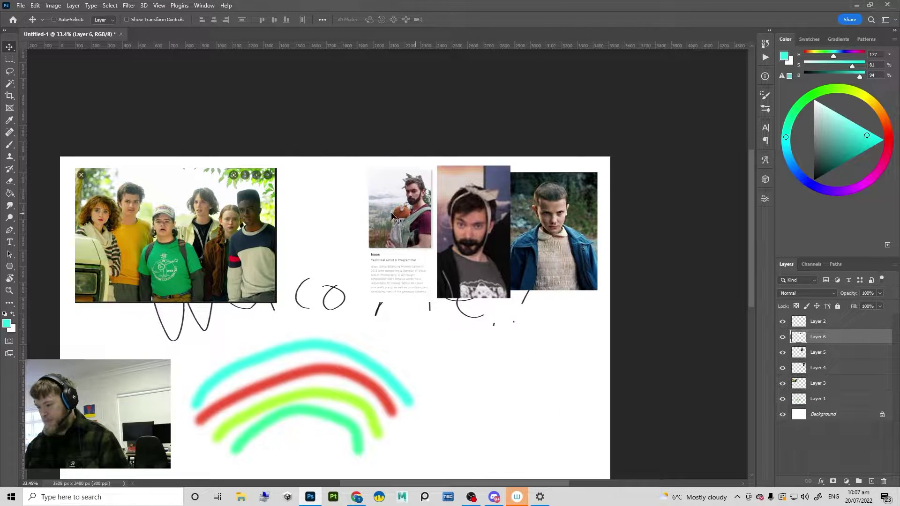
{"action": "left_click_drag", "start_coordinate": [392, 215], "coordinate": [402, 191]}
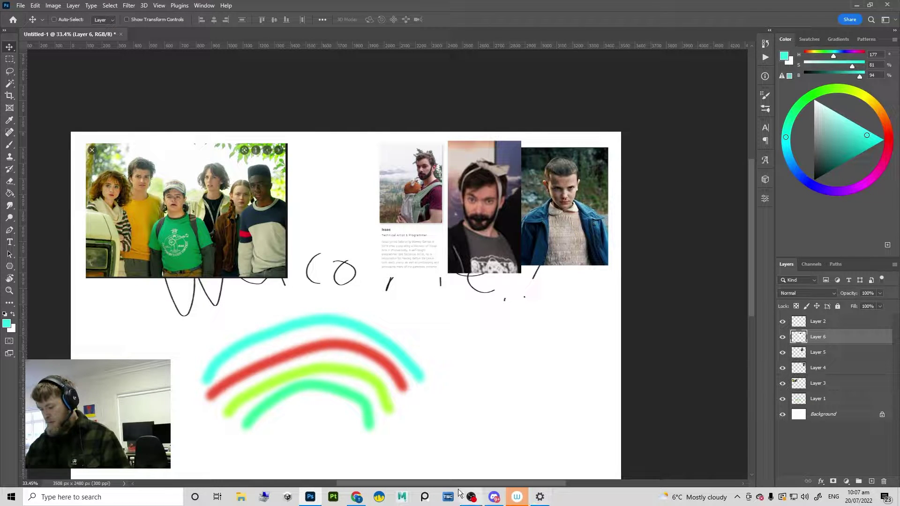
{"action": "left_click", "coordinate": [470, 498]}
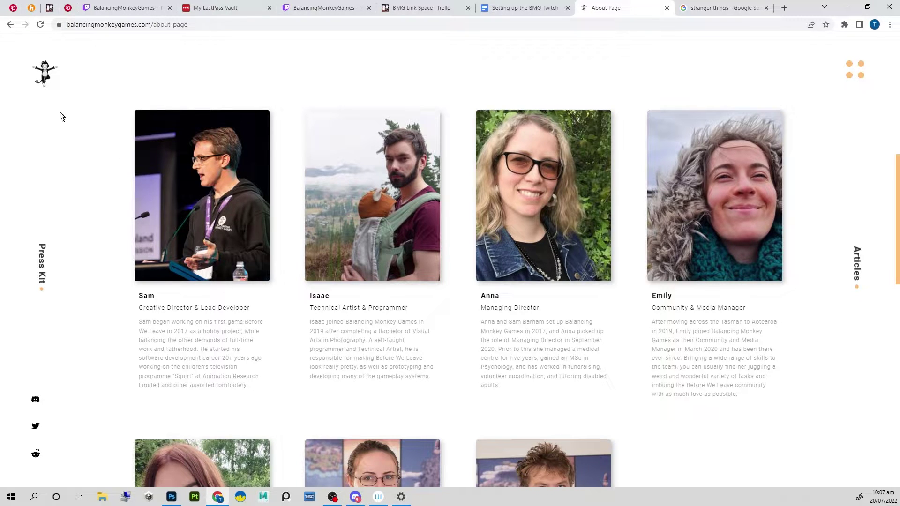
{"action": "scroll", "coordinate": [83, 153], "scroll_direction": "up", "scroll_amount": 2}
{"action": "scroll", "coordinate": [83, 154], "scroll_direction": "down", "scroll_amount": 1}
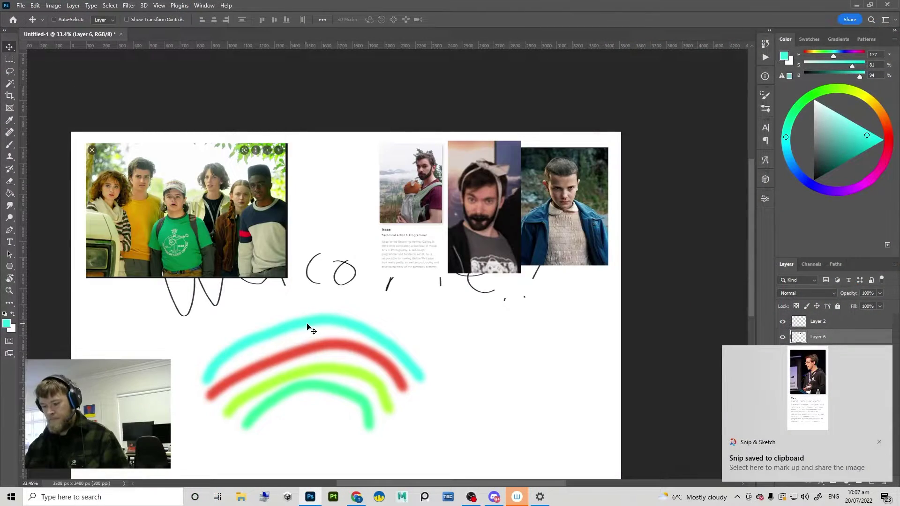
{"action": "key", "text": "ctrl+v"}
{"action": "left_click_drag", "start_coordinate": [368, 265], "coordinate": [541, 295]}
{"action": "key", "text": "ctrl+t"}
{"action": "key", "text": "Return"}
{"action": "left_click_drag", "start_coordinate": [454, 322], "coordinate": [565, 333]}
{"action": "key", "text": "ctrl+v"}
{"action": "key", "text": "ctrl+z"}
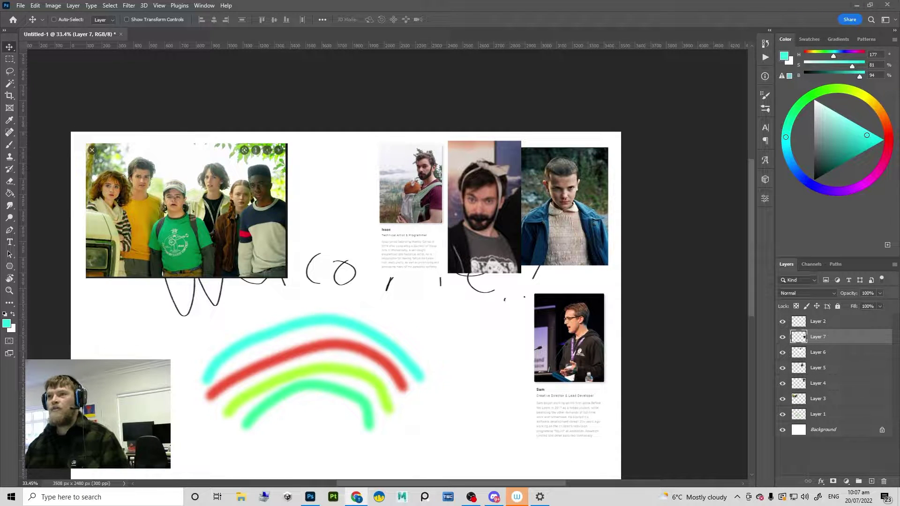
Step: Select the character in the cap and green T-shirt with a rectangular marquee on the group photo and copy him to a new layer
{"action": "mouse_move", "coordinate": [205, 234]}
{"action": "left_mouse_down"}
{"action": "mouse_move", "coordinate": [317, 342]}
{"action": "mouse_move", "coordinate": [203, 264]}
{"action": "mouse_move", "coordinate": [197, 226]}
{"action": "left_mouse_up"}
{"action": "left_click", "coordinate": [368, 205], "text": "ctrl"}
{"action": "left_click", "coordinate": [393, 197]}
{"action": "left_click_drag", "start_coordinate": [201, 194], "coordinate": [242, 232]}
{"action": "left_click_drag", "start_coordinate": [226, 227], "coordinate": [254, 418]}
{"action": "left_click", "coordinate": [9, 59]}
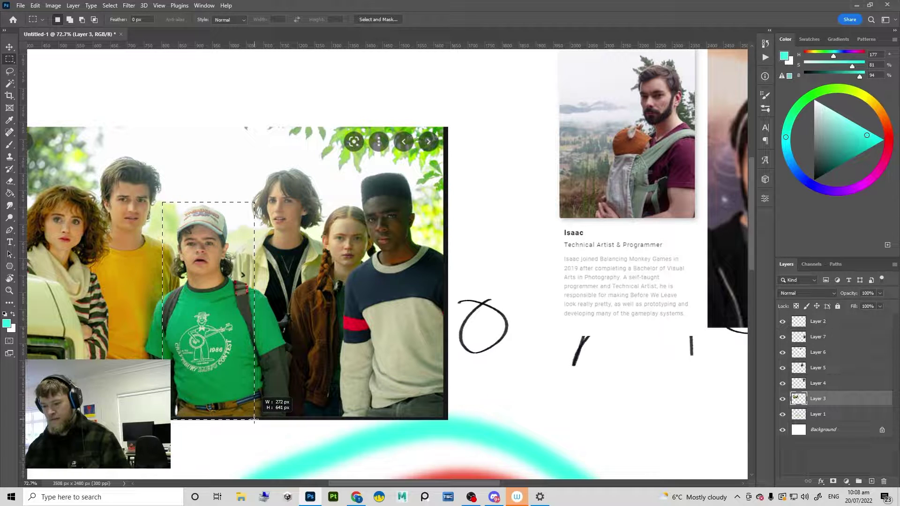
{"action": "key", "text": "ctrl+j"}
Step: Move the green T-shirt character cutout beside the Creative Director's photo and raise its layer above Layer 6
{"action": "key", "text": "v"}
{"action": "left_click_drag", "start_coordinate": [239, 319], "coordinate": [622, 422]}
{"action": "left_click_drag", "start_coordinate": [633, 427], "coordinate": [533, 326]}
{"action": "left_click_drag", "start_coordinate": [434, 328], "coordinate": [453, 335]}
{"action": "left_click_drag", "start_coordinate": [819, 394], "coordinate": [821, 346]}
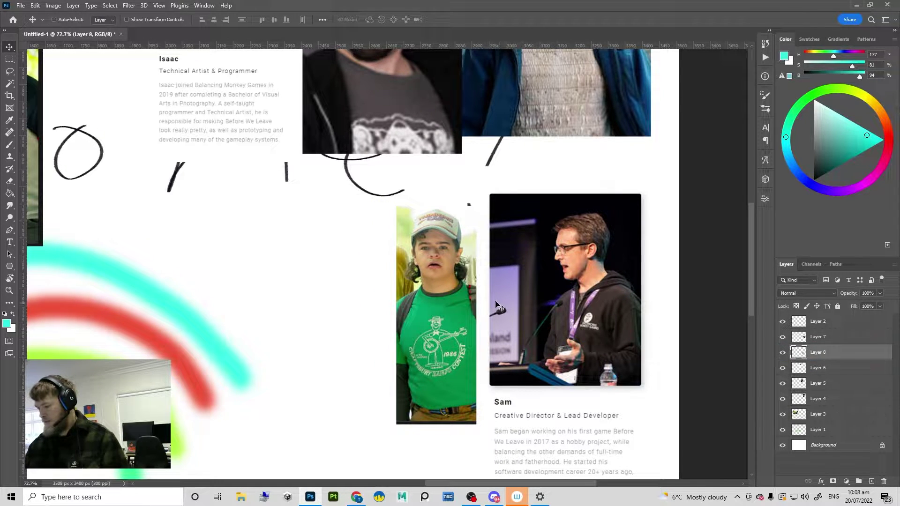
Step: Raise the cutout layer above Layer 7 and bring the character cutout and the Creative Director's photo together, edge to edge
{"action": "left_click_drag", "start_coordinate": [414, 318], "coordinate": [440, 310]}
{"action": "left_click_drag", "start_coordinate": [830, 359], "coordinate": [819, 331]}
{"action": "left_click_drag", "start_coordinate": [468, 302], "coordinate": [523, 311]}
{"action": "left_click", "coordinate": [529, 282], "text": "ctrl"}
{"action": "left_click_drag", "start_coordinate": [555, 345], "coordinate": [532, 343]}
{"action": "scroll", "coordinate": [529, 342], "scroll_direction": "down", "scroll_amount": 3}
{"action": "left_click_drag", "start_coordinate": [422, 324], "coordinate": [417, 295]}
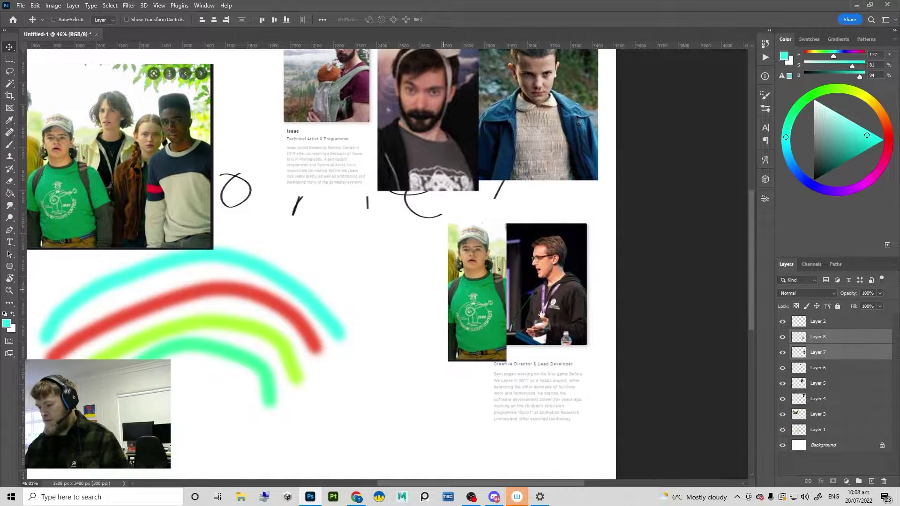
Step: Examine the paired reference photos and the Stranger Things group photo across the canvas
{"action": "left_click_drag", "start_coordinate": [488, 337], "coordinate": [508, 345]}
{"action": "left_click_drag", "start_coordinate": [397, 299], "coordinate": [493, 361]}
{"action": "scroll", "coordinate": [529, 341], "scroll_direction": "down", "scroll_amount": 1}
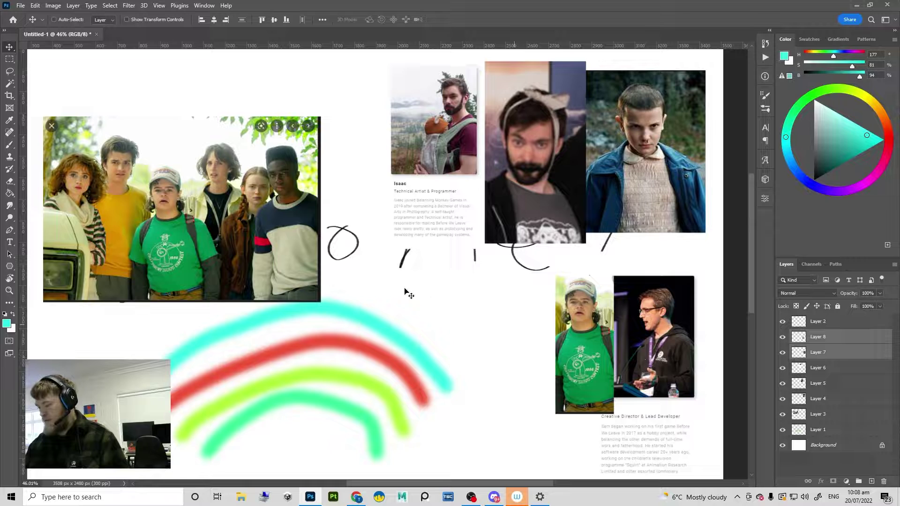
{"action": "scroll", "coordinate": [642, 351], "scroll_direction": "up", "scroll_amount": 2}
{"action": "left_click_drag", "start_coordinate": [642, 352], "coordinate": [566, 323]}
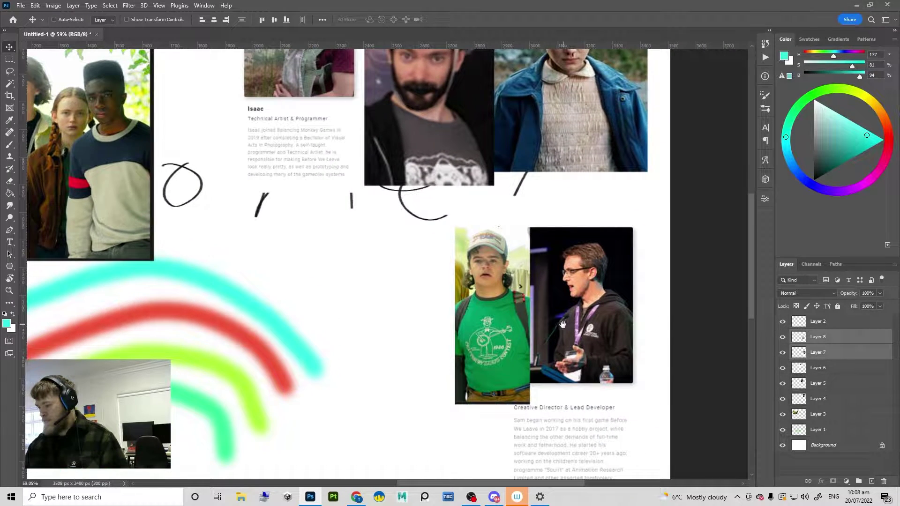
{"action": "left_click_drag", "start_coordinate": [430, 286], "coordinate": [428, 310]}
{"action": "scroll", "coordinate": [325, 289], "scroll_direction": "down", "scroll_amount": 2}
{"action": "left_click_drag", "start_coordinate": [307, 296], "coordinate": [342, 255]}
{"action": "scroll", "coordinate": [500, 302], "scroll_direction": "up", "scroll_amount": 3}
{"action": "left_click_drag", "start_coordinate": [503, 302], "coordinate": [515, 320]}
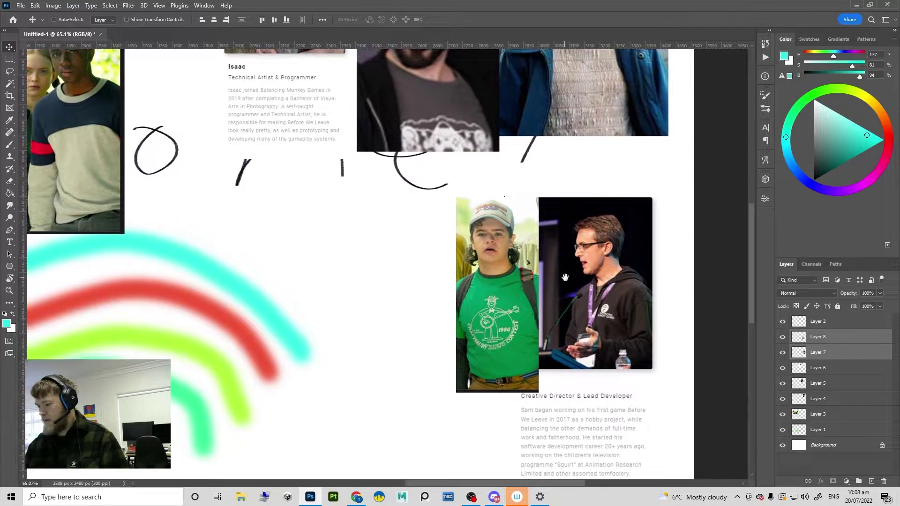
{"action": "left_click_drag", "start_coordinate": [292, 222], "coordinate": [376, 256]}
{"action": "scroll", "coordinate": [361, 260], "scroll_direction": "down", "scroll_amount": 2}
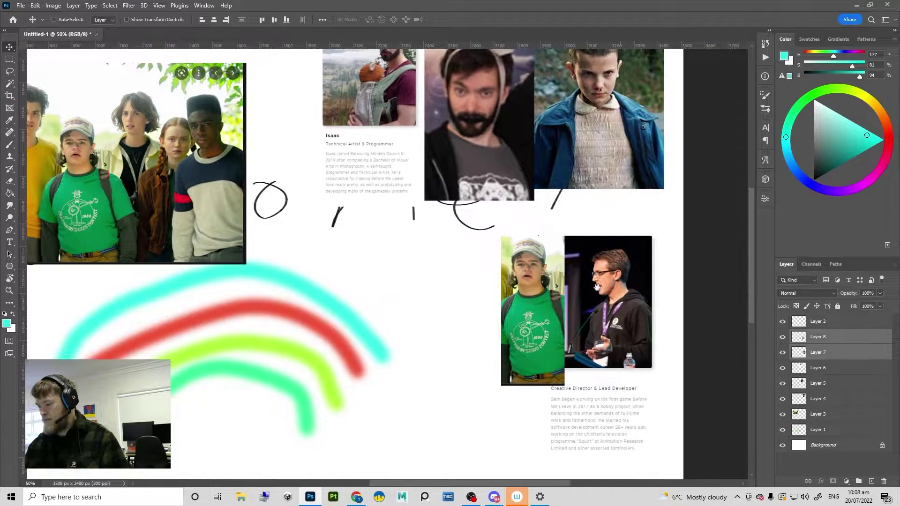
{"action": "left_click_drag", "start_coordinate": [620, 288], "coordinate": [432, 274]}
{"action": "left_click_drag", "start_coordinate": [281, 235], "coordinate": [468, 267]}
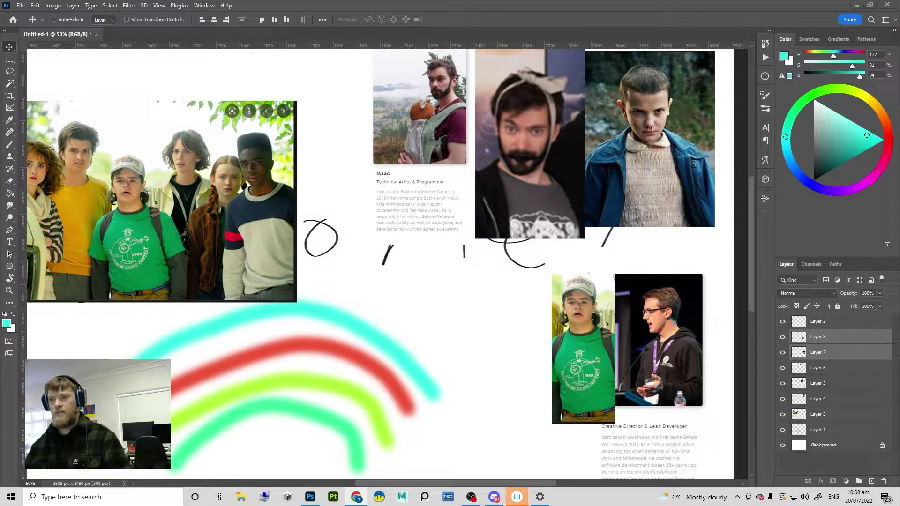
{"action": "key", "text": "super+shift+s"}
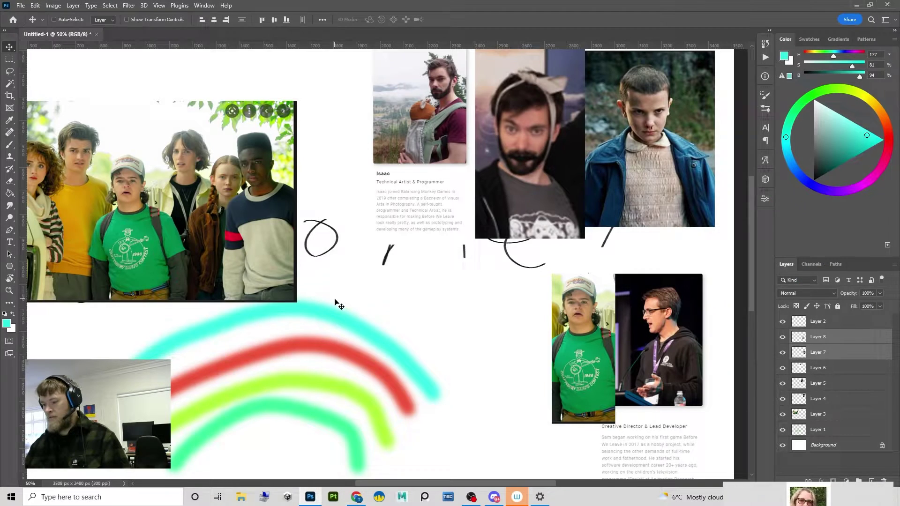
{"action": "left_click_drag", "start_coordinate": [400, 343], "coordinate": [386, 253]}
{"action": "key", "text": "ctrl+v"}
{"action": "left_click_drag", "start_coordinate": [385, 221], "coordinate": [393, 318]}
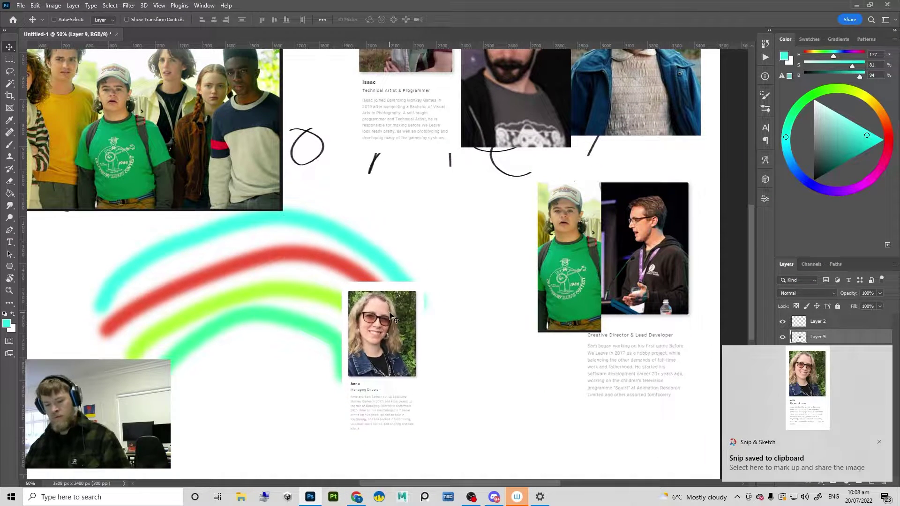
{"action": "key", "text": "ctrl+t"}
{"action": "left_click_drag", "start_coordinate": [424, 281], "coordinate": [482, 171]}
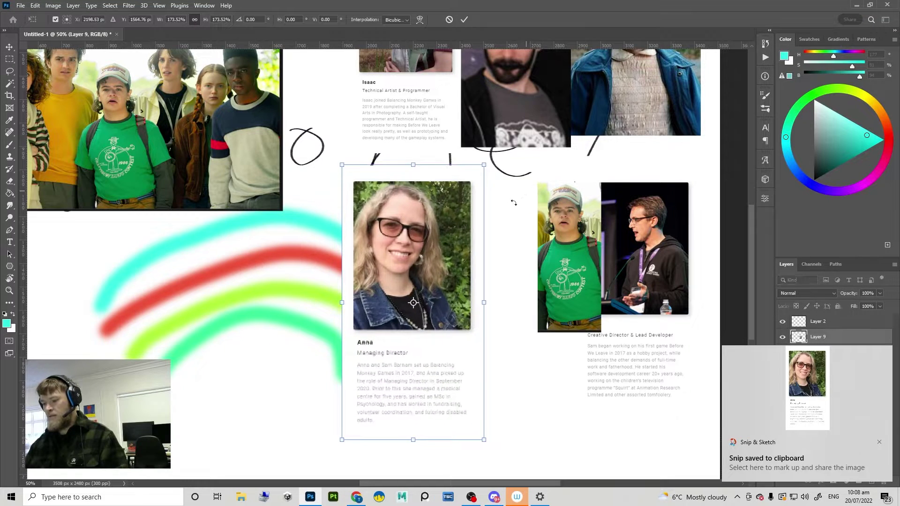
{"action": "key", "text": "Return"}
{"action": "left_click_drag", "start_coordinate": [449, 261], "coordinate": [504, 358]}
{"action": "left_click_drag", "start_coordinate": [498, 352], "coordinate": [384, 193]}
{"action": "left_click_drag", "start_coordinate": [379, 190], "coordinate": [178, 156]}
{"action": "left_click_drag", "start_coordinate": [354, 223], "coordinate": [519, 271]}
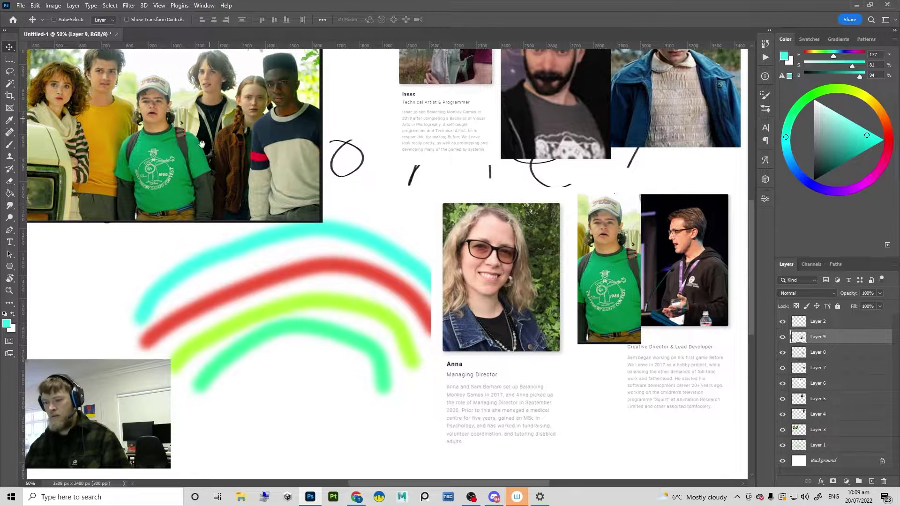
Step: Check the stream chat in OBS and return to the canvas
{"action": "left_click_drag", "start_coordinate": [393, 148], "coordinate": [380, 196]}
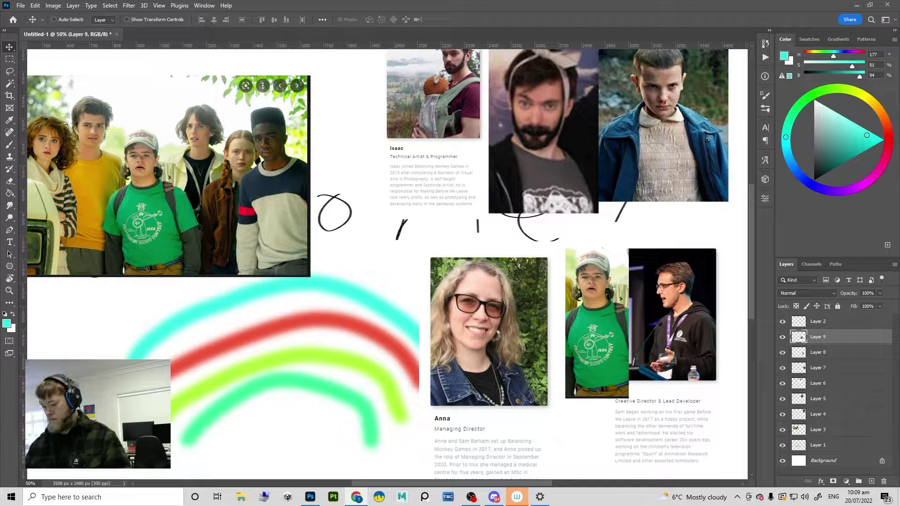
{"action": "left_click", "coordinate": [471, 497]}
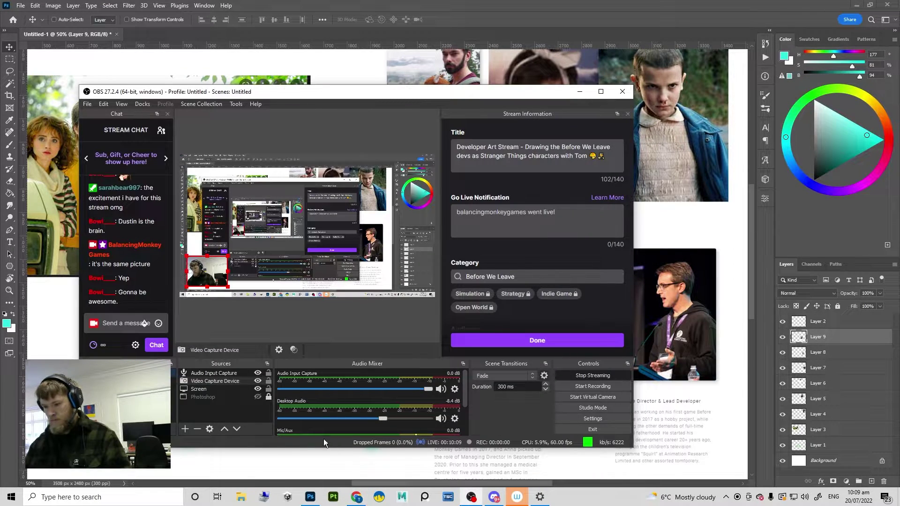
{"action": "left_click", "coordinate": [580, 92]}
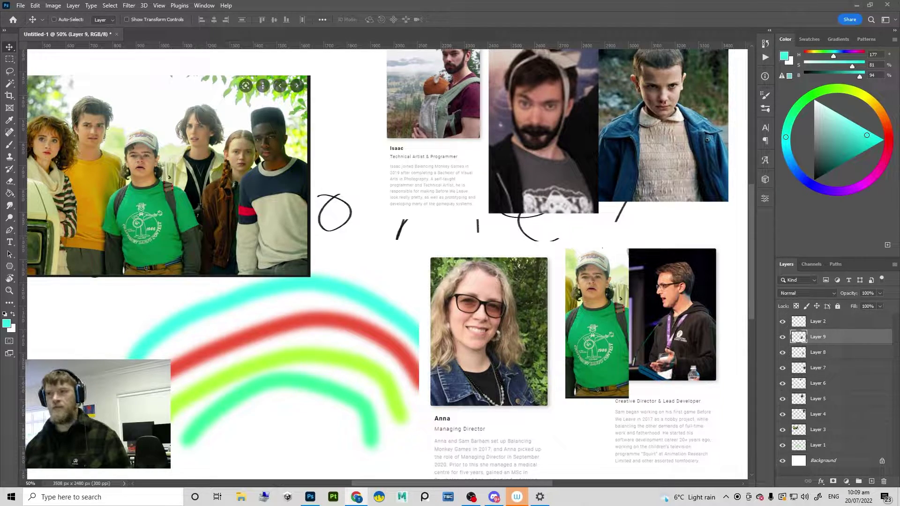
Step: Snip the image of Joyce on the phone, paste it, and move it towards the canvas's lower-left corner
{"action": "key", "text": "super+shift+s"}
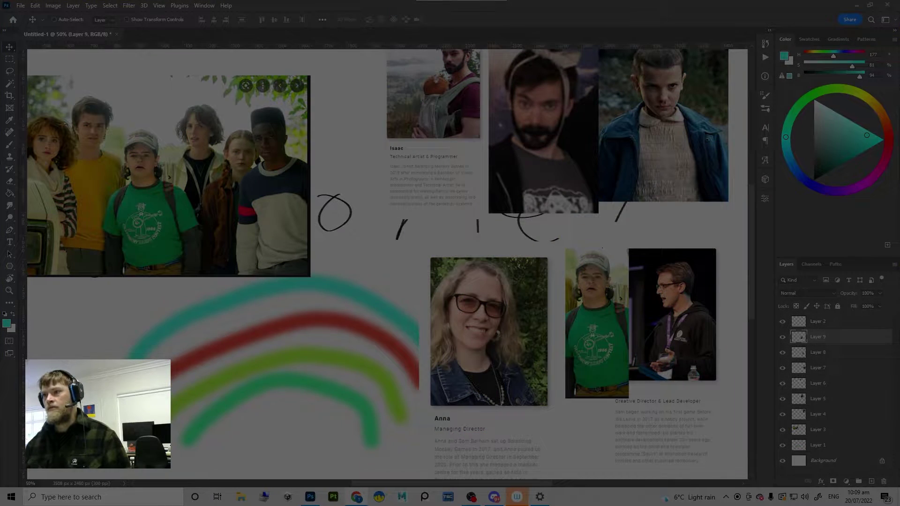
{"action": "key", "text": "ctrl+v"}
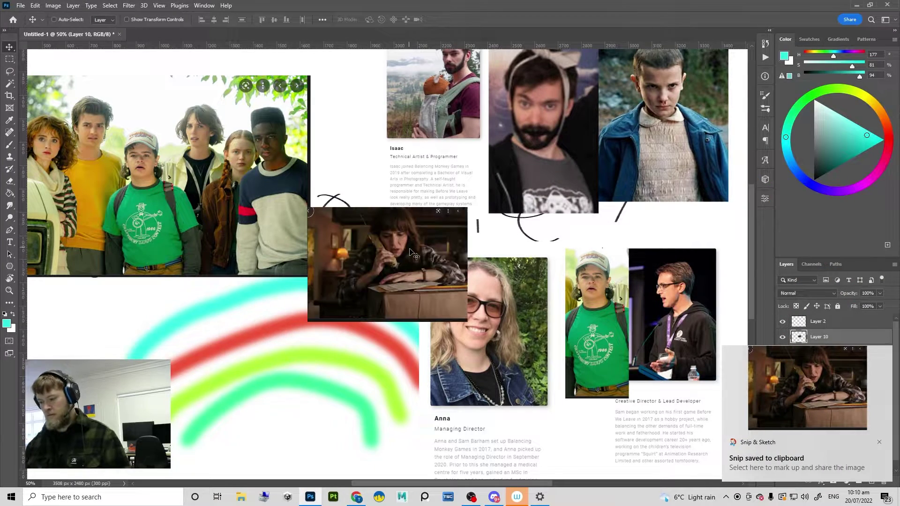
{"action": "left_click_drag", "start_coordinate": [410, 250], "coordinate": [300, 374]}
{"action": "scroll", "coordinate": [335, 343], "scroll_direction": "down", "scroll_amount": 2}
{"action": "left_click_drag", "start_coordinate": [334, 342], "coordinate": [187, 264]}
{"action": "left_click_drag", "start_coordinate": [401, 229], "coordinate": [242, 292]}
{"action": "mouse_move", "coordinate": [175, 257]}
{"action": "left_mouse_down"}
{"action": "mouse_move", "coordinate": [342, 269]}
{"action": "mouse_move", "coordinate": [171, 254]}
{"action": "left_mouse_up"}
{"action": "left_click_drag", "start_coordinate": [228, 256], "coordinate": [189, 255]}
{"action": "left_click", "coordinate": [197, 256], "text": "shift"}
{"action": "left_click_drag", "start_coordinate": [189, 258], "coordinate": [203, 265]}
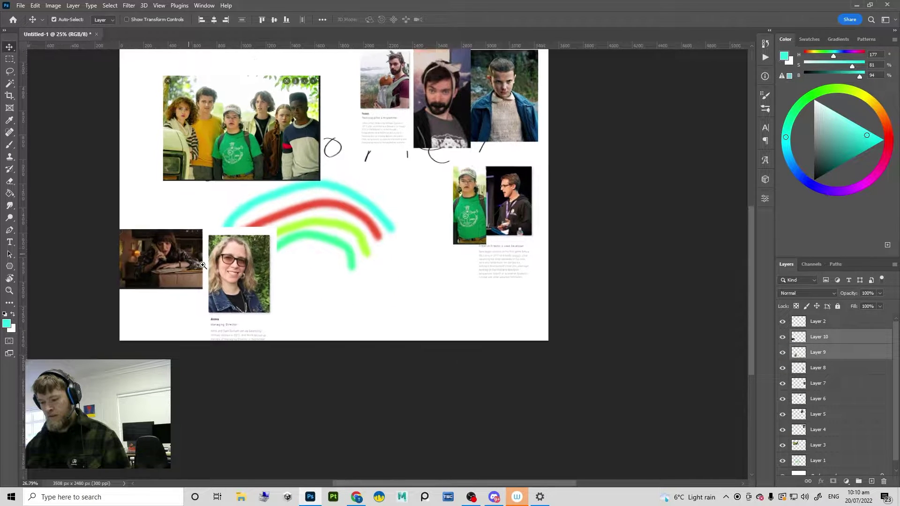
Step: Shift the Joyce phone image slightly down alongside the Managing Director's photo
{"action": "scroll", "coordinate": [203, 265], "scroll_direction": "up", "scroll_amount": 2}
{"action": "scroll", "coordinate": [221, 251], "scroll_direction": "up", "scroll_amount": 2}
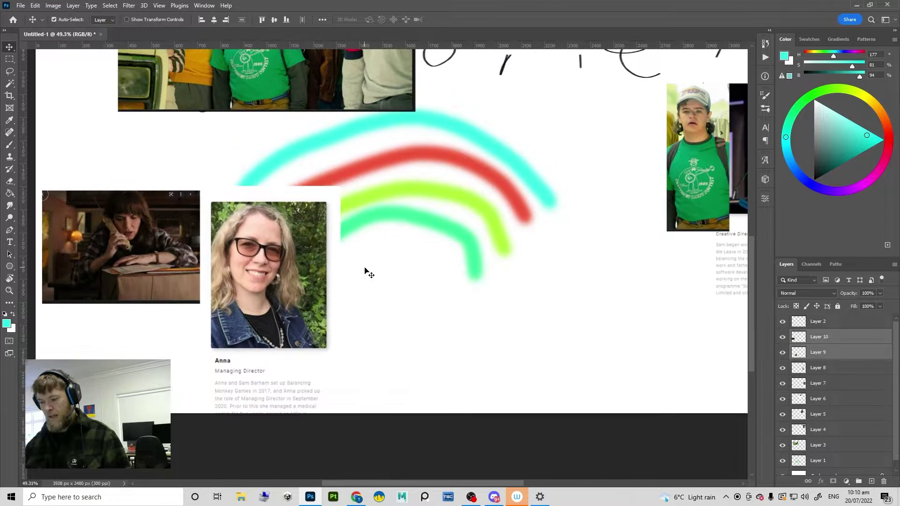
{"action": "left_click", "coordinate": [134, 236]}
{"action": "left_click_drag", "start_coordinate": [134, 236], "coordinate": [137, 241]}
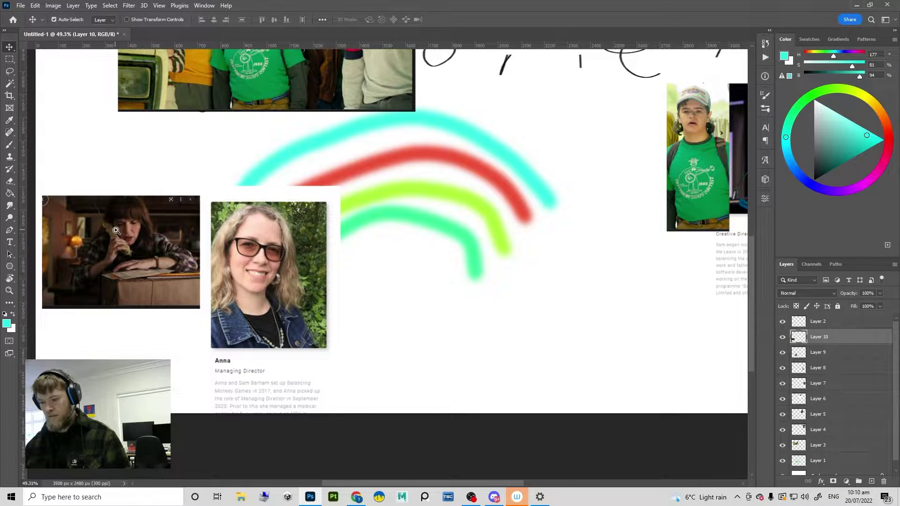
{"action": "left_click", "coordinate": [115, 230], "text": "ctrl"}
{"action": "left_click", "coordinate": [172, 275], "text": "alt"}
{"action": "left_click_drag", "start_coordinate": [218, 256], "coordinate": [211, 275]}
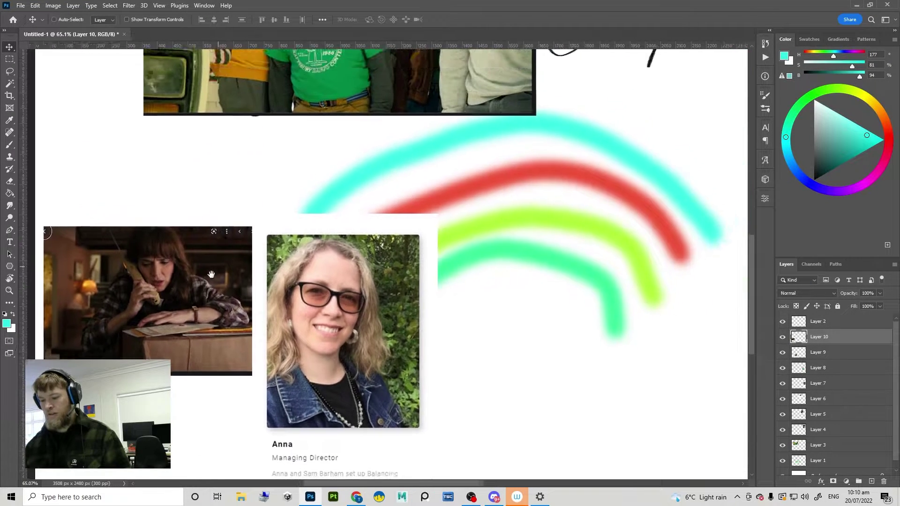
Step: Move the Stranger Things group photo into the canvas's upper-left corner
{"action": "scroll", "coordinate": [211, 274], "scroll_direction": "down", "scroll_amount": 3}
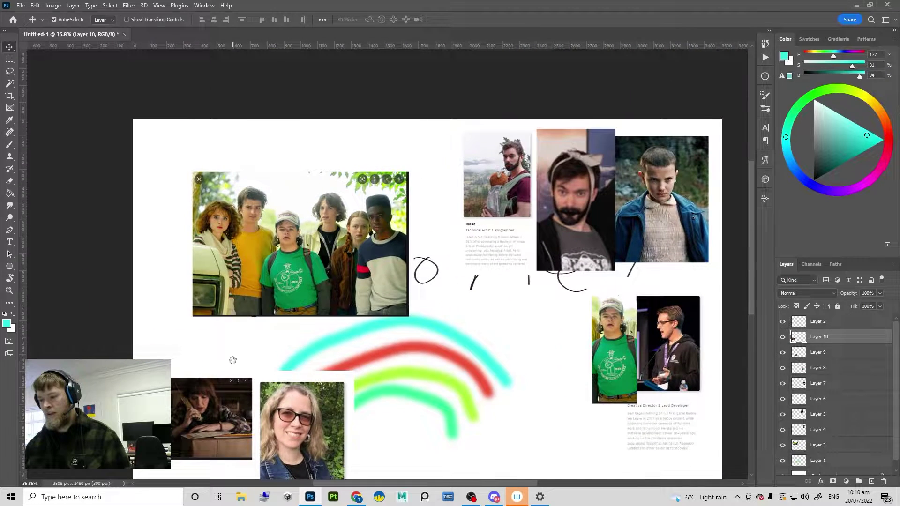
{"action": "left_click", "coordinate": [274, 246], "text": "ctrl"}
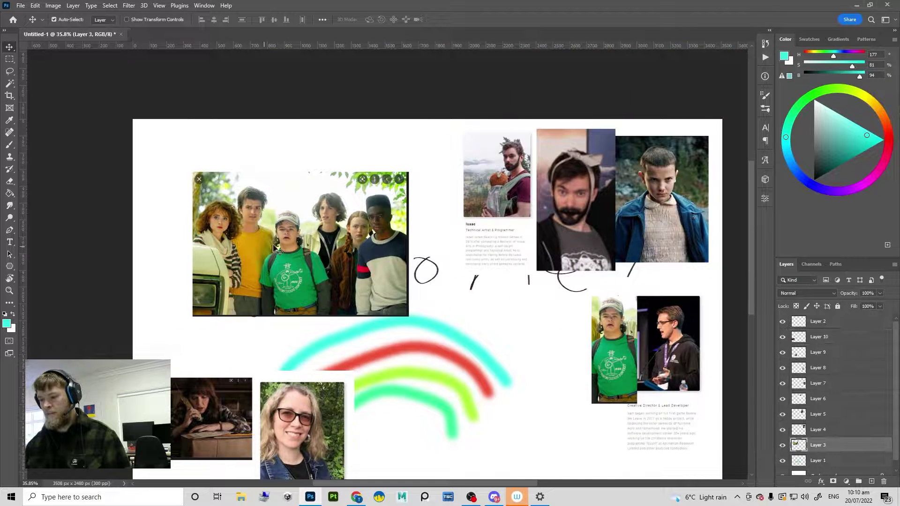
{"action": "left_click_drag", "start_coordinate": [274, 247], "coordinate": [243, 202]}
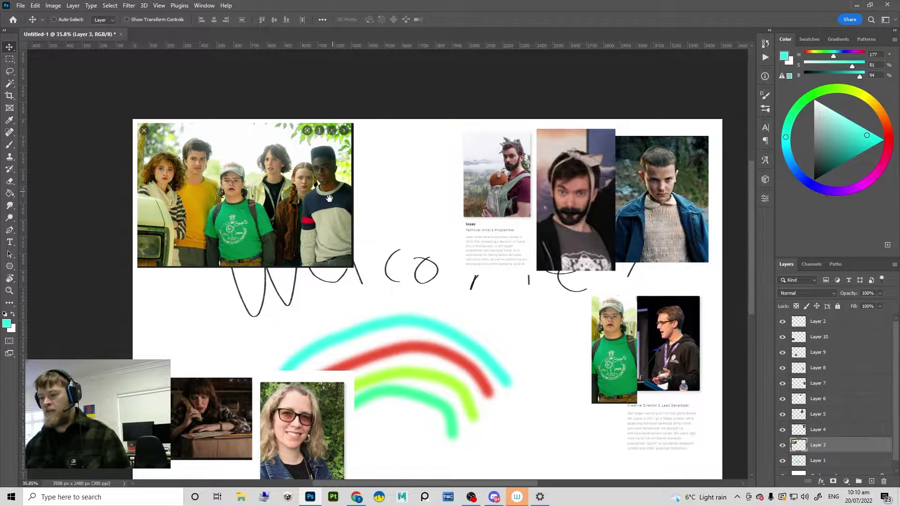
{"action": "scroll", "coordinate": [328, 197], "scroll_direction": "down", "scroll_amount": 1}
{"action": "scroll", "coordinate": [220, 263], "scroll_direction": "down", "scroll_amount": 2}
Step: Snip the image of Joyce holding an axe and paste it above Layer 9, beside the Managing Director's photo
{"action": "left_click", "coordinate": [283, 346], "text": "ctrl"}
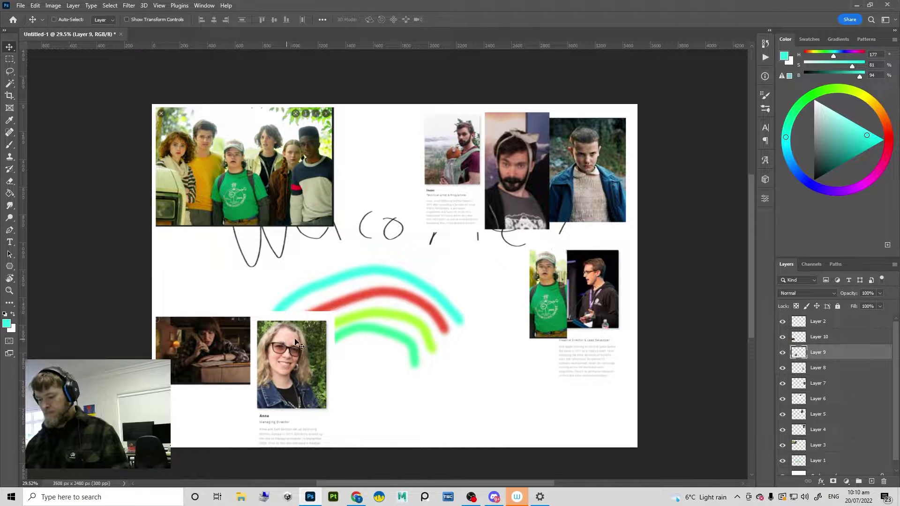
{"action": "scroll", "coordinate": [284, 347], "scroll_direction": "down", "scroll_amount": 2}
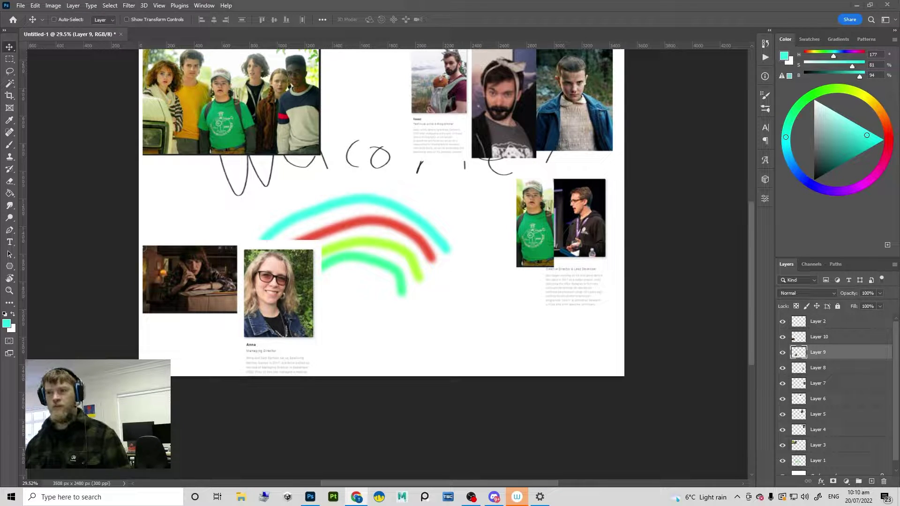
{"action": "key", "text": "super+shift+s"}
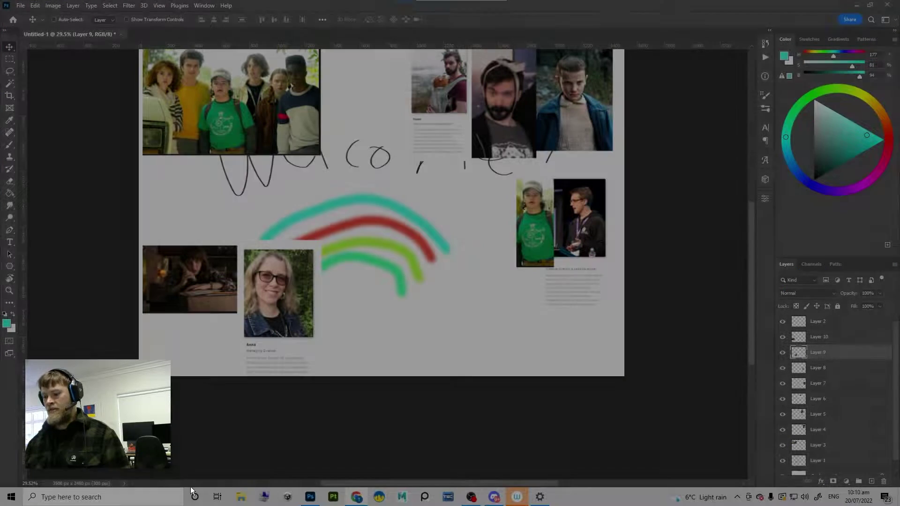
{"action": "key", "text": "ctrl+v"}
{"action": "left_click_drag", "start_coordinate": [375, 238], "coordinate": [362, 306]}
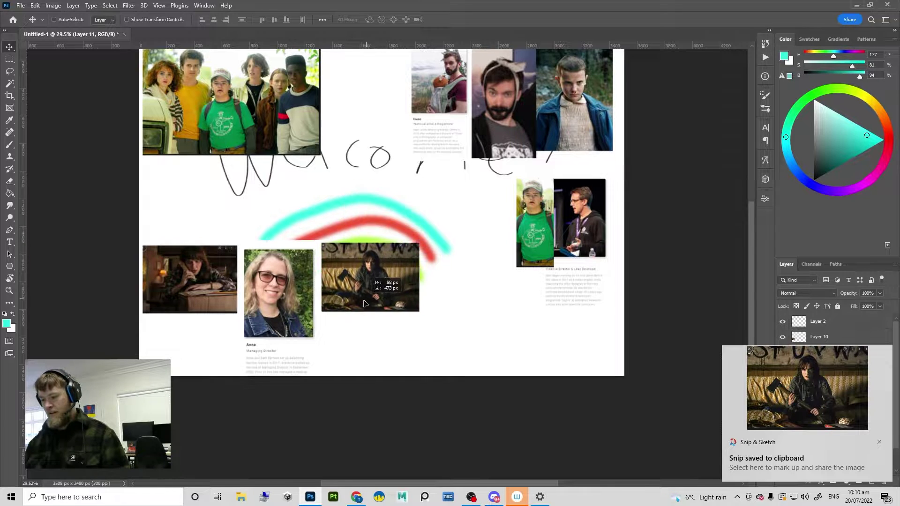
Step: Enlarge the Joyce axe image until it nearly reaches the bottom of the canvas
{"action": "key", "text": "ctrl+t"}
{"action": "left_click_drag", "start_coordinate": [419, 311], "coordinate": [428, 392]}
{"action": "key", "text": "Return"}
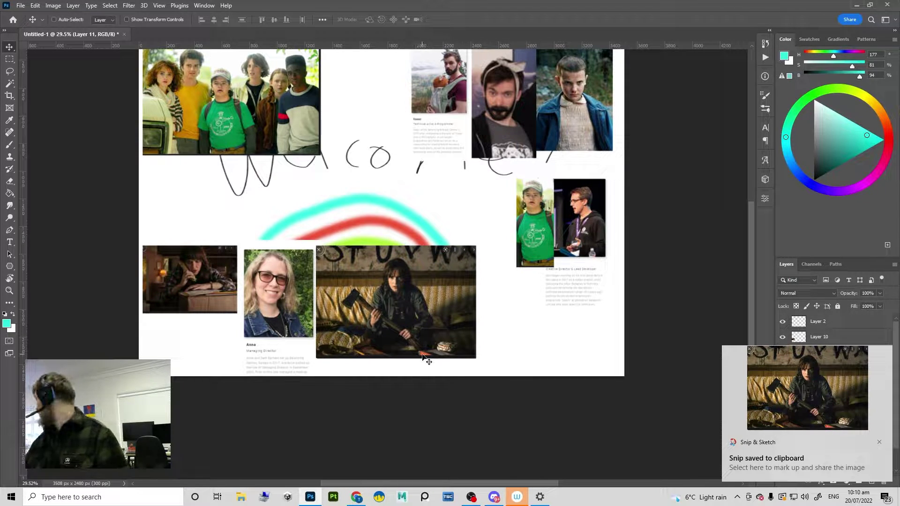
{"action": "scroll", "coordinate": [370, 314], "scroll_direction": "up", "scroll_amount": 3}
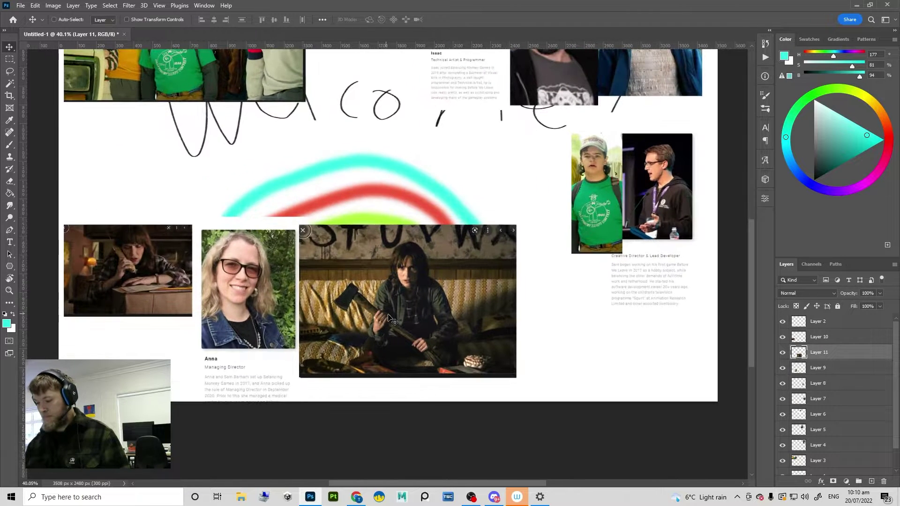
{"action": "left_click_drag", "start_coordinate": [389, 318], "coordinate": [369, 308]}
{"action": "left_click", "coordinate": [132, 248], "text": "ctrl+shift"}
{"action": "left_click", "coordinate": [249, 271], "text": "ctrl+shift"}
{"action": "scroll", "coordinate": [257, 185], "scroll_direction": "up", "scroll_amount": 5}
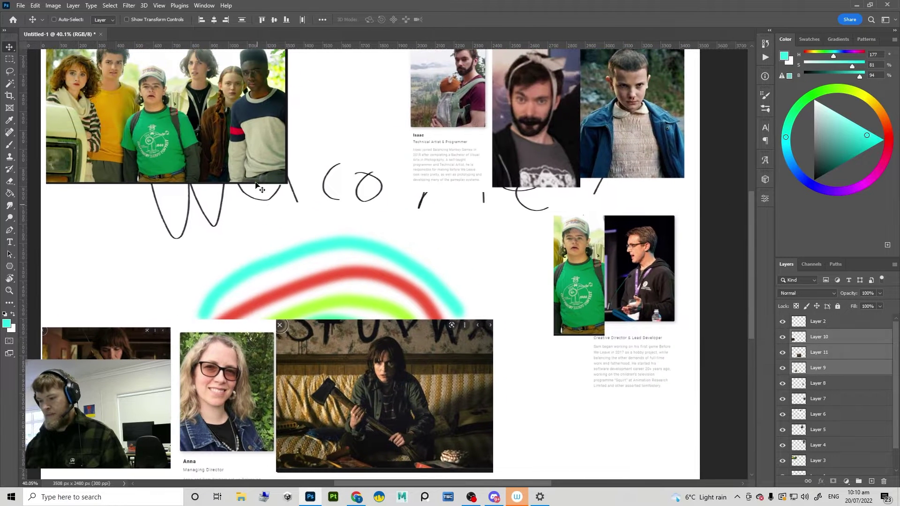
{"action": "left_click_drag", "start_coordinate": [255, 171], "coordinate": [263, 249]}
{"action": "left_click_drag", "start_coordinate": [232, 202], "coordinate": [229, 202]}
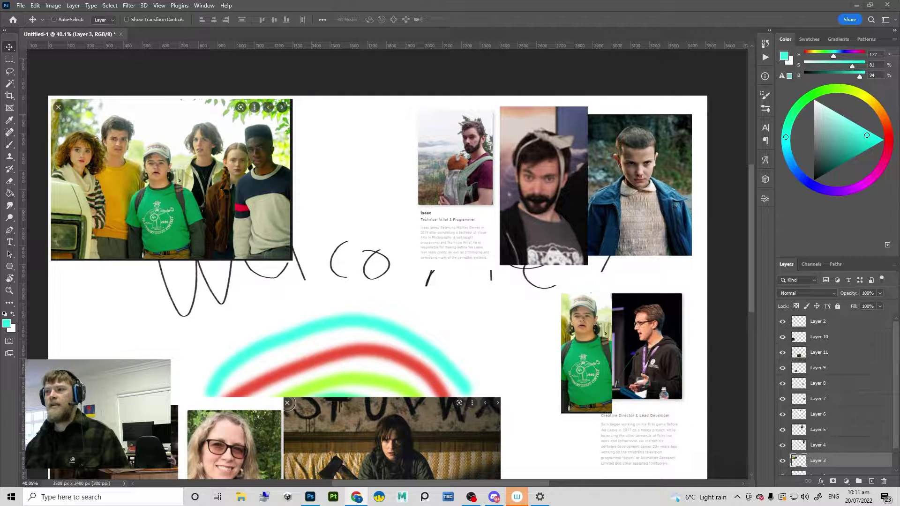
{"action": "key", "text": "super+shift+s"}
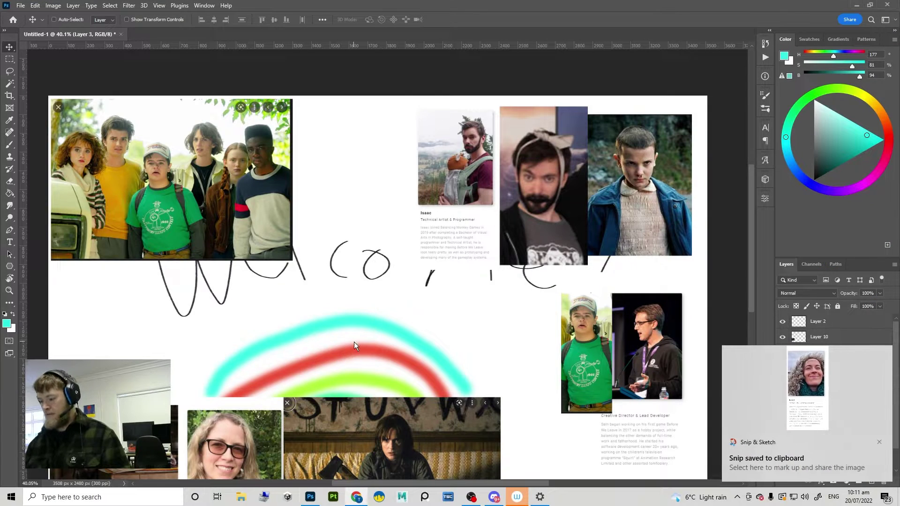
{"action": "left_click", "coordinate": [355, 341]}
{"action": "key", "text": "ctrl+v"}
{"action": "left_click_drag", "start_coordinate": [375, 344], "coordinate": [331, 356]}
{"action": "key", "text": "ctrl+t"}
{"action": "left_click_drag", "start_coordinate": [368, 234], "coordinate": [389, 201]}
{"action": "key", "text": "Return"}
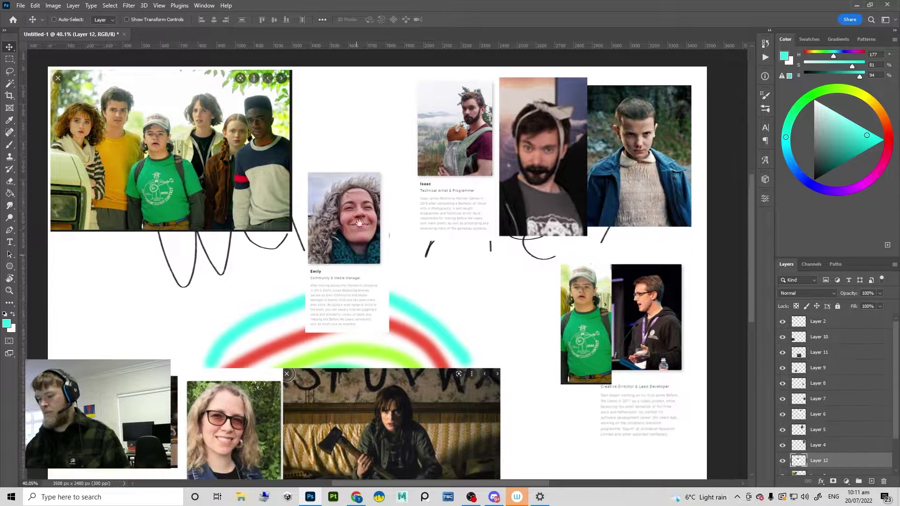
{"action": "scroll", "coordinate": [356, 225], "scroll_direction": "down", "scroll_amount": 3}
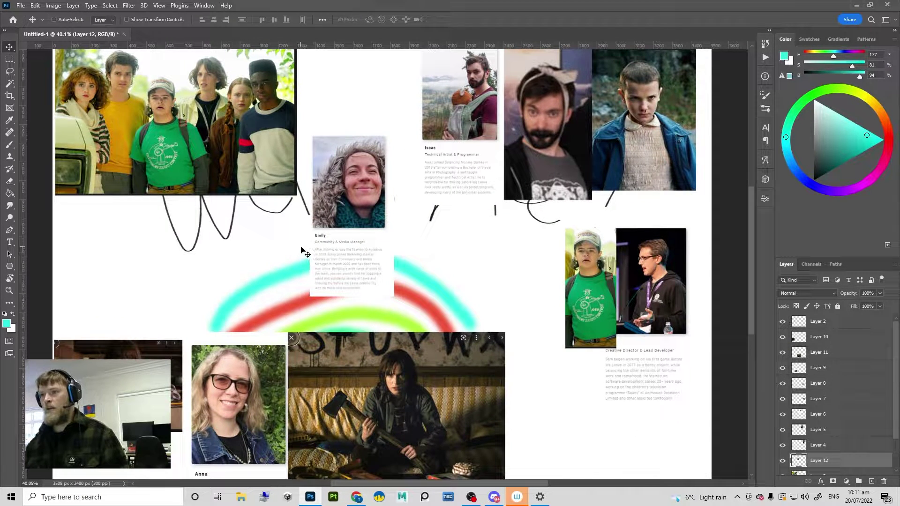
{"action": "scroll", "coordinate": [354, 215], "scroll_direction": "down", "scroll_amount": 2}
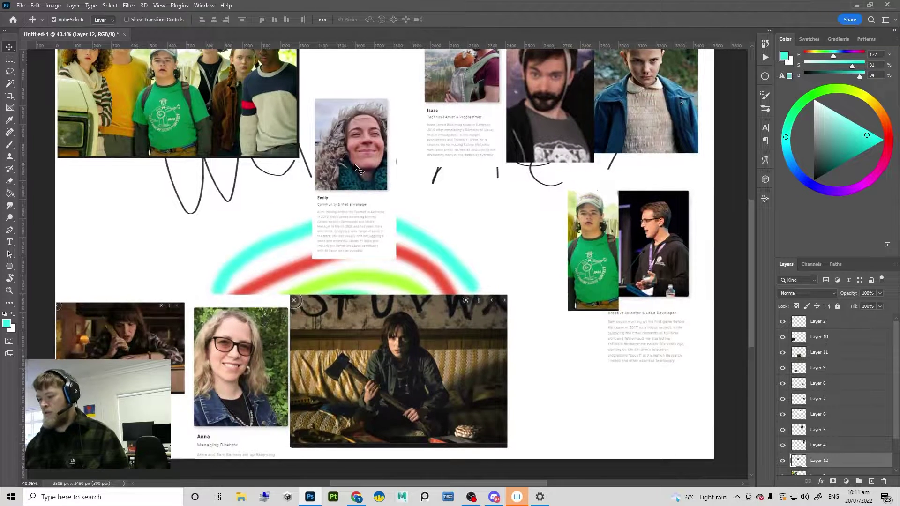
{"action": "left_click_drag", "start_coordinate": [349, 145], "coordinate": [347, 95]}
{"action": "left_click_drag", "start_coordinate": [340, 205], "coordinate": [326, 329]}
{"action": "left_click_drag", "start_coordinate": [328, 235], "coordinate": [313, 198]}
{"action": "left_click_drag", "start_coordinate": [299, 238], "coordinate": [208, 261]}
{"action": "left_click", "coordinate": [120, 137], "text": "ctrl"}
{"action": "left_click_drag", "start_coordinate": [131, 162], "coordinate": [222, 216]}
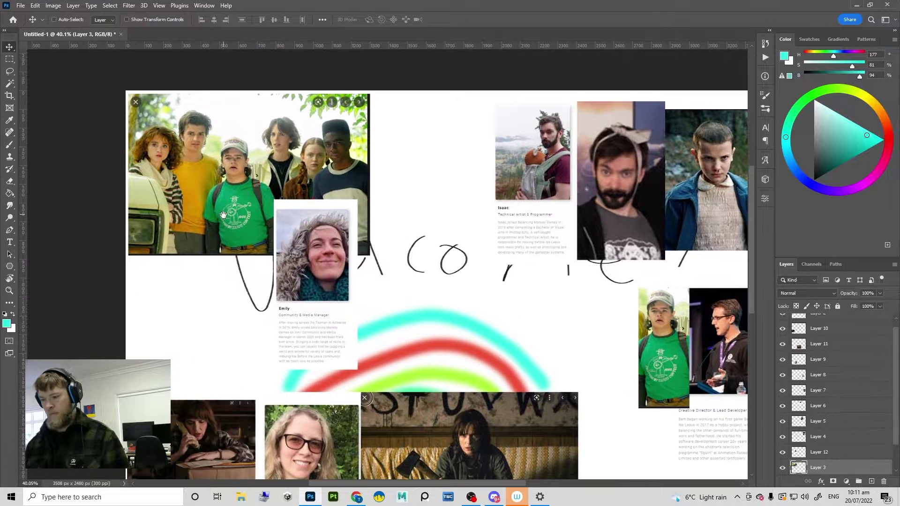
{"action": "left_click", "coordinate": [282, 246], "text": "ctrl"}
{"action": "left_click_drag", "start_coordinate": [311, 245], "coordinate": [412, 126]}
{"action": "left_click_drag", "start_coordinate": [396, 183], "coordinate": [262, 163]}
{"action": "left_click_drag", "start_coordinate": [317, 191], "coordinate": [386, 228]}
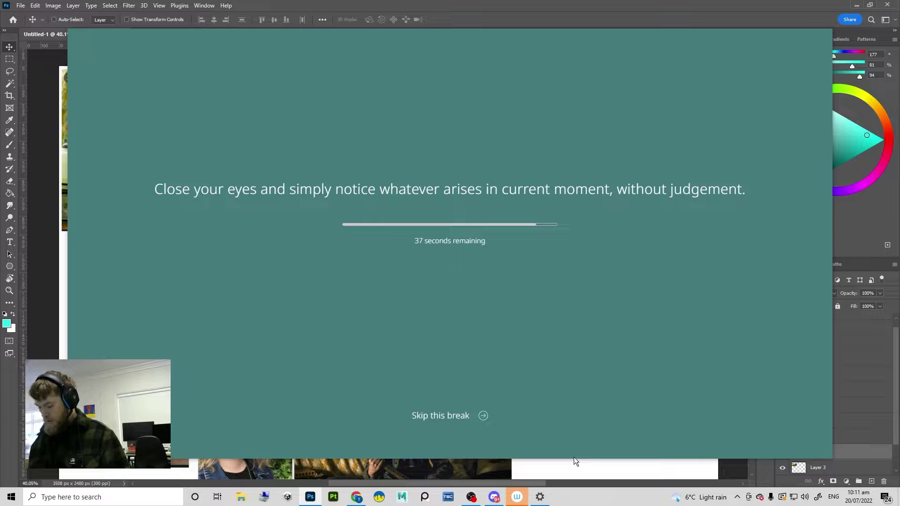
Step: Skip the break reminder and switch to OBS
{"action": "left_click", "coordinate": [461, 417]}
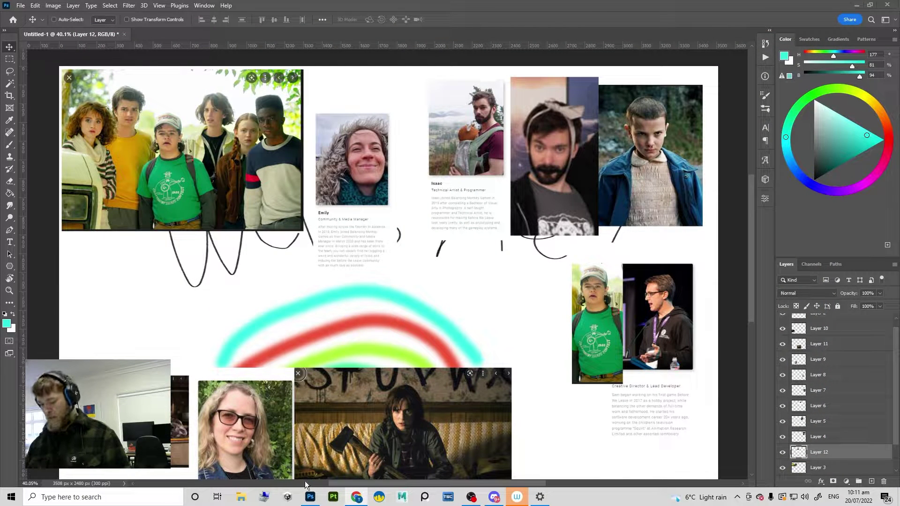
{"action": "left_click", "coordinate": [472, 498]}
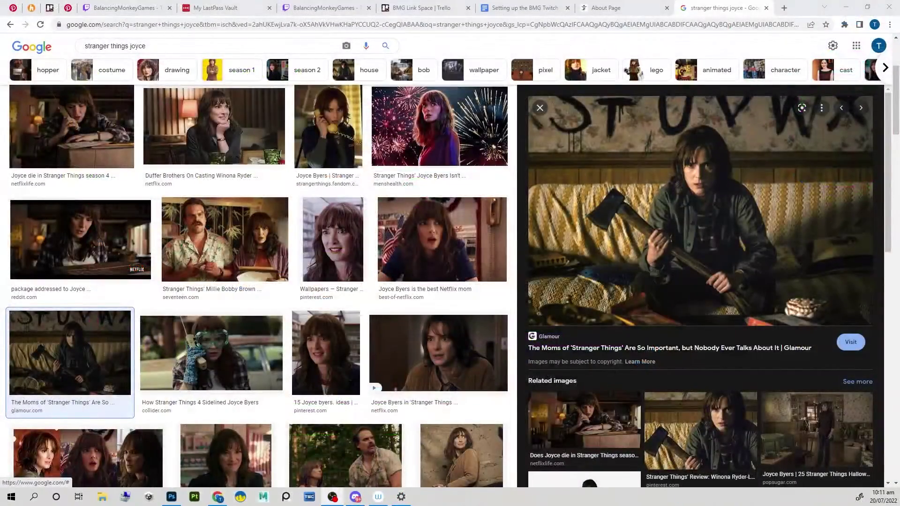
Step: Look through the browser's "stranger things joyce" image results for further reference pictures
{"action": "scroll", "coordinate": [296, 330], "scroll_direction": "down", "scroll_amount": 5}
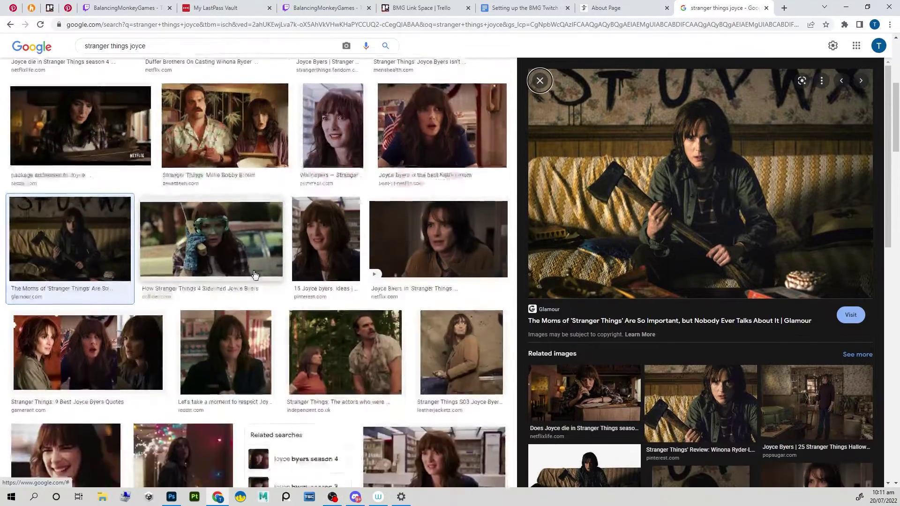
{"action": "scroll", "coordinate": [296, 331], "scroll_direction": "down", "scroll_amount": 6}
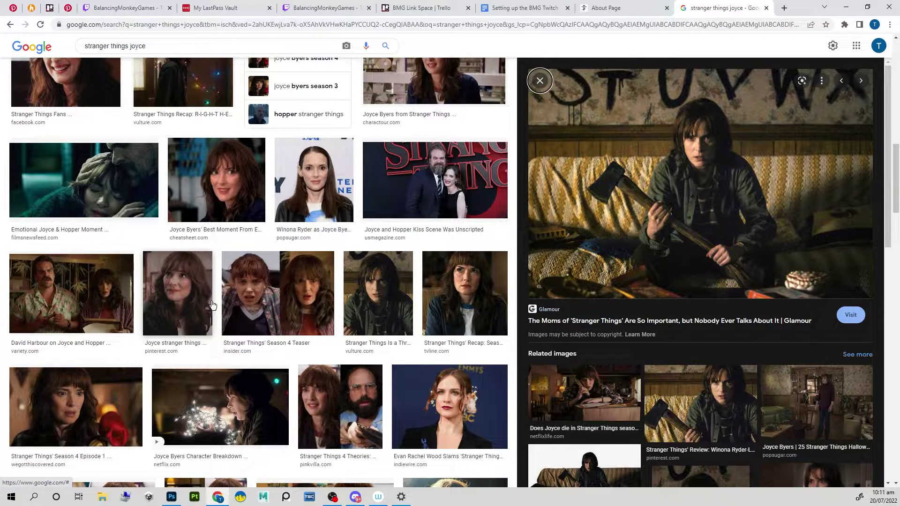
{"action": "scroll", "coordinate": [212, 306], "scroll_direction": "up", "scroll_amount": 8}
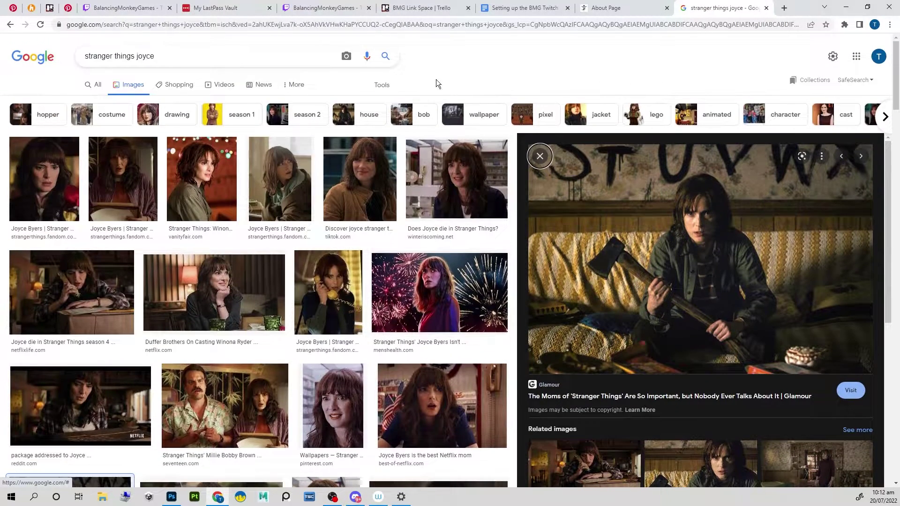
Step: Change the image search to "stranger things s4"
{"action": "left_click_drag", "start_coordinate": [176, 54], "coordinate": [117, 56]}
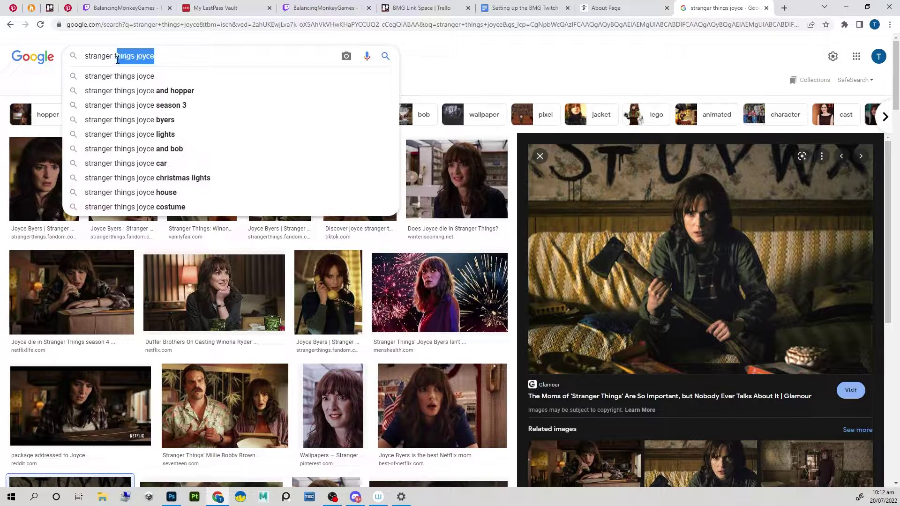
{"action": "key", "text": "BackSpace"}
{"action": "type", "text": "s4"}
{"action": "key", "text": "Return"}
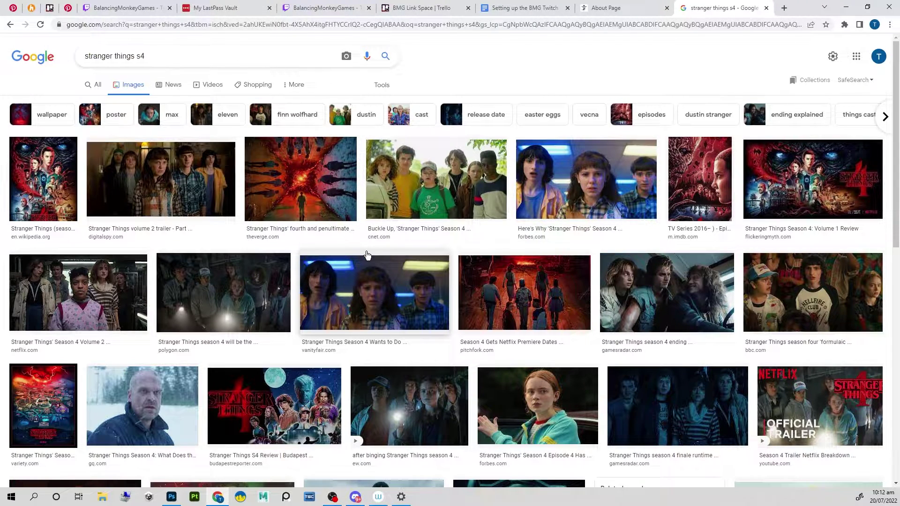
Step: Look through the Season 4 image results and preview promising stills for character references
{"action": "scroll", "coordinate": [367, 255], "scroll_direction": "down", "scroll_amount": 5}
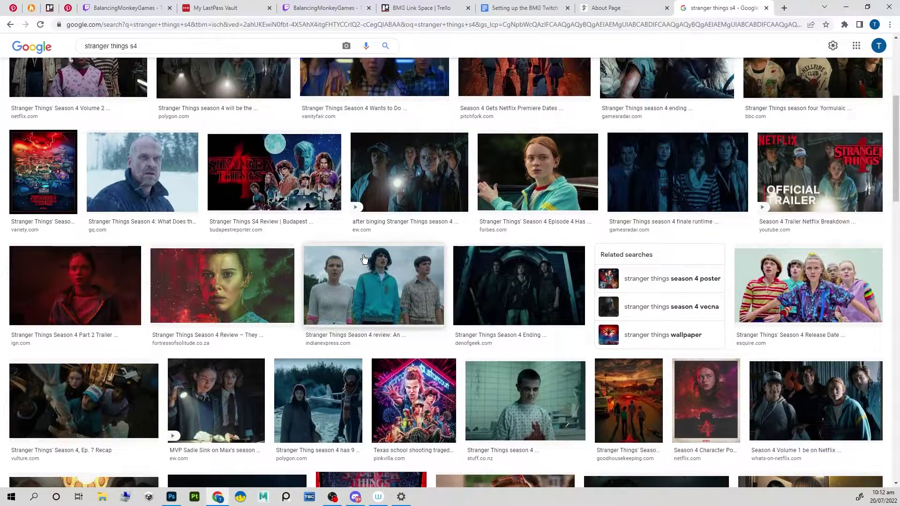
{"action": "scroll", "coordinate": [364, 258], "scroll_direction": "down", "scroll_amount": 5}
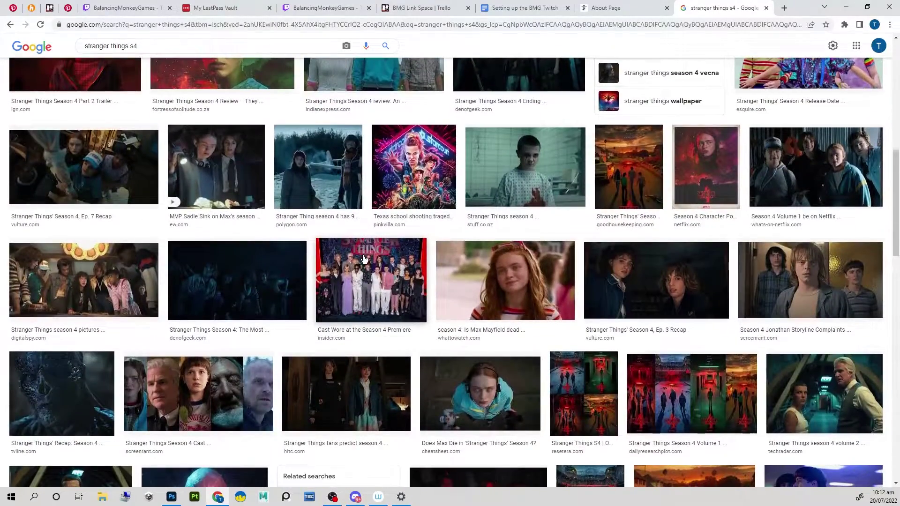
{"action": "left_click", "coordinate": [761, 283]}
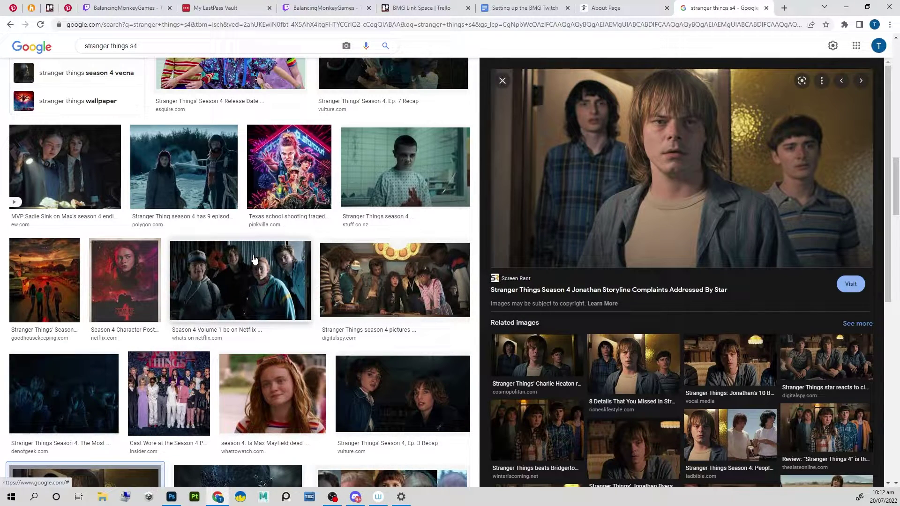
{"action": "scroll", "coordinate": [335, 238], "scroll_direction": "down", "scroll_amount": 7}
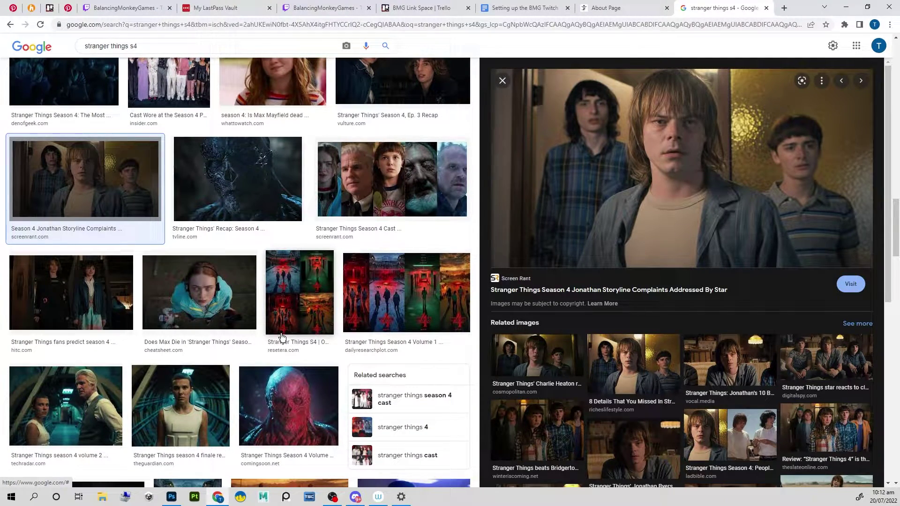
{"action": "scroll", "coordinate": [281, 336], "scroll_direction": "down", "scroll_amount": 7}
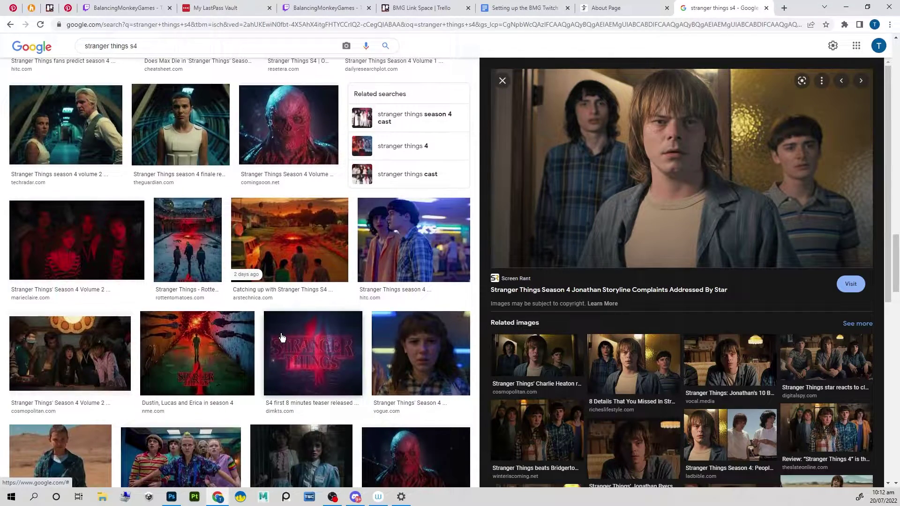
{"action": "scroll", "coordinate": [282, 336], "scroll_direction": "down", "scroll_amount": 3}
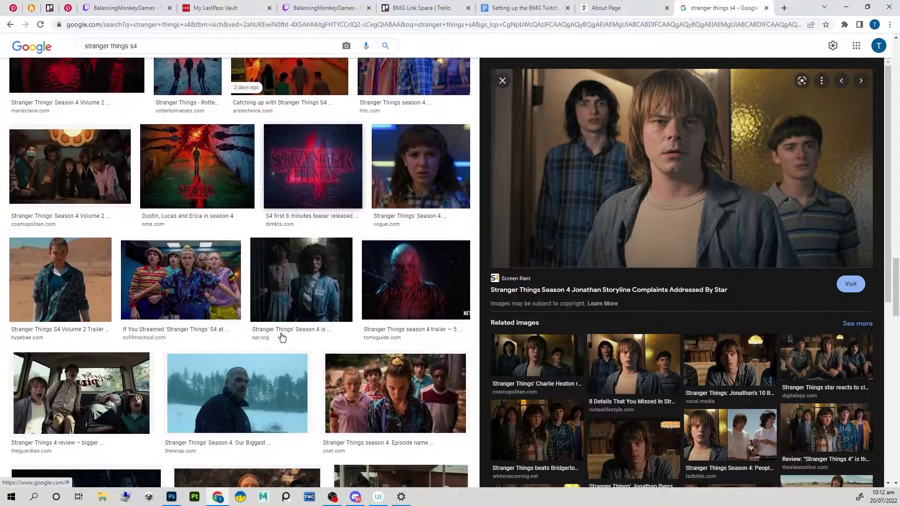
{"action": "scroll", "coordinate": [281, 337], "scroll_direction": "down", "scroll_amount": 2}
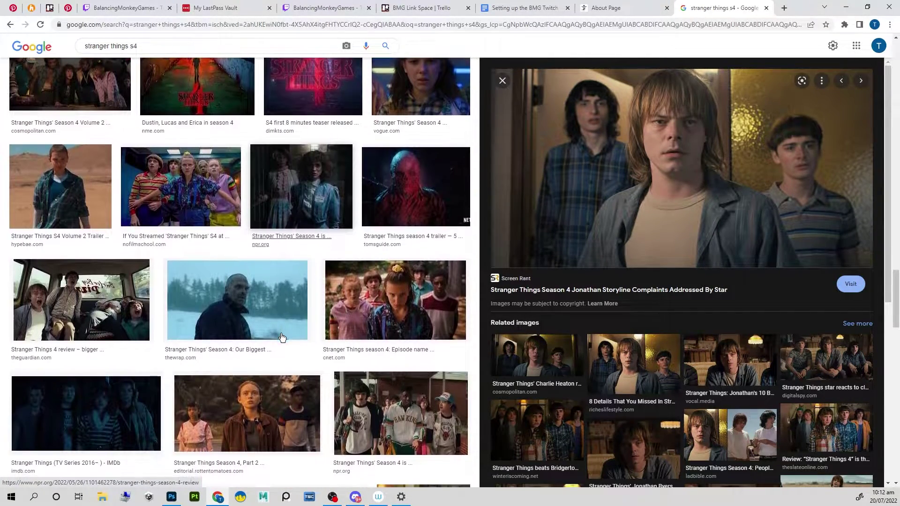
{"action": "left_click", "coordinate": [112, 309]}
{"action": "scroll", "coordinate": [256, 300], "scroll_direction": "down", "scroll_amount": 4}
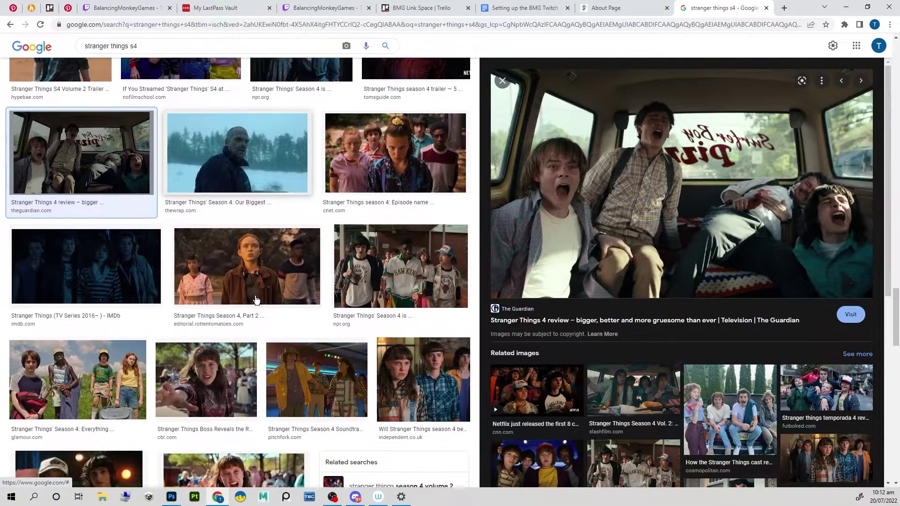
{"action": "scroll", "coordinate": [255, 296], "scroll_direction": "down", "scroll_amount": 3}
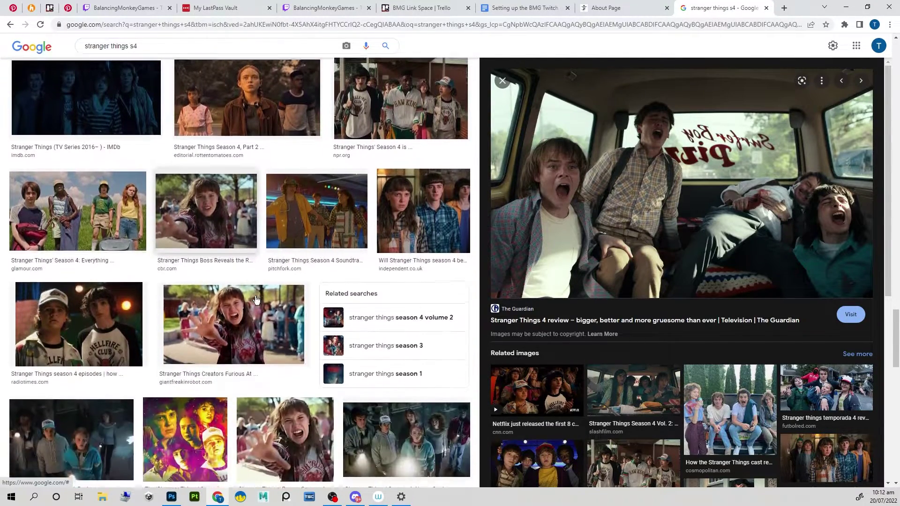
{"action": "left_click", "coordinate": [253, 303]}
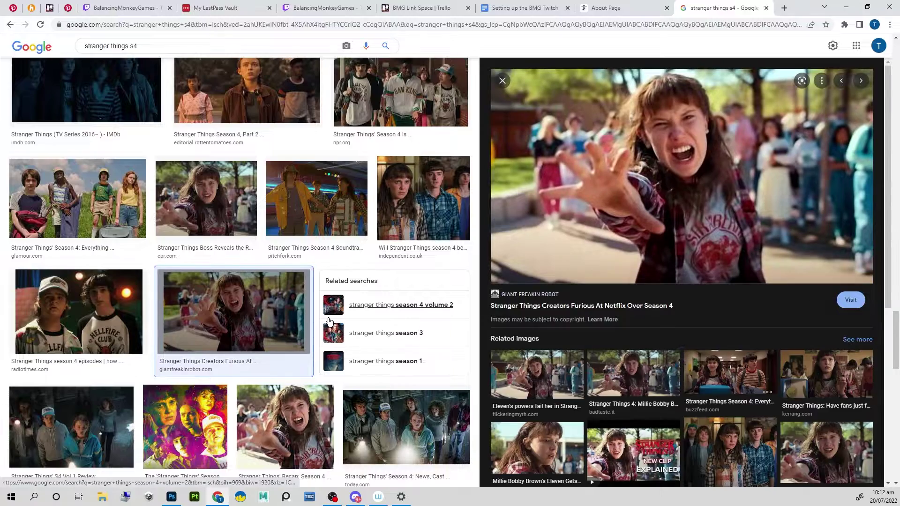
{"action": "scroll", "coordinate": [329, 323], "scroll_direction": "down", "scroll_amount": 6}
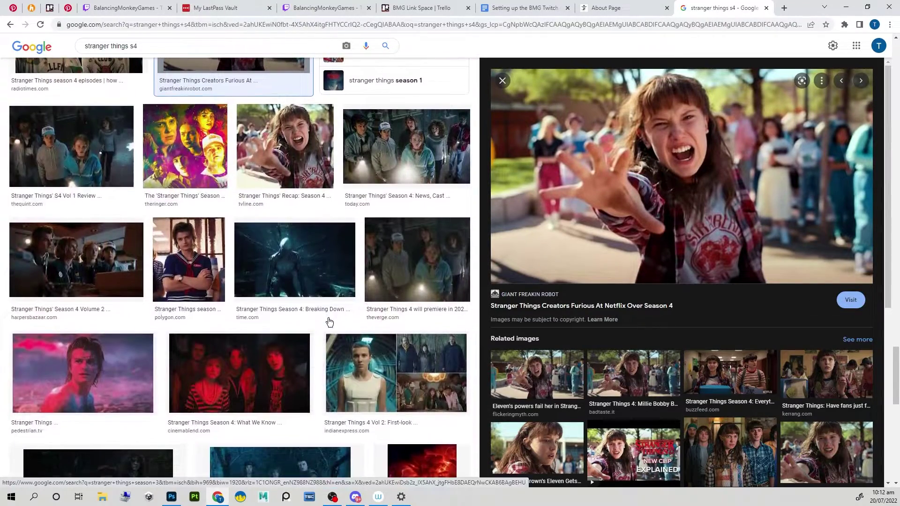
{"action": "scroll", "coordinate": [636, 398], "scroll_direction": "down", "scroll_amount": 5}
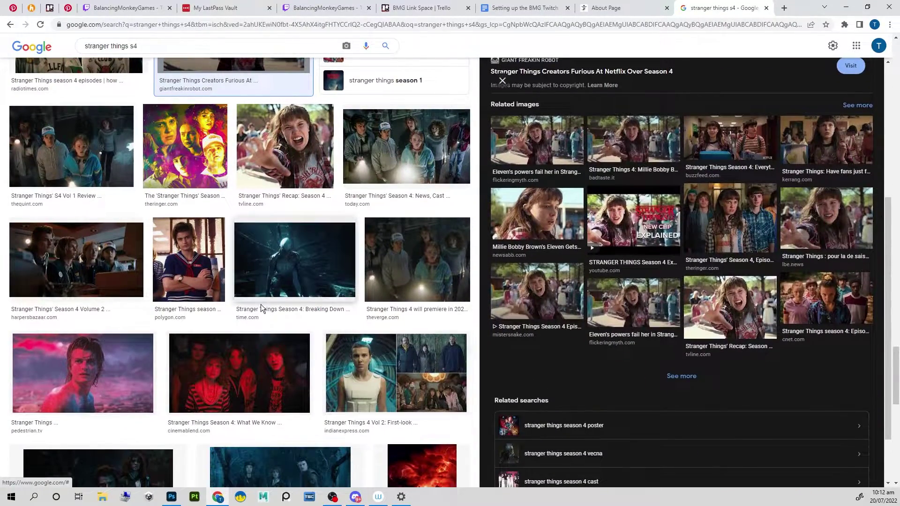
Step: Open the red-lit group still from CinemaBlend, snip the long-haired man in the Hellfire Club shirt, and switch to Photoshop
{"action": "scroll", "coordinate": [263, 328], "scroll_direction": "down", "scroll_amount": 1}
{"action": "left_click", "coordinate": [276, 351]}
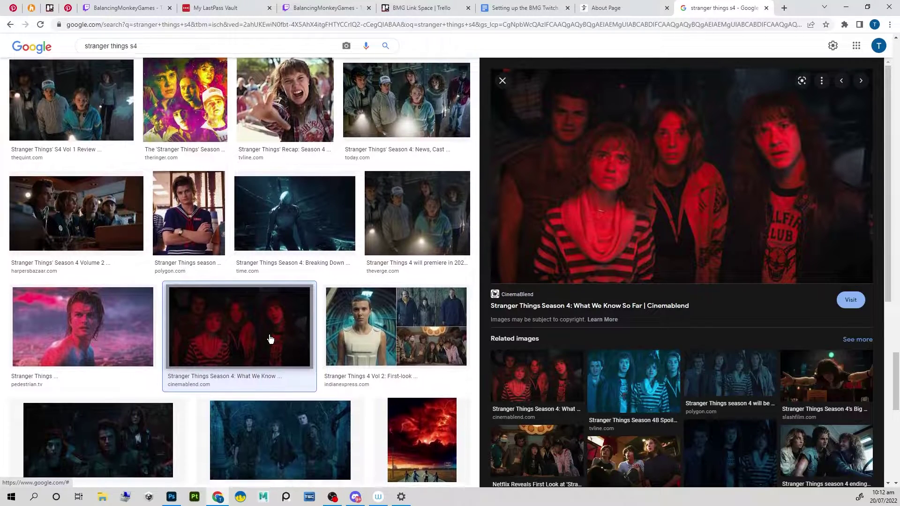
{"action": "scroll", "coordinate": [271, 337], "scroll_direction": "down", "scroll_amount": 5}
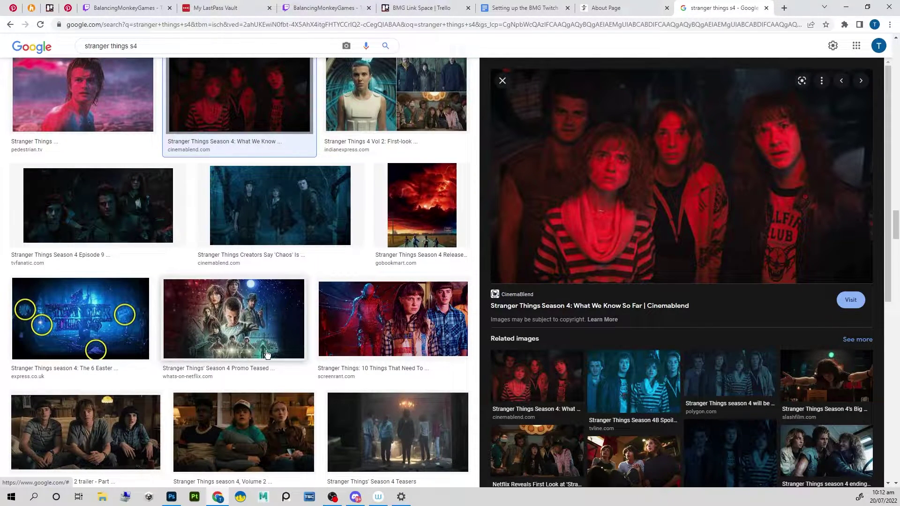
{"action": "scroll", "coordinate": [265, 347], "scroll_direction": "down", "scroll_amount": 6}
{"action": "scroll", "coordinate": [267, 354], "scroll_direction": "up", "scroll_amount": 7}
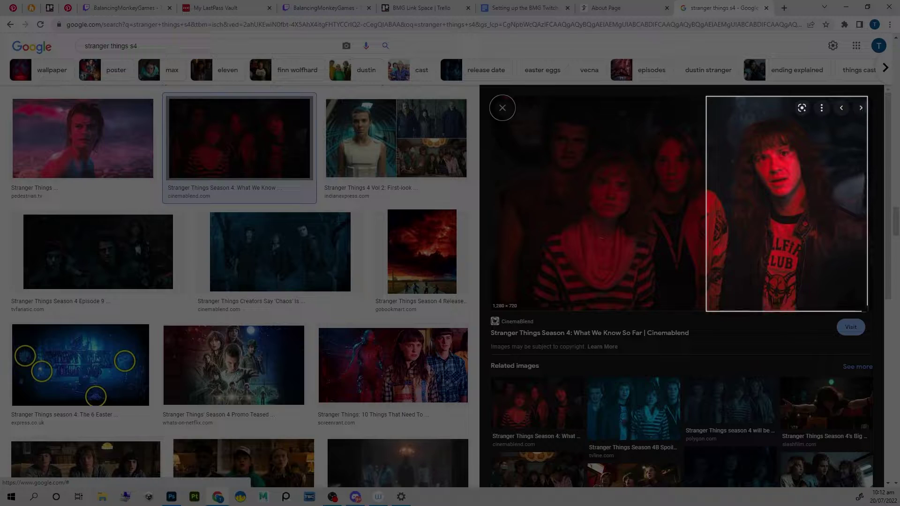
{"action": "key", "text": "alt+Tab"}
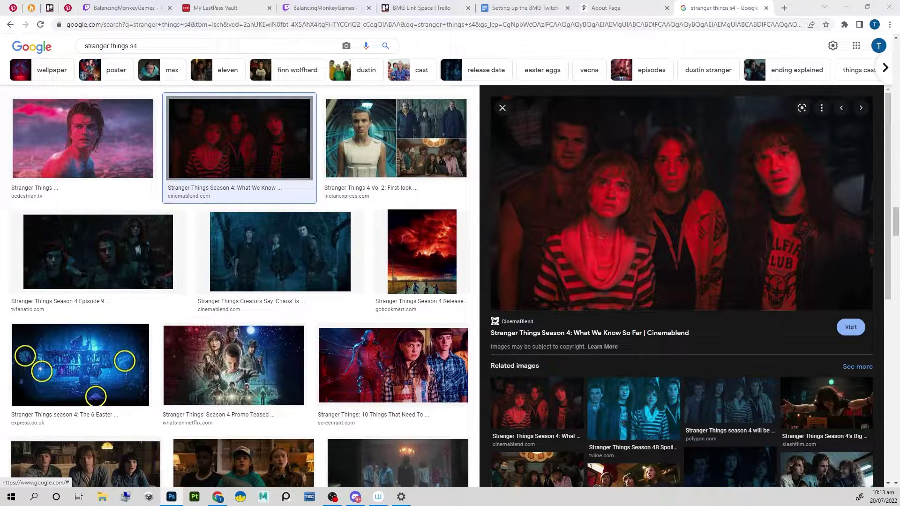
Step: Look further down the "stranger things s4" image results for another character reference
{"action": "scroll", "coordinate": [211, 284], "scroll_direction": "down", "scroll_amount": 5}
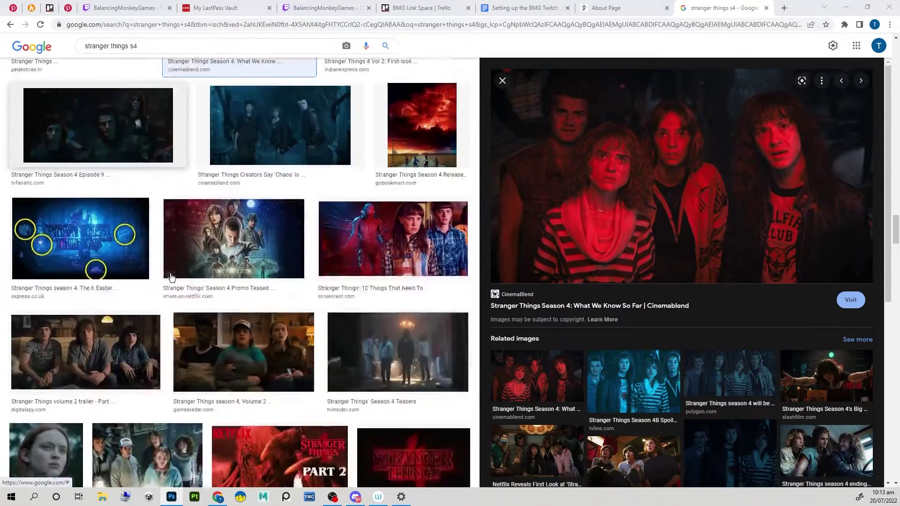
{"action": "scroll", "coordinate": [266, 331], "scroll_direction": "down", "scroll_amount": 7}
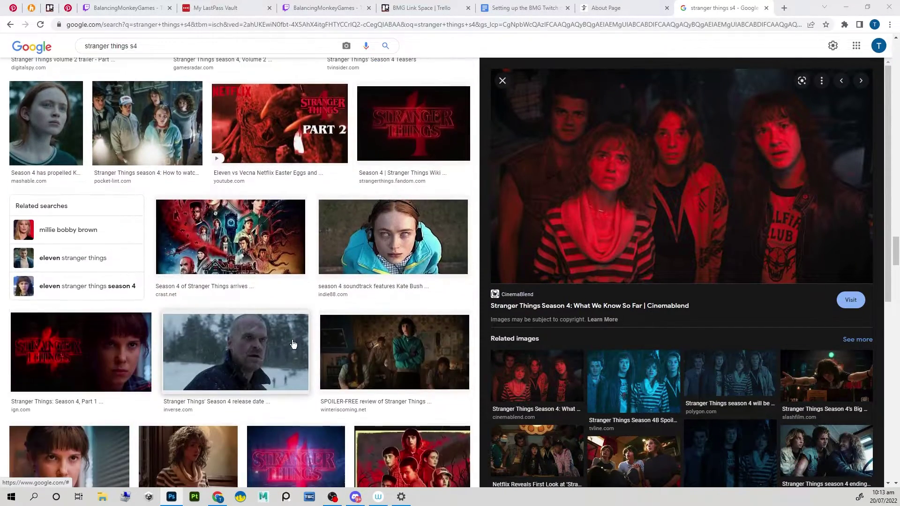
{"action": "scroll", "coordinate": [267, 331], "scroll_direction": "down", "scroll_amount": 3}
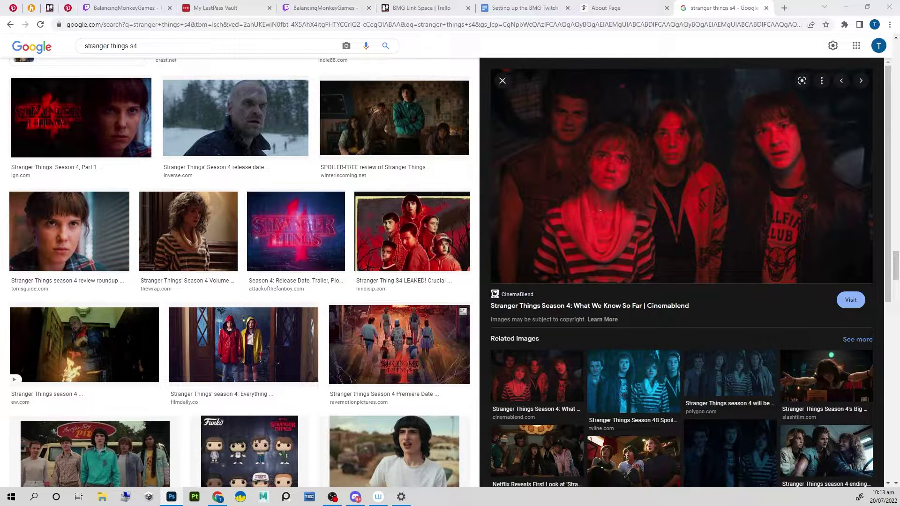
{"action": "left_click", "coordinate": [614, 8]}
{"action": "left_click", "coordinate": [729, 11]}
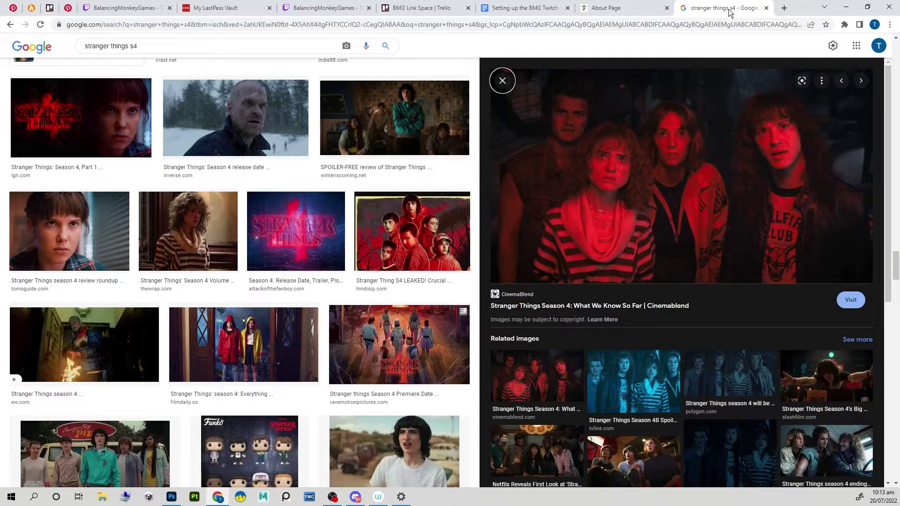
{"action": "left_click", "coordinate": [656, 8]}
{"action": "left_click", "coordinate": [717, 8]}
{"action": "left_click", "coordinate": [658, 7]}
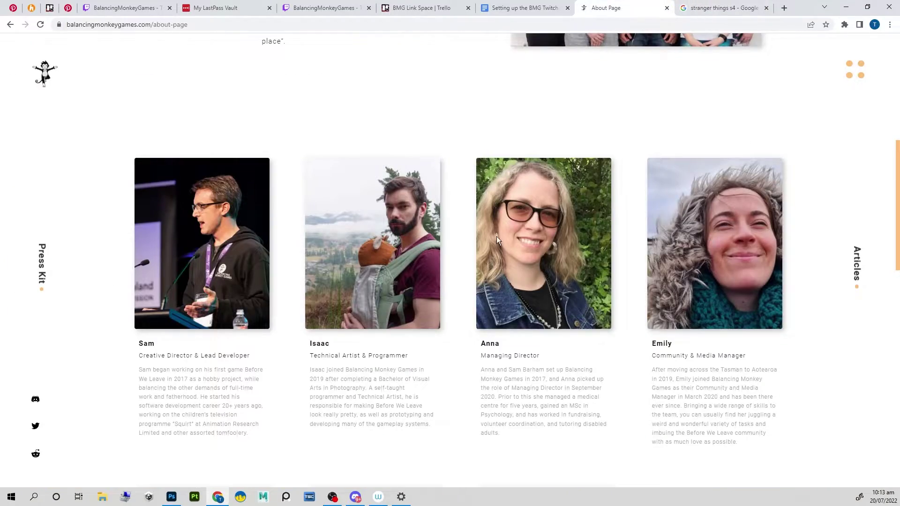
{"action": "scroll", "coordinate": [497, 240], "scroll_direction": "down", "scroll_amount": 8}
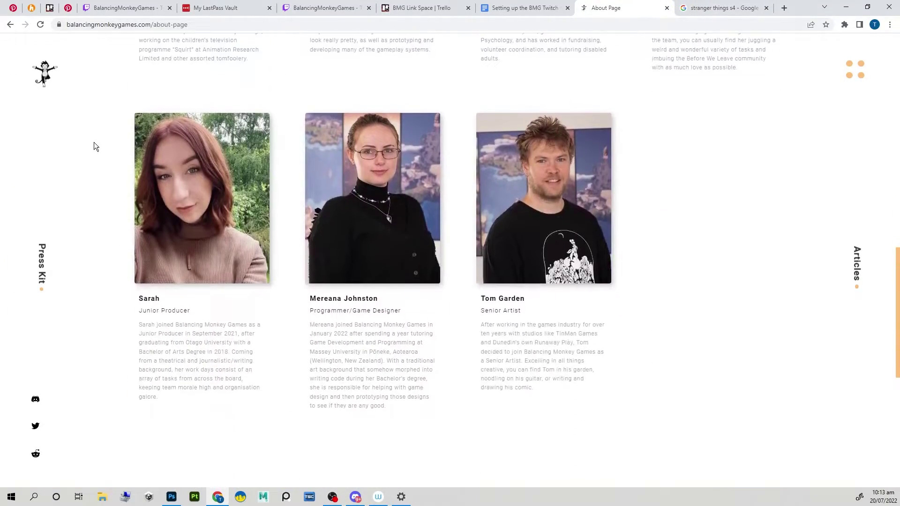
{"action": "key", "text": "super+shift+s"}
{"action": "left_click_drag", "start_coordinate": [125, 99], "coordinate": [288, 428]}
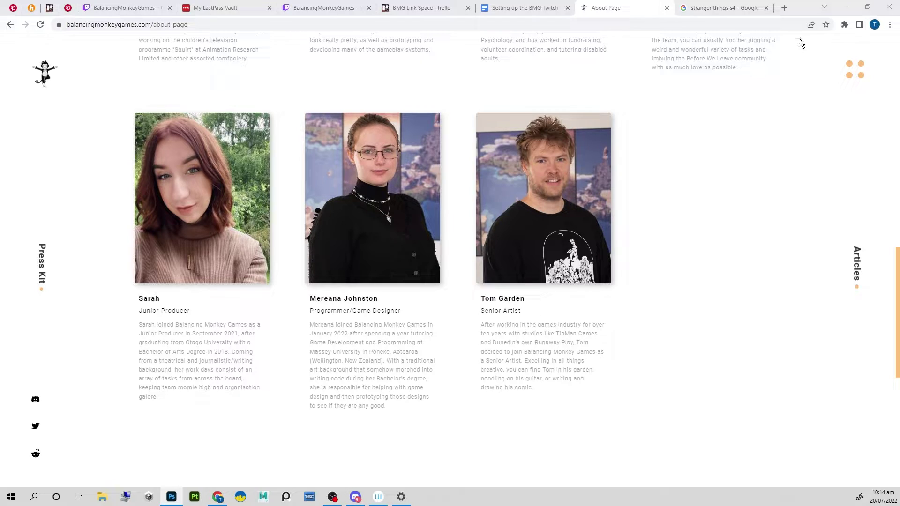
Step: Return to the Season 4 image results and open the Screen Rant image of the red-haired girl with headphones
{"action": "left_click", "coordinate": [727, 8]}
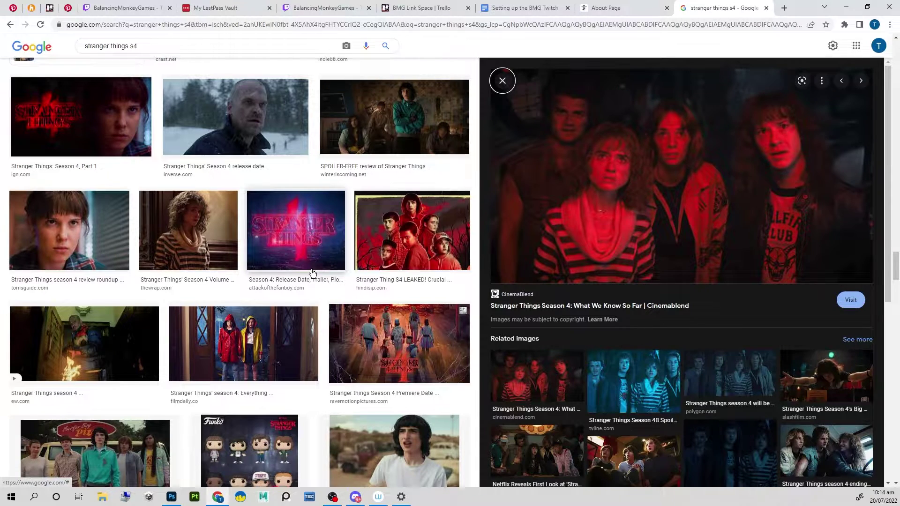
{"action": "scroll", "coordinate": [317, 267], "scroll_direction": "down", "scroll_amount": 12}
{"action": "scroll", "coordinate": [211, 356], "scroll_direction": "down", "scroll_amount": 3}
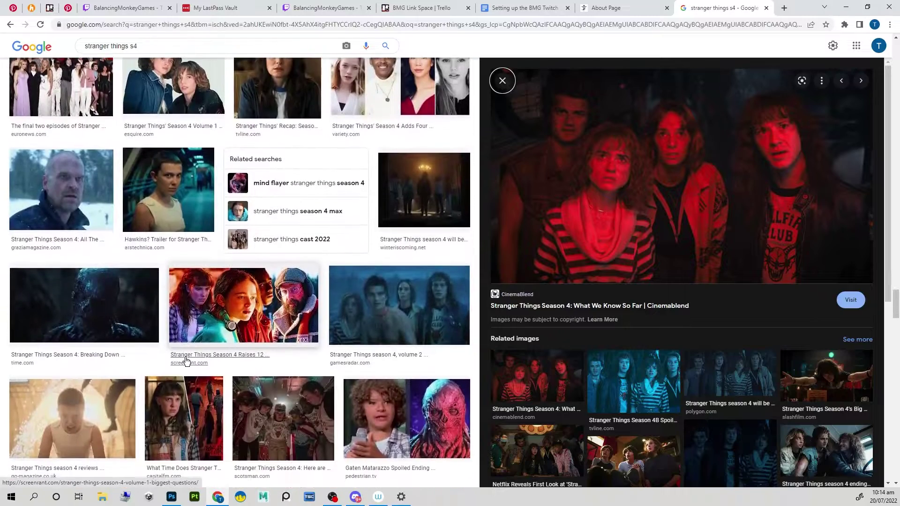
{"action": "left_click", "coordinate": [265, 315]}
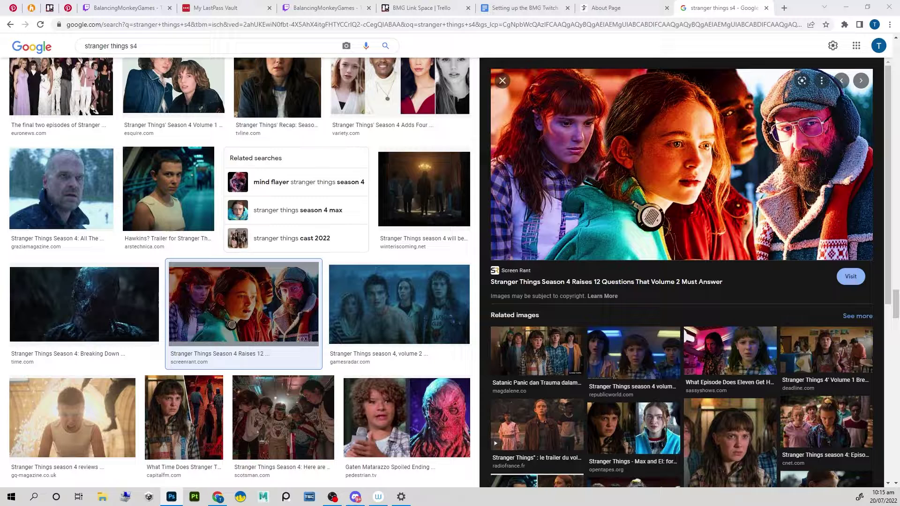
{"action": "left_click", "coordinate": [636, 7]}
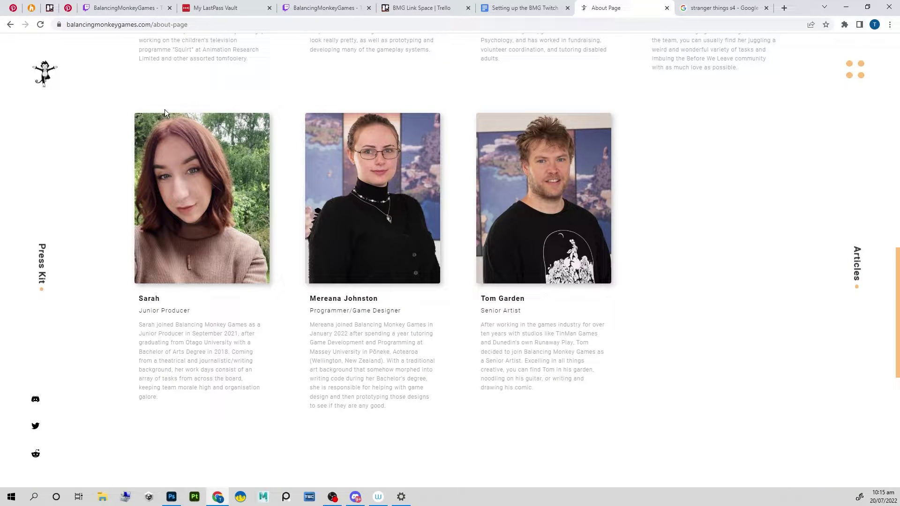
{"action": "key", "text": "shift+super+s"}
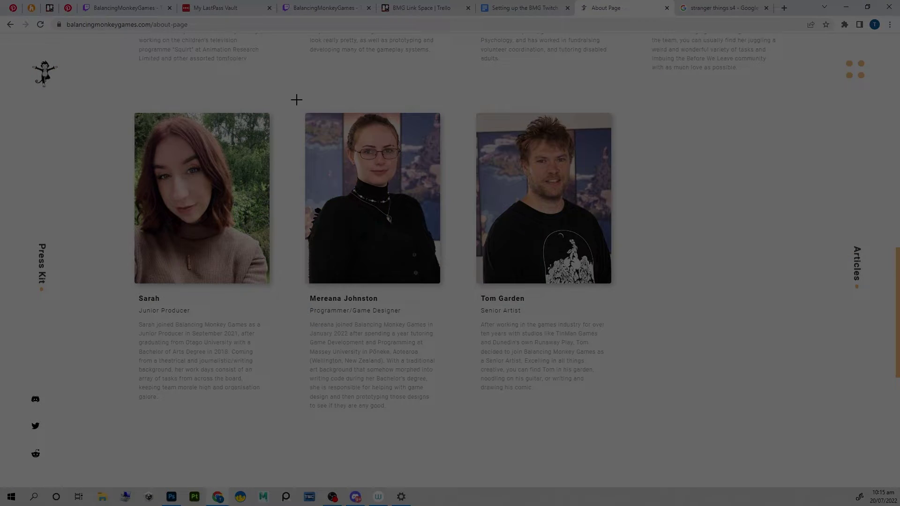
{"action": "left_click_drag", "start_coordinate": [297, 99], "coordinate": [456, 426]}
{"action": "left_click", "coordinate": [720, 8]}
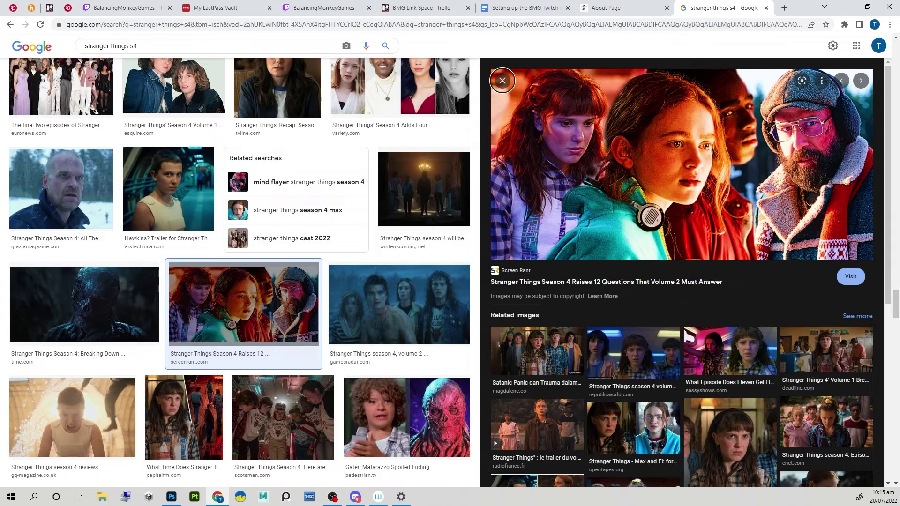
{"action": "key", "text": "alt+Tab"}
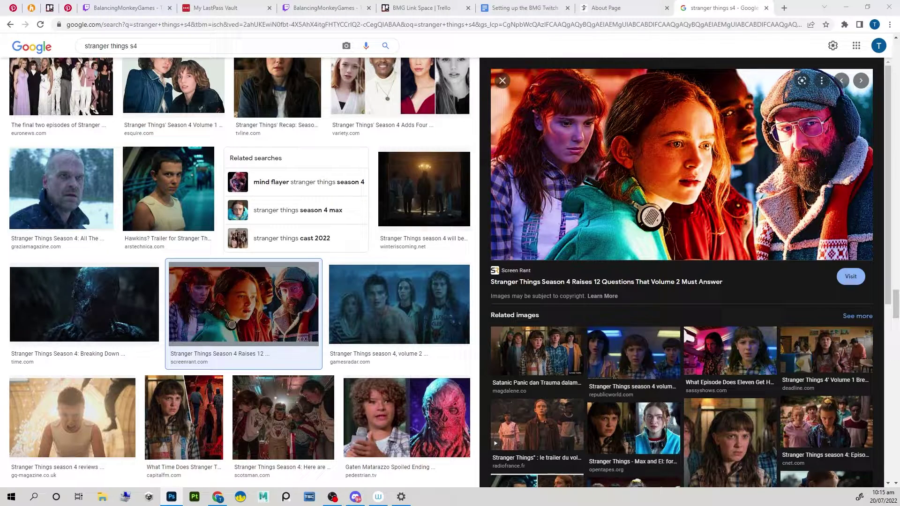
Step: Open the Pedestrian TV image containing Vecna from the Season 4 results, snip Vecna, and switch to Photoshop
{"action": "scroll", "coordinate": [231, 268], "scroll_direction": "down", "scroll_amount": 1}
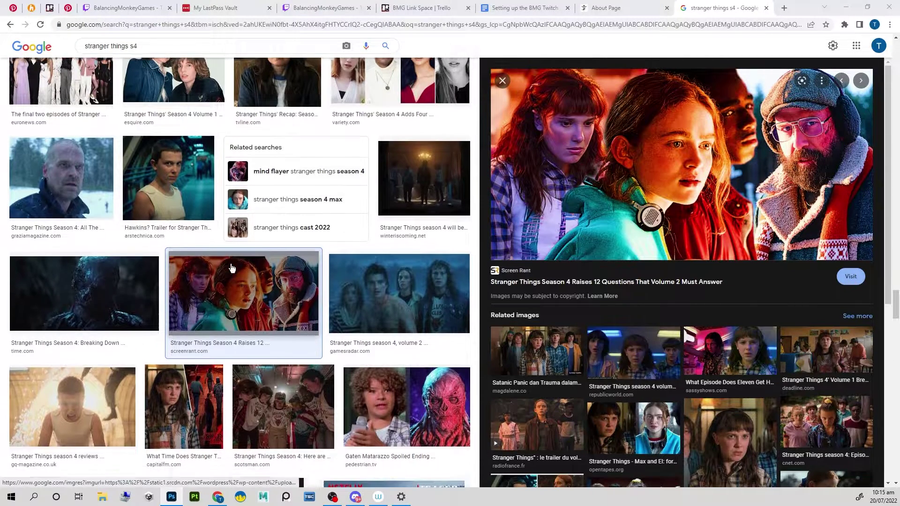
{"action": "scroll", "coordinate": [231, 268], "scroll_direction": "down", "scroll_amount": 2}
{"action": "left_click", "coordinate": [453, 332]}
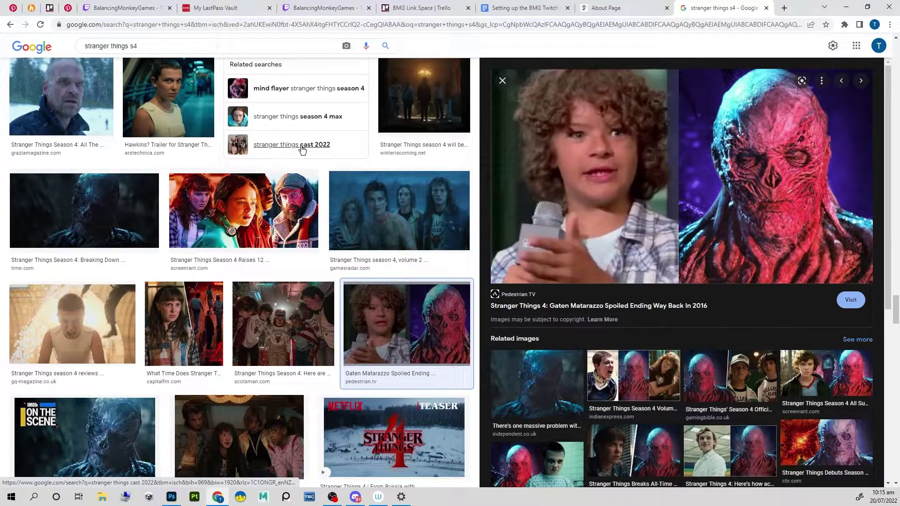
{"action": "key", "text": "super+shift+s"}
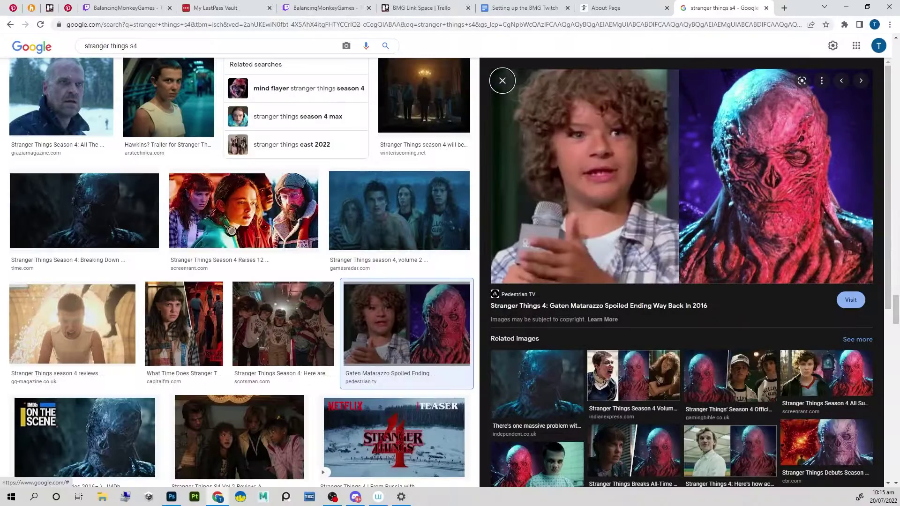
{"action": "key", "text": "alt+Tab"}
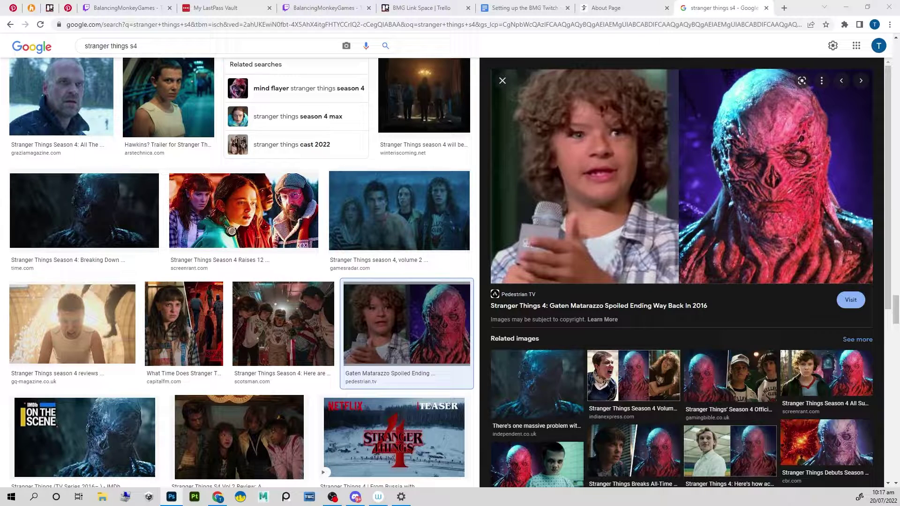
{"action": "left_click", "coordinate": [619, 7]}
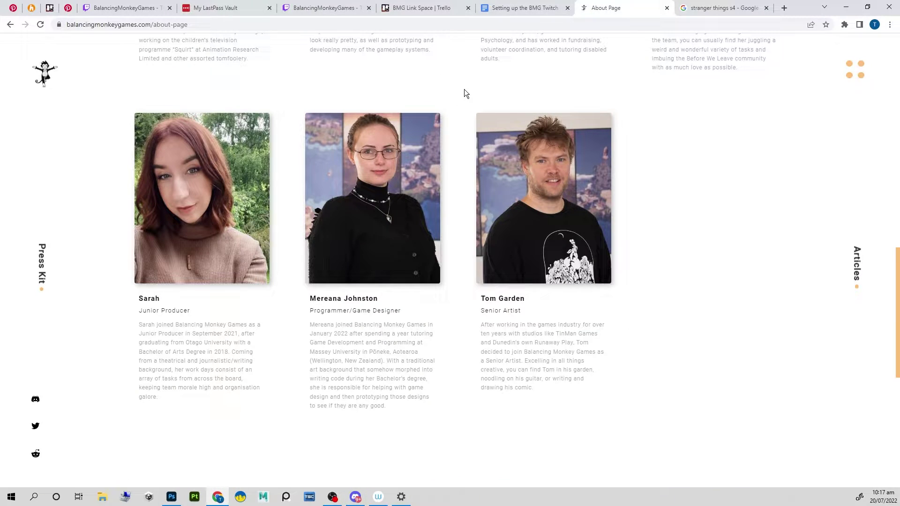
{"action": "key", "text": "super+shift+s"}
{"action": "left_click_drag", "start_coordinate": [467, 97], "coordinate": [642, 407]}
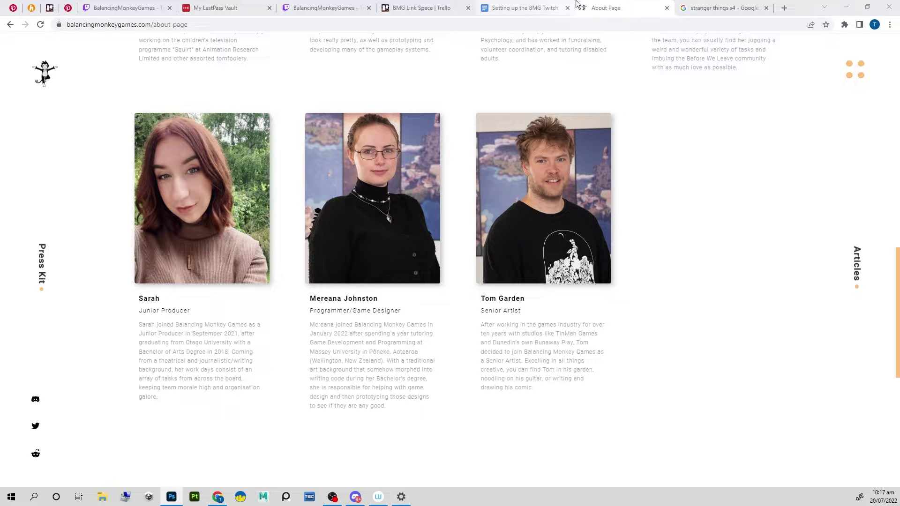
Step: Return to the Season 4 image results and open The Indian Express image comparing the actor with Vecna
{"action": "left_click", "coordinate": [731, 8]}
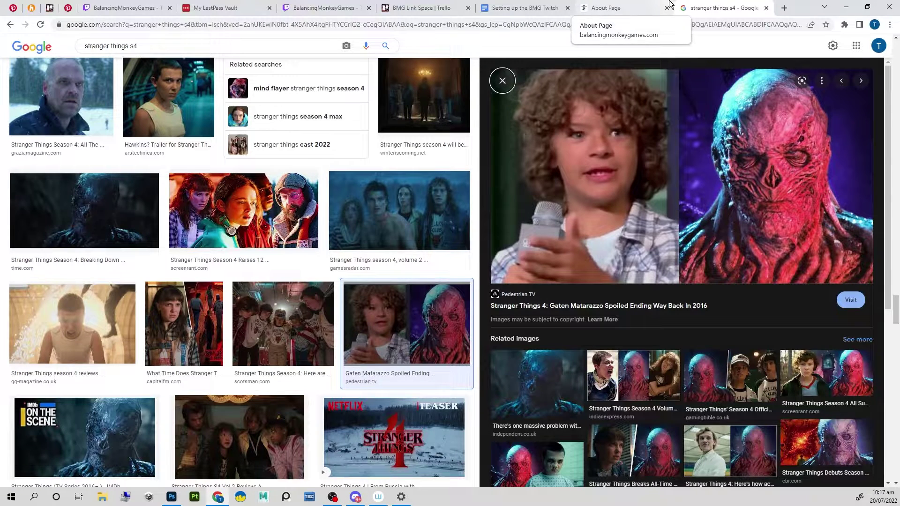
{"action": "scroll", "coordinate": [380, 182], "scroll_direction": "down", "scroll_amount": 2}
{"action": "scroll", "coordinate": [380, 182], "scroll_direction": "down", "scroll_amount": 15}
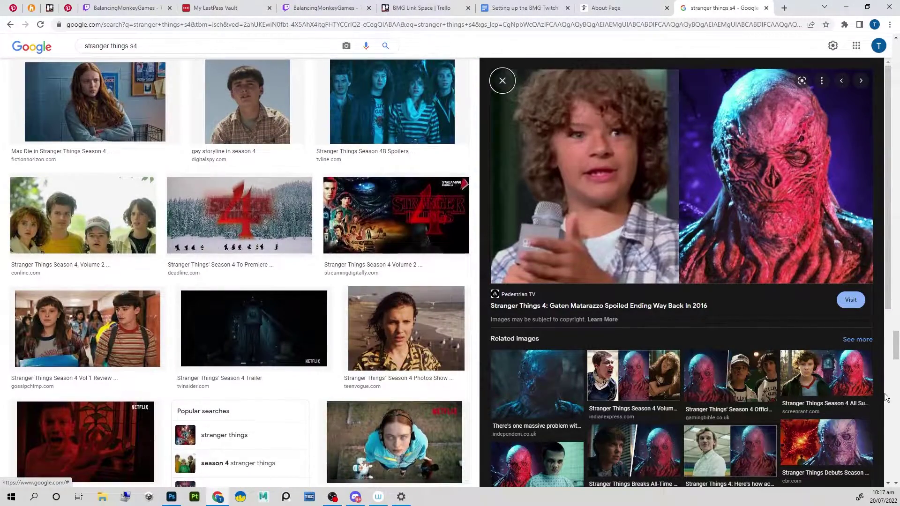
{"action": "left_click", "coordinate": [742, 455]}
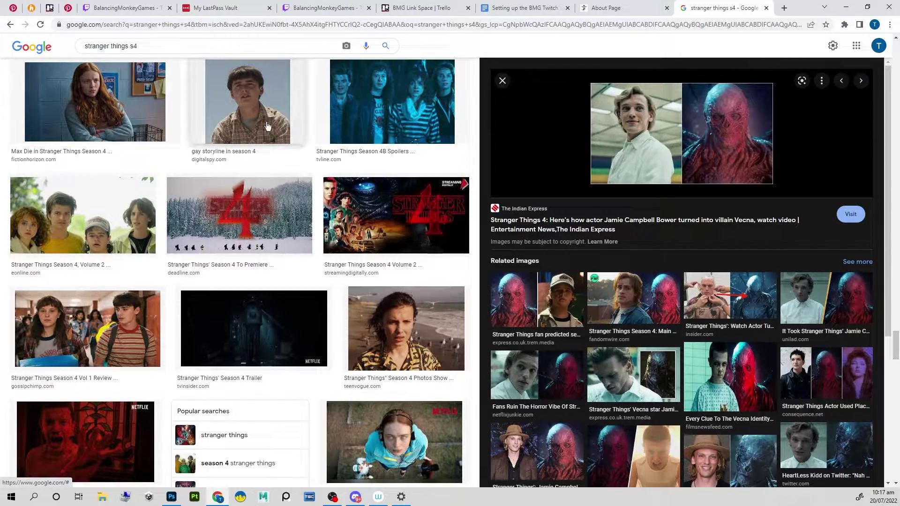
Step: Open the TV Fanatic image of the old bearded man from the Season 4 results and snip it
{"action": "scroll", "coordinate": [278, 272], "scroll_direction": "down", "scroll_amount": 6}
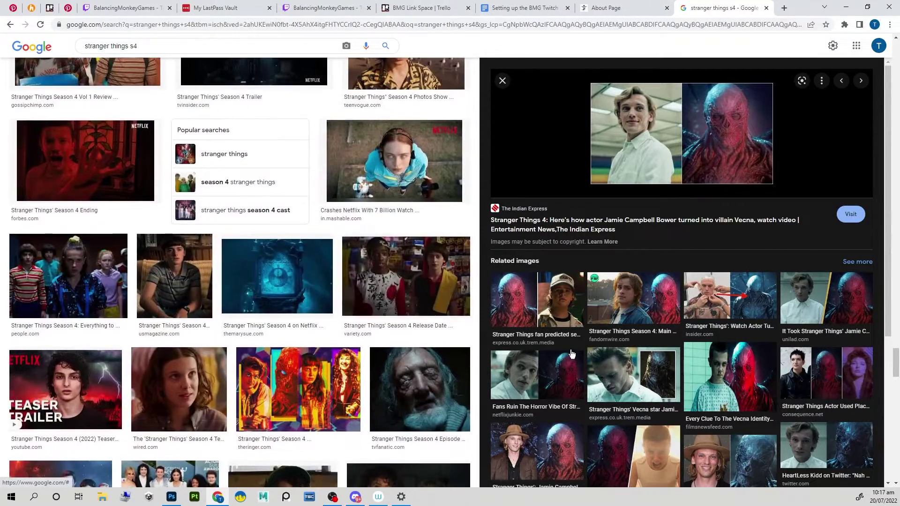
{"action": "scroll", "coordinate": [287, 257], "scroll_direction": "up", "scroll_amount": 6}
{"action": "scroll", "coordinate": [286, 260], "scroll_direction": "down", "scroll_amount": 4}
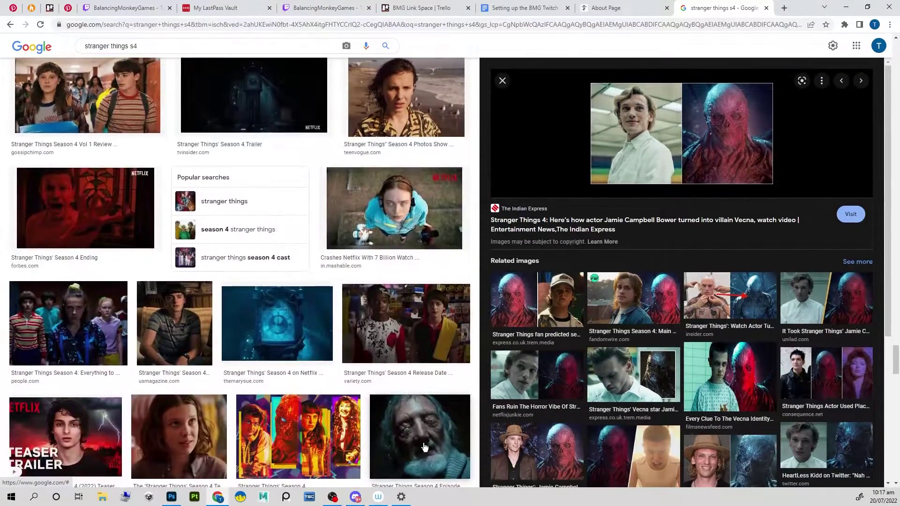
{"action": "left_click", "coordinate": [424, 447]}
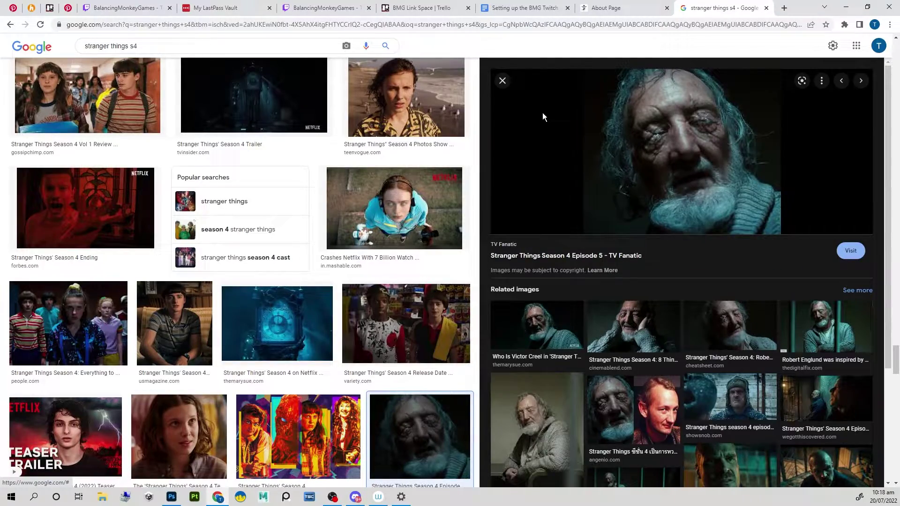
{"action": "key", "text": "super+shift+s"}
{"action": "left_click_drag", "start_coordinate": [590, 68], "coordinate": [827, 298]}
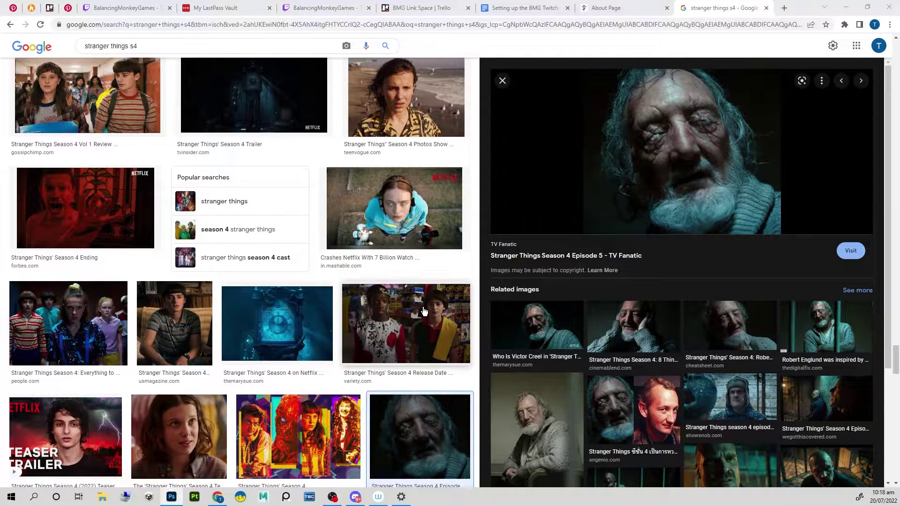
Step: Search the images for "stranger things s4 jonathan"
{"action": "scroll", "coordinate": [361, 280], "scroll_direction": "down", "scroll_amount": 10}
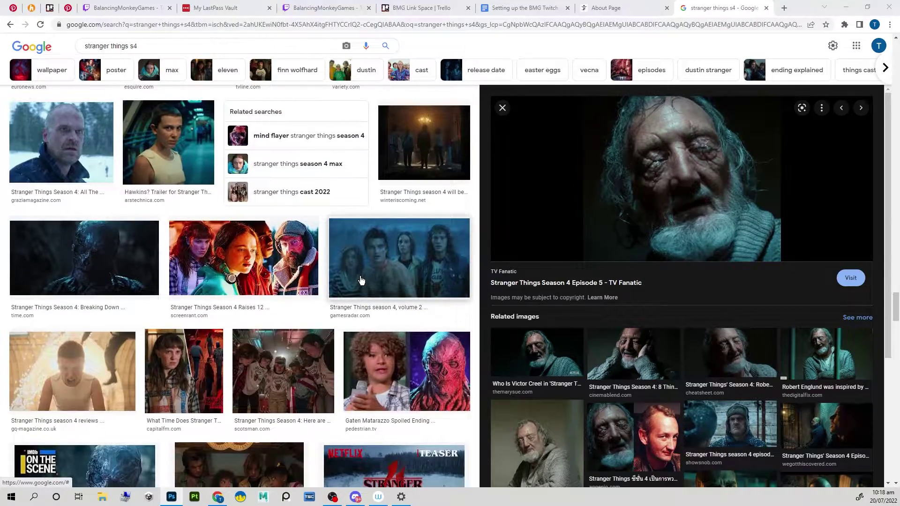
{"action": "scroll", "coordinate": [361, 280], "scroll_direction": "up", "scroll_amount": 15}
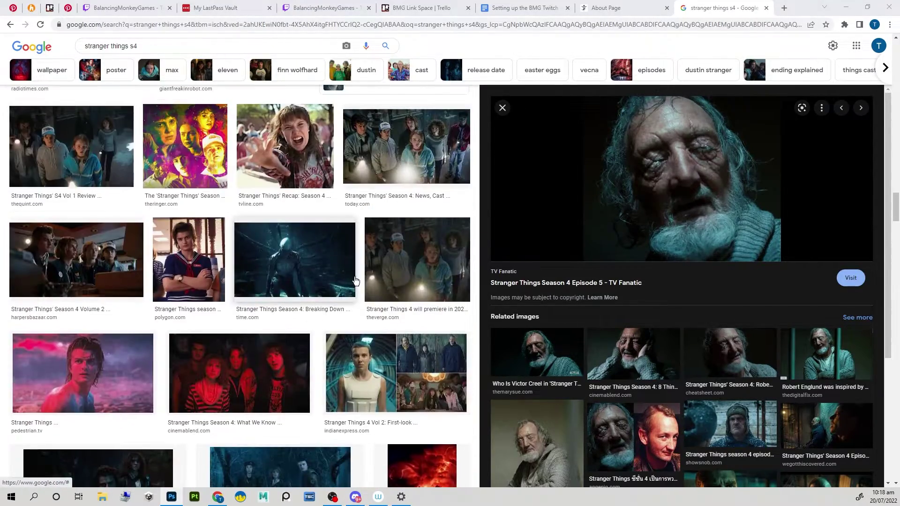
{"action": "scroll", "coordinate": [355, 282], "scroll_direction": "down", "scroll_amount": 10}
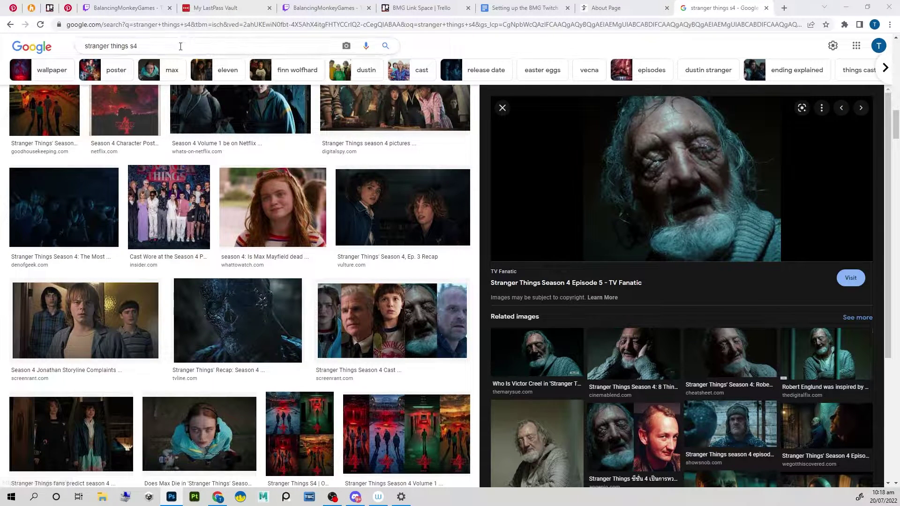
{"action": "left_click", "coordinate": [156, 45]}
{"action": "type", "text": "jonatha"}
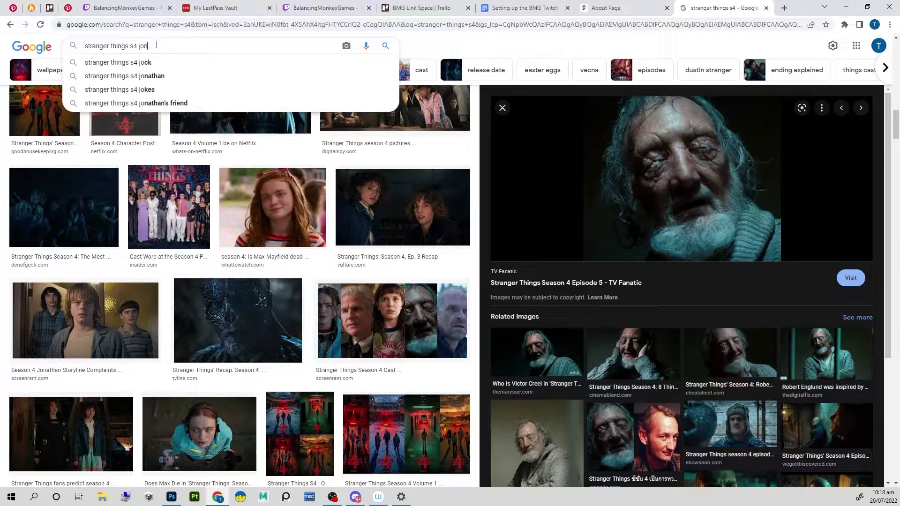
{"action": "type", "text": "n"}
{"action": "key", "text": "Return"}
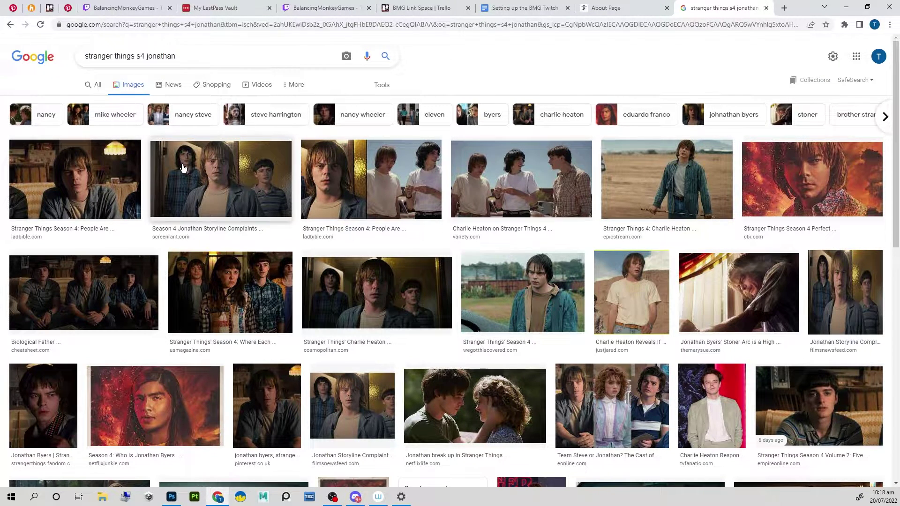
Step: Open the Spotern image of Jonathan in the jean jacket via the We Got This Covered result and snip him
{"action": "left_click", "coordinate": [547, 300]}
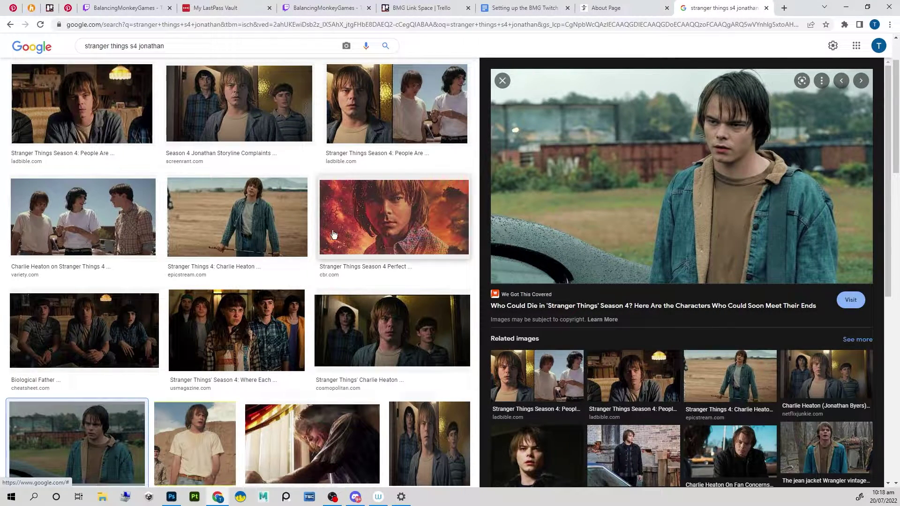
{"action": "left_click", "coordinate": [842, 452]}
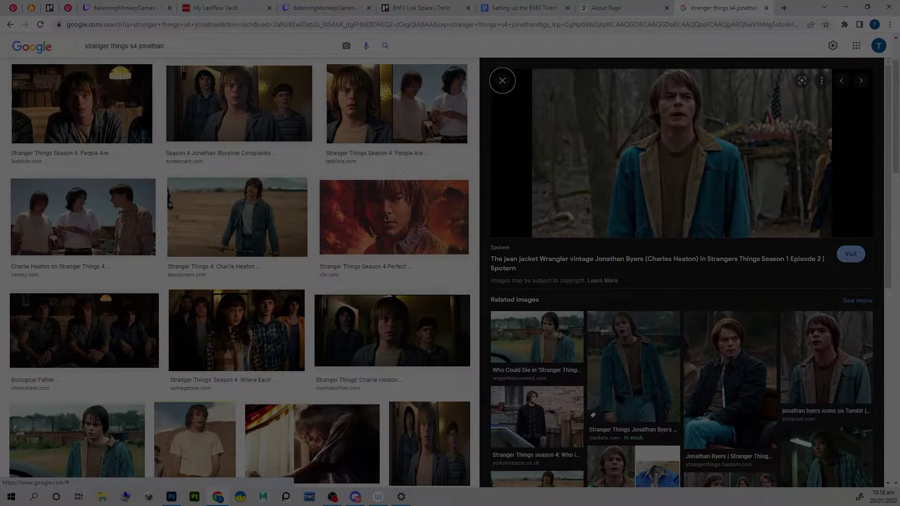
{"action": "left_click_drag", "start_coordinate": [577, 68], "coordinate": [783, 237]}
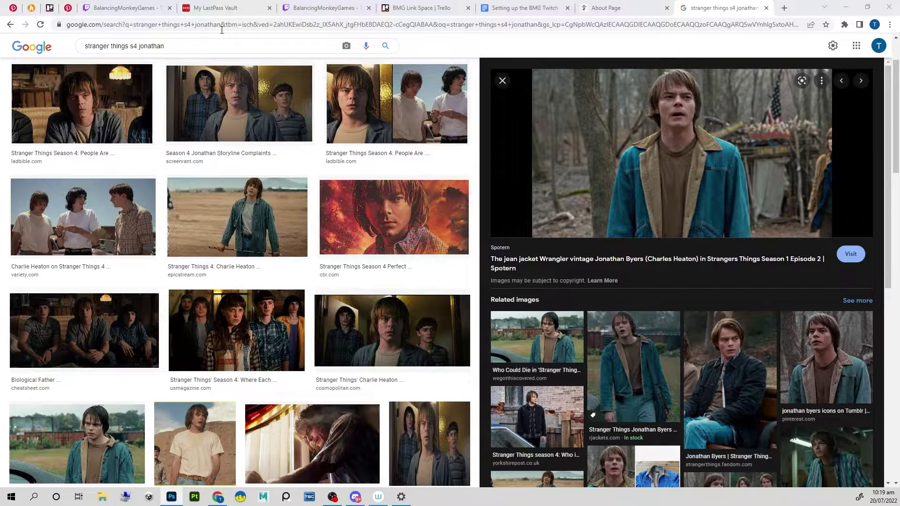
Step: Change the image search to "stranger things s4 vecna" and run it
{"action": "left_click", "coordinate": [132, 45]}
{"action": "left_click_drag", "start_coordinate": [133, 46], "coordinate": [241, 49]}
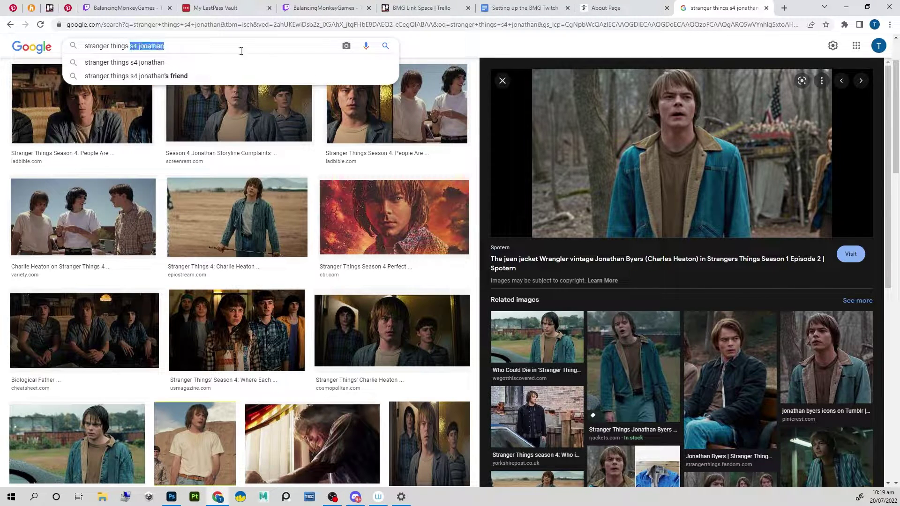
{"action": "key", "text": "BackSpace"}
{"action": "type", "text": "4"}
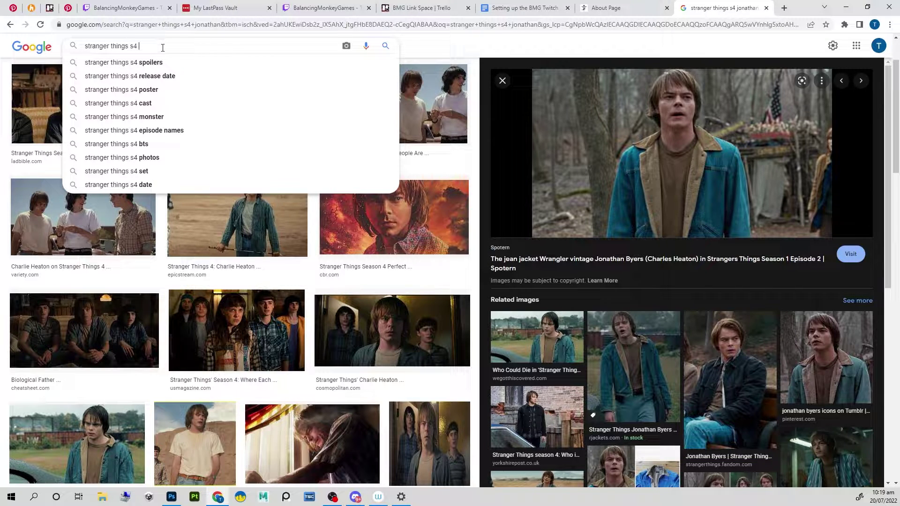
{"action": "type", "text": " vecna"}
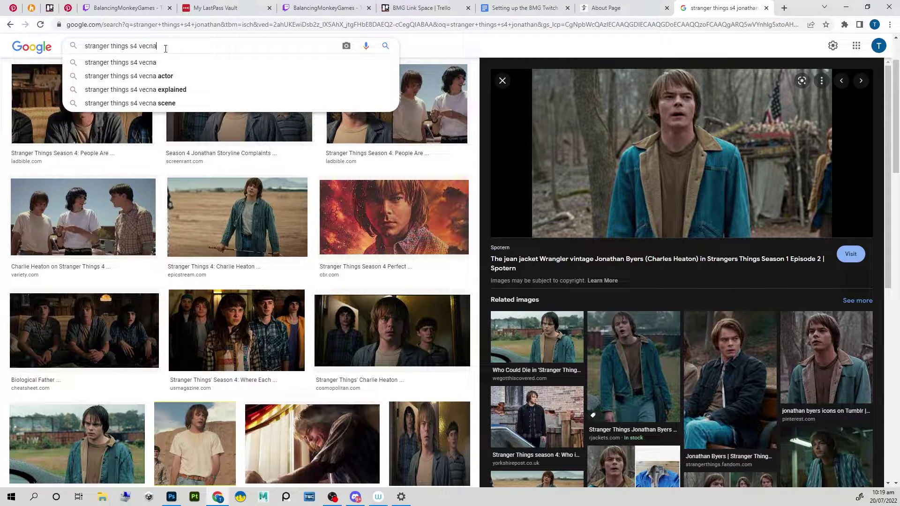
{"action": "key", "text": "Return"}
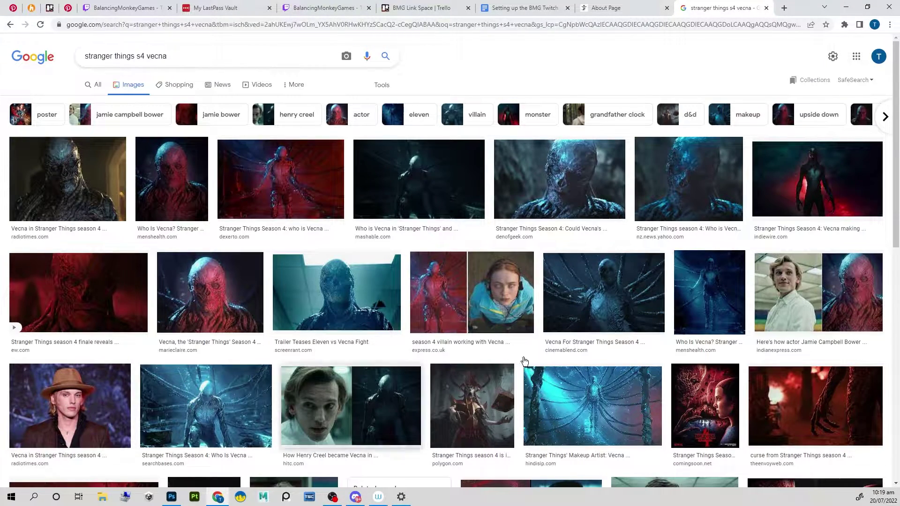
Step: Open The Indian Express comparison image from the Vecna results and snip the man in the white shirt
{"action": "left_click", "coordinate": [818, 291]}
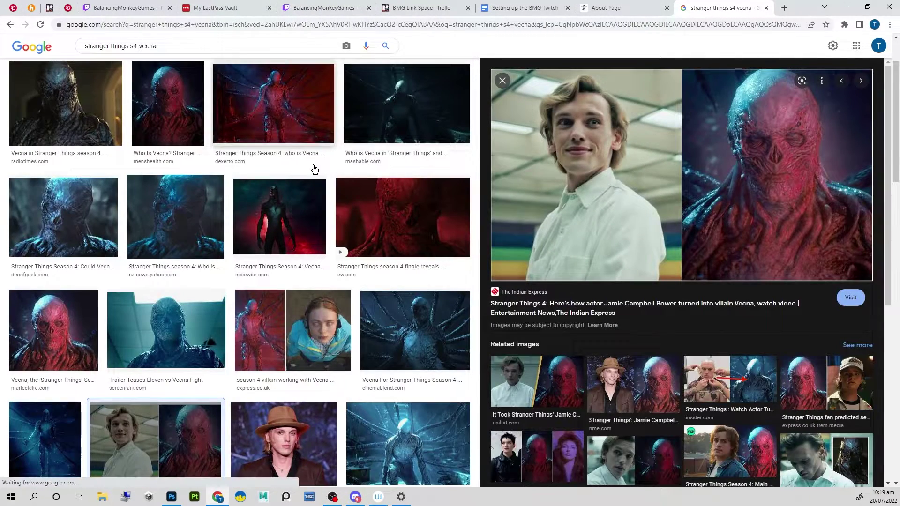
{"action": "key", "text": "super+shift+s"}
{"action": "left_click_drag", "start_coordinate": [514, 69], "coordinate": [670, 281]}
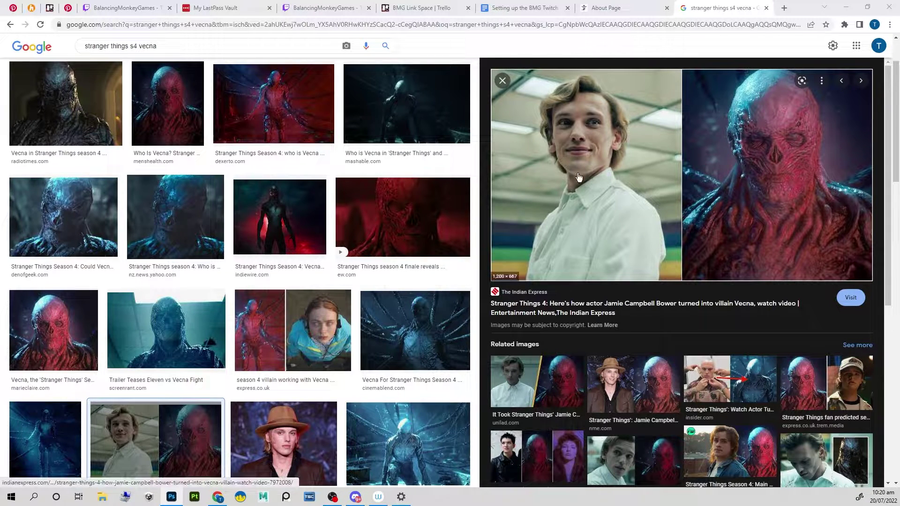
Step: Open the Radio Times image of Vecna and snip the picture
{"action": "left_click", "coordinate": [86, 117]}
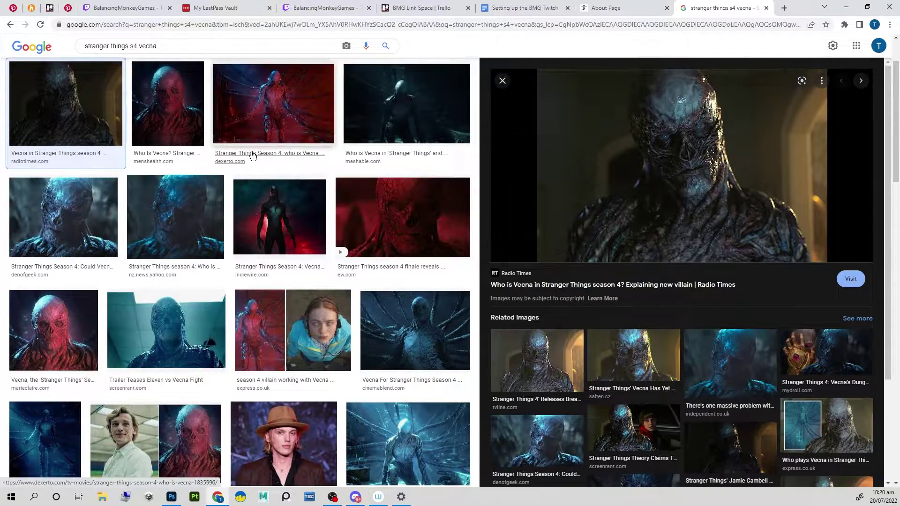
{"action": "key", "text": "super+shift+s"}
{"action": "left_click_drag", "start_coordinate": [526, 67], "coordinate": [858, 265]}
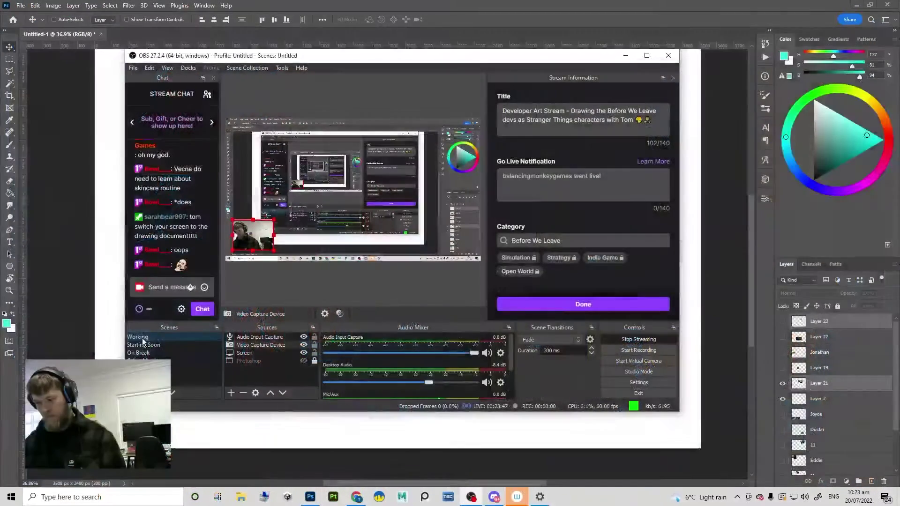
{"action": "left_click", "coordinate": [626, 58]}
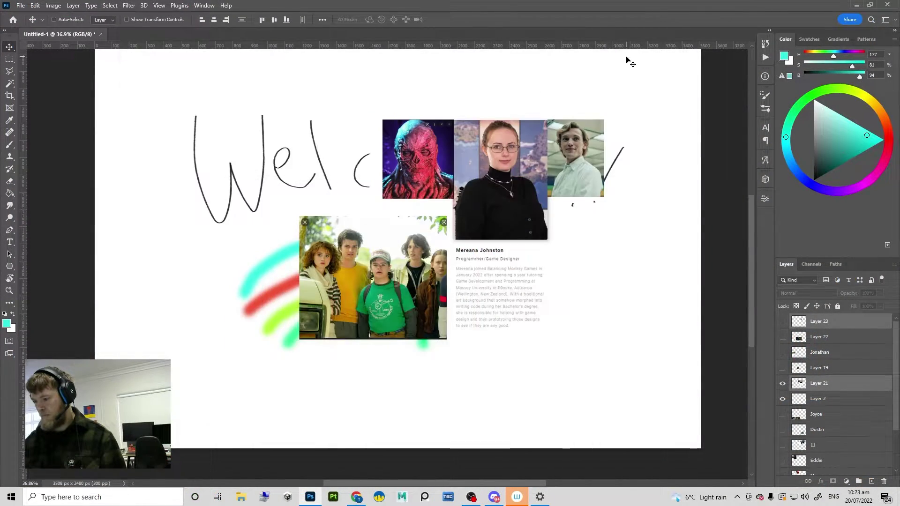
{"action": "scroll", "coordinate": [454, 219], "scroll_direction": "down", "scroll_amount": 3}
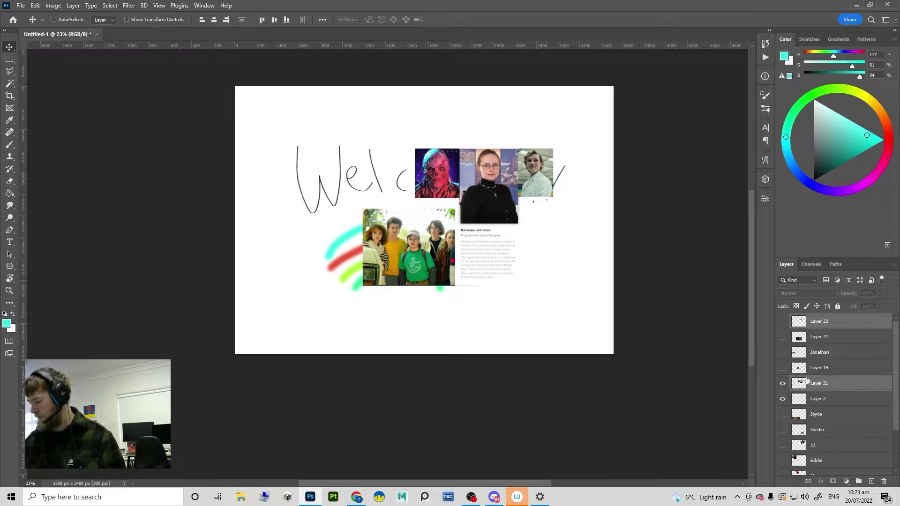
{"action": "scroll", "coordinate": [495, 163], "scroll_direction": "up", "scroll_amount": 2}
{"action": "scroll", "coordinate": [512, 171], "scroll_direction": "up", "scroll_amount": 2}
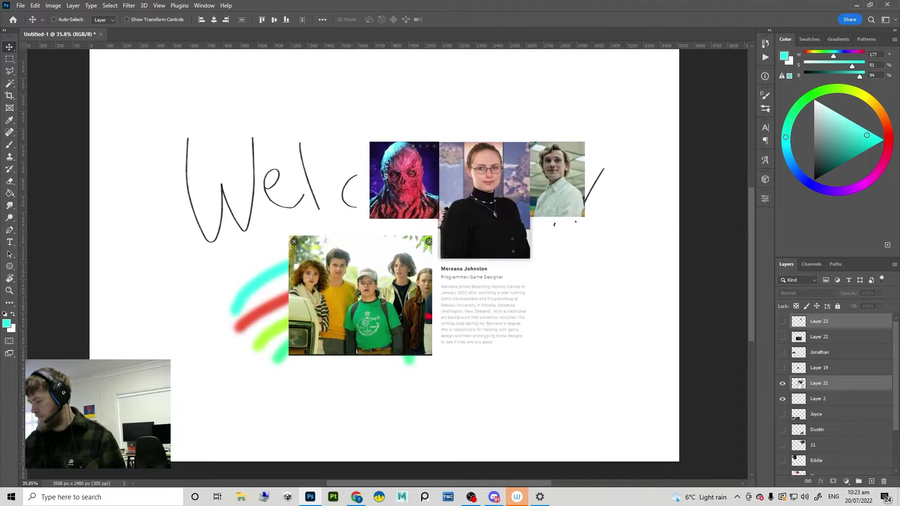
{"action": "left_click", "coordinate": [782, 321]}
{"action": "scroll", "coordinate": [559, 213], "scroll_direction": "up", "scroll_amount": 4}
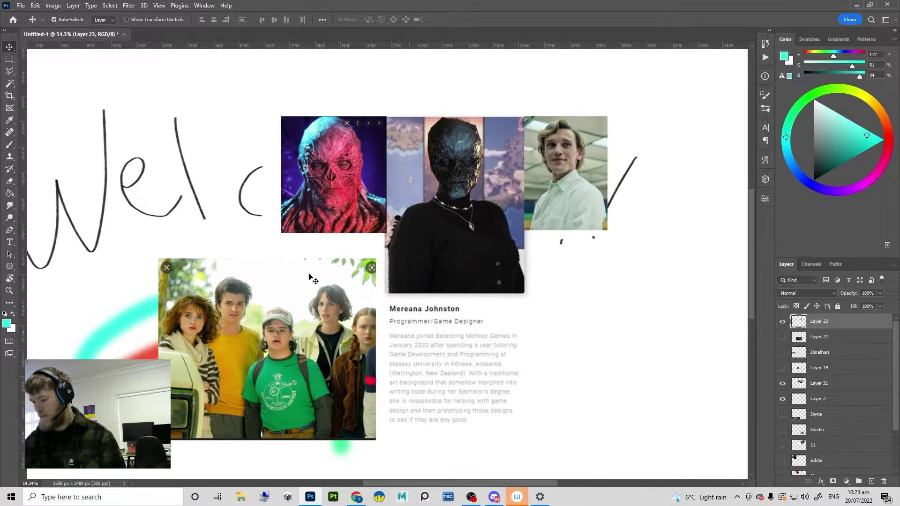
{"action": "left_click", "coordinate": [310, 281], "text": "ctrl"}
{"action": "left_click_drag", "start_coordinate": [309, 281], "coordinate": [220, 279]}
{"action": "left_click_drag", "start_coordinate": [425, 159], "coordinate": [520, 179]}
{"action": "left_click", "coordinate": [460, 211], "text": "ctrl+shift"}
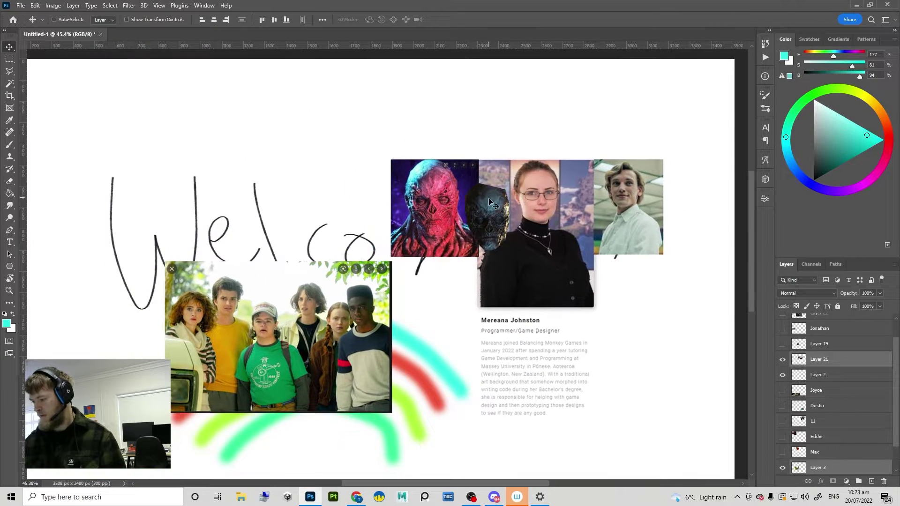
{"action": "key", "text": "ctrl+z"}
{"action": "key", "text": "ctrl+z"}
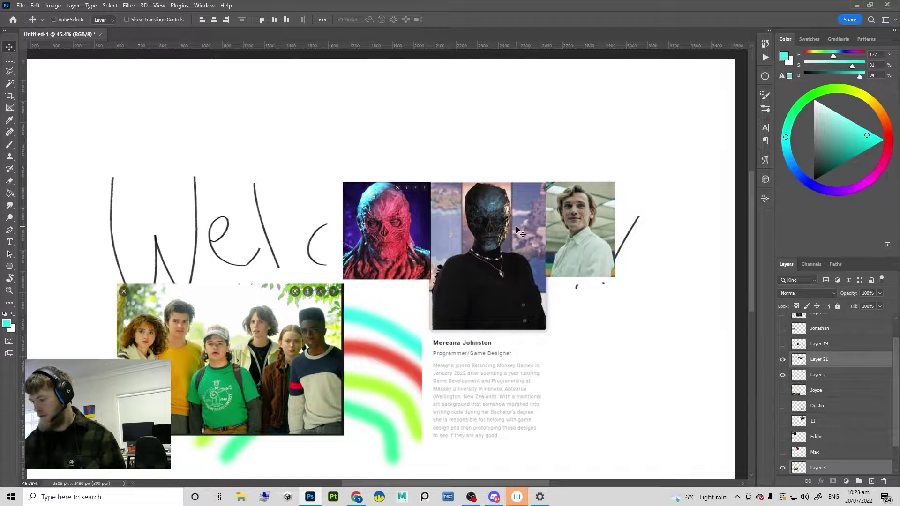
{"action": "left_click", "coordinate": [481, 213], "text": "ctrl"}
{"action": "left_click", "coordinate": [462, 277], "text": "ctrl+shift"}
{"action": "left_click_drag", "start_coordinate": [465, 280], "coordinate": [474, 199]}
{"action": "scroll", "coordinate": [568, 160], "scroll_direction": "down", "scroll_amount": 3}
{"action": "left_click_drag", "start_coordinate": [402, 286], "coordinate": [384, 300]}
{"action": "scroll", "coordinate": [385, 299], "scroll_direction": "down", "scroll_amount": 2}
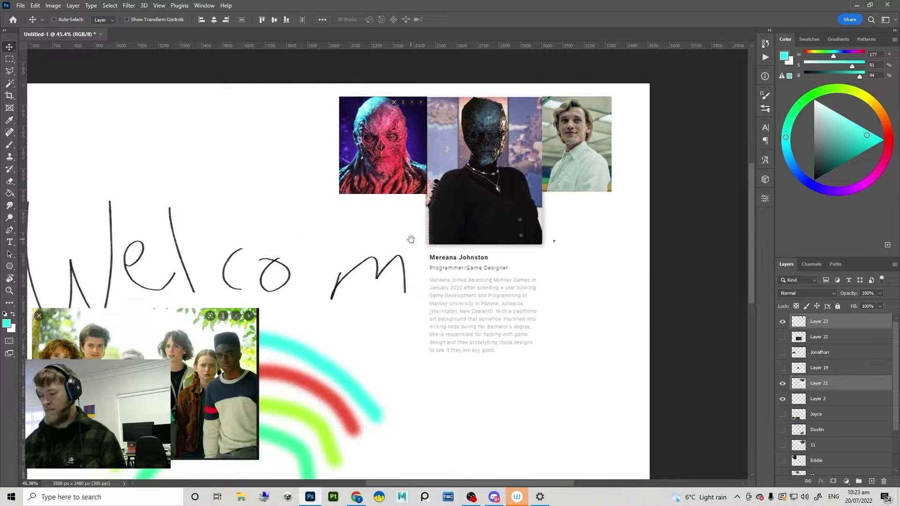
{"action": "left_click", "coordinate": [227, 367], "text": "ctrl"}
{"action": "left_click_drag", "start_coordinate": [227, 367], "coordinate": [300, 155]}
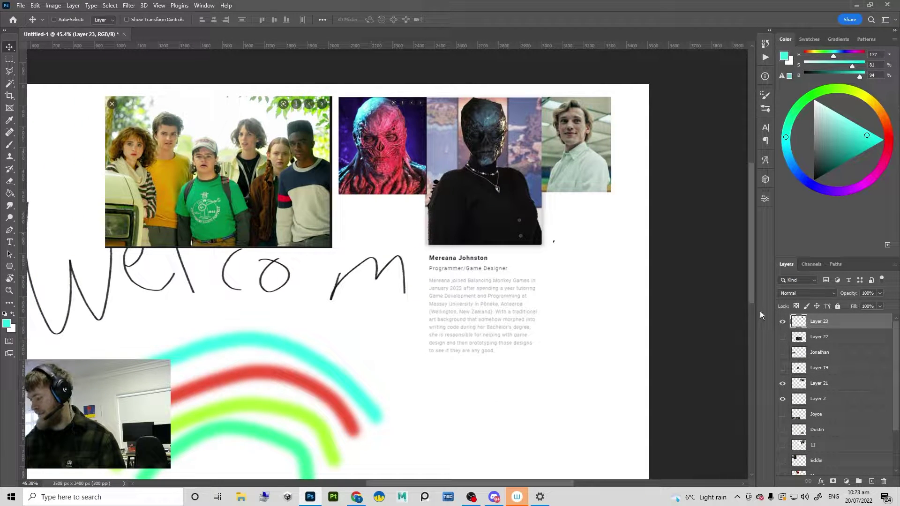
Step: Compare the Programmer's portrait with and without the Vecna head by toggling Layer 23's visibility
{"action": "left_click", "coordinate": [782, 321]}
{"action": "scroll", "coordinate": [465, 220], "scroll_direction": "down", "scroll_amount": 1}
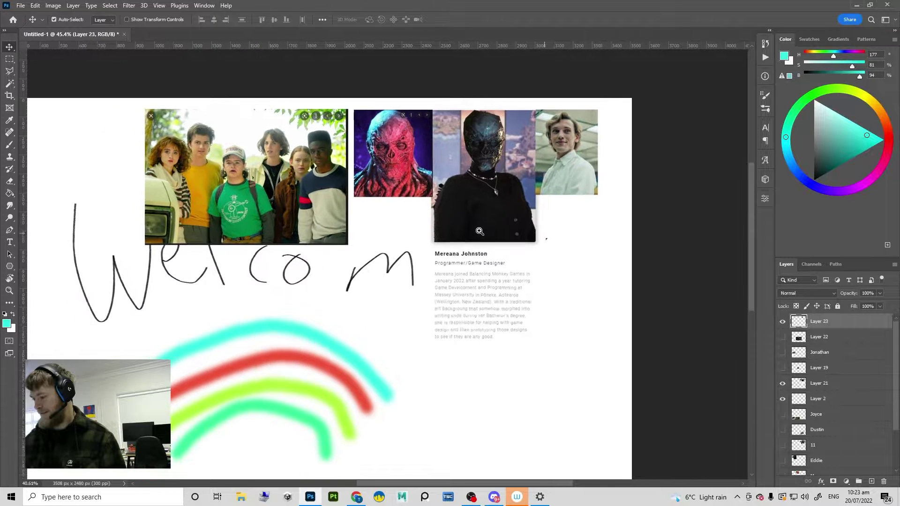
{"action": "scroll", "coordinate": [281, 196], "scroll_direction": "down", "scroll_amount": 1}
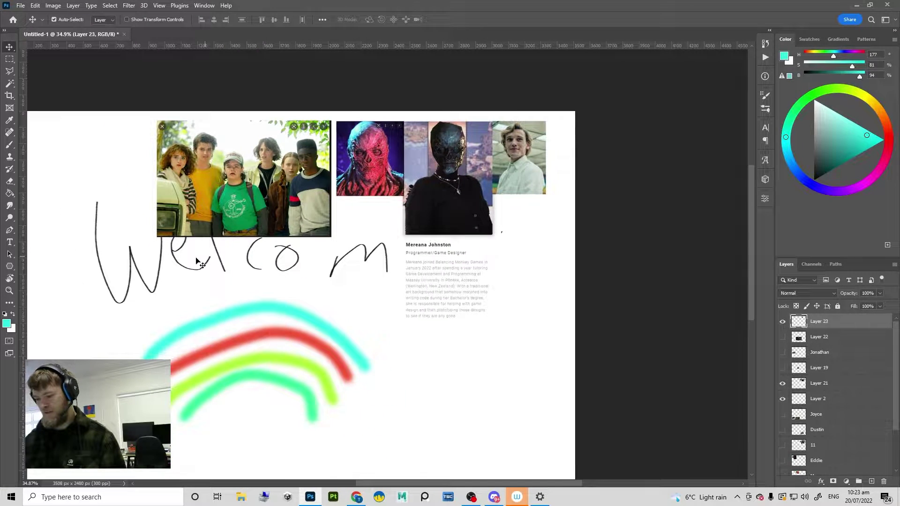
{"action": "scroll", "coordinate": [208, 263], "scroll_direction": "down", "scroll_amount": 1}
{"action": "scroll", "coordinate": [219, 265], "scroll_direction": "down", "scroll_amount": 1}
{"action": "left_click_drag", "start_coordinate": [278, 205], "coordinate": [378, 203]}
{"action": "scroll", "coordinate": [379, 203], "scroll_direction": "up", "scroll_amount": 5}
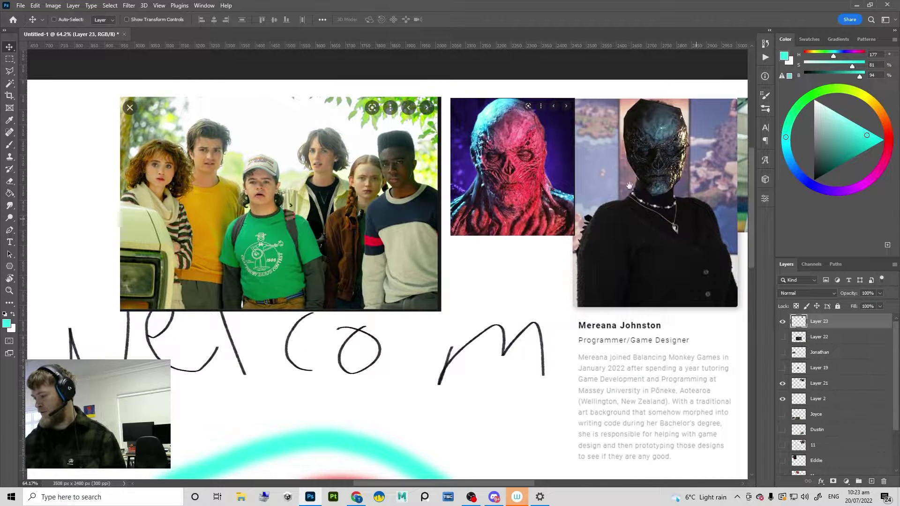
{"action": "scroll", "coordinate": [543, 207], "scroll_direction": "up", "scroll_amount": 1}
{"action": "left_click_drag", "start_coordinate": [543, 208], "coordinate": [491, 220]}
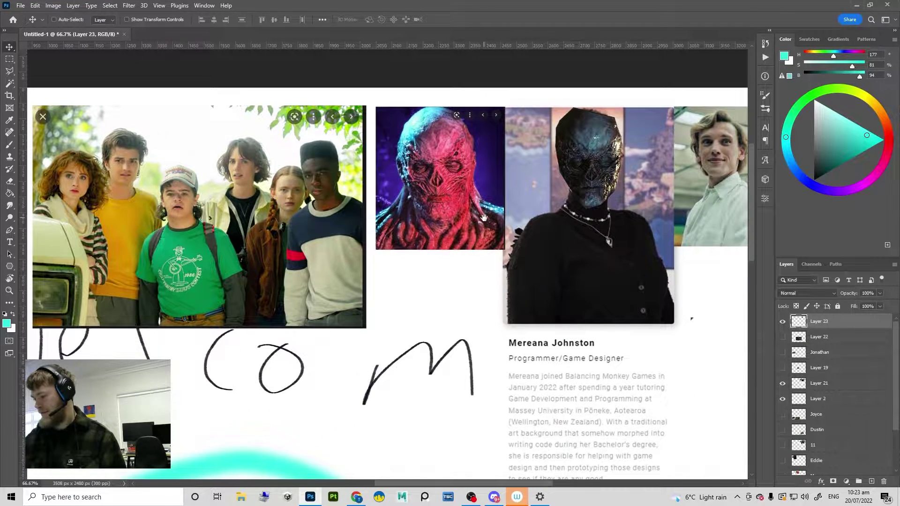
{"action": "scroll", "coordinate": [496, 222], "scroll_direction": "down", "scroll_amount": 1}
{"action": "scroll", "coordinate": [749, 324], "scroll_direction": "up", "scroll_amount": 1}
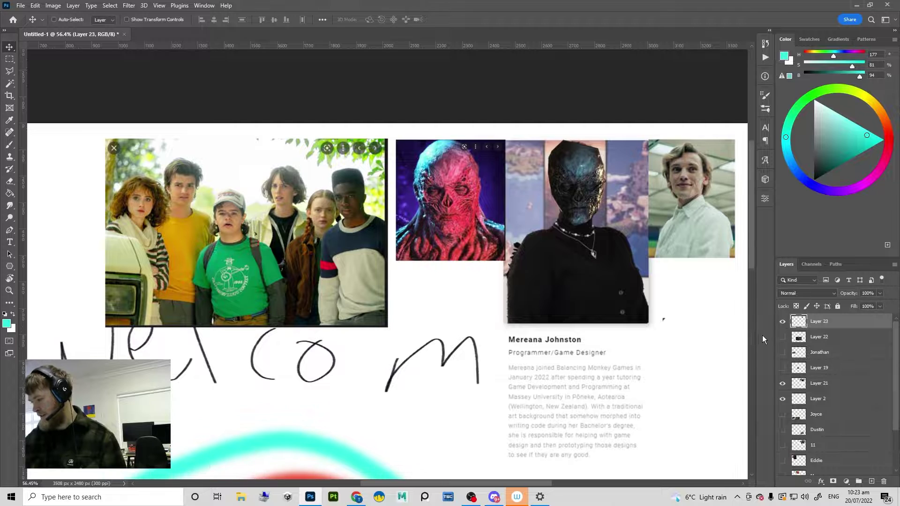
{"action": "scroll", "coordinate": [794, 355], "scroll_direction": "down", "scroll_amount": 3}
{"action": "scroll", "coordinate": [793, 354], "scroll_direction": "up", "scroll_amount": 3}
{"action": "left_click", "coordinate": [782, 322]}
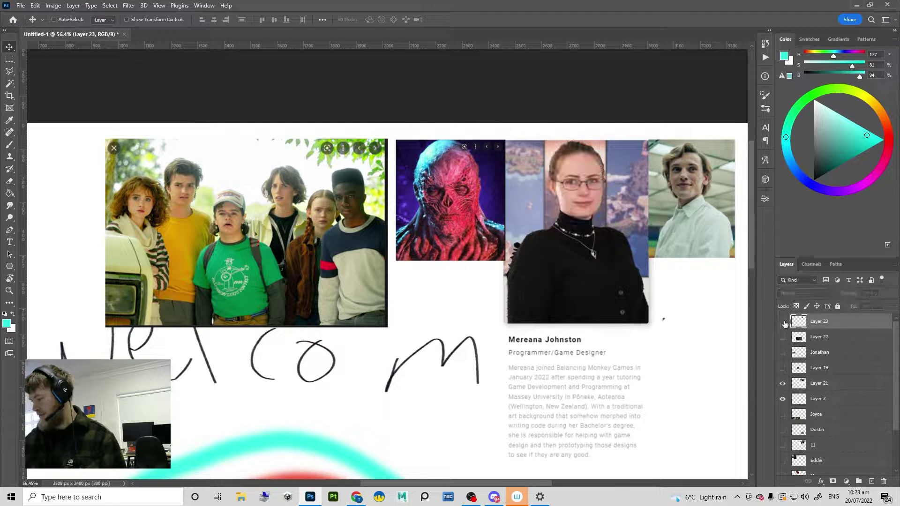
{"action": "left_click", "coordinate": [782, 322]}
Step: Toggle the visibility of Layer 21, Layer 23 and Layer 2 to check what each one contains
{"action": "scroll", "coordinate": [286, 264], "scroll_direction": "down", "scroll_amount": 2}
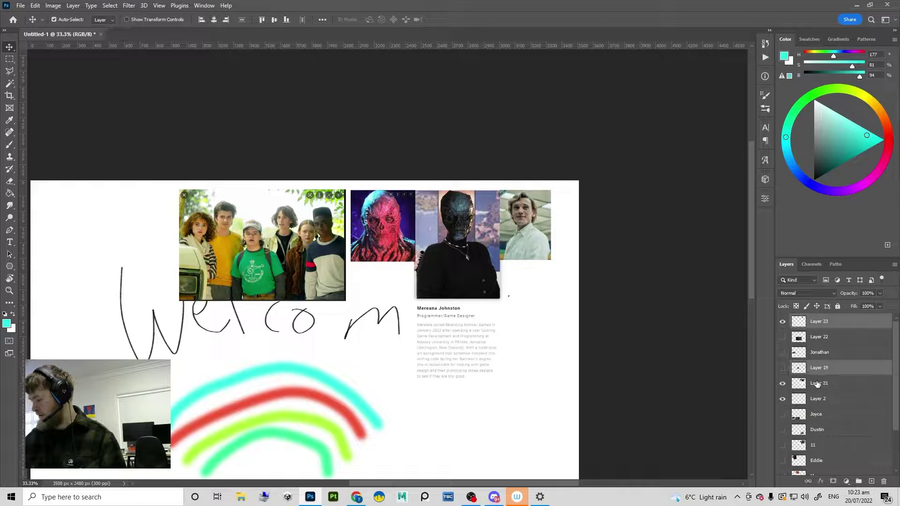
{"action": "left_click", "coordinate": [819, 399]}
{"action": "left_click", "coordinate": [782, 383]}
{"action": "left_click", "coordinate": [782, 383]}
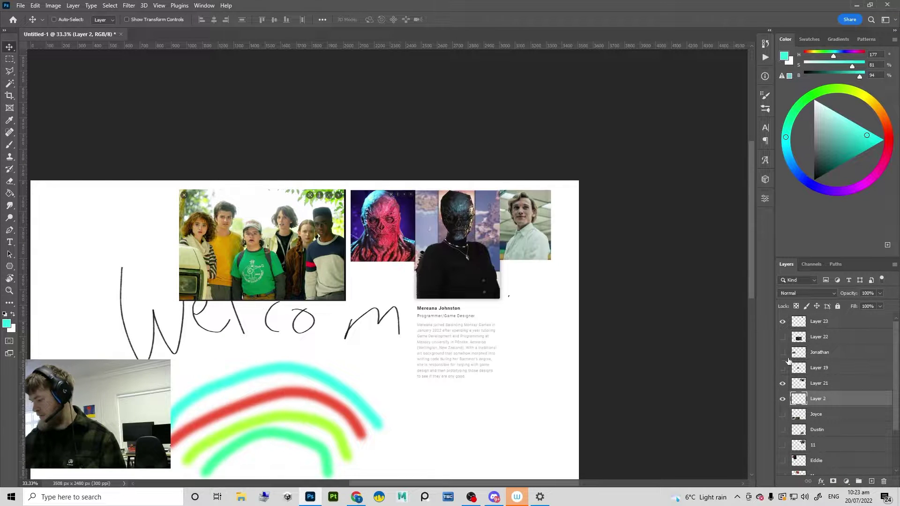
{"action": "left_click", "coordinate": [783, 321]}
{"action": "left_click", "coordinate": [782, 321]}
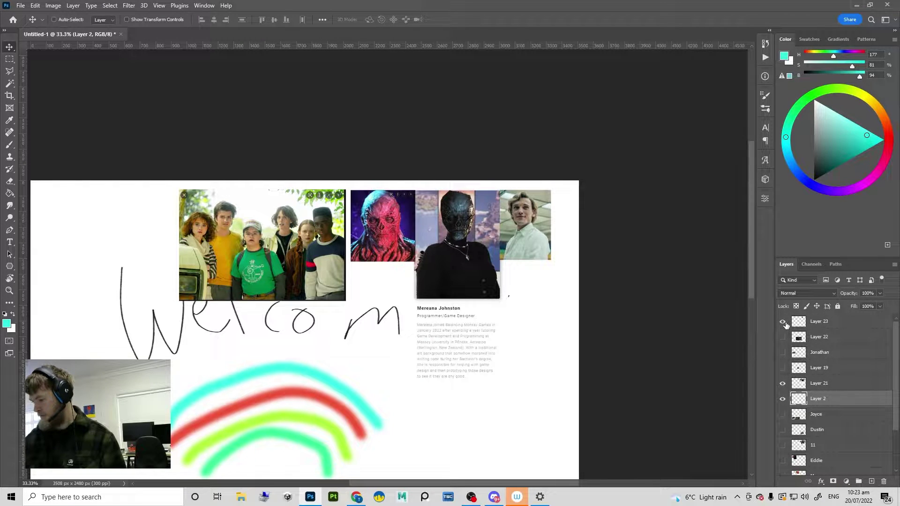
{"action": "left_click", "coordinate": [782, 383]}
{"action": "left_click", "coordinate": [782, 383]}
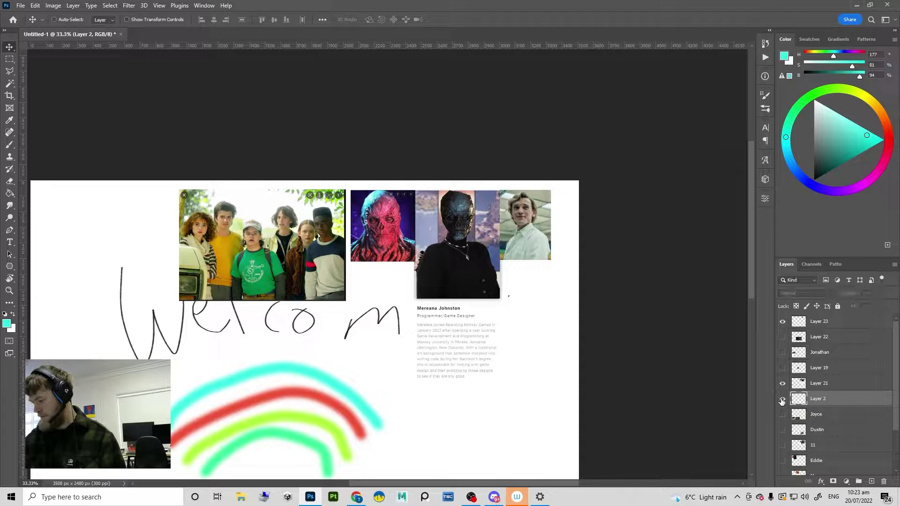
{"action": "left_click", "coordinate": [781, 400]}
{"action": "left_click", "coordinate": [781, 400]}
{"action": "left_click", "coordinate": [782, 385]}
{"action": "left_click", "coordinate": [782, 385]}
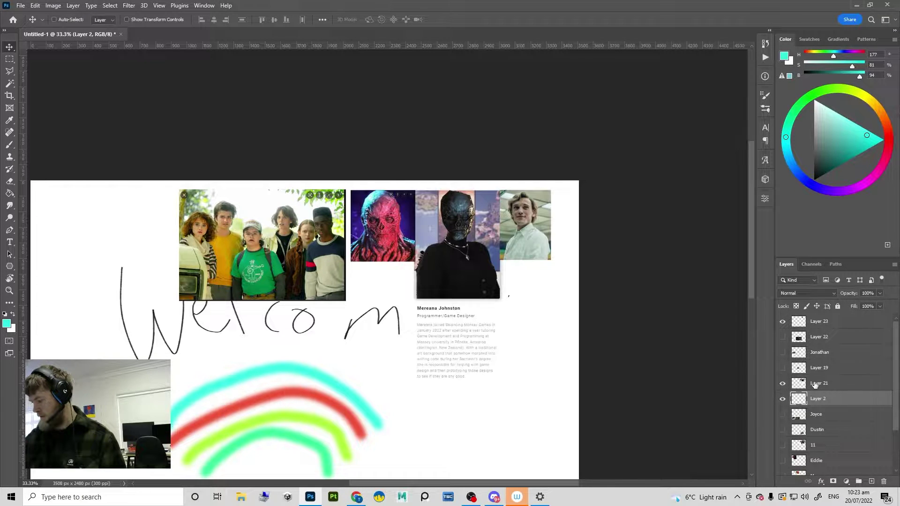
Step: Move Layer 21 directly below Layer 23, group the two layers, and name the group "Vecna"
{"action": "left_click", "coordinate": [826, 385]}
{"action": "left_click_drag", "start_coordinate": [826, 385], "coordinate": [819, 328]}
{"action": "left_click", "coordinate": [819, 324], "text": "shift"}
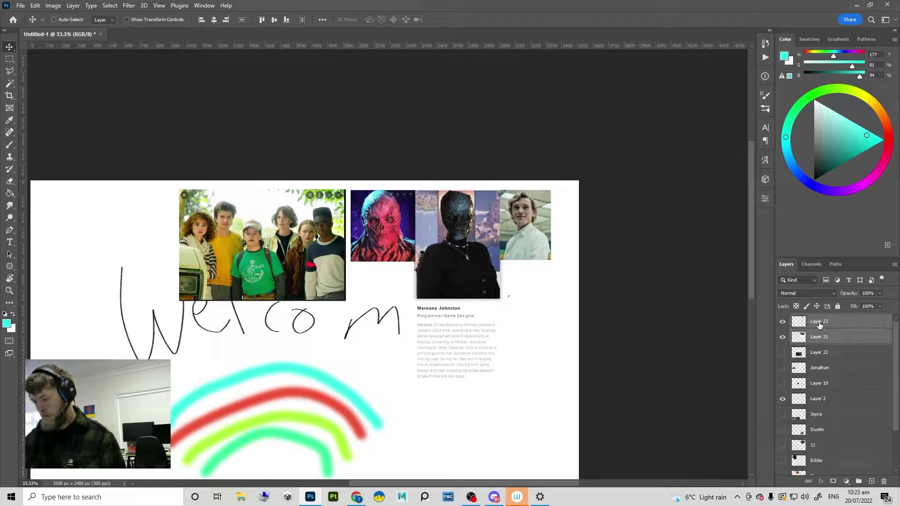
{"action": "key", "text": "ctrl+g"}
{"action": "double_click", "coordinate": [813, 322]}
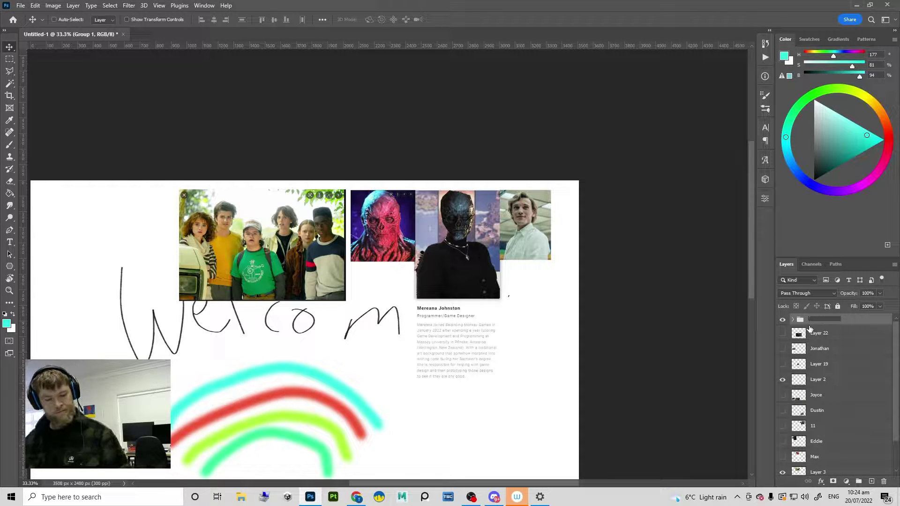
{"action": "type", "text": "Vecna"}
{"action": "key", "text": "Return"}
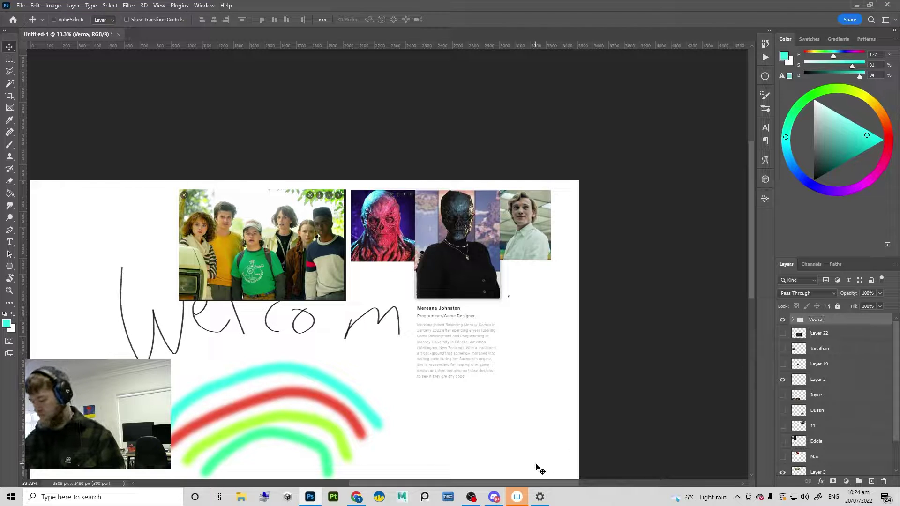
Step: Switch to OBS to read the stream chat, then return to Photoshop
{"action": "left_click", "coordinate": [492, 497]}
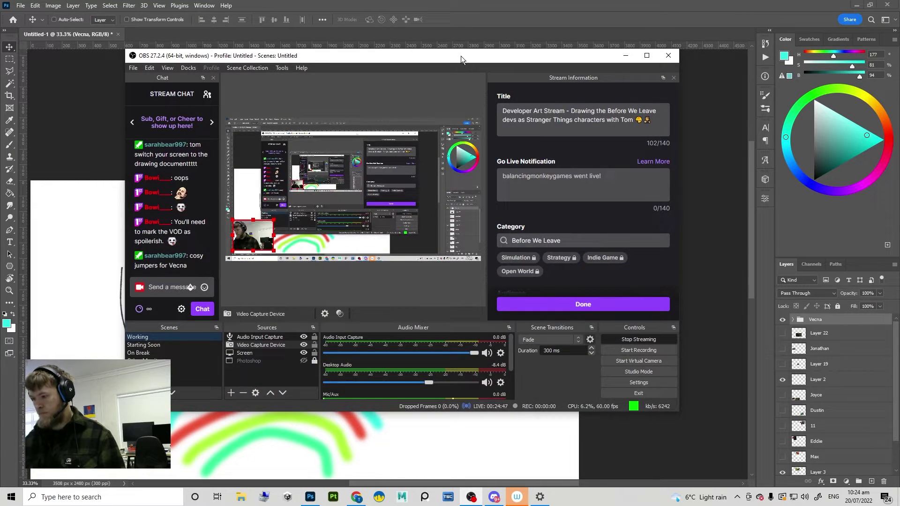
{"action": "left_click", "coordinate": [493, 498]}
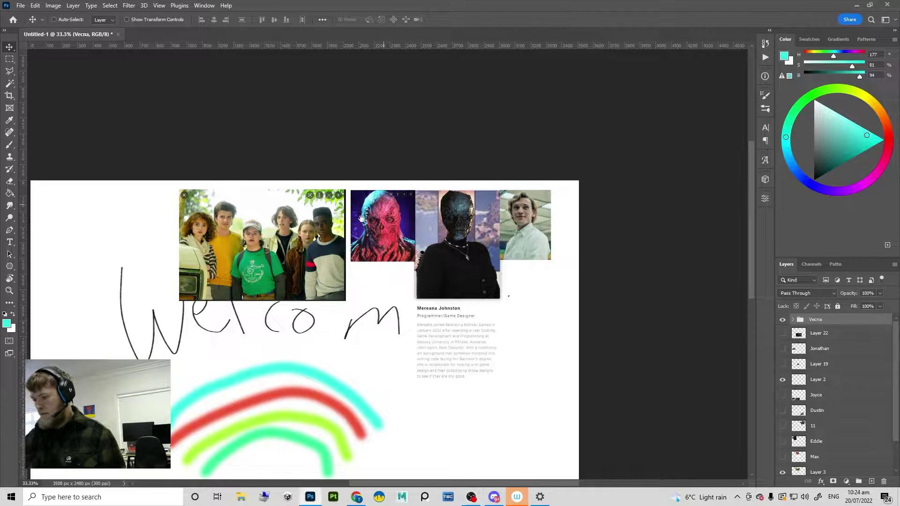
Step: Delete the picture of the man in the white shirt from Layer 21 using a rectangular selection, then deselect
{"action": "scroll", "coordinate": [373, 214], "scroll_direction": "up", "scroll_amount": 1}
{"action": "left_click", "coordinate": [533, 223]}
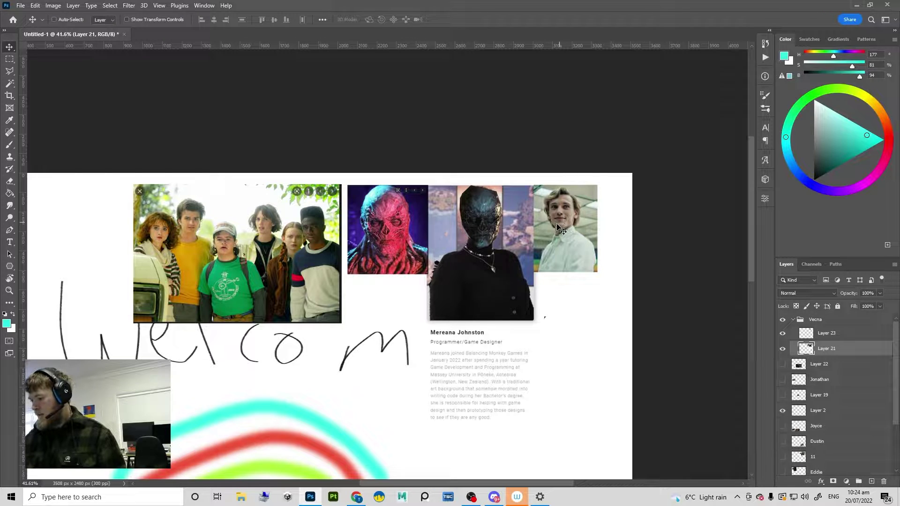
{"action": "mouse_move", "coordinate": [546, 219]}
{"action": "left_mouse_down"}
{"action": "mouse_move", "coordinate": [566, 234]}
{"action": "mouse_move", "coordinate": [554, 226]}
{"action": "left_mouse_up"}
{"action": "key", "text": "ctrl+z"}
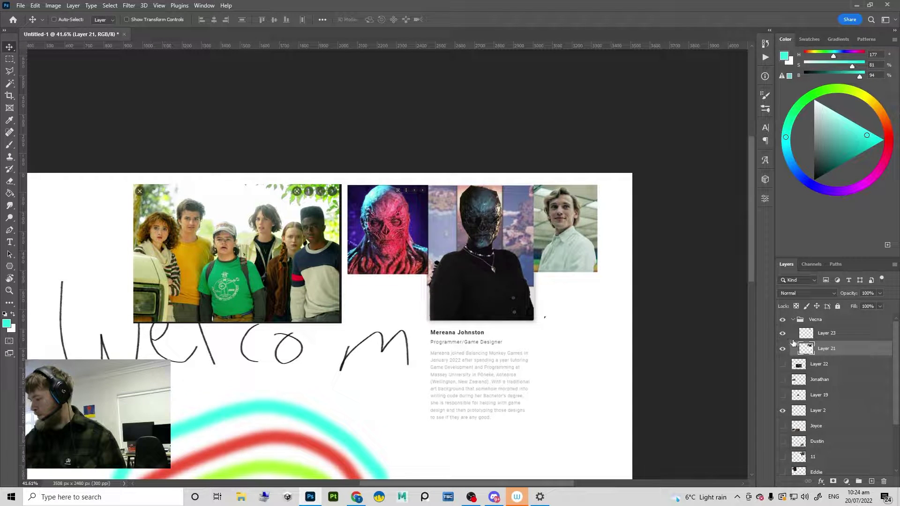
{"action": "left_click", "coordinate": [780, 350]}
{"action": "left_click", "coordinate": [782, 349]}
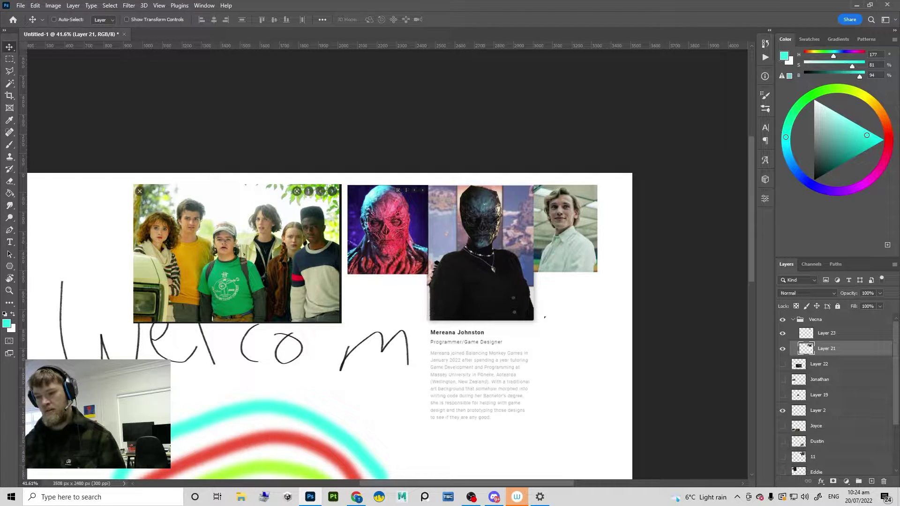
{"action": "left_click", "coordinate": [9, 59]}
{"action": "left_click_drag", "start_coordinate": [611, 293], "coordinate": [529, 171]}
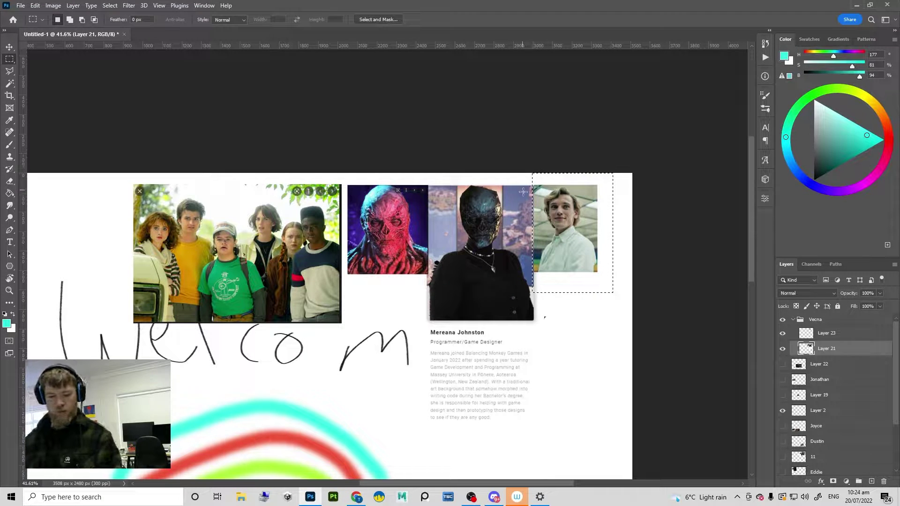
{"action": "key", "text": "Delete"}
{"action": "key", "text": "ctrl+d"}
Step: Move the Stranger Things group photo farther away from the Vecna reference images
{"action": "scroll", "coordinate": [468, 260], "scroll_direction": "down", "scroll_amount": 1}
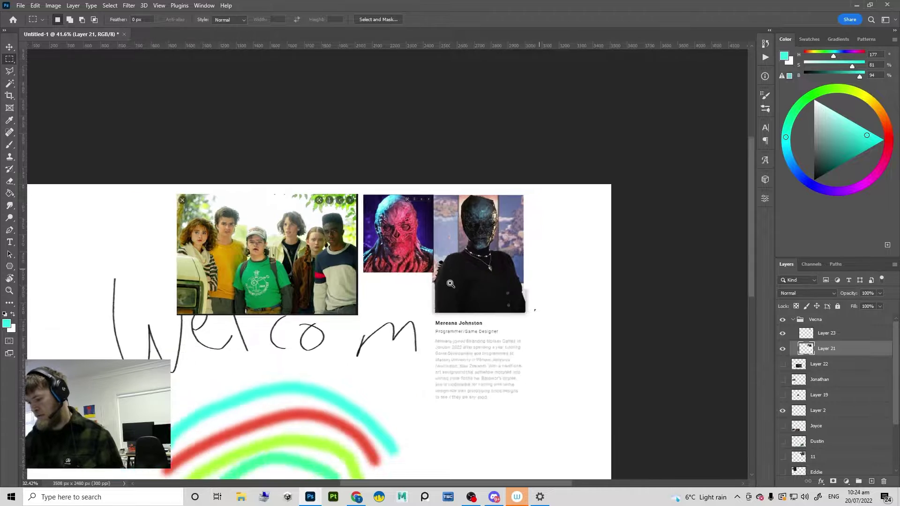
{"action": "left_click_drag", "start_coordinate": [450, 283], "coordinate": [417, 263]}
{"action": "key", "text": "v"}
{"action": "left_click_drag", "start_coordinate": [358, 267], "coordinate": [258, 267]}
{"action": "left_click_drag", "start_coordinate": [295, 237], "coordinate": [305, 165]}
{"action": "left_click_drag", "start_coordinate": [349, 256], "coordinate": [334, 342]}
Step: Hide Layer 1 with the Welcome lettering and rainbow, and move the group photo into the canvas's upper-left corner
{"action": "left_click", "coordinate": [348, 294], "text": "ctrl"}
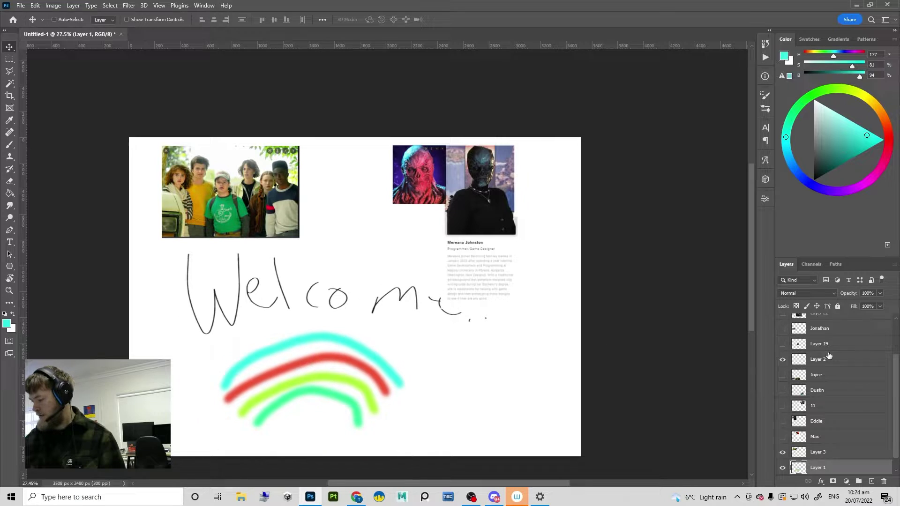
{"action": "left_click", "coordinate": [782, 467]}
{"action": "scroll", "coordinate": [494, 365], "scroll_direction": "down", "scroll_amount": 1}
{"action": "left_click", "coordinate": [485, 228], "text": "ctrl"}
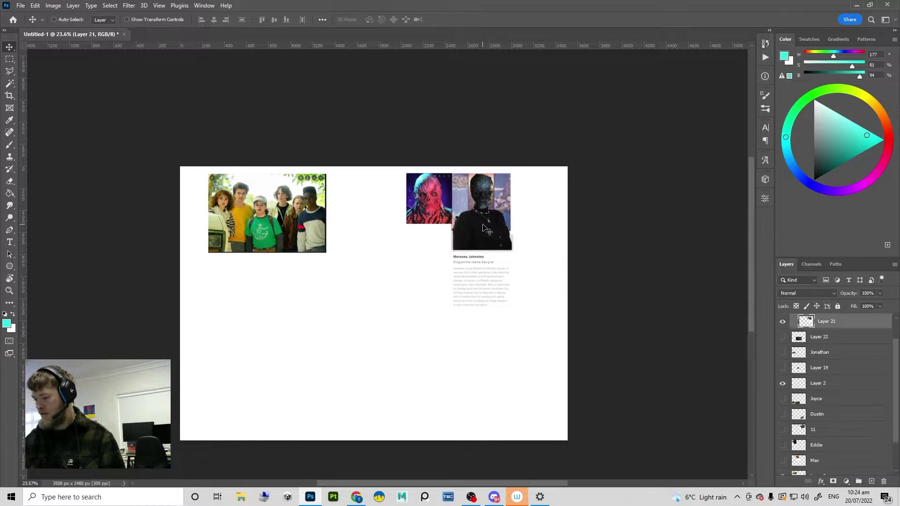
{"action": "left_click", "coordinate": [296, 215], "text": "ctrl"}
{"action": "left_click_drag", "start_coordinate": [289, 220], "coordinate": [260, 212]}
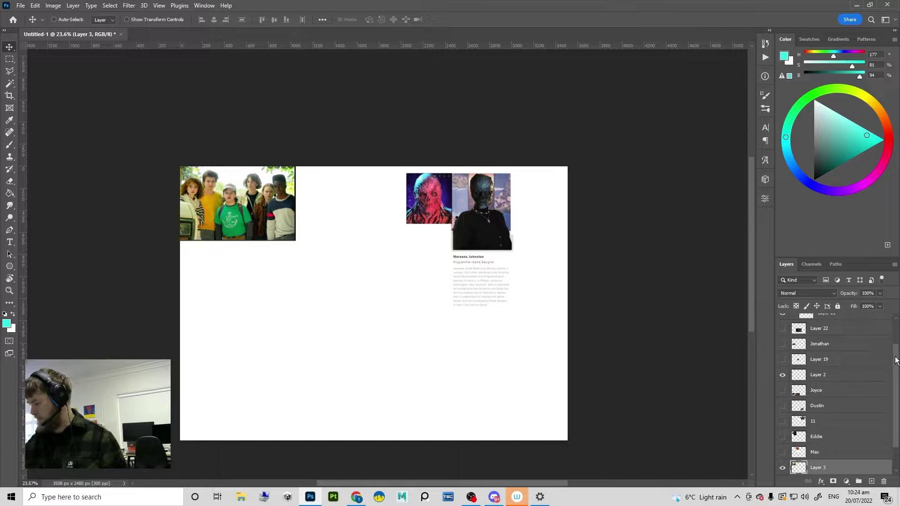
Step: Collapse the Vecna group and add a new layer above it with the default settings
{"action": "left_click_drag", "start_coordinate": [896, 360], "coordinate": [895, 333]}
{"action": "left_click", "coordinate": [795, 323]}
{"action": "left_click", "coordinate": [839, 323]}
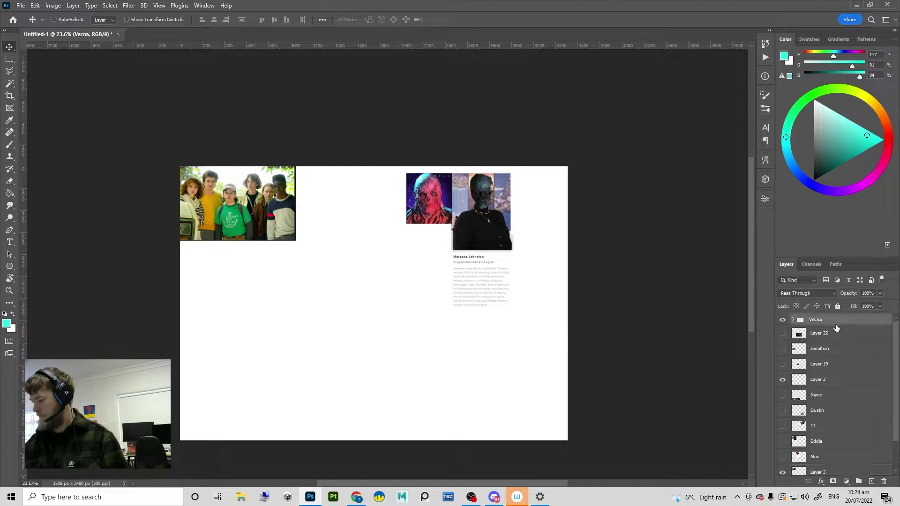
{"action": "key", "text": "ctrl+shift+n"}
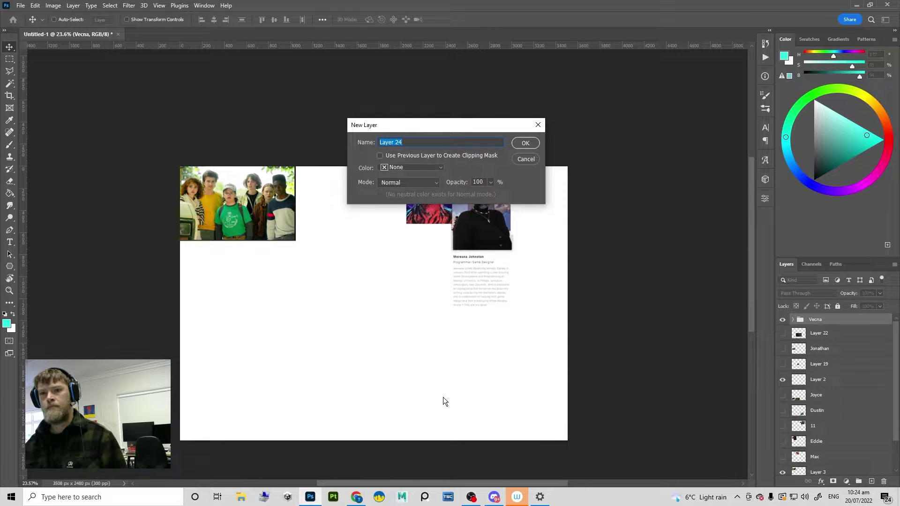
{"action": "key", "text": "Return"}
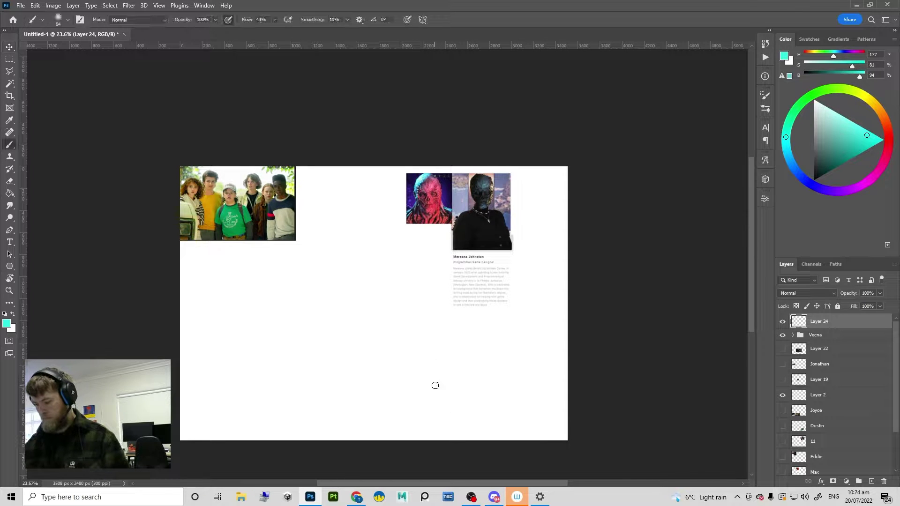
Step: Switch to Discord to read the general channel's character suggestions, then return to Photoshop
{"action": "left_click", "coordinate": [493, 497]}
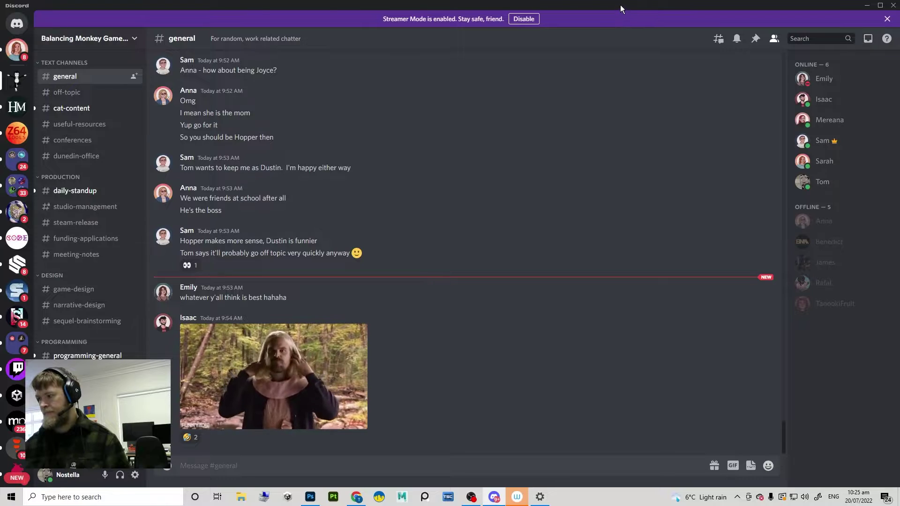
{"action": "key", "text": "alt+Tab"}
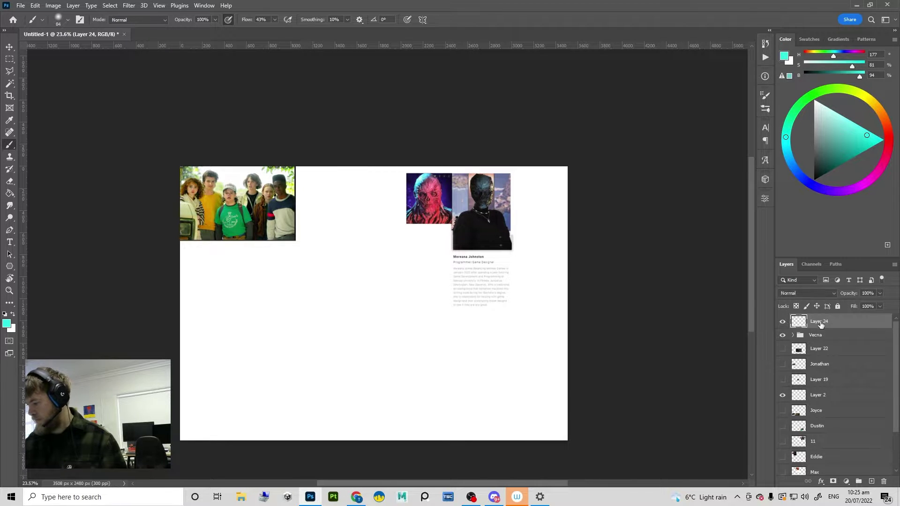
Step: Reset the colours to default black and white, reduce the brush size to 17, and set its opacity to 40%
{"action": "left_click_drag", "start_coordinate": [314, 243], "coordinate": [335, 244]}
{"action": "left_click_drag", "start_coordinate": [333, 243], "coordinate": [277, 235]}
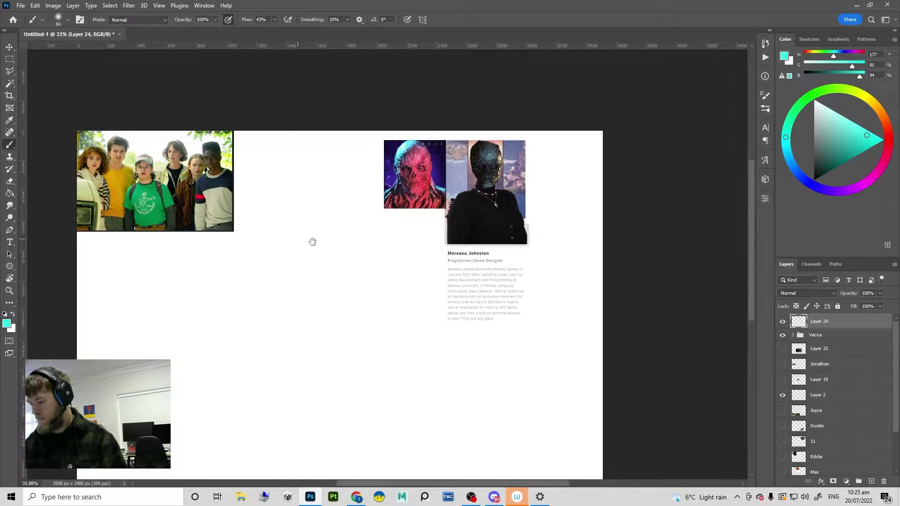
{"action": "left_click_drag", "start_coordinate": [378, 240], "coordinate": [450, 187]}
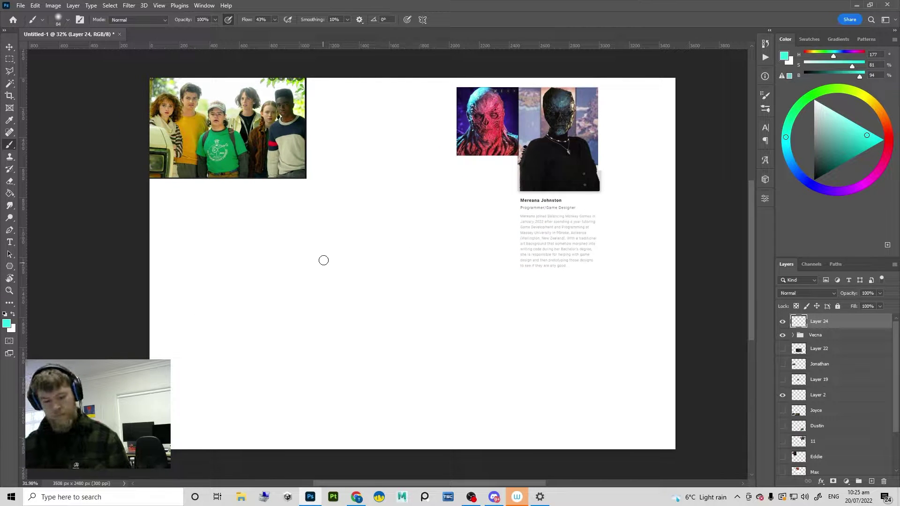
{"action": "key", "text": "d"}
{"action": "left_click_drag", "start_coordinate": [331, 293], "coordinate": [325, 299]}
{"action": "left_click_drag", "start_coordinate": [337, 243], "coordinate": [323, 322]}
{"action": "key", "text": "ctrl+z"}
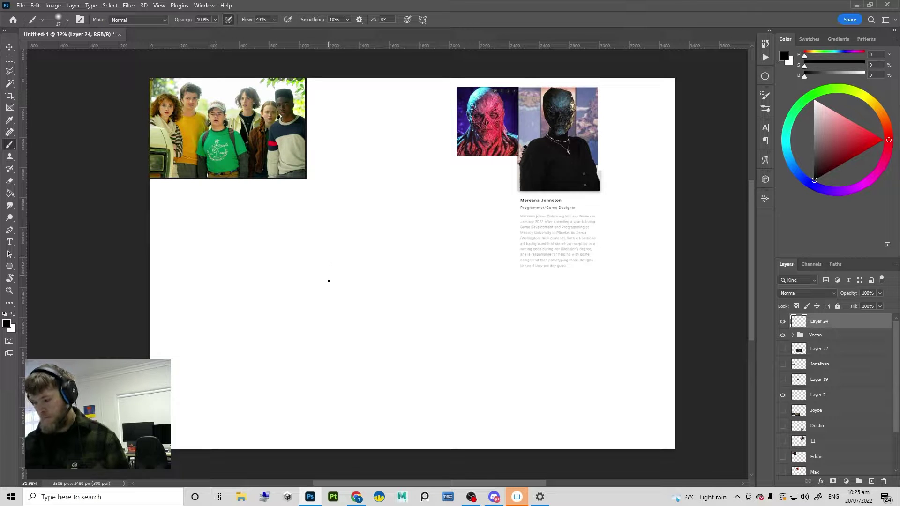
{"action": "mouse_move", "coordinate": [337, 270]}
{"action": "left_mouse_down"}
{"action": "mouse_move", "coordinate": [326, 301]}
{"action": "mouse_move", "coordinate": [342, 269]}
{"action": "left_mouse_up"}
{"action": "key", "text": "4"}
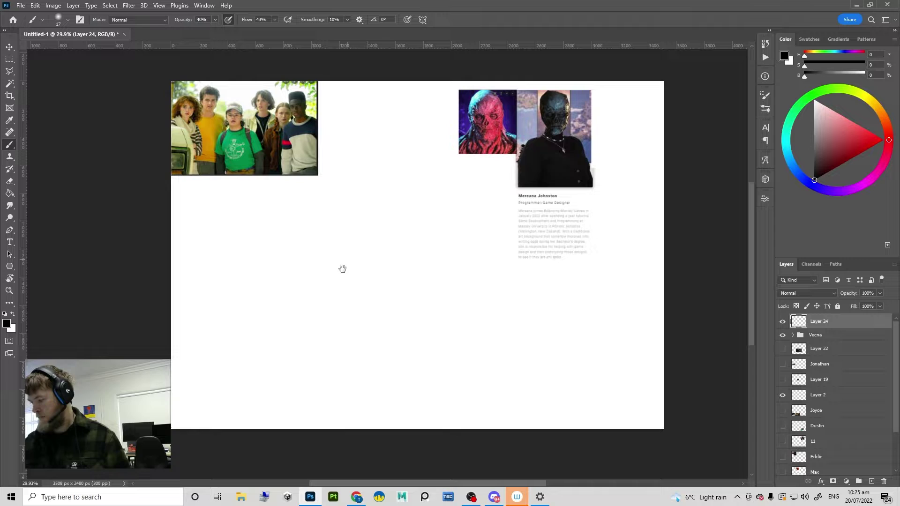
Step: Expand the Vecna group and toggle the visibility of Layer 24, the group, Layer 23 and Layer 21 to check their contents
{"action": "left_click", "coordinate": [782, 321]}
{"action": "left_click", "coordinate": [782, 335]}
{"action": "left_click", "coordinate": [782, 335]}
{"action": "left_click", "coordinate": [793, 335]}
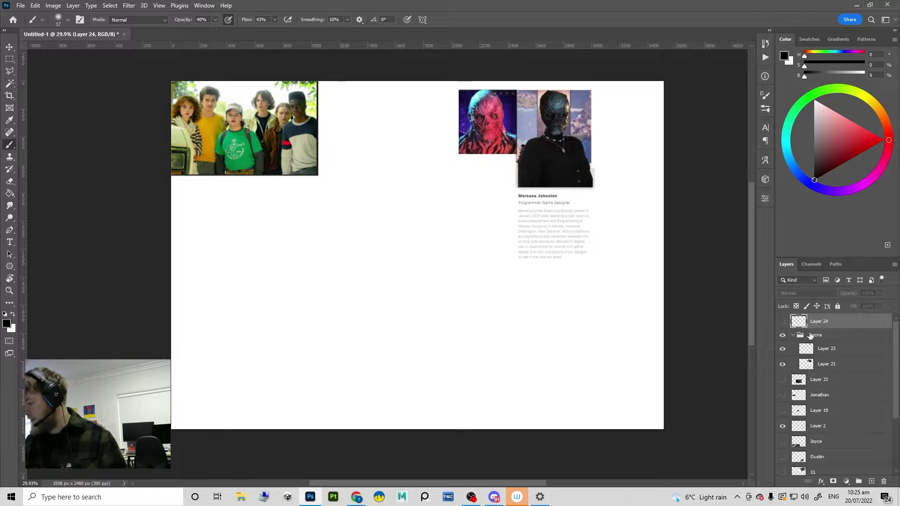
{"action": "left_click", "coordinate": [782, 348]}
{"action": "left_click", "coordinate": [782, 348]}
{"action": "left_click", "coordinate": [782, 364]}
{"action": "left_click", "coordinate": [782, 364]}
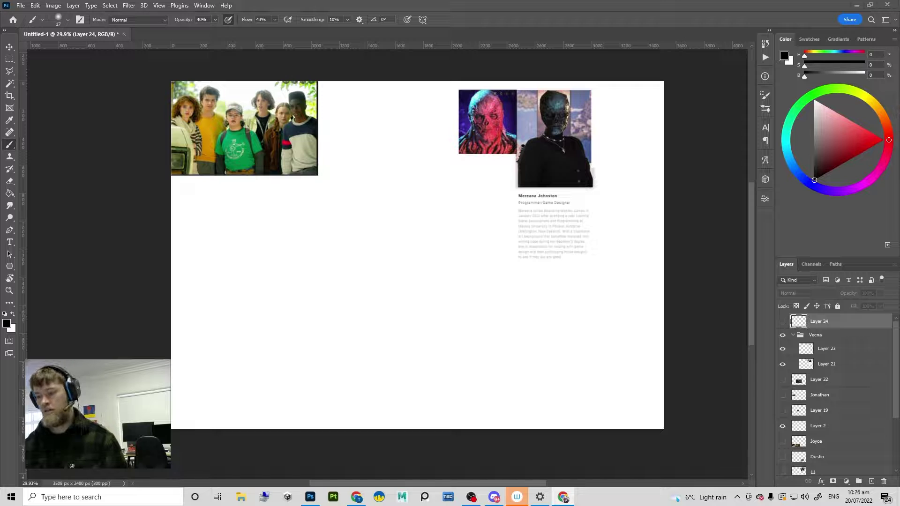
Step: Make Layer 24 visible again and skip the break reminder
{"action": "left_click", "coordinate": [780, 321]}
{"action": "left_click_drag", "start_coordinate": [363, 202], "coordinate": [343, 231]}
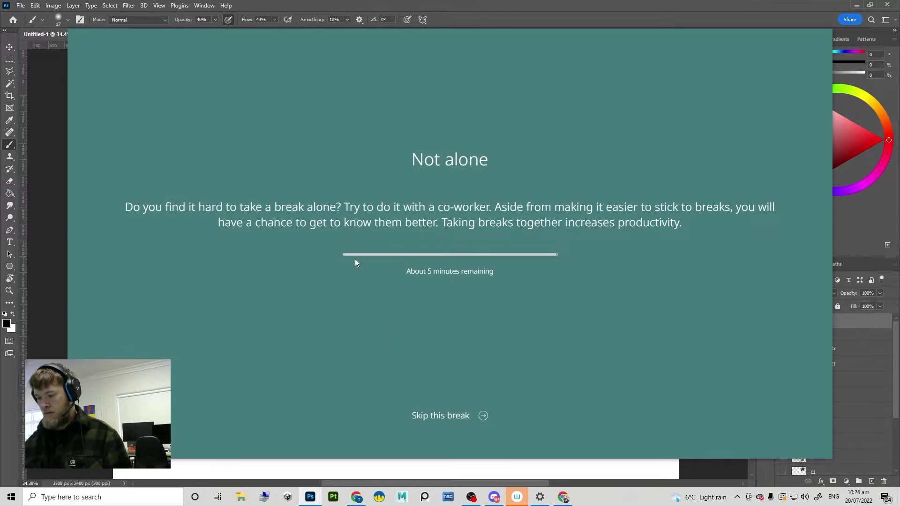
{"action": "left_click", "coordinate": [424, 417]}
Step: Sketch an egg-shaped head outline on Layer 24 in the blank area below the group photo, cleaning up stray lines
{"action": "mouse_move", "coordinate": [268, 297]}
{"action": "left_mouse_down"}
{"action": "mouse_move", "coordinate": [304, 237]}
{"action": "mouse_move", "coordinate": [297, 261]}
{"action": "mouse_move", "coordinate": [299, 245]}
{"action": "left_mouse_up"}
{"action": "key", "text": "ctrl+z"}
{"action": "key", "text": "ctrl+z"}
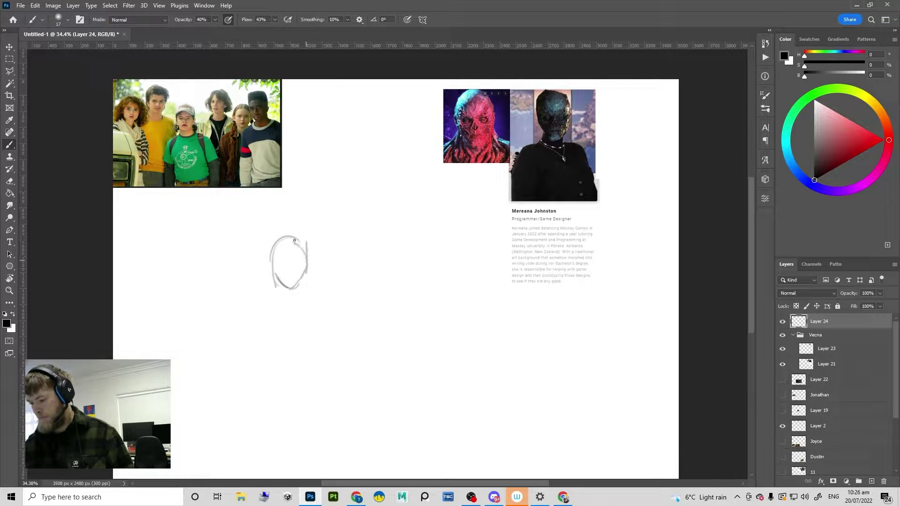
{"action": "mouse_move", "coordinate": [288, 292]}
{"action": "left_mouse_down"}
{"action": "mouse_move", "coordinate": [272, 265]}
{"action": "mouse_move", "coordinate": [296, 285]}
{"action": "mouse_move", "coordinate": [284, 293]}
{"action": "mouse_move", "coordinate": [269, 274]}
{"action": "mouse_move", "coordinate": [291, 285]}
{"action": "left_mouse_up"}
{"action": "key", "text": "e"}
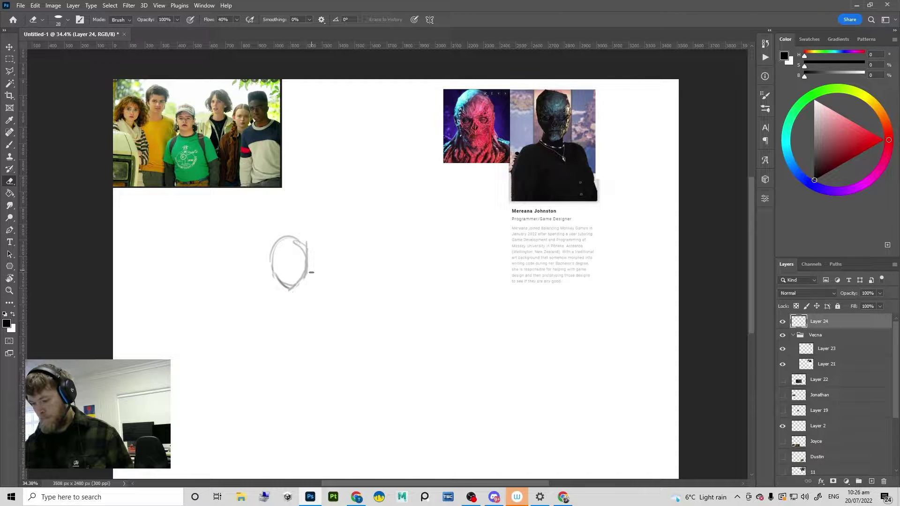
Step: Sketch the jaw, neck and one shoulder line below the head outline
{"action": "key", "text": "b"}
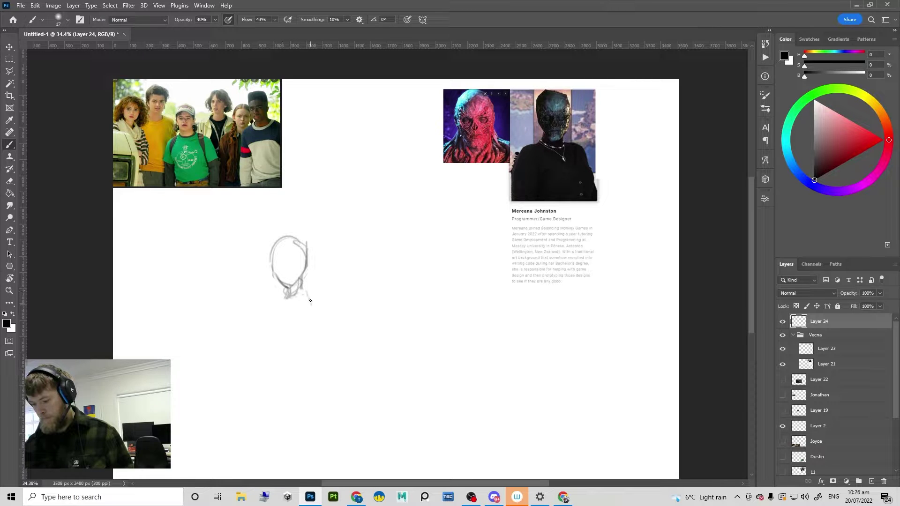
{"action": "mouse_move", "coordinate": [305, 295]}
{"action": "left_mouse_down"}
{"action": "mouse_move", "coordinate": [331, 309]}
{"action": "mouse_move", "coordinate": [321, 306]}
{"action": "mouse_move", "coordinate": [300, 329]}
{"action": "mouse_move", "coordinate": [328, 318]}
{"action": "left_mouse_up"}
{"action": "key", "text": "ctrl+z"}
{"action": "left_click_drag", "start_coordinate": [327, 262], "coordinate": [314, 278]}
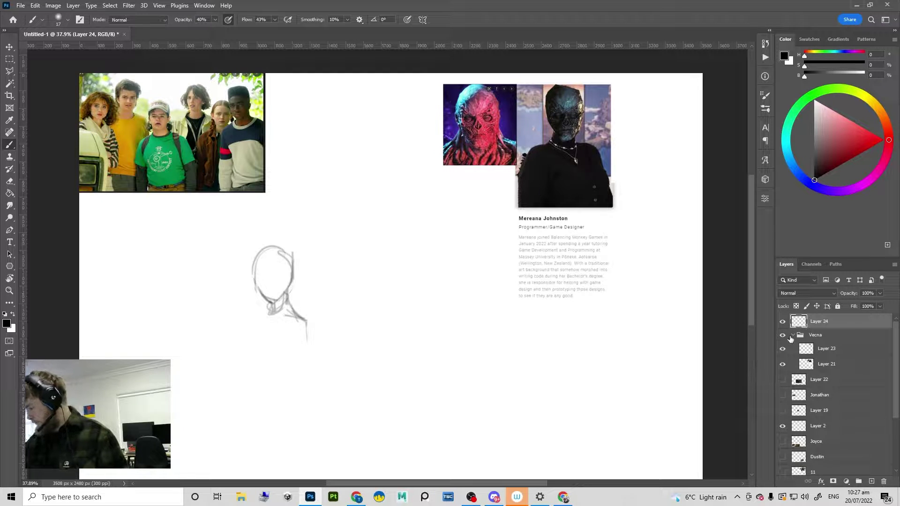
Step: Collapse the Vecna group and move its reference images to the canvas's upper-right corner
{"action": "left_click", "coordinate": [791, 335]}
{"action": "left_click", "coordinate": [782, 336]}
{"action": "left_click", "coordinate": [782, 335]}
{"action": "left_click", "coordinate": [814, 335]}
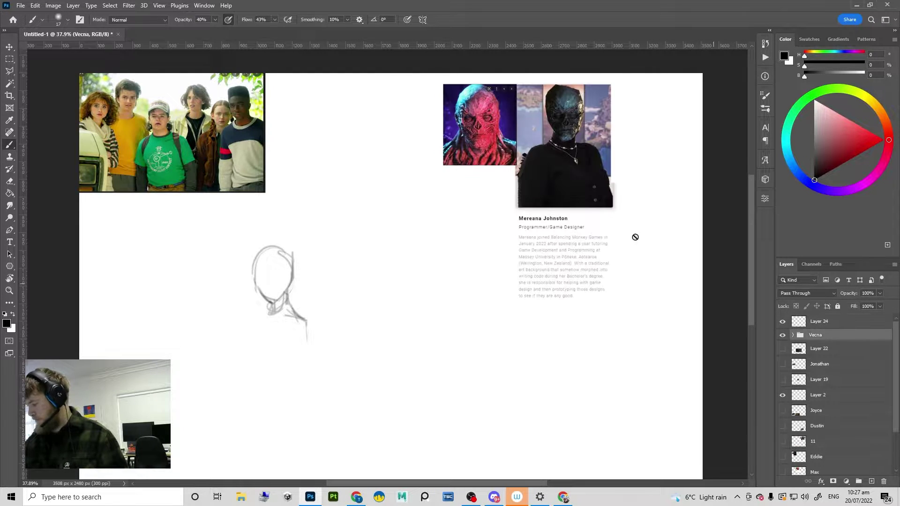
{"action": "key", "text": "v"}
{"action": "left_click_drag", "start_coordinate": [588, 159], "coordinate": [665, 158]}
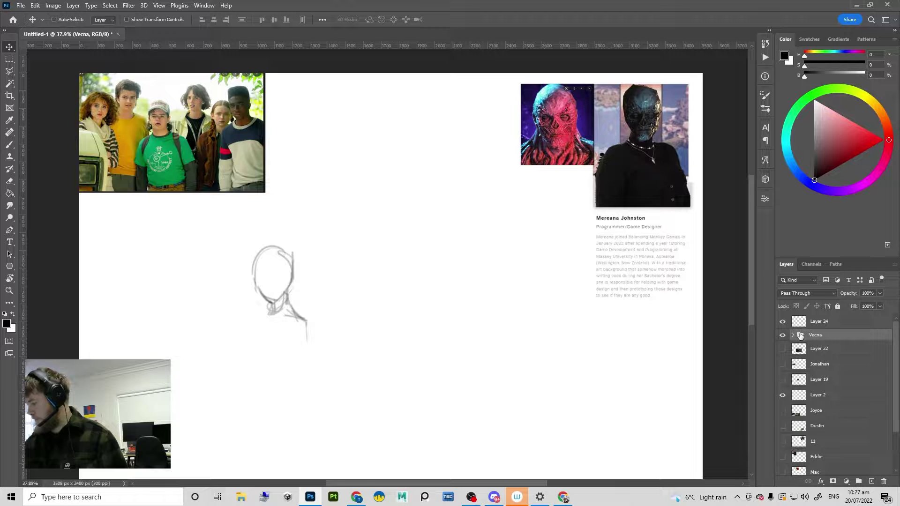
Step: Hide Layer 23, the Vecna face overlay on the portrait, and collapse the Vecna group
{"action": "left_click", "coordinate": [792, 335]}
{"action": "left_click", "coordinate": [782, 349]}
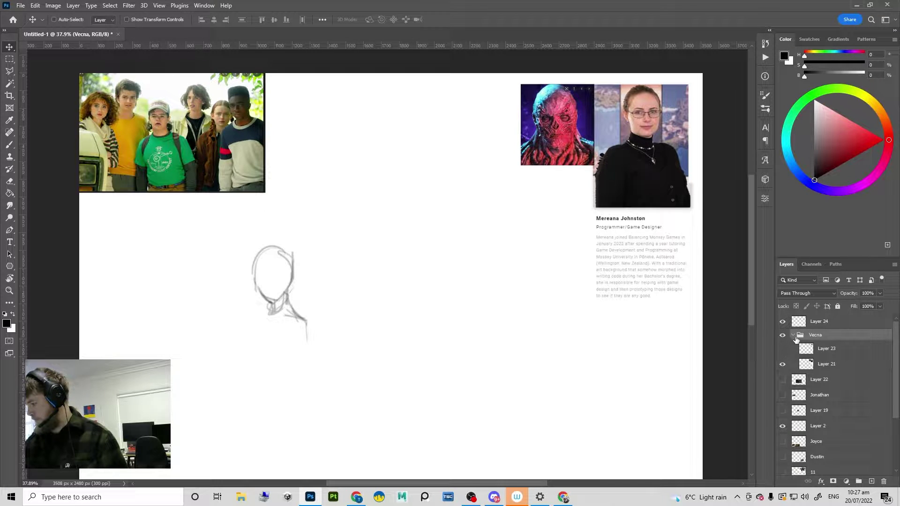
{"action": "left_click", "coordinate": [793, 335]}
Step: Show the Jonathan references in the canvas's upper-left corner and move the group photo to the middle of the top edge
{"action": "left_click", "coordinate": [787, 364]}
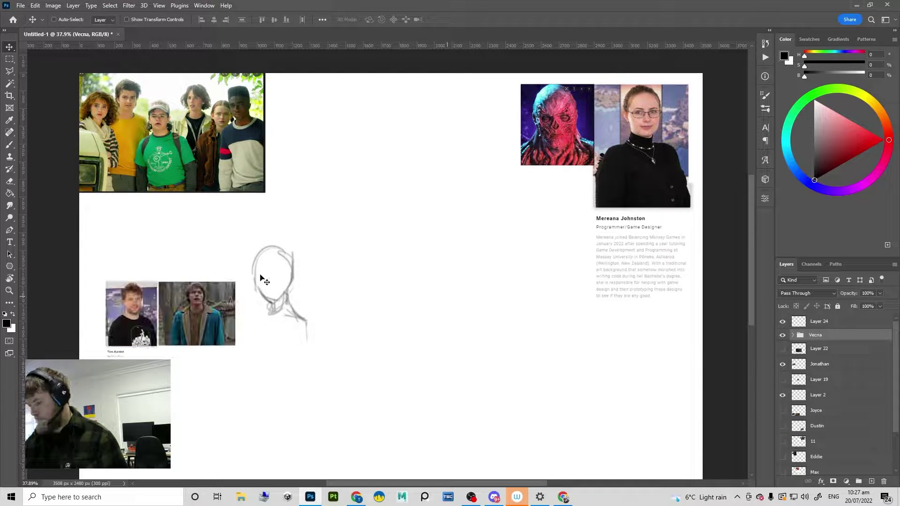
{"action": "left_click_drag", "start_coordinate": [206, 309], "coordinate": [238, 304]}
{"action": "left_click_drag", "start_coordinate": [161, 319], "coordinate": [133, 111]}
{"action": "left_click", "coordinate": [248, 164], "text": "ctrl"}
{"action": "left_click_drag", "start_coordinate": [248, 164], "coordinate": [461, 170]}
Step: Show the Joyce layer and place its images in the canvas's lower-left corner
{"action": "left_click", "coordinate": [782, 390]}
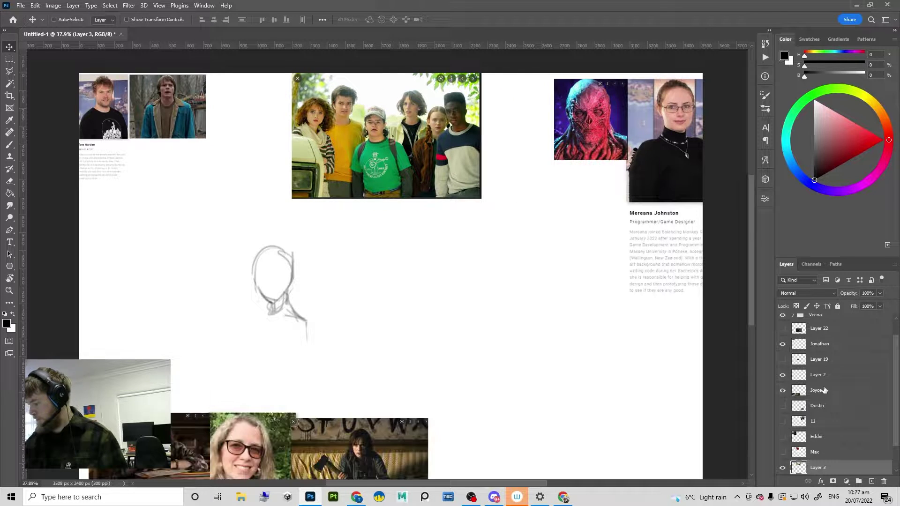
{"action": "left_click", "coordinate": [815, 390]}
{"action": "left_click_drag", "start_coordinate": [396, 330], "coordinate": [409, 209]}
{"action": "left_click_drag", "start_coordinate": [347, 328], "coordinate": [337, 342]}
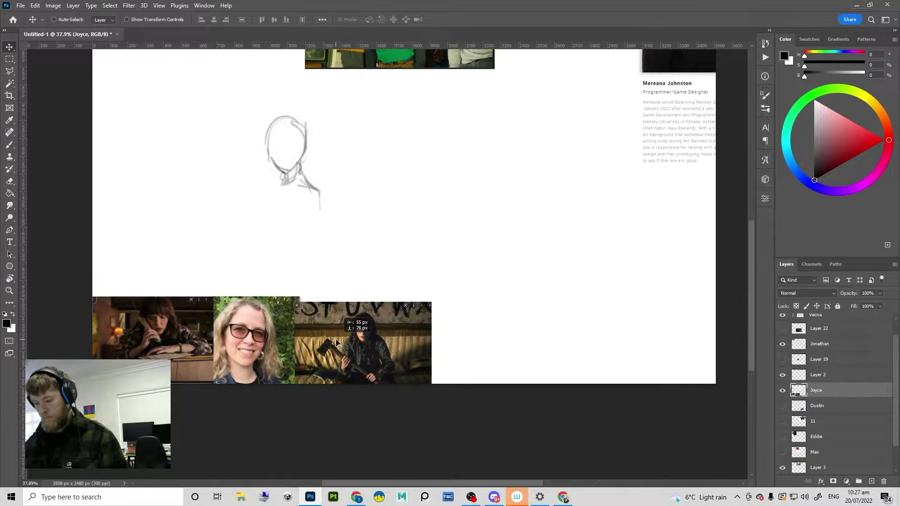
Step: Show the Dustin layer and place its images along the canvas's bottom edge, directly beside the Joyce images
{"action": "left_click", "coordinate": [782, 405]}
{"action": "left_click", "coordinate": [816, 405]}
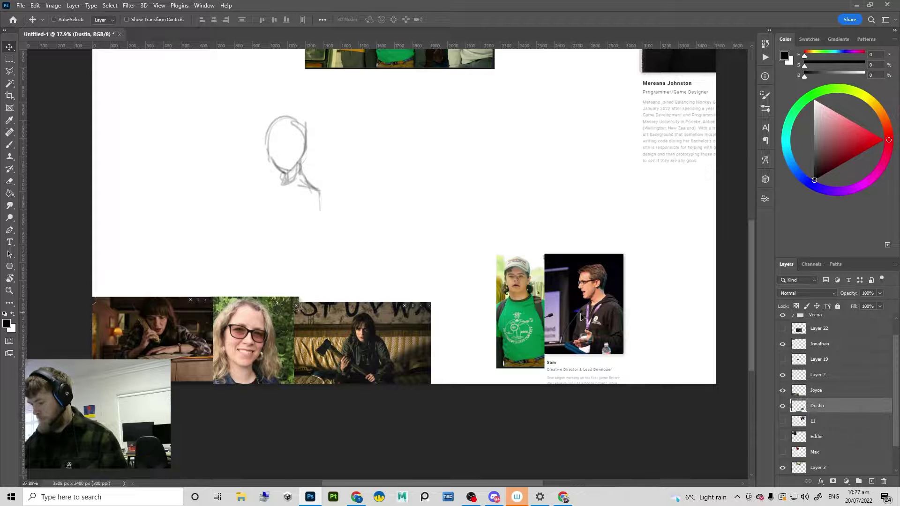
{"action": "left_click_drag", "start_coordinate": [581, 315], "coordinate": [517, 359]}
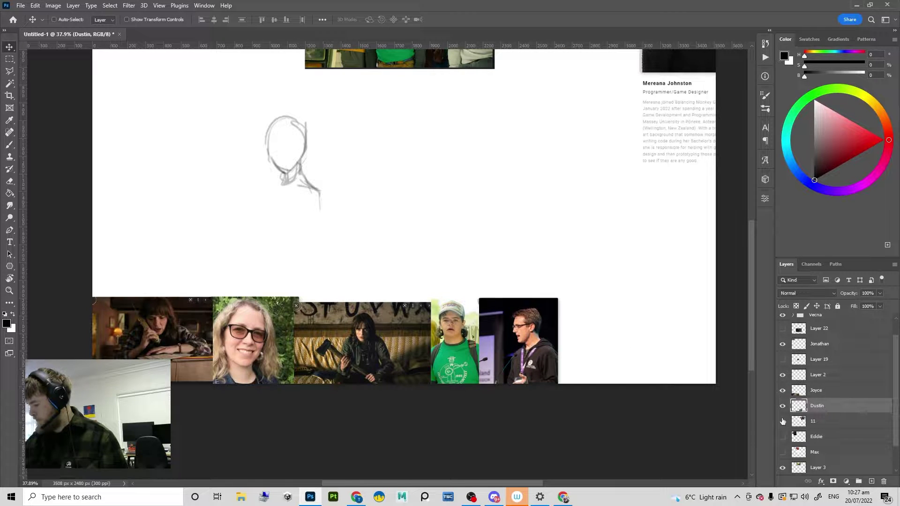
Step: Show layer 11, scale its images down, and fit them into the canvas's lower-right corner beside the Dustin images
{"action": "left_click", "coordinate": [782, 421]}
{"action": "left_click", "coordinate": [815, 420]}
{"action": "left_click_drag", "start_coordinate": [556, 94], "coordinate": [486, 242]}
{"action": "left_click_drag", "start_coordinate": [485, 239], "coordinate": [393, 228]}
{"action": "key", "text": "ctrl+t"}
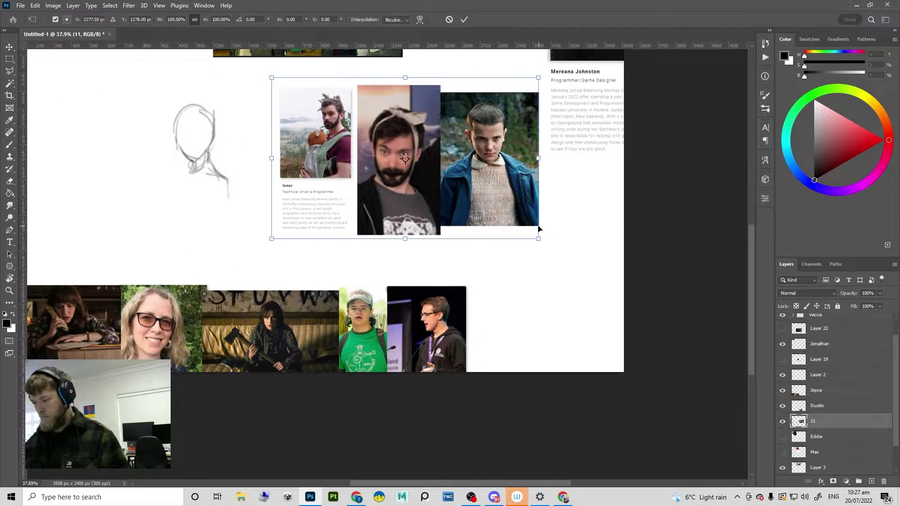
{"action": "left_click_drag", "start_coordinate": [538, 238], "coordinate": [587, 373]}
{"action": "key", "text": "Return"}
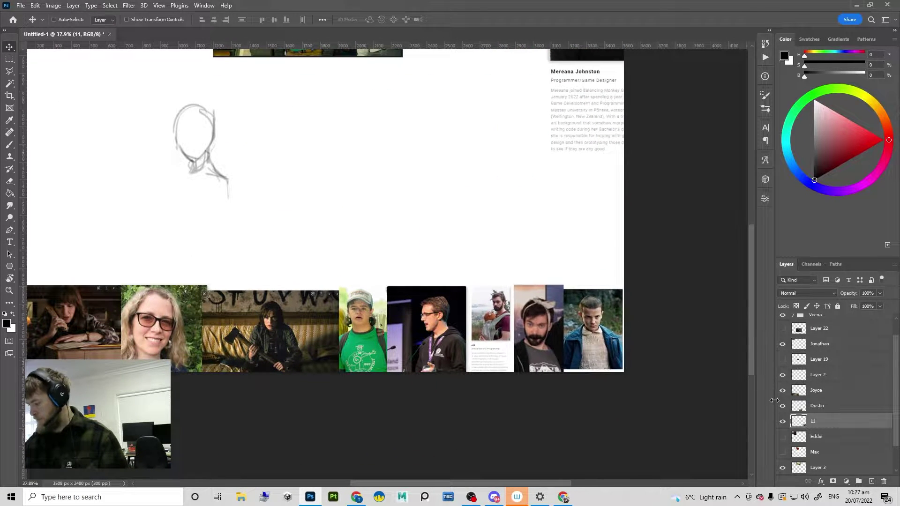
{"action": "left_click", "coordinate": [782, 421]}
{"action": "left_click", "coordinate": [782, 420]}
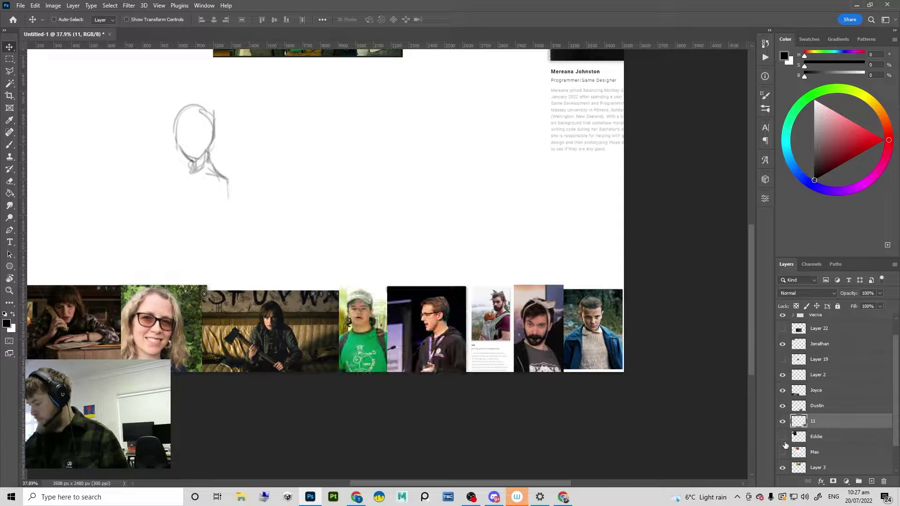
Step: Show the Eddie layer, move its images to the canvas's right edge above the layer 11 images, and scale them down
{"action": "left_click", "coordinate": [782, 437]}
{"action": "left_click", "coordinate": [829, 436]}
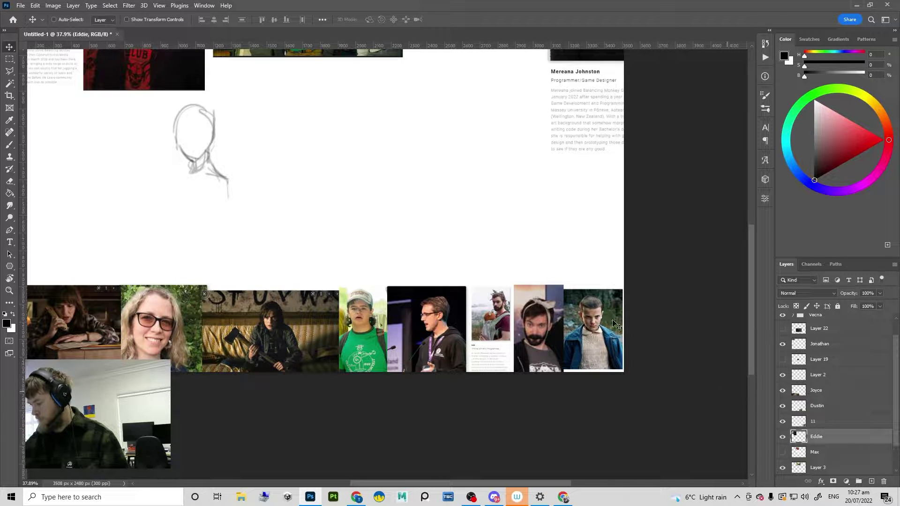
{"action": "left_click_drag", "start_coordinate": [350, 143], "coordinate": [569, 222]}
{"action": "left_click_drag", "start_coordinate": [367, 107], "coordinate": [623, 299]}
{"action": "key", "text": "ctrl+t"}
{"action": "left_click_drag", "start_coordinate": [669, 213], "coordinate": [664, 263]}
{"action": "key", "text": "Return"}
Step: Show the Max layer, scale its images down, and place them at the canvas's left edge above the Joyce images
{"action": "left_click", "coordinate": [782, 451]}
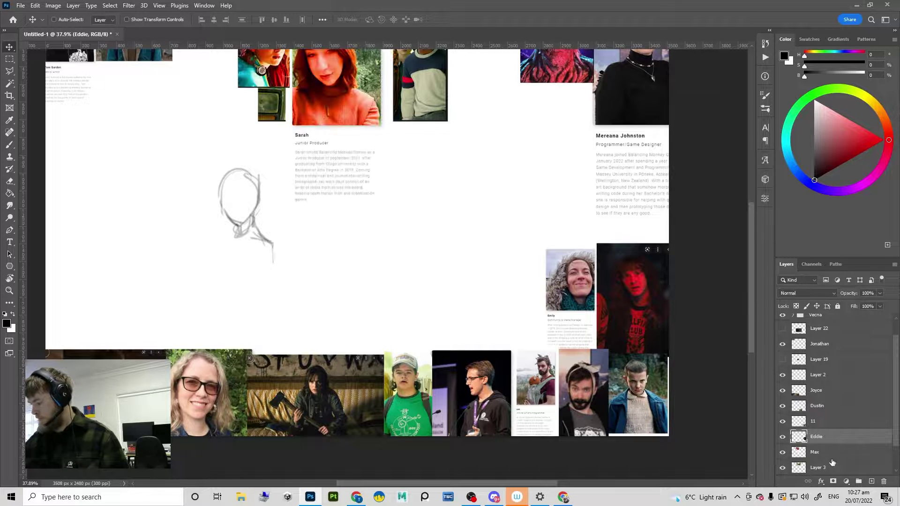
{"action": "left_click", "coordinate": [815, 452]}
{"action": "left_click_drag", "start_coordinate": [345, 167], "coordinate": [150, 316]}
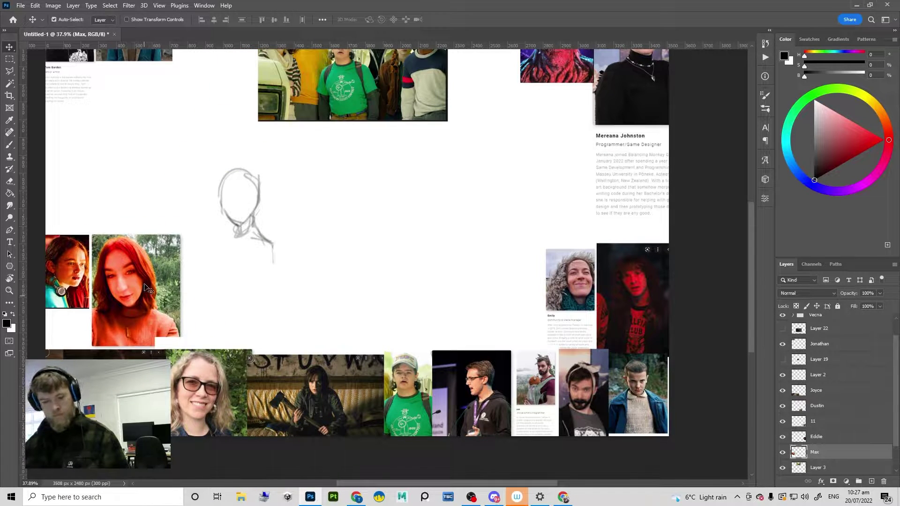
{"action": "key", "text": "ctrl+t"}
{"action": "left_click_drag", "start_coordinate": [184, 234], "coordinate": [155, 284]}
{"action": "key", "text": "Return"}
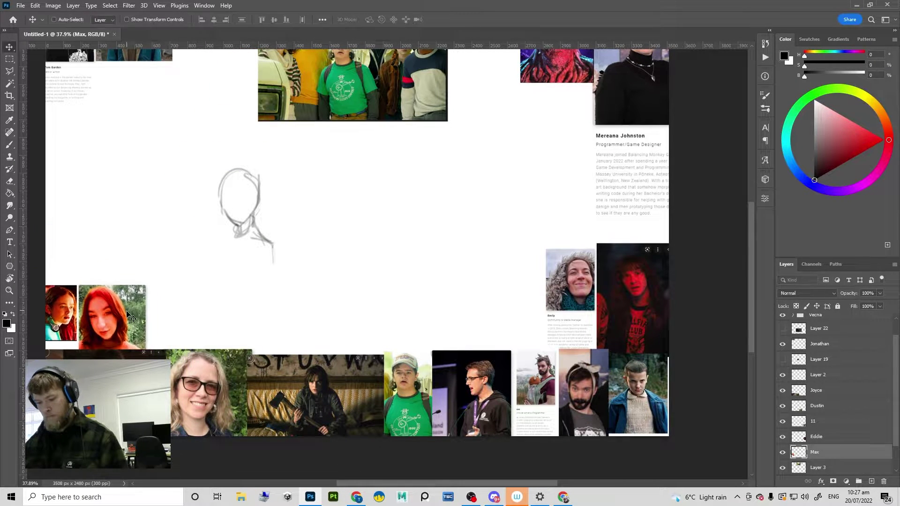
{"action": "left_click_drag", "start_coordinate": [127, 314], "coordinate": [133, 305]}
{"action": "left_click_drag", "start_coordinate": [188, 258], "coordinate": [232, 309]}
{"action": "scroll", "coordinate": [231, 308], "scroll_direction": "down", "scroll_amount": 2}
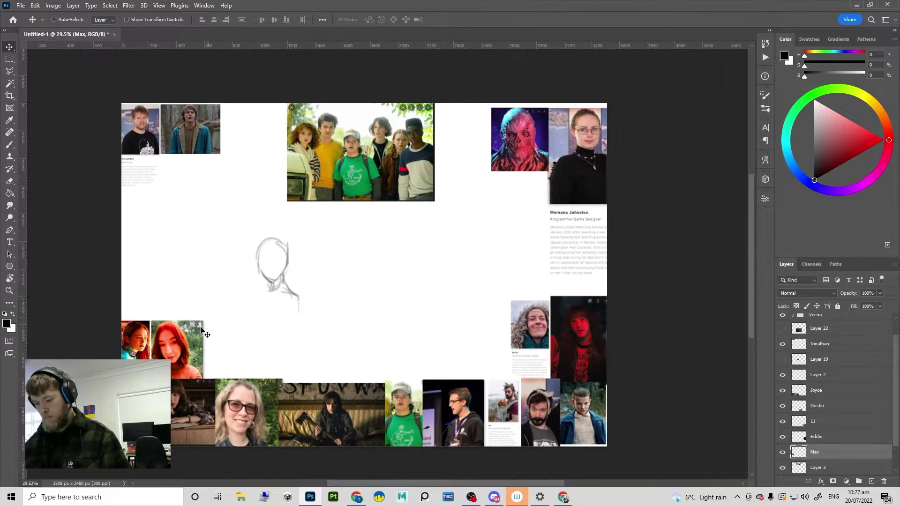
{"action": "mouse_move", "coordinate": [191, 339]}
{"action": "left_mouse_down"}
{"action": "mouse_move", "coordinate": [193, 321]}
{"action": "mouse_move", "coordinate": [187, 324]}
{"action": "left_mouse_up"}
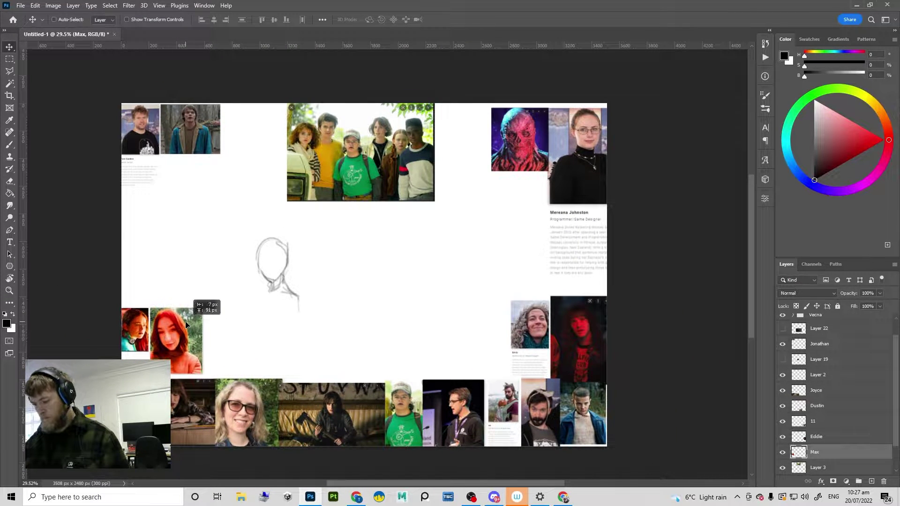
Step: Toggle the remaining hidden layers, including Layer 19, Layer 22 and Layer 1, to check what they contain
{"action": "scroll", "coordinate": [871, 416], "scroll_direction": "down", "scroll_amount": 2}
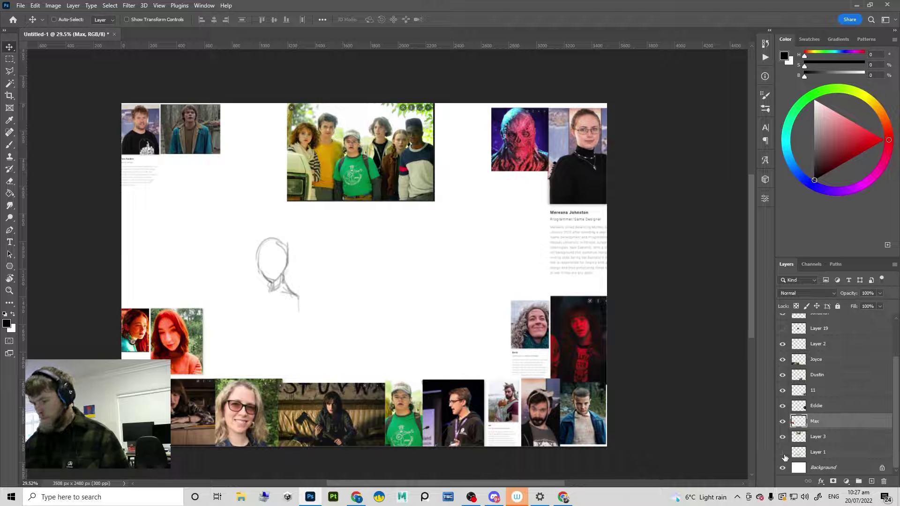
{"action": "scroll", "coordinate": [805, 439], "scroll_direction": "up", "scroll_amount": 3}
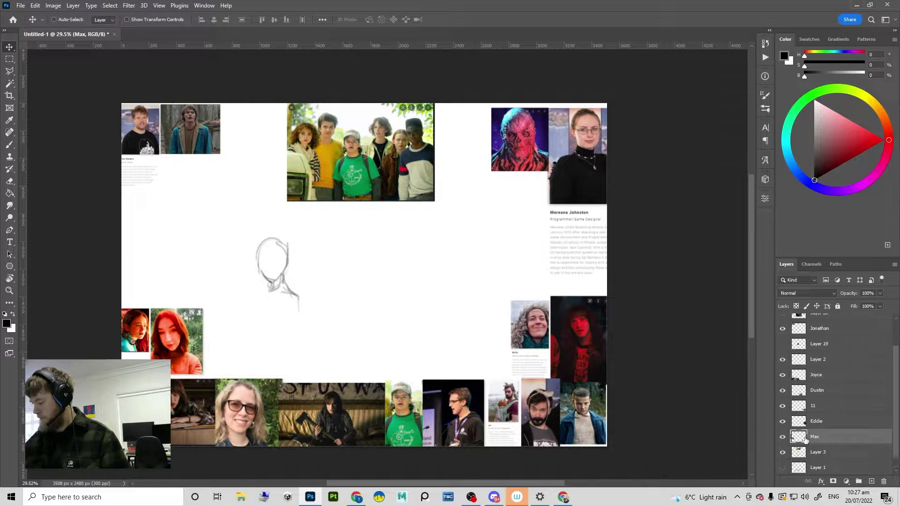
{"action": "left_click", "coordinate": [782, 375]}
{"action": "left_click", "coordinate": [782, 376]}
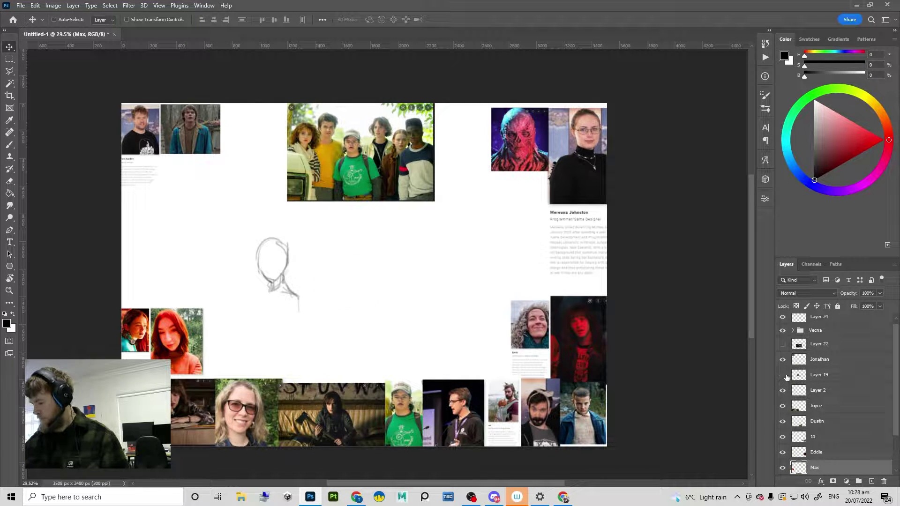
{"action": "scroll", "coordinate": [795, 369], "scroll_direction": "up", "scroll_amount": 1}
{"action": "left_click", "coordinate": [783, 348]}
{"action": "left_click", "coordinate": [782, 349]}
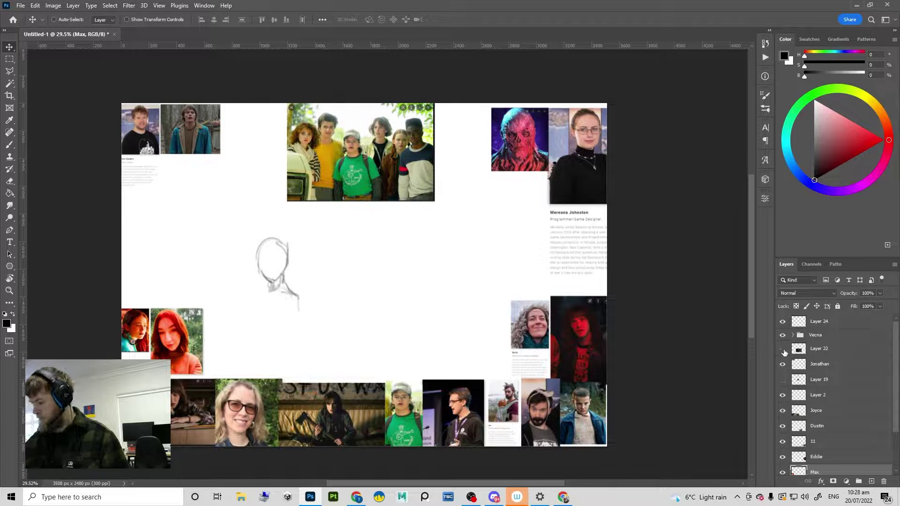
{"action": "scroll", "coordinate": [796, 364], "scroll_direction": "down", "scroll_amount": 3}
{"action": "left_click", "coordinate": [783, 452]}
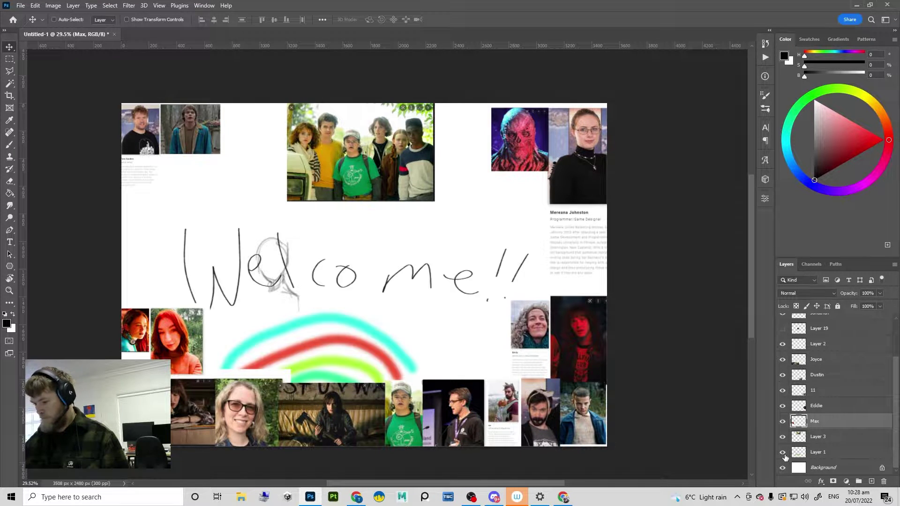
{"action": "left_click", "coordinate": [782, 453]}
Step: Move the group photo on Layer 3 nearer to the Jonathan references along the top edge and scale it down
{"action": "left_click", "coordinate": [332, 194]}
{"action": "left_click_drag", "start_coordinate": [359, 166], "coordinate": [287, 165]}
{"action": "key", "text": "ctrl+t"}
{"action": "left_click_drag", "start_coordinate": [373, 202], "coordinate": [343, 141]}
{"action": "key", "text": "Return"}
Step: Select Layer 24 and erase the whole head and shoulder sketch
{"action": "scroll", "coordinate": [275, 297], "scroll_direction": "up", "scroll_amount": 2}
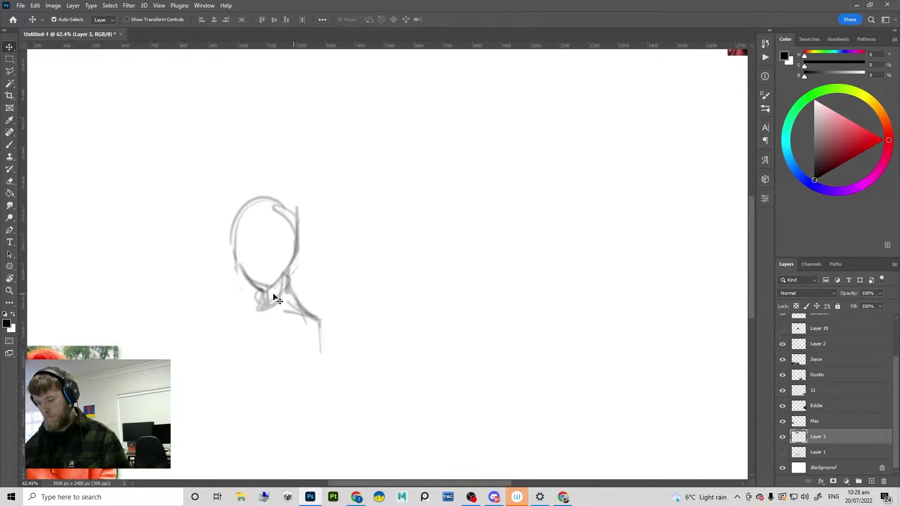
{"action": "left_click", "coordinate": [263, 296]}
{"action": "scroll", "coordinate": [281, 294], "scroll_direction": "down", "scroll_amount": 3}
{"action": "mouse_move", "coordinate": [281, 293]}
{"action": "left_mouse_down"}
{"action": "mouse_move", "coordinate": [339, 275]}
{"action": "mouse_move", "coordinate": [324, 291]}
{"action": "mouse_move", "coordinate": [302, 281]}
{"action": "mouse_move", "coordinate": [343, 286]}
{"action": "mouse_move", "coordinate": [348, 276]}
{"action": "mouse_move", "coordinate": [307, 269]}
{"action": "left_mouse_up"}
{"action": "key", "text": "e"}
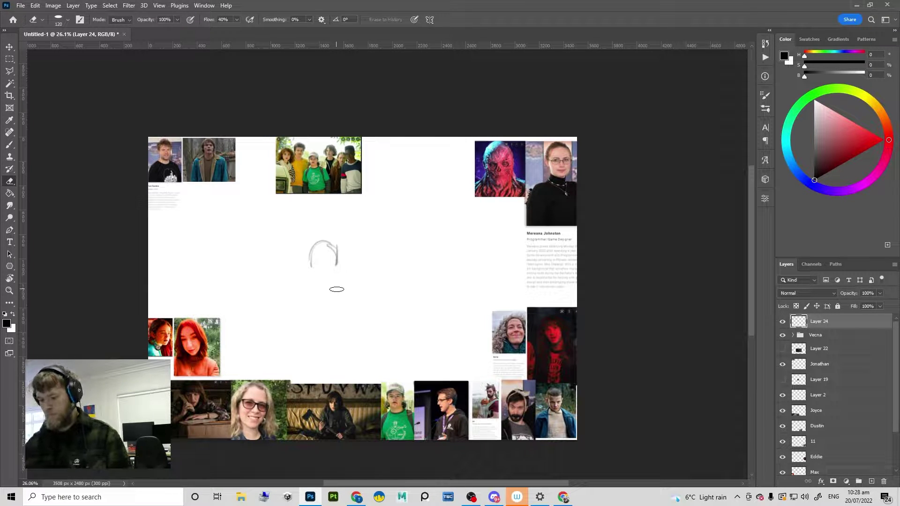
{"action": "scroll", "coordinate": [355, 265], "scroll_direction": "up", "scroll_amount": 1}
{"action": "mouse_move", "coordinate": [578, 391]}
{"action": "left_mouse_down"}
{"action": "mouse_move", "coordinate": [597, 366]}
{"action": "mouse_move", "coordinate": [590, 359]}
{"action": "mouse_move", "coordinate": [637, 378]}
{"action": "left_mouse_up"}
{"action": "left_click_drag", "start_coordinate": [334, 217], "coordinate": [308, 195]}
{"action": "key", "text": "ctrl+z"}
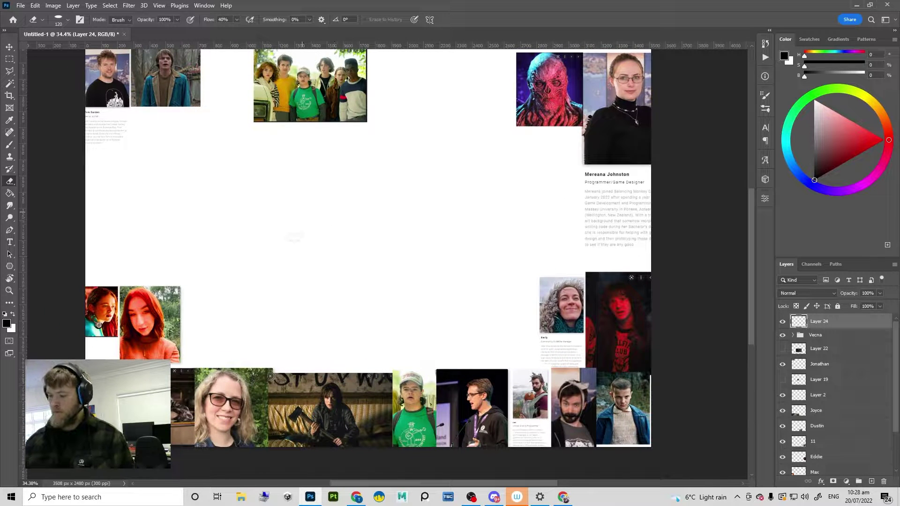
Step: Raise the hardness of the 17 px brush to its maximum
{"action": "key", "text": "b"}
{"action": "right_click", "coordinate": [334, 199]}
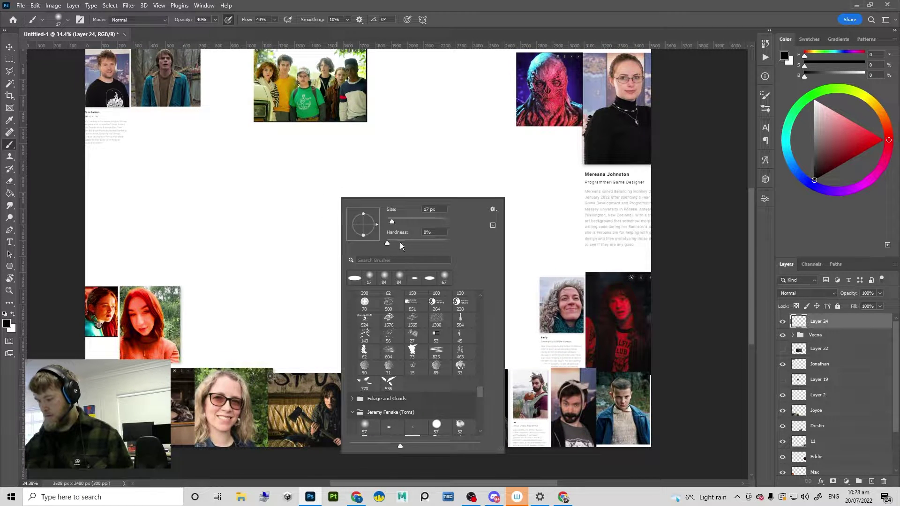
{"action": "left_click_drag", "start_coordinate": [400, 242], "coordinate": [497, 245]}
{"action": "left_click", "coordinate": [414, 170]}
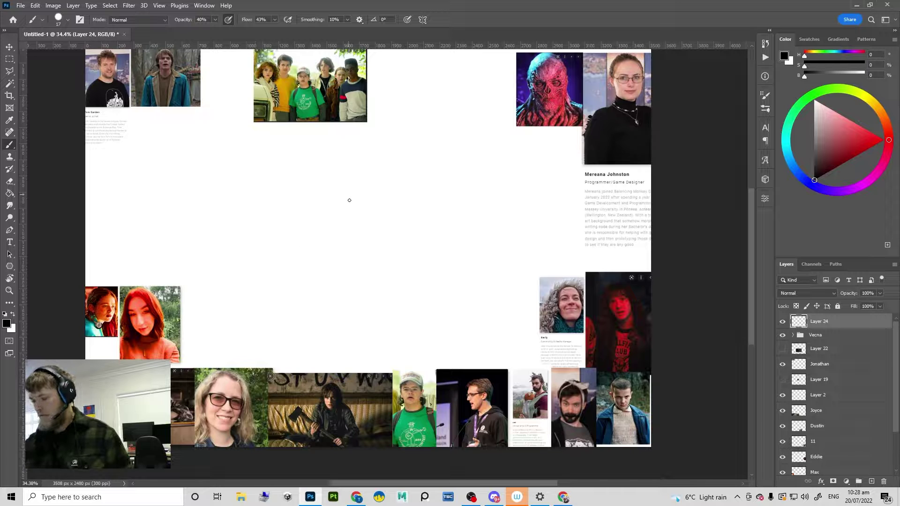
Step: Sketch a rough oval head outline in the empty centre of the canvas, with the crown, right side and chin
{"action": "mouse_move", "coordinate": [346, 184]}
{"action": "left_mouse_down"}
{"action": "mouse_move", "coordinate": [365, 169]}
{"action": "mouse_move", "coordinate": [358, 179]}
{"action": "mouse_move", "coordinate": [373, 180]}
{"action": "mouse_move", "coordinate": [373, 205]}
{"action": "left_mouse_up"}
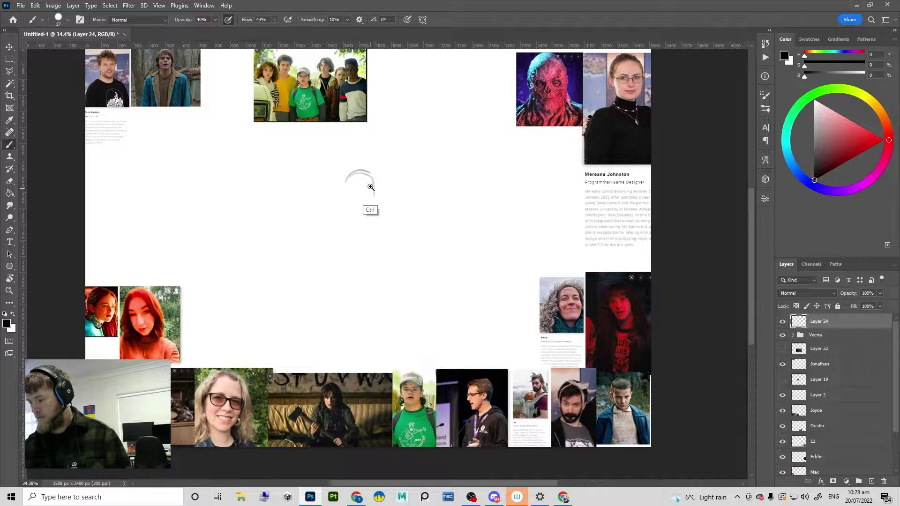
{"action": "scroll", "coordinate": [372, 187], "scroll_direction": "up", "scroll_amount": 2}
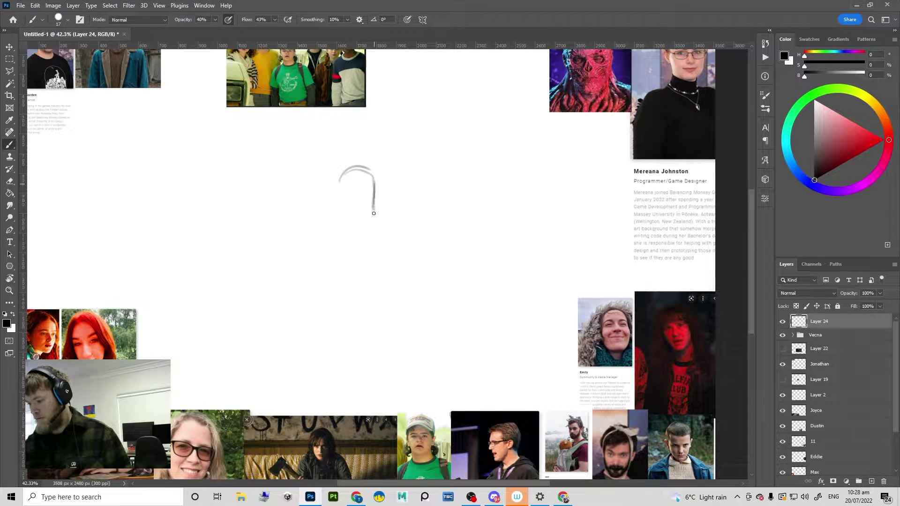
{"action": "key", "text": "ctrl+z"}
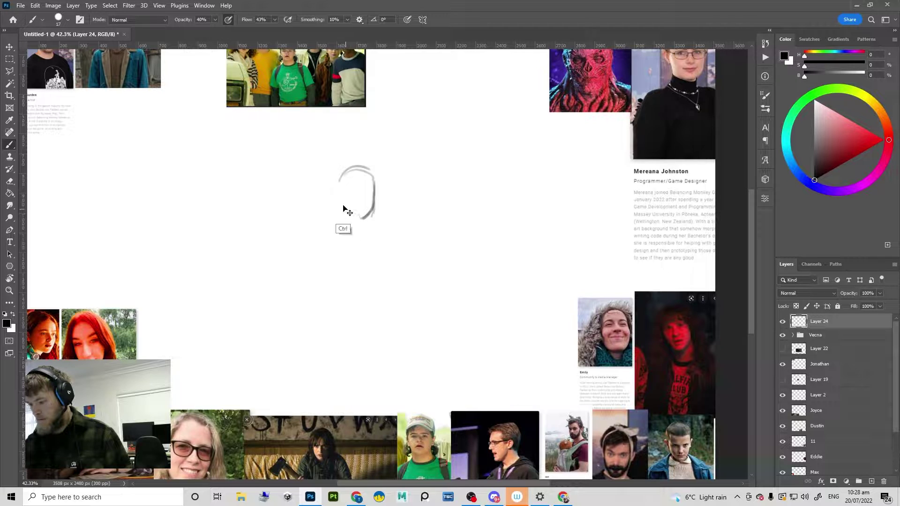
{"action": "left_click_drag", "start_coordinate": [340, 204], "coordinate": [363, 220]}
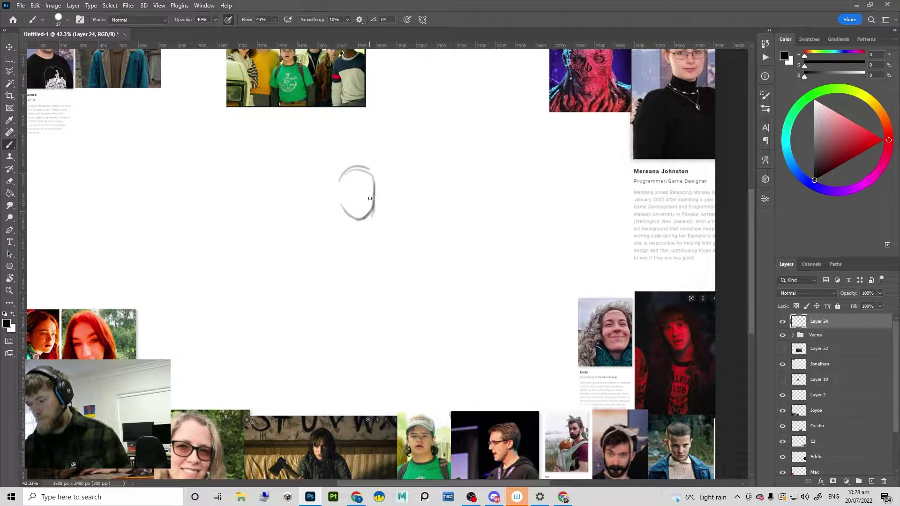
Step: Resize the whole image to 200 percent in width and height
{"action": "left_click", "coordinate": [53, 6]}
{"action": "left_click", "coordinate": [105, 76]}
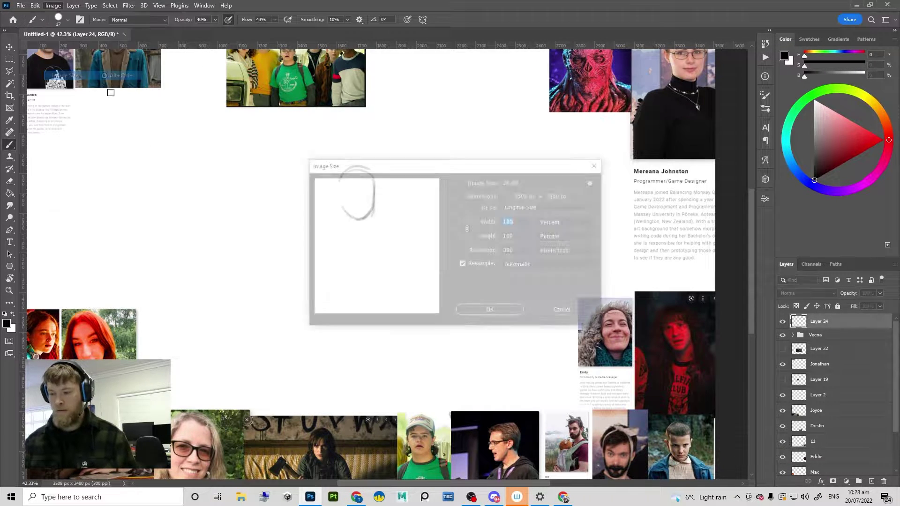
{"action": "left_click", "coordinate": [565, 222]}
{"action": "left_click", "coordinate": [561, 221]}
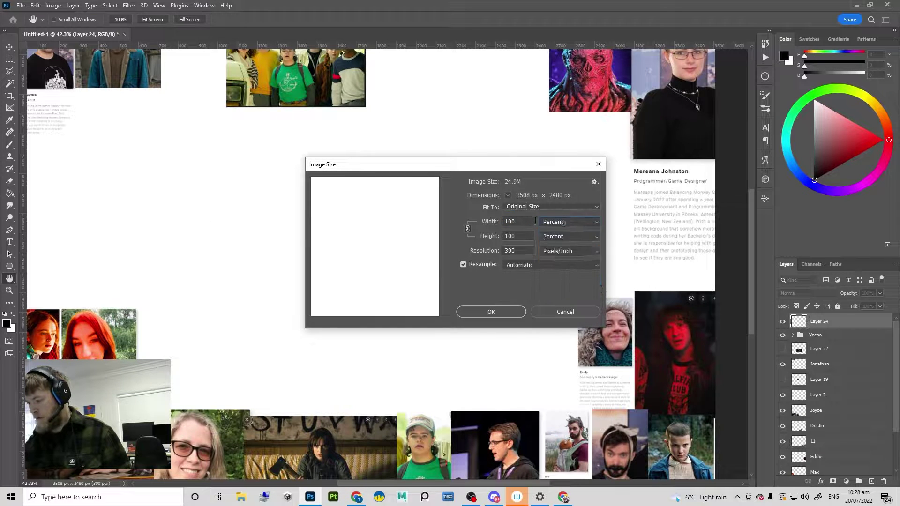
{"action": "left_click_drag", "start_coordinate": [520, 221], "coordinate": [491, 233]}
{"action": "type", "text": "200"}
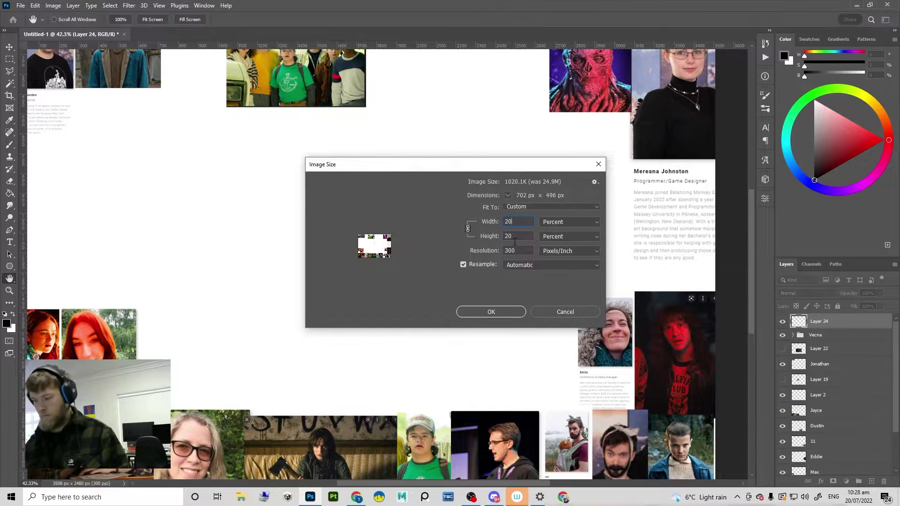
{"action": "left_click", "coordinate": [500, 316]}
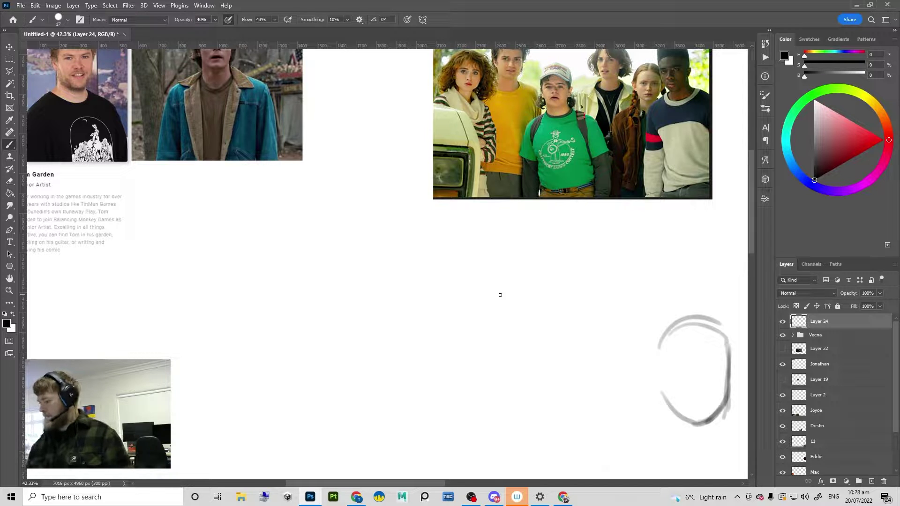
Step: Erase the doubled stroke along the crown and upper right of the head outline
{"action": "scroll", "coordinate": [462, 313], "scroll_direction": "down", "scroll_amount": 3}
{"action": "key", "text": "v"}
{"action": "left_click_drag", "start_coordinate": [616, 372], "coordinate": [506, 360]}
{"action": "mouse_move", "coordinate": [542, 370]}
{"action": "left_mouse_down"}
{"action": "mouse_move", "coordinate": [342, 316]}
{"action": "mouse_move", "coordinate": [425, 328]}
{"action": "left_mouse_up"}
{"action": "scroll", "coordinate": [416, 329], "scroll_direction": "down", "scroll_amount": 3}
{"action": "key", "text": "e"}
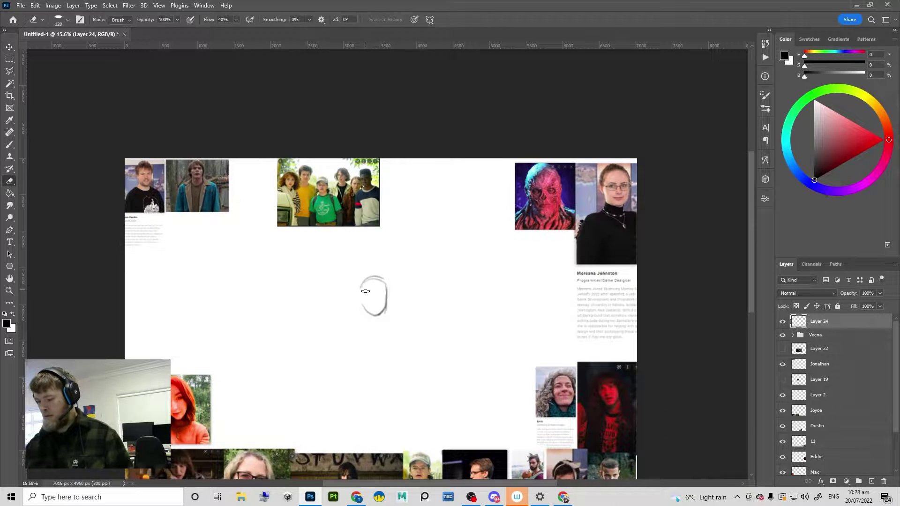
{"action": "scroll", "coordinate": [374, 289], "scroll_direction": "up", "scroll_amount": 3}
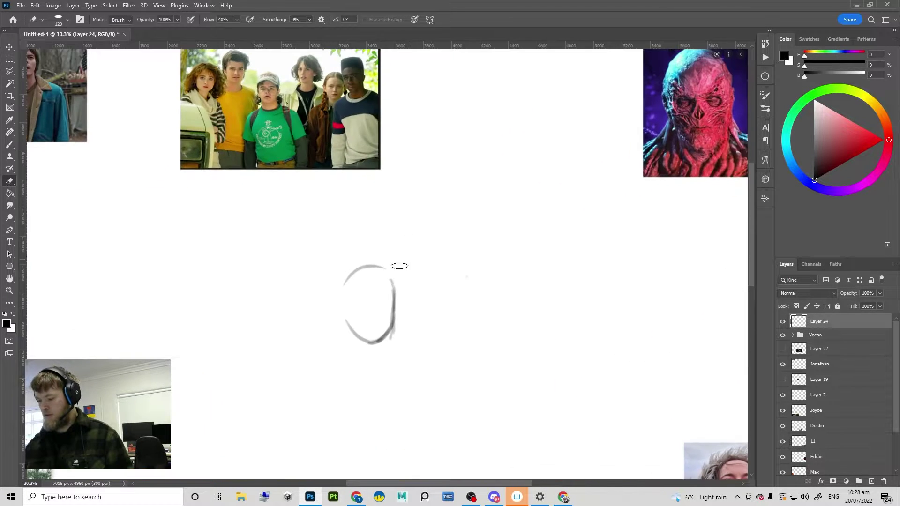
Step: Close the gaps in the head outline with brush strokes and add an ear on each side
{"action": "key", "text": "b"}
{"action": "mouse_move", "coordinate": [384, 269]}
{"action": "left_mouse_down"}
{"action": "mouse_move", "coordinate": [391, 291]}
{"action": "mouse_move", "coordinate": [393, 283]}
{"action": "mouse_move", "coordinate": [391, 326]}
{"action": "mouse_move", "coordinate": [344, 308]}
{"action": "left_mouse_up"}
{"action": "key", "text": "ctrl+z"}
{"action": "left_click_drag", "start_coordinate": [353, 275], "coordinate": [343, 301]}
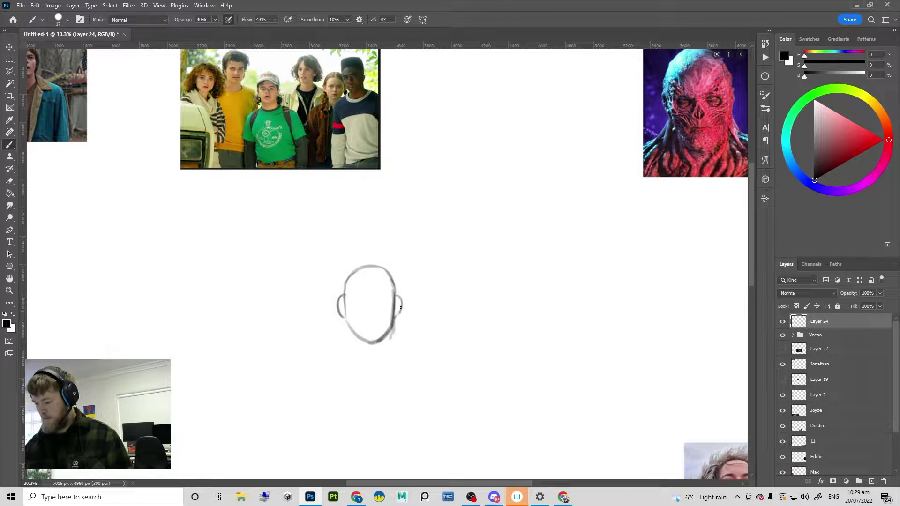
Step: Erase the stray lines outside the right jaw and tidy its contour with the brush
{"action": "key", "text": "e"}
{"action": "left_click_drag", "start_coordinate": [393, 323], "coordinate": [387, 350]}
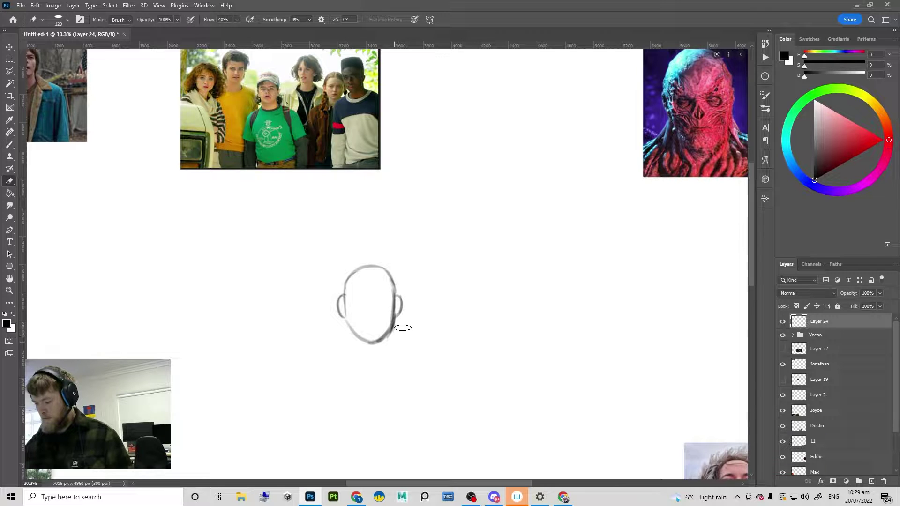
{"action": "key", "text": "b"}
{"action": "left_click_drag", "start_coordinate": [412, 313], "coordinate": [390, 331]}
Step: Sketch the neck and both sloping shoulders below the head
{"action": "scroll", "coordinate": [391, 331], "scroll_direction": "up", "scroll_amount": 5}
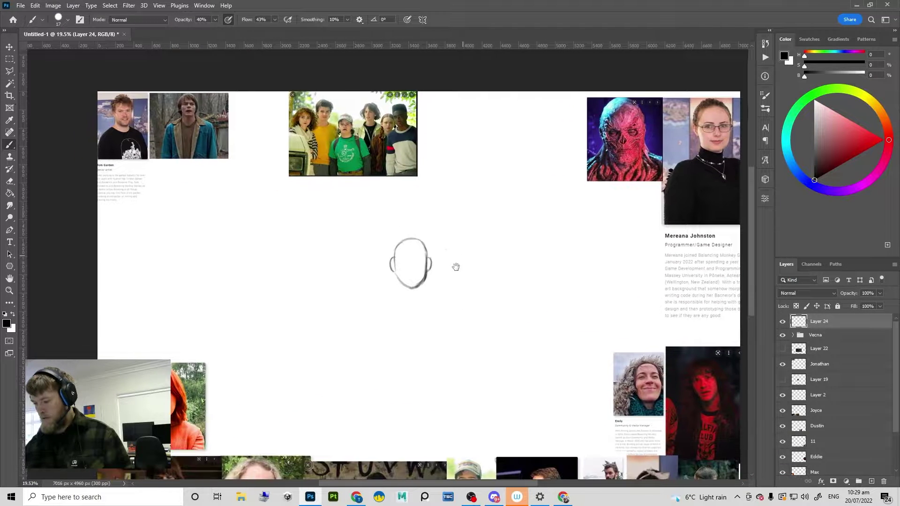
{"action": "scroll", "coordinate": [434, 273], "scroll_direction": "down", "scroll_amount": 2}
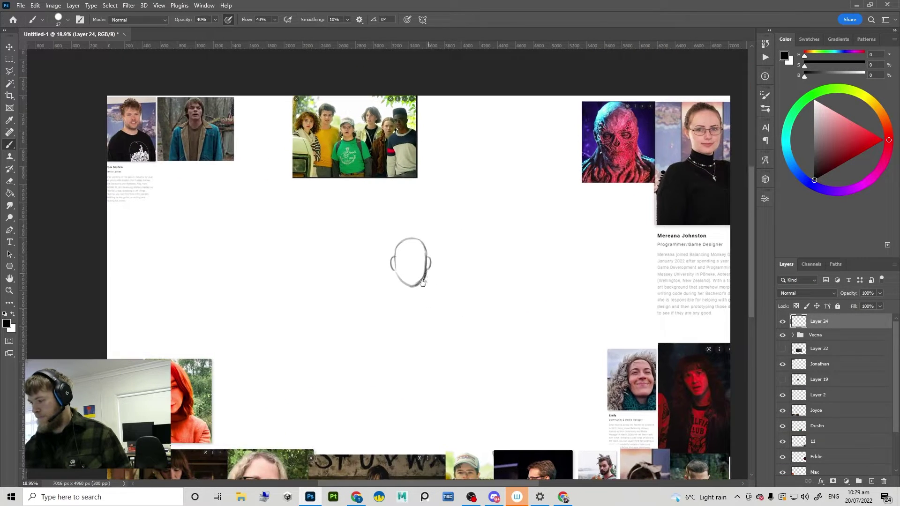
{"action": "scroll", "coordinate": [392, 302], "scroll_direction": "up", "scroll_amount": 2}
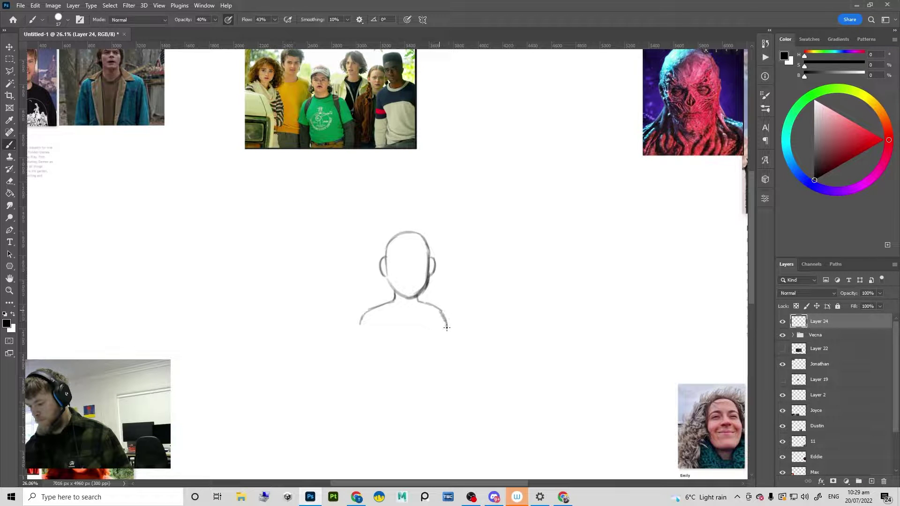
{"action": "key", "text": "e"}
{"action": "key", "text": "b"}
{"action": "mouse_move", "coordinate": [442, 312]}
{"action": "left_mouse_down"}
{"action": "mouse_move", "coordinate": [425, 304]}
{"action": "mouse_move", "coordinate": [452, 342]}
{"action": "left_mouse_up"}
{"action": "scroll", "coordinate": [427, 346], "scroll_direction": "down", "scroll_amount": 3}
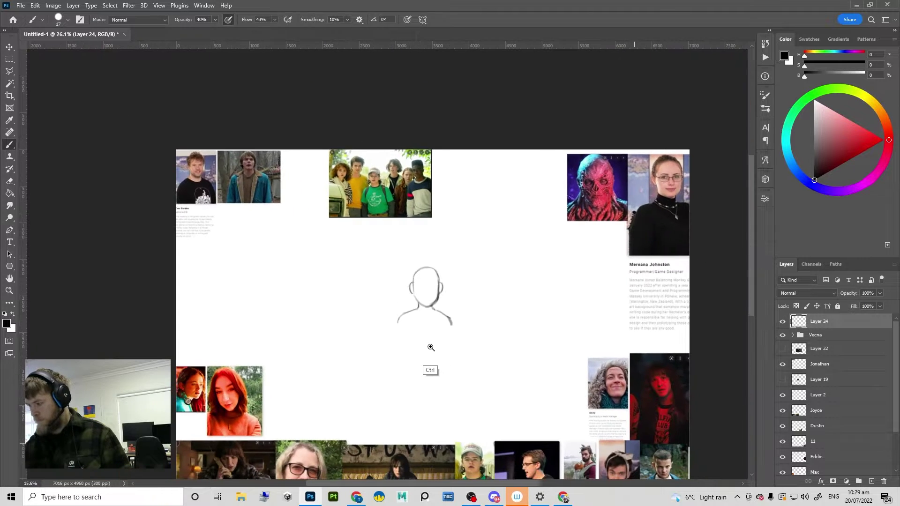
Step: Draw a short, uneven fringe across the forehead and down the left temple, undoing unsuitable strokes
{"action": "scroll", "coordinate": [446, 275], "scroll_direction": "up", "scroll_amount": 4}
{"action": "mouse_move", "coordinate": [402, 277]}
{"action": "left_mouse_down"}
{"action": "mouse_move", "coordinate": [411, 270]}
{"action": "mouse_move", "coordinate": [419, 283]}
{"action": "mouse_move", "coordinate": [401, 302]}
{"action": "mouse_move", "coordinate": [408, 271]}
{"action": "left_mouse_up"}
{"action": "key", "text": "ctrl+z"}
{"action": "key", "text": "ctrl+z"}
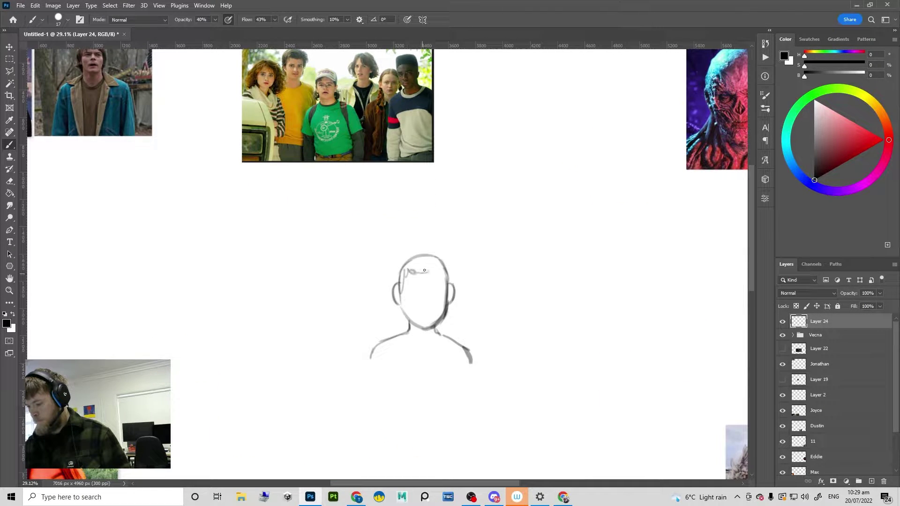
{"action": "scroll", "coordinate": [445, 294], "scroll_direction": "down", "scroll_amount": 4}
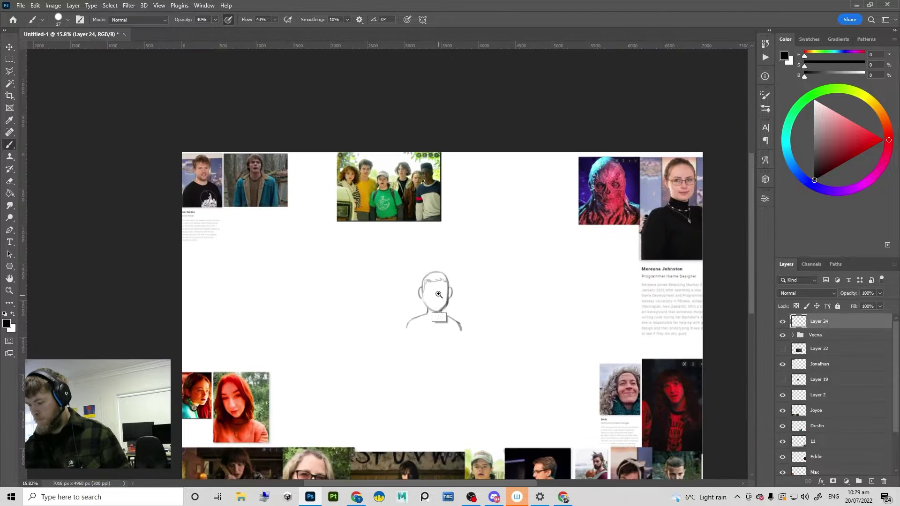
{"action": "scroll", "coordinate": [406, 311], "scroll_direction": "up", "scroll_amount": 3}
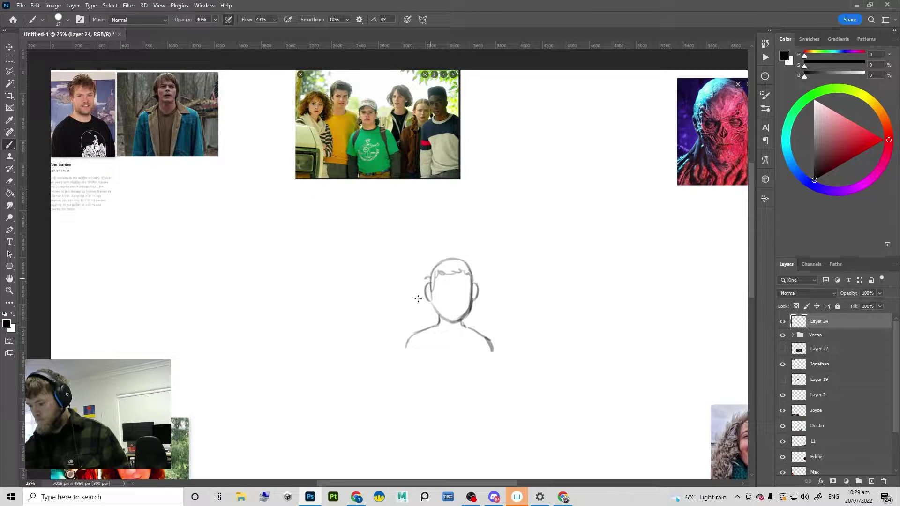
Step: Try extra hair strokes around the sides of the head and undo them
{"action": "left_click_drag", "start_coordinate": [418, 298], "coordinate": [421, 312]}
{"action": "key", "text": "ctrl+z"}
{"action": "mouse_move", "coordinate": [432, 280]}
{"action": "left_mouse_down"}
{"action": "mouse_move", "coordinate": [431, 300]}
{"action": "mouse_move", "coordinate": [440, 273]}
{"action": "mouse_move", "coordinate": [495, 281]}
{"action": "left_mouse_up"}
{"action": "key", "text": "ctrl+z"}
{"action": "left_click_drag", "start_coordinate": [481, 276], "coordinate": [355, 305]}
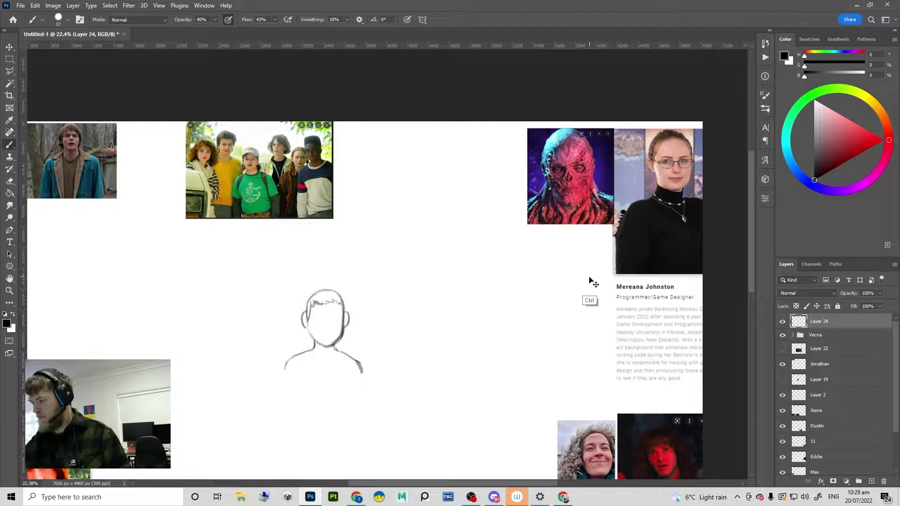
{"action": "scroll", "coordinate": [302, 346], "scroll_direction": "up", "scroll_amount": 2}
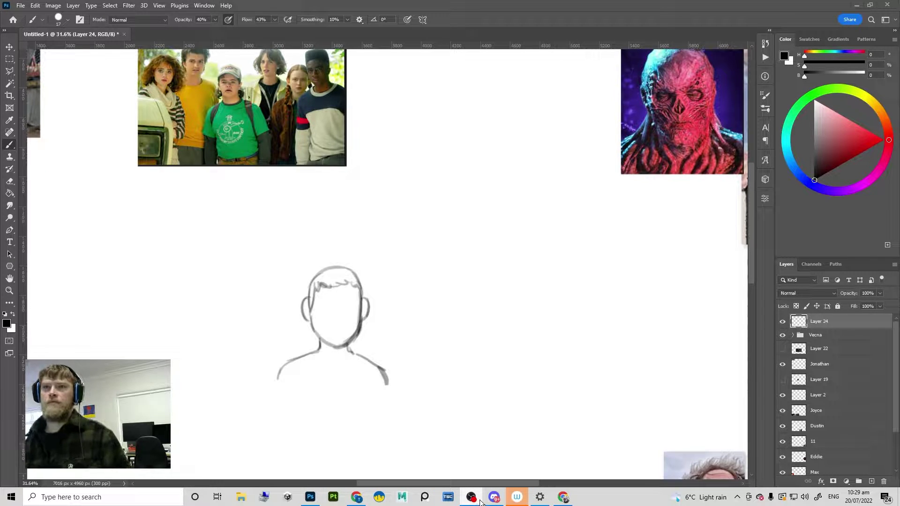
{"action": "mouse_move", "coordinate": [485, 503]}
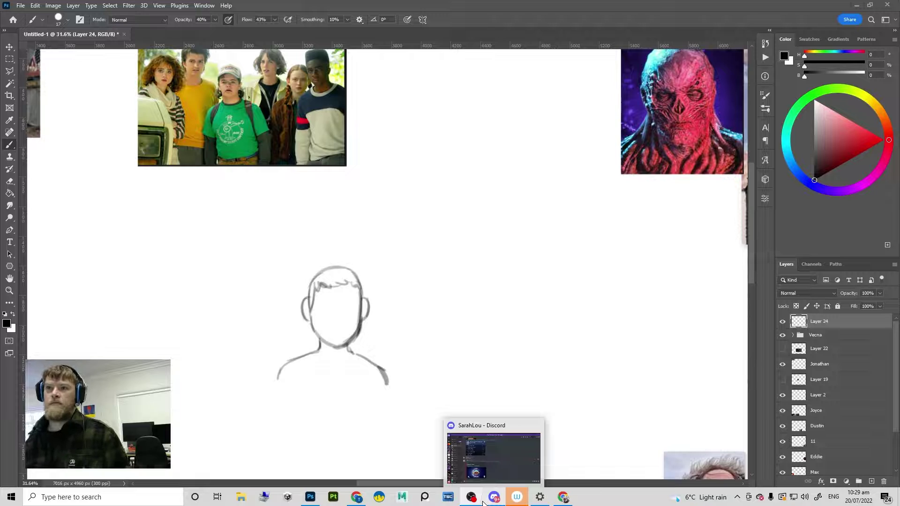
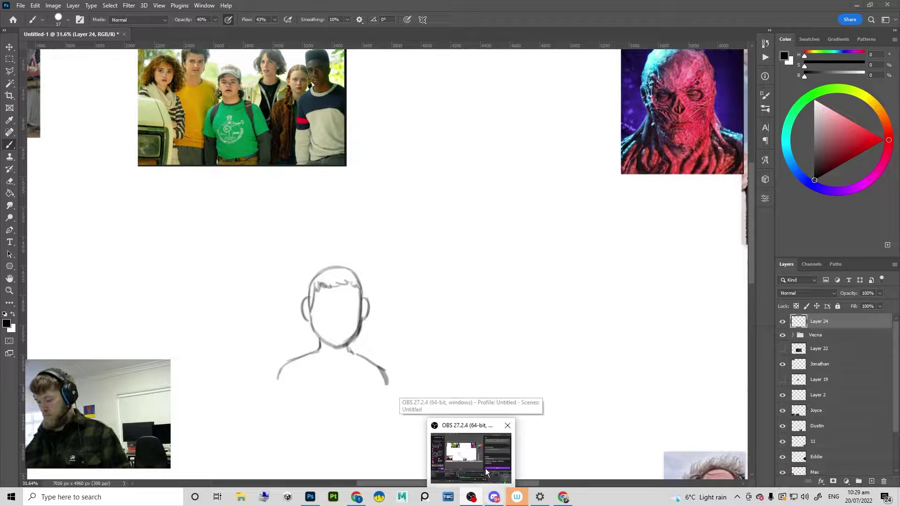
Step: Switch the eraser to a hard round tip, erase the heavy lower-right jawline and redraw it thinner
{"action": "key", "text": "e"}
{"action": "right_click", "coordinate": [356, 329]}
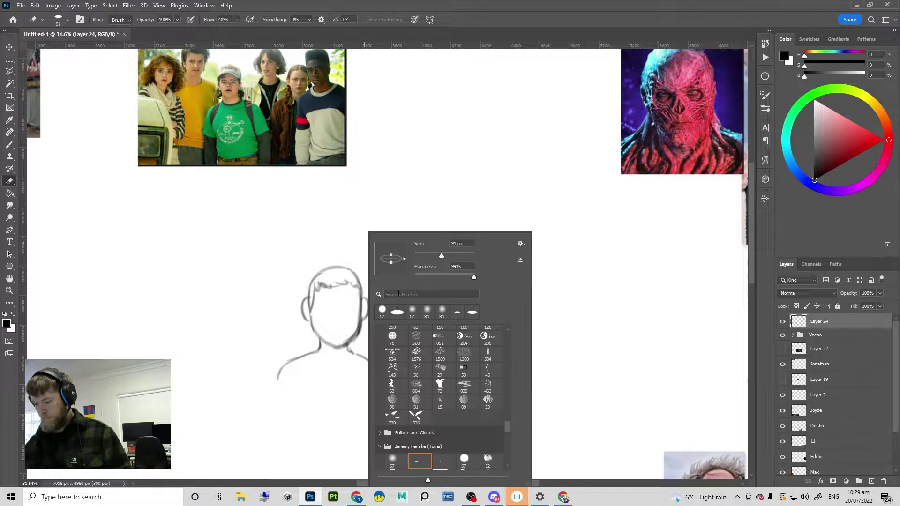
{"action": "key", "text": "Escape"}
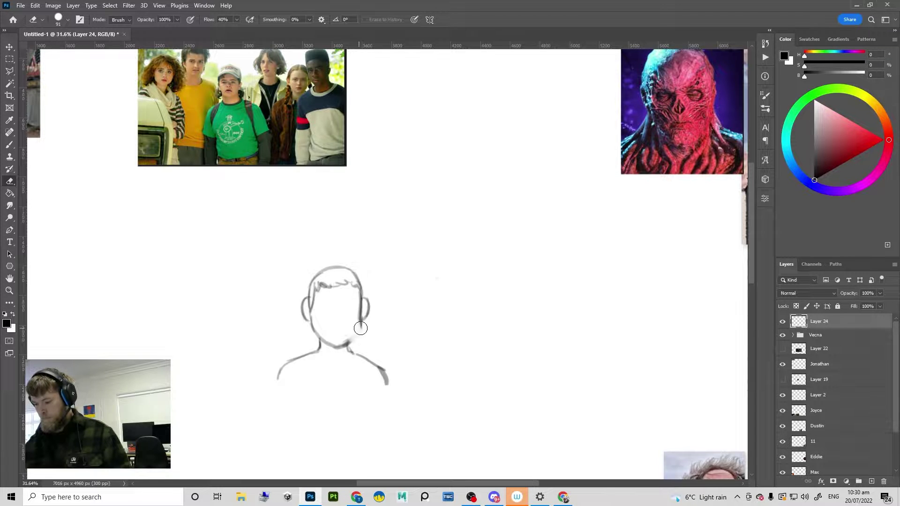
{"action": "key", "text": "b"}
{"action": "left_click_drag", "start_coordinate": [357, 331], "coordinate": [360, 316]}
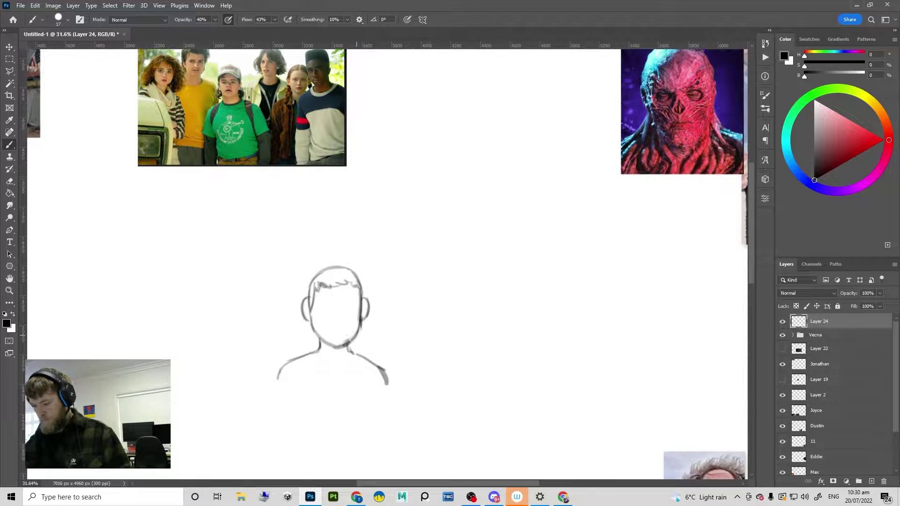
Step: Sketch a curved neckline at the base of the neck and a small mouth on the face
{"action": "left_click_drag", "start_coordinate": [318, 351], "coordinate": [339, 358]}
{"action": "mouse_move", "coordinate": [353, 351]}
{"action": "left_mouse_down"}
{"action": "mouse_move", "coordinate": [317, 379]}
{"action": "mouse_move", "coordinate": [357, 349]}
{"action": "left_mouse_up"}
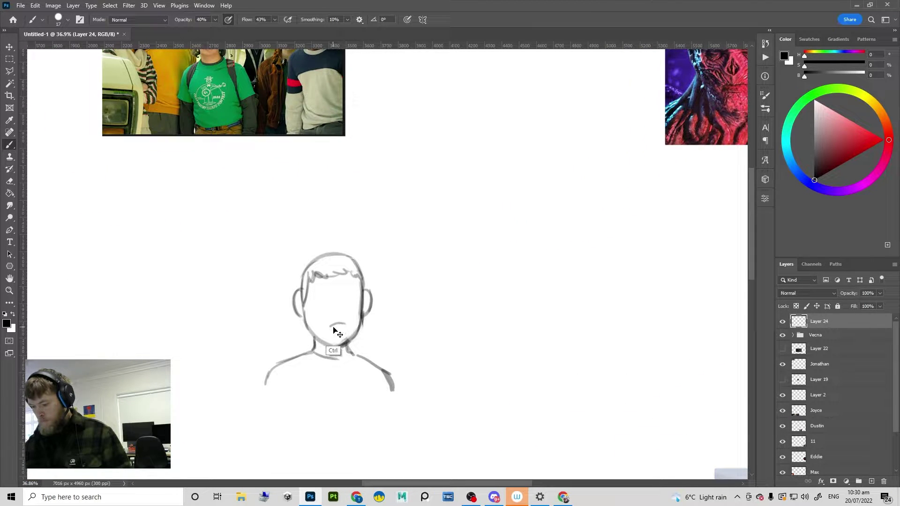
{"action": "left_click_drag", "start_coordinate": [330, 328], "coordinate": [343, 326]}
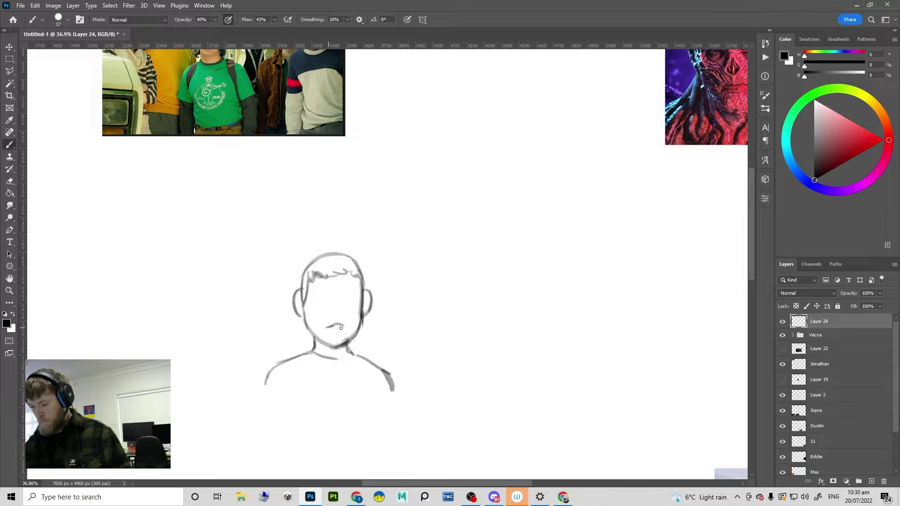
{"action": "key", "text": "ctrl+z"}
{"action": "left_click_drag", "start_coordinate": [336, 329], "coordinate": [346, 327]}
Step: Scale up the head and shoulders sketch slightly and shift it a little up and to the right
{"action": "scroll", "coordinate": [339, 331], "scroll_direction": "down", "scroll_amount": 4}
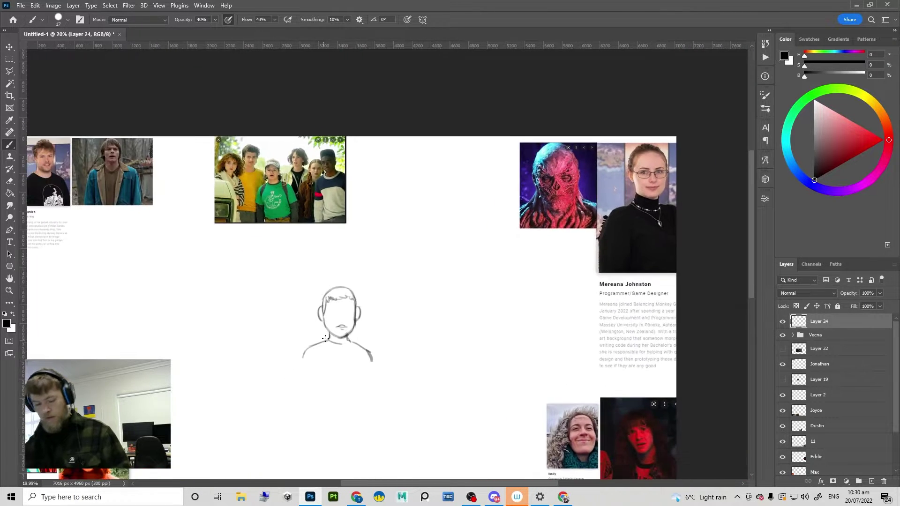
{"action": "key", "text": "ctrl+t"}
{"action": "left_click_drag", "start_coordinate": [404, 286], "coordinate": [419, 270]}
{"action": "key", "text": "Return"}
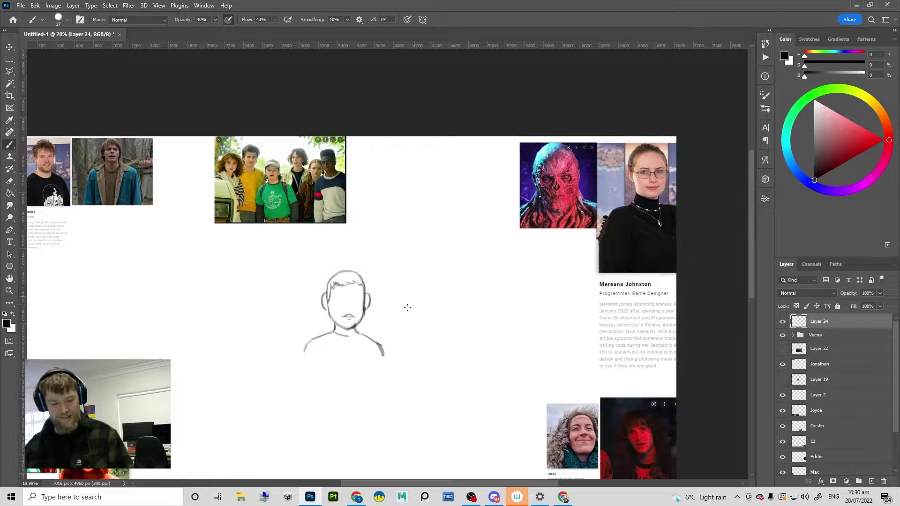
{"action": "key", "text": "v"}
{"action": "mouse_move", "coordinate": [380, 352]}
{"action": "left_mouse_down"}
{"action": "mouse_move", "coordinate": [440, 334]}
{"action": "mouse_move", "coordinate": [391, 345]}
{"action": "left_mouse_up"}
{"action": "mouse_move", "coordinate": [367, 317]}
{"action": "left_mouse_down"}
{"action": "mouse_move", "coordinate": [407, 305]}
{"action": "mouse_move", "coordinate": [368, 311]}
{"action": "mouse_move", "coordinate": [396, 284]}
{"action": "left_mouse_up"}
Step: Trim the outer edges of both ears and redraw them closer to the head
{"action": "key", "text": "b"}
{"action": "key", "text": "s"}
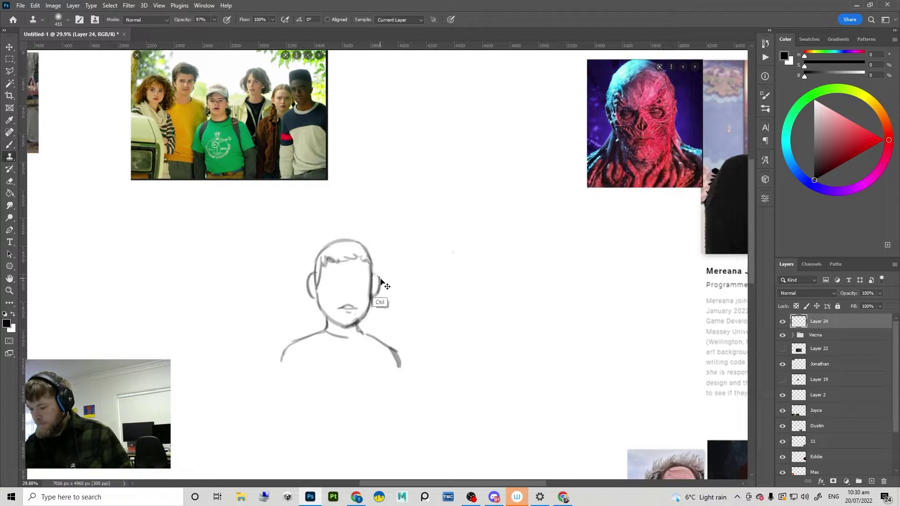
{"action": "key", "text": "b"}
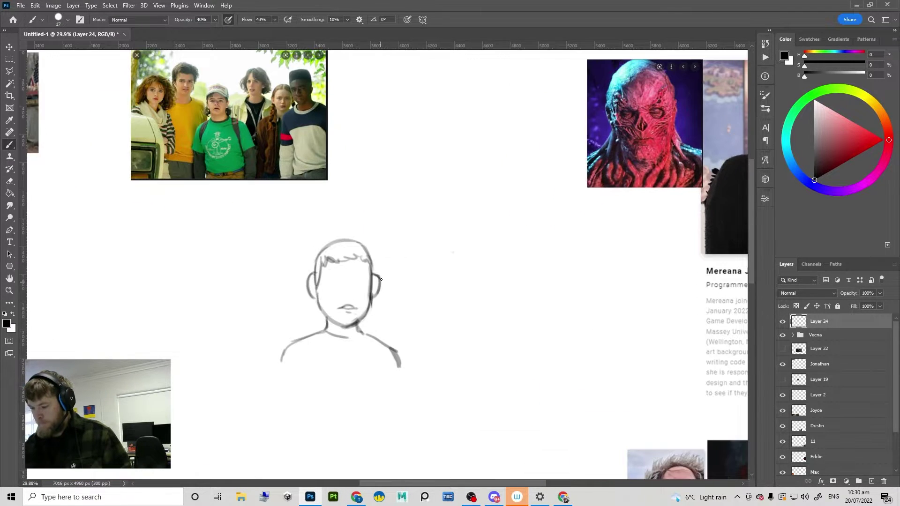
{"action": "key", "text": "e"}
{"action": "key", "text": "b"}
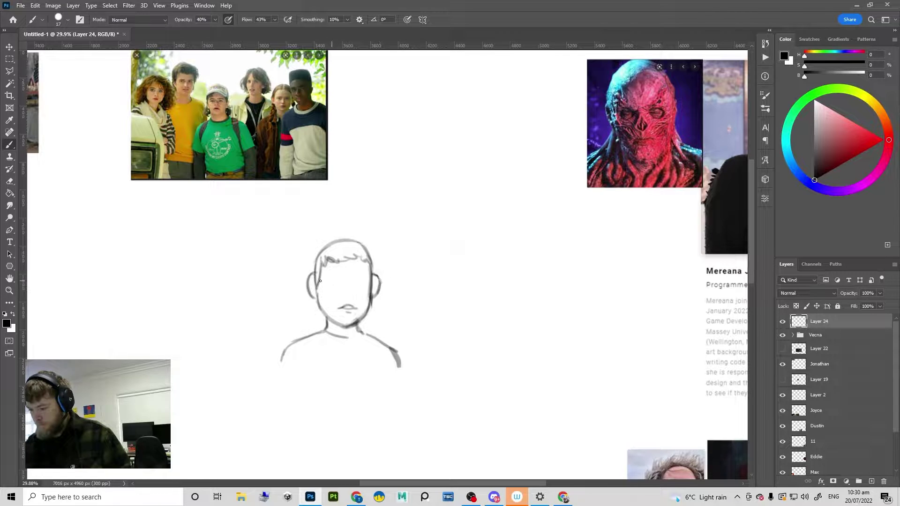
{"action": "key", "text": "e"}
{"action": "mouse_move", "coordinate": [313, 271]}
{"action": "left_mouse_down"}
{"action": "mouse_move", "coordinate": [303, 283]}
{"action": "mouse_move", "coordinate": [315, 301]}
{"action": "mouse_move", "coordinate": [316, 274]}
{"action": "mouse_move", "coordinate": [312, 297]}
{"action": "left_mouse_up"}
{"action": "key", "text": "b"}
{"action": "key", "text": "ctrl+z"}
{"action": "scroll", "coordinate": [379, 280], "scroll_direction": "down", "scroll_amount": 3}
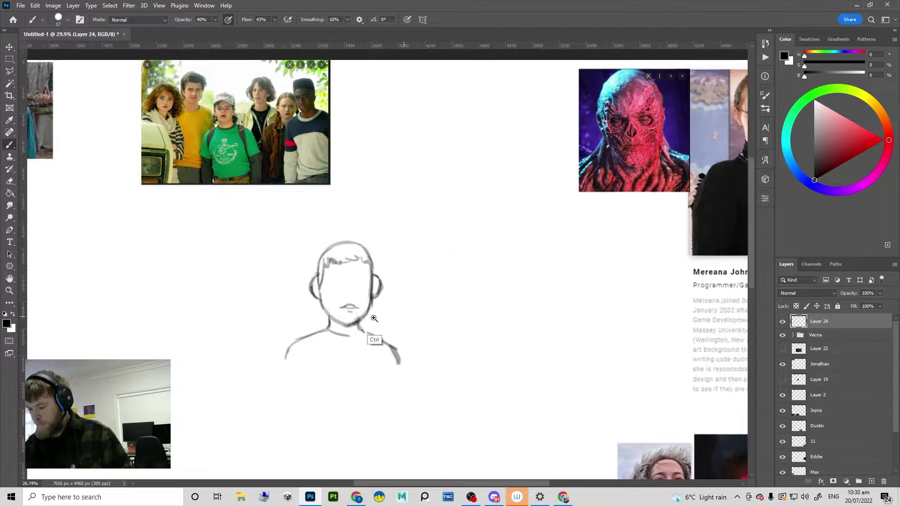
Step: Complete the curved neckline across the base of the neck and touch up the right-hand shoulder line
{"action": "key", "text": "e"}
{"action": "key", "text": "b"}
{"action": "left_click_drag", "start_coordinate": [390, 336], "coordinate": [397, 346]}
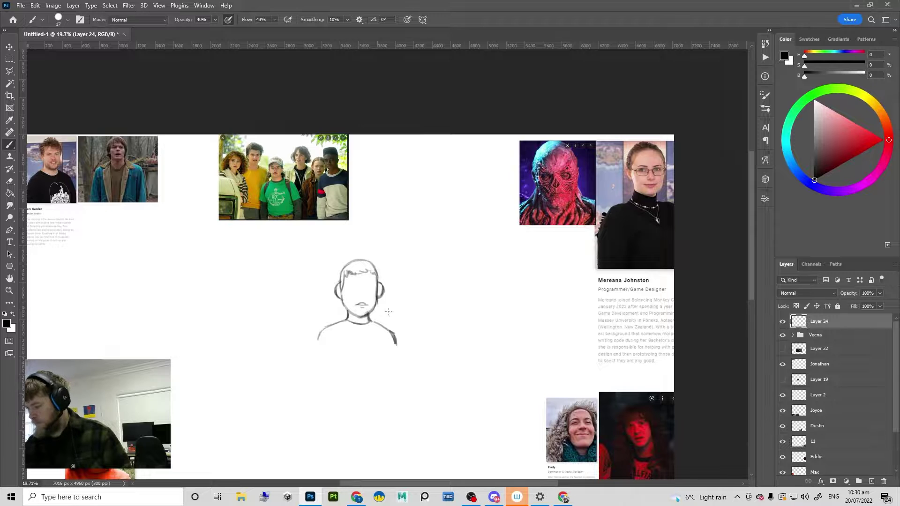
{"action": "scroll", "coordinate": [388, 311], "scroll_direction": "down", "scroll_amount": 1}
Step: Draw a short line beneath the lower lip and a small pointed nose above the mouth
{"action": "scroll", "coordinate": [370, 311], "scroll_direction": "up", "scroll_amount": 3}
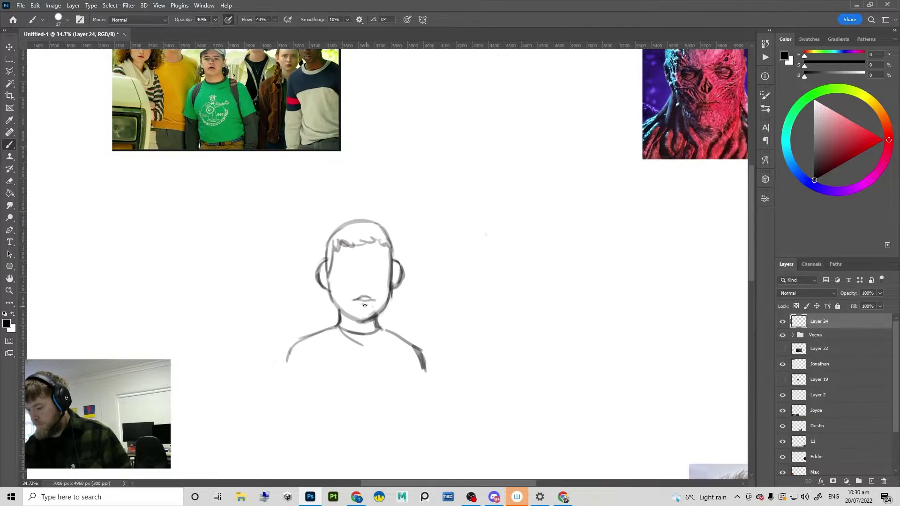
{"action": "left_click_drag", "start_coordinate": [359, 306], "coordinate": [370, 307]}
{"action": "mouse_move", "coordinate": [373, 298]}
{"action": "left_mouse_down"}
{"action": "mouse_move", "coordinate": [329, 338]}
{"action": "mouse_move", "coordinate": [385, 282]}
{"action": "mouse_move", "coordinate": [336, 319]}
{"action": "mouse_move", "coordinate": [375, 301]}
{"action": "mouse_move", "coordinate": [363, 280]}
{"action": "left_mouse_up"}
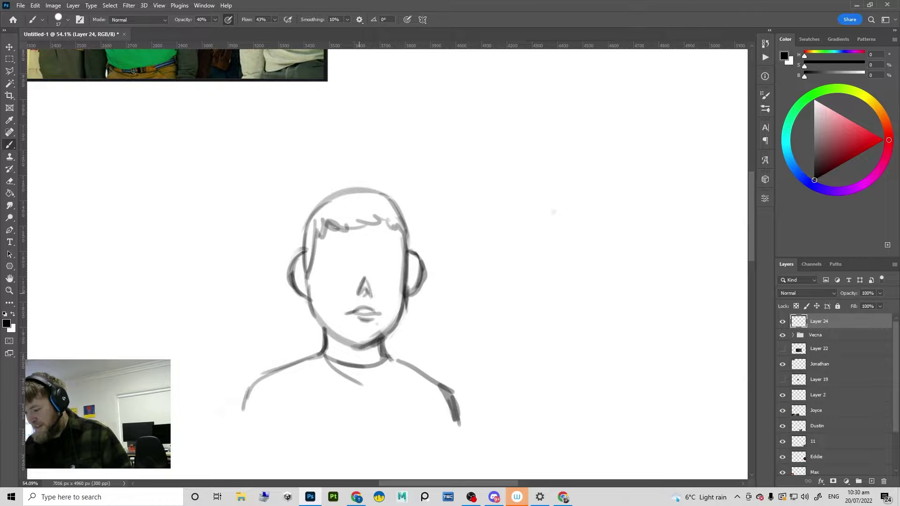
Step: Sketch several short crease lines running inward from the face edge across both cheeks
{"action": "mouse_move", "coordinate": [310, 274]}
{"action": "left_mouse_down"}
{"action": "mouse_move", "coordinate": [329, 291]}
{"action": "mouse_move", "coordinate": [327, 306]}
{"action": "left_mouse_up"}
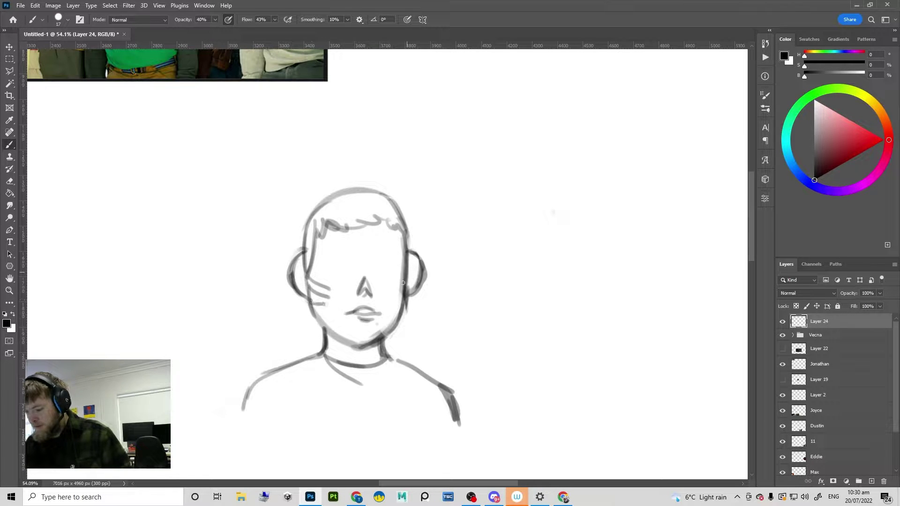
{"action": "left_click_drag", "start_coordinate": [398, 292], "coordinate": [389, 296]}
{"action": "left_click_drag", "start_coordinate": [404, 298], "coordinate": [389, 304]}
{"action": "scroll", "coordinate": [317, 312], "scroll_direction": "down", "scroll_amount": 5}
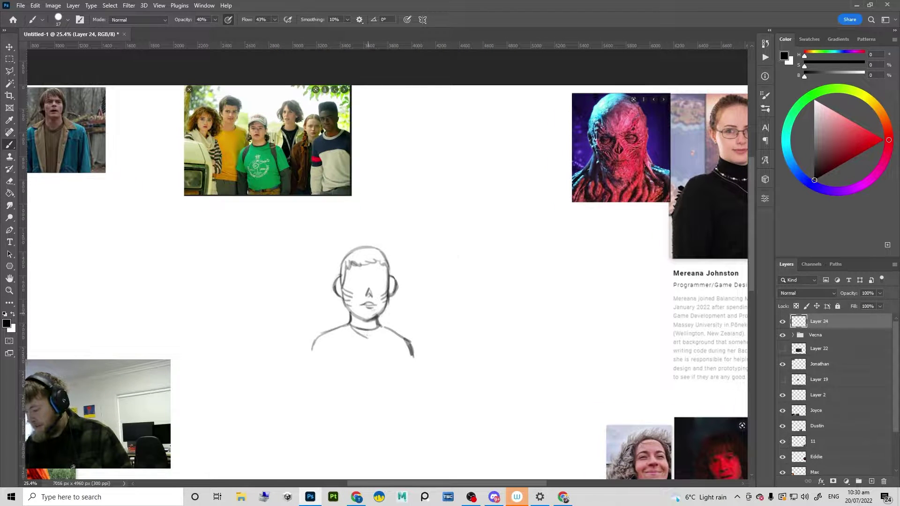
Step: Undo the first lens attempt and draw rounded rectangular glasses joined across the top of the nose
{"action": "scroll", "coordinate": [377, 309], "scroll_direction": "up", "scroll_amount": 3}
{"action": "scroll", "coordinate": [389, 277], "scroll_direction": "up", "scroll_amount": 2}
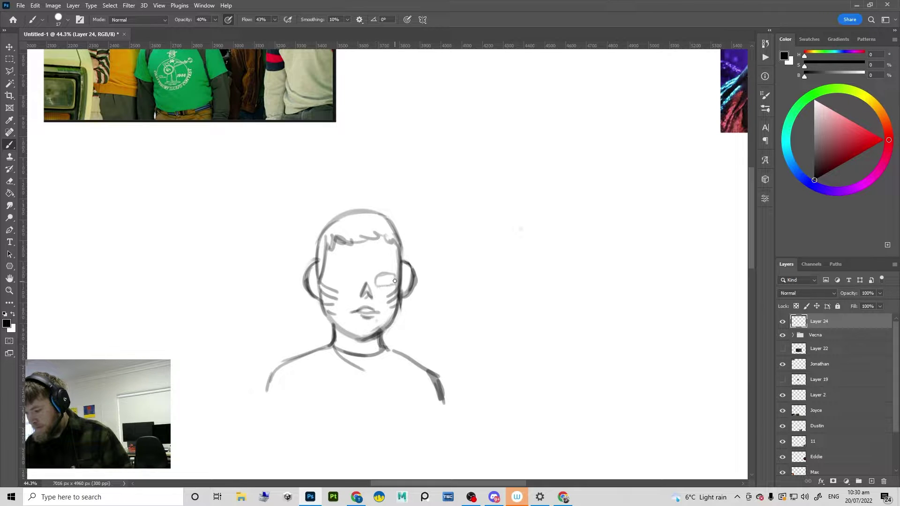
{"action": "key", "text": "ctrl+z"}
{"action": "key", "text": "ctrl+z"}
{"action": "mouse_move", "coordinate": [375, 276]}
{"action": "left_mouse_down"}
{"action": "mouse_move", "coordinate": [395, 275]}
{"action": "mouse_move", "coordinate": [373, 286]}
{"action": "left_mouse_up"}
{"action": "left_click_drag", "start_coordinate": [357, 279], "coordinate": [337, 275]}
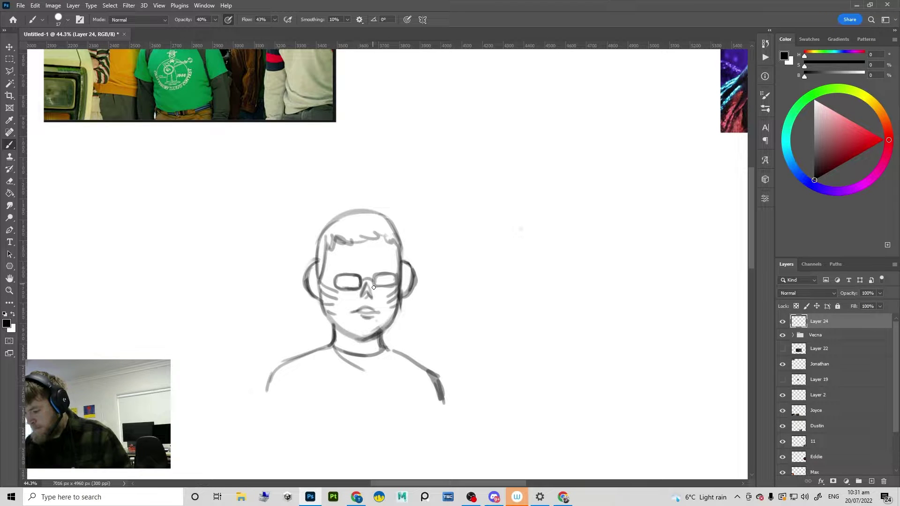
Step: Draw both eyes with dark upper lids and raised pupils over the top edges of the glasses
{"action": "mouse_move", "coordinate": [373, 288]}
{"action": "left_mouse_down"}
{"action": "mouse_move", "coordinate": [393, 275]}
{"action": "mouse_move", "coordinate": [350, 301]}
{"action": "mouse_move", "coordinate": [394, 275]}
{"action": "left_mouse_up"}
{"action": "left_click_drag", "start_coordinate": [373, 272], "coordinate": [395, 271]}
{"action": "key", "text": "ctrl+z"}
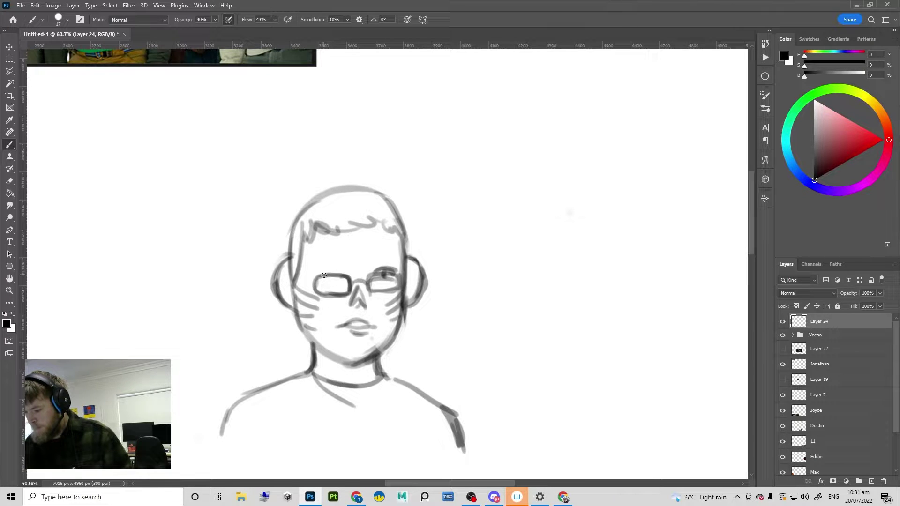
{"action": "left_click_drag", "start_coordinate": [323, 275], "coordinate": [394, 273]}
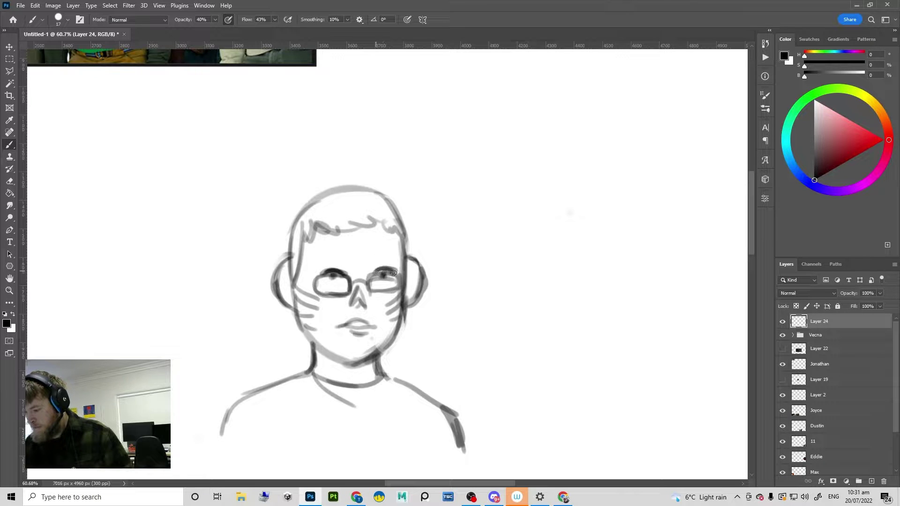
{"action": "scroll", "coordinate": [377, 280], "scroll_direction": "down", "scroll_amount": 3}
{"action": "scroll", "coordinate": [381, 281], "scroll_direction": "up", "scroll_amount": 2}
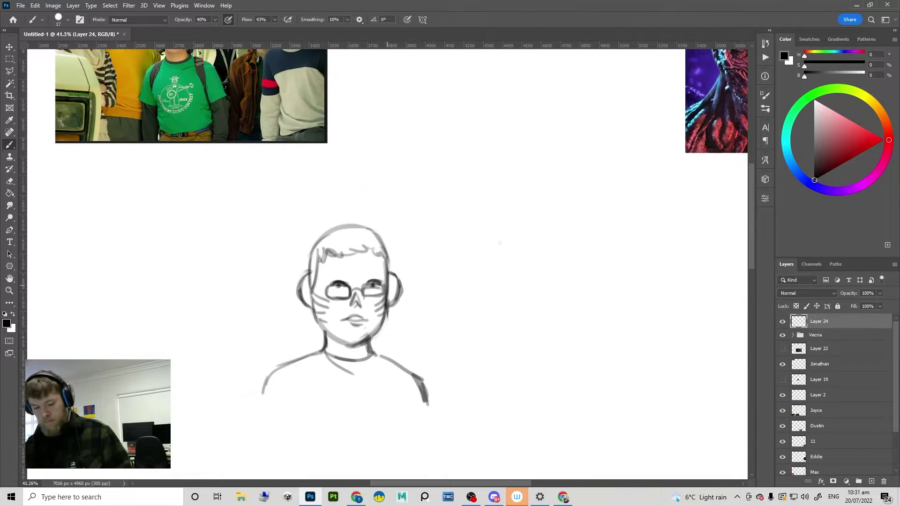
Step: Lasso the right-hand eye with its lens and shift it slightly toward the nose
{"action": "key", "text": "l"}
{"action": "scroll", "coordinate": [384, 283], "scroll_direction": "up", "scroll_amount": 2}
{"action": "key", "text": "shift+l"}
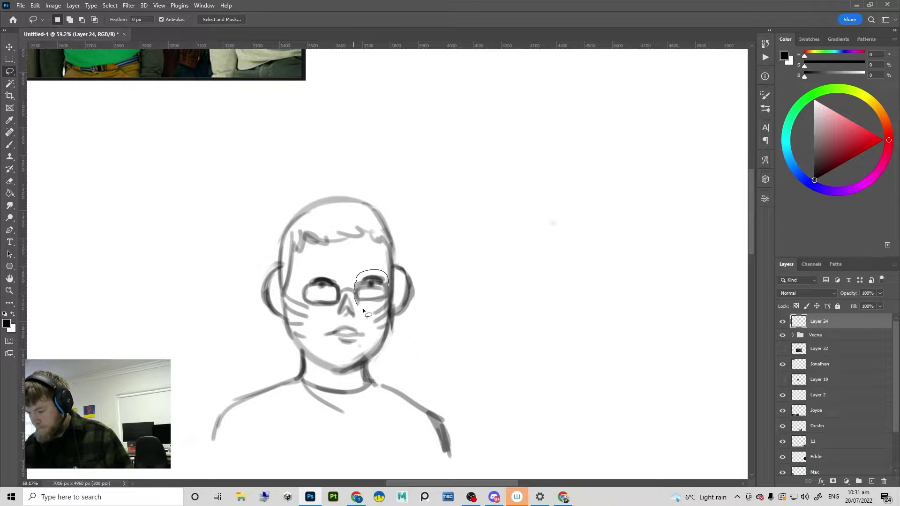
{"action": "scroll", "coordinate": [391, 295], "scroll_direction": "down", "scroll_amount": 4}
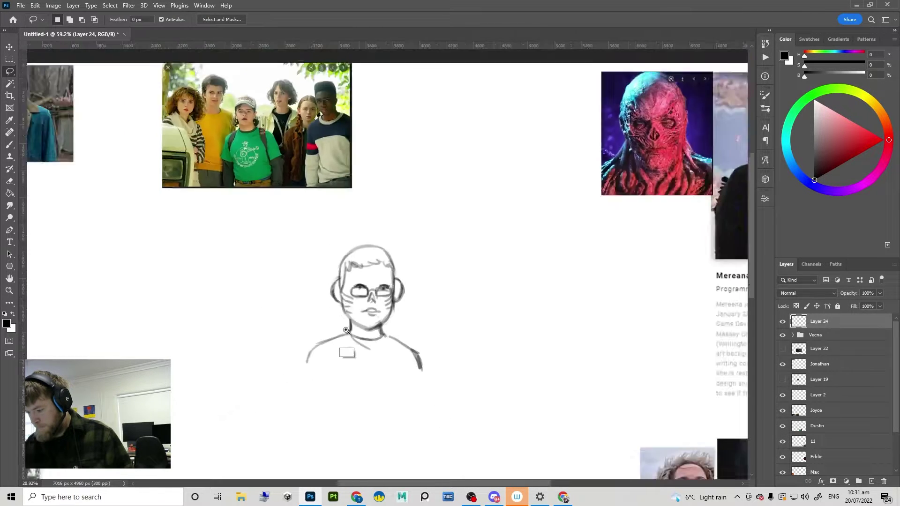
{"action": "scroll", "coordinate": [350, 329], "scroll_direction": "up", "scroll_amount": 3}
Step: Add crease lines across the forehead and short vertical strokes around the mouth
{"action": "key", "text": "b"}
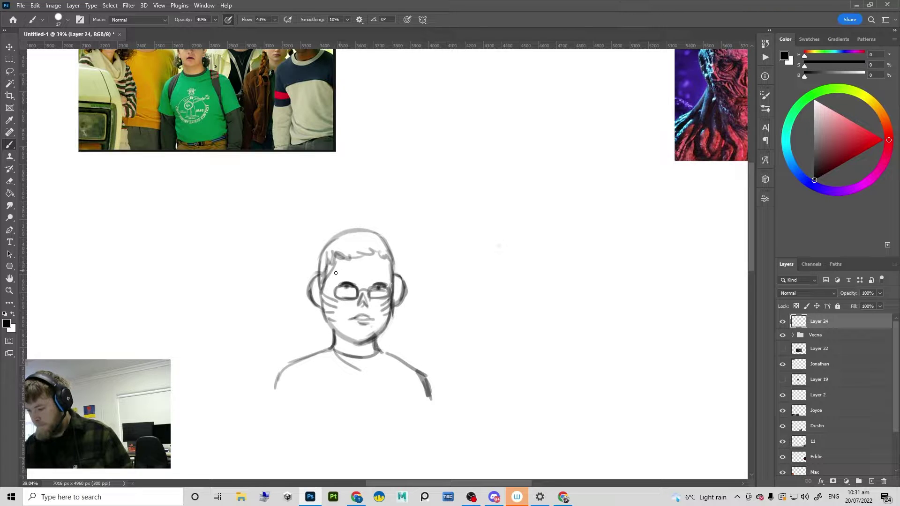
{"action": "scroll", "coordinate": [336, 272], "scroll_direction": "down", "scroll_amount": 1}
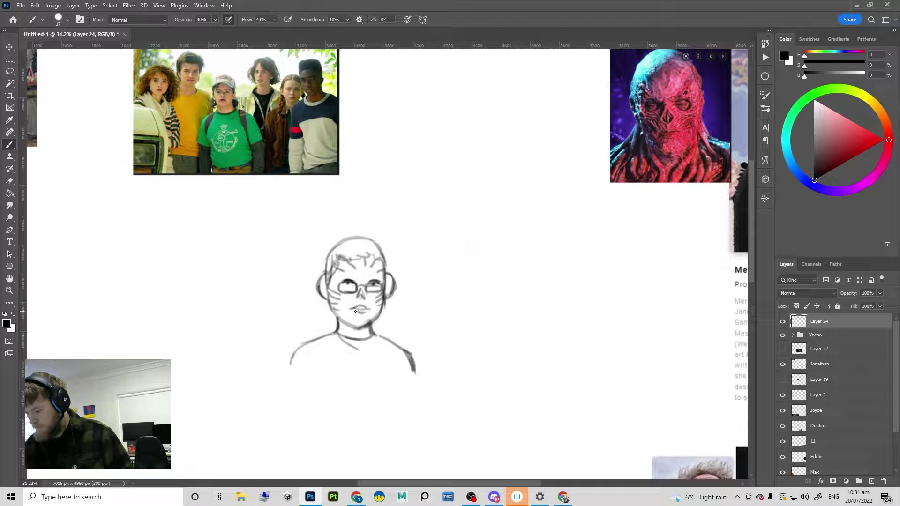
{"action": "scroll", "coordinate": [382, 328], "scroll_direction": "down", "scroll_amount": 1}
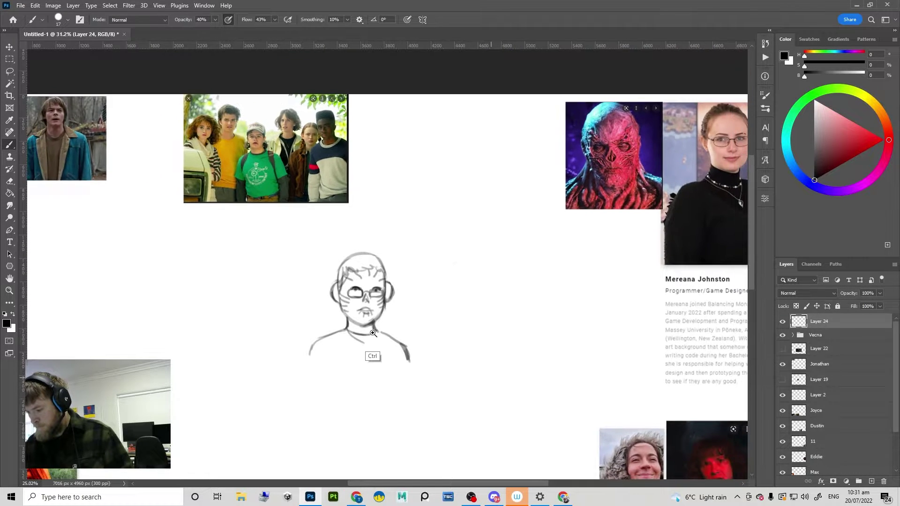
{"action": "scroll", "coordinate": [382, 323], "scroll_direction": "up", "scroll_amount": 1}
Step: Lasso each ear, nudge it in toward the head and deselect
{"action": "key", "text": "l"}
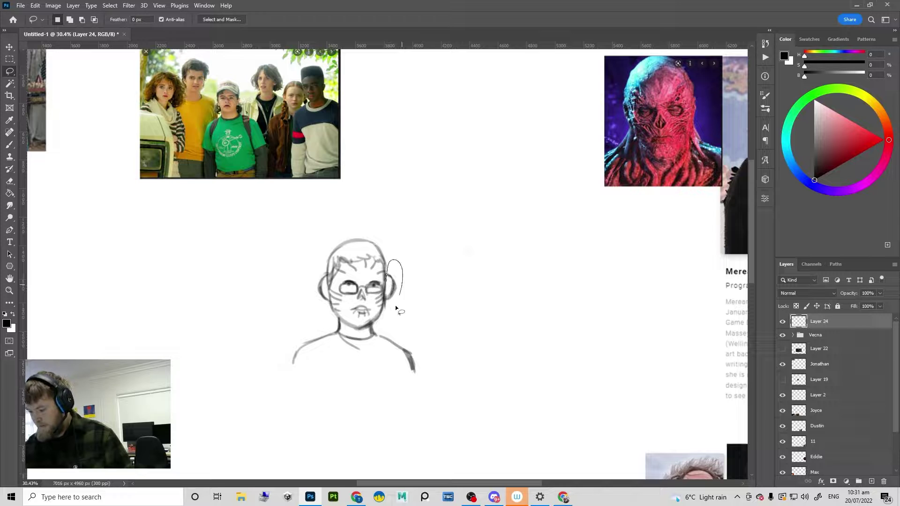
{"action": "left_click_drag", "start_coordinate": [396, 308], "coordinate": [386, 300]}
{"action": "mouse_move", "coordinate": [395, 287]}
{"action": "left_mouse_down"}
{"action": "mouse_move", "coordinate": [391, 297]}
{"action": "mouse_move", "coordinate": [392, 284]}
{"action": "left_mouse_up"}
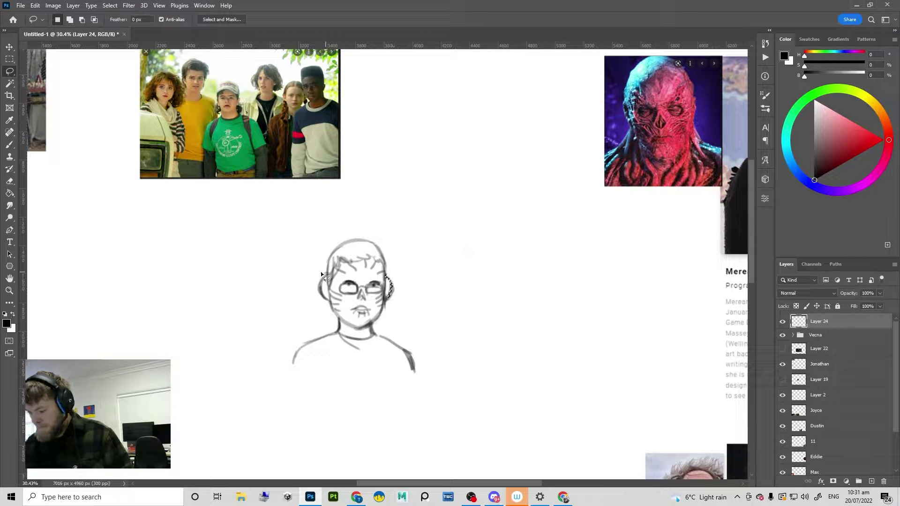
{"action": "left_click_drag", "start_coordinate": [325, 275], "coordinate": [325, 284]}
{"action": "key", "text": "ctrl+d"}
Step: Clean up and redraw both shoulders with smoother lines, and add diagonal collar lines running down from the neckline
{"action": "mouse_move", "coordinate": [404, 328]}
{"action": "left_mouse_down"}
{"action": "mouse_move", "coordinate": [383, 354]}
{"action": "mouse_move", "coordinate": [374, 343]}
{"action": "mouse_move", "coordinate": [378, 356]}
{"action": "mouse_move", "coordinate": [394, 337]}
{"action": "mouse_move", "coordinate": [409, 357]}
{"action": "left_mouse_up"}
{"action": "scroll", "coordinate": [383, 354], "scroll_direction": "up", "scroll_amount": 1}
{"action": "key", "text": "b"}
{"action": "scroll", "coordinate": [392, 344], "scroll_direction": "up", "scroll_amount": 1}
{"action": "key", "text": "ctrl+z"}
{"action": "key", "text": "e"}
{"action": "key", "text": "b"}
{"action": "key", "text": "ctrl+z"}
{"action": "key", "text": "ctrl+z"}
{"action": "key", "text": "e"}
{"action": "mouse_move", "coordinate": [341, 334]}
{"action": "left_mouse_down"}
{"action": "mouse_move", "coordinate": [309, 365]}
{"action": "mouse_move", "coordinate": [349, 330]}
{"action": "mouse_move", "coordinate": [323, 351]}
{"action": "left_mouse_up"}
{"action": "key", "text": "b"}
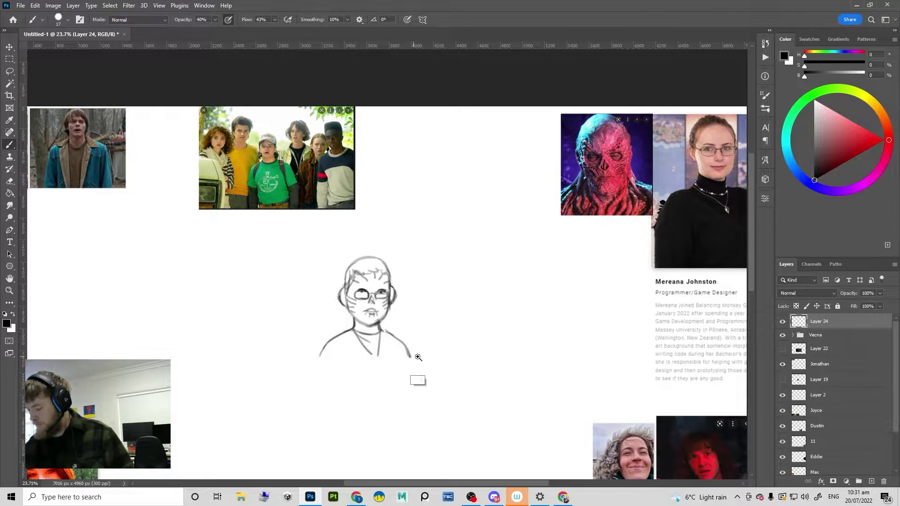
Step: Erase the rounded outer contours of both ears and redraw them with smaller, notched outlines
{"action": "scroll", "coordinate": [413, 373], "scroll_direction": "down", "scroll_amount": 2}
{"action": "key", "text": "e"}
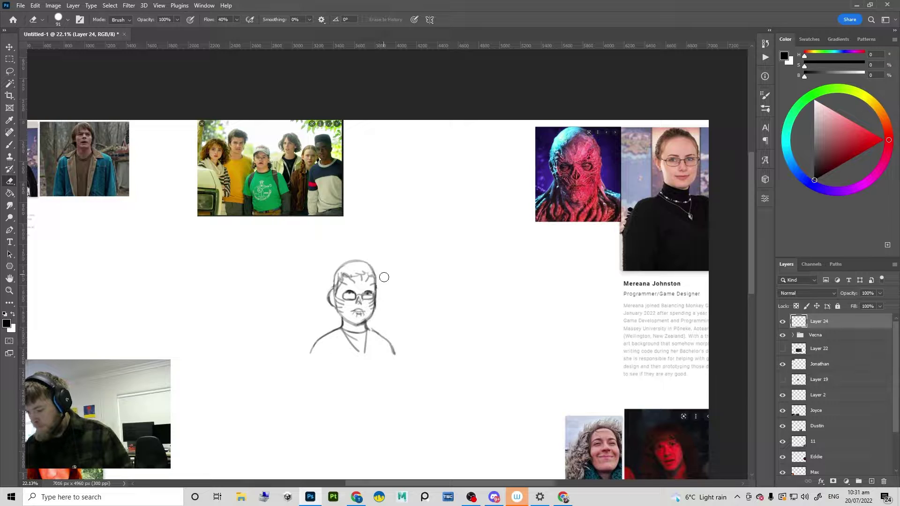
{"action": "key", "text": "b"}
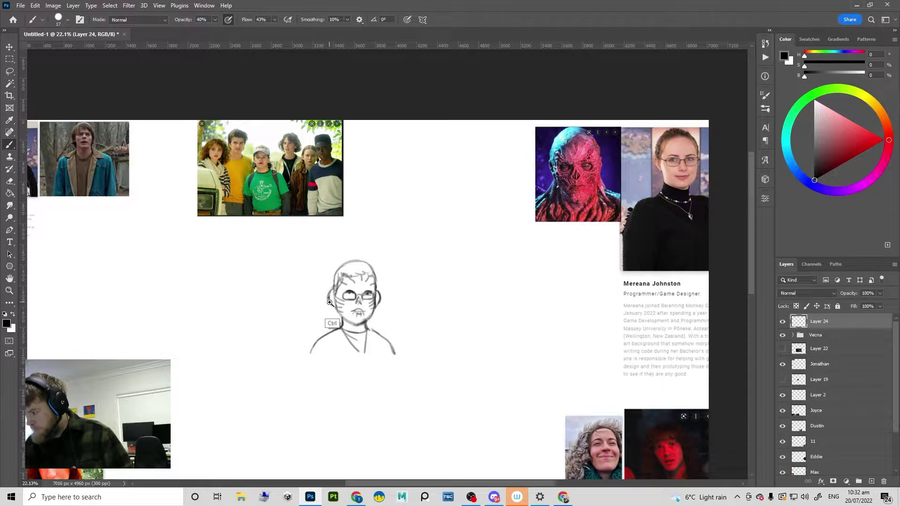
{"action": "scroll", "coordinate": [328, 303], "scroll_direction": "up", "scroll_amount": 3}
{"action": "key", "text": "e"}
{"action": "key", "text": "b"}
{"action": "left_click_drag", "start_coordinate": [332, 277], "coordinate": [333, 301]}
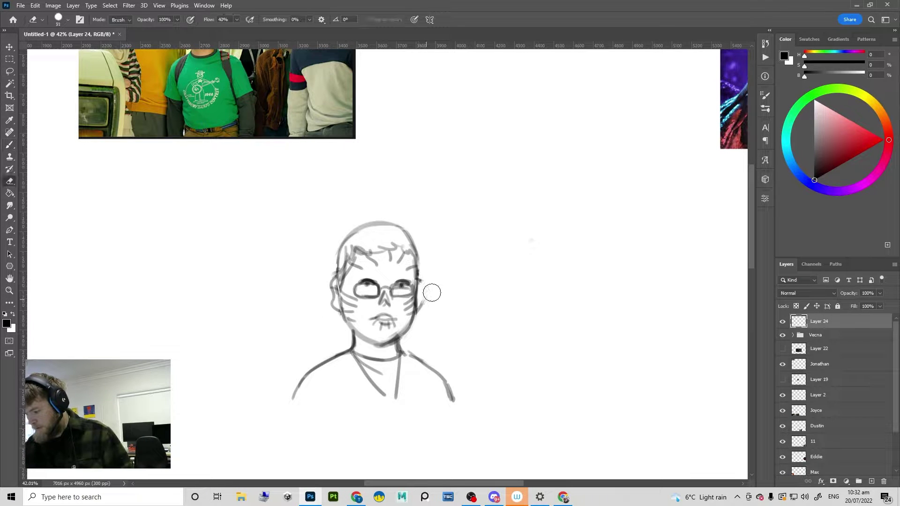
{"action": "mouse_move", "coordinate": [426, 304]}
{"action": "left_mouse_down"}
{"action": "mouse_move", "coordinate": [406, 334]}
{"action": "mouse_move", "coordinate": [424, 304]}
{"action": "left_mouse_up"}
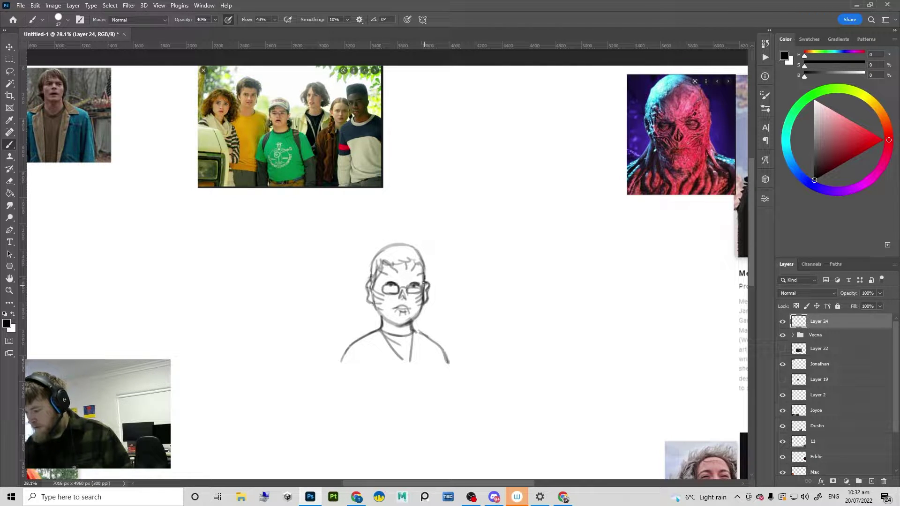
Step: Add more branching crease lines at the temples and around the eyes
{"action": "scroll", "coordinate": [423, 282], "scroll_direction": "down", "scroll_amount": 1}
{"action": "scroll", "coordinate": [428, 270], "scroll_direction": "up", "scroll_amount": 2}
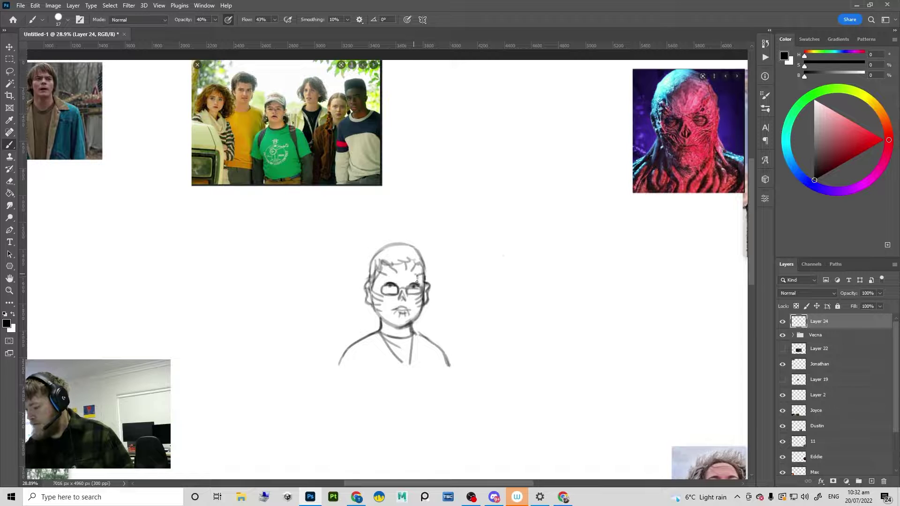
{"action": "scroll", "coordinate": [421, 293], "scroll_direction": "down", "scroll_amount": 1}
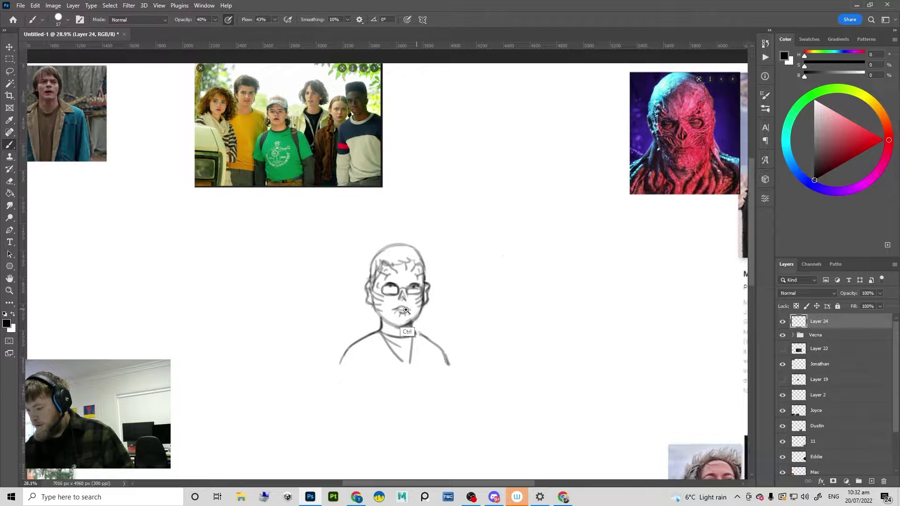
{"action": "scroll", "coordinate": [420, 294], "scroll_direction": "up", "scroll_amount": 2}
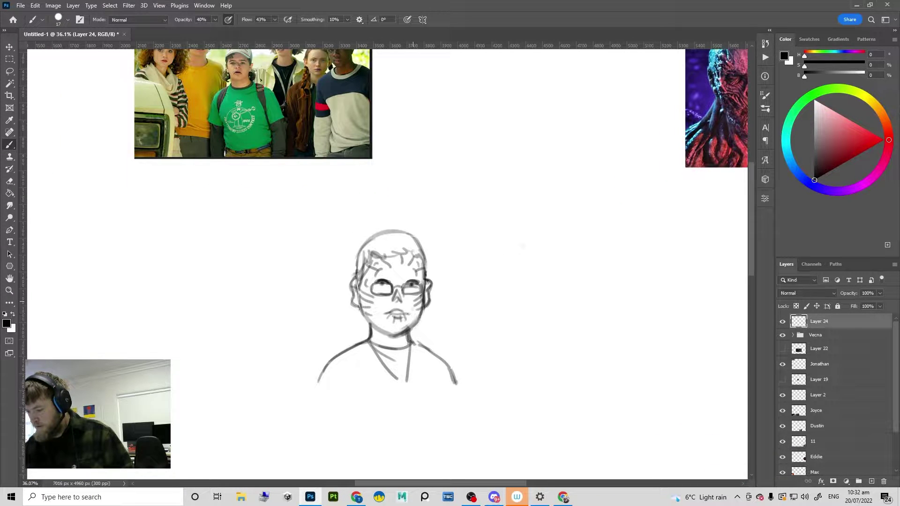
{"action": "scroll", "coordinate": [436, 343], "scroll_direction": "down", "scroll_amount": 4}
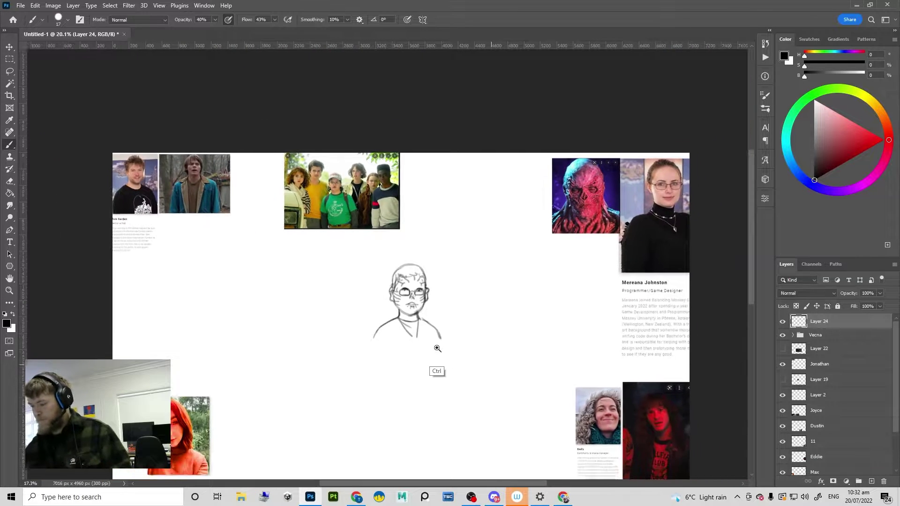
Step: Sketch the outer and inner lines of the right-hand arm hanging down from the shoulder, undoing the weaker strokes
{"action": "scroll", "coordinate": [437, 343], "scroll_direction": "up", "scroll_amount": 1}
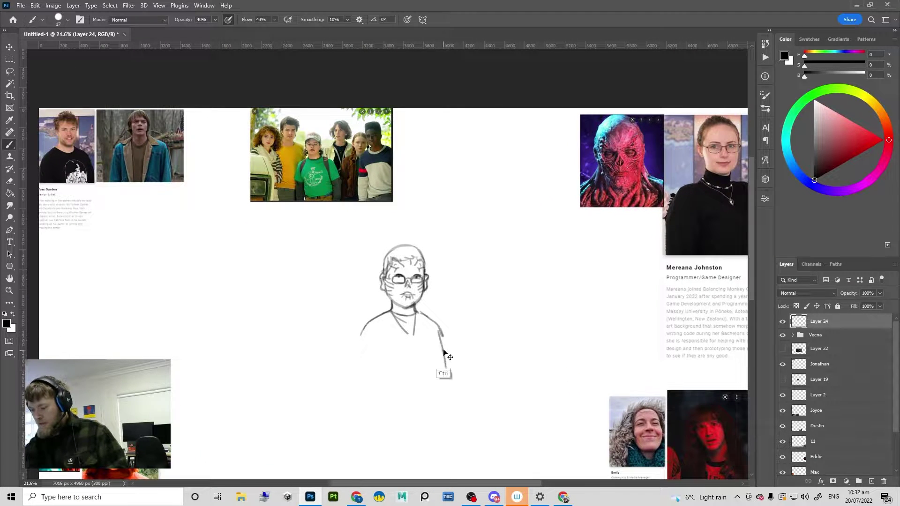
{"action": "key", "text": "ctrl+z"}
{"action": "left_click_drag", "start_coordinate": [437, 326], "coordinate": [447, 403]}
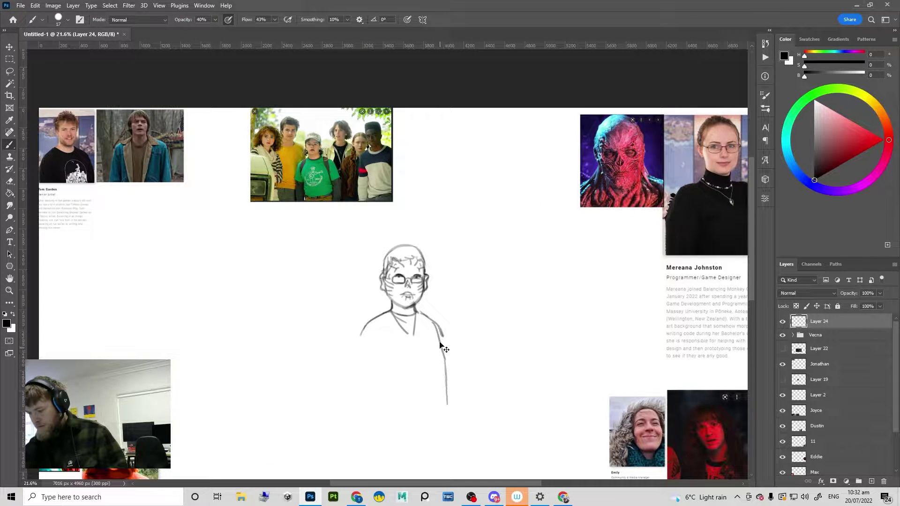
{"action": "key", "text": "ctrl+z"}
{"action": "left_click_drag", "start_coordinate": [438, 326], "coordinate": [447, 402]}
{"action": "left_click_drag", "start_coordinate": [437, 328], "coordinate": [435, 351]}
{"action": "scroll", "coordinate": [435, 351], "scroll_direction": "down", "scroll_amount": 1}
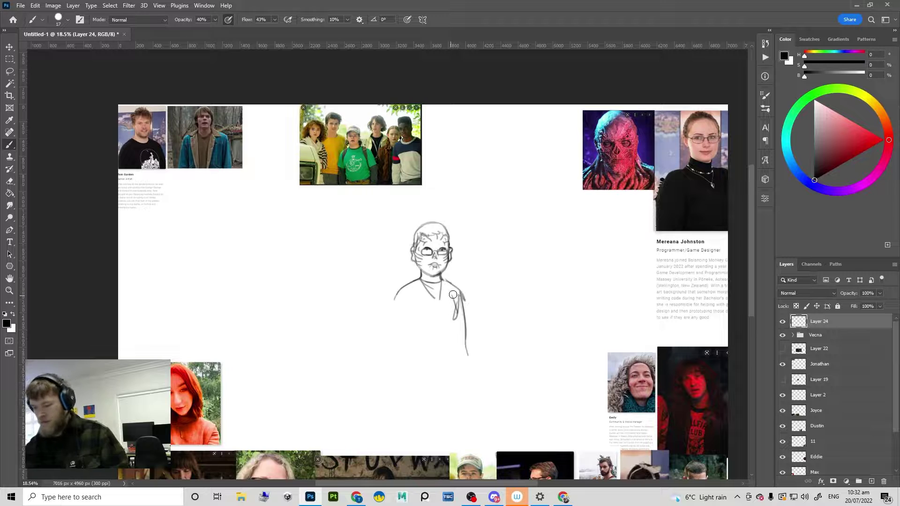
Step: Erase most of the arm and wide shoulder lines, and redraw the neck and shoulders narrower
{"action": "key", "text": "e"}
{"action": "left_click_drag", "start_coordinate": [459, 299], "coordinate": [467, 300]}
{"action": "mouse_move", "coordinate": [460, 309]}
{"action": "left_mouse_down"}
{"action": "mouse_move", "coordinate": [460, 321]}
{"action": "mouse_move", "coordinate": [404, 297]}
{"action": "mouse_move", "coordinate": [409, 285]}
{"action": "mouse_move", "coordinate": [459, 290]}
{"action": "left_mouse_up"}
{"action": "key", "text": "b"}
{"action": "key", "text": "ctrl+z"}
{"action": "mouse_move", "coordinate": [451, 286]}
{"action": "left_mouse_down"}
{"action": "mouse_move", "coordinate": [436, 287]}
{"action": "mouse_move", "coordinate": [448, 277]}
{"action": "left_mouse_up"}
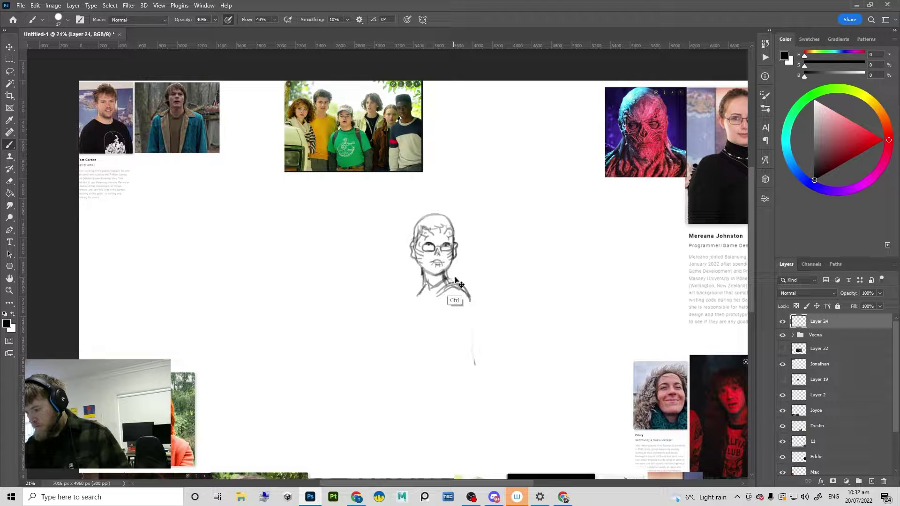
Step: Lasso the neck base and right-hand shoulder lines and transform them to sit closer to the neck
{"action": "key", "text": "l"}
{"action": "mouse_move", "coordinate": [441, 274]}
{"action": "left_mouse_down"}
{"action": "mouse_move", "coordinate": [415, 268]}
{"action": "mouse_move", "coordinate": [485, 275]}
{"action": "left_mouse_up"}
{"action": "key", "text": "ctrl+t"}
{"action": "mouse_move", "coordinate": [487, 320]}
{"action": "left_mouse_down"}
{"action": "mouse_move", "coordinate": [458, 291]}
{"action": "mouse_move", "coordinate": [470, 291]}
{"action": "left_mouse_up"}
{"action": "key", "text": "Return"}
Step: Try to move the selected shoulder lines with the Move tool
{"action": "left_click", "coordinate": [464, 290], "text": "ctrl"}
{"action": "left_click", "coordinate": [466, 289]}
{"action": "left_click", "coordinate": [445, 187]}
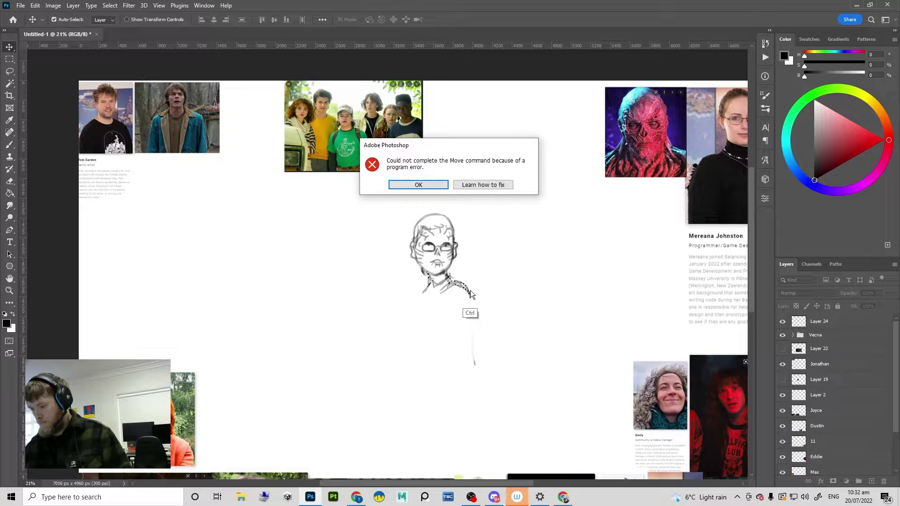
Step: Dismiss the Move error, retry moving the selected shoulder lines, and clear the selection
{"action": "left_click", "coordinate": [431, 188]}
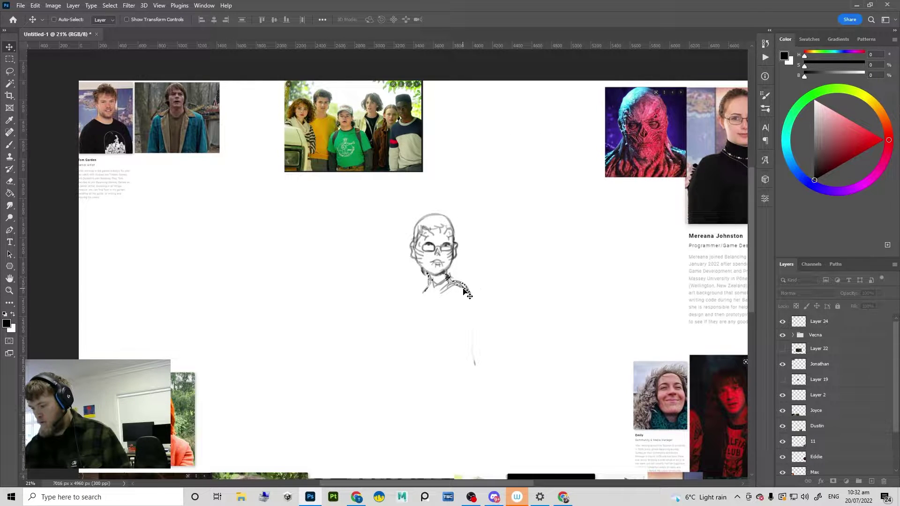
{"action": "left_click", "coordinate": [464, 289]}
{"action": "left_click", "coordinate": [444, 186]}
{"action": "key", "text": "ctrl+d"}
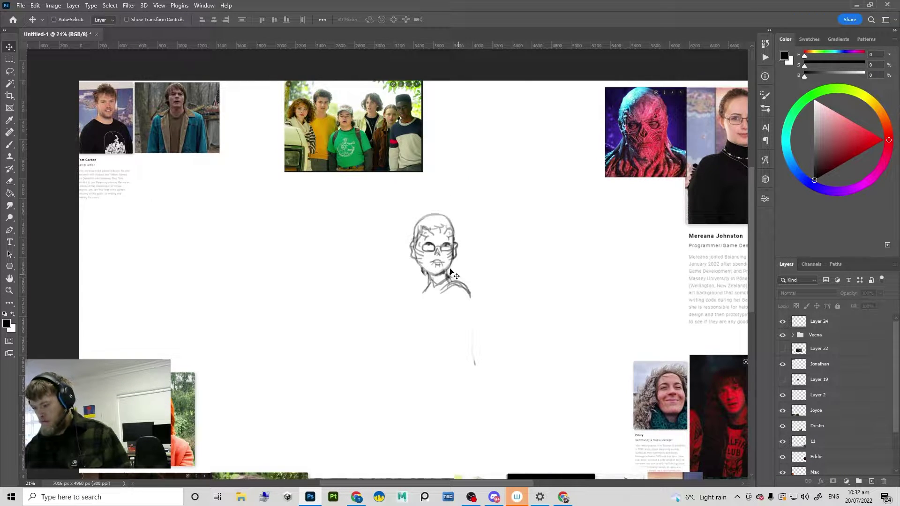
Step: Lasso the neck base and both shoulders, activate Layer 24, and shift the selected lines under the head
{"action": "key", "text": "l"}
{"action": "mouse_move", "coordinate": [447, 272]}
{"action": "left_mouse_down"}
{"action": "mouse_move", "coordinate": [409, 290]}
{"action": "mouse_move", "coordinate": [486, 281]}
{"action": "left_mouse_up"}
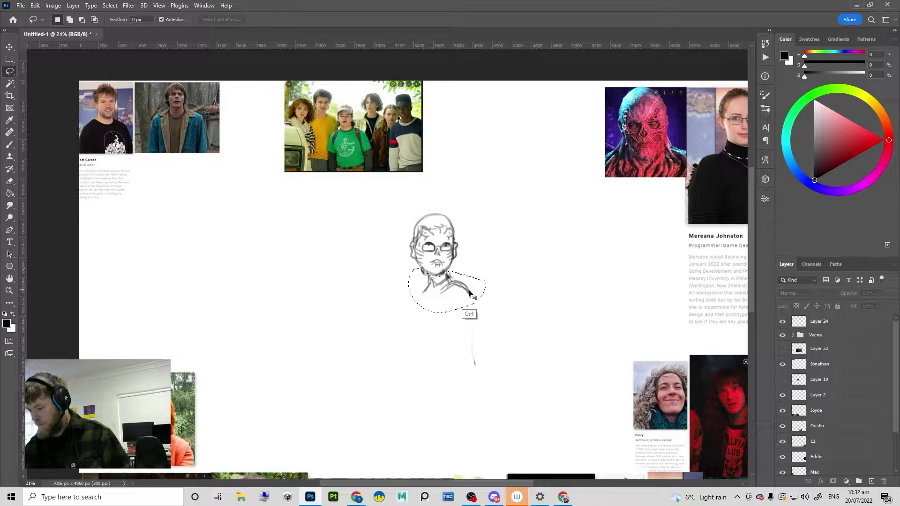
{"action": "left_click", "coordinate": [459, 307], "text": "ctrl"}
{"action": "left_click", "coordinate": [444, 186]}
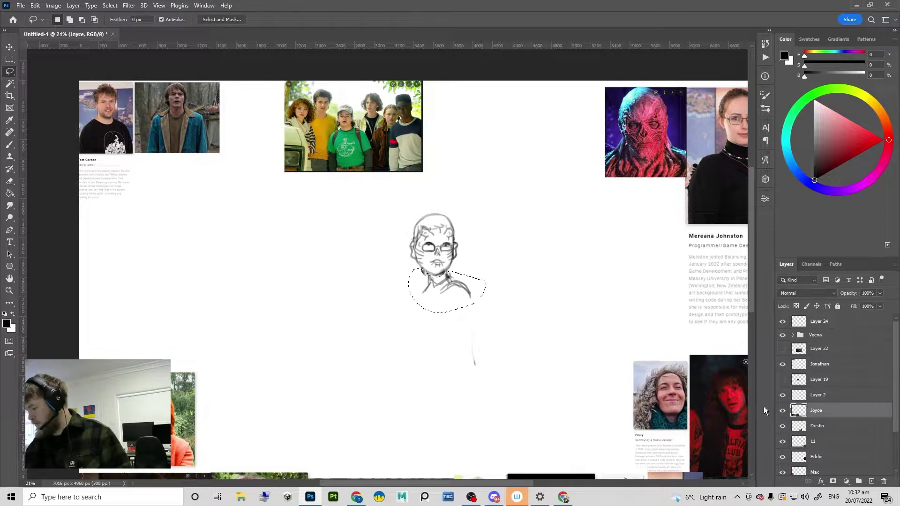
{"action": "key", "text": "v"}
{"action": "left_click", "coordinate": [819, 321]}
{"action": "mouse_move", "coordinate": [464, 290]}
{"action": "left_mouse_down"}
{"action": "mouse_move", "coordinate": [453, 314]}
{"action": "mouse_move", "coordinate": [463, 284]}
{"action": "mouse_move", "coordinate": [421, 277]}
{"action": "left_mouse_up"}
{"action": "key", "text": "ctrl+d"}
Step: Erase stray lines beside the neck and rough in the upper arm below the shoulder, undoing the weaker strokes
{"action": "key", "text": "e"}
{"action": "left_click_drag", "start_coordinate": [422, 277], "coordinate": [421, 301]}
{"action": "key", "text": "b"}
{"action": "mouse_move", "coordinate": [442, 293]}
{"action": "left_mouse_down"}
{"action": "mouse_move", "coordinate": [455, 282]}
{"action": "mouse_move", "coordinate": [469, 313]}
{"action": "mouse_move", "coordinate": [451, 324]}
{"action": "left_mouse_up"}
{"action": "mouse_move", "coordinate": [447, 299]}
{"action": "left_mouse_down"}
{"action": "mouse_move", "coordinate": [452, 325]}
{"action": "mouse_move", "coordinate": [453, 306]}
{"action": "mouse_move", "coordinate": [452, 314]}
{"action": "mouse_move", "coordinate": [481, 311]}
{"action": "mouse_move", "coordinate": [471, 318]}
{"action": "left_mouse_up"}
{"action": "key", "text": "ctrl+z"}
{"action": "key", "text": "ctrl+z"}
{"action": "key", "text": "ctrl+z"}
{"action": "key", "text": "ctrl+z"}
{"action": "key", "text": "ctrl+z"}
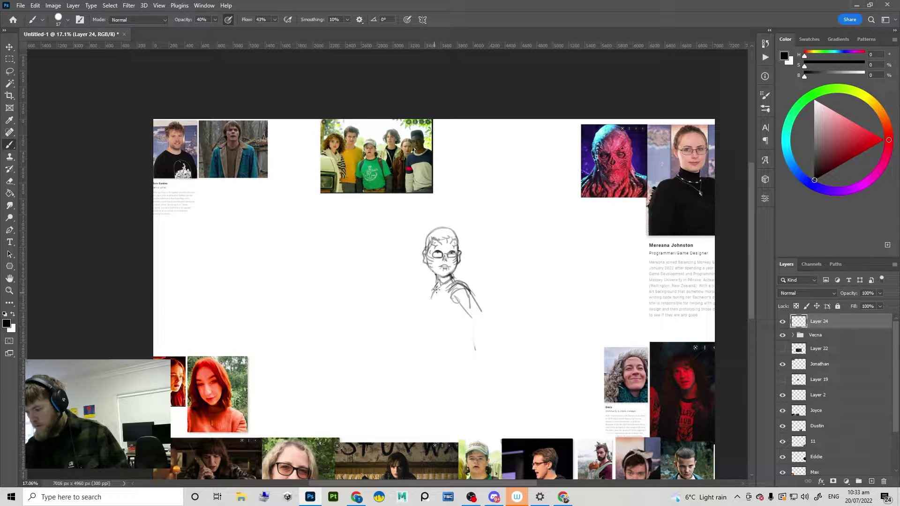
Step: Sketch both sides of the torso down to the waist, undoing the unsatisfactory strokes
{"action": "left_click_drag", "start_coordinate": [459, 288], "coordinate": [435, 293]}
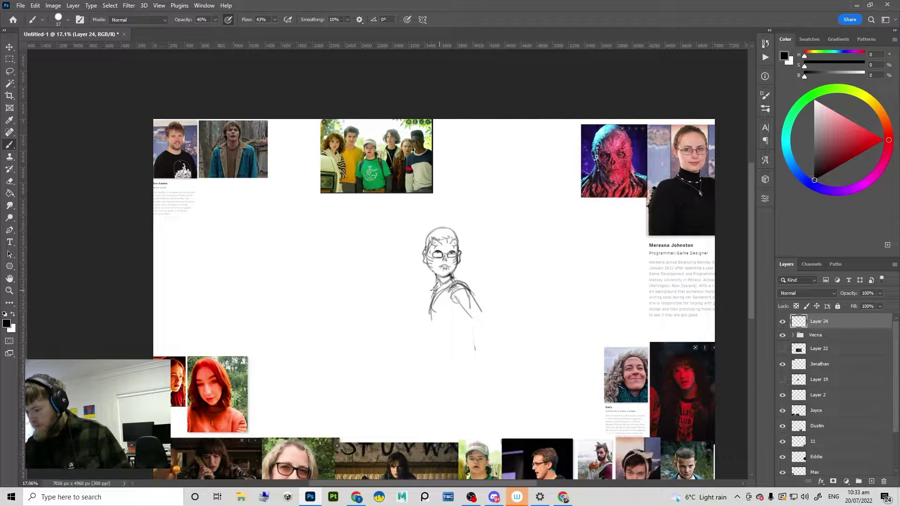
{"action": "key", "text": "ctrl+z"}
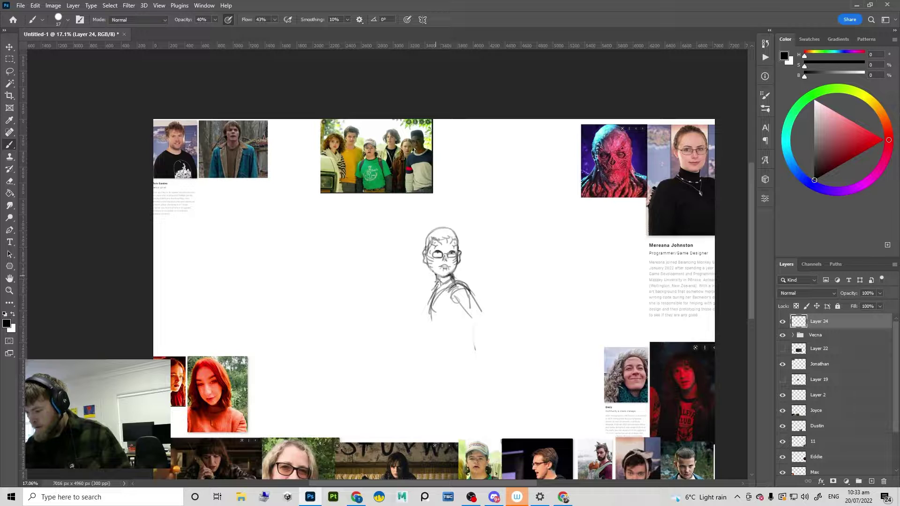
{"action": "mouse_move", "coordinate": [481, 261]}
{"action": "left_mouse_down"}
{"action": "mouse_move", "coordinate": [466, 270]}
{"action": "mouse_move", "coordinate": [477, 269]}
{"action": "left_mouse_up"}
{"action": "left_click_drag", "start_coordinate": [470, 305], "coordinate": [472, 329]}
{"action": "mouse_move", "coordinate": [437, 304]}
{"action": "left_mouse_down"}
{"action": "mouse_move", "coordinate": [449, 330]}
{"action": "mouse_move", "coordinate": [463, 330]}
{"action": "mouse_move", "coordinate": [451, 333]}
{"action": "left_mouse_up"}
{"action": "key", "text": "ctrl+z"}
{"action": "mouse_move", "coordinate": [451, 333]}
{"action": "left_mouse_down"}
{"action": "mouse_move", "coordinate": [472, 322]}
{"action": "mouse_move", "coordinate": [475, 349]}
{"action": "mouse_move", "coordinate": [449, 334]}
{"action": "mouse_move", "coordinate": [448, 346]}
{"action": "mouse_move", "coordinate": [403, 366]}
{"action": "left_mouse_up"}
{"action": "key", "text": "ctrl+z"}
{"action": "key", "text": "ctrl+z"}
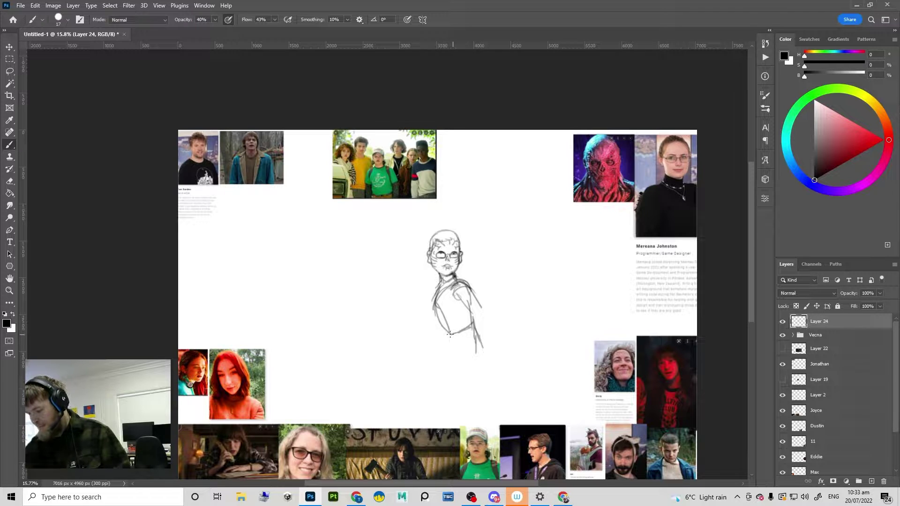
Step: Sketch the two thighs in a wide lunging stance below the waist, undoing the weaker strokes
{"action": "left_click_drag", "start_coordinate": [449, 334], "coordinate": [412, 368]}
{"action": "left_click_drag", "start_coordinate": [464, 356], "coordinate": [482, 396]}
{"action": "key", "text": "ctrl+z"}
{"action": "mouse_move", "coordinate": [474, 338]}
{"action": "left_mouse_down"}
{"action": "mouse_move", "coordinate": [497, 396]}
{"action": "mouse_move", "coordinate": [413, 385]}
{"action": "mouse_move", "coordinate": [413, 375]}
{"action": "left_mouse_up"}
{"action": "key", "text": "ctrl+z"}
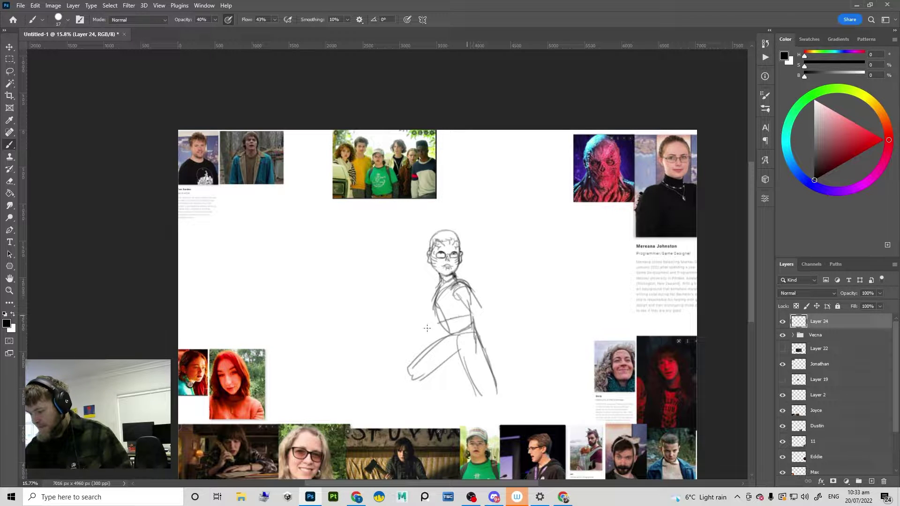
Step: Sketch the bent forearm crossing in front of the waist, undoing the weaker strokes
{"action": "mouse_move", "coordinate": [427, 328]}
{"action": "left_mouse_down"}
{"action": "mouse_move", "coordinate": [485, 310]}
{"action": "mouse_move", "coordinate": [437, 328]}
{"action": "mouse_move", "coordinate": [453, 331]}
{"action": "left_mouse_up"}
{"action": "key", "text": "ctrl+z"}
{"action": "key", "text": "ctrl+z"}
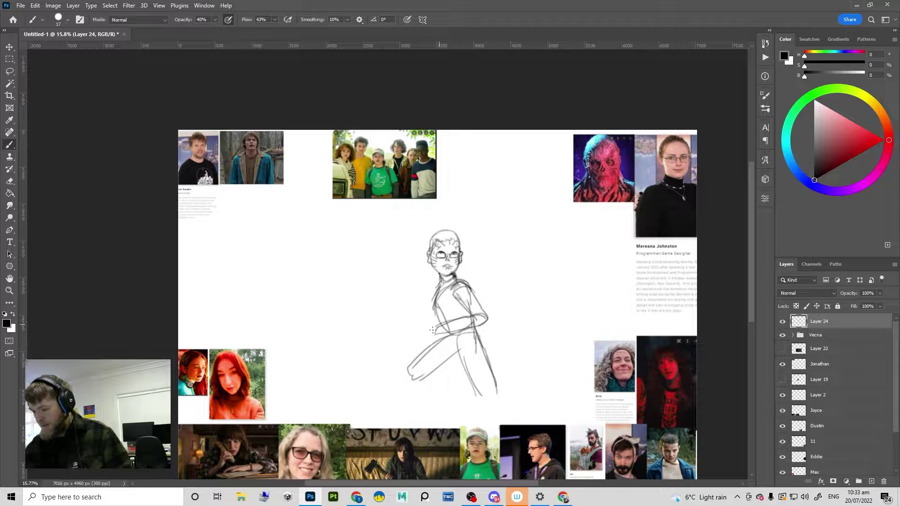
Step: Refine the front thigh and sketch the lower legs and feet of both legs
{"action": "left_click_drag", "start_coordinate": [453, 337], "coordinate": [410, 372]}
{"action": "left_click_drag", "start_coordinate": [411, 372], "coordinate": [428, 403]}
{"action": "key", "text": "ctrl+z"}
{"action": "left_click_drag", "start_coordinate": [411, 378], "coordinate": [419, 404]}
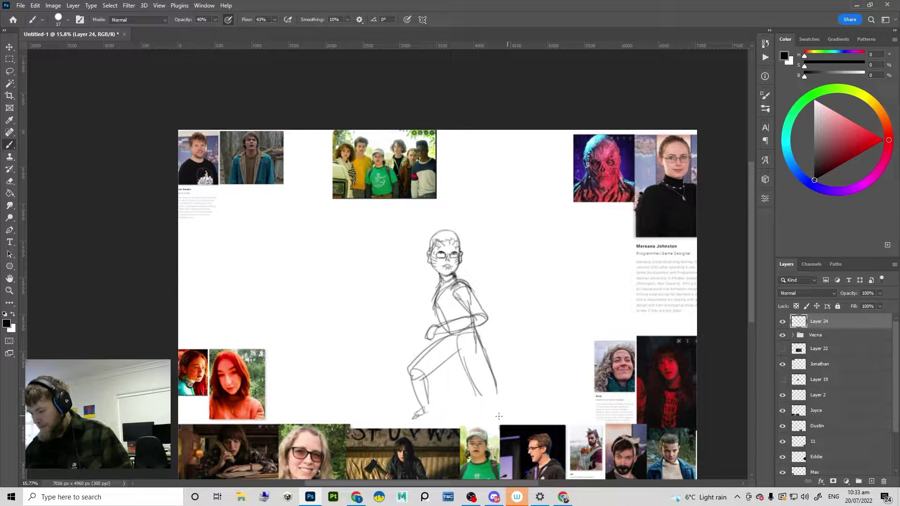
{"action": "left_click_drag", "start_coordinate": [509, 412], "coordinate": [515, 425]}
{"action": "left_click_drag", "start_coordinate": [484, 393], "coordinate": [507, 426]}
Step: Scale the whole sketched figure down slightly and move it higher on the canvas
{"action": "key", "text": "ctrl"}
{"action": "left_click_drag", "start_coordinate": [499, 368], "coordinate": [517, 334]}
{"action": "key", "text": "ctrl+t"}
{"action": "left_click_drag", "start_coordinate": [535, 200], "coordinate": [509, 215]}
{"action": "key", "text": "Return"}
{"action": "left_click_drag", "start_coordinate": [484, 308], "coordinate": [502, 299]}
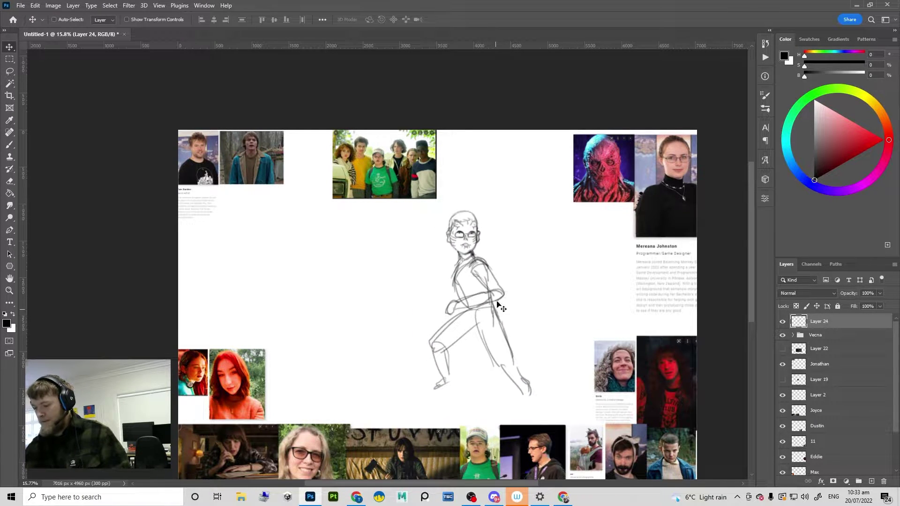
Step: Flip the canvas view horizontally, lasso the head, scale it down slightly, and reposition it over the neck
{"action": "key", "text": "ctrl+shift+h"}
{"action": "mouse_move", "coordinate": [428, 265]}
{"action": "left_mouse_down"}
{"action": "mouse_move", "coordinate": [445, 252]}
{"action": "mouse_move", "coordinate": [392, 251]}
{"action": "mouse_move", "coordinate": [442, 245]}
{"action": "left_mouse_up"}
{"action": "key", "text": "l"}
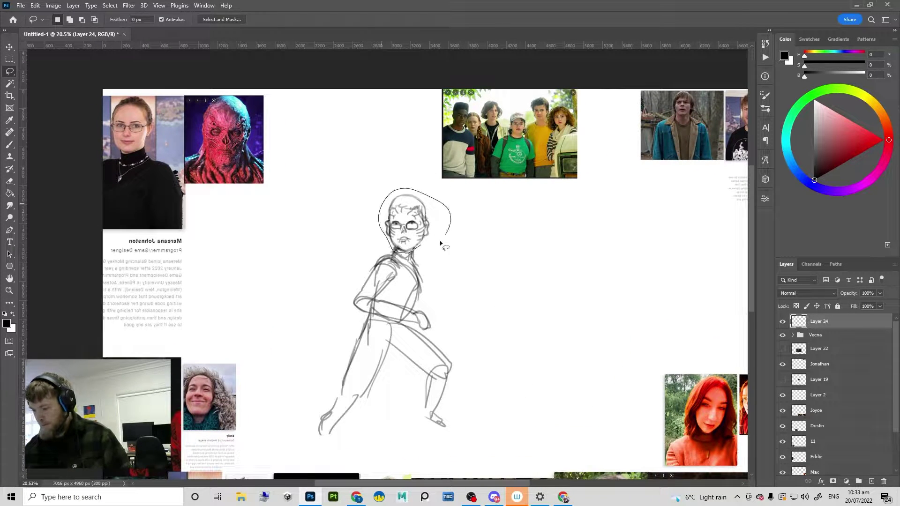
{"action": "key", "text": "ctrl+t"}
{"action": "left_click_drag", "start_coordinate": [449, 189], "coordinate": [443, 196]}
{"action": "key", "text": "Return"}
{"action": "key", "text": "ctrl+d"}
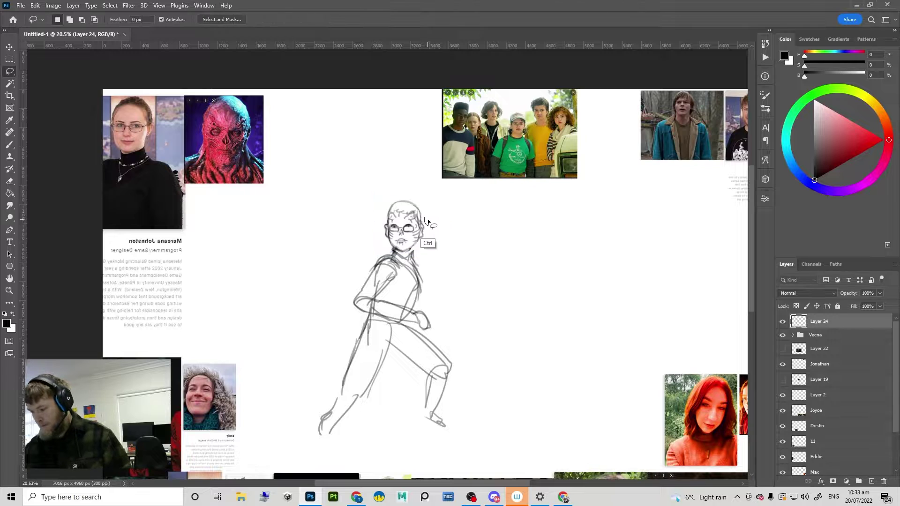
{"action": "mouse_move", "coordinate": [419, 229]}
{"action": "left_mouse_down"}
{"action": "mouse_move", "coordinate": [396, 257]}
{"action": "mouse_move", "coordinate": [434, 232]}
{"action": "mouse_move", "coordinate": [415, 234]}
{"action": "left_mouse_up"}
{"action": "key", "text": "ctrl+d"}
Step: Erase the rough shoulder and upper-arm lines of the bent arm and redraw them with cleaner contours
{"action": "key", "text": "e"}
{"action": "key", "text": "b"}
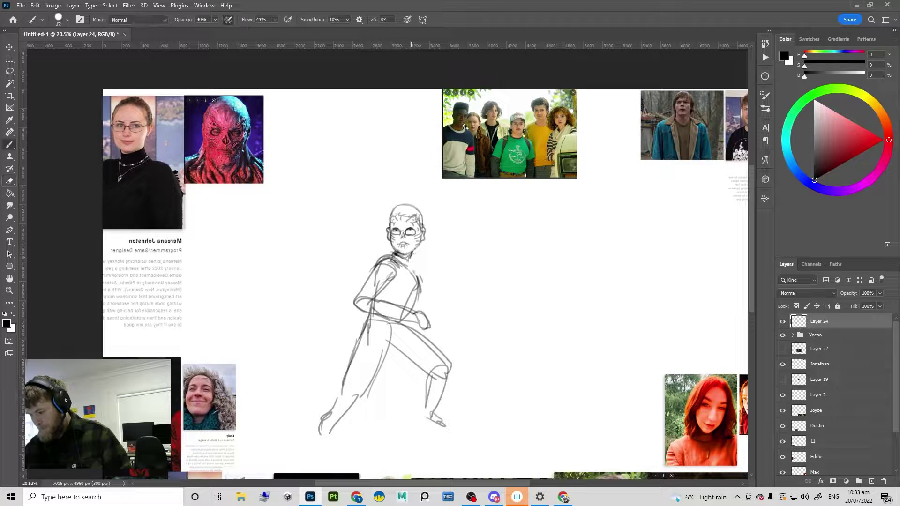
{"action": "key", "text": "e"}
{"action": "mouse_move", "coordinate": [377, 281]}
{"action": "left_mouse_down"}
{"action": "mouse_move", "coordinate": [384, 264]}
{"action": "mouse_move", "coordinate": [374, 276]}
{"action": "mouse_move", "coordinate": [391, 277]}
{"action": "mouse_move", "coordinate": [398, 266]}
{"action": "mouse_move", "coordinate": [356, 302]}
{"action": "mouse_move", "coordinate": [378, 297]}
{"action": "mouse_move", "coordinate": [394, 261]}
{"action": "left_mouse_up"}
{"action": "key", "text": "b"}
{"action": "key", "text": "e"}
{"action": "mouse_move", "coordinate": [396, 259]}
{"action": "left_mouse_down"}
{"action": "mouse_move", "coordinate": [392, 280]}
{"action": "mouse_move", "coordinate": [377, 272]}
{"action": "mouse_move", "coordinate": [399, 262]}
{"action": "mouse_move", "coordinate": [378, 269]}
{"action": "mouse_move", "coordinate": [380, 262]}
{"action": "mouse_move", "coordinate": [374, 281]}
{"action": "mouse_move", "coordinate": [388, 261]}
{"action": "mouse_move", "coordinate": [396, 275]}
{"action": "mouse_move", "coordinate": [373, 300]}
{"action": "left_mouse_up"}
{"action": "key", "text": "b"}
{"action": "mouse_move", "coordinate": [394, 276]}
{"action": "left_mouse_down"}
{"action": "mouse_move", "coordinate": [374, 298]}
{"action": "mouse_move", "coordinate": [368, 292]}
{"action": "mouse_move", "coordinate": [371, 300]}
{"action": "left_mouse_up"}
{"action": "key", "text": "e"}
{"action": "key", "text": "b"}
Step: Erase the fist and the overlapping forearm lines, and redraw the forearm crossing the waist
{"action": "key", "text": "r"}
{"action": "mouse_move", "coordinate": [549, 287]}
{"action": "left_mouse_down"}
{"action": "mouse_move", "coordinate": [551, 225]}
{"action": "mouse_move", "coordinate": [528, 180]}
{"action": "left_mouse_up"}
{"action": "key", "text": "e"}
{"action": "left_click_drag", "start_coordinate": [394, 307], "coordinate": [442, 283]}
{"action": "key", "text": "b"}
{"action": "key", "text": "ctrl+z"}
{"action": "mouse_move", "coordinate": [400, 300]}
{"action": "left_mouse_down"}
{"action": "mouse_move", "coordinate": [446, 287]}
{"action": "mouse_move", "coordinate": [391, 312]}
{"action": "mouse_move", "coordinate": [460, 289]}
{"action": "left_mouse_up"}
Step: Erase the inner thigh line of the rear leg
{"action": "key", "text": "e"}
{"action": "key", "text": "r"}
{"action": "left_click_drag", "start_coordinate": [528, 336], "coordinate": [459, 404]}
{"action": "key", "text": "e"}
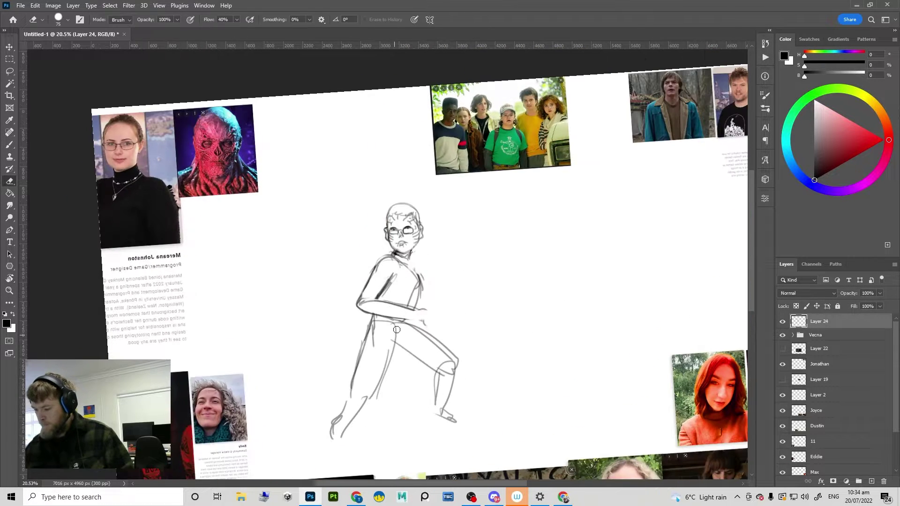
{"action": "left_click_drag", "start_coordinate": [397, 330], "coordinate": [377, 395]}
Step: Erase the rough chest and front torso lines and redraw the front contour from chest to waist
{"action": "mouse_move", "coordinate": [397, 279]}
{"action": "left_mouse_down"}
{"action": "mouse_move", "coordinate": [381, 296]}
{"action": "mouse_move", "coordinate": [417, 282]}
{"action": "mouse_move", "coordinate": [412, 271]}
{"action": "mouse_move", "coordinate": [414, 296]}
{"action": "left_mouse_up"}
{"action": "key", "text": "b"}
{"action": "key", "text": "e"}
{"action": "key", "text": "b"}
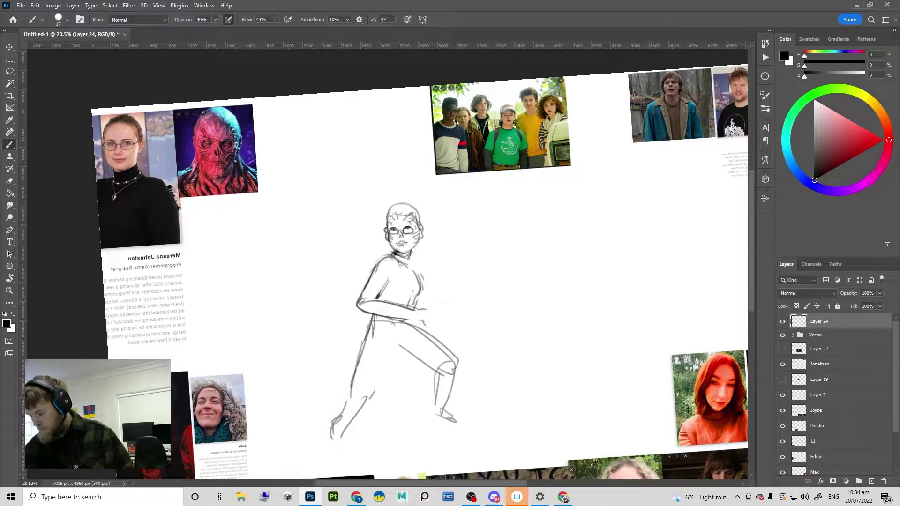
{"action": "key", "text": "e"}
{"action": "key", "text": "b"}
{"action": "left_click_drag", "start_coordinate": [415, 296], "coordinate": [411, 266]}
{"action": "key", "text": "e"}
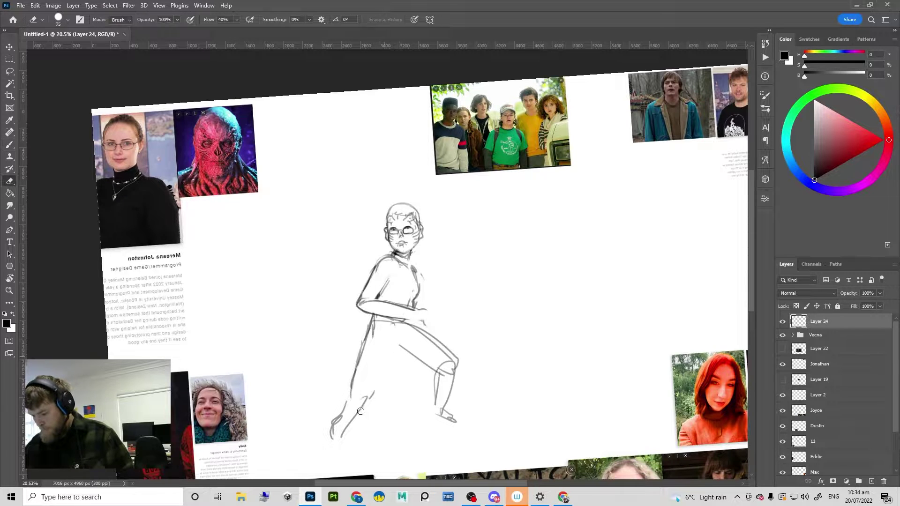
Step: Erase the front leg's old outline below the hip and redraw the thigh's upper and lower contours with bolder lines
{"action": "left_click_drag", "start_coordinate": [369, 394], "coordinate": [360, 412]}
{"action": "key", "text": "b"}
{"action": "key", "text": "e"}
{"action": "mouse_move", "coordinate": [395, 345]}
{"action": "left_mouse_down"}
{"action": "mouse_move", "coordinate": [432, 369]}
{"action": "mouse_move", "coordinate": [389, 341]}
{"action": "mouse_move", "coordinate": [441, 374]}
{"action": "mouse_move", "coordinate": [435, 365]}
{"action": "left_mouse_up"}
{"action": "key", "text": "b"}
{"action": "key", "text": "ctrl+z"}
{"action": "key", "text": "ctrl+z"}
{"action": "left_click_drag", "start_coordinate": [392, 345], "coordinate": [441, 368]}
{"action": "left_click_drag", "start_coordinate": [406, 323], "coordinate": [449, 353]}
{"action": "mouse_move", "coordinate": [416, 328]}
{"action": "left_mouse_down"}
{"action": "mouse_move", "coordinate": [450, 355]}
{"action": "mouse_move", "coordinate": [439, 388]}
{"action": "mouse_move", "coordinate": [447, 417]}
{"action": "mouse_move", "coordinate": [454, 359]}
{"action": "mouse_move", "coordinate": [458, 399]}
{"action": "left_mouse_up"}
{"action": "key", "text": "e"}
{"action": "key", "text": "b"}
{"action": "key", "text": "ctrl+z"}
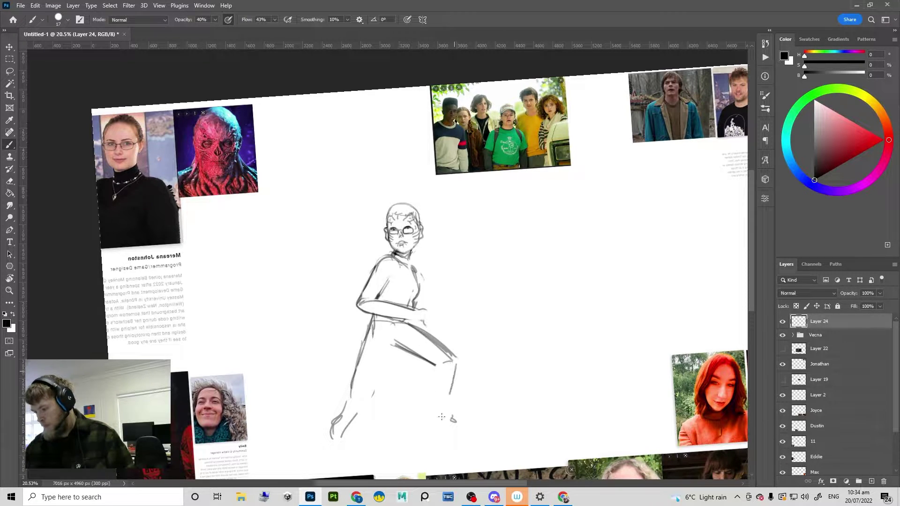
Step: Sketch the front leg's knee, shin and calf down to a new foot, and clear the leftover old foot lines
{"action": "left_click_drag", "start_coordinate": [453, 360], "coordinate": [443, 415]}
{"action": "mouse_move", "coordinate": [455, 360]}
{"action": "left_mouse_down"}
{"action": "mouse_move", "coordinate": [437, 368]}
{"action": "mouse_move", "coordinate": [430, 393]}
{"action": "left_mouse_up"}
{"action": "mouse_move", "coordinate": [453, 360]}
{"action": "left_mouse_down"}
{"action": "mouse_move", "coordinate": [434, 375]}
{"action": "mouse_move", "coordinate": [425, 424]}
{"action": "left_mouse_up"}
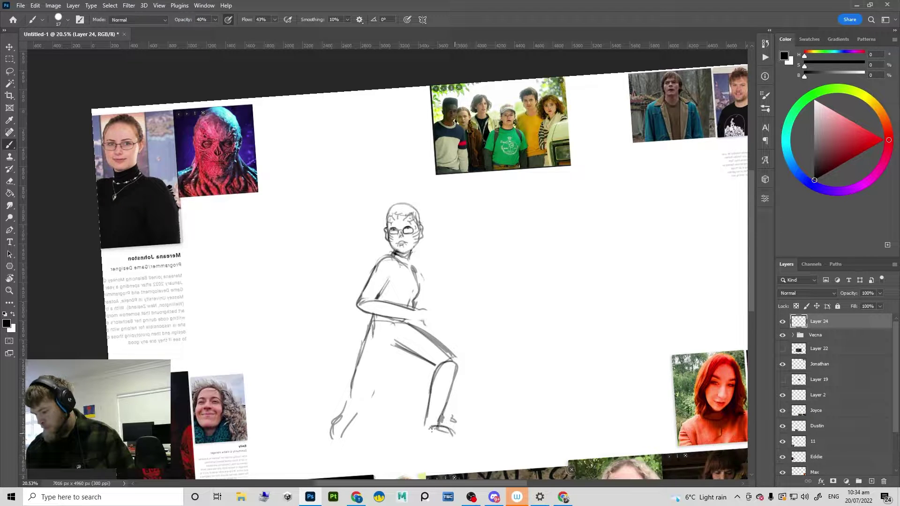
{"action": "mouse_move", "coordinate": [432, 428]}
{"action": "left_mouse_down"}
{"action": "mouse_move", "coordinate": [462, 442]}
{"action": "mouse_move", "coordinate": [436, 429]}
{"action": "mouse_move", "coordinate": [445, 438]}
{"action": "mouse_move", "coordinate": [450, 423]}
{"action": "mouse_move", "coordinate": [439, 423]}
{"action": "left_mouse_up"}
{"action": "key", "text": "e"}
{"action": "key", "text": "b"}
Step: Erase the back leg's heel and calf lines and sketch its inner thigh contour from the crotch downward
{"action": "key", "text": "e"}
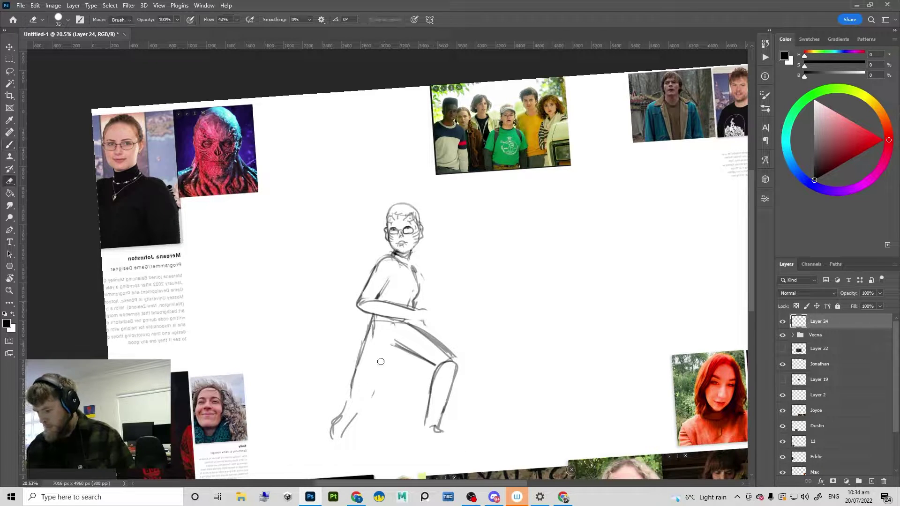
{"action": "left_click_drag", "start_coordinate": [339, 426], "coordinate": [358, 382]}
{"action": "key", "text": "b"}
{"action": "left_click_drag", "start_coordinate": [395, 345], "coordinate": [372, 390]}
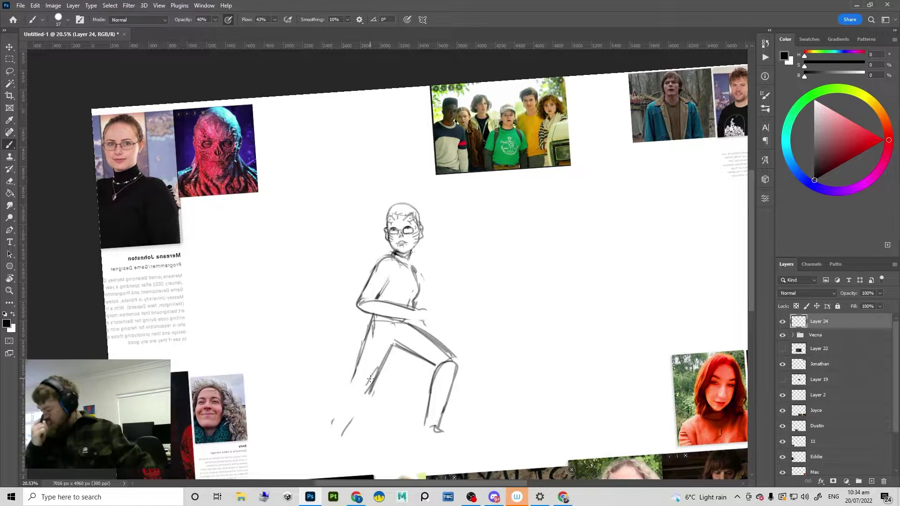
{"action": "mouse_move", "coordinate": [386, 349]}
{"action": "left_mouse_down"}
{"action": "mouse_move", "coordinate": [364, 399]}
{"action": "mouse_move", "coordinate": [368, 393]}
{"action": "left_mouse_up"}
{"action": "mouse_move", "coordinate": [390, 328]}
{"action": "left_mouse_down"}
{"action": "mouse_move", "coordinate": [362, 396]}
{"action": "mouse_move", "coordinate": [383, 351]}
{"action": "mouse_move", "coordinate": [410, 351]}
{"action": "mouse_move", "coordinate": [395, 345]}
{"action": "mouse_move", "coordinate": [380, 378]}
{"action": "left_mouse_up"}
{"action": "key", "text": "ctrl+z"}
{"action": "key", "text": "ctrl+z"}
Step: Clean up the back thigh, sketch the back calf and foot, and redraw the front foot's outline
{"action": "key", "text": "e"}
{"action": "key", "text": "b"}
{"action": "key", "text": "e"}
{"action": "left_click_drag", "start_coordinate": [441, 357], "coordinate": [405, 388]}
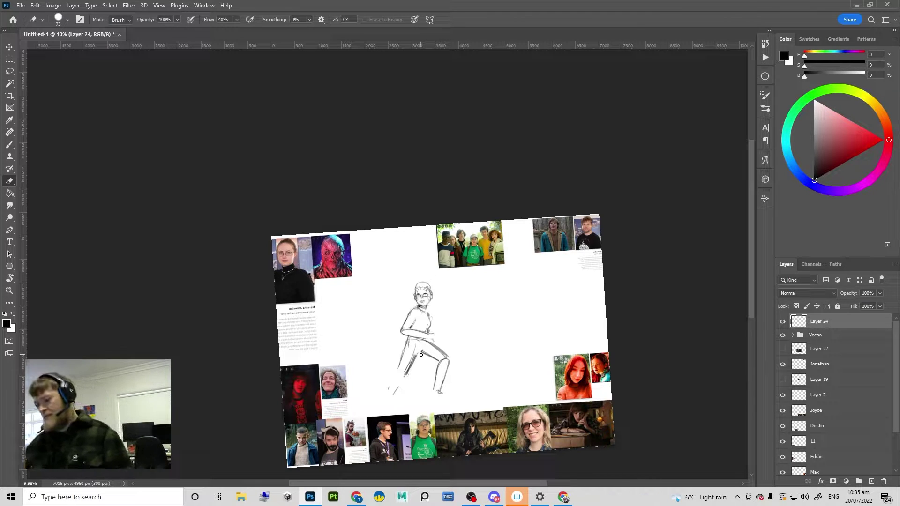
{"action": "mouse_move", "coordinate": [410, 368]}
{"action": "left_mouse_down"}
{"action": "mouse_move", "coordinate": [436, 366]}
{"action": "mouse_move", "coordinate": [412, 367]}
{"action": "left_mouse_up"}
{"action": "key", "text": "b"}
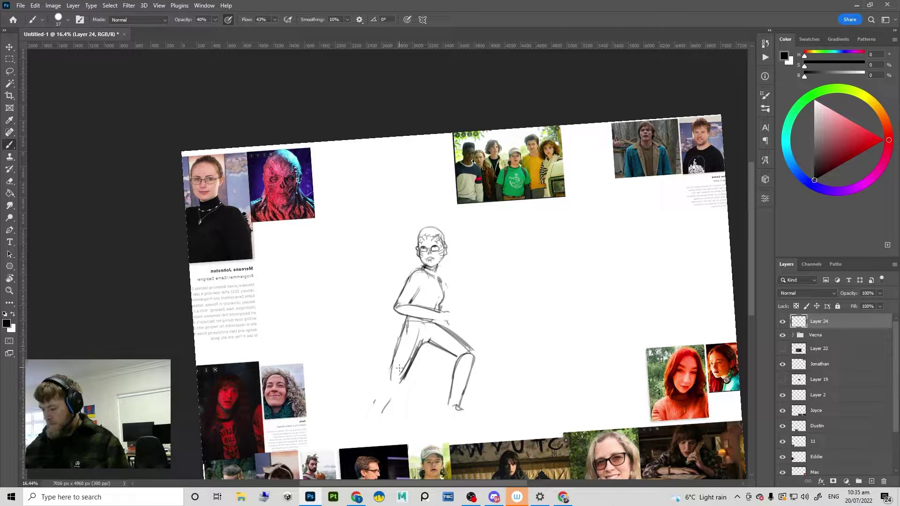
{"action": "key", "text": "ctrl+z"}
{"action": "mouse_move", "coordinate": [403, 381]}
{"action": "left_mouse_down"}
{"action": "mouse_move", "coordinate": [377, 416]}
{"action": "mouse_move", "coordinate": [375, 396]}
{"action": "mouse_move", "coordinate": [365, 422]}
{"action": "mouse_move", "coordinate": [396, 426]}
{"action": "left_mouse_up"}
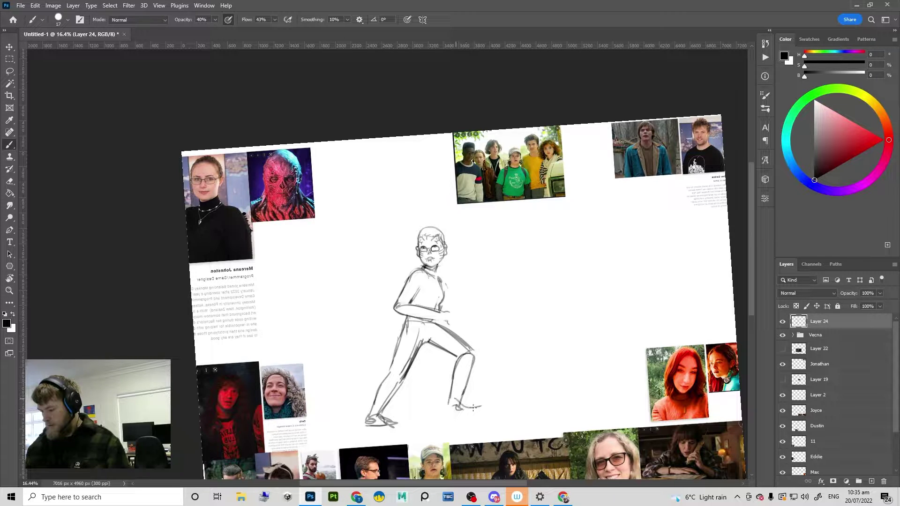
{"action": "key", "text": "ctrl+z"}
{"action": "mouse_move", "coordinate": [473, 408]}
{"action": "left_mouse_down"}
{"action": "mouse_move", "coordinate": [460, 416]}
{"action": "mouse_move", "coordinate": [452, 406]}
{"action": "left_mouse_up"}
Step: Lasso the forearm and hand, adjust them with Free Transform, and clear the selection
{"action": "key", "text": "l"}
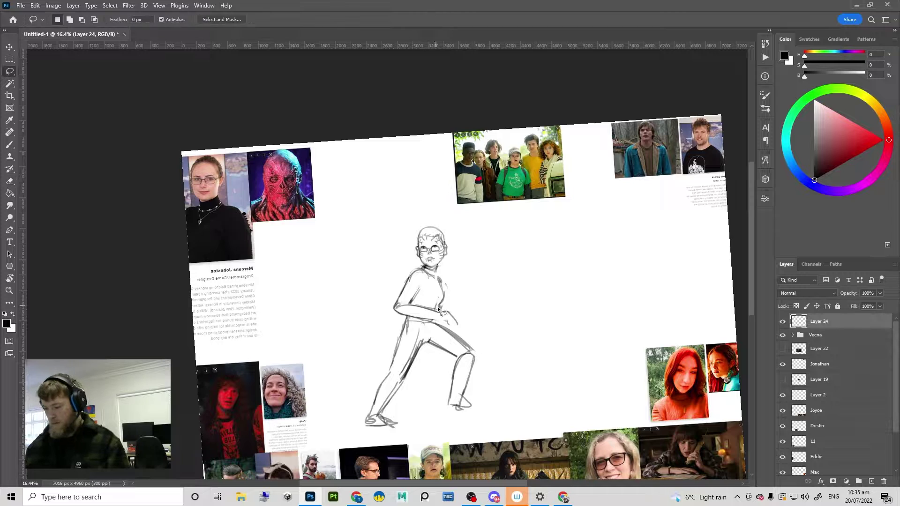
{"action": "left_click_drag", "start_coordinate": [446, 321], "coordinate": [450, 321]}
{"action": "mouse_move", "coordinate": [451, 322]}
{"action": "left_mouse_down"}
{"action": "mouse_move", "coordinate": [451, 309]}
{"action": "mouse_move", "coordinate": [451, 318]}
{"action": "mouse_move", "coordinate": [483, 290]}
{"action": "left_mouse_up"}
{"action": "key", "text": "ctrl+t"}
{"action": "key", "text": "Return"}
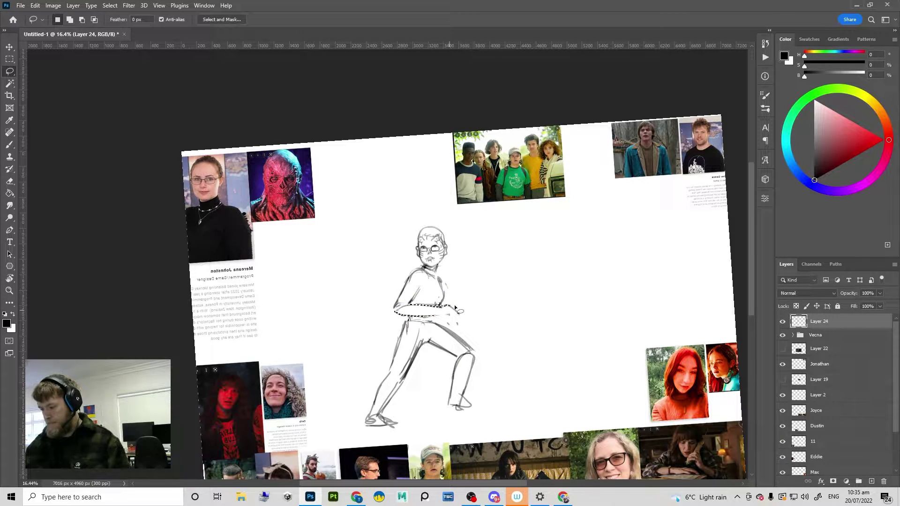
{"action": "key", "text": "ctrl+d"}
Step: Erase part of the front leg's shin area and strengthen the lower leg's contour toward the foot
{"action": "key", "text": "e"}
{"action": "mouse_move", "coordinate": [431, 343]}
{"action": "left_mouse_down"}
{"action": "mouse_move", "coordinate": [416, 356]}
{"action": "mouse_move", "coordinate": [424, 336]}
{"action": "mouse_move", "coordinate": [413, 350]}
{"action": "mouse_move", "coordinate": [456, 345]}
{"action": "mouse_move", "coordinate": [450, 387]}
{"action": "left_mouse_up"}
{"action": "key", "text": "b"}
{"action": "left_click_drag", "start_coordinate": [456, 378], "coordinate": [446, 405]}
Step: Erase part of the back leg's outer thigh line and try a new contour beneath the hip
{"action": "scroll", "coordinate": [472, 358], "scroll_direction": "down", "scroll_amount": 3}
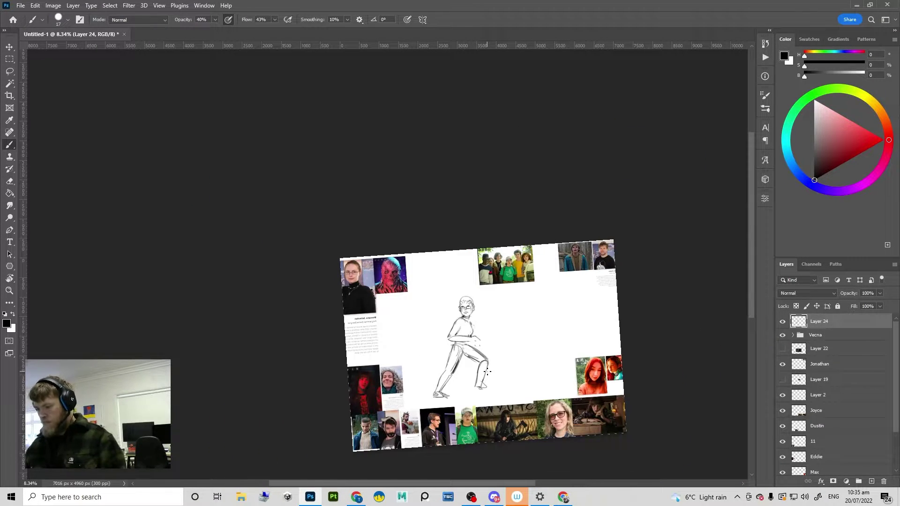
{"action": "scroll", "coordinate": [522, 342], "scroll_direction": "up", "scroll_amount": 4}
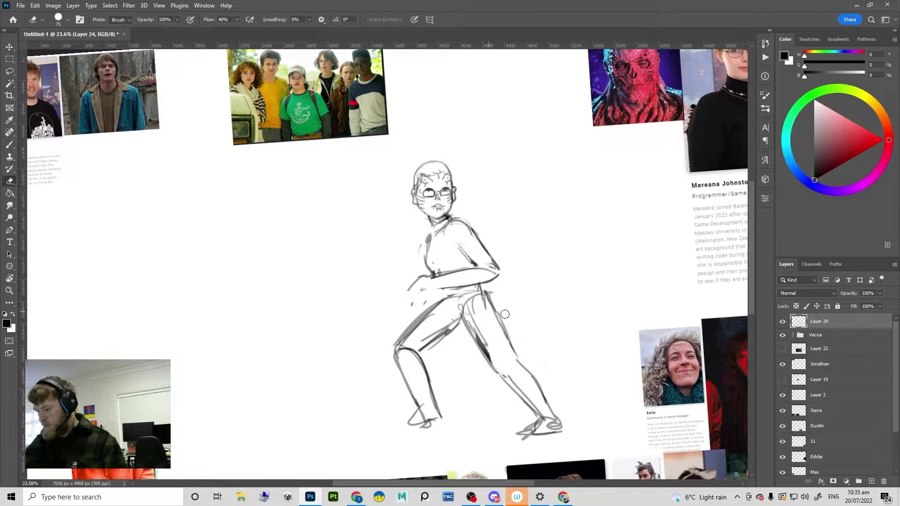
{"action": "key", "text": "r"}
{"action": "left_click_drag", "start_coordinate": [522, 345], "coordinate": [523, 375]}
{"action": "key", "text": "e"}
{"action": "mouse_move", "coordinate": [465, 331]}
{"action": "left_mouse_down"}
{"action": "mouse_move", "coordinate": [468, 406]}
{"action": "mouse_move", "coordinate": [444, 380]}
{"action": "mouse_move", "coordinate": [449, 393]}
{"action": "left_mouse_up"}
{"action": "key", "text": "b"}
{"action": "key", "text": "ctrl+z"}
{"action": "key", "text": "ctrl+z"}
{"action": "left_click_drag", "start_coordinate": [437, 327], "coordinate": [413, 404]}
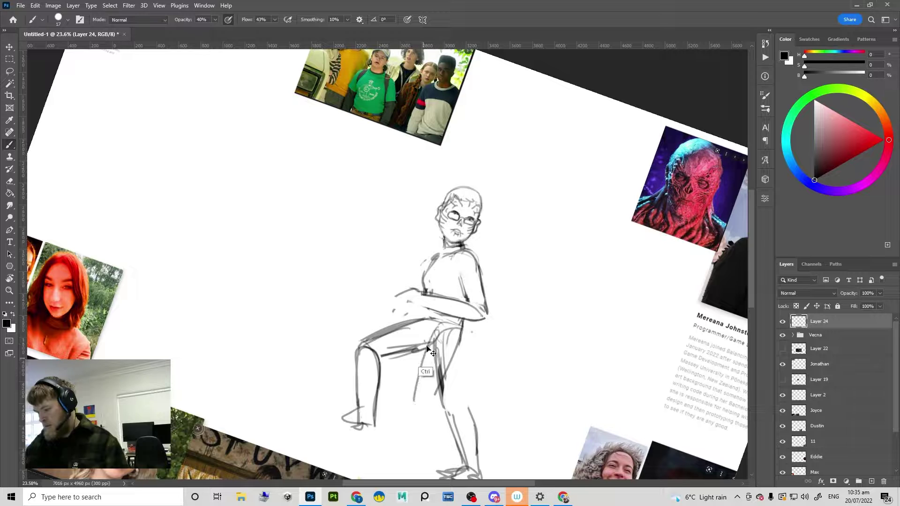
{"action": "key", "text": "ctrl+z"}
Step: Erase the stretched back leg and redraw it bent at the knee, with a shorter shin and a foot closer to the body
{"action": "key", "text": "r"}
{"action": "left_click_drag", "start_coordinate": [557, 309], "coordinate": [562, 238]}
{"action": "left_click_drag", "start_coordinate": [463, 349], "coordinate": [510, 334]}
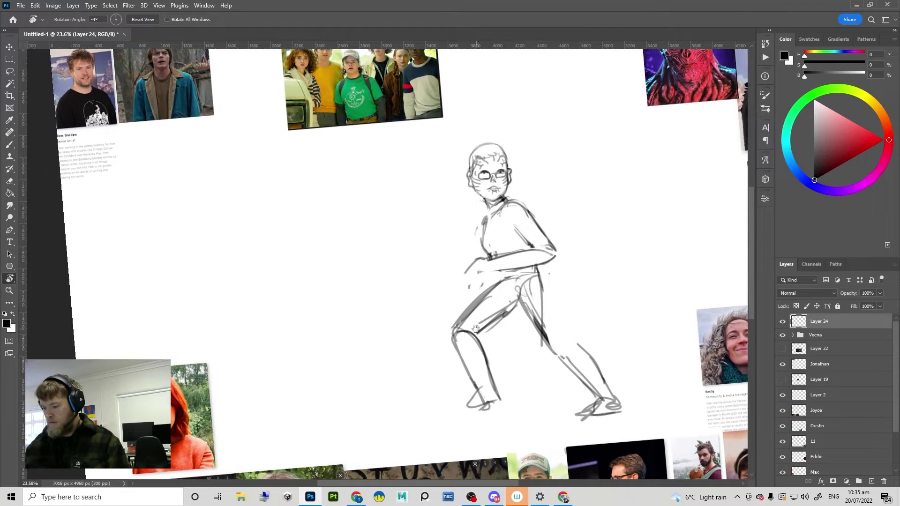
{"action": "scroll", "coordinate": [466, 330], "scroll_direction": "left", "scroll_amount": 2}
{"action": "key", "text": "e"}
{"action": "mouse_move", "coordinate": [628, 299]}
{"action": "left_mouse_down"}
{"action": "mouse_move", "coordinate": [539, 324]}
{"action": "mouse_move", "coordinate": [524, 374]}
{"action": "left_mouse_up"}
{"action": "key", "text": "b"}
{"action": "mouse_move", "coordinate": [534, 316]}
{"action": "left_mouse_down"}
{"action": "mouse_move", "coordinate": [523, 377]}
{"action": "mouse_move", "coordinate": [560, 360]}
{"action": "mouse_move", "coordinate": [588, 411]}
{"action": "mouse_move", "coordinate": [568, 361]}
{"action": "mouse_move", "coordinate": [559, 402]}
{"action": "mouse_move", "coordinate": [499, 321]}
{"action": "mouse_move", "coordinate": [488, 352]}
{"action": "mouse_move", "coordinate": [495, 375]}
{"action": "left_mouse_up"}
{"action": "key", "text": "e"}
{"action": "key", "text": "b"}
{"action": "key", "text": "ctrl+z"}
{"action": "mouse_move", "coordinate": [493, 371]}
{"action": "left_mouse_down"}
{"action": "mouse_move", "coordinate": [463, 382]}
{"action": "mouse_move", "coordinate": [485, 386]}
{"action": "left_mouse_up"}
{"action": "key", "text": "ctrl+z"}
{"action": "mouse_move", "coordinate": [496, 373]}
{"action": "left_mouse_down"}
{"action": "mouse_move", "coordinate": [502, 381]}
{"action": "mouse_move", "coordinate": [471, 384]}
{"action": "left_mouse_up"}
Step: Erase the hand at the end of the forearm and sketch a new one hanging down over the front hip
{"action": "key", "text": "e"}
{"action": "left_click_drag", "start_coordinate": [444, 237], "coordinate": [412, 239]}
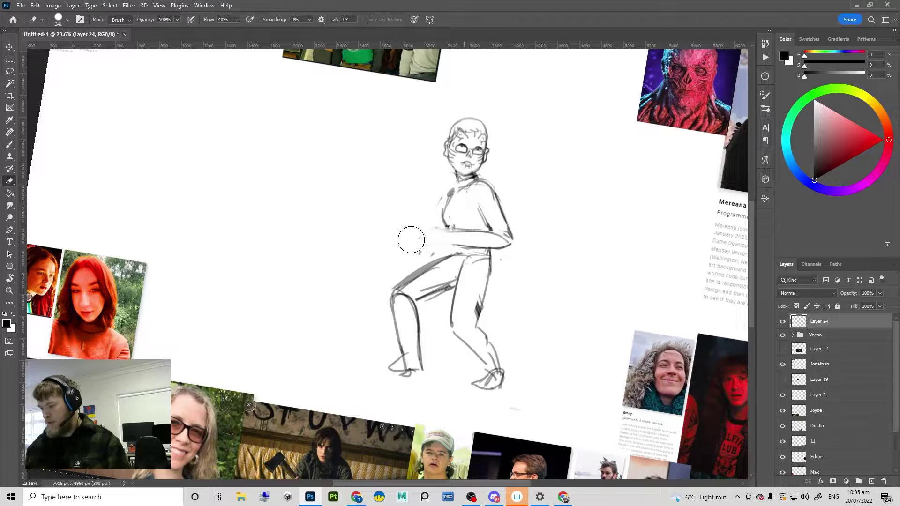
{"action": "key", "text": "r"}
{"action": "left_click_drag", "start_coordinate": [585, 278], "coordinate": [562, 188]}
{"action": "mouse_move", "coordinate": [472, 191]}
{"action": "left_mouse_down"}
{"action": "mouse_move", "coordinate": [478, 273]}
{"action": "mouse_move", "coordinate": [506, 258]}
{"action": "mouse_move", "coordinate": [467, 273]}
{"action": "mouse_move", "coordinate": [483, 257]}
{"action": "mouse_move", "coordinate": [473, 265]}
{"action": "mouse_move", "coordinate": [492, 258]}
{"action": "mouse_move", "coordinate": [438, 290]}
{"action": "mouse_move", "coordinate": [494, 258]}
{"action": "mouse_move", "coordinate": [445, 283]}
{"action": "left_mouse_up"}
{"action": "key", "text": "b"}
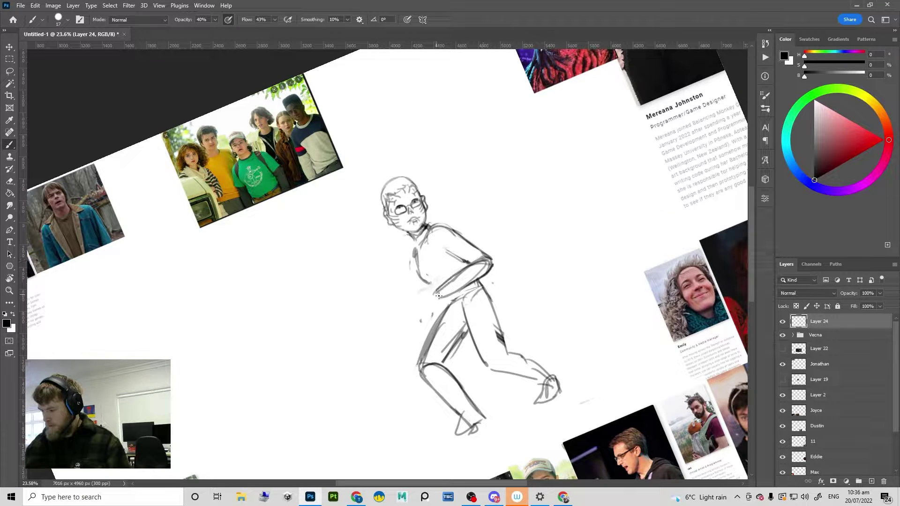
{"action": "left_click_drag", "start_coordinate": [431, 317], "coordinate": [444, 293]}
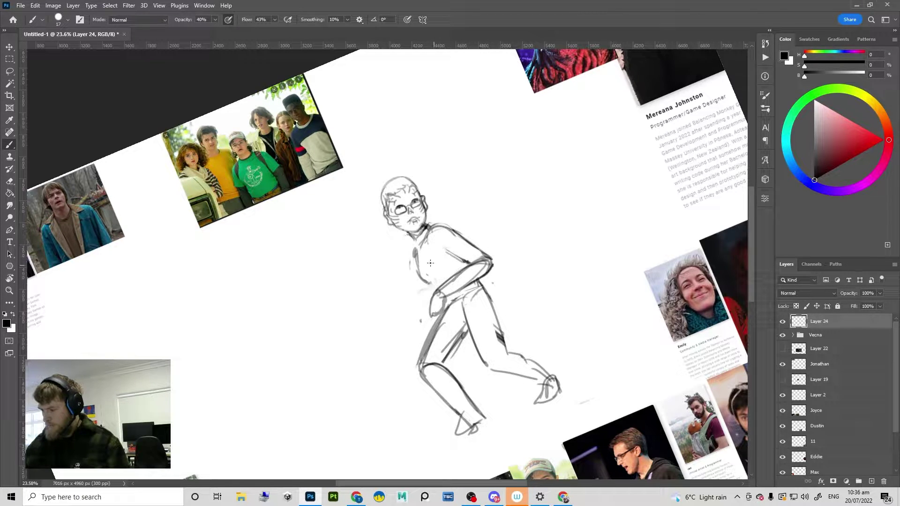
Step: Redraw the back leg's inner thigh contour down to the knee and clean up the underside of the front thigh
{"action": "key", "text": "r"}
{"action": "mouse_move", "coordinate": [576, 256]}
{"action": "left_mouse_down"}
{"action": "mouse_move", "coordinate": [548, 331]}
{"action": "mouse_move", "coordinate": [487, 350]}
{"action": "mouse_move", "coordinate": [475, 374]}
{"action": "left_mouse_up"}
{"action": "key", "text": "b"}
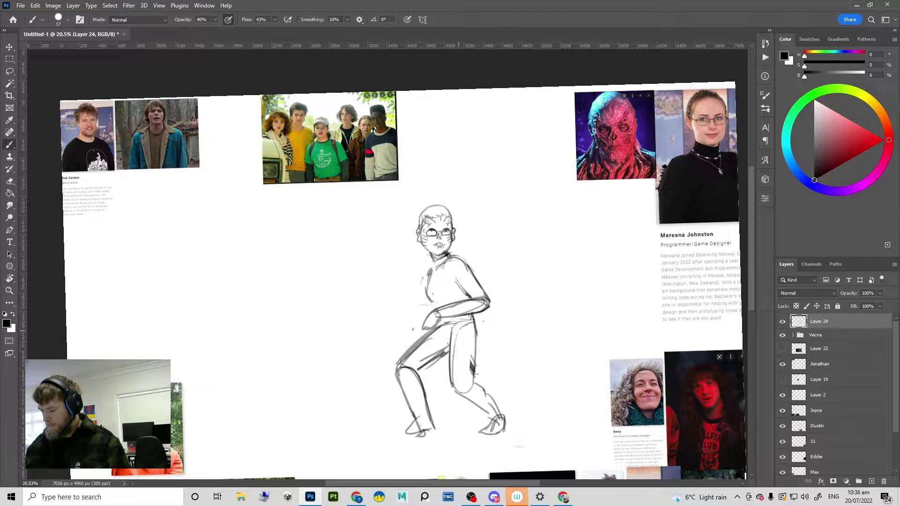
{"action": "left_click_drag", "start_coordinate": [459, 320], "coordinate": [463, 387]}
{"action": "key", "text": "e"}
{"action": "mouse_move", "coordinate": [419, 367]}
{"action": "left_mouse_down"}
{"action": "mouse_move", "coordinate": [435, 354]}
{"action": "mouse_move", "coordinate": [417, 373]}
{"action": "left_mouse_up"}
{"action": "key", "text": "b"}
{"action": "left_click_drag", "start_coordinate": [450, 347], "coordinate": [418, 368]}
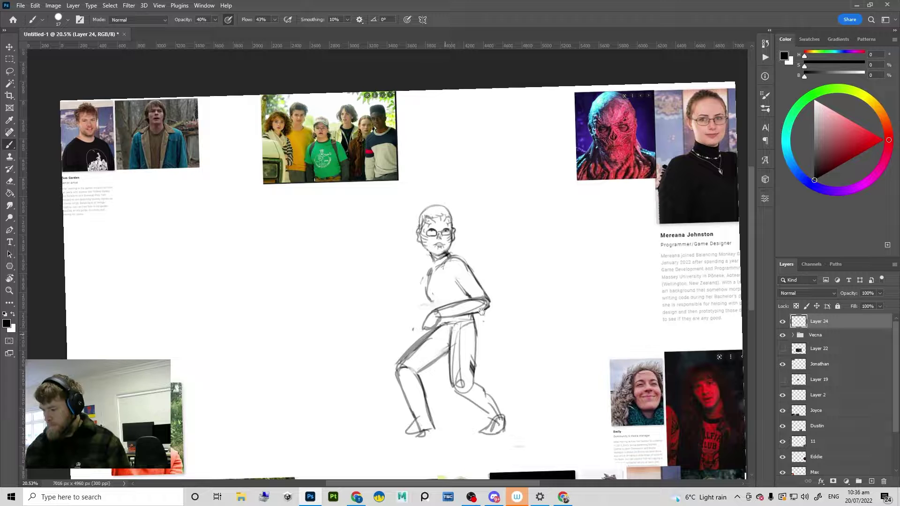
Step: Add a short contour line to the front side of the figure's neck
{"action": "scroll", "coordinate": [482, 311], "scroll_direction": "down", "scroll_amount": 2}
{"action": "scroll", "coordinate": [532, 298], "scroll_direction": "up", "scroll_amount": 3}
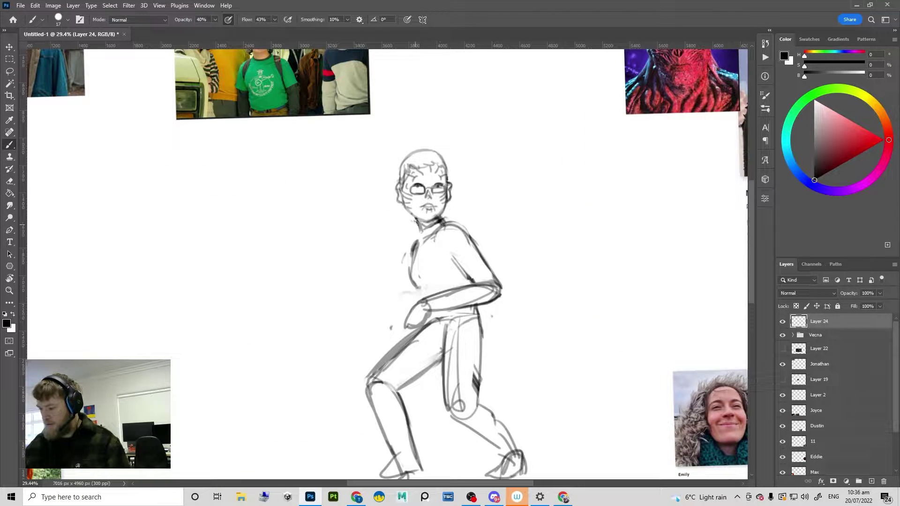
{"action": "left_click_drag", "start_coordinate": [417, 221], "coordinate": [422, 236]}
{"action": "scroll", "coordinate": [464, 227], "scroll_direction": "down", "scroll_amount": 2}
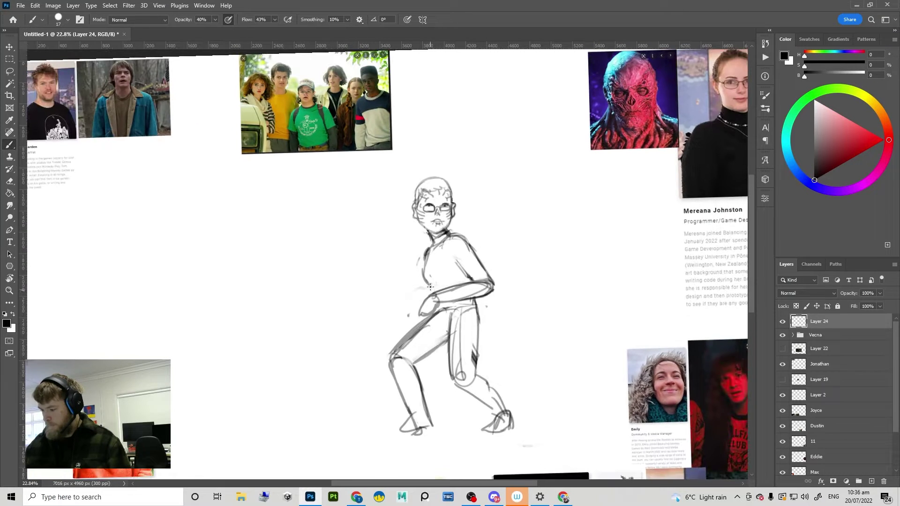
Step: Replace the front thigh's heavy upper contour with a cleaner line and touch up the back knee
{"action": "key", "text": "e"}
{"action": "left_click_drag", "start_coordinate": [424, 330], "coordinate": [406, 348]}
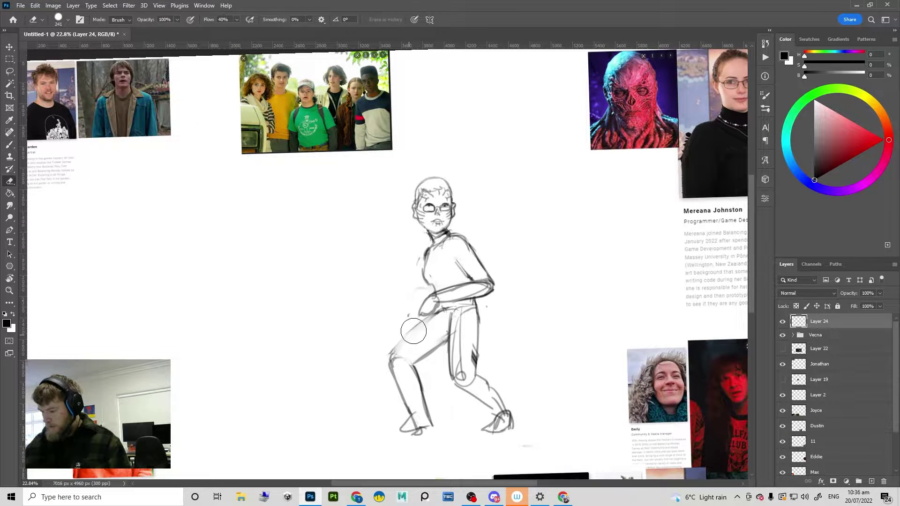
{"action": "key", "text": "b"}
{"action": "left_click_drag", "start_coordinate": [434, 314], "coordinate": [395, 352]}
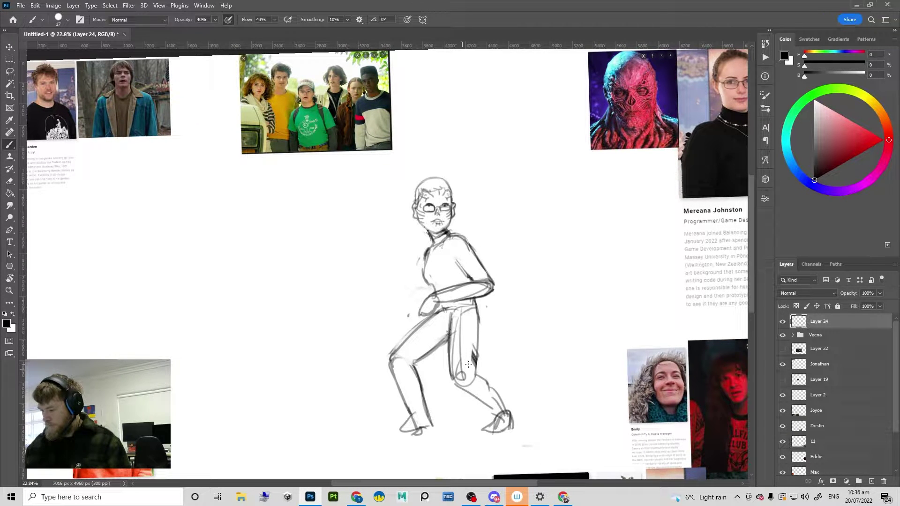
{"action": "key", "text": "e"}
{"action": "key", "text": "b"}
{"action": "mouse_move", "coordinate": [466, 366]}
{"action": "left_mouse_down"}
{"action": "mouse_move", "coordinate": [462, 329]}
{"action": "mouse_move", "coordinate": [478, 332]}
{"action": "mouse_move", "coordinate": [477, 379]}
{"action": "left_mouse_up"}
Step: Move the crouching figure sketch about 368 px to the left and hide Layer 24
{"action": "scroll", "coordinate": [508, 408], "scroll_direction": "down", "scroll_amount": 3}
{"action": "mouse_move", "coordinate": [531, 338]}
{"action": "left_mouse_down"}
{"action": "mouse_move", "coordinate": [509, 316]}
{"action": "mouse_move", "coordinate": [489, 336]}
{"action": "left_mouse_up"}
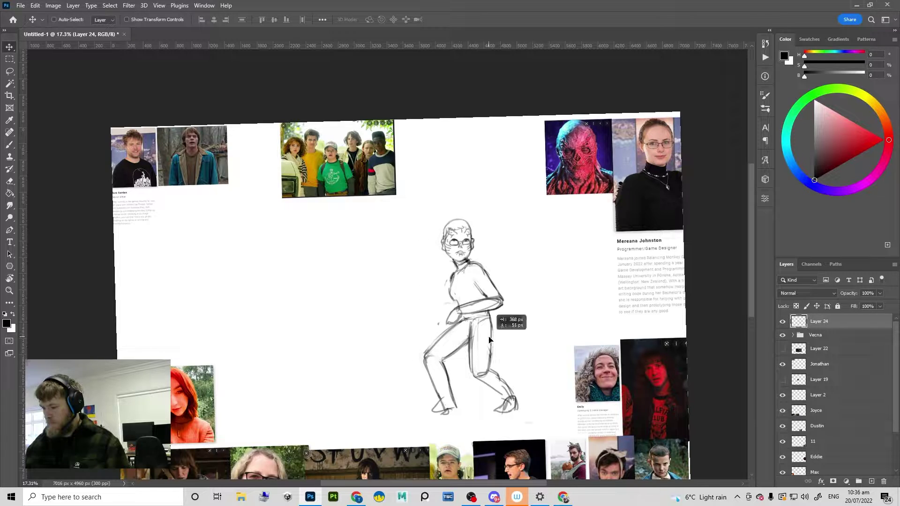
{"action": "left_click", "coordinate": [782, 322]}
{"action": "scroll", "coordinate": [509, 361], "scroll_direction": "down", "scroll_amount": 1}
{"action": "key", "text": "r"}
{"action": "left_click_drag", "start_coordinate": [509, 361], "coordinate": [625, 357]}
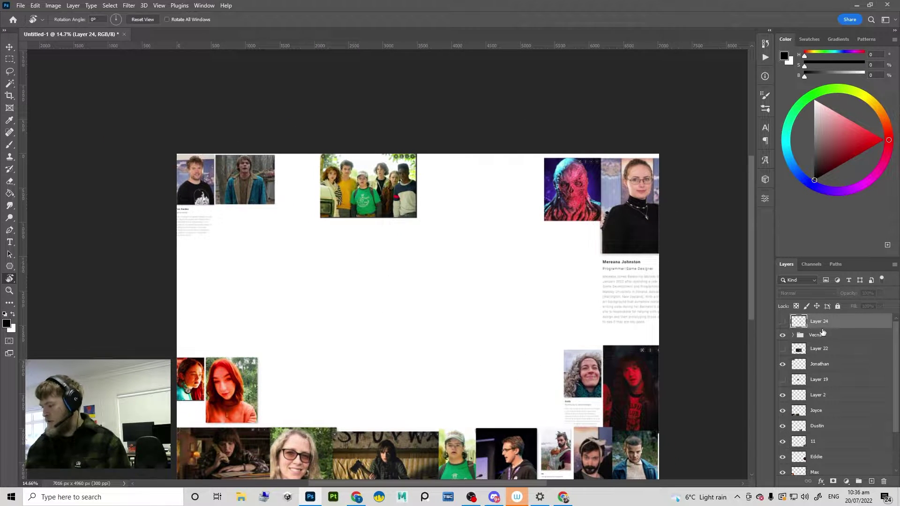
Step: Create a new layer above Layer 24 and sketch two head outlines side by side in the middle of the canvas
{"action": "key", "text": "ctrl+shift+alt+n"}
{"action": "key", "text": "b"}
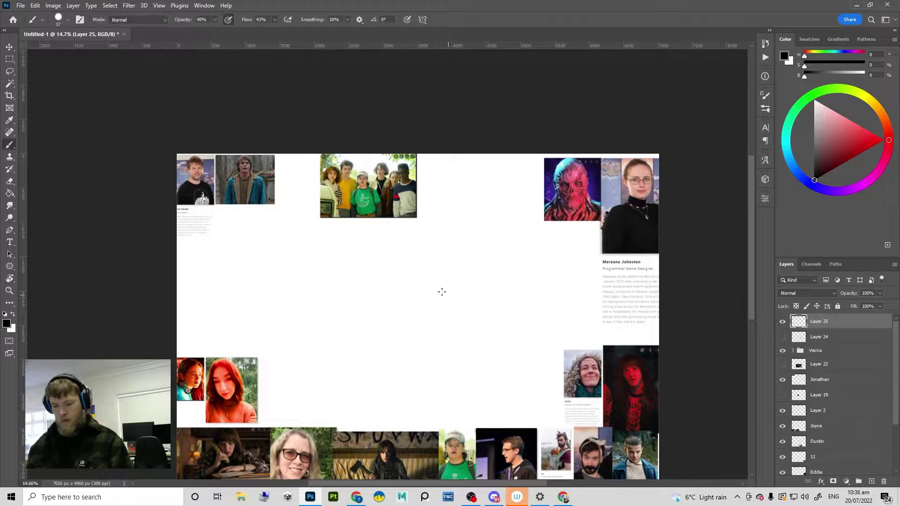
{"action": "mouse_move", "coordinate": [365, 282]}
{"action": "left_mouse_down"}
{"action": "mouse_move", "coordinate": [435, 323]}
{"action": "mouse_move", "coordinate": [428, 351]}
{"action": "mouse_move", "coordinate": [394, 361]}
{"action": "left_mouse_up"}
{"action": "left_click_drag", "start_coordinate": [365, 278], "coordinate": [397, 363]}
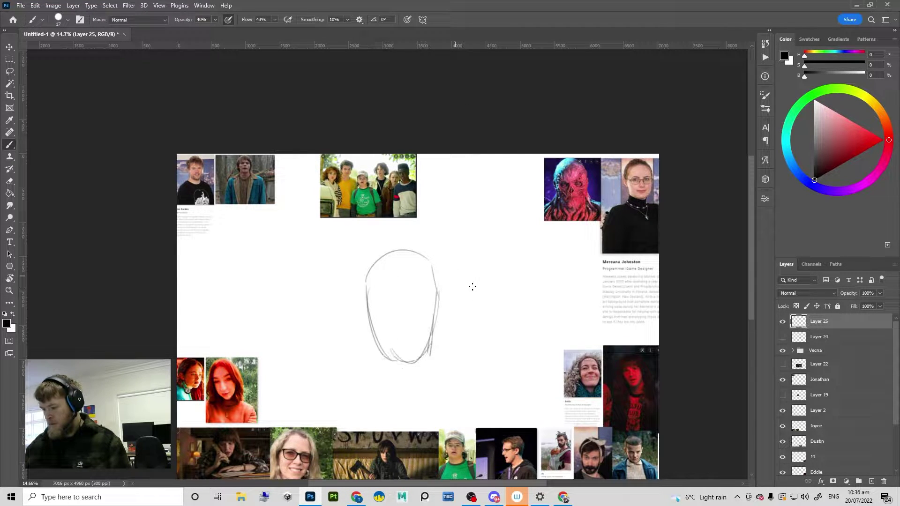
{"action": "mouse_move", "coordinate": [446, 269]}
{"action": "left_mouse_down"}
{"action": "mouse_move", "coordinate": [501, 258]}
{"action": "mouse_move", "coordinate": [509, 291]}
{"action": "left_mouse_up"}
{"action": "key", "text": "ctrl+z"}
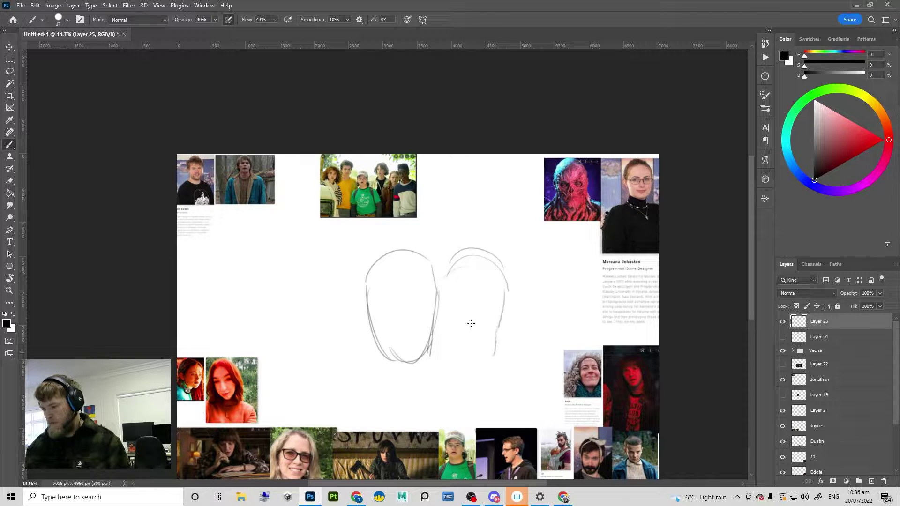
Step: Duplicate the group reference photo and place the copy over the blank middle of the canvas
{"action": "left_click_drag", "start_coordinate": [366, 162], "coordinate": [411, 178]}
{"action": "left_click", "coordinate": [412, 245], "text": "ctrl"}
{"action": "left_click_drag", "start_coordinate": [413, 245], "coordinate": [337, 320]}
{"action": "key", "text": "v"}
{"action": "scroll", "coordinate": [422, 258], "scroll_direction": "up", "scroll_amount": 1}
{"action": "left_click_drag", "start_coordinate": [423, 337], "coordinate": [439, 238]}
{"action": "left_click_drag", "start_coordinate": [377, 219], "coordinate": [352, 381]}
Step: Scale the group photo copy to about 368% and position it behind the head outlines
{"action": "key", "text": "ctrl+t"}
{"action": "left_click_drag", "start_coordinate": [380, 331], "coordinate": [631, 242]}
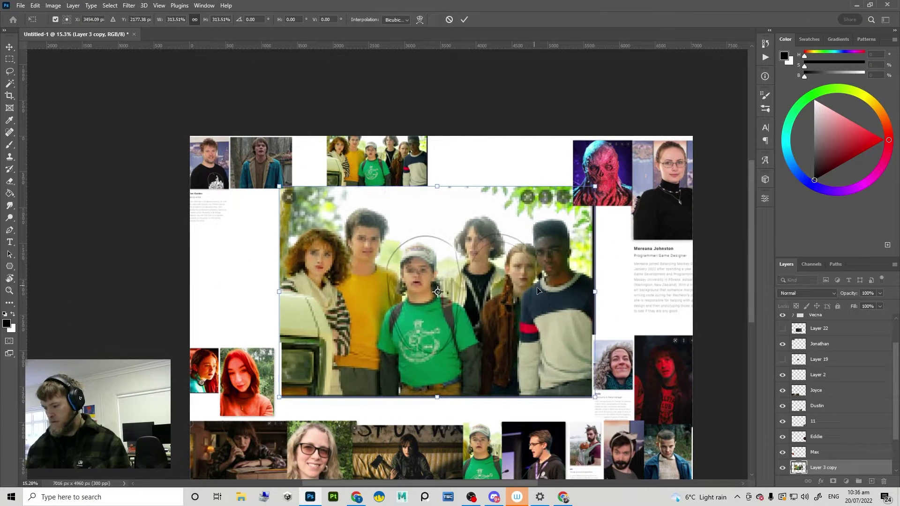
{"action": "left_click_drag", "start_coordinate": [536, 287], "coordinate": [505, 352]}
{"action": "left_click_drag", "start_coordinate": [566, 250], "coordinate": [625, 221]}
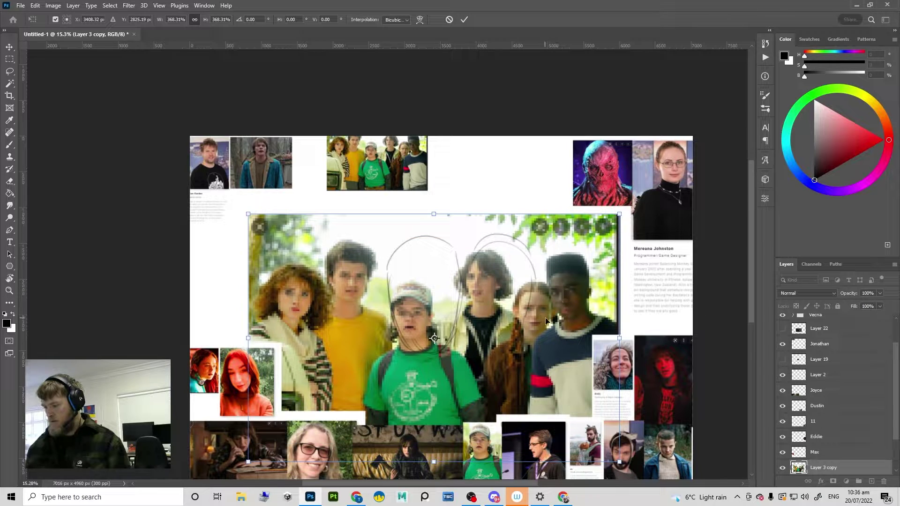
{"action": "key", "text": "Return"}
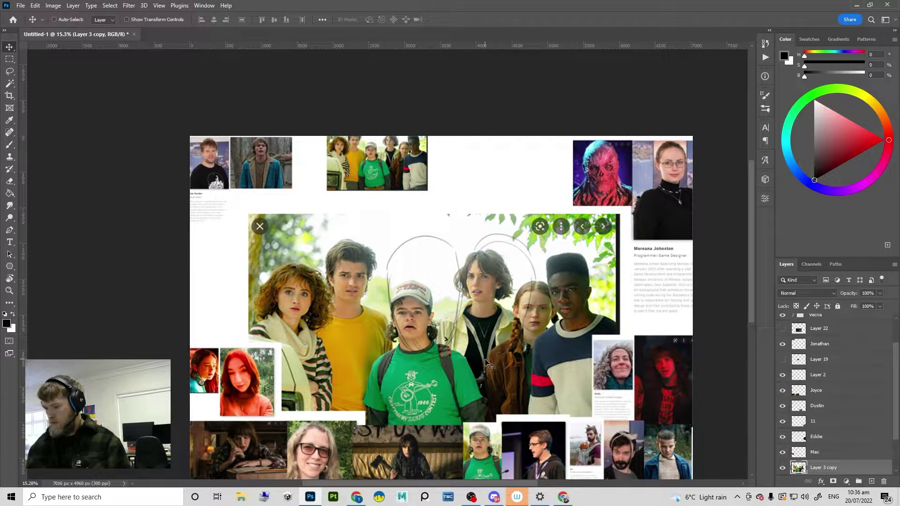
Step: Nudge the enlarged group photo slightly down and hide its Layer 3 copy layer
{"action": "key", "text": "ctrl"}
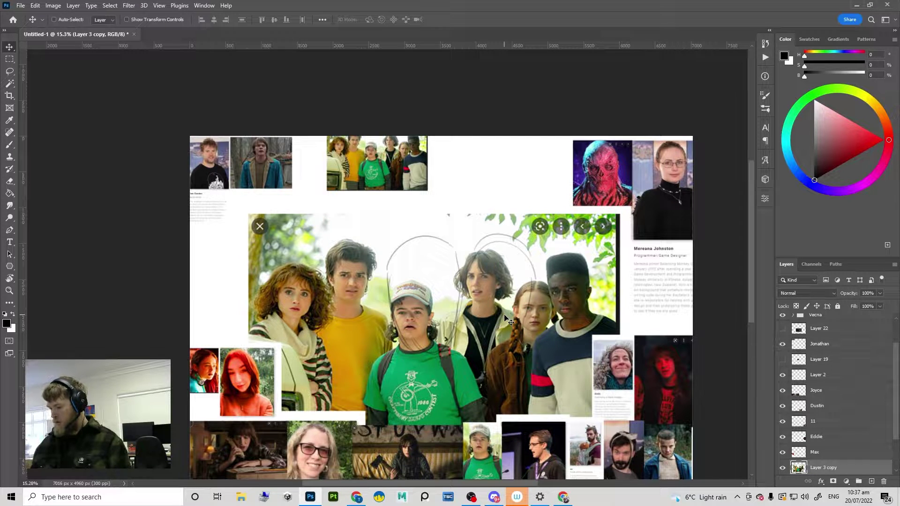
{"action": "mouse_move", "coordinate": [563, 331]}
{"action": "left_mouse_down"}
{"action": "mouse_move", "coordinate": [572, 291]}
{"action": "mouse_move", "coordinate": [558, 325]}
{"action": "mouse_move", "coordinate": [564, 337]}
{"action": "left_mouse_up"}
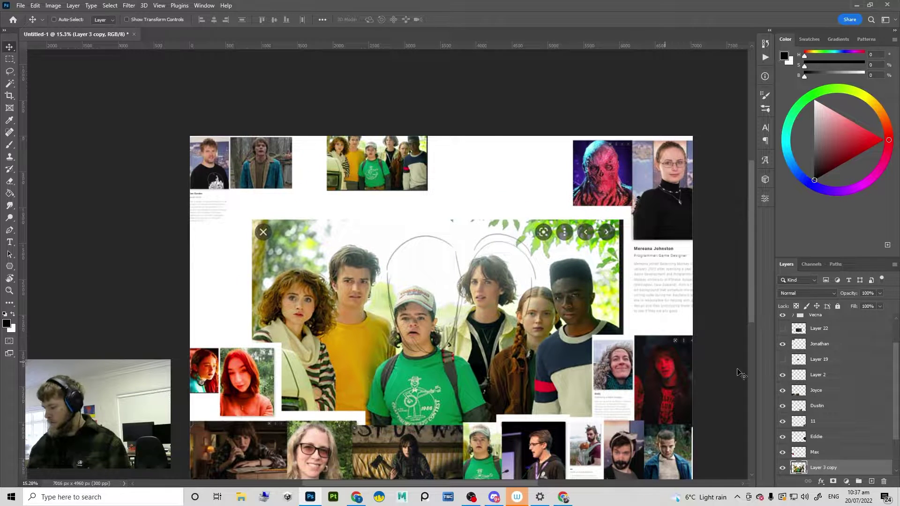
{"action": "left_click", "coordinate": [782, 468]}
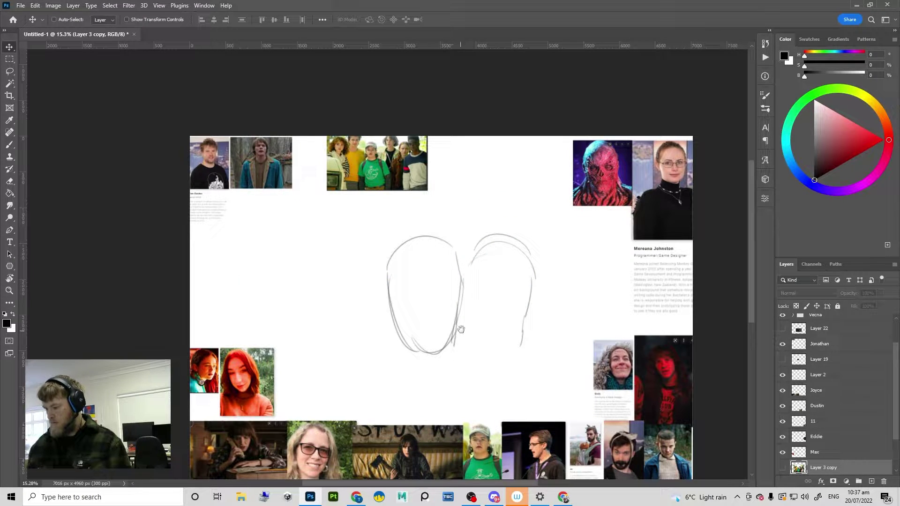
Step: Return to the head sketch layer and add curved hairline strokes to the second head's outline
{"action": "mouse_move", "coordinate": [455, 334]}
{"action": "left_mouse_down"}
{"action": "mouse_move", "coordinate": [483, 333]}
{"action": "mouse_move", "coordinate": [420, 339]}
{"action": "mouse_move", "coordinate": [394, 319]}
{"action": "left_mouse_up"}
{"action": "left_click", "coordinate": [447, 183]}
{"action": "left_click", "coordinate": [452, 325], "text": "ctrl"}
{"action": "left_click_drag", "start_coordinate": [463, 319], "coordinate": [446, 321]}
{"action": "key", "text": "b"}
{"action": "key", "text": "ctrl+z"}
{"action": "mouse_move", "coordinate": [434, 260]}
{"action": "left_mouse_down"}
{"action": "mouse_move", "coordinate": [496, 231]}
{"action": "mouse_move", "coordinate": [438, 277]}
{"action": "left_mouse_up"}
{"action": "mouse_move", "coordinate": [442, 245]}
{"action": "left_mouse_down"}
{"action": "mouse_move", "coordinate": [490, 228]}
{"action": "mouse_move", "coordinate": [451, 265]}
{"action": "left_mouse_up"}
Step: Select the small original group photo on Layer 3 and hide it
{"action": "key", "text": "v"}
{"action": "left_click_drag", "start_coordinate": [498, 248], "coordinate": [497, 273]}
{"action": "left_click", "coordinate": [408, 155], "text": "ctrl"}
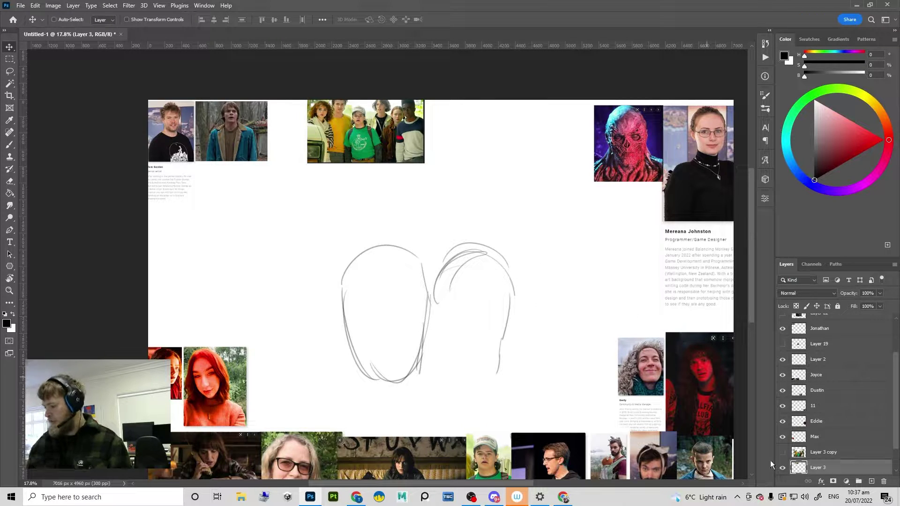
{"action": "left_click", "coordinate": [783, 468]}
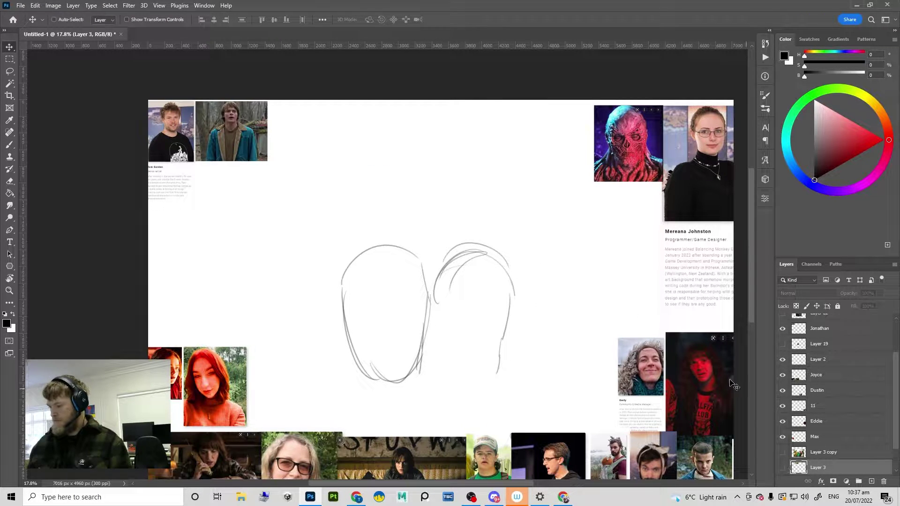
Step: Make the head sketch layer, Layer 25, active again for drawing by picking its strokes on the canvas
{"action": "key", "text": "b"}
{"action": "left_click", "coordinate": [373, 174]}
{"action": "left_click", "coordinate": [442, 185]}
{"action": "key", "text": "v"}
{"action": "left_click", "coordinate": [435, 297], "text": "ctrl"}
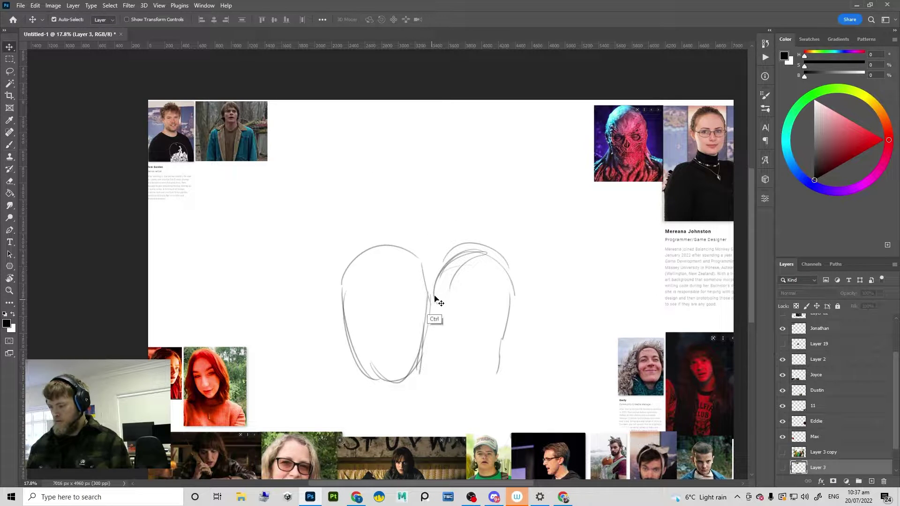
{"action": "left_click", "coordinate": [435, 300], "text": "ctrl"}
{"action": "key", "text": "b"}
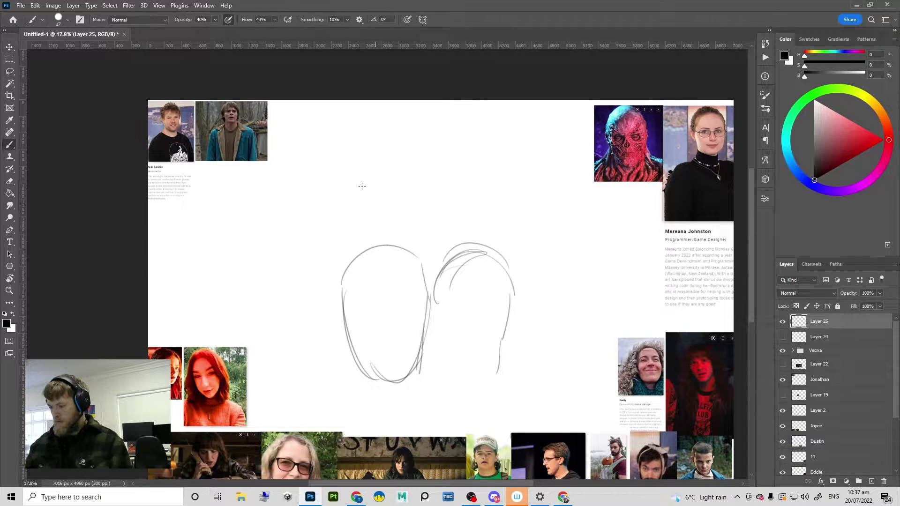
Step: Sketch a larger third head above the two existing outlines, with layered curved strokes for its hairline
{"action": "left_click_drag", "start_coordinate": [361, 186], "coordinate": [463, 154]}
{"action": "key", "text": "ctrl+z"}
{"action": "mouse_move", "coordinate": [386, 159]}
{"action": "left_mouse_down"}
{"action": "mouse_move", "coordinate": [463, 146]}
{"action": "mouse_move", "coordinate": [397, 169]}
{"action": "mouse_move", "coordinate": [455, 135]}
{"action": "mouse_move", "coordinate": [368, 145]}
{"action": "mouse_move", "coordinate": [461, 133]}
{"action": "mouse_move", "coordinate": [479, 178]}
{"action": "left_mouse_up"}
{"action": "key", "text": "ctrl+z"}
{"action": "left_click_drag", "start_coordinate": [471, 137], "coordinate": [458, 238]}
{"action": "left_click_drag", "start_coordinate": [384, 133], "coordinate": [392, 236]}
{"action": "mouse_move", "coordinate": [378, 148]}
{"action": "left_mouse_down"}
{"action": "mouse_move", "coordinate": [428, 260]}
{"action": "mouse_move", "coordinate": [472, 193]}
{"action": "left_mouse_up"}
{"action": "mouse_move", "coordinate": [464, 196]}
{"action": "left_mouse_down"}
{"action": "mouse_move", "coordinate": [466, 218]}
{"action": "mouse_move", "coordinate": [444, 255]}
{"action": "left_mouse_up"}
{"action": "mouse_move", "coordinate": [372, 194]}
{"action": "left_mouse_down"}
{"action": "mouse_move", "coordinate": [423, 126]}
{"action": "mouse_move", "coordinate": [384, 187]}
{"action": "mouse_move", "coordinate": [454, 134]}
{"action": "left_mouse_up"}
{"action": "key", "text": "ctrl+z"}
{"action": "mouse_move", "coordinate": [389, 148]}
{"action": "left_mouse_down"}
{"action": "mouse_move", "coordinate": [462, 151]}
{"action": "mouse_move", "coordinate": [469, 162]}
{"action": "left_mouse_up"}
{"action": "left_click_drag", "start_coordinate": [389, 139], "coordinate": [378, 176]}
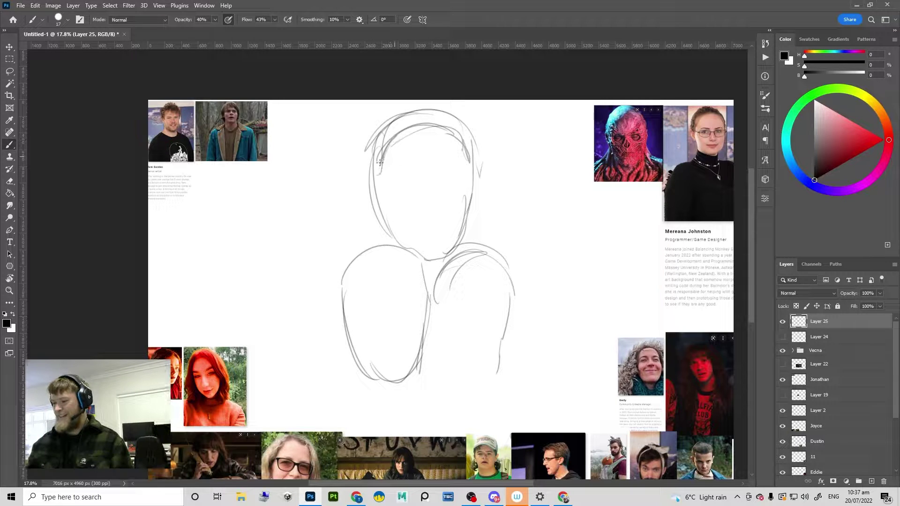
Step: Nudge the whole head sketch slightly upward on the canvas
{"action": "left_click_drag", "start_coordinate": [441, 193], "coordinate": [445, 197]}
{"action": "left_click_drag", "start_coordinate": [451, 216], "coordinate": [444, 197]}
{"action": "left_click_drag", "start_coordinate": [496, 233], "coordinate": [470, 245]}
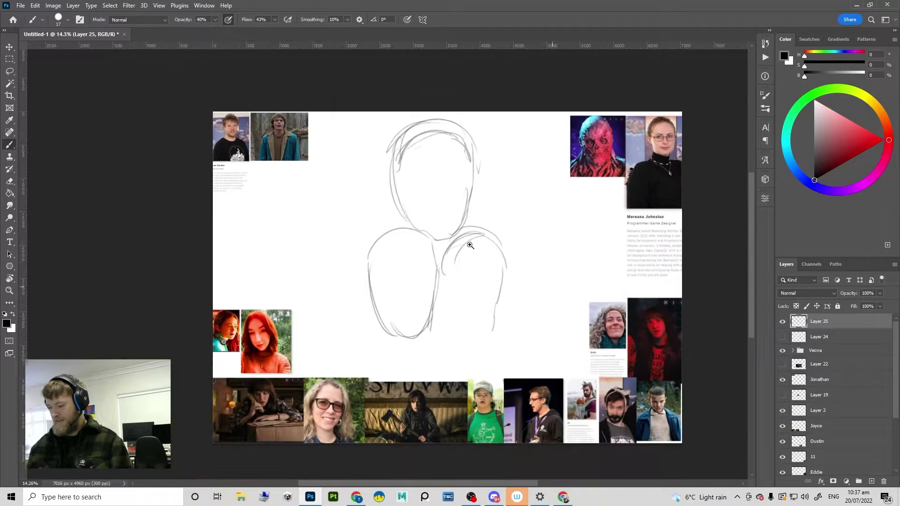
{"action": "left_click_drag", "start_coordinate": [514, 292], "coordinate": [484, 329]}
{"action": "key", "text": "v"}
{"action": "left_click_drag", "start_coordinate": [421, 266], "coordinate": [420, 261]}
{"action": "key", "text": "b"}
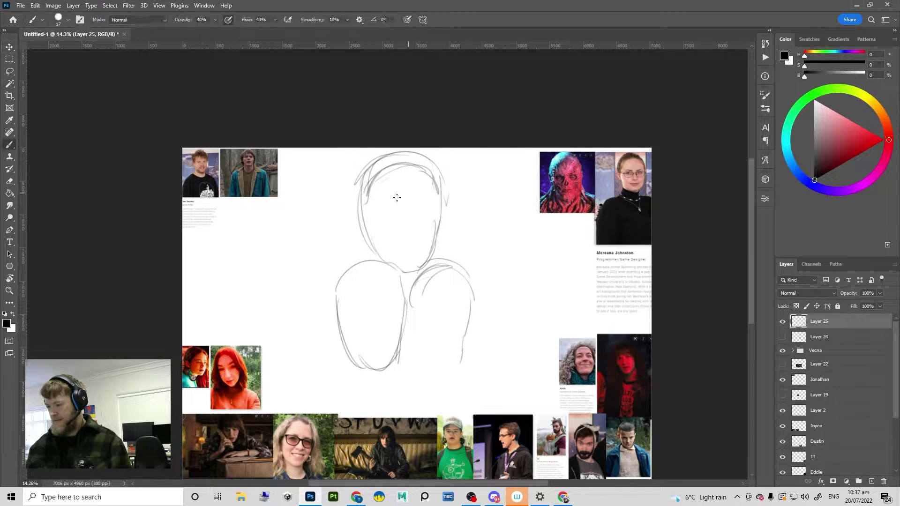
Step: Add zigzag hair strokes along both sides of the large head and a rough triangular nose and mouth
{"action": "mouse_move", "coordinate": [365, 204]}
{"action": "left_mouse_down"}
{"action": "mouse_move", "coordinate": [413, 176]}
{"action": "mouse_move", "coordinate": [367, 230]}
{"action": "left_mouse_up"}
{"action": "left_click_drag", "start_coordinate": [419, 188], "coordinate": [434, 198]}
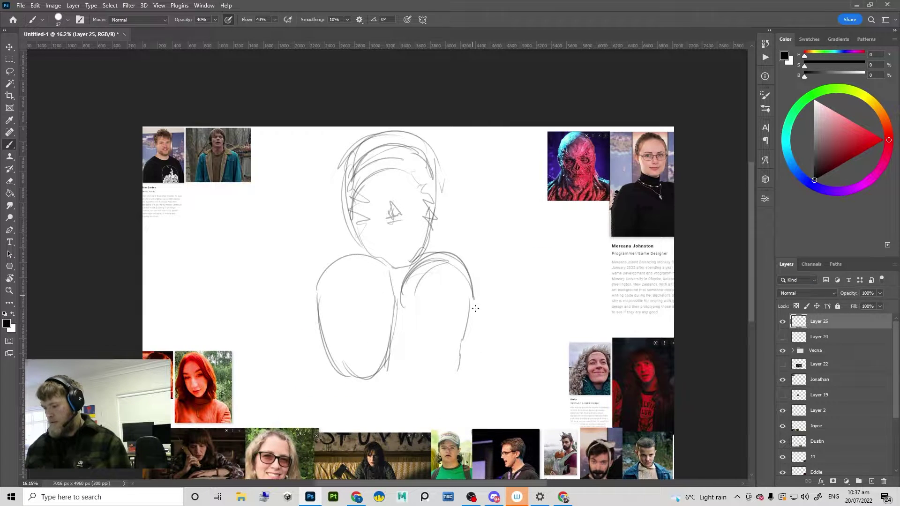
{"action": "scroll", "coordinate": [472, 375], "scroll_direction": "down", "scroll_amount": 1}
{"action": "mouse_move", "coordinate": [472, 375]}
{"action": "left_mouse_down"}
{"action": "mouse_move", "coordinate": [459, 285]}
{"action": "mouse_move", "coordinate": [492, 344]}
{"action": "mouse_move", "coordinate": [493, 331]}
{"action": "left_mouse_up"}
Step: Try to close the second head's jaw and strengthen the first head's edge while on the Dustin layer
{"action": "key", "text": "v"}
{"action": "left_click", "coordinate": [474, 368], "text": "ctrl"}
{"action": "key", "text": "ctrl+z"}
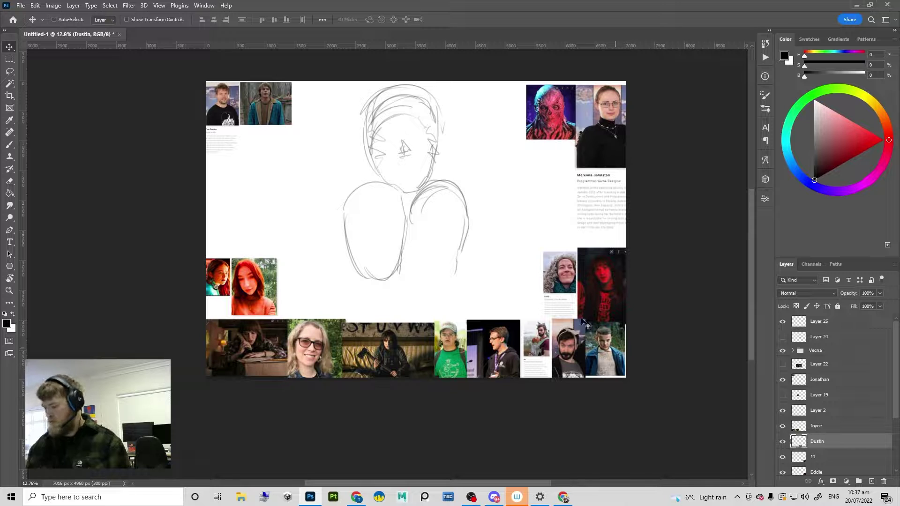
{"action": "scroll", "coordinate": [474, 283], "scroll_direction": "down", "scroll_amount": 1}
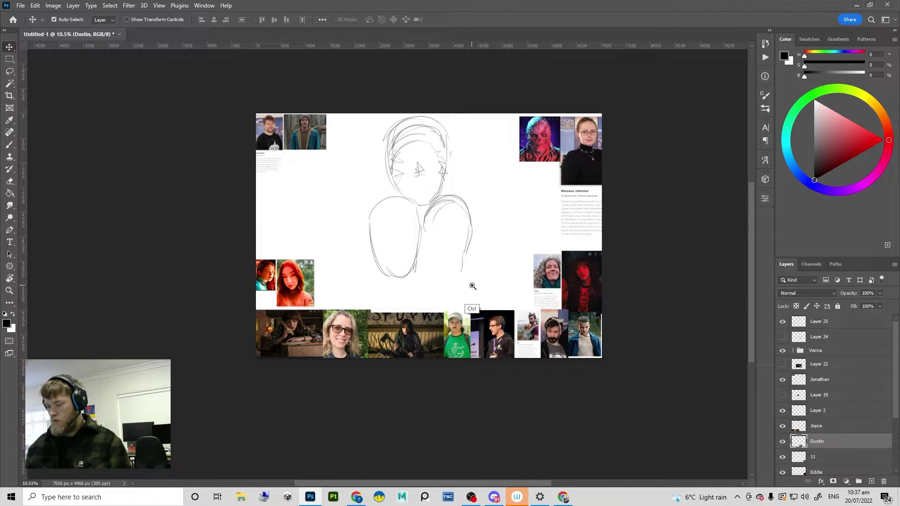
{"action": "scroll", "coordinate": [469, 281], "scroll_direction": "up", "scroll_amount": 2}
{"action": "left_click_drag", "start_coordinate": [482, 268], "coordinate": [461, 298]}
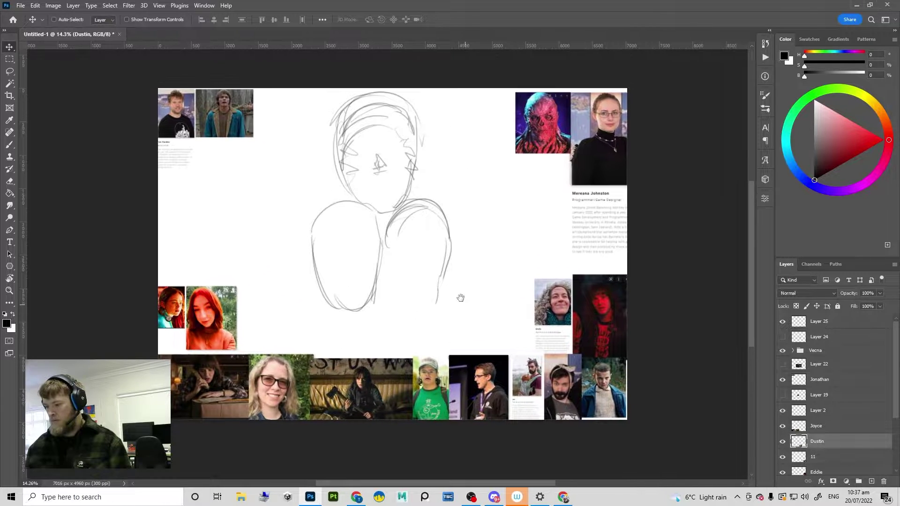
{"action": "key", "text": "b"}
{"action": "mouse_move", "coordinate": [407, 204]}
{"action": "left_mouse_down"}
{"action": "mouse_move", "coordinate": [383, 254]}
{"action": "mouse_move", "coordinate": [418, 298]}
{"action": "mouse_move", "coordinate": [438, 281]}
{"action": "left_mouse_up"}
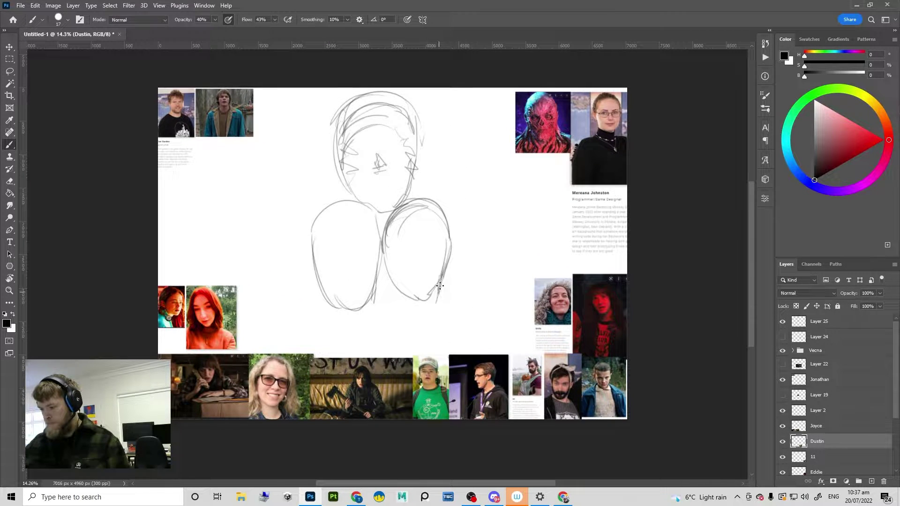
{"action": "left_click_drag", "start_coordinate": [380, 253], "coordinate": [373, 305]}
Step: Try to lasso and shift the first head, and clear the stray strokes from the Dustin layer
{"action": "key", "text": "l"}
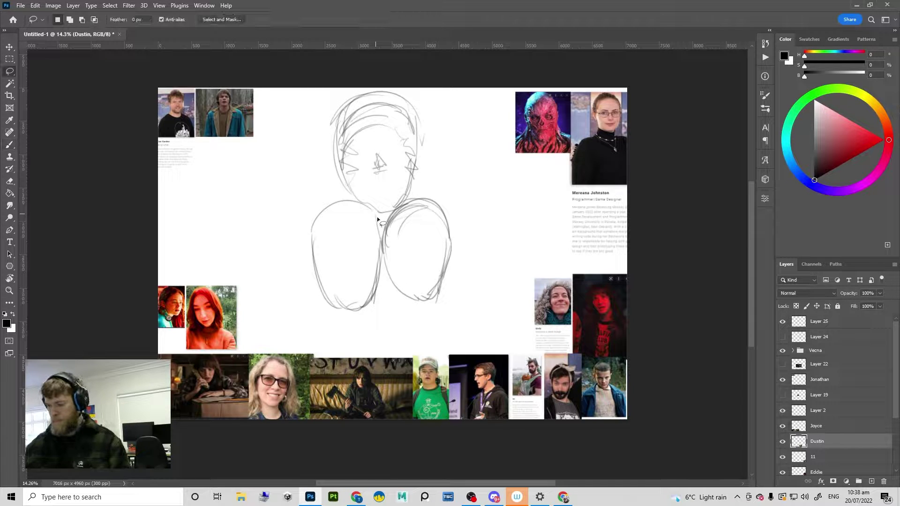
{"action": "left_click_drag", "start_coordinate": [377, 217], "coordinate": [383, 313]}
{"action": "left_click_drag", "start_coordinate": [378, 218], "coordinate": [378, 216]}
{"action": "left_click_drag", "start_coordinate": [375, 250], "coordinate": [375, 242]}
{"action": "key", "text": "ctrl+z"}
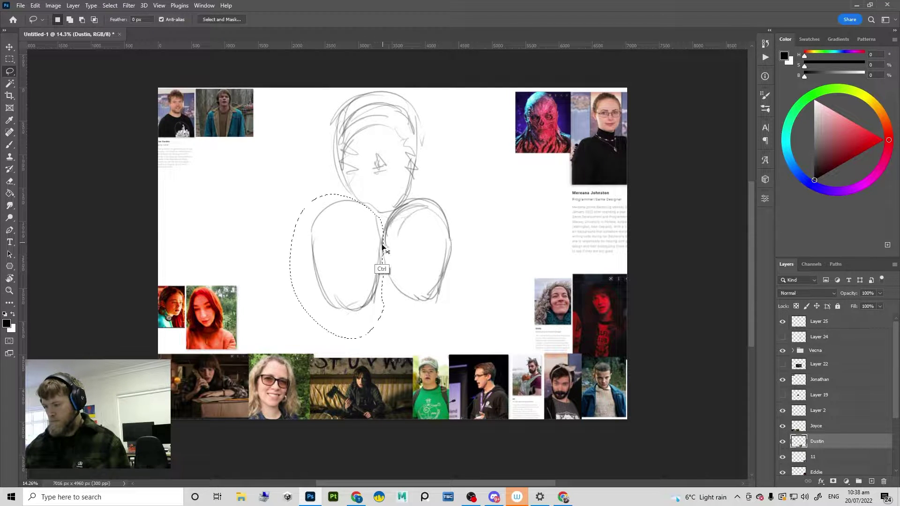
{"action": "key", "text": "ctrl+z"}
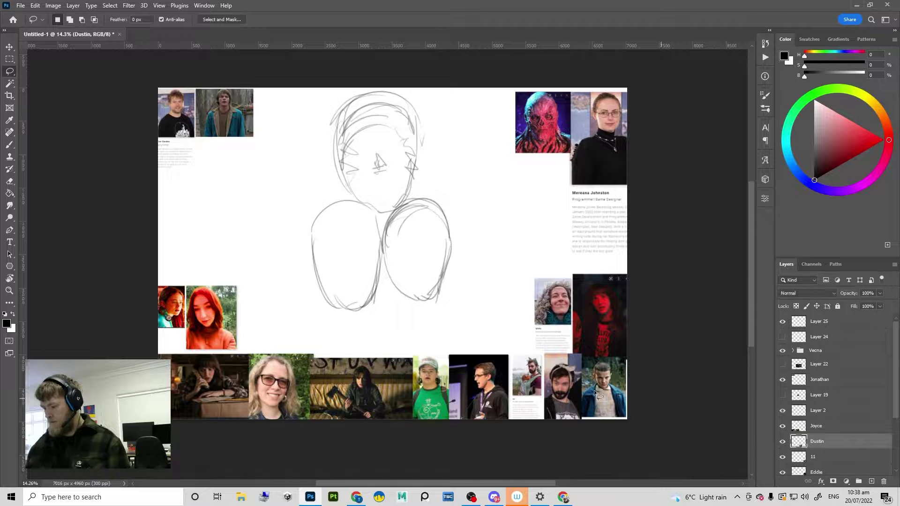
{"action": "key", "text": "e"}
{"action": "mouse_move", "coordinate": [437, 199]}
{"action": "left_mouse_down"}
{"action": "mouse_move", "coordinate": [445, 262]}
{"action": "mouse_move", "coordinate": [404, 217]}
{"action": "left_mouse_up"}
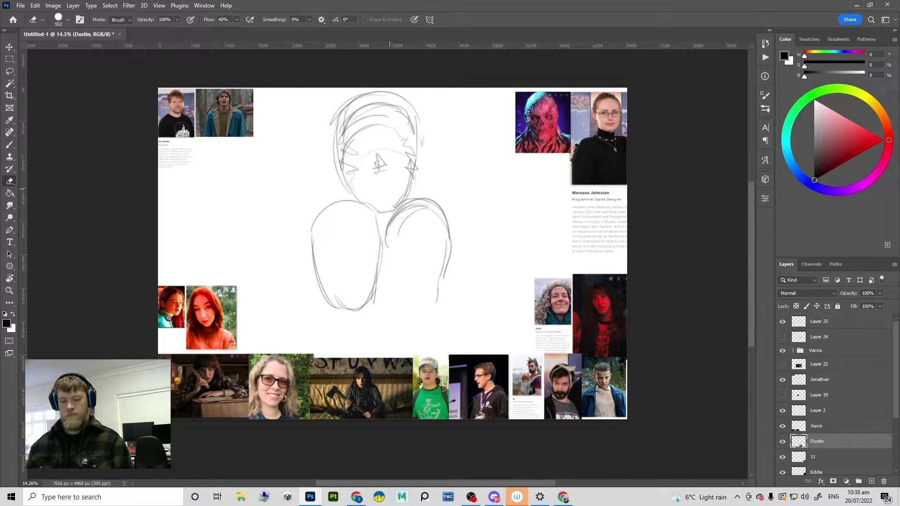
Step: Return to the head sketch layer, Layer 25, and ready the brush for drawing
{"action": "left_click_drag", "start_coordinate": [400, 181], "coordinate": [406, 234]}
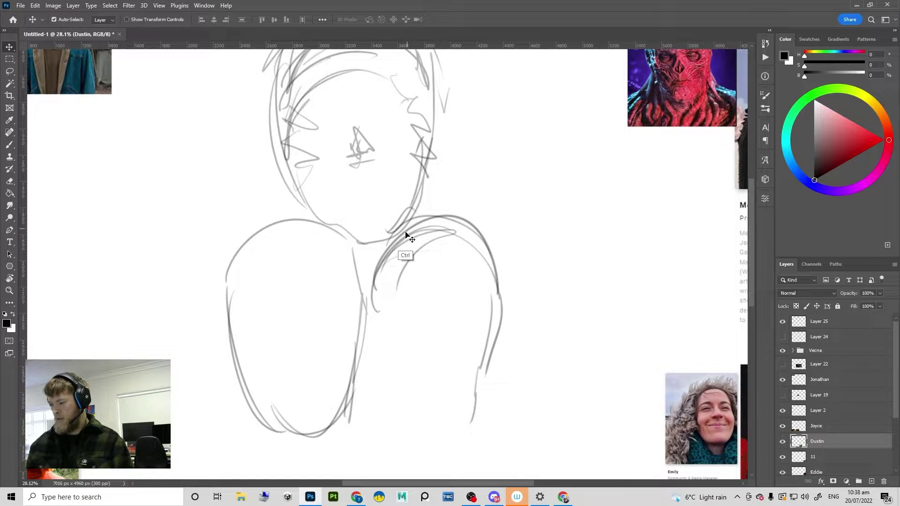
{"action": "left_click", "coordinate": [393, 253], "text": "ctrl"}
{"action": "scroll", "coordinate": [408, 267], "scroll_direction": "down", "scroll_amount": 4}
{"action": "left_click_drag", "start_coordinate": [422, 283], "coordinate": [427, 287]}
{"action": "scroll", "coordinate": [419, 297], "scroll_direction": "up", "scroll_amount": 2}
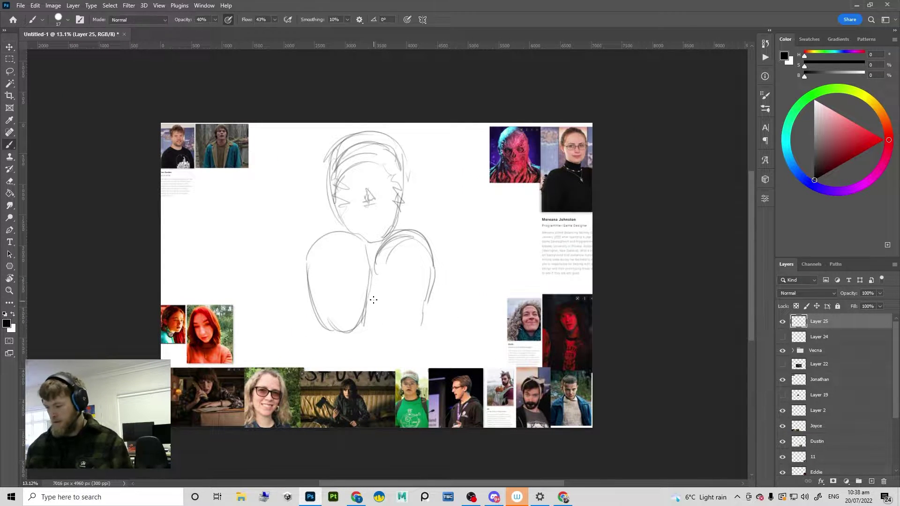
{"action": "key", "text": "b"}
Step: Redraw the second head as a shorter closed oval with reinforced edges, and try out a small nose mark
{"action": "left_click_drag", "start_coordinate": [375, 265], "coordinate": [394, 317]}
{"action": "key", "text": "ctrl+z"}
{"action": "key", "text": "ctrl+z"}
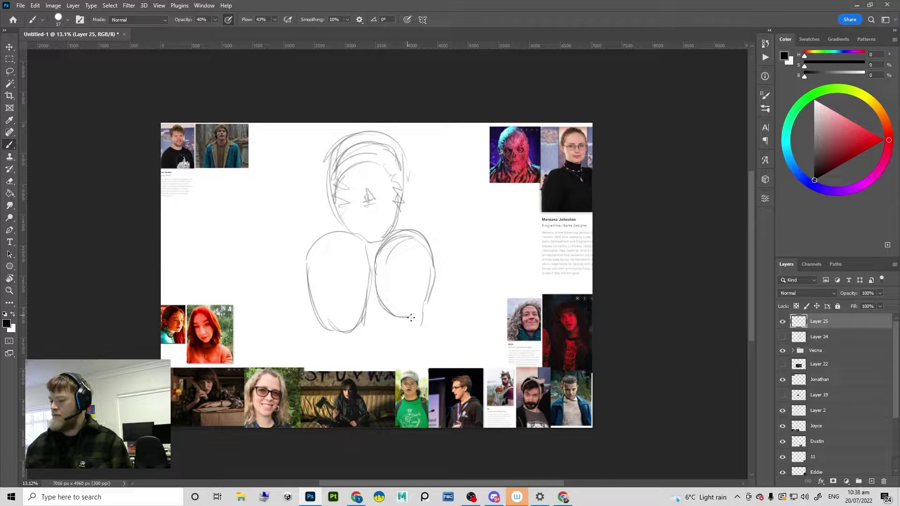
{"action": "key", "text": "ctrl+z"}
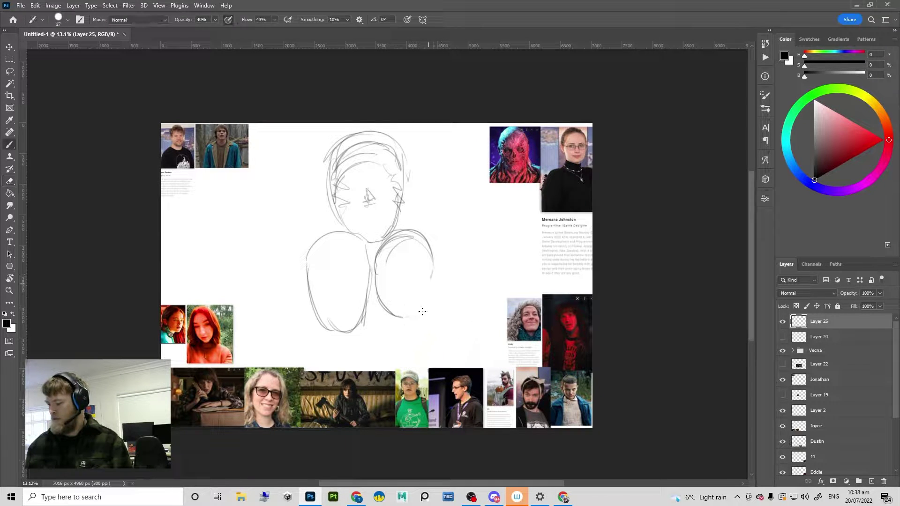
{"action": "mouse_move", "coordinate": [433, 268]}
{"action": "left_mouse_down"}
{"action": "mouse_move", "coordinate": [420, 308]}
{"action": "mouse_move", "coordinate": [426, 243]}
{"action": "mouse_move", "coordinate": [377, 260]}
{"action": "mouse_move", "coordinate": [419, 234]}
{"action": "left_mouse_up"}
{"action": "key", "text": "e"}
{"action": "key", "text": "b"}
{"action": "key", "text": "ctrl+z"}
{"action": "left_click_drag", "start_coordinate": [375, 261], "coordinate": [431, 269]}
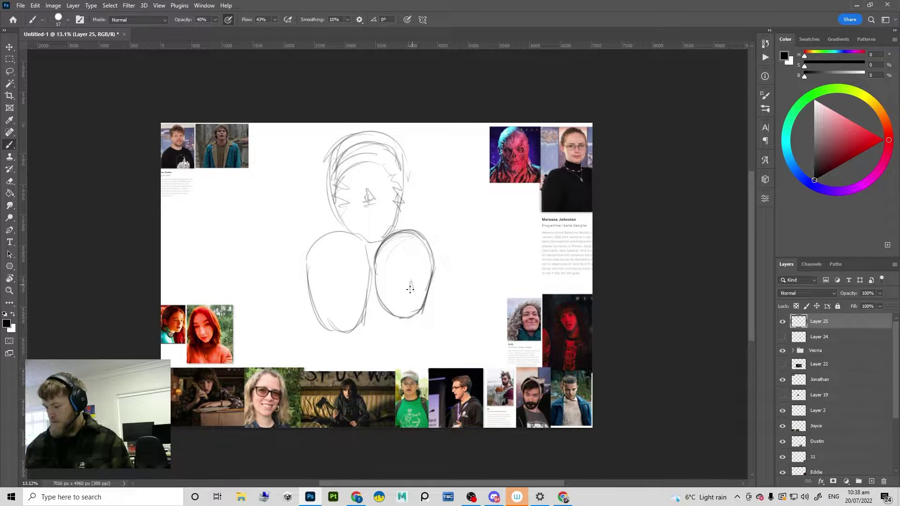
{"action": "key", "text": "ctrl+z"}
Step: Erase the top of the first head and redraw its crown and sides slightly lower
{"action": "mouse_move", "coordinate": [368, 266]}
{"action": "left_mouse_down"}
{"action": "mouse_move", "coordinate": [309, 249]}
{"action": "mouse_move", "coordinate": [301, 265]}
{"action": "left_mouse_up"}
{"action": "key", "text": "e"}
{"action": "left_click_drag", "start_coordinate": [345, 243], "coordinate": [321, 246]}
{"action": "mouse_move", "coordinate": [309, 251]}
{"action": "left_mouse_down"}
{"action": "mouse_move", "coordinate": [357, 242]}
{"action": "mouse_move", "coordinate": [305, 262]}
{"action": "left_mouse_up"}
{"action": "key", "text": "b"}
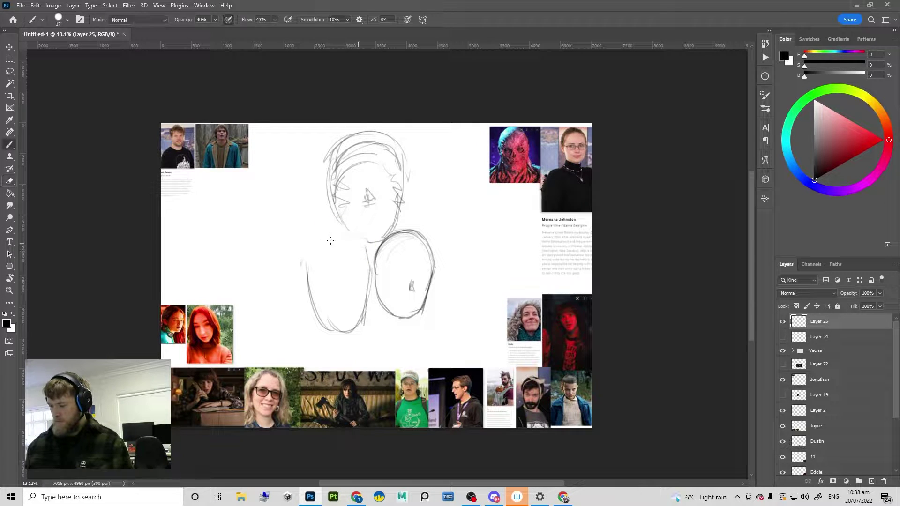
{"action": "mouse_move", "coordinate": [347, 242]}
{"action": "left_mouse_down"}
{"action": "mouse_move", "coordinate": [307, 284]}
{"action": "mouse_move", "coordinate": [366, 267]}
{"action": "mouse_move", "coordinate": [329, 240]}
{"action": "mouse_move", "coordinate": [358, 260]}
{"action": "mouse_move", "coordinate": [396, 220]}
{"action": "left_mouse_up"}
{"action": "key", "text": "e"}
{"action": "key", "text": "b"}
{"action": "left_click_drag", "start_coordinate": [406, 333], "coordinate": [396, 334]}
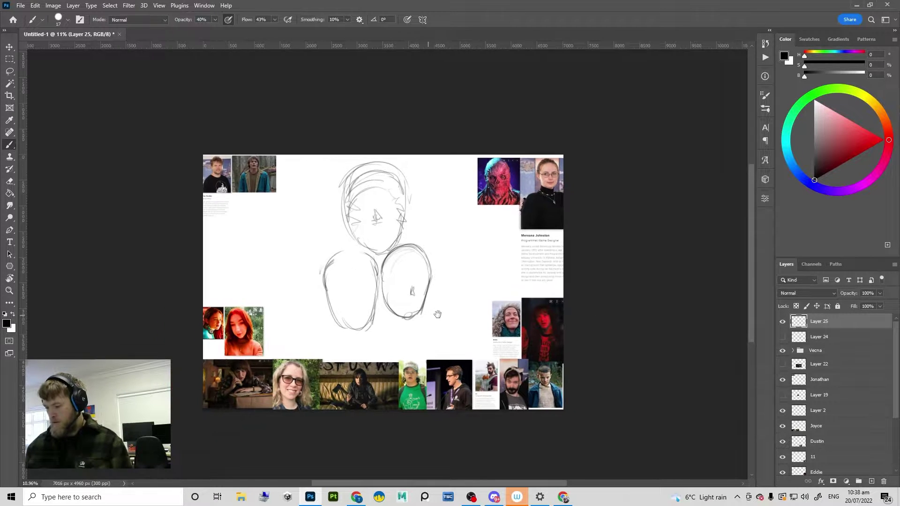
Step: Try sketching strokes for another head to the right of the second head
{"action": "left_click_drag", "start_coordinate": [437, 313], "coordinate": [444, 291]}
{"action": "left_click_drag", "start_coordinate": [458, 249], "coordinate": [486, 214]}
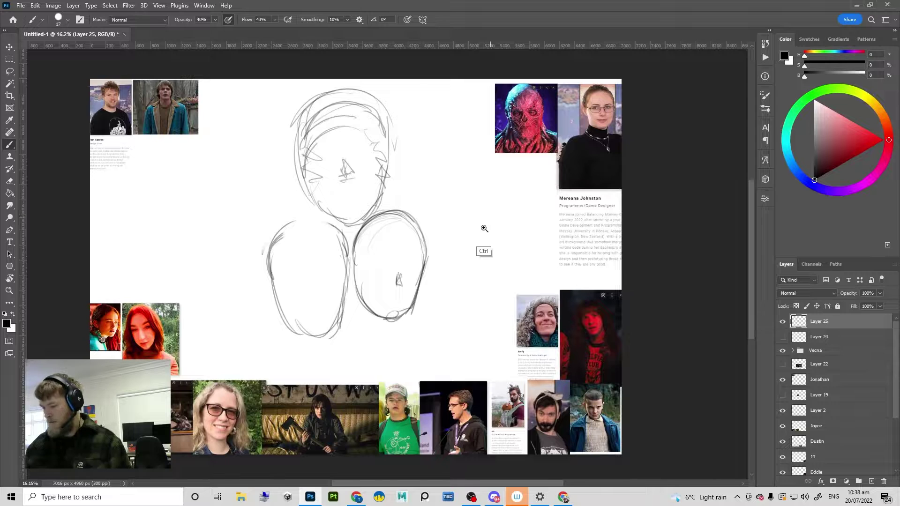
{"action": "scroll", "coordinate": [468, 215], "scroll_direction": "down", "scroll_amount": 1}
{"action": "left_click_drag", "start_coordinate": [415, 199], "coordinate": [463, 200]}
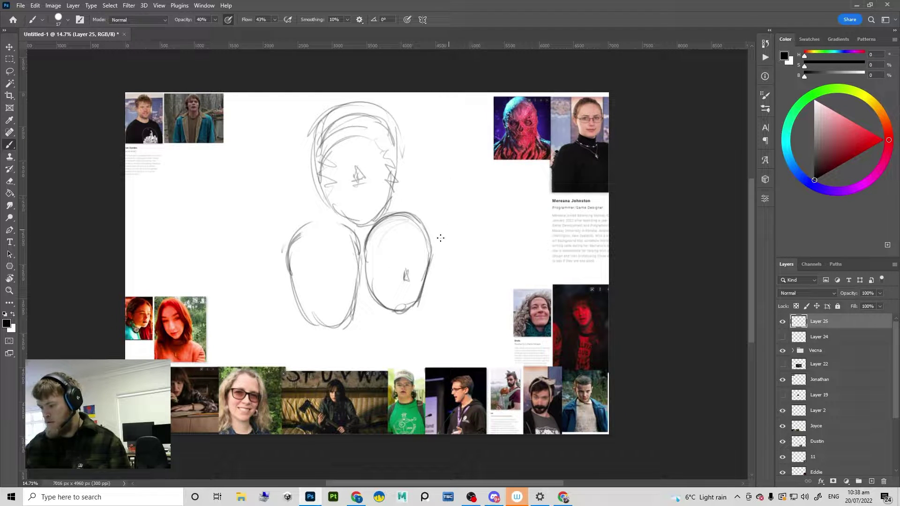
{"action": "left_click_drag", "start_coordinate": [438, 234], "coordinate": [485, 230]}
{"action": "left_click_drag", "start_coordinate": [427, 247], "coordinate": [483, 238]}
{"action": "key", "text": "ctrl+z"}
{"action": "key", "text": "ctrl+z"}
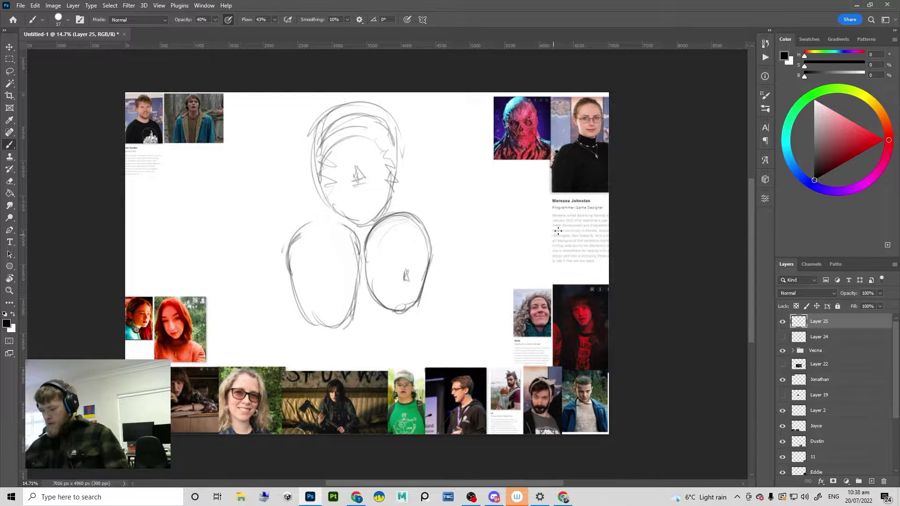
Step: Redraw the first head's jaw and chin slightly higher and clean up its lower outline
{"action": "mouse_move", "coordinate": [351, 268]}
{"action": "left_mouse_down"}
{"action": "mouse_move", "coordinate": [327, 327]}
{"action": "mouse_move", "coordinate": [339, 326]}
{"action": "mouse_move", "coordinate": [355, 297]}
{"action": "left_mouse_up"}
{"action": "key", "text": "e"}
{"action": "key", "text": "b"}
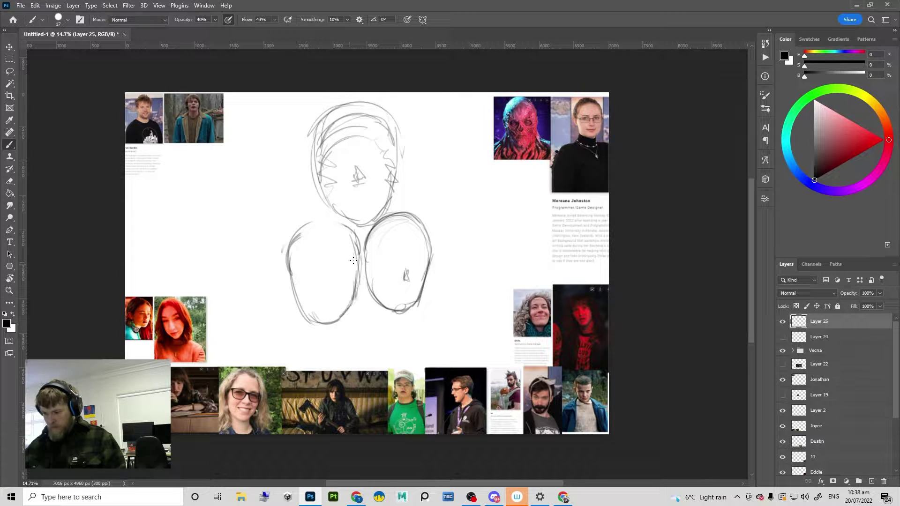
{"action": "left_click_drag", "start_coordinate": [307, 315], "coordinate": [283, 257]}
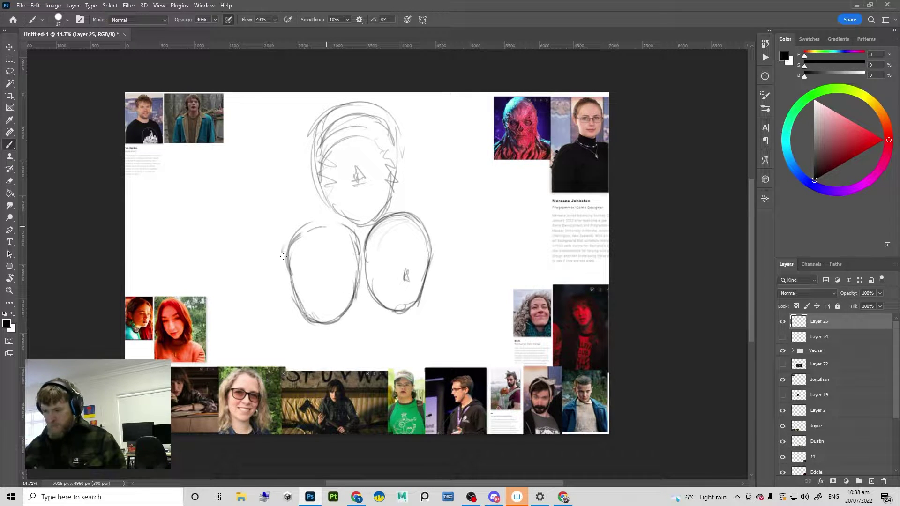
{"action": "key", "text": "ctrl+z"}
Step: Sketch arched hair outlines for two more heads flanking the large head, with a wavy fringe on the left one
{"action": "left_click_drag", "start_coordinate": [423, 157], "coordinate": [453, 146]}
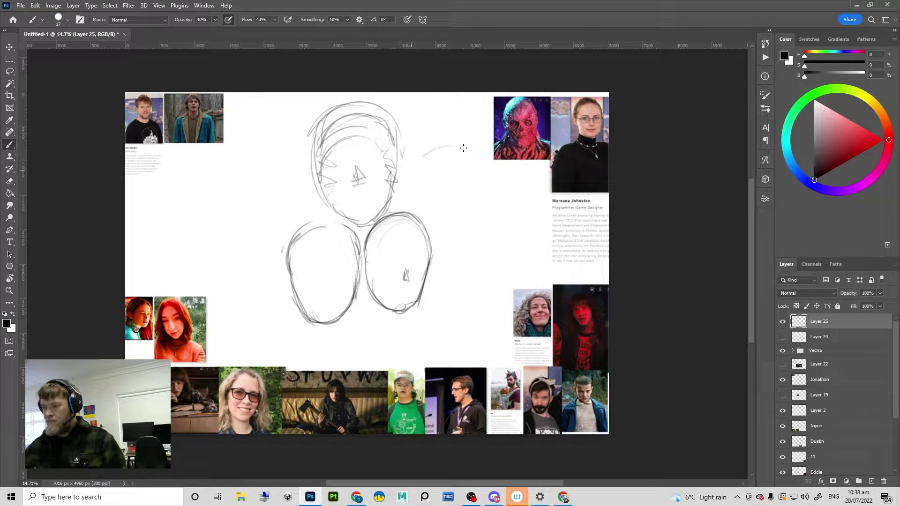
{"action": "left_click_drag", "start_coordinate": [481, 183], "coordinate": [406, 176]}
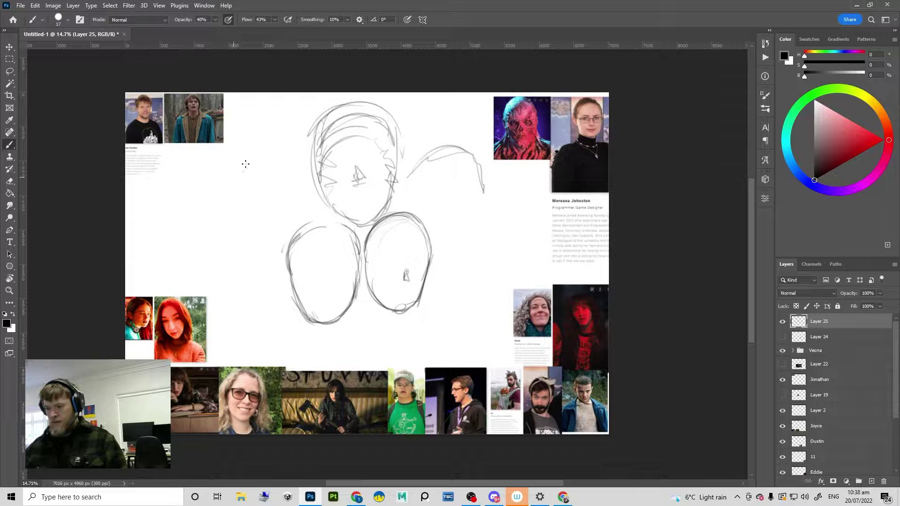
{"action": "left_click_drag", "start_coordinate": [323, 191], "coordinate": [354, 240]}
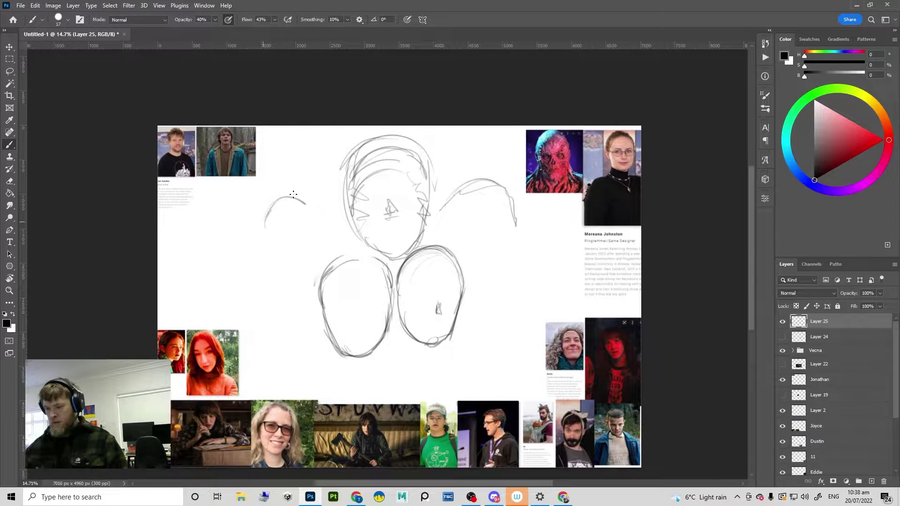
{"action": "left_click_drag", "start_coordinate": [292, 194], "coordinate": [261, 218]}
{"action": "left_click_drag", "start_coordinate": [499, 256], "coordinate": [479, 275]}
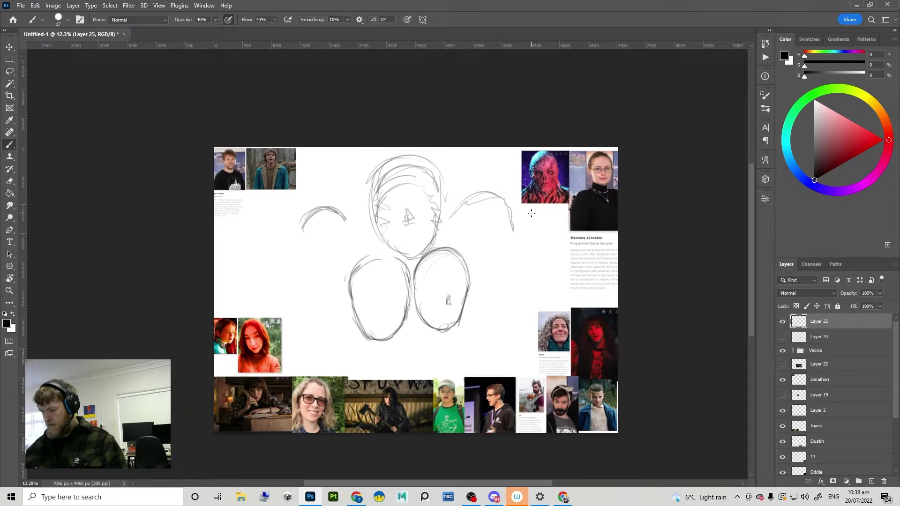
{"action": "scroll", "coordinate": [556, 251], "scroll_direction": "up", "scroll_amount": 1}
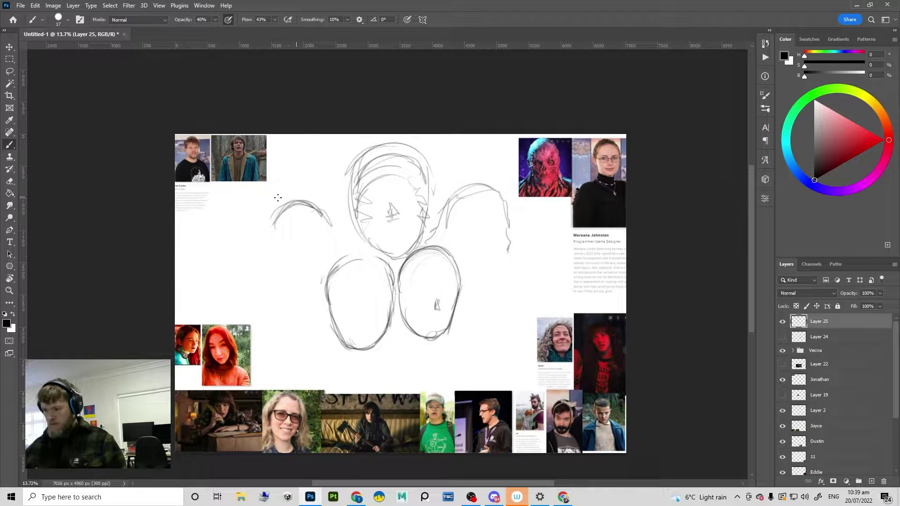
{"action": "left_click_drag", "start_coordinate": [313, 200], "coordinate": [282, 202]}
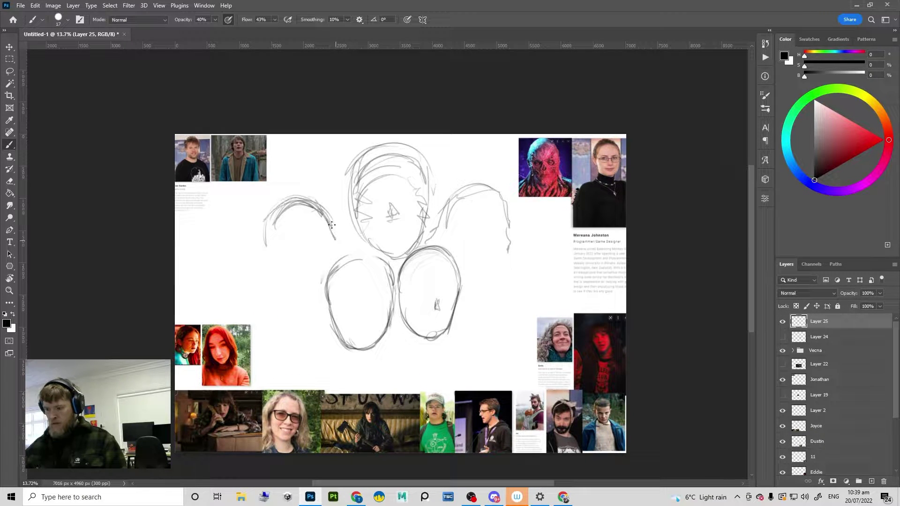
{"action": "left_click_drag", "start_coordinate": [279, 243], "coordinate": [294, 241]}
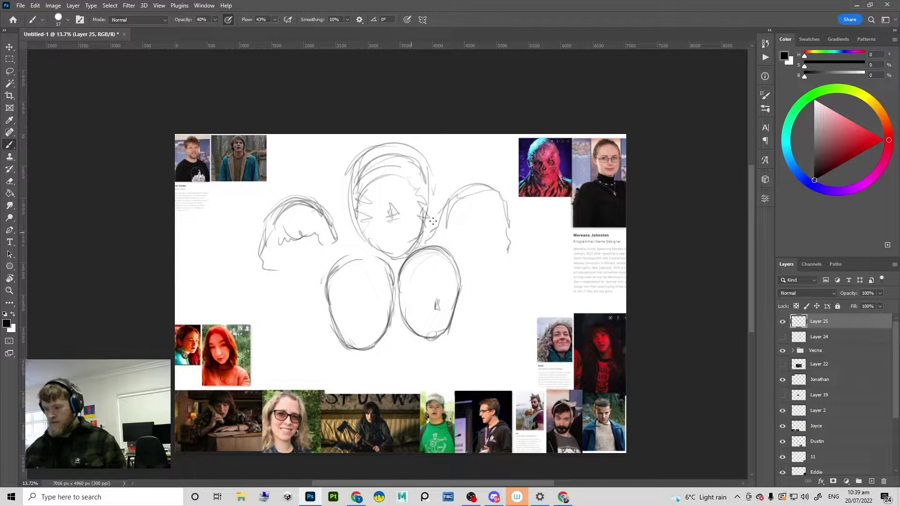
Step: Move the whole head sketch down so the two lower heads sit just above the bottom photos
{"action": "left_click_drag", "start_coordinate": [494, 233], "coordinate": [474, 243]}
{"action": "key", "text": "v"}
{"action": "mouse_move", "coordinate": [473, 211]}
{"action": "left_mouse_down"}
{"action": "mouse_move", "coordinate": [486, 244]}
{"action": "mouse_move", "coordinate": [475, 248]}
{"action": "left_mouse_up"}
Step: Lasso the large central head and scale it up with Free Transform, keeping its chin in place
{"action": "key", "text": "l"}
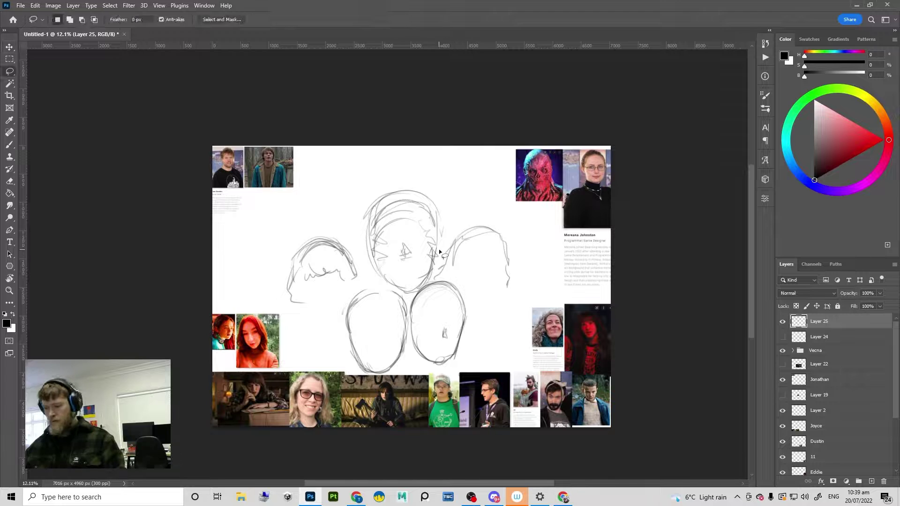
{"action": "mouse_move", "coordinate": [409, 293]}
{"action": "left_mouse_down"}
{"action": "mouse_move", "coordinate": [422, 183]}
{"action": "mouse_move", "coordinate": [451, 220]}
{"action": "mouse_move", "coordinate": [434, 247]}
{"action": "left_mouse_up"}
{"action": "key", "text": "shift"}
{"action": "key", "text": "ctrl+t"}
{"action": "mouse_move", "coordinate": [442, 178]}
{"action": "left_mouse_down"}
{"action": "mouse_move", "coordinate": [493, 143]}
{"action": "mouse_move", "coordinate": [483, 153]}
{"action": "left_mouse_up"}
{"action": "key", "text": "Return"}
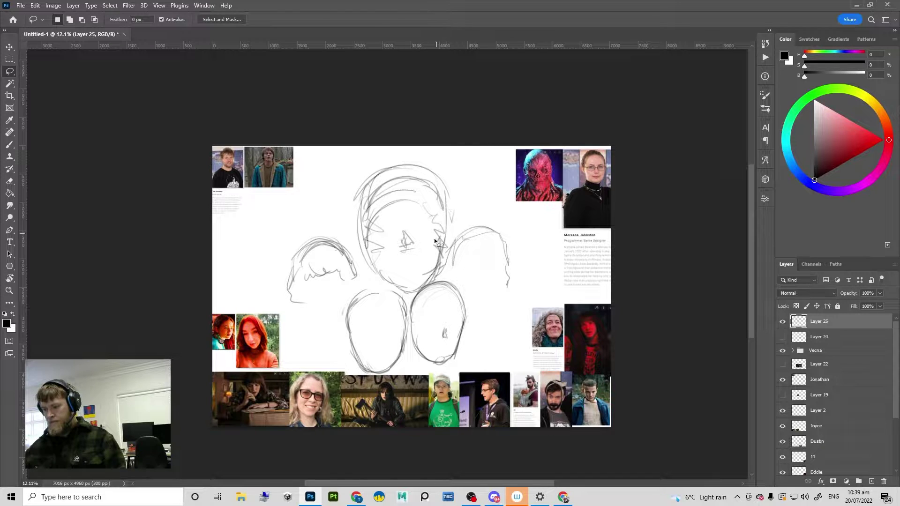
Step: Move the whole head sketch up until the crown of the large head reaches the top edge of the canvas
{"action": "key", "text": "v"}
{"action": "left_click_drag", "start_coordinate": [442, 250], "coordinate": [448, 208]}
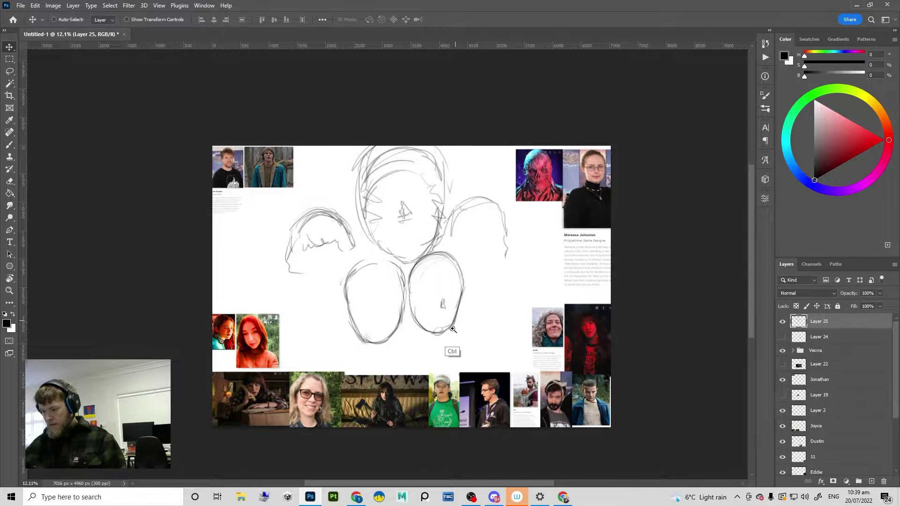
{"action": "scroll", "coordinate": [451, 337], "scroll_direction": "up", "scroll_amount": 2}
{"action": "key", "text": "b"}
{"action": "scroll", "coordinate": [436, 239], "scroll_direction": "down", "scroll_amount": 2}
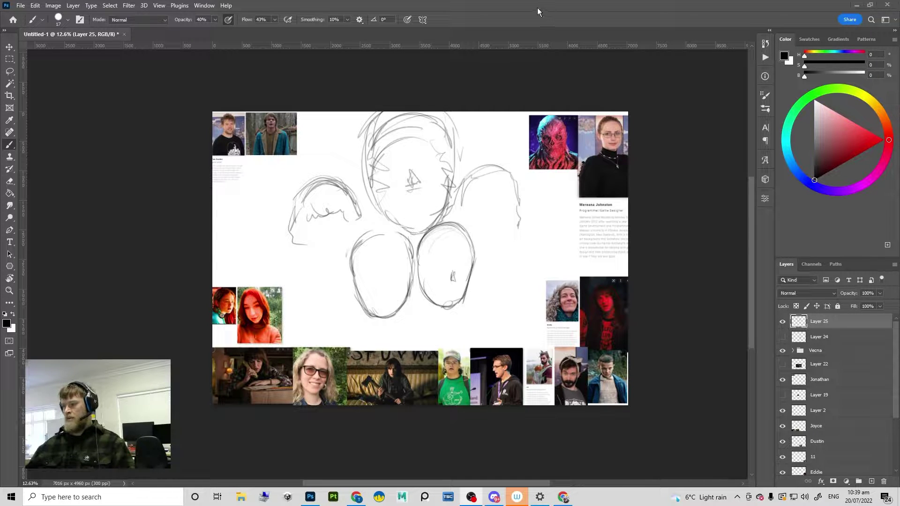
{"action": "scroll", "coordinate": [445, 267], "scroll_direction": "up", "scroll_amount": 1}
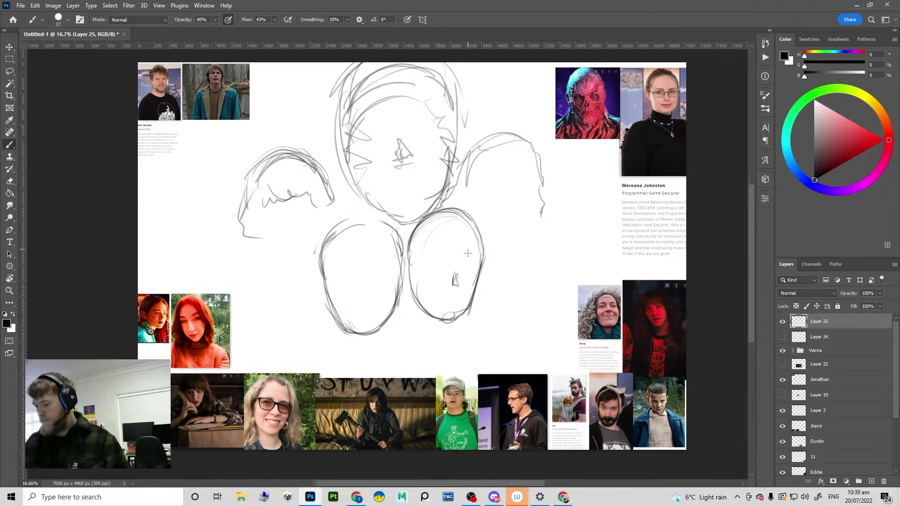
{"action": "scroll", "coordinate": [479, 265], "scroll_direction": "down", "scroll_amount": 1}
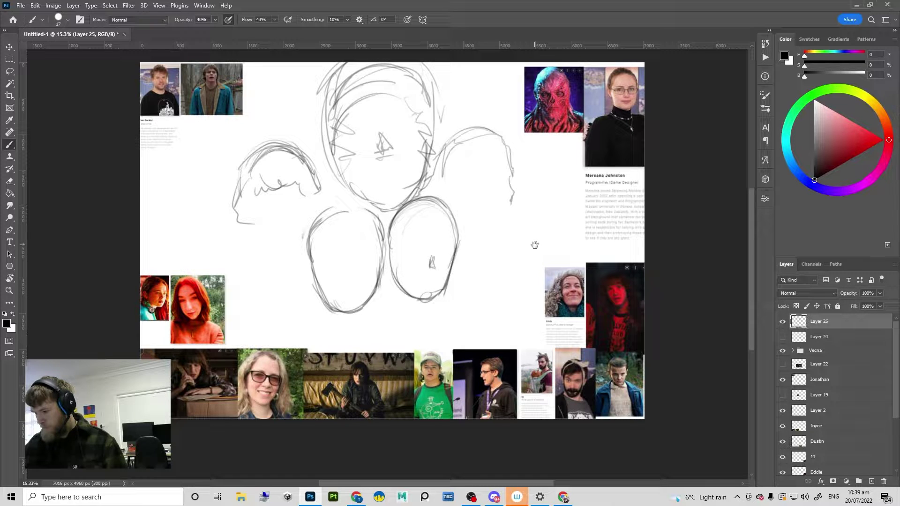
{"action": "left_click_drag", "start_coordinate": [542, 241], "coordinate": [514, 287]}
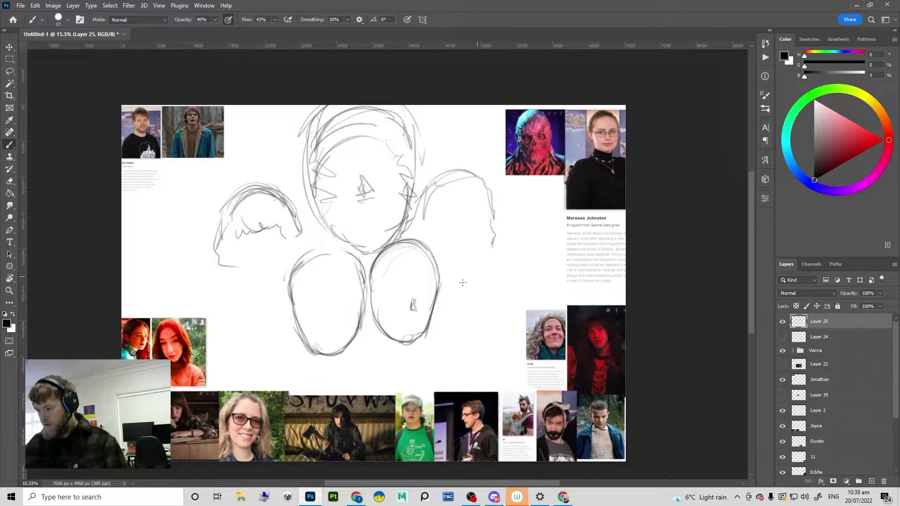
{"action": "left_click_drag", "start_coordinate": [450, 292], "coordinate": [495, 280]}
{"action": "key", "text": "ctrl+z"}
{"action": "scroll", "coordinate": [506, 274], "scroll_direction": "down", "scroll_amount": 2}
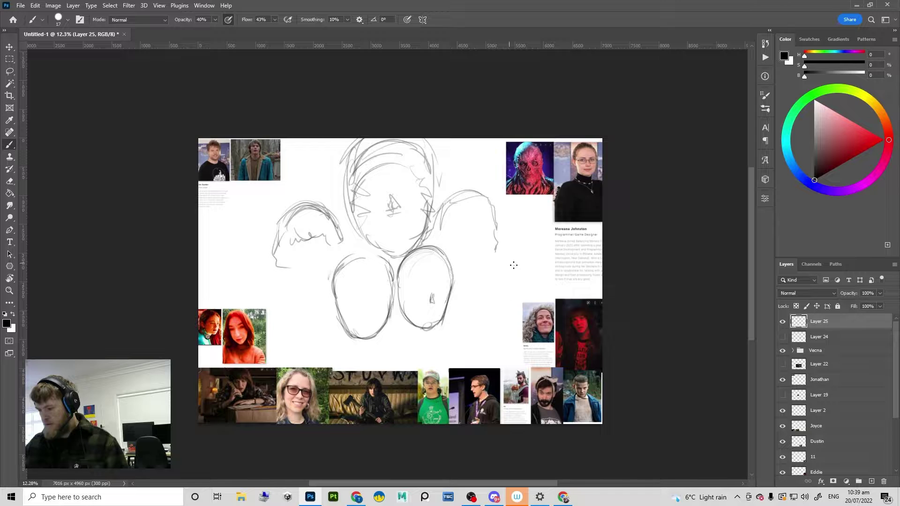
{"action": "mouse_move", "coordinate": [377, 309]}
{"action": "left_mouse_down"}
{"action": "mouse_move", "coordinate": [420, 322]}
{"action": "mouse_move", "coordinate": [414, 303]}
{"action": "mouse_move", "coordinate": [366, 337]}
{"action": "mouse_move", "coordinate": [417, 307]}
{"action": "mouse_move", "coordinate": [422, 330]}
{"action": "left_mouse_up"}
{"action": "key", "text": "ctrl+z"}
{"action": "key", "text": "ctrl+z"}
{"action": "key", "text": "ctrl+z"}
{"action": "mouse_move", "coordinate": [366, 342]}
{"action": "left_mouse_down"}
{"action": "mouse_move", "coordinate": [424, 322]}
{"action": "mouse_move", "coordinate": [405, 299]}
{"action": "mouse_move", "coordinate": [380, 312]}
{"action": "mouse_move", "coordinate": [423, 313]}
{"action": "mouse_move", "coordinate": [429, 332]}
{"action": "left_mouse_up"}
{"action": "key", "text": "ctrl+z"}
{"action": "key", "text": "ctrl+z"}
{"action": "key", "text": "ctrl+z"}
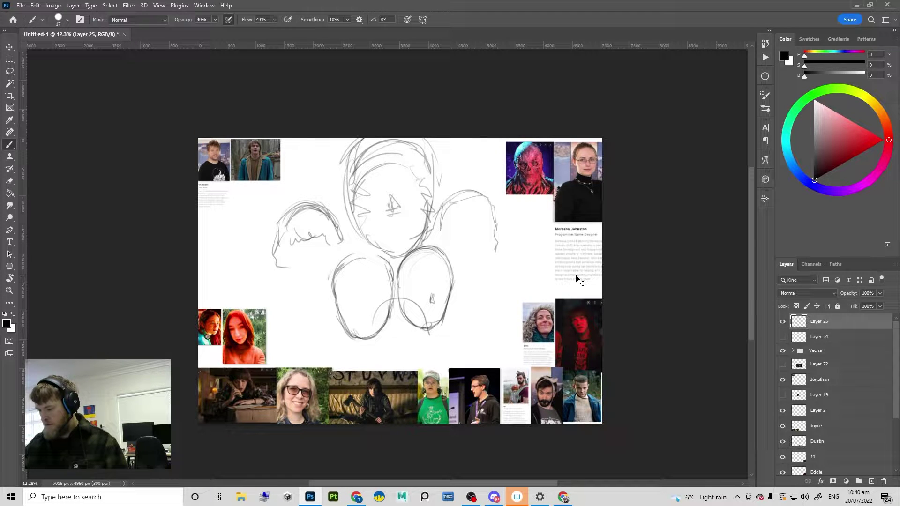
{"action": "key", "text": "ctrl+z"}
Step: Lasso the fringed head on the left and move it slightly outward and down, away from the large head
{"action": "left_click_drag", "start_coordinate": [490, 294], "coordinate": [527, 327]}
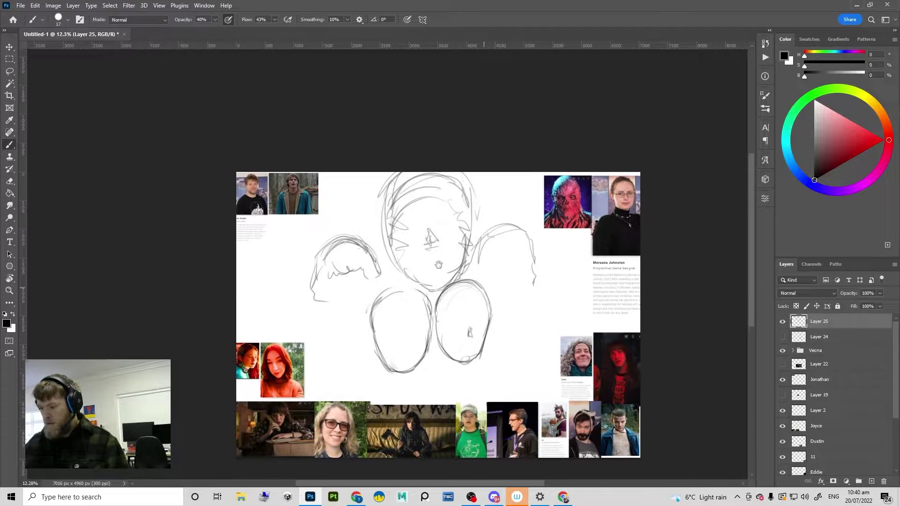
{"action": "key", "text": "l"}
{"action": "mouse_move", "coordinate": [370, 231]}
{"action": "left_mouse_down"}
{"action": "mouse_move", "coordinate": [295, 266]}
{"action": "mouse_move", "coordinate": [358, 296]}
{"action": "mouse_move", "coordinate": [388, 267]}
{"action": "mouse_move", "coordinate": [372, 233]}
{"action": "left_mouse_up"}
{"action": "left_click_drag", "start_coordinate": [369, 256], "coordinate": [345, 265]}
{"action": "key", "text": "ctrl+d"}
Step: Sketch a smaller oval head with a curved vertical guide line between the left fringed head and the large head
{"action": "key", "text": "b"}
{"action": "mouse_move", "coordinate": [336, 230]}
{"action": "left_mouse_down"}
{"action": "mouse_move", "coordinate": [360, 190]}
{"action": "mouse_move", "coordinate": [378, 213]}
{"action": "mouse_move", "coordinate": [331, 239]}
{"action": "mouse_move", "coordinate": [376, 202]}
{"action": "left_mouse_up"}
{"action": "key", "text": "ctrl+z"}
{"action": "left_click_drag", "start_coordinate": [380, 248], "coordinate": [371, 263]}
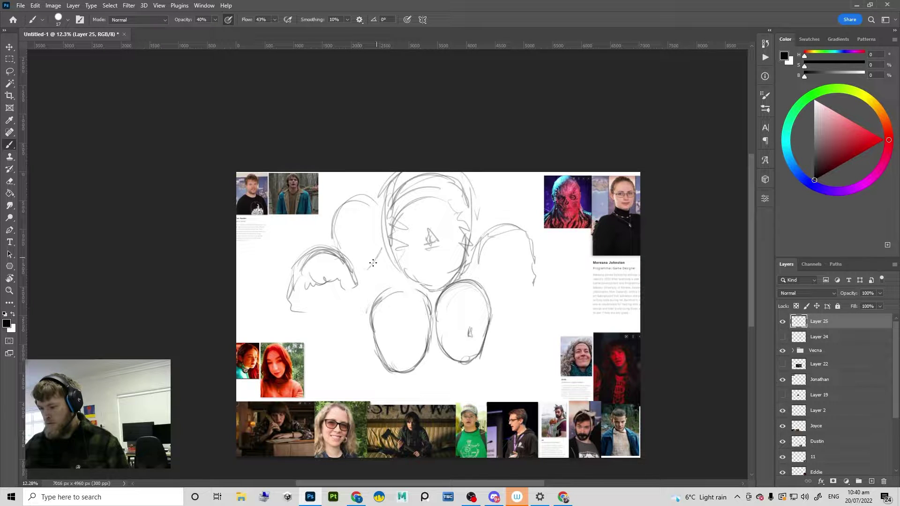
{"action": "key", "text": "ctrl+z"}
{"action": "mouse_move", "coordinate": [372, 217]}
{"action": "left_mouse_down"}
{"action": "mouse_move", "coordinate": [336, 251]}
{"action": "mouse_move", "coordinate": [360, 258]}
{"action": "left_mouse_up"}
{"action": "mouse_move", "coordinate": [352, 203]}
{"action": "left_mouse_down"}
{"action": "mouse_move", "coordinate": [354, 257]}
{"action": "mouse_move", "coordinate": [377, 246]}
{"action": "left_mouse_up"}
{"action": "left_click_drag", "start_coordinate": [374, 202], "coordinate": [375, 257]}
{"action": "mouse_move", "coordinate": [346, 203]}
{"action": "left_mouse_down"}
{"action": "mouse_move", "coordinate": [379, 246]}
{"action": "mouse_move", "coordinate": [331, 236]}
{"action": "left_mouse_up"}
{"action": "left_click_drag", "start_coordinate": [330, 212], "coordinate": [338, 255]}
Step: Sketch a wavy fringe inside the hair arch right of the large head and a smaller head arch beside it
{"action": "left_click_drag", "start_coordinate": [501, 298], "coordinate": [483, 310]}
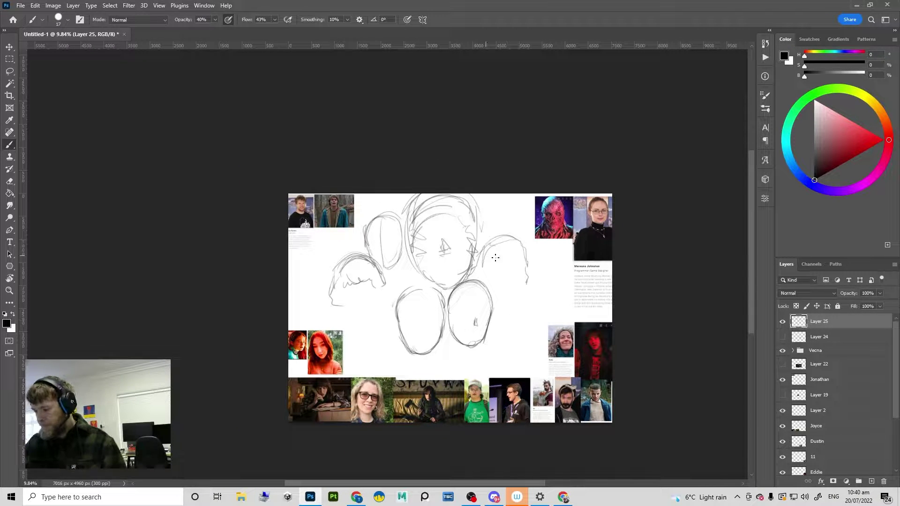
{"action": "key", "text": "ctrl+z"}
{"action": "mouse_move", "coordinate": [493, 259]}
{"action": "left_mouse_down"}
{"action": "mouse_move", "coordinate": [520, 257]}
{"action": "mouse_move", "coordinate": [550, 294]}
{"action": "left_mouse_up"}
{"action": "key", "text": "ctrl+z"}
{"action": "key", "text": "ctrl+z"}
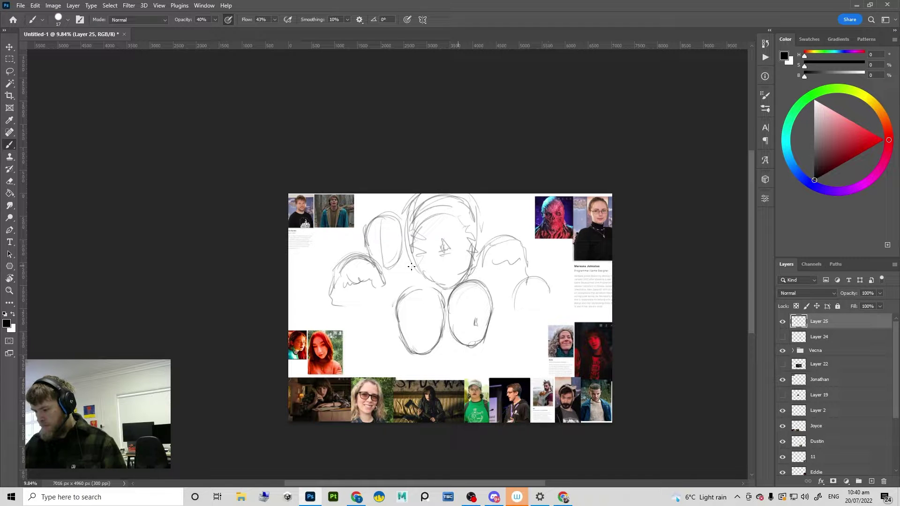
{"action": "left_click_drag", "start_coordinate": [413, 328], "coordinate": [410, 329]}
{"action": "left_click_drag", "start_coordinate": [535, 312], "coordinate": [562, 293]}
{"action": "left_click_drag", "start_coordinate": [432, 314], "coordinate": [450, 304]}
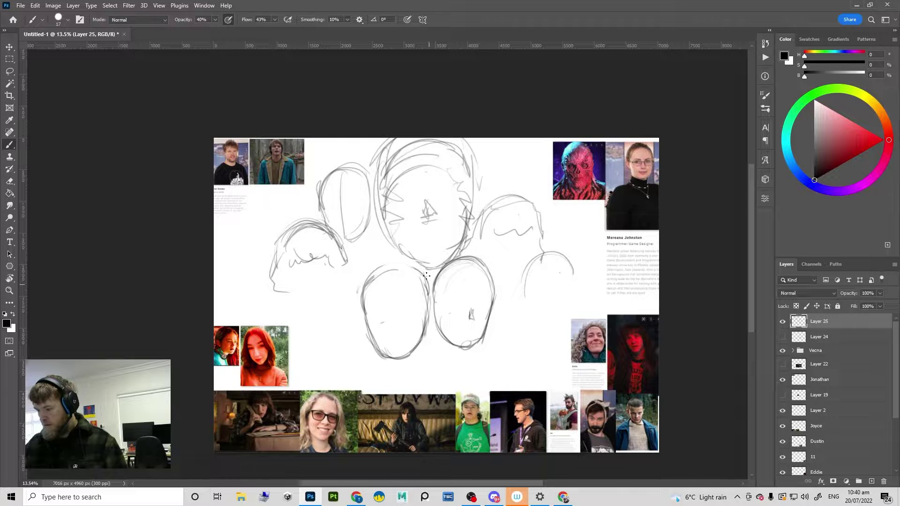
Step: Redraw and clean up the upper-left outline of the lower-right head where it meets its neighbour
{"action": "left_click_drag", "start_coordinate": [443, 262], "coordinate": [430, 282]}
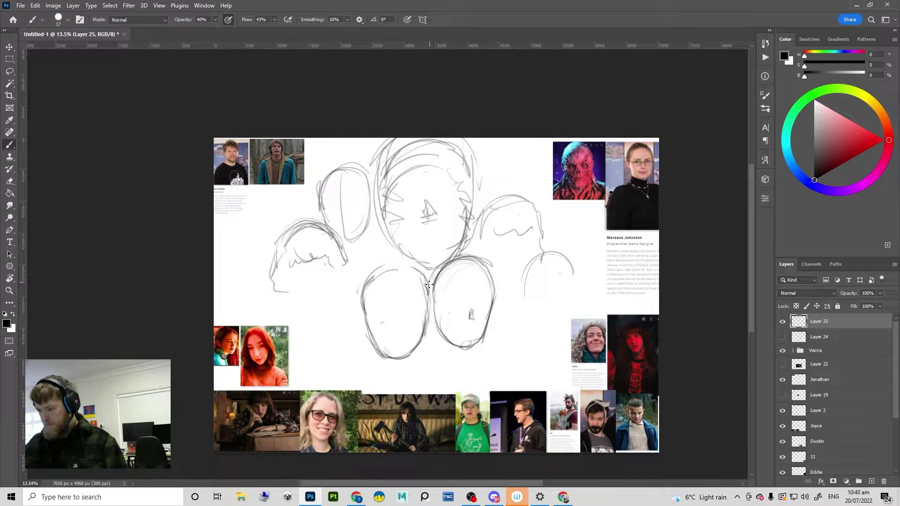
{"action": "key", "text": "e"}
{"action": "mouse_move", "coordinate": [460, 256]}
{"action": "left_mouse_down"}
{"action": "mouse_move", "coordinate": [445, 273]}
{"action": "mouse_move", "coordinate": [466, 262]}
{"action": "mouse_move", "coordinate": [442, 273]}
{"action": "mouse_move", "coordinate": [479, 256]}
{"action": "mouse_move", "coordinate": [445, 257]}
{"action": "mouse_move", "coordinate": [430, 286]}
{"action": "left_mouse_up"}
{"action": "key", "text": "b"}
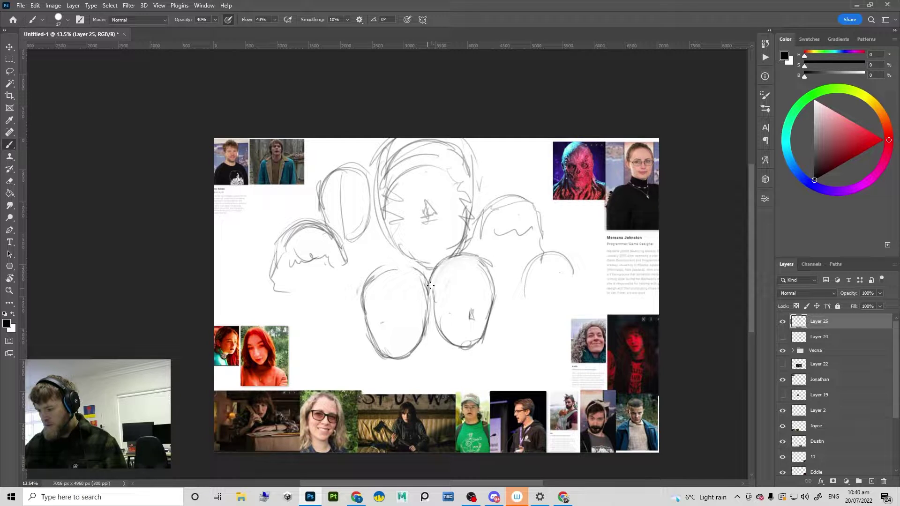
Step: Sketch an outer hair line ending in loose strands down the right side of the lower-right head
{"action": "left_click_drag", "start_coordinate": [503, 286], "coordinate": [506, 329]}
{"action": "key", "text": "ctrl+z"}
{"action": "key", "text": "ctrl+z"}
{"action": "left_click_drag", "start_coordinate": [495, 272], "coordinate": [494, 330]}
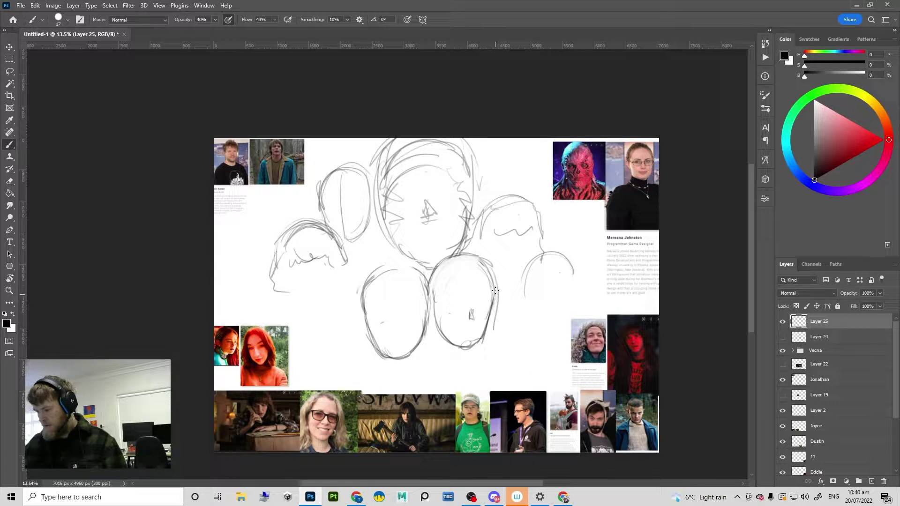
{"action": "mouse_move", "coordinate": [494, 290]}
{"action": "left_mouse_down"}
{"action": "mouse_move", "coordinate": [497, 336]}
{"action": "mouse_move", "coordinate": [494, 307]}
{"action": "mouse_move", "coordinate": [486, 334]}
{"action": "left_mouse_up"}
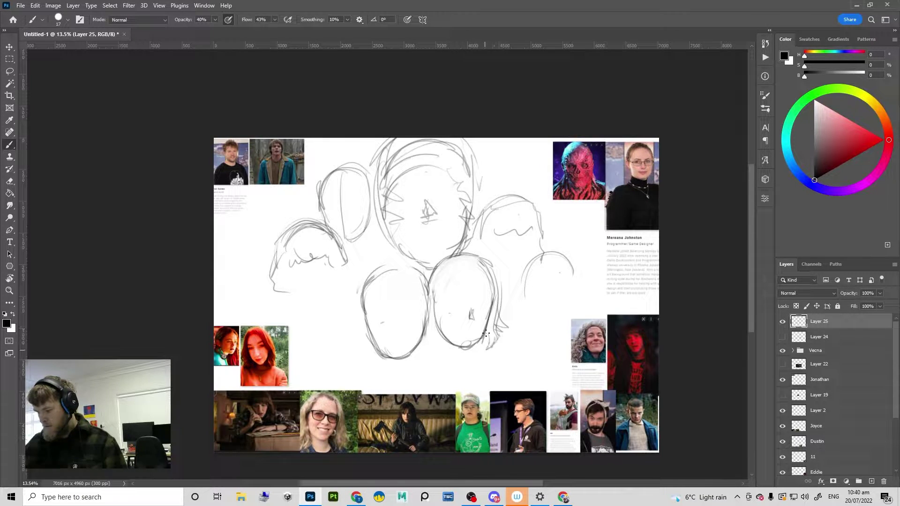
Step: Erase the lower-right head's old side edge, then add two small round shapes under its jaw and an inner hairline
{"action": "key", "text": "e"}
{"action": "mouse_move", "coordinate": [486, 267]}
{"action": "left_mouse_down"}
{"action": "mouse_move", "coordinate": [494, 314]}
{"action": "mouse_move", "coordinate": [499, 297]}
{"action": "mouse_move", "coordinate": [491, 349]}
{"action": "mouse_move", "coordinate": [479, 342]}
{"action": "left_mouse_up"}
{"action": "key", "text": "b"}
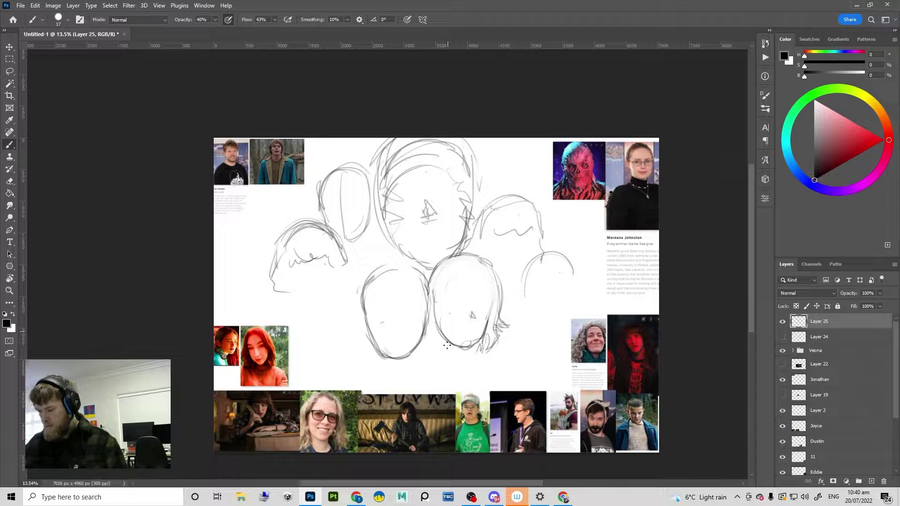
{"action": "mouse_move", "coordinate": [440, 350]}
{"action": "left_mouse_down"}
{"action": "mouse_move", "coordinate": [434, 368]}
{"action": "mouse_move", "coordinate": [447, 357]}
{"action": "mouse_move", "coordinate": [440, 349]}
{"action": "mouse_move", "coordinate": [449, 370]}
{"action": "mouse_move", "coordinate": [483, 370]}
{"action": "mouse_move", "coordinate": [488, 350]}
{"action": "left_mouse_up"}
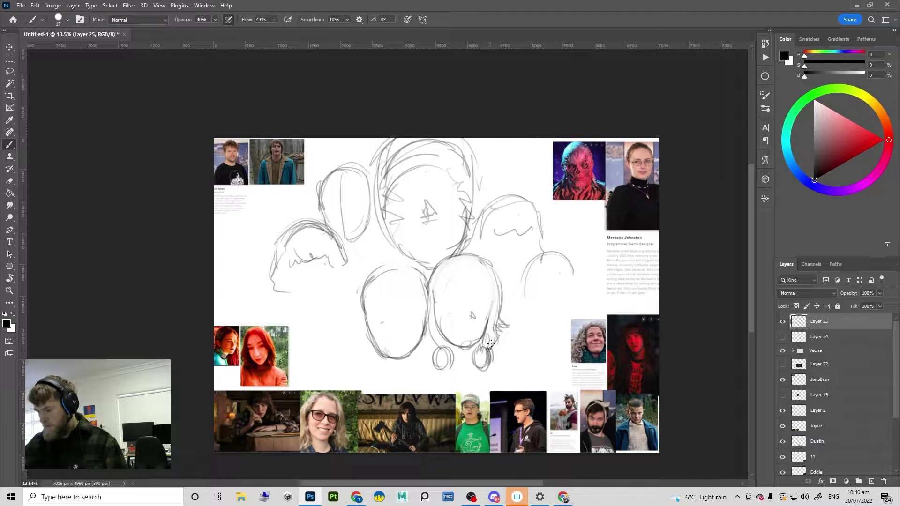
{"action": "left_click_drag", "start_coordinate": [486, 306], "coordinate": [487, 280]}
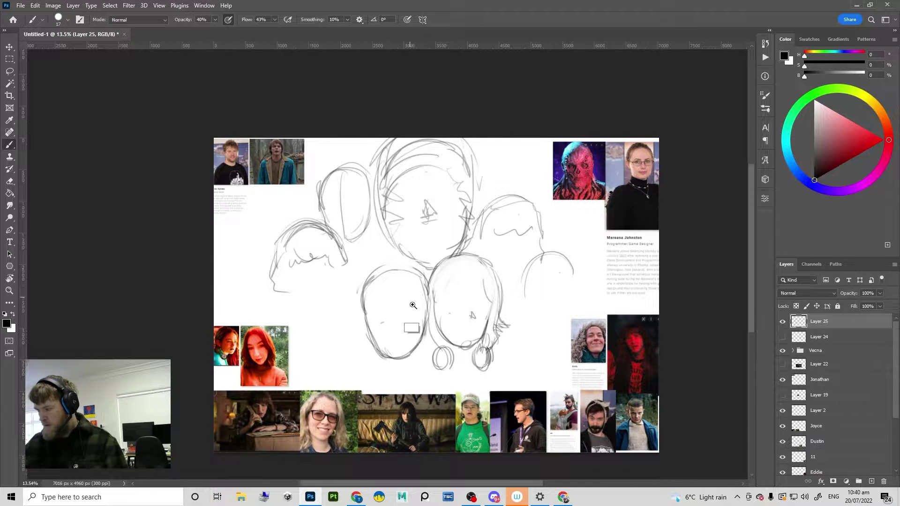
Step: Sketch a jagged fringe, moustache, mouth and pointed beard on the lower-left head, cleaning up the chin with the eraser
{"action": "scroll", "coordinate": [412, 305], "scroll_direction": "down", "scroll_amount": 1}
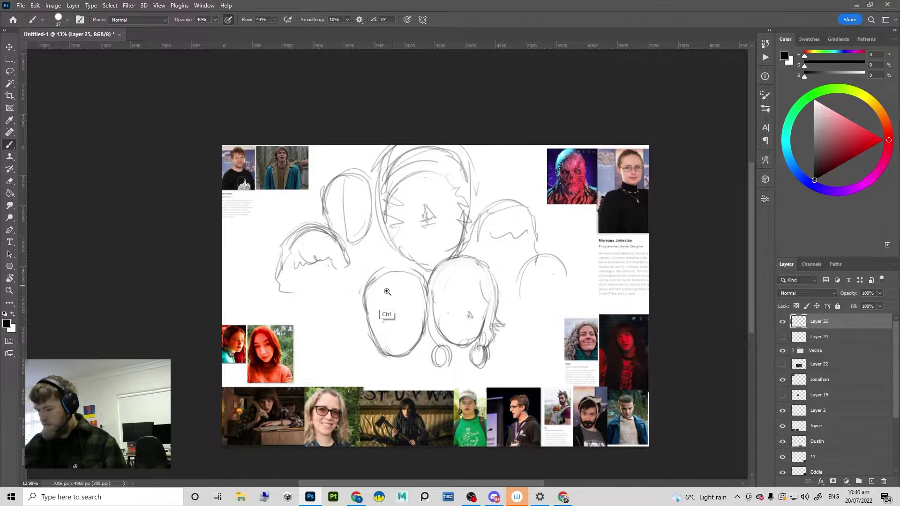
{"action": "scroll", "coordinate": [383, 302], "scroll_direction": "up", "scroll_amount": 1}
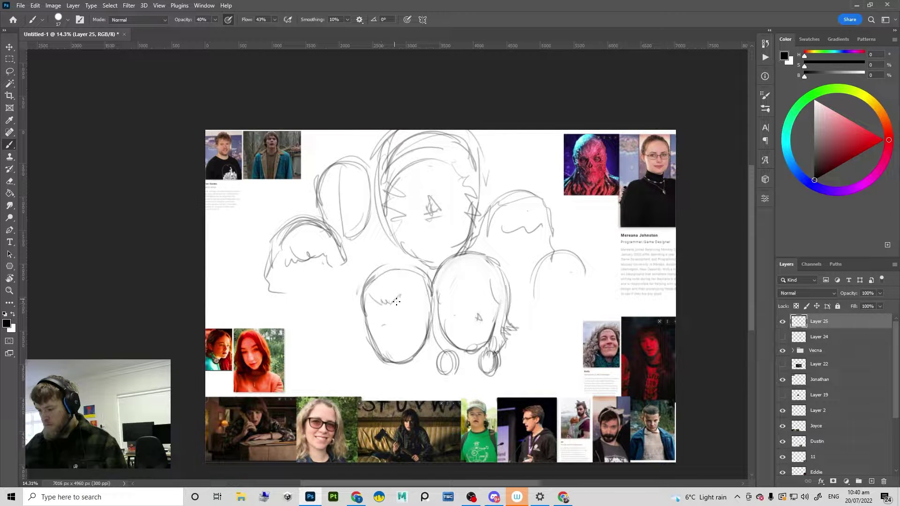
{"action": "left_click_drag", "start_coordinate": [396, 301], "coordinate": [409, 292]}
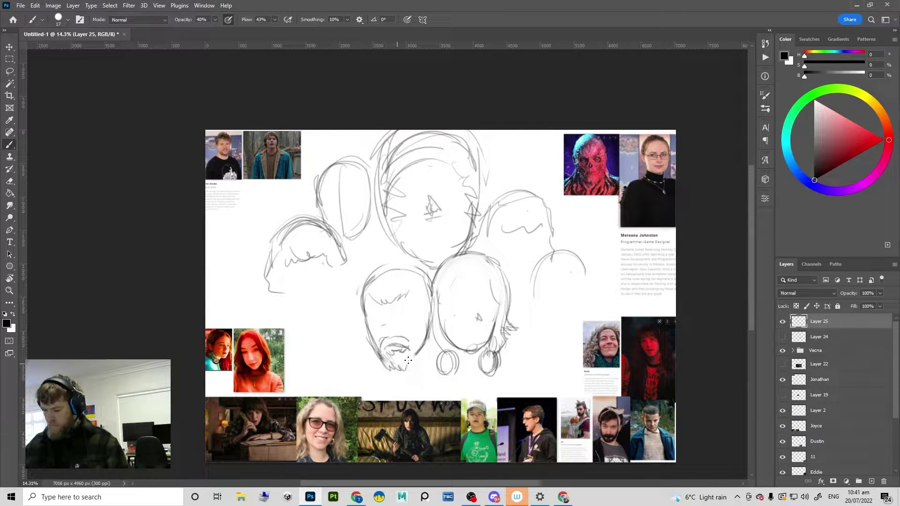
{"action": "key", "text": "e"}
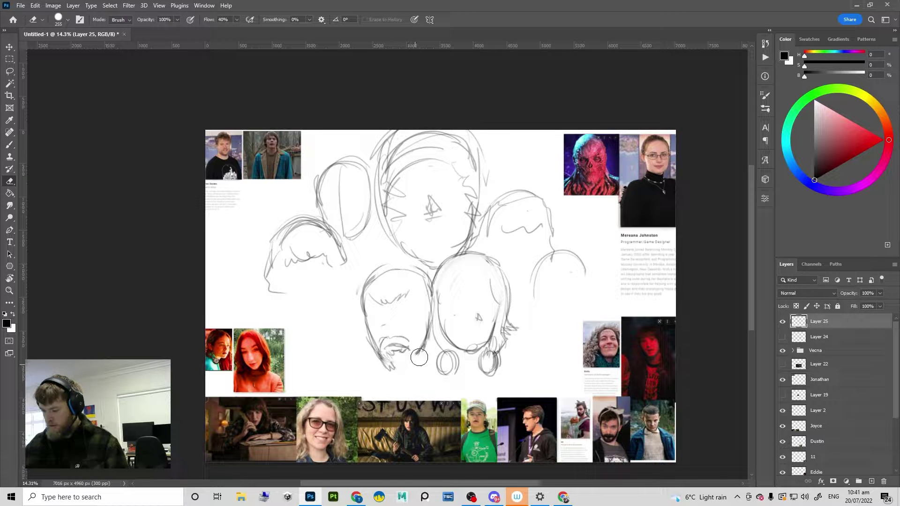
{"action": "key", "text": "b"}
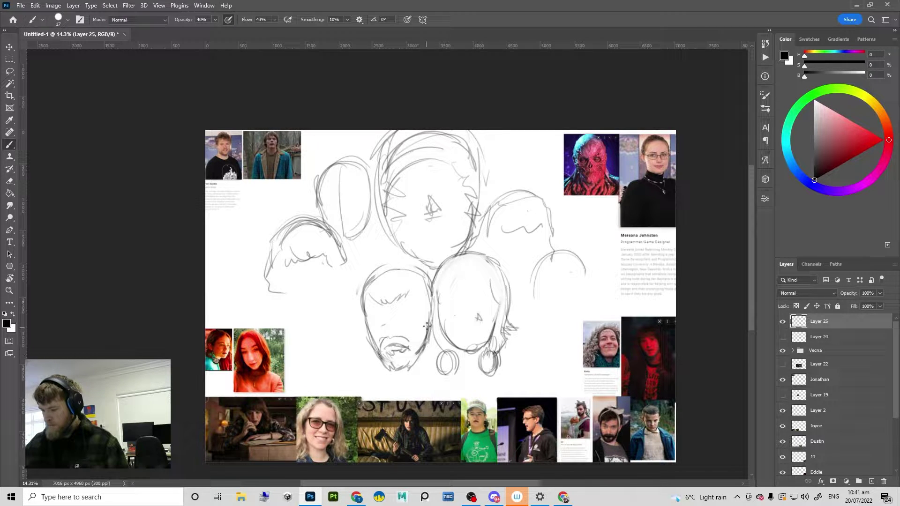
{"action": "key", "text": "e"}
{"action": "key", "text": "b"}
Step: Add two slanted eye lines to the bearded head and rework the outline of its crown
{"action": "left_click_drag", "start_coordinate": [363, 307], "coordinate": [373, 338]}
{"action": "key", "text": "ctrl+z"}
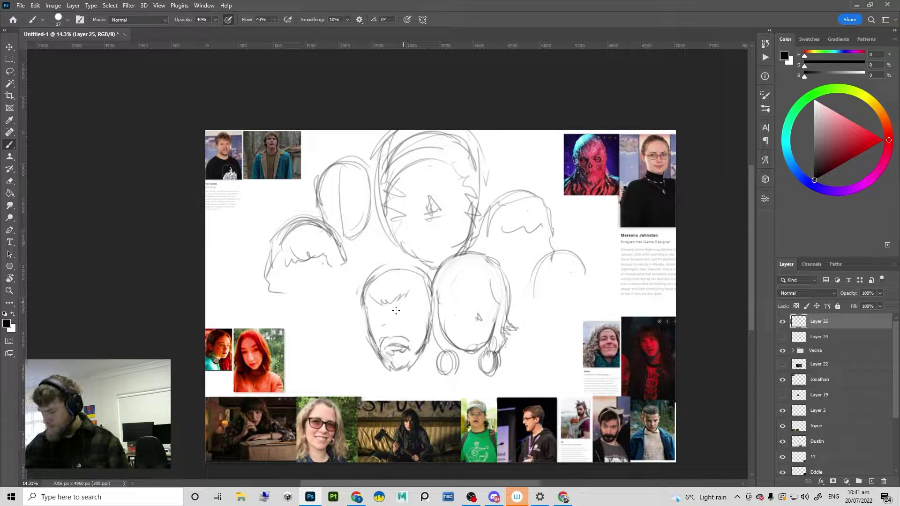
{"action": "key", "text": "ctrl+z"}
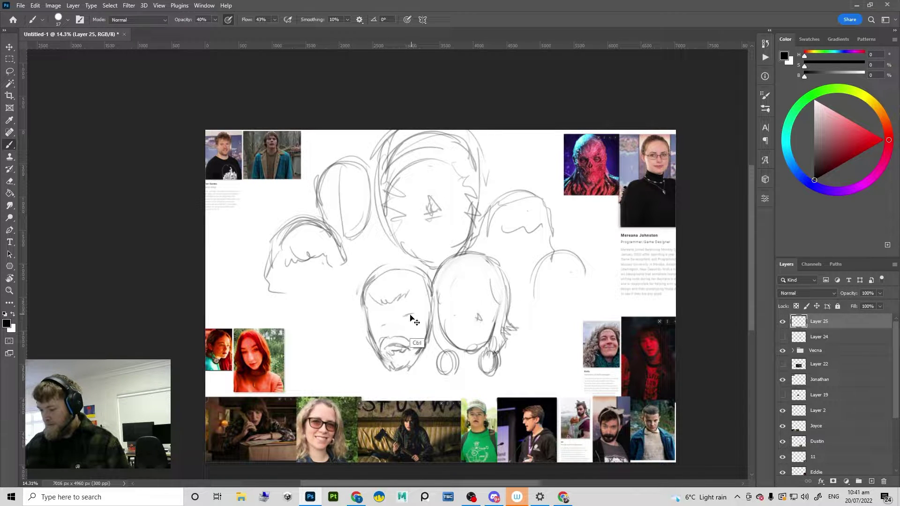
{"action": "mouse_move", "coordinate": [415, 311]}
{"action": "left_mouse_down"}
{"action": "mouse_move", "coordinate": [400, 316]}
{"action": "mouse_move", "coordinate": [416, 311]}
{"action": "left_mouse_up"}
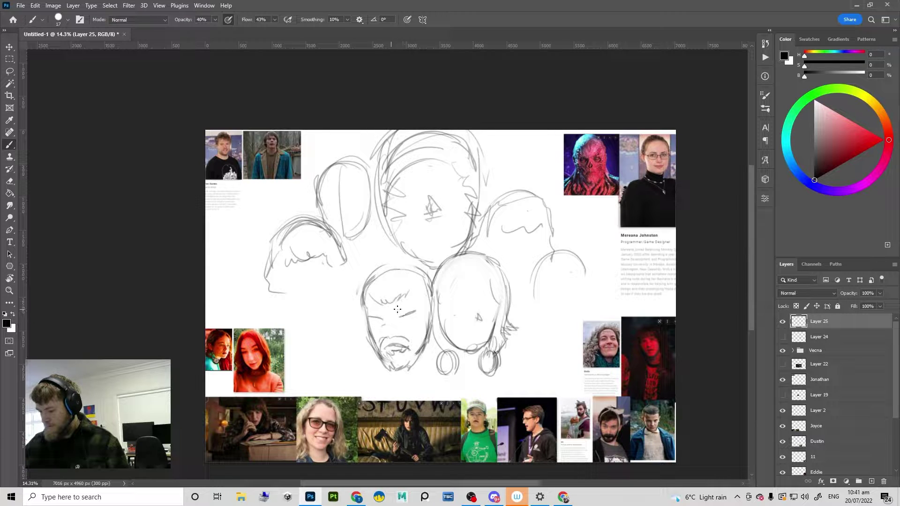
{"action": "left_click_drag", "start_coordinate": [377, 277], "coordinate": [415, 271]}
{"action": "key", "text": "e"}
{"action": "key", "text": "b"}
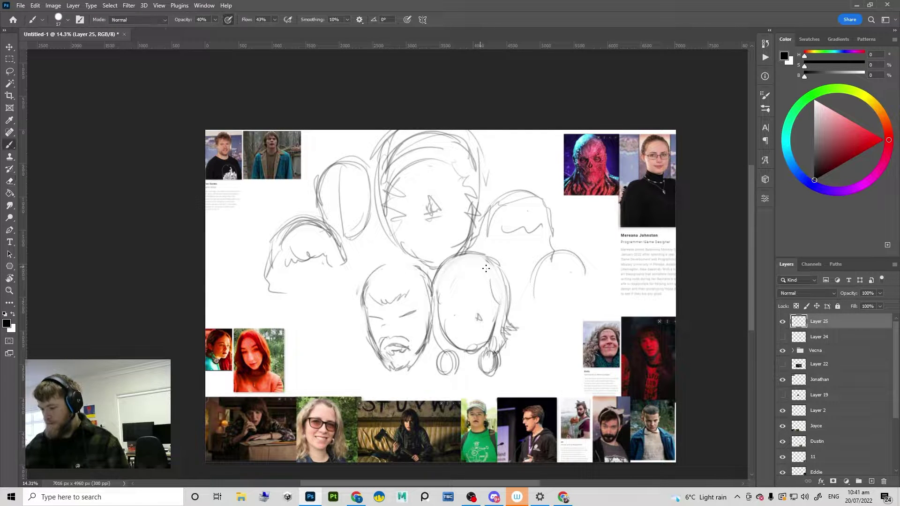
Step: Rework the hair right of the large head, erasing stray lines and redrawing it with a jagged fringe and straight sides
{"action": "mouse_move", "coordinate": [497, 307]}
{"action": "left_mouse_down"}
{"action": "mouse_move", "coordinate": [492, 323]}
{"action": "mouse_move", "coordinate": [497, 310]}
{"action": "left_mouse_up"}
{"action": "left_click_drag", "start_coordinate": [538, 263], "coordinate": [482, 335]}
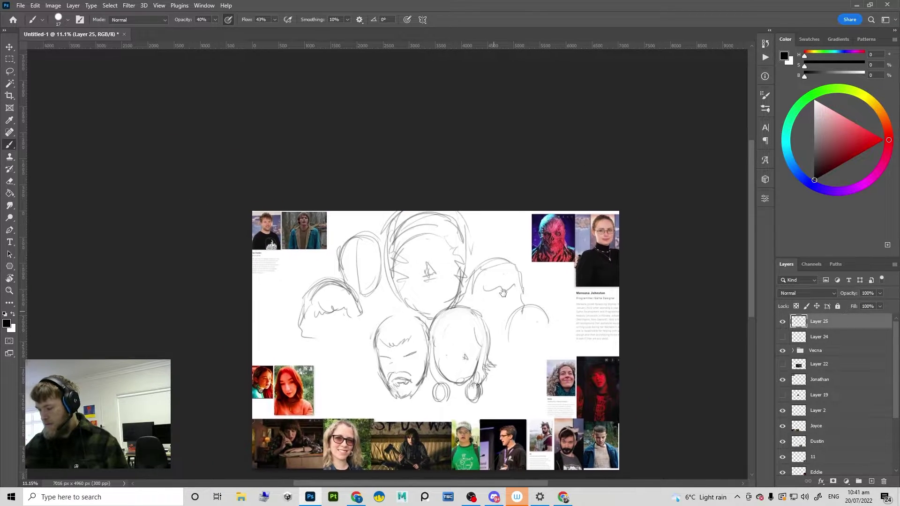
{"action": "key", "text": "e"}
{"action": "mouse_move", "coordinate": [477, 287]}
{"action": "left_mouse_down"}
{"action": "mouse_move", "coordinate": [506, 273]}
{"action": "mouse_move", "coordinate": [475, 274]}
{"action": "mouse_move", "coordinate": [509, 258]}
{"action": "mouse_move", "coordinate": [475, 275]}
{"action": "left_mouse_up"}
{"action": "key", "text": "b"}
{"action": "key", "text": "ctrl+z"}
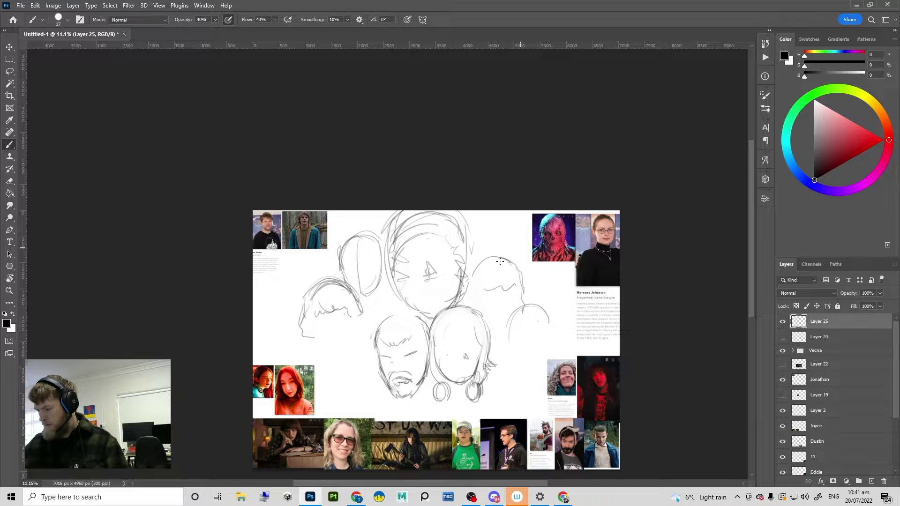
{"action": "mouse_move", "coordinate": [516, 268]}
{"action": "left_mouse_down"}
{"action": "mouse_move", "coordinate": [476, 272]}
{"action": "mouse_move", "coordinate": [511, 288]}
{"action": "left_mouse_up"}
{"action": "key", "text": "e"}
{"action": "key", "text": "b"}
{"action": "mouse_move", "coordinate": [485, 280]}
{"action": "left_mouse_down"}
{"action": "mouse_move", "coordinate": [513, 286]}
{"action": "mouse_move", "coordinate": [464, 304]}
{"action": "left_mouse_up"}
{"action": "left_click_drag", "start_coordinate": [523, 289], "coordinate": [522, 307]}
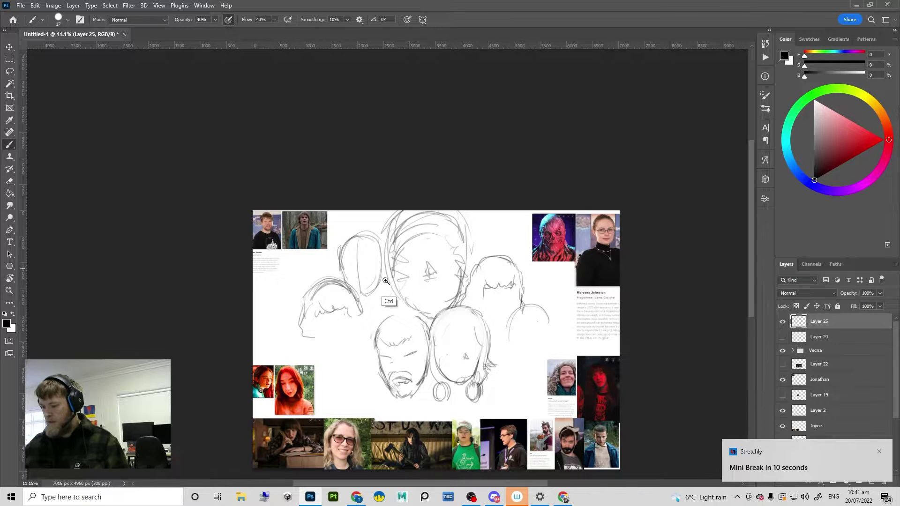
Step: Redraw the left outline of the small oval head beside the large head
{"action": "left_click_drag", "start_coordinate": [385, 281], "coordinate": [390, 340]}
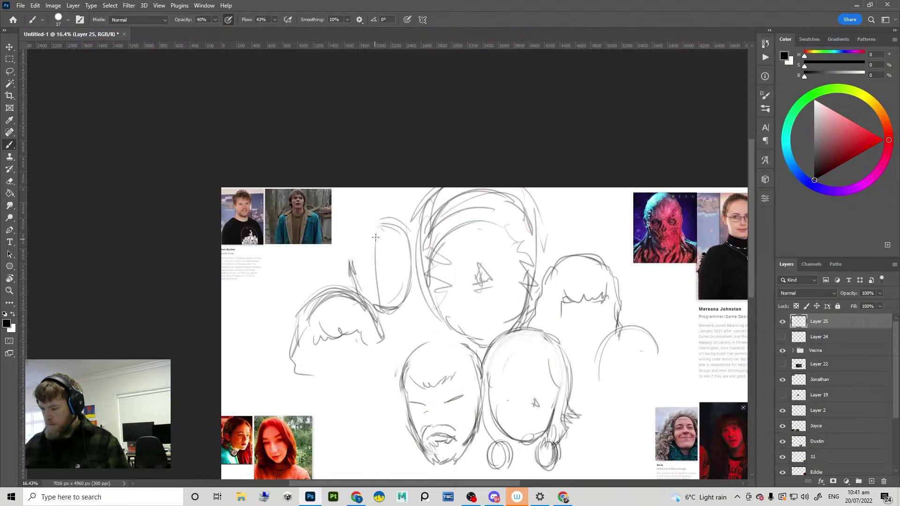
{"action": "mouse_move", "coordinate": [376, 233]}
{"action": "left_mouse_down"}
{"action": "mouse_move", "coordinate": [350, 244]}
{"action": "mouse_move", "coordinate": [352, 257]}
{"action": "mouse_move", "coordinate": [383, 223]}
{"action": "mouse_move", "coordinate": [344, 252]}
{"action": "mouse_move", "coordinate": [351, 269]}
{"action": "left_mouse_up"}
{"action": "mouse_move", "coordinate": [382, 224]}
{"action": "left_mouse_down"}
{"action": "mouse_move", "coordinate": [344, 252]}
{"action": "mouse_move", "coordinate": [351, 285]}
{"action": "left_mouse_up"}
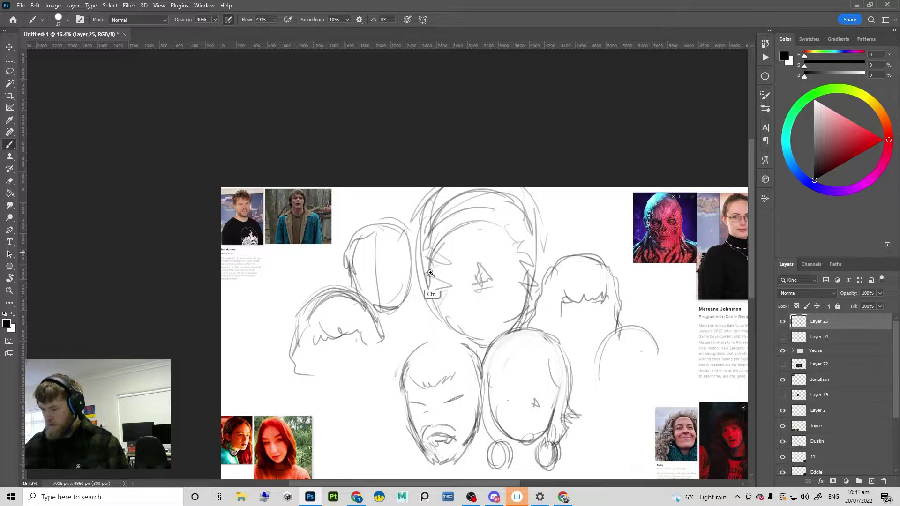
{"action": "left_click_drag", "start_coordinate": [440, 253], "coordinate": [412, 276]}
{"action": "mouse_move", "coordinate": [341, 275]}
{"action": "left_mouse_down"}
{"action": "mouse_move", "coordinate": [382, 218]}
{"action": "mouse_move", "coordinate": [387, 223]}
{"action": "mouse_move", "coordinate": [387, 202]}
{"action": "mouse_move", "coordinate": [365, 221]}
{"action": "mouse_move", "coordinate": [406, 222]}
{"action": "mouse_move", "coordinate": [342, 287]}
{"action": "left_mouse_up"}
{"action": "key", "text": "ctrl+z"}
Step: Move the whole head sketch down slightly so the crown of the large head fits inside the canvas
{"action": "left_click_drag", "start_coordinate": [600, 275], "coordinate": [559, 308]}
{"action": "key", "text": "v"}
{"action": "left_click_drag", "start_coordinate": [562, 308], "coordinate": [546, 279]}
Step: Sketch a face outline under the left head's fringe and an angular pointed shape above the small oval head
{"action": "key", "text": "b"}
{"action": "mouse_move", "coordinate": [341, 307]}
{"action": "left_mouse_down"}
{"action": "mouse_move", "coordinate": [347, 337]}
{"action": "mouse_move", "coordinate": [370, 333]}
{"action": "mouse_move", "coordinate": [380, 328]}
{"action": "mouse_move", "coordinate": [386, 297]}
{"action": "left_mouse_up"}
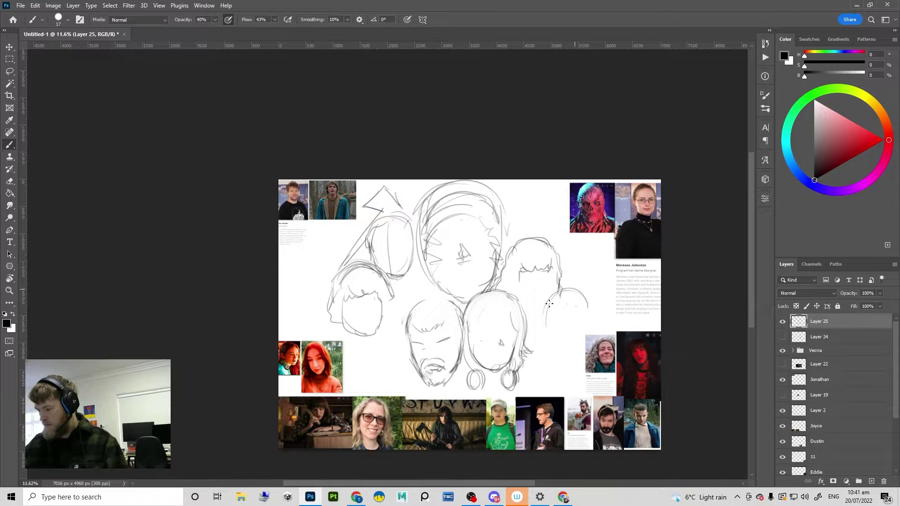
Step: Move the whole head sketch slightly right and down, by 144 px and 156 px
{"action": "mouse_move", "coordinate": [581, 277]}
{"action": "left_mouse_down"}
{"action": "mouse_move", "coordinate": [562, 300]}
{"action": "mouse_move", "coordinate": [471, 278]}
{"action": "left_mouse_up"}
{"action": "key", "text": "v"}
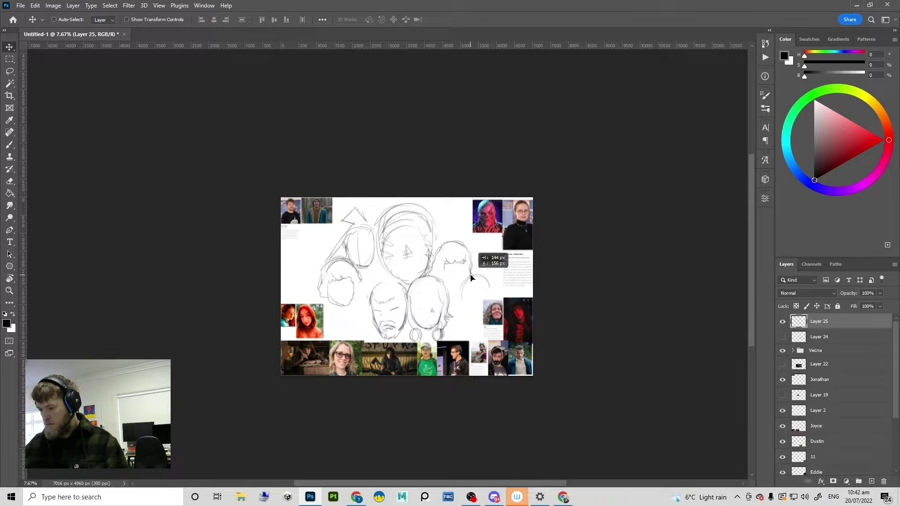
{"action": "left_click", "coordinate": [53, 5]}
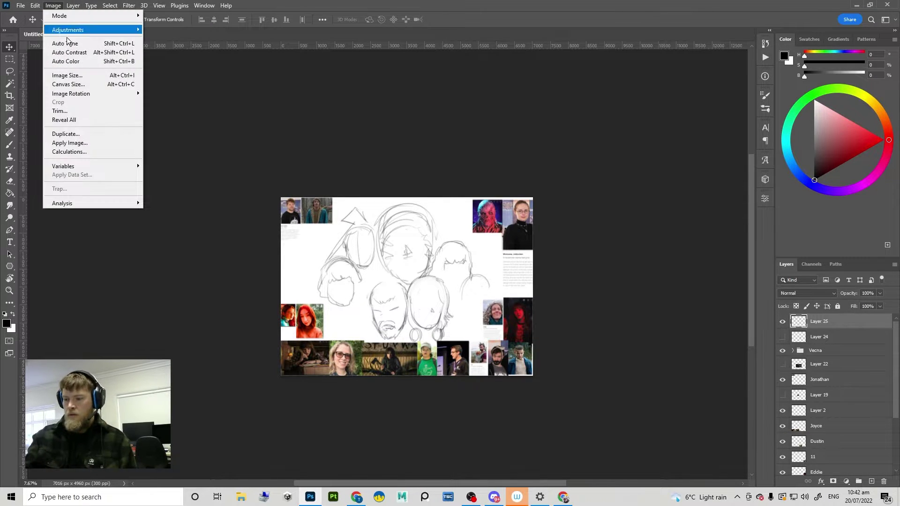
{"action": "left_click", "coordinate": [85, 77]}
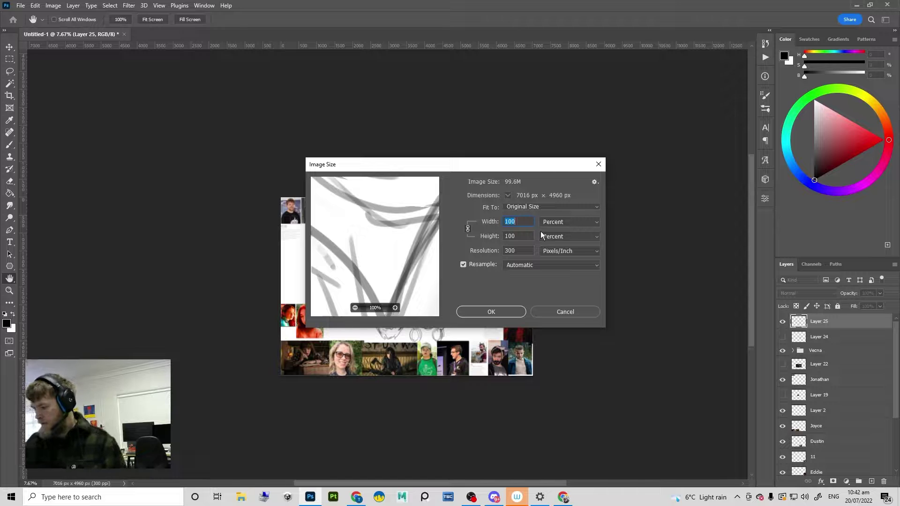
{"action": "key", "text": "Escape"}
Step: Enlarge the canvas on all sides with the Crop tool to about 9668 × 9164 px
{"action": "key", "text": "c"}
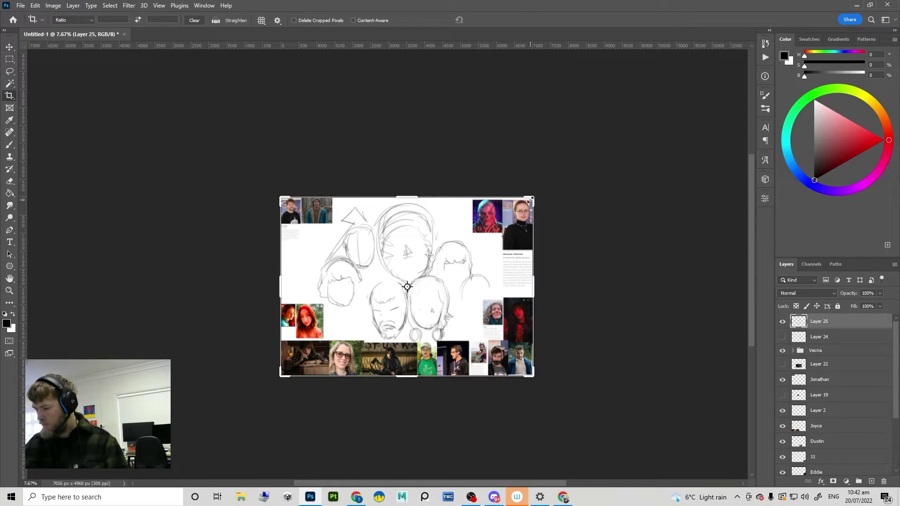
{"action": "left_click_drag", "start_coordinate": [529, 201], "coordinate": [561, 176]}
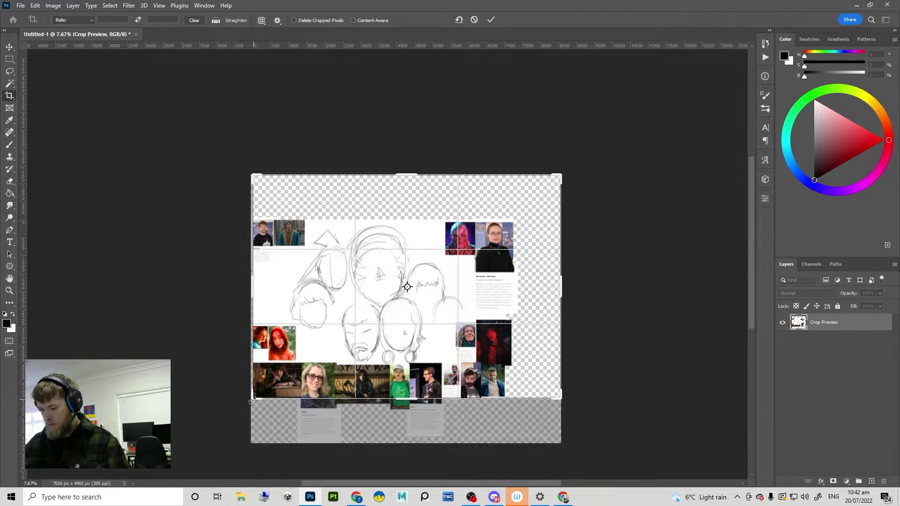
{"action": "left_click_drag", "start_coordinate": [251, 401], "coordinate": [234, 441]}
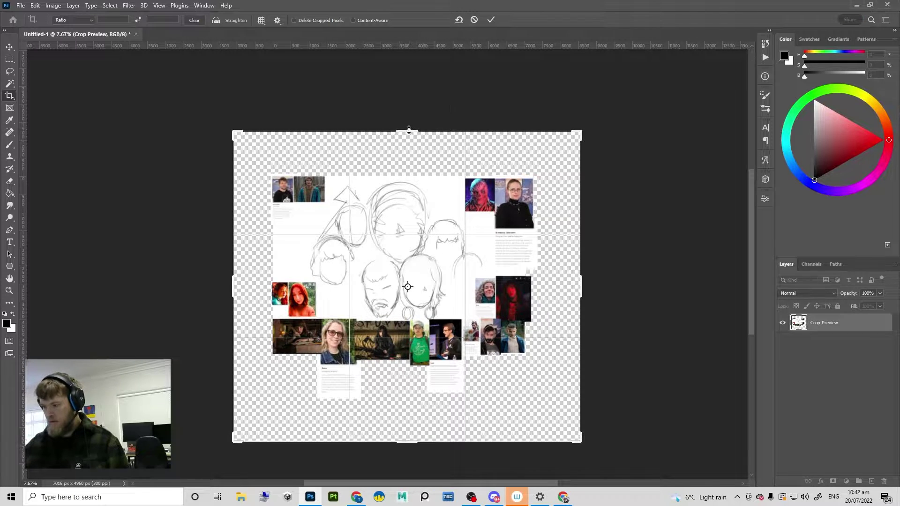
{"action": "left_click_drag", "start_coordinate": [408, 130], "coordinate": [408, 110]}
{"action": "key", "text": "Return"}
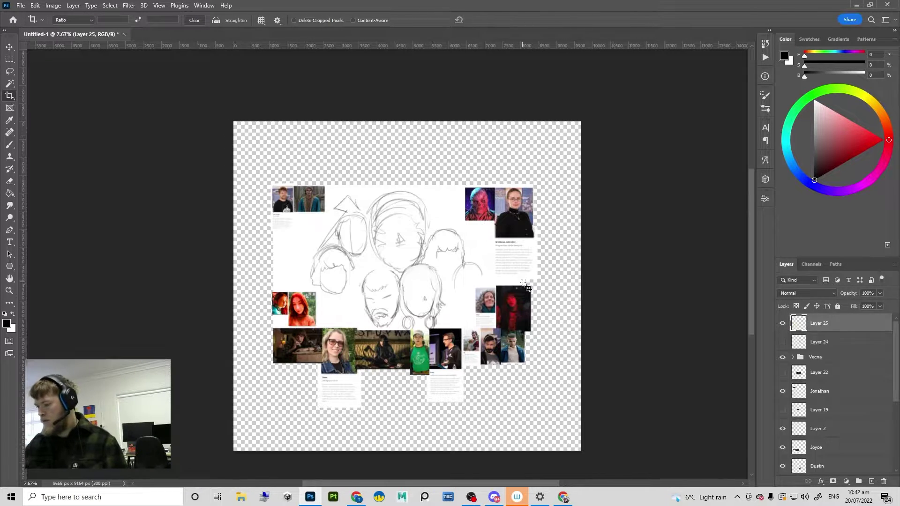
Step: Move the Eddie and 11 reference groups to the canvas's lower right corner and the Joyce and Max groups to its lower left corner
{"action": "key", "text": "v"}
{"action": "left_click_drag", "start_coordinate": [510, 335], "coordinate": [553, 452]}
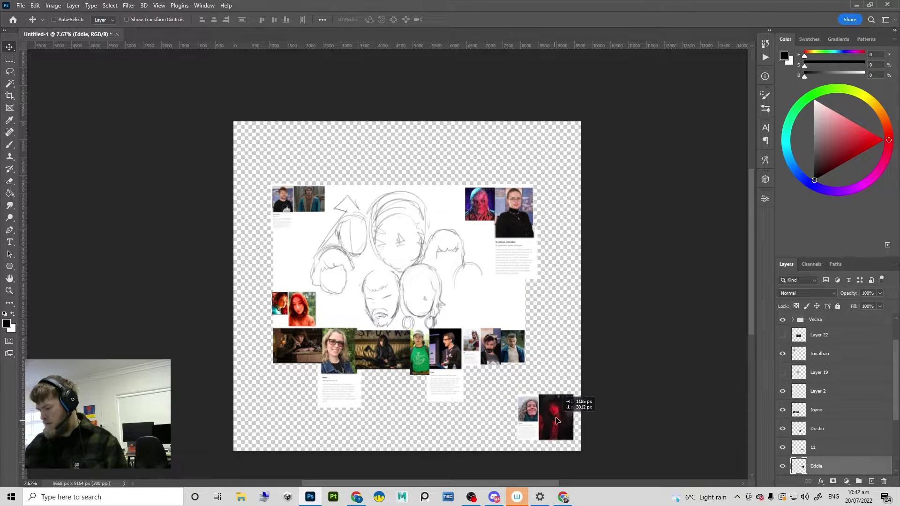
{"action": "left_click_drag", "start_coordinate": [480, 328], "coordinate": [528, 349]}
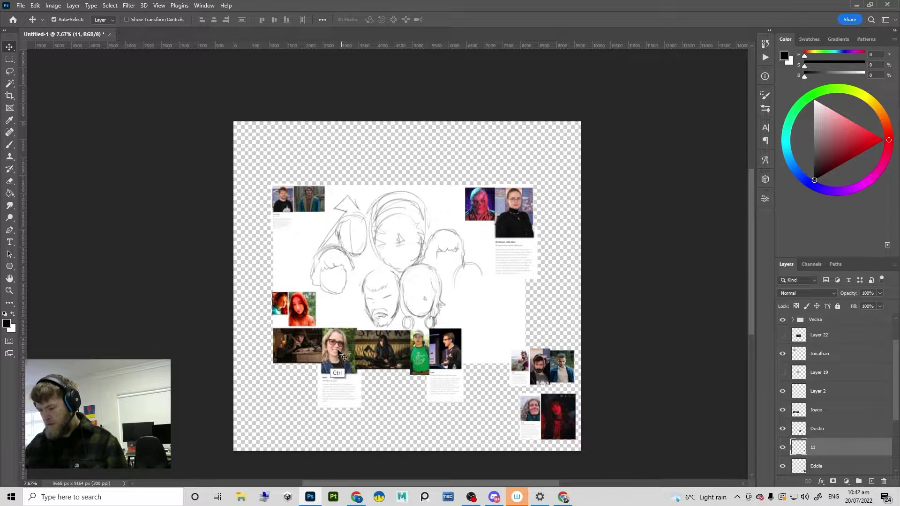
{"action": "left_click_drag", "start_coordinate": [339, 349], "coordinate": [300, 427]}
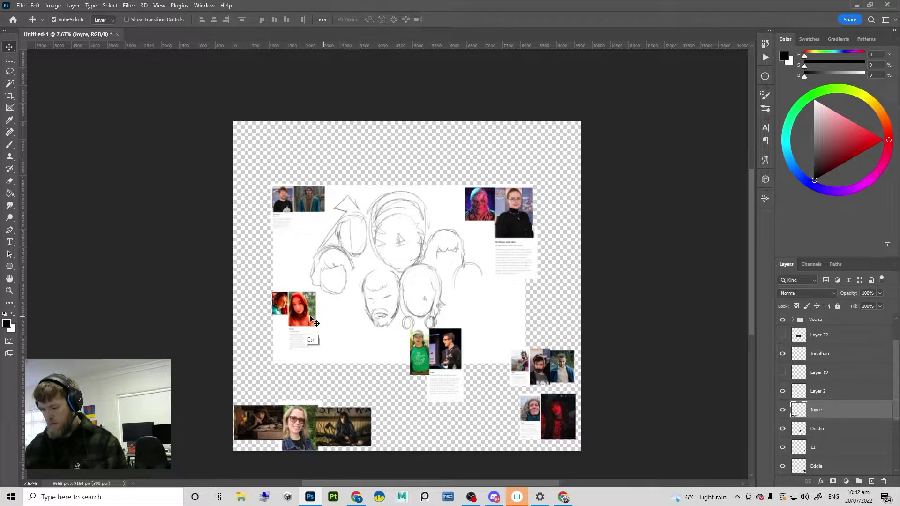
{"action": "left_click_drag", "start_coordinate": [304, 336], "coordinate": [265, 402]}
Step: Move the Jonathan references to the canvas's upper left corner, the Vecna ones to the upper right and the Dustin ones to the right edge
{"action": "left_click_drag", "start_coordinate": [302, 183], "coordinate": [259, 117]}
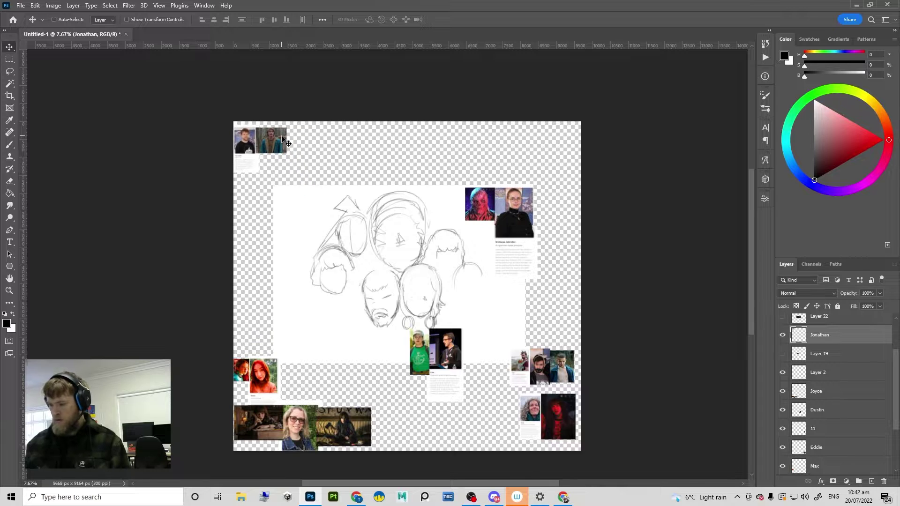
{"action": "left_click_drag", "start_coordinate": [516, 211], "coordinate": [561, 148]}
{"action": "left_click_drag", "start_coordinate": [464, 351], "coordinate": [578, 275]}
Step: Fill the transparent border of the background layer, Layer 0, with white
{"action": "left_click", "coordinate": [505, 248], "text": "ctrl"}
{"action": "key", "text": "g"}
{"action": "key", "text": "x"}
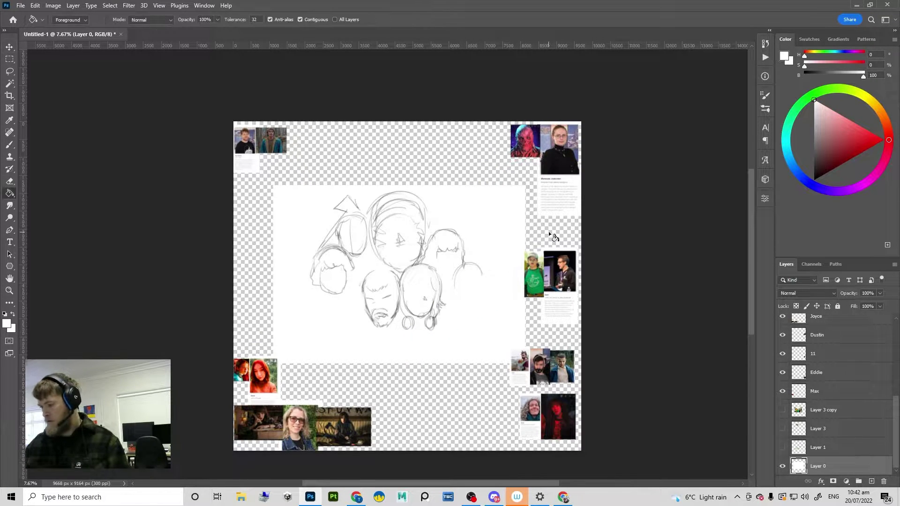
{"action": "left_click", "coordinate": [548, 235]}
{"action": "key", "text": "v"}
{"action": "scroll", "coordinate": [434, 259], "scroll_direction": "up", "scroll_amount": 3}
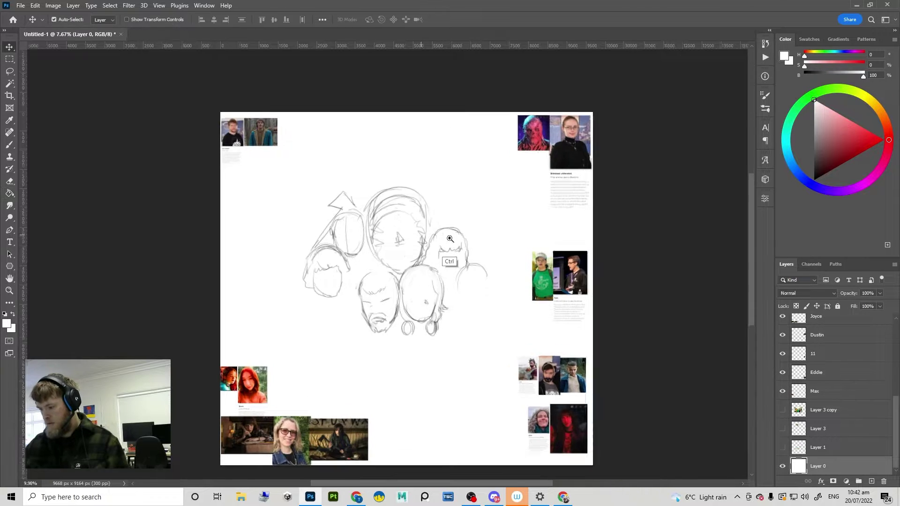
Step: Add a new empty layer at the top of the Vecna group
{"action": "left_click", "coordinate": [429, 259], "text": "ctrl"}
{"action": "scroll", "coordinate": [429, 259], "scroll_direction": "down", "scroll_amount": 4}
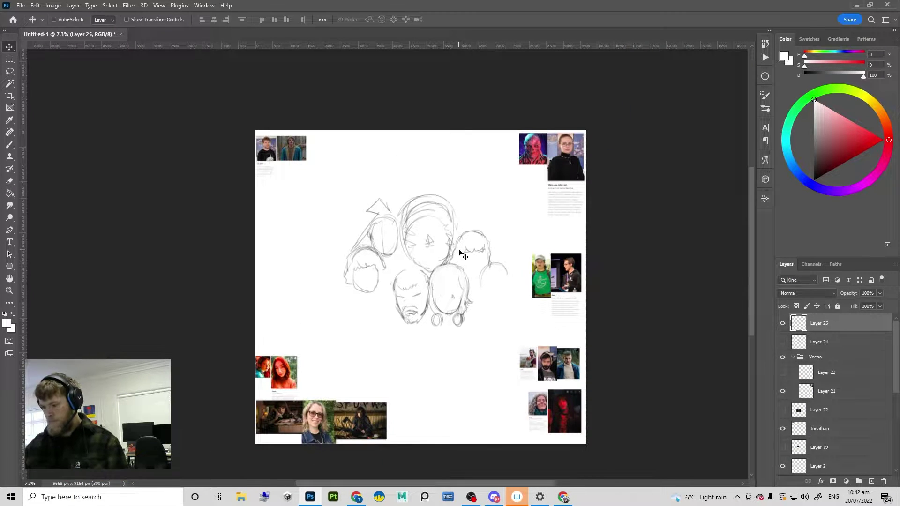
{"action": "scroll", "coordinate": [523, 303], "scroll_direction": "up", "scroll_amount": 1}
{"action": "mouse_move", "coordinate": [488, 293]}
{"action": "left_mouse_down"}
{"action": "mouse_move", "coordinate": [484, 277]}
{"action": "mouse_move", "coordinate": [489, 287]}
{"action": "mouse_move", "coordinate": [458, 291]}
{"action": "left_mouse_up"}
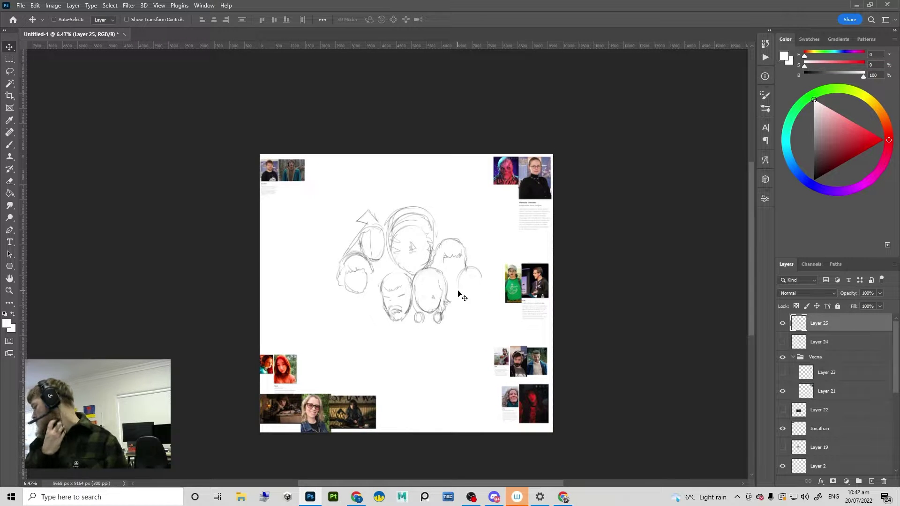
{"action": "left_click", "coordinate": [823, 358]}
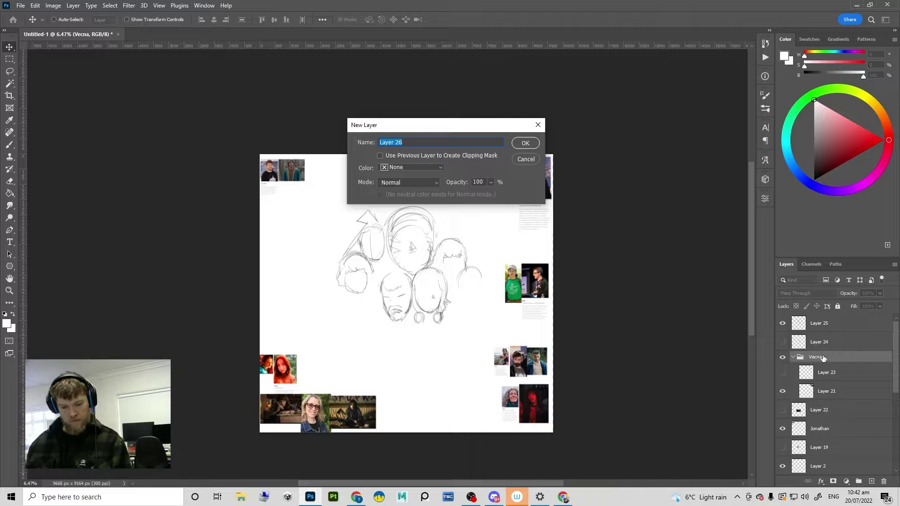
{"action": "key", "text": "Return"}
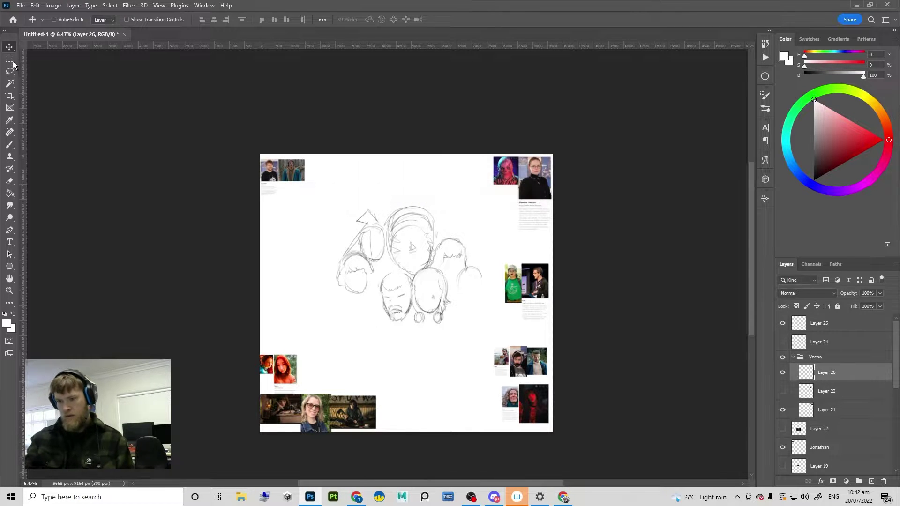
{"action": "key", "text": "m"}
{"action": "left_click_drag", "start_coordinate": [316, 164], "coordinate": [501, 411]}
{"action": "left_click_drag", "start_coordinate": [471, 377], "coordinate": [463, 373]}
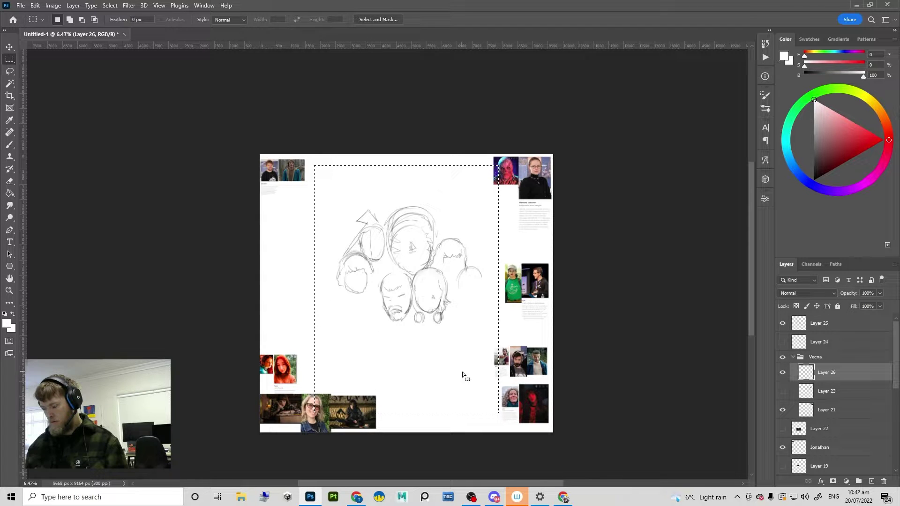
{"action": "key", "text": "ctrl+d"}
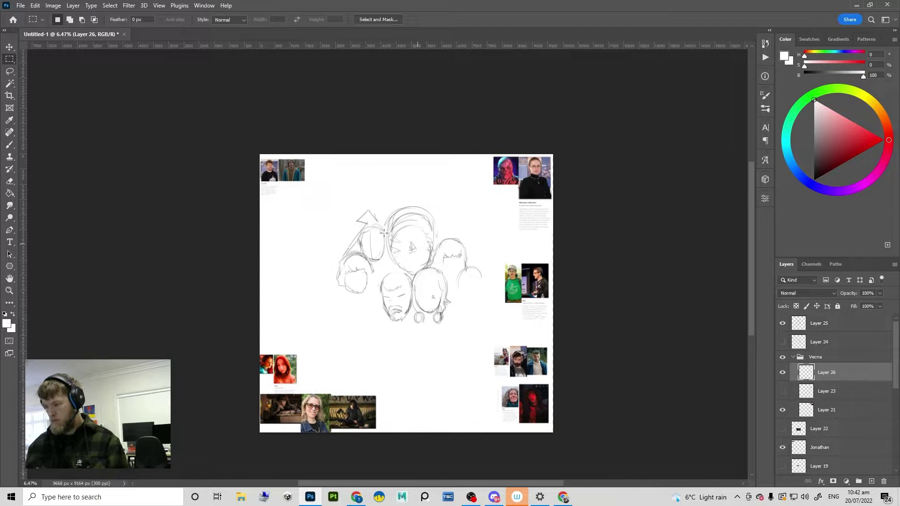
{"action": "mouse_move", "coordinate": [298, 189]}
{"action": "left_mouse_down"}
{"action": "mouse_move", "coordinate": [537, 347]}
{"action": "mouse_move", "coordinate": [520, 357]}
{"action": "left_mouse_up"}
{"action": "left_click_drag", "start_coordinate": [281, 186], "coordinate": [519, 367]}
Step: Select a tall portrait rectangle around the head sketch, spanning nearly the full canvas height
{"action": "left_click_drag", "start_coordinate": [312, 168], "coordinate": [479, 409]}
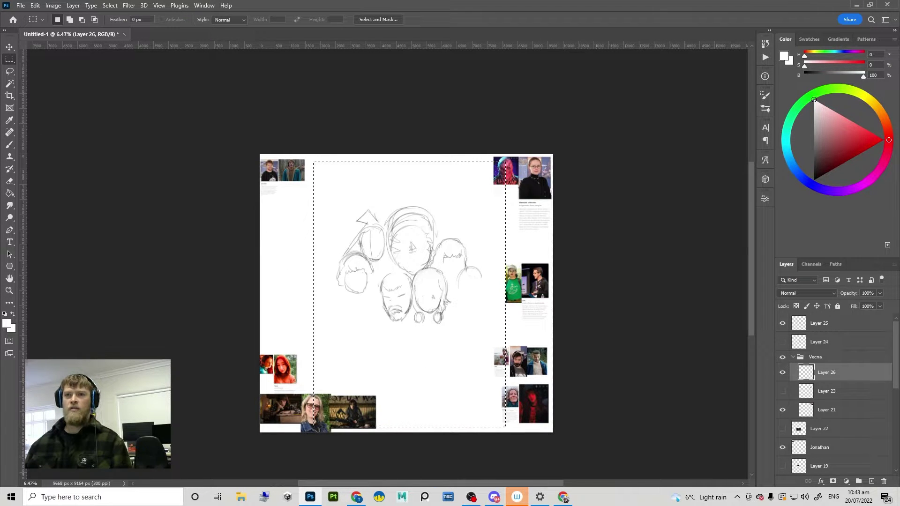
{"action": "key", "text": "ctrl+d"}
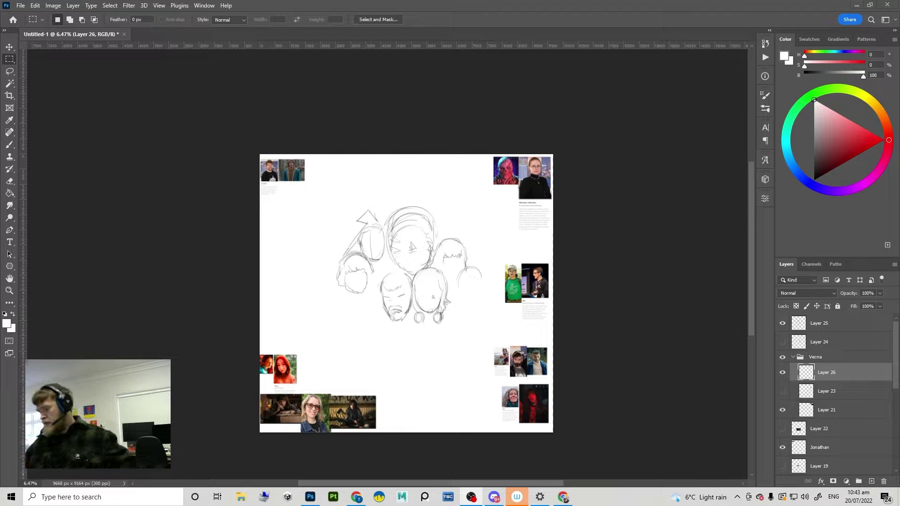
{"action": "key", "text": "ctrl+z"}
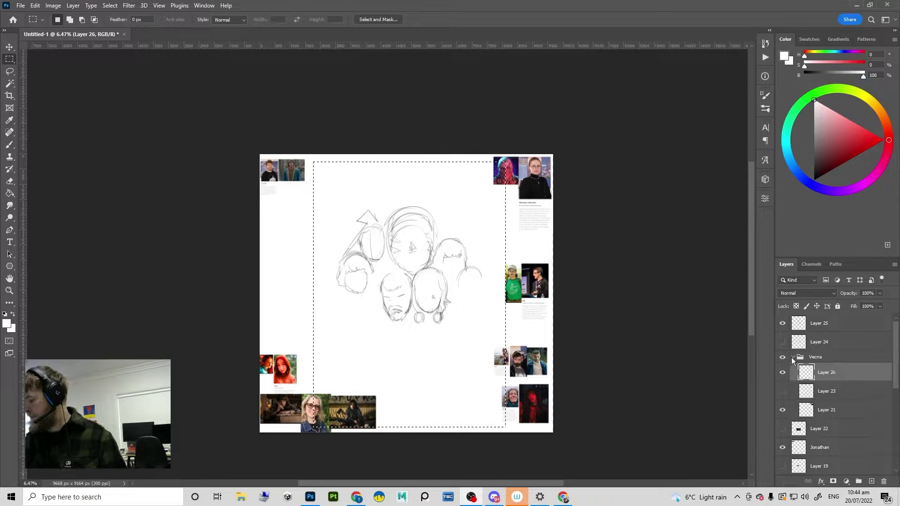
Step: Collapse the Vecna group and invert the selection to cover the area outside the portrait rectangle
{"action": "left_click", "coordinate": [793, 357]}
{"action": "left_click_drag", "start_coordinate": [504, 372], "coordinate": [496, 369]}
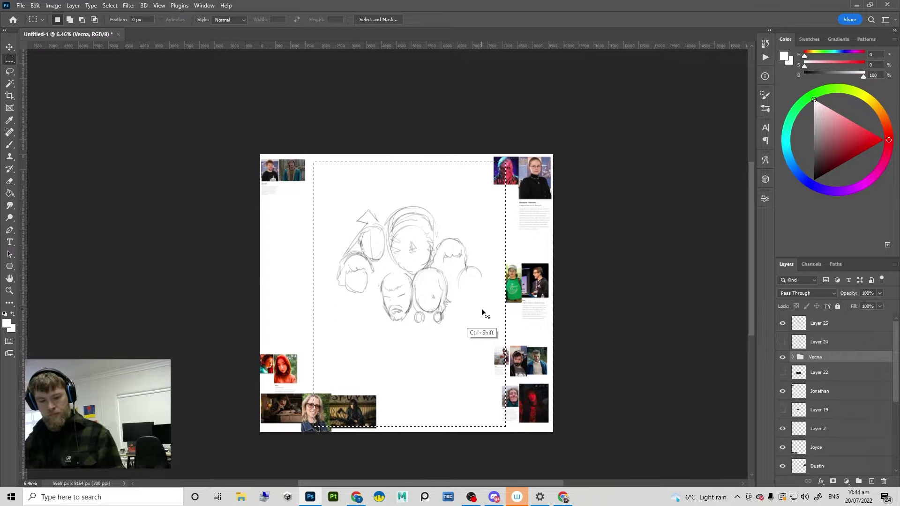
{"action": "key", "text": "ctrl+shift+i"}
{"action": "key", "text": "space"}
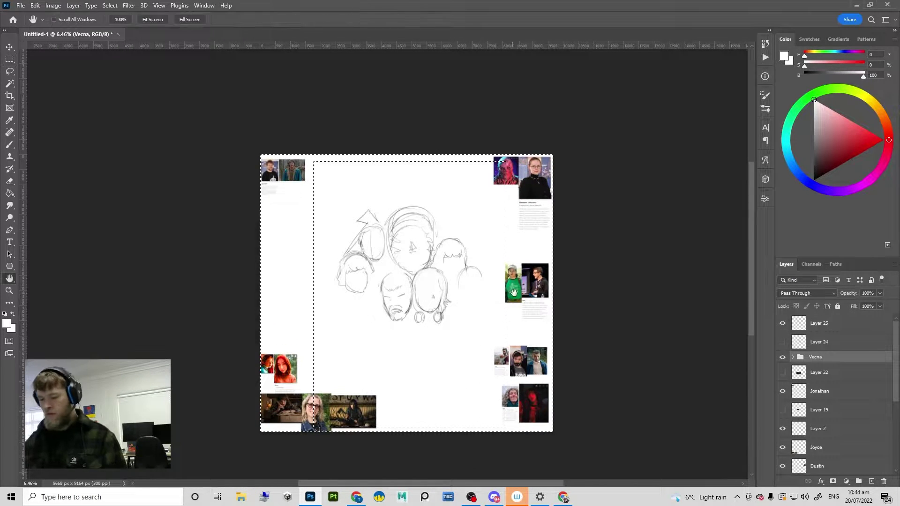
Step: Add a new layer above the head sketch layer, Layer 25, for a Paint Bucket fill
{"action": "key", "text": "g"}
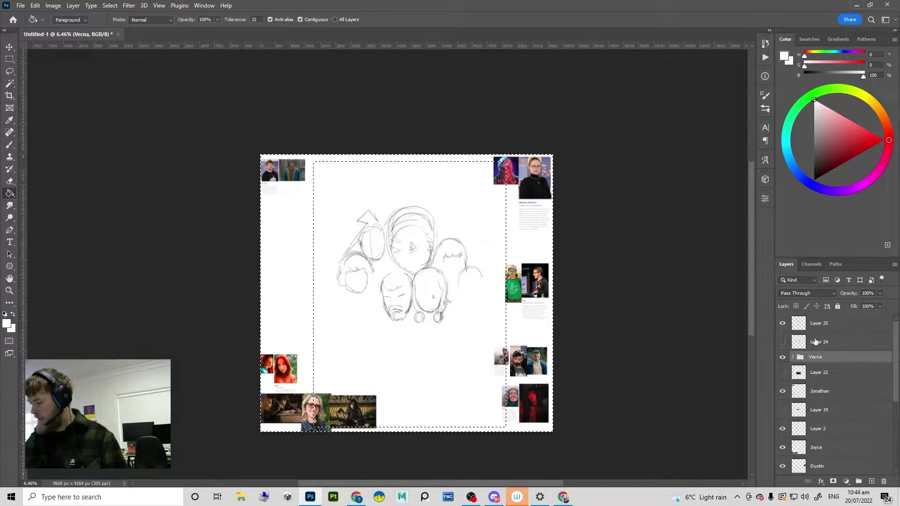
{"action": "left_click", "coordinate": [784, 324]}
{"action": "left_click", "coordinate": [783, 323]}
{"action": "left_click", "coordinate": [809, 324]}
{"action": "key", "text": "ctrl+shift+n"}
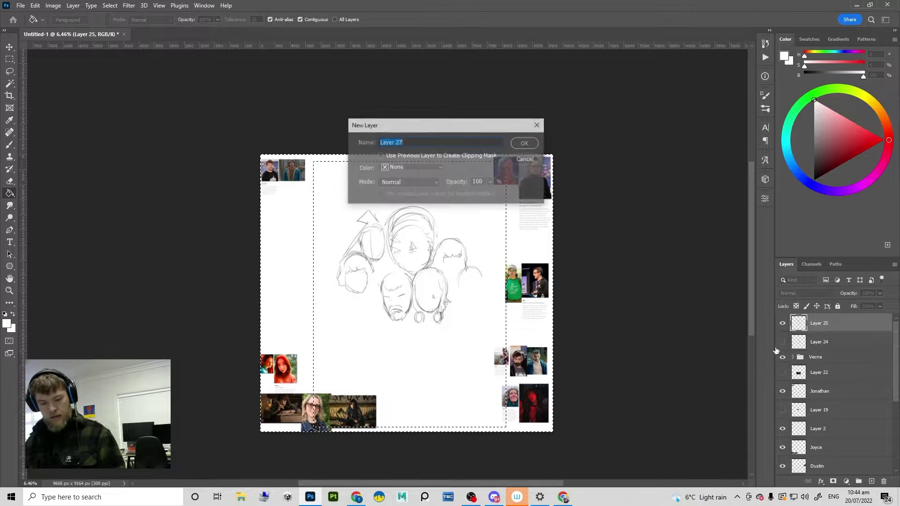
{"action": "key", "text": "Return"}
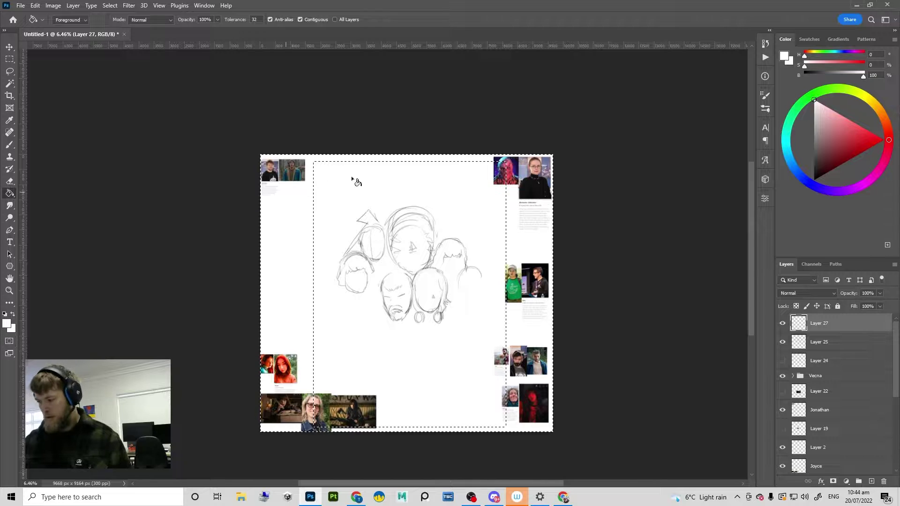
Step: Fill the selected border around the portrait rectangle with a neutral grey of 50% brightness
{"action": "left_click", "coordinate": [814, 140]}
{"action": "left_click", "coordinate": [525, 230]}
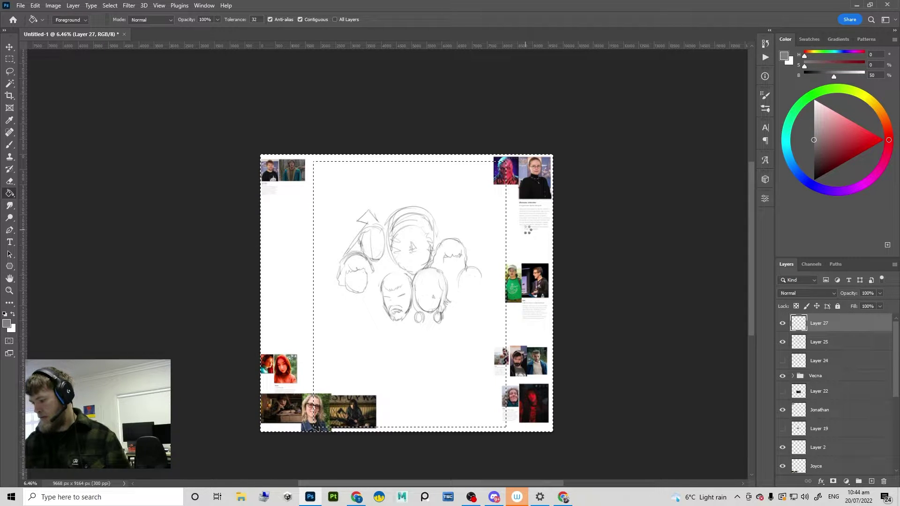
{"action": "key", "text": "ctrl+z"}
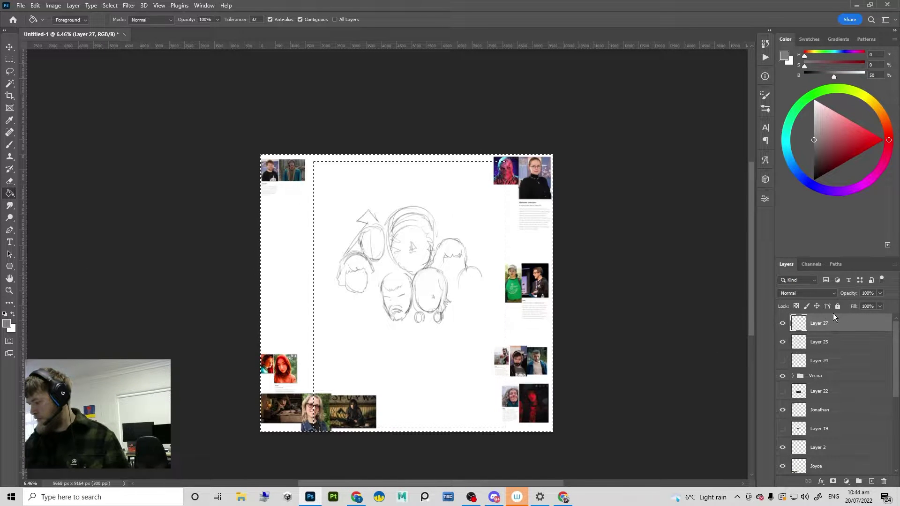
{"action": "left_click", "coordinate": [533, 269]}
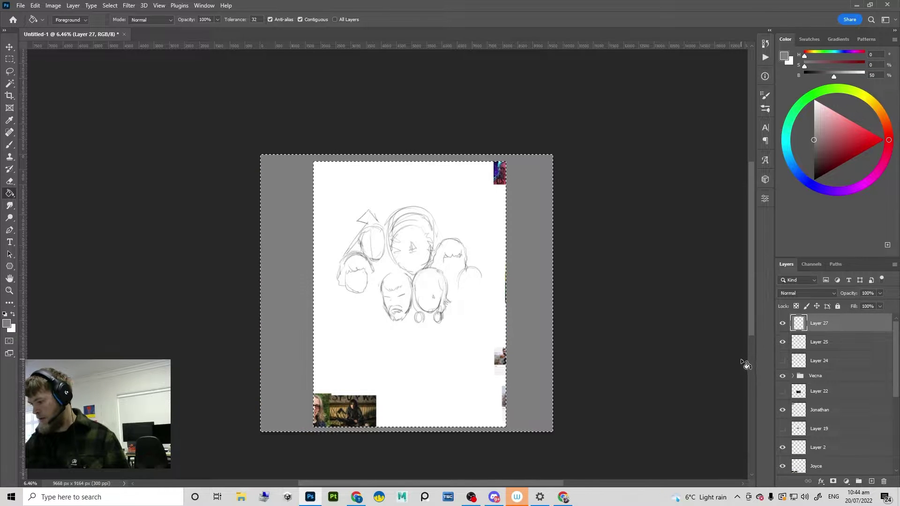
Step: Move the grey border layer, Layer 27, below all the reference layers, directly above Layer 0
{"action": "left_click_drag", "start_coordinate": [819, 323], "coordinate": [839, 438]}
{"action": "scroll", "coordinate": [887, 387], "scroll_direction": "down", "scroll_amount": 2}
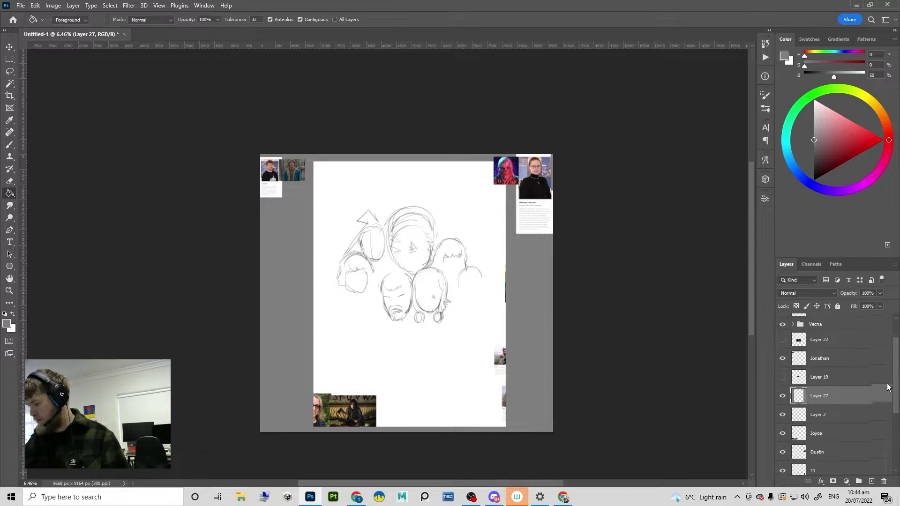
{"action": "left_click_drag", "start_coordinate": [887, 384], "coordinate": [886, 394]}
{"action": "left_click_drag", "start_coordinate": [829, 373], "coordinate": [823, 451]}
{"action": "left_click_drag", "start_coordinate": [893, 396], "coordinate": [889, 424]}
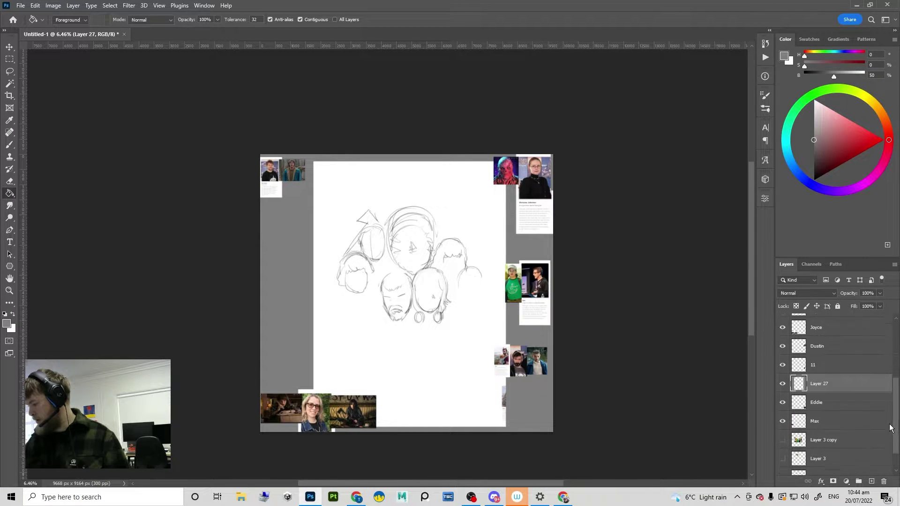
{"action": "left_click_drag", "start_coordinate": [827, 387], "coordinate": [827, 455]}
{"action": "scroll", "coordinate": [891, 436], "scroll_direction": "down", "scroll_amount": 2}
Step: Select the head sketch layer, Layer 25, and move the whole group of heads slightly higher on the portrait page
{"action": "left_click_drag", "start_coordinate": [498, 317], "coordinate": [474, 322]}
{"action": "left_click_drag", "start_coordinate": [524, 362], "coordinate": [551, 349]}
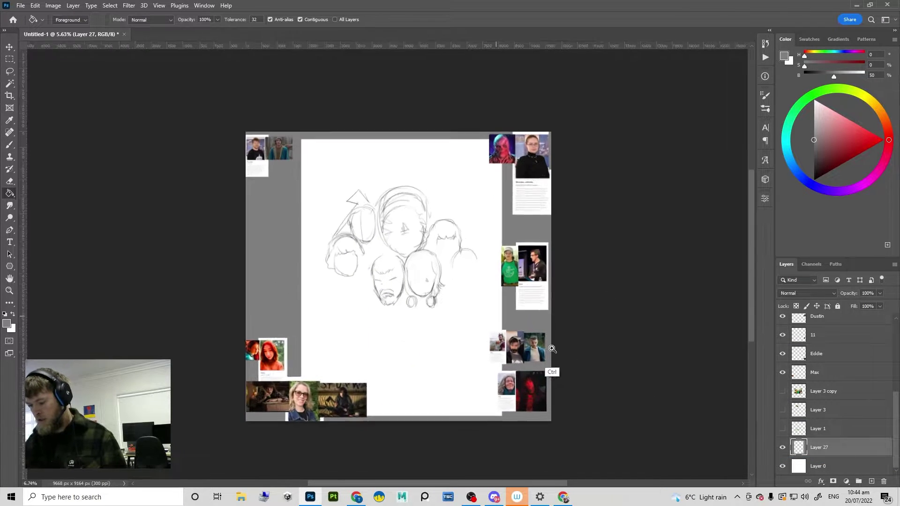
{"action": "scroll", "coordinate": [552, 349], "scroll_direction": "up", "scroll_amount": 1}
{"action": "scroll", "coordinate": [468, 317], "scroll_direction": "up", "scroll_amount": 4}
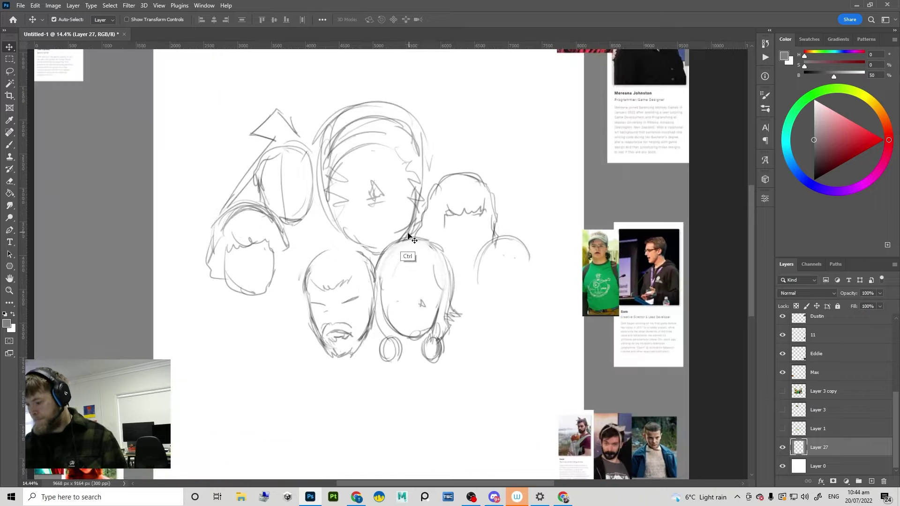
{"action": "left_click", "coordinate": [407, 235], "text": "ctrl"}
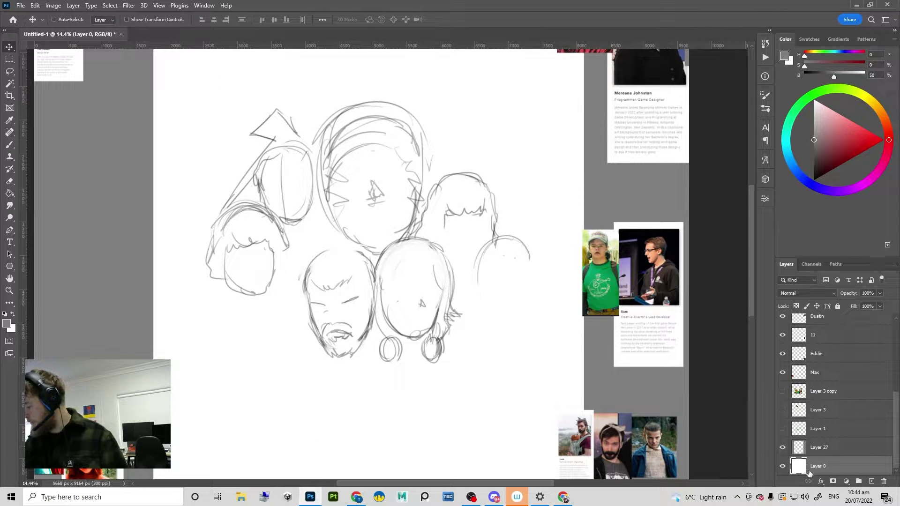
{"action": "left_click", "coordinate": [406, 256], "text": "ctrl"}
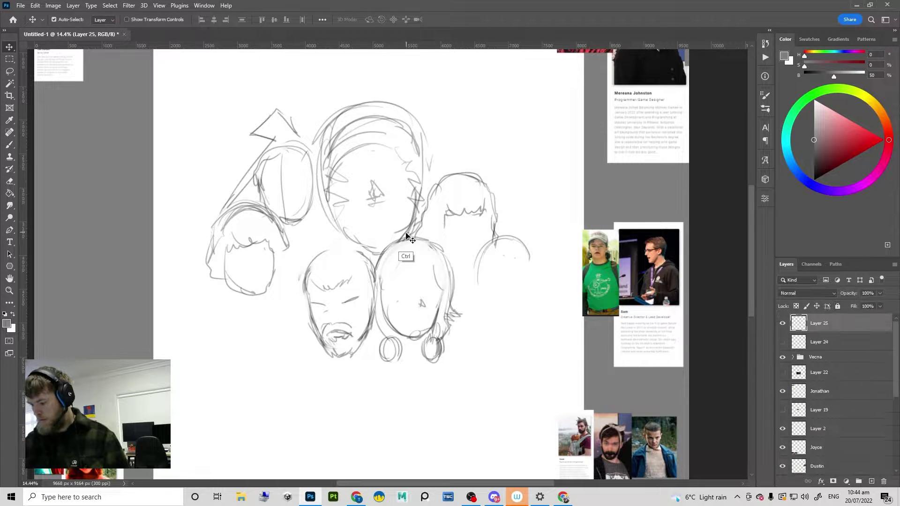
{"action": "left_click_drag", "start_coordinate": [409, 230], "coordinate": [419, 209]}
{"action": "scroll", "coordinate": [418, 223], "scroll_direction": "down", "scroll_amount": 3}
{"action": "mouse_move", "coordinate": [468, 282]}
{"action": "left_mouse_down"}
{"action": "mouse_move", "coordinate": [448, 299]}
{"action": "mouse_move", "coordinate": [460, 285]}
{"action": "left_mouse_up"}
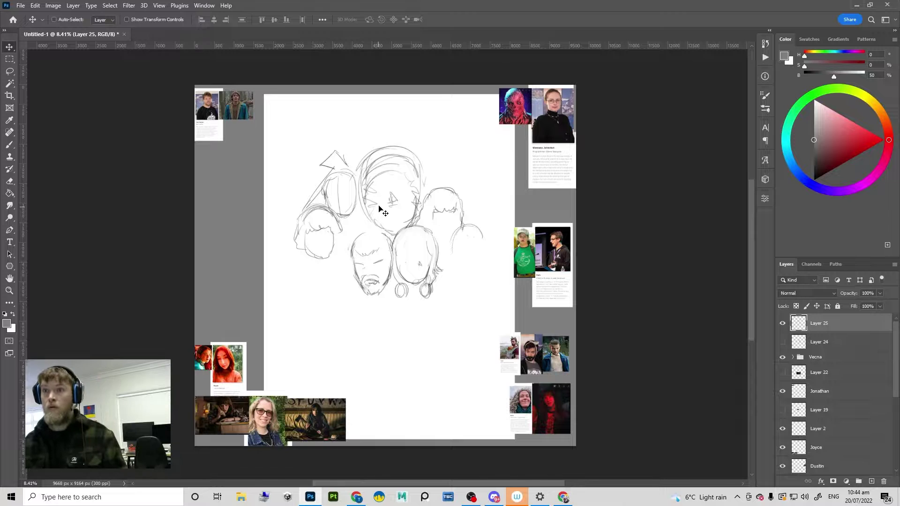
{"action": "mouse_move", "coordinate": [413, 225]}
{"action": "left_mouse_down"}
{"action": "mouse_move", "coordinate": [499, 216]}
{"action": "mouse_move", "coordinate": [469, 262]}
{"action": "mouse_move", "coordinate": [465, 256]}
{"action": "left_mouse_up"}
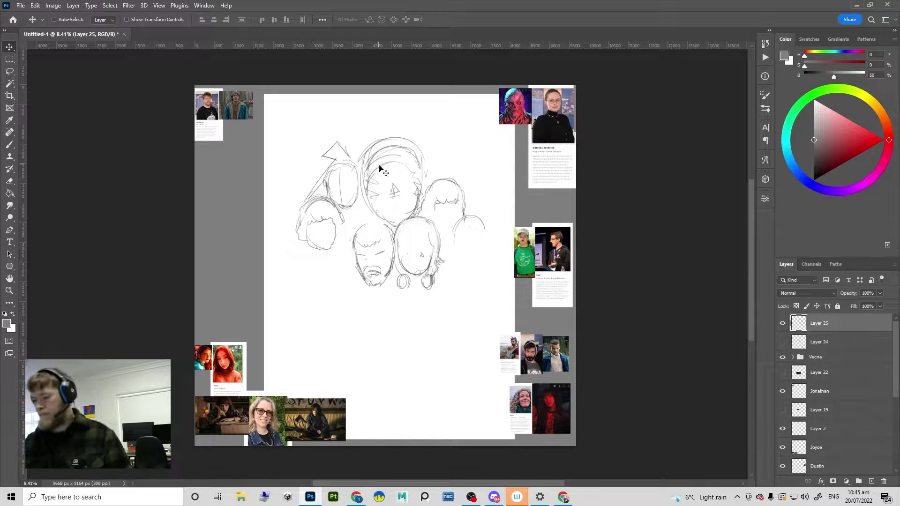
{"action": "mouse_move", "coordinate": [422, 219]}
{"action": "left_mouse_down"}
{"action": "mouse_move", "coordinate": [440, 191]}
{"action": "mouse_move", "coordinate": [422, 214]}
{"action": "left_mouse_up"}
Step: Fade the rough head sketch with a very large eraser at 30% opacity so it can serve as a guide
{"action": "mouse_move", "coordinate": [430, 234]}
{"action": "left_mouse_down"}
{"action": "mouse_move", "coordinate": [411, 232]}
{"action": "mouse_move", "coordinate": [432, 213]}
{"action": "mouse_move", "coordinate": [410, 237]}
{"action": "mouse_move", "coordinate": [424, 201]}
{"action": "mouse_move", "coordinate": [407, 240]}
{"action": "mouse_move", "coordinate": [483, 255]}
{"action": "left_mouse_up"}
{"action": "scroll", "coordinate": [412, 231], "scroll_direction": "down", "scroll_amount": 3}
{"action": "key", "text": "e"}
{"action": "scroll", "coordinate": [407, 239], "scroll_direction": "down", "scroll_amount": 2}
{"action": "key", "text": "3"}
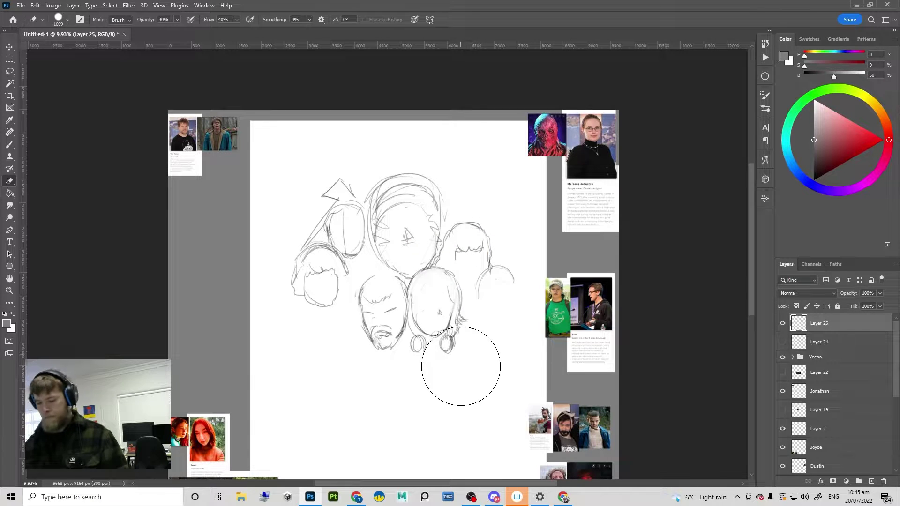
{"action": "mouse_move", "coordinate": [473, 295]}
{"action": "left_mouse_down"}
{"action": "mouse_move", "coordinate": [451, 398]}
{"action": "mouse_move", "coordinate": [412, 263]}
{"action": "mouse_move", "coordinate": [381, 194]}
{"action": "mouse_move", "coordinate": [343, 179]}
{"action": "mouse_move", "coordinate": [307, 231]}
{"action": "mouse_move", "coordinate": [342, 246]}
{"action": "mouse_move", "coordinate": [390, 320]}
{"action": "mouse_move", "coordinate": [451, 359]}
{"action": "left_mouse_up"}
{"action": "scroll", "coordinate": [483, 288], "scroll_direction": "up", "scroll_amount": 1}
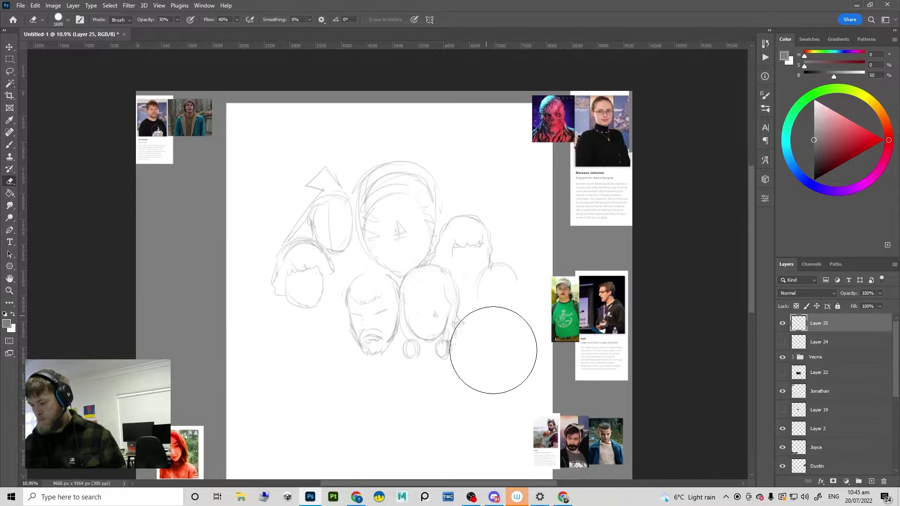
Step: Set the brush to default black with 60% opacity and a size of 19 px
{"action": "key", "text": "b"}
{"action": "scroll", "coordinate": [424, 288], "scroll_direction": "up", "scroll_amount": 3}
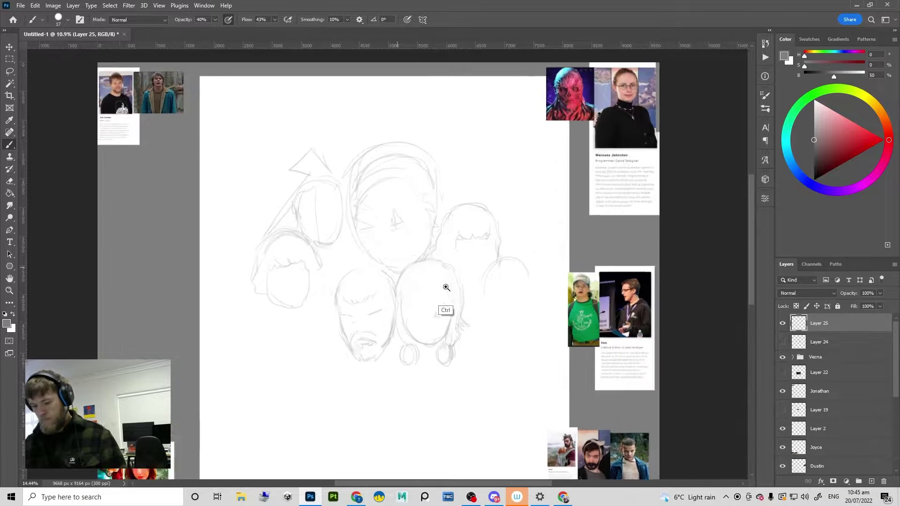
{"action": "key", "text": "d"}
{"action": "scroll", "coordinate": [409, 247], "scroll_direction": "up", "scroll_amount": 2}
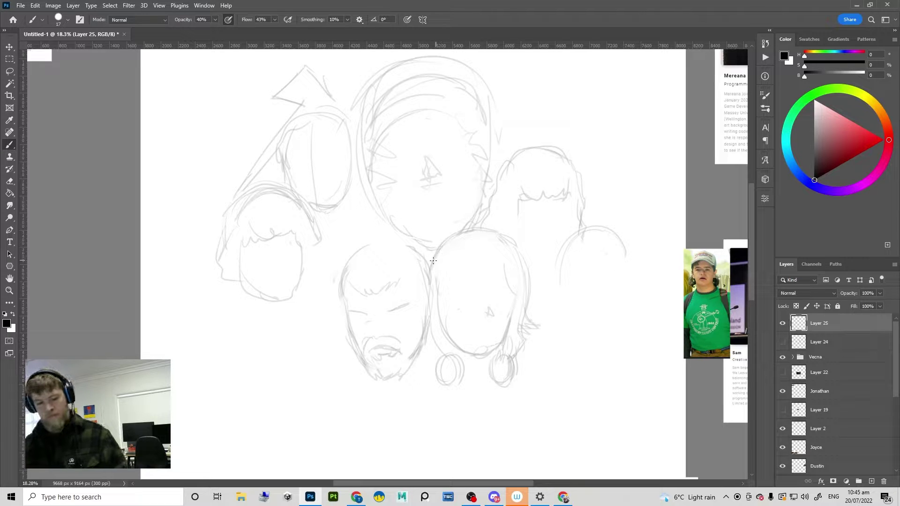
{"action": "right_click", "coordinate": [443, 248]}
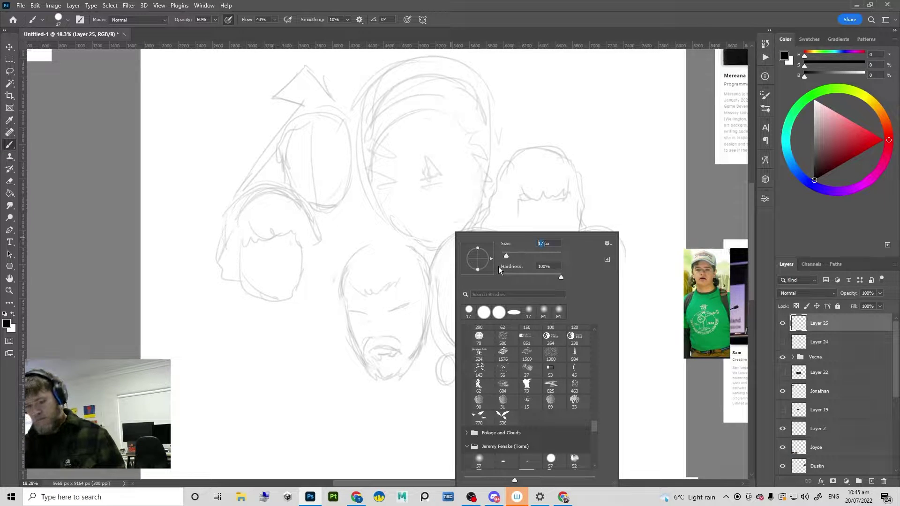
{"action": "type", "text": "19"}
{"action": "key", "text": "Return"}
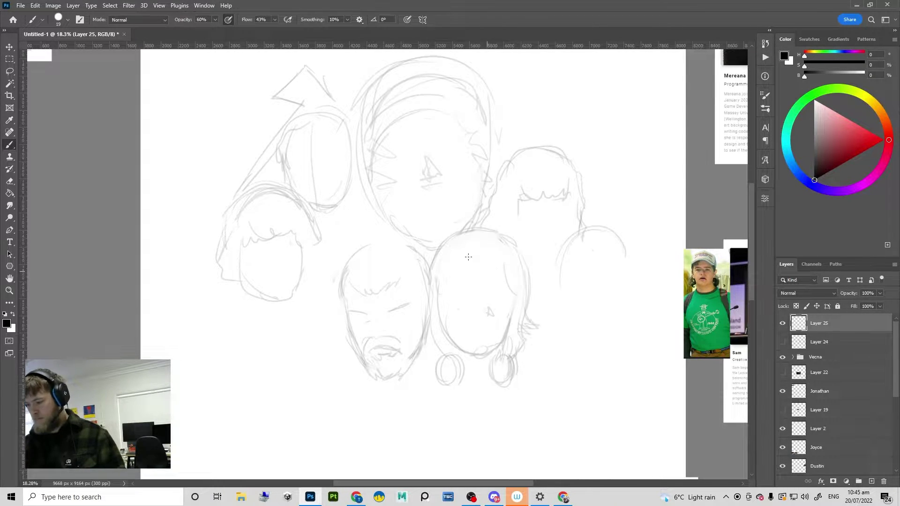
Step: Test a stroke on the lower right head's outline, undo it, and set the brush size to 22 px
{"action": "left_click_drag", "start_coordinate": [428, 268], "coordinate": [445, 238]}
{"action": "key", "text": "ctrl+z"}
{"action": "right_click", "coordinate": [549, 233]}
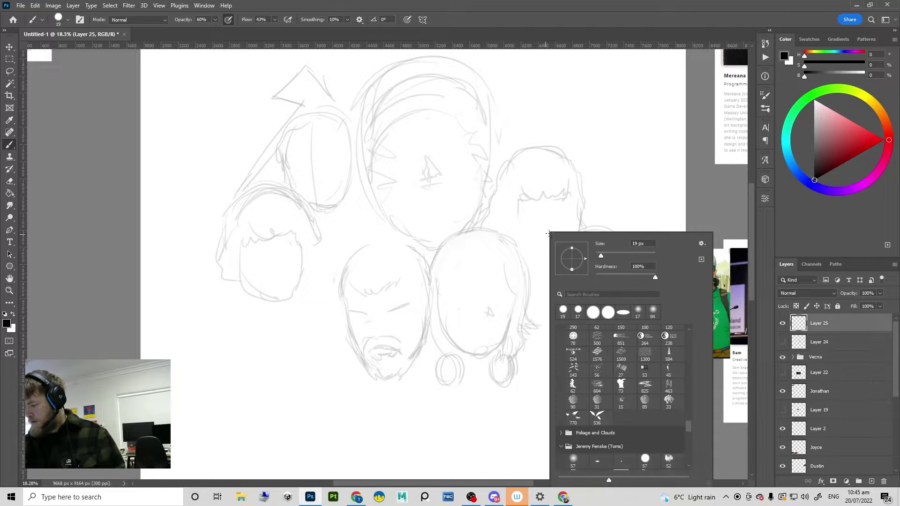
{"action": "type", "text": "22"}
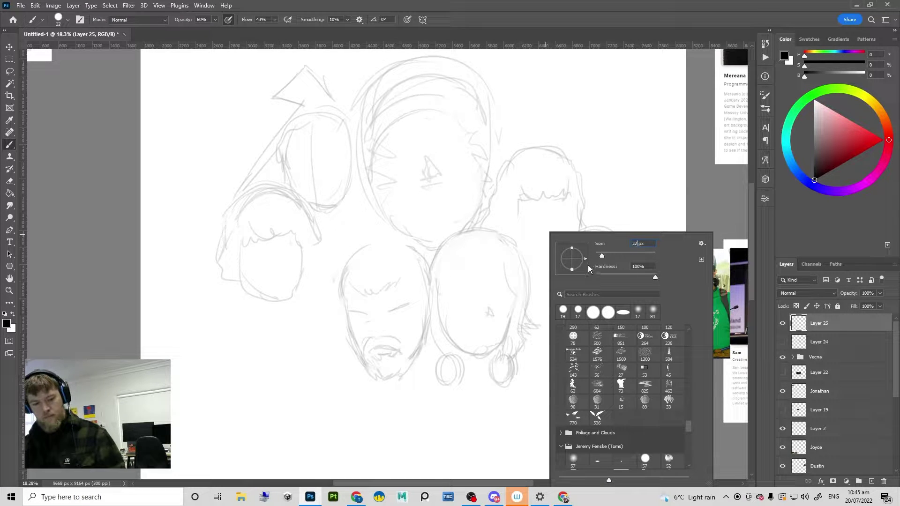
{"action": "key", "text": "Return"}
Step: Draw a dark curve along the upper left of the hair on the right head of the lower pair, redoing poor strokes
{"action": "mouse_move", "coordinate": [433, 272]}
{"action": "left_mouse_down"}
{"action": "mouse_move", "coordinate": [499, 253]}
{"action": "mouse_move", "coordinate": [428, 264]}
{"action": "left_mouse_up"}
{"action": "key", "text": "ctrl+z"}
{"action": "key", "text": "ctrl+z"}
{"action": "left_click_drag", "start_coordinate": [472, 229], "coordinate": [427, 265]}
{"action": "left_click_drag", "start_coordinate": [488, 265], "coordinate": [492, 234]}
Step: Move the Max reference photos onto the page beside the lower right head, and reselect the sketch layer, Layer 25
{"action": "key", "text": "v"}
{"action": "left_click_drag", "start_coordinate": [277, 373], "coordinate": [587, 178]}
{"action": "scroll", "coordinate": [533, 209], "scroll_direction": "up", "scroll_amount": 3}
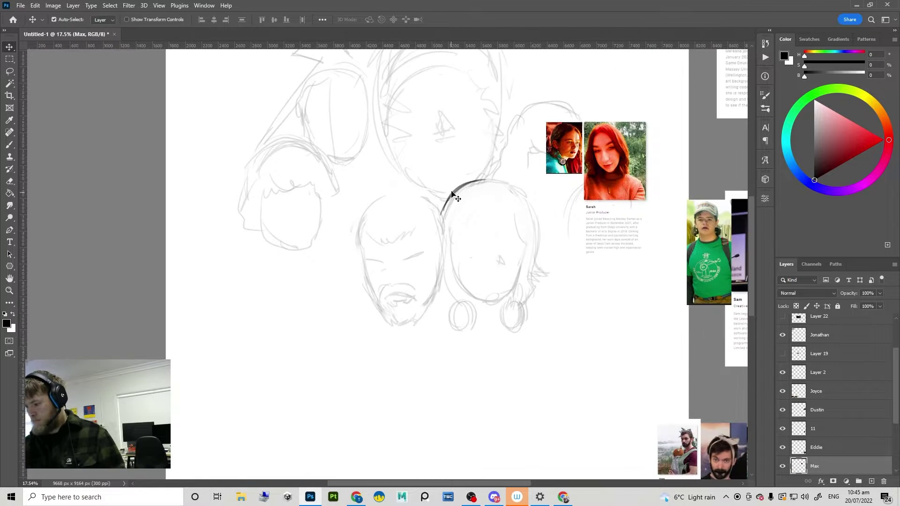
{"action": "left_click", "coordinate": [492, 197], "text": "ctrl"}
{"action": "left_click_drag", "start_coordinate": [485, 220], "coordinate": [418, 271]}
Step: Draw the hairline strokes on both sides of the lower right head's face and the outline of its left ear
{"action": "key", "text": "b"}
{"action": "key", "text": "ctrl+z"}
{"action": "mouse_move", "coordinate": [438, 235]}
{"action": "left_mouse_down"}
{"action": "mouse_move", "coordinate": [462, 264]}
{"action": "mouse_move", "coordinate": [458, 301]}
{"action": "left_mouse_up"}
{"action": "key", "text": "ctrl+z"}
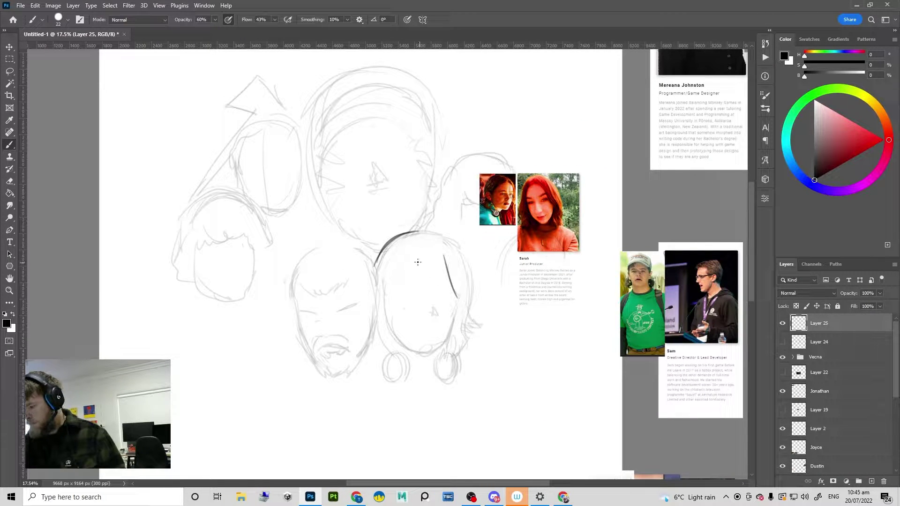
{"action": "key", "text": "ctrl+z"}
{"action": "mouse_move", "coordinate": [423, 254]}
{"action": "left_mouse_down"}
{"action": "mouse_move", "coordinate": [398, 309]}
{"action": "mouse_move", "coordinate": [380, 312]}
{"action": "mouse_move", "coordinate": [388, 316]}
{"action": "left_mouse_up"}
{"action": "key", "text": "ctrl+z"}
{"action": "key", "text": "ctrl+z"}
{"action": "key", "text": "ctrl+z"}
Step: Clean up the ear outline with the eraser and add dark hair strands on both sides of the head
{"action": "key", "text": "e"}
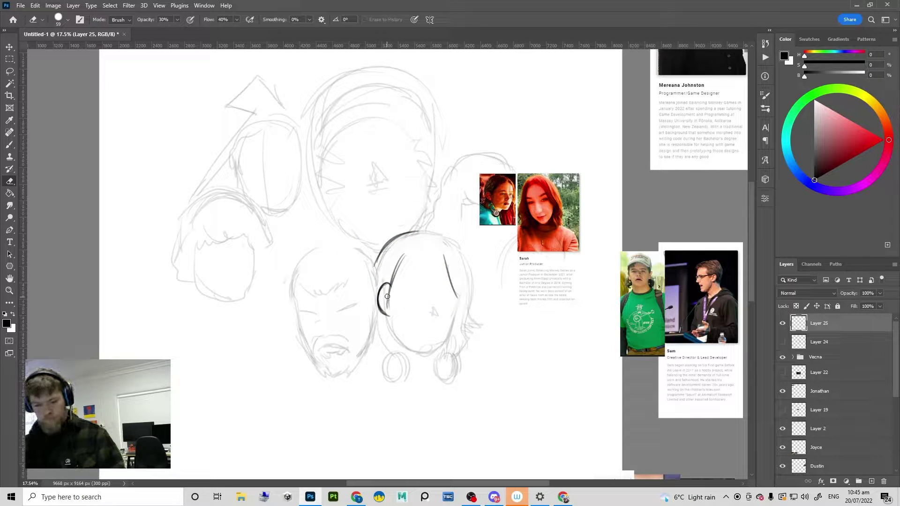
{"action": "key", "text": "b"}
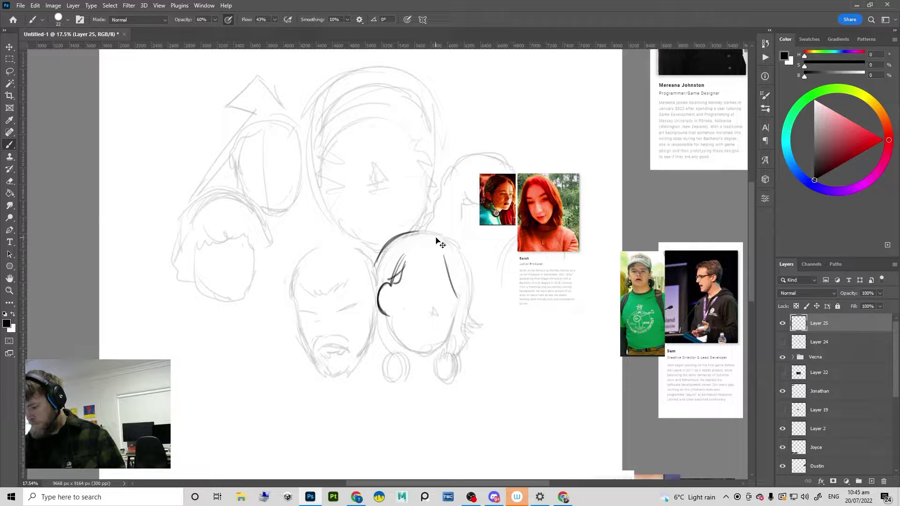
{"action": "key", "text": "ctrl+z"}
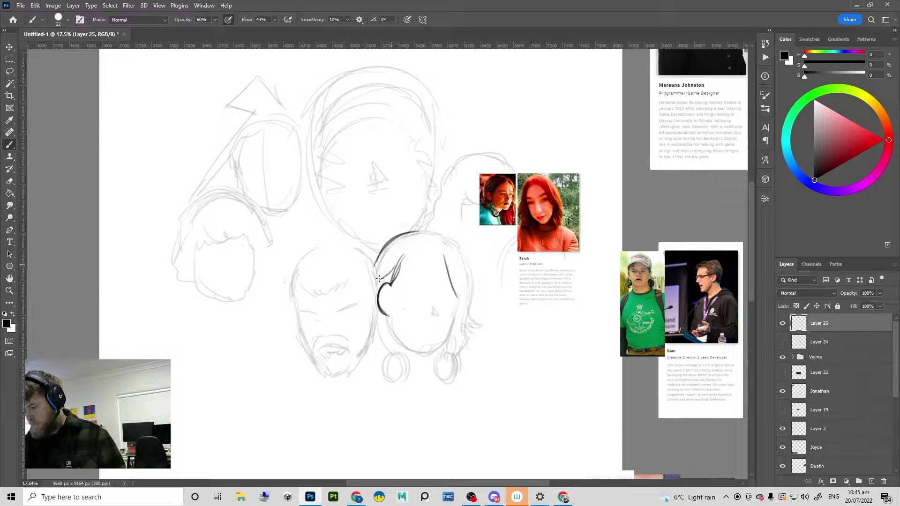
{"action": "left_click_drag", "start_coordinate": [379, 277], "coordinate": [420, 232]}
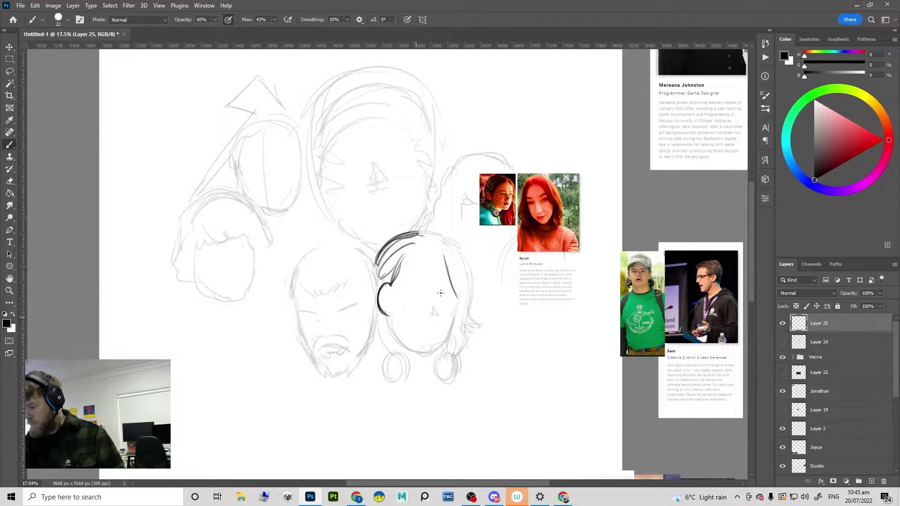
{"action": "mouse_move", "coordinate": [459, 266]}
{"action": "left_mouse_down"}
{"action": "mouse_move", "coordinate": [467, 308]}
{"action": "mouse_move", "coordinate": [465, 299]}
{"action": "left_mouse_up"}
{"action": "key", "text": "ctrl+z"}
{"action": "left_click_drag", "start_coordinate": [444, 335], "coordinate": [457, 324]}
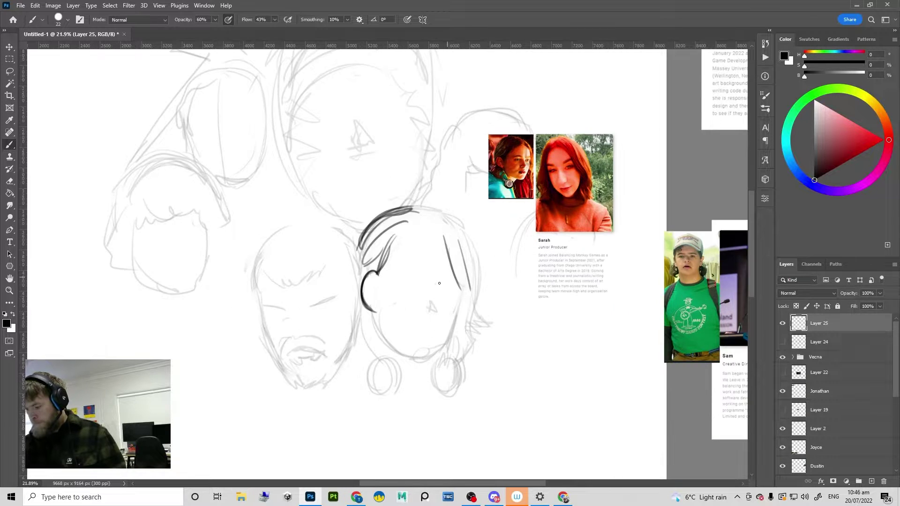
Step: Draw the nose bridge and nostril line on the lower right head, undoing unsatisfactory strokes
{"action": "mouse_move", "coordinate": [436, 286]}
{"action": "left_mouse_down"}
{"action": "mouse_move", "coordinate": [439, 314]}
{"action": "mouse_move", "coordinate": [425, 318]}
{"action": "mouse_move", "coordinate": [439, 318]}
{"action": "left_mouse_up"}
{"action": "key", "text": "ctrl+z"}
{"action": "key", "text": "ctrl+z"}
{"action": "key", "text": "ctrl+z"}
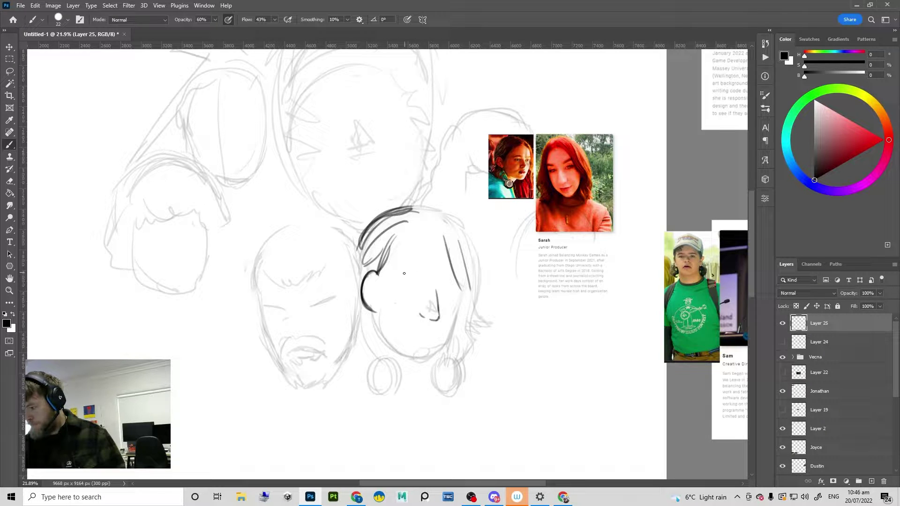
Step: Draw short curved eyebrows on both sides of the nose, undoing and redrawing strokes until the shape fits
{"action": "key", "text": "ctrl+z"}
{"action": "mouse_move", "coordinate": [401, 275]}
{"action": "left_mouse_down"}
{"action": "mouse_move", "coordinate": [425, 269]}
{"action": "mouse_move", "coordinate": [421, 276]}
{"action": "left_mouse_up"}
{"action": "key", "text": "ctrl+z"}
{"action": "key", "text": "ctrl+z"}
{"action": "key", "text": "ctrl+z"}
{"action": "key", "text": "ctrl+z"}
{"action": "key", "text": "ctrl+z"}
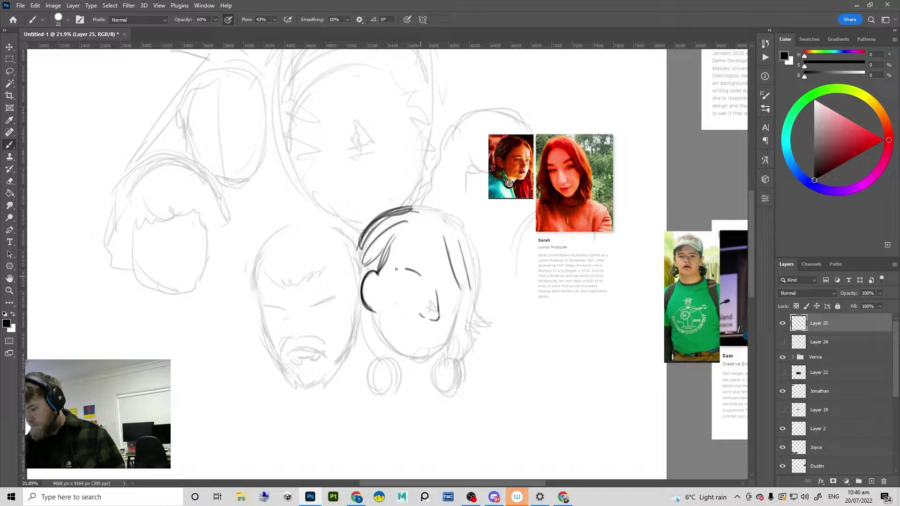
{"action": "key", "text": "ctrl+z"}
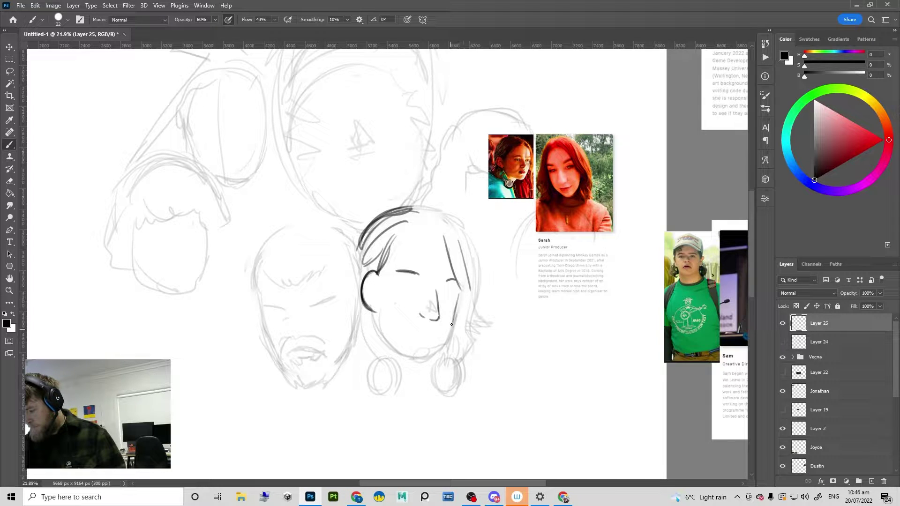
Step: Draw the right cheek, jaw and chin contour of the lower right head, redoing the strokes as needed
{"action": "key", "text": "ctrl+z"}
{"action": "mouse_move", "coordinate": [453, 324]}
{"action": "left_mouse_down"}
{"action": "mouse_move", "coordinate": [457, 301]}
{"action": "mouse_move", "coordinate": [450, 333]}
{"action": "left_mouse_up"}
{"action": "key", "text": "ctrl+z"}
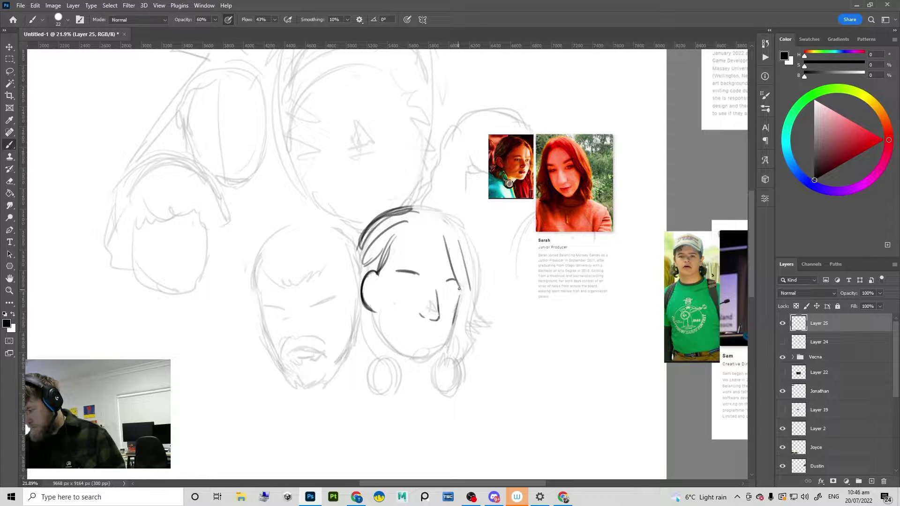
{"action": "mouse_move", "coordinate": [461, 289]}
{"action": "left_mouse_down"}
{"action": "mouse_move", "coordinate": [439, 347]}
{"action": "mouse_move", "coordinate": [403, 352]}
{"action": "left_mouse_up"}
{"action": "key", "text": "ctrl+z"}
{"action": "key", "text": "ctrl+z"}
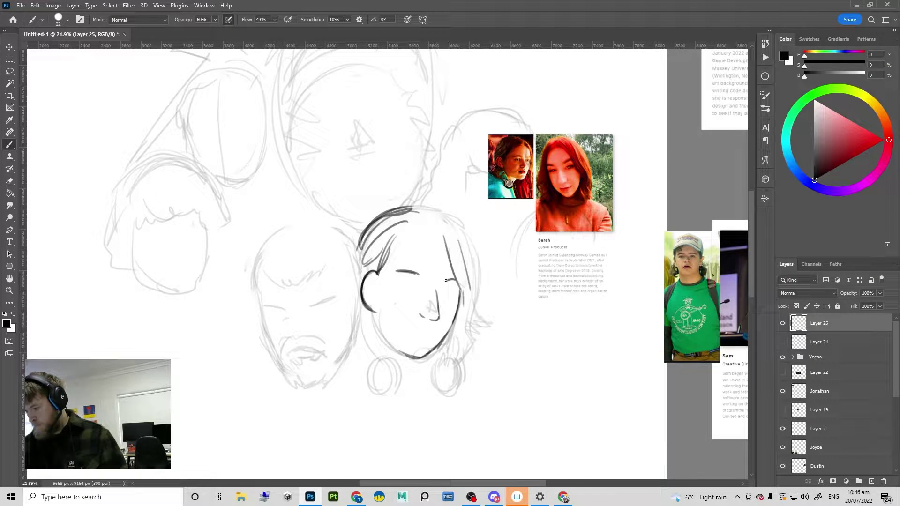
Step: Reposition the eyebrow strokes using a Lasso selection, and deselect
{"action": "key", "text": "l"}
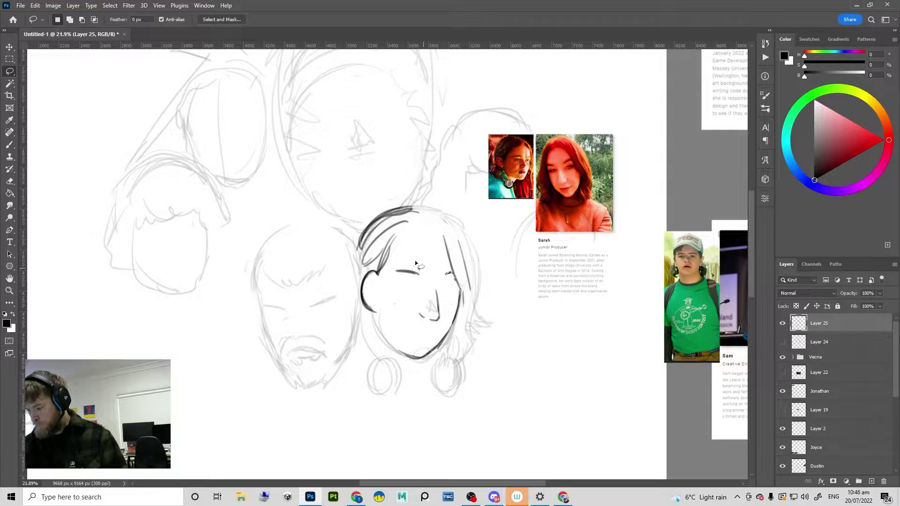
{"action": "mouse_move", "coordinate": [420, 279]}
{"action": "left_mouse_down"}
{"action": "mouse_move", "coordinate": [418, 270]}
{"action": "mouse_move", "coordinate": [434, 305]}
{"action": "left_mouse_up"}
{"action": "key", "text": "ctrl+d"}
Step: Draw the right eye with its lid and iris just beneath the right eyebrow
{"action": "scroll", "coordinate": [434, 306], "scroll_direction": "up", "scroll_amount": 1}
{"action": "key", "text": "b"}
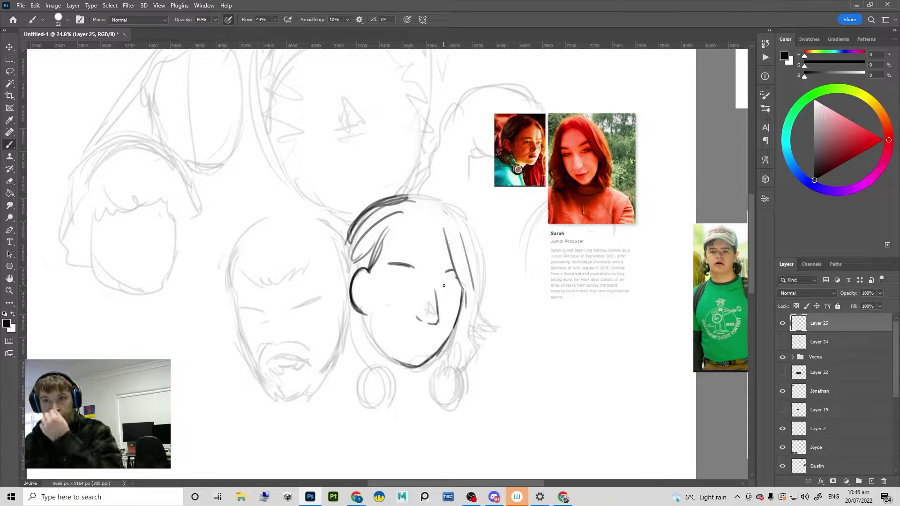
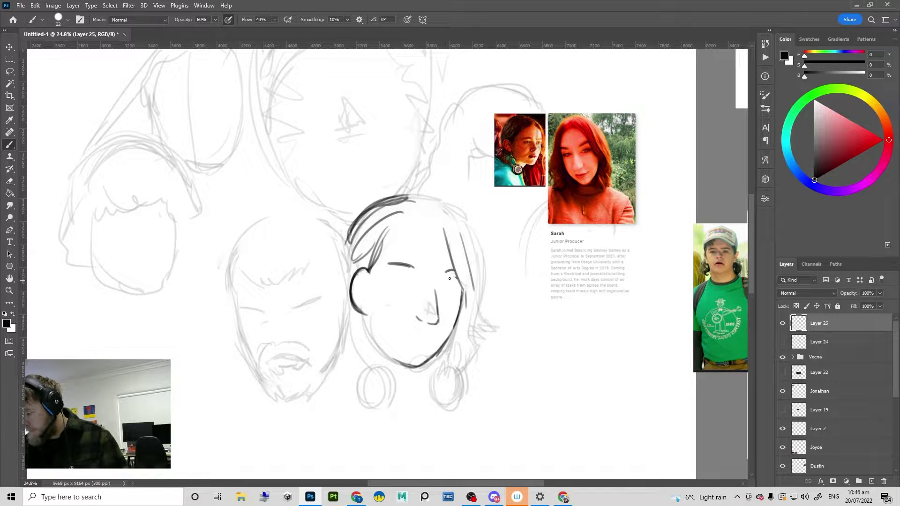
{"action": "left_click_drag", "start_coordinate": [446, 279], "coordinate": [454, 276]}
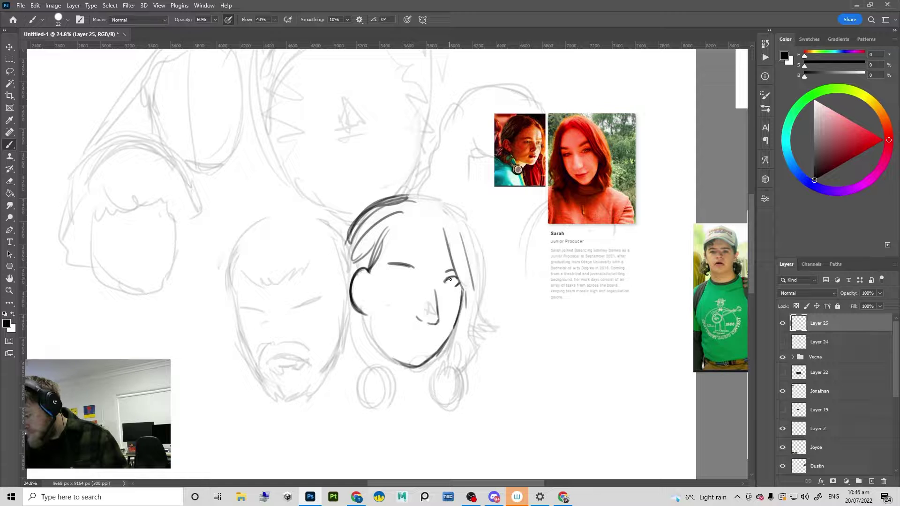
Step: Draw the left eye with its lid and iris beneath the left eyebrow, working on a rotated canvas
{"action": "key", "text": "r"}
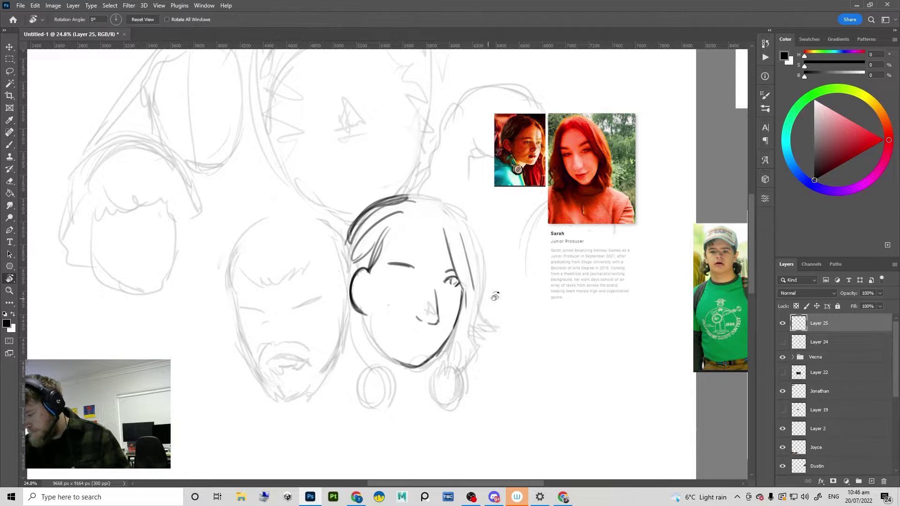
{"action": "left_click_drag", "start_coordinate": [496, 297], "coordinate": [499, 244]}
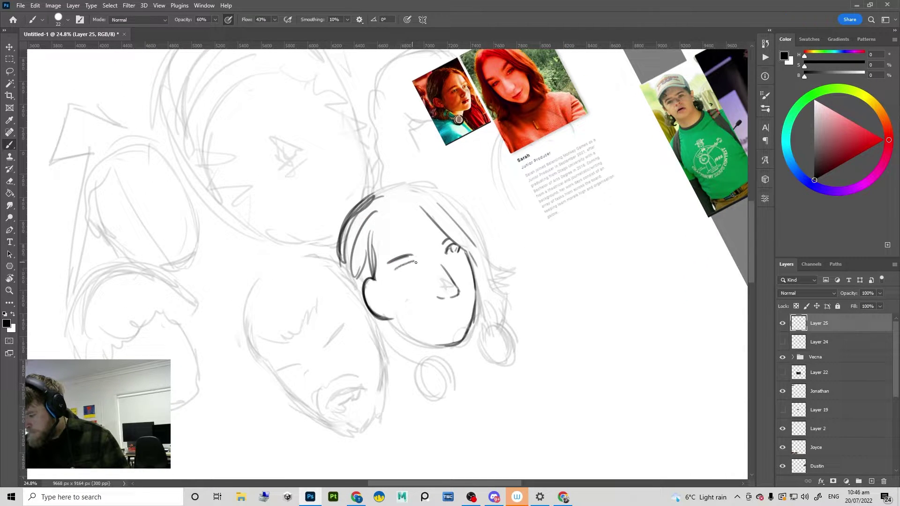
{"action": "key", "text": "ctrl+z"}
{"action": "left_click_drag", "start_coordinate": [417, 263], "coordinate": [403, 264]}
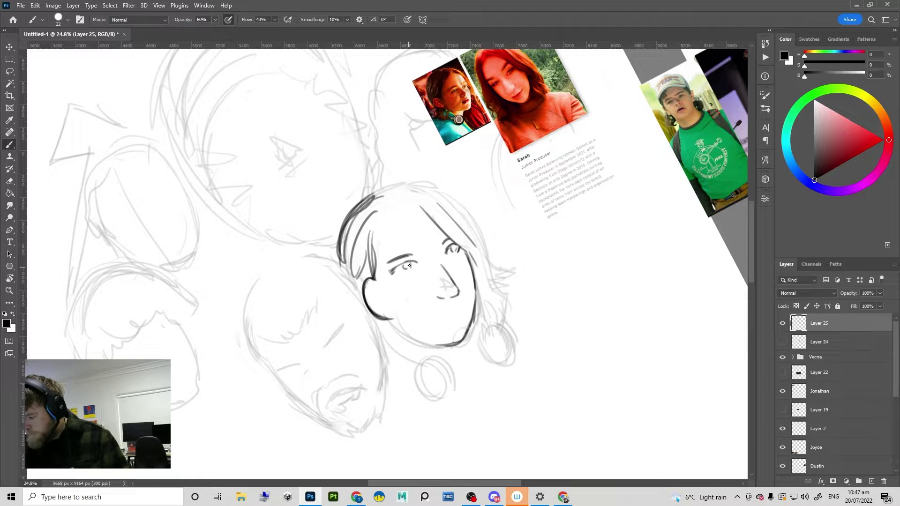
{"action": "left_click_drag", "start_coordinate": [423, 278], "coordinate": [407, 278]}
Step: Erase the faint guide marks beside the nose with the eraser at 100% opacity
{"action": "key", "text": "r"}
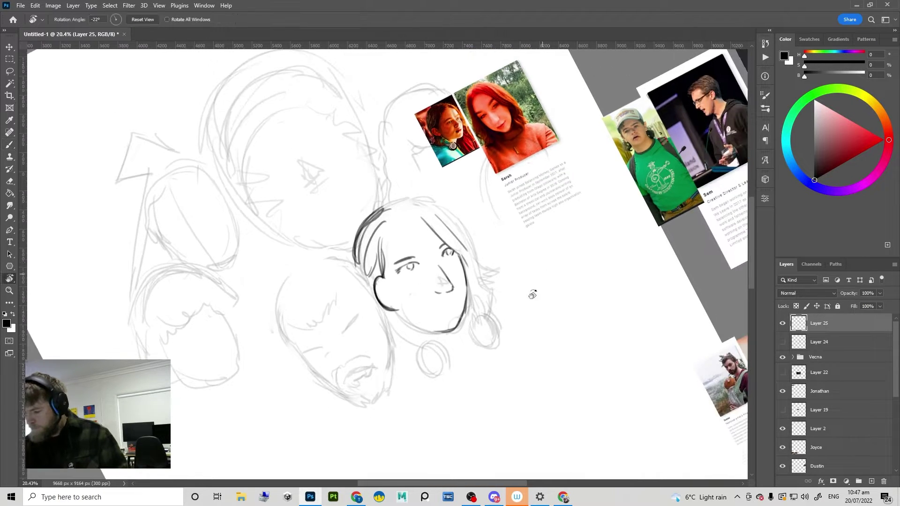
{"action": "left_click_drag", "start_coordinate": [532, 295], "coordinate": [515, 338]}
{"action": "left_click_drag", "start_coordinate": [447, 275], "coordinate": [475, 263]}
{"action": "key", "text": "b"}
{"action": "key", "text": "e"}
{"action": "left_click_drag", "start_coordinate": [429, 305], "coordinate": [430, 302]}
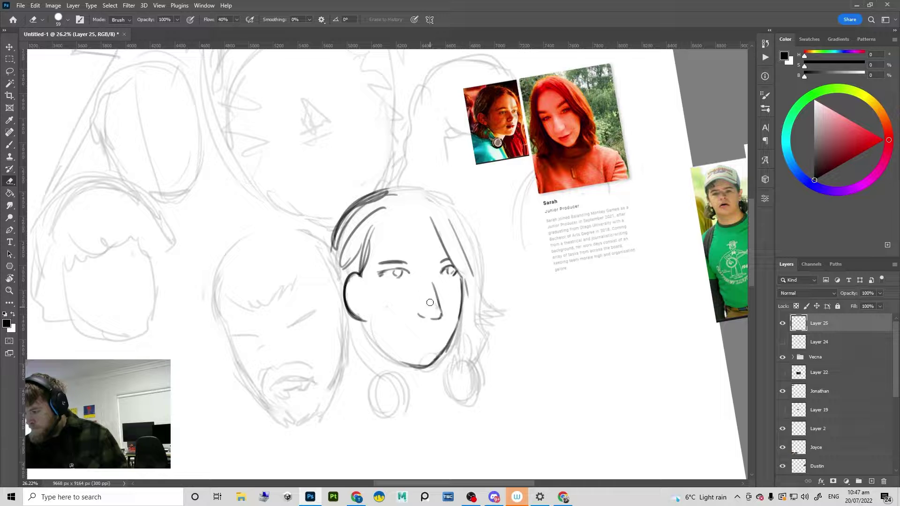
Step: Draw the mouth beneath the nose, with the lip line, upper lip and a short shadow under the lower lip
{"action": "key", "text": "b"}
{"action": "left_click_drag", "start_coordinate": [414, 333], "coordinate": [426, 329]}
{"action": "key", "text": "ctrl+z"}
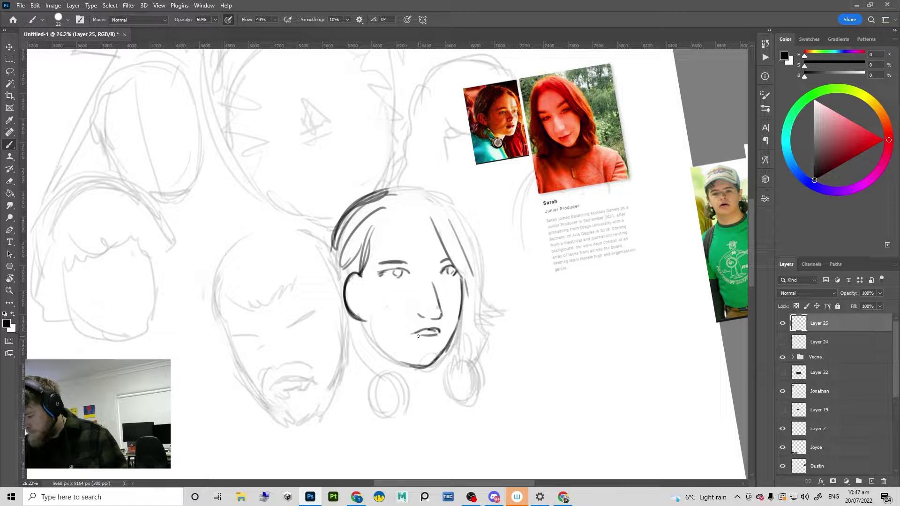
{"action": "mouse_move", "coordinate": [418, 336]}
{"action": "left_mouse_down"}
{"action": "mouse_move", "coordinate": [433, 335]}
{"action": "mouse_move", "coordinate": [423, 344]}
{"action": "left_mouse_up"}
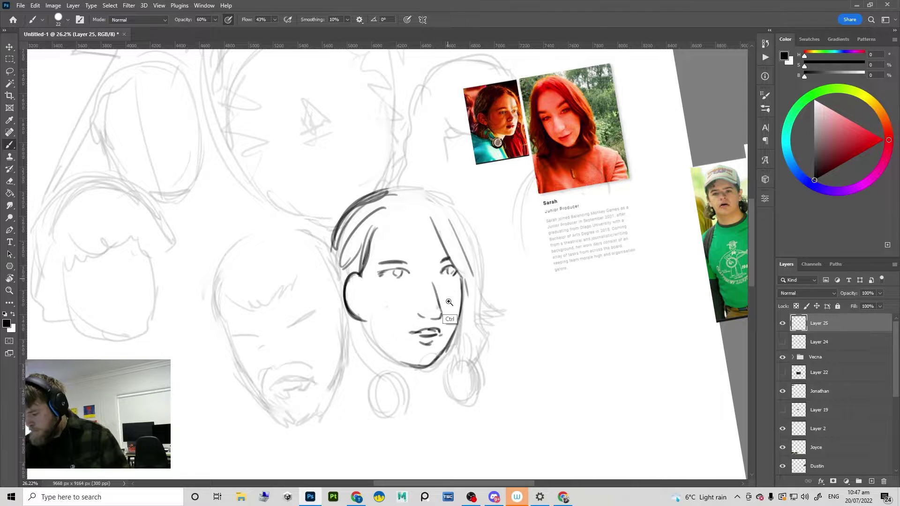
{"action": "scroll", "coordinate": [467, 279], "scroll_direction": "down", "scroll_amount": 1}
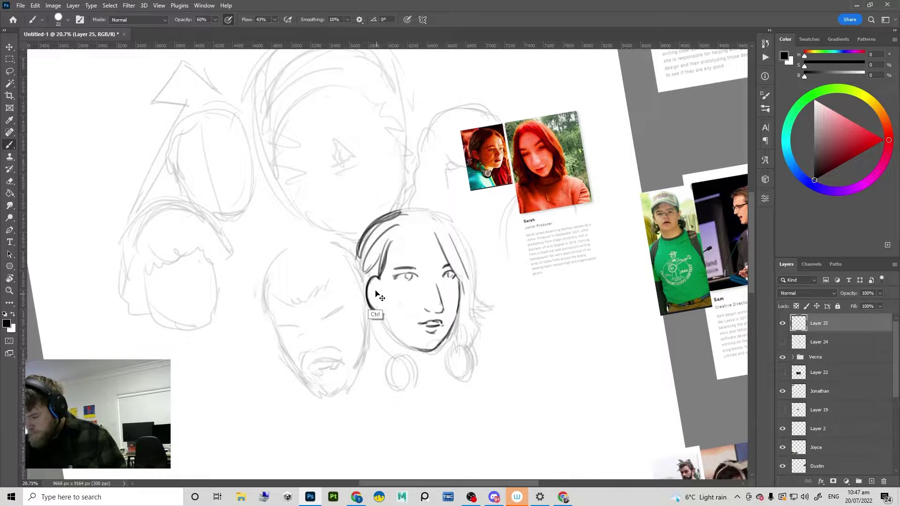
Step: Clean up the ear's outer edge with the eraser and draw the jawline from the earlobe down to the chin
{"action": "key", "text": "e"}
{"action": "mouse_move", "coordinate": [376, 311]}
{"action": "left_mouse_down"}
{"action": "mouse_move", "coordinate": [367, 299]}
{"action": "mouse_move", "coordinate": [374, 278]}
{"action": "left_mouse_up"}
{"action": "key", "text": "b"}
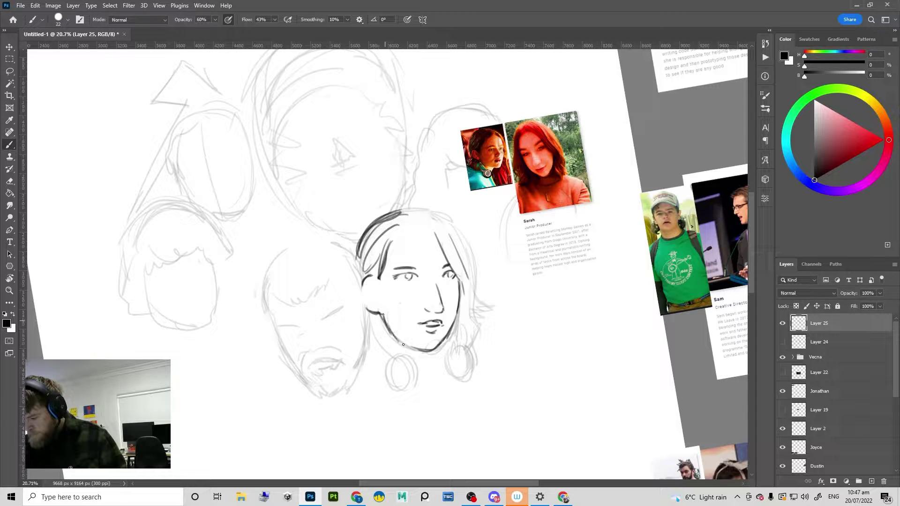
{"action": "scroll", "coordinate": [452, 357], "scroll_direction": "down", "scroll_amount": 1}
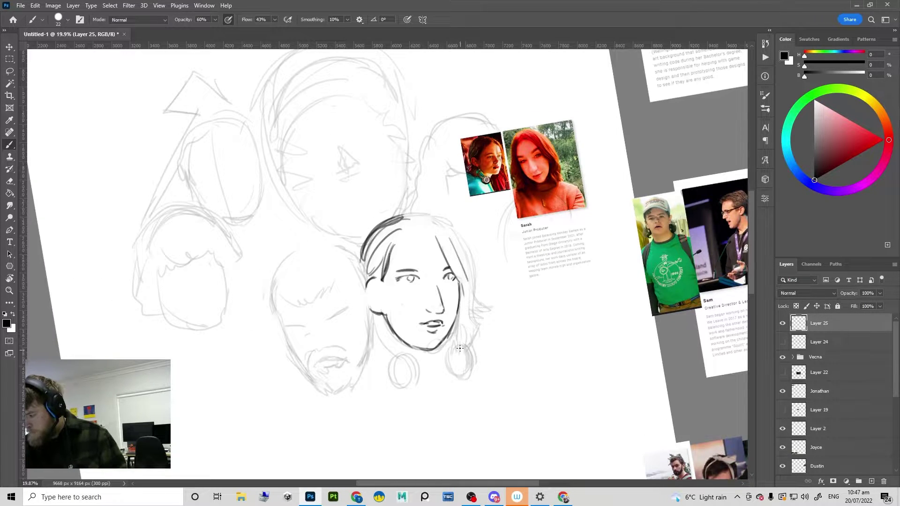
Step: Draw the round headphone cup below the right side of the chin with concentric rings and a thick outer rim
{"action": "left_click_drag", "start_coordinate": [468, 342], "coordinate": [498, 277]}
{"action": "left_click_drag", "start_coordinate": [498, 223], "coordinate": [430, 388]}
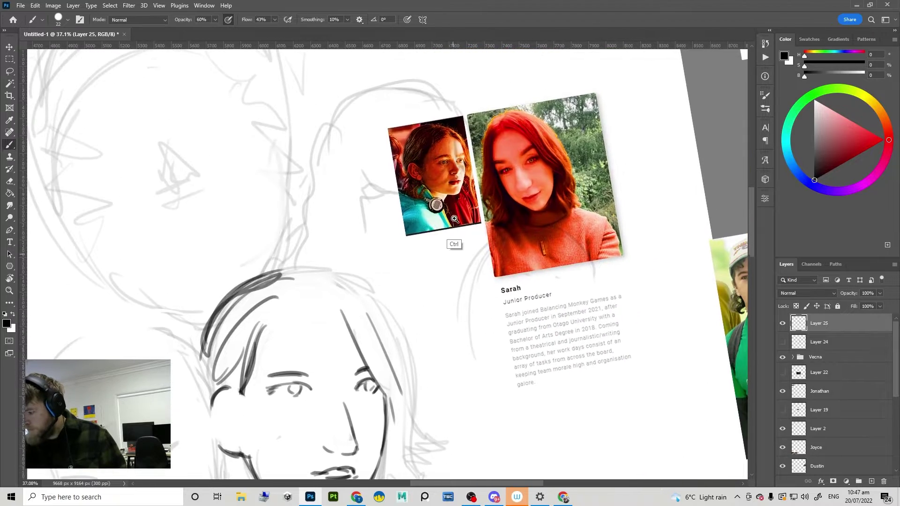
{"action": "mouse_move", "coordinate": [452, 217]}
{"action": "left_mouse_down"}
{"action": "mouse_move", "coordinate": [496, 188]}
{"action": "mouse_move", "coordinate": [462, 213]}
{"action": "left_mouse_up"}
{"action": "mouse_move", "coordinate": [453, 315]}
{"action": "left_mouse_down"}
{"action": "mouse_move", "coordinate": [448, 281]}
{"action": "mouse_move", "coordinate": [503, 105]}
{"action": "left_mouse_up"}
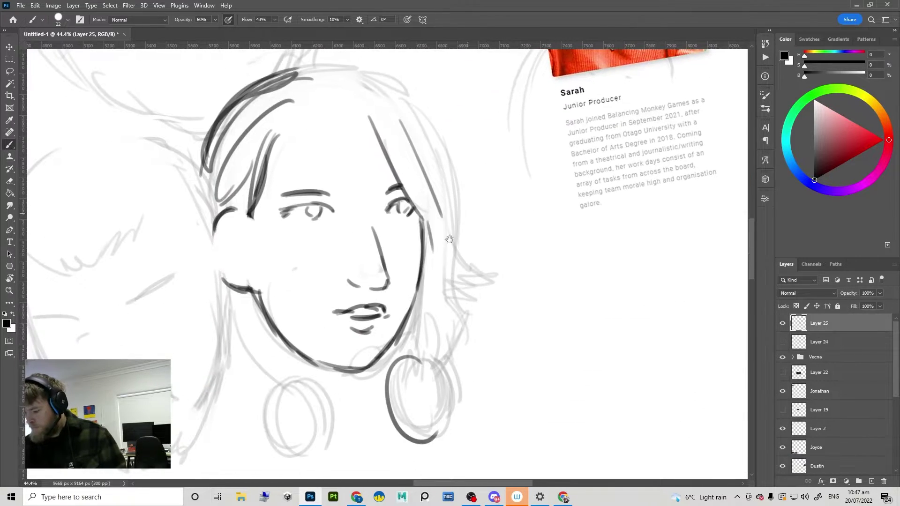
{"action": "left_click_drag", "start_coordinate": [403, 356], "coordinate": [438, 415]}
{"action": "left_click_drag", "start_coordinate": [413, 370], "coordinate": [403, 434]}
{"action": "mouse_move", "coordinate": [414, 352]}
{"action": "left_mouse_down"}
{"action": "mouse_move", "coordinate": [429, 439]}
{"action": "mouse_move", "coordinate": [448, 398]}
{"action": "left_mouse_up"}
{"action": "mouse_move", "coordinate": [437, 440]}
{"action": "left_mouse_down"}
{"action": "mouse_move", "coordinate": [442, 390]}
{"action": "mouse_move", "coordinate": [410, 354]}
{"action": "left_mouse_up"}
{"action": "mouse_move", "coordinate": [453, 371]}
{"action": "left_mouse_down"}
{"action": "mouse_move", "coordinate": [459, 422]}
{"action": "mouse_move", "coordinate": [460, 408]}
{"action": "left_mouse_up"}
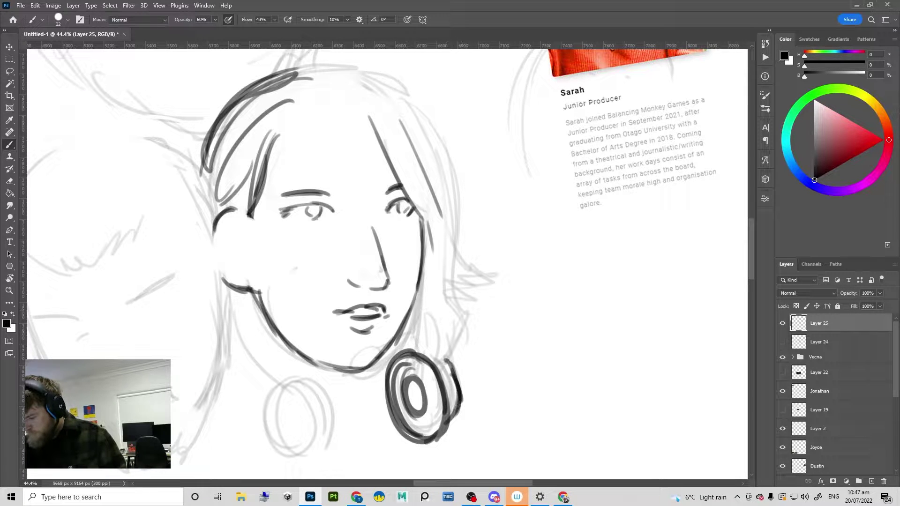
Step: Draw hair locks falling onto the headphone cup and shade the dark area between the jaw and the hair
{"action": "left_click_drag", "start_coordinate": [450, 290], "coordinate": [447, 361]}
{"action": "mouse_move", "coordinate": [452, 312]}
{"action": "left_mouse_down"}
{"action": "mouse_move", "coordinate": [432, 358]}
{"action": "mouse_move", "coordinate": [422, 356]}
{"action": "left_mouse_up"}
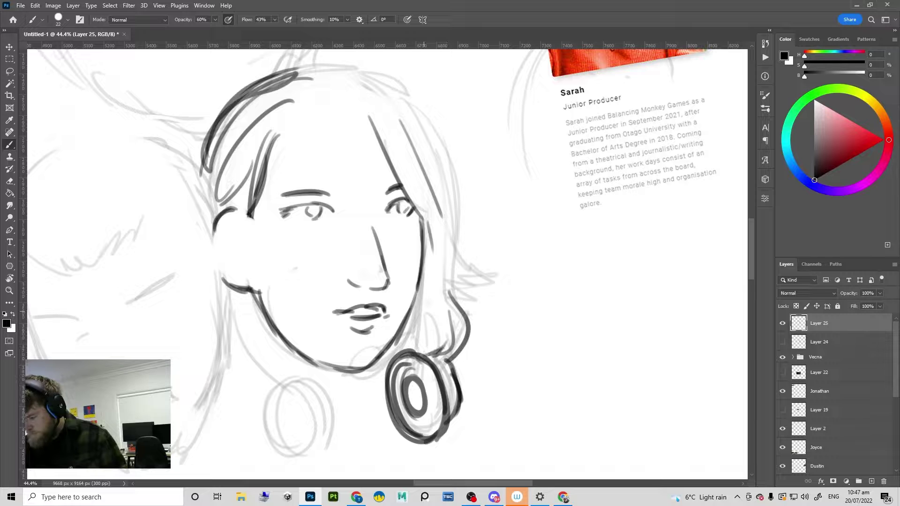
{"action": "left_click_drag", "start_coordinate": [424, 287], "coordinate": [393, 352]}
{"action": "left_click_drag", "start_coordinate": [419, 308], "coordinate": [377, 364]}
Step: Draw the outer right edge of the hair, ending in flicked-out tips beside the headphone cup
{"action": "left_click_drag", "start_coordinate": [446, 213], "coordinate": [473, 282]}
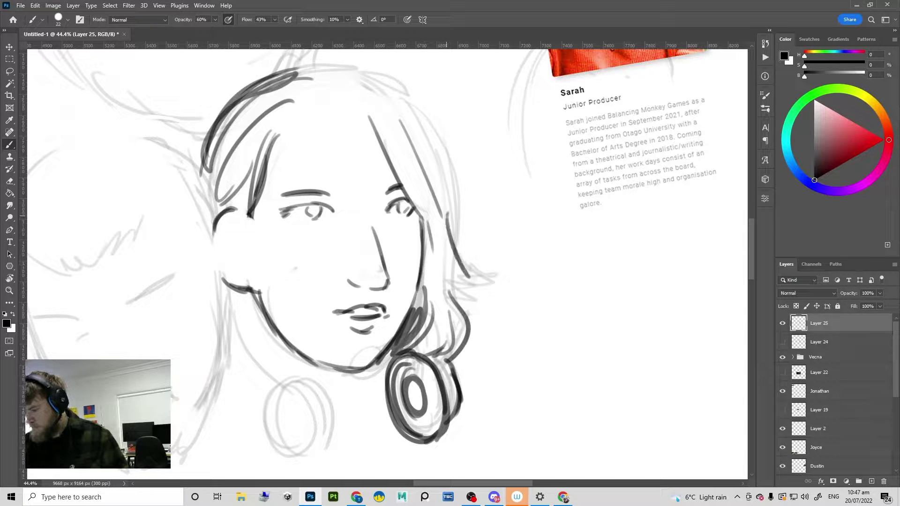
{"action": "key", "text": "ctrl+z"}
{"action": "mouse_move", "coordinate": [452, 241]}
{"action": "left_mouse_down"}
{"action": "mouse_move", "coordinate": [504, 313]}
{"action": "mouse_move", "coordinate": [470, 324]}
{"action": "left_mouse_up"}
{"action": "key", "text": "ctrl+z"}
{"action": "left_click_drag", "start_coordinate": [464, 333], "coordinate": [485, 326]}
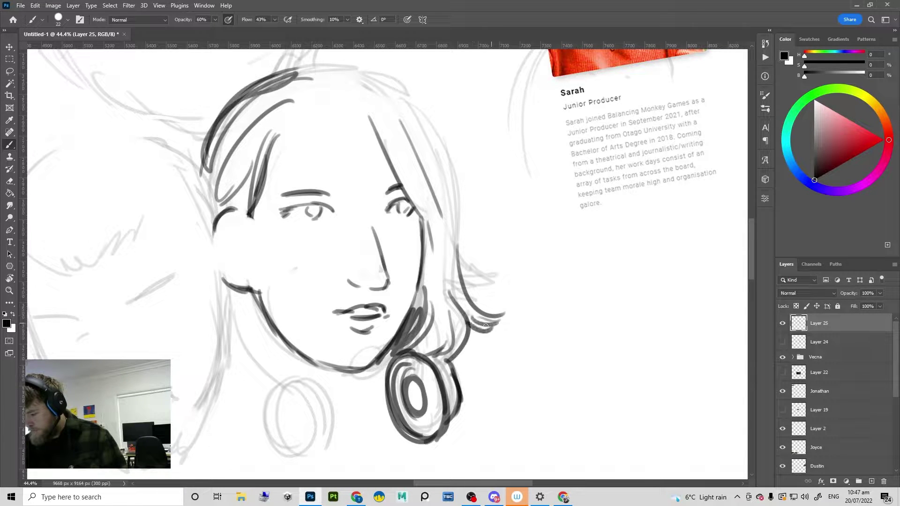
{"action": "left_click_drag", "start_coordinate": [471, 290], "coordinate": [454, 189]}
{"action": "key", "text": "ctrl+z"}
{"action": "left_click_drag", "start_coordinate": [459, 261], "coordinate": [455, 169]}
{"action": "scroll", "coordinate": [476, 266], "scroll_direction": "down", "scroll_amount": 4}
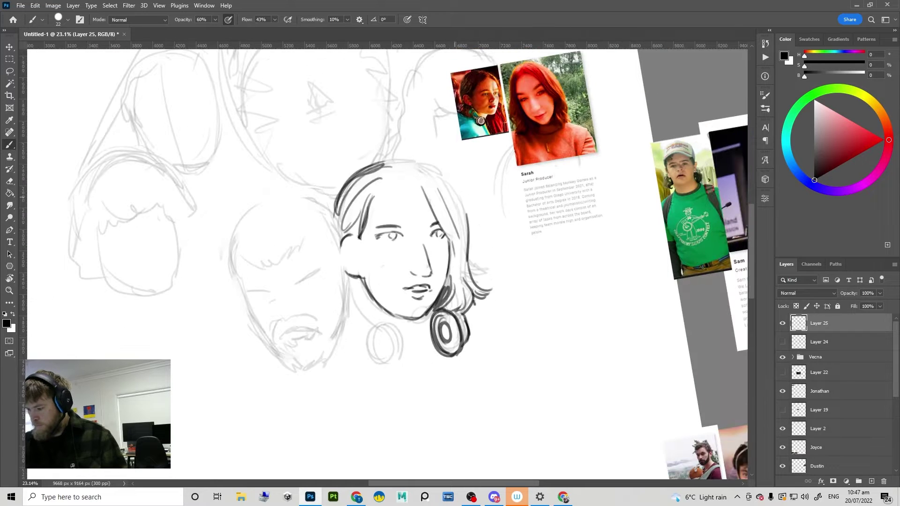
Step: Draw the hair outline over the crown, joining the right edge to the strands above the ear
{"action": "mouse_move", "coordinate": [467, 224]}
{"action": "left_mouse_down"}
{"action": "mouse_move", "coordinate": [431, 167]}
{"action": "mouse_move", "coordinate": [418, 164]}
{"action": "mouse_move", "coordinate": [389, 163]}
{"action": "mouse_move", "coordinate": [416, 164]}
{"action": "mouse_move", "coordinate": [341, 193]}
{"action": "left_mouse_up"}
{"action": "key", "text": "ctrl+z"}
{"action": "key", "text": "e"}
{"action": "key", "text": "b"}
{"action": "mouse_move", "coordinate": [382, 166]}
{"action": "left_mouse_down"}
{"action": "mouse_move", "coordinate": [338, 199]}
{"action": "mouse_move", "coordinate": [388, 165]}
{"action": "mouse_move", "coordinate": [330, 188]}
{"action": "mouse_move", "coordinate": [325, 214]}
{"action": "left_mouse_up"}
{"action": "key", "text": "ctrl+z"}
{"action": "key", "text": "ctrl+z"}
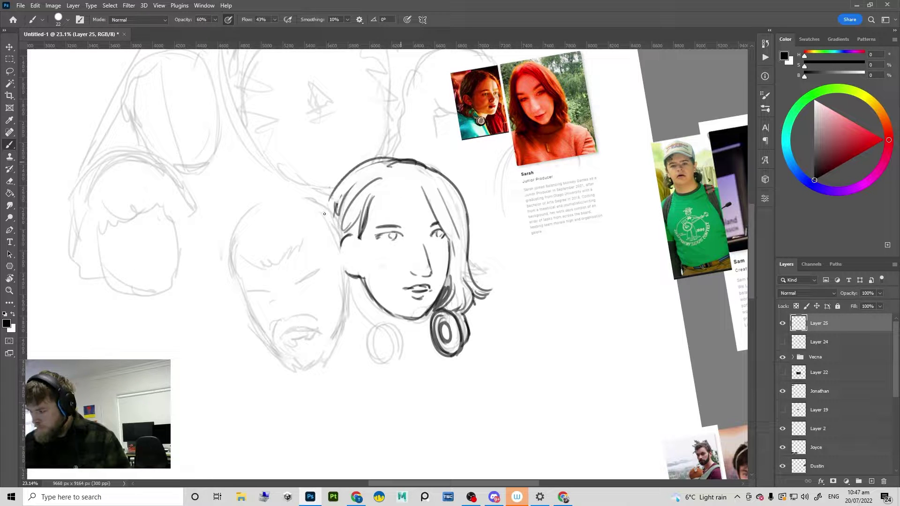
{"action": "key", "text": "ctrl+z"}
{"action": "left_click_drag", "start_coordinate": [371, 162], "coordinate": [333, 210]}
{"action": "mouse_move", "coordinate": [390, 160]}
{"action": "left_mouse_down"}
{"action": "mouse_move", "coordinate": [350, 178]}
{"action": "mouse_move", "coordinate": [330, 214]}
{"action": "left_mouse_up"}
Step: Move the bearded man's reference photos from the page's right margin to just left of the bearded head sketch
{"action": "left_click_drag", "start_coordinate": [430, 276], "coordinate": [418, 308], "text": "ctrl"}
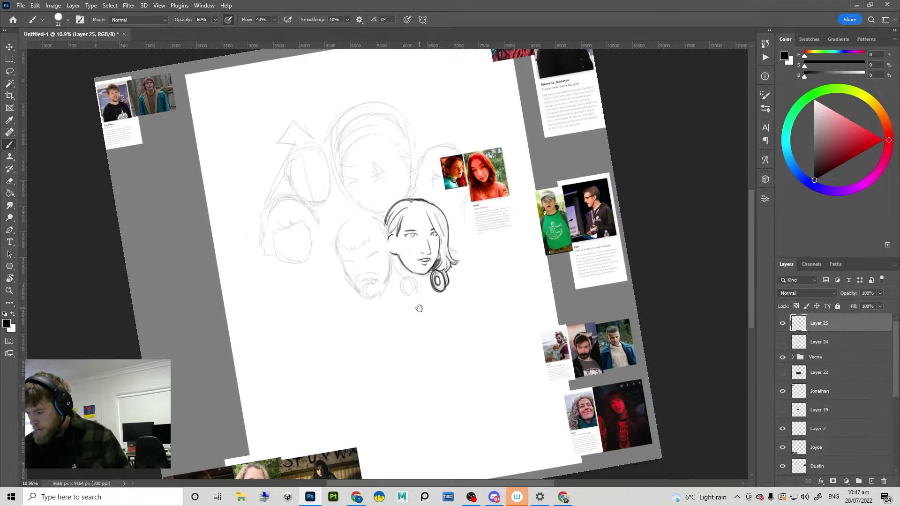
{"action": "mouse_move", "coordinate": [494, 272]}
{"action": "left_mouse_down"}
{"action": "mouse_move", "coordinate": [510, 297]}
{"action": "mouse_move", "coordinate": [533, 291]}
{"action": "left_mouse_up"}
{"action": "key", "text": "r"}
{"action": "left_click_drag", "start_coordinate": [453, 268], "coordinate": [462, 268], "text": "ctrl"}
{"action": "key", "text": "b"}
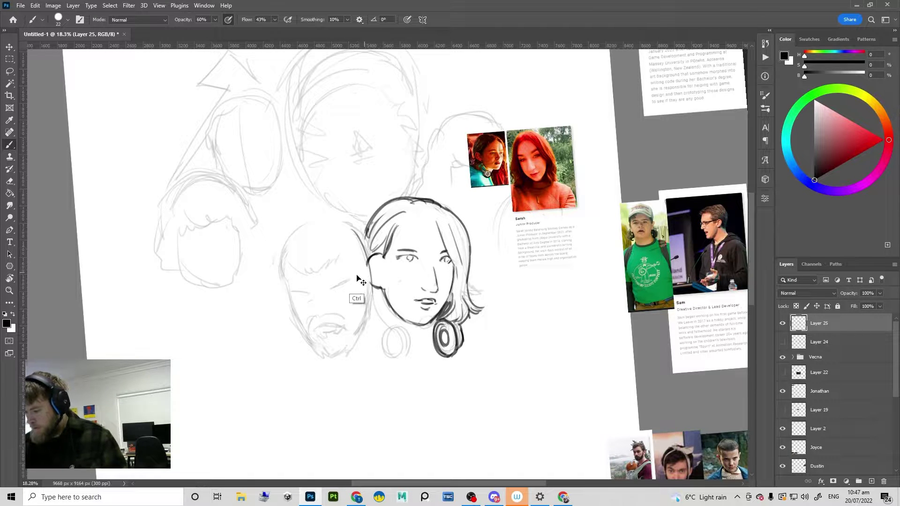
{"action": "mouse_move", "coordinate": [348, 322]}
{"action": "left_mouse_down"}
{"action": "mouse_move", "coordinate": [328, 306]}
{"action": "mouse_move", "coordinate": [345, 278]}
{"action": "left_mouse_up"}
{"action": "key", "text": "v"}
{"action": "left_click_drag", "start_coordinate": [693, 439], "coordinate": [209, 308], "text": "ctrl"}
{"action": "left_click_drag", "start_coordinate": [313, 271], "coordinate": [320, 270], "text": "ctrl"}
Step: Make Layer 25 the active drawing layer again
{"action": "key", "text": "r"}
{"action": "left_click_drag", "start_coordinate": [487, 292], "coordinate": [482, 308]}
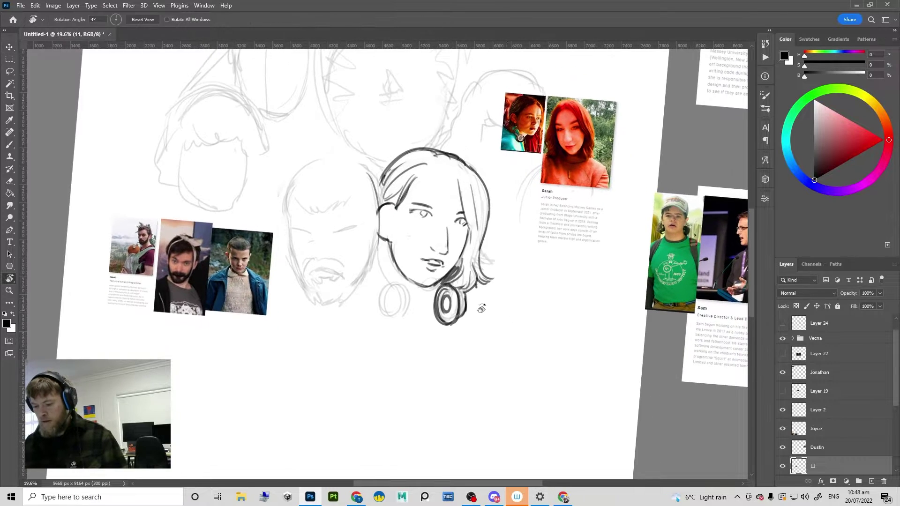
{"action": "left_click_drag", "start_coordinate": [395, 303], "coordinate": [488, 345]}
{"action": "left_click_drag", "start_coordinate": [415, 276], "coordinate": [452, 260], "text": "ctrl"}
{"action": "key", "text": "v"}
{"action": "key", "text": "ctrl+shift+alt+n"}
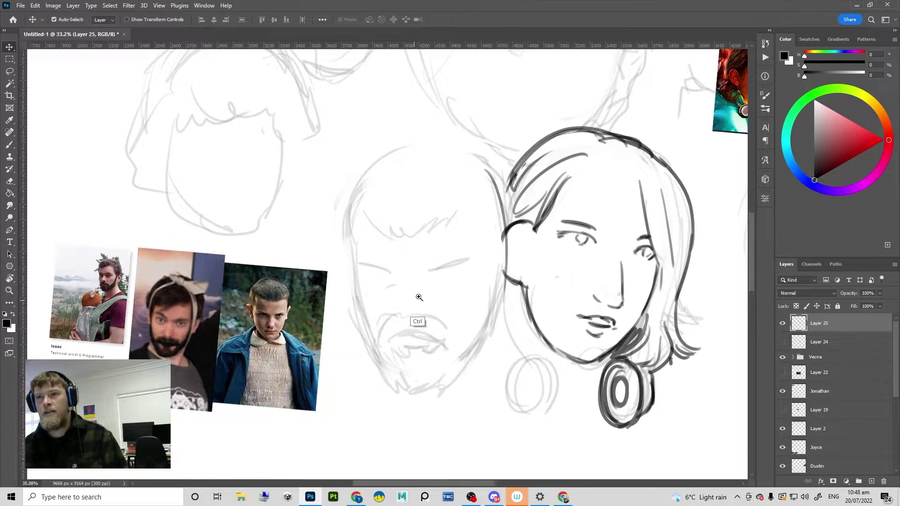
Step: Draw the curved hairline and the upper right skull outline of the bearded head over its rough sketch
{"action": "scroll", "coordinate": [414, 300], "scroll_direction": "up", "scroll_amount": 1}
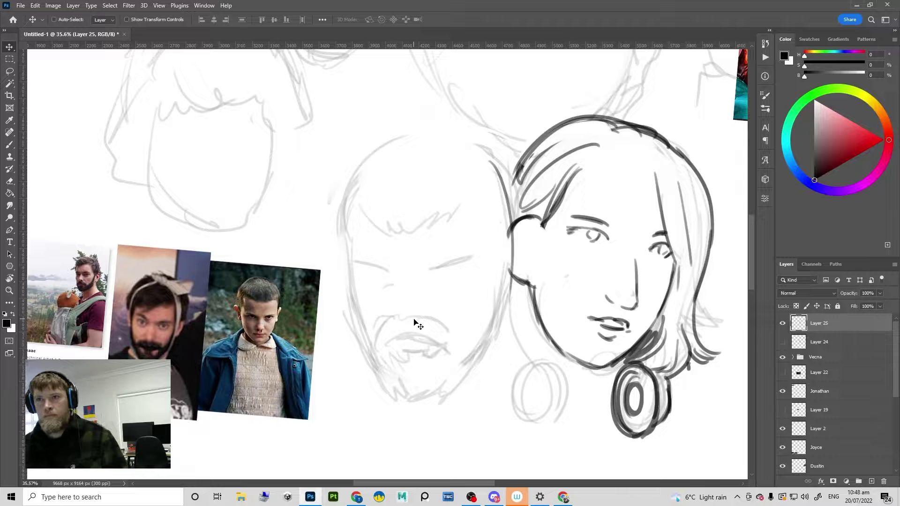
{"action": "scroll", "coordinate": [417, 323], "scroll_direction": "down", "scroll_amount": 3}
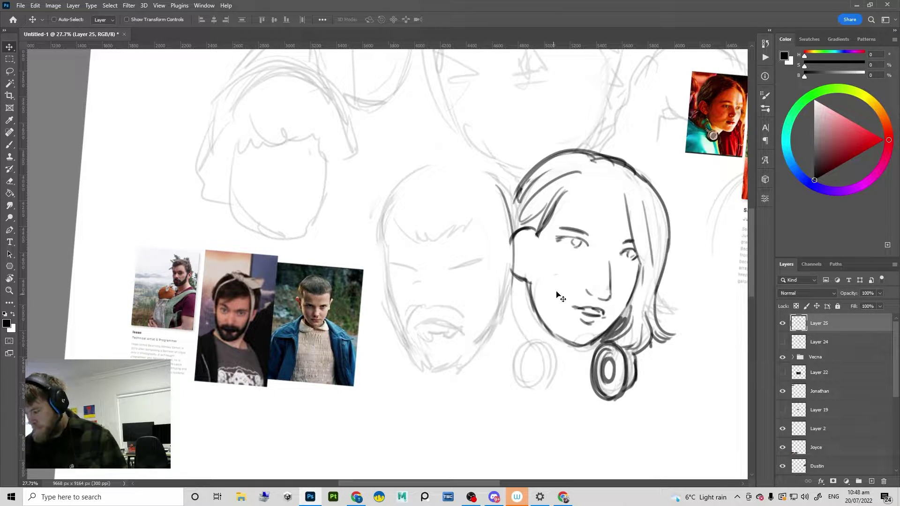
{"action": "key", "text": "b"}
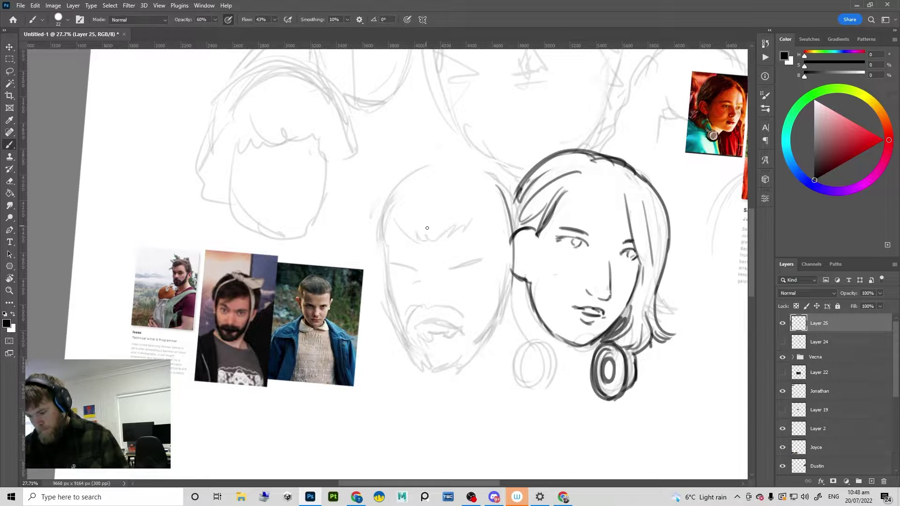
{"action": "scroll", "coordinate": [422, 295], "scroll_direction": "down", "scroll_amount": 1}
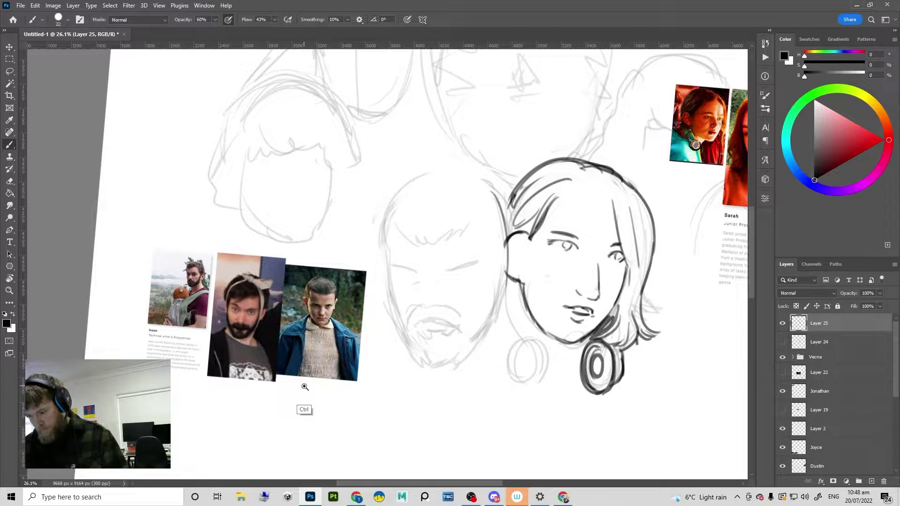
{"action": "key", "text": "ctrl+z"}
{"action": "mouse_move", "coordinate": [399, 218]}
{"action": "left_mouse_down"}
{"action": "mouse_move", "coordinate": [434, 234]}
{"action": "mouse_move", "coordinate": [485, 203]}
{"action": "left_mouse_up"}
{"action": "left_click_drag", "start_coordinate": [458, 170], "coordinate": [500, 196]}
{"action": "mouse_move", "coordinate": [482, 261]}
{"action": "left_mouse_down"}
{"action": "mouse_move", "coordinate": [426, 361]}
{"action": "mouse_move", "coordinate": [459, 315]}
{"action": "left_mouse_up"}
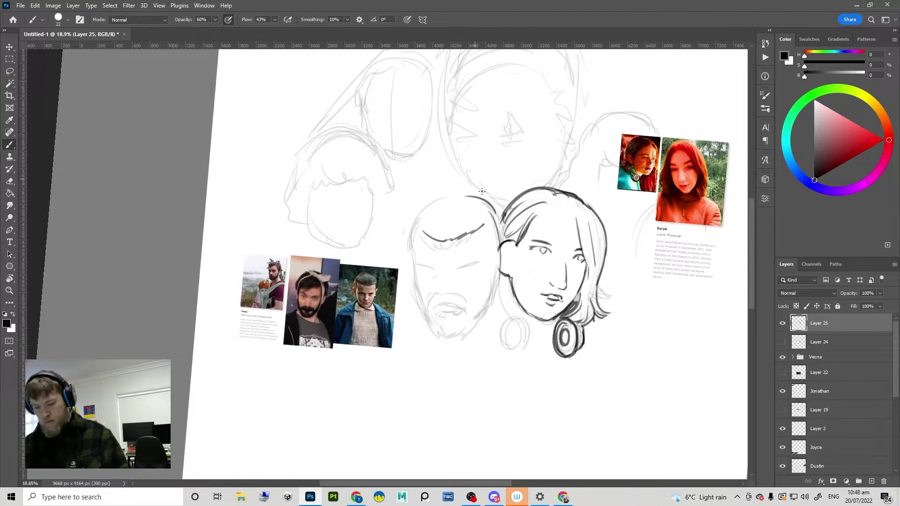
Step: Select the bearded head with the Lasso, scale it to about 116% with a slight rotation using Free Transform, and deselect
{"action": "key", "text": "l"}
{"action": "mouse_move", "coordinate": [497, 207]}
{"action": "left_mouse_down"}
{"action": "mouse_move", "coordinate": [491, 201]}
{"action": "mouse_move", "coordinate": [477, 337]}
{"action": "mouse_move", "coordinate": [506, 272]}
{"action": "mouse_move", "coordinate": [499, 216]}
{"action": "mouse_move", "coordinate": [527, 168]}
{"action": "mouse_move", "coordinate": [488, 215]}
{"action": "left_mouse_up"}
{"action": "key", "text": "ctrl+t"}
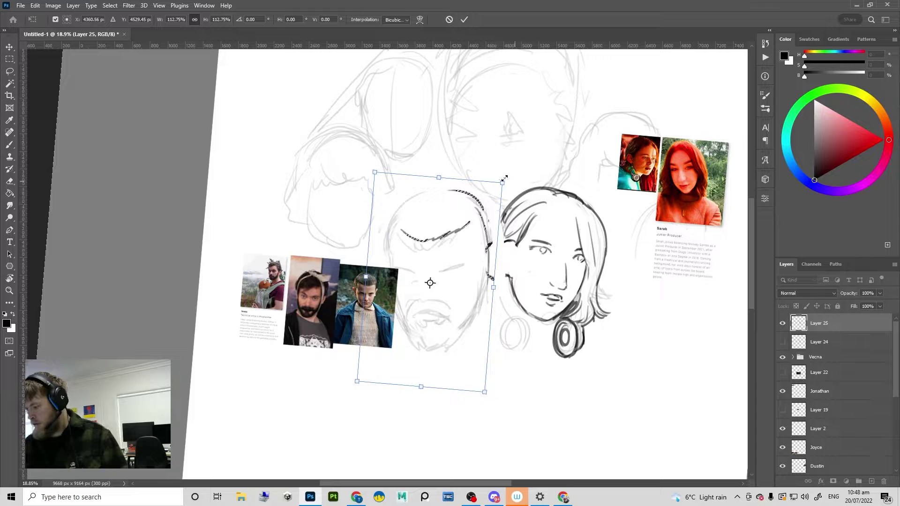
{"action": "left_click_drag", "start_coordinate": [503, 184], "coordinate": [541, 189]}
{"action": "left_click_drag", "start_coordinate": [490, 220], "coordinate": [490, 232]}
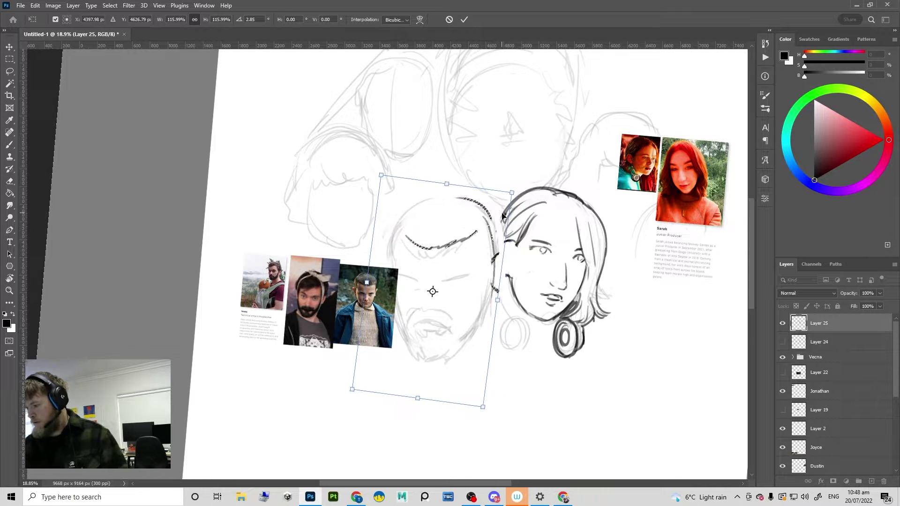
{"action": "mouse_move", "coordinate": [594, 240]}
{"action": "left_mouse_down"}
{"action": "mouse_move", "coordinate": [550, 291]}
{"action": "mouse_move", "coordinate": [556, 282]}
{"action": "left_mouse_up"}
{"action": "key", "text": "Return"}
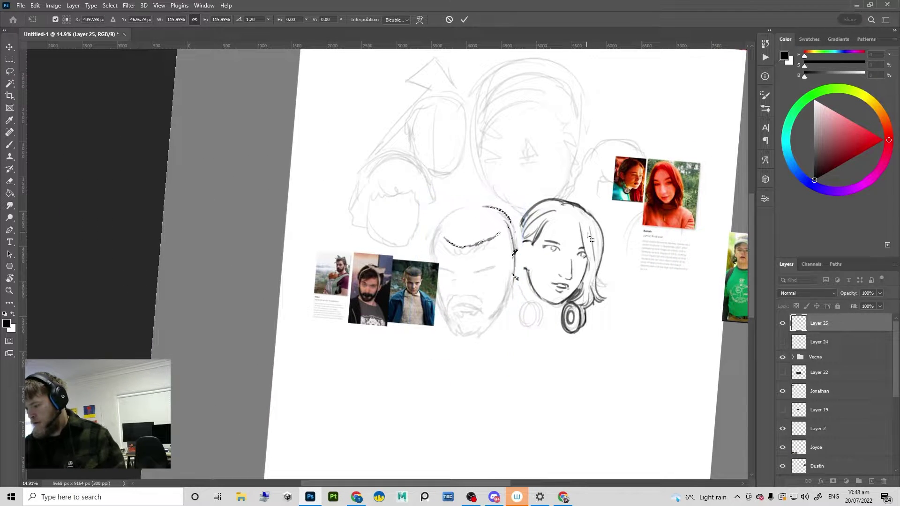
{"action": "key", "text": "ctrl+d"}
{"action": "key", "text": "v"}
{"action": "left_click_drag", "start_coordinate": [518, 253], "coordinate": [521, 259]}
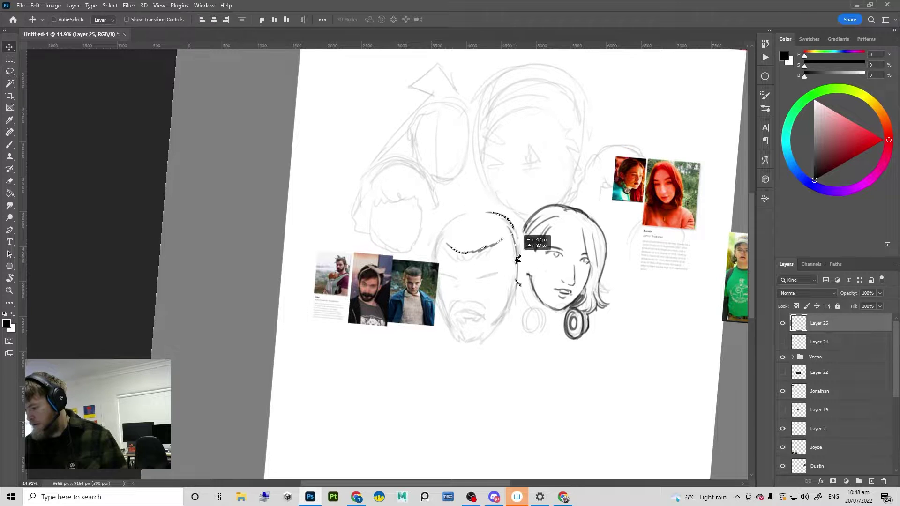
{"action": "key", "text": "ctrl+z"}
{"action": "key", "text": "ctrl+z"}
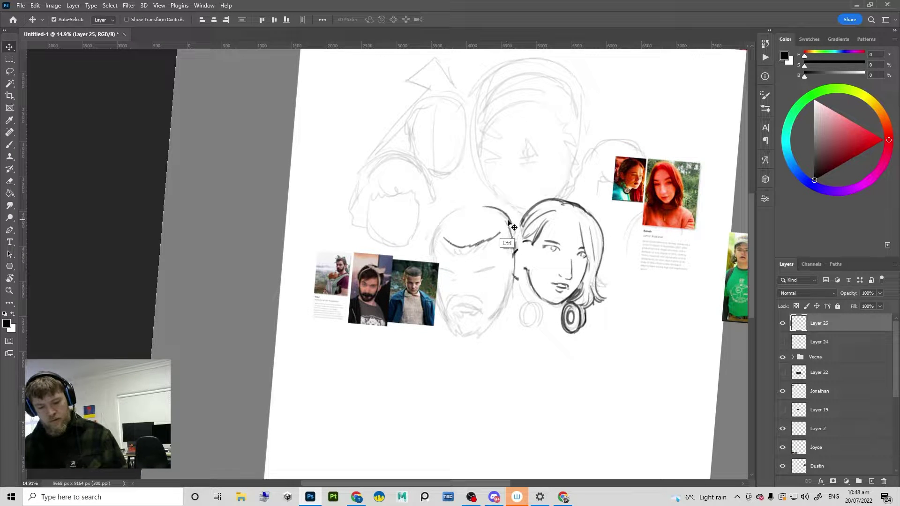
Step: Select the bearded head with the Lasso, shift it slightly down beside the woman's head, and deselect
{"action": "key", "text": "l"}
{"action": "mouse_move", "coordinate": [512, 218]}
{"action": "left_mouse_down"}
{"action": "mouse_move", "coordinate": [415, 251]}
{"action": "mouse_move", "coordinate": [509, 317]}
{"action": "mouse_move", "coordinate": [515, 245]}
{"action": "left_mouse_up"}
{"action": "key", "text": "ctrl+d"}
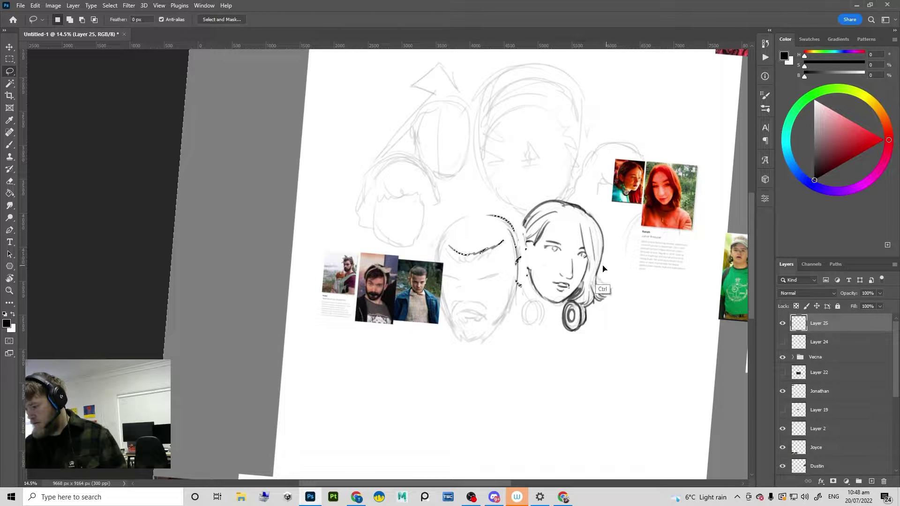
{"action": "scroll", "coordinate": [518, 286], "scroll_direction": "down", "scroll_amount": 2}
{"action": "scroll", "coordinate": [518, 286], "scroll_direction": "up", "scroll_amount": 2}
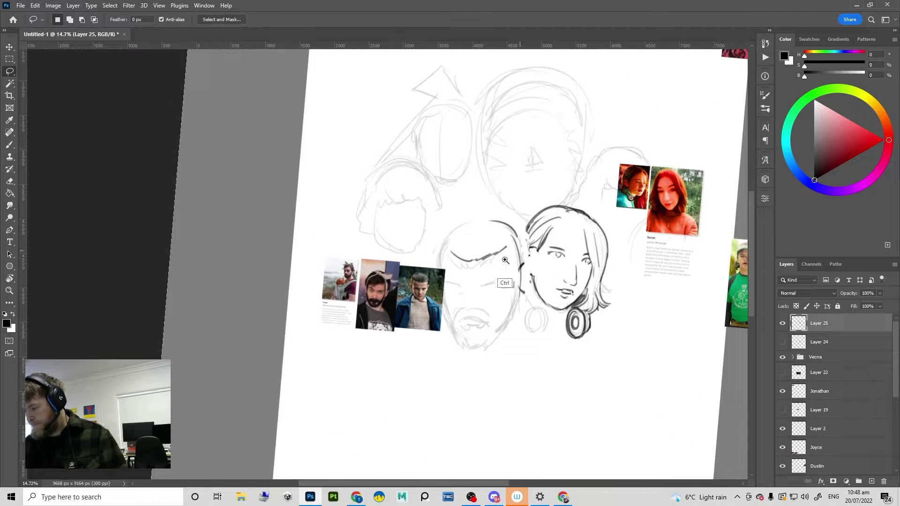
{"action": "scroll", "coordinate": [518, 285], "scroll_direction": "up", "scroll_amount": 2}
Step: Redraw the missing outer edge of the woman's ear and the hair line above it
{"action": "key", "text": "e"}
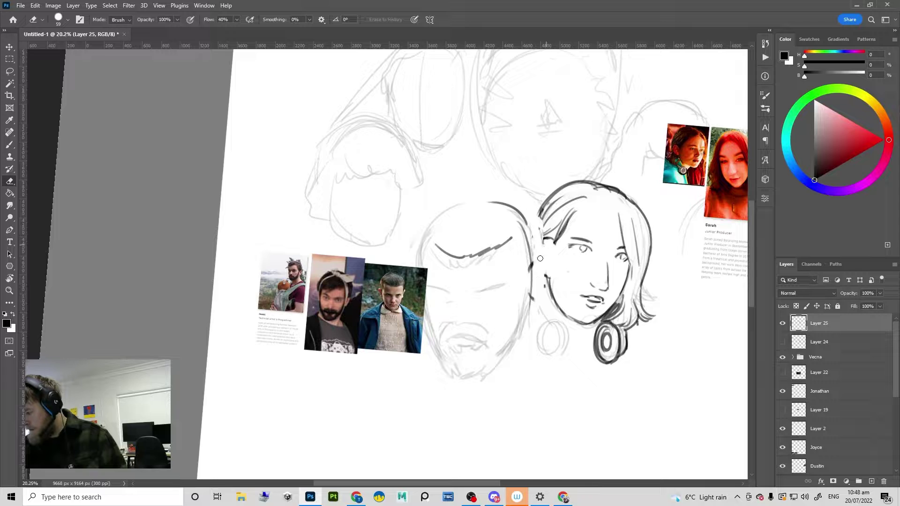
{"action": "key", "text": "b"}
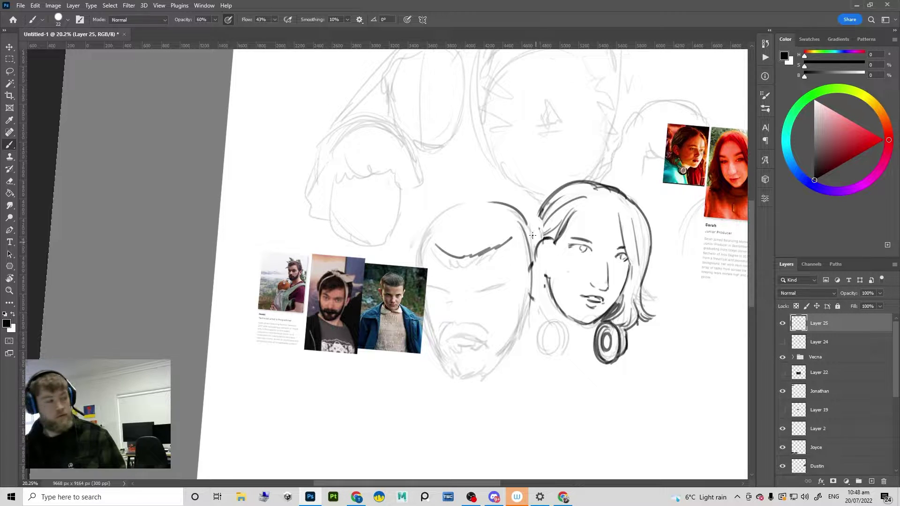
{"action": "left_click_drag", "start_coordinate": [545, 238], "coordinate": [543, 270]}
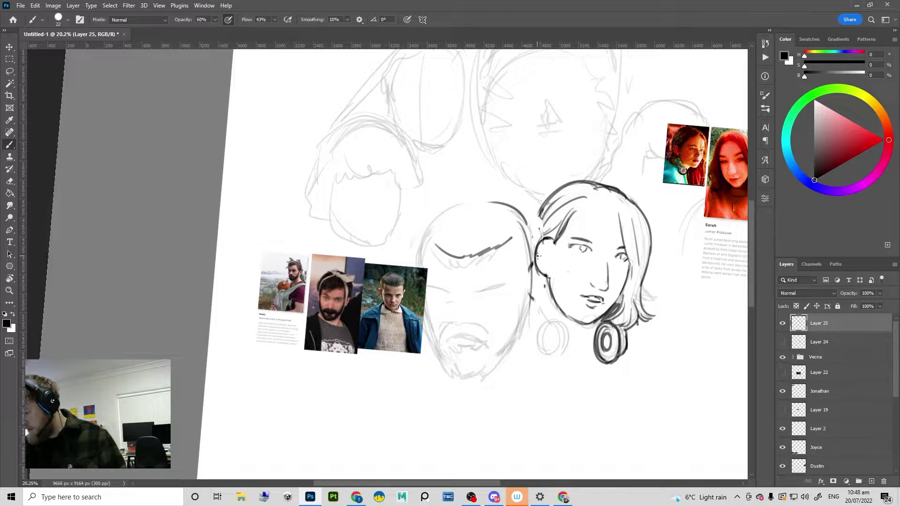
{"action": "mouse_move", "coordinate": [542, 207]}
{"action": "left_mouse_down"}
{"action": "mouse_move", "coordinate": [527, 243]}
{"action": "mouse_move", "coordinate": [547, 278]}
{"action": "mouse_move", "coordinate": [538, 297]}
{"action": "left_mouse_up"}
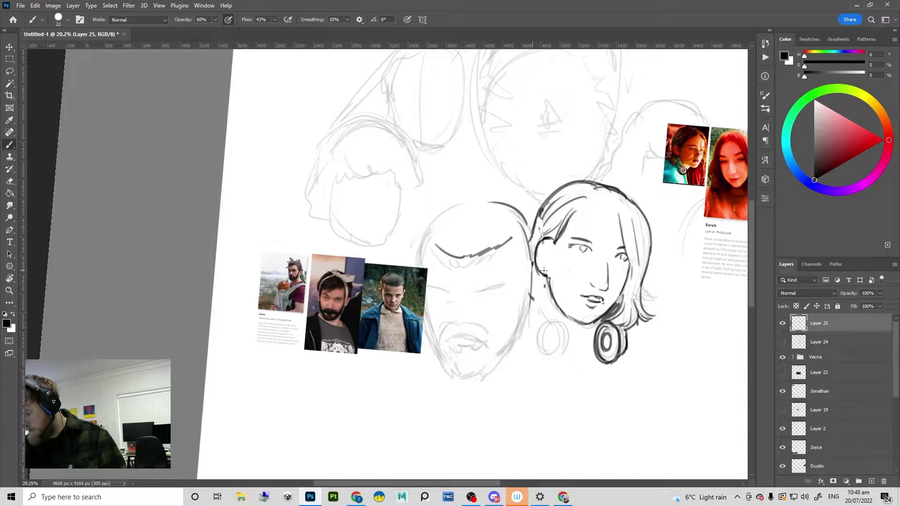
Step: Draw the bearded head's ear next to the woman's jaw and erase stray sketch lines along his right cheek
{"action": "right_click", "coordinate": [526, 282]}
{"action": "left_click", "coordinate": [527, 284]}
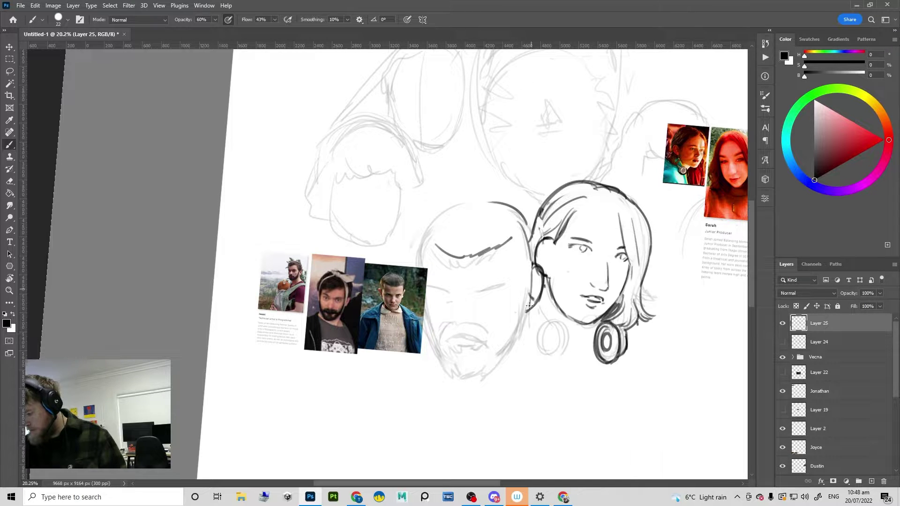
{"action": "key", "text": "e"}
{"action": "left_click_drag", "start_coordinate": [532, 275], "coordinate": [511, 343]}
{"action": "key", "text": "b"}
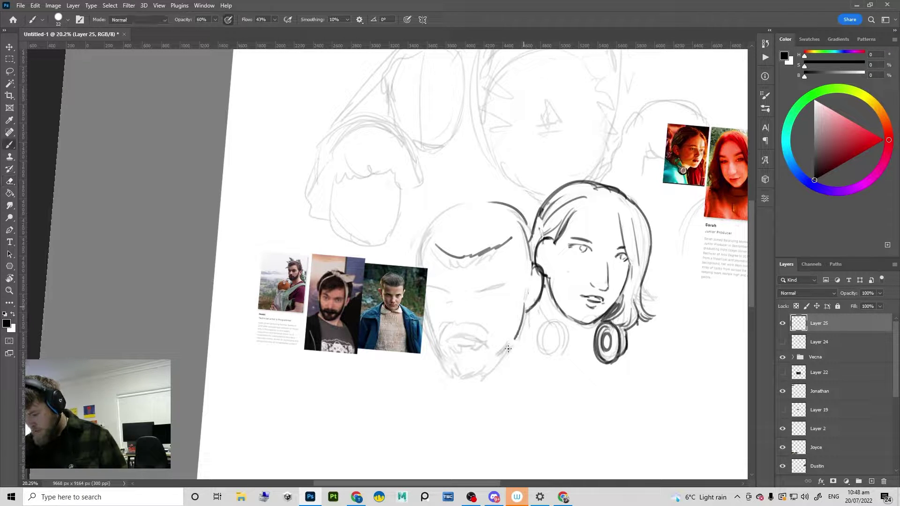
Step: Outline the bearded head's jaw with dark lines from the right cheek around a jagged chin
{"action": "mouse_move", "coordinate": [524, 304]}
{"action": "left_mouse_down"}
{"action": "mouse_move", "coordinate": [516, 345]}
{"action": "mouse_move", "coordinate": [491, 375]}
{"action": "mouse_move", "coordinate": [454, 382]}
{"action": "left_mouse_up"}
{"action": "key", "text": "ctrl+z"}
{"action": "right_click", "coordinate": [452, 379]}
{"action": "left_click", "coordinate": [445, 373]}
Step: Move the bearded man's group of reference photos down and further away from the head sketch
{"action": "key", "text": "v"}
{"action": "left_click_drag", "start_coordinate": [398, 326], "coordinate": [324, 379]}
{"action": "key", "text": "ctrl+shift+alt+n"}
{"action": "key", "text": "b"}
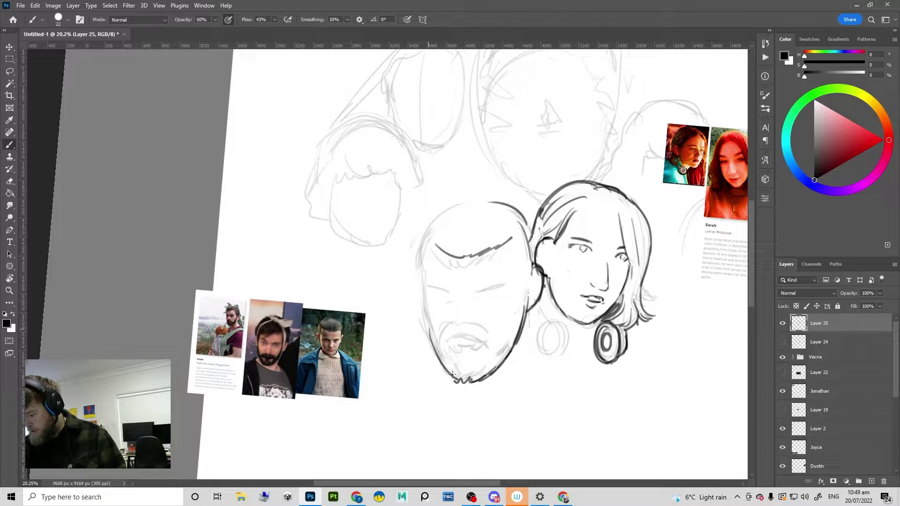
Step: Draw the bearded head's left cheek and temple outline over the rough sketch, undoing unsatisfactory strokes
{"action": "left_click_drag", "start_coordinate": [424, 304], "coordinate": [428, 331]}
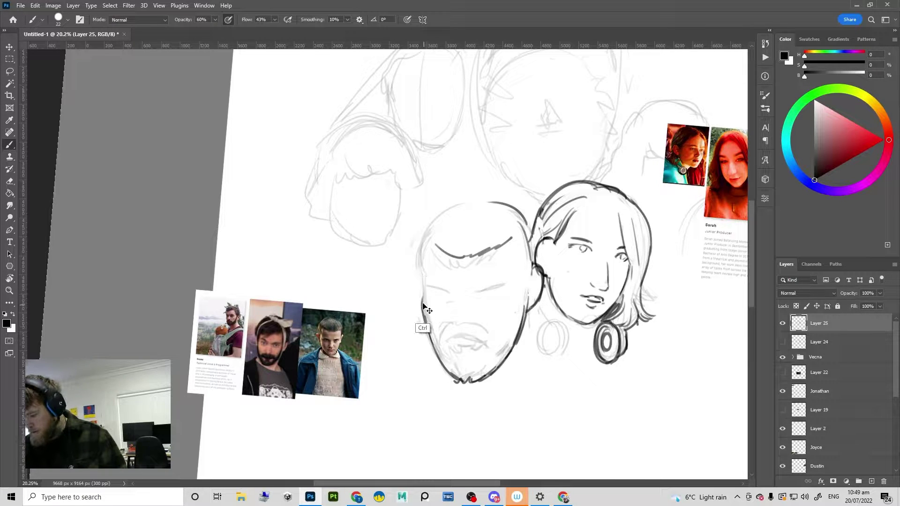
{"action": "key", "text": "ctrl+z"}
{"action": "left_click_drag", "start_coordinate": [424, 285], "coordinate": [428, 322]}
{"action": "key", "text": "ctrl+z"}
{"action": "mouse_move", "coordinate": [423, 283]}
{"action": "left_mouse_down"}
{"action": "mouse_move", "coordinate": [430, 334]}
{"action": "mouse_move", "coordinate": [425, 240]}
{"action": "left_mouse_up"}
{"action": "key", "text": "ctrl+z"}
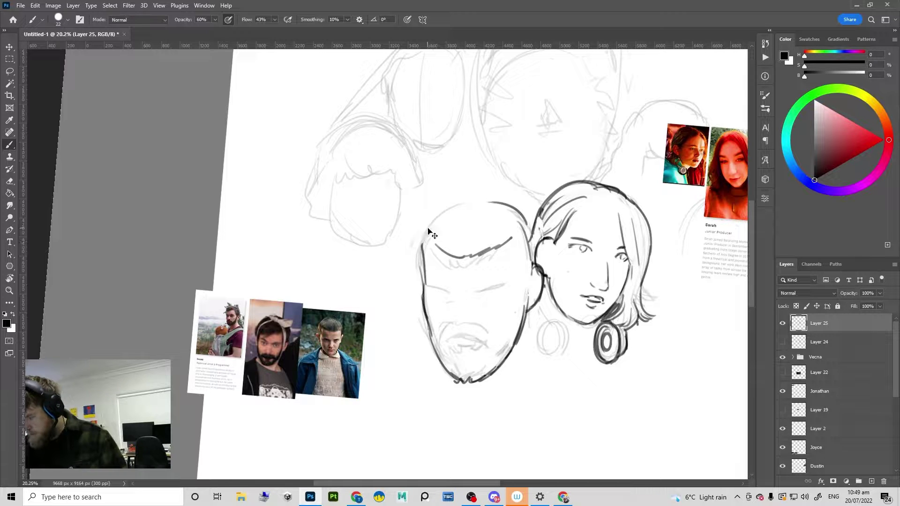
Step: Redraw the left temple line and carry the dark outline over the top of the bearded head's skull
{"action": "key", "text": "ctrl+z"}
{"action": "mouse_move", "coordinate": [426, 290]}
{"action": "left_mouse_down"}
{"action": "mouse_move", "coordinate": [422, 242]}
{"action": "mouse_move", "coordinate": [449, 208]}
{"action": "mouse_move", "coordinate": [499, 196]}
{"action": "mouse_move", "coordinate": [532, 230]}
{"action": "mouse_move", "coordinate": [534, 268]}
{"action": "left_mouse_up"}
{"action": "key", "text": "ctrl+z"}
{"action": "left_click_drag", "start_coordinate": [524, 218], "coordinate": [528, 239]}
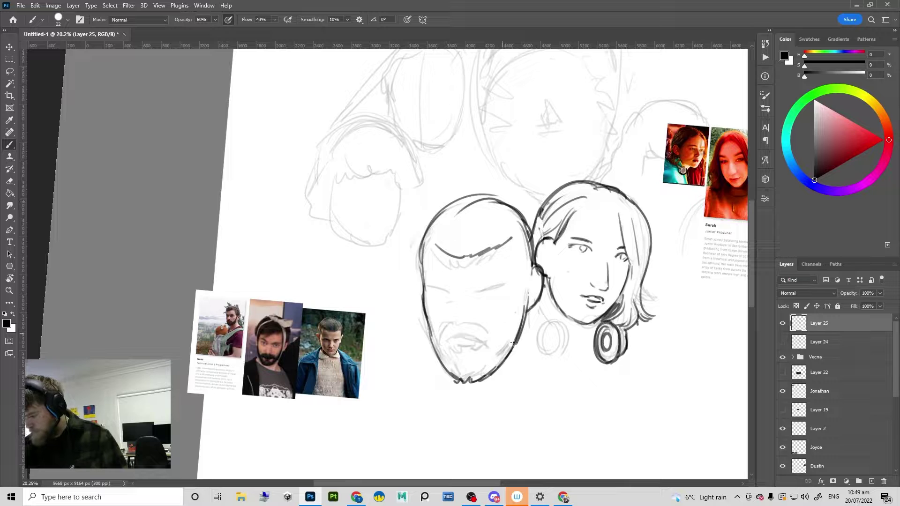
Step: Darken the bearded head's right jaw line, shift the chin slightly up with the Lasso, and deselect
{"action": "mouse_move", "coordinate": [528, 293]}
{"action": "left_mouse_down"}
{"action": "mouse_move", "coordinate": [515, 337]}
{"action": "mouse_move", "coordinate": [526, 333]}
{"action": "mouse_move", "coordinate": [515, 332]}
{"action": "left_mouse_up"}
{"action": "key", "text": "l"}
{"action": "key", "text": "ctrl+d"}
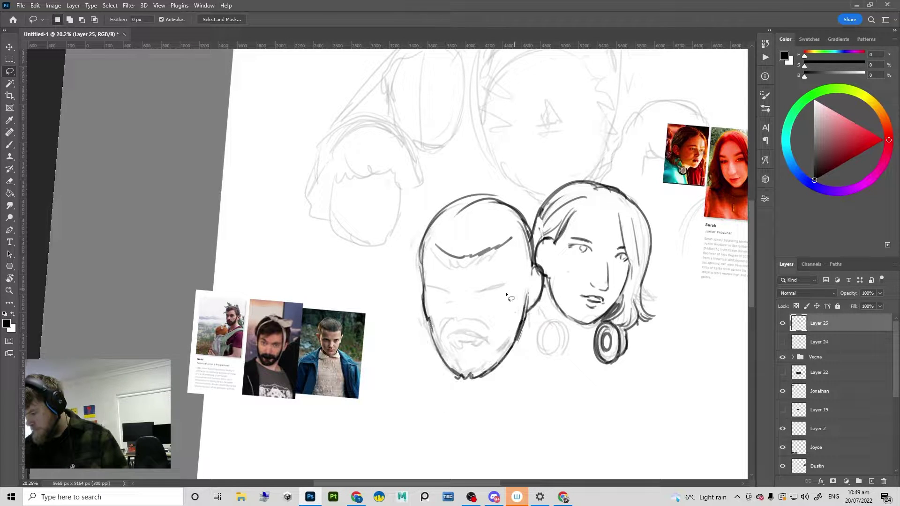
Step: Draw the two slanted brow lines on the bearded face, erasing and refining them over the rough sketch
{"action": "key", "text": "b"}
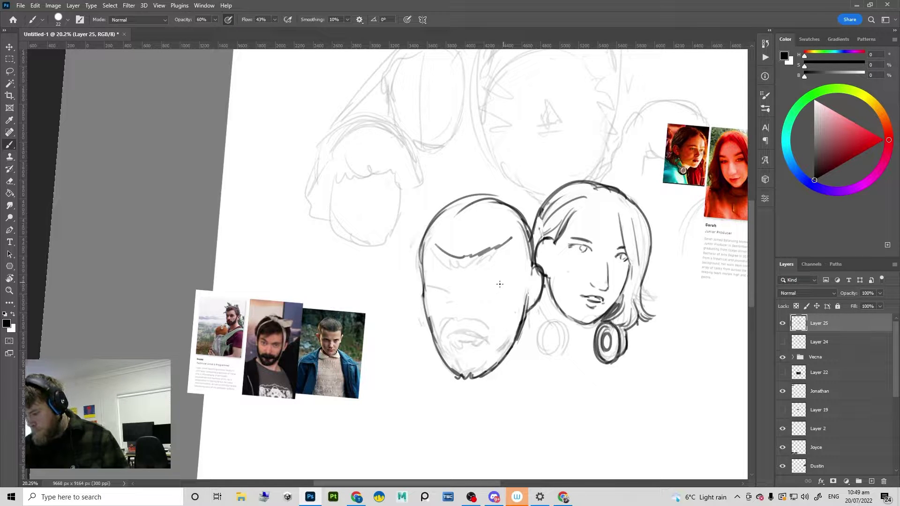
{"action": "mouse_move", "coordinate": [479, 291]}
{"action": "left_mouse_down"}
{"action": "mouse_move", "coordinate": [512, 281]}
{"action": "mouse_move", "coordinate": [486, 288]}
{"action": "left_mouse_up"}
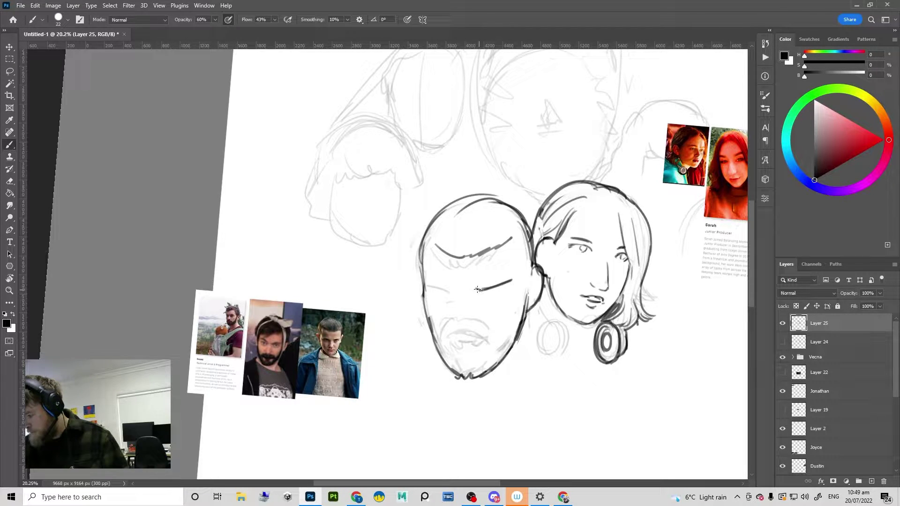
{"action": "left_click_drag", "start_coordinate": [427, 286], "coordinate": [439, 289]}
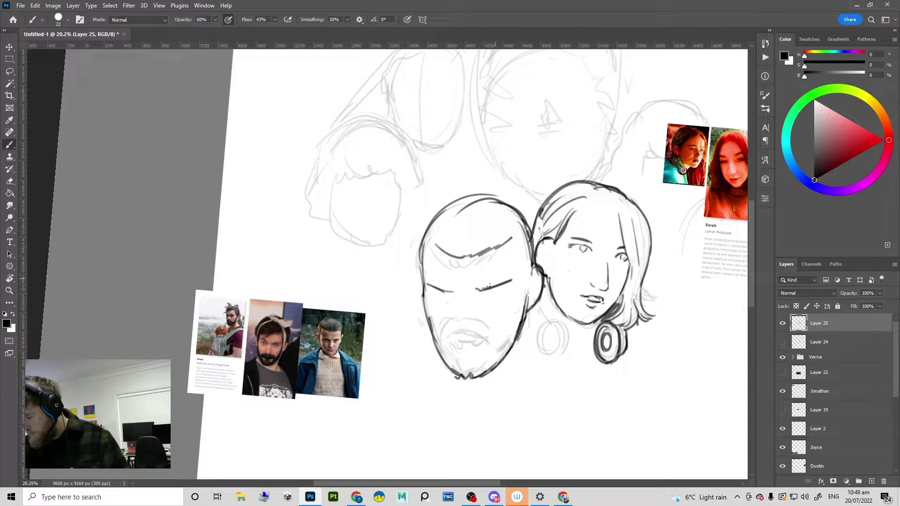
{"action": "key", "text": "e"}
{"action": "left_click_drag", "start_coordinate": [516, 280], "coordinate": [472, 294]}
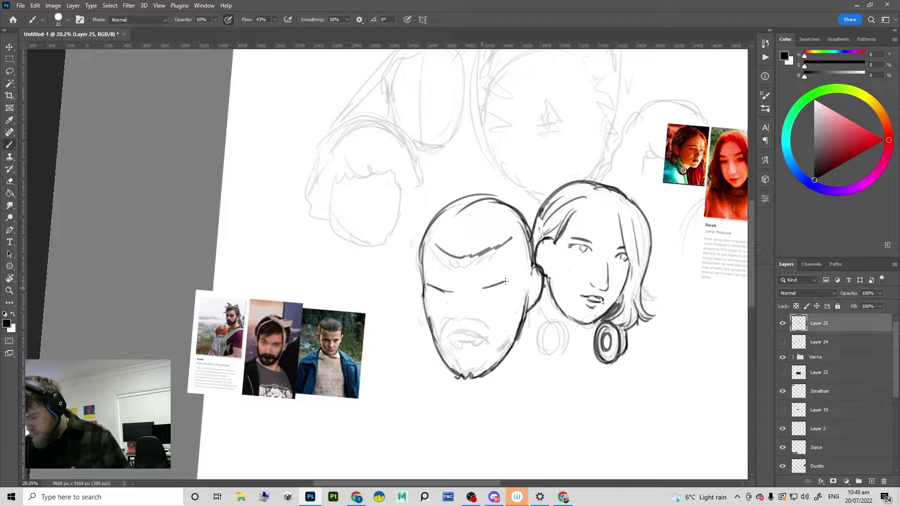
{"action": "key", "text": "e"}
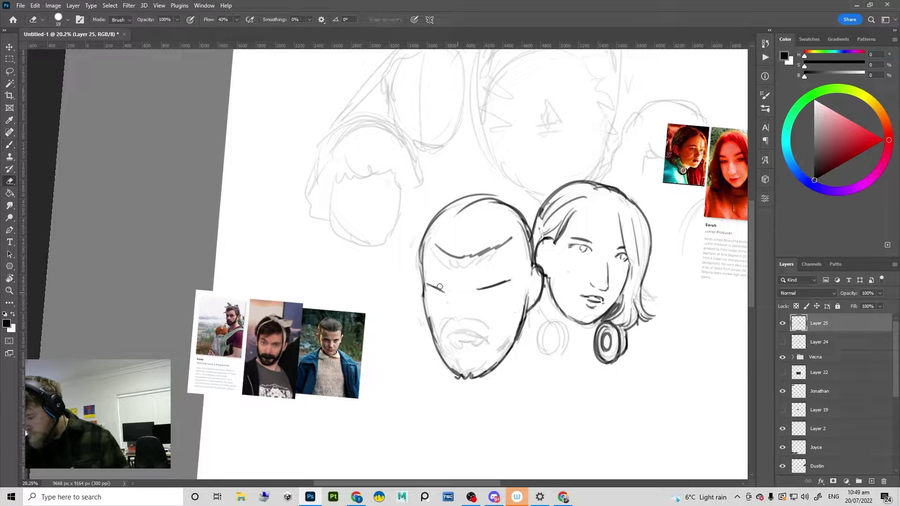
{"action": "key", "text": "b"}
{"action": "left_click_drag", "start_coordinate": [426, 283], "coordinate": [443, 291]}
Step: Erase the rough strokes beneath the hairline and draw its corners and temple edges down both sides of the head
{"action": "key", "text": "e"}
{"action": "left_click_drag", "start_coordinate": [491, 257], "coordinate": [450, 262]}
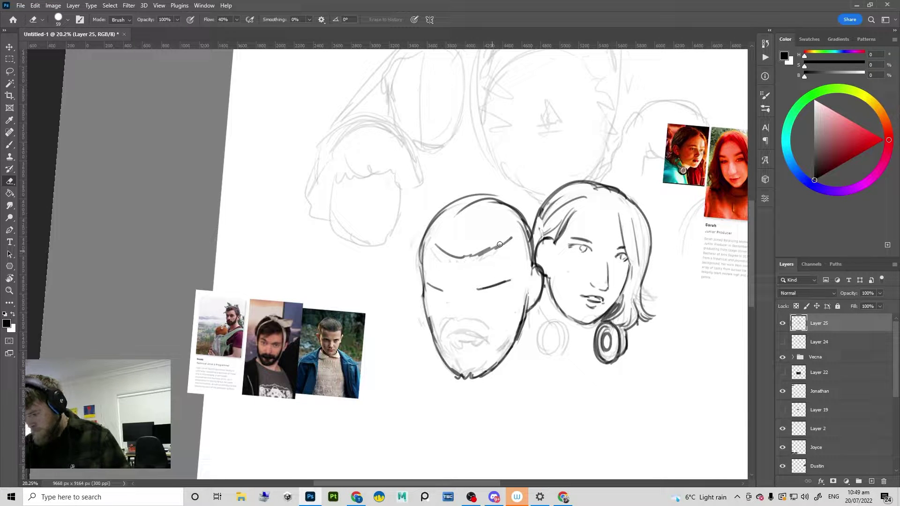
{"action": "key", "text": "b"}
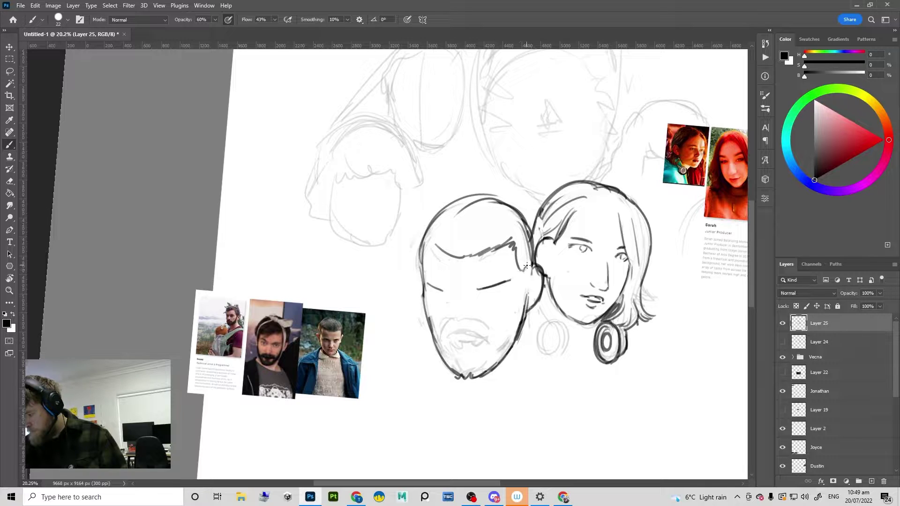
{"action": "mouse_move", "coordinate": [460, 257]}
{"action": "left_mouse_down"}
{"action": "mouse_move", "coordinate": [426, 246]}
{"action": "mouse_move", "coordinate": [422, 269]}
{"action": "left_mouse_up"}
{"action": "left_click_drag", "start_coordinate": [534, 290], "coordinate": [516, 302]}
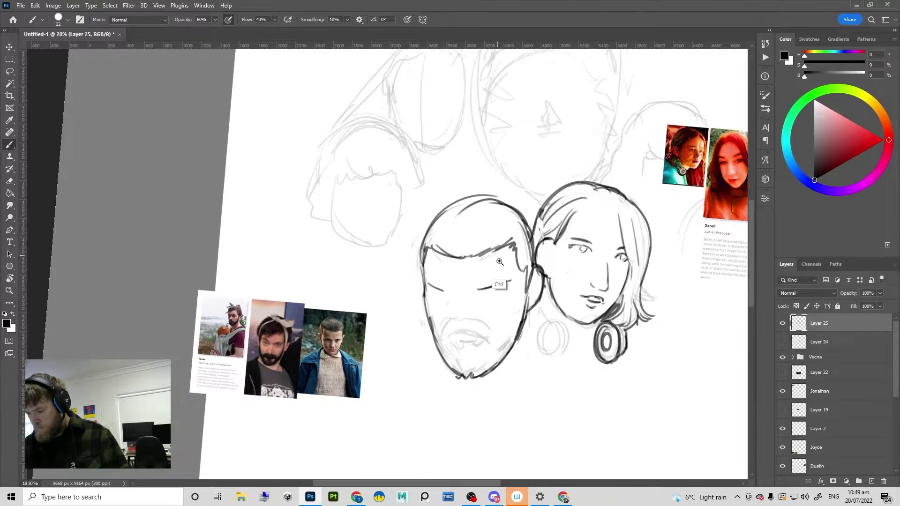
Step: Erase the middle of the bearded head's hairline and redraw the left hairline corner
{"action": "key", "text": "e"}
{"action": "mouse_move", "coordinate": [495, 251]}
{"action": "left_mouse_down"}
{"action": "mouse_move", "coordinate": [466, 264]}
{"action": "mouse_move", "coordinate": [437, 248]}
{"action": "left_mouse_up"}
{"action": "key", "text": "b"}
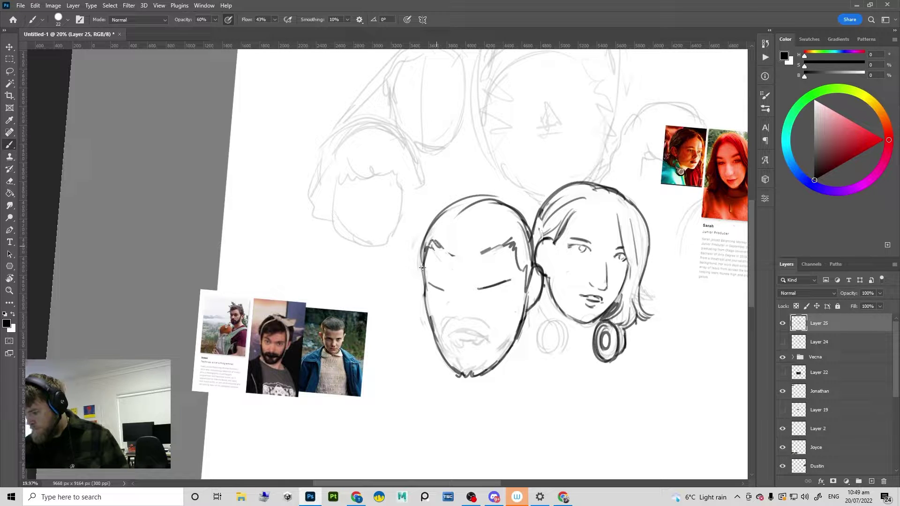
{"action": "left_click_drag", "start_coordinate": [509, 330], "coordinate": [480, 349]}
{"action": "left_click_drag", "start_coordinate": [544, 337], "coordinate": [450, 301]}
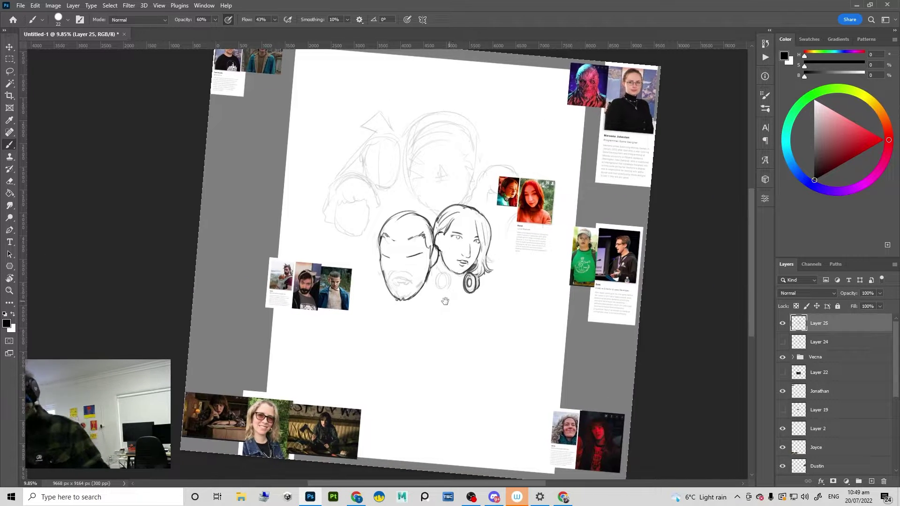
{"action": "scroll", "coordinate": [444, 301], "scroll_direction": "up", "scroll_amount": 3}
{"action": "key", "text": "l"}
{"action": "mouse_move", "coordinate": [374, 232]}
{"action": "left_mouse_down"}
{"action": "mouse_move", "coordinate": [346, 233]}
{"action": "mouse_move", "coordinate": [362, 244]}
{"action": "left_mouse_up"}
{"action": "key", "text": "ctrl+d"}
Step: Draw the base of the bearded man's nose above the moustache
{"action": "left_click_drag", "start_coordinate": [432, 290], "coordinate": [451, 287]}
{"action": "key", "text": "e"}
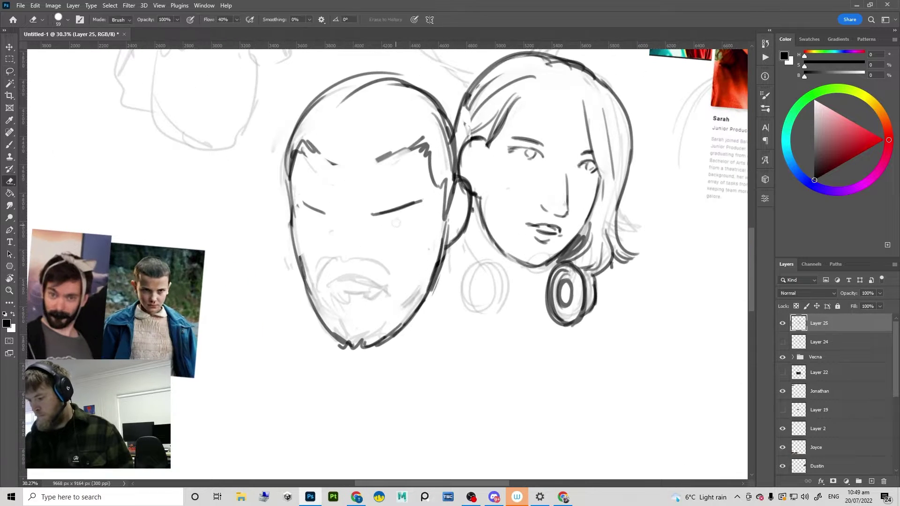
{"action": "key", "text": "b"}
{"action": "mouse_move", "coordinate": [346, 267]}
{"action": "left_mouse_down"}
{"action": "mouse_move", "coordinate": [370, 254]}
{"action": "mouse_move", "coordinate": [355, 266]}
{"action": "left_mouse_up"}
{"action": "key", "text": "ctrl+z"}
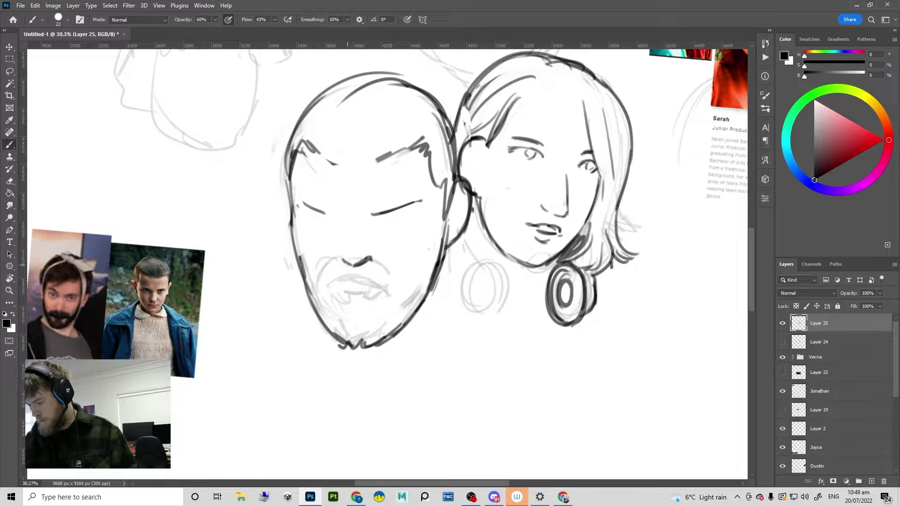
{"action": "key", "text": "e"}
{"action": "key", "text": "b"}
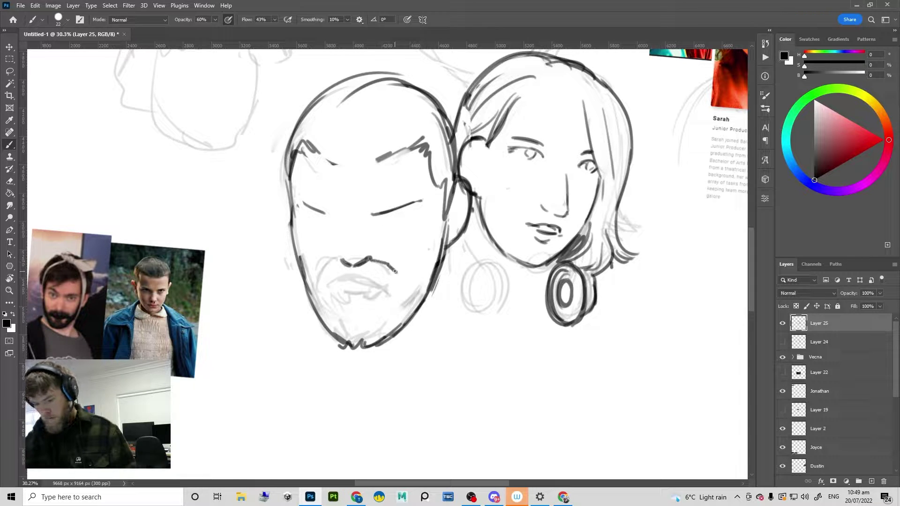
Step: Draw the moustache outline, the beard edge rising along the right cheek, and the downturned mouth line
{"action": "key", "text": "ctrl+z"}
{"action": "mouse_move", "coordinate": [368, 258]}
{"action": "left_mouse_down"}
{"action": "mouse_move", "coordinate": [395, 269]}
{"action": "mouse_move", "coordinate": [403, 287]}
{"action": "left_mouse_up"}
{"action": "mouse_move", "coordinate": [369, 260]}
{"action": "left_mouse_down"}
{"action": "mouse_move", "coordinate": [398, 274]}
{"action": "mouse_move", "coordinate": [403, 290]}
{"action": "mouse_move", "coordinate": [427, 273]}
{"action": "left_mouse_up"}
{"action": "left_click_drag", "start_coordinate": [449, 219], "coordinate": [393, 329]}
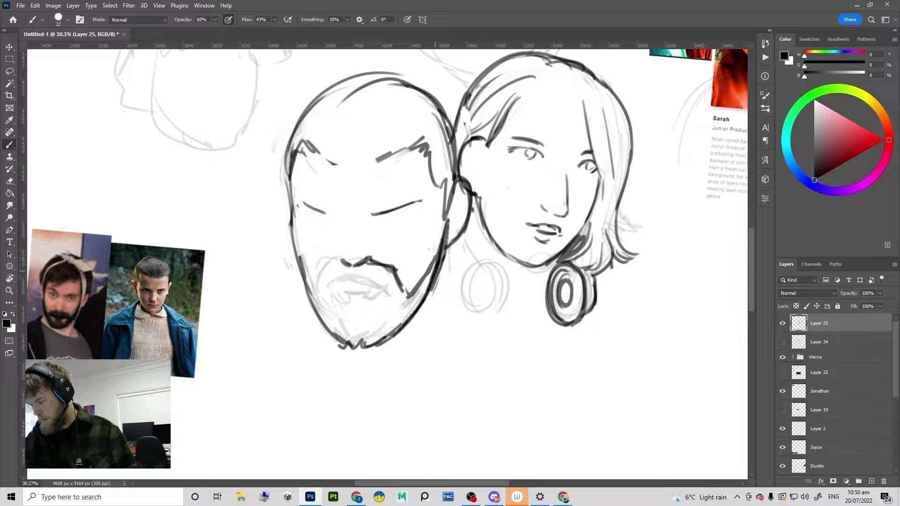
{"action": "mouse_move", "coordinate": [381, 290]}
{"action": "left_mouse_down"}
{"action": "mouse_move", "coordinate": [356, 280]}
{"action": "mouse_move", "coordinate": [330, 297]}
{"action": "left_mouse_up"}
{"action": "left_click_drag", "start_coordinate": [341, 261], "coordinate": [320, 280]}
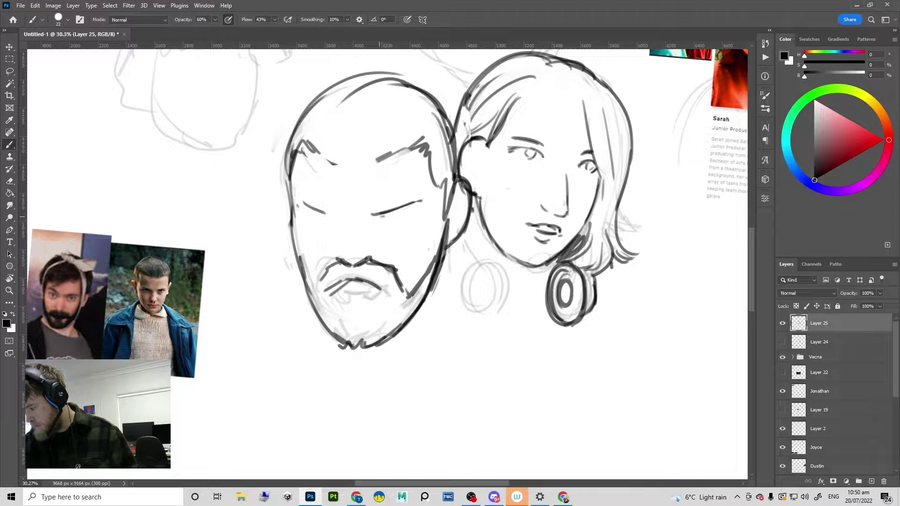
Step: Draw both narrow eyes beneath the brow lines and add dark streaks dripping down from them
{"action": "left_click_drag", "start_coordinate": [381, 216], "coordinate": [416, 210]}
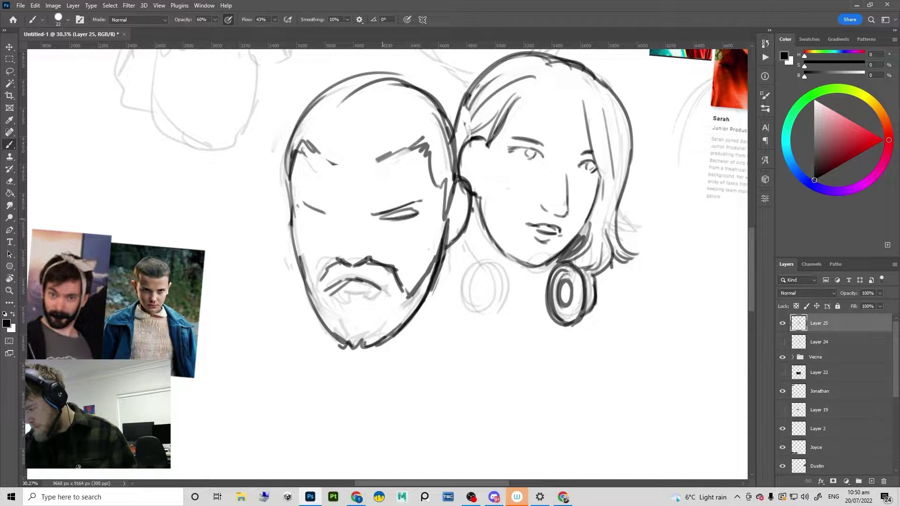
{"action": "left_click_drag", "start_coordinate": [322, 214], "coordinate": [304, 218]}
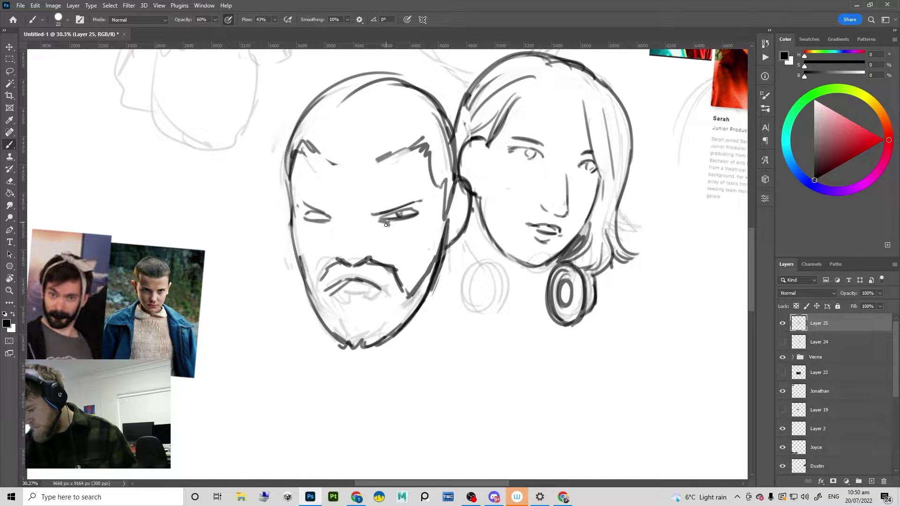
{"action": "left_click_drag", "start_coordinate": [385, 225], "coordinate": [405, 261]}
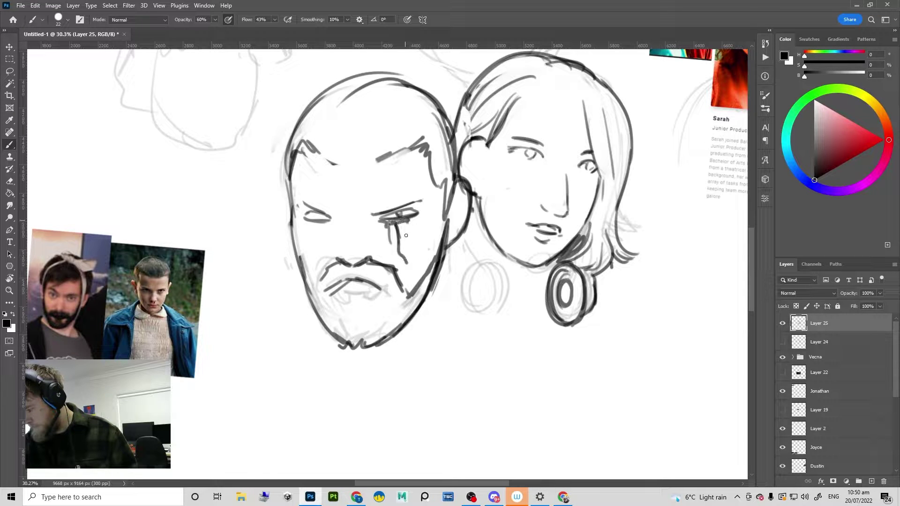
{"action": "left_click_drag", "start_coordinate": [327, 223], "coordinate": [318, 256]}
{"action": "mouse_move", "coordinate": [323, 238]}
{"action": "left_mouse_down"}
{"action": "mouse_move", "coordinate": [315, 224]}
{"action": "mouse_move", "coordinate": [310, 244]}
{"action": "left_mouse_up"}
Step: Try long straight streams shooting from the nostrils diagonally past both sides of the chin
{"action": "left_click_drag", "start_coordinate": [397, 278], "coordinate": [387, 299]}
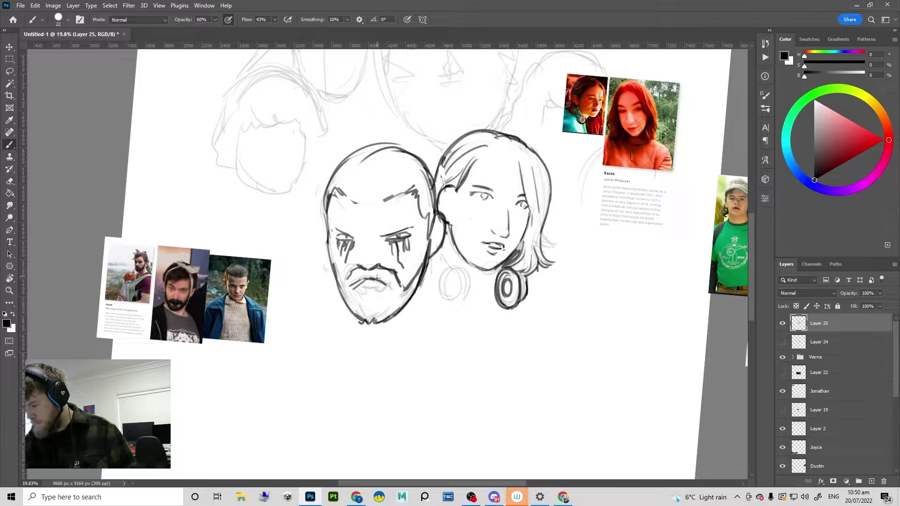
{"action": "left_click_drag", "start_coordinate": [346, 283], "coordinate": [319, 304]}
{"action": "mouse_move", "coordinate": [363, 269]}
{"action": "left_mouse_down"}
{"action": "mouse_move", "coordinate": [295, 336]}
{"action": "mouse_move", "coordinate": [421, 331]}
{"action": "left_mouse_up"}
{"action": "key", "text": "ctrl+z"}
{"action": "key", "text": "ctrl+z"}
{"action": "left_click_drag", "start_coordinate": [377, 282], "coordinate": [408, 336]}
{"action": "mouse_move", "coordinate": [386, 275]}
{"action": "left_mouse_down"}
{"action": "mouse_move", "coordinate": [446, 359]}
{"action": "mouse_move", "coordinate": [481, 379]}
{"action": "left_mouse_up"}
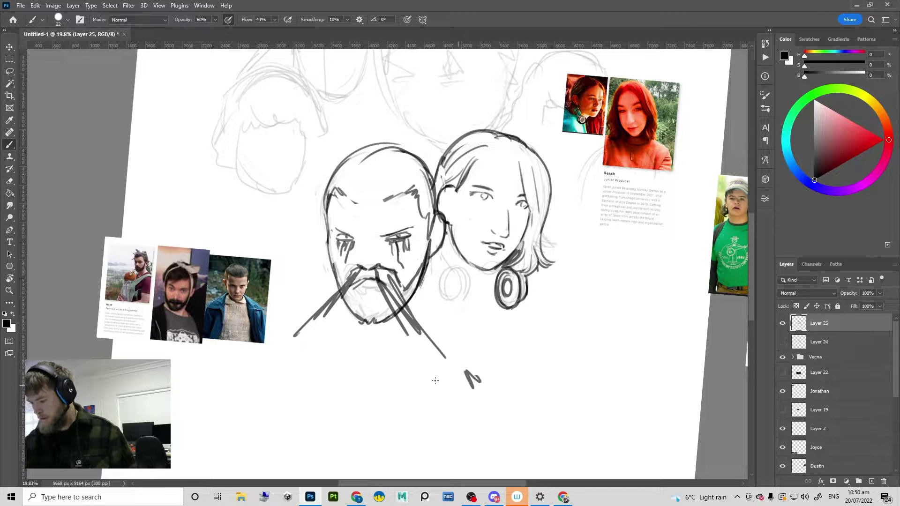
{"action": "left_click_drag", "start_coordinate": [271, 355], "coordinate": [256, 374]}
{"action": "scroll", "coordinate": [436, 365], "scroll_direction": "down", "scroll_amount": 3}
{"action": "scroll", "coordinate": [439, 308], "scroll_direction": "up", "scroll_amount": 4}
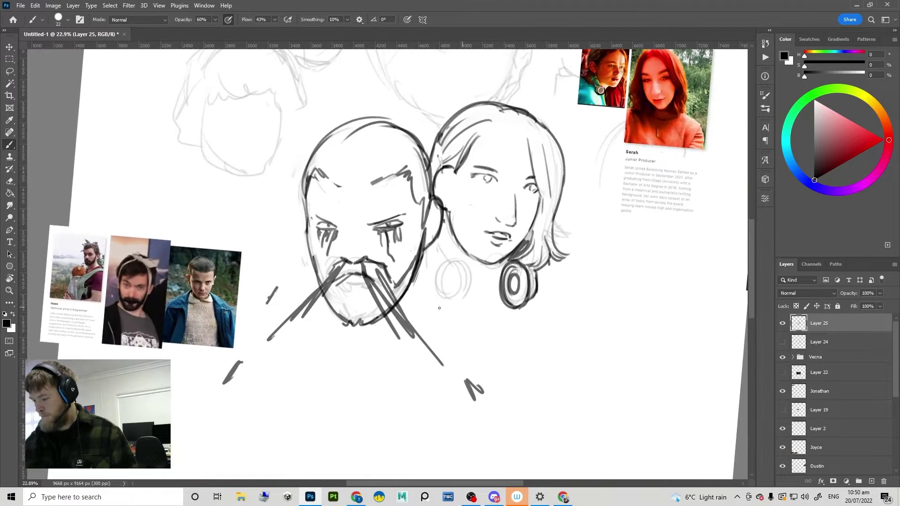
Step: Try long sideways strokes shooting outward from both sides of the bearded head
{"action": "left_click_drag", "start_coordinate": [305, 231], "coordinate": [209, 221]}
{"action": "mouse_move", "coordinate": [302, 229]}
{"action": "left_mouse_down"}
{"action": "mouse_move", "coordinate": [248, 211]}
{"action": "mouse_move", "coordinate": [173, 244]}
{"action": "mouse_move", "coordinate": [249, 234]}
{"action": "left_mouse_up"}
{"action": "mouse_move", "coordinate": [438, 218]}
{"action": "left_mouse_down"}
{"action": "mouse_move", "coordinate": [481, 201]}
{"action": "mouse_move", "coordinate": [609, 192]}
{"action": "left_mouse_up"}
{"action": "left_click_drag", "start_coordinate": [545, 211], "coordinate": [480, 218]}
{"action": "scroll", "coordinate": [422, 310], "scroll_direction": "down", "scroll_amount": 2}
{"action": "mouse_move", "coordinate": [422, 310]}
{"action": "left_mouse_down"}
{"action": "mouse_move", "coordinate": [457, 299]}
{"action": "mouse_move", "coordinate": [440, 349]}
{"action": "left_mouse_up"}
{"action": "scroll", "coordinate": [458, 313], "scroll_direction": "up", "scroll_amount": 3}
Step: Undo the nostril streams and the sideways strokes around the bearded head
{"action": "key", "text": "ctrl+z"}
{"action": "key", "text": "ctrl+z"}
{"action": "key", "text": "ctrl+z"}
{"action": "key", "text": "ctrl+z"}
{"action": "key", "text": "ctrl+z"}
{"action": "key", "text": "ctrl+z"}
{"action": "key", "text": "ctrl+z"}
{"action": "key", "text": "ctrl+z"}
{"action": "key", "text": "ctrl+z"}
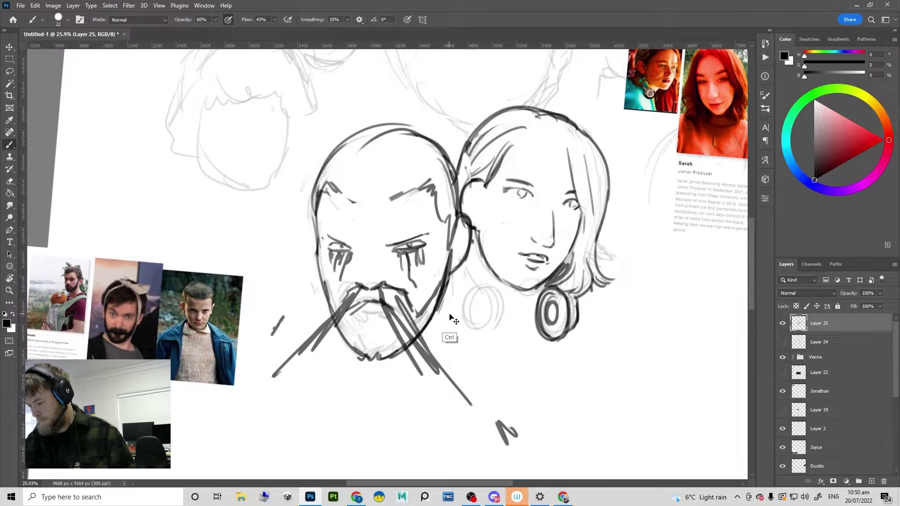
{"action": "key", "text": "ctrl+z"}
{"action": "key", "text": "ctrl+z"}
{"action": "key", "text": "ctrl+z"}
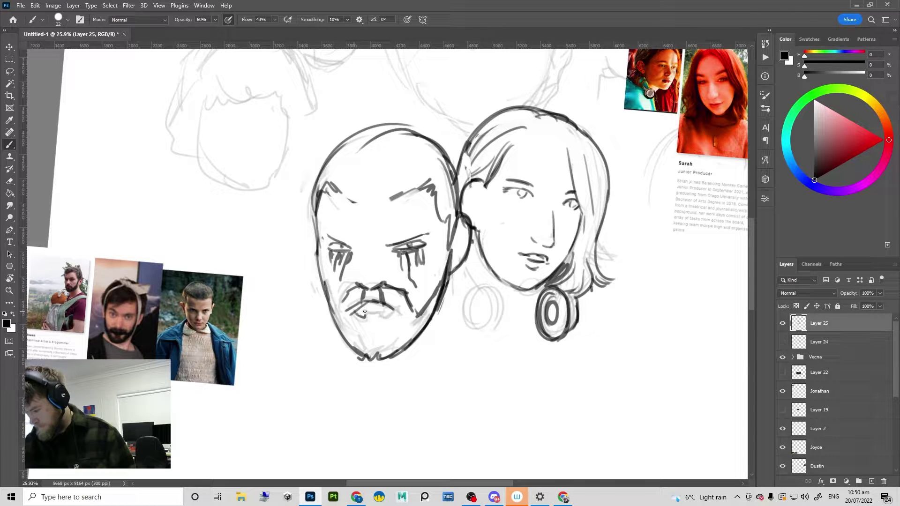
Step: Draw the lower lip beneath the moustache and extend the right brow line towards the nose
{"action": "left_click_drag", "start_coordinate": [385, 320], "coordinate": [394, 311]}
{"action": "mouse_move", "coordinate": [417, 301]}
{"action": "left_mouse_down"}
{"action": "mouse_move", "coordinate": [396, 341]}
{"action": "mouse_move", "coordinate": [431, 324]}
{"action": "left_mouse_up"}
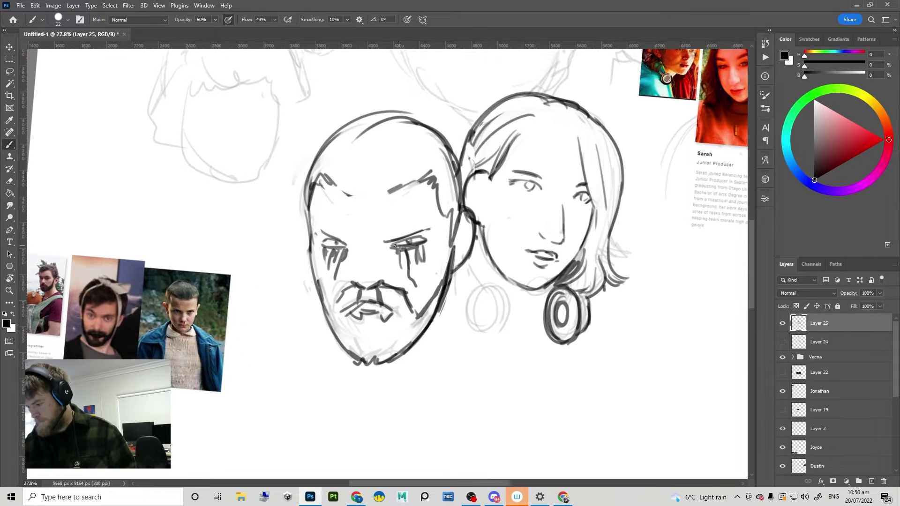
{"action": "left_click_drag", "start_coordinate": [392, 245], "coordinate": [425, 239]}
Step: Erase the thin left brow and redraw both eyebrows as thicker, angry slanted shapes above the eyes
{"action": "key", "text": "e"}
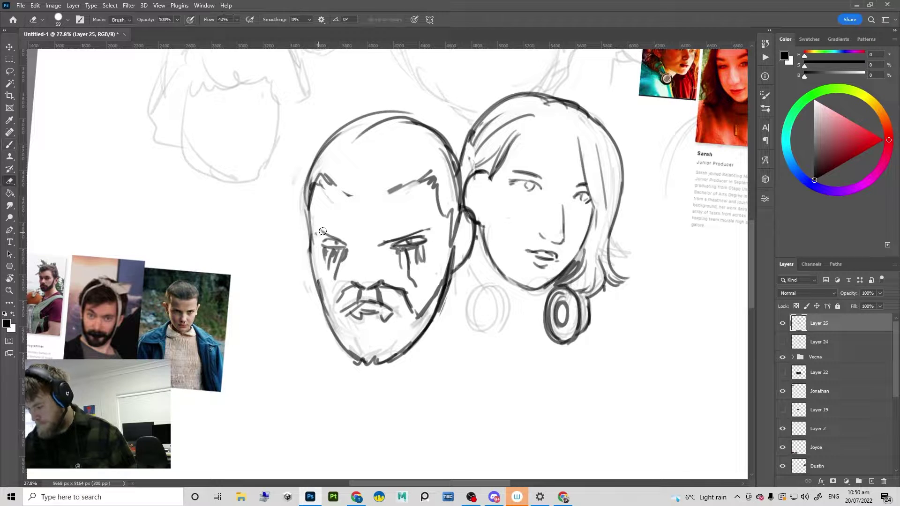
{"action": "left_click_drag", "start_coordinate": [318, 229], "coordinate": [334, 234]}
{"action": "key", "text": "b"}
{"action": "mouse_move", "coordinate": [318, 227]}
{"action": "left_mouse_down"}
{"action": "mouse_move", "coordinate": [356, 239]}
{"action": "mouse_move", "coordinate": [348, 238]}
{"action": "left_mouse_up"}
{"action": "key", "text": "ctrl+z"}
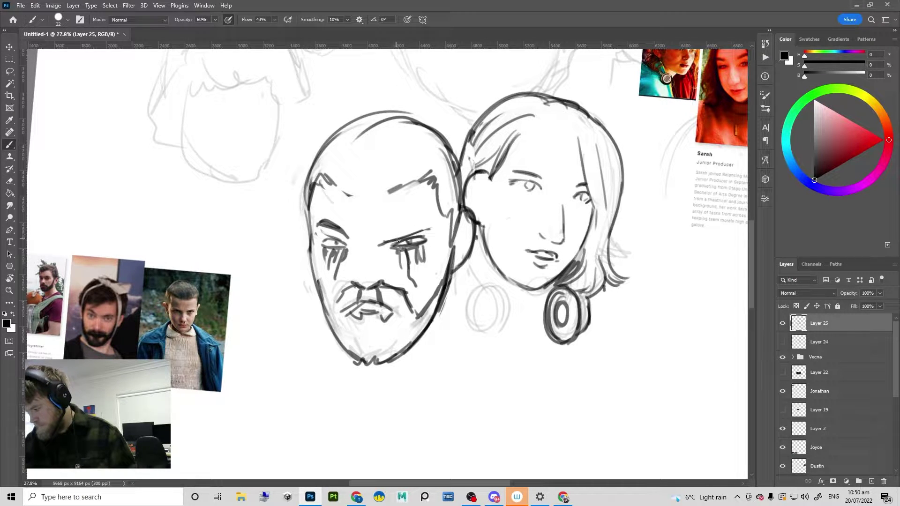
{"action": "key", "text": "ctrl+z"}
{"action": "left_click_drag", "start_coordinate": [401, 234], "coordinate": [438, 221]}
Step: Clean up the bearded head's forehead and join the hairline corners with a continuous dipping hairline
{"action": "left_click_drag", "start_coordinate": [427, 265], "coordinate": [406, 290]}
{"action": "key", "text": "e"}
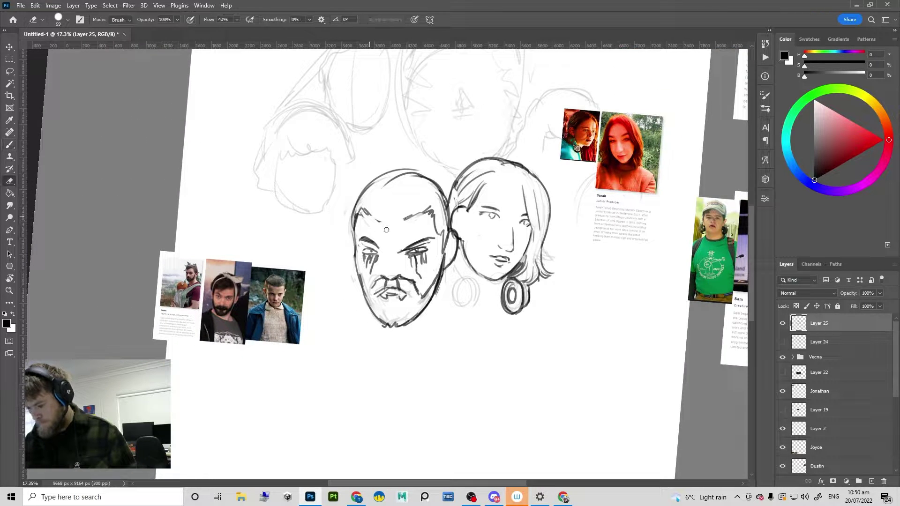
{"action": "key", "text": "b"}
{"action": "left_click_drag", "start_coordinate": [366, 216], "coordinate": [395, 223]}
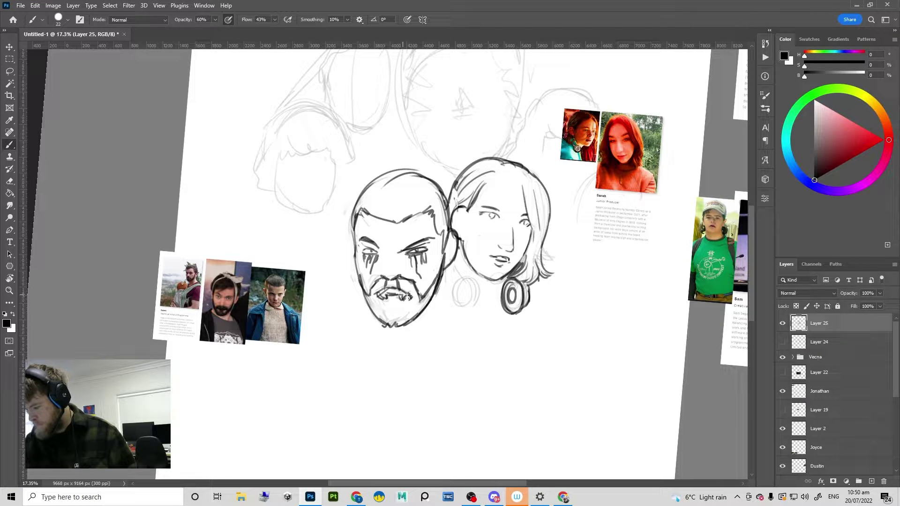
Step: Clean up the bearded head's V-shaped hairline and redraw its right corner down along the temple
{"action": "left_click_drag", "start_coordinate": [415, 291], "coordinate": [419, 301]}
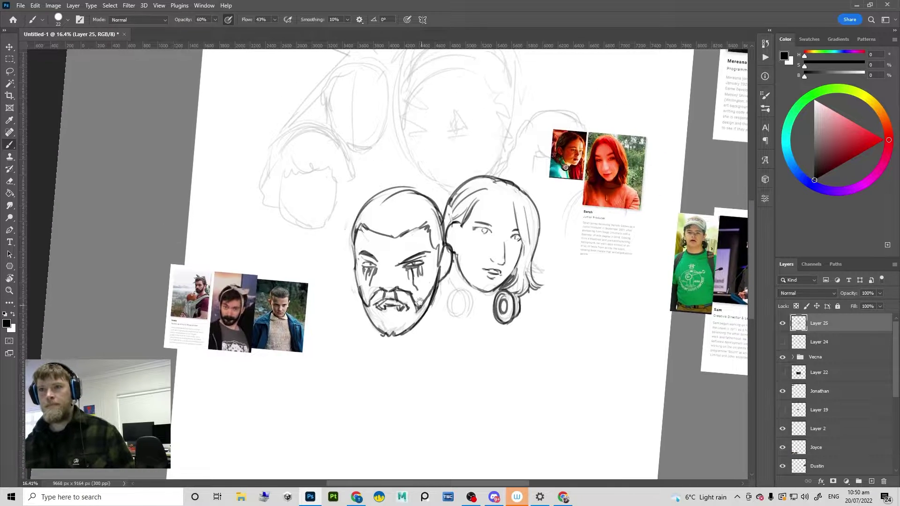
{"action": "scroll", "coordinate": [427, 295], "scroll_direction": "up", "scroll_amount": 1}
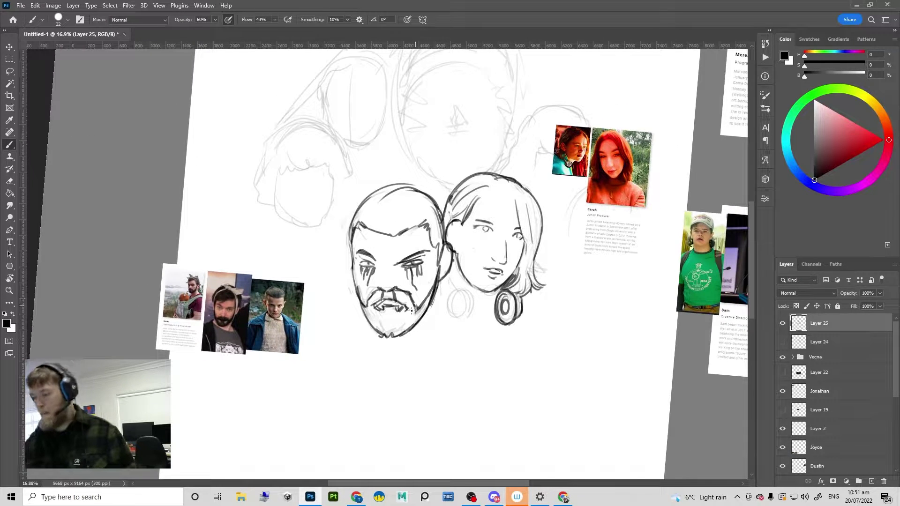
{"action": "key", "text": "e"}
{"action": "left_click_drag", "start_coordinate": [426, 221], "coordinate": [390, 235]}
{"action": "key", "text": "b"}
{"action": "left_click_drag", "start_coordinate": [422, 215], "coordinate": [438, 256]}
{"action": "key", "text": "e"}
{"action": "key", "text": "b"}
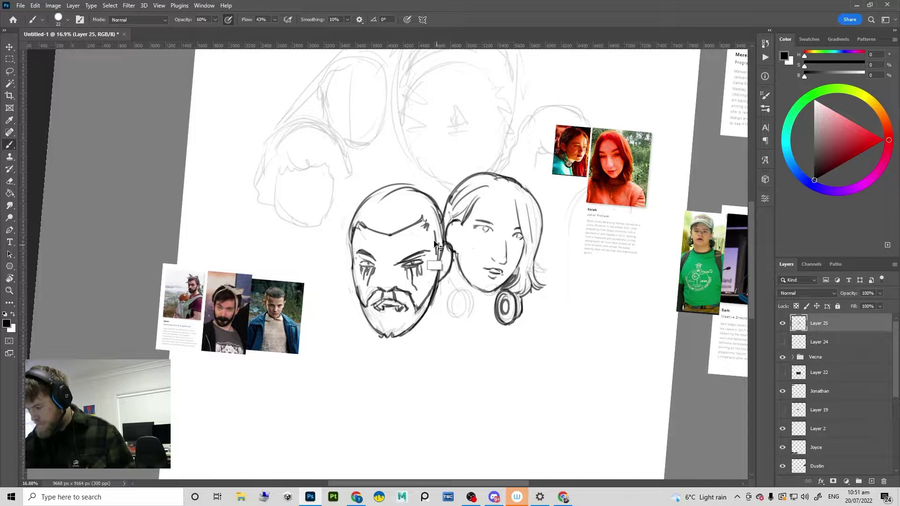
Step: Trim the outer edge of the bearded head's skull and redraw the curve over its crown
{"action": "key", "text": "ctrl+z"}
{"action": "key", "text": "e"}
{"action": "mouse_move", "coordinate": [394, 185]}
{"action": "left_mouse_down"}
{"action": "mouse_move", "coordinate": [355, 220]}
{"action": "mouse_move", "coordinate": [383, 187]}
{"action": "left_mouse_up"}
{"action": "key", "text": "b"}
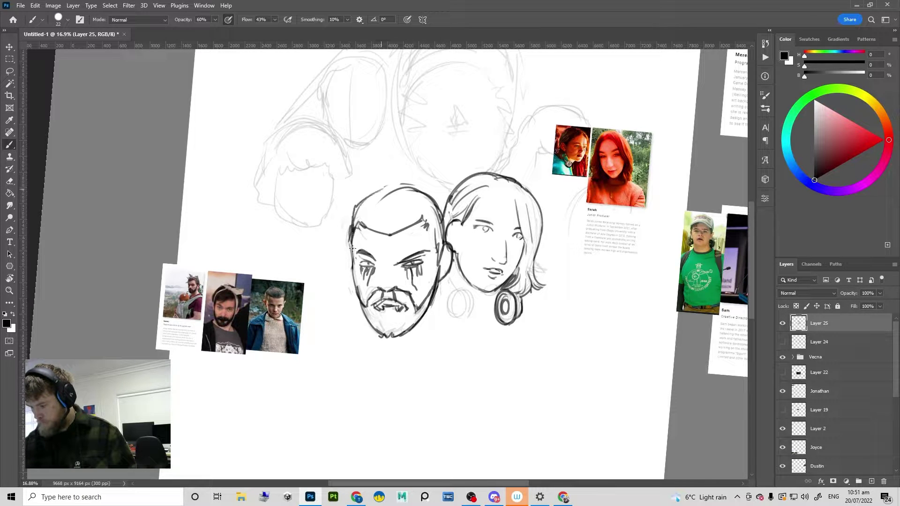
{"action": "key", "text": "ctrl+z"}
{"action": "mouse_move", "coordinate": [350, 250]}
{"action": "left_mouse_down"}
{"action": "mouse_move", "coordinate": [352, 217]}
{"action": "mouse_move", "coordinate": [372, 191]}
{"action": "mouse_move", "coordinate": [457, 188]}
{"action": "mouse_move", "coordinate": [384, 204]}
{"action": "mouse_move", "coordinate": [427, 181]}
{"action": "mouse_move", "coordinate": [399, 185]}
{"action": "mouse_move", "coordinate": [424, 193]}
{"action": "left_mouse_up"}
{"action": "mouse_move", "coordinate": [478, 277]}
{"action": "left_mouse_down"}
{"action": "mouse_move", "coordinate": [447, 292]}
{"action": "mouse_move", "coordinate": [482, 320]}
{"action": "mouse_move", "coordinate": [490, 300]}
{"action": "left_mouse_up"}
{"action": "left_click_drag", "start_coordinate": [497, 290], "coordinate": [469, 315]}
{"action": "scroll", "coordinate": [469, 314], "scroll_direction": "down", "scroll_amount": 2}
{"action": "scroll", "coordinate": [454, 313], "scroll_direction": "up", "scroll_amount": 4}
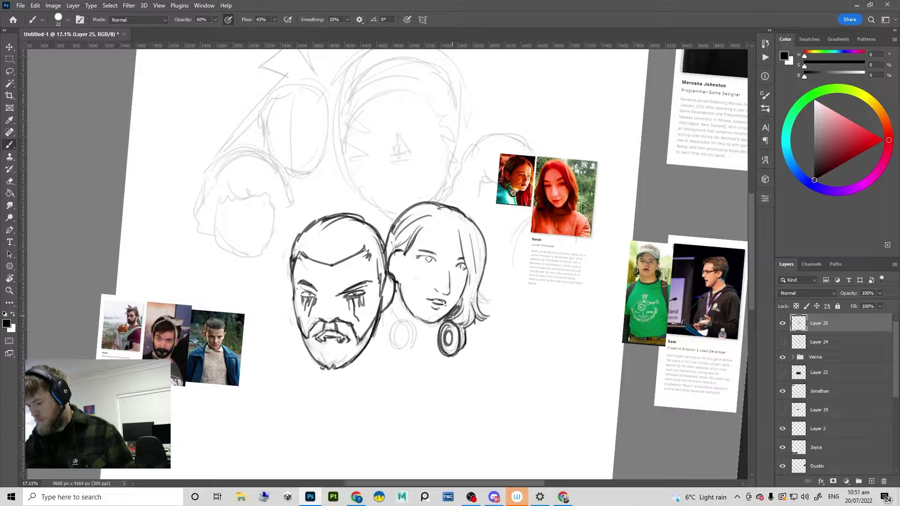
Step: Rework the long-haired woman's eyebrows into darker, inward-slanting strokes above her eyes
{"action": "key", "text": "e"}
{"action": "key", "text": "b"}
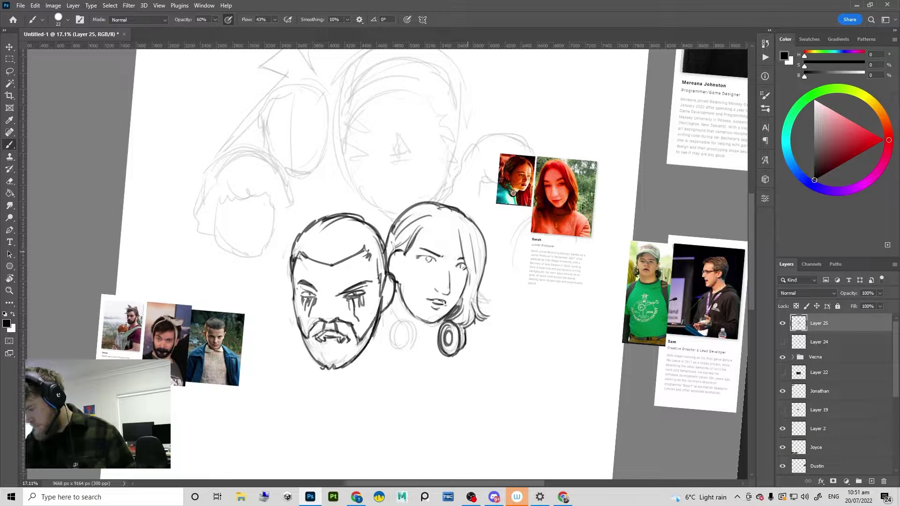
{"action": "key", "text": "e"}
{"action": "key", "text": "b"}
{"action": "left_click_drag", "start_coordinate": [459, 258], "coordinate": [471, 263]}
{"action": "key", "text": "ctrl+z"}
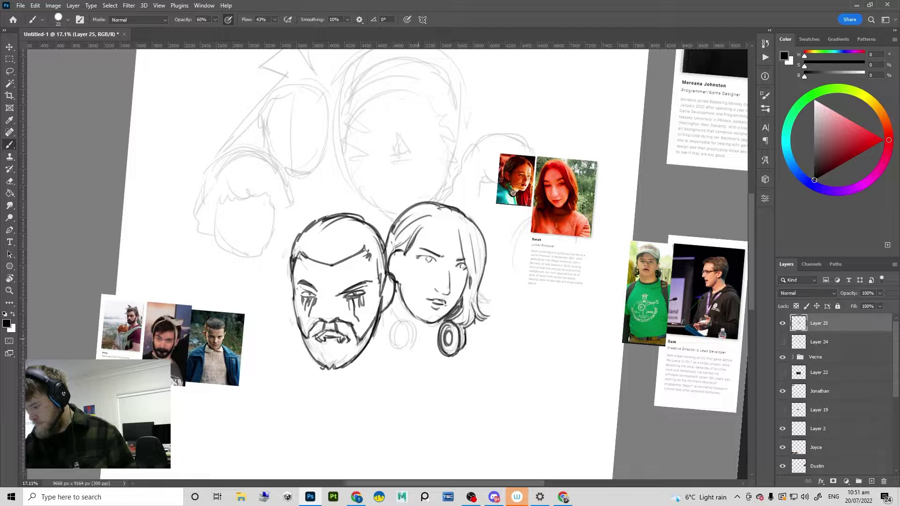
Step: Draw the left headphone cup in dark lines beneath the woman's face and rework the right cup's inner ring
{"action": "key", "text": "ctrl+z"}
{"action": "left_click_drag", "start_coordinate": [402, 320], "coordinate": [393, 344]}
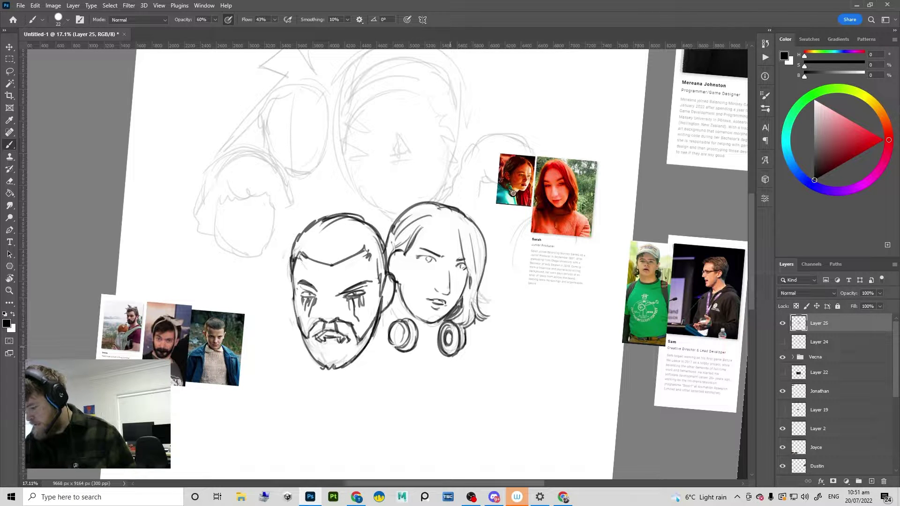
{"action": "key", "text": "e"}
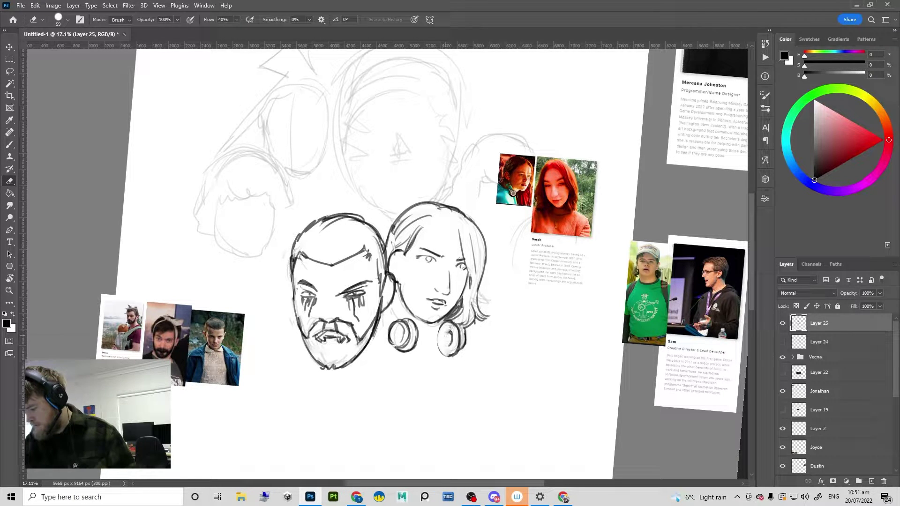
{"action": "key", "text": "b"}
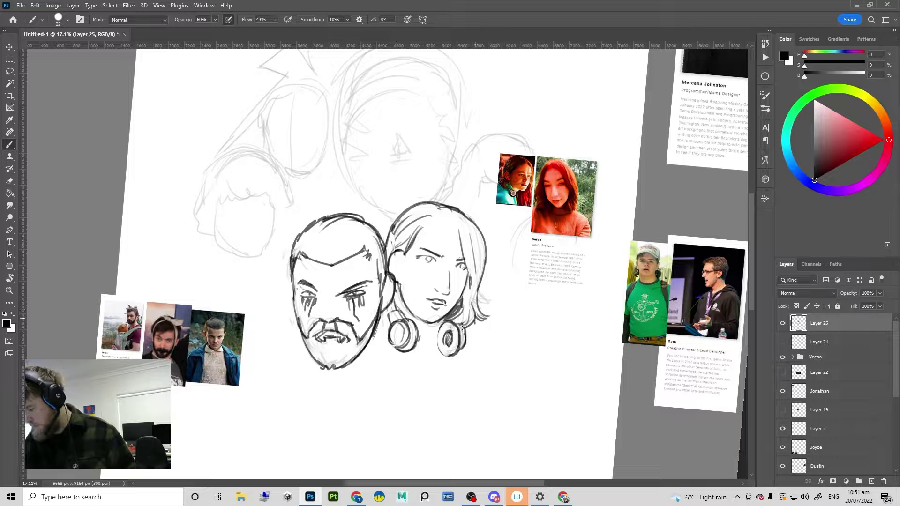
{"action": "left_click_drag", "start_coordinate": [462, 357], "coordinate": [464, 369]}
{"action": "scroll", "coordinate": [450, 340], "scroll_direction": "down", "scroll_amount": 2}
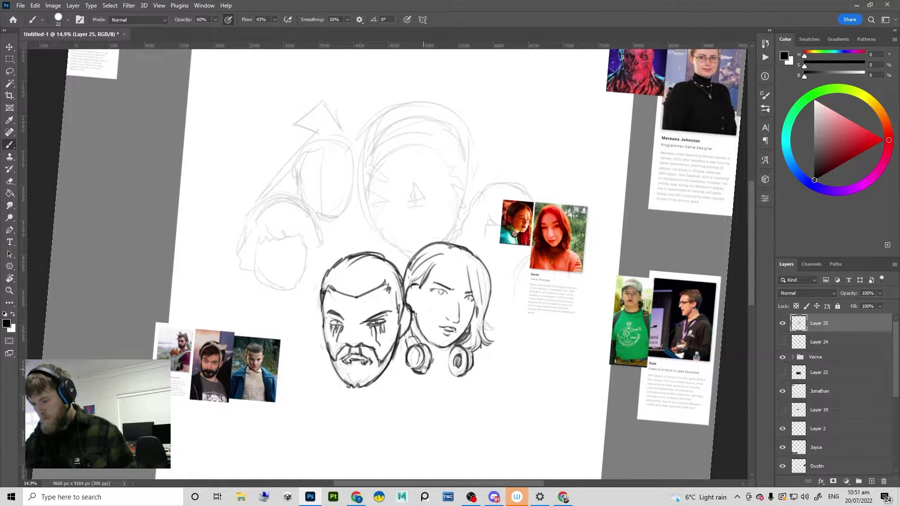
Step: Move the red-haired woman's and the bearded man's reference photos directly below their matching heads
{"action": "key", "text": "v"}
{"action": "mouse_move", "coordinate": [546, 234]}
{"action": "left_mouse_down"}
{"action": "mouse_move", "coordinate": [543, 334]}
{"action": "mouse_move", "coordinate": [511, 392]}
{"action": "mouse_move", "coordinate": [355, 339]}
{"action": "mouse_move", "coordinate": [426, 346]}
{"action": "left_mouse_up"}
{"action": "left_click_drag", "start_coordinate": [109, 322], "coordinate": [216, 364]}
{"action": "left_click_drag", "start_coordinate": [215, 364], "coordinate": [359, 450]}
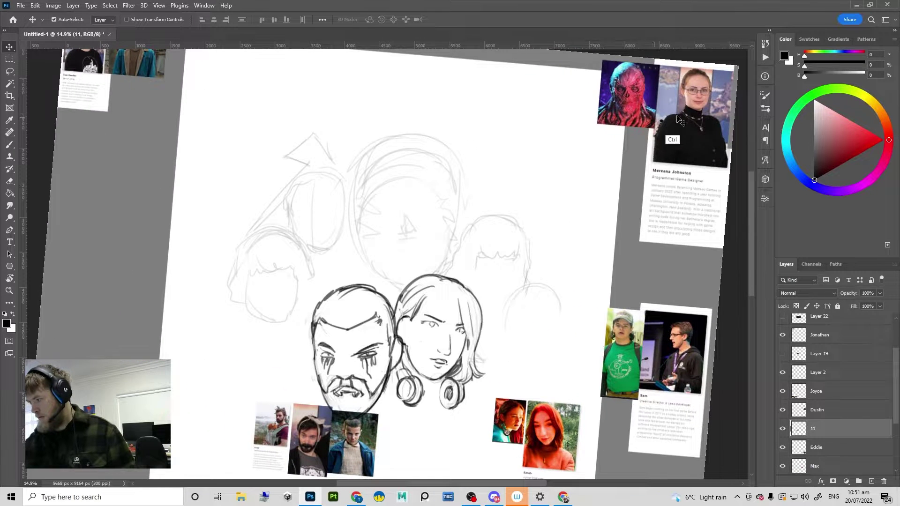
Step: Move the Vecna reference photos above the central head and delete the biography text beneath them
{"action": "left_click_drag", "start_coordinate": [663, 171], "coordinate": [526, 272]}
{"action": "key", "text": "m"}
{"action": "key", "text": "Delete"}
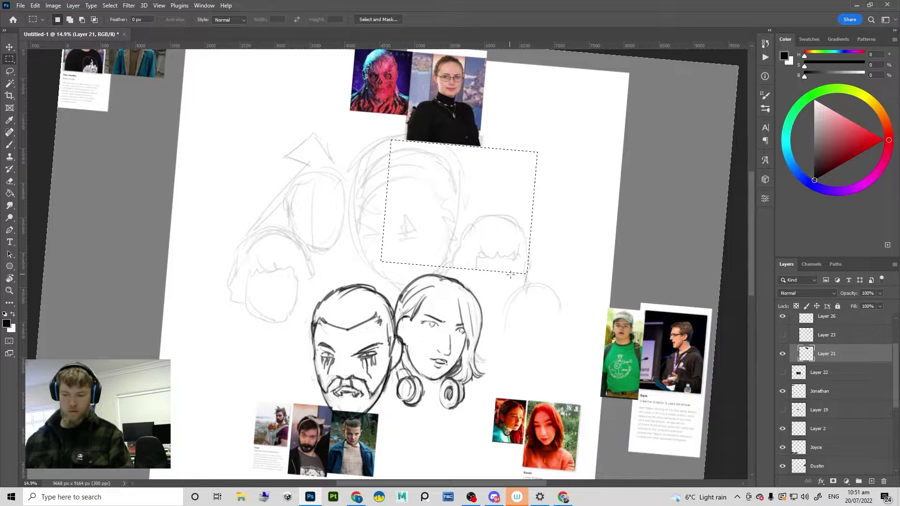
{"action": "key", "text": "ctrl+d"}
Step: Move the Jonathan reference photos to the page's left edge beside the lower-left rough head
{"action": "key", "text": "v"}
{"action": "left_click_drag", "start_coordinate": [137, 75], "coordinate": [191, 279]}
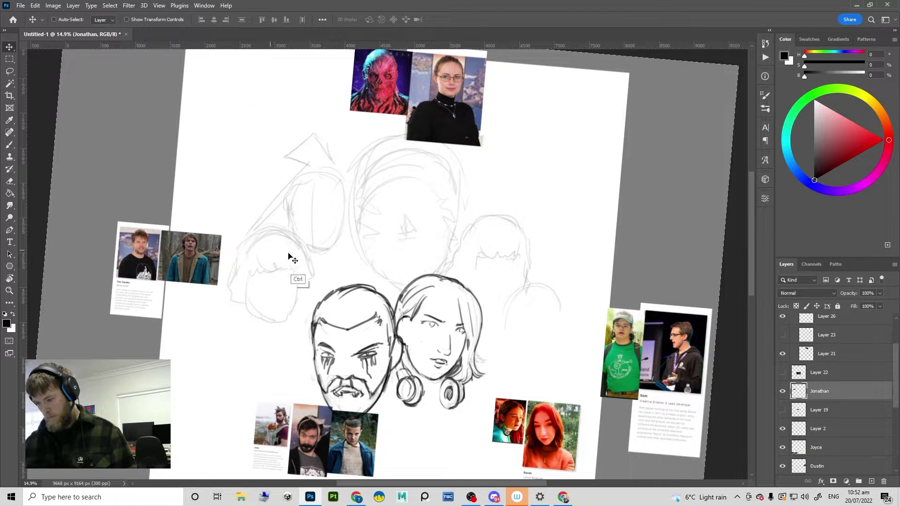
{"action": "left_click_drag", "start_coordinate": [291, 257], "coordinate": [267, 260]}
Step: Place the Joyce reference photos at the page's upper-left edge above the Jonathan photos and apply a free transform
{"action": "left_click_drag", "start_coordinate": [328, 443], "coordinate": [361, 322]}
{"action": "left_click_drag", "start_coordinate": [286, 426], "coordinate": [263, 82]}
{"action": "left_click_drag", "start_coordinate": [303, 215], "coordinate": [247, 315]}
{"action": "key", "text": "ctrl+t"}
{"action": "key", "text": "Return"}
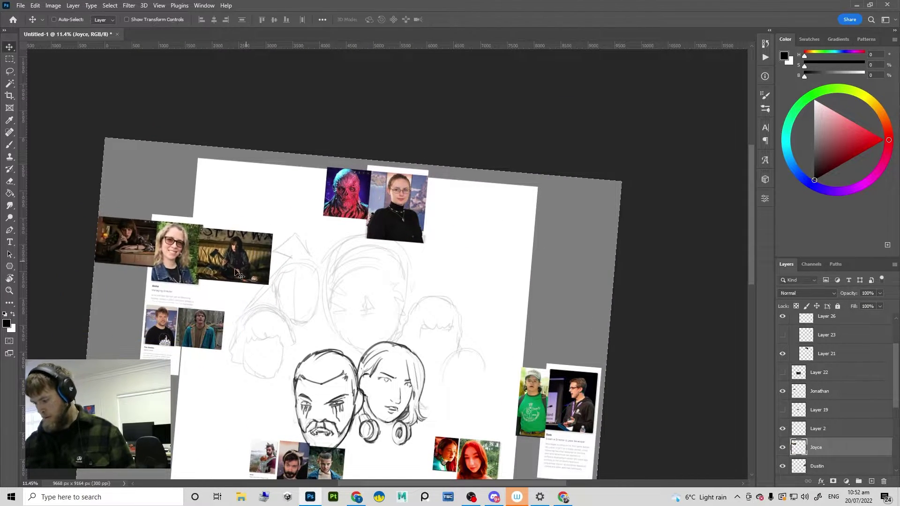
Step: Shift the Dustin reference photos inward and move the Eddie photos to the page's upper-right area
{"action": "left_click_drag", "start_coordinate": [569, 409], "coordinate": [547, 397]}
{"action": "left_click_drag", "start_coordinate": [385, 342], "coordinate": [411, 235]}
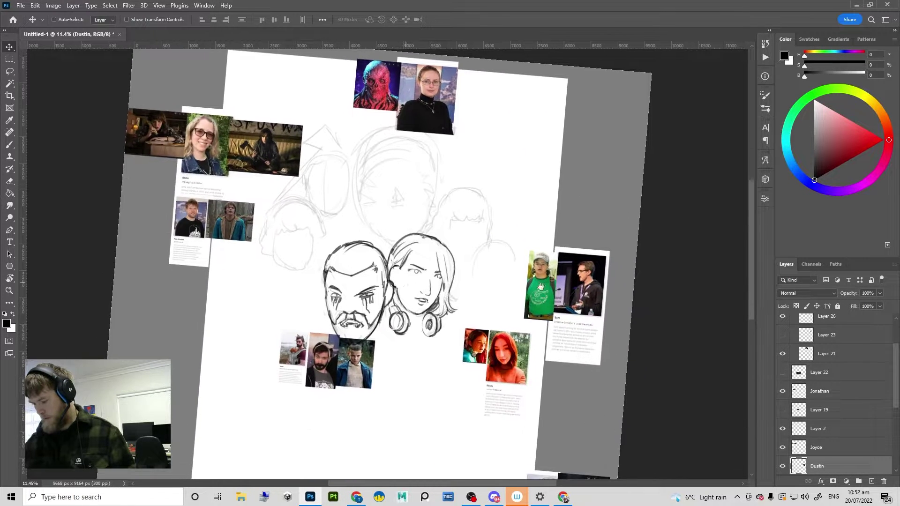
{"action": "left_click_drag", "start_coordinate": [563, 313], "coordinate": [509, 398]}
{"action": "left_click_drag", "start_coordinate": [589, 373], "coordinate": [587, 397]}
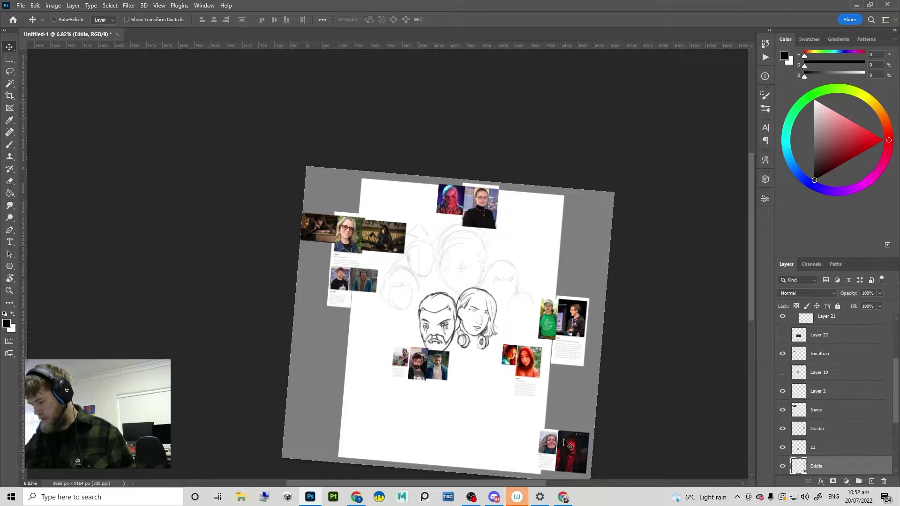
{"action": "left_click_drag", "start_coordinate": [569, 452], "coordinate": [546, 248]}
Step: Move the Max reference photos inward below the woman's head and nudge the Dustin photos at the right edge
{"action": "left_click", "coordinate": [530, 367], "text": "ctrl"}
{"action": "left_click_drag", "start_coordinate": [527, 363], "coordinate": [490, 375]}
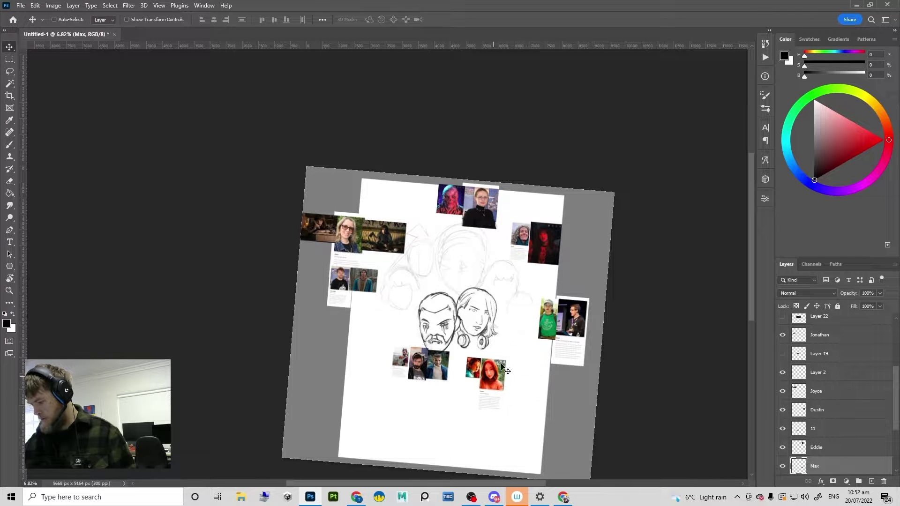
{"action": "left_click_drag", "start_coordinate": [575, 321], "coordinate": [568, 316]}
{"action": "left_click_drag", "start_coordinate": [520, 291], "coordinate": [605, 292]}
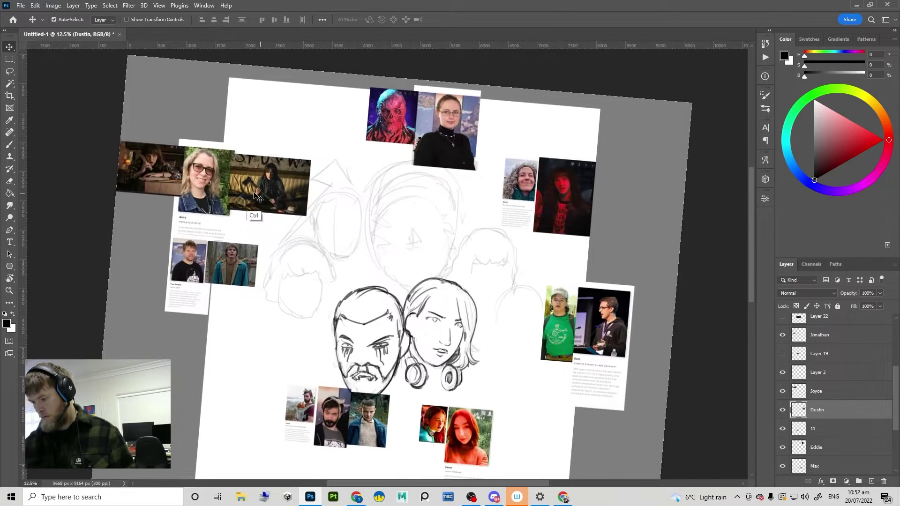
Step: Spread the Joyce, Vecna, Eddie, bearded man and Max reference photos outward to leave more room around the heads
{"action": "left_click_drag", "start_coordinate": [254, 192], "coordinate": [237, 166]}
{"action": "left_click_drag", "start_coordinate": [439, 131], "coordinate": [443, 118]}
{"action": "left_click_drag", "start_coordinate": [563, 207], "coordinate": [579, 195]}
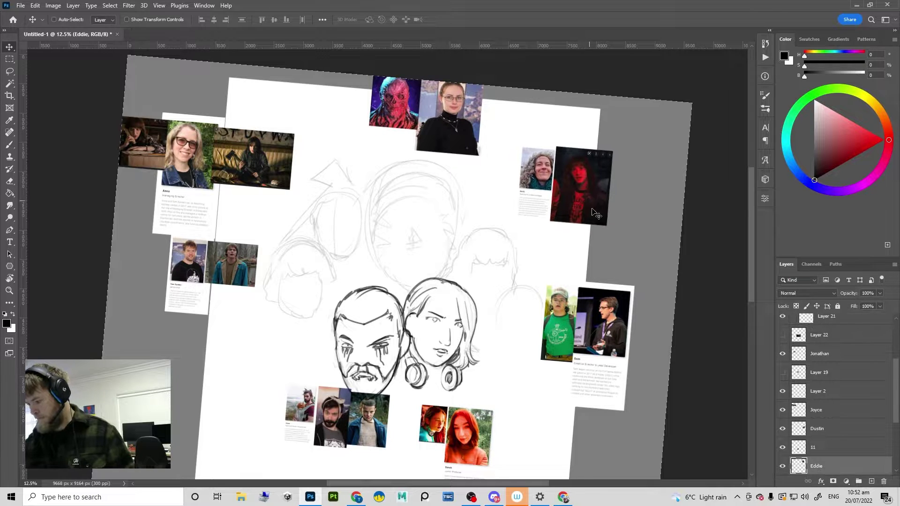
{"action": "left_click_drag", "start_coordinate": [368, 415], "coordinate": [353, 454]}
{"action": "left_click_drag", "start_coordinate": [474, 430], "coordinate": [471, 445]}
Step: Rotate the canvas view, nudge the Dustin photos outward and select the head sketch layer for brush drawing
{"action": "left_click_drag", "start_coordinate": [483, 333], "coordinate": [394, 279]}
{"action": "key", "text": "r"}
{"action": "left_click_drag", "start_coordinate": [525, 319], "coordinate": [529, 300]}
{"action": "left_click", "coordinate": [502, 257], "text": "ctrl"}
{"action": "left_click_drag", "start_coordinate": [502, 254], "coordinate": [515, 257]}
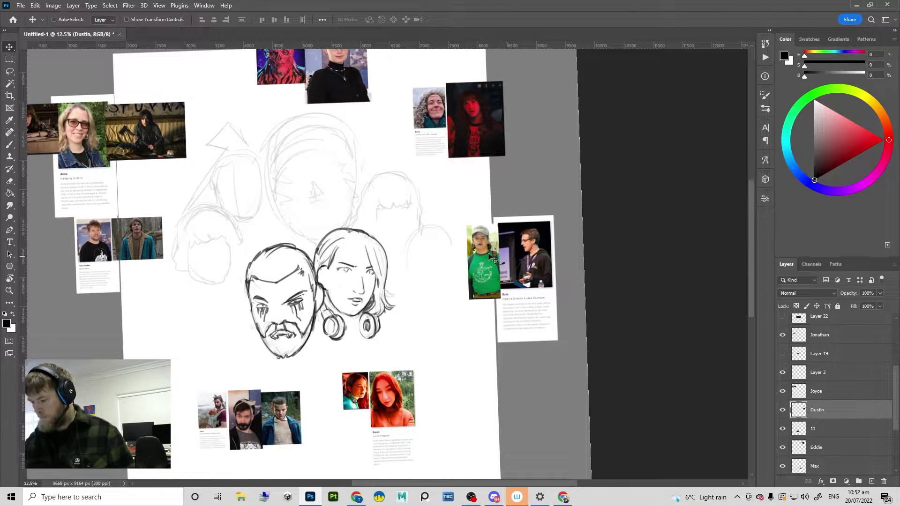
{"action": "left_click_drag", "start_coordinate": [395, 230], "coordinate": [425, 230]}
{"action": "left_click", "coordinate": [343, 250], "text": "ctrl"}
{"action": "key", "text": "b"}
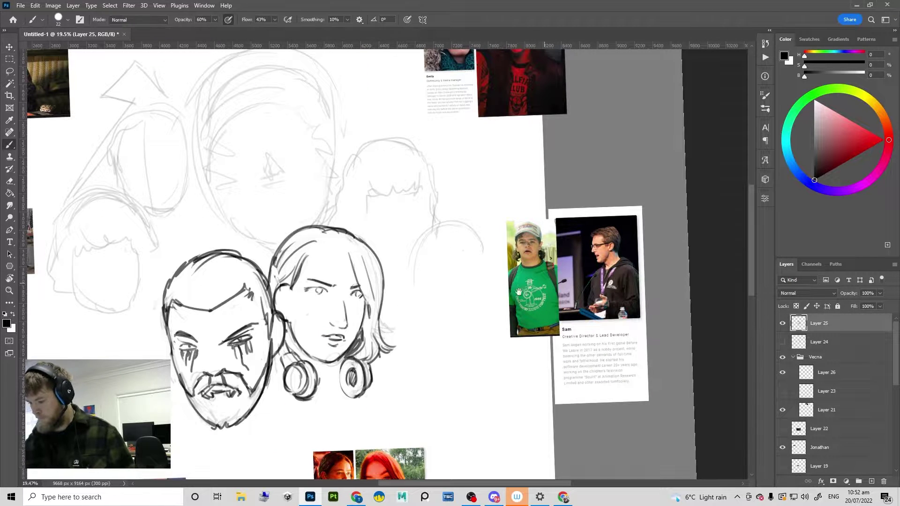
Step: Try dark outline strokes on the upper-right head and erase its rough fringed sketch
{"action": "left_click_drag", "start_coordinate": [517, 293], "coordinate": [496, 312]}
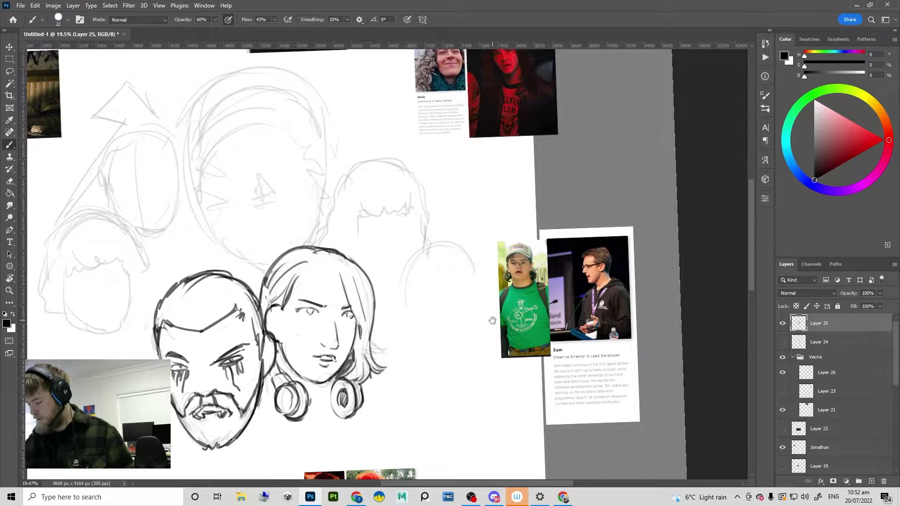
{"action": "left_click_drag", "start_coordinate": [445, 286], "coordinate": [412, 305]}
{"action": "left_click_drag", "start_coordinate": [435, 268], "coordinate": [461, 254]}
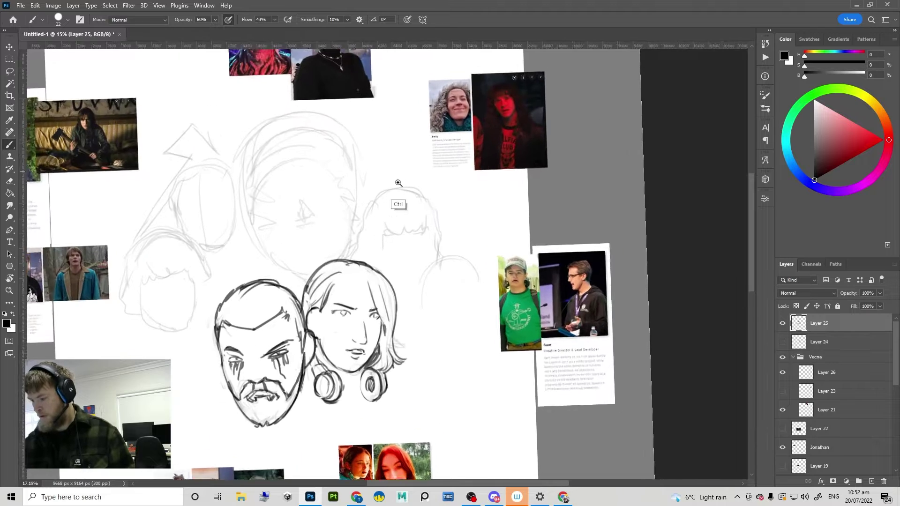
{"action": "left_click_drag", "start_coordinate": [413, 178], "coordinate": [365, 239]}
{"action": "key", "text": "ctrl+z"}
{"action": "mouse_move", "coordinate": [424, 192]}
{"action": "left_mouse_down"}
{"action": "mouse_move", "coordinate": [364, 217]}
{"action": "mouse_move", "coordinate": [362, 226]}
{"action": "mouse_move", "coordinate": [375, 201]}
{"action": "mouse_move", "coordinate": [379, 235]}
{"action": "mouse_move", "coordinate": [382, 226]}
{"action": "left_mouse_up"}
{"action": "key", "text": "e"}
{"action": "scroll", "coordinate": [422, 221], "scroll_direction": "down", "scroll_amount": 2}
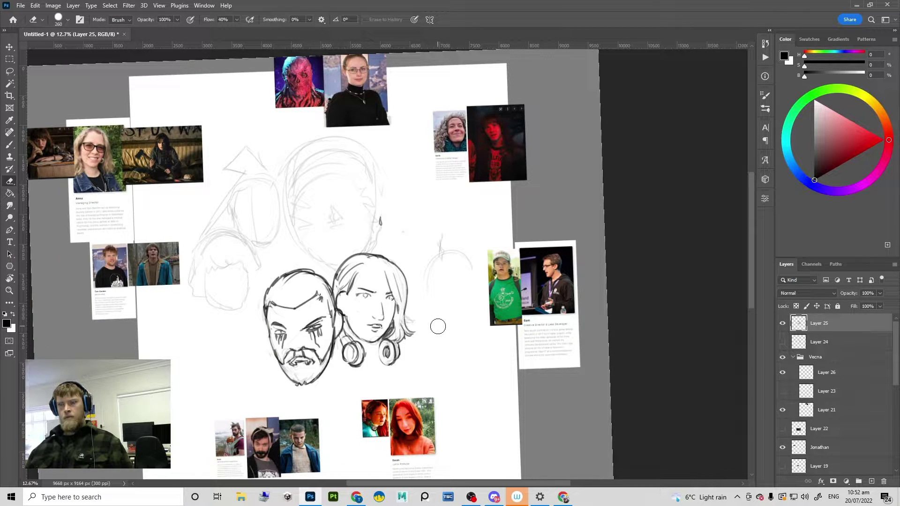
Step: Outline the upper-right head with a rounded skull, a side-facing profile and a jaw
{"action": "key", "text": "b"}
{"action": "scroll", "coordinate": [401, 217], "scroll_direction": "up", "scroll_amount": 1}
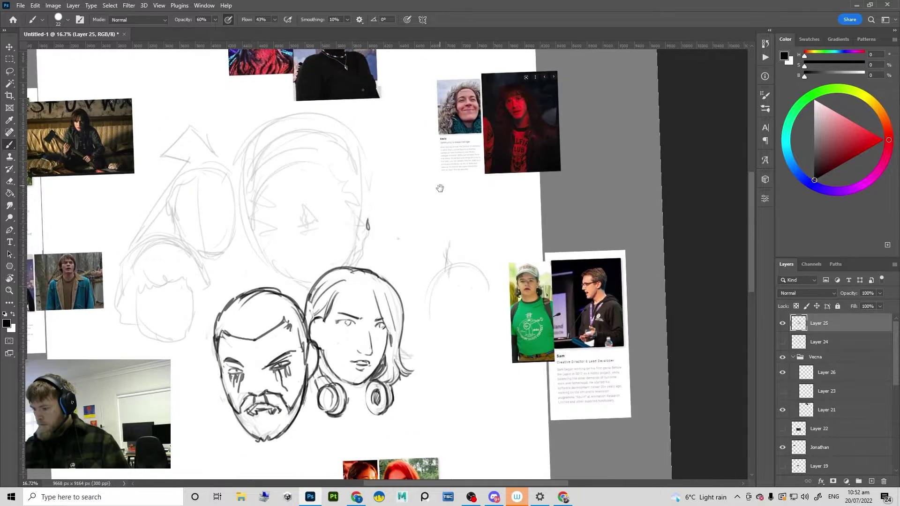
{"action": "mouse_move", "coordinate": [390, 216]}
{"action": "left_mouse_down"}
{"action": "mouse_move", "coordinate": [431, 196]}
{"action": "mouse_move", "coordinate": [445, 248]}
{"action": "left_mouse_up"}
{"action": "key", "text": "ctrl+z"}
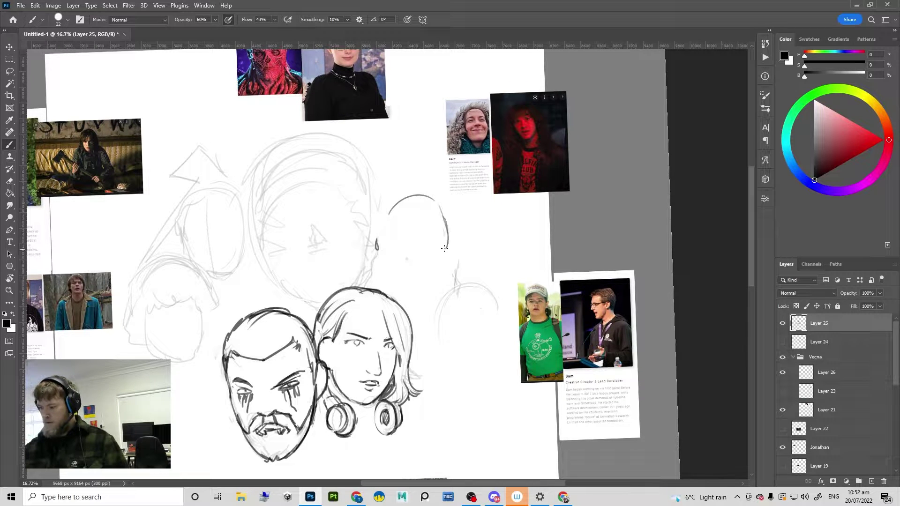
{"action": "left_click_drag", "start_coordinate": [418, 202], "coordinate": [443, 264]}
{"action": "key", "text": "ctrl+z"}
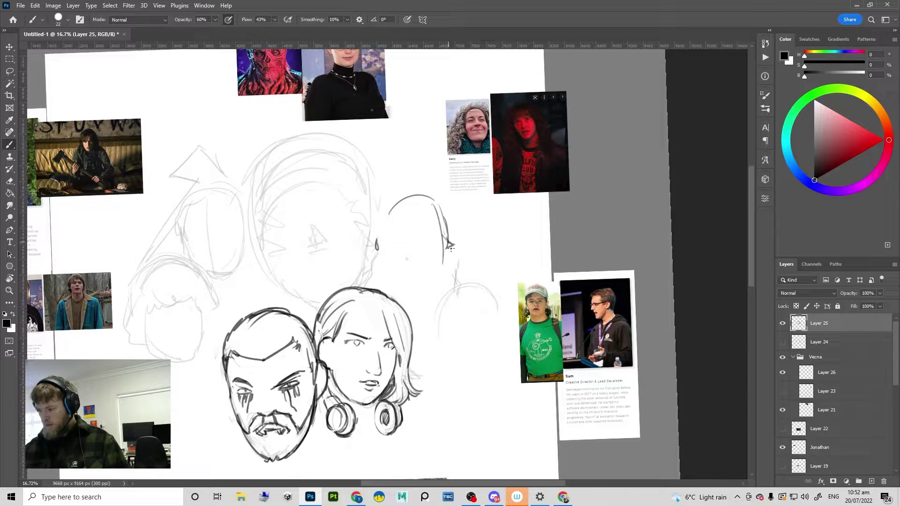
{"action": "key", "text": "ctrl+z"}
{"action": "mouse_move", "coordinate": [388, 216]}
{"action": "left_mouse_down"}
{"action": "mouse_move", "coordinate": [385, 238]}
{"action": "mouse_move", "coordinate": [407, 296]}
{"action": "mouse_move", "coordinate": [438, 286]}
{"action": "mouse_move", "coordinate": [413, 279]}
{"action": "mouse_move", "coordinate": [448, 272]}
{"action": "mouse_move", "coordinate": [449, 250]}
{"action": "mouse_move", "coordinate": [445, 278]}
{"action": "mouse_move", "coordinate": [402, 270]}
{"action": "left_mouse_up"}
{"action": "key", "text": "ctrl+z"}
{"action": "key", "text": "ctrl+z"}
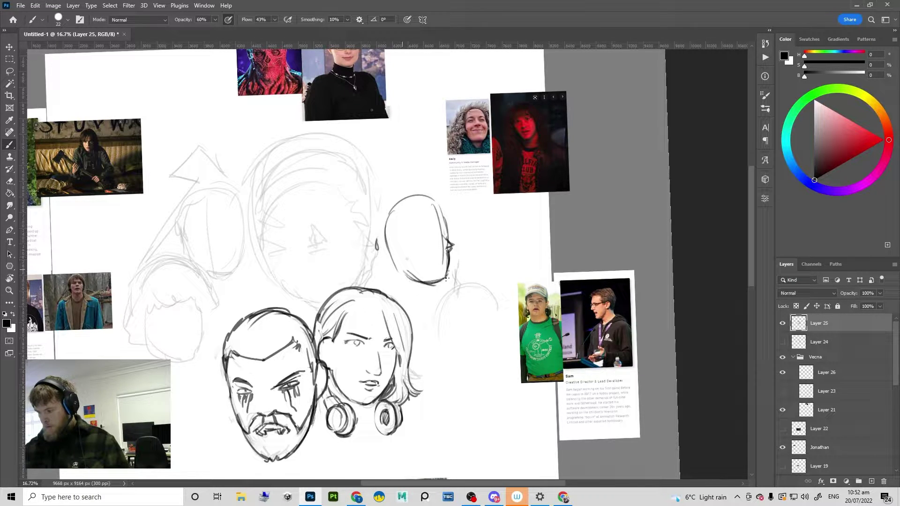
Step: Try a zigzag fringe and a side hair line inside the upper-right head
{"action": "mouse_move", "coordinate": [445, 226]}
{"action": "left_mouse_down"}
{"action": "mouse_move", "coordinate": [416, 201]}
{"action": "mouse_move", "coordinate": [380, 223]}
{"action": "mouse_move", "coordinate": [403, 279]}
{"action": "left_mouse_up"}
{"action": "key", "text": "ctrl+z"}
{"action": "mouse_move", "coordinate": [437, 217]}
{"action": "left_mouse_down"}
{"action": "mouse_move", "coordinate": [414, 225]}
{"action": "mouse_move", "coordinate": [443, 224]}
{"action": "mouse_move", "coordinate": [407, 220]}
{"action": "mouse_move", "coordinate": [440, 218]}
{"action": "mouse_move", "coordinate": [416, 280]}
{"action": "left_mouse_up"}
{"action": "key", "text": "ctrl+z"}
{"action": "key", "text": "ctrl+z"}
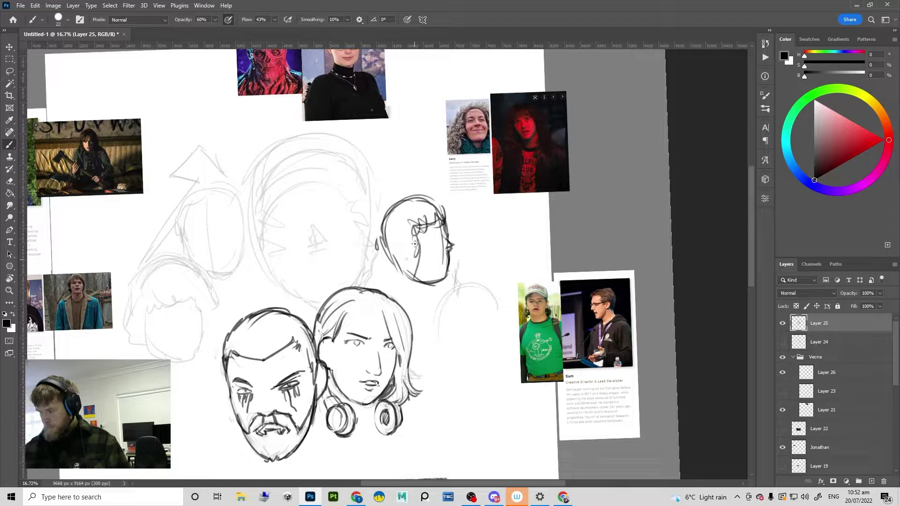
{"action": "left_click_drag", "start_coordinate": [412, 240], "coordinate": [406, 284]}
{"action": "key", "text": "ctrl+z"}
{"action": "key", "text": "ctrl+z"}
Step: Erase the fringe and inner hair lines from the upper-right profile head
{"action": "key", "text": "e"}
{"action": "mouse_move", "coordinate": [420, 237]}
{"action": "left_mouse_down"}
{"action": "mouse_move", "coordinate": [410, 245]}
{"action": "mouse_move", "coordinate": [430, 223]}
{"action": "mouse_move", "coordinate": [435, 229]}
{"action": "mouse_move", "coordinate": [416, 201]}
{"action": "mouse_move", "coordinate": [443, 209]}
{"action": "mouse_move", "coordinate": [446, 223]}
{"action": "left_mouse_up"}
{"action": "key", "text": "b"}
{"action": "key", "text": "ctrl+z"}
{"action": "key", "text": "e"}
{"action": "key", "text": "b"}
{"action": "key", "text": "ctrl+z"}
Step: Rework the upper-right head's crown and forehead, with a small eye and a rounded nose in profile
{"action": "mouse_move", "coordinate": [419, 192]}
{"action": "left_mouse_down"}
{"action": "mouse_move", "coordinate": [440, 205]}
{"action": "mouse_move", "coordinate": [386, 213]}
{"action": "mouse_move", "coordinate": [379, 228]}
{"action": "mouse_move", "coordinate": [388, 238]}
{"action": "left_mouse_up"}
{"action": "key", "text": "ctrl+z"}
{"action": "key", "text": "e"}
{"action": "mouse_move", "coordinate": [435, 213]}
{"action": "left_mouse_down"}
{"action": "mouse_move", "coordinate": [456, 233]}
{"action": "mouse_move", "coordinate": [443, 258]}
{"action": "mouse_move", "coordinate": [455, 244]}
{"action": "mouse_move", "coordinate": [474, 259]}
{"action": "mouse_move", "coordinate": [512, 196]}
{"action": "left_mouse_up"}
{"action": "key", "text": "b"}
{"action": "key", "text": "ctrl+z"}
{"action": "key", "text": "e"}
{"action": "key", "text": "b"}
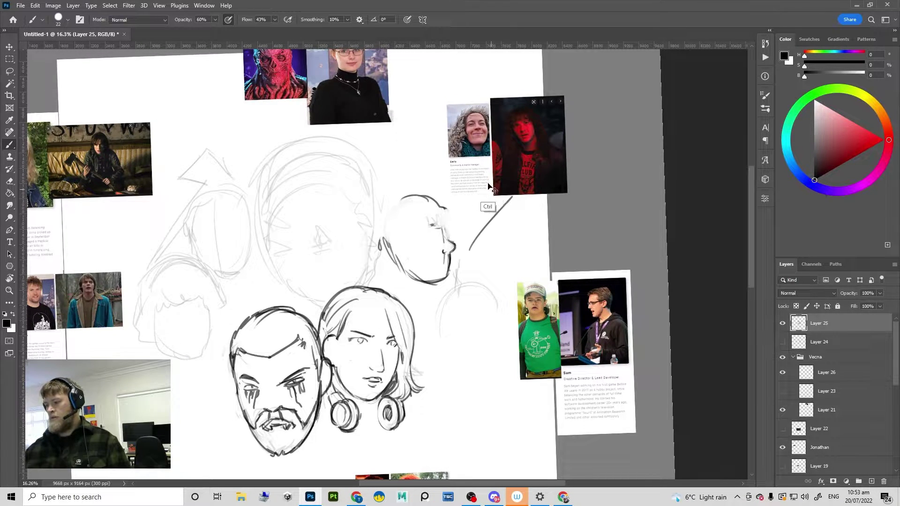
Step: Undo the long diagonal stroke and the trial strokes around the Eddie reference photos
{"action": "key", "text": "ctrl+z"}
{"action": "left_click_drag", "start_coordinate": [411, 165], "coordinate": [481, 120]}
{"action": "key", "text": "ctrl+z"}
{"action": "left_click_drag", "start_coordinate": [426, 157], "coordinate": [491, 98]}
{"action": "mouse_move", "coordinate": [495, 150]}
{"action": "left_mouse_down"}
{"action": "mouse_move", "coordinate": [489, 96]}
{"action": "mouse_move", "coordinate": [564, 168]}
{"action": "left_mouse_up"}
{"action": "key", "text": "ctrl+z"}
{"action": "key", "text": "ctrl+z"}
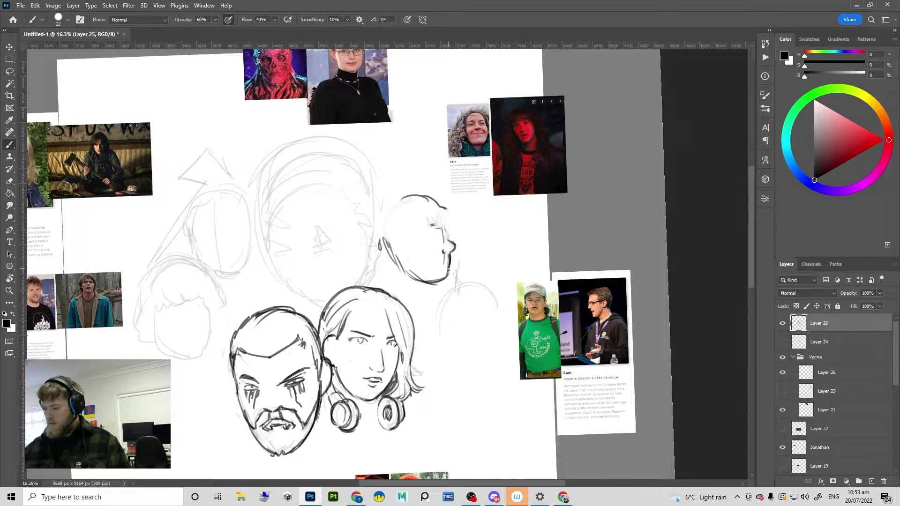
Step: Erase the profile head's old jaw line and redraw the lips and chin below the nose
{"action": "key", "text": "e"}
{"action": "key", "text": "b"}
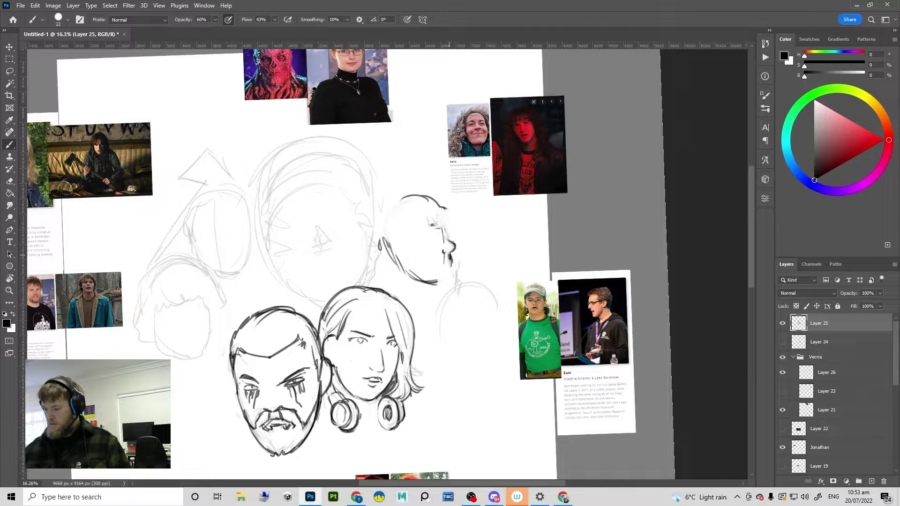
{"action": "mouse_move", "coordinate": [452, 255]}
{"action": "left_mouse_down"}
{"action": "mouse_move", "coordinate": [443, 280]}
{"action": "mouse_move", "coordinate": [408, 274]}
{"action": "mouse_move", "coordinate": [440, 283]}
{"action": "left_mouse_up"}
{"action": "key", "text": "e"}
{"action": "left_click_drag", "start_coordinate": [452, 263], "coordinate": [452, 253]}
{"action": "key", "text": "b"}
{"action": "key", "text": "e"}
{"action": "key", "text": "b"}
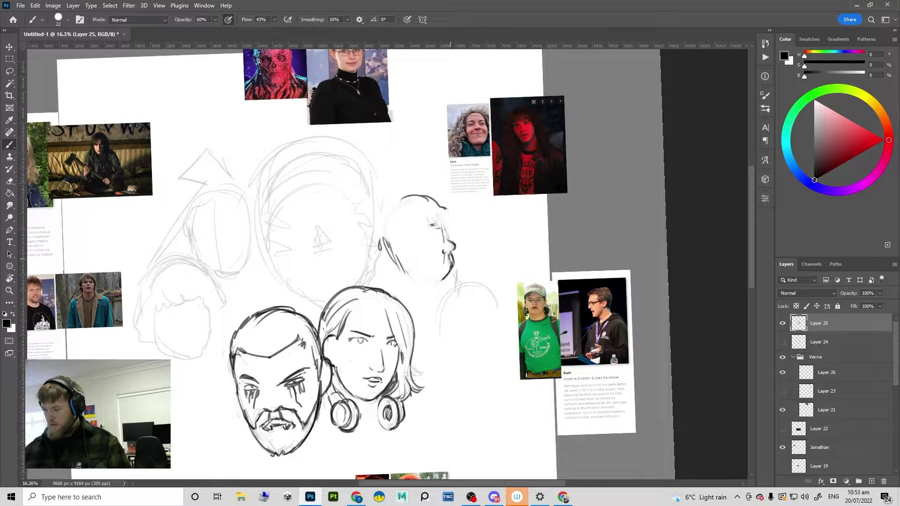
{"action": "scroll", "coordinate": [483, 209], "scroll_direction": "down", "scroll_amount": 2}
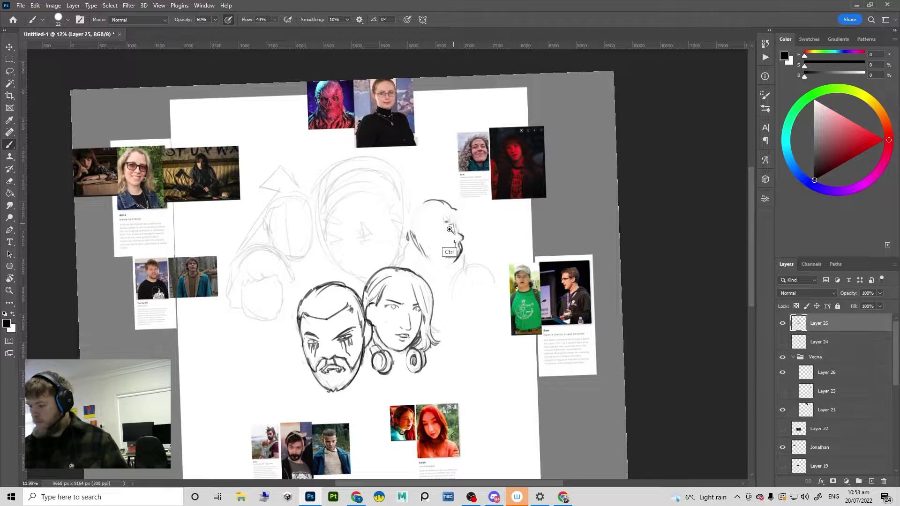
Step: Remove the dark stroke at the back of the upper-right profile head and undo the trial line drawn inside it
{"action": "scroll", "coordinate": [451, 230], "scroll_direction": "up", "scroll_amount": 5}
{"action": "key", "text": "e"}
{"action": "mouse_move", "coordinate": [392, 236]}
{"action": "left_mouse_down"}
{"action": "mouse_move", "coordinate": [403, 273]}
{"action": "mouse_move", "coordinate": [383, 241]}
{"action": "left_mouse_up"}
{"action": "key", "text": "b"}
{"action": "mouse_move", "coordinate": [409, 186]}
{"action": "left_mouse_down"}
{"action": "mouse_move", "coordinate": [426, 176]}
{"action": "mouse_move", "coordinate": [378, 218]}
{"action": "mouse_move", "coordinate": [401, 242]}
{"action": "mouse_move", "coordinate": [462, 203]}
{"action": "mouse_move", "coordinate": [464, 212]}
{"action": "mouse_move", "coordinate": [383, 217]}
{"action": "mouse_move", "coordinate": [389, 252]}
{"action": "mouse_move", "coordinate": [411, 259]}
{"action": "mouse_move", "coordinate": [404, 297]}
{"action": "left_mouse_up"}
{"action": "key", "text": "ctrl+z"}
{"action": "key", "text": "ctrl+z"}
{"action": "key", "text": "ctrl+z"}
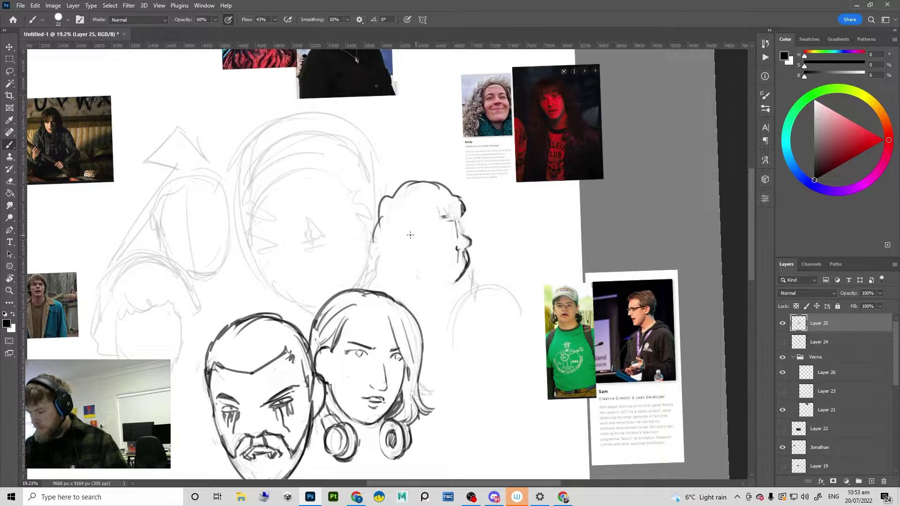
Step: Erase the upper-right head's profile nose and chin, and draw a three-quarter face outline with a vertical centre line
{"action": "left_click_drag", "start_coordinate": [406, 233], "coordinate": [413, 294]}
{"action": "key", "text": "e"}
{"action": "mouse_move", "coordinate": [460, 232]}
{"action": "left_mouse_down"}
{"action": "mouse_move", "coordinate": [455, 265]}
{"action": "mouse_move", "coordinate": [470, 232]}
{"action": "mouse_move", "coordinate": [454, 231]}
{"action": "mouse_move", "coordinate": [469, 275]}
{"action": "mouse_move", "coordinate": [460, 244]}
{"action": "mouse_move", "coordinate": [456, 285]}
{"action": "mouse_move", "coordinate": [418, 278]}
{"action": "left_mouse_up"}
{"action": "key", "text": "b"}
{"action": "mouse_move", "coordinate": [442, 219]}
{"action": "left_mouse_down"}
{"action": "mouse_move", "coordinate": [452, 289]}
{"action": "mouse_move", "coordinate": [424, 285]}
{"action": "mouse_move", "coordinate": [454, 287]}
{"action": "mouse_move", "coordinate": [417, 280]}
{"action": "mouse_move", "coordinate": [463, 282]}
{"action": "mouse_move", "coordinate": [463, 268]}
{"action": "mouse_move", "coordinate": [461, 287]}
{"action": "mouse_move", "coordinate": [444, 226]}
{"action": "mouse_move", "coordinate": [455, 282]}
{"action": "left_mouse_up"}
{"action": "key", "text": "ctrl+z"}
{"action": "key", "text": "ctrl+z"}
{"action": "key", "text": "e"}
{"action": "key", "text": "b"}
{"action": "key", "text": "e"}
{"action": "key", "text": "b"}
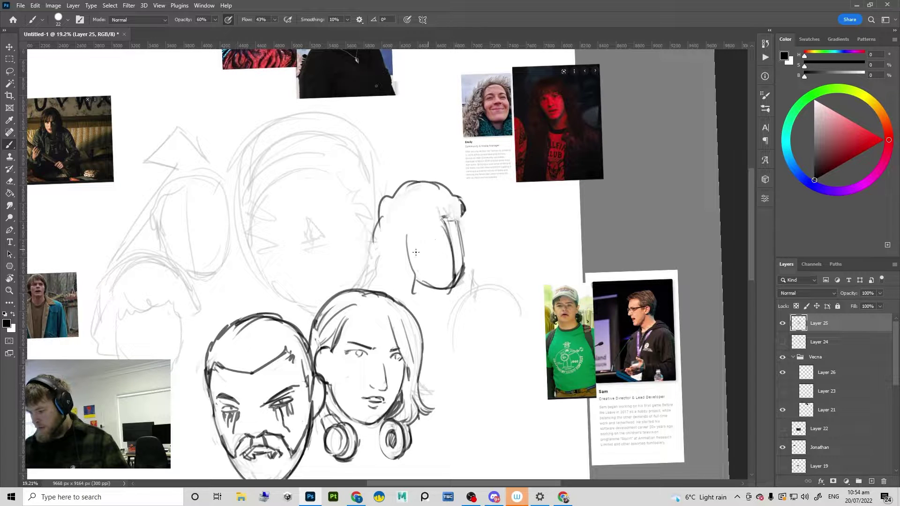
Step: Undo the trial strokes on the upper-right face and draw a slightly curved horizontal eye line across it
{"action": "left_click_drag", "start_coordinate": [405, 241], "coordinate": [459, 228]}
{"action": "key", "text": "ctrl+z"}
{"action": "key", "text": "ctrl+z"}
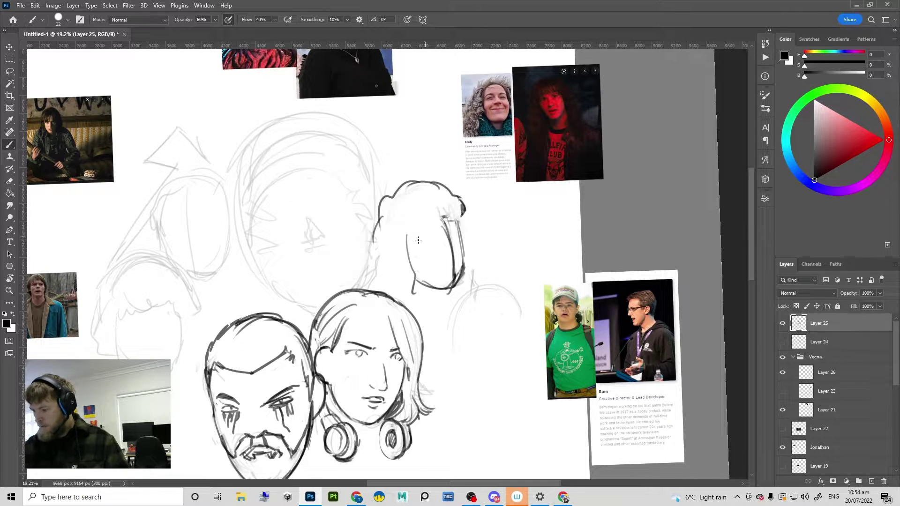
{"action": "key", "text": "ctrl+z"}
{"action": "mouse_move", "coordinate": [412, 244]}
{"action": "left_mouse_down"}
{"action": "mouse_move", "coordinate": [464, 227]}
{"action": "mouse_move", "coordinate": [444, 333]}
{"action": "mouse_move", "coordinate": [469, 300]}
{"action": "left_mouse_up"}
{"action": "key", "text": "l"}
{"action": "mouse_move", "coordinate": [482, 216]}
{"action": "left_mouse_down"}
{"action": "mouse_move", "coordinate": [462, 202]}
{"action": "mouse_move", "coordinate": [438, 271]}
{"action": "mouse_move", "coordinate": [498, 220]}
{"action": "mouse_move", "coordinate": [496, 233]}
{"action": "mouse_move", "coordinate": [483, 236]}
{"action": "left_mouse_up"}
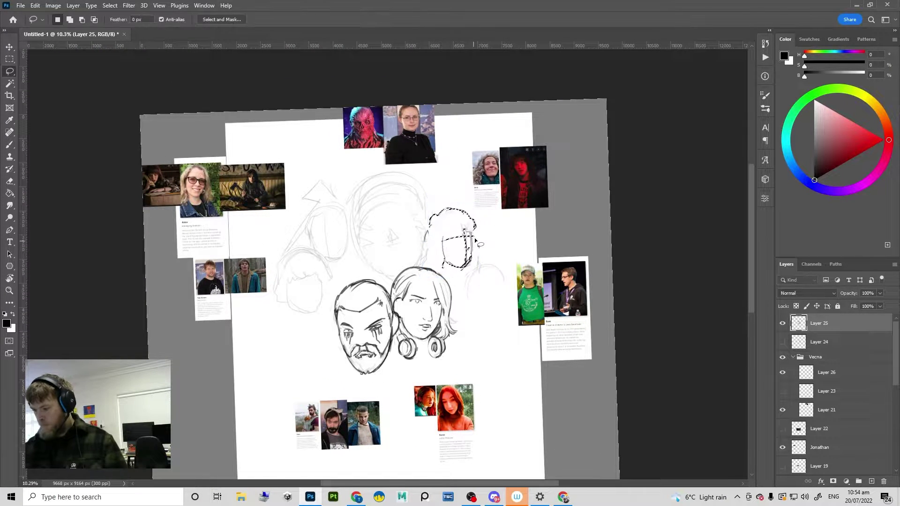
{"action": "key", "text": "ctrl+d"}
{"action": "scroll", "coordinate": [477, 248], "scroll_direction": "up", "scroll_amount": 3}
{"action": "key", "text": "v"}
{"action": "scroll", "coordinate": [468, 267], "scroll_direction": "up", "scroll_amount": 5}
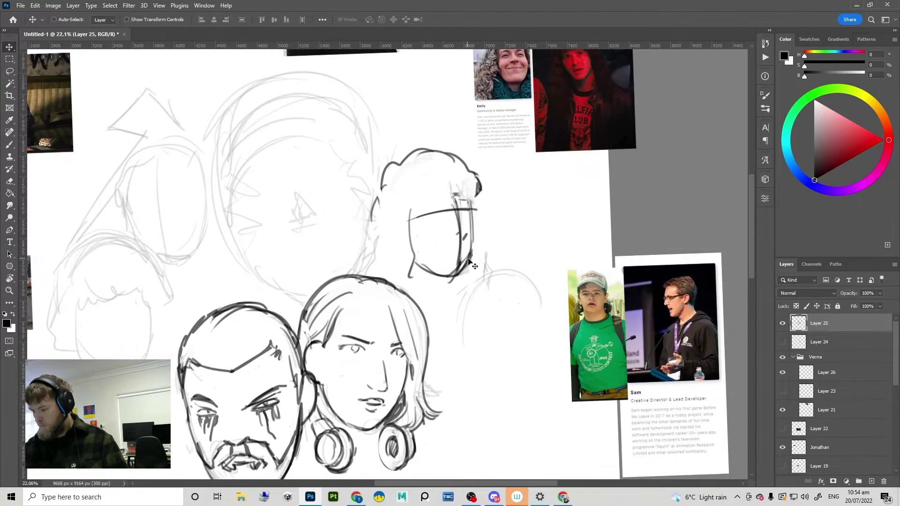
Step: Sketch a dark curved outline for the crown and back of the small head below the upper-right head
{"action": "left_click_drag", "start_coordinate": [487, 266], "coordinate": [461, 286]}
{"action": "key", "text": "b"}
{"action": "mouse_move", "coordinate": [465, 317]}
{"action": "left_mouse_down"}
{"action": "mouse_move", "coordinate": [479, 277]}
{"action": "mouse_move", "coordinate": [513, 281]}
{"action": "mouse_move", "coordinate": [474, 326]}
{"action": "left_mouse_up"}
{"action": "key", "text": "ctrl+z"}
{"action": "scroll", "coordinate": [471, 306], "scroll_direction": "down", "scroll_amount": 3}
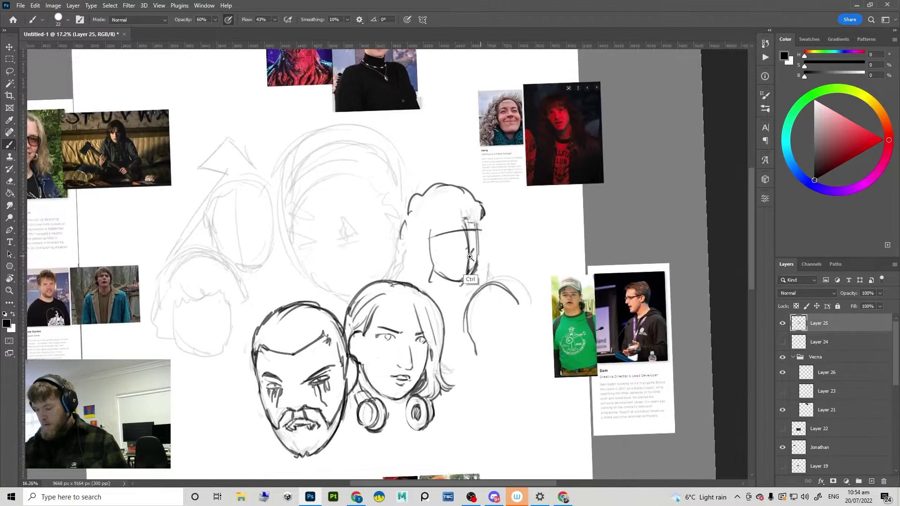
Step: Mark a small angular nose on the upper-right face and draw long wavy hair down its right side
{"action": "key", "text": "e"}
{"action": "scroll", "coordinate": [487, 277], "scroll_direction": "up", "scroll_amount": 3}
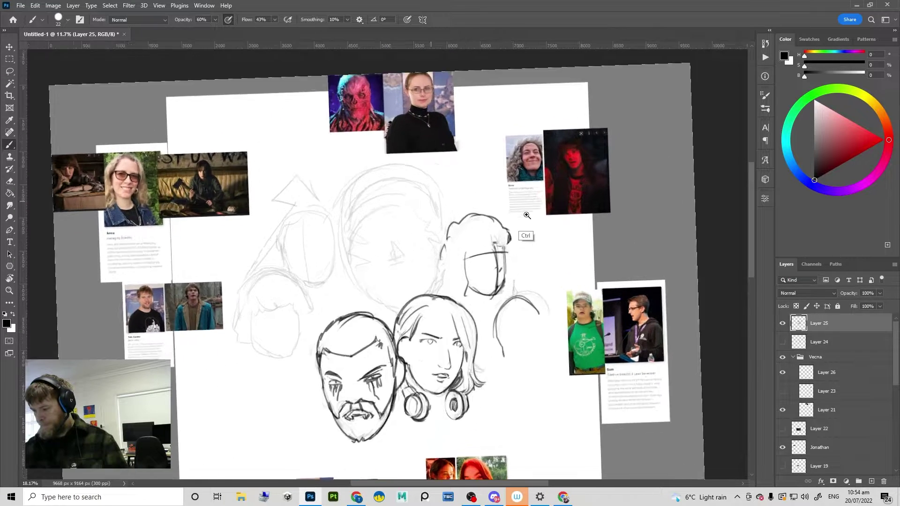
{"action": "key", "text": "b"}
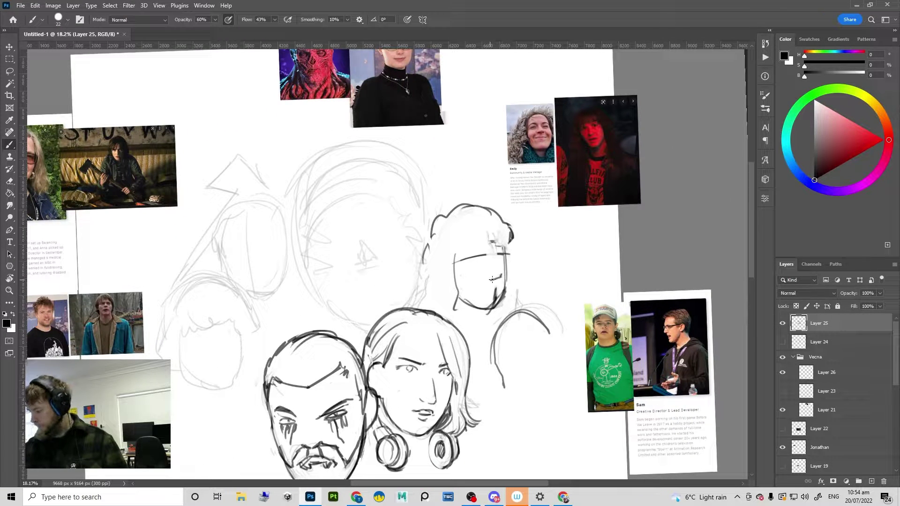
{"action": "left_click_drag", "start_coordinate": [490, 282], "coordinate": [502, 277]}
{"action": "key", "text": "ctrl+z"}
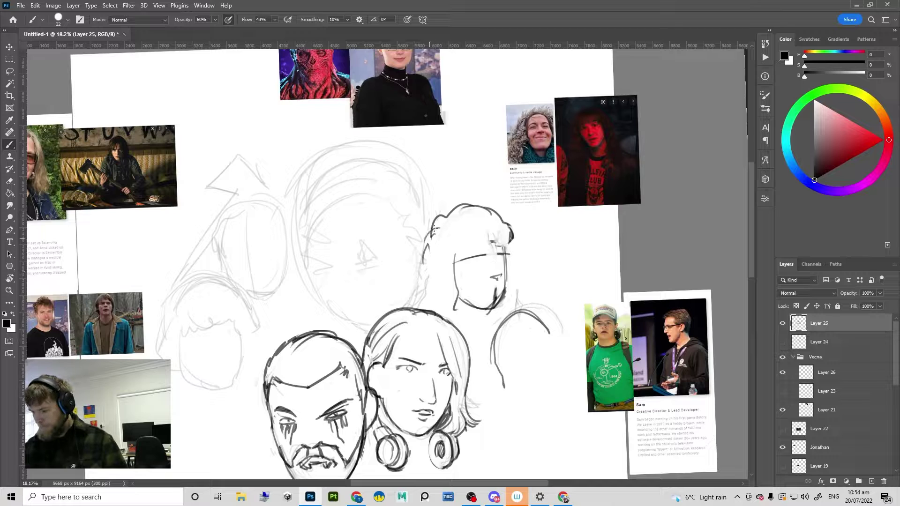
{"action": "mouse_move", "coordinate": [424, 242]}
{"action": "left_mouse_down"}
{"action": "mouse_move", "coordinate": [474, 203]}
{"action": "mouse_move", "coordinate": [507, 222]}
{"action": "mouse_move", "coordinate": [523, 273]}
{"action": "mouse_move", "coordinate": [523, 258]}
{"action": "mouse_move", "coordinate": [521, 307]}
{"action": "left_mouse_up"}
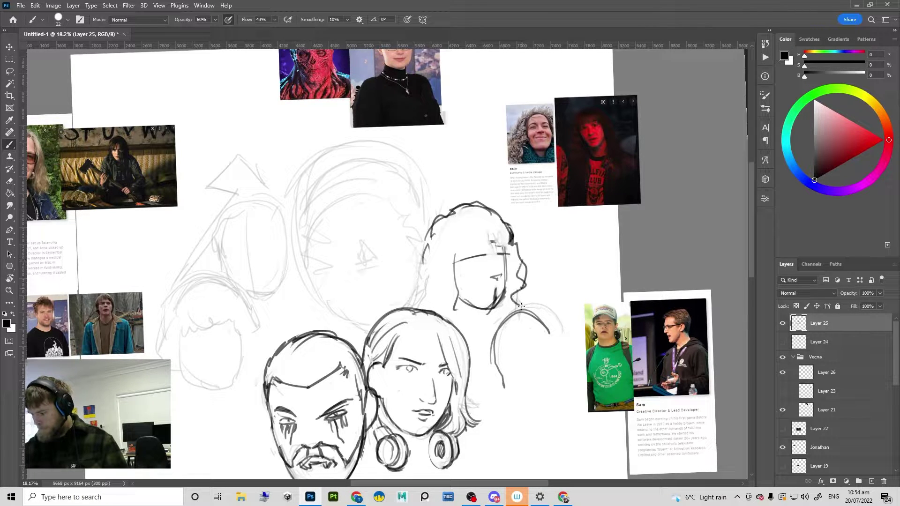
{"action": "scroll", "coordinate": [414, 338], "scroll_direction": "down", "scroll_amount": 5}
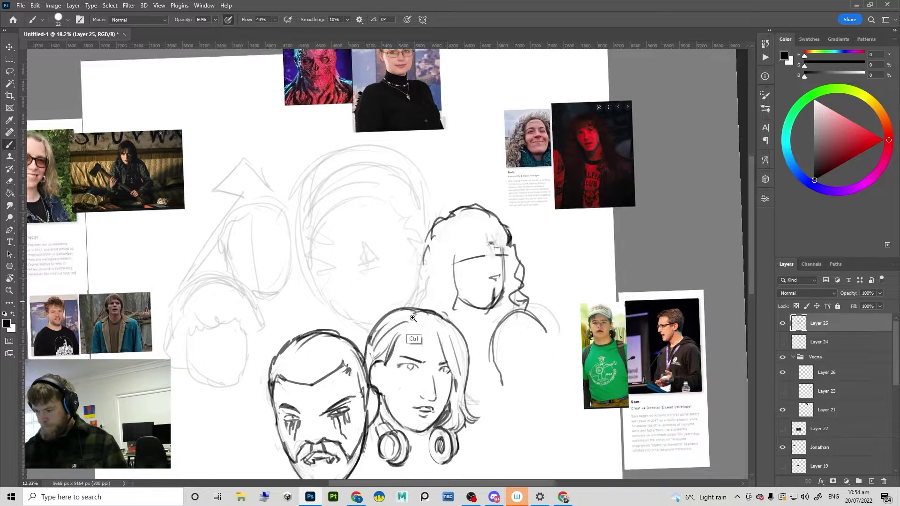
Step: Sketch the left side of a pointed jacket collar below the bearded head, undoing the stray trial strokes
{"action": "scroll", "coordinate": [495, 300], "scroll_direction": "up", "scroll_amount": 3}
{"action": "left_click_drag", "start_coordinate": [481, 306], "coordinate": [514, 250]}
{"action": "mouse_move", "coordinate": [492, 294]}
{"action": "left_mouse_down"}
{"action": "mouse_move", "coordinate": [456, 295]}
{"action": "mouse_move", "coordinate": [478, 286]}
{"action": "left_mouse_up"}
{"action": "left_click_drag", "start_coordinate": [384, 374], "coordinate": [431, 303]}
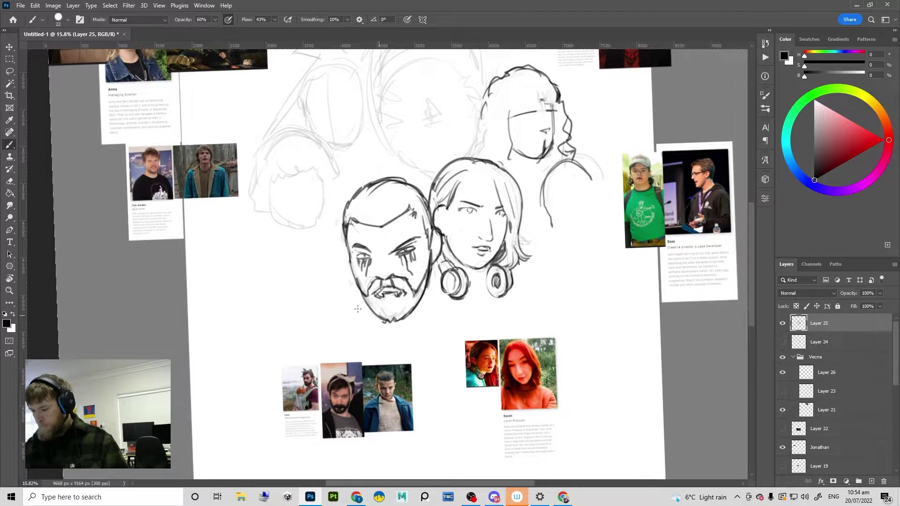
{"action": "mouse_move", "coordinate": [354, 295]}
{"action": "left_mouse_down"}
{"action": "mouse_move", "coordinate": [338, 320]}
{"action": "mouse_move", "coordinate": [371, 324]}
{"action": "mouse_move", "coordinate": [337, 329]}
{"action": "mouse_move", "coordinate": [370, 326]}
{"action": "left_mouse_up"}
{"action": "key", "text": "ctrl+z"}
{"action": "key", "text": "ctrl+z"}
{"action": "mouse_move", "coordinate": [338, 328]}
{"action": "left_mouse_down"}
{"action": "mouse_move", "coordinate": [359, 288]}
{"action": "mouse_move", "coordinate": [320, 323]}
{"action": "left_mouse_up"}
{"action": "key", "text": "ctrl+z"}
Step: Draw the pointed right lapel of the bearded man's collar and refine the neck line on its left side
{"action": "mouse_move", "coordinate": [352, 297]}
{"action": "left_mouse_down"}
{"action": "mouse_move", "coordinate": [324, 316]}
{"action": "mouse_move", "coordinate": [345, 311]}
{"action": "mouse_move", "coordinate": [341, 327]}
{"action": "mouse_move", "coordinate": [377, 328]}
{"action": "mouse_move", "coordinate": [333, 333]}
{"action": "mouse_move", "coordinate": [330, 325]}
{"action": "mouse_move", "coordinate": [305, 337]}
{"action": "mouse_move", "coordinate": [357, 297]}
{"action": "mouse_move", "coordinate": [391, 335]}
{"action": "mouse_move", "coordinate": [362, 320]}
{"action": "mouse_move", "coordinate": [400, 335]}
{"action": "mouse_move", "coordinate": [371, 317]}
{"action": "mouse_move", "coordinate": [358, 348]}
{"action": "mouse_move", "coordinate": [444, 311]}
{"action": "left_mouse_up"}
{"action": "key", "text": "ctrl+z"}
{"action": "key", "text": "e"}
{"action": "key", "text": "b"}
{"action": "key", "text": "ctrl+z"}
{"action": "key", "text": "ctrl+z"}
{"action": "key", "text": "ctrl+z"}
{"action": "mouse_move", "coordinate": [426, 300]}
{"action": "left_mouse_down"}
{"action": "mouse_move", "coordinate": [410, 325]}
{"action": "mouse_move", "coordinate": [444, 310]}
{"action": "left_mouse_up"}
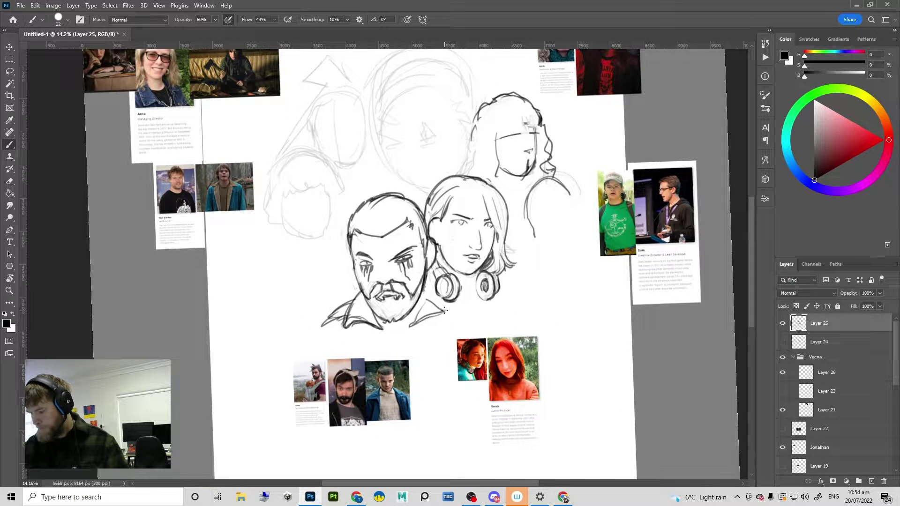
{"action": "key", "text": "ctrl+z"}
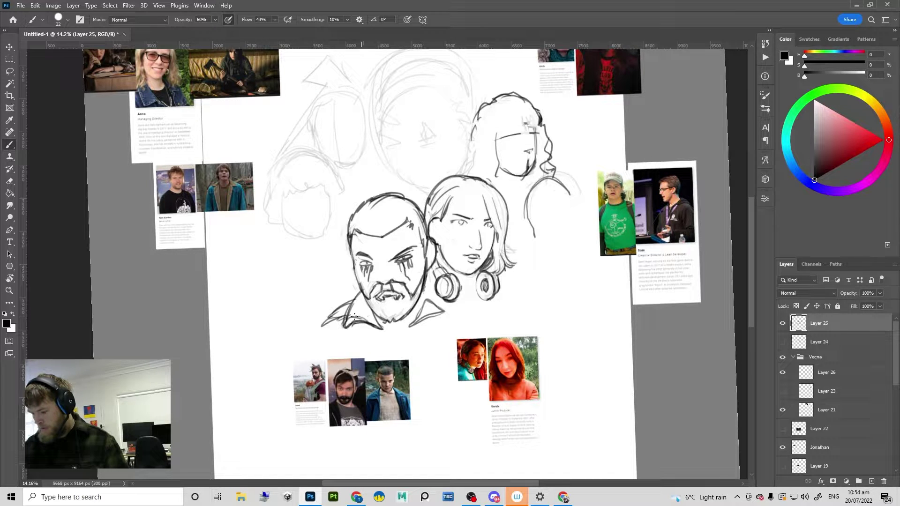
{"action": "left_click_drag", "start_coordinate": [350, 287], "coordinate": [367, 309]}
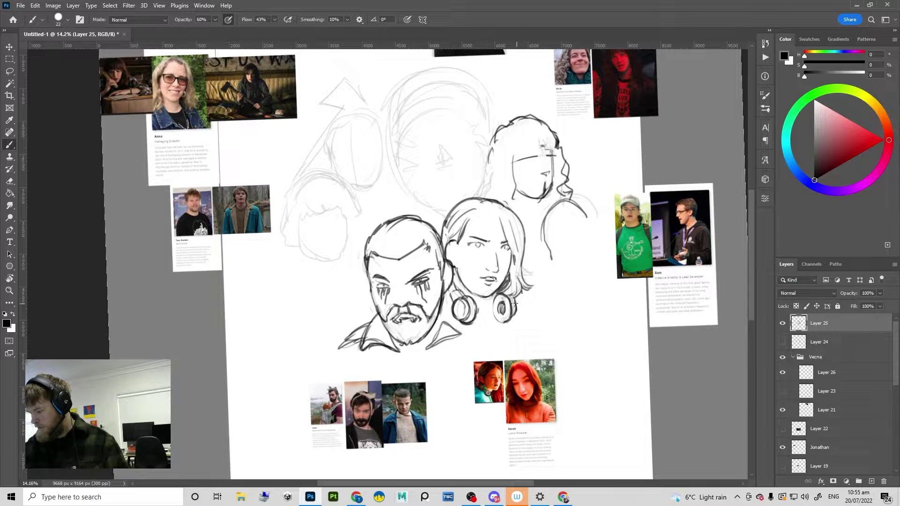
Step: Draw the open zipped neckline of the woman's jacket between her headphones, with small teeth along the zip
{"action": "left_click_drag", "start_coordinate": [518, 329], "coordinate": [530, 303]}
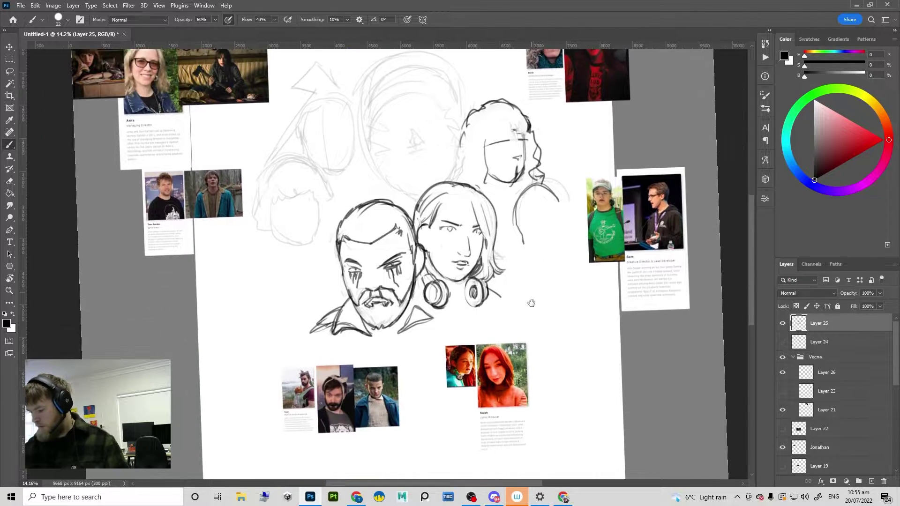
{"action": "left_click_drag", "start_coordinate": [498, 341], "coordinate": [526, 321]}
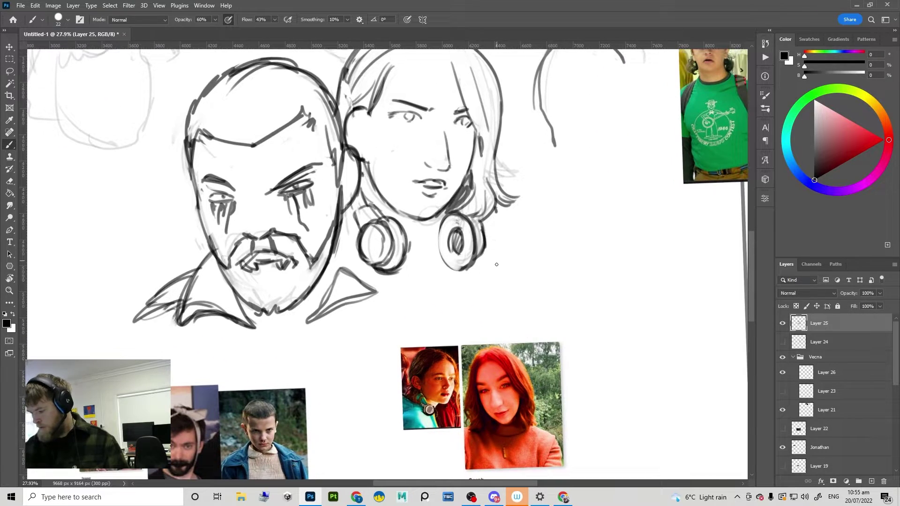
{"action": "mouse_move", "coordinate": [428, 408]}
{"action": "left_mouse_down"}
{"action": "mouse_move", "coordinate": [467, 357]}
{"action": "mouse_move", "coordinate": [420, 406]}
{"action": "left_mouse_up"}
{"action": "left_click_drag", "start_coordinate": [420, 370], "coordinate": [413, 409]}
{"action": "left_click_drag", "start_coordinate": [406, 314], "coordinate": [427, 362]}
{"action": "key", "text": "ctrl+z"}
{"action": "key", "text": "ctrl+z"}
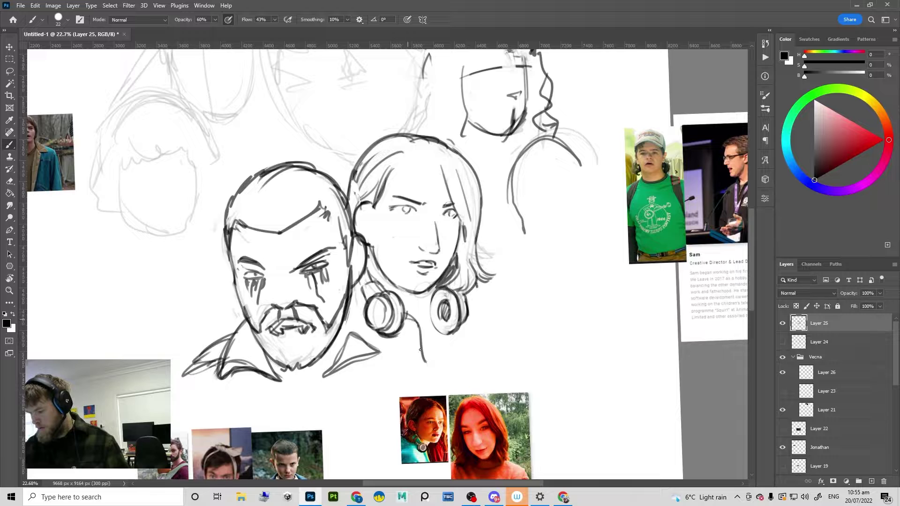
{"action": "key", "text": "ctrl+z"}
{"action": "mouse_move", "coordinate": [407, 321]}
{"action": "left_mouse_down"}
{"action": "mouse_move", "coordinate": [424, 369]}
{"action": "mouse_move", "coordinate": [421, 330]}
{"action": "left_mouse_up"}
{"action": "key", "text": "e"}
{"action": "key", "text": "b"}
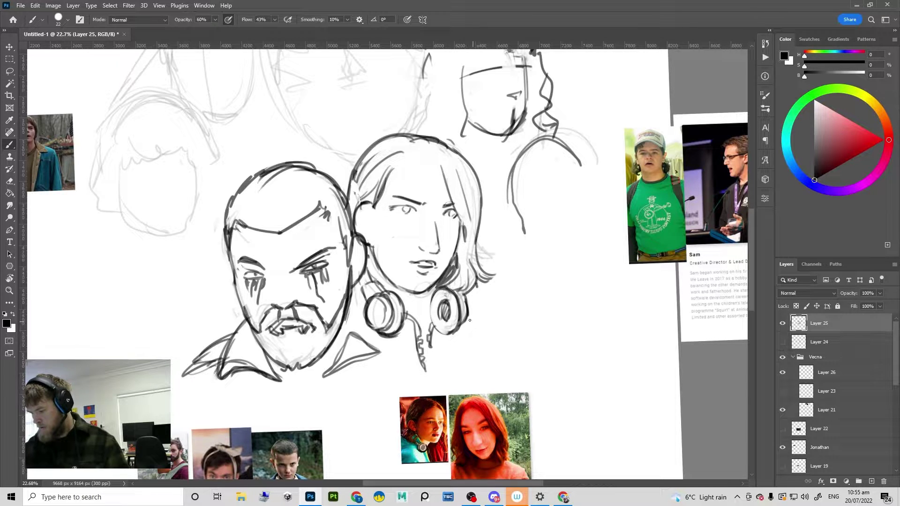
Step: Draw the woman's shoulder line sloping down to the right from below her right headphone
{"action": "left_click_drag", "start_coordinate": [498, 337], "coordinate": [462, 323]}
{"action": "key", "text": "ctrl+z"}
{"action": "key", "text": "ctrl+z"}
{"action": "mouse_move", "coordinate": [519, 322]}
{"action": "left_mouse_down"}
{"action": "mouse_move", "coordinate": [494, 364]}
{"action": "mouse_move", "coordinate": [517, 357]}
{"action": "left_mouse_up"}
{"action": "key", "text": "ctrl+z"}
{"action": "key", "text": "ctrl+z"}
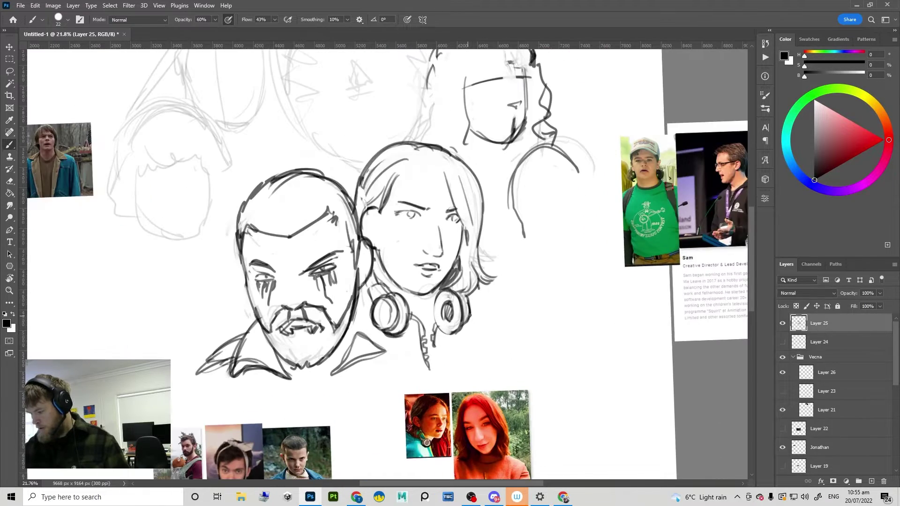
{"action": "left_click_drag", "start_coordinate": [470, 314], "coordinate": [491, 335]}
{"action": "left_click_drag", "start_coordinate": [491, 336], "coordinate": [463, 325]}
{"action": "scroll", "coordinate": [463, 324], "scroll_direction": "down", "scroll_amount": 5}
{"action": "scroll", "coordinate": [483, 370], "scroll_direction": "down", "scroll_amount": 1}
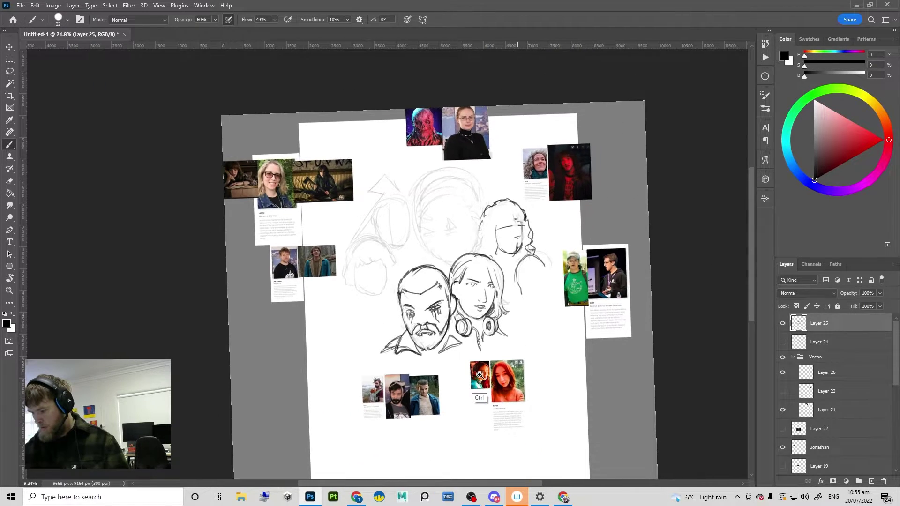
{"action": "scroll", "coordinate": [493, 337], "scroll_direction": "up", "scroll_amount": 4}
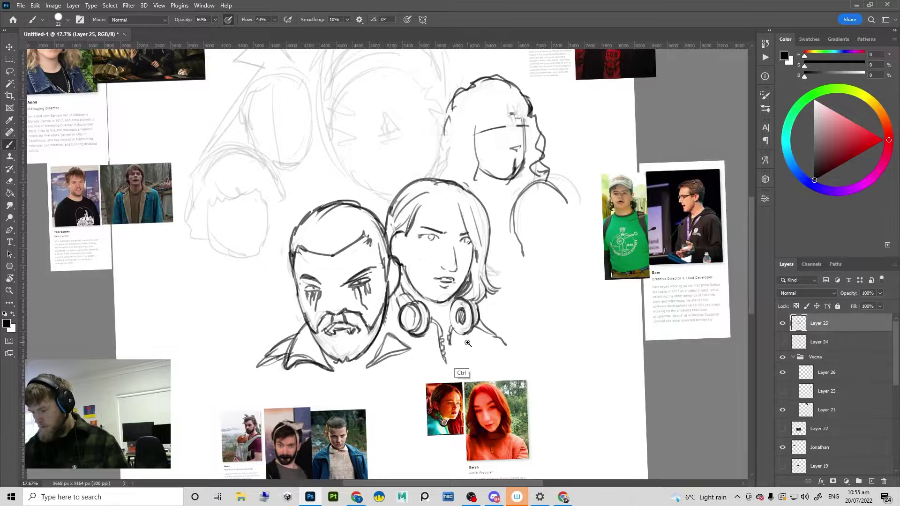
{"action": "left_click_drag", "start_coordinate": [469, 343], "coordinate": [445, 363]}
Step: Erase the small right head's dark outline and redraw it with a rounded cap and a curved band
{"action": "scroll", "coordinate": [450, 371], "scroll_direction": "down", "scroll_amount": 3}
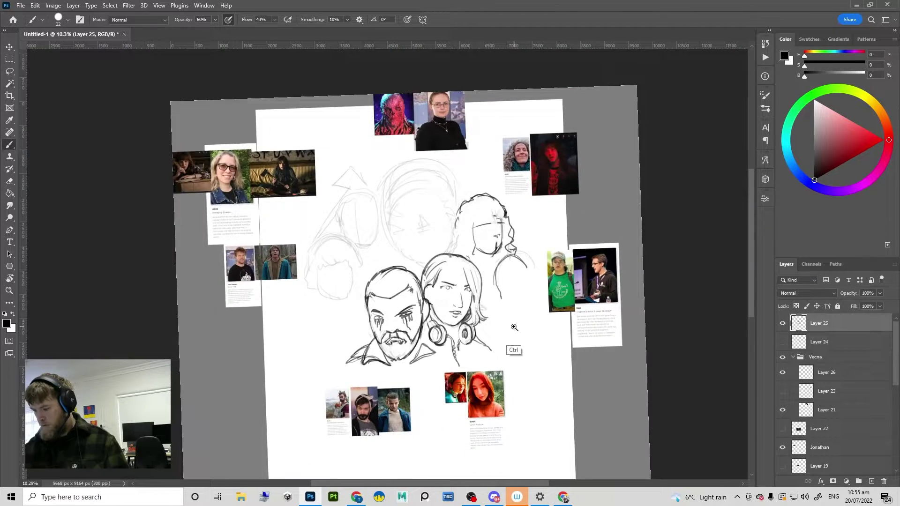
{"action": "scroll", "coordinate": [499, 344], "scroll_direction": "up", "scroll_amount": 2}
{"action": "mouse_move", "coordinate": [519, 252]}
{"action": "left_mouse_down"}
{"action": "mouse_move", "coordinate": [443, 273]}
{"action": "mouse_move", "coordinate": [457, 230]}
{"action": "mouse_move", "coordinate": [422, 281]}
{"action": "mouse_move", "coordinate": [421, 311]}
{"action": "left_mouse_up"}
{"action": "key", "text": "e"}
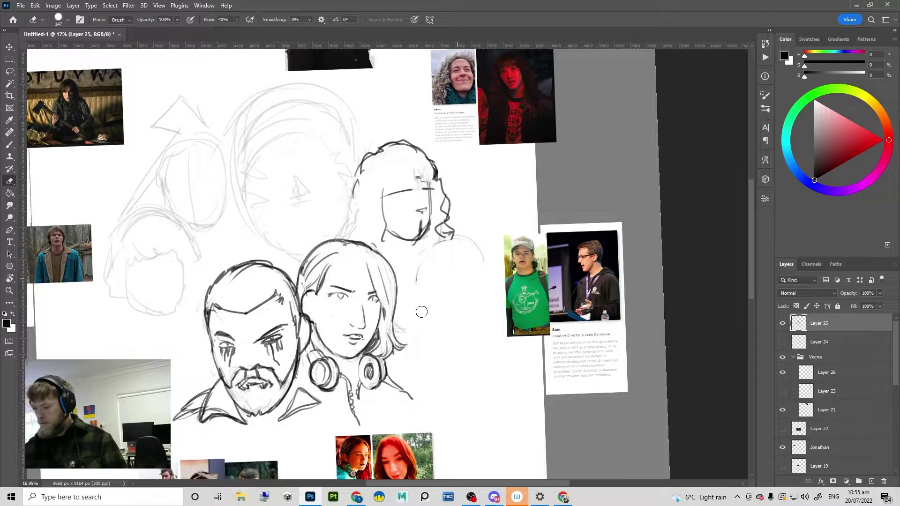
{"action": "key", "text": "b"}
{"action": "mouse_move", "coordinate": [468, 235]}
{"action": "left_mouse_down"}
{"action": "mouse_move", "coordinate": [425, 272]}
{"action": "mouse_move", "coordinate": [466, 261]}
{"action": "mouse_move", "coordinate": [451, 316]}
{"action": "mouse_move", "coordinate": [464, 321]}
{"action": "mouse_move", "coordinate": [441, 326]}
{"action": "mouse_move", "coordinate": [472, 255]}
{"action": "mouse_move", "coordinate": [482, 271]}
{"action": "mouse_move", "coordinate": [451, 252]}
{"action": "mouse_move", "coordinate": [453, 274]}
{"action": "mouse_move", "coordinate": [474, 295]}
{"action": "left_mouse_up"}
{"action": "key", "text": "ctrl+z"}
{"action": "key", "text": "ctrl+z"}
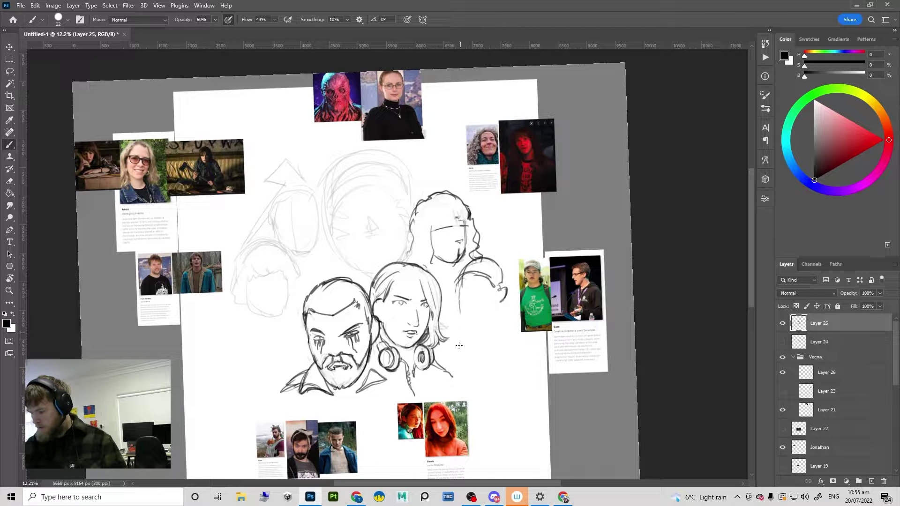
Step: Draw the cheek and jaw outline of the small capped head
{"action": "key", "text": "ctrl+z"}
{"action": "mouse_move", "coordinate": [457, 284]}
{"action": "left_mouse_down"}
{"action": "mouse_move", "coordinate": [461, 307]}
{"action": "mouse_move", "coordinate": [514, 305]}
{"action": "left_mouse_up"}
{"action": "mouse_move", "coordinate": [460, 314]}
{"action": "left_mouse_down"}
{"action": "mouse_move", "coordinate": [471, 322]}
{"action": "mouse_move", "coordinate": [497, 296]}
{"action": "left_mouse_up"}
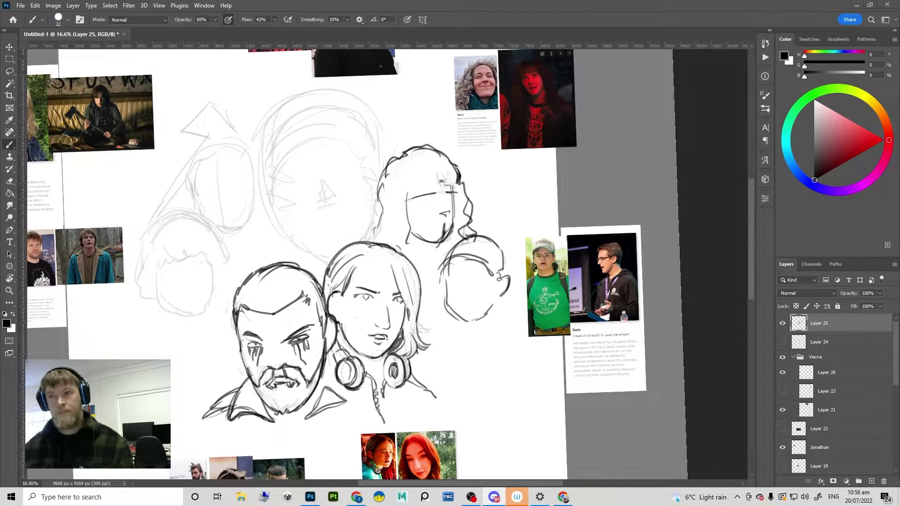
Step: Snip the portrait of the man in glasses and a grey sweater, paste it into the document and scale it to 278.08%
{"action": "key", "text": "super+shift+s"}
{"action": "left_click", "coordinate": [189, 439]}
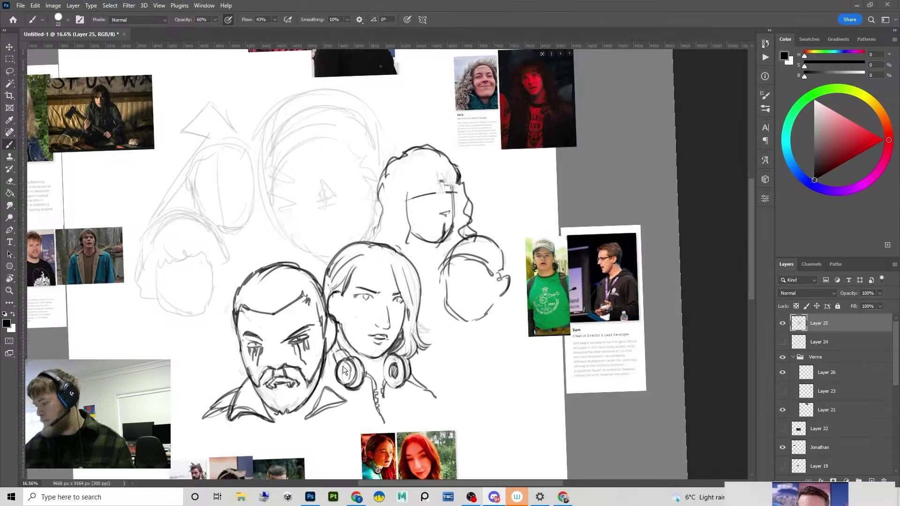
{"action": "key", "text": "ctrl+v"}
{"action": "key", "text": "v"}
{"action": "left_click_drag", "start_coordinate": [365, 260], "coordinate": [657, 293]}
{"action": "key", "text": "ctrl+t"}
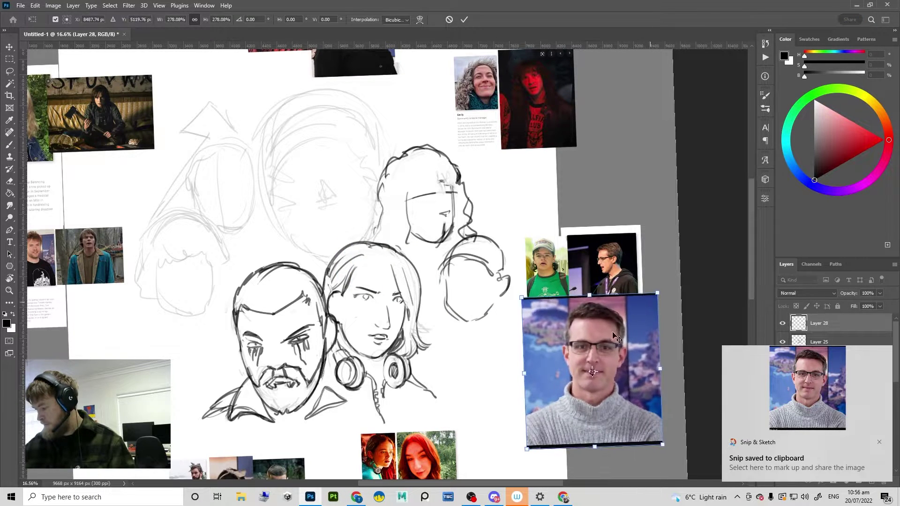
{"action": "key", "text": "Return"}
Step: Move the pasted portrait beside the page, directly above the conference photo next to the green T-shirt reference
{"action": "left_click_drag", "start_coordinate": [614, 335], "coordinate": [654, 368]}
{"action": "left_click_drag", "start_coordinate": [510, 286], "coordinate": [337, 216]}
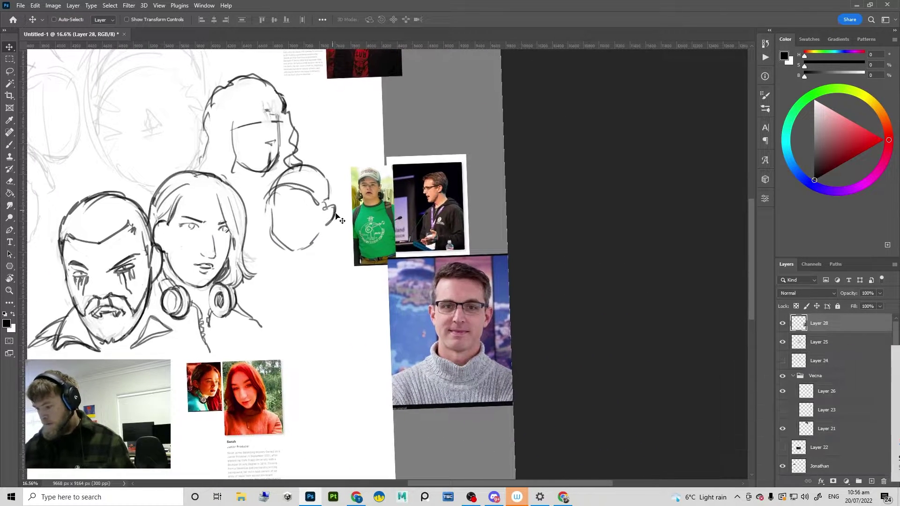
{"action": "left_click", "coordinate": [328, 204], "text": "ctrl"}
{"action": "left_click_drag", "start_coordinate": [301, 291], "coordinate": [457, 344]}
{"action": "left_click_drag", "start_coordinate": [609, 380], "coordinate": [618, 133]}
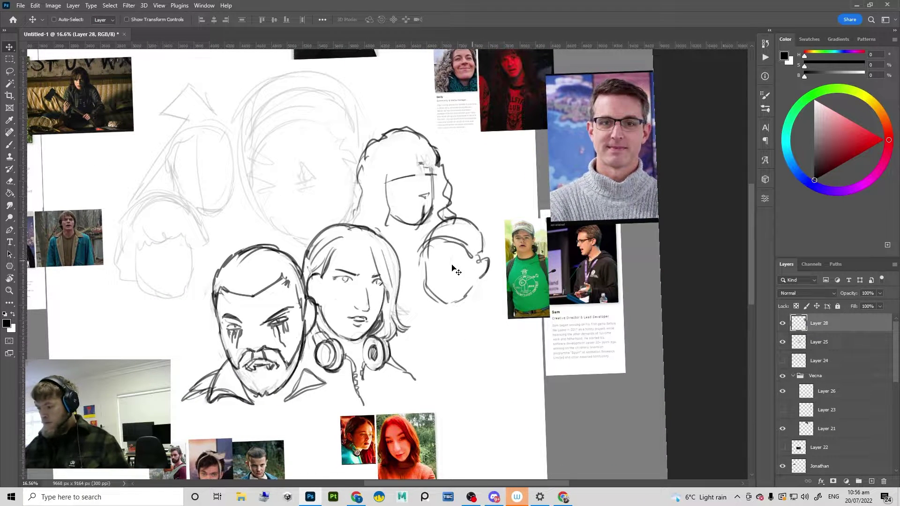
Step: Return to the sketch on Layer 25 and draw rectangular glasses and a short facial mark on the capped head
{"action": "left_click", "coordinate": [488, 283], "text": "ctrl"}
{"action": "key", "text": "b"}
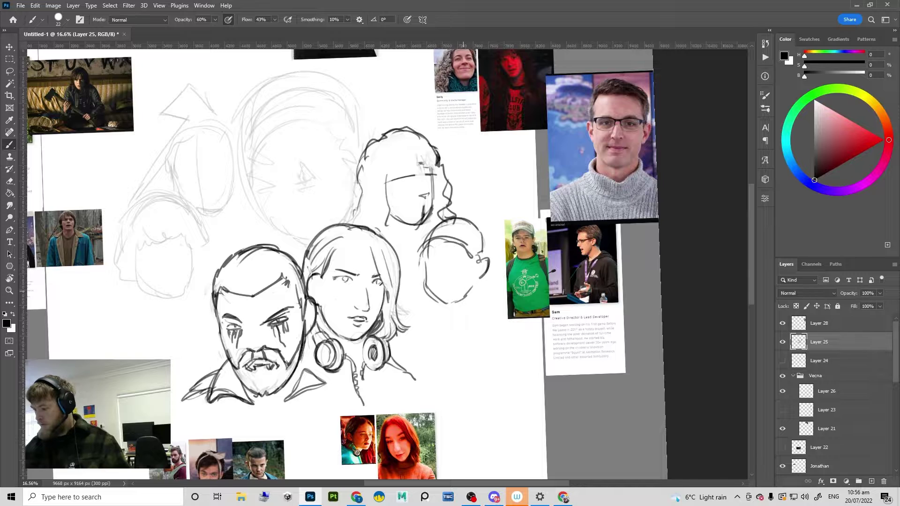
{"action": "key", "text": "ctrl+z"}
{"action": "left_click_drag", "start_coordinate": [441, 282], "coordinate": [468, 263]}
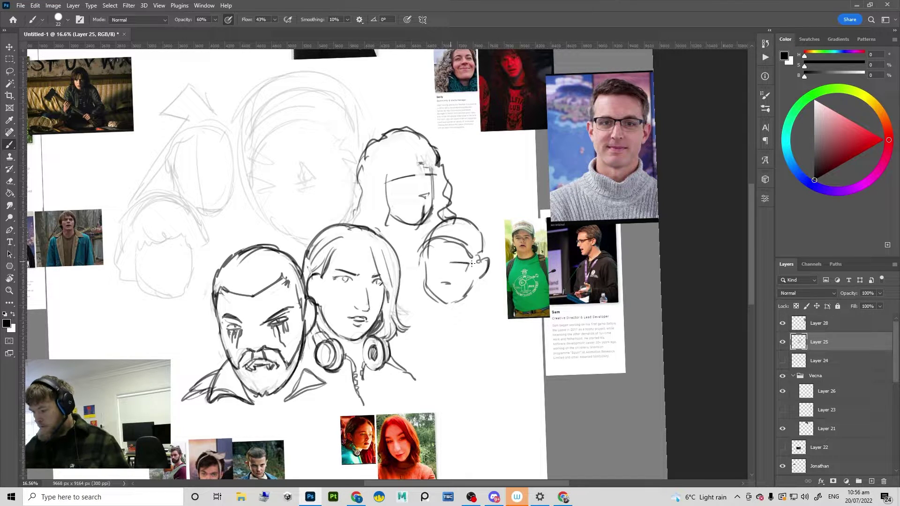
{"action": "mouse_move", "coordinate": [447, 262]}
{"action": "left_mouse_down"}
{"action": "mouse_move", "coordinate": [454, 272]}
{"action": "mouse_move", "coordinate": [424, 262]}
{"action": "left_mouse_up"}
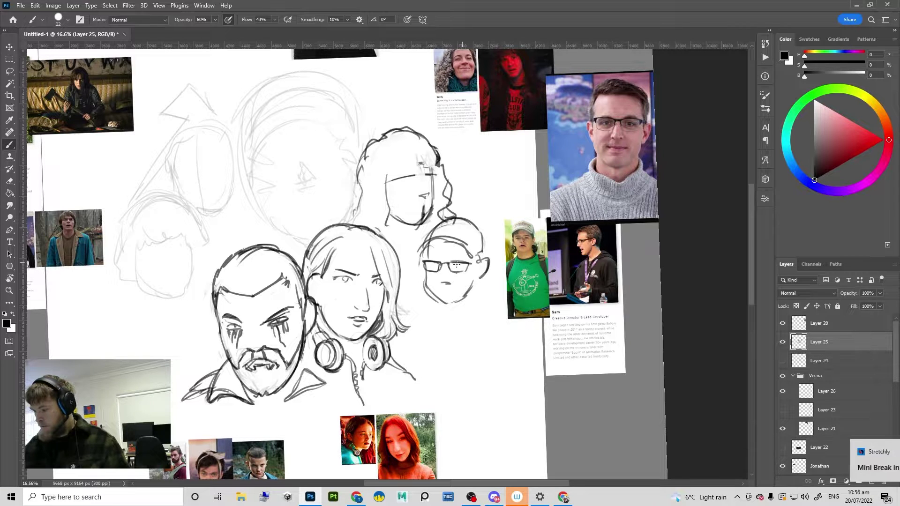
Step: Adjust the capped head's glasses with a lasso selection and draw curly hair tufts beside the jaw
{"action": "key", "text": "l"}
{"action": "mouse_move", "coordinate": [455, 260]}
{"action": "left_mouse_down"}
{"action": "mouse_move", "coordinate": [426, 257]}
{"action": "mouse_move", "coordinate": [425, 277]}
{"action": "mouse_move", "coordinate": [462, 281]}
{"action": "mouse_move", "coordinate": [467, 267]}
{"action": "mouse_move", "coordinate": [489, 271]}
{"action": "mouse_move", "coordinate": [482, 278]}
{"action": "mouse_move", "coordinate": [490, 285]}
{"action": "left_mouse_up"}
{"action": "key", "text": "ctrl+d"}
{"action": "key", "text": "b"}
{"action": "left_click", "coordinate": [450, 416]}
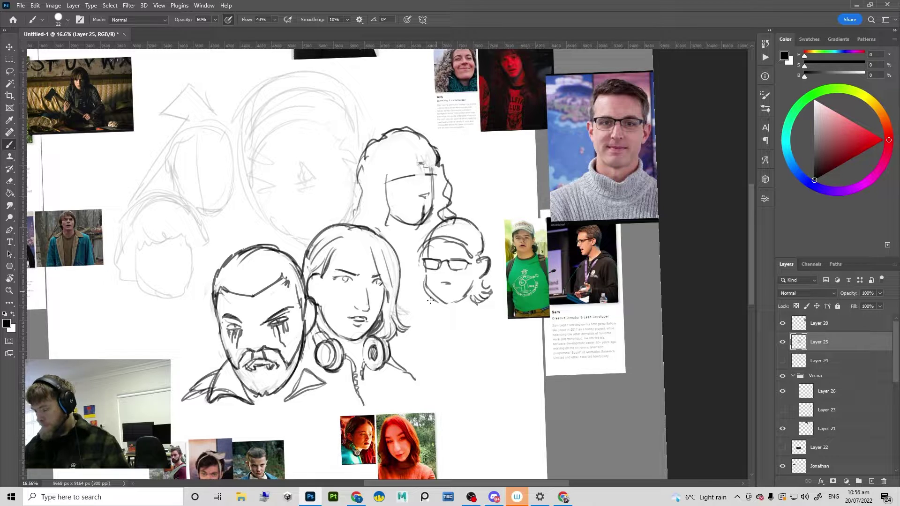
{"action": "left_click_drag", "start_coordinate": [419, 291], "coordinate": [424, 287]}
Step: Clean up the lines above the capped head's glasses and rework the cap band and the eyes behind the lenses
{"action": "key", "text": "e"}
{"action": "mouse_move", "coordinate": [446, 243]}
{"action": "left_mouse_down"}
{"action": "mouse_move", "coordinate": [460, 253]}
{"action": "mouse_move", "coordinate": [458, 241]}
{"action": "mouse_move", "coordinate": [416, 253]}
{"action": "mouse_move", "coordinate": [436, 243]}
{"action": "mouse_move", "coordinate": [430, 256]}
{"action": "mouse_move", "coordinate": [458, 259]}
{"action": "left_mouse_up"}
{"action": "key", "text": "b"}
{"action": "key", "text": "e"}
{"action": "key", "text": "b"}
{"action": "key", "text": "ctrl+z"}
{"action": "key", "text": "ctrl+z"}
{"action": "key", "text": "ctrl+z"}
{"action": "left_click_drag", "start_coordinate": [455, 256], "coordinate": [465, 256]}
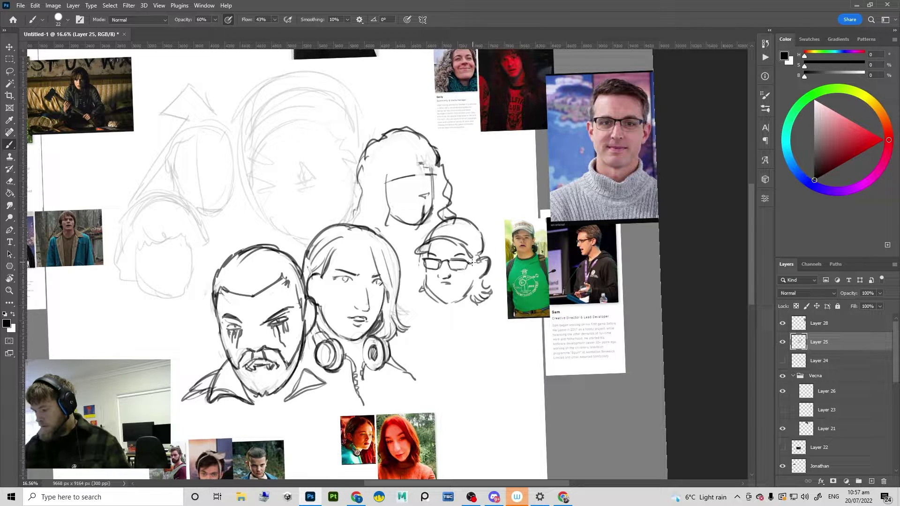
Step: Clean up the capped head's lower jawline and rework the curly hair tufts beside the jaw
{"action": "key", "text": "e"}
{"action": "left_click_drag", "start_coordinate": [463, 305], "coordinate": [454, 304]}
{"action": "key", "text": "b"}
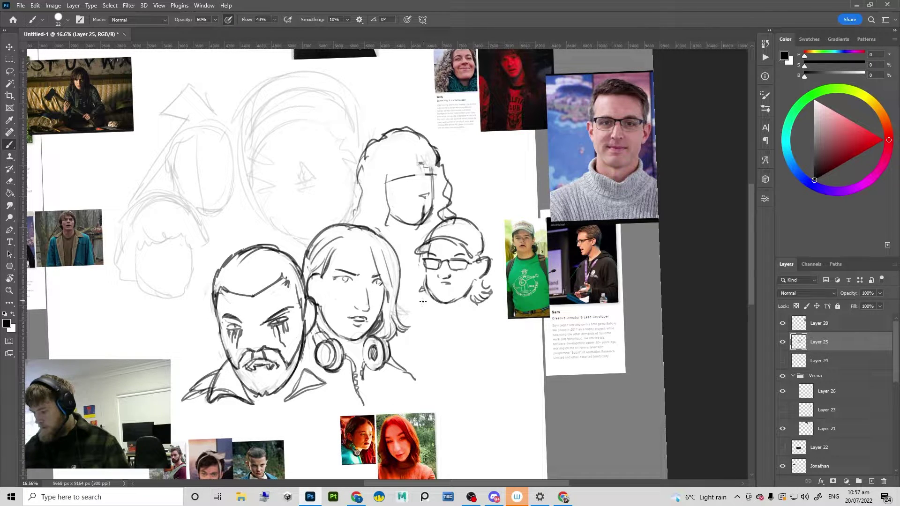
{"action": "key", "text": "e"}
{"action": "key", "text": "b"}
{"action": "mouse_move", "coordinate": [481, 298]}
{"action": "left_mouse_down"}
{"action": "mouse_move", "coordinate": [451, 342]}
{"action": "mouse_move", "coordinate": [467, 305]}
{"action": "left_mouse_up"}
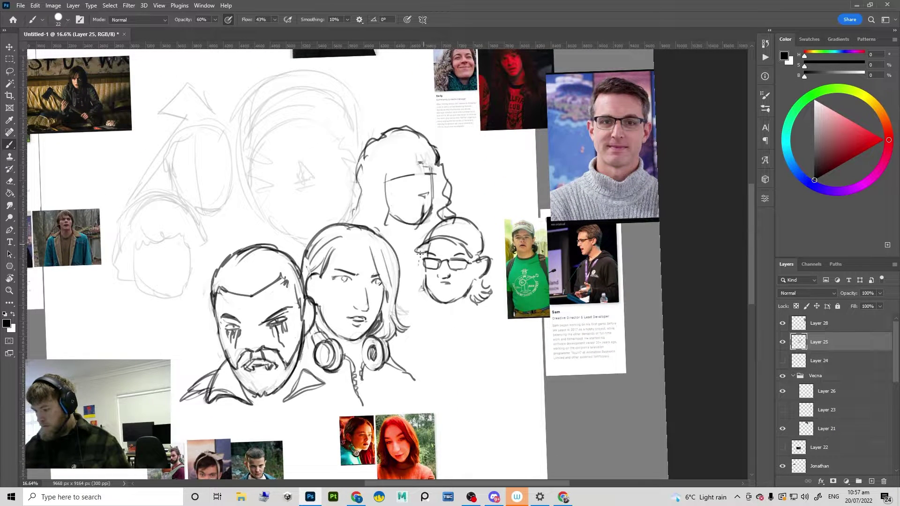
Step: Redraw the cap's brim and rounded crown with darker lines, erasing stray marks, and touch up the hair near the ear
{"action": "left_click_drag", "start_coordinate": [453, 242], "coordinate": [472, 254]}
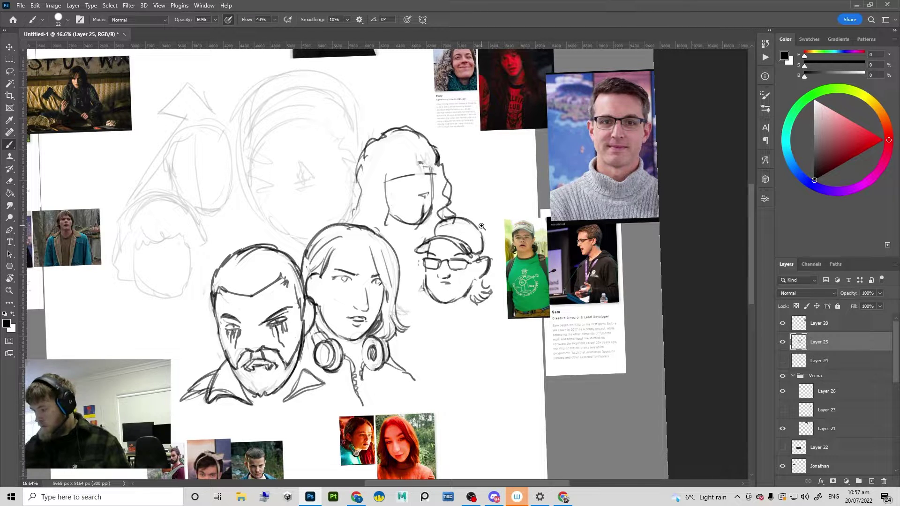
{"action": "mouse_move", "coordinate": [440, 223]}
{"action": "left_mouse_down"}
{"action": "mouse_move", "coordinate": [429, 239]}
{"action": "mouse_move", "coordinate": [463, 216]}
{"action": "mouse_move", "coordinate": [443, 220]}
{"action": "mouse_move", "coordinate": [476, 225]}
{"action": "mouse_move", "coordinate": [473, 254]}
{"action": "left_mouse_up"}
{"action": "key", "text": "e"}
{"action": "key", "text": "b"}
{"action": "mouse_move", "coordinate": [471, 218]}
{"action": "left_mouse_down"}
{"action": "mouse_move", "coordinate": [431, 224]}
{"action": "mouse_move", "coordinate": [428, 243]}
{"action": "mouse_move", "coordinate": [467, 216]}
{"action": "left_mouse_up"}
{"action": "key", "text": "e"}
{"action": "key", "text": "b"}
{"action": "mouse_move", "coordinate": [429, 238]}
{"action": "left_mouse_down"}
{"action": "mouse_move", "coordinate": [440, 217]}
{"action": "mouse_move", "coordinate": [465, 215]}
{"action": "mouse_move", "coordinate": [485, 255]}
{"action": "left_mouse_up"}
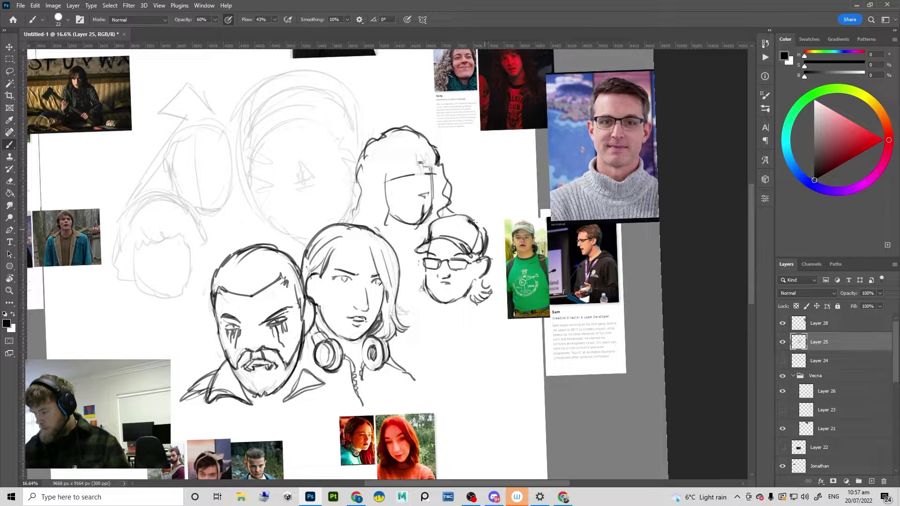
{"action": "mouse_move", "coordinate": [466, 219]}
{"action": "left_mouse_down"}
{"action": "mouse_move", "coordinate": [482, 255]}
{"action": "mouse_move", "coordinate": [467, 218]}
{"action": "mouse_move", "coordinate": [476, 238]}
{"action": "left_mouse_up"}
{"action": "key", "text": "e"}
{"action": "key", "text": "b"}
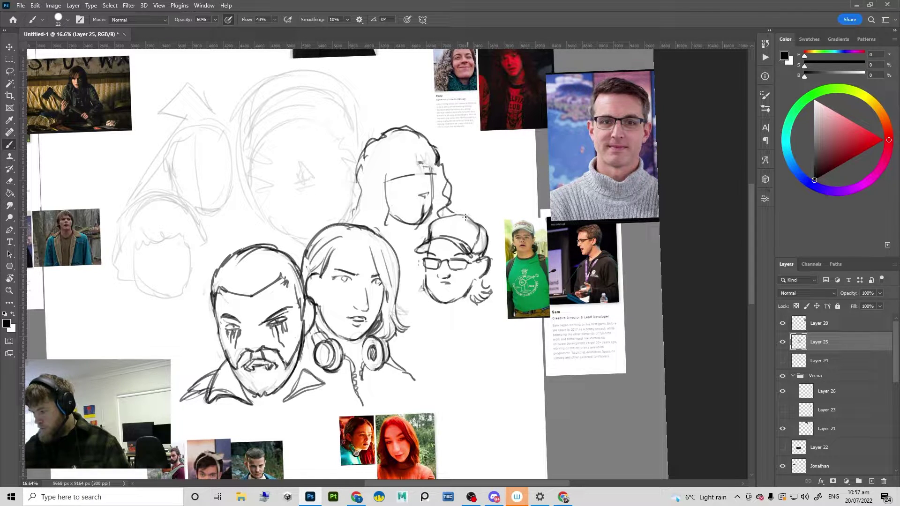
{"action": "mouse_move", "coordinate": [475, 277]}
{"action": "left_mouse_down"}
{"action": "mouse_move", "coordinate": [481, 273]}
{"action": "mouse_move", "coordinate": [438, 332]}
{"action": "mouse_move", "coordinate": [479, 300]}
{"action": "left_mouse_up"}
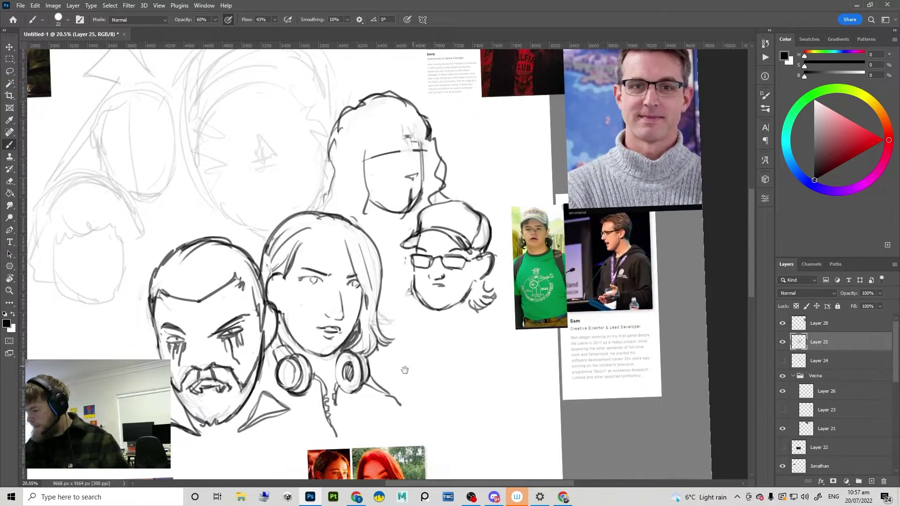
{"action": "left_click_drag", "start_coordinate": [404, 370], "coordinate": [381, 383]}
{"action": "mouse_move", "coordinate": [443, 308]}
{"action": "left_mouse_down"}
{"action": "mouse_move", "coordinate": [403, 320]}
{"action": "mouse_move", "coordinate": [404, 337]}
{"action": "mouse_move", "coordinate": [401, 320]}
{"action": "mouse_move", "coordinate": [414, 349]}
{"action": "mouse_move", "coordinate": [446, 322]}
{"action": "left_mouse_up"}
{"action": "key", "text": "ctrl+z"}
{"action": "key", "text": "ctrl+z"}
{"action": "key", "text": "ctrl+z"}
Step: Select the whole capped head with the Lasso, enlarge it slightly with Free Transform, and deselect it
{"action": "scroll", "coordinate": [407, 309], "scroll_direction": "down", "scroll_amount": 3}
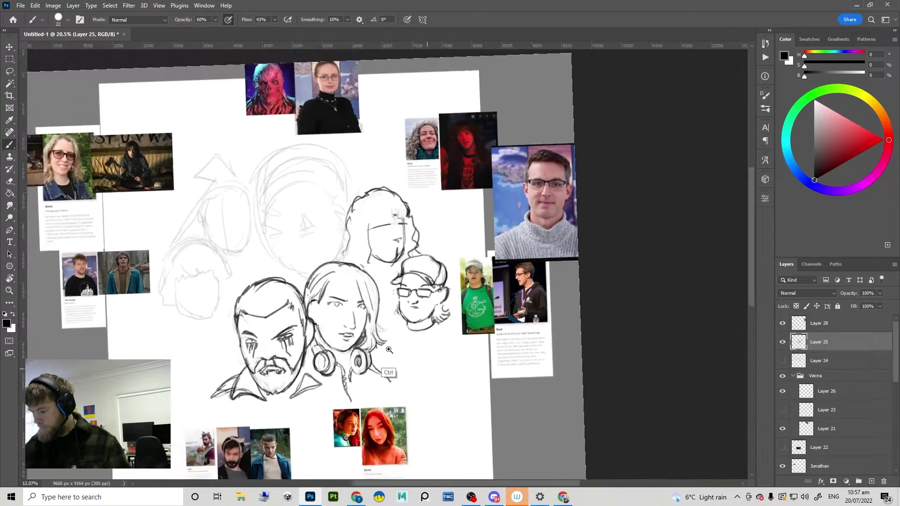
{"action": "scroll", "coordinate": [422, 295], "scroll_direction": "up", "scroll_amount": 2}
{"action": "scroll", "coordinate": [450, 267], "scroll_direction": "down", "scroll_amount": 2}
{"action": "key", "text": "l"}
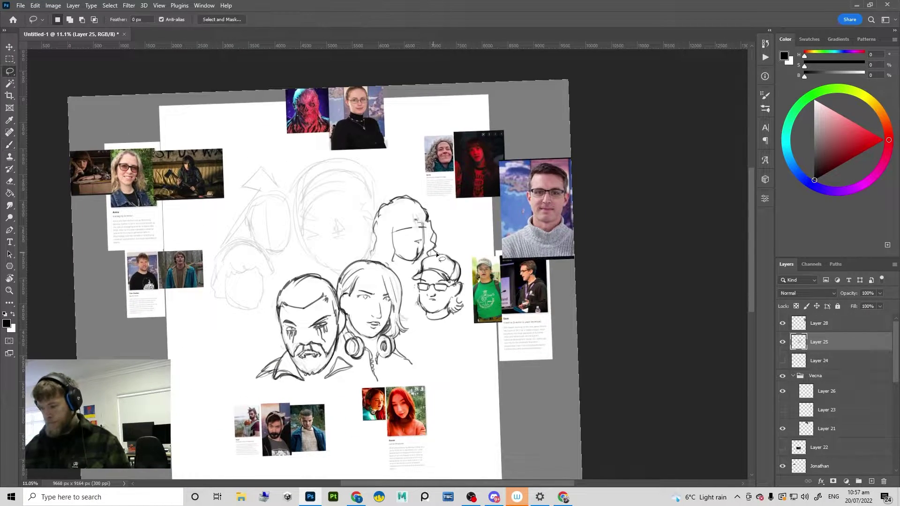
{"action": "mouse_move", "coordinate": [451, 257]}
{"action": "left_mouse_down"}
{"action": "mouse_move", "coordinate": [409, 272]}
{"action": "mouse_move", "coordinate": [433, 344]}
{"action": "mouse_move", "coordinate": [466, 326]}
{"action": "mouse_move", "coordinate": [461, 250]}
{"action": "mouse_move", "coordinate": [481, 239]}
{"action": "mouse_move", "coordinate": [451, 301]}
{"action": "mouse_move", "coordinate": [462, 268]}
{"action": "mouse_move", "coordinate": [493, 303]}
{"action": "left_mouse_up"}
{"action": "key", "text": "ctrl+t"}
{"action": "key", "text": "Return"}
{"action": "key", "text": "ctrl+d"}
Step: Draw dark upper eyelids and eyes inside both lenses of the capped head's glasses
{"action": "left_click_drag", "start_coordinate": [395, 359], "coordinate": [428, 395]}
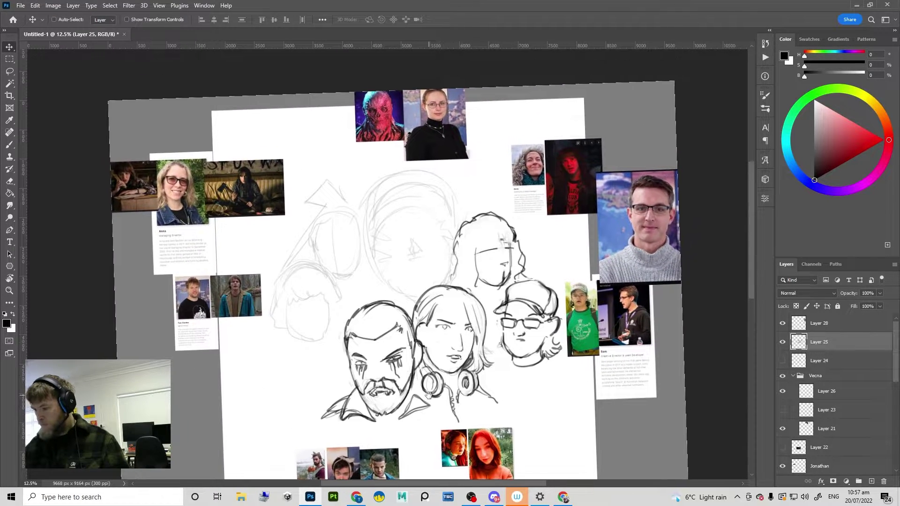
{"action": "scroll", "coordinate": [557, 336], "scroll_direction": "up", "scroll_amount": 3}
{"action": "key", "text": "b"}
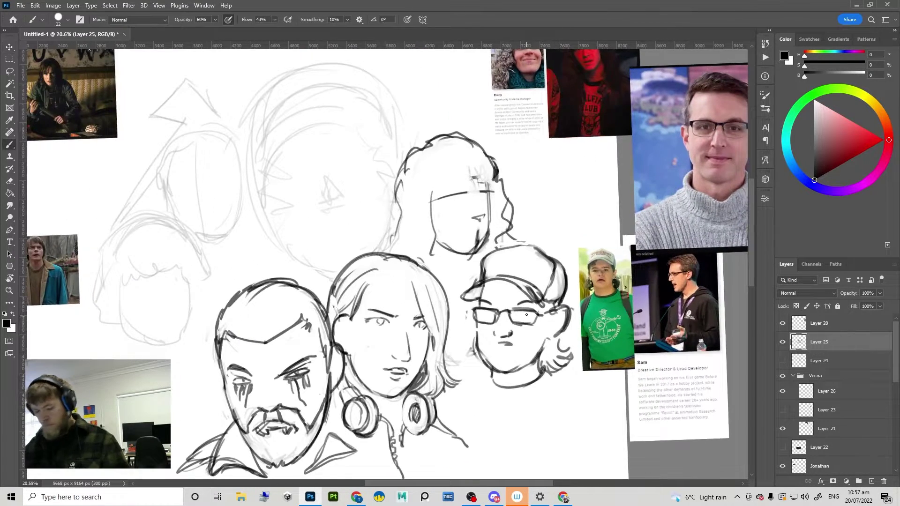
{"action": "key", "text": "l"}
{"action": "mouse_move", "coordinate": [532, 311]}
{"action": "left_mouse_down"}
{"action": "mouse_move", "coordinate": [508, 310]}
{"action": "mouse_move", "coordinate": [513, 331]}
{"action": "mouse_move", "coordinate": [539, 333]}
{"action": "mouse_move", "coordinate": [540, 314]}
{"action": "left_mouse_up"}
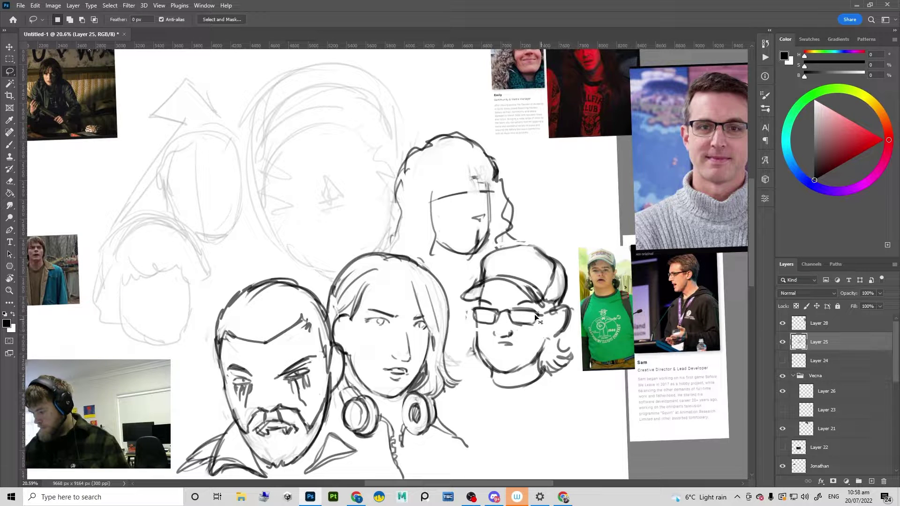
{"action": "key", "text": "b"}
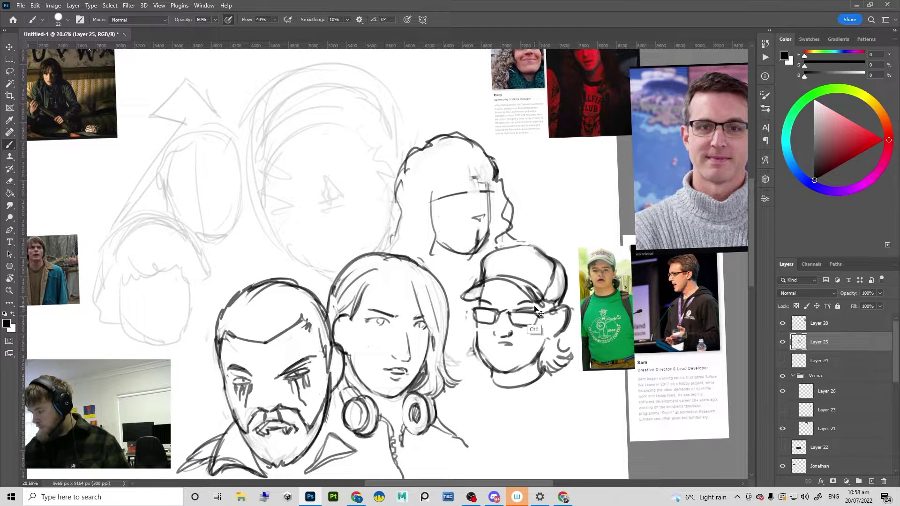
{"action": "key", "text": "ctrl+z"}
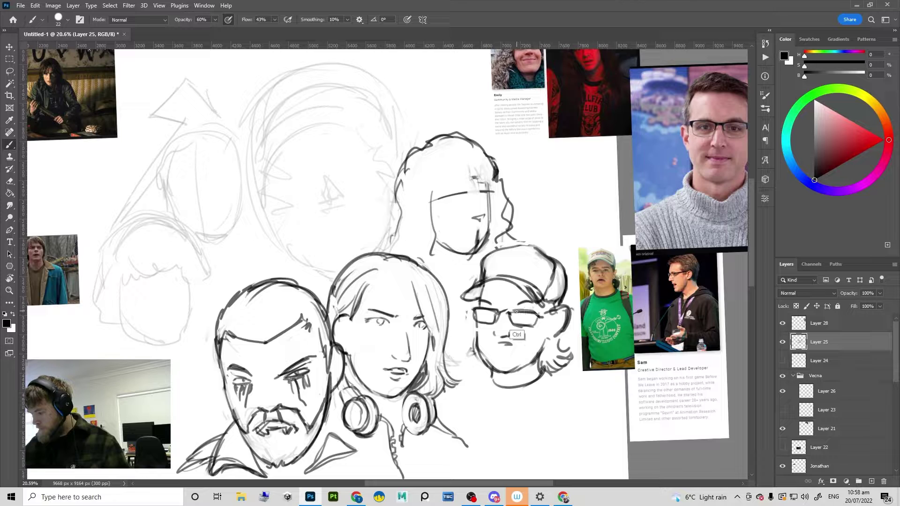
{"action": "left_click_drag", "start_coordinate": [513, 311], "coordinate": [524, 309]}
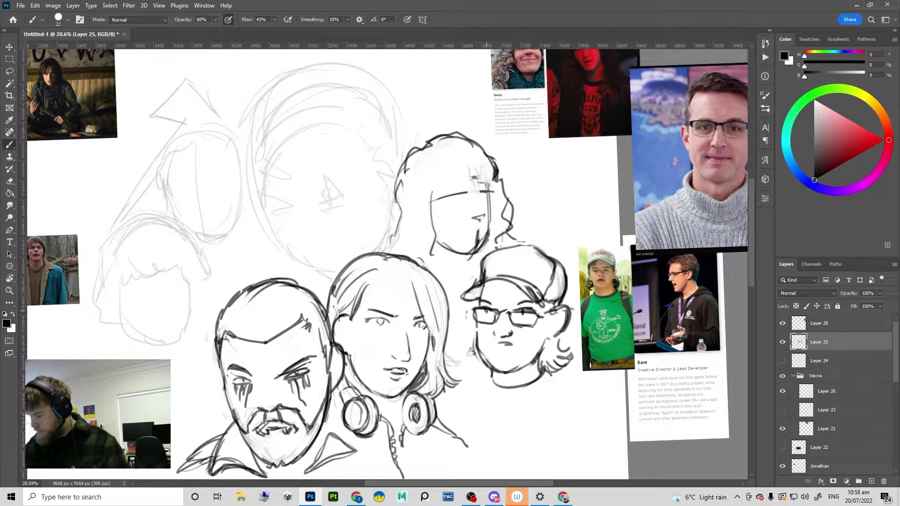
Step: Ink the curly fringe and extend the hair down the left side of the head above the capped man
{"action": "scroll", "coordinate": [478, 316], "scroll_direction": "down", "scroll_amount": 2}
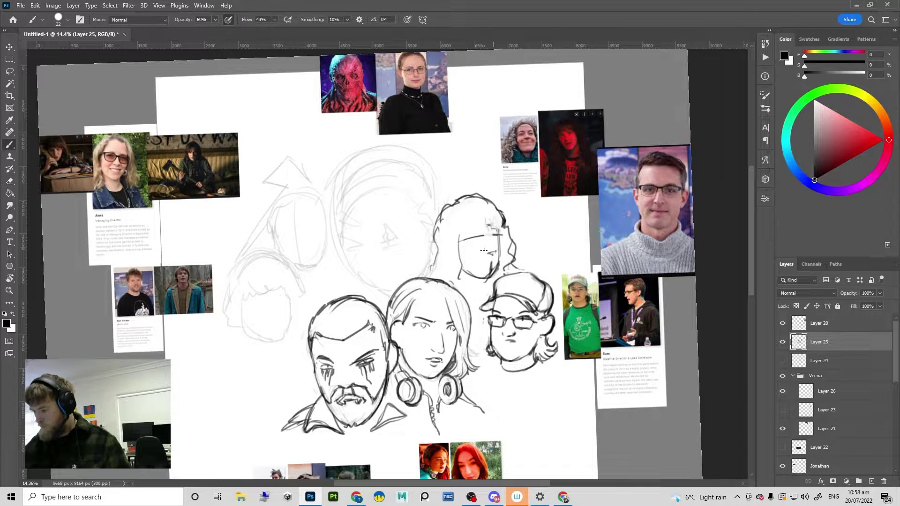
{"action": "scroll", "coordinate": [485, 253], "scroll_direction": "down", "scroll_amount": 1}
{"action": "mouse_move", "coordinate": [485, 253]}
{"action": "left_mouse_down"}
{"action": "mouse_move", "coordinate": [440, 295]}
{"action": "mouse_move", "coordinate": [476, 263]}
{"action": "mouse_move", "coordinate": [438, 273]}
{"action": "mouse_move", "coordinate": [427, 260]}
{"action": "mouse_move", "coordinate": [400, 277]}
{"action": "mouse_move", "coordinate": [403, 344]}
{"action": "left_mouse_up"}
{"action": "scroll", "coordinate": [441, 294], "scroll_direction": "up", "scroll_amount": 2}
{"action": "left_click_drag", "start_coordinate": [376, 304], "coordinate": [366, 329]}
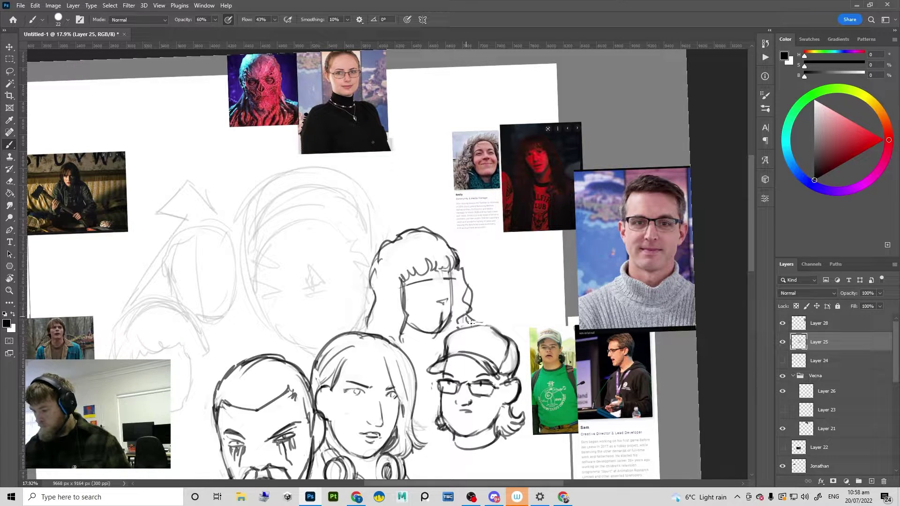
Step: Erase the guide lines on the curly-haired head and draw wavy strands framing the face down past the chin
{"action": "key", "text": "e"}
{"action": "mouse_move", "coordinate": [463, 320]}
{"action": "left_mouse_down"}
{"action": "mouse_move", "coordinate": [467, 289]}
{"action": "mouse_move", "coordinate": [468, 311]}
{"action": "mouse_move", "coordinate": [480, 315]}
{"action": "mouse_move", "coordinate": [474, 280]}
{"action": "mouse_move", "coordinate": [462, 308]}
{"action": "mouse_move", "coordinate": [453, 293]}
{"action": "mouse_move", "coordinate": [442, 302]}
{"action": "mouse_move", "coordinate": [447, 283]}
{"action": "mouse_move", "coordinate": [410, 289]}
{"action": "mouse_move", "coordinate": [409, 311]}
{"action": "mouse_move", "coordinate": [402, 280]}
{"action": "mouse_move", "coordinate": [411, 339]}
{"action": "mouse_move", "coordinate": [393, 295]}
{"action": "mouse_move", "coordinate": [377, 347]}
{"action": "left_mouse_up"}
{"action": "key", "text": "b"}
{"action": "key", "text": "ctrl+z"}
{"action": "key", "text": "e"}
{"action": "key", "text": "b"}
{"action": "key", "text": "e"}
{"action": "key", "text": "e"}
{"action": "key", "text": "b"}
{"action": "scroll", "coordinate": [402, 274], "scroll_direction": "up", "scroll_amount": 1}
{"action": "left_click_drag", "start_coordinate": [380, 313], "coordinate": [365, 344]}
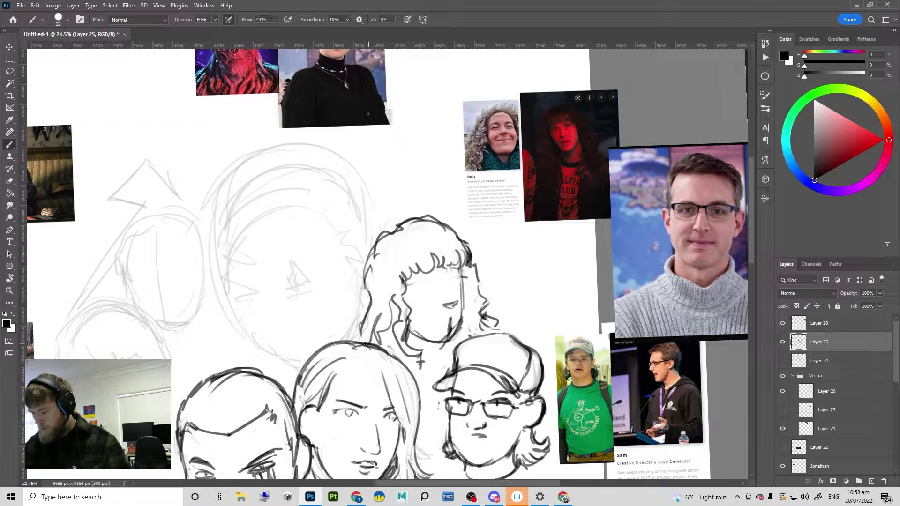
Step: Draw the neck and the lower hair ends below the curly-haired head's chin
{"action": "left_click_drag", "start_coordinate": [420, 333], "coordinate": [455, 327]}
{"action": "key", "text": "ctrl+z"}
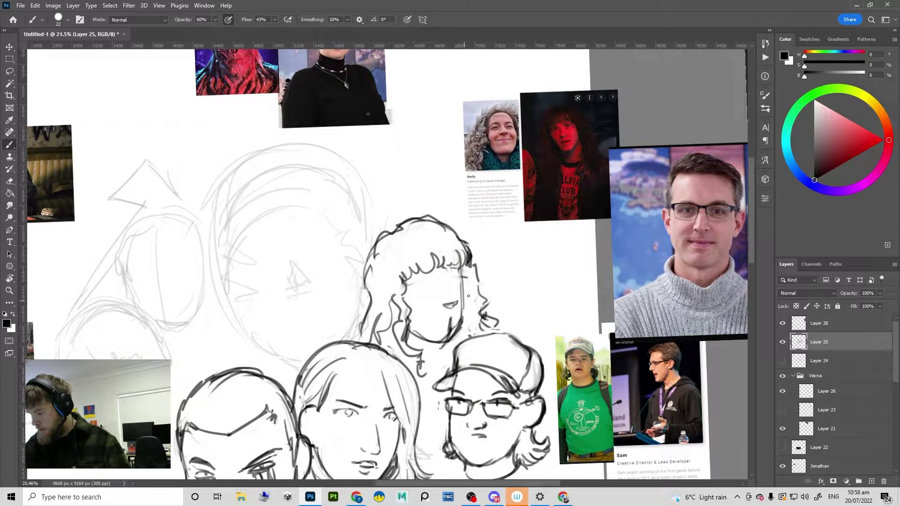
{"action": "mouse_move", "coordinate": [463, 264]}
{"action": "left_mouse_down"}
{"action": "mouse_move", "coordinate": [471, 313]}
{"action": "mouse_move", "coordinate": [454, 367]}
{"action": "left_mouse_up"}
{"action": "key", "text": "ctrl+z"}
{"action": "left_click_drag", "start_coordinate": [481, 333], "coordinate": [455, 349]}
{"action": "left_click_drag", "start_coordinate": [453, 373], "coordinate": [420, 377]}
Step: Set the Paint Bucket opacity to 30% and try filling the area beneath the curly-haired head's chin
{"action": "key", "text": "g"}
{"action": "left_click", "coordinate": [441, 350]}
{"action": "key", "text": "ctrl+z"}
{"action": "key", "text": "3"}
{"action": "left_click", "coordinate": [445, 350]}
{"action": "mouse_move", "coordinate": [475, 336]}
{"action": "left_mouse_down"}
{"action": "mouse_move", "coordinate": [443, 374]}
{"action": "mouse_move", "coordinate": [471, 334]}
{"action": "mouse_move", "coordinate": [449, 336]}
{"action": "mouse_move", "coordinate": [465, 313]}
{"action": "left_mouse_up"}
{"action": "key", "text": "ctrl+z"}
Step: Draw the nose and lips on the curly-haired head, erasing stray marks around the mouth
{"action": "key", "text": "b"}
{"action": "key", "text": "e"}
{"action": "key", "text": "b"}
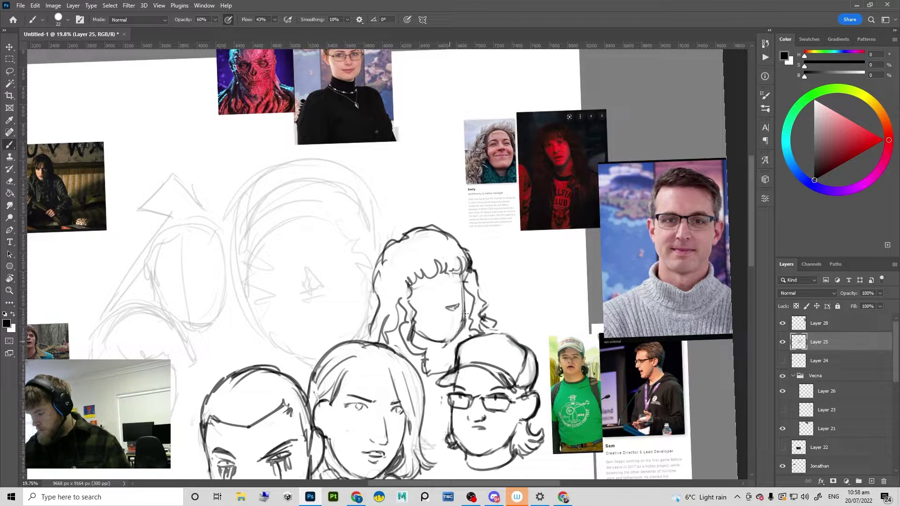
{"action": "scroll", "coordinate": [469, 280], "scroll_direction": "down", "scroll_amount": 1}
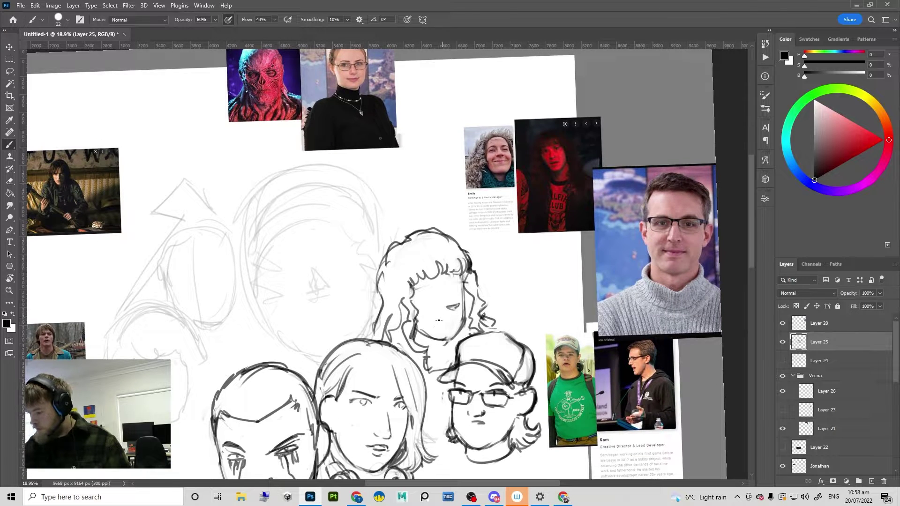
{"action": "left_click_drag", "start_coordinate": [453, 317], "coordinate": [438, 321]}
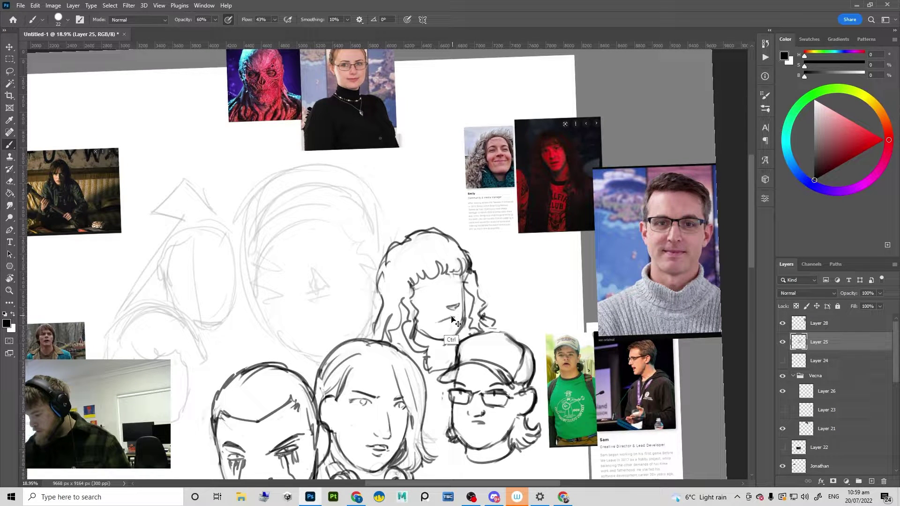
{"action": "left_click_drag", "start_coordinate": [440, 321], "coordinate": [460, 311]}
{"action": "key", "text": "e"}
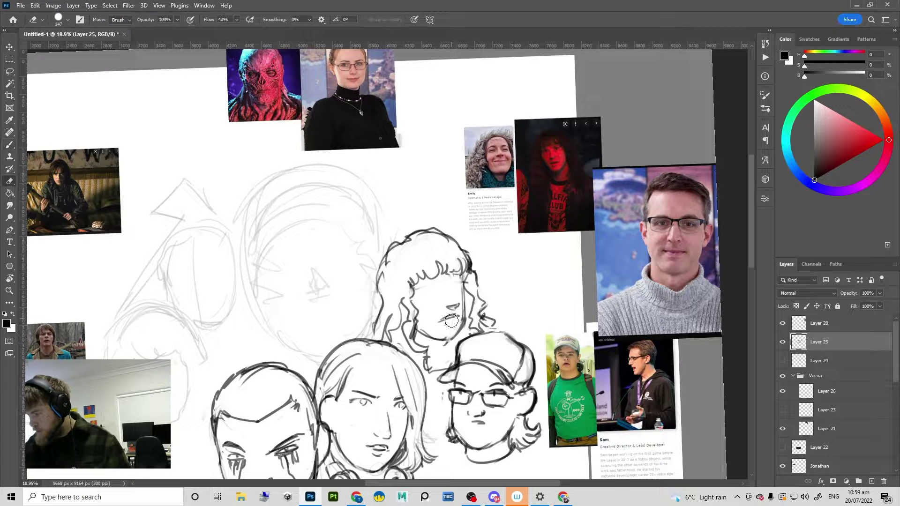
{"action": "key", "text": "b"}
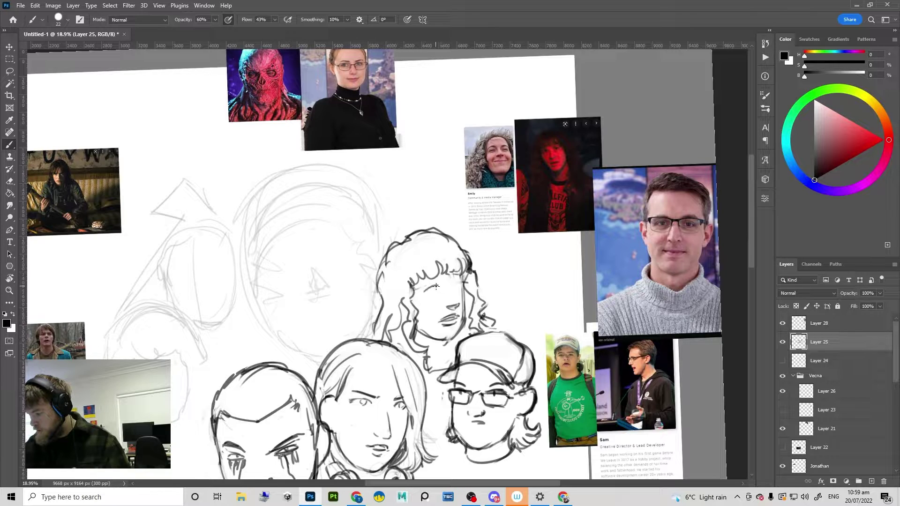
Step: Add the eyes and brows to the curly-haired head and clean up its hair lines
{"action": "key", "text": "ctrl"}
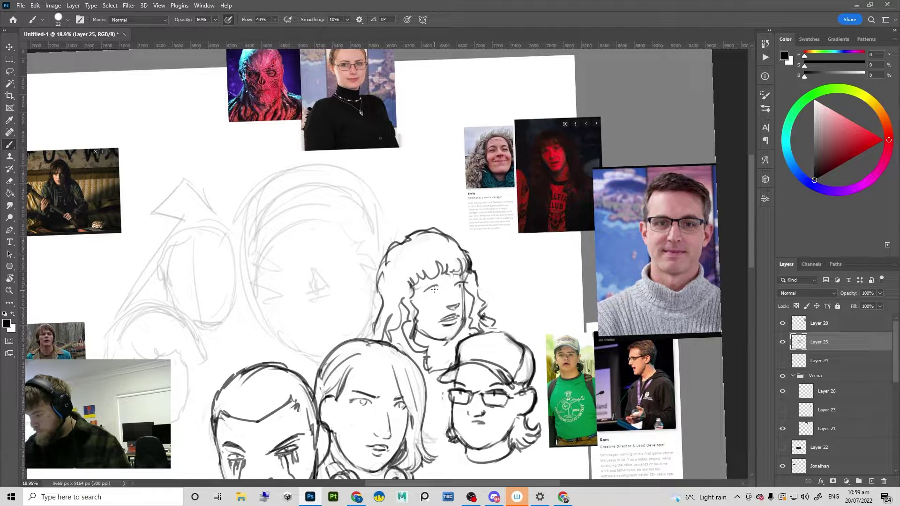
{"action": "scroll", "coordinate": [433, 290], "scroll_direction": "down", "scroll_amount": 2}
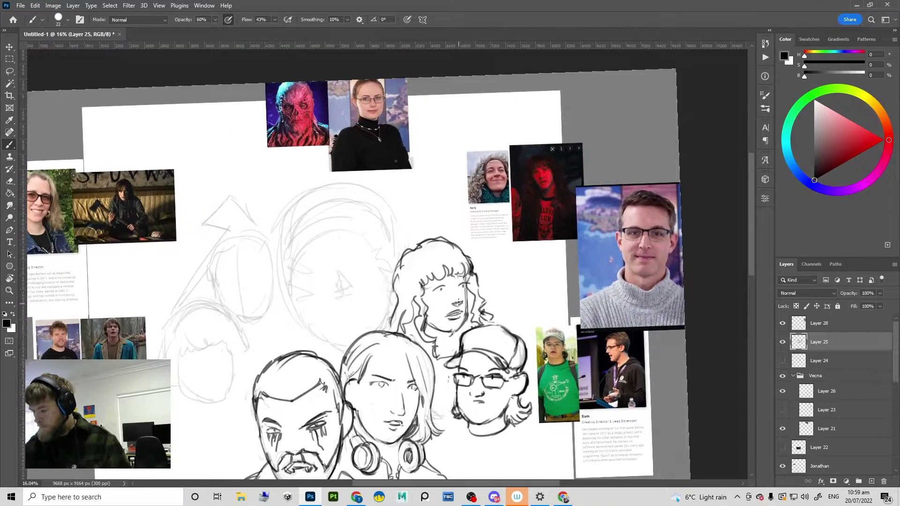
{"action": "mouse_move", "coordinate": [488, 279]}
{"action": "left_mouse_down"}
{"action": "mouse_move", "coordinate": [504, 285]}
{"action": "mouse_move", "coordinate": [522, 251]}
{"action": "mouse_move", "coordinate": [505, 289]}
{"action": "left_mouse_up"}
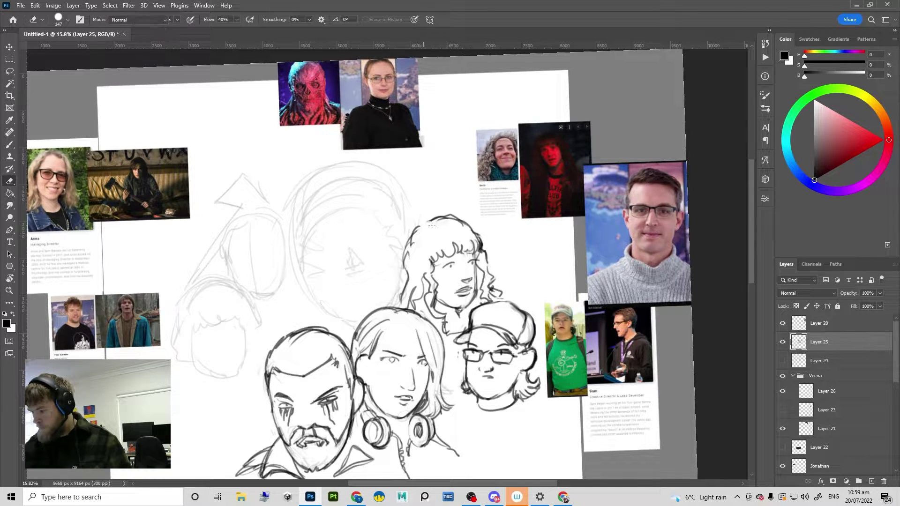
{"action": "mouse_move", "coordinate": [491, 272]}
{"action": "left_mouse_down"}
{"action": "mouse_move", "coordinate": [526, 257]}
{"action": "mouse_move", "coordinate": [506, 271]}
{"action": "mouse_move", "coordinate": [476, 342]}
{"action": "left_mouse_up"}
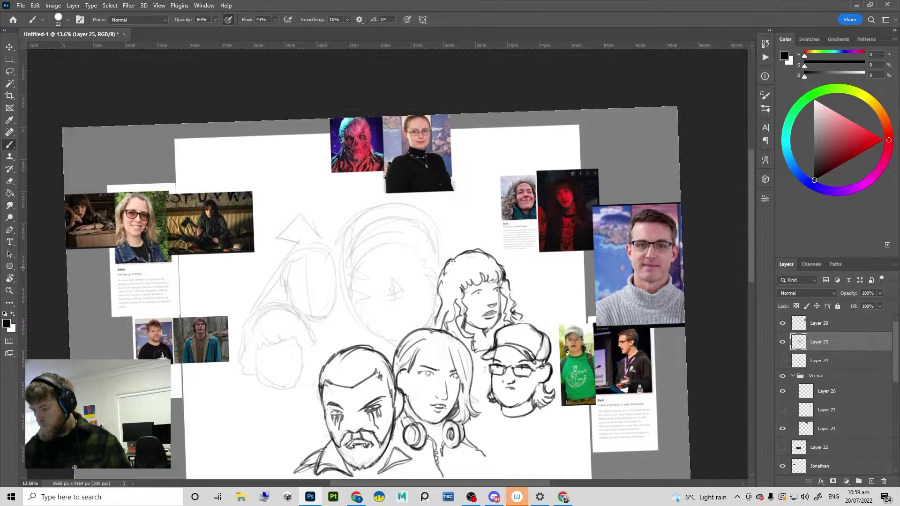
{"action": "key", "text": "v"}
{"action": "mouse_move", "coordinate": [431, 252]}
{"action": "left_mouse_down"}
{"action": "mouse_move", "coordinate": [436, 230]}
{"action": "mouse_move", "coordinate": [432, 322]}
{"action": "left_mouse_up"}
{"action": "key", "text": "ctrl+z"}
Step: Lasso the large faint head sketch in the centre, enlarge it upward with Free Transform and shift it slightly
{"action": "key", "text": "l"}
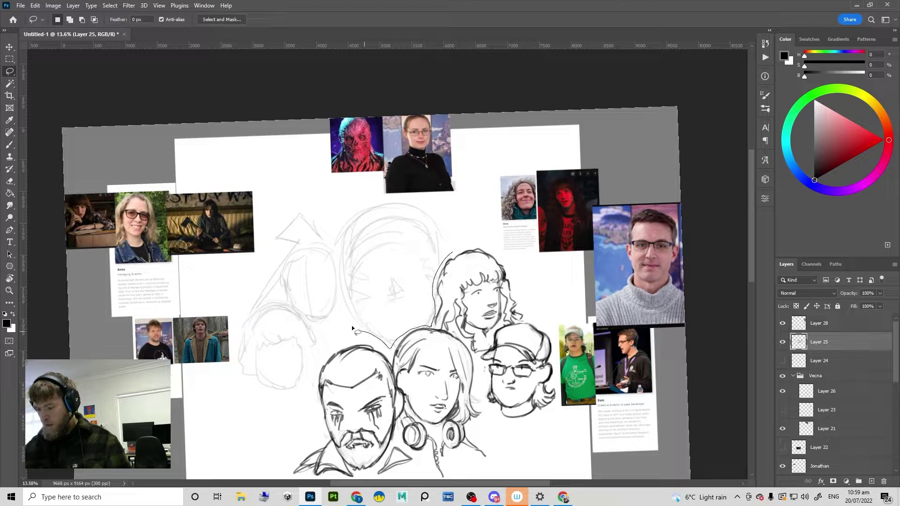
{"action": "mouse_move", "coordinate": [351, 325]}
{"action": "left_mouse_down"}
{"action": "mouse_move", "coordinate": [362, 194]}
{"action": "mouse_move", "coordinate": [462, 233]}
{"action": "mouse_move", "coordinate": [453, 252]}
{"action": "left_mouse_up"}
{"action": "key", "text": "ctrl+t"}
{"action": "left_click_drag", "start_coordinate": [476, 199], "coordinate": [492, 170]}
{"action": "left_click_drag", "start_coordinate": [476, 221], "coordinate": [462, 225]}
{"action": "left_click_drag", "start_coordinate": [517, 200], "coordinate": [519, 202]}
{"action": "key", "text": "Return"}
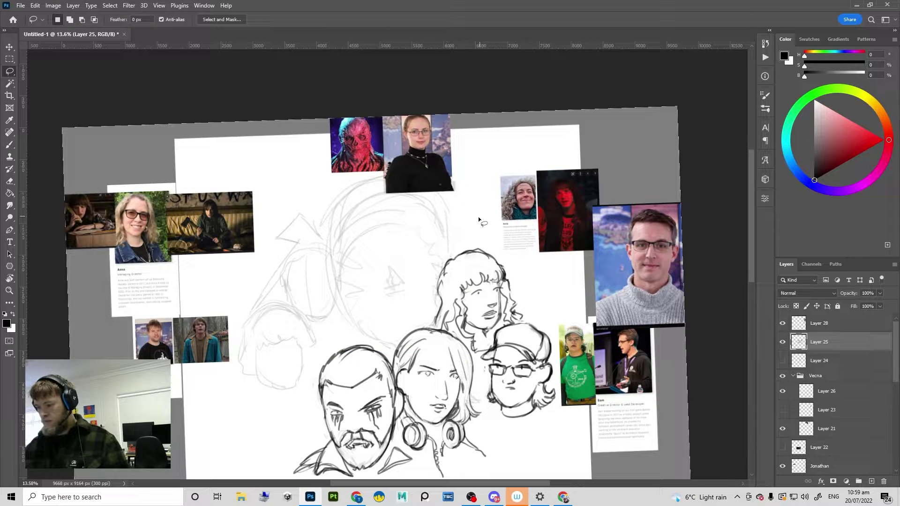
Step: Move the red creature and black-turtleneck reference photos left, clear of the large head sketch, and reselect Layer 25
{"action": "key", "text": "v"}
{"action": "left_click_drag", "start_coordinate": [440, 188], "coordinate": [307, 194]}
{"action": "scroll", "coordinate": [501, 310], "scroll_direction": "down", "scroll_amount": 4}
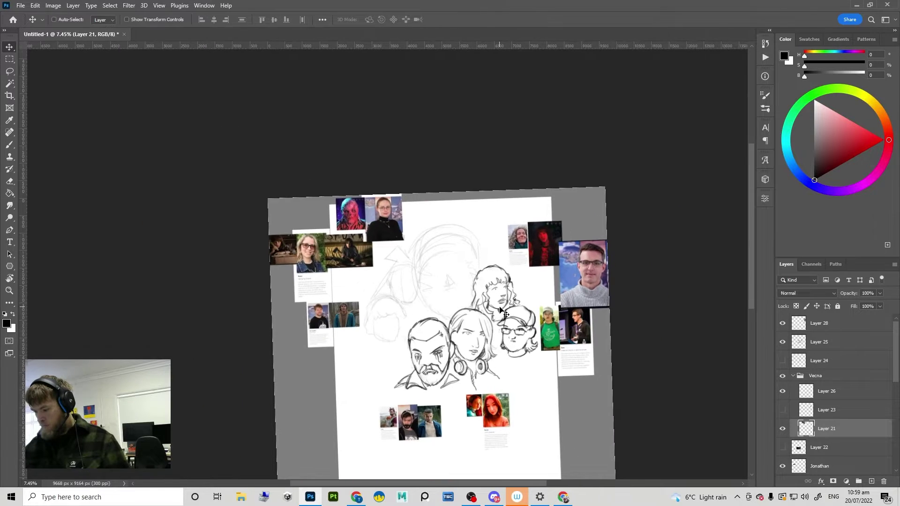
{"action": "left_click_drag", "start_coordinate": [510, 282], "coordinate": [506, 291]}
Step: Ink the outer hair outline over the top and both sides of the large central head
{"action": "key", "text": "b"}
{"action": "scroll", "coordinate": [438, 247], "scroll_direction": "up", "scroll_amount": 3}
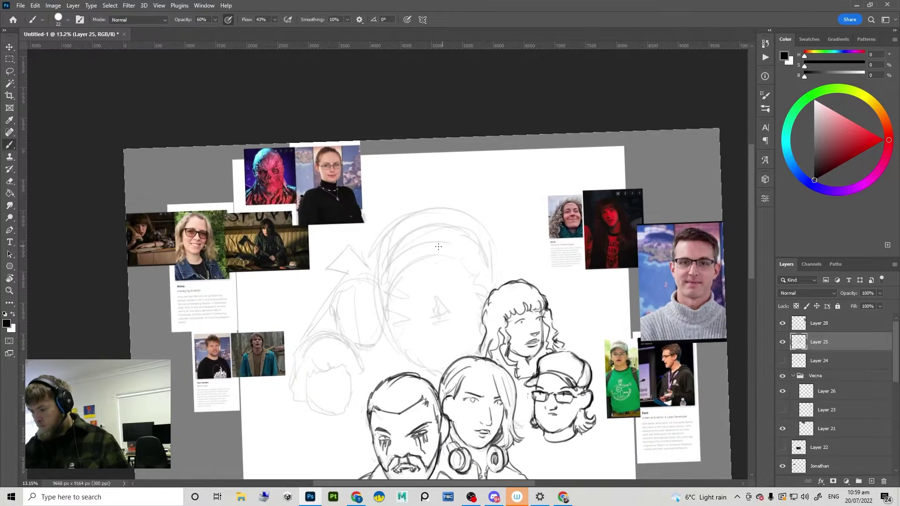
{"action": "key", "text": "ctrl+z"}
{"action": "left_click_drag", "start_coordinate": [375, 266], "coordinate": [407, 218]}
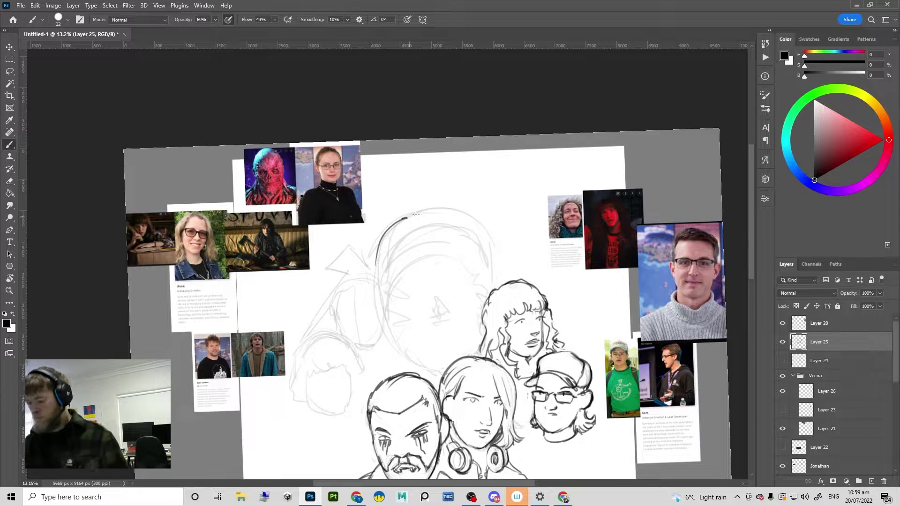
{"action": "key", "text": "ctrl+z"}
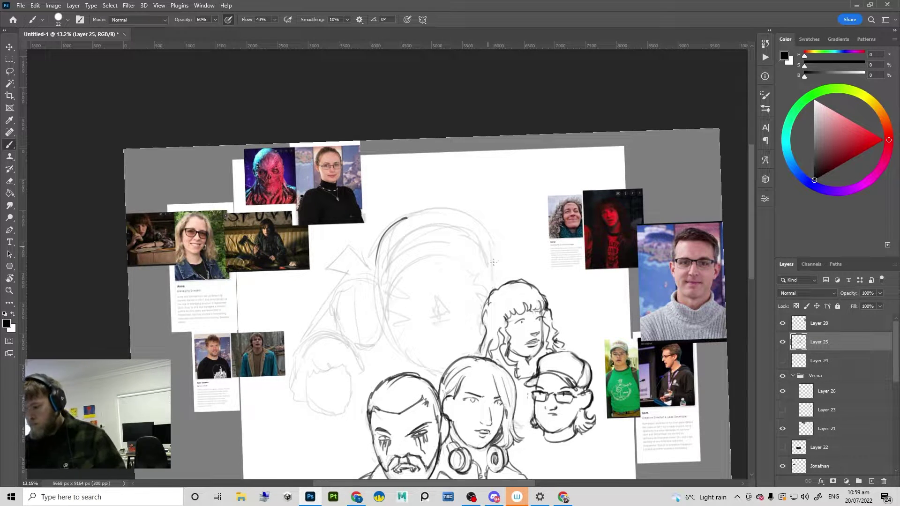
{"action": "key", "text": "ctrl+z"}
{"action": "left_click_drag", "start_coordinate": [490, 246], "coordinate": [495, 287]}
{"action": "mouse_move", "coordinate": [484, 230]}
{"action": "left_mouse_down"}
{"action": "mouse_move", "coordinate": [474, 202]}
{"action": "mouse_move", "coordinate": [427, 205]}
{"action": "mouse_move", "coordinate": [446, 208]}
{"action": "mouse_move", "coordinate": [395, 220]}
{"action": "mouse_move", "coordinate": [378, 273]}
{"action": "left_mouse_up"}
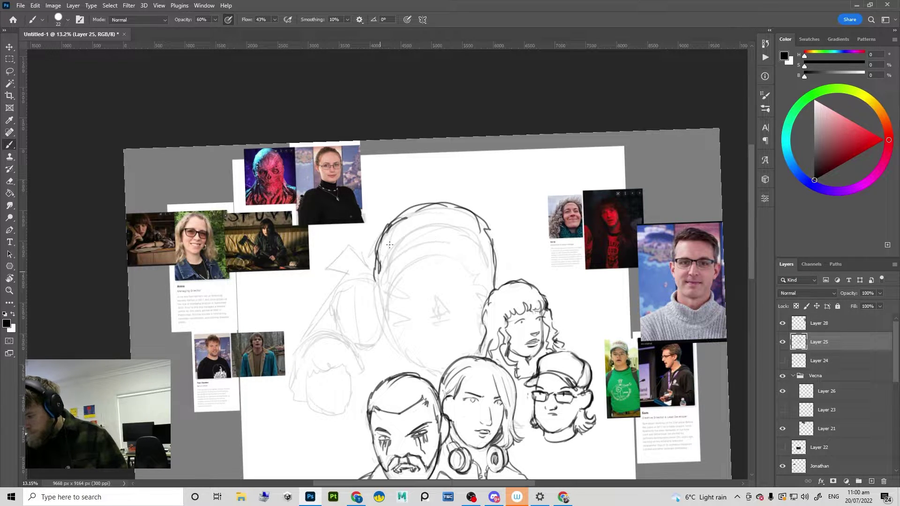
Step: Draw the inner hair contour on the large central head and fill the hair areas with black at 30% opacity
{"action": "left_click_drag", "start_coordinate": [408, 231], "coordinate": [403, 233]}
{"action": "left_click_drag", "start_coordinate": [469, 235], "coordinate": [493, 260]}
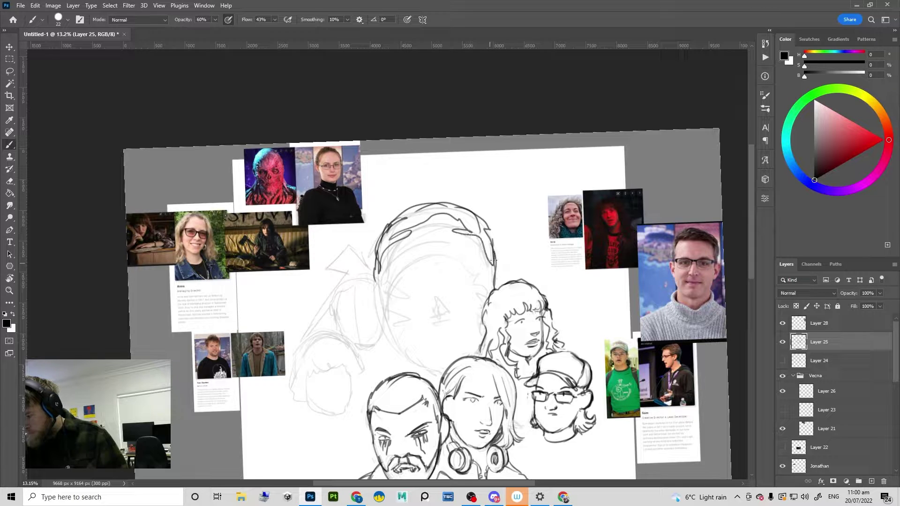
{"action": "key", "text": "g"}
{"action": "left_click", "coordinate": [413, 223]}
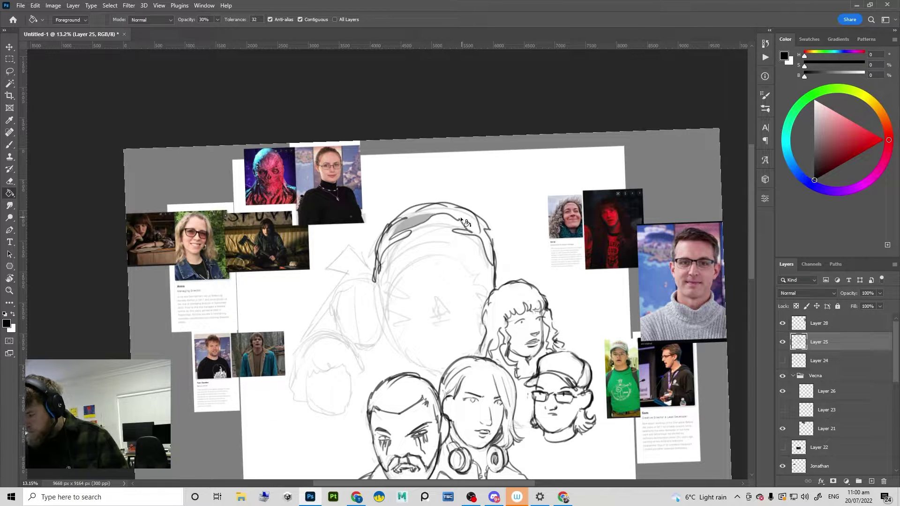
{"action": "left_click", "coordinate": [481, 234]}
Step: Erase the rough sketch lines inside the large head's face and ink the hairline strands across the forehead
{"action": "scroll", "coordinate": [464, 251], "scroll_direction": "down", "scroll_amount": 1}
{"action": "key", "text": "e"}
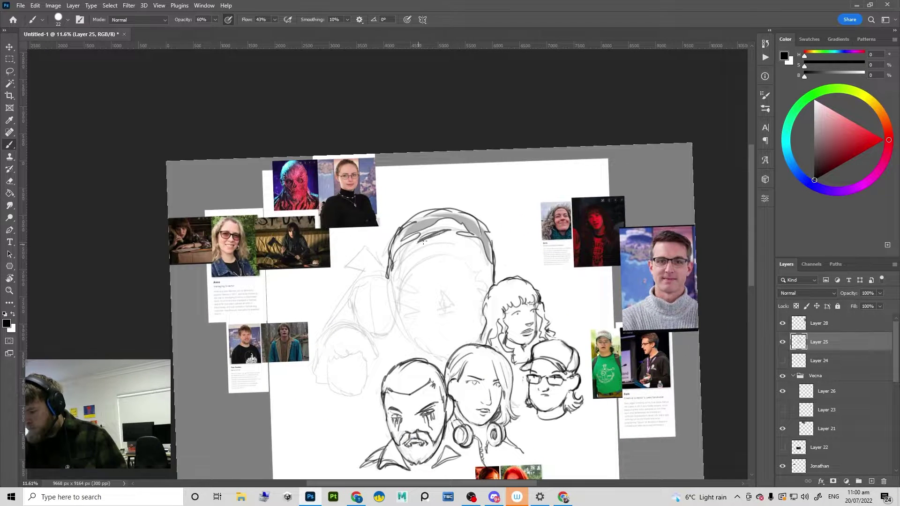
{"action": "mouse_move", "coordinate": [417, 243]}
{"action": "left_mouse_down"}
{"action": "mouse_move", "coordinate": [397, 278]}
{"action": "mouse_move", "coordinate": [447, 247]}
{"action": "mouse_move", "coordinate": [461, 257]}
{"action": "mouse_move", "coordinate": [468, 286]}
{"action": "mouse_move", "coordinate": [439, 322]}
{"action": "left_mouse_up"}
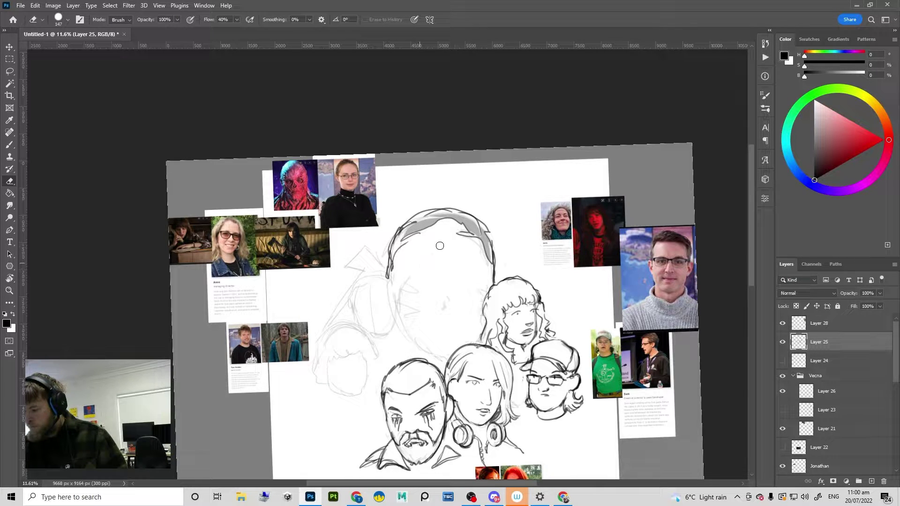
{"action": "key", "text": "b"}
{"action": "mouse_move", "coordinate": [431, 231]}
{"action": "left_mouse_down"}
{"action": "mouse_move", "coordinate": [398, 253]}
{"action": "mouse_move", "coordinate": [454, 231]}
{"action": "left_mouse_up"}
{"action": "scroll", "coordinate": [496, 251], "scroll_direction": "up", "scroll_amount": 1}
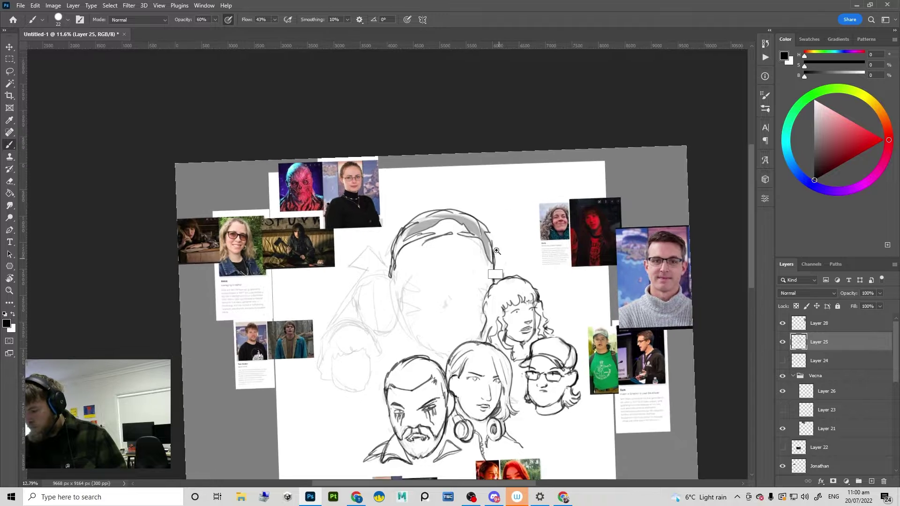
{"action": "scroll", "coordinate": [496, 250], "scroll_direction": "up", "scroll_amount": 1}
{"action": "scroll", "coordinate": [447, 281], "scroll_direction": "up", "scroll_amount": 1}
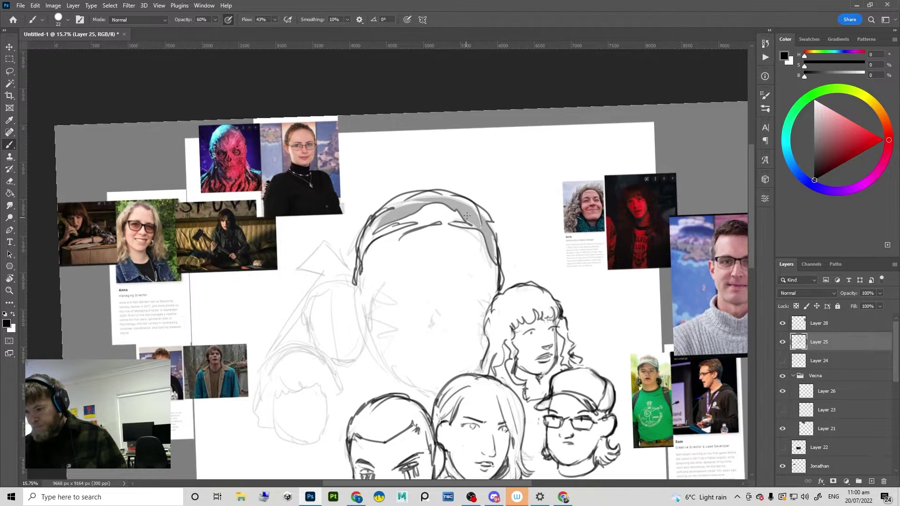
Step: Draw the nose and the right-hand eyebrow on the large central head, undoing unwanted strokes
{"action": "mouse_move", "coordinate": [441, 286]}
{"action": "left_mouse_down"}
{"action": "mouse_move", "coordinate": [472, 245]}
{"action": "mouse_move", "coordinate": [507, 241]}
{"action": "left_mouse_up"}
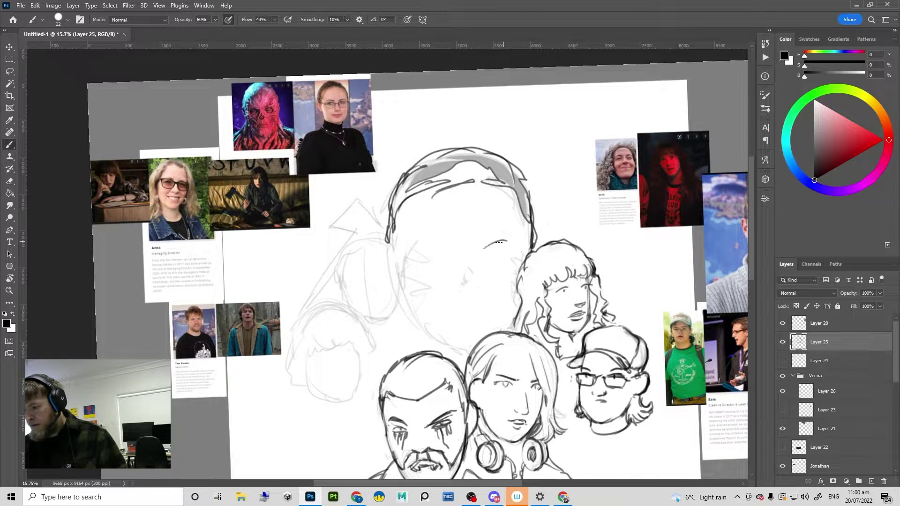
{"action": "key", "text": "ctrl+z"}
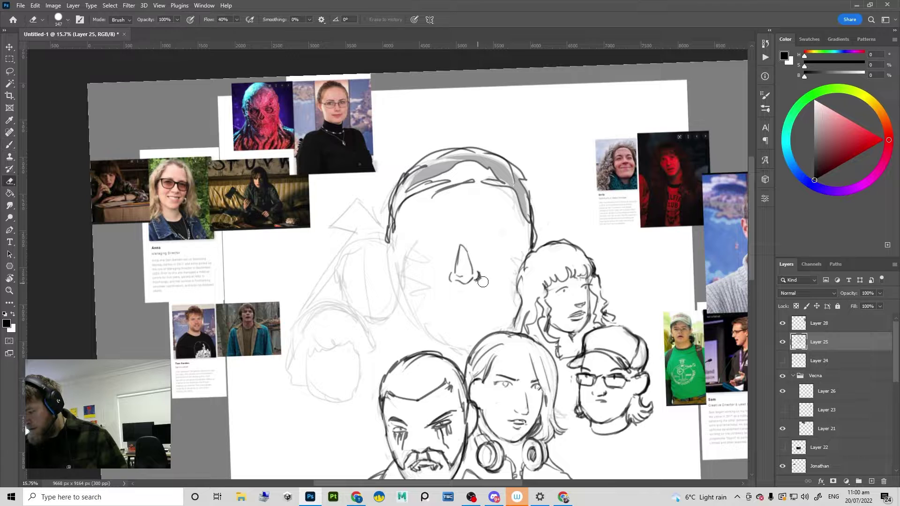
{"action": "key", "text": "e"}
{"action": "mouse_move", "coordinate": [468, 266]}
{"action": "left_mouse_down"}
{"action": "mouse_move", "coordinate": [460, 243]}
{"action": "mouse_move", "coordinate": [461, 252]}
{"action": "mouse_move", "coordinate": [494, 214]}
{"action": "mouse_move", "coordinate": [508, 224]}
{"action": "left_mouse_up"}
{"action": "key", "text": "b"}
{"action": "key", "text": "ctrl+z"}
{"action": "key", "text": "ctrl+z"}
{"action": "key", "text": "ctrl+z"}
{"action": "key", "text": "ctrl+z"}
{"action": "key", "text": "ctrl+z"}
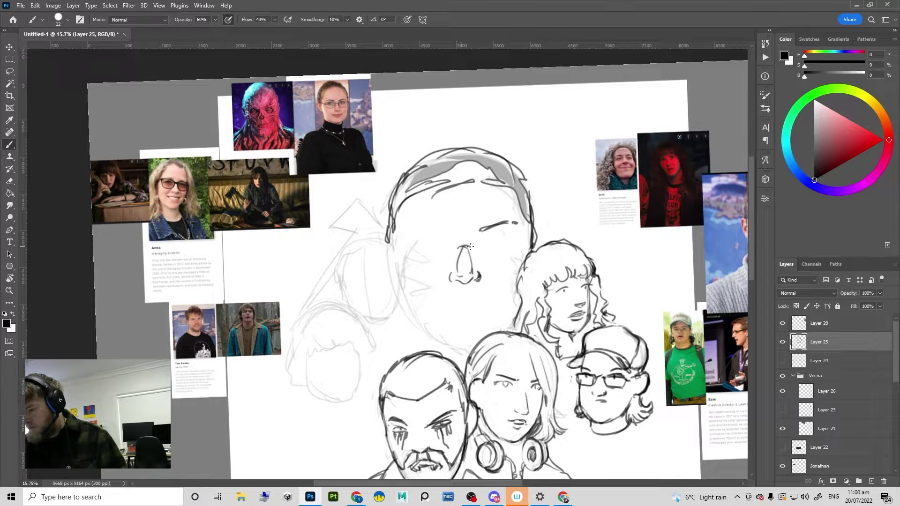
Step: Draw the right-hand glasses lens beneath the large central head's eyebrow
{"action": "key", "text": "ctrl+z"}
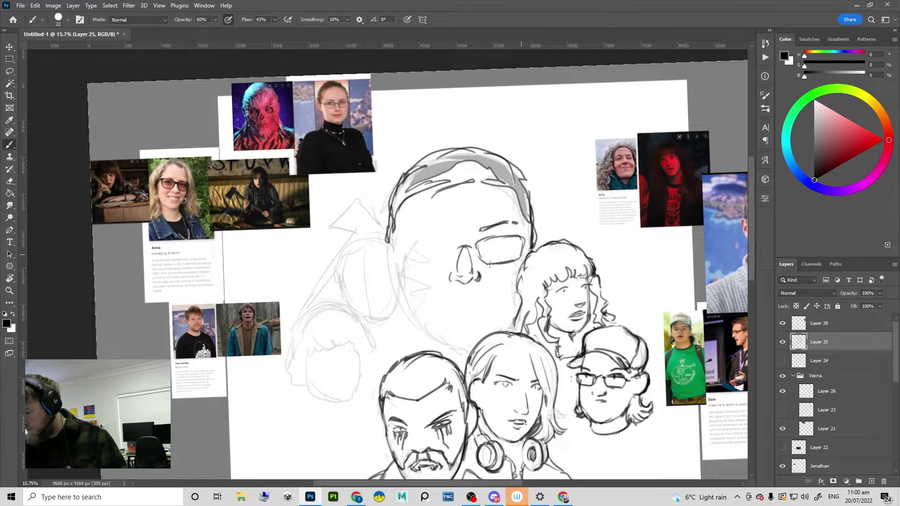
{"action": "left_click_drag", "start_coordinate": [490, 264], "coordinate": [519, 257]}
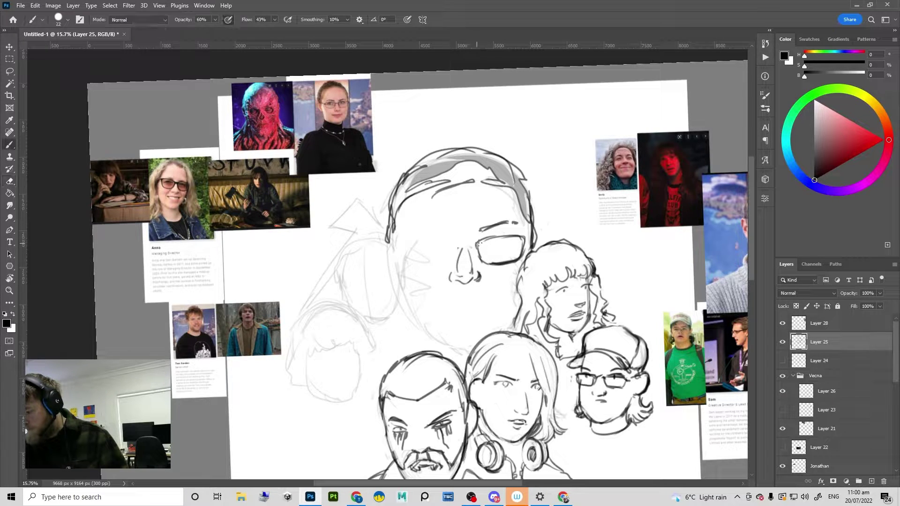
{"action": "key", "text": "l"}
{"action": "mouse_move", "coordinate": [479, 238]}
{"action": "left_mouse_down"}
{"action": "mouse_move", "coordinate": [476, 259]}
{"action": "mouse_move", "coordinate": [514, 269]}
{"action": "left_mouse_up"}
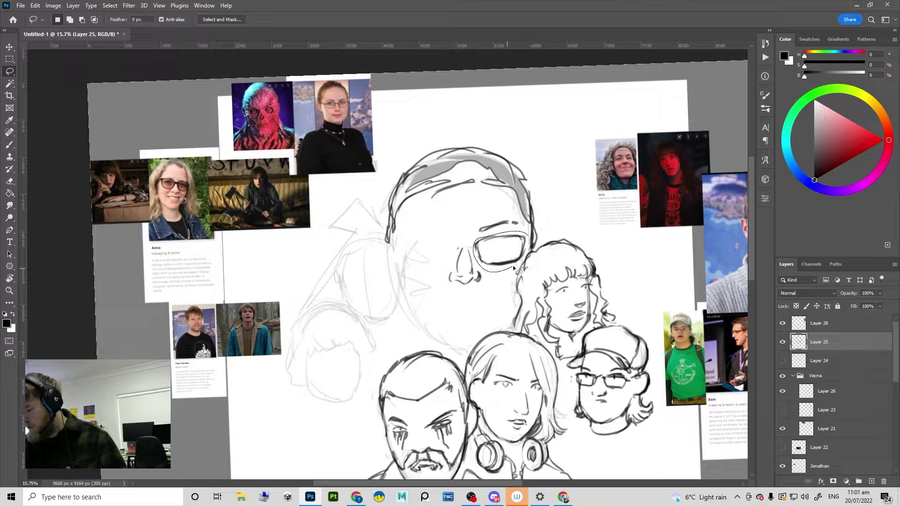
{"action": "left_click_drag", "start_coordinate": [525, 237], "coordinate": [523, 237]}
{"action": "key", "text": "ctrl+d"}
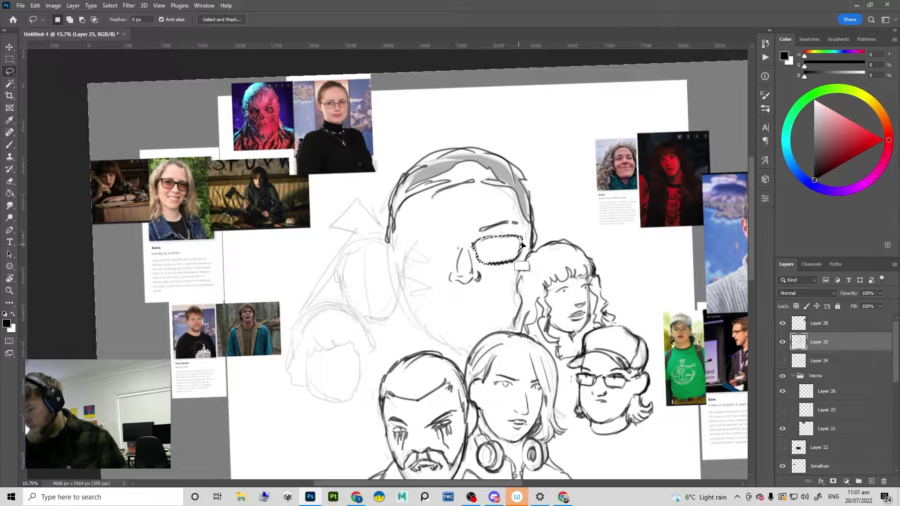
Step: Draw the glasses bridge over the nose and thicken the upper rim of the right-hand lens
{"action": "key", "text": "b"}
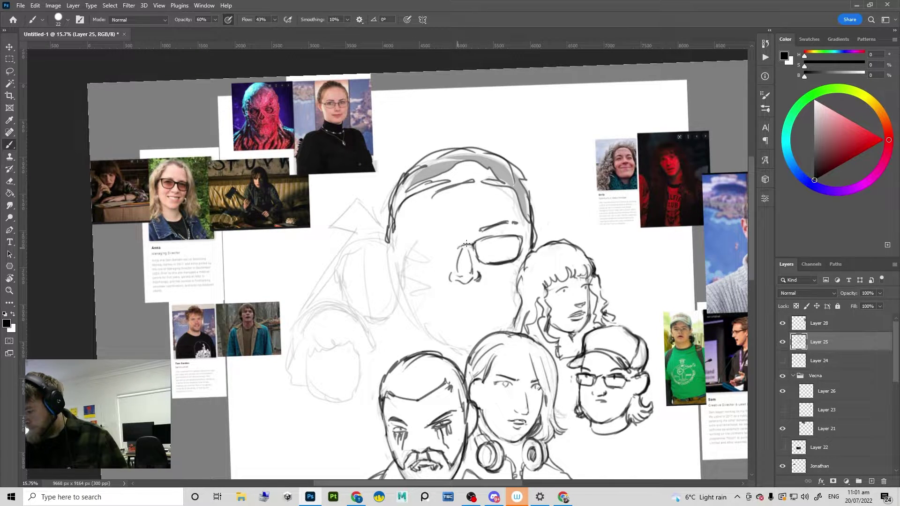
{"action": "left_click_drag", "start_coordinate": [476, 248], "coordinate": [516, 235]}
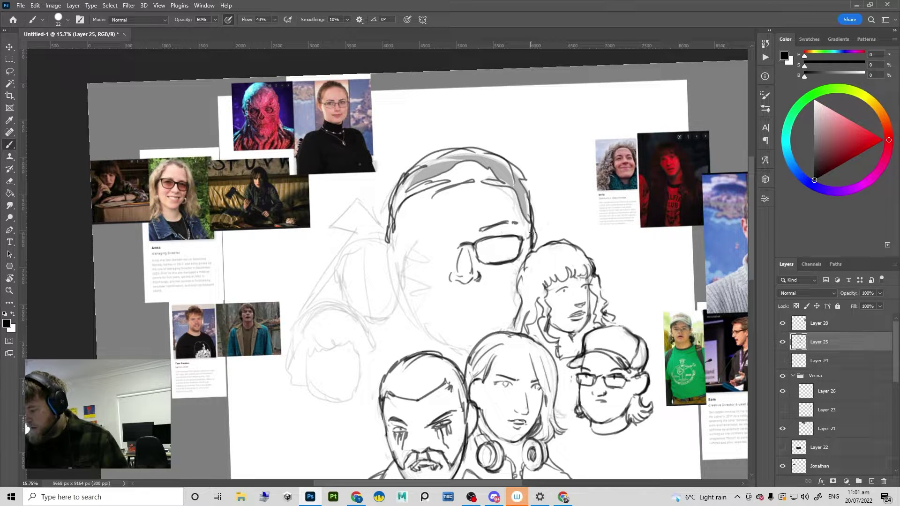
Step: Lasso the right-hand glasses lens and bridge on the large head, free-transform them into place, and deselect
{"action": "key", "text": "l"}
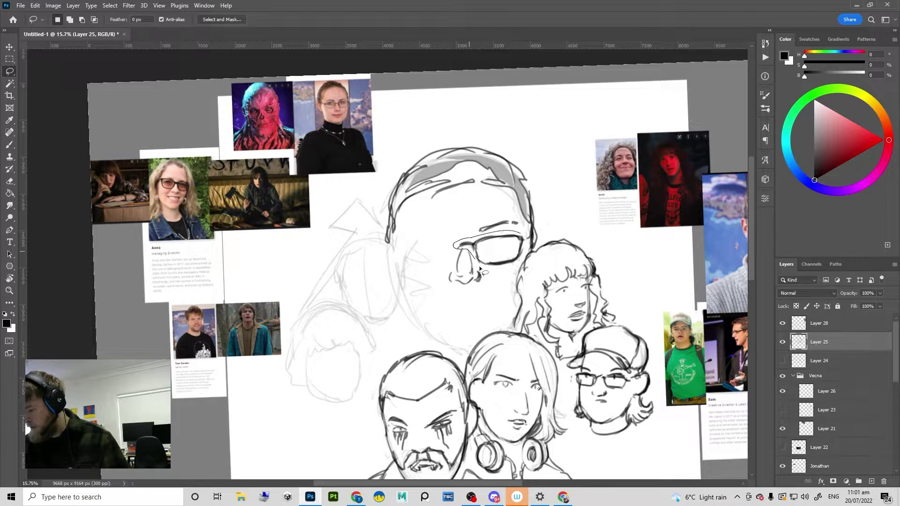
{"action": "mouse_move", "coordinate": [521, 264]}
{"action": "left_mouse_down"}
{"action": "mouse_move", "coordinate": [527, 231]}
{"action": "mouse_move", "coordinate": [504, 283]}
{"action": "mouse_move", "coordinate": [531, 276]}
{"action": "left_mouse_up"}
{"action": "key", "text": "ctrl+t"}
{"action": "key", "text": "Return"}
{"action": "key", "text": "v"}
{"action": "key", "text": "ctrl+d"}
Step: Try to draw the left-hand glasses lens freehand beside the nose, and erase the attempt
{"action": "key", "text": "b"}
{"action": "mouse_move", "coordinate": [425, 240]}
{"action": "left_mouse_down"}
{"action": "mouse_move", "coordinate": [428, 261]}
{"action": "mouse_move", "coordinate": [410, 238]}
{"action": "left_mouse_up"}
{"action": "key", "text": "ctrl+z"}
{"action": "left_click_drag", "start_coordinate": [428, 243], "coordinate": [371, 237]}
{"action": "left_click_drag", "start_coordinate": [428, 241], "coordinate": [368, 237]}
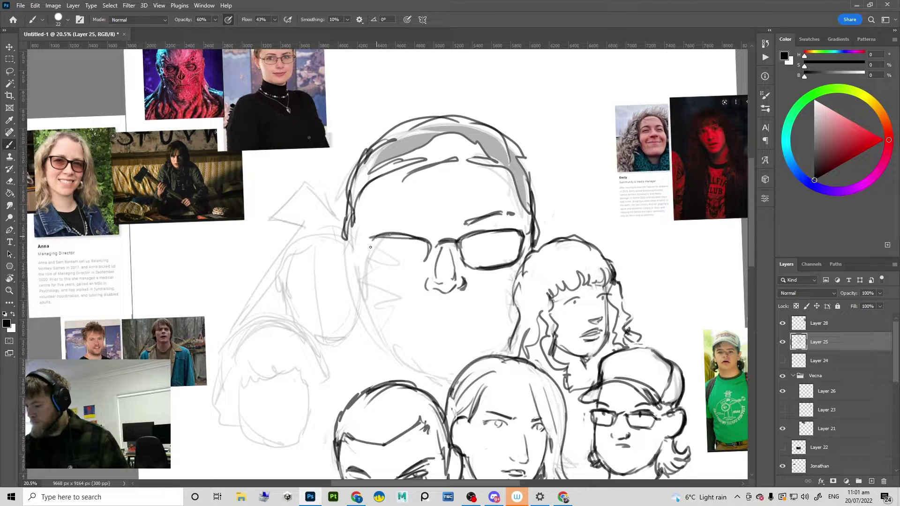
{"action": "mouse_move", "coordinate": [424, 261]}
{"action": "left_mouse_down"}
{"action": "mouse_move", "coordinate": [391, 271]}
{"action": "mouse_move", "coordinate": [370, 241]}
{"action": "mouse_move", "coordinate": [379, 268]}
{"action": "mouse_move", "coordinate": [388, 238]}
{"action": "mouse_move", "coordinate": [377, 249]}
{"action": "mouse_move", "coordinate": [436, 236]}
{"action": "mouse_move", "coordinate": [424, 267]}
{"action": "left_mouse_up"}
{"action": "key", "text": "e"}
{"action": "key", "text": "b"}
{"action": "mouse_move", "coordinate": [498, 268]}
{"action": "left_mouse_down"}
{"action": "mouse_move", "coordinate": [472, 305]}
{"action": "mouse_move", "coordinate": [498, 257]}
{"action": "mouse_move", "coordinate": [500, 232]}
{"action": "mouse_move", "coordinate": [512, 231]}
{"action": "mouse_move", "coordinate": [476, 291]}
{"action": "mouse_move", "coordinate": [498, 280]}
{"action": "left_mouse_up"}
{"action": "key", "text": "e"}
{"action": "key", "text": "b"}
{"action": "key", "text": "ctrl+z"}
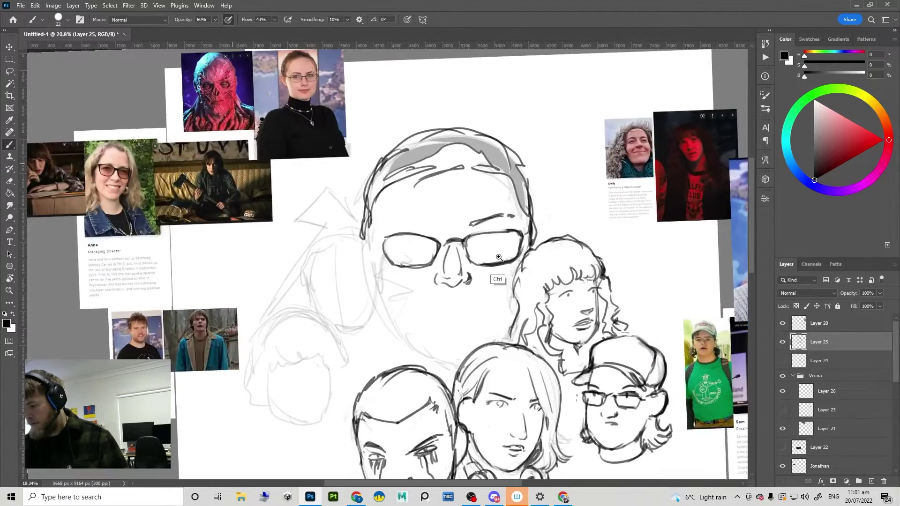
{"action": "left_click_drag", "start_coordinate": [494, 245], "coordinate": [494, 256]}
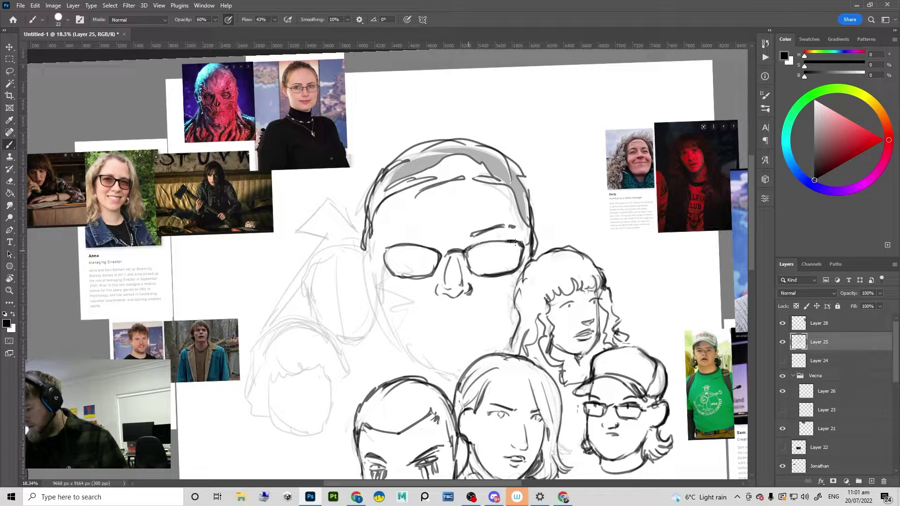
{"action": "key", "text": "e"}
{"action": "mouse_move", "coordinate": [439, 256]}
{"action": "left_mouse_down"}
{"action": "mouse_move", "coordinate": [392, 248]}
{"action": "mouse_move", "coordinate": [416, 270]}
{"action": "left_mouse_up"}
Step: Duplicate the right-hand glasses lens onto the left-hand eye and flip the copy horizontally
{"action": "key", "text": "l"}
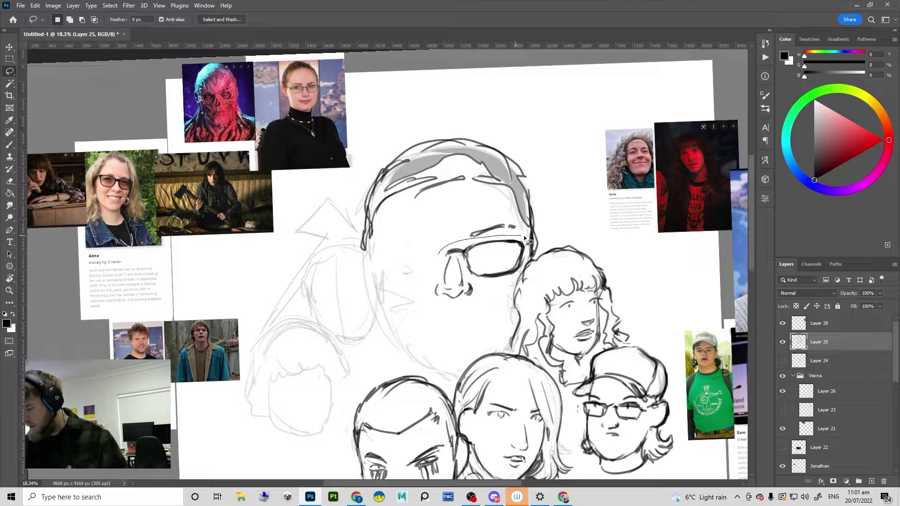
{"action": "mouse_move", "coordinate": [524, 235]}
{"action": "left_mouse_down"}
{"action": "mouse_move", "coordinate": [478, 289]}
{"action": "mouse_move", "coordinate": [438, 257]}
{"action": "left_mouse_up"}
{"action": "left_click_drag", "start_coordinate": [492, 261], "coordinate": [416, 270]}
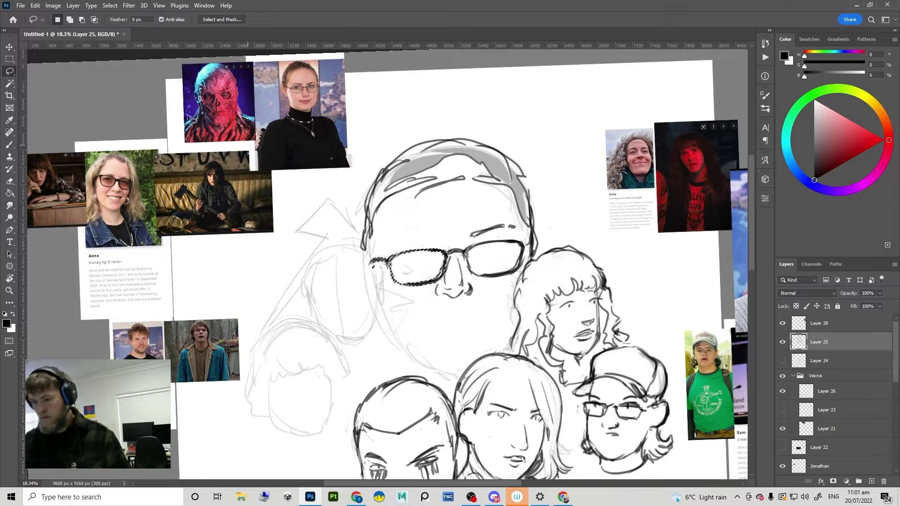
{"action": "left_click", "coordinate": [35, 6]}
{"action": "mouse_move", "coordinate": [102, 216]}
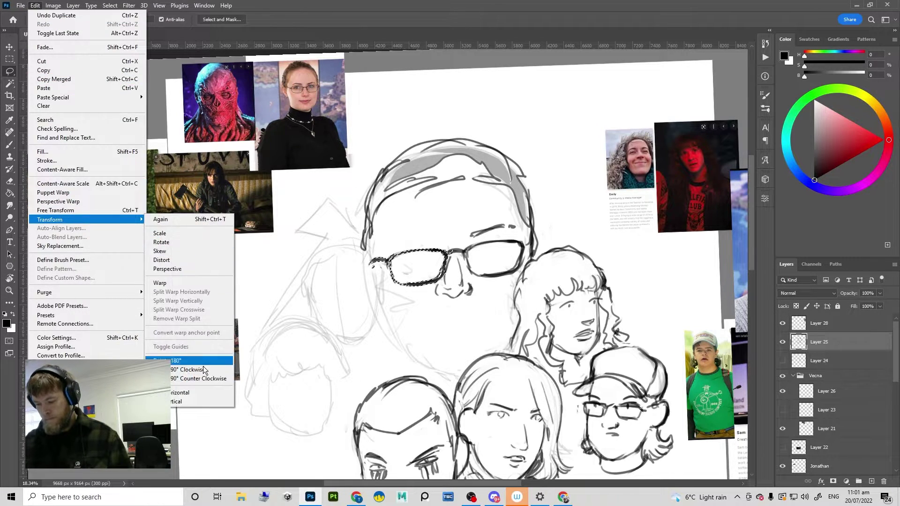
{"action": "left_click", "coordinate": [201, 395]}
Step: Join the mirrored lens to the glasses bridge and adjust the glasses with Free Transform
{"action": "key", "text": "b"}
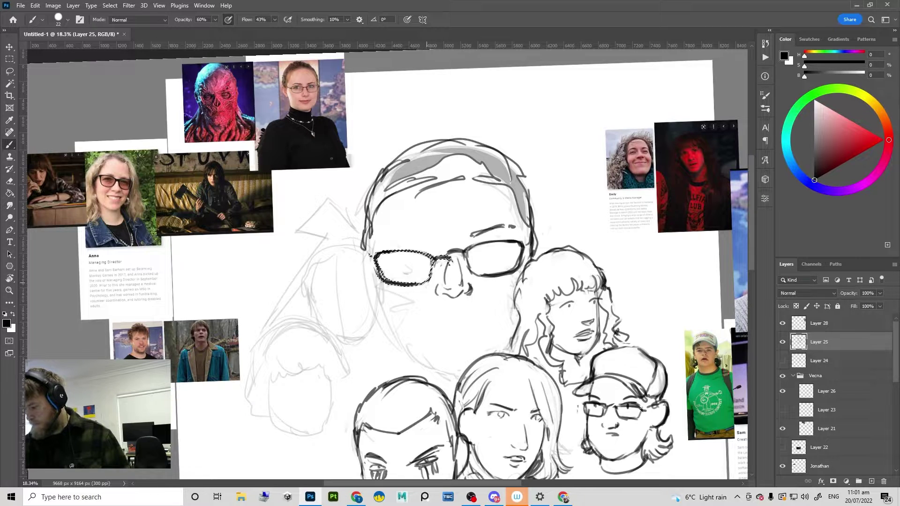
{"action": "mouse_move", "coordinate": [447, 260]}
{"action": "left_mouse_down"}
{"action": "mouse_move", "coordinate": [461, 236]}
{"action": "mouse_move", "coordinate": [449, 258]}
{"action": "mouse_move", "coordinate": [481, 261]}
{"action": "mouse_move", "coordinate": [478, 289]}
{"action": "mouse_move", "coordinate": [486, 277]}
{"action": "mouse_move", "coordinate": [518, 278]}
{"action": "mouse_move", "coordinate": [524, 244]}
{"action": "left_mouse_up"}
{"action": "key", "text": "ctrl+d"}
{"action": "key", "text": "l"}
{"action": "mouse_move", "coordinate": [520, 250]}
{"action": "left_mouse_down"}
{"action": "mouse_move", "coordinate": [515, 258]}
{"action": "mouse_move", "coordinate": [524, 233]}
{"action": "mouse_move", "coordinate": [515, 249]}
{"action": "left_mouse_up"}
{"action": "key", "text": "ctrl+t"}
{"action": "key", "text": "Return"}
{"action": "key", "text": "ctrl+d"}
{"action": "key", "text": "b"}
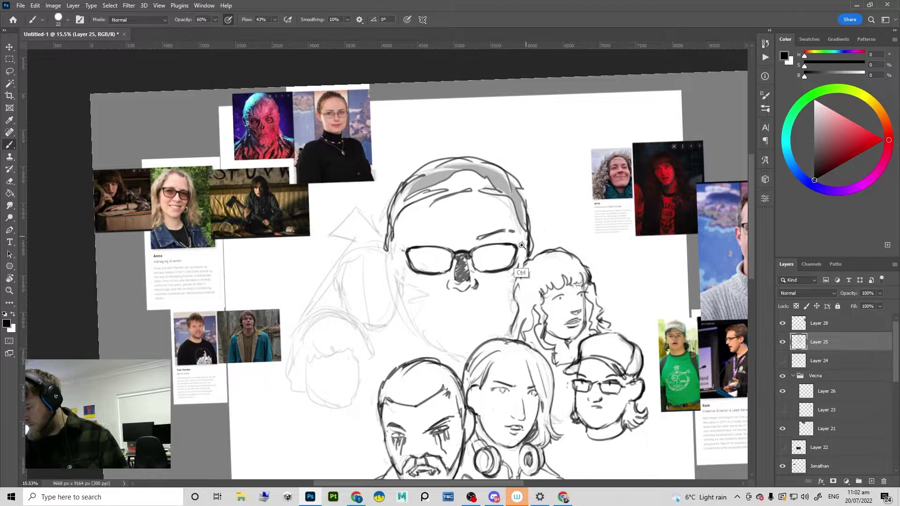
Step: Shade both glasses lenses with dark diagonal strokes
{"action": "left_click_drag", "start_coordinate": [519, 253], "coordinate": [536, 253]}
{"action": "mouse_move", "coordinate": [486, 243]}
{"action": "left_mouse_down"}
{"action": "mouse_move", "coordinate": [461, 267]}
{"action": "mouse_move", "coordinate": [479, 242]}
{"action": "mouse_move", "coordinate": [456, 260]}
{"action": "left_mouse_up"}
{"action": "left_click_drag", "start_coordinate": [479, 241], "coordinate": [387, 274]}
{"action": "mouse_move", "coordinate": [419, 245]}
{"action": "left_mouse_down"}
{"action": "mouse_move", "coordinate": [391, 276]}
{"action": "mouse_move", "coordinate": [375, 263]}
{"action": "left_mouse_up"}
{"action": "left_click_drag", "start_coordinate": [534, 267], "coordinate": [518, 303], "text": "ctrl"}
{"action": "scroll", "coordinate": [479, 290], "scroll_direction": "down", "scroll_amount": 3}
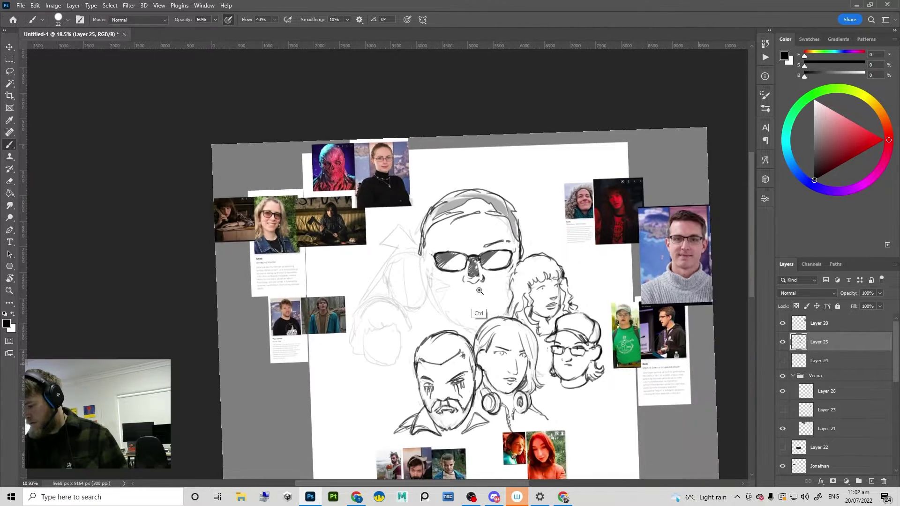
Step: Ink the forehead shadow's edge above the eyebrows and fill the forehead with translucent grey
{"action": "scroll", "coordinate": [480, 291], "scroll_direction": "up", "scroll_amount": 2}
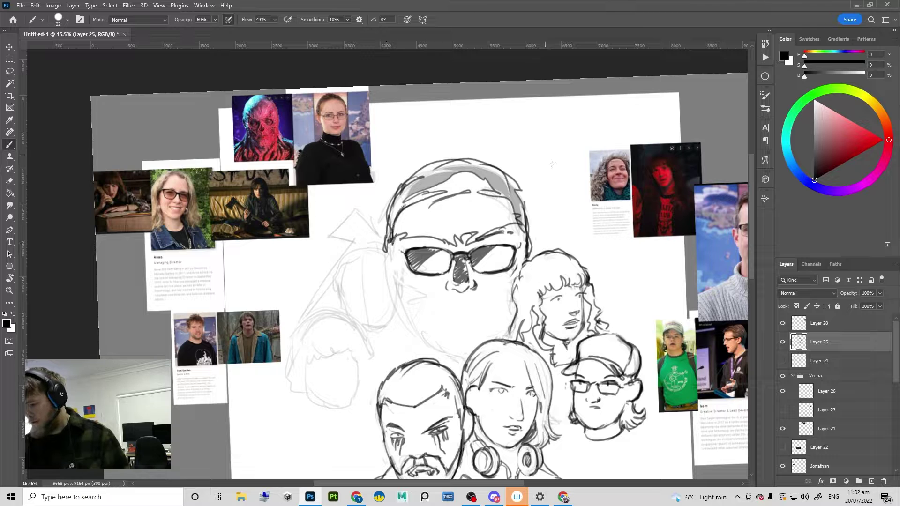
{"action": "mouse_move", "coordinate": [443, 238]}
{"action": "left_mouse_down"}
{"action": "mouse_move", "coordinate": [409, 222]}
{"action": "mouse_move", "coordinate": [453, 228]}
{"action": "mouse_move", "coordinate": [444, 217]}
{"action": "left_mouse_up"}
{"action": "key", "text": "g"}
{"action": "left_click", "coordinate": [452, 211]}
{"action": "mouse_move", "coordinate": [524, 236]}
{"action": "left_mouse_down"}
{"action": "mouse_move", "coordinate": [486, 284]}
{"action": "mouse_move", "coordinate": [514, 232]}
{"action": "left_mouse_up"}
{"action": "key", "text": "b"}
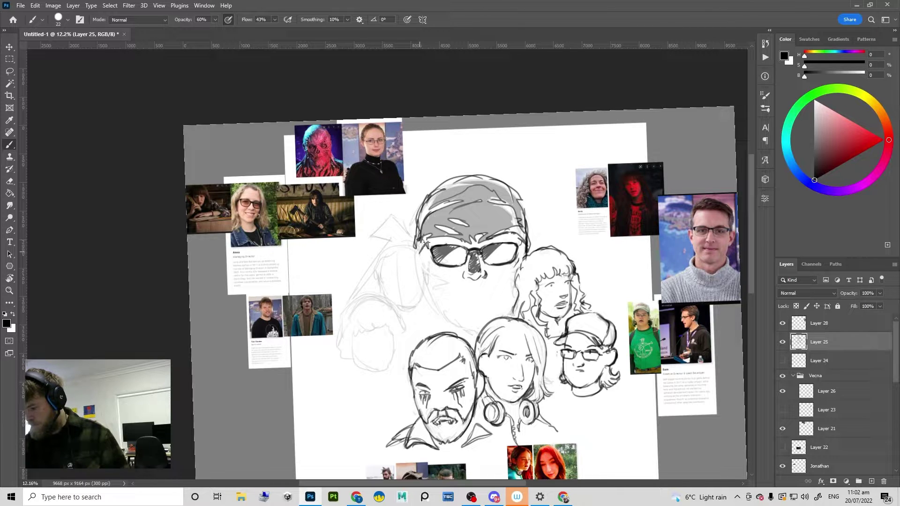
Step: Ink the sides of the large head's face below the glasses and draw a short mouth line under the nose
{"action": "left_click_drag", "start_coordinate": [427, 244], "coordinate": [421, 266]}
{"action": "left_click_drag", "start_coordinate": [510, 293], "coordinate": [511, 258]}
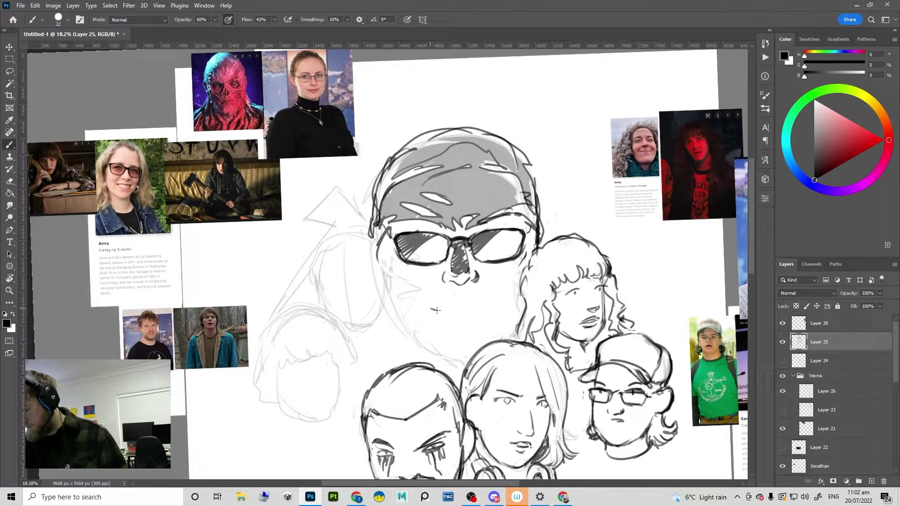
{"action": "left_click_drag", "start_coordinate": [449, 309], "coordinate": [485, 302]}
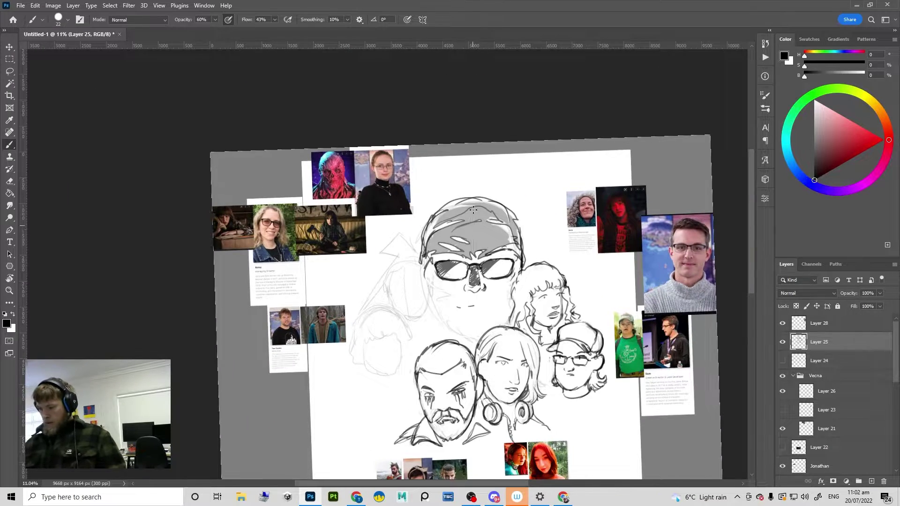
{"action": "left_click_drag", "start_coordinate": [485, 262], "coordinate": [516, 237]}
{"action": "mouse_move", "coordinate": [541, 272]}
{"action": "left_mouse_down"}
{"action": "mouse_move", "coordinate": [511, 298]}
{"action": "mouse_move", "coordinate": [561, 249]}
{"action": "left_mouse_up"}
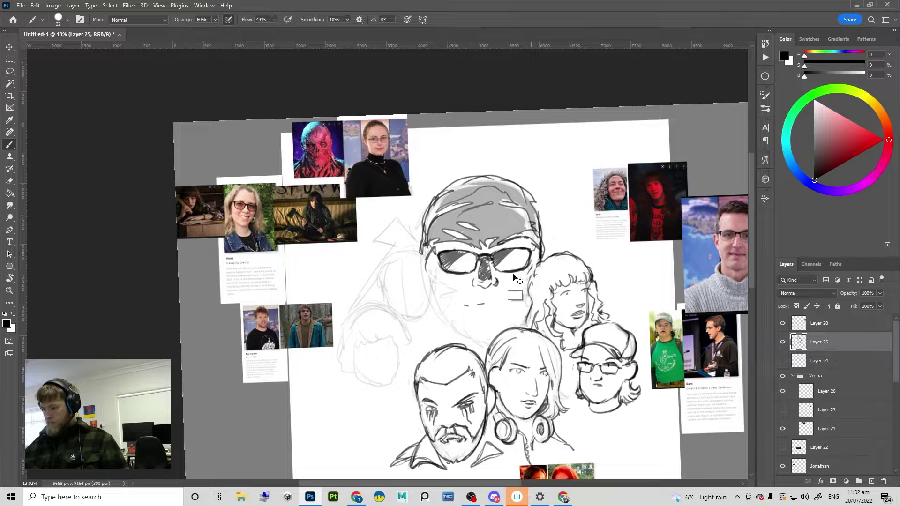
Step: Ink the left-hand cheek and jawline of the large head down to the chin, undoing unwanted strokes
{"action": "scroll", "coordinate": [536, 266], "scroll_direction": "up", "scroll_amount": 1}
{"action": "mouse_move", "coordinate": [434, 311]}
{"action": "left_mouse_down"}
{"action": "mouse_move", "coordinate": [461, 357]}
{"action": "mouse_move", "coordinate": [455, 362]}
{"action": "mouse_move", "coordinate": [455, 350]}
{"action": "left_mouse_up"}
{"action": "key", "text": "ctrl+z"}
{"action": "key", "text": "ctrl+z"}
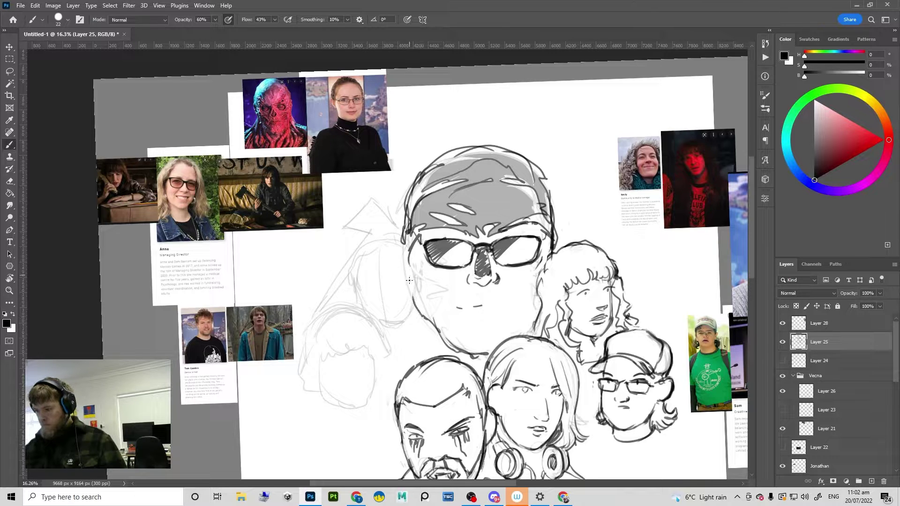
{"action": "left_click_drag", "start_coordinate": [408, 269], "coordinate": [418, 315]}
Step: Draw the left-hand ear beside the glasses and try an outline for the right-hand ear, undoing unwanted strokes
{"action": "left_click_drag", "start_coordinate": [402, 241], "coordinate": [414, 294]}
{"action": "key", "text": "ctrl+z"}
{"action": "mouse_move", "coordinate": [412, 245]}
{"action": "left_mouse_down"}
{"action": "mouse_move", "coordinate": [410, 280]}
{"action": "mouse_move", "coordinate": [406, 249]}
{"action": "mouse_move", "coordinate": [392, 250]}
{"action": "mouse_move", "coordinate": [394, 276]}
{"action": "left_mouse_up"}
{"action": "key", "text": "ctrl+z"}
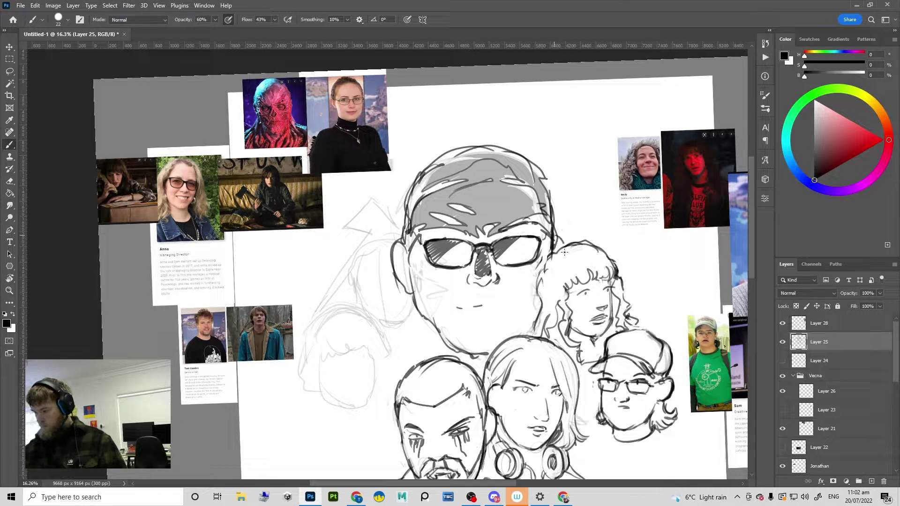
{"action": "left_click_drag", "start_coordinate": [564, 252], "coordinate": [554, 267]}
{"action": "key", "text": "ctrl+z"}
Step: Rework the left-hand cheek line and erase the stray hair outline where it meets the ear
{"action": "key", "text": "e"}
{"action": "key", "text": "b"}
{"action": "left_click_drag", "start_coordinate": [415, 269], "coordinate": [434, 326]}
{"action": "key", "text": "ctrl+z"}
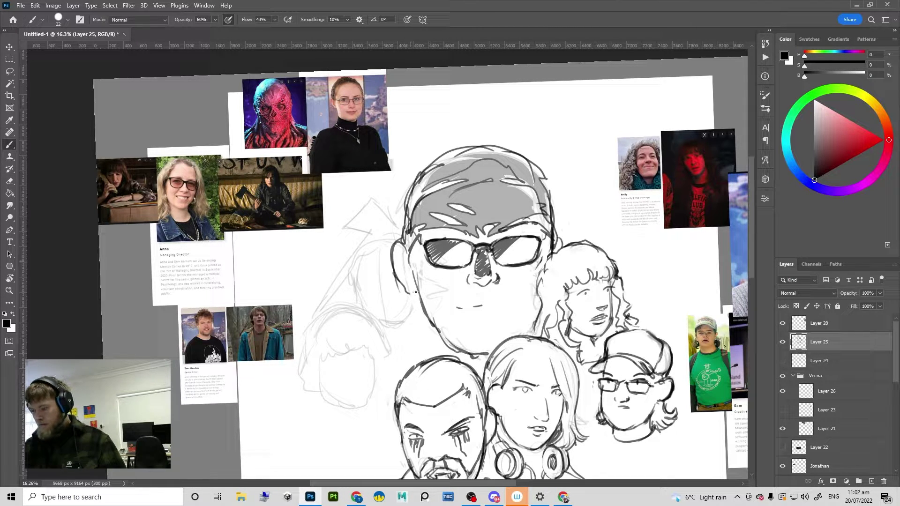
{"action": "key", "text": "e"}
{"action": "mouse_move", "coordinate": [400, 272]}
{"action": "left_mouse_down"}
{"action": "mouse_move", "coordinate": [420, 190]}
{"action": "mouse_move", "coordinate": [401, 250]}
{"action": "left_mouse_up"}
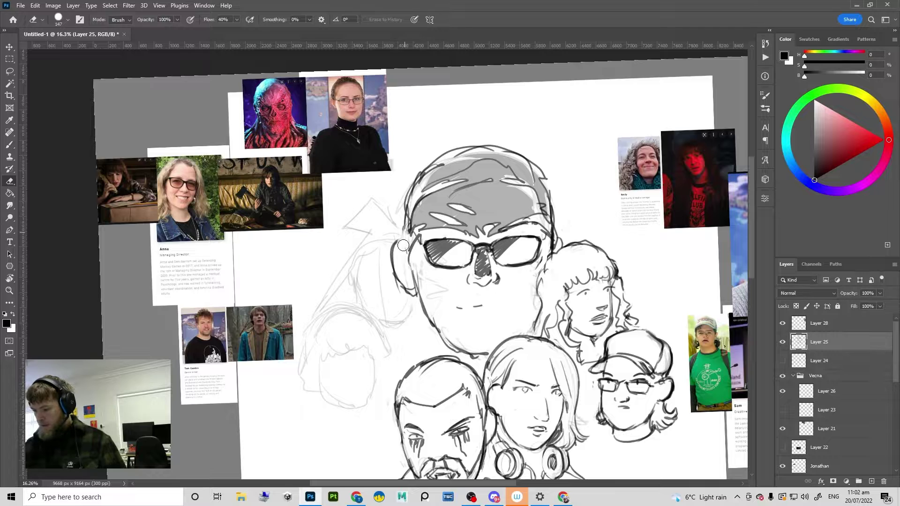
{"action": "left_click_drag", "start_coordinate": [411, 186], "coordinate": [402, 247]}
Step: Redraw the left-hand hair edge above the ear, undoing the extra strokes along the top of the hair
{"action": "key", "text": "b"}
{"action": "left_click_drag", "start_coordinate": [410, 206], "coordinate": [409, 245]}
{"action": "mouse_move", "coordinate": [420, 193]}
{"action": "left_mouse_down"}
{"action": "mouse_move", "coordinate": [463, 152]}
{"action": "mouse_move", "coordinate": [490, 151]}
{"action": "left_mouse_up"}
{"action": "key", "text": "ctrl+z"}
{"action": "key", "text": "ctrl+z"}
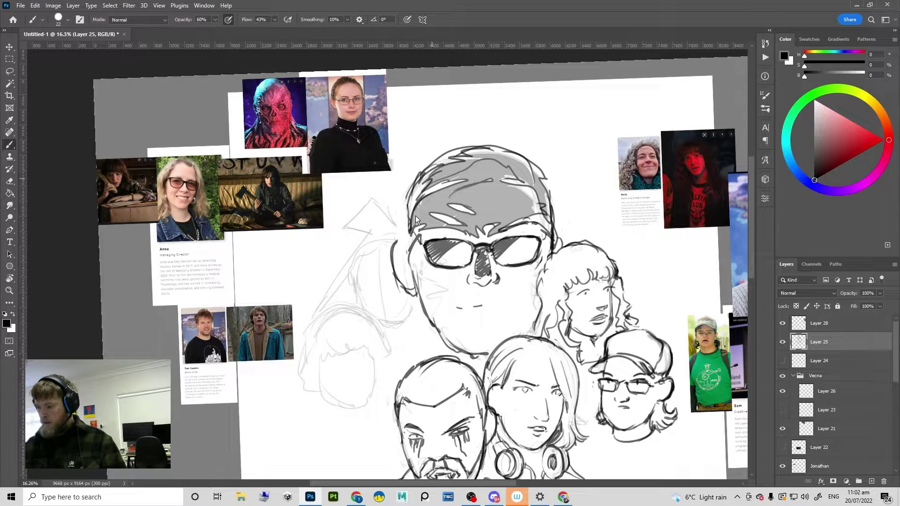
Step: Clean up and ink the right-hand ear between the large head and the curly-haired head
{"action": "scroll", "coordinate": [556, 240], "scroll_direction": "down", "scroll_amount": 1}
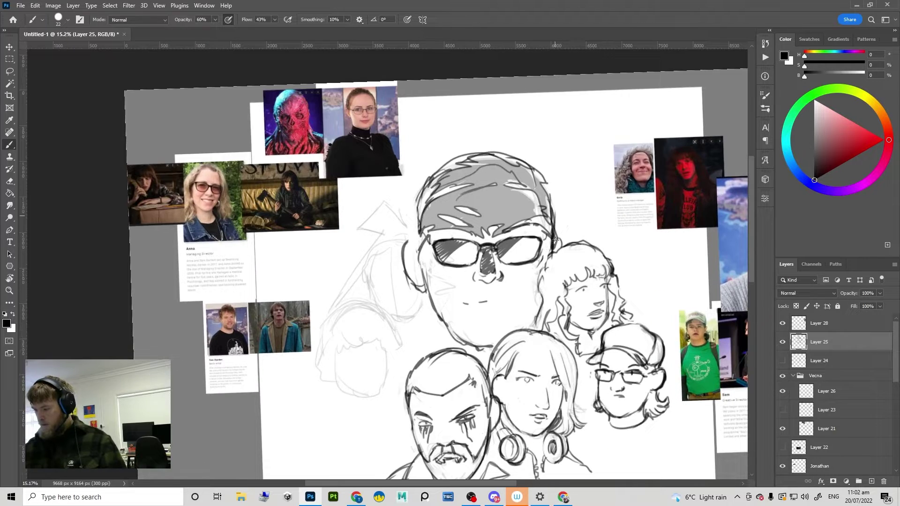
{"action": "key", "text": "e"}
{"action": "mouse_move", "coordinate": [555, 240]}
{"action": "left_mouse_down"}
{"action": "mouse_move", "coordinate": [553, 251]}
{"action": "mouse_move", "coordinate": [560, 234]}
{"action": "mouse_move", "coordinate": [565, 245]}
{"action": "left_mouse_up"}
{"action": "key", "text": "b"}
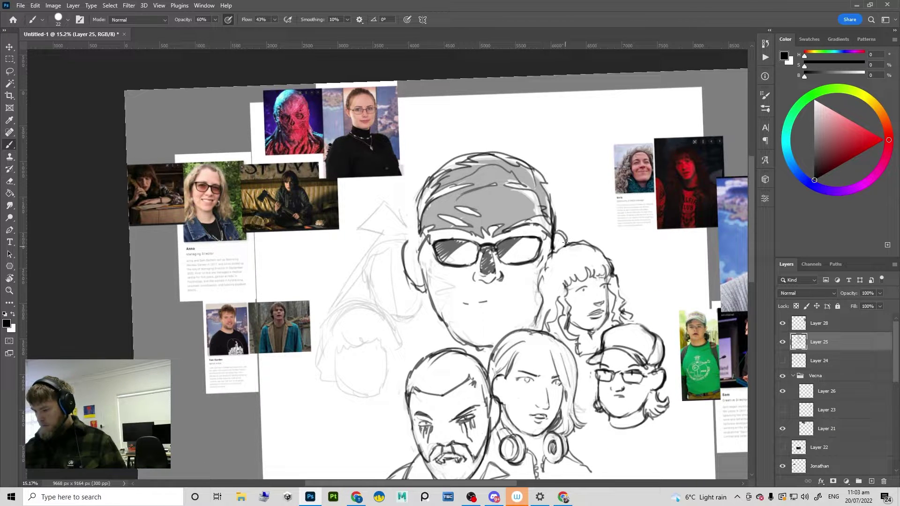
{"action": "key", "text": "e"}
{"action": "key", "text": "b"}
Step: Strengthen the large head's jawline toward the chin, undoing unwanted strokes
{"action": "mouse_move", "coordinate": [406, 241]}
{"action": "left_mouse_down"}
{"action": "mouse_move", "coordinate": [412, 282]}
{"action": "mouse_move", "coordinate": [435, 302]}
{"action": "mouse_move", "coordinate": [429, 291]}
{"action": "mouse_move", "coordinate": [463, 346]}
{"action": "left_mouse_up"}
{"action": "key", "text": "e"}
{"action": "key", "text": "b"}
{"action": "key", "text": "ctrl+z"}
{"action": "key", "text": "ctrl+z"}
{"action": "left_click_drag", "start_coordinate": [442, 309], "coordinate": [462, 342]}
{"action": "left_click_drag", "start_coordinate": [560, 291], "coordinate": [537, 280]}
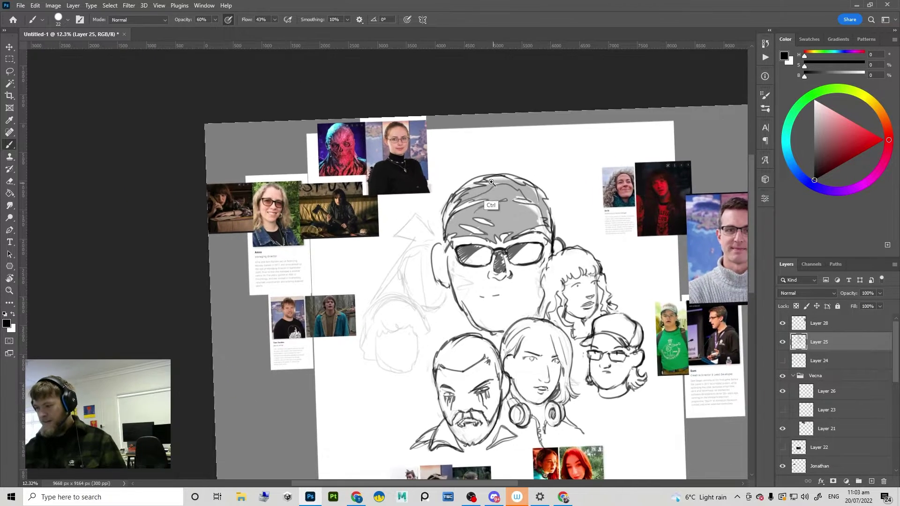
Step: Outline a jagged cheek shadow beneath the left-hand lens and fill it with translucent grey
{"action": "left_click_drag", "start_coordinate": [491, 206], "coordinate": [516, 166]}
{"action": "scroll", "coordinate": [540, 308], "scroll_direction": "down", "scroll_amount": 1}
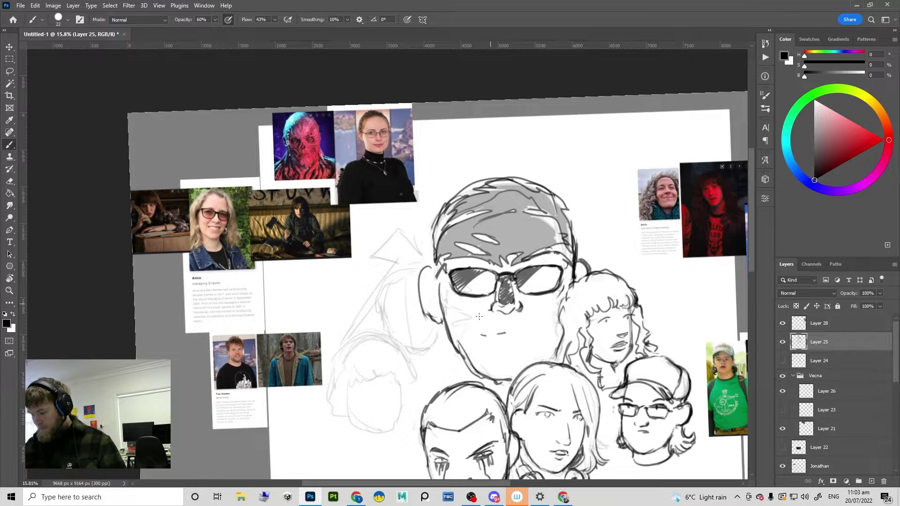
{"action": "key", "text": "g"}
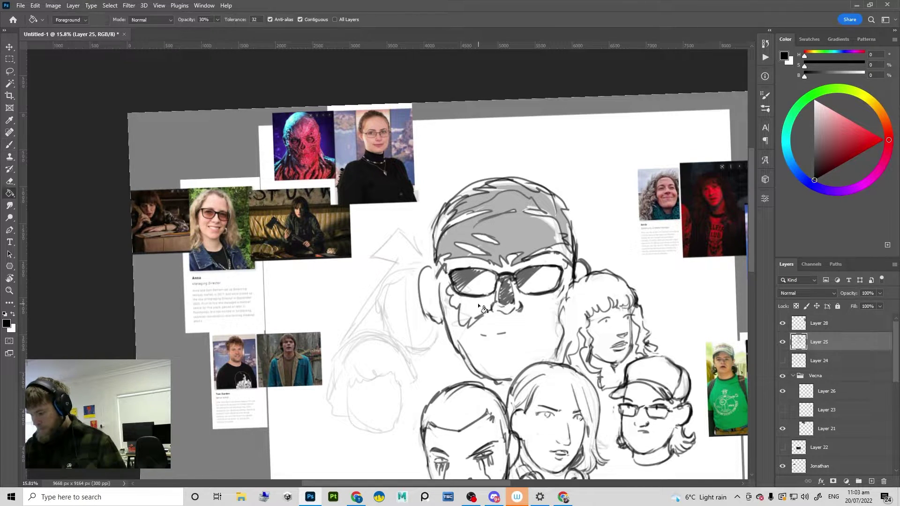
{"action": "key", "text": "b"}
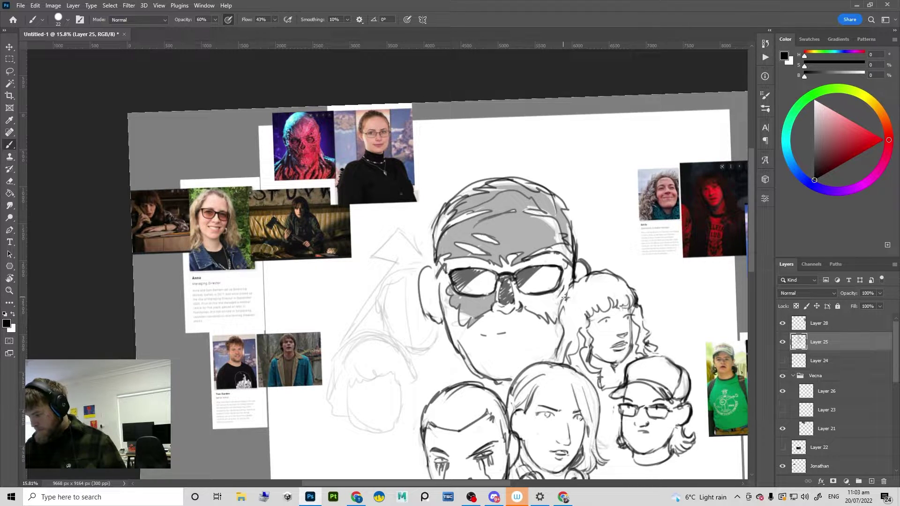
Step: Outline the cheek shadow beneath the right-hand lens, undo the first fill, and fill the closed shape with translucent grey
{"action": "left_click_drag", "start_coordinate": [563, 284], "coordinate": [556, 299]}
{"action": "key", "text": "g"}
{"action": "left_click", "coordinate": [522, 334]}
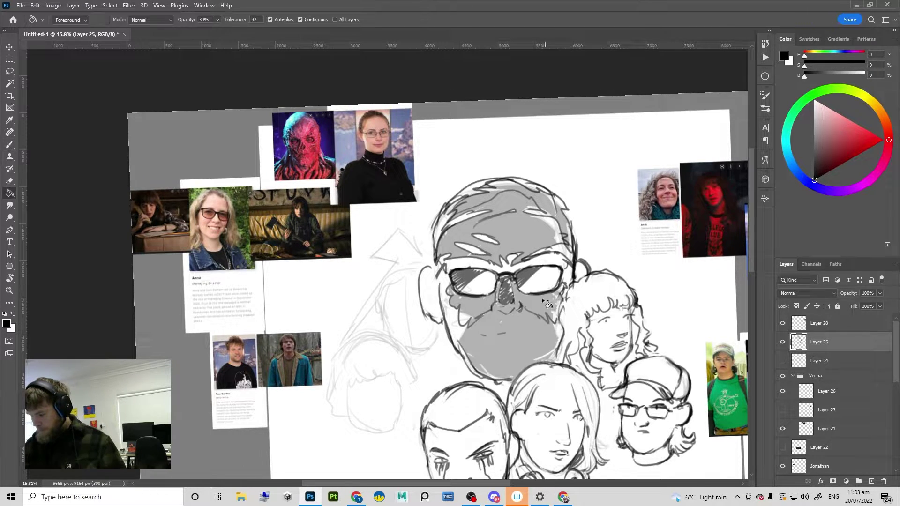
{"action": "key", "text": "ctrl+z"}
{"action": "key", "text": "b"}
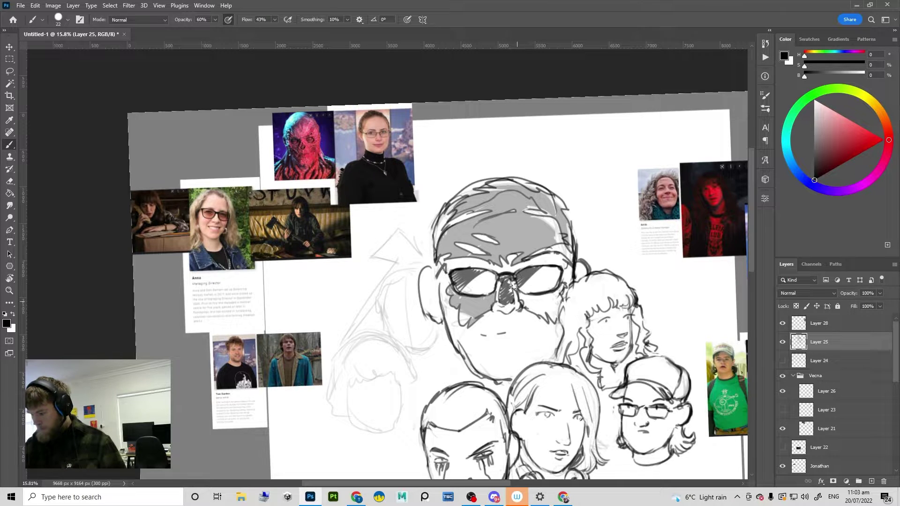
{"action": "key", "text": "g"}
{"action": "left_click", "coordinate": [542, 307]}
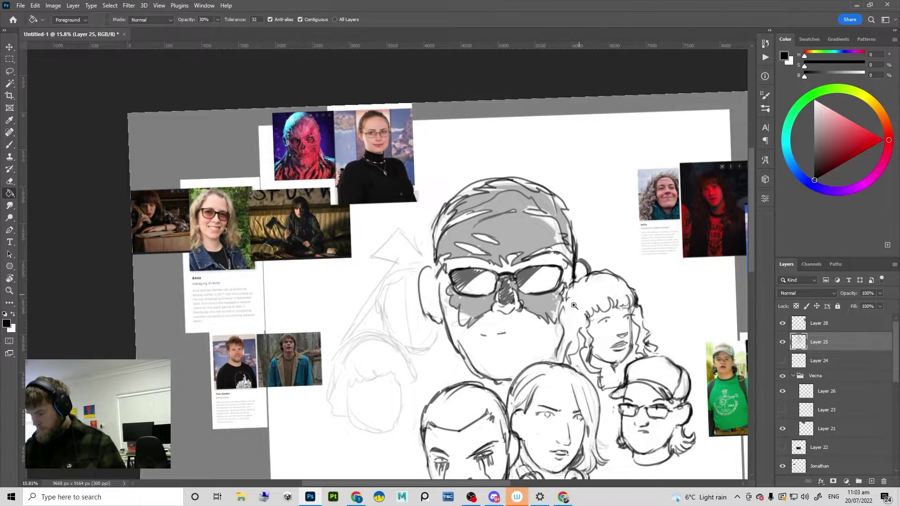
Step: Ink the shadow along the left-hand edge of the face beside the ear and fill it with translucent grey
{"action": "mouse_move", "coordinate": [570, 315]}
{"action": "left_mouse_down"}
{"action": "mouse_move", "coordinate": [545, 344]}
{"action": "mouse_move", "coordinate": [563, 324]}
{"action": "left_mouse_up"}
{"action": "left_click_drag", "start_coordinate": [492, 324], "coordinate": [469, 371]}
{"action": "scroll", "coordinate": [499, 313], "scroll_direction": "up", "scroll_amount": 1}
{"action": "key", "text": "b"}
{"action": "scroll", "coordinate": [499, 313], "scroll_direction": "up", "scroll_amount": 3}
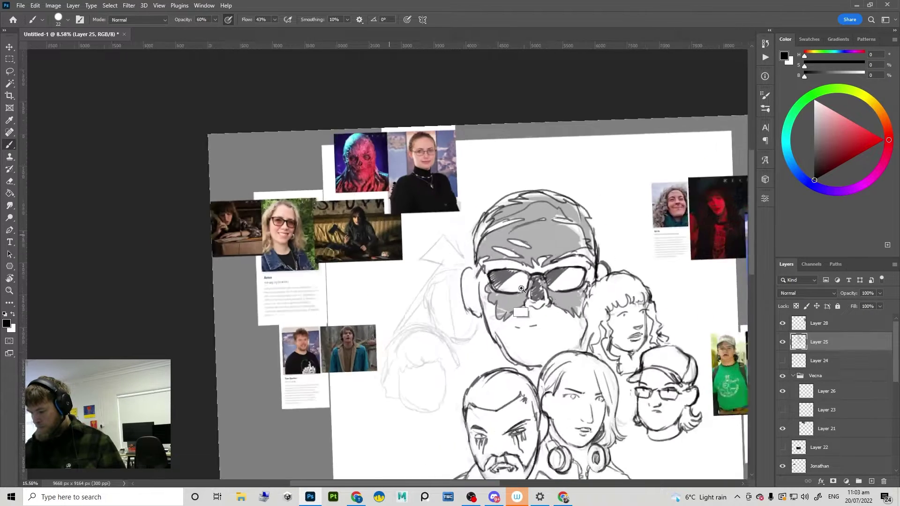
{"action": "left_click_drag", "start_coordinate": [490, 289], "coordinate": [481, 306]}
{"action": "left_click_drag", "start_coordinate": [487, 277], "coordinate": [479, 291]}
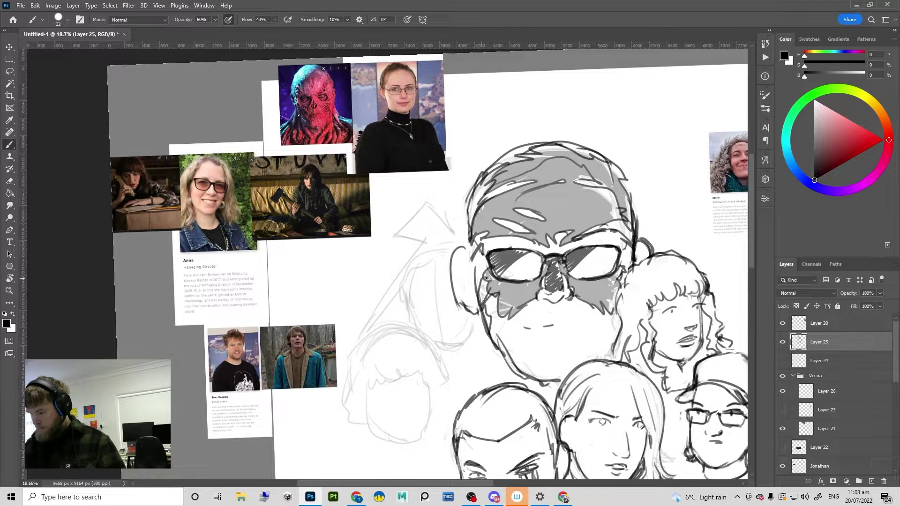
{"action": "key", "text": "g"}
{"action": "left_click", "coordinate": [488, 319]}
{"action": "key", "text": "b"}
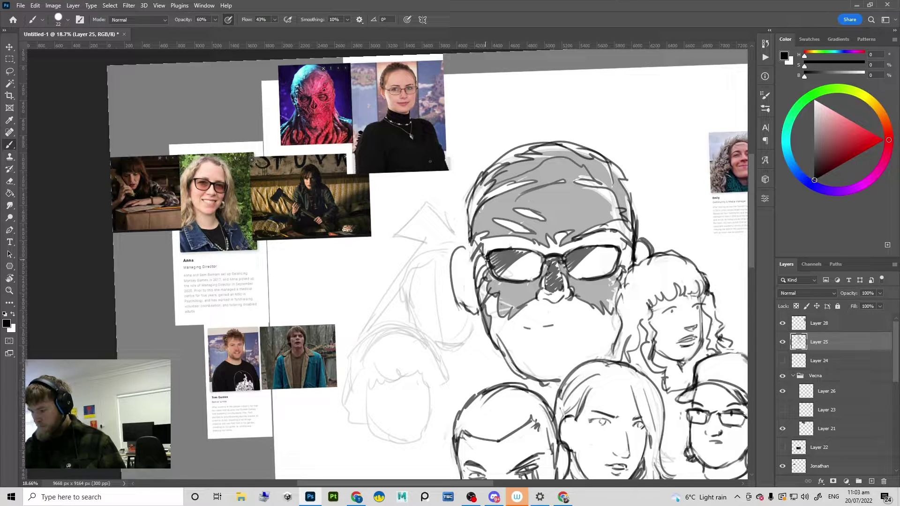
Step: Ink a short shadow stroke on the large head's right-hand face edge beside the lens
{"action": "left_click_drag", "start_coordinate": [624, 269], "coordinate": [618, 277]}
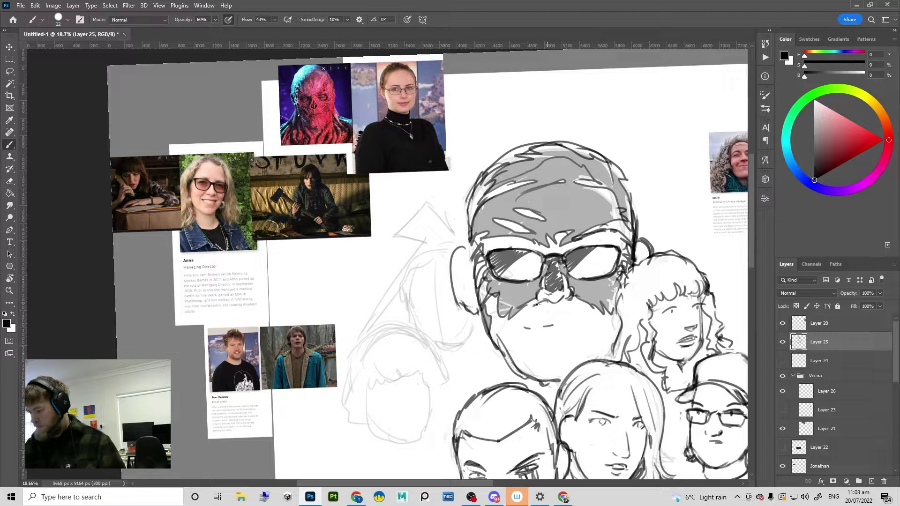
{"action": "left_click_drag", "start_coordinate": [581, 313], "coordinate": [404, 324]}
{"action": "left_click_drag", "start_coordinate": [474, 316], "coordinate": [519, 281]}
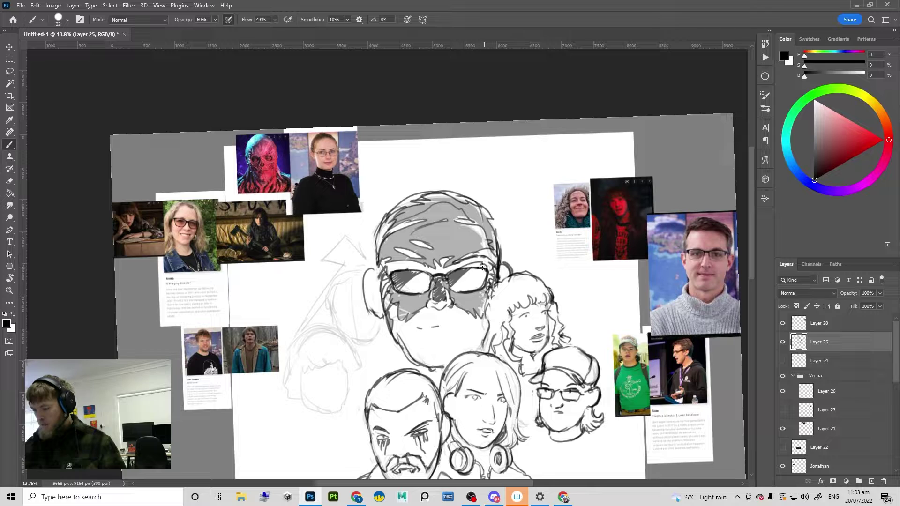
{"action": "key", "text": "g"}
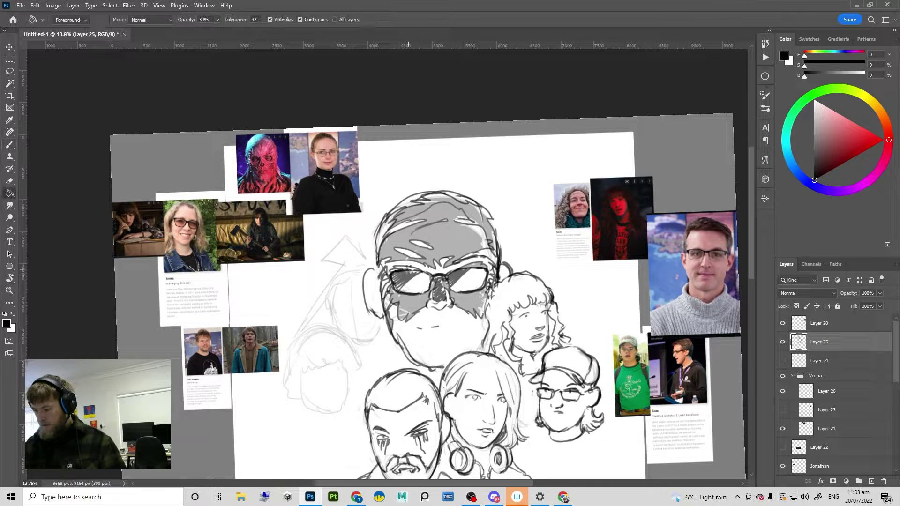
{"action": "scroll", "coordinate": [407, 269], "scroll_direction": "up", "scroll_amount": 3}
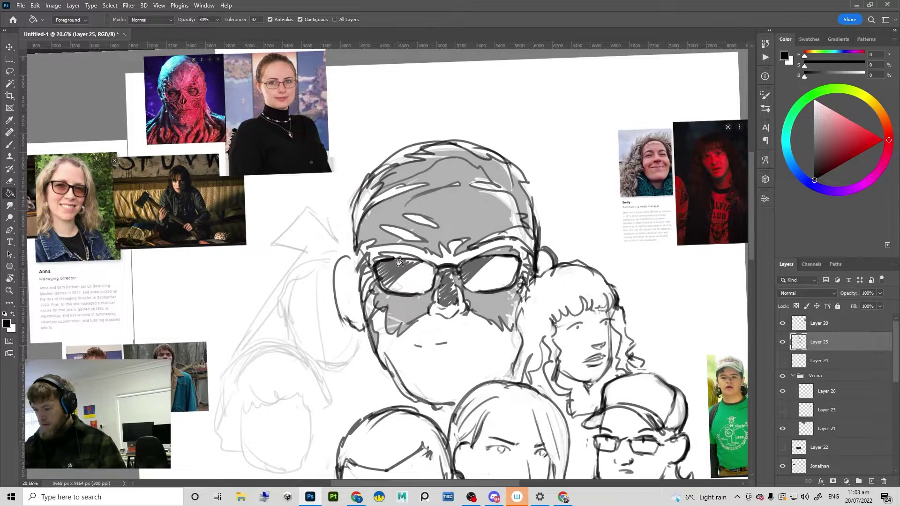
{"action": "key", "text": "b"}
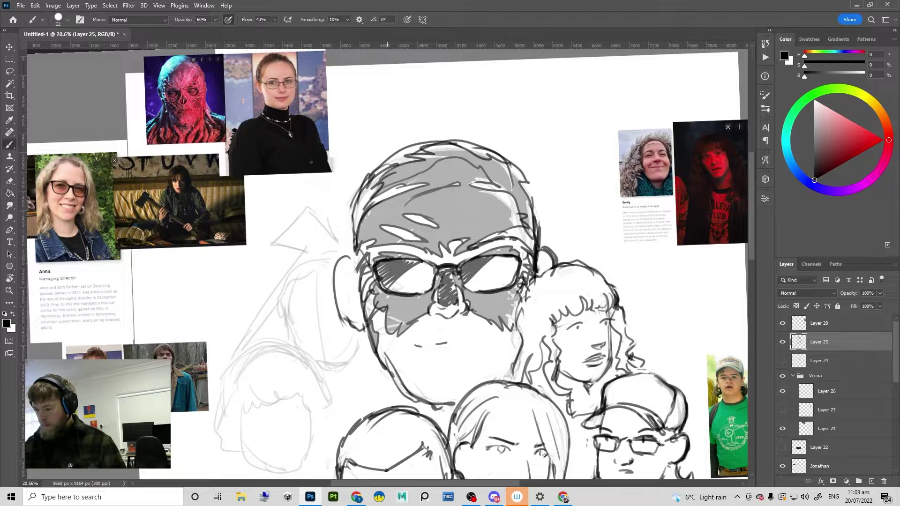
{"action": "scroll", "coordinate": [495, 281], "scroll_direction": "down", "scroll_amount": 3}
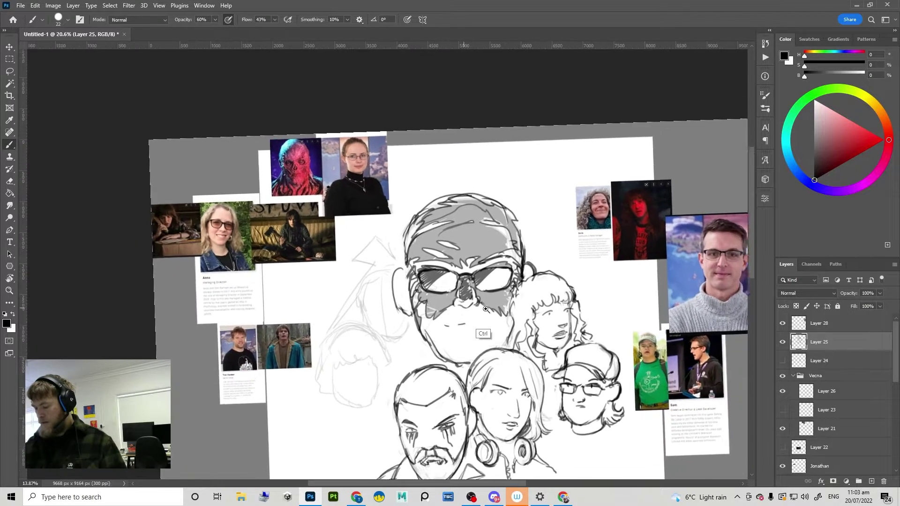
{"action": "scroll", "coordinate": [492, 255], "scroll_direction": "up", "scroll_amount": 2}
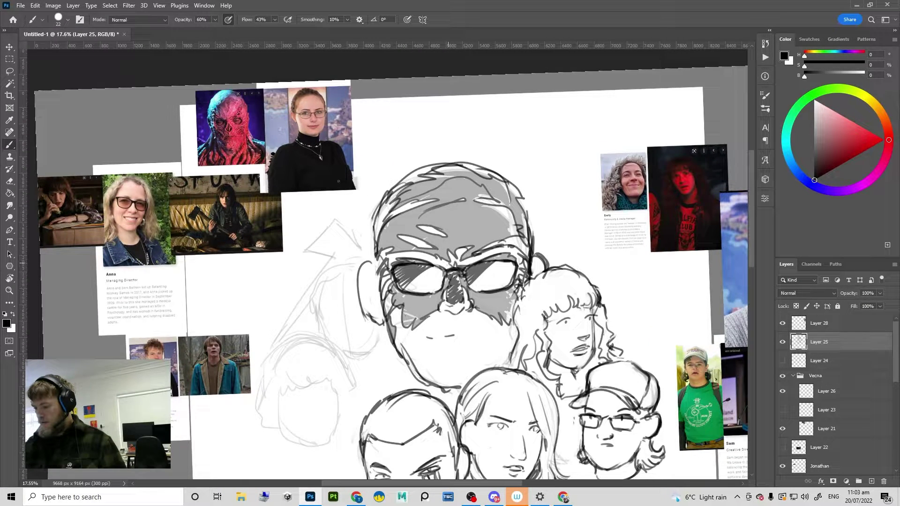
{"action": "scroll", "coordinate": [478, 263], "scroll_direction": "down", "scroll_amount": 3}
{"action": "key", "text": "ctrl+t"}
{"action": "scroll", "coordinate": [535, 236], "scroll_direction": "up", "scroll_amount": 3}
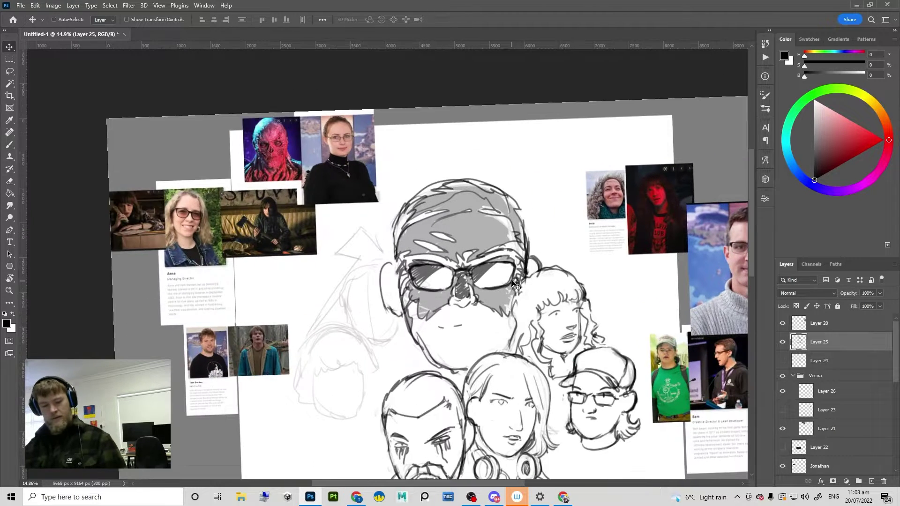
{"action": "key", "text": "Return"}
Step: Lasso the whole large head, then scale it to about 97.65%, rotate it about 1.39°, and raise it slightly
{"action": "key", "text": "l"}
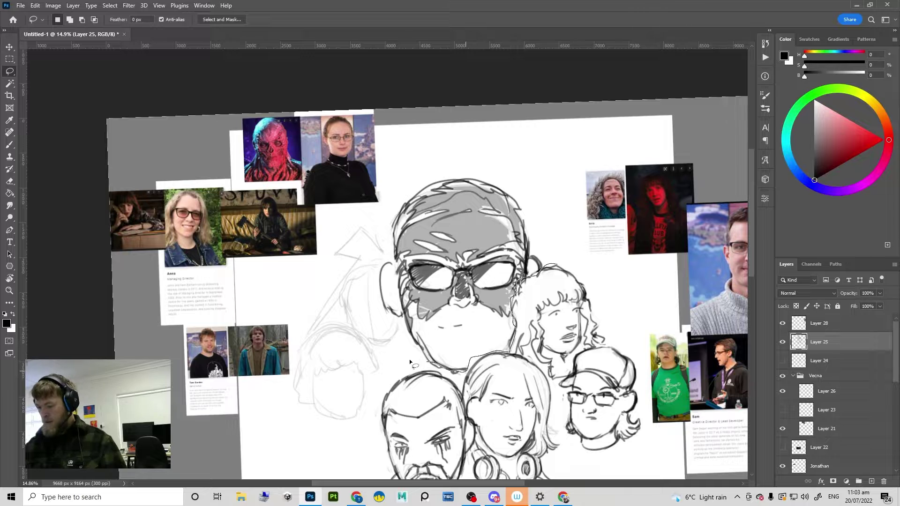
{"action": "mouse_move", "coordinate": [409, 359]}
{"action": "left_mouse_down"}
{"action": "mouse_move", "coordinate": [379, 264]}
{"action": "mouse_move", "coordinate": [387, 210]}
{"action": "mouse_move", "coordinate": [526, 194]}
{"action": "mouse_move", "coordinate": [543, 261]}
{"action": "left_mouse_up"}
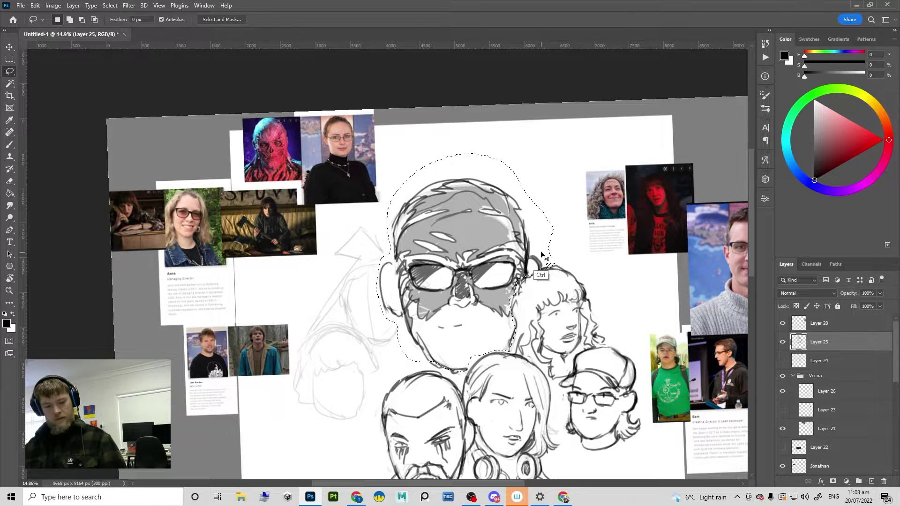
{"action": "key", "text": "ctrl+t"}
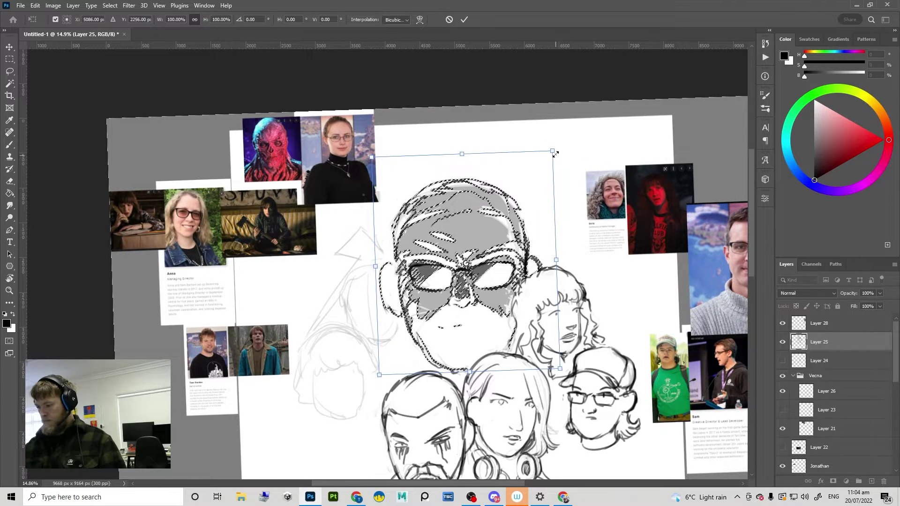
{"action": "left_click_drag", "start_coordinate": [556, 154], "coordinate": [567, 160]}
{"action": "left_click_drag", "start_coordinate": [526, 194], "coordinate": [528, 185]}
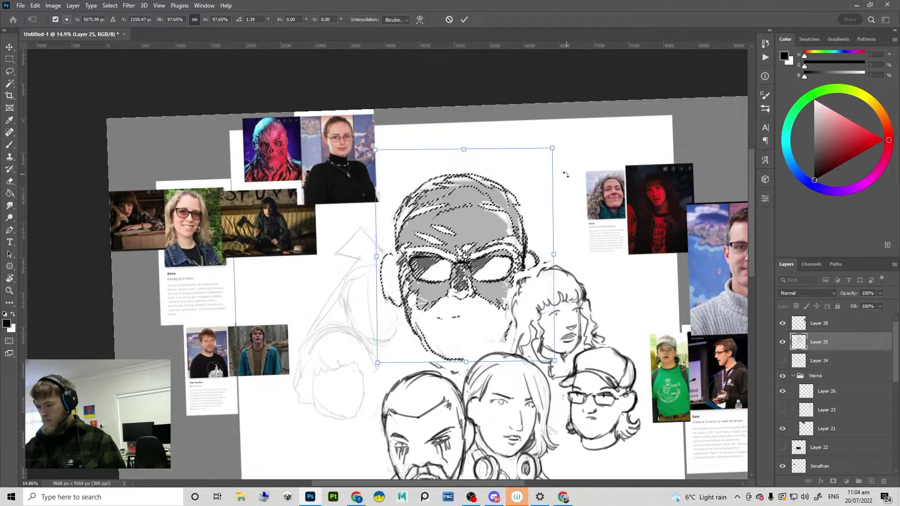
{"action": "key", "text": "Return"}
Step: Distort the selected head by its corners to slim the face and jaw, reposition it, and deselect
{"action": "left_click_drag", "start_coordinate": [518, 233], "coordinate": [521, 231]}
{"action": "key", "text": "ctrl+t"}
{"action": "left_click_drag", "start_coordinate": [472, 359], "coordinate": [474, 359]}
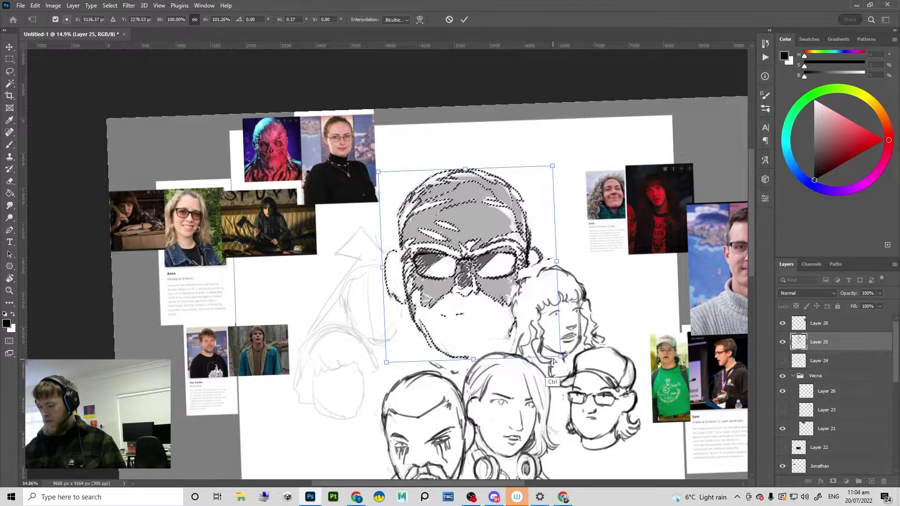
{"action": "left_click_drag", "start_coordinate": [560, 357], "coordinate": [553, 354]}
{"action": "left_click_drag", "start_coordinate": [386, 363], "coordinate": [392, 358]}
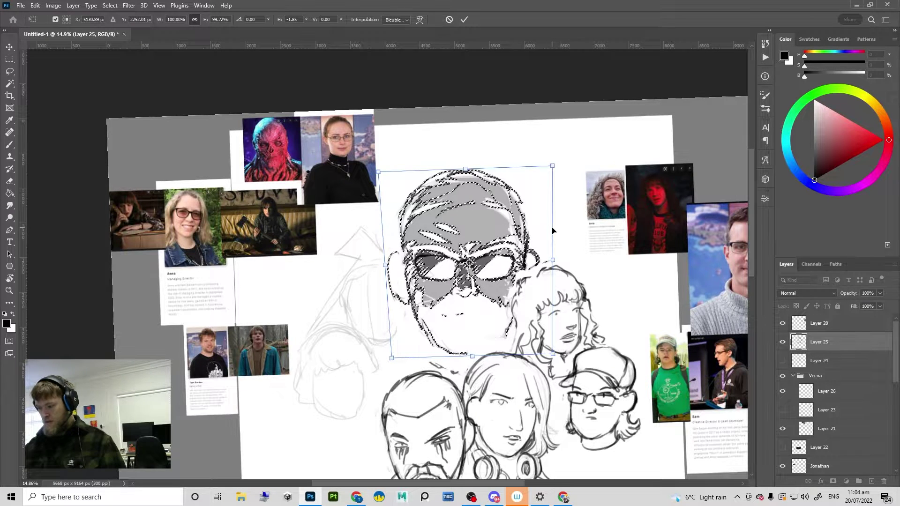
{"action": "left_click_drag", "start_coordinate": [553, 166], "coordinate": [550, 163]}
{"action": "left_click_drag", "start_coordinate": [378, 171], "coordinate": [390, 169]}
{"action": "key", "text": "Return"}
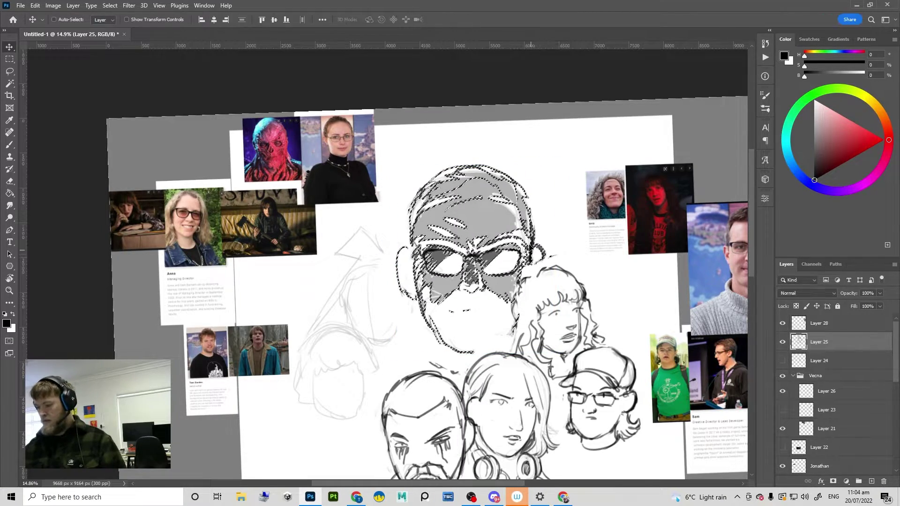
{"action": "mouse_move", "coordinate": [534, 242]}
{"action": "left_mouse_down"}
{"action": "mouse_move", "coordinate": [511, 262]}
{"action": "mouse_move", "coordinate": [581, 275]}
{"action": "left_mouse_up"}
{"action": "key", "text": "ctrl+d"}
Step: Clear the old mouth marks on the large head and ink a thin straight mouth line, undoing a trial stroke
{"action": "key", "text": "b"}
{"action": "left_click_drag", "start_coordinate": [510, 266], "coordinate": [507, 316]}
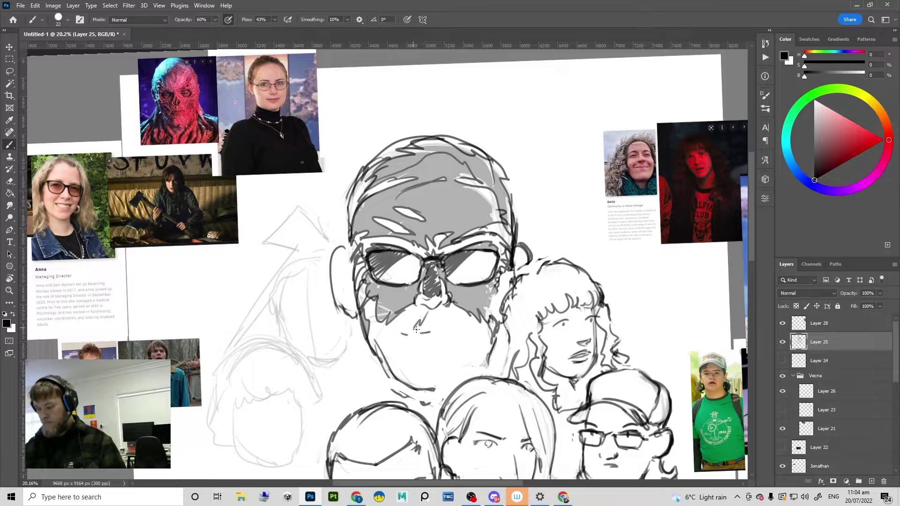
{"action": "key", "text": "e"}
{"action": "key", "text": "b"}
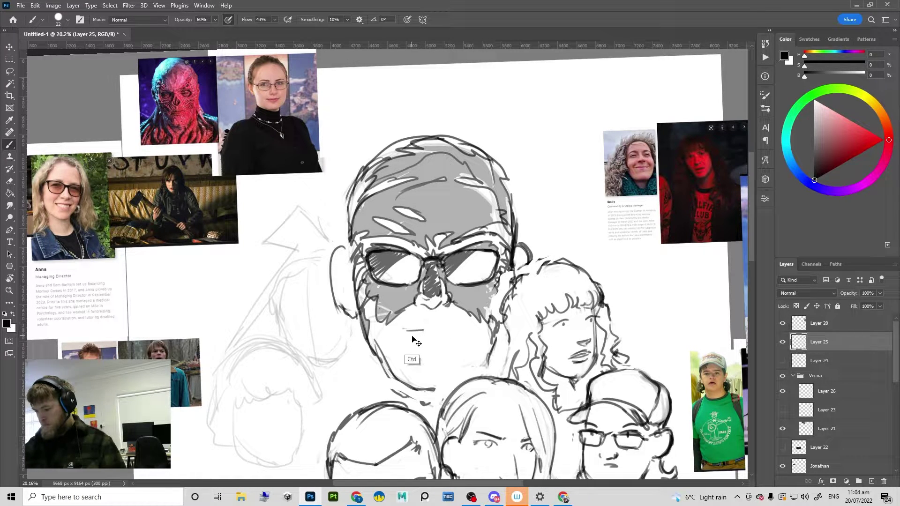
{"action": "key", "text": "e"}
{"action": "right_click", "coordinate": [400, 336]}
{"action": "key", "text": "Escape"}
{"action": "key", "text": "b"}
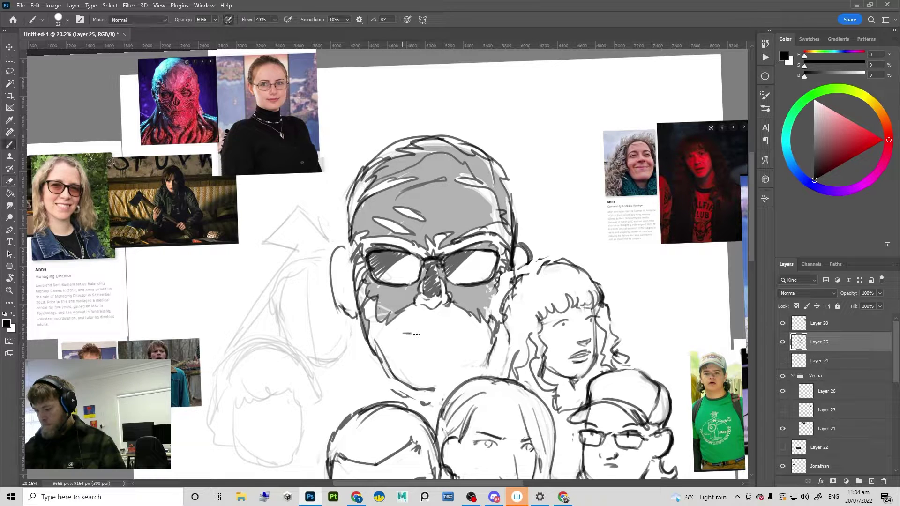
{"action": "key", "text": "ctrl+z"}
{"action": "left_click_drag", "start_coordinate": [407, 334], "coordinate": [431, 332]}
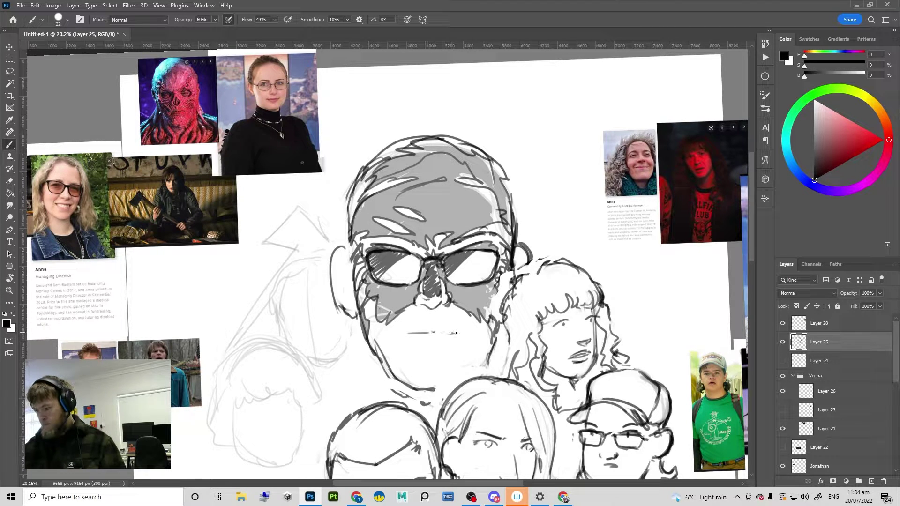
Step: Erase the lower outline of the nose, ink jagged shadow shapes down its sides, and fill them with translucent grey
{"action": "key", "text": "e"}
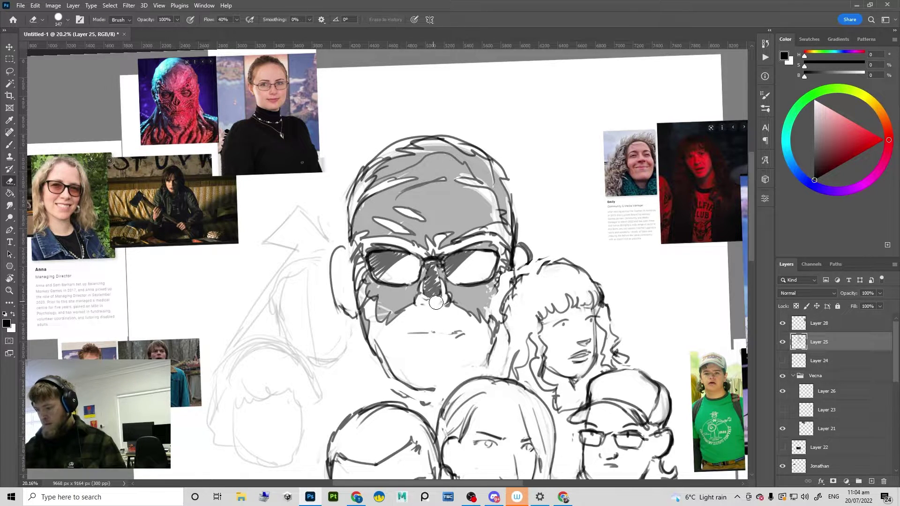
{"action": "scroll", "coordinate": [457, 312], "scroll_direction": "up", "scroll_amount": 1}
{"action": "mouse_move", "coordinate": [423, 300]}
{"action": "left_mouse_down"}
{"action": "mouse_move", "coordinate": [421, 275]}
{"action": "mouse_move", "coordinate": [419, 295]}
{"action": "left_mouse_up"}
{"action": "key", "text": "b"}
{"action": "left_click_drag", "start_coordinate": [427, 275], "coordinate": [435, 298]}
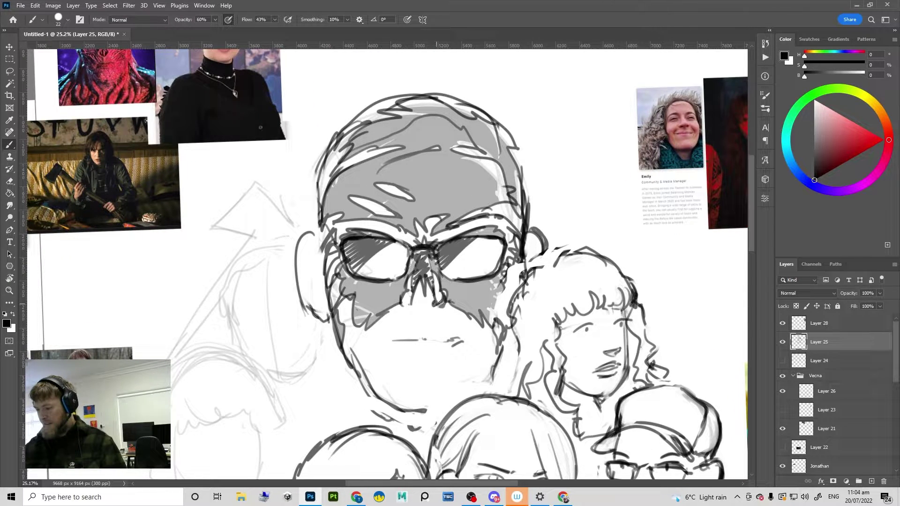
{"action": "key", "text": "g"}
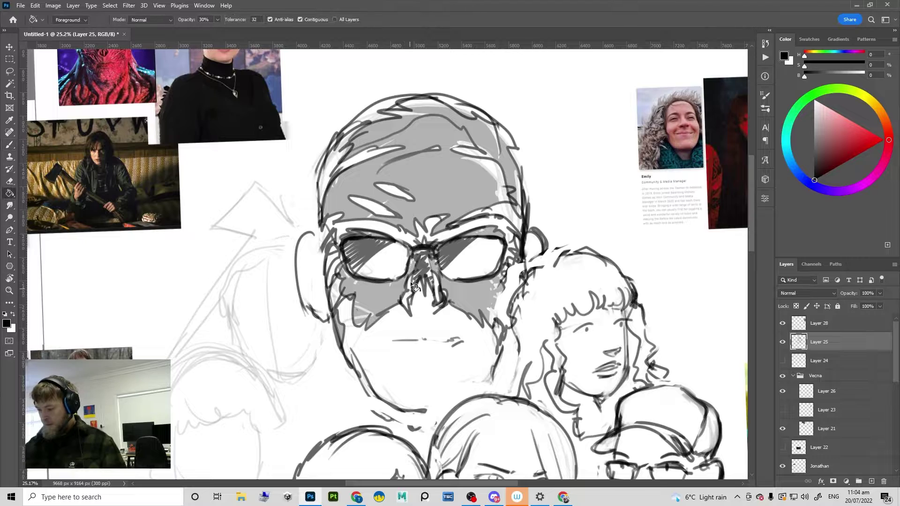
{"action": "left_click", "coordinate": [439, 284]}
{"action": "scroll", "coordinate": [462, 300], "scroll_direction": "down", "scroll_amount": 4}
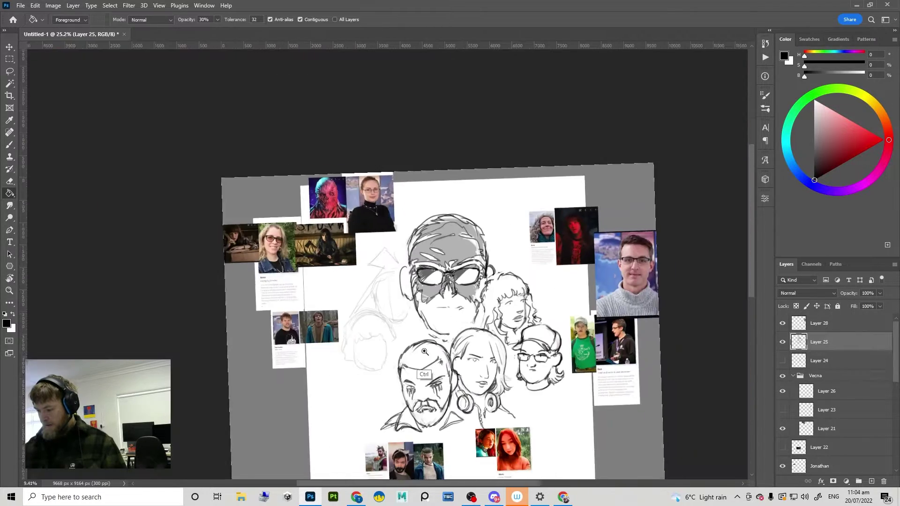
Step: Darken the ink along the right-hand side of the nose down to the nostril
{"action": "scroll", "coordinate": [462, 300], "scroll_direction": "up", "scroll_amount": 4}
{"action": "key", "text": "b"}
{"action": "left_click_drag", "start_coordinate": [446, 293], "coordinate": [441, 309]}
{"action": "scroll", "coordinate": [395, 310], "scroll_direction": "down", "scroll_amount": 4}
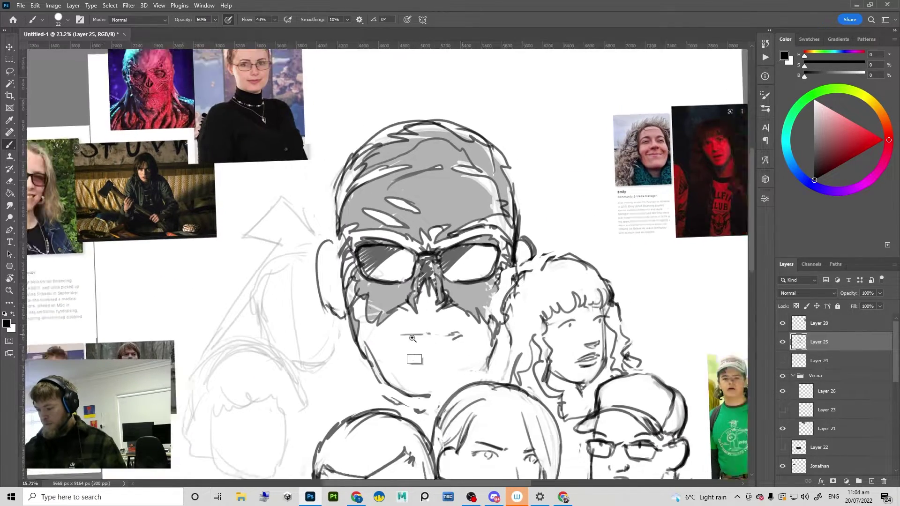
{"action": "scroll", "coordinate": [412, 356], "scroll_direction": "up", "scroll_amount": 3}
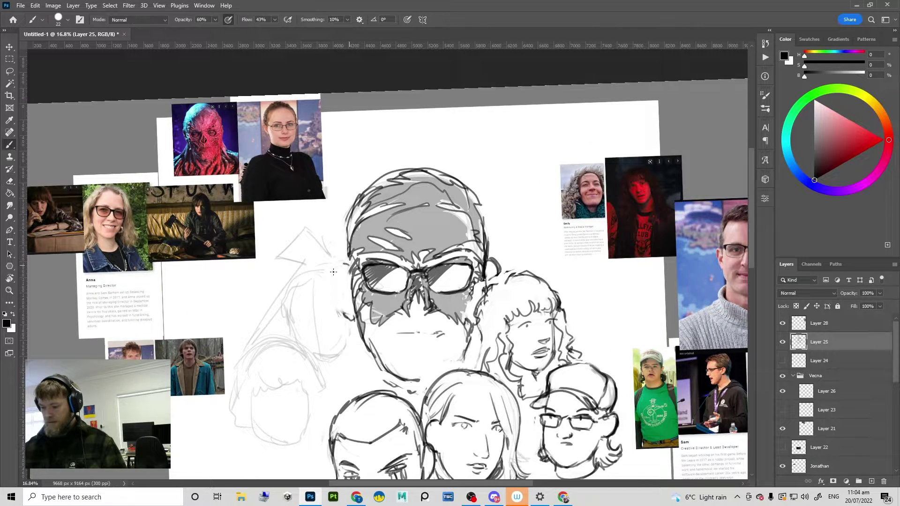
Step: Redraw the large head's left-hand ear closer to the face and clean up its lobe
{"action": "left_click_drag", "start_coordinate": [350, 262], "coordinate": [353, 313]}
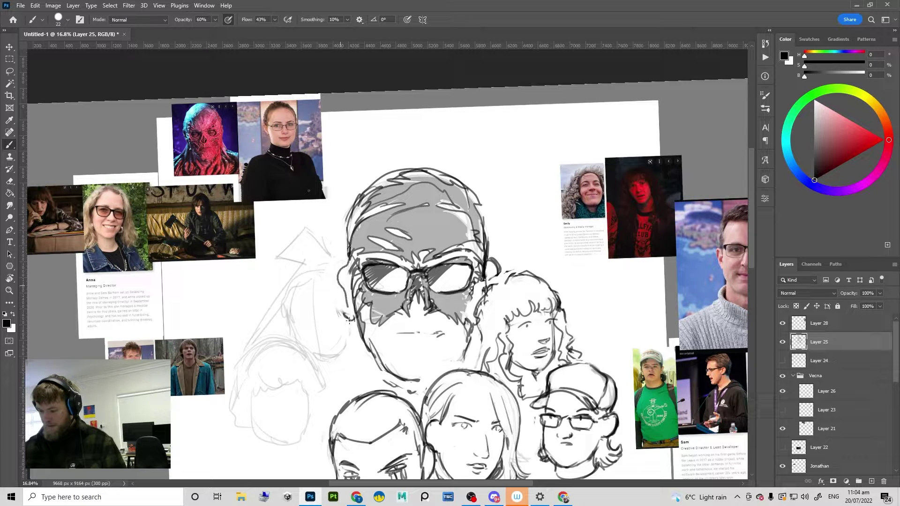
{"action": "key", "text": "e"}
{"action": "mouse_move", "coordinate": [339, 305]}
{"action": "left_mouse_down"}
{"action": "mouse_move", "coordinate": [341, 297]}
{"action": "mouse_move", "coordinate": [343, 318]}
{"action": "left_mouse_up"}
{"action": "key", "text": "b"}
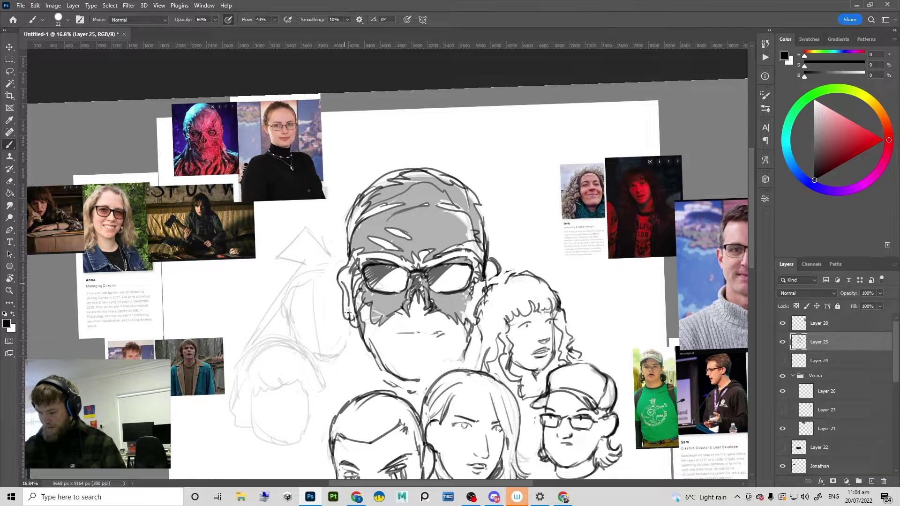
Step: Erase the large head's old right-hand ear and ink a narrower one, undoing an unwanted stroke
{"action": "key", "text": "e"}
{"action": "mouse_move", "coordinate": [491, 258]}
{"action": "left_mouse_down"}
{"action": "mouse_move", "coordinate": [498, 275]}
{"action": "mouse_move", "coordinate": [491, 284]}
{"action": "mouse_move", "coordinate": [487, 221]}
{"action": "mouse_move", "coordinate": [441, 173]}
{"action": "mouse_move", "coordinate": [403, 166]}
{"action": "left_mouse_up"}
{"action": "key", "text": "b"}
{"action": "key", "text": "ctrl+z"}
{"action": "scroll", "coordinate": [487, 256], "scroll_direction": "down", "scroll_amount": 2}
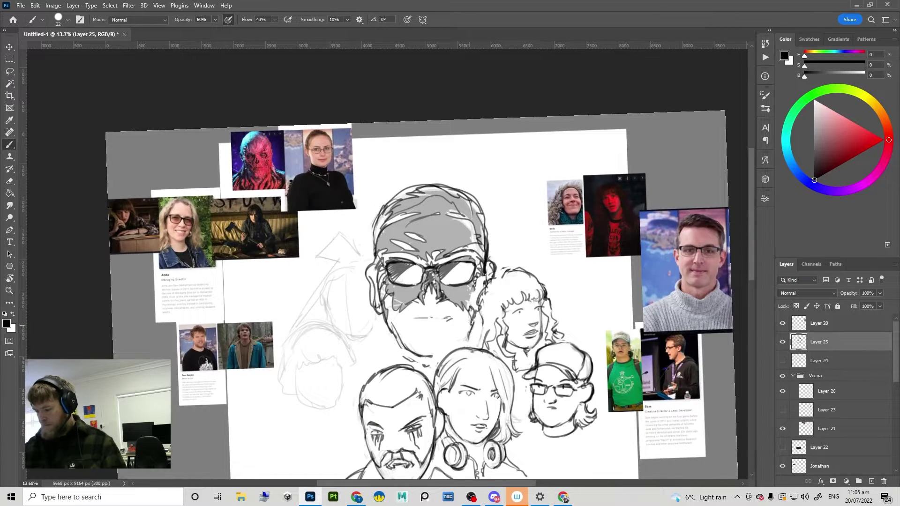
{"action": "scroll", "coordinate": [451, 313], "scroll_direction": "up", "scroll_amount": 3}
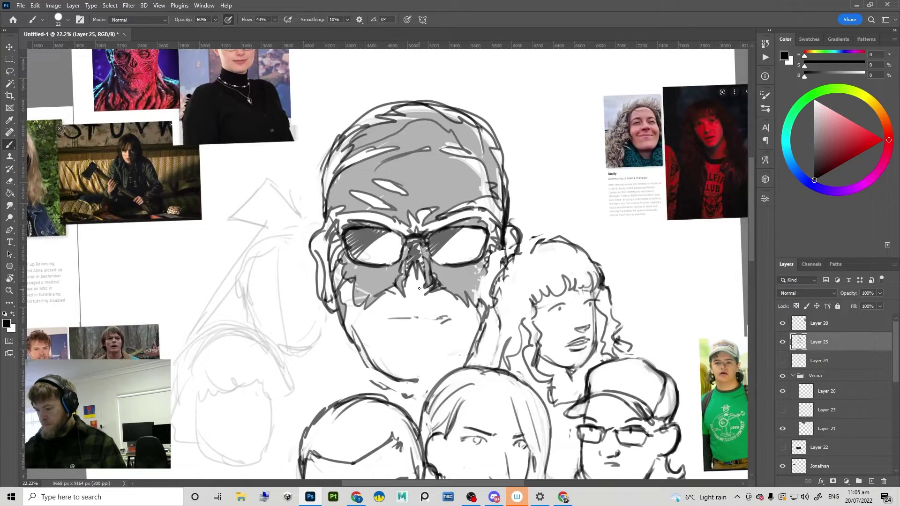
Step: Lasso the curly-haired head and shift it slightly up and away from the large head
{"action": "scroll", "coordinate": [428, 290], "scroll_direction": "down", "scroll_amount": 3}
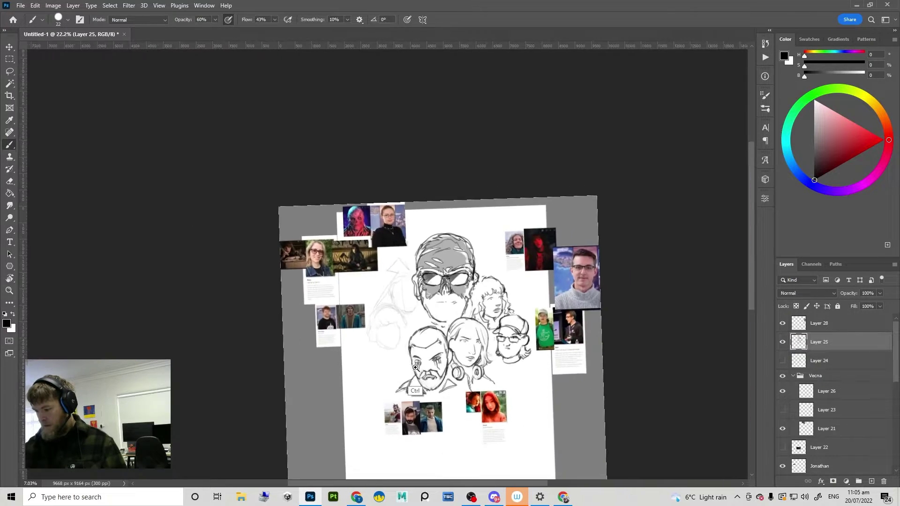
{"action": "scroll", "coordinate": [477, 304], "scroll_direction": "up", "scroll_amount": 2}
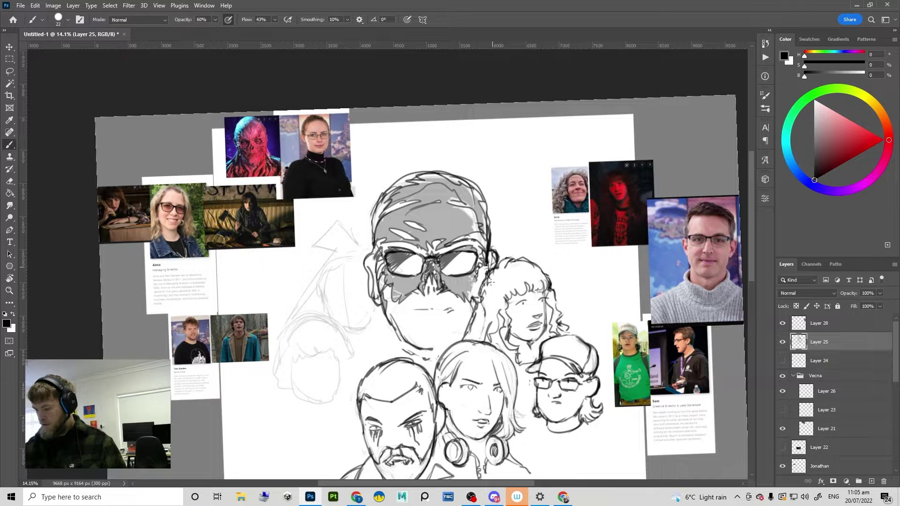
{"action": "scroll", "coordinate": [589, 285], "scroll_direction": "down", "scroll_amount": 3}
{"action": "scroll", "coordinate": [574, 330], "scroll_direction": "up", "scroll_amount": 2}
{"action": "scroll", "coordinate": [574, 330], "scroll_direction": "up", "scroll_amount": 1}
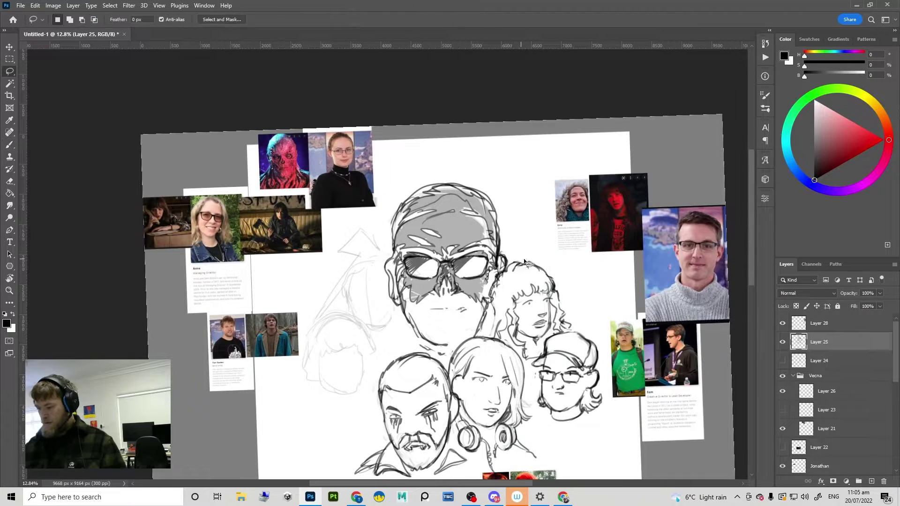
{"action": "key", "text": "l"}
{"action": "left_click_drag", "start_coordinate": [529, 256], "coordinate": [486, 299]}
{"action": "left_click_drag", "start_coordinate": [528, 366], "coordinate": [544, 350]}
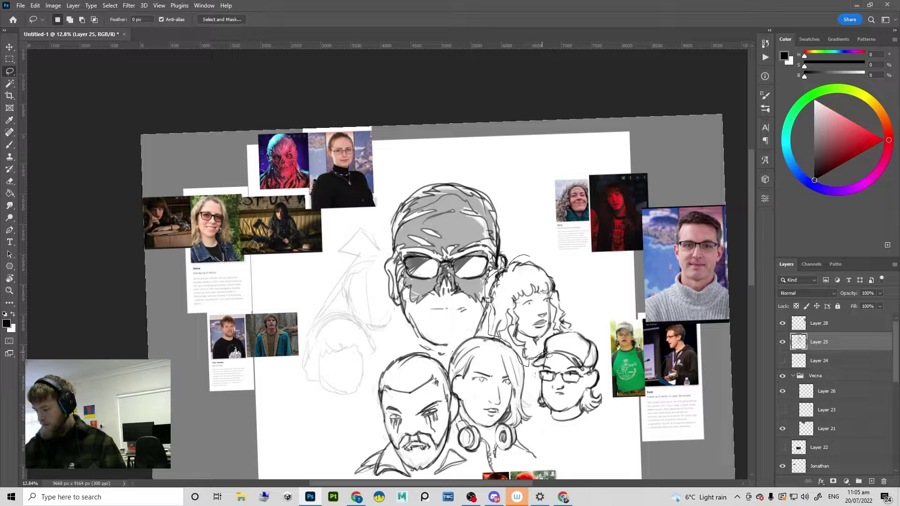
{"action": "mouse_move", "coordinate": [582, 291]}
{"action": "left_mouse_down"}
{"action": "mouse_move", "coordinate": [544, 254]}
{"action": "mouse_move", "coordinate": [595, 242]}
{"action": "left_mouse_up"}
{"action": "key", "text": "ctrl+t"}
{"action": "key", "text": "Return"}
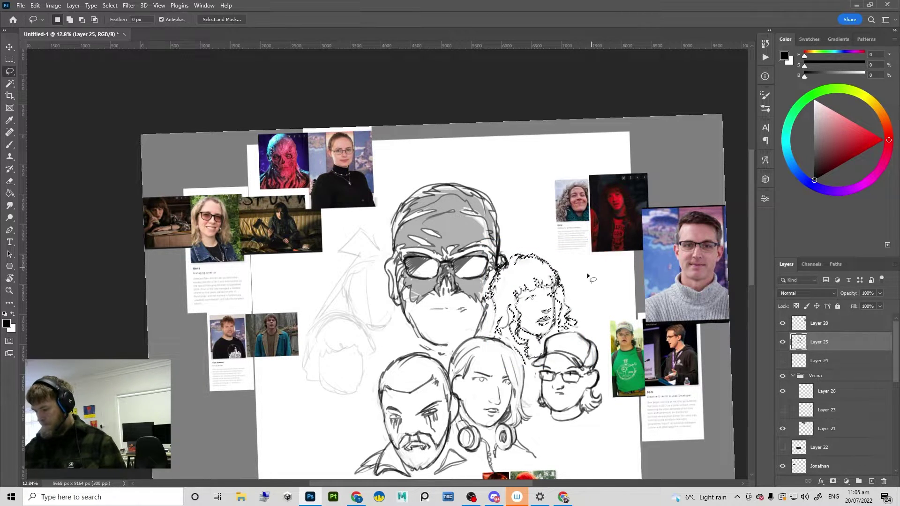
{"action": "scroll", "coordinate": [611, 258], "scroll_direction": "down", "scroll_amount": 1}
{"action": "scroll", "coordinate": [611, 258], "scroll_direction": "down", "scroll_amount": 3}
{"action": "scroll", "coordinate": [557, 302], "scroll_direction": "up", "scroll_amount": 6}
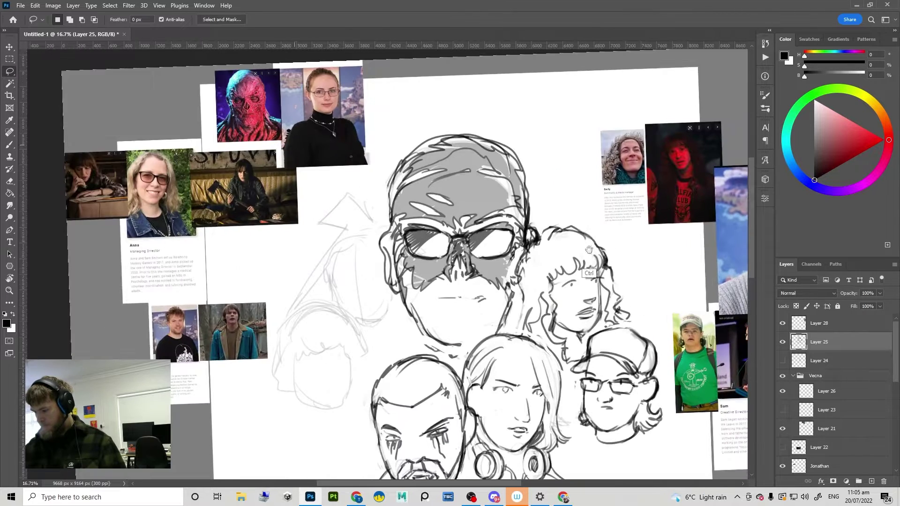
Step: Touch up the ink along the large head's right-hand cheek and jaw beside the curly-haired head
{"action": "key", "text": "b"}
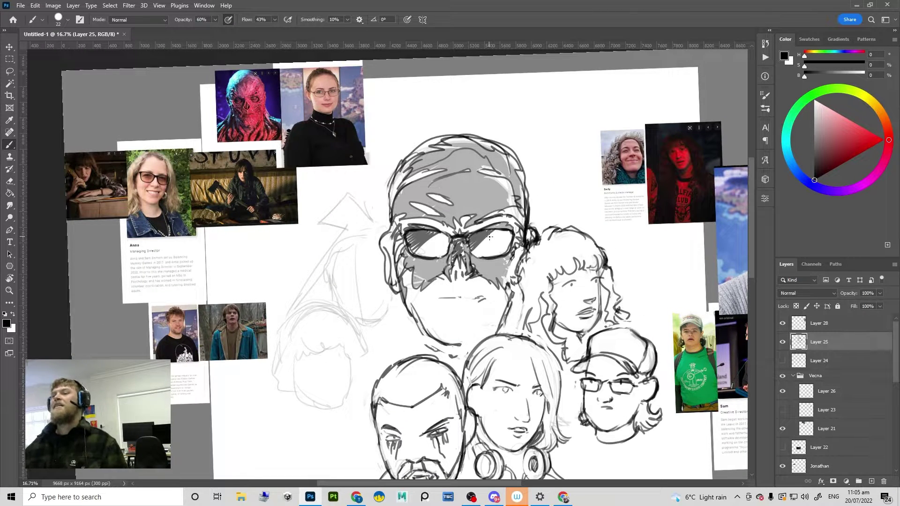
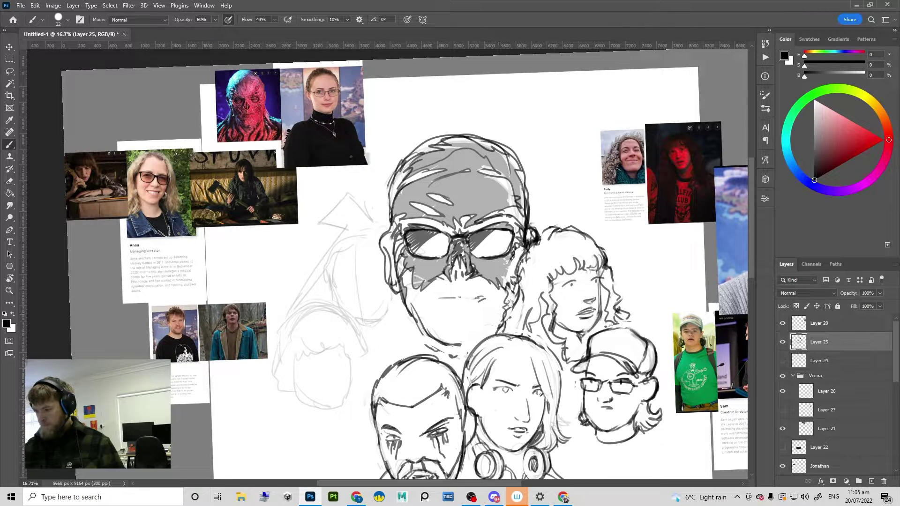
{"action": "left_click_drag", "start_coordinate": [520, 299], "coordinate": [574, 267]}
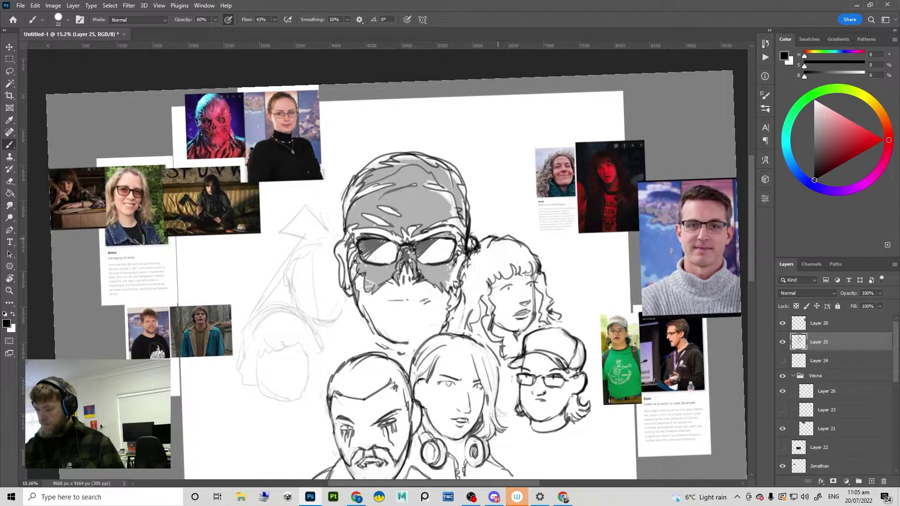
{"action": "key", "text": "e"}
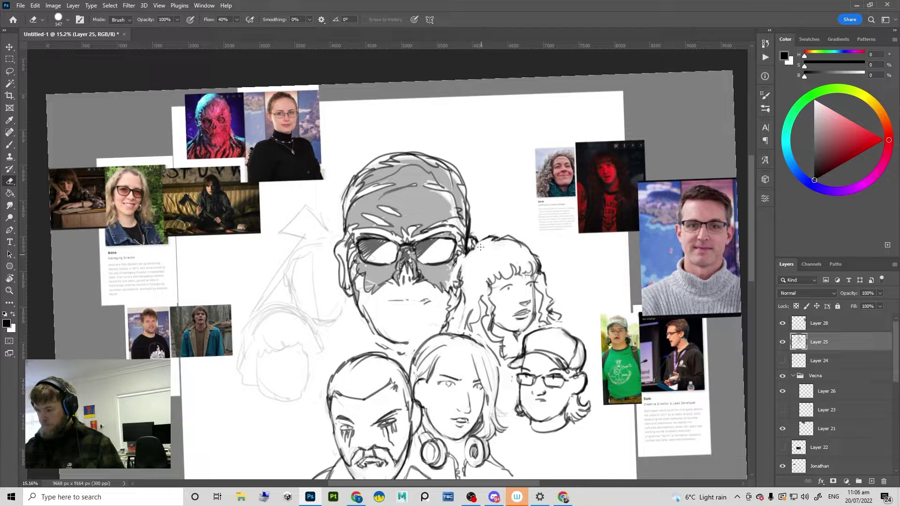
{"action": "key", "text": "b"}
{"action": "scroll", "coordinate": [560, 281], "scroll_direction": "up", "scroll_amount": 1}
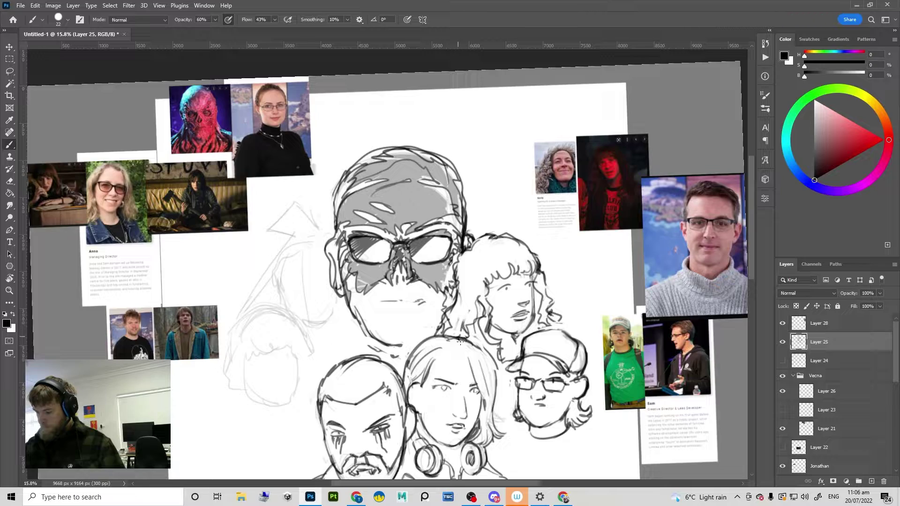
{"action": "left_click_drag", "start_coordinate": [461, 276], "coordinate": [441, 300]}
{"action": "left_click_drag", "start_coordinate": [450, 357], "coordinate": [459, 376]}
{"action": "left_click_drag", "start_coordinate": [451, 275], "coordinate": [481, 260]}
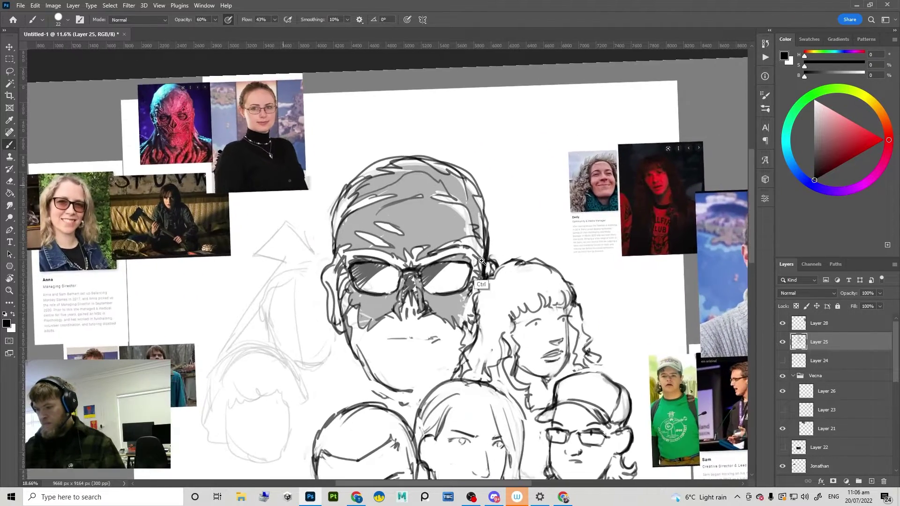
Step: Clean up the shaded edge of the large head's right-hand cheek just below the glasses
{"action": "scroll", "coordinate": [482, 261], "scroll_direction": "up", "scroll_amount": 5}
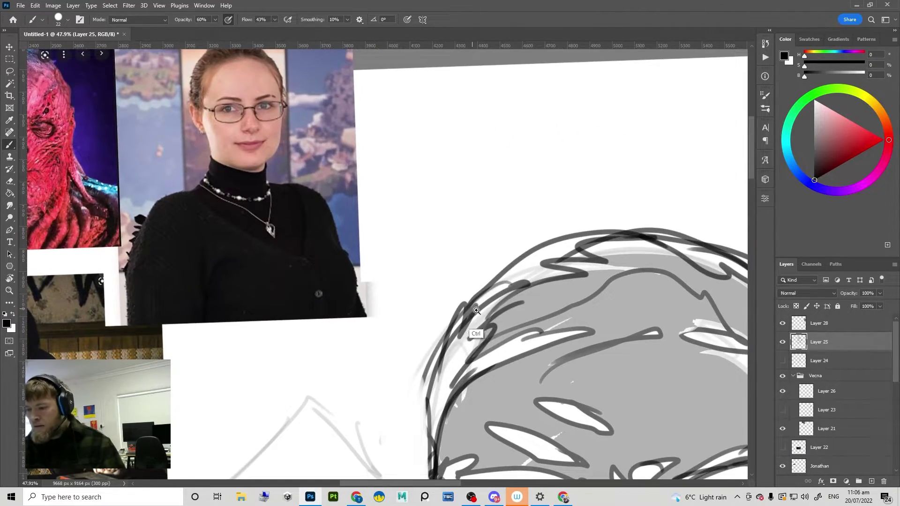
{"action": "left_click_drag", "start_coordinate": [476, 310], "coordinate": [398, 412]}
{"action": "mouse_move", "coordinate": [622, 401]}
{"action": "left_mouse_down"}
{"action": "mouse_move", "coordinate": [628, 366]}
{"action": "mouse_move", "coordinate": [601, 328]}
{"action": "mouse_move", "coordinate": [595, 343]}
{"action": "left_mouse_up"}
{"action": "key", "text": "e"}
{"action": "key", "text": "ctrl+z"}
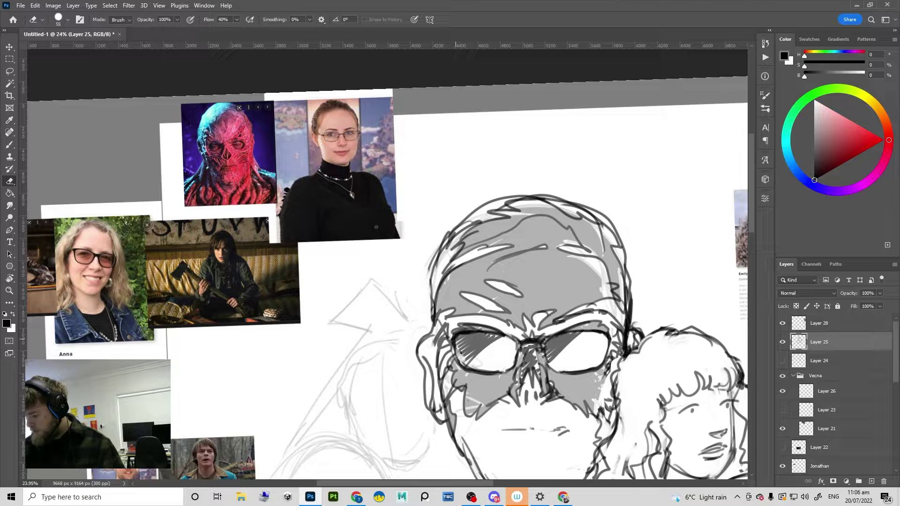
{"action": "mouse_move", "coordinate": [614, 374]}
{"action": "left_mouse_down"}
{"action": "mouse_move", "coordinate": [594, 398]}
{"action": "mouse_move", "coordinate": [606, 384]}
{"action": "mouse_move", "coordinate": [603, 364]}
{"action": "left_mouse_up"}
{"action": "key", "text": "b"}
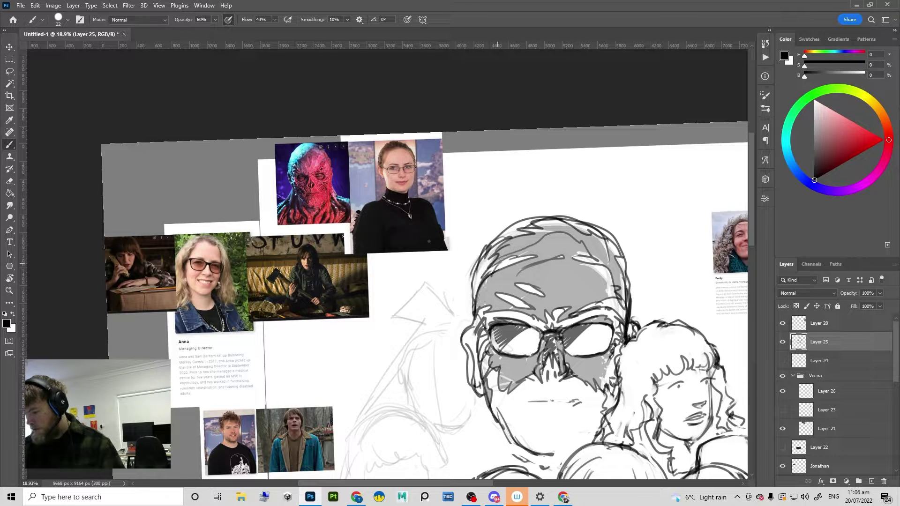
Step: Erase the shading and loose strands from the large head's left-hand temple and, in a zigzag, across the crown
{"action": "key", "text": "e"}
{"action": "mouse_move", "coordinate": [493, 272]}
{"action": "left_mouse_down"}
{"action": "mouse_move", "coordinate": [476, 312]}
{"action": "mouse_move", "coordinate": [503, 247]}
{"action": "mouse_move", "coordinate": [473, 286]}
{"action": "left_mouse_up"}
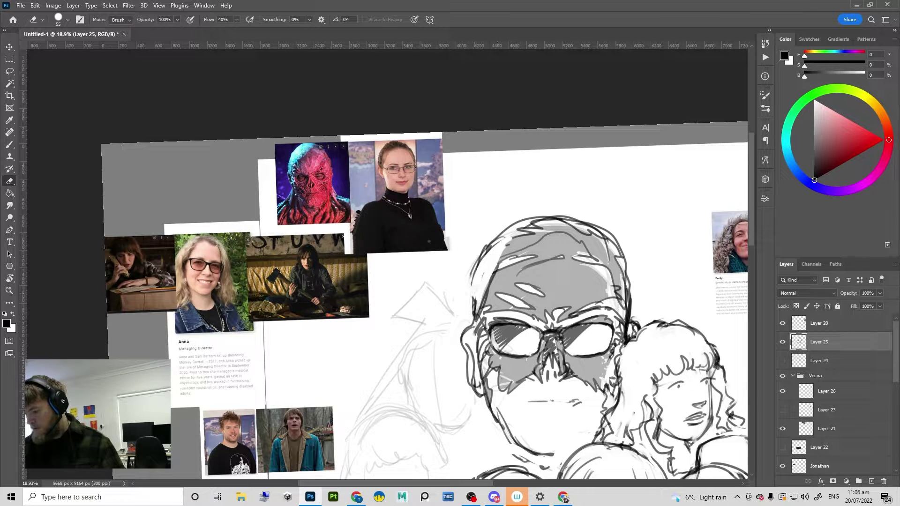
{"action": "mouse_move", "coordinate": [541, 220]}
{"action": "left_mouse_down"}
{"action": "mouse_move", "coordinate": [557, 233]}
{"action": "mouse_move", "coordinate": [597, 227]}
{"action": "left_mouse_up"}
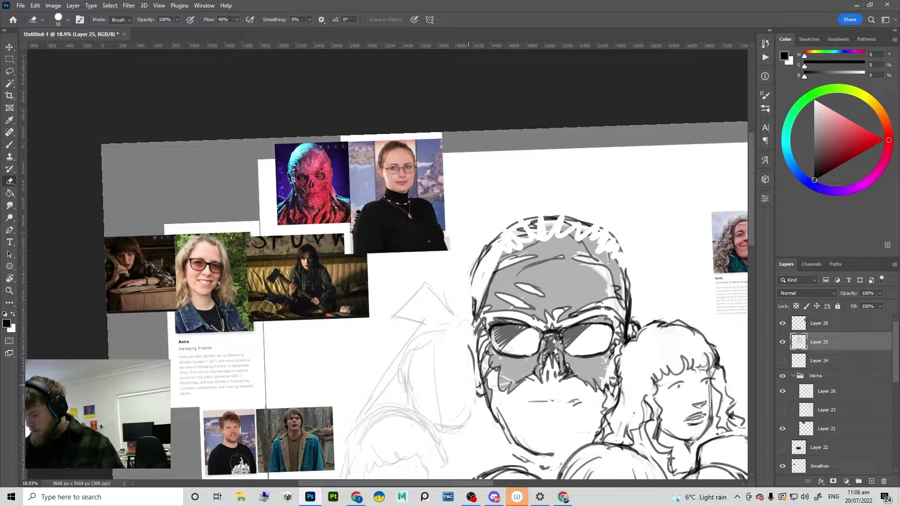
Step: Ink a fuller outline for the large head's left-hand side hair, down to the ear
{"action": "key", "text": "b"}
{"action": "left_click_drag", "start_coordinate": [474, 326], "coordinate": [470, 356]}
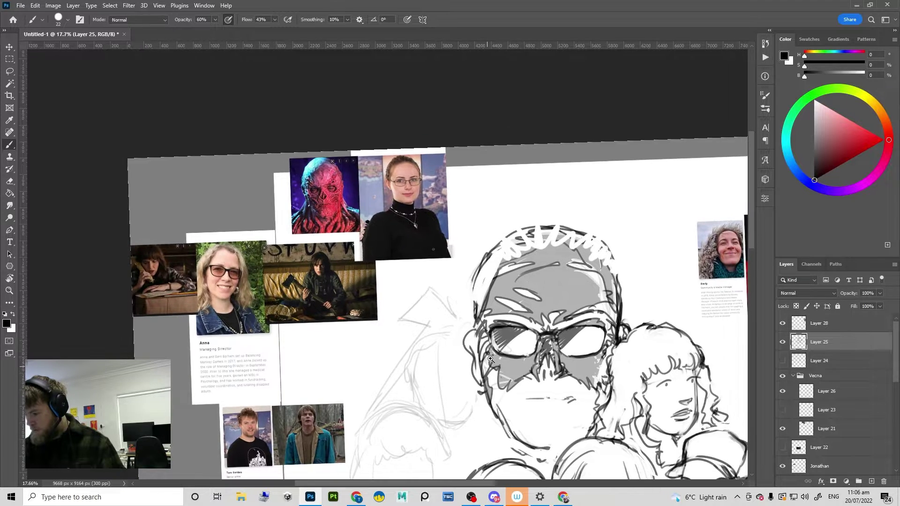
{"action": "scroll", "coordinate": [479, 383], "scroll_direction": "down", "scroll_amount": 1}
{"action": "key", "text": "e"}
{"action": "key", "text": "b"}
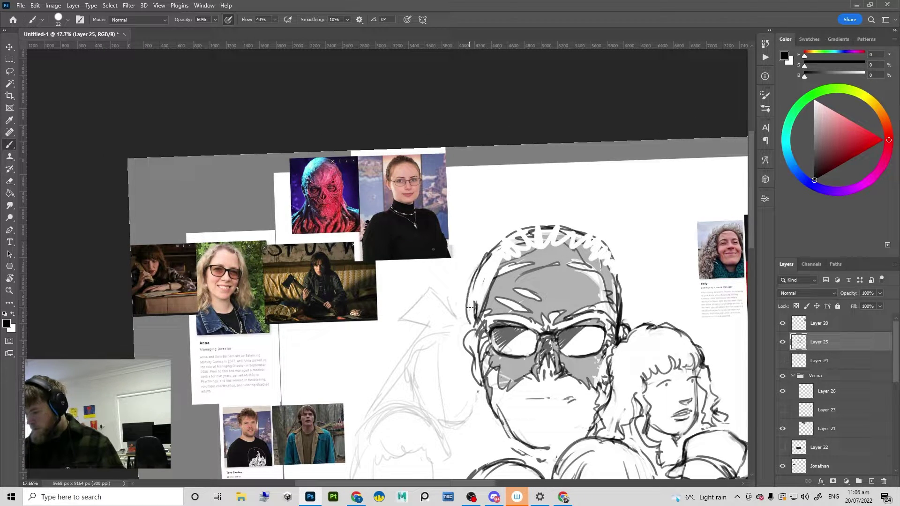
{"action": "scroll", "coordinate": [619, 299], "scroll_direction": "down", "scroll_amount": 2}
{"action": "left_click_drag", "start_coordinate": [590, 332], "coordinate": [497, 293]}
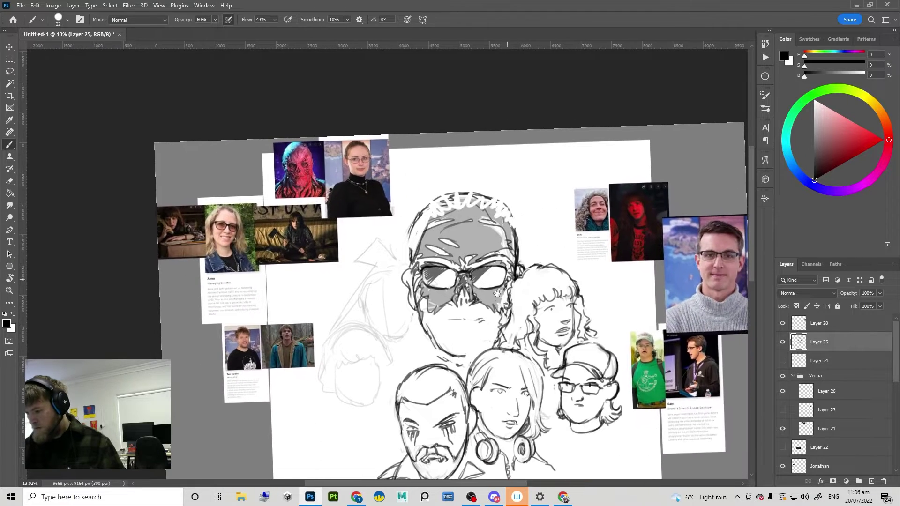
Step: Redraw the large head's closed mouth with a lower lip, and ink the philtrum and chin stubble
{"action": "scroll", "coordinate": [478, 332], "scroll_direction": "up", "scroll_amount": 6}
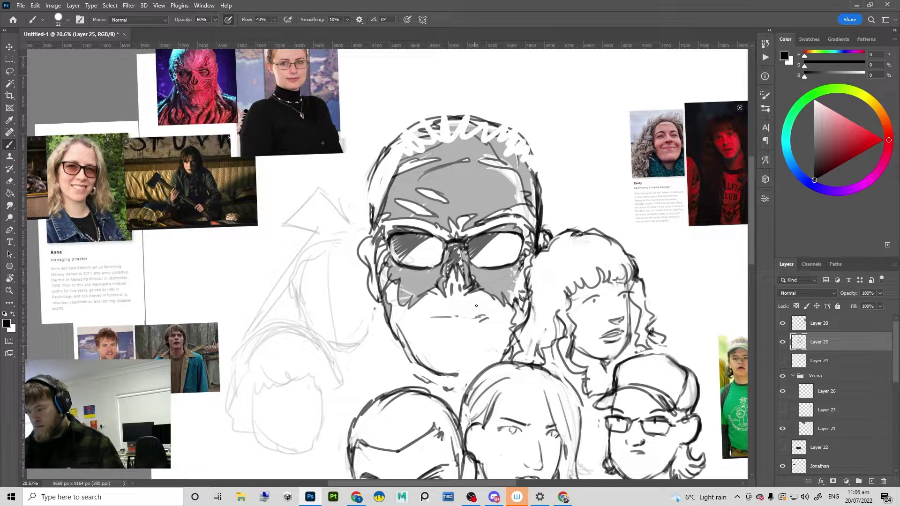
{"action": "key", "text": "ctrl+z"}
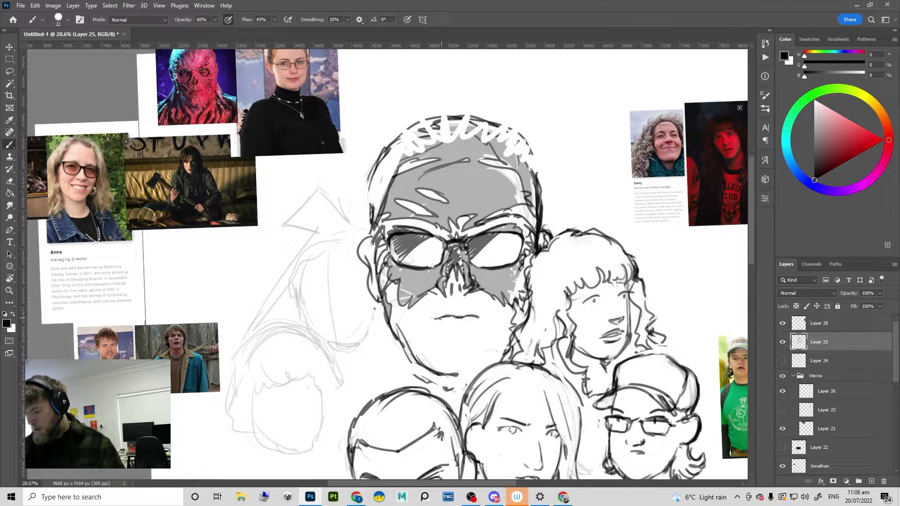
{"action": "mouse_move", "coordinate": [438, 318]}
{"action": "left_mouse_down"}
{"action": "mouse_move", "coordinate": [482, 319]}
{"action": "mouse_move", "coordinate": [438, 322]}
{"action": "mouse_move", "coordinate": [469, 329]}
{"action": "left_mouse_up"}
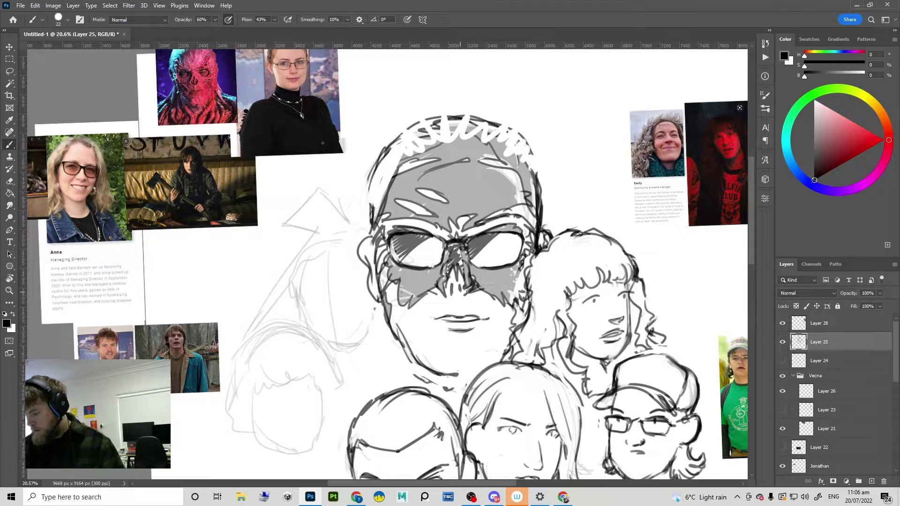
{"action": "mouse_move", "coordinate": [476, 289]}
{"action": "left_mouse_down"}
{"action": "mouse_move", "coordinate": [467, 297]}
{"action": "mouse_move", "coordinate": [471, 323]}
{"action": "mouse_move", "coordinate": [503, 320]}
{"action": "mouse_move", "coordinate": [463, 301]}
{"action": "left_mouse_up"}
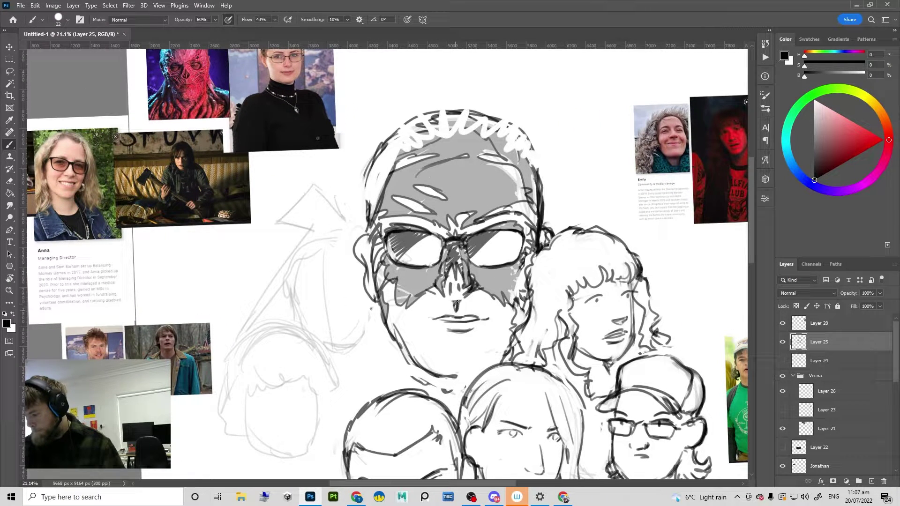
{"action": "scroll", "coordinate": [457, 302], "scroll_direction": "down", "scroll_amount": 3}
{"action": "scroll", "coordinate": [440, 319], "scroll_direction": "up", "scroll_amount": 3}
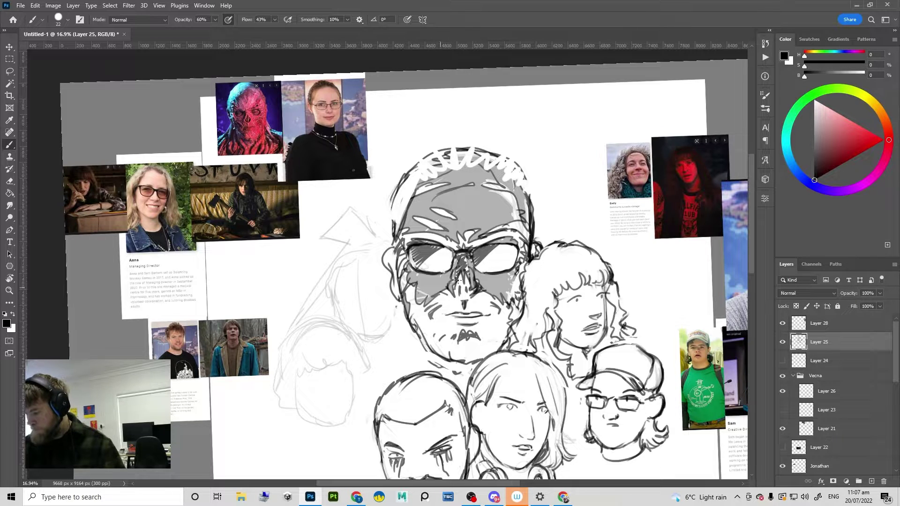
Step: Ink hair strands at the large head's left-hand temple and fill the gap between them with shading
{"action": "mouse_move", "coordinate": [407, 194]}
{"action": "left_mouse_down"}
{"action": "mouse_move", "coordinate": [395, 239]}
{"action": "mouse_move", "coordinate": [389, 198]}
{"action": "mouse_move", "coordinate": [398, 217]}
{"action": "mouse_move", "coordinate": [416, 173]}
{"action": "left_mouse_up"}
{"action": "key", "text": "g"}
{"action": "left_click", "coordinate": [403, 207]}
{"action": "key", "text": "b"}
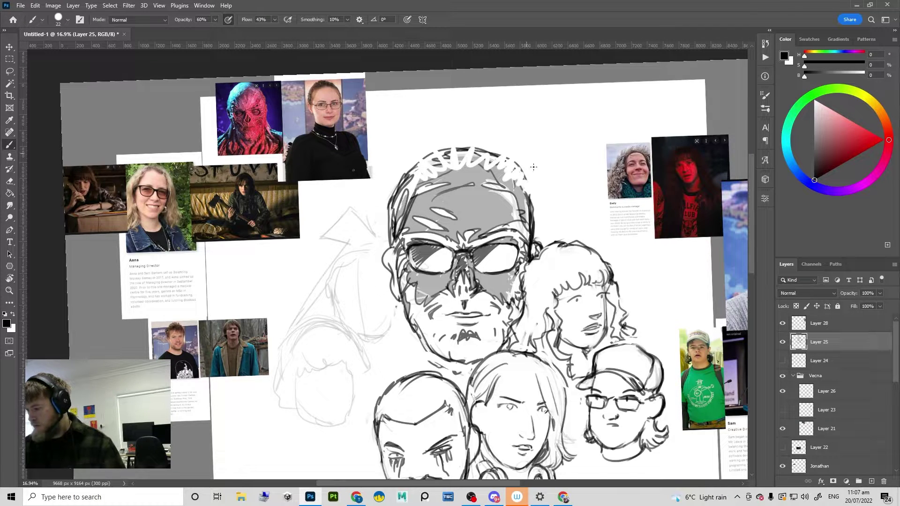
Step: Rotate the canvas clockwise, erase the large head's right-hand hair outline and redraw it fuller, undoing an unwanted stroke
{"action": "key", "text": "r"}
{"action": "left_click_drag", "start_coordinate": [563, 224], "coordinate": [567, 247]}
{"action": "key", "text": "b"}
{"action": "key", "text": "e"}
{"action": "mouse_move", "coordinate": [538, 206]}
{"action": "left_mouse_down"}
{"action": "mouse_move", "coordinate": [538, 238]}
{"action": "mouse_move", "coordinate": [530, 204]}
{"action": "mouse_move", "coordinate": [528, 234]}
{"action": "left_mouse_up"}
{"action": "key", "text": "b"}
{"action": "mouse_move", "coordinate": [536, 242]}
{"action": "left_mouse_down"}
{"action": "mouse_move", "coordinate": [528, 201]}
{"action": "mouse_move", "coordinate": [542, 221]}
{"action": "mouse_move", "coordinate": [540, 241]}
{"action": "mouse_move", "coordinate": [528, 190]}
{"action": "mouse_move", "coordinate": [505, 172]}
{"action": "left_mouse_up"}
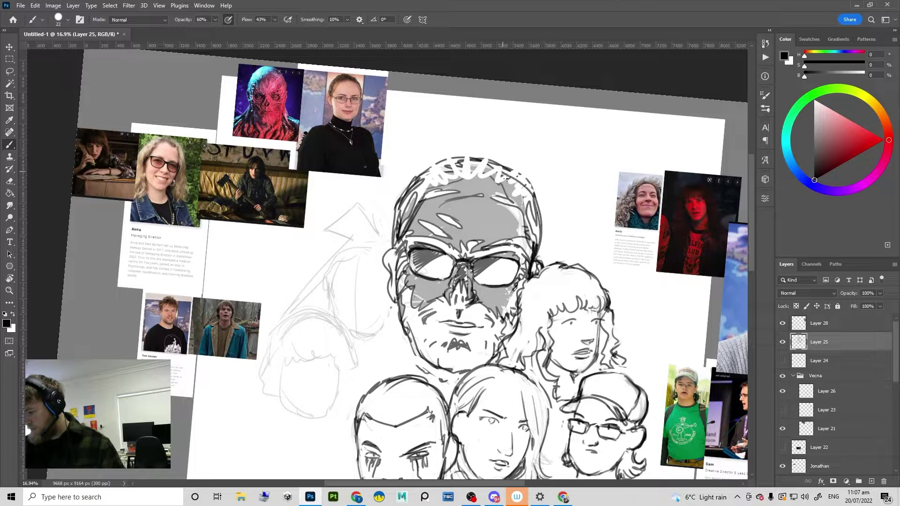
{"action": "key", "text": "ctrl+z"}
Step: Redraw the hair outline over the large head's crown and erase the leftover marks inside it
{"action": "mouse_move", "coordinate": [537, 204]}
{"action": "left_mouse_down"}
{"action": "mouse_move", "coordinate": [535, 251]}
{"action": "mouse_move", "coordinate": [516, 172]}
{"action": "mouse_move", "coordinate": [474, 160]}
{"action": "mouse_move", "coordinate": [437, 165]}
{"action": "left_mouse_up"}
{"action": "key", "text": "e"}
{"action": "key", "text": "b"}
{"action": "mouse_move", "coordinate": [521, 182]}
{"action": "left_mouse_down"}
{"action": "mouse_move", "coordinate": [483, 159]}
{"action": "mouse_move", "coordinate": [407, 186]}
{"action": "mouse_move", "coordinate": [539, 173]}
{"action": "mouse_move", "coordinate": [525, 185]}
{"action": "mouse_move", "coordinate": [481, 157]}
{"action": "mouse_move", "coordinate": [407, 192]}
{"action": "left_mouse_up"}
{"action": "key", "text": "e"}
{"action": "left_click_drag", "start_coordinate": [474, 167], "coordinate": [504, 179]}
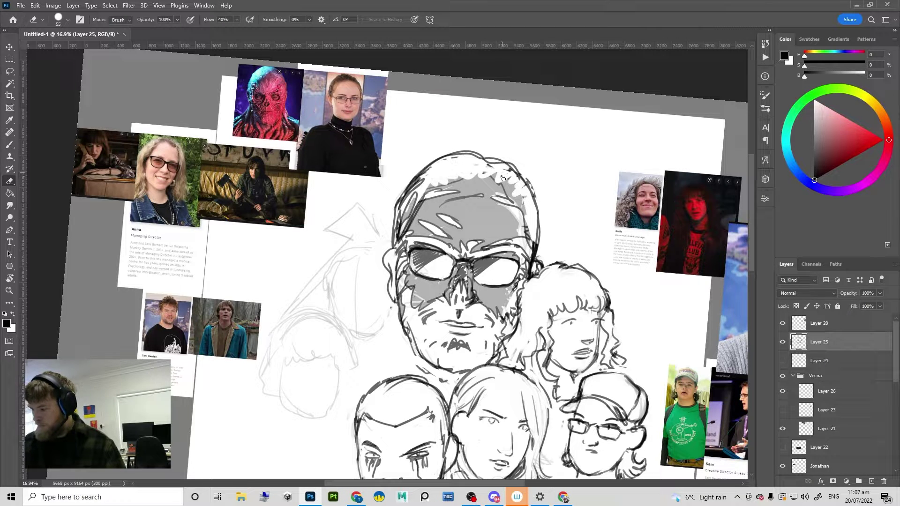
{"action": "key", "text": "b"}
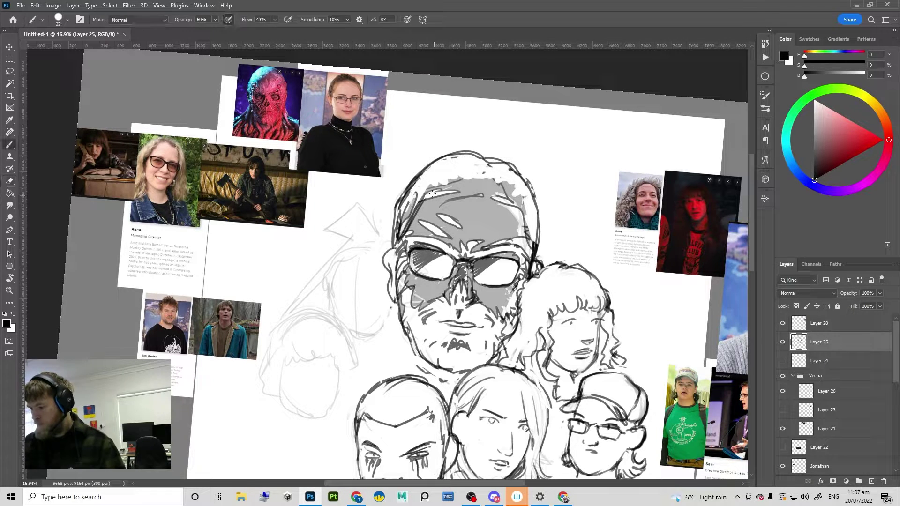
Step: Ink swept-back hair strands on the large head's crown and fill the gap between two of them with grey
{"action": "mouse_move", "coordinate": [453, 182]}
{"action": "left_mouse_down"}
{"action": "mouse_move", "coordinate": [443, 161]}
{"action": "mouse_move", "coordinate": [482, 177]}
{"action": "mouse_move", "coordinate": [458, 154]}
{"action": "mouse_move", "coordinate": [442, 164]}
{"action": "left_mouse_up"}
{"action": "key", "text": "g"}
{"action": "left_click", "coordinate": [465, 165]}
{"action": "key", "text": "b"}
{"action": "key", "text": "ctrl+z"}
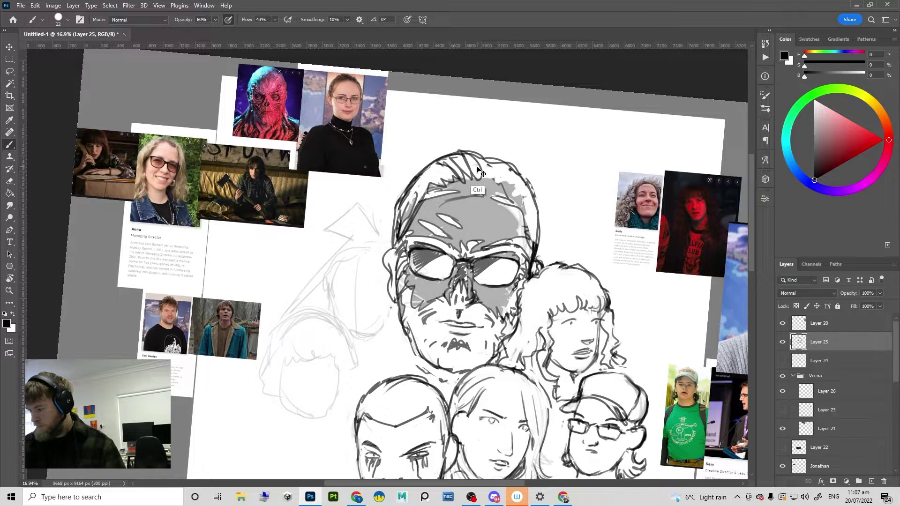
{"action": "key", "text": "g"}
{"action": "left_click", "coordinate": [466, 165]}
{"action": "key", "text": "b"}
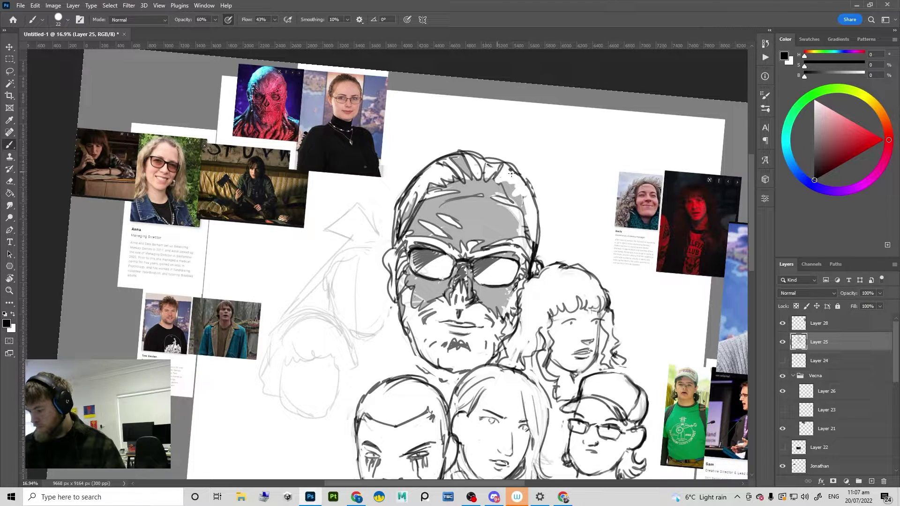
Step: Reset the rotated canvas to upright
{"action": "scroll", "coordinate": [520, 184], "scroll_direction": "down", "scroll_amount": 5}
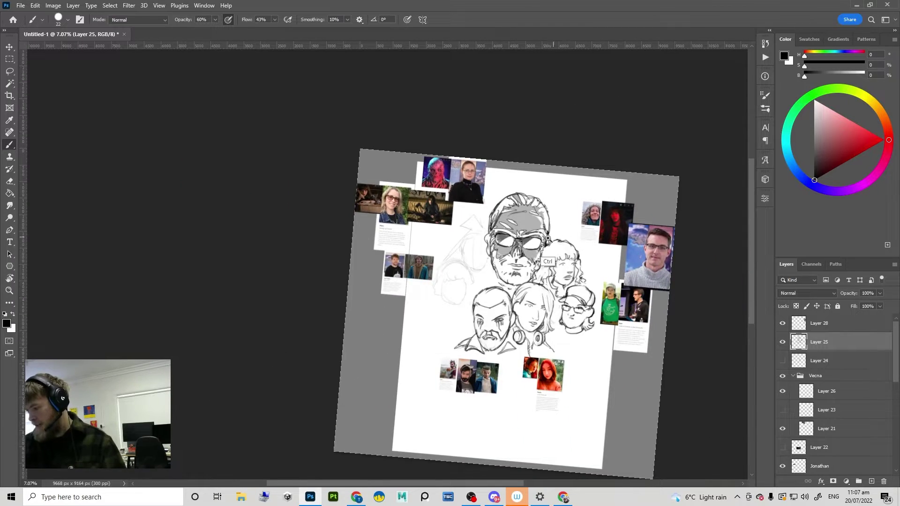
{"action": "scroll", "coordinate": [551, 239], "scroll_direction": "up", "scroll_amount": 3}
{"action": "left_click_drag", "start_coordinate": [550, 239], "coordinate": [518, 273]}
{"action": "key", "text": "r"}
{"action": "key", "text": "Escape"}
{"action": "key", "text": "b"}
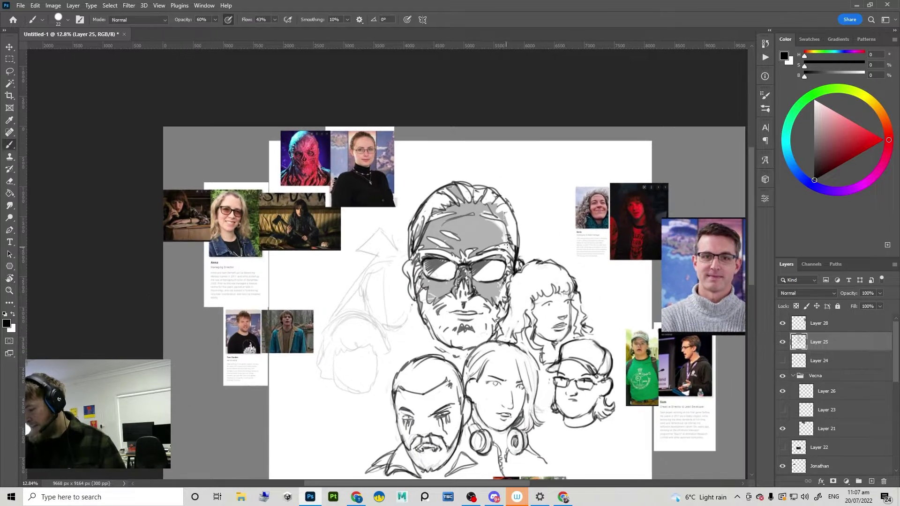
Step: Darken the large head's right-hand sideburn with short ink strokes above the ear
{"action": "key", "text": "e"}
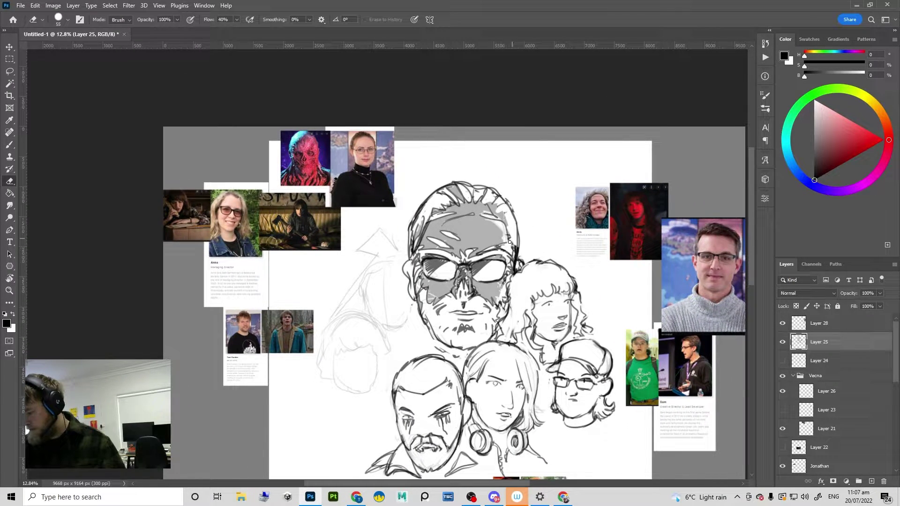
{"action": "key", "text": "b"}
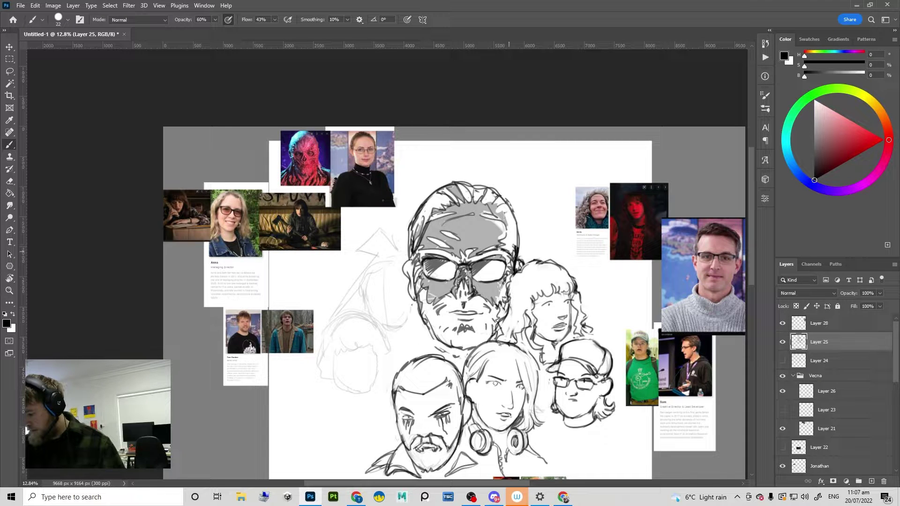
{"action": "scroll", "coordinate": [516, 257], "scroll_direction": "down", "scroll_amount": 5}
{"action": "scroll", "coordinate": [511, 235], "scroll_direction": "up", "scroll_amount": 5}
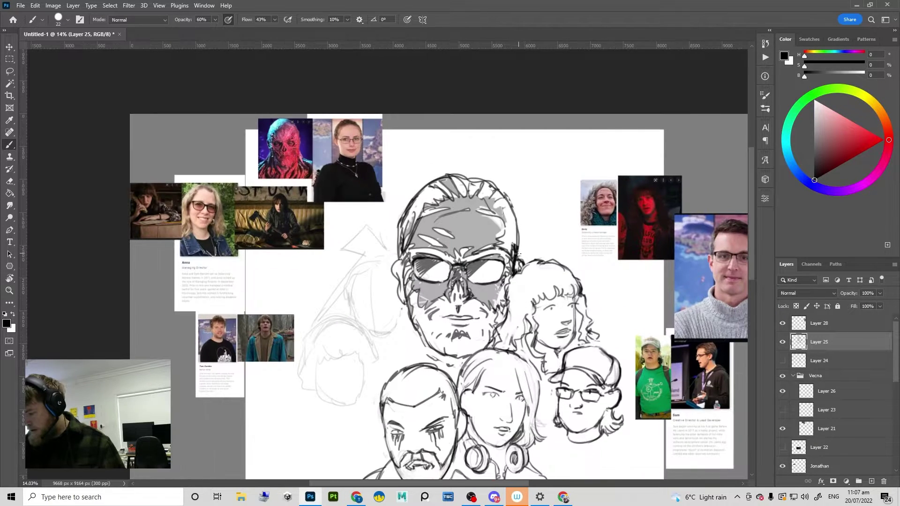
{"action": "left_click_drag", "start_coordinate": [514, 222], "coordinate": [516, 238]}
{"action": "scroll", "coordinate": [514, 239], "scroll_direction": "down", "scroll_amount": 5}
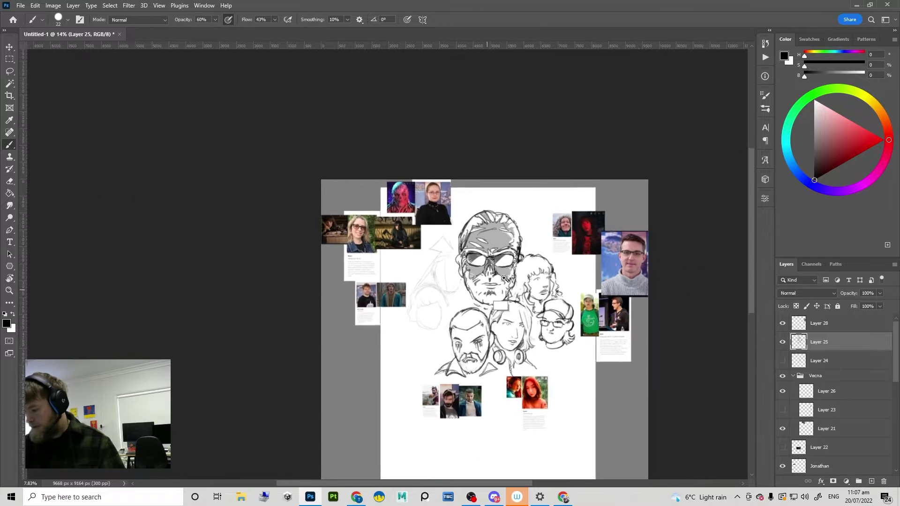
{"action": "scroll", "coordinate": [478, 257], "scroll_direction": "up", "scroll_amount": 5}
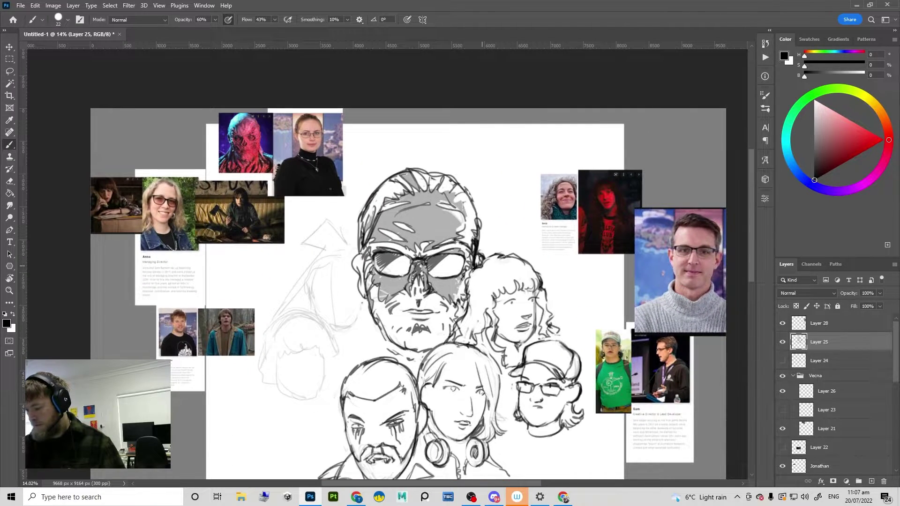
Step: Touch up the large head's right-hand hairline, alternately erasing and re-inking small marks beside the grey forehead shading
{"action": "scroll", "coordinate": [475, 295], "scroll_direction": "down", "scroll_amount": 1}
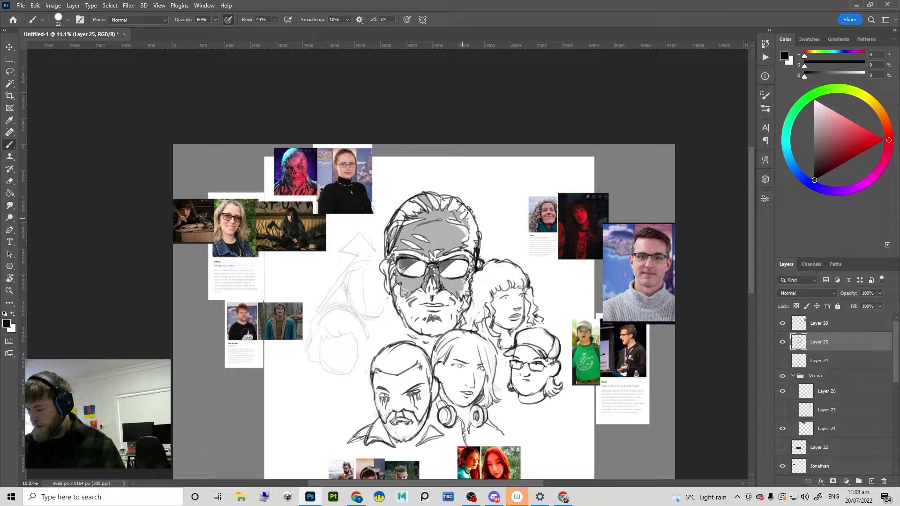
{"action": "scroll", "coordinate": [432, 318], "scroll_direction": "up", "scroll_amount": 1}
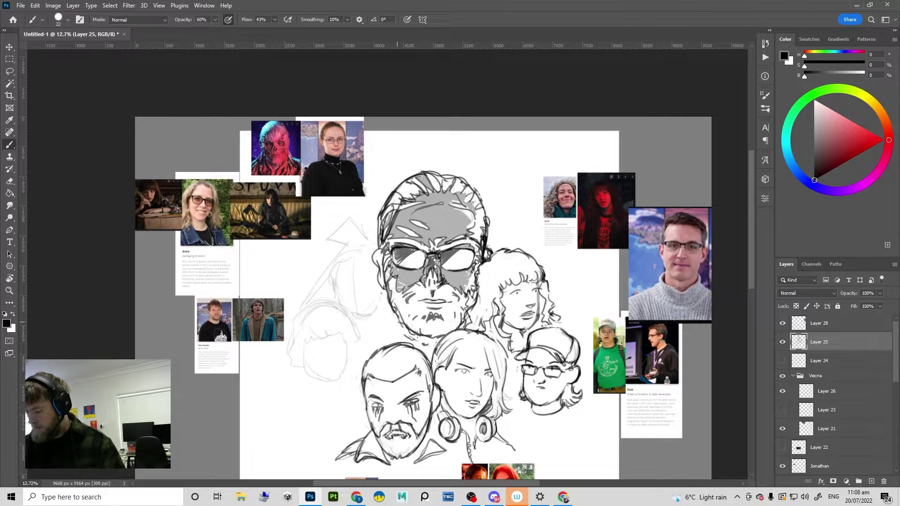
{"action": "key", "text": "e"}
{"action": "key", "text": "b"}
{"action": "key", "text": "e"}
{"action": "key", "text": "b"}
{"action": "scroll", "coordinate": [457, 292], "scroll_direction": "up", "scroll_amount": 1}
{"action": "key", "text": "e"}
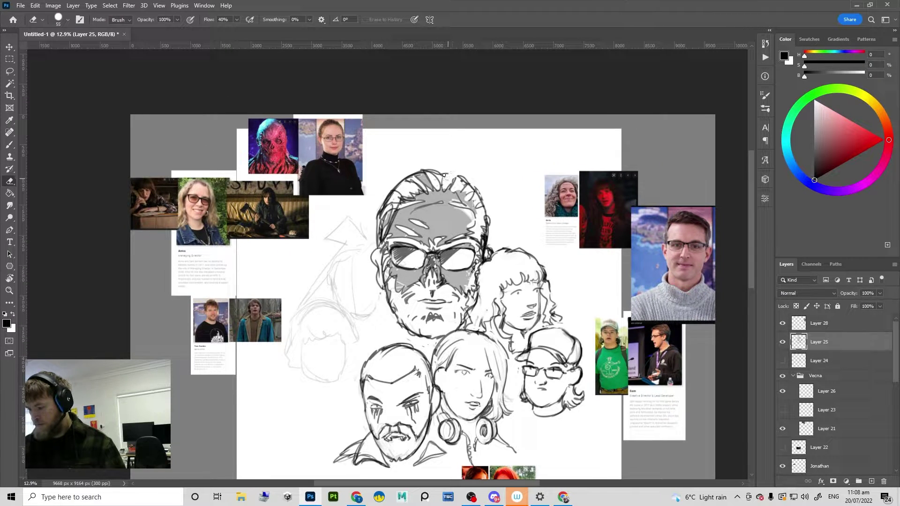
{"action": "key", "text": "b"}
{"action": "scroll", "coordinate": [480, 206], "scroll_direction": "down", "scroll_amount": 1}
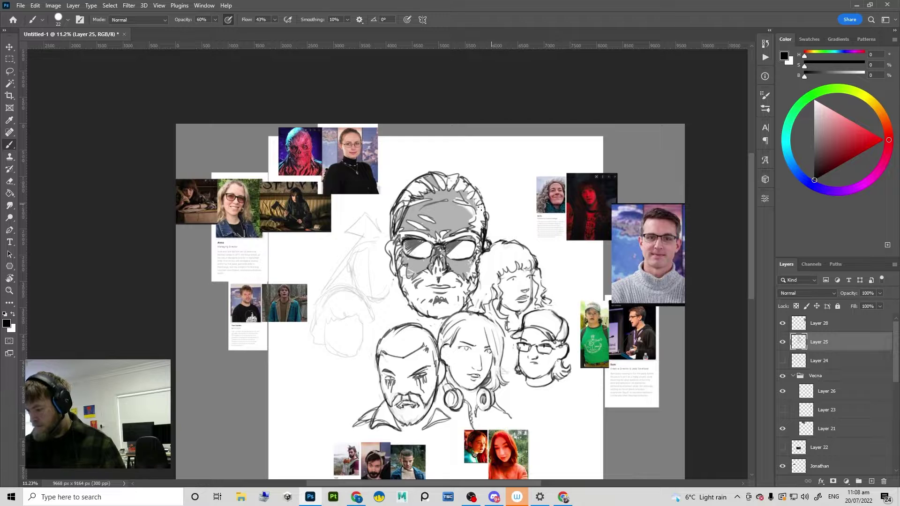
{"action": "key", "text": "e"}
{"action": "left_click_drag", "start_coordinate": [471, 199], "coordinate": [481, 230]}
{"action": "key", "text": "b"}
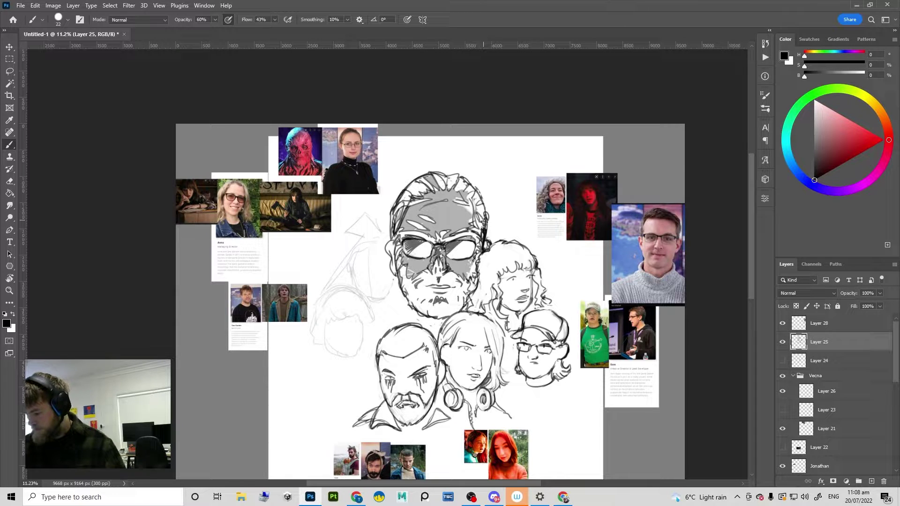
{"action": "scroll", "coordinate": [483, 220], "scroll_direction": "down", "scroll_amount": 2}
{"action": "scroll", "coordinate": [468, 244], "scroll_direction": "up", "scroll_amount": 3}
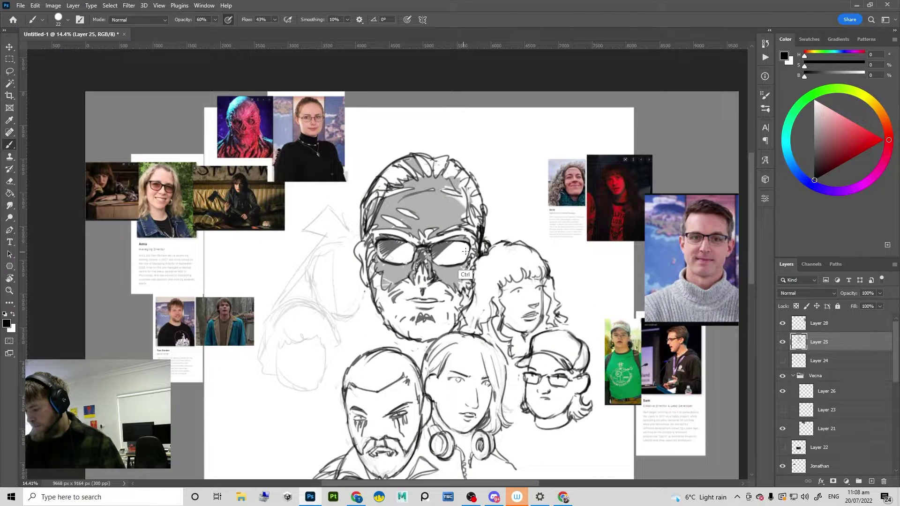
{"action": "scroll", "coordinate": [465, 252], "scroll_direction": "down", "scroll_amount": 3}
{"action": "scroll", "coordinate": [496, 253], "scroll_direction": "up", "scroll_amount": 2}
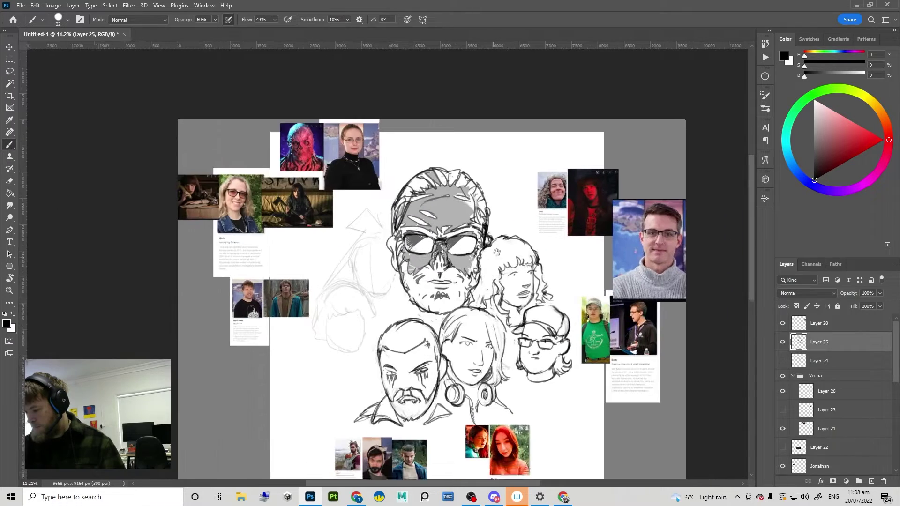
{"action": "scroll", "coordinate": [496, 253], "scroll_direction": "down", "scroll_amount": 2}
{"action": "scroll", "coordinate": [496, 177], "scroll_direction": "up", "scroll_amount": 3}
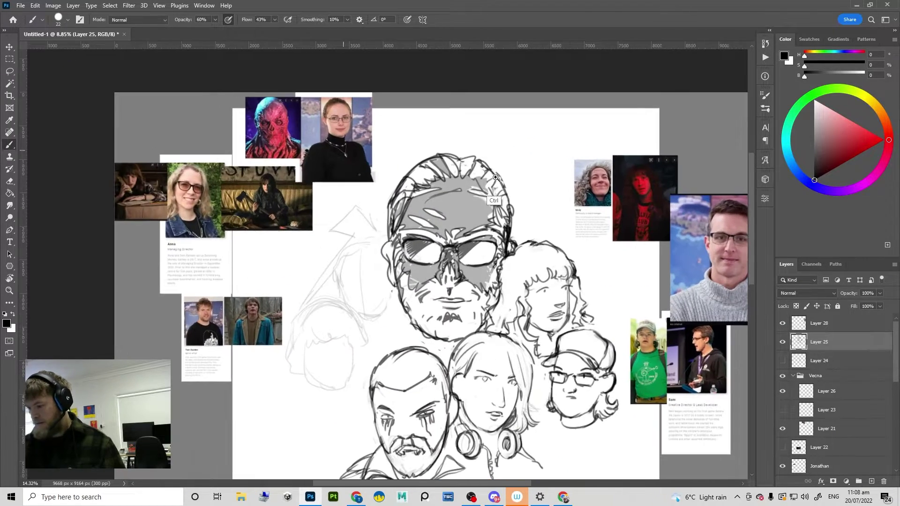
{"action": "scroll", "coordinate": [504, 176], "scroll_direction": "up", "scroll_amount": 1}
{"action": "key", "text": "e"}
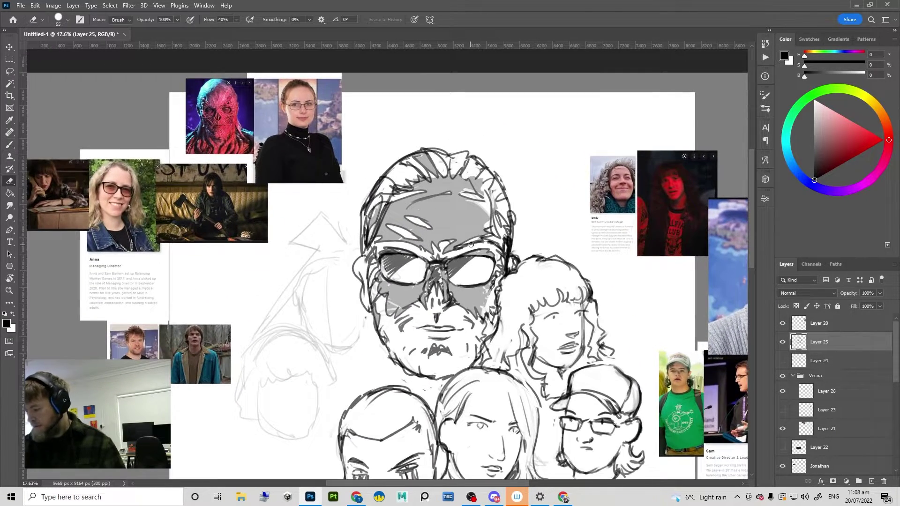
{"action": "key", "text": "b"}
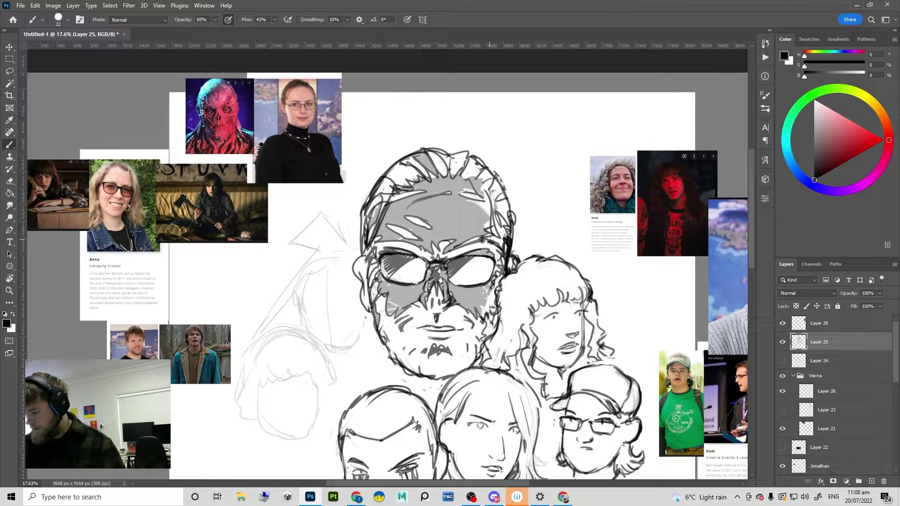
Step: Erase a highlight into the grey forehead shading above the large head's right-hand brow and add short ink strokes to the face
{"action": "scroll", "coordinate": [490, 244], "scroll_direction": "up", "scroll_amount": 1}
{"action": "key", "text": "e"}
{"action": "mouse_move", "coordinate": [466, 226]}
{"action": "left_mouse_down"}
{"action": "mouse_move", "coordinate": [453, 230]}
{"action": "mouse_move", "coordinate": [470, 226]}
{"action": "left_mouse_up"}
{"action": "key", "text": "b"}
{"action": "left_click_drag", "start_coordinate": [471, 239], "coordinate": [422, 240]}
{"action": "left_click_drag", "start_coordinate": [472, 286], "coordinate": [490, 274]}
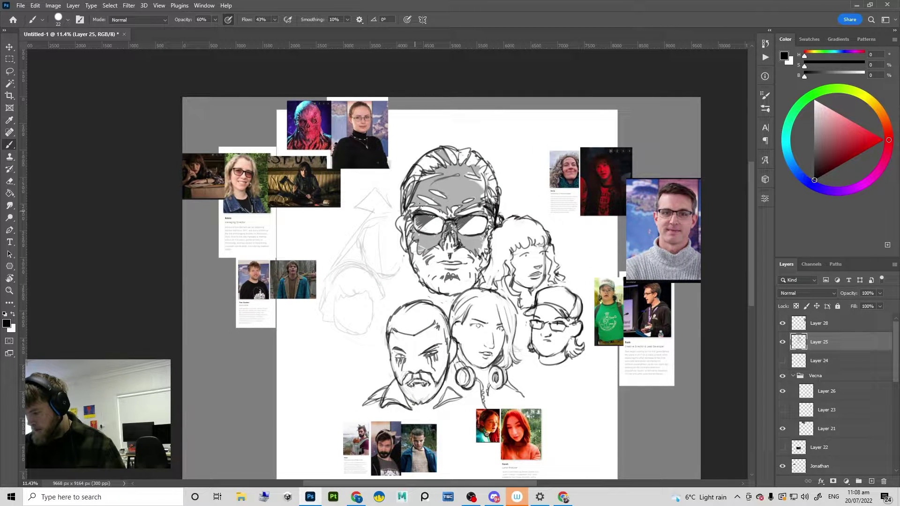
Step: Reshape the edges of the grey shading on both of the large head's cheeks with eraser cuts and short ink strokes
{"action": "scroll", "coordinate": [483, 242], "scroll_direction": "up", "scroll_amount": 2}
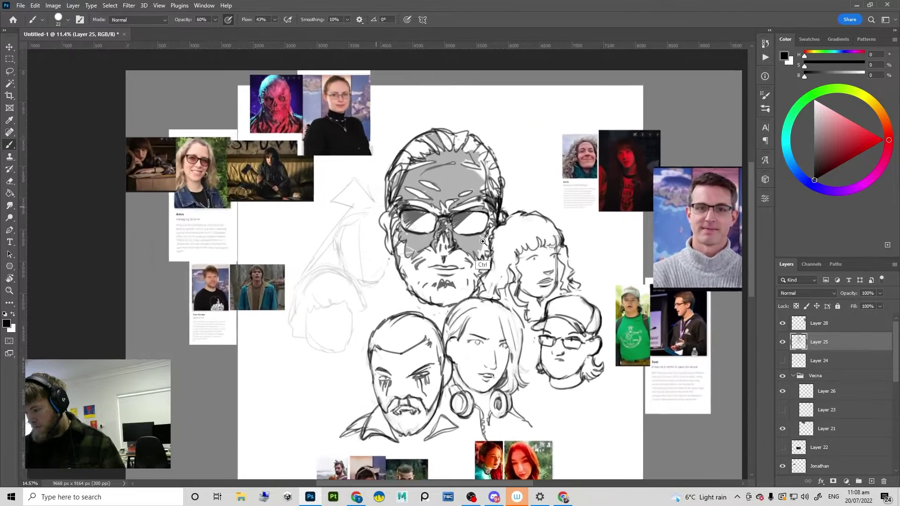
{"action": "scroll", "coordinate": [483, 242], "scroll_direction": "down", "scroll_amount": 2}
{"action": "scroll", "coordinate": [403, 258], "scroll_direction": "up", "scroll_amount": 3}
{"action": "key", "text": "e"}
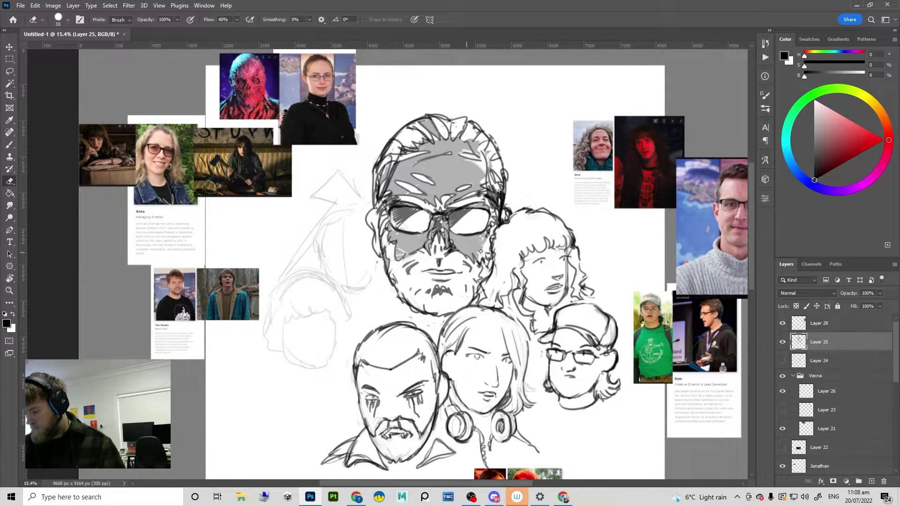
{"action": "left_click_drag", "start_coordinate": [484, 249], "coordinate": [477, 258]}
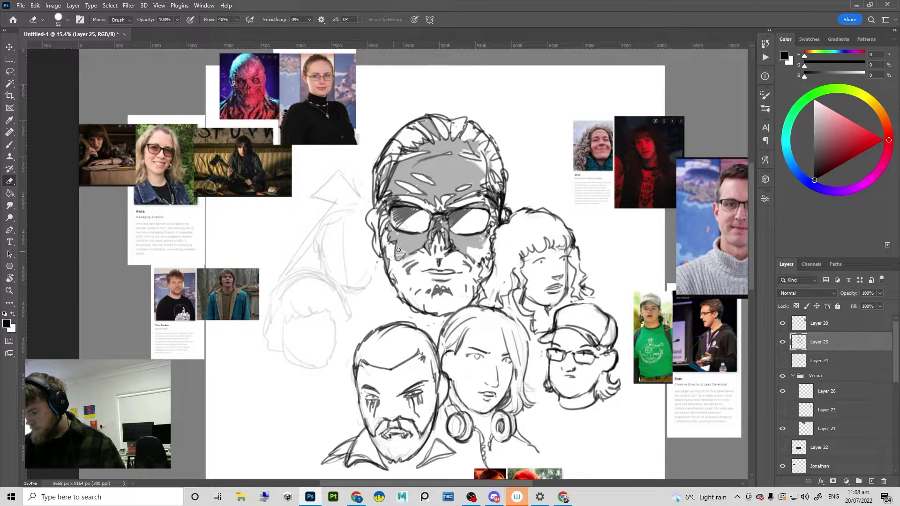
{"action": "key", "text": "b"}
{"action": "mouse_move", "coordinate": [472, 248]}
{"action": "left_mouse_down"}
{"action": "mouse_move", "coordinate": [483, 246]}
{"action": "mouse_move", "coordinate": [475, 262]}
{"action": "mouse_move", "coordinate": [487, 246]}
{"action": "left_mouse_up"}
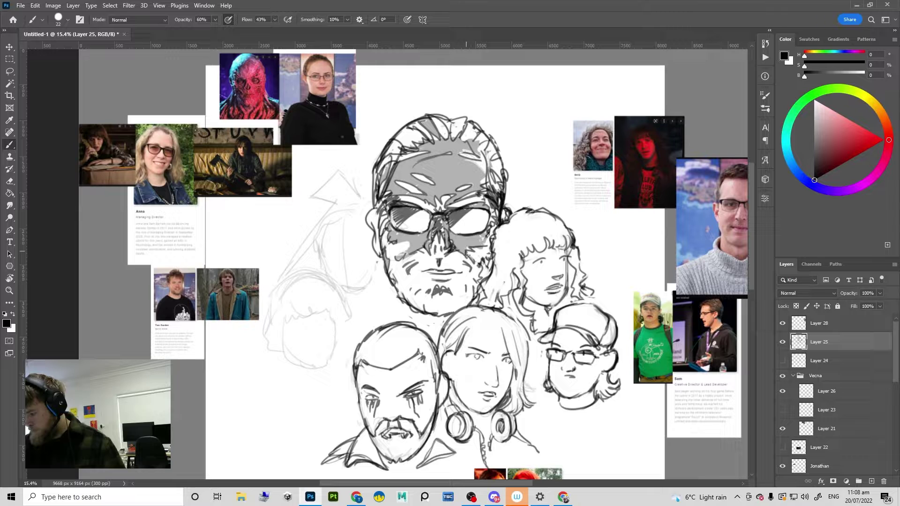
{"action": "left_click_drag", "start_coordinate": [388, 243], "coordinate": [412, 246]}
{"action": "mouse_move", "coordinate": [484, 262]}
{"action": "left_mouse_down"}
{"action": "mouse_move", "coordinate": [452, 301]}
{"action": "mouse_move", "coordinate": [478, 250]}
{"action": "left_mouse_up"}
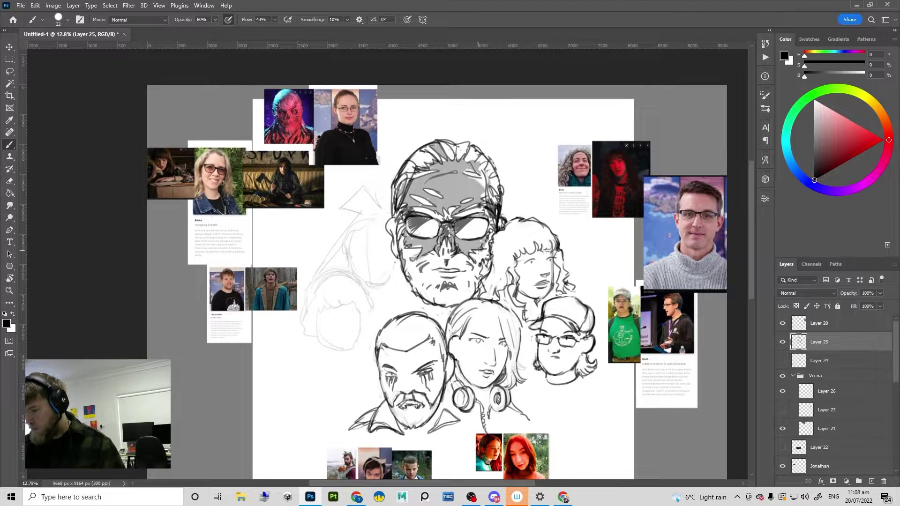
{"action": "key", "text": "e"}
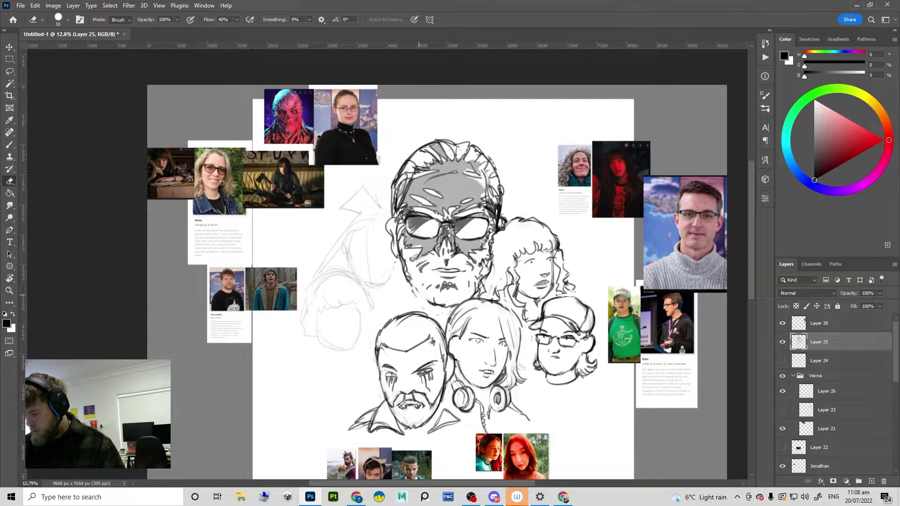
{"action": "key", "text": "b"}
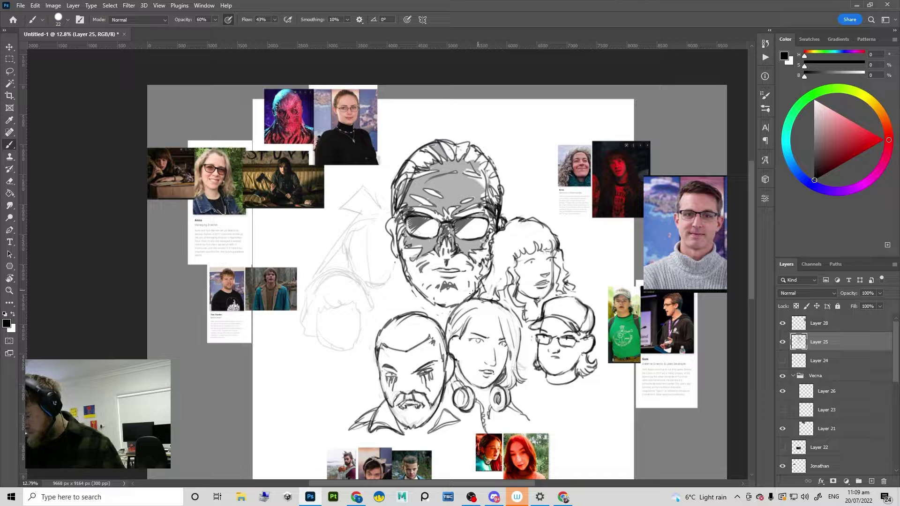
{"action": "key", "text": "e"}
{"action": "key", "text": "r"}
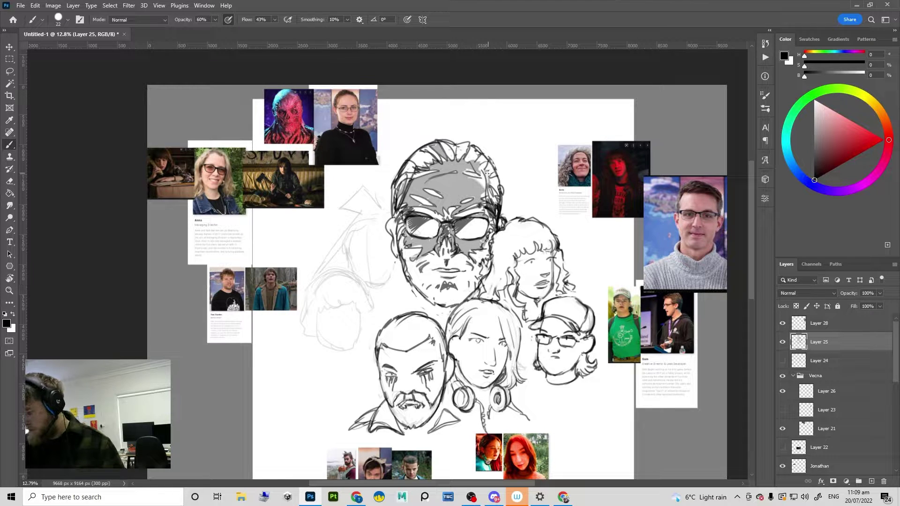
{"action": "left_click_drag", "start_coordinate": [479, 208], "coordinate": [494, 192]}
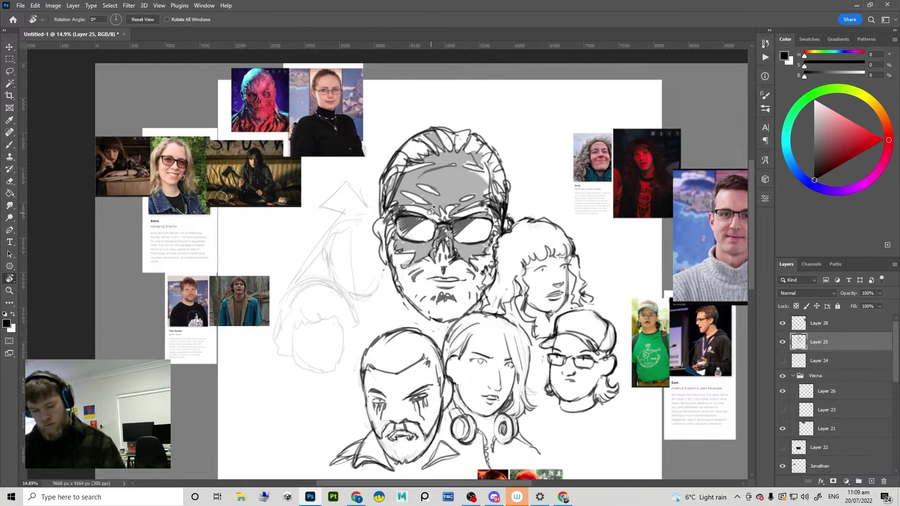
Step: Lasso the large head's left-hand glasses lens, rotate it about -3°, and clear the selection
{"action": "key", "text": "l"}
{"action": "left_click_drag", "start_coordinate": [427, 224], "coordinate": [448, 218]}
{"action": "scroll", "coordinate": [448, 218], "scroll_direction": "up", "scroll_amount": 1}
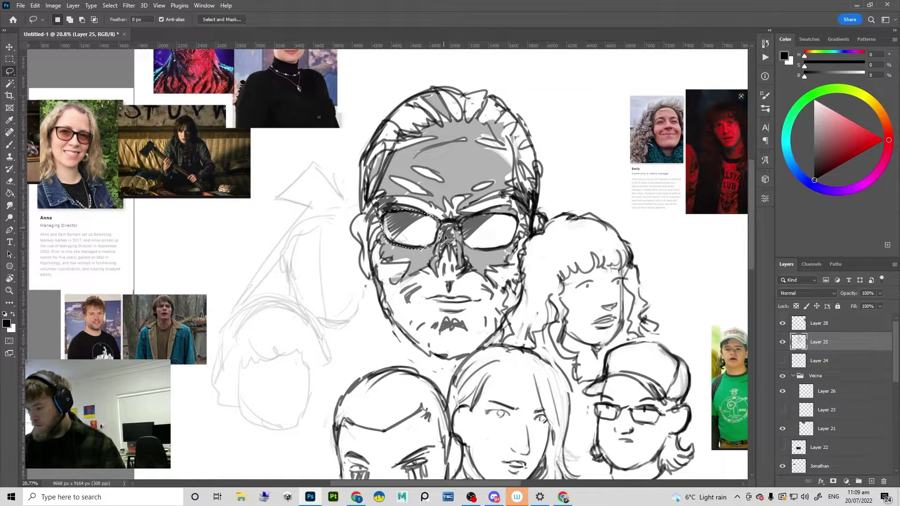
{"action": "key", "text": "ctrl+t"}
{"action": "left_click_drag", "start_coordinate": [522, 189], "coordinate": [524, 201]}
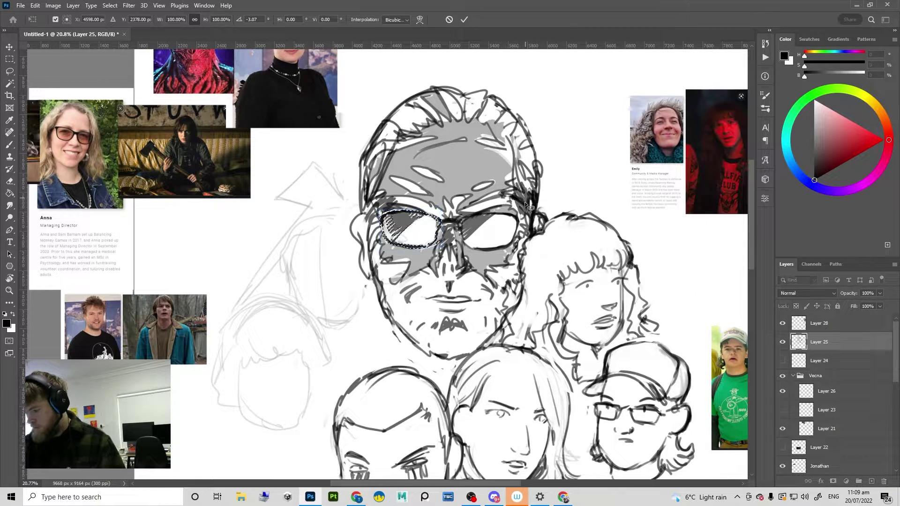
{"action": "key", "text": "Return"}
{"action": "key", "text": "ctrl+d"}
{"action": "scroll", "coordinate": [515, 225], "scroll_direction": "down", "scroll_amount": 2}
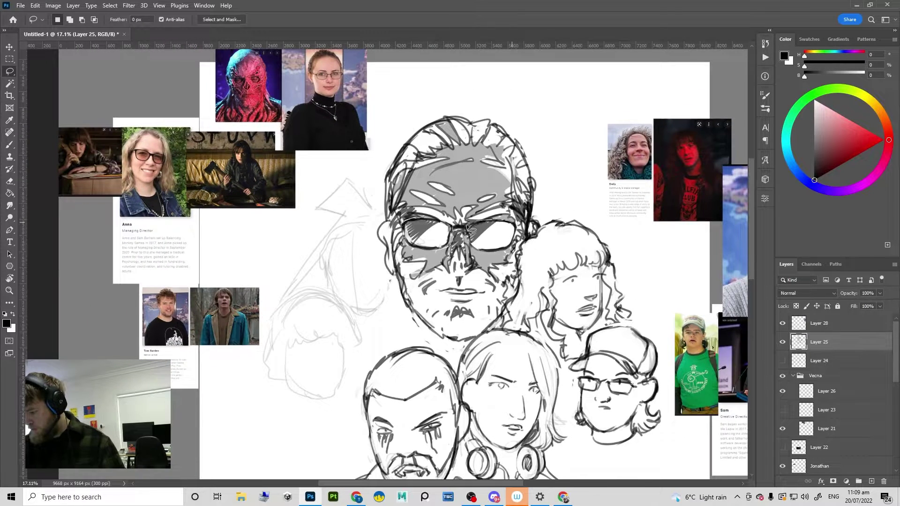
{"action": "key", "text": "ctrl+d"}
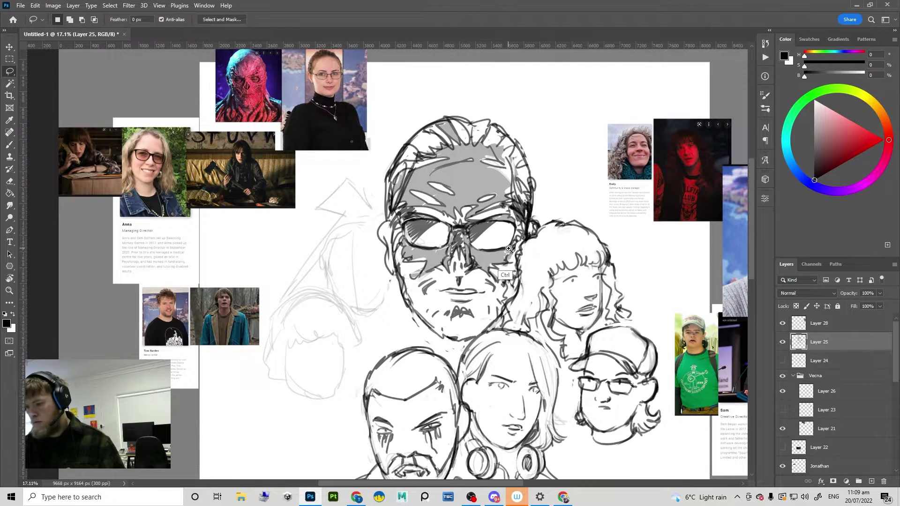
Step: Erase the grey wedge in the large head's crown hair and ink thin strands in its place
{"action": "scroll", "coordinate": [509, 248], "scroll_direction": "down", "scroll_amount": 1}
{"action": "scroll", "coordinate": [490, 266], "scroll_direction": "down", "scroll_amount": 1}
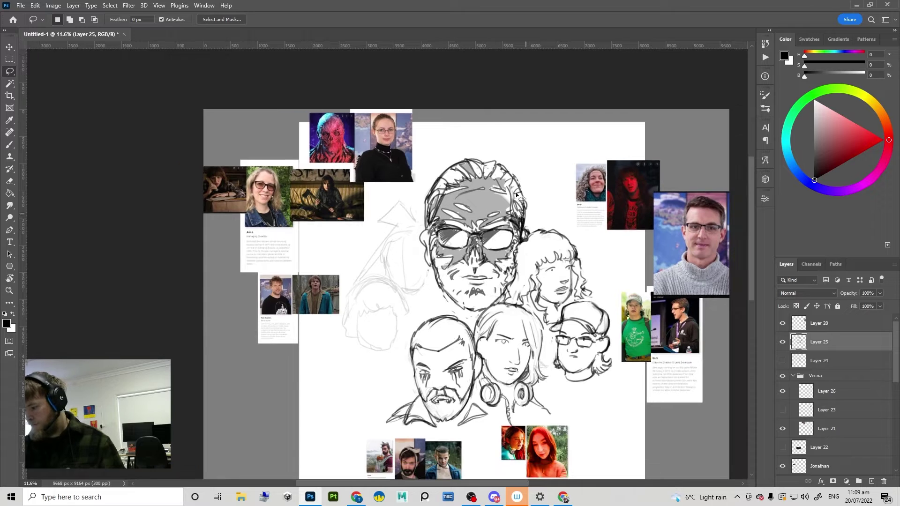
{"action": "key", "text": "b"}
{"action": "scroll", "coordinate": [461, 174], "scroll_direction": "up", "scroll_amount": 1}
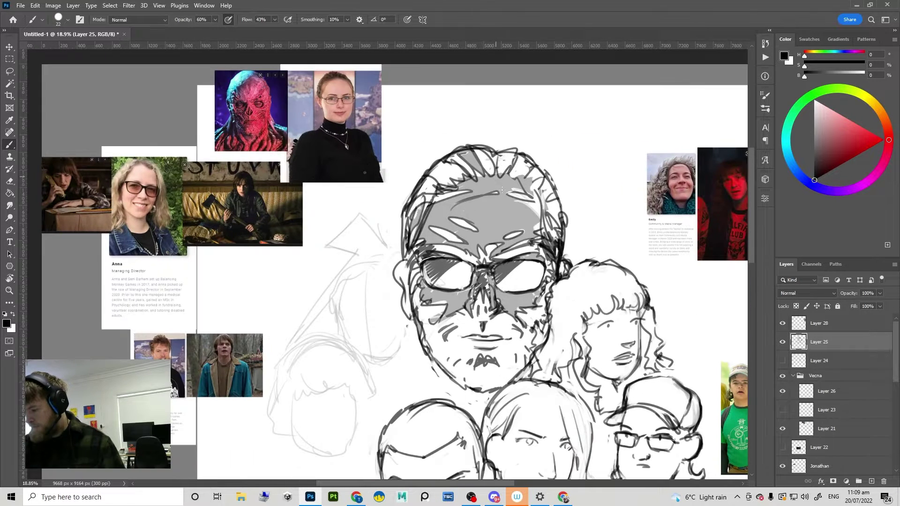
{"action": "key", "text": "e"}
{"action": "key", "text": "b"}
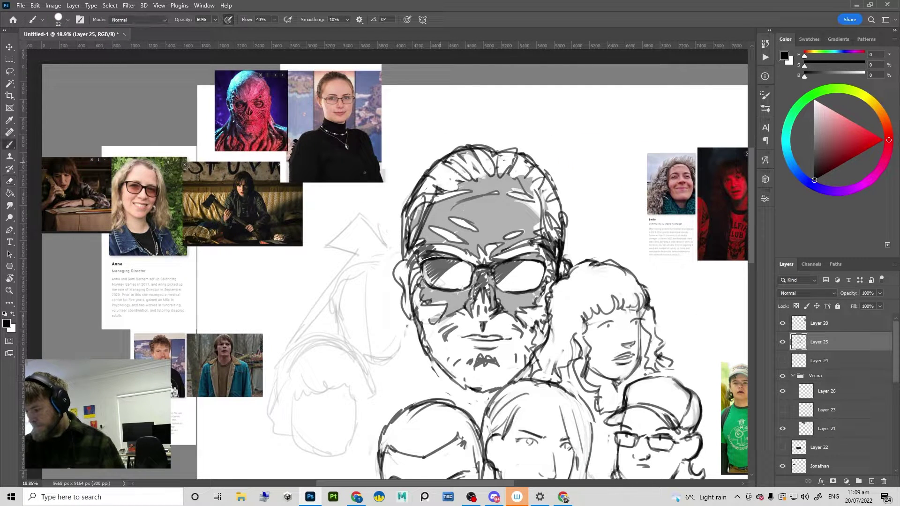
Step: Examine how the reworked large head sits within the whole group composition
{"action": "scroll", "coordinate": [480, 180], "scroll_direction": "down", "scroll_amount": 4}
{"action": "scroll", "coordinate": [570, 184], "scroll_direction": "up", "scroll_amount": 2}
{"action": "scroll", "coordinate": [462, 281], "scroll_direction": "up", "scroll_amount": 1}
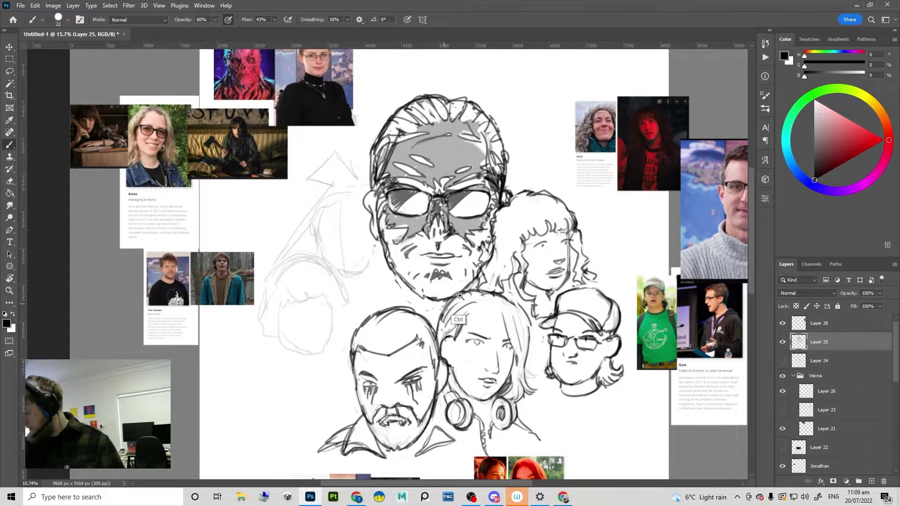
{"action": "scroll", "coordinate": [461, 328], "scroll_direction": "down", "scroll_amount": 1}
{"action": "left_click_drag", "start_coordinate": [368, 265], "coordinate": [349, 231]}
{"action": "scroll", "coordinate": [526, 254], "scroll_direction": "down", "scroll_amount": 2}
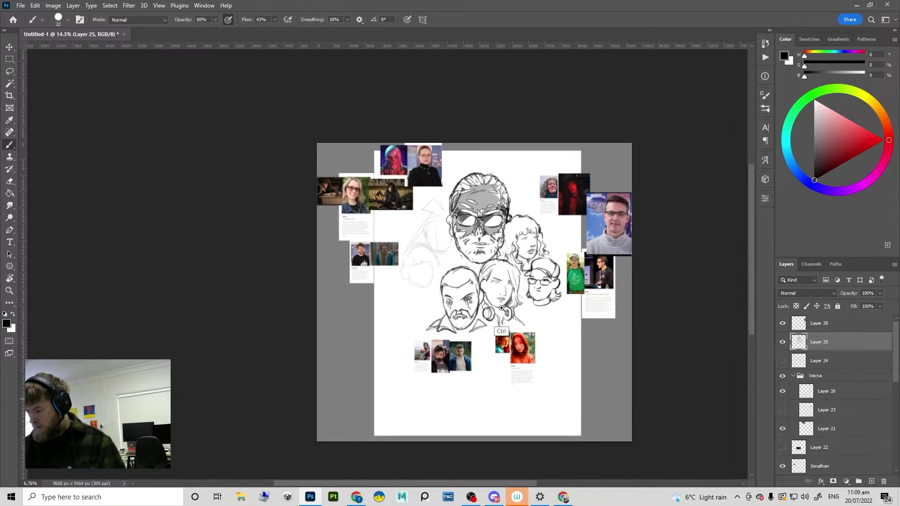
{"action": "scroll", "coordinate": [489, 224], "scroll_direction": "up", "scroll_amount": 1}
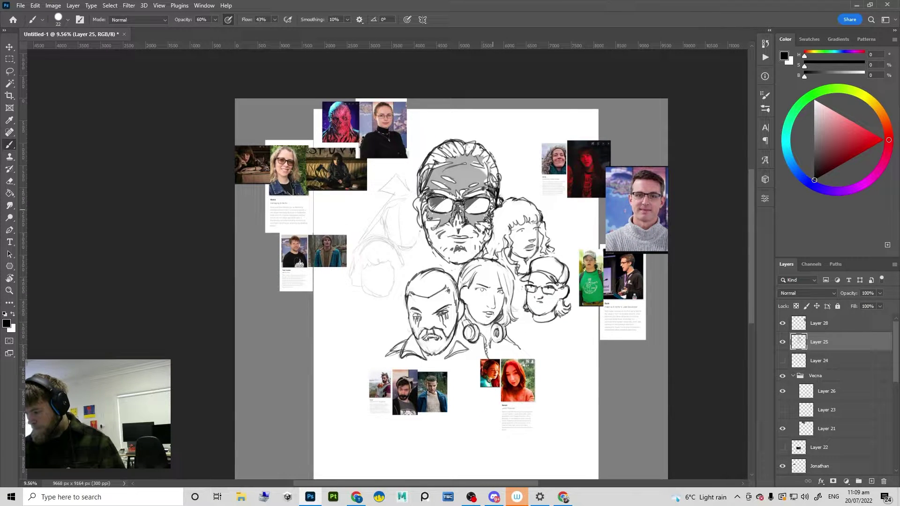
{"action": "scroll", "coordinate": [532, 198], "scroll_direction": "up", "scroll_amount": 4}
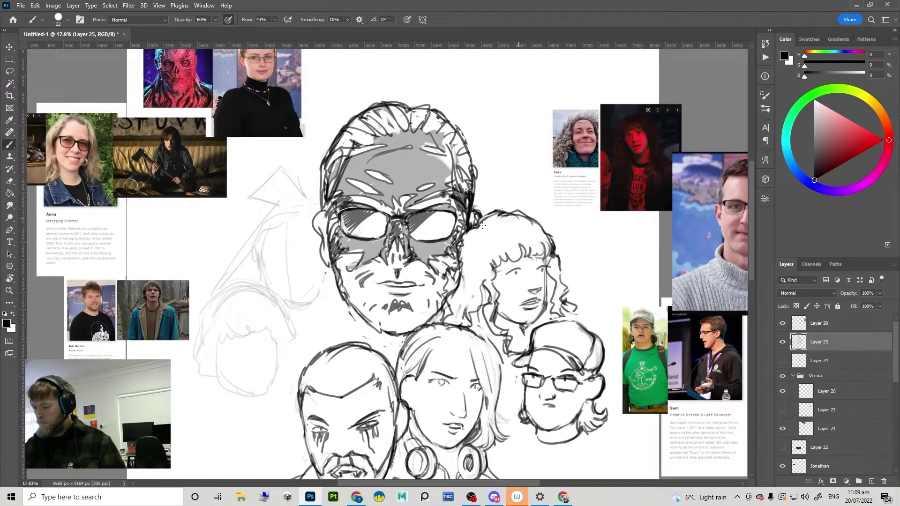
Step: Ink the curly-haired head's hair edge beside the large head's ear and try a 30% opacity fill inside it
{"action": "mouse_move", "coordinate": [483, 226]}
{"action": "left_mouse_down"}
{"action": "mouse_move", "coordinate": [494, 237]}
{"action": "mouse_move", "coordinate": [477, 255]}
{"action": "mouse_move", "coordinate": [478, 239]}
{"action": "mouse_move", "coordinate": [468, 237]}
{"action": "left_mouse_up"}
{"action": "key", "text": "g"}
{"action": "left_click", "coordinate": [497, 226]}
{"action": "scroll", "coordinate": [511, 224], "scroll_direction": "down", "scroll_amount": 3}
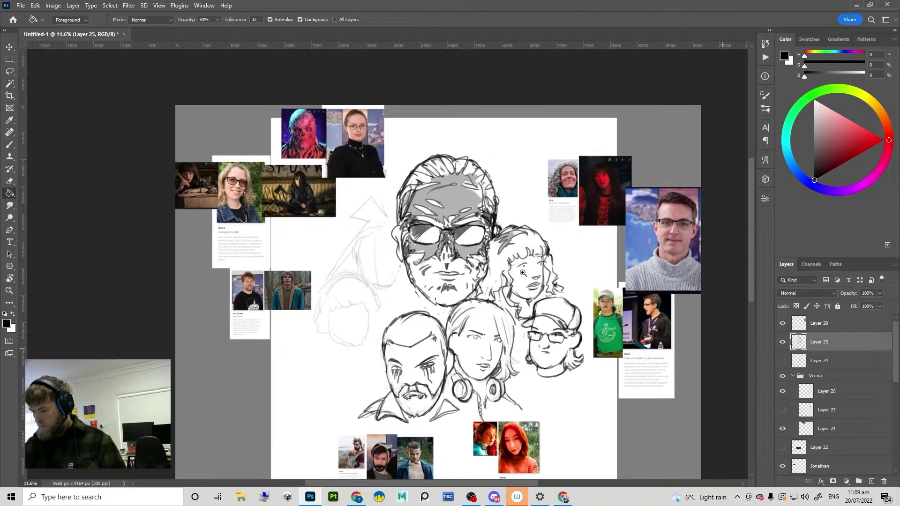
{"action": "key", "text": "b"}
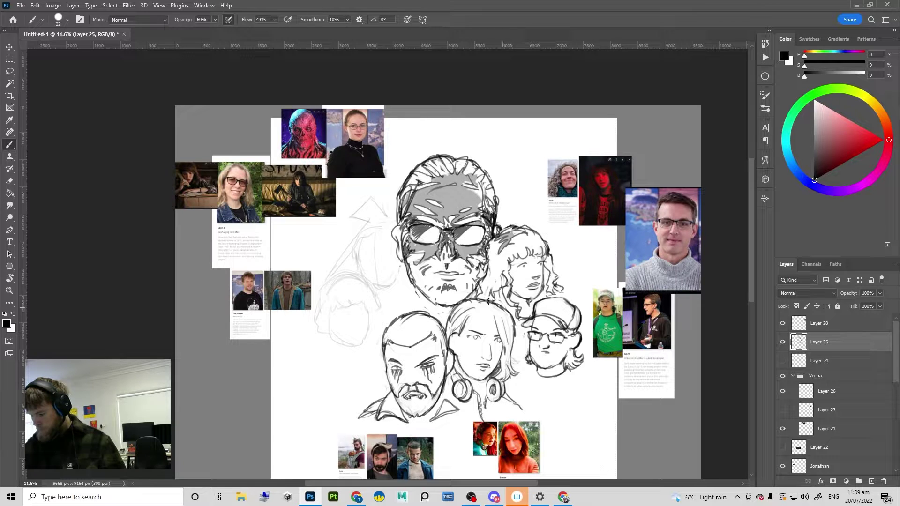
{"action": "scroll", "coordinate": [521, 341], "scroll_direction": "up", "scroll_amount": 3}
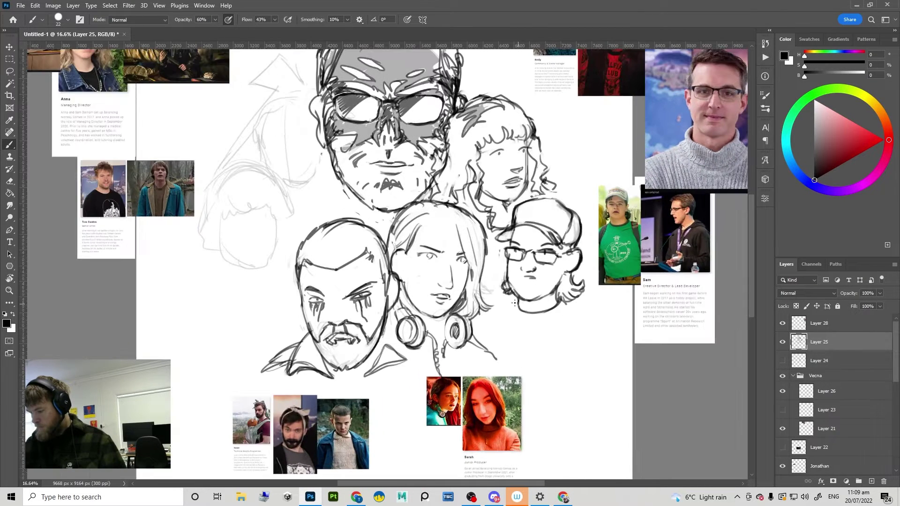
{"action": "key", "text": "ctrl+z"}
{"action": "left_click_drag", "start_coordinate": [517, 302], "coordinate": [489, 308]}
{"action": "key", "text": "ctrl+z"}
{"action": "key", "text": "ctrl+z"}
{"action": "left_click_drag", "start_coordinate": [586, 305], "coordinate": [556, 297]}
{"action": "key", "text": "ctrl+z"}
Step: Ink the neck, curved collar and sloping shoulders below the capped, bespectacled head
{"action": "mouse_move", "coordinate": [489, 294]}
{"action": "left_mouse_down"}
{"action": "mouse_move", "coordinate": [453, 298]}
{"action": "mouse_move", "coordinate": [497, 310]}
{"action": "mouse_move", "coordinate": [534, 295]}
{"action": "left_mouse_up"}
{"action": "mouse_move", "coordinate": [535, 293]}
{"action": "left_mouse_down"}
{"action": "mouse_move", "coordinate": [563, 312]}
{"action": "mouse_move", "coordinate": [542, 315]}
{"action": "mouse_move", "coordinate": [542, 300]}
{"action": "mouse_move", "coordinate": [463, 332]}
{"action": "left_mouse_up"}
{"action": "mouse_move", "coordinate": [476, 317]}
{"action": "left_mouse_down"}
{"action": "mouse_move", "coordinate": [463, 331]}
{"action": "mouse_move", "coordinate": [453, 324]}
{"action": "left_mouse_up"}
{"action": "key", "text": "ctrl+z"}
{"action": "key", "text": "ctrl+z"}
{"action": "mouse_move", "coordinate": [552, 300]}
{"action": "left_mouse_down"}
{"action": "mouse_move", "coordinate": [471, 329]}
{"action": "mouse_move", "coordinate": [474, 310]}
{"action": "mouse_move", "coordinate": [456, 318]}
{"action": "mouse_move", "coordinate": [453, 299]}
{"action": "left_mouse_up"}
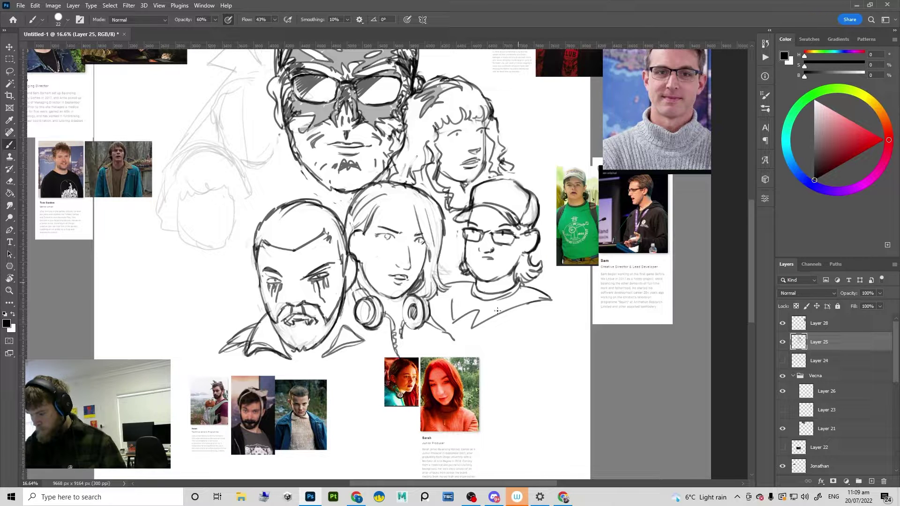
Step: Try different chest folds below the capped figure's collar and clear away the zigzag lines
{"action": "key", "text": "ctrl+z"}
{"action": "mouse_move", "coordinate": [529, 304]}
{"action": "left_mouse_down"}
{"action": "mouse_move", "coordinate": [472, 330]}
{"action": "mouse_move", "coordinate": [456, 298]}
{"action": "mouse_move", "coordinate": [470, 302]}
{"action": "mouse_move", "coordinate": [462, 293]}
{"action": "mouse_move", "coordinate": [443, 300]}
{"action": "left_mouse_up"}
{"action": "key", "text": "ctrl+z"}
{"action": "key", "text": "ctrl+z"}
{"action": "key", "text": "ctrl+z"}
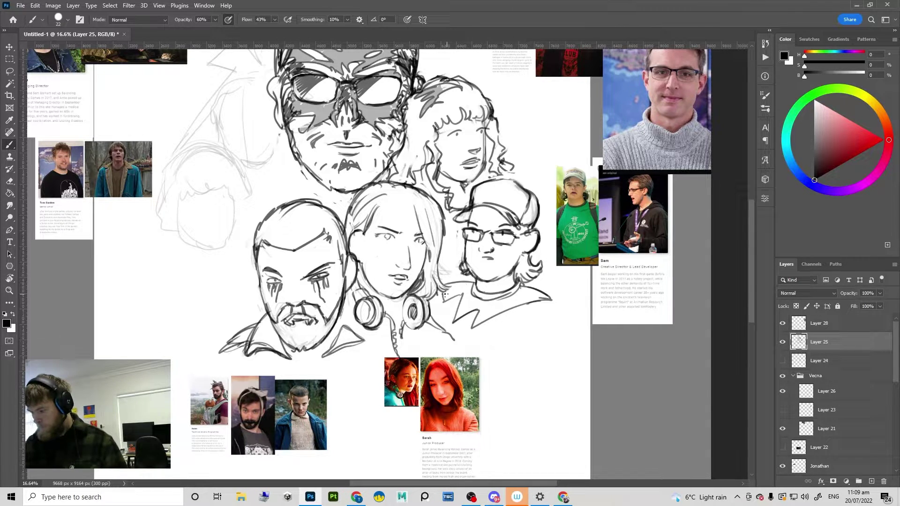
{"action": "mouse_move", "coordinate": [507, 296]}
{"action": "left_mouse_down"}
{"action": "mouse_move", "coordinate": [458, 360]}
{"action": "mouse_move", "coordinate": [519, 335]}
{"action": "mouse_move", "coordinate": [463, 317]}
{"action": "mouse_move", "coordinate": [445, 296]}
{"action": "mouse_move", "coordinate": [473, 329]}
{"action": "mouse_move", "coordinate": [455, 319]}
{"action": "mouse_move", "coordinate": [501, 317]}
{"action": "mouse_move", "coordinate": [480, 326]}
{"action": "left_mouse_up"}
{"action": "key", "text": "e"}
{"action": "mouse_move", "coordinate": [531, 305]}
{"action": "left_mouse_down"}
{"action": "mouse_move", "coordinate": [566, 299]}
{"action": "mouse_move", "coordinate": [548, 296]}
{"action": "mouse_move", "coordinate": [560, 303]}
{"action": "mouse_move", "coordinate": [540, 307]}
{"action": "mouse_move", "coordinate": [561, 299]}
{"action": "mouse_move", "coordinate": [520, 290]}
{"action": "left_mouse_up"}
{"action": "key", "text": "b"}
{"action": "key", "text": "ctrl+z"}
{"action": "key", "text": "e"}
{"action": "key", "text": "b"}
{"action": "key", "text": "ctrl+z"}
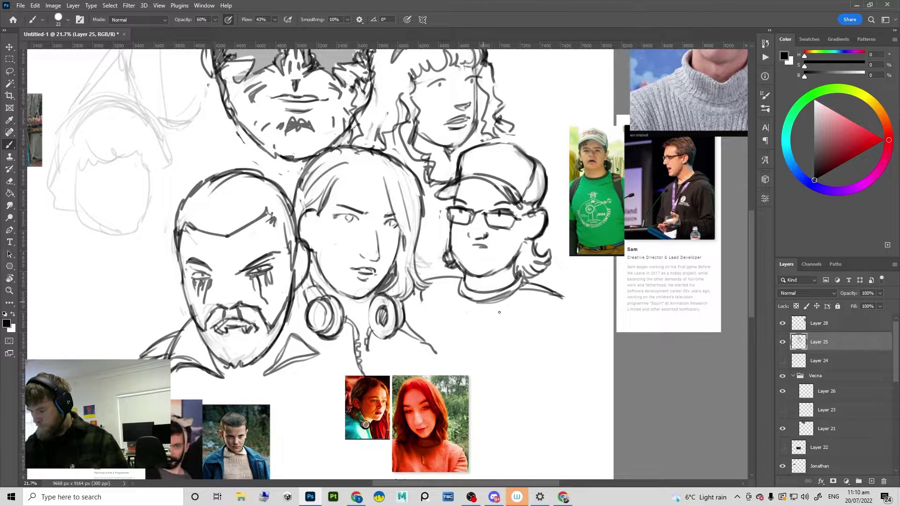
Step: Erase stray marks below the capped figure's collar and shoulder line
{"action": "scroll", "coordinate": [516, 309], "scroll_direction": "down", "scroll_amount": 3}
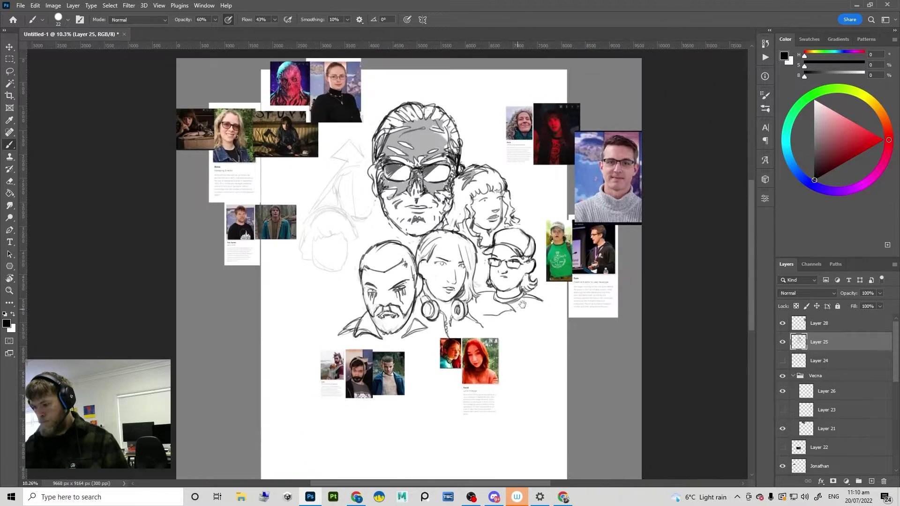
{"action": "scroll", "coordinate": [519, 309], "scroll_direction": "up", "scroll_amount": 3}
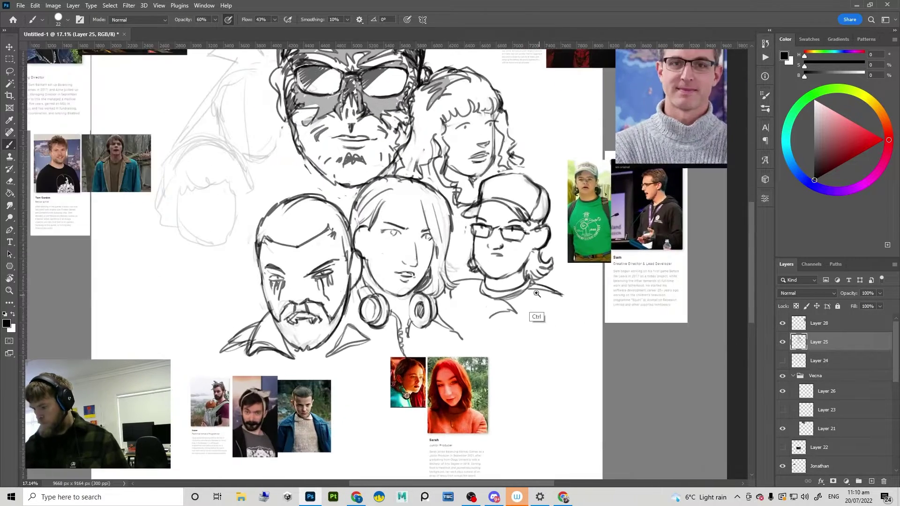
{"action": "key", "text": "e"}
{"action": "left_click_drag", "start_coordinate": [505, 300], "coordinate": [496, 301]}
{"action": "left_click_drag", "start_coordinate": [435, 270], "coordinate": [493, 353]}
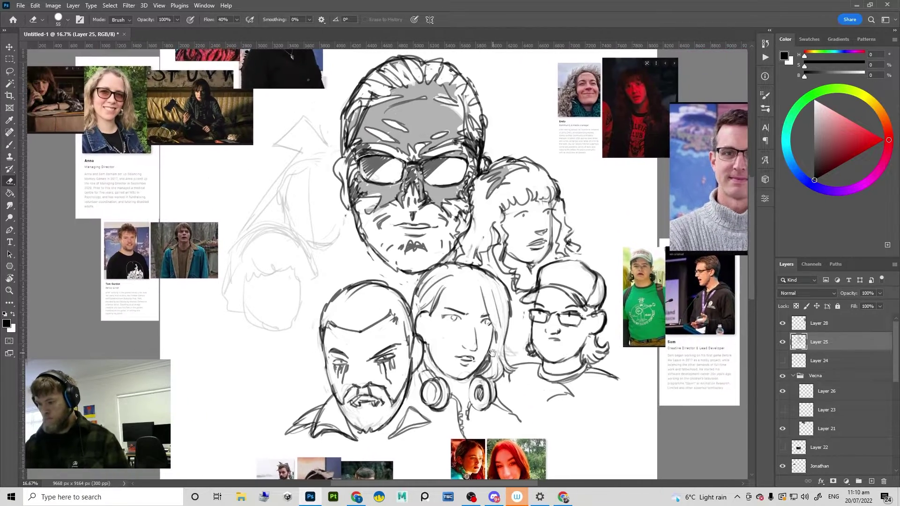
Step: Fill the curly-haired head's hair area beside the large head's jaw with the foreground colour at 30% opacity
{"action": "key", "text": "v"}
{"action": "scroll", "coordinate": [492, 352], "scroll_direction": "down", "scroll_amount": 4}
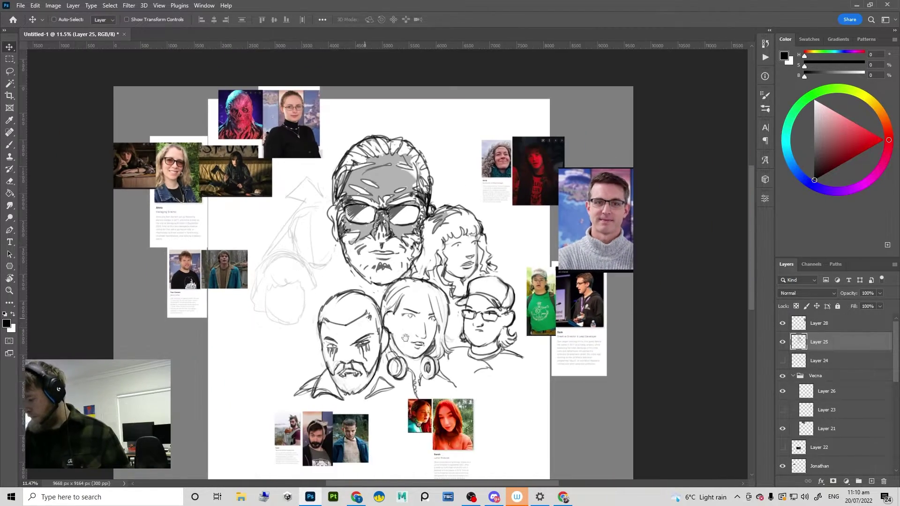
{"action": "left_click_drag", "start_coordinate": [404, 338], "coordinate": [412, 308]}
{"action": "scroll", "coordinate": [433, 213], "scroll_direction": "up", "scroll_amount": 2}
{"action": "key", "text": "b"}
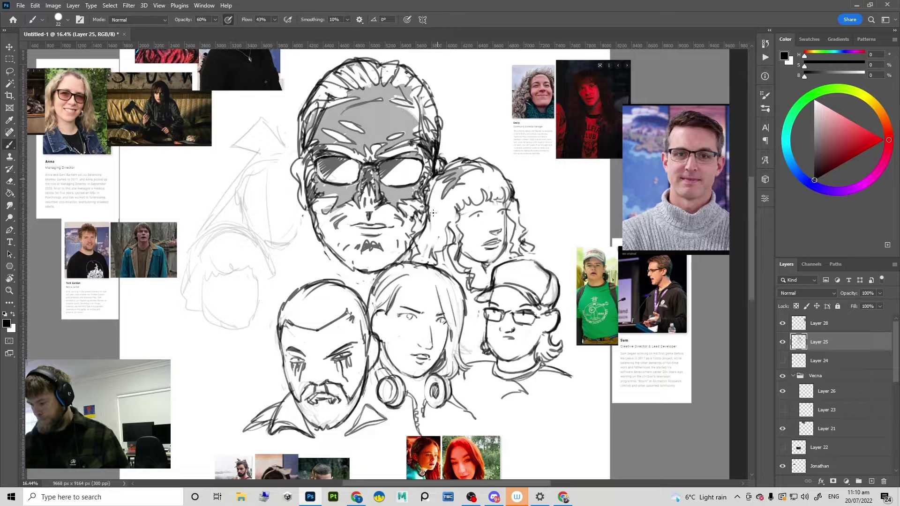
{"action": "key", "text": "g"}
{"action": "scroll", "coordinate": [420, 215], "scroll_direction": "up", "scroll_amount": 2}
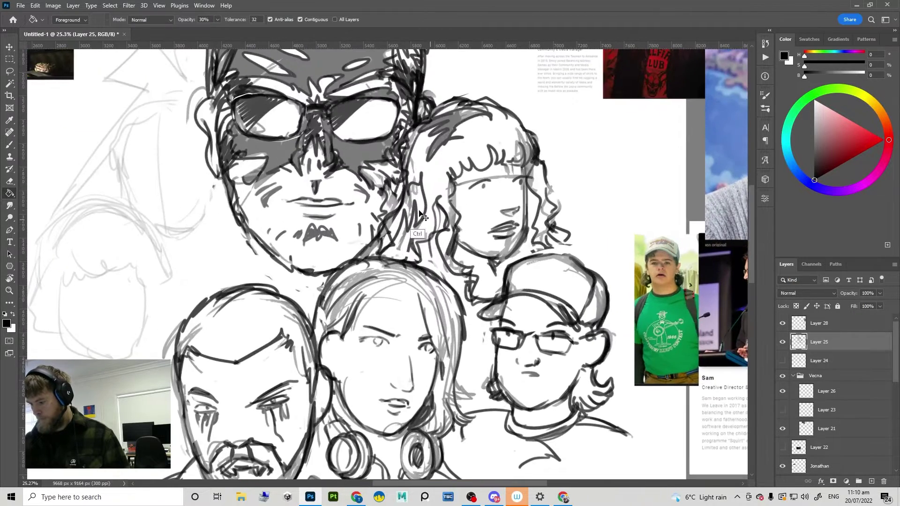
{"action": "scroll", "coordinate": [420, 214], "scroll_direction": "down", "scroll_amount": 3}
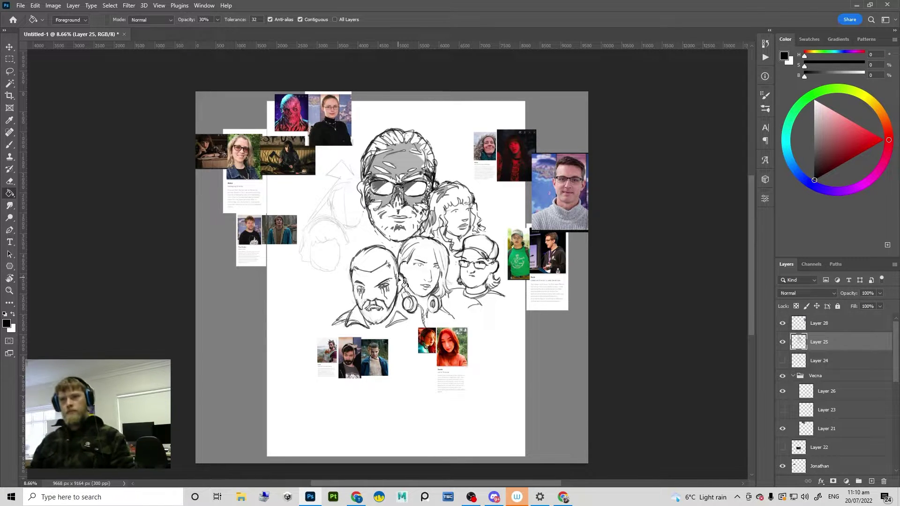
Step: Skip the 7 Minute Workout break and return to the group drawing
{"action": "scroll", "coordinate": [449, 271], "scroll_direction": "up", "scroll_amount": 2}
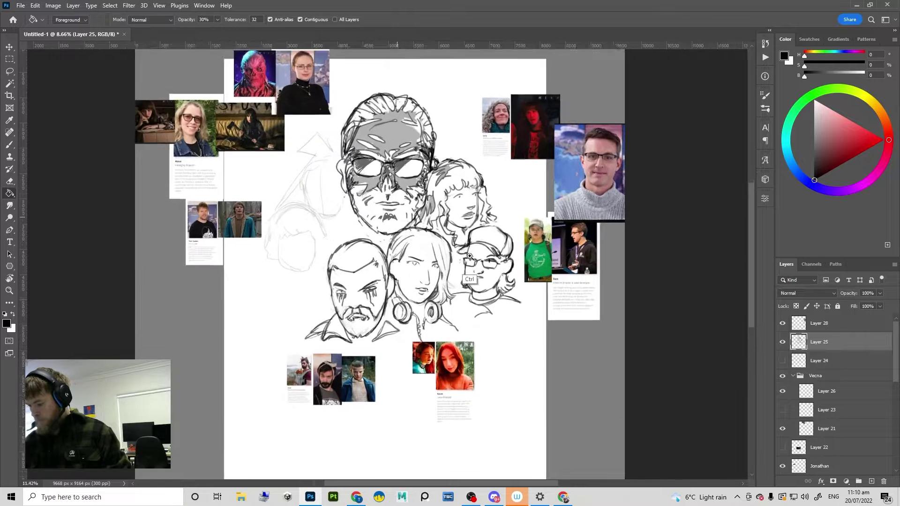
{"action": "scroll", "coordinate": [448, 276], "scroll_direction": "down", "scroll_amount": 1}
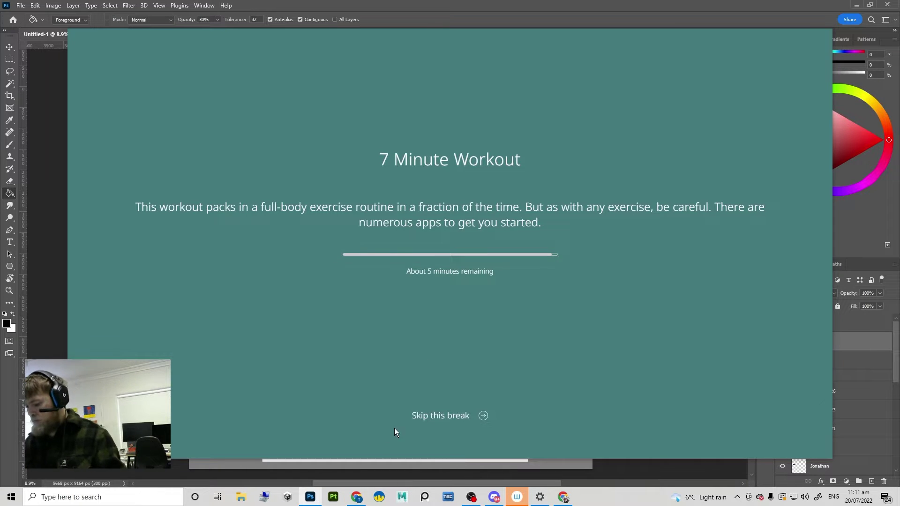
{"action": "left_click", "coordinate": [425, 418]}
{"action": "mouse_move", "coordinate": [785, 498]}
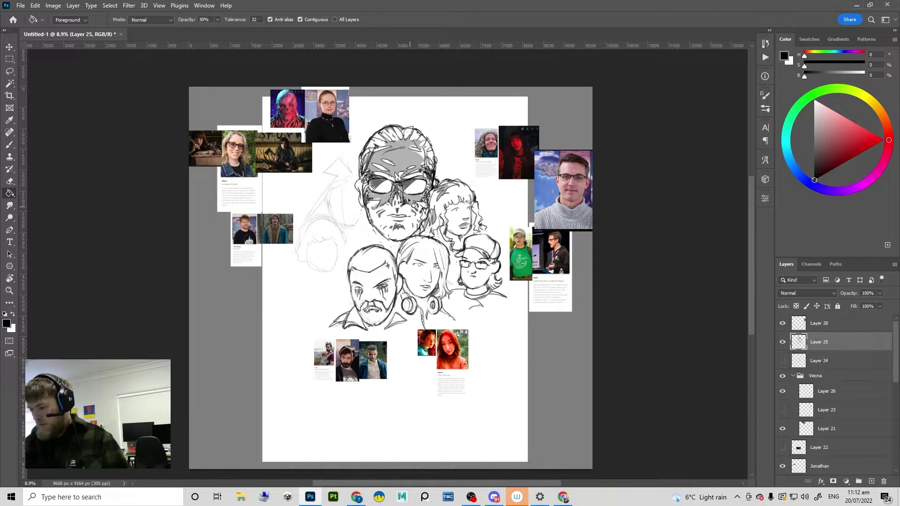
{"action": "left_click", "coordinate": [420, 216], "text": "ctrl"}
{"action": "left_click", "coordinate": [426, 223], "text": "ctrl"}
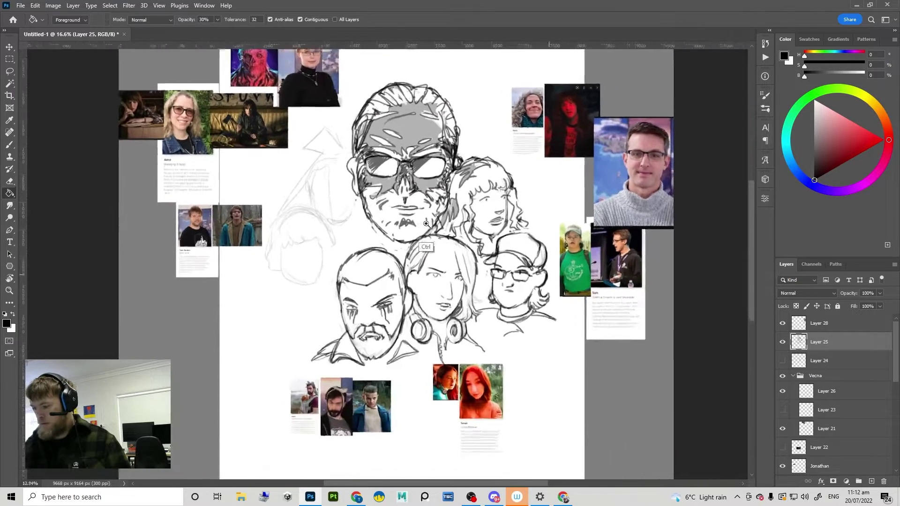
{"action": "key", "text": "b"}
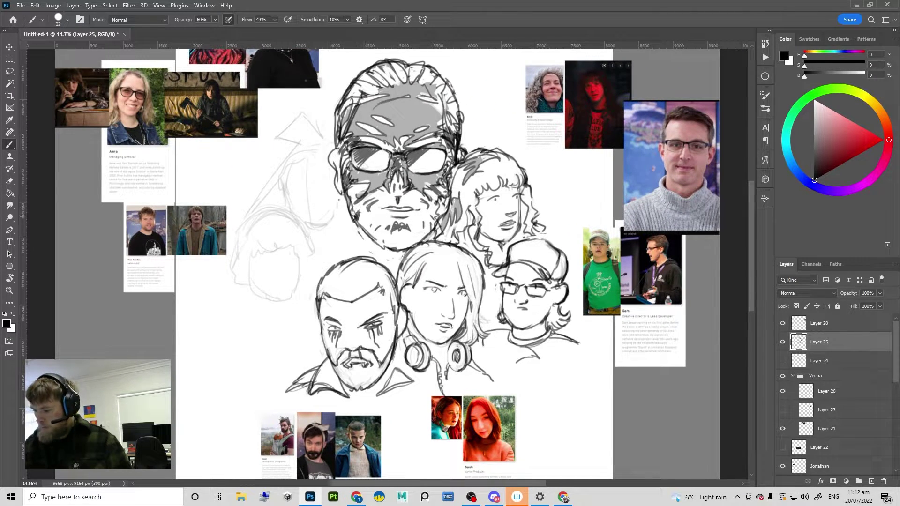
{"action": "mouse_move", "coordinate": [490, 204]}
{"action": "left_mouse_down"}
{"action": "mouse_move", "coordinate": [464, 204]}
{"action": "mouse_move", "coordinate": [478, 205]}
{"action": "left_mouse_up"}
{"action": "left_click_drag", "start_coordinate": [352, 199], "coordinate": [391, 267]}
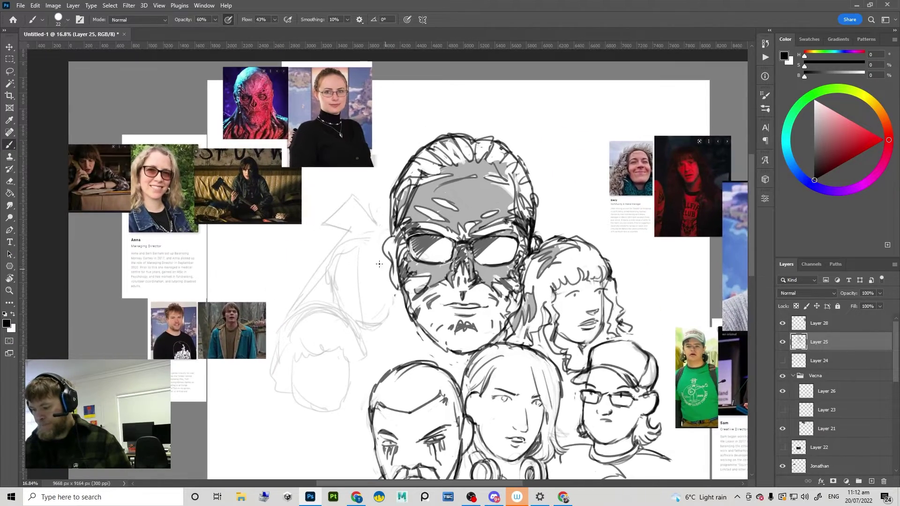
{"action": "key", "text": "v"}
{"action": "left_click_drag", "start_coordinate": [335, 277], "coordinate": [325, 261]}
{"action": "key", "text": "ctrl+z"}
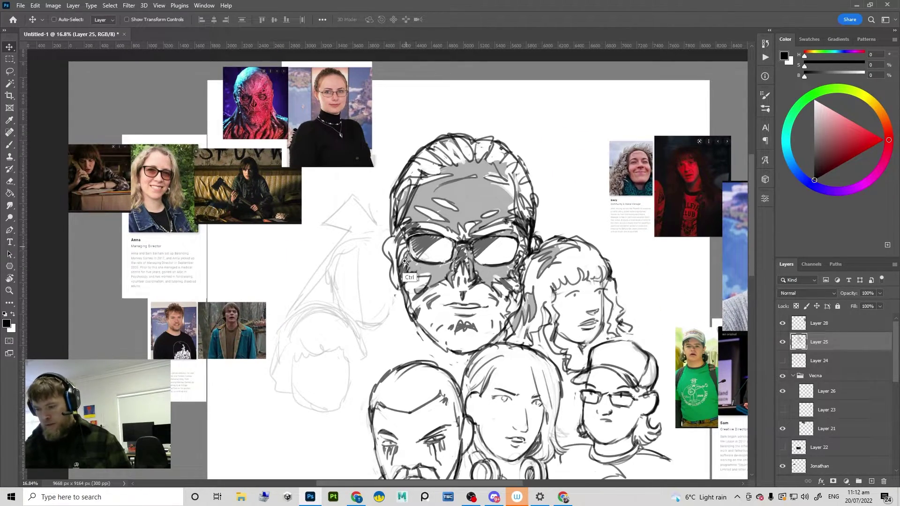
Step: Lasso the faint angular figure sketch beside the large head, scale it to 110.90%, and shift it up and outward from the head
{"action": "left_click_drag", "start_coordinate": [327, 332], "coordinate": [370, 300]}
{"action": "left_click_drag", "start_coordinate": [369, 301], "coordinate": [345, 321]}
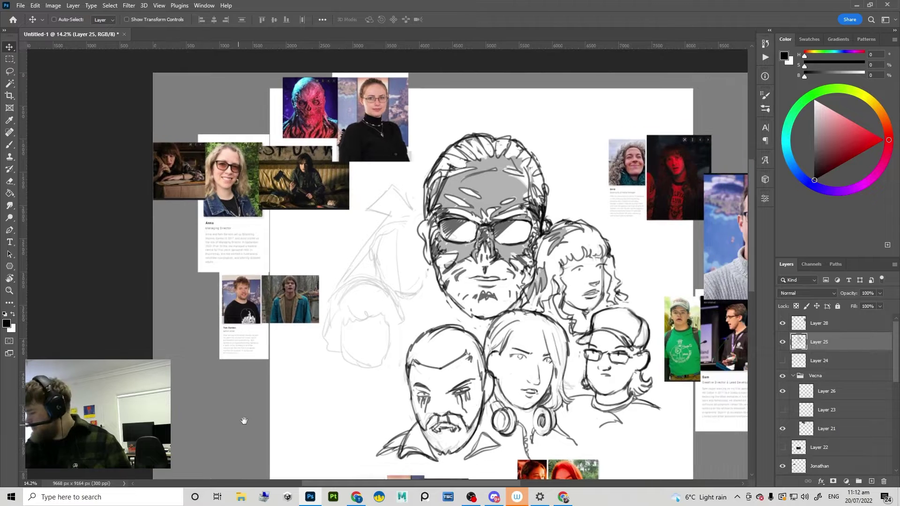
{"action": "key", "text": "l"}
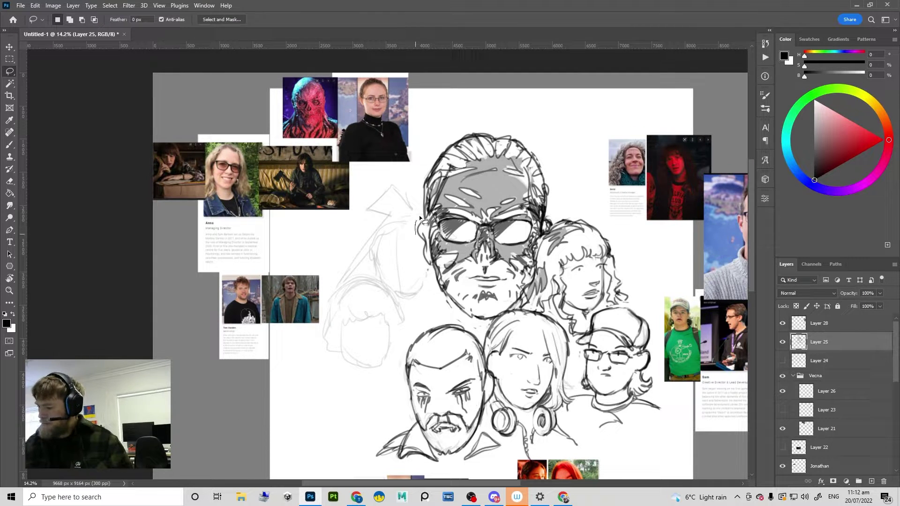
{"action": "mouse_move", "coordinate": [420, 218]}
{"action": "left_mouse_down"}
{"action": "mouse_move", "coordinate": [336, 256]}
{"action": "mouse_move", "coordinate": [348, 278]}
{"action": "mouse_move", "coordinate": [434, 301]}
{"action": "mouse_move", "coordinate": [429, 272]}
{"action": "left_mouse_up"}
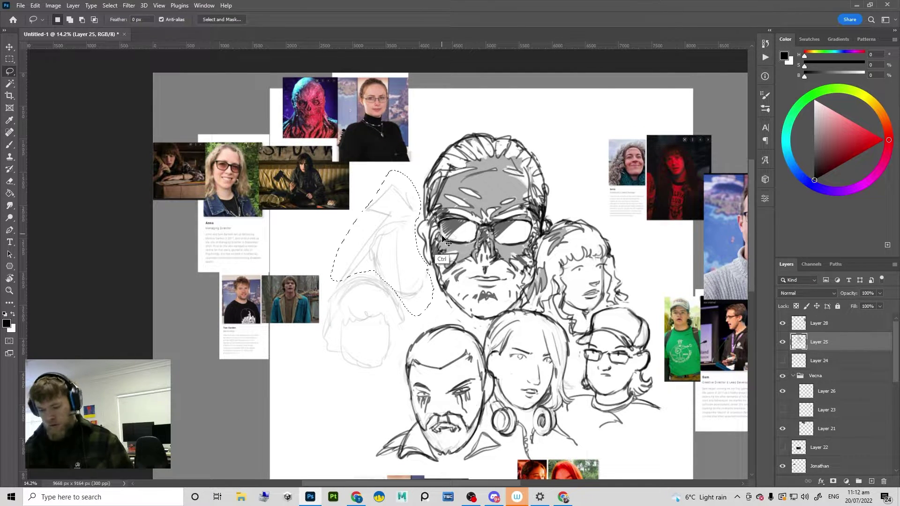
{"action": "key", "text": "ctrl+t"}
{"action": "left_click_drag", "start_coordinate": [331, 170], "coordinate": [332, 139]}
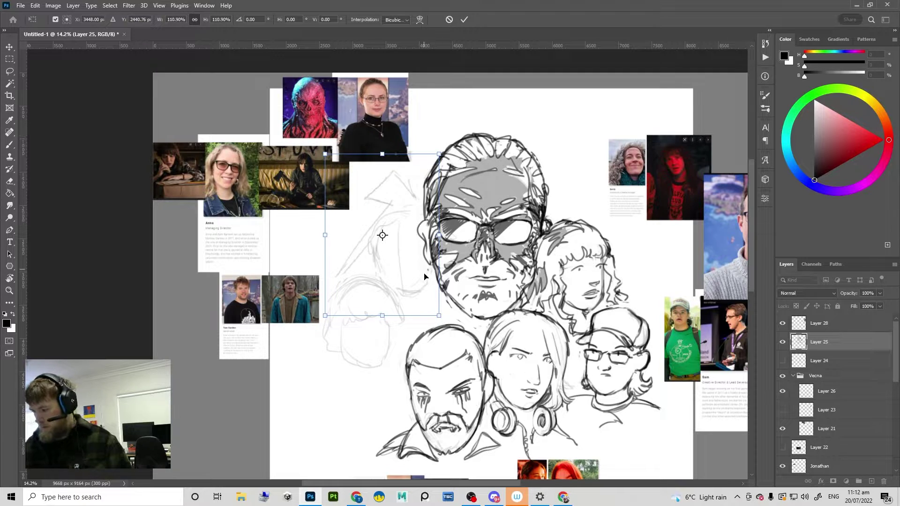
{"action": "left_click_drag", "start_coordinate": [424, 277], "coordinate": [415, 265]}
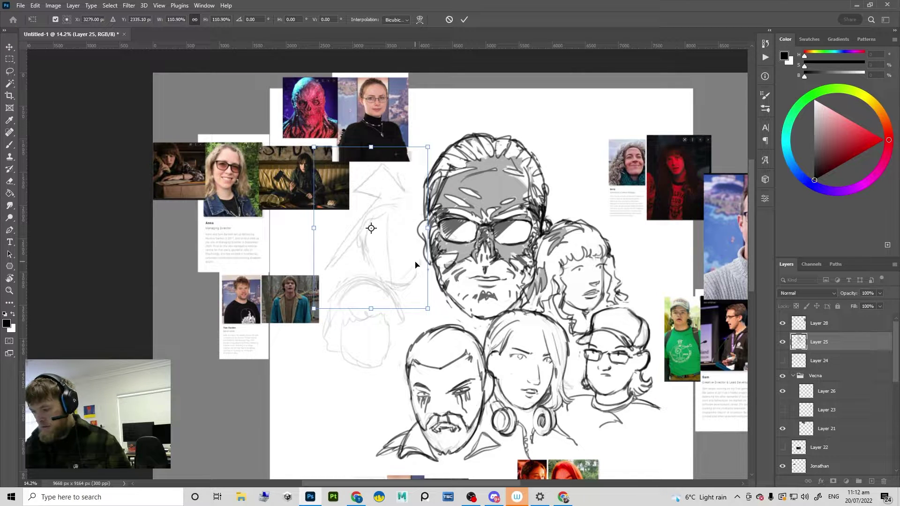
{"action": "key", "text": "Return"}
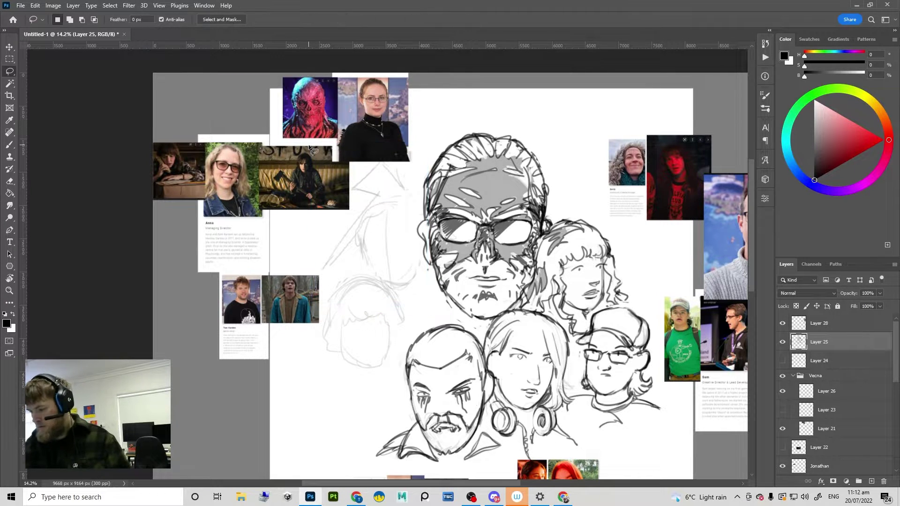
{"action": "left_click_drag", "start_coordinate": [571, 272], "coordinate": [540, 291]}
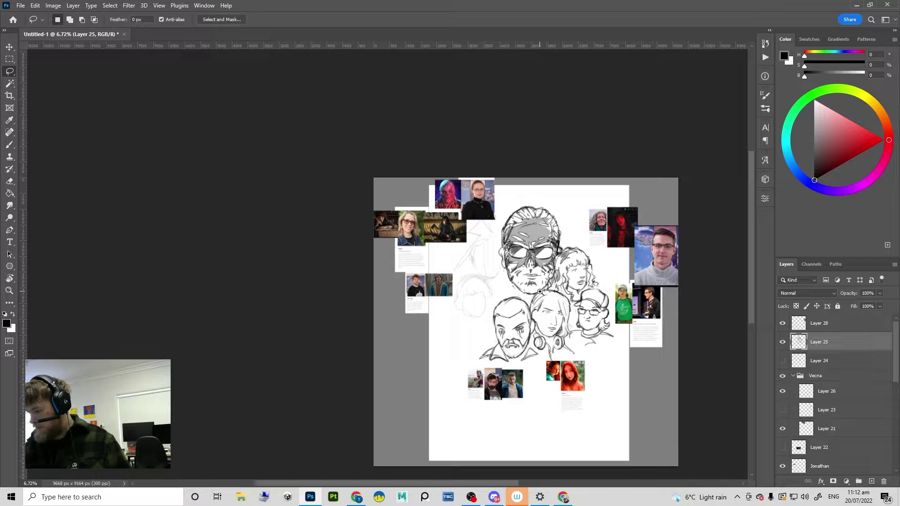
{"action": "scroll", "coordinate": [540, 291], "scroll_direction": "up", "scroll_amount": 4}
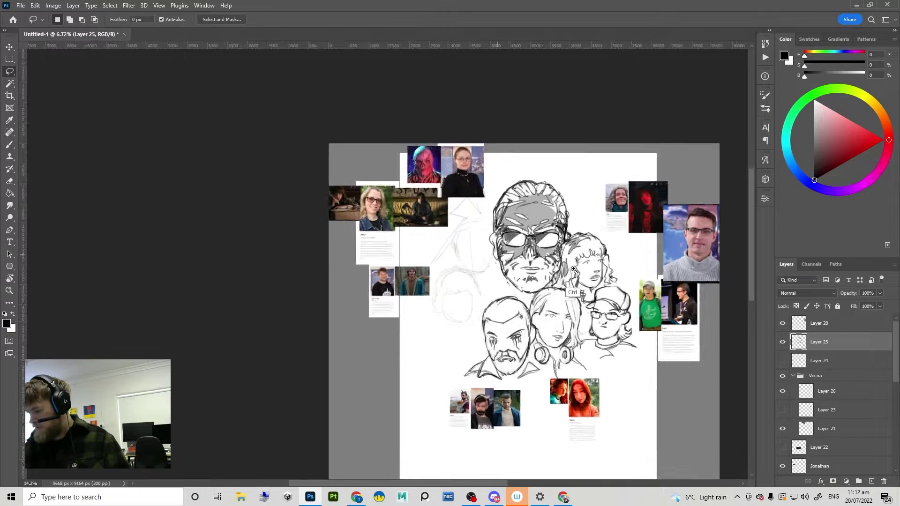
{"action": "left_click_drag", "start_coordinate": [510, 291], "coordinate": [512, 327]}
{"action": "key", "text": "b"}
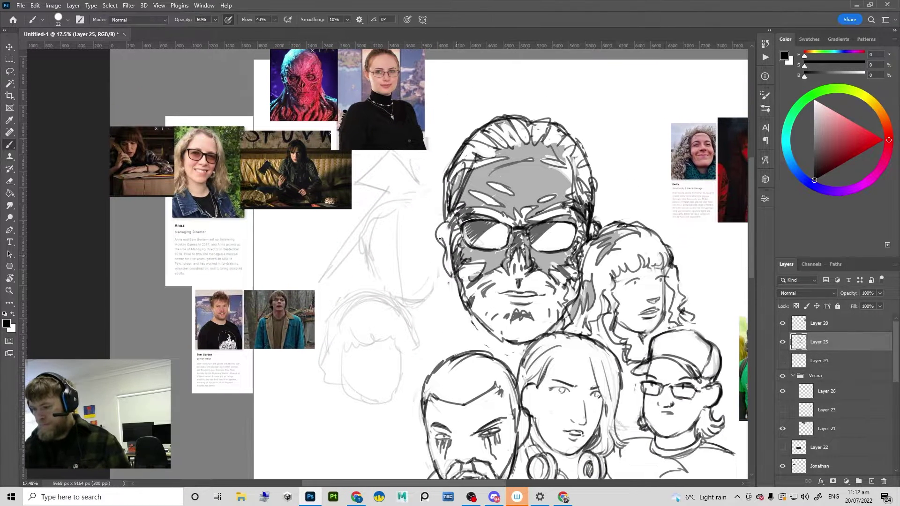
{"action": "mouse_move", "coordinate": [384, 204]}
{"action": "left_mouse_down"}
{"action": "mouse_move", "coordinate": [420, 214]}
{"action": "mouse_move", "coordinate": [409, 225]}
{"action": "left_mouse_up"}
{"action": "key", "text": "ctrl+z"}
{"action": "key", "text": "ctrl+z"}
{"action": "key", "text": "ctrl+z"}
Step: Ink a first fringe lock and the curved outer hair edge over the faint upper figure beside the large head
{"action": "left_click_drag", "start_coordinate": [393, 218], "coordinate": [371, 249]}
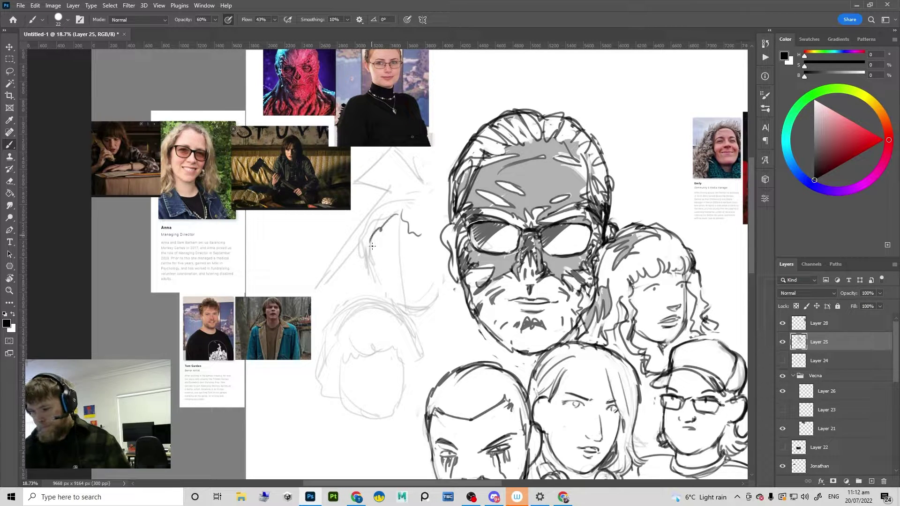
{"action": "key", "text": "ctrl+z"}
{"action": "mouse_move", "coordinate": [407, 200]}
{"action": "left_mouse_down"}
{"action": "mouse_move", "coordinate": [367, 230]}
{"action": "mouse_move", "coordinate": [361, 247]}
{"action": "left_mouse_up"}
{"action": "key", "text": "ctrl+z"}
{"action": "key", "text": "ctrl+z"}
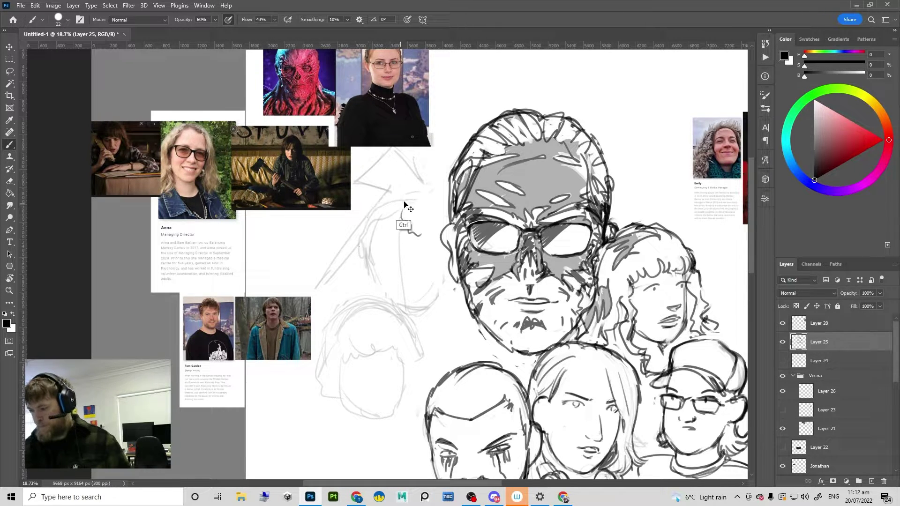
{"action": "mouse_move", "coordinate": [402, 199]}
{"action": "left_mouse_down"}
{"action": "mouse_move", "coordinate": [375, 211]}
{"action": "mouse_move", "coordinate": [362, 233]}
{"action": "left_mouse_up"}
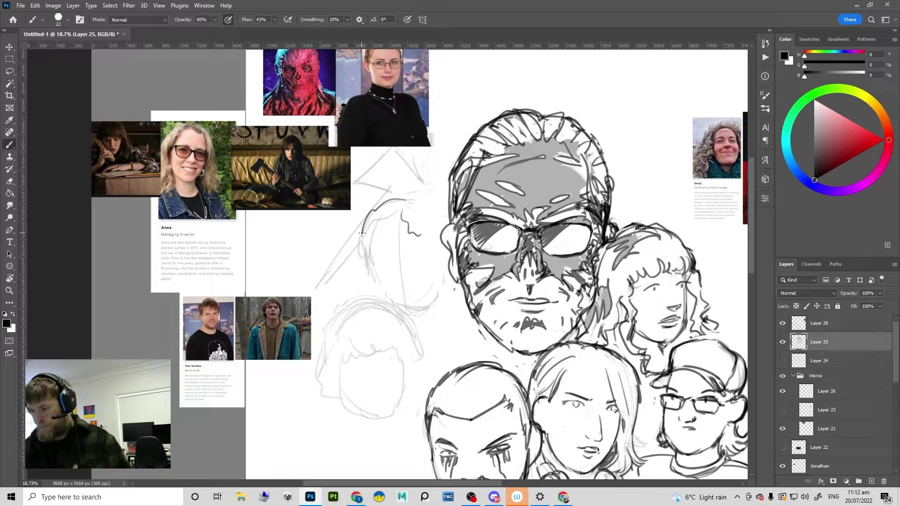
{"action": "left_click_drag", "start_coordinate": [399, 224], "coordinate": [411, 224]}
Step: Erase the faint construction lines around and inside the upper figure's face
{"action": "key", "text": "e"}
{"action": "mouse_move", "coordinate": [373, 222]}
{"action": "left_mouse_down"}
{"action": "mouse_move", "coordinate": [363, 272]}
{"action": "mouse_move", "coordinate": [357, 261]}
{"action": "left_mouse_up"}
{"action": "left_click_drag", "start_coordinate": [370, 265], "coordinate": [366, 281]}
{"action": "left_click_drag", "start_coordinate": [401, 209], "coordinate": [406, 313]}
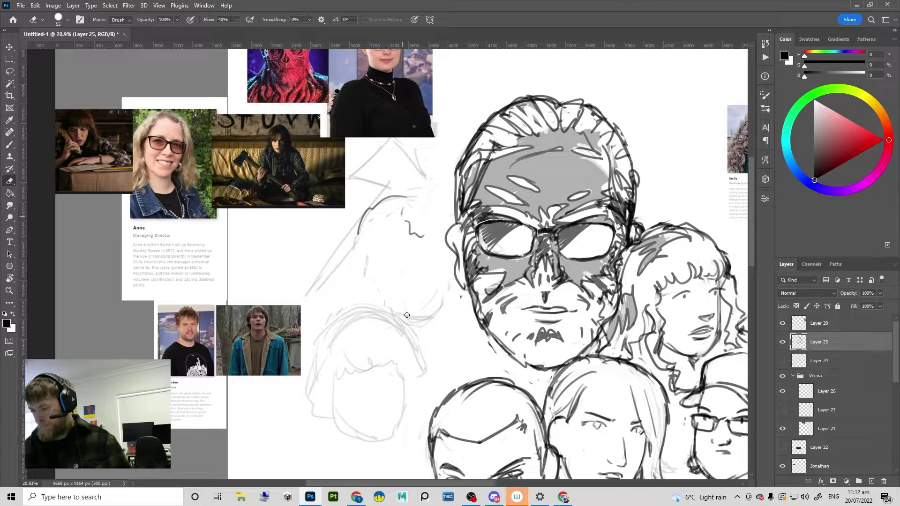
Step: Extend the upper figure's fringe with more jagged locks across the forehead
{"action": "key", "text": "b"}
{"action": "left_click_drag", "start_coordinate": [403, 220], "coordinate": [373, 241]}
{"action": "key", "text": "ctrl+z"}
{"action": "left_click_drag", "start_coordinate": [385, 209], "coordinate": [407, 229]}
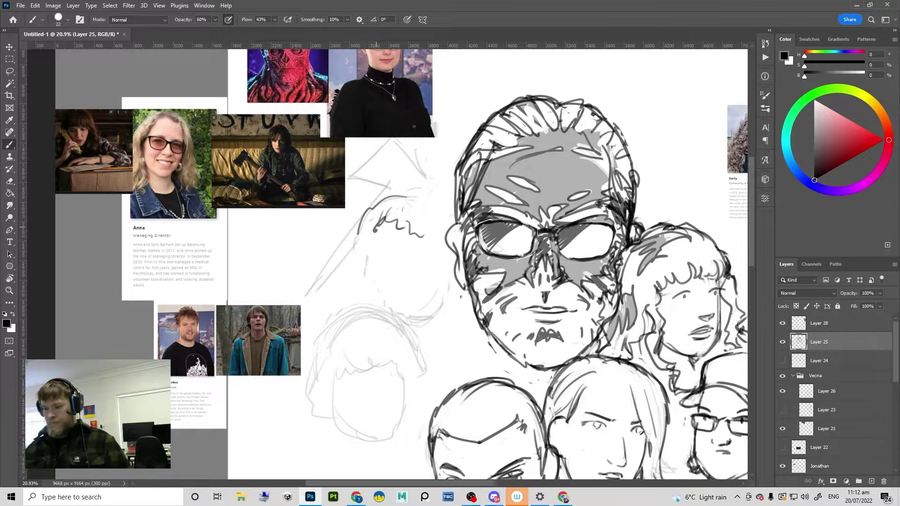
{"action": "key", "text": "ctrl+z"}
Step: Ink the upper figure's long cheek line and curved jaw, and trim the jaw's outer edge with the eraser
{"action": "mouse_move", "coordinate": [376, 228]}
{"action": "left_mouse_down"}
{"action": "mouse_move", "coordinate": [366, 273]}
{"action": "mouse_move", "coordinate": [396, 313]}
{"action": "left_mouse_up"}
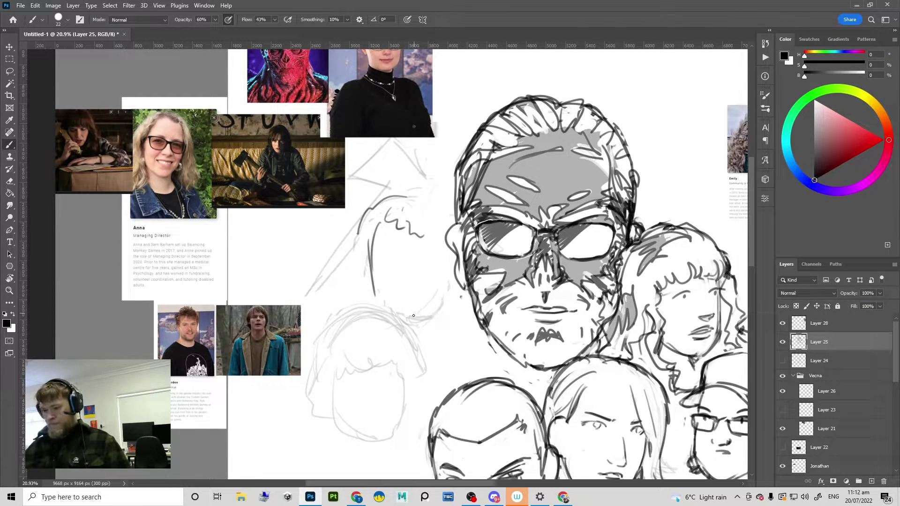
{"action": "left_click_drag", "start_coordinate": [439, 300], "coordinate": [409, 316]}
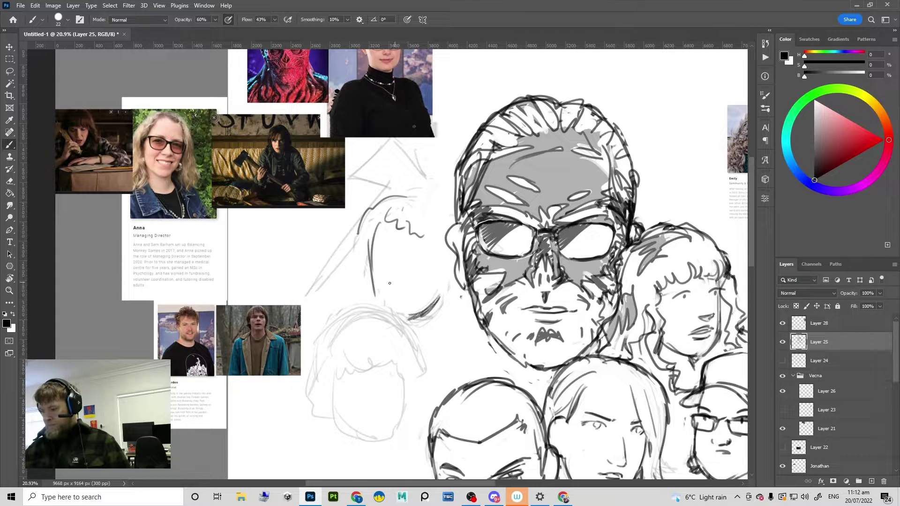
{"action": "left_click_drag", "start_coordinate": [443, 289], "coordinate": [440, 295]}
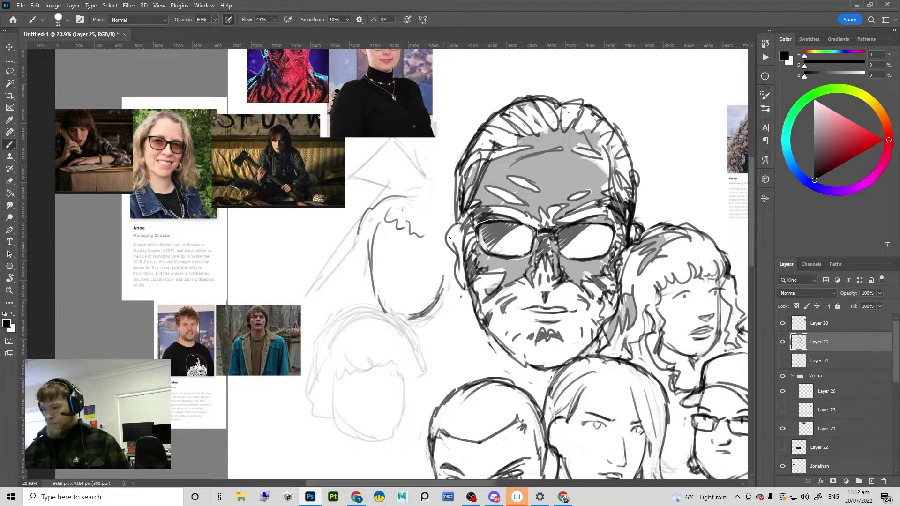
{"action": "key", "text": "e"}
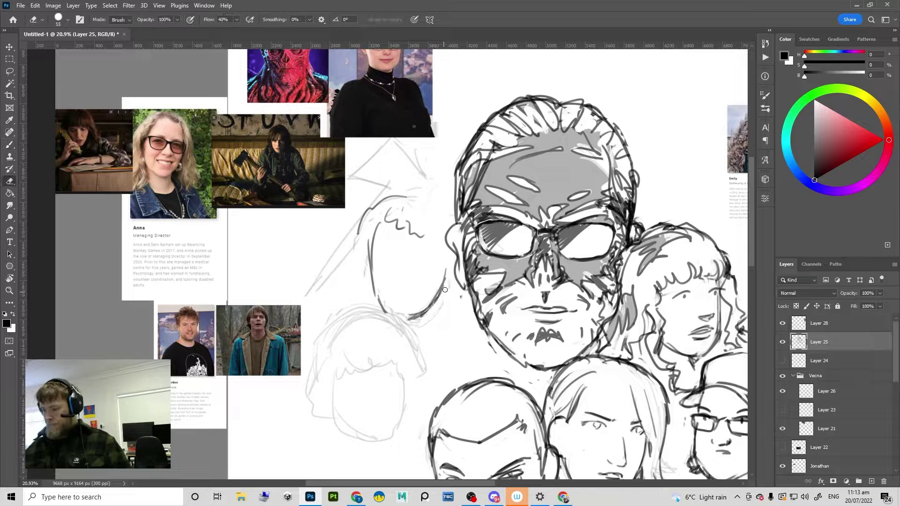
Step: Trim and re-ink the upper figure's curved jaw, extending it up the cheek toward the large head's ear
{"action": "left_click_drag", "start_coordinate": [445, 290], "coordinate": [415, 318]}
{"action": "key", "text": "b"}
{"action": "left_click_drag", "start_coordinate": [445, 271], "coordinate": [406, 320]}
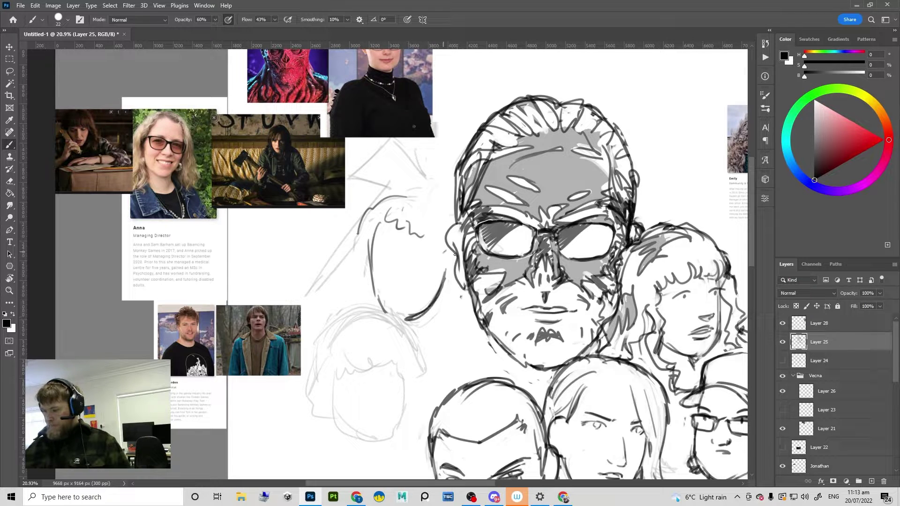
{"action": "left_click_drag", "start_coordinate": [445, 278], "coordinate": [453, 266]}
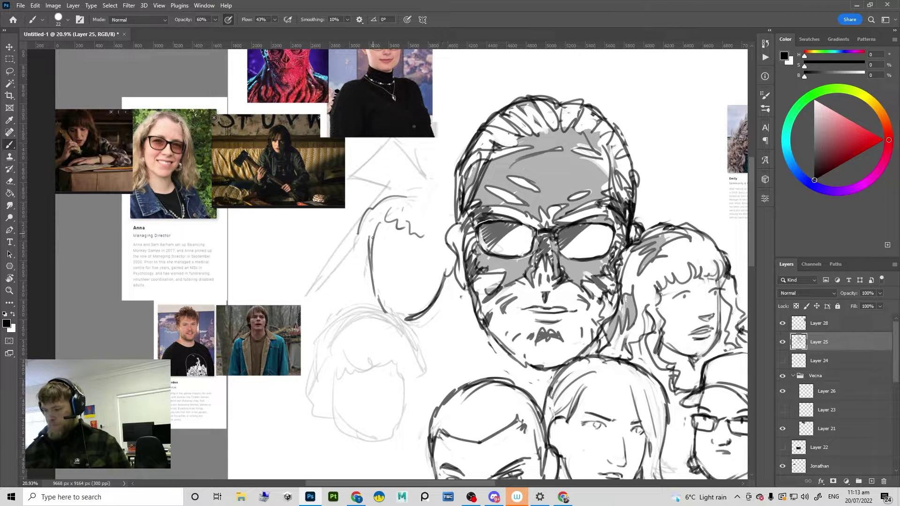
Step: Ink a hair lock along the upper figure's outer temple, joining the cheek line to the fringe
{"action": "mouse_move", "coordinate": [373, 238]}
{"action": "left_mouse_down"}
{"action": "mouse_move", "coordinate": [383, 212]}
{"action": "mouse_move", "coordinate": [374, 266]}
{"action": "mouse_move", "coordinate": [380, 221]}
{"action": "left_mouse_up"}
{"action": "key", "text": "ctrl+z"}
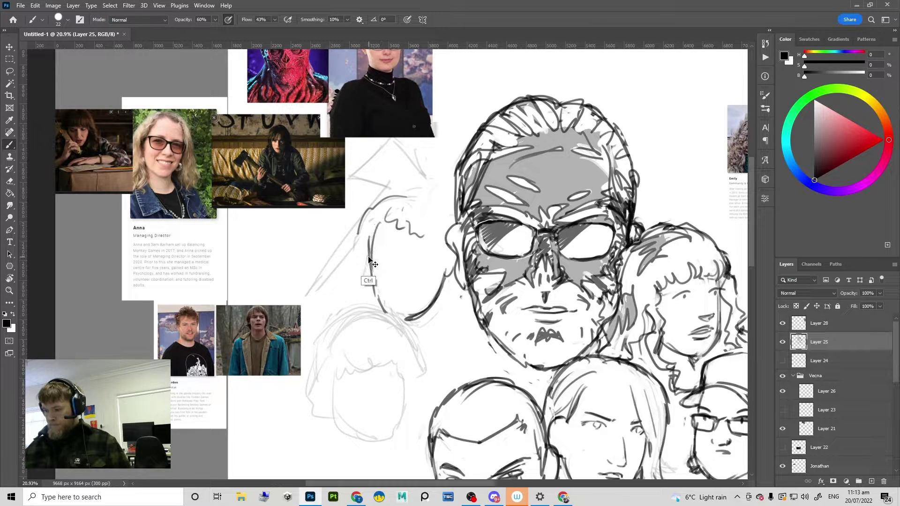
{"action": "mouse_move", "coordinate": [368, 261]}
{"action": "left_mouse_down"}
{"action": "mouse_move", "coordinate": [392, 222]}
{"action": "mouse_move", "coordinate": [399, 246]}
{"action": "mouse_move", "coordinate": [380, 232]}
{"action": "mouse_move", "coordinate": [407, 247]}
{"action": "left_mouse_up"}
{"action": "key", "text": "ctrl+z"}
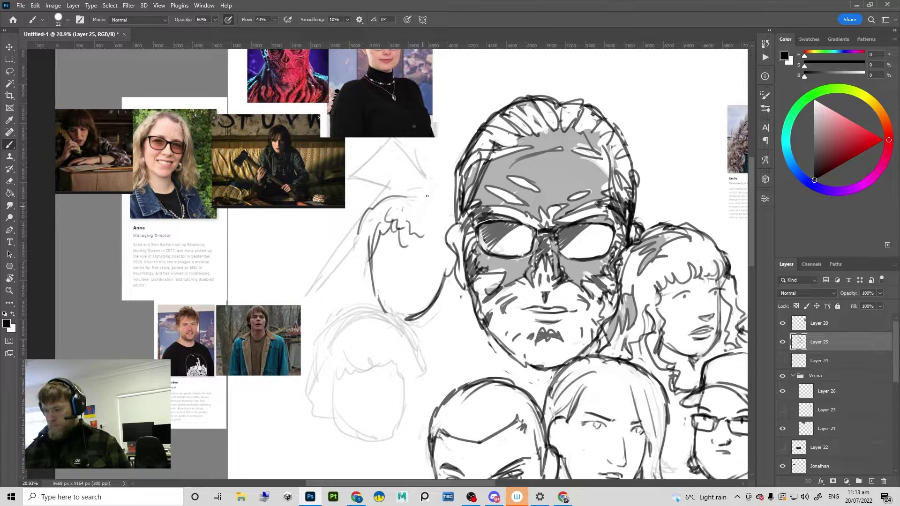
Step: Ink a wavy outer hair strand down beside the upper figure's cheek and add another jagged fringe lock
{"action": "mouse_move", "coordinate": [422, 189]}
{"action": "left_mouse_down"}
{"action": "mouse_move", "coordinate": [368, 209]}
{"action": "mouse_move", "coordinate": [368, 236]}
{"action": "mouse_move", "coordinate": [361, 220]}
{"action": "mouse_move", "coordinate": [351, 263]}
{"action": "left_mouse_up"}
{"action": "key", "text": "ctrl+z"}
{"action": "left_click_drag", "start_coordinate": [363, 226], "coordinate": [353, 297]}
{"action": "left_click_drag", "start_coordinate": [360, 255], "coordinate": [350, 299]}
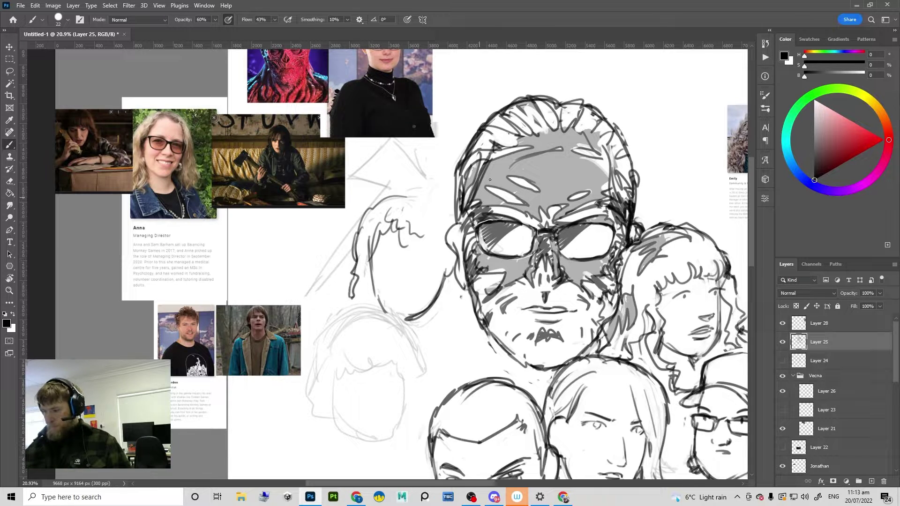
{"action": "left_click_drag", "start_coordinate": [414, 231], "coordinate": [433, 251]}
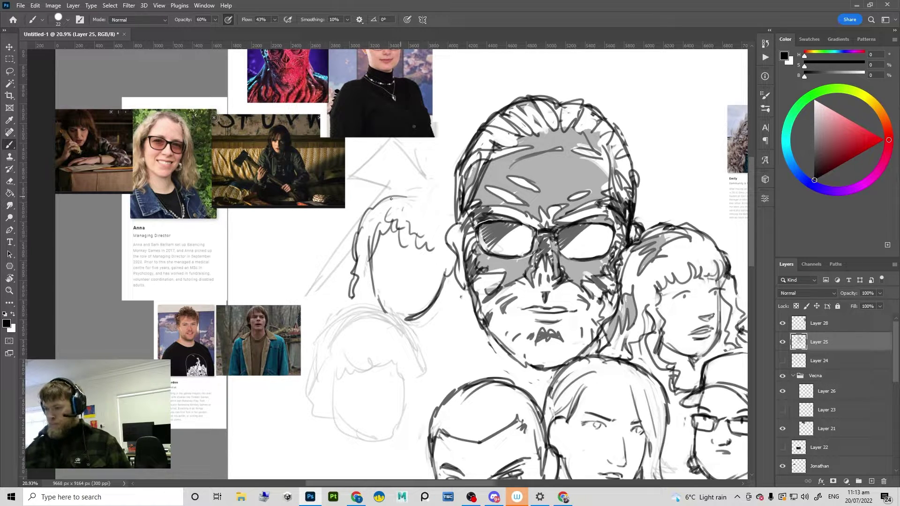
Step: Re-ink the upper figure's outer hair contour from the crown down the side, adding a second wavy strand
{"action": "mouse_move", "coordinate": [390, 199]}
{"action": "left_mouse_down"}
{"action": "mouse_move", "coordinate": [418, 185]}
{"action": "mouse_move", "coordinate": [443, 208]}
{"action": "mouse_move", "coordinate": [399, 188]}
{"action": "mouse_move", "coordinate": [376, 206]}
{"action": "mouse_move", "coordinate": [434, 190]}
{"action": "mouse_move", "coordinate": [453, 210]}
{"action": "mouse_move", "coordinate": [422, 182]}
{"action": "mouse_move", "coordinate": [378, 200]}
{"action": "mouse_move", "coordinate": [350, 237]}
{"action": "mouse_move", "coordinate": [364, 223]}
{"action": "mouse_move", "coordinate": [354, 243]}
{"action": "left_mouse_up"}
{"action": "key", "text": "e"}
{"action": "left_click_drag", "start_coordinate": [355, 241], "coordinate": [352, 251]}
{"action": "key", "text": "b"}
{"action": "mouse_move", "coordinate": [369, 208]}
{"action": "left_mouse_down"}
{"action": "mouse_move", "coordinate": [354, 252]}
{"action": "mouse_move", "coordinate": [359, 234]}
{"action": "left_mouse_up"}
{"action": "mouse_move", "coordinate": [390, 191]}
{"action": "left_mouse_down"}
{"action": "mouse_move", "coordinate": [358, 241]}
{"action": "mouse_move", "coordinate": [342, 302]}
{"action": "left_mouse_up"}
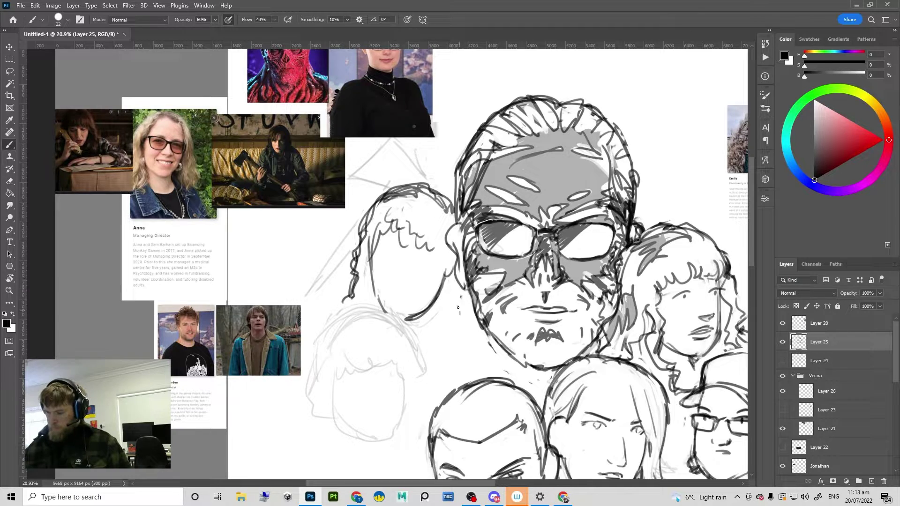
Step: Ink hair strokes beside the large head and build up a fuller crown line, erasing stray marks near the fringe
{"action": "key", "text": "e"}
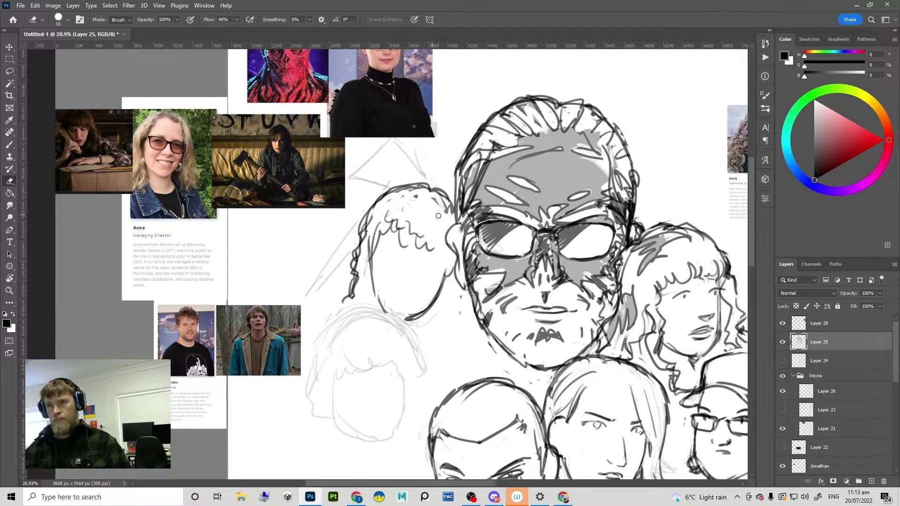
{"action": "key", "text": "b"}
{"action": "mouse_move", "coordinate": [445, 236]}
{"action": "left_mouse_down"}
{"action": "mouse_move", "coordinate": [438, 254]}
{"action": "mouse_move", "coordinate": [459, 220]}
{"action": "left_mouse_up"}
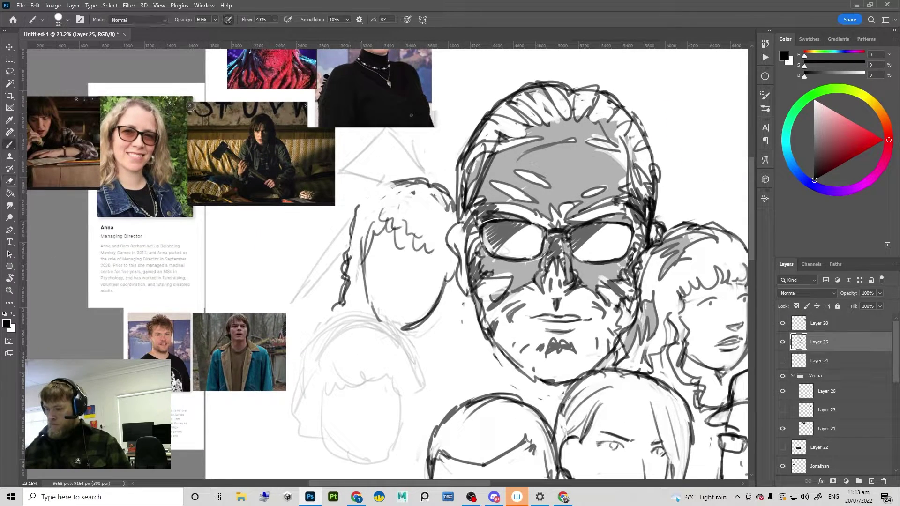
{"action": "mouse_move", "coordinate": [378, 187]}
{"action": "left_mouse_down"}
{"action": "mouse_move", "coordinate": [414, 176]}
{"action": "mouse_move", "coordinate": [427, 182]}
{"action": "left_mouse_up"}
{"action": "key", "text": "e"}
{"action": "mouse_move", "coordinate": [373, 231]}
{"action": "left_mouse_down"}
{"action": "mouse_move", "coordinate": [366, 248]}
{"action": "mouse_move", "coordinate": [379, 236]}
{"action": "mouse_move", "coordinate": [361, 271]}
{"action": "mouse_move", "coordinate": [384, 218]}
{"action": "left_mouse_up"}
{"action": "key", "text": "b"}
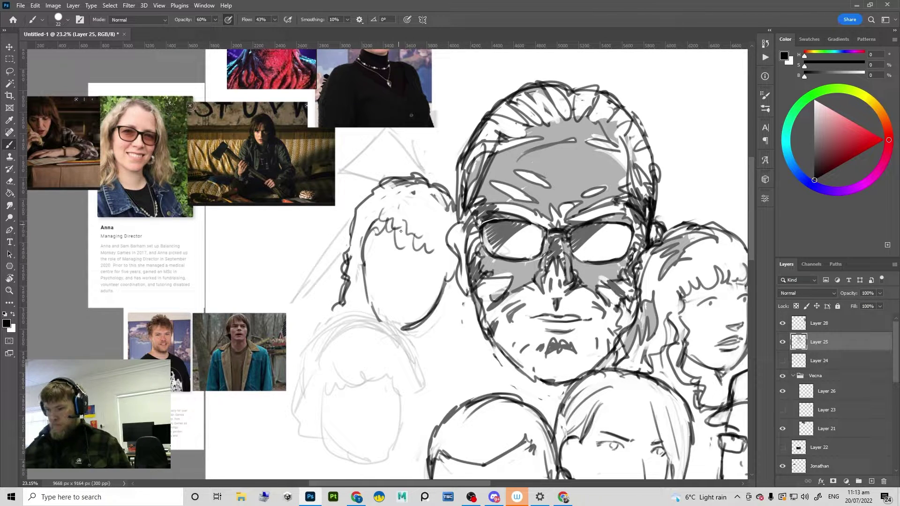
Step: Erase the upper figure's jagged fringe locks and try shorter, darker ones across the forehead
{"action": "key", "text": "e"}
{"action": "mouse_move", "coordinate": [414, 249]}
{"action": "left_mouse_down"}
{"action": "mouse_move", "coordinate": [405, 225]}
{"action": "mouse_move", "coordinate": [397, 245]}
{"action": "mouse_move", "coordinate": [413, 228]}
{"action": "mouse_move", "coordinate": [442, 238]}
{"action": "mouse_move", "coordinate": [408, 256]}
{"action": "mouse_move", "coordinate": [461, 263]}
{"action": "left_mouse_up"}
{"action": "key", "text": "b"}
{"action": "key", "text": "e"}
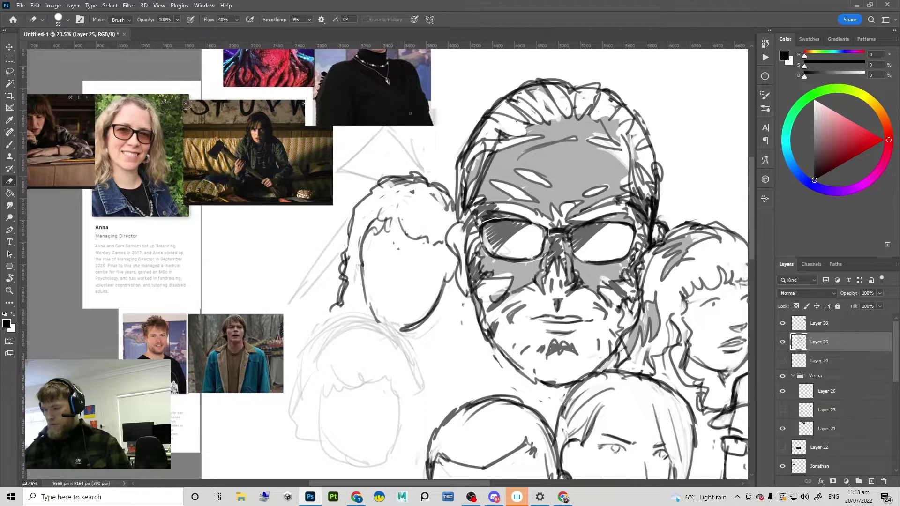
{"action": "key", "text": "b"}
{"action": "mouse_move", "coordinate": [397, 221]}
{"action": "left_mouse_down"}
{"action": "mouse_move", "coordinate": [437, 244]}
{"action": "mouse_move", "coordinate": [429, 243]}
{"action": "left_mouse_up"}
{"action": "key", "text": "ctrl+z"}
{"action": "key", "text": "e"}
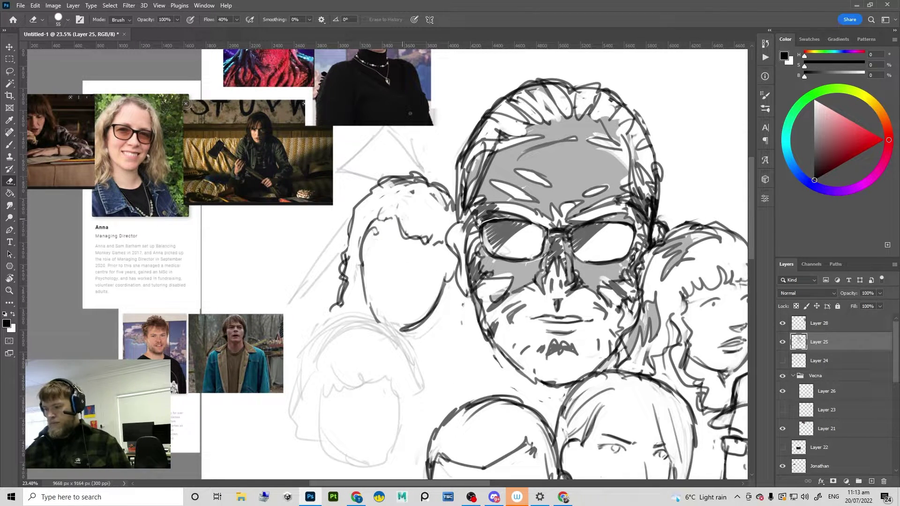
{"action": "key", "text": "b"}
{"action": "key", "text": "e"}
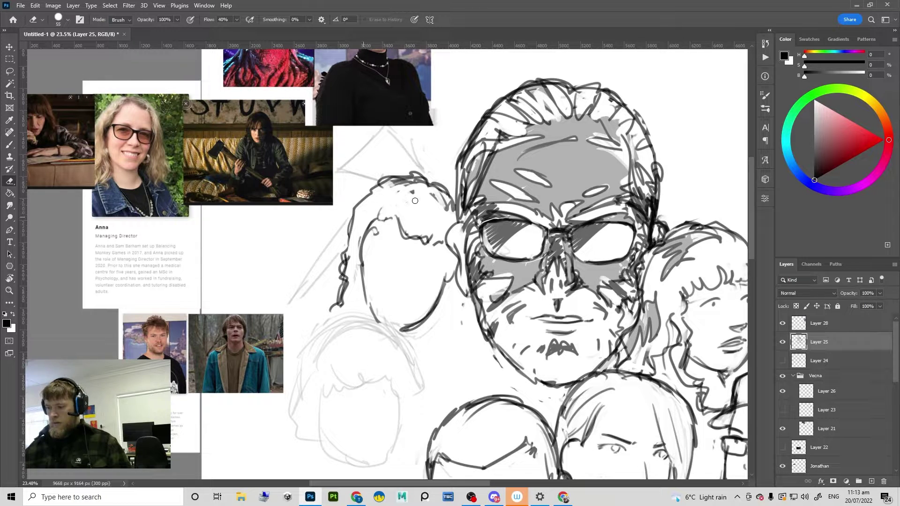
Step: Erase the upper figure's remaining fringe and the stray marks inside the crown
{"action": "left_click_drag", "start_coordinate": [400, 192], "coordinate": [400, 185]}
{"action": "key", "text": "b"}
{"action": "mouse_move", "coordinate": [379, 221]}
{"action": "left_mouse_down"}
{"action": "mouse_move", "coordinate": [402, 215]}
{"action": "mouse_move", "coordinate": [442, 232]}
{"action": "mouse_move", "coordinate": [423, 243]}
{"action": "mouse_move", "coordinate": [437, 245]}
{"action": "mouse_move", "coordinate": [384, 231]}
{"action": "mouse_move", "coordinate": [364, 241]}
{"action": "mouse_move", "coordinate": [377, 214]}
{"action": "mouse_move", "coordinate": [396, 232]}
{"action": "mouse_move", "coordinate": [415, 238]}
{"action": "left_mouse_up"}
{"action": "key", "text": "e"}
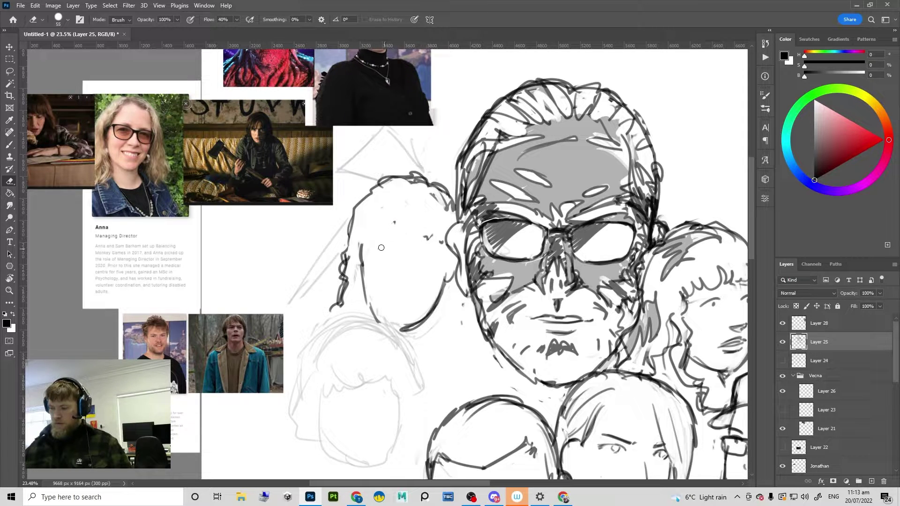
Step: Try a scalloped fringe straight across the upper figure's forehead, check it against the whole group, and undo it
{"action": "key", "text": "b"}
{"action": "scroll", "coordinate": [381, 247], "scroll_direction": "up", "scroll_amount": 1}
{"action": "left_click_drag", "start_coordinate": [360, 233], "coordinate": [437, 250]}
{"action": "key", "text": "ctrl+z"}
{"action": "key", "text": "ctrl+z"}
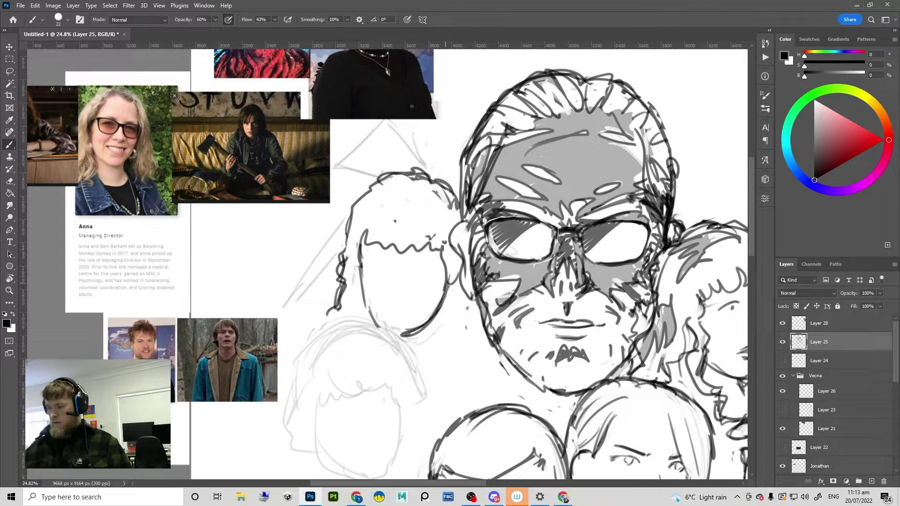
{"action": "scroll", "coordinate": [458, 315], "scroll_direction": "down", "scroll_amount": 3}
{"action": "scroll", "coordinate": [457, 315], "scroll_direction": "up", "scroll_amount": 1}
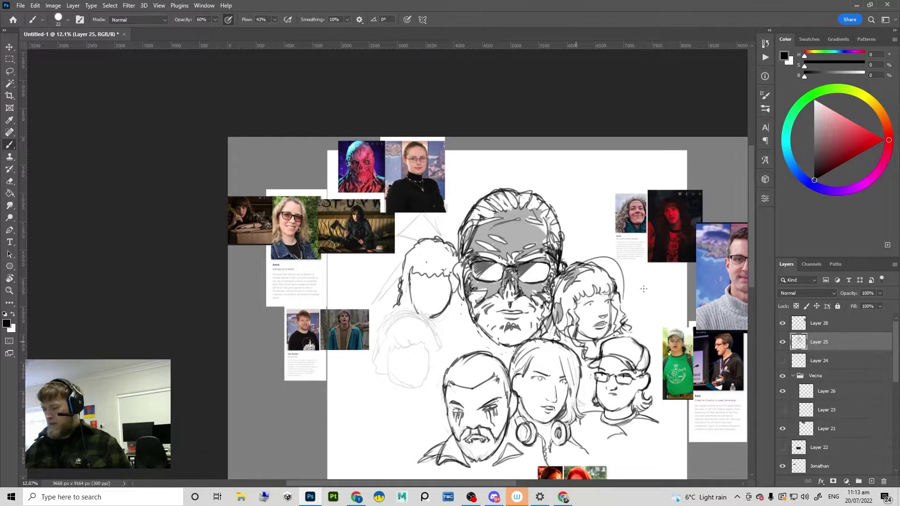
{"action": "scroll", "coordinate": [434, 260], "scroll_direction": "up", "scroll_amount": 2}
{"action": "key", "text": "ctrl+z"}
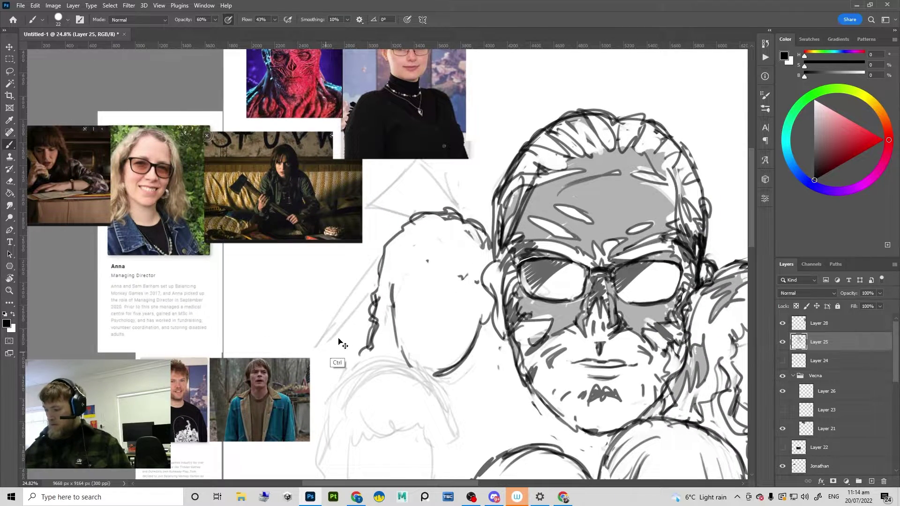
Step: Try pointed, rounded fringe locks across the upper figure's forehead and undo them
{"action": "mouse_move", "coordinate": [397, 290]}
{"action": "left_mouse_down"}
{"action": "mouse_move", "coordinate": [301, 291]}
{"action": "mouse_move", "coordinate": [340, 293]}
{"action": "mouse_move", "coordinate": [318, 277]}
{"action": "mouse_move", "coordinate": [361, 292]}
{"action": "mouse_move", "coordinate": [378, 288]}
{"action": "left_mouse_up"}
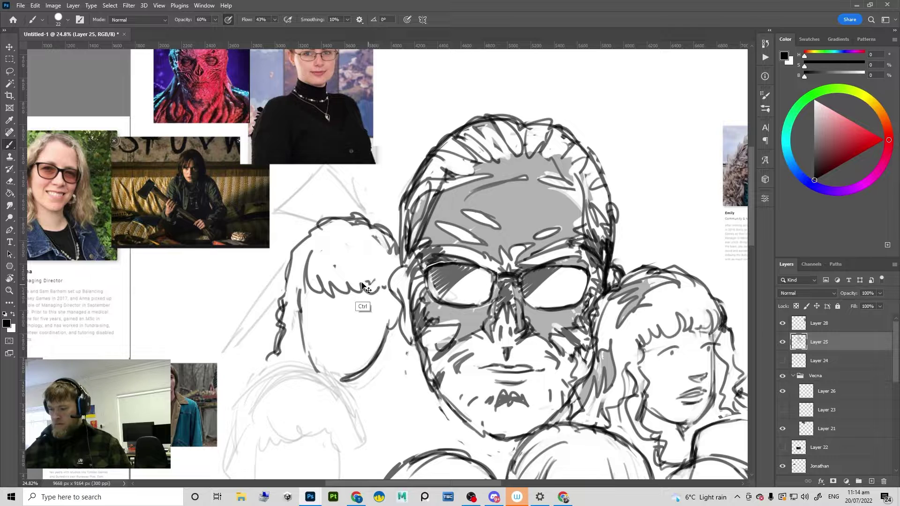
{"action": "key", "text": "ctrl+z"}
{"action": "mouse_move", "coordinate": [299, 297]}
{"action": "left_mouse_down"}
{"action": "mouse_move", "coordinate": [318, 261]}
{"action": "mouse_move", "coordinate": [382, 301]}
{"action": "left_mouse_up"}
{"action": "key", "text": "ctrl+z"}
Step: Try long swept locks from the upper figure's crown down the side of the face and undo them
{"action": "mouse_move", "coordinate": [322, 254]}
{"action": "left_mouse_down"}
{"action": "mouse_move", "coordinate": [348, 274]}
{"action": "mouse_move", "coordinate": [387, 333]}
{"action": "left_mouse_up"}
{"action": "left_click_drag", "start_coordinate": [374, 282], "coordinate": [386, 333]}
{"action": "left_click_drag", "start_coordinate": [362, 273], "coordinate": [374, 283]}
{"action": "mouse_move", "coordinate": [390, 315]}
{"action": "left_mouse_down"}
{"action": "mouse_move", "coordinate": [366, 312]}
{"action": "mouse_move", "coordinate": [359, 297]}
{"action": "left_mouse_up"}
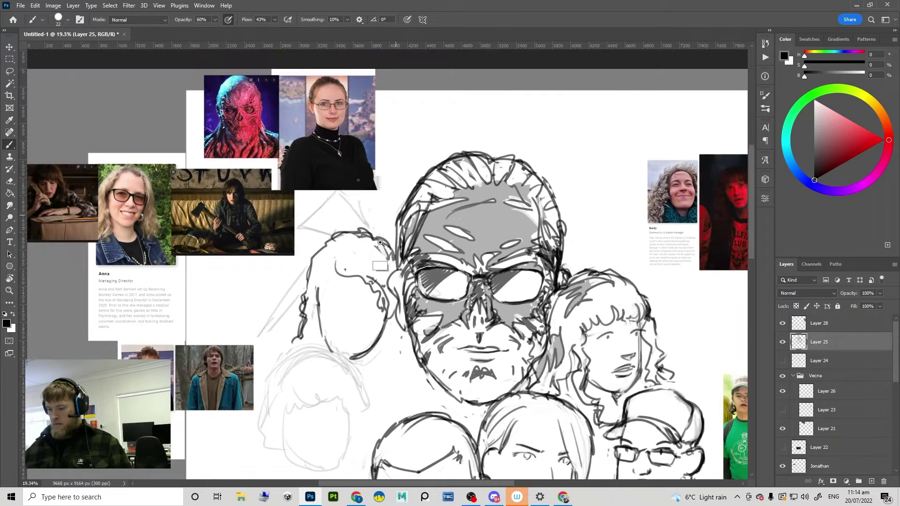
{"action": "left_click_drag", "start_coordinate": [377, 262], "coordinate": [403, 267]}
{"action": "key", "text": "ctrl+z"}
{"action": "key", "text": "ctrl+z"}
{"action": "key", "text": "ctrl+z"}
{"action": "left_click_drag", "start_coordinate": [319, 263], "coordinate": [373, 291]}
{"action": "key", "text": "ctrl+z"}
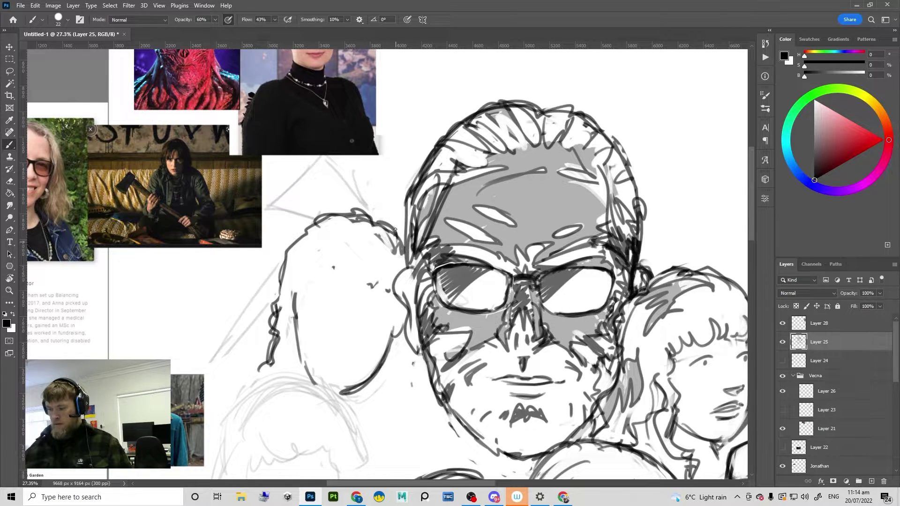
Step: Touch up the crown edge nearest the large head and redraw the outer hair side with looser wavy locks
{"action": "left_click_drag", "start_coordinate": [399, 236], "coordinate": [351, 213]}
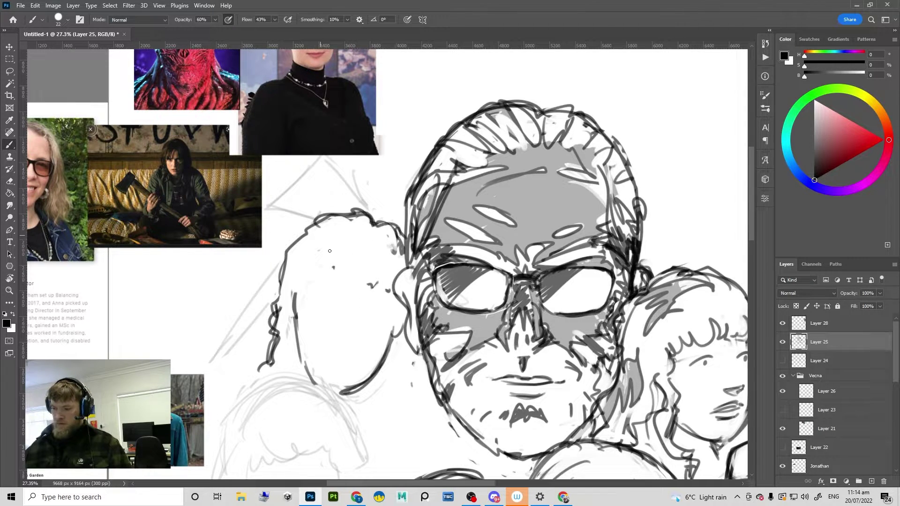
{"action": "mouse_move", "coordinate": [371, 289]}
{"action": "left_mouse_down"}
{"action": "mouse_move", "coordinate": [328, 287]}
{"action": "mouse_move", "coordinate": [355, 251]}
{"action": "mouse_move", "coordinate": [323, 281]}
{"action": "left_mouse_up"}
{"action": "key", "text": "e"}
{"action": "key", "text": "b"}
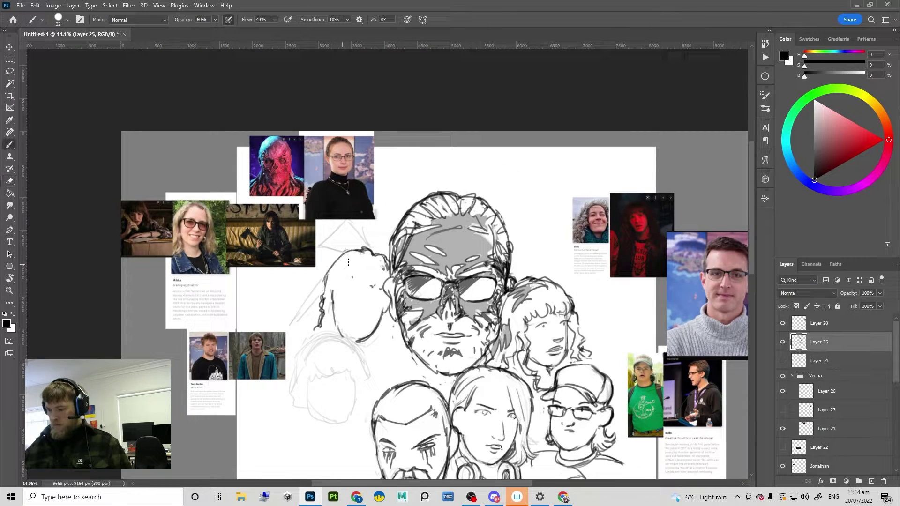
{"action": "key", "text": "ctrl+z"}
{"action": "mouse_move", "coordinate": [367, 251]}
{"action": "left_mouse_down"}
{"action": "mouse_move", "coordinate": [330, 284]}
{"action": "mouse_move", "coordinate": [335, 265]}
{"action": "mouse_move", "coordinate": [342, 262]}
{"action": "mouse_move", "coordinate": [324, 280]}
{"action": "left_mouse_up"}
{"action": "key", "text": "ctrl+z"}
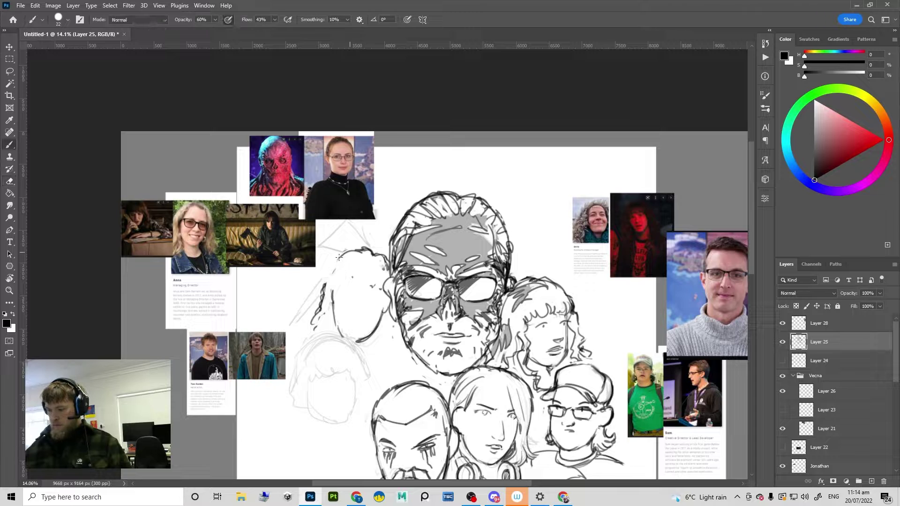
{"action": "scroll", "coordinate": [355, 253], "scroll_direction": "up", "scroll_amount": 2}
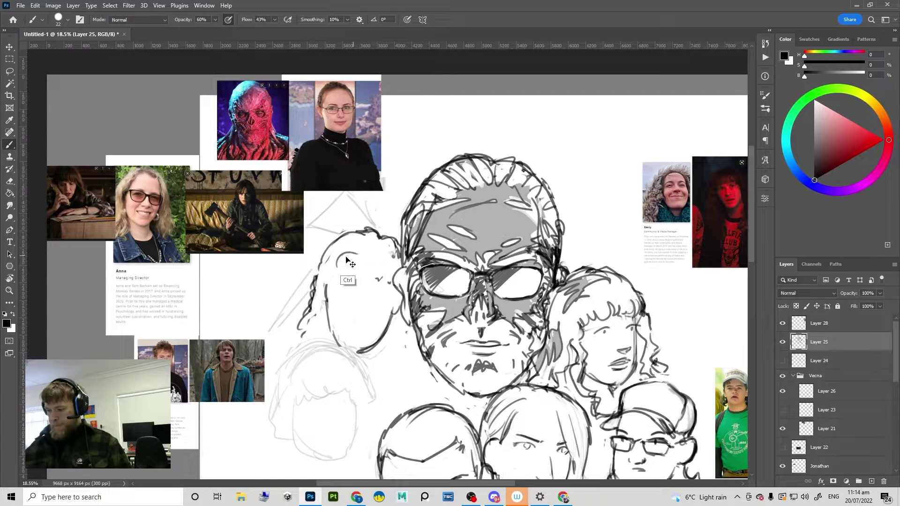
Step: Ink a curved inner hairline from the upper figure's forehead down to the temple
{"action": "left_click_drag", "start_coordinate": [354, 253], "coordinate": [321, 287]}
{"action": "key", "text": "ctrl+z"}
{"action": "key", "text": "ctrl+z"}
{"action": "left_click_drag", "start_coordinate": [348, 255], "coordinate": [327, 274]}
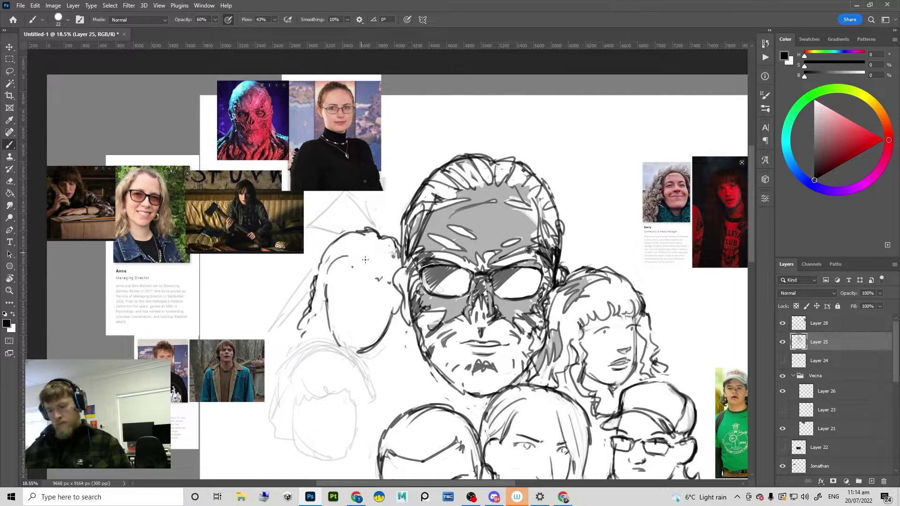
Step: Ink wavy hair ends between the upper figure's jaw and the large head's cheek
{"action": "scroll", "coordinate": [358, 278], "scroll_direction": "up", "scroll_amount": 1}
{"action": "scroll", "coordinate": [354, 293], "scroll_direction": "down", "scroll_amount": 2}
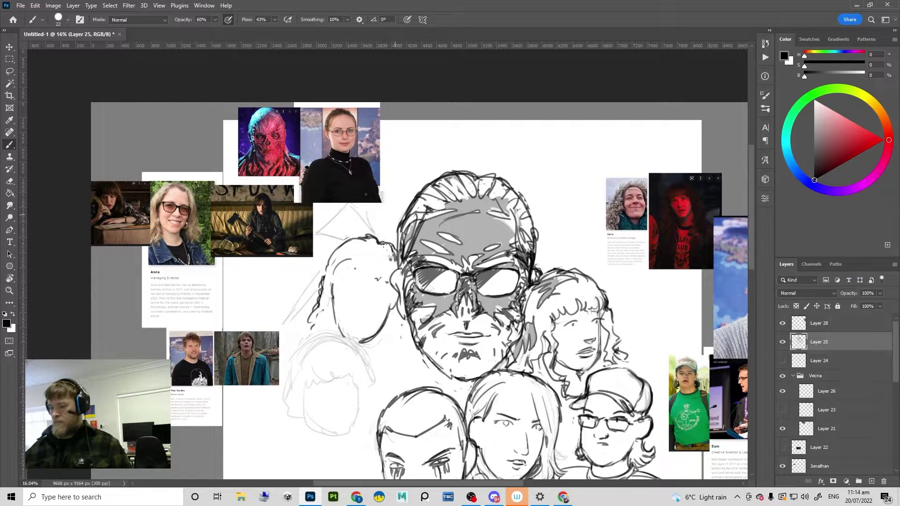
{"action": "scroll", "coordinate": [384, 290], "scroll_direction": "down", "scroll_amount": 1}
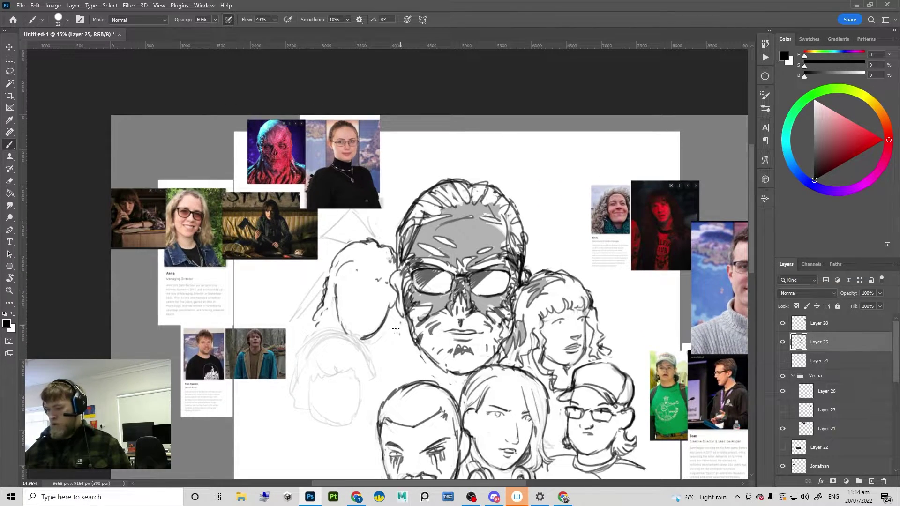
{"action": "key", "text": "ctrl+z"}
{"action": "mouse_move", "coordinate": [387, 328]}
{"action": "left_mouse_down"}
{"action": "mouse_move", "coordinate": [404, 358]}
{"action": "mouse_move", "coordinate": [404, 342]}
{"action": "left_mouse_up"}
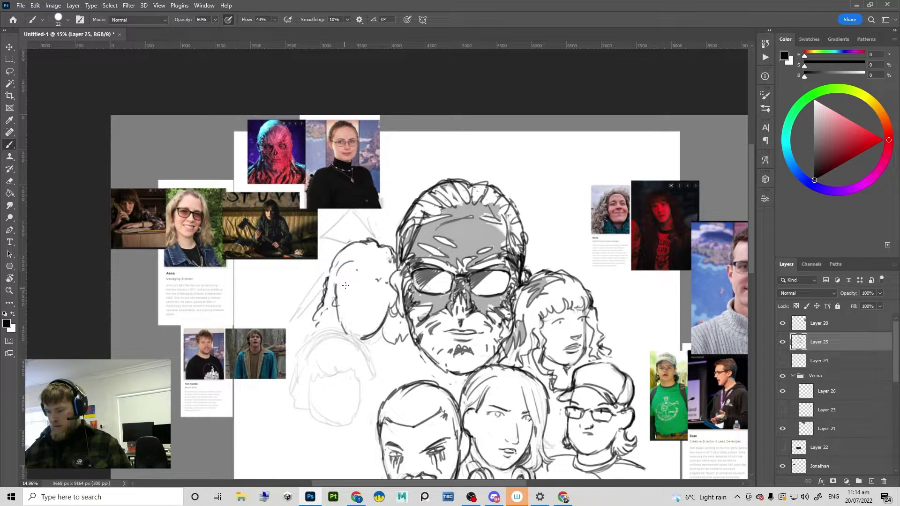
Step: Ink a pair of glasses on the upper figure's face, with two rounded lenses joined by a bridge
{"action": "scroll", "coordinate": [345, 285], "scroll_direction": "up", "scroll_amount": 2}
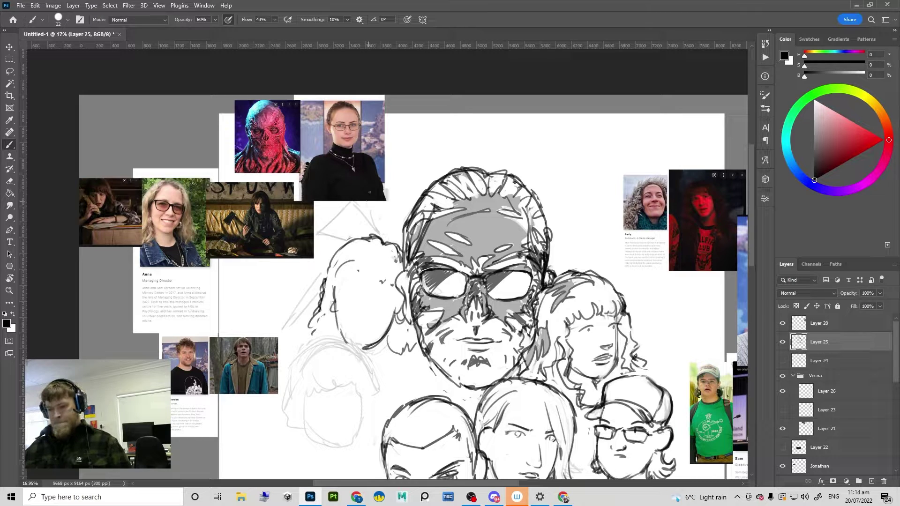
{"action": "scroll", "coordinate": [365, 275], "scroll_direction": "up", "scroll_amount": 3}
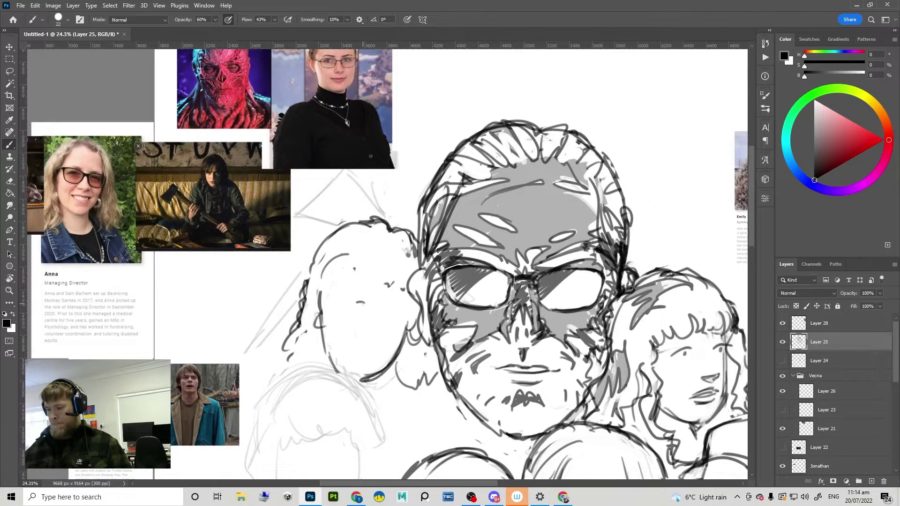
{"action": "mouse_move", "coordinate": [323, 288]}
{"action": "left_mouse_down"}
{"action": "mouse_move", "coordinate": [353, 302]}
{"action": "mouse_move", "coordinate": [353, 292]}
{"action": "mouse_move", "coordinate": [319, 289]}
{"action": "left_mouse_up"}
{"action": "key", "text": "ctrl+z"}
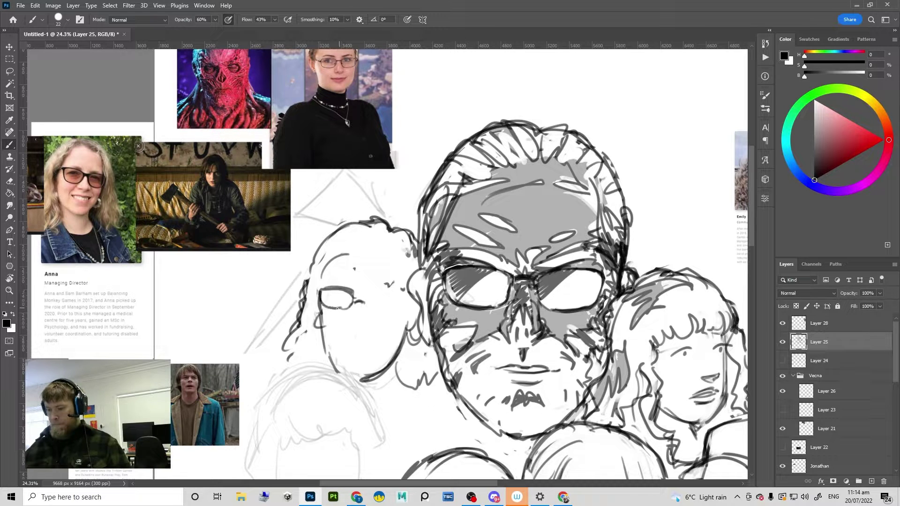
{"action": "key", "text": "e"}
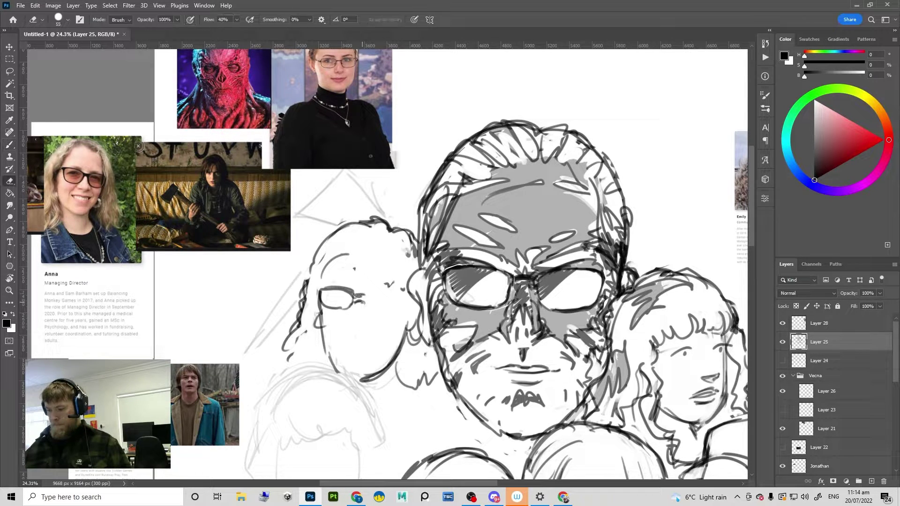
{"action": "key", "text": "b"}
{"action": "mouse_move", "coordinate": [354, 297]}
{"action": "left_mouse_down"}
{"action": "mouse_move", "coordinate": [401, 296]}
{"action": "mouse_move", "coordinate": [389, 311]}
{"action": "left_mouse_up"}
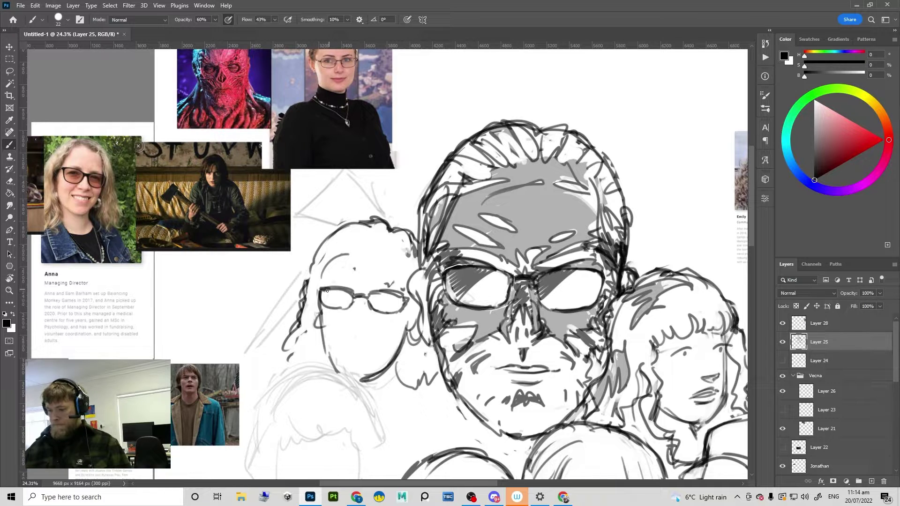
Step: Darken the glasses' outer frame corner and trim the opposite lens edge with the eraser
{"action": "left_click_drag", "start_coordinate": [327, 291], "coordinate": [319, 294]}
{"action": "key", "text": "e"}
{"action": "left_click_drag", "start_coordinate": [405, 296], "coordinate": [407, 307]}
{"action": "key", "text": "b"}
Step: Select the upper figure's glasses with the Lasso and shift them slightly toward the outer side of the face
{"action": "key", "text": "l"}
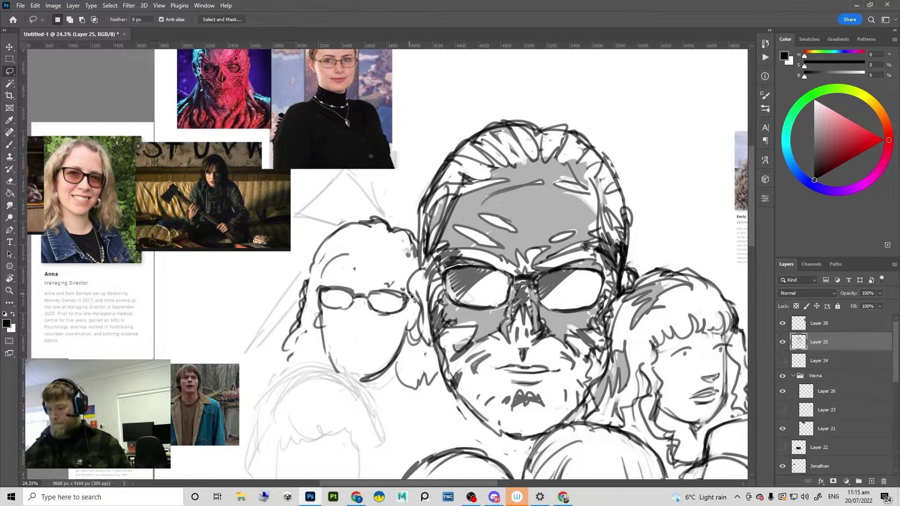
{"action": "left_click_drag", "start_coordinate": [399, 321], "coordinate": [413, 296]}
{"action": "left_click_drag", "start_coordinate": [398, 321], "coordinate": [394, 323]}
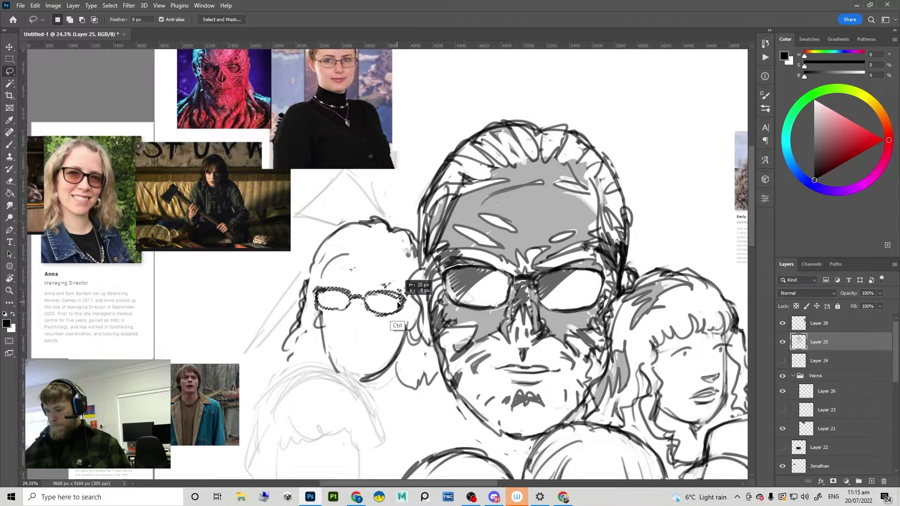
{"action": "key", "text": "ctrl+d"}
Step: Clean up the glasses near the bridge with the eraser and darken the lower rim of the lens nearest the large head
{"action": "key", "text": "e"}
{"action": "mouse_move", "coordinate": [383, 286]}
{"action": "left_mouse_down"}
{"action": "mouse_move", "coordinate": [397, 289]}
{"action": "mouse_move", "coordinate": [372, 297]}
{"action": "mouse_move", "coordinate": [384, 302]}
{"action": "mouse_move", "coordinate": [323, 293]}
{"action": "mouse_move", "coordinate": [360, 287]}
{"action": "mouse_move", "coordinate": [366, 302]}
{"action": "mouse_move", "coordinate": [351, 300]}
{"action": "mouse_move", "coordinate": [364, 300]}
{"action": "left_mouse_up"}
{"action": "key", "text": "b"}
{"action": "key", "text": "e"}
{"action": "key", "text": "b"}
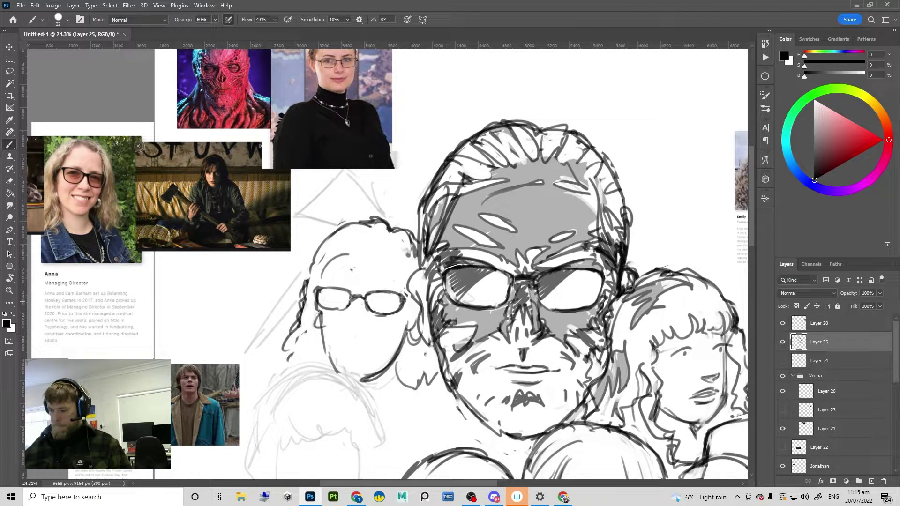
{"action": "left_click_drag", "start_coordinate": [371, 314], "coordinate": [397, 310]}
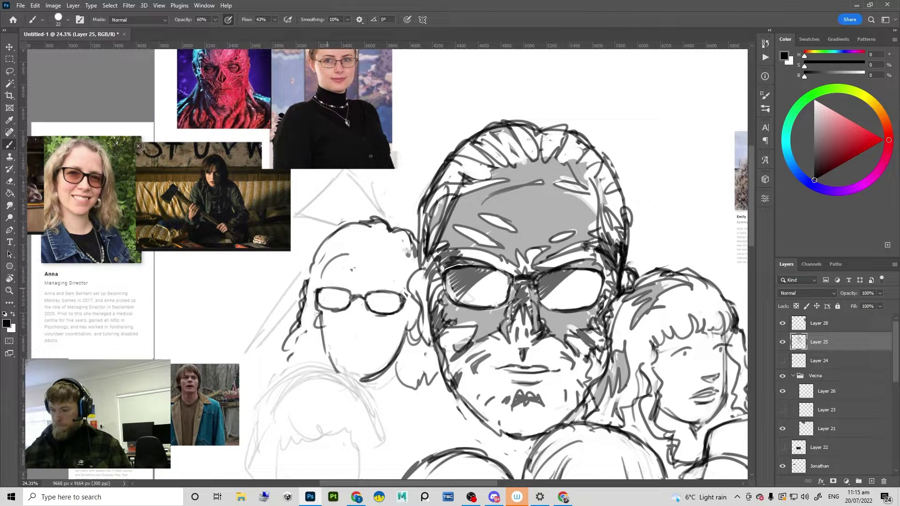
{"action": "key", "text": "e"}
{"action": "key", "text": "b"}
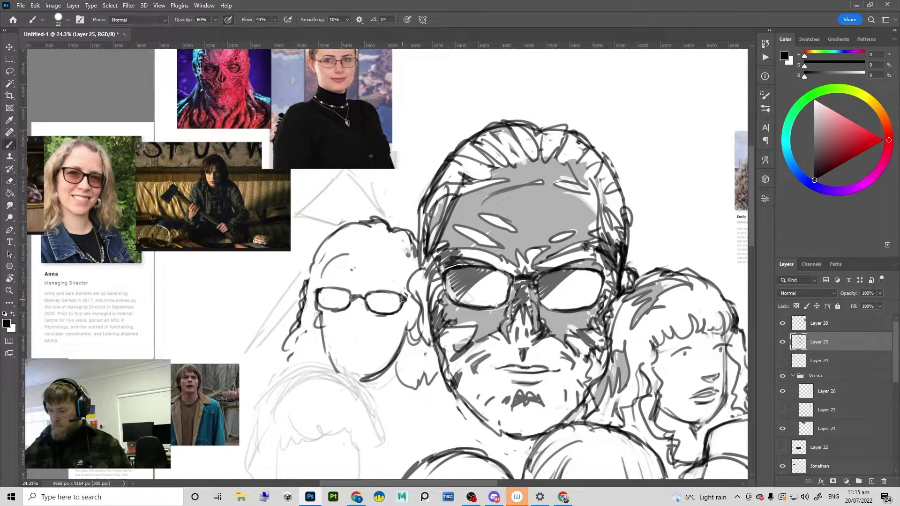
Step: Ink the underside of the upper figure's nose and a slightly smiling mouth below it
{"action": "scroll", "coordinate": [388, 302], "scroll_direction": "down", "scroll_amount": 1}
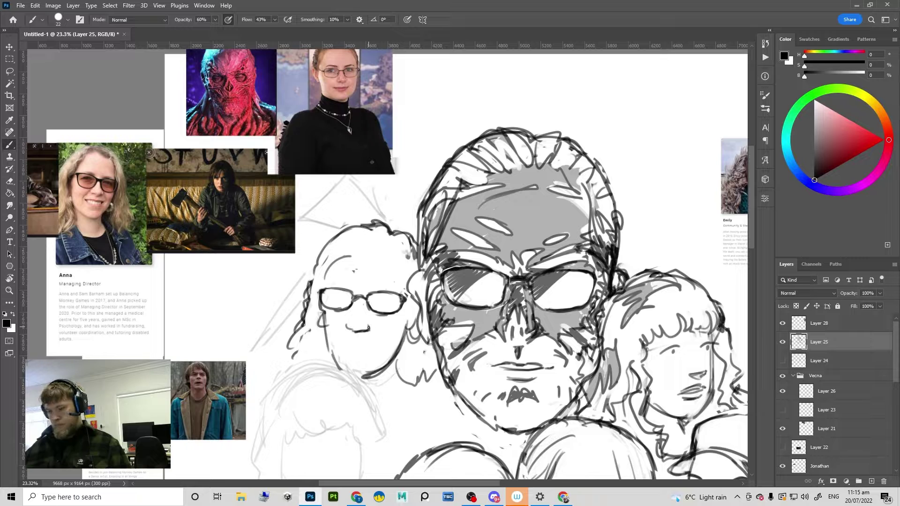
{"action": "key", "text": "e"}
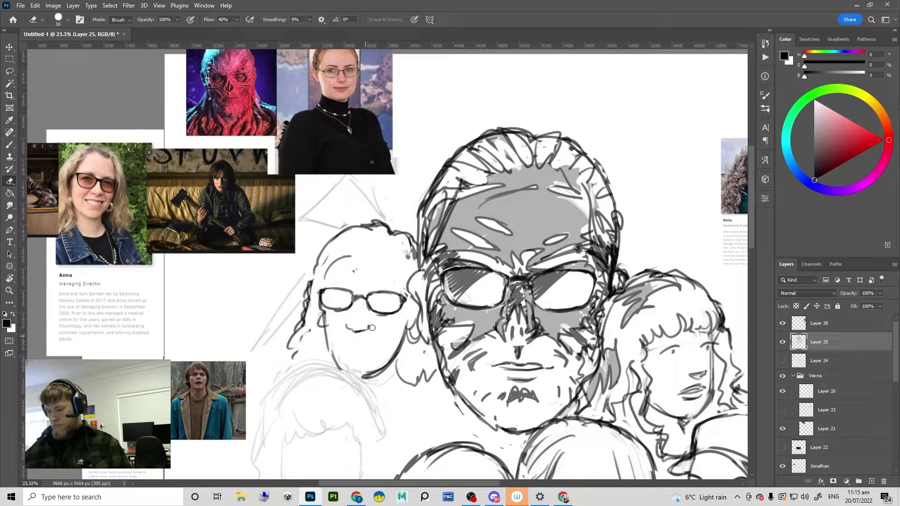
{"action": "key", "text": "b"}
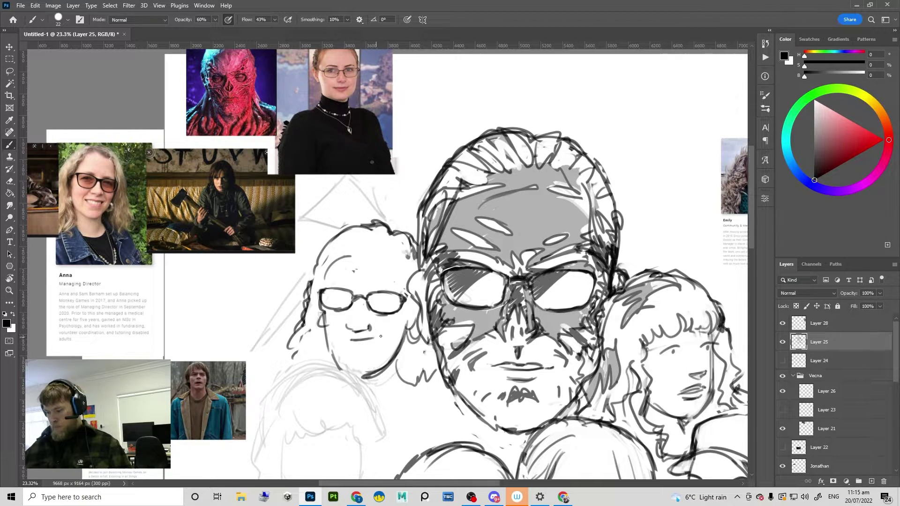
{"action": "left_click_drag", "start_coordinate": [353, 345], "coordinate": [377, 341]}
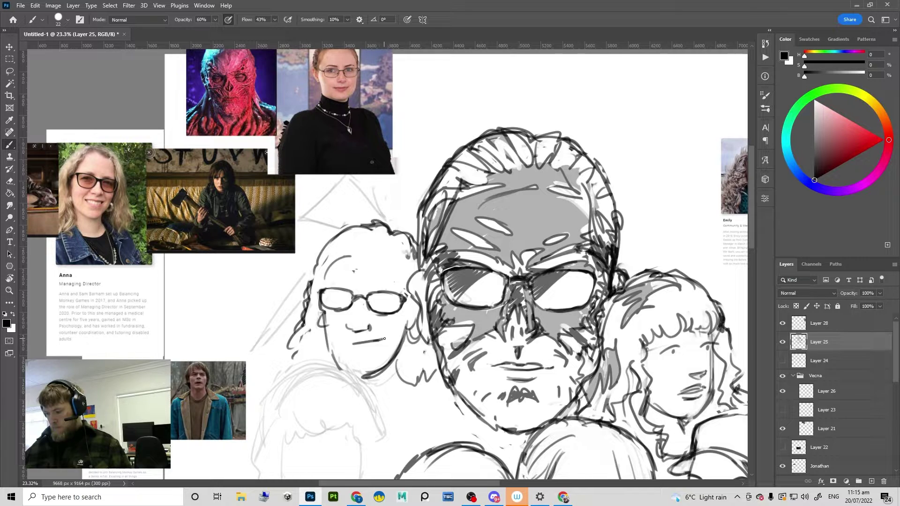
{"action": "left_click_drag", "start_coordinate": [382, 341], "coordinate": [352, 346]}
{"action": "key", "text": "ctrl+z"}
{"action": "key", "text": "ctrl+z"}
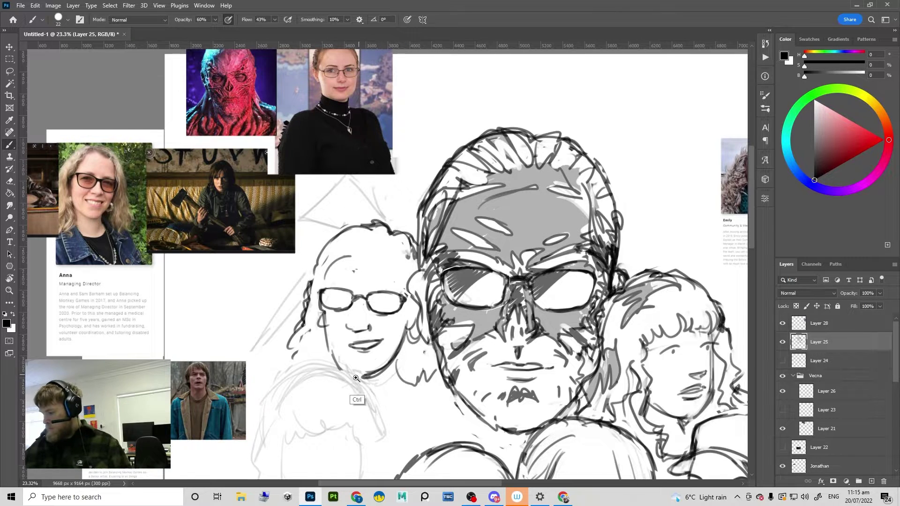
Step: Examine how the upper figure's new facial features sit beside the large head and within the whole group composition
{"action": "scroll", "coordinate": [364, 375], "scroll_direction": "down", "scroll_amount": 2}
{"action": "left_click_drag", "start_coordinate": [510, 362], "coordinate": [519, 318]}
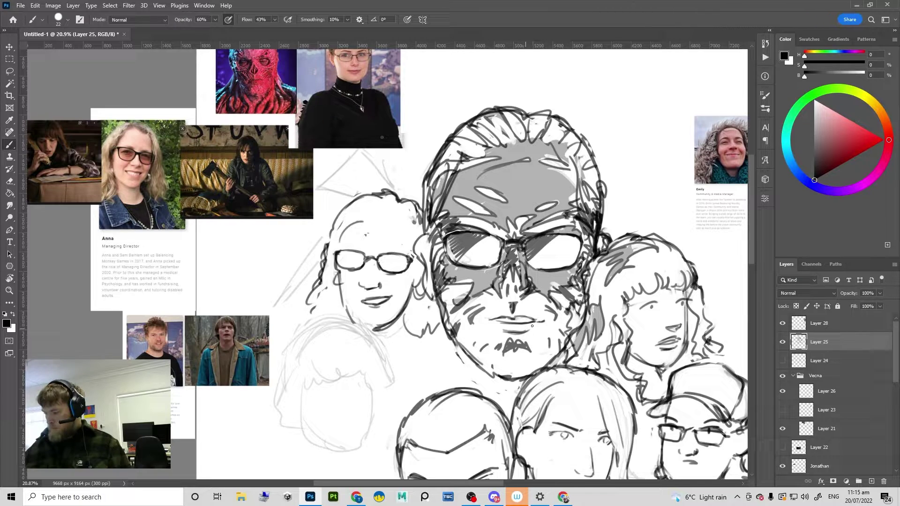
{"action": "mouse_move", "coordinate": [501, 325]}
{"action": "left_mouse_down"}
{"action": "mouse_move", "coordinate": [542, 334]}
{"action": "mouse_move", "coordinate": [521, 338]}
{"action": "mouse_move", "coordinate": [563, 311]}
{"action": "left_mouse_up"}
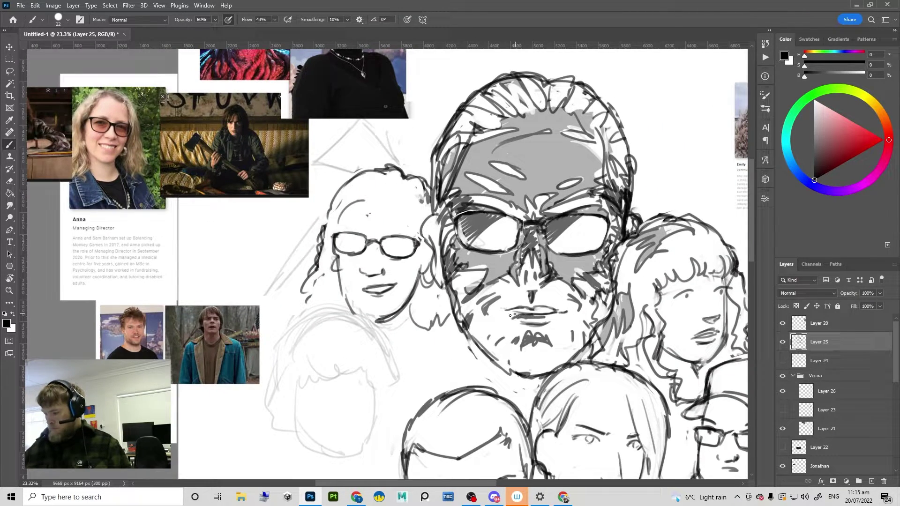
{"action": "scroll", "coordinate": [567, 311], "scroll_direction": "down", "scroll_amount": 3}
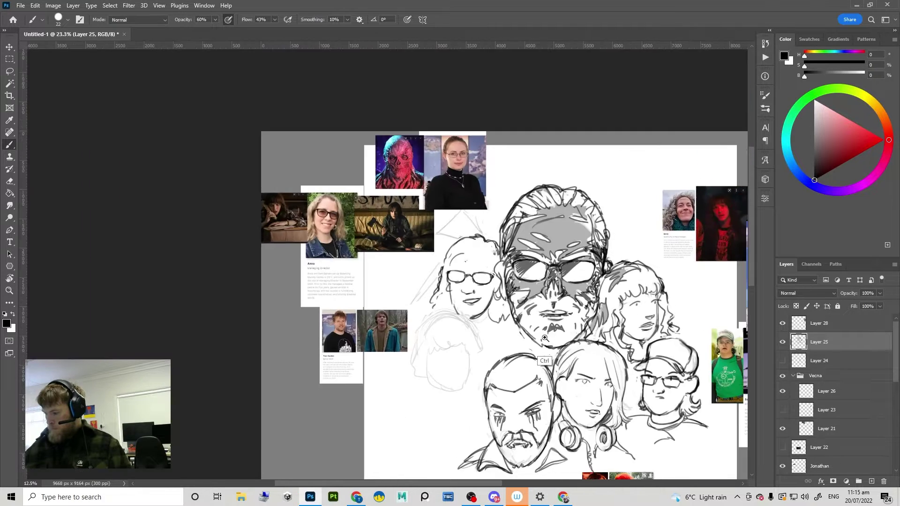
{"action": "scroll", "coordinate": [550, 318], "scroll_direction": "up", "scroll_amount": 3}
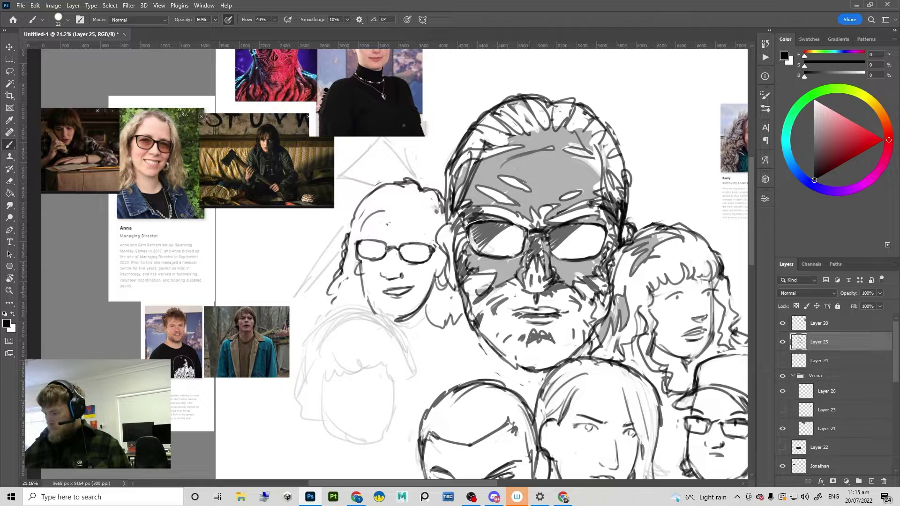
{"action": "scroll", "coordinate": [563, 309], "scroll_direction": "down", "scroll_amount": 3}
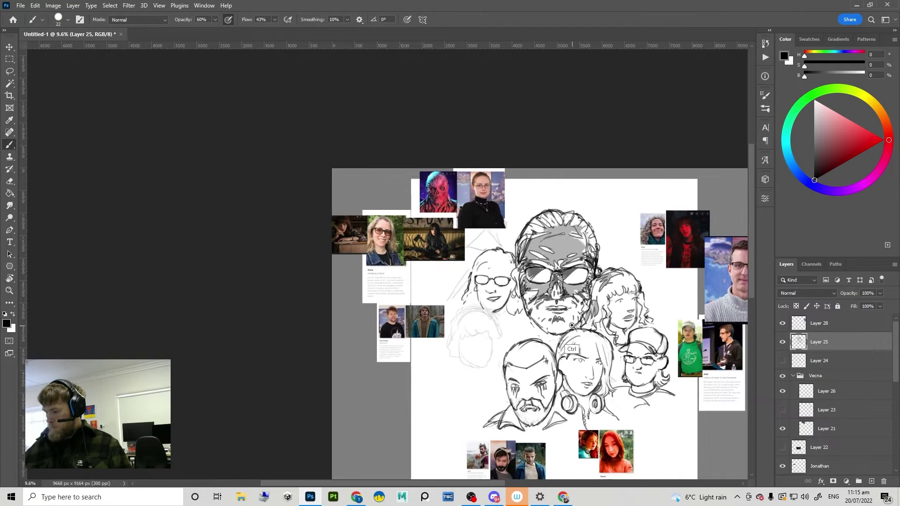
{"action": "scroll", "coordinate": [574, 304], "scroll_direction": "up", "scroll_amount": 1}
{"action": "key", "text": "e"}
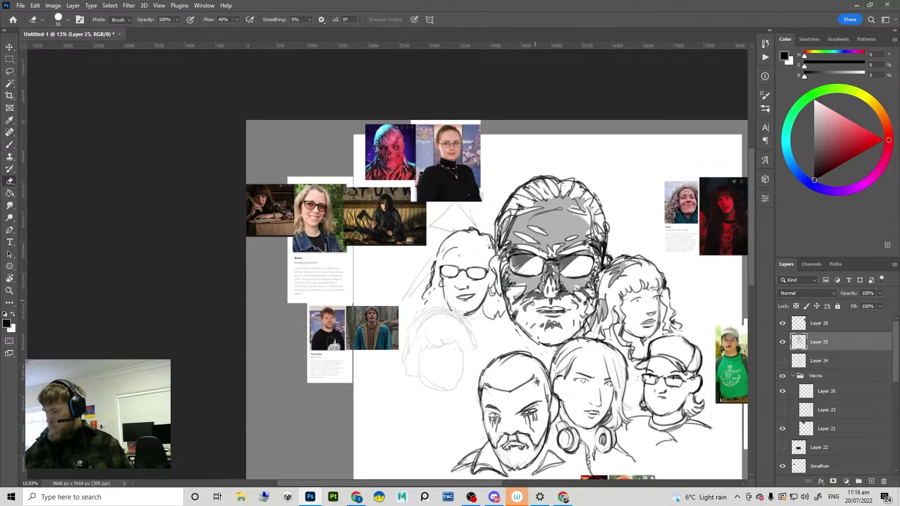
{"action": "scroll", "coordinate": [592, 296], "scroll_direction": "up", "scroll_amount": 1}
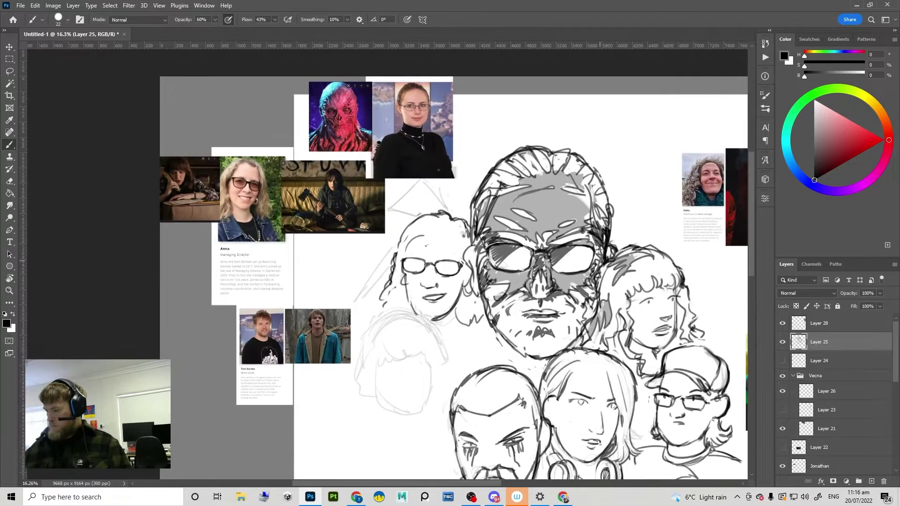
{"action": "scroll", "coordinate": [593, 263], "scroll_direction": "down", "scroll_amount": 4}
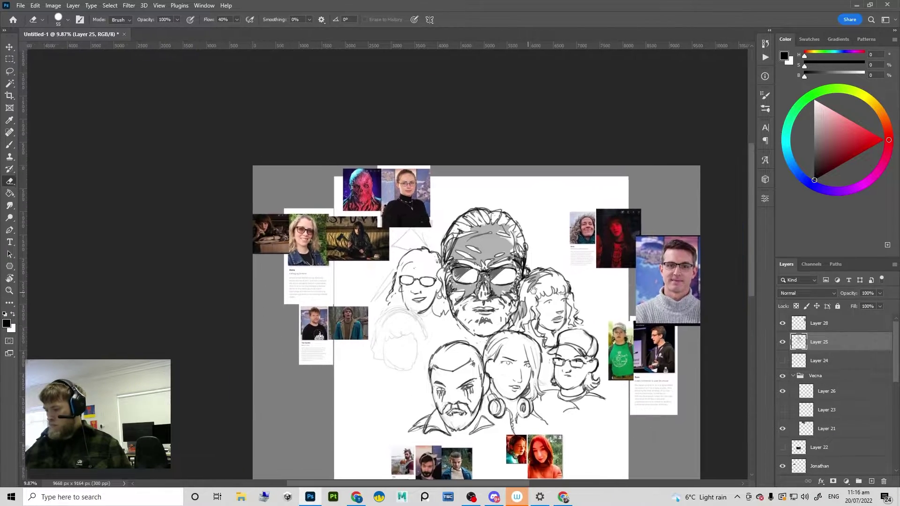
{"action": "scroll", "coordinate": [492, 281], "scroll_direction": "up", "scroll_amount": 3}
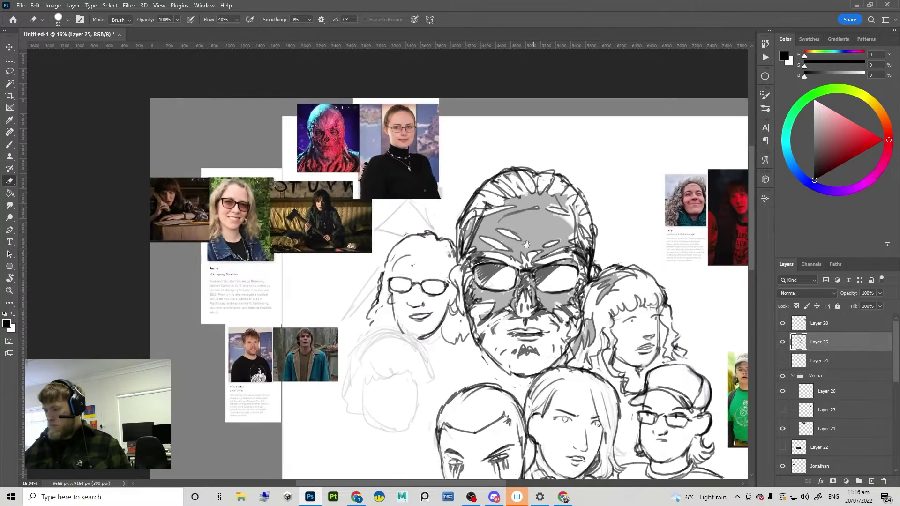
{"action": "key", "text": "b"}
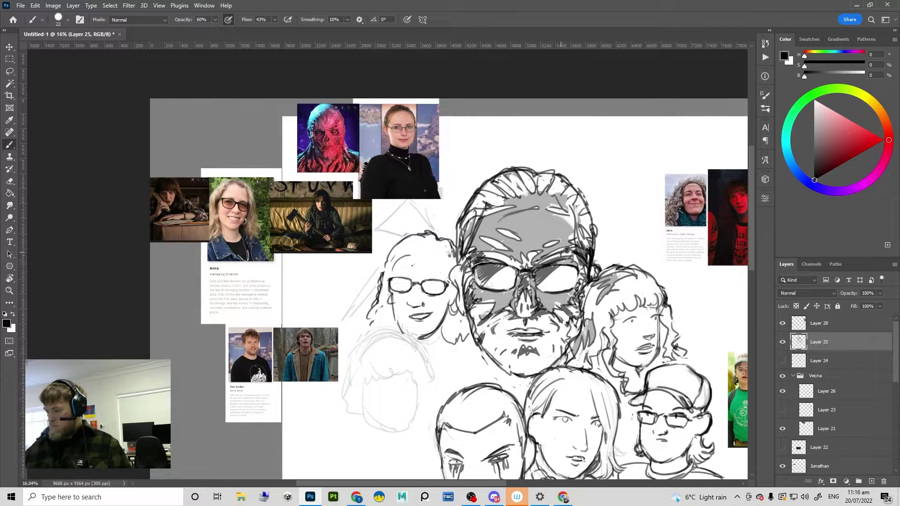
{"action": "scroll", "coordinate": [530, 264], "scroll_direction": "down", "scroll_amount": 4}
{"action": "scroll", "coordinate": [450, 286], "scroll_direction": "up", "scroll_amount": 5}
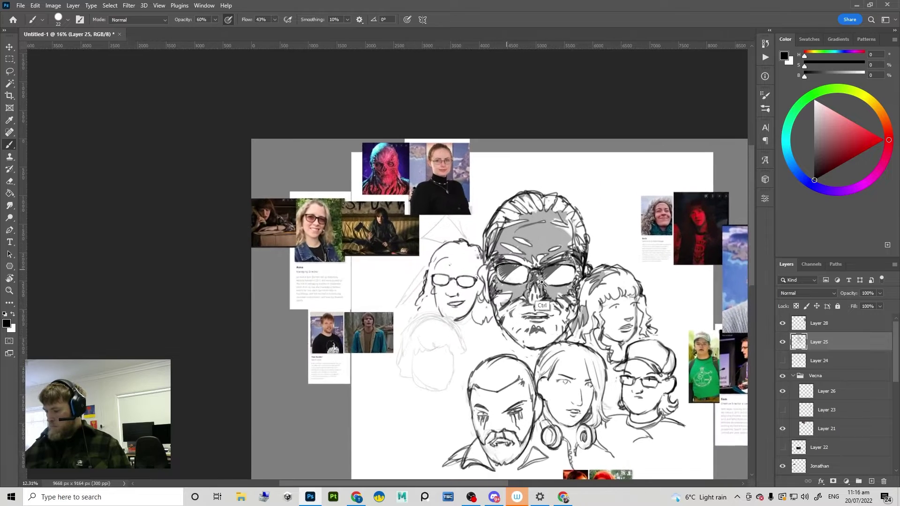
Step: Shift the upper figure's nose slightly with a Lasso selection and tidy the nearby facial lines
{"action": "key", "text": "e"}
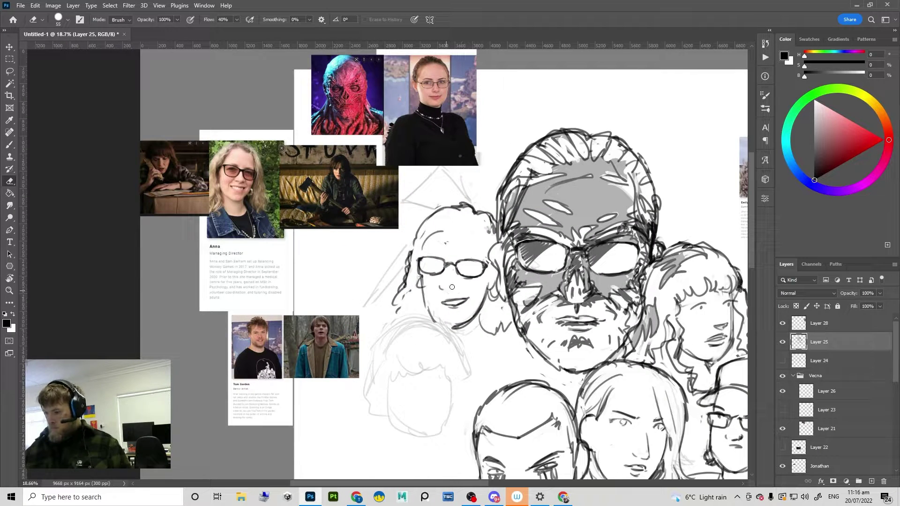
{"action": "key", "text": "b"}
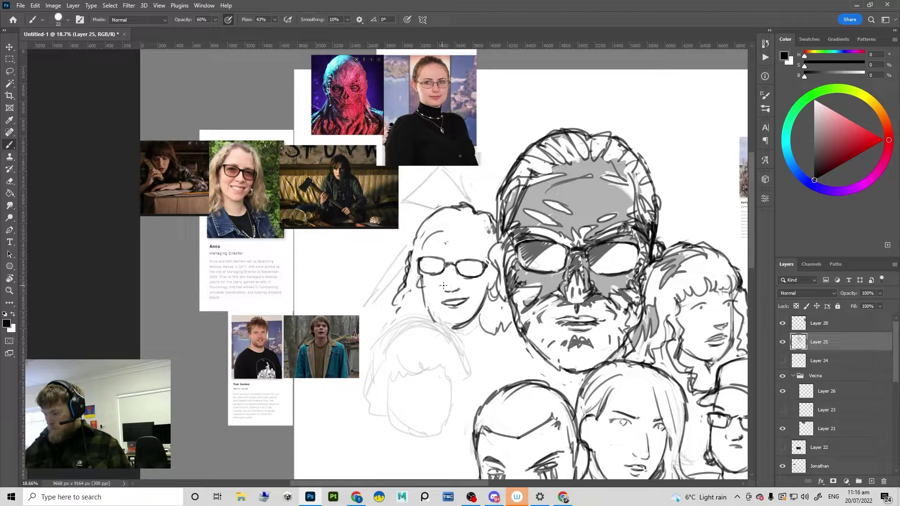
{"action": "key", "text": "l"}
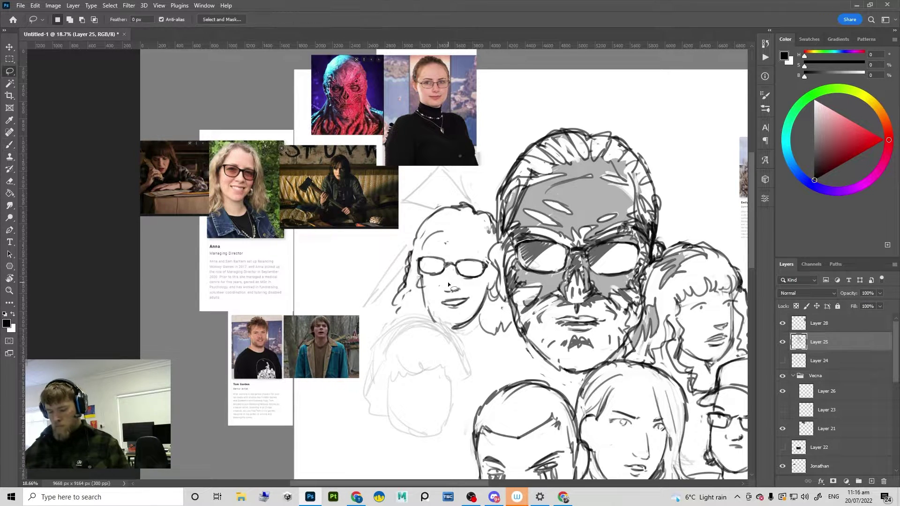
{"action": "left_click_drag", "start_coordinate": [442, 289], "coordinate": [456, 291]}
{"action": "key", "text": "ctrl+d"}
{"action": "key", "text": "b"}
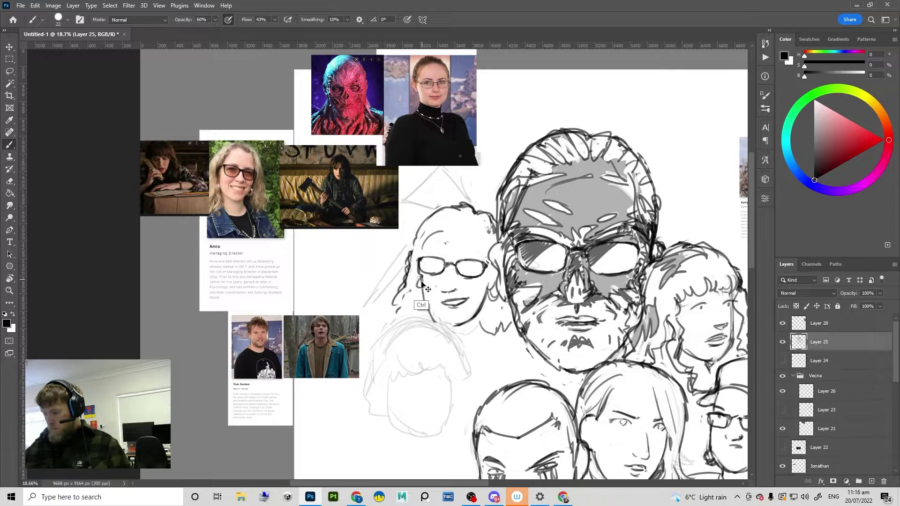
{"action": "key", "text": "e"}
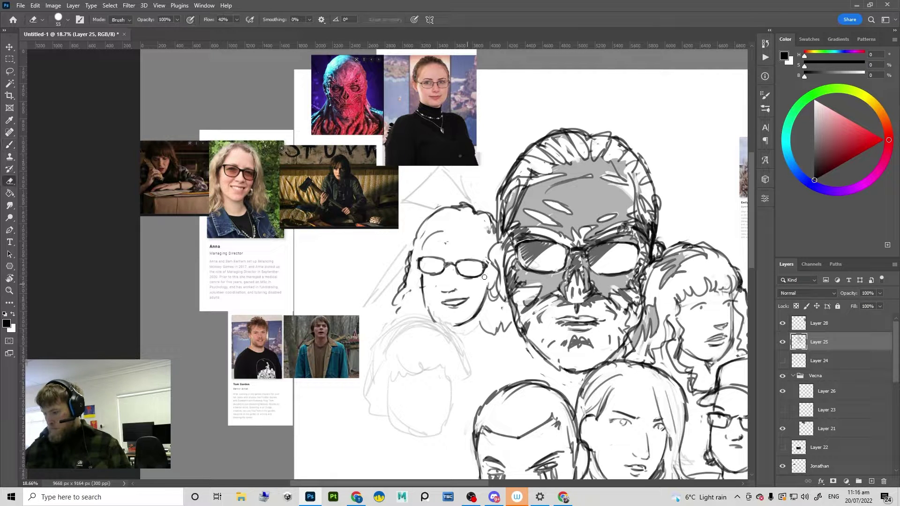
{"action": "key", "text": "b"}
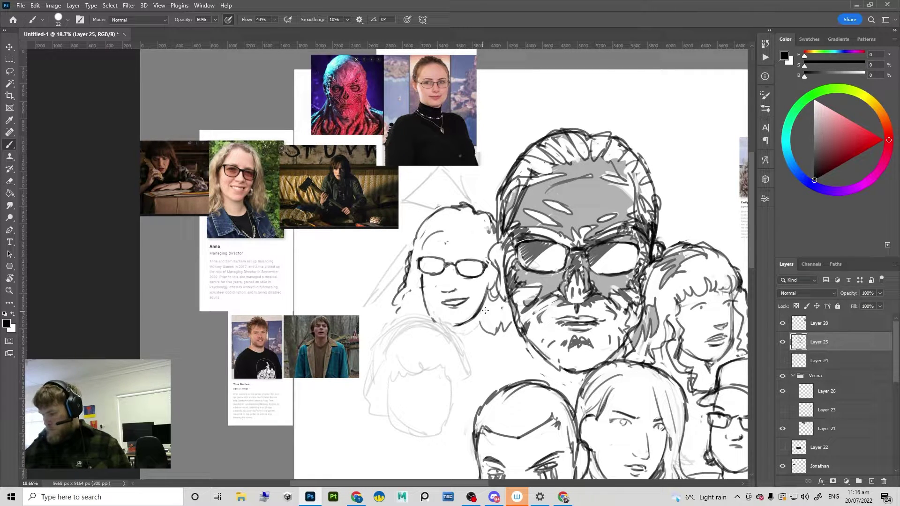
Step: Ink the upper figure's outer hair edge, a curved hairline over the forehead, and loose curls down to the temple
{"action": "left_click_drag", "start_coordinate": [397, 299], "coordinate": [382, 325]}
{"action": "mouse_move", "coordinate": [488, 215]}
{"action": "left_mouse_down"}
{"action": "mouse_move", "coordinate": [430, 215]}
{"action": "mouse_move", "coordinate": [416, 232]}
{"action": "mouse_move", "coordinate": [424, 243]}
{"action": "mouse_move", "coordinate": [504, 216]}
{"action": "mouse_move", "coordinate": [483, 249]}
{"action": "mouse_move", "coordinate": [454, 222]}
{"action": "mouse_move", "coordinate": [436, 243]}
{"action": "mouse_move", "coordinate": [477, 223]}
{"action": "mouse_move", "coordinate": [444, 232]}
{"action": "mouse_move", "coordinate": [421, 256]}
{"action": "left_mouse_up"}
{"action": "key", "text": "ctrl+z"}
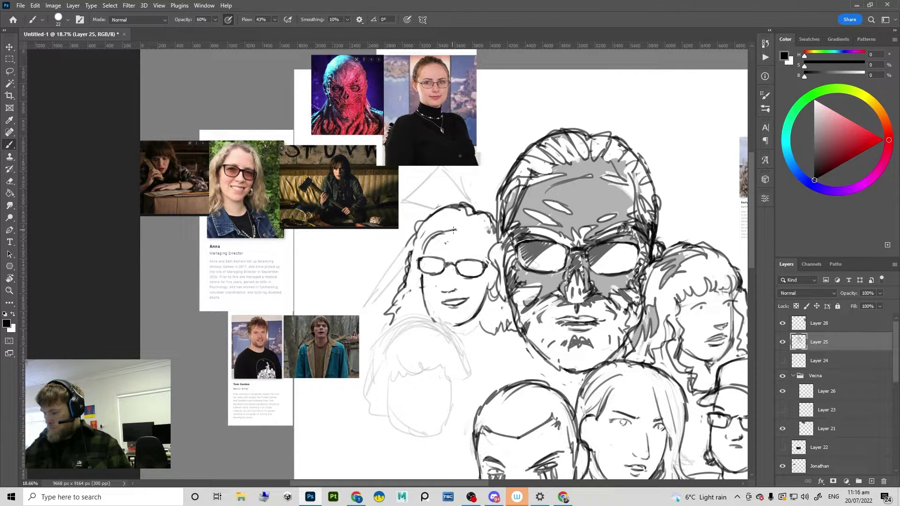
{"action": "mouse_move", "coordinate": [452, 229]}
{"action": "left_mouse_down"}
{"action": "mouse_move", "coordinate": [461, 223]}
{"action": "mouse_move", "coordinate": [477, 245]}
{"action": "left_mouse_up"}
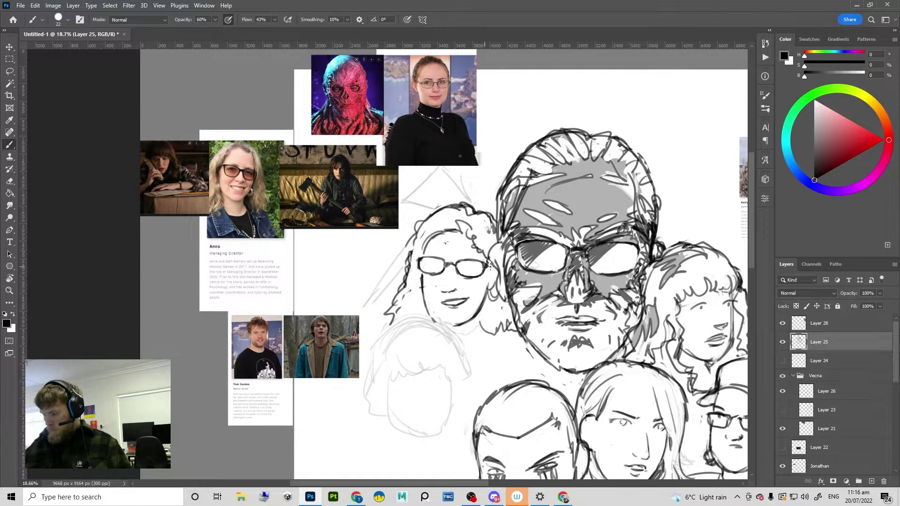
Step: Ink the wavy hair and a small earring beside the upper figure's cheek, next to the large head
{"action": "scroll", "coordinate": [449, 301], "scroll_direction": "up", "scroll_amount": 1}
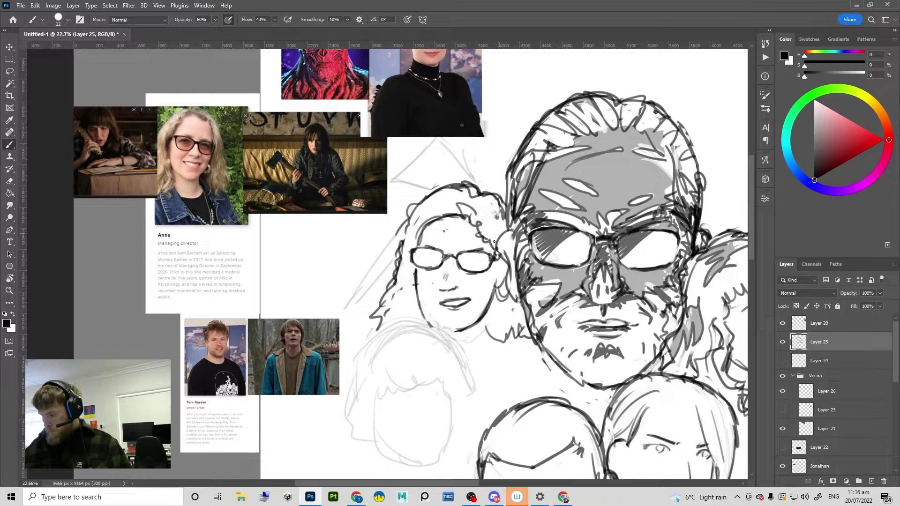
{"action": "scroll", "coordinate": [500, 286], "scroll_direction": "down", "scroll_amount": 1}
{"action": "key", "text": "e"}
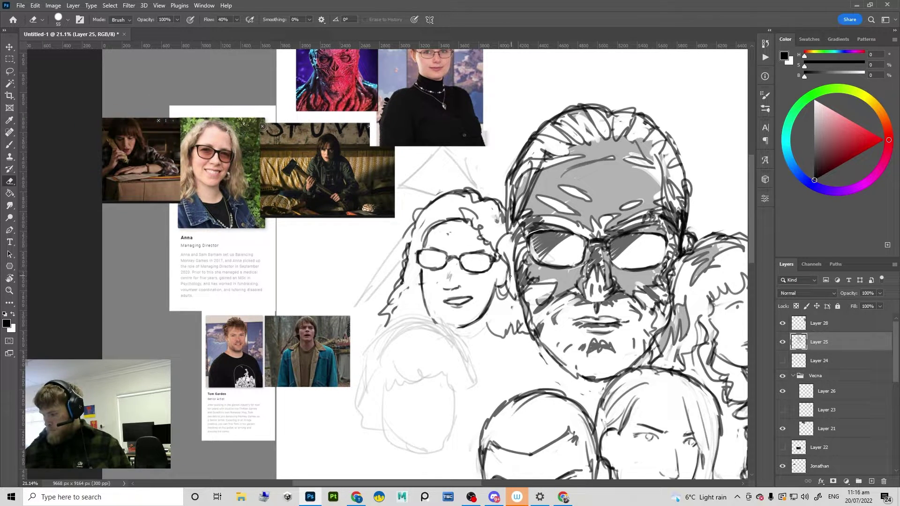
{"action": "key", "text": "b"}
{"action": "scroll", "coordinate": [496, 320], "scroll_direction": "down", "scroll_amount": 8}
{"action": "left_click_drag", "start_coordinate": [637, 332], "coordinate": [558, 350]}
{"action": "scroll", "coordinate": [561, 346], "scroll_direction": "up", "scroll_amount": 2}
{"action": "scroll", "coordinate": [392, 279], "scroll_direction": "up", "scroll_amount": 3}
Step: Refine the upper figure's hair edge where it meets the large head, adding a strand and erasing stray marks
{"action": "key", "text": "e"}
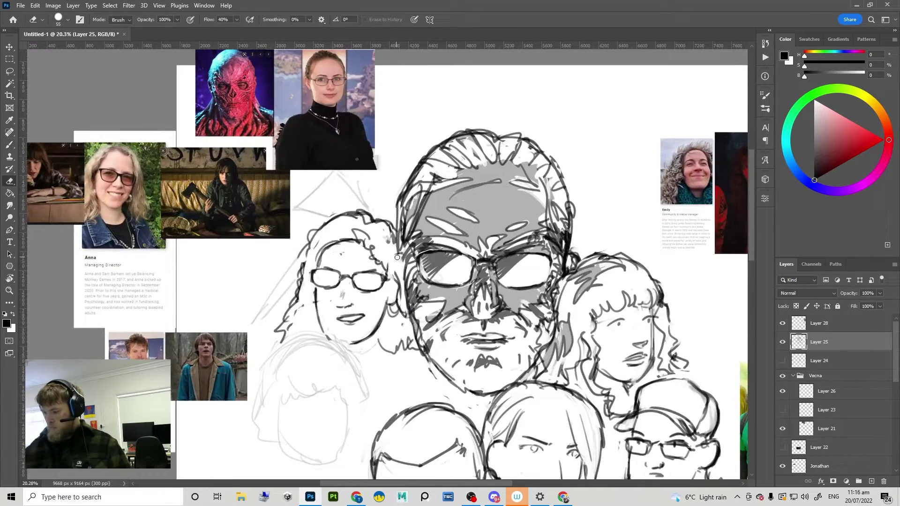
{"action": "key", "text": "b"}
{"action": "left_click_drag", "start_coordinate": [403, 312], "coordinate": [401, 260]}
{"action": "key", "text": "e"}
{"action": "mouse_move", "coordinate": [407, 311]}
{"action": "left_mouse_down"}
{"action": "mouse_move", "coordinate": [398, 294]}
{"action": "mouse_move", "coordinate": [411, 317]}
{"action": "left_mouse_up"}
{"action": "key", "text": "b"}
{"action": "left_click_drag", "start_coordinate": [509, 303], "coordinate": [461, 307]}
{"action": "left_click_drag", "start_coordinate": [547, 294], "coordinate": [581, 290]}
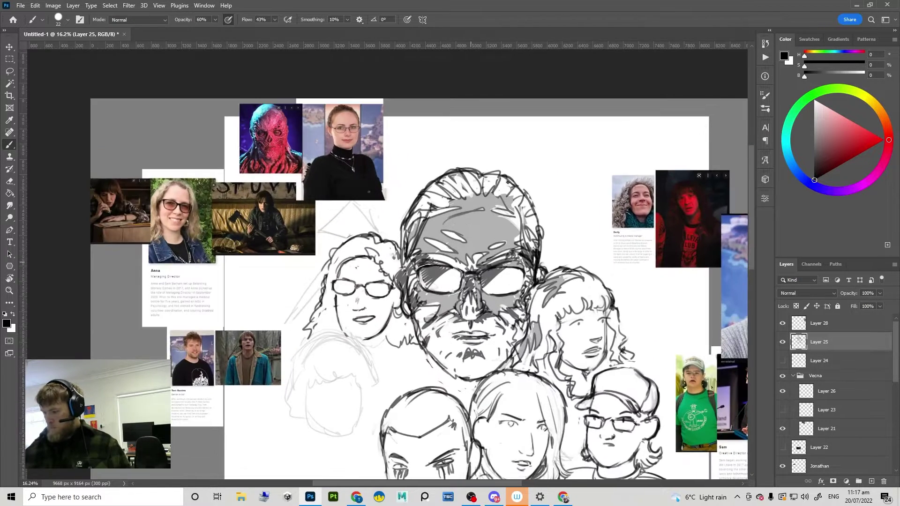
{"action": "left_click_drag", "start_coordinate": [398, 304], "coordinate": [387, 305]}
{"action": "mouse_move", "coordinate": [369, 271]}
{"action": "left_mouse_down"}
{"action": "mouse_move", "coordinate": [427, 223]}
{"action": "mouse_move", "coordinate": [443, 230]}
{"action": "mouse_move", "coordinate": [428, 240]}
{"action": "mouse_move", "coordinate": [444, 241]}
{"action": "left_mouse_up"}
Step: Move the paired reference photos of the red creature and the woman in black to the upper right of the large head
{"action": "key", "text": "v"}
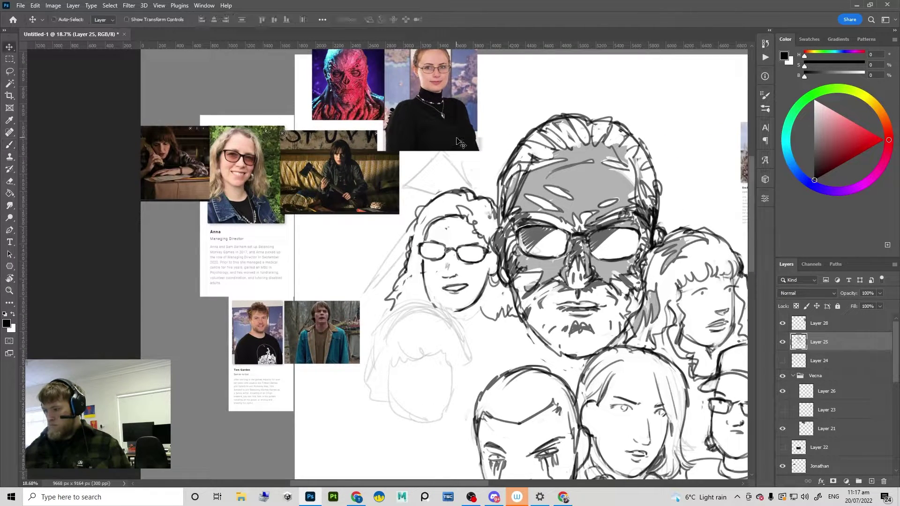
{"action": "left_click", "coordinate": [458, 139], "text": "ctrl"}
{"action": "left_click_drag", "start_coordinate": [458, 139], "coordinate": [378, 268]}
{"action": "left_click_drag", "start_coordinate": [370, 256], "coordinate": [667, 212]}
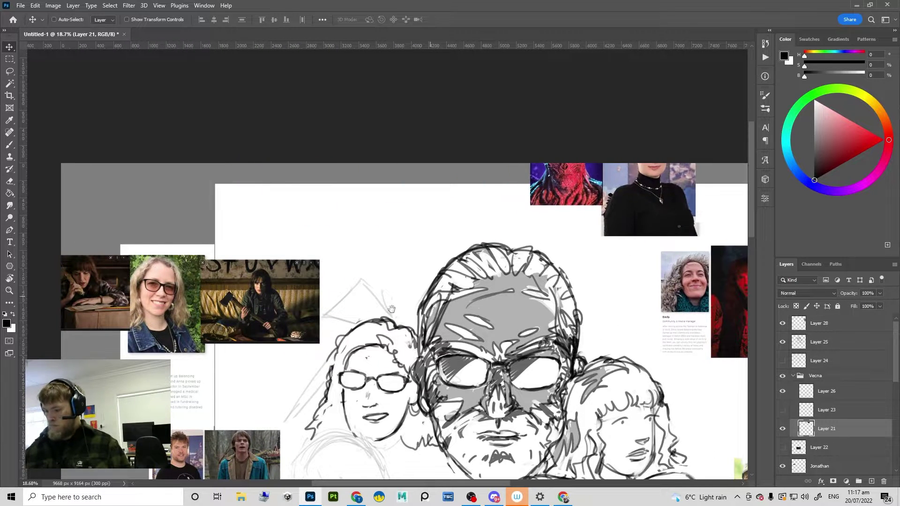
Step: Ink the axe blade's angular outline on Layer 25, above the head of the woman with glasses
{"action": "left_click_drag", "start_coordinate": [291, 341], "coordinate": [343, 254]}
{"action": "left_click", "coordinate": [348, 223], "text": "ctrl"}
{"action": "left_click_drag", "start_coordinate": [348, 223], "coordinate": [327, 139]}
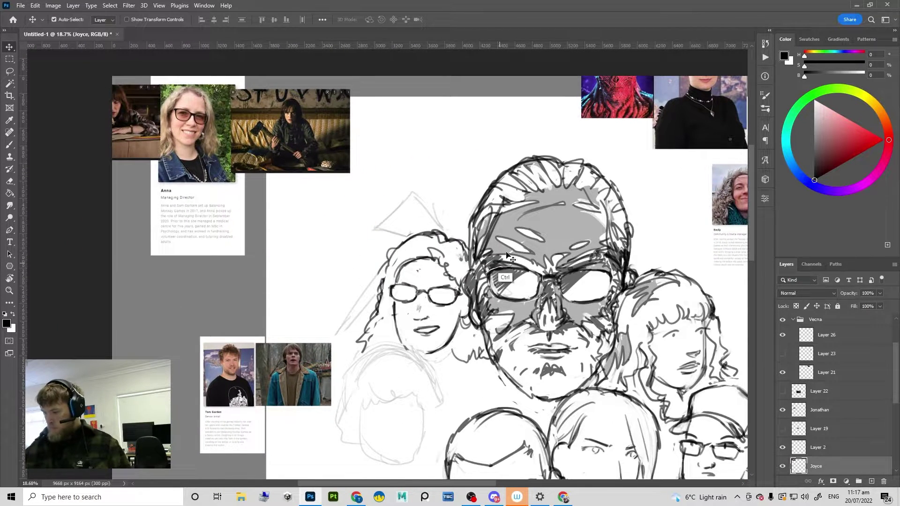
{"action": "left_click", "coordinate": [499, 274], "text": "ctrl"}
{"action": "key", "text": "b"}
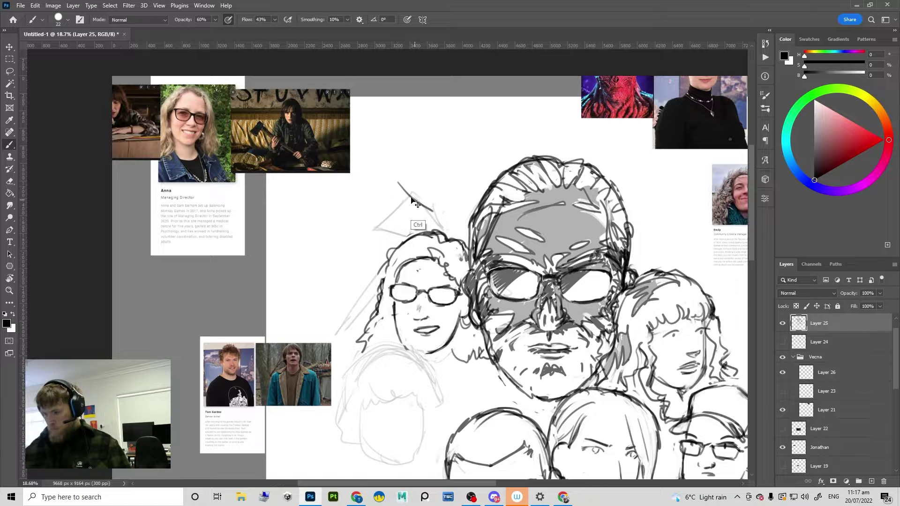
{"action": "mouse_move", "coordinate": [402, 187]}
{"action": "left_mouse_down"}
{"action": "mouse_move", "coordinate": [439, 209]}
{"action": "mouse_move", "coordinate": [397, 182]}
{"action": "mouse_move", "coordinate": [376, 219]}
{"action": "mouse_move", "coordinate": [409, 227]}
{"action": "left_mouse_up"}
{"action": "key", "text": "e"}
{"action": "key", "text": "b"}
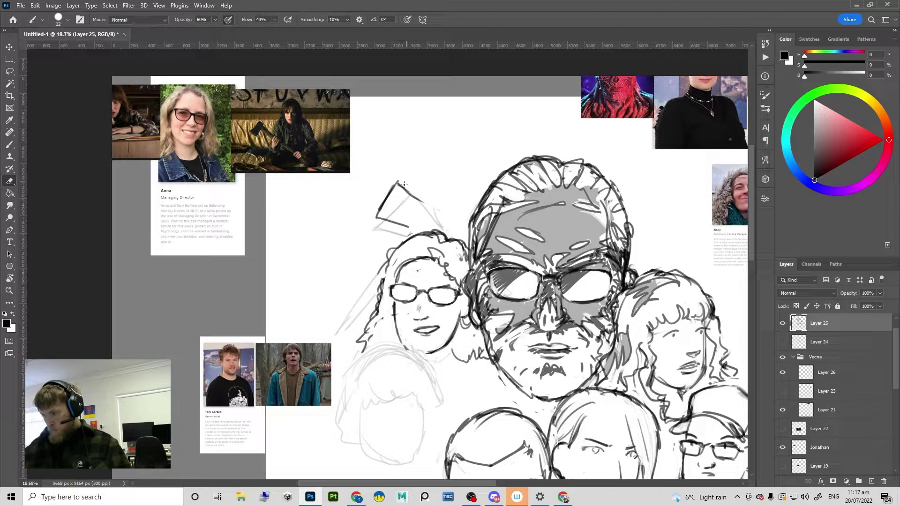
{"action": "left_click_drag", "start_coordinate": [398, 183], "coordinate": [443, 216]}
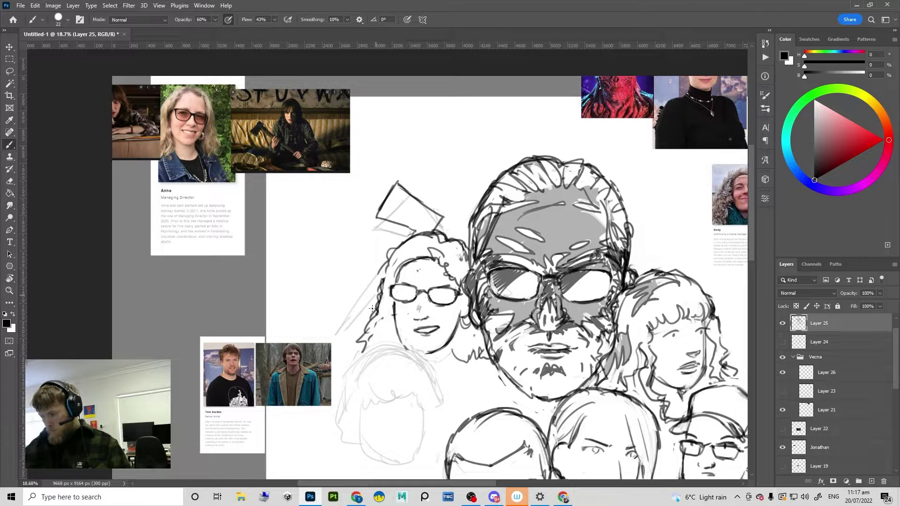
Step: Ink the axe handle's long edges diagonally down past the outer hair of the woman with glasses
{"action": "left_click_drag", "start_coordinate": [387, 268], "coordinate": [335, 333]}
{"action": "key", "text": "ctrl+z"}
{"action": "mouse_move", "coordinate": [335, 334]}
{"action": "left_mouse_down"}
{"action": "mouse_move", "coordinate": [348, 311]}
{"action": "mouse_move", "coordinate": [340, 343]}
{"action": "mouse_move", "coordinate": [377, 296]}
{"action": "mouse_move", "coordinate": [340, 353]}
{"action": "mouse_move", "coordinate": [335, 331]}
{"action": "left_mouse_up"}
{"action": "mouse_move", "coordinate": [393, 261]}
{"action": "left_mouse_down"}
{"action": "mouse_move", "coordinate": [327, 339]}
{"action": "mouse_move", "coordinate": [323, 360]}
{"action": "left_mouse_up"}
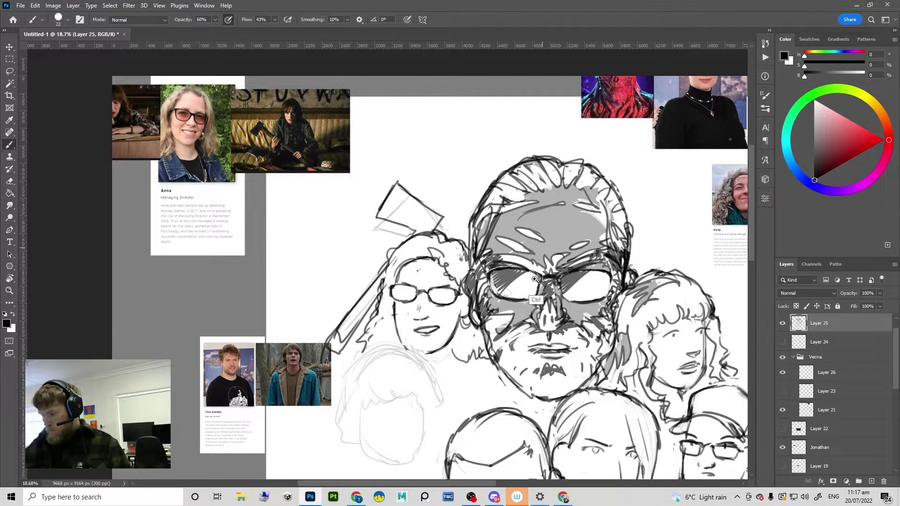
Step: Erase the faint sketch lines and overlapping ink in and around the axe blade
{"action": "left_click_drag", "start_coordinate": [530, 284], "coordinate": [448, 409]}
{"action": "scroll", "coordinate": [562, 314], "scroll_direction": "up", "scroll_amount": 8}
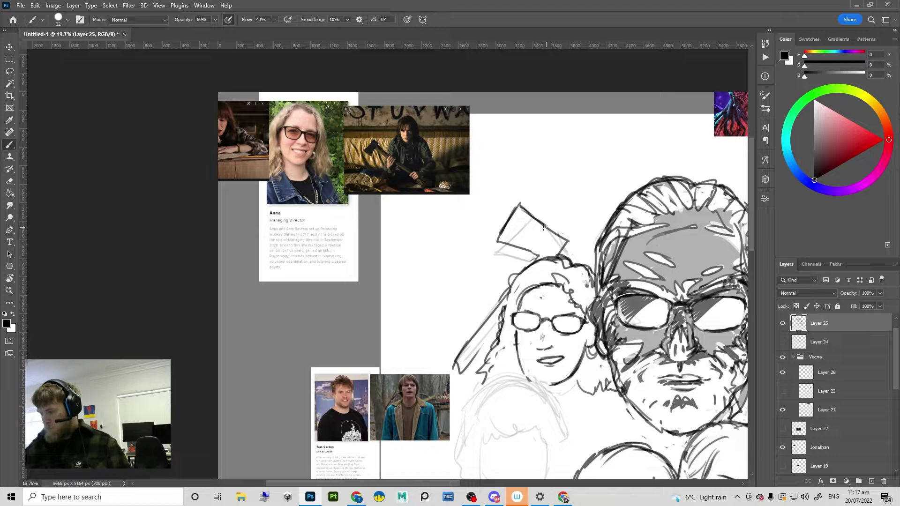
{"action": "key", "text": "r"}
{"action": "mouse_move", "coordinate": [543, 227]}
{"action": "left_mouse_down"}
{"action": "mouse_move", "coordinate": [544, 281]}
{"action": "mouse_move", "coordinate": [494, 393]}
{"action": "left_mouse_up"}
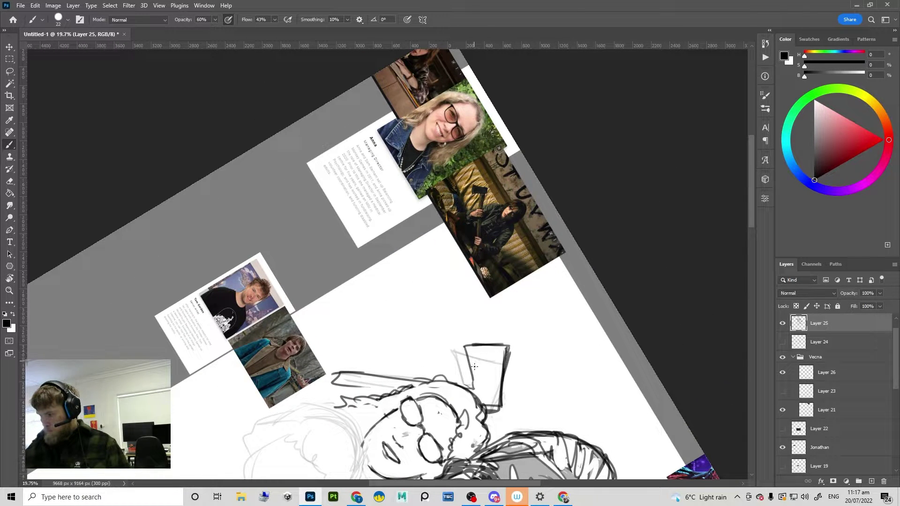
{"action": "key", "text": "e"}
{"action": "mouse_move", "coordinate": [469, 351]}
{"action": "left_mouse_down"}
{"action": "mouse_move", "coordinate": [473, 378]}
{"action": "mouse_move", "coordinate": [462, 376]}
{"action": "mouse_move", "coordinate": [497, 393]}
{"action": "left_mouse_up"}
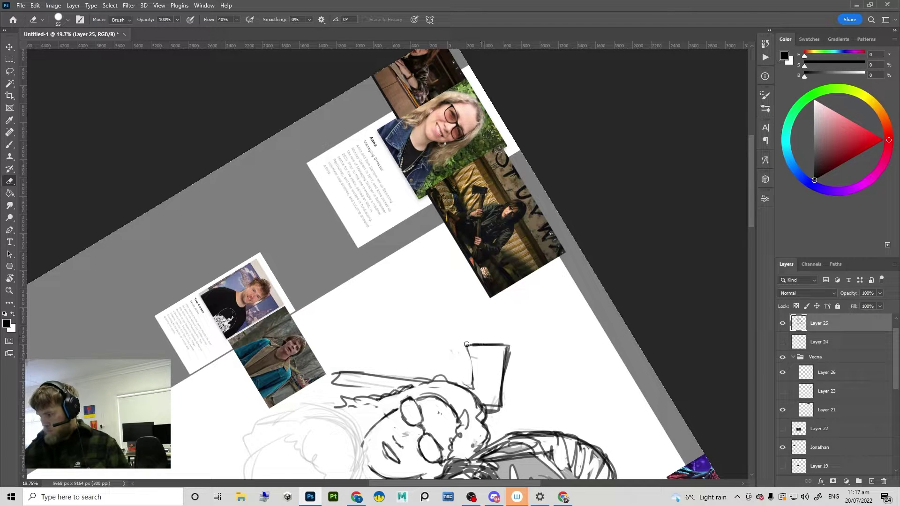
{"action": "mouse_move", "coordinate": [486, 342]}
{"action": "left_mouse_down"}
{"action": "mouse_move", "coordinate": [512, 349]}
{"action": "mouse_move", "coordinate": [454, 351]}
{"action": "left_mouse_up"}
Step: Redraw the axe blade's corner and long edge, cleaning up the overshooting ink
{"action": "key", "text": "b"}
{"action": "mouse_move", "coordinate": [510, 351]}
{"action": "left_mouse_down"}
{"action": "mouse_move", "coordinate": [487, 342]}
{"action": "mouse_move", "coordinate": [465, 350]}
{"action": "mouse_move", "coordinate": [515, 353]}
{"action": "left_mouse_up"}
{"action": "key", "text": "e"}
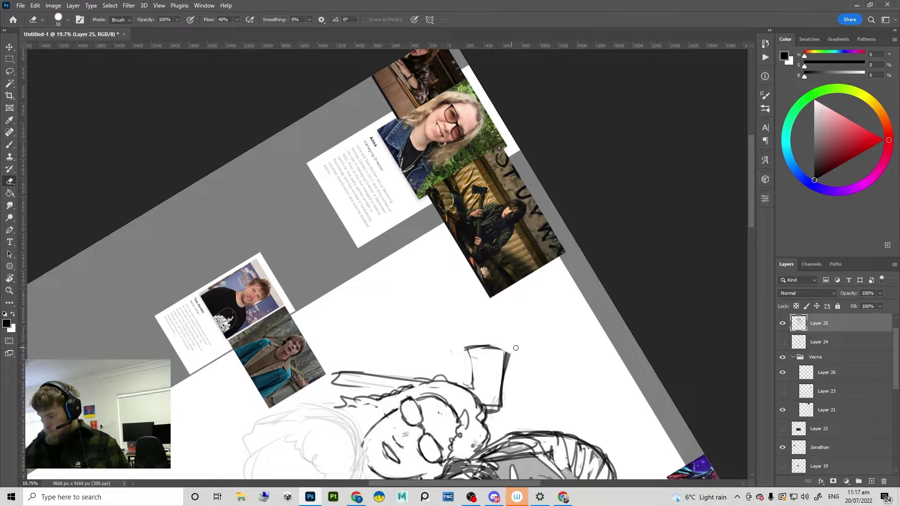
{"action": "key", "text": "b"}
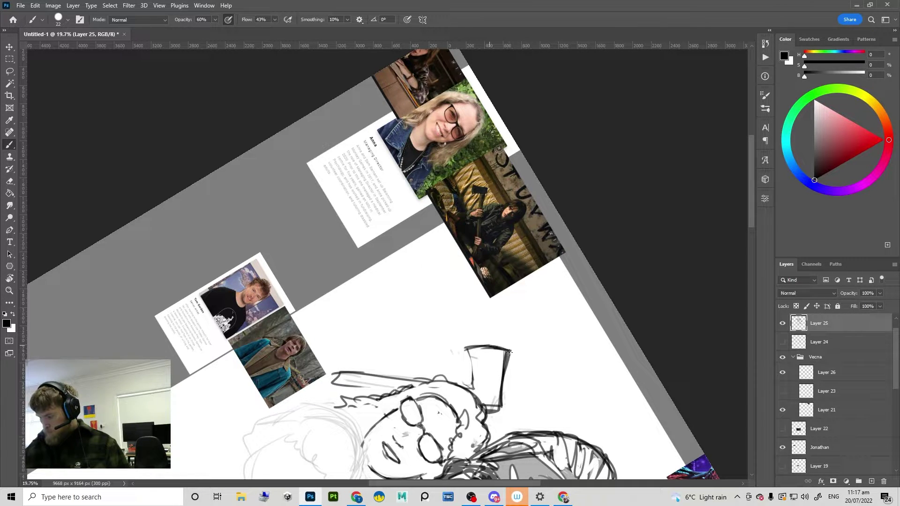
{"action": "mouse_move", "coordinate": [508, 351]}
{"action": "left_mouse_down"}
{"action": "mouse_move", "coordinate": [492, 412]}
{"action": "mouse_move", "coordinate": [504, 357]}
{"action": "mouse_move", "coordinate": [488, 411]}
{"action": "left_mouse_up"}
{"action": "key", "text": "e"}
Step: Re-ink both edges of the axe handle, extending them down over the reference photo of the man in the teal jacket
{"action": "key", "text": "b"}
{"action": "key", "text": "r"}
{"action": "mouse_move", "coordinate": [528, 404]}
{"action": "left_mouse_down"}
{"action": "mouse_move", "coordinate": [556, 355]}
{"action": "mouse_move", "coordinate": [565, 207]}
{"action": "left_mouse_up"}
{"action": "key", "text": "b"}
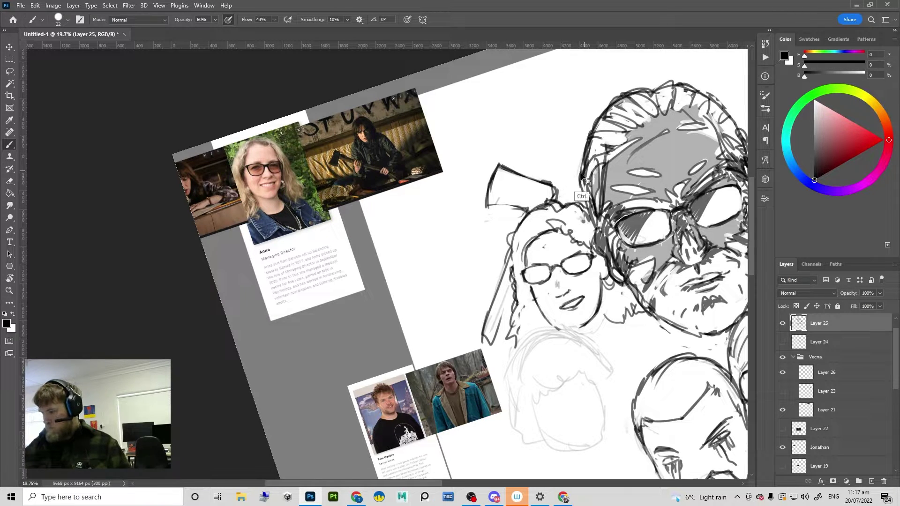
{"action": "left_click_drag", "start_coordinate": [511, 253], "coordinate": [480, 338]}
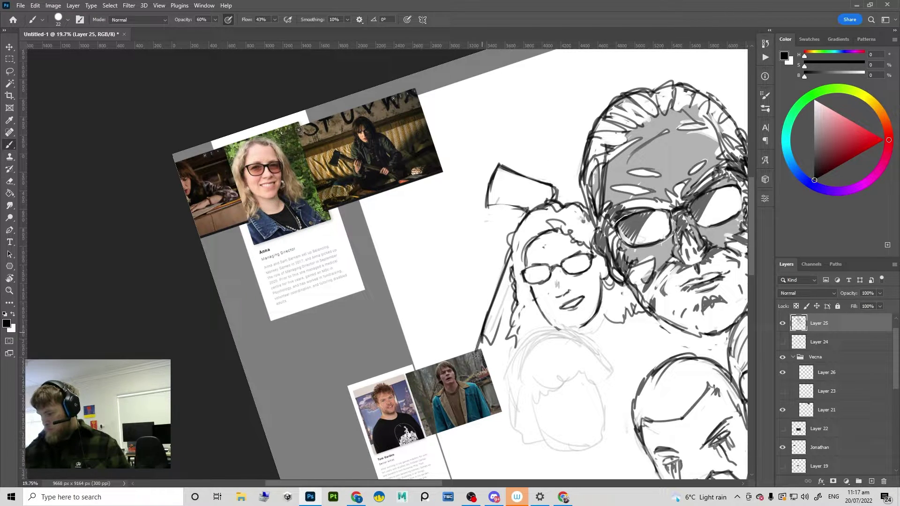
{"action": "left_click_drag", "start_coordinate": [516, 291], "coordinate": [489, 377]}
{"action": "left_click_drag", "start_coordinate": [505, 311], "coordinate": [489, 377]}
{"action": "key", "text": "ctrl+z"}
{"action": "left_click_drag", "start_coordinate": [513, 288], "coordinate": [492, 352]}
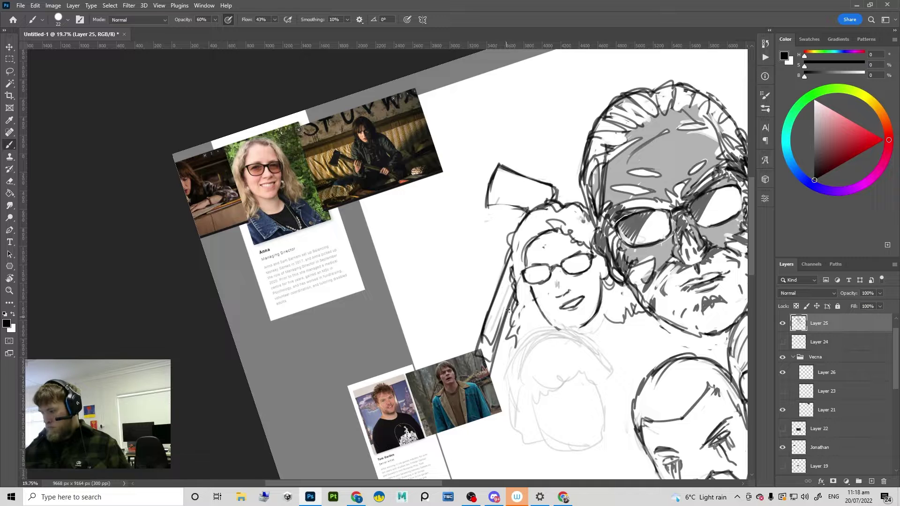
{"action": "left_click_drag", "start_coordinate": [509, 309], "coordinate": [477, 398]}
{"action": "mouse_move", "coordinate": [481, 346]}
{"action": "left_mouse_down"}
{"action": "mouse_move", "coordinate": [453, 395]}
{"action": "mouse_move", "coordinate": [463, 377]}
{"action": "mouse_move", "coordinate": [465, 409]}
{"action": "mouse_move", "coordinate": [520, 298]}
{"action": "mouse_move", "coordinate": [480, 395]}
{"action": "left_mouse_up"}
{"action": "key", "text": "ctrl+z"}
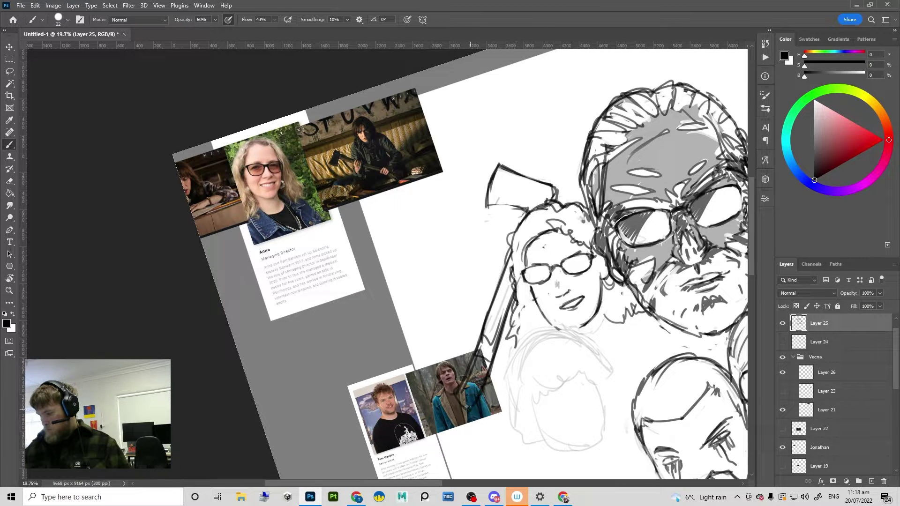
Step: Erase the old sketch lines and stray ink along the axe handle
{"action": "key", "text": "e"}
{"action": "left_click_drag", "start_coordinate": [487, 312], "coordinate": [453, 396]}
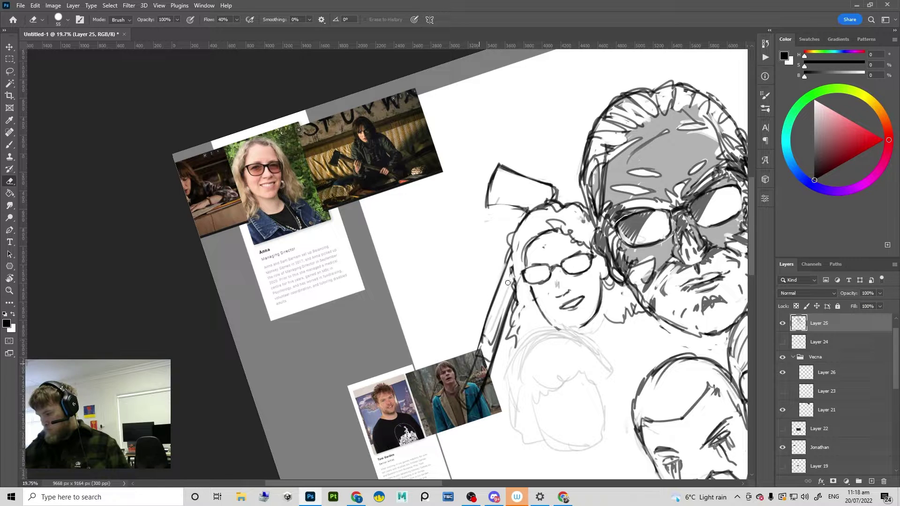
{"action": "mouse_move", "coordinate": [508, 282]}
{"action": "left_mouse_down"}
{"action": "mouse_move", "coordinate": [502, 300]}
{"action": "mouse_move", "coordinate": [504, 271]}
{"action": "mouse_move", "coordinate": [474, 360]}
{"action": "mouse_move", "coordinate": [508, 267]}
{"action": "mouse_move", "coordinate": [457, 398]}
{"action": "left_mouse_up"}
{"action": "key", "text": "b"}
Step: Move the paired reference photos of the man in the black T-shirt and the man in the teal jacket clear of the axe handle
{"action": "key", "text": "r"}
{"action": "left_click_drag", "start_coordinate": [599, 259], "coordinate": [570, 370]}
{"action": "mouse_move", "coordinate": [571, 371]}
{"action": "left_mouse_down"}
{"action": "mouse_move", "coordinate": [503, 282]}
{"action": "mouse_move", "coordinate": [506, 305]}
{"action": "left_mouse_up"}
{"action": "left_click_drag", "start_coordinate": [622, 345], "coordinate": [533, 280]}
{"action": "key", "text": "v"}
{"action": "left_click_drag", "start_coordinate": [238, 326], "coordinate": [165, 404]}
{"action": "left_click_drag", "start_coordinate": [425, 358], "coordinate": [404, 368], "text": "ctrl"}
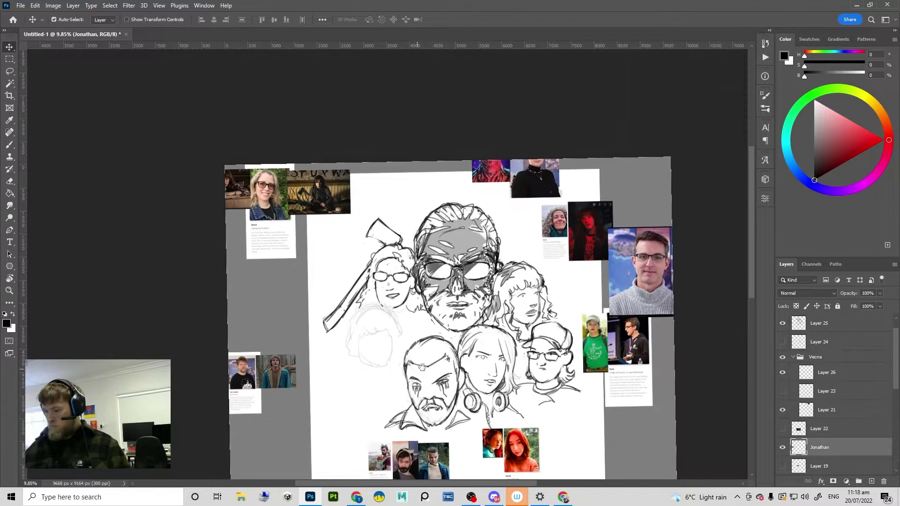
{"action": "left_click_drag", "start_coordinate": [273, 383], "coordinate": [291, 373]}
Step: Ink the outer hair on the left side of the blank head below the axe on Layer 25, ending in jagged tips
{"action": "left_click_drag", "start_coordinate": [453, 336], "coordinate": [488, 307], "text": "ctrl"}
{"action": "left_click", "coordinate": [441, 268], "text": "ctrl"}
{"action": "left_click_drag", "start_coordinate": [393, 342], "coordinate": [473, 252]}
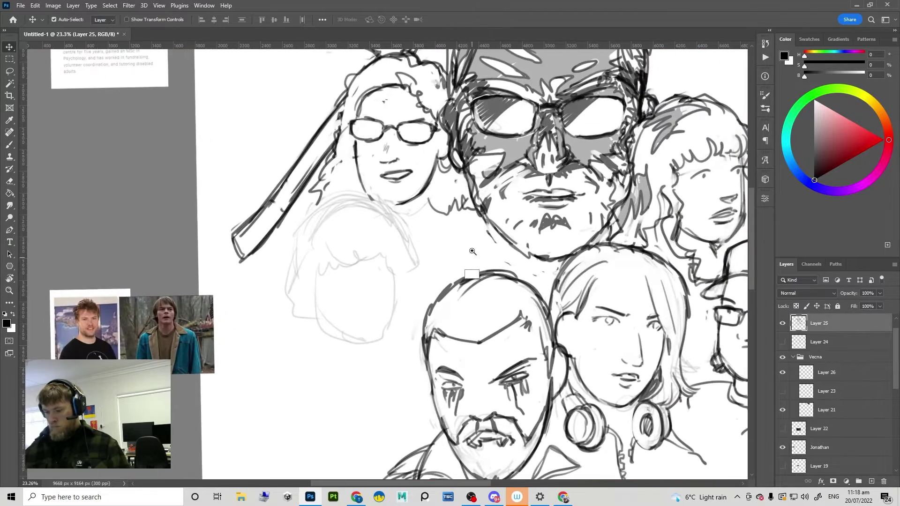
{"action": "key", "text": "b"}
{"action": "left_click_drag", "start_coordinate": [438, 290], "coordinate": [471, 293]}
{"action": "mouse_move", "coordinate": [322, 249]}
{"action": "left_mouse_down"}
{"action": "mouse_move", "coordinate": [382, 201]}
{"action": "mouse_move", "coordinate": [322, 265]}
{"action": "left_mouse_up"}
{"action": "key", "text": "ctrl+z"}
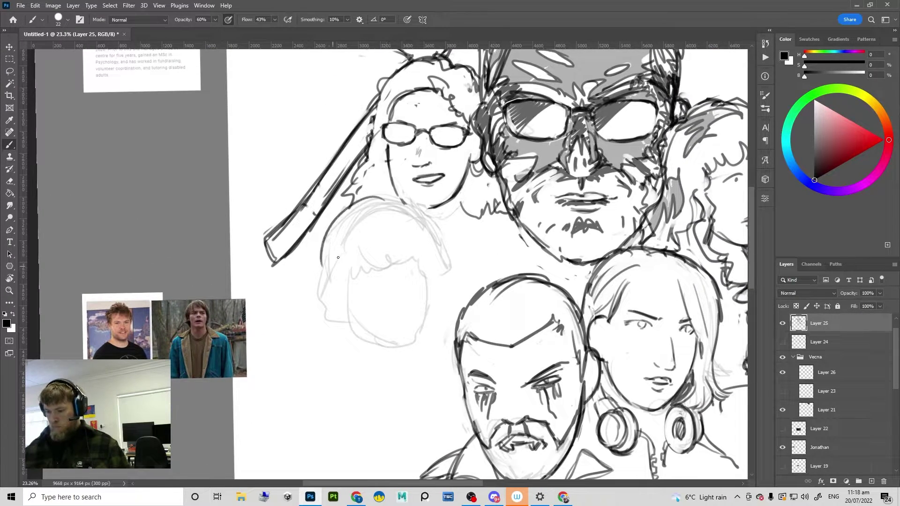
{"action": "key", "text": "ctrl+z"}
{"action": "mouse_move", "coordinate": [376, 199]}
{"action": "left_mouse_down"}
{"action": "mouse_move", "coordinate": [322, 264]}
{"action": "mouse_move", "coordinate": [331, 324]}
{"action": "mouse_move", "coordinate": [346, 342]}
{"action": "left_mouse_up"}
{"action": "key", "text": "ctrl+z"}
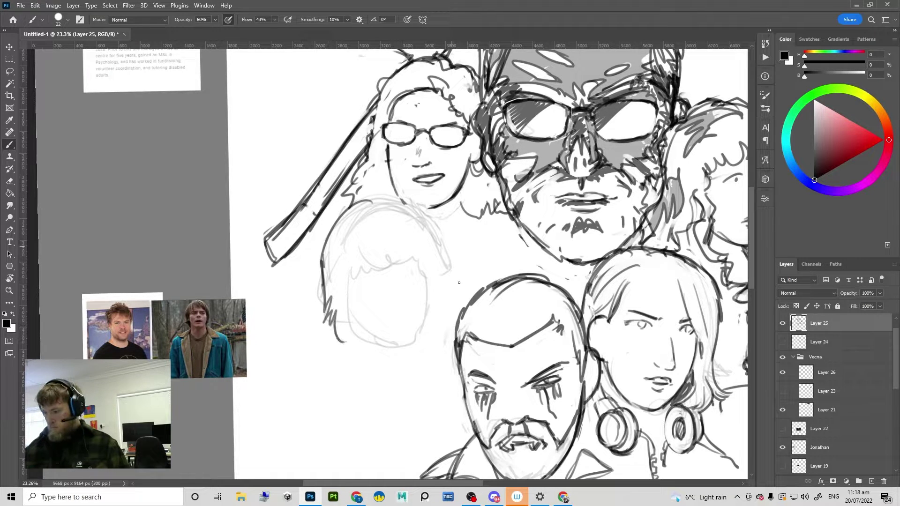
{"action": "key", "text": "ctrl+z"}
Step: Ink the blank head's right-hand hair strands, jawline and both sides of the face
{"action": "mouse_move", "coordinate": [429, 220]}
{"action": "left_mouse_down"}
{"action": "mouse_move", "coordinate": [451, 304]}
{"action": "mouse_move", "coordinate": [429, 312]}
{"action": "mouse_move", "coordinate": [424, 357]}
{"action": "left_mouse_up"}
{"action": "key", "text": "ctrl+z"}
{"action": "key", "text": "ctrl+z"}
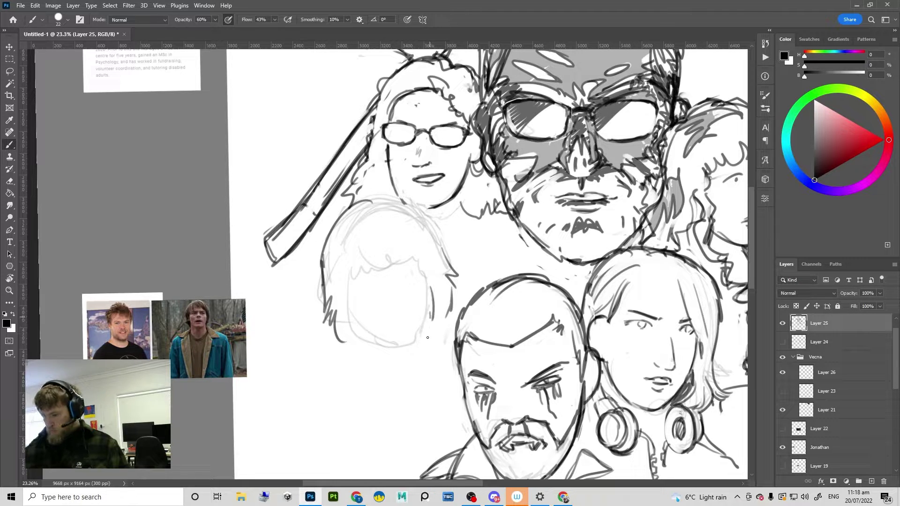
{"action": "left_click_drag", "start_coordinate": [432, 319], "coordinate": [416, 346]}
{"action": "key", "text": "ctrl+z"}
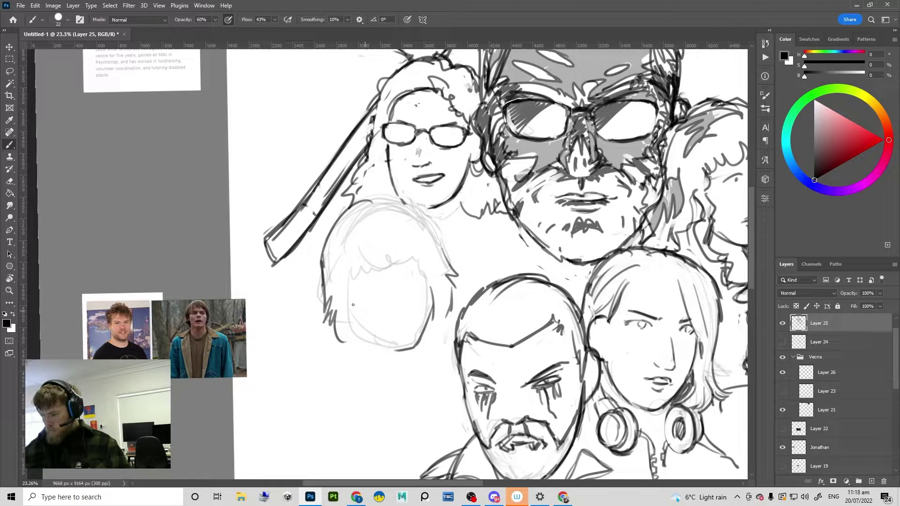
{"action": "left_click_drag", "start_coordinate": [349, 277], "coordinate": [352, 325]}
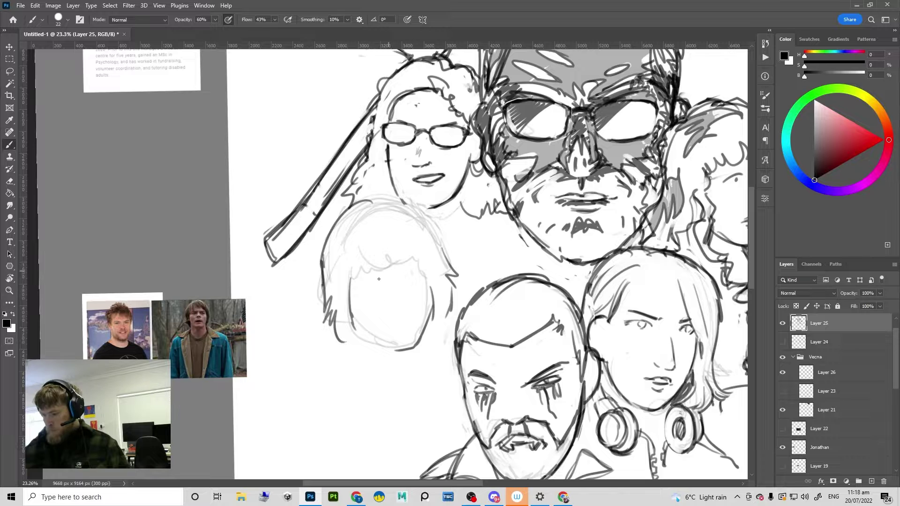
Step: Ink a jagged fringe across the blank head's forehead and the rounded outline of the crown
{"action": "mouse_move", "coordinate": [385, 237]}
{"action": "left_mouse_down"}
{"action": "mouse_move", "coordinate": [412, 268]}
{"action": "mouse_move", "coordinate": [389, 248]}
{"action": "mouse_move", "coordinate": [349, 274]}
{"action": "left_mouse_up"}
{"action": "key", "text": "ctrl+z"}
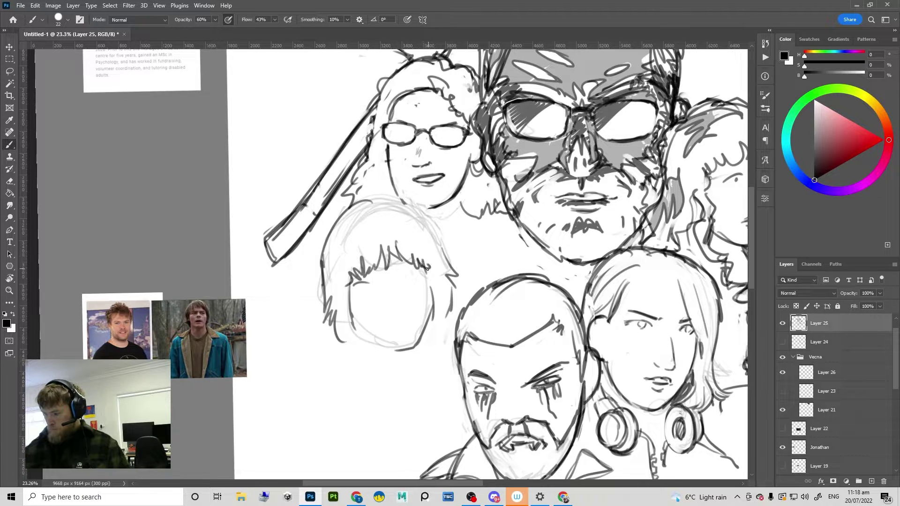
{"action": "left_click_drag", "start_coordinate": [414, 209], "coordinate": [449, 266]}
{"action": "key", "text": "ctrl+z"}
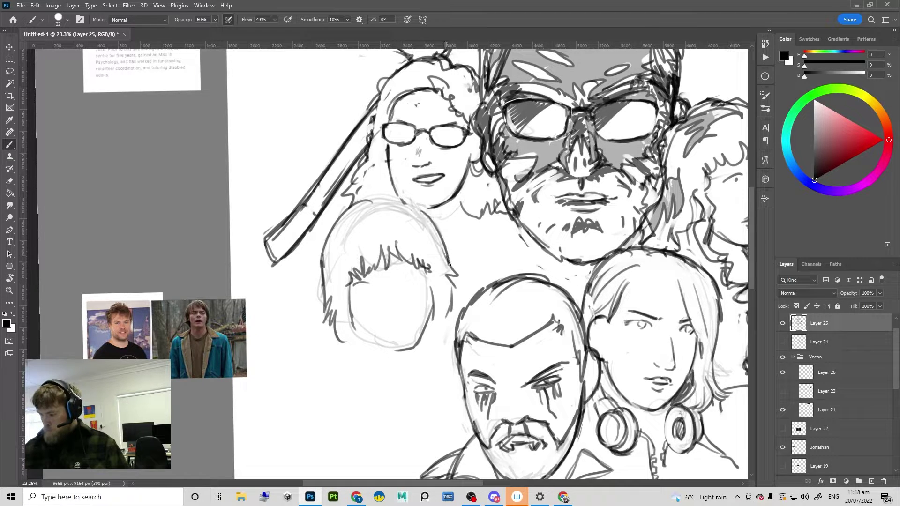
{"action": "mouse_move", "coordinate": [384, 200]}
{"action": "left_mouse_down"}
{"action": "mouse_move", "coordinate": [435, 224]}
{"action": "mouse_move", "coordinate": [425, 211]}
{"action": "mouse_move", "coordinate": [378, 200]}
{"action": "mouse_move", "coordinate": [331, 222]}
{"action": "mouse_move", "coordinate": [311, 321]}
{"action": "left_mouse_up"}
{"action": "key", "text": "ctrl+z"}
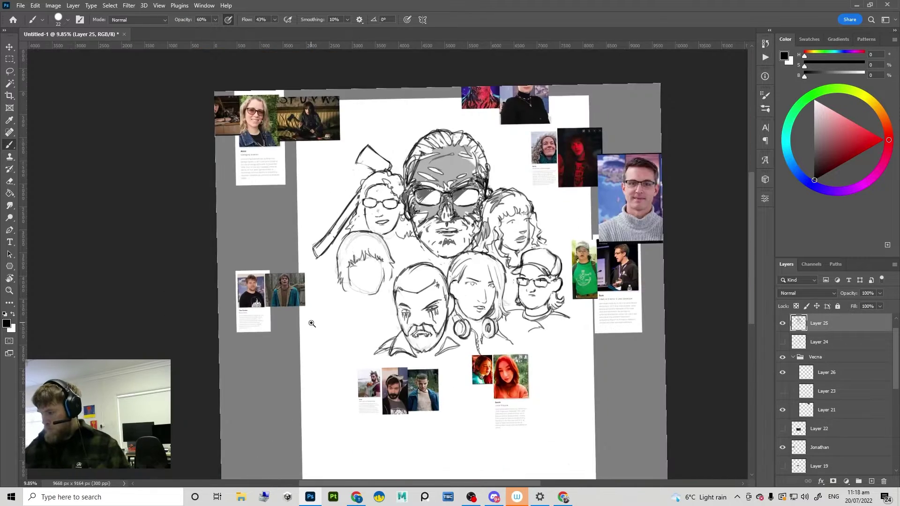
Step: Rework the outer curls of the curly-haired figure beside the large head, erasing and redrawing the lower ends
{"action": "left_click_drag", "start_coordinate": [468, 237], "coordinate": [484, 229]}
{"action": "left_click_drag", "start_coordinate": [444, 182], "coordinate": [454, 205]}
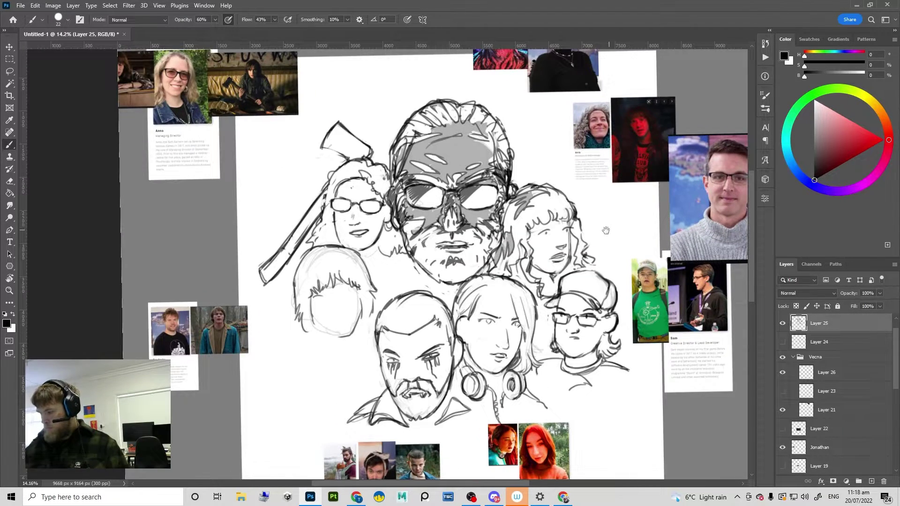
{"action": "left_click_drag", "start_coordinate": [581, 268], "coordinate": [498, 345]}
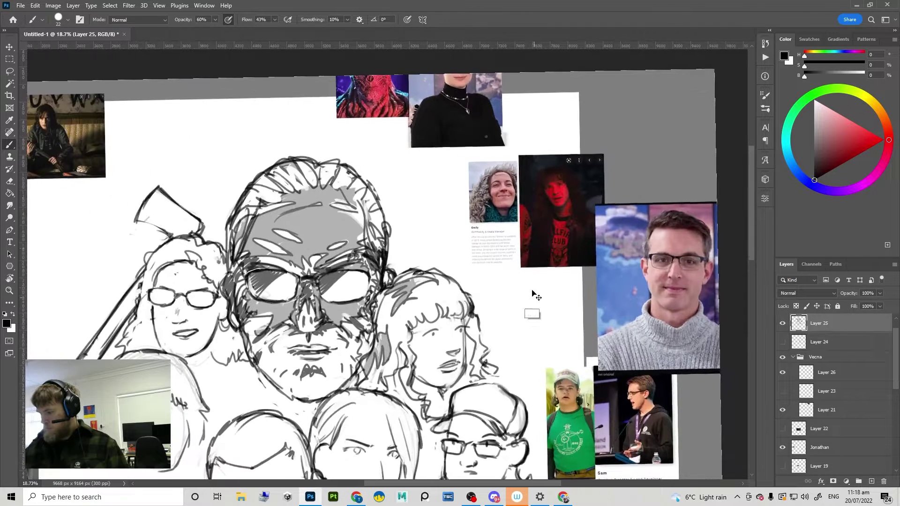
{"action": "scroll", "coordinate": [525, 340], "scroll_direction": "up", "scroll_amount": 2}
{"action": "key", "text": "e"}
{"action": "mouse_move", "coordinate": [464, 315]}
{"action": "left_mouse_down"}
{"action": "mouse_move", "coordinate": [487, 349]}
{"action": "mouse_move", "coordinate": [474, 375]}
{"action": "mouse_move", "coordinate": [491, 374]}
{"action": "left_mouse_up"}
{"action": "key", "text": "b"}
{"action": "key", "text": "e"}
{"action": "key", "text": "b"}
{"action": "key", "text": "e"}
{"action": "key", "text": "b"}
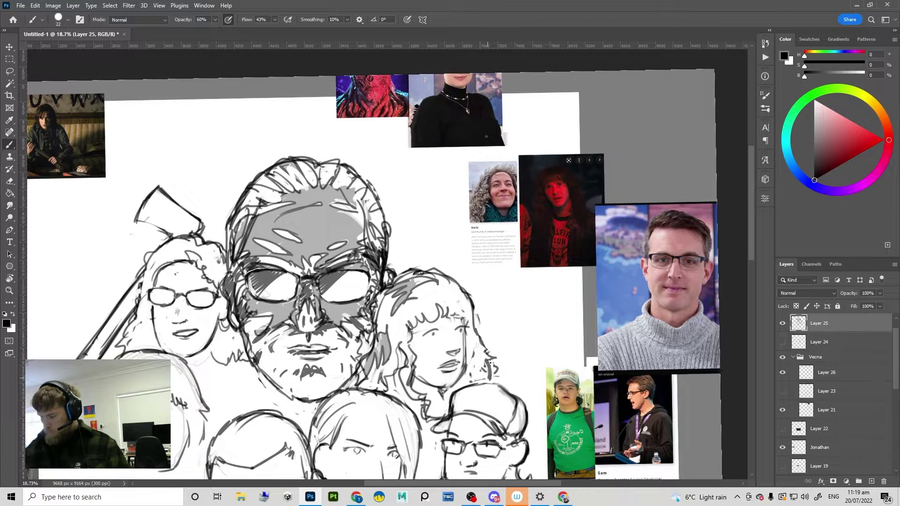
Step: Clean up stray marks around the curly-haired figure's fringe and inner curls
{"action": "key", "text": "e"}
{"action": "mouse_move", "coordinate": [426, 307]}
{"action": "left_mouse_down"}
{"action": "mouse_move", "coordinate": [436, 323]}
{"action": "mouse_move", "coordinate": [434, 308]}
{"action": "left_mouse_up"}
{"action": "key", "text": "b"}
{"action": "scroll", "coordinate": [428, 345], "scroll_direction": "down", "scroll_amount": 2}
{"action": "key", "text": "e"}
{"action": "left_click_drag", "start_coordinate": [413, 358], "coordinate": [419, 387]}
{"action": "key", "text": "b"}
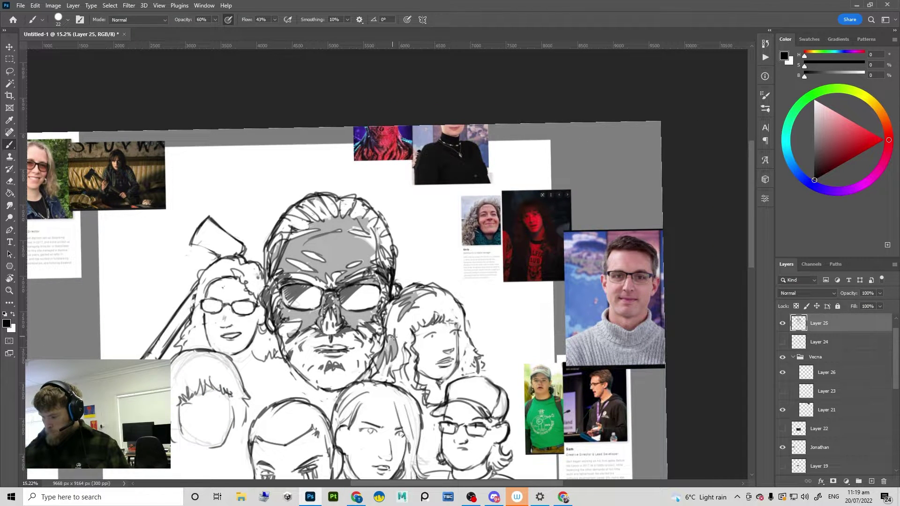
Step: Add loose hair tips beside the jaw of the blank head below the axe
{"action": "scroll", "coordinate": [539, 234], "scroll_direction": "down", "scroll_amount": 4}
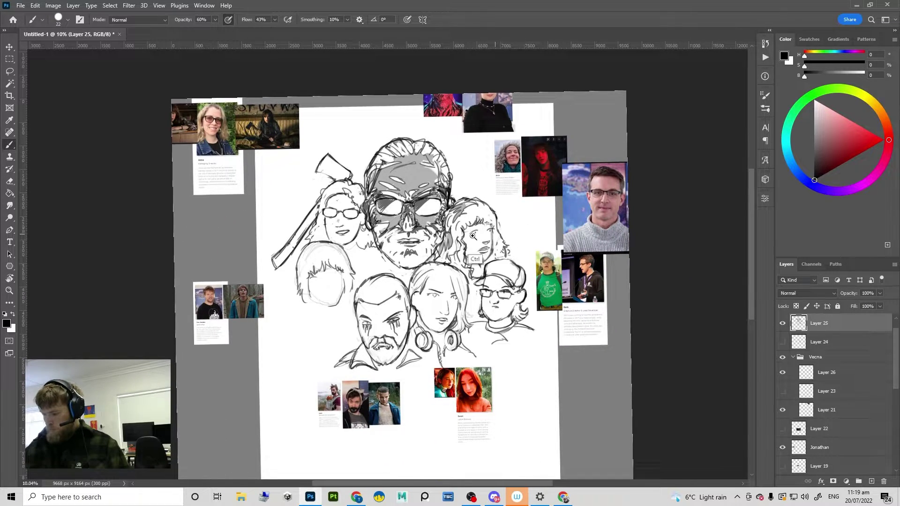
{"action": "scroll", "coordinate": [352, 242], "scroll_direction": "up", "scroll_amount": 2}
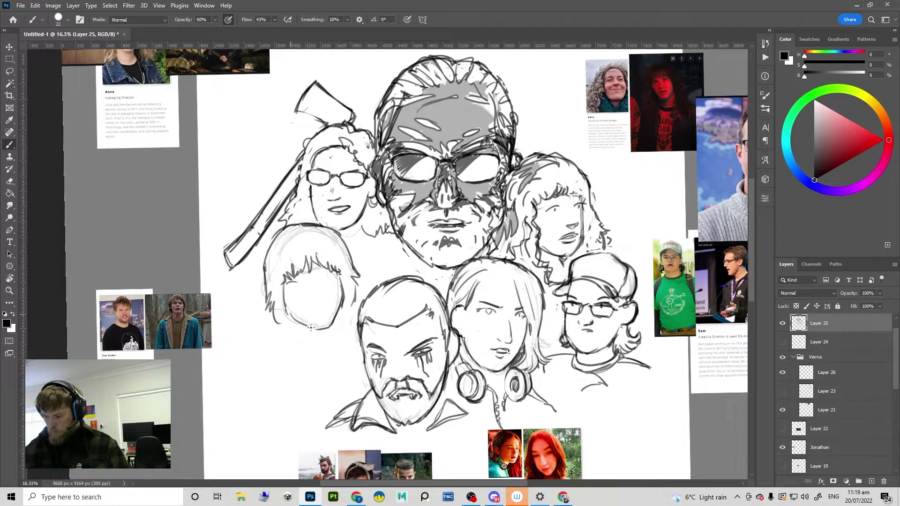
{"action": "left_click_drag", "start_coordinate": [271, 306], "coordinate": [281, 326]}
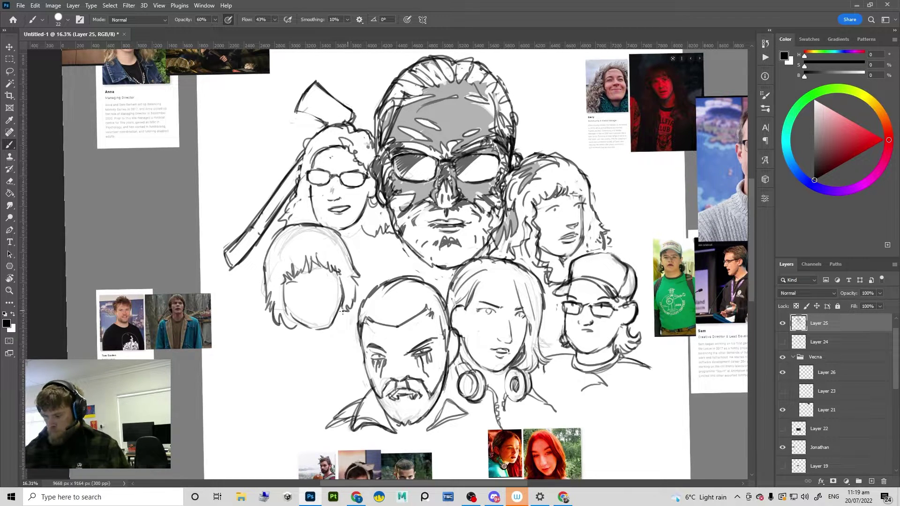
{"action": "scroll", "coordinate": [319, 344], "scroll_direction": "up", "scroll_amount": 2}
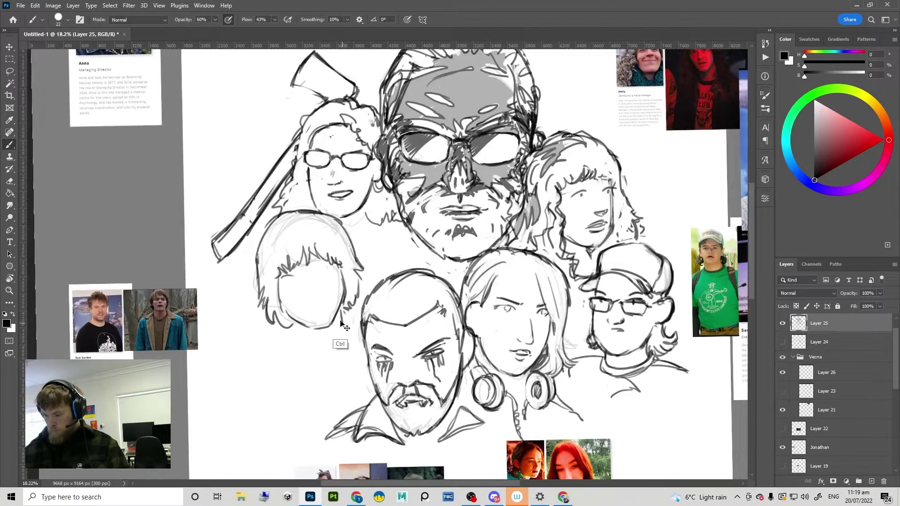
{"action": "key", "text": "ctrl+z"}
{"action": "key", "text": "ctrl+z"}
Step: Ink the neck and jacket collar lines beneath the blank head, beside the bearded man
{"action": "mouse_move", "coordinate": [342, 316]}
{"action": "left_mouse_down"}
{"action": "mouse_move", "coordinate": [327, 358]}
{"action": "mouse_move", "coordinate": [342, 308]}
{"action": "mouse_move", "coordinate": [320, 378]}
{"action": "mouse_move", "coordinate": [360, 382]}
{"action": "mouse_move", "coordinate": [363, 391]}
{"action": "mouse_move", "coordinate": [315, 385]}
{"action": "mouse_move", "coordinate": [311, 395]}
{"action": "mouse_move", "coordinate": [358, 382]}
{"action": "mouse_move", "coordinate": [339, 355]}
{"action": "mouse_move", "coordinate": [361, 365]}
{"action": "mouse_move", "coordinate": [342, 354]}
{"action": "mouse_move", "coordinate": [360, 381]}
{"action": "mouse_move", "coordinate": [349, 398]}
{"action": "left_mouse_up"}
{"action": "key", "text": "e"}
{"action": "key", "text": "b"}
{"action": "key", "text": "ctrl+z"}
{"action": "key", "text": "ctrl+z"}
{"action": "left_click_drag", "start_coordinate": [327, 364], "coordinate": [314, 406]}
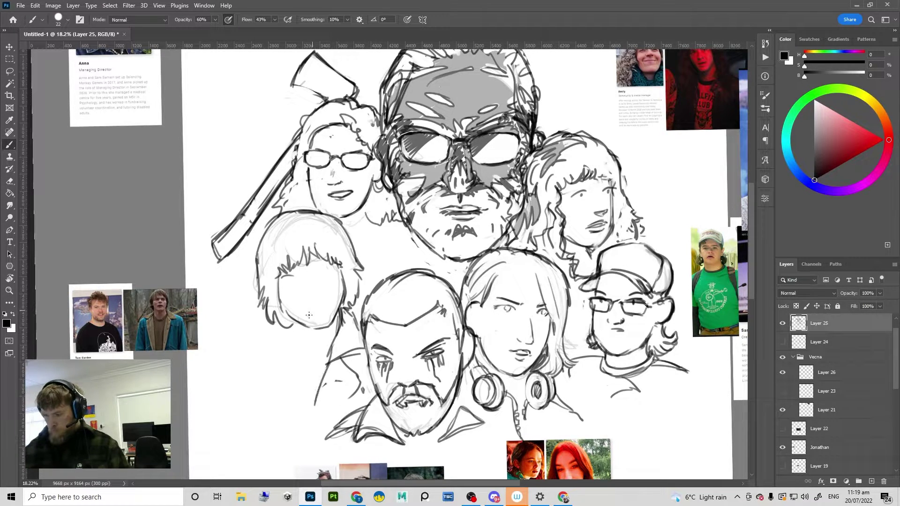
Step: Ink the shoulder and outer collar of the jacket beneath the blank head, redoing strokes that miss
{"action": "mouse_move", "coordinate": [284, 332]}
{"action": "left_mouse_down"}
{"action": "mouse_move", "coordinate": [274, 381]}
{"action": "mouse_move", "coordinate": [285, 360]}
{"action": "mouse_move", "coordinate": [276, 373]}
{"action": "left_mouse_up"}
{"action": "key", "text": "ctrl+z"}
{"action": "left_click_drag", "start_coordinate": [278, 330], "coordinate": [259, 352]}
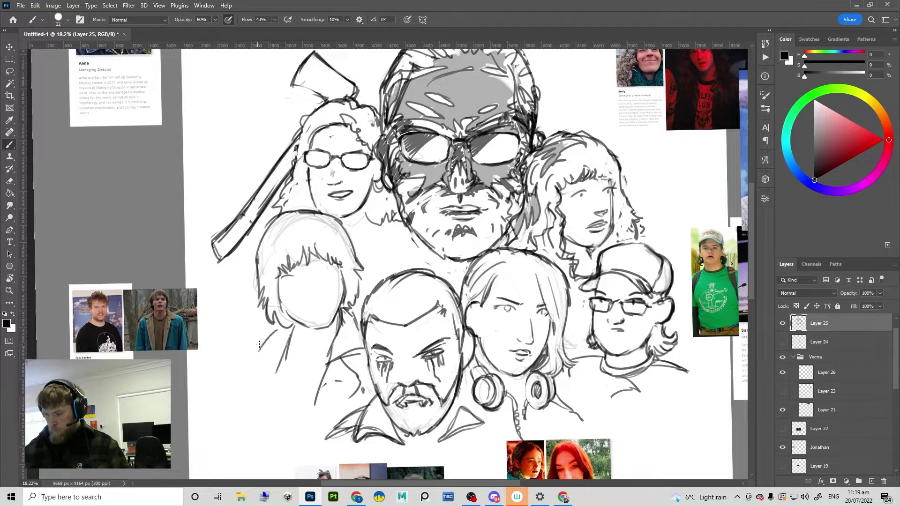
{"action": "mouse_move", "coordinate": [282, 323]}
{"action": "left_mouse_down"}
{"action": "mouse_move", "coordinate": [260, 342]}
{"action": "mouse_move", "coordinate": [274, 341]}
{"action": "mouse_move", "coordinate": [252, 336]}
{"action": "left_mouse_up"}
{"action": "key", "text": "ctrl+z"}
{"action": "mouse_move", "coordinate": [252, 336]}
{"action": "left_mouse_down"}
{"action": "mouse_move", "coordinate": [282, 338]}
{"action": "mouse_move", "coordinate": [248, 344]}
{"action": "mouse_move", "coordinate": [281, 342]}
{"action": "mouse_move", "coordinate": [253, 361]}
{"action": "mouse_move", "coordinate": [255, 404]}
{"action": "left_mouse_up"}
{"action": "key", "text": "ctrl+z"}
{"action": "key", "text": "ctrl+z"}
Step: Draw the jacket's front edge and inner fold lines below the blank head, adding fold strokes on the side near the bearded man
{"action": "left_click_drag", "start_coordinate": [287, 346], "coordinate": [270, 417]}
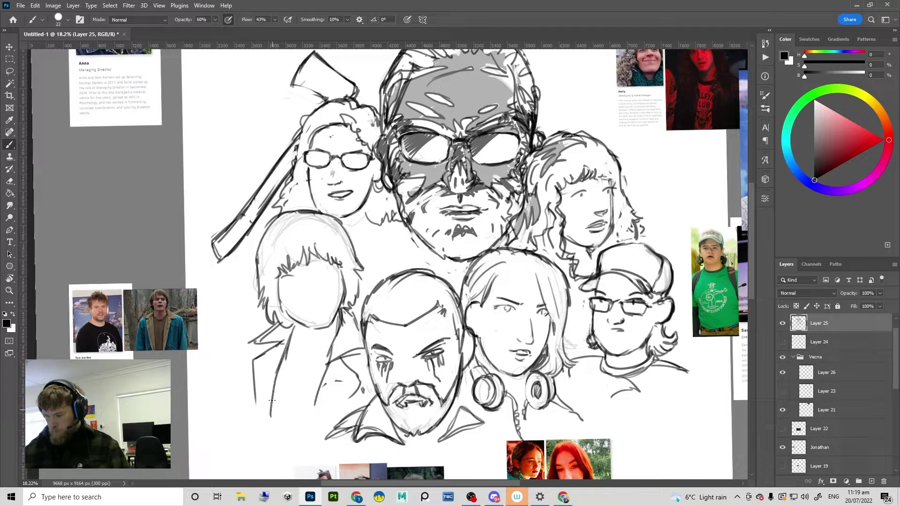
{"action": "left_click_drag", "start_coordinate": [283, 364], "coordinate": [273, 410]}
{"action": "key", "text": "ctrl+z"}
{"action": "left_click_drag", "start_coordinate": [291, 341], "coordinate": [278, 390]}
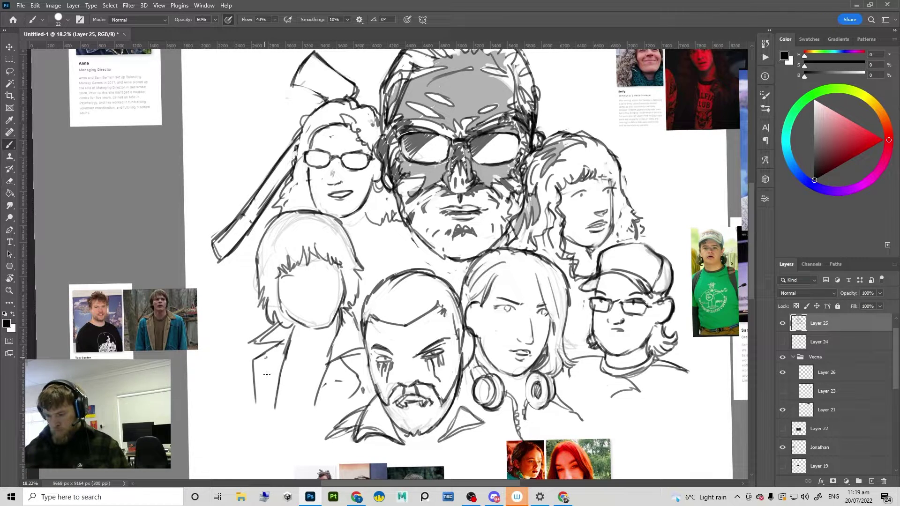
{"action": "left_click_drag", "start_coordinate": [268, 356], "coordinate": [263, 399]}
{"action": "left_click_drag", "start_coordinate": [265, 359], "coordinate": [264, 385]}
{"action": "left_click_drag", "start_coordinate": [345, 372], "coordinate": [325, 414]}
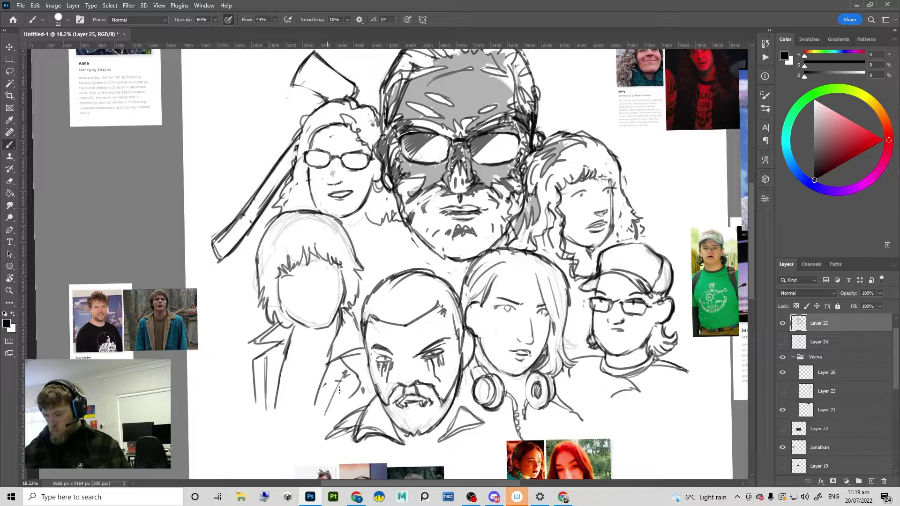
{"action": "left_click_drag", "start_coordinate": [359, 385], "coordinate": [338, 414]}
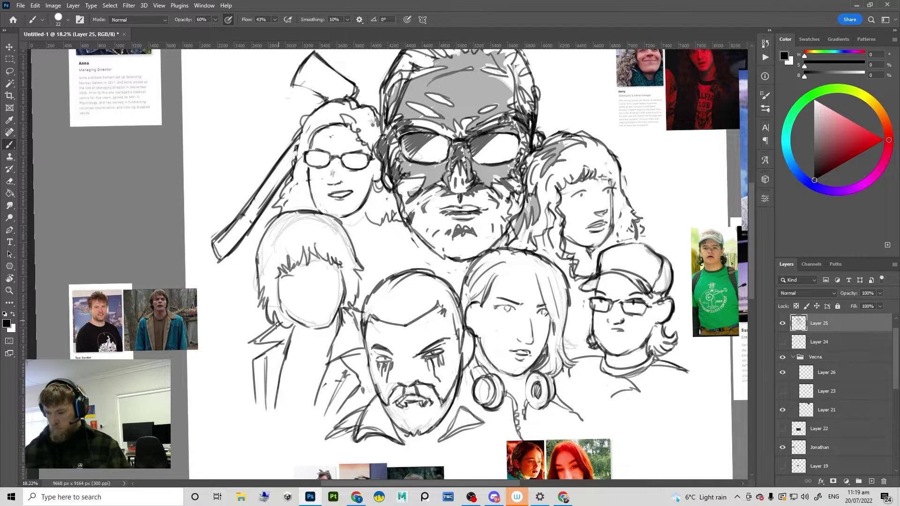
Step: Draw slanted neck and shoulder lines below the large head's jaw, between the blank head and the bearded man
{"action": "left_click_drag", "start_coordinate": [341, 254], "coordinate": [500, 347]}
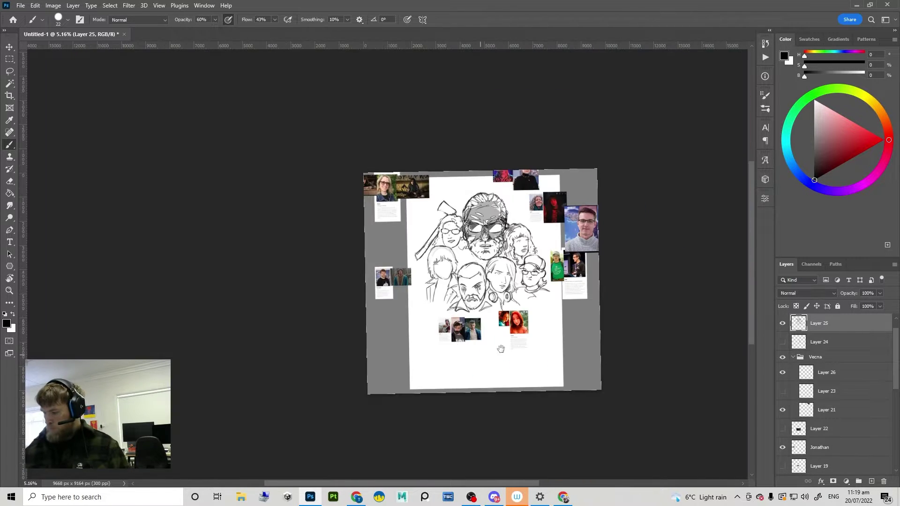
{"action": "left_click_drag", "start_coordinate": [558, 293], "coordinate": [521, 332]}
{"action": "scroll", "coordinate": [421, 253], "scroll_direction": "up", "scroll_amount": 3}
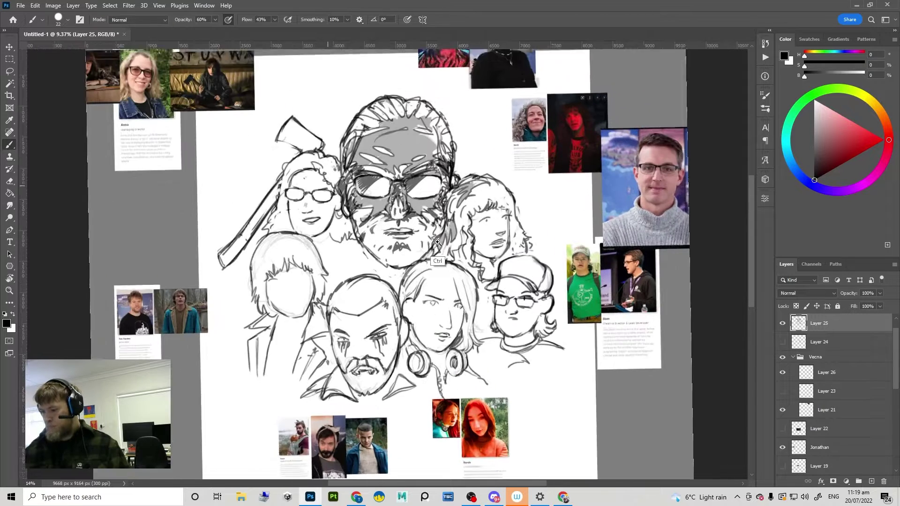
{"action": "scroll", "coordinate": [510, 277], "scroll_direction": "down", "scroll_amount": 2}
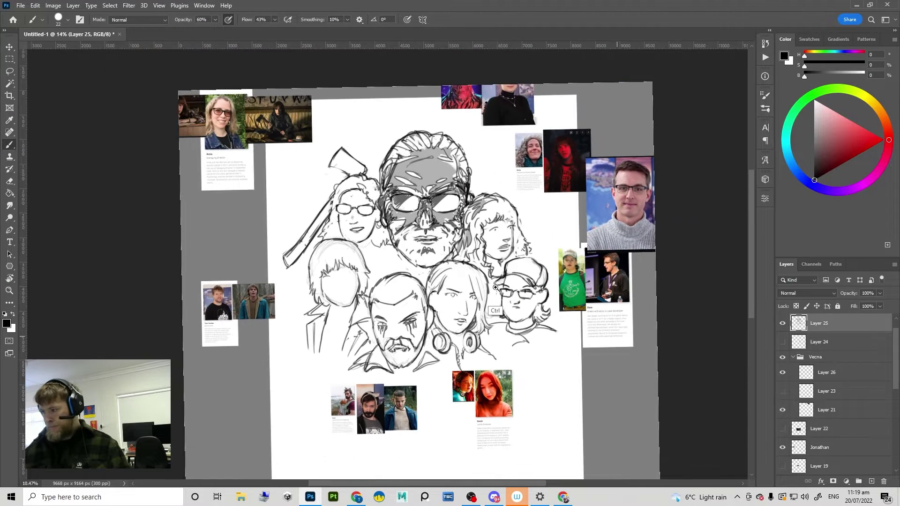
{"action": "scroll", "coordinate": [466, 264], "scroll_direction": "up", "scroll_amount": 2}
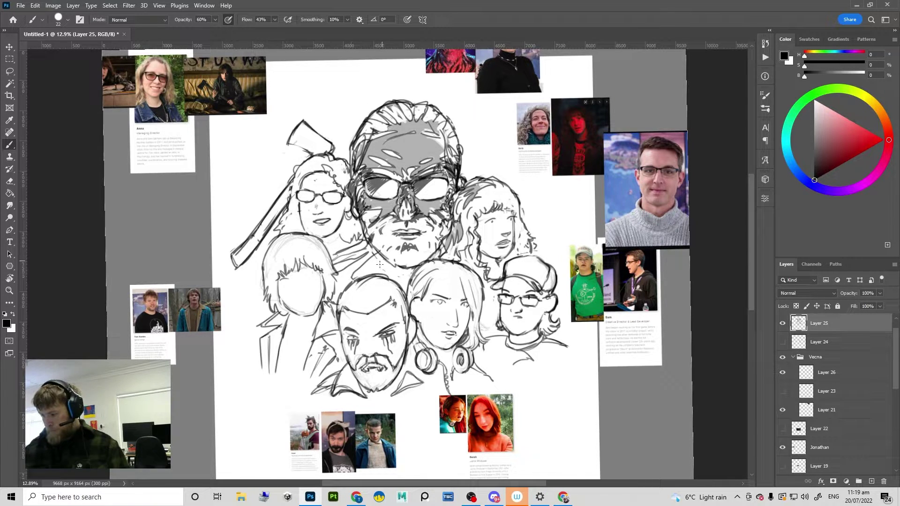
{"action": "left_click_drag", "start_coordinate": [385, 260], "coordinate": [358, 278]}
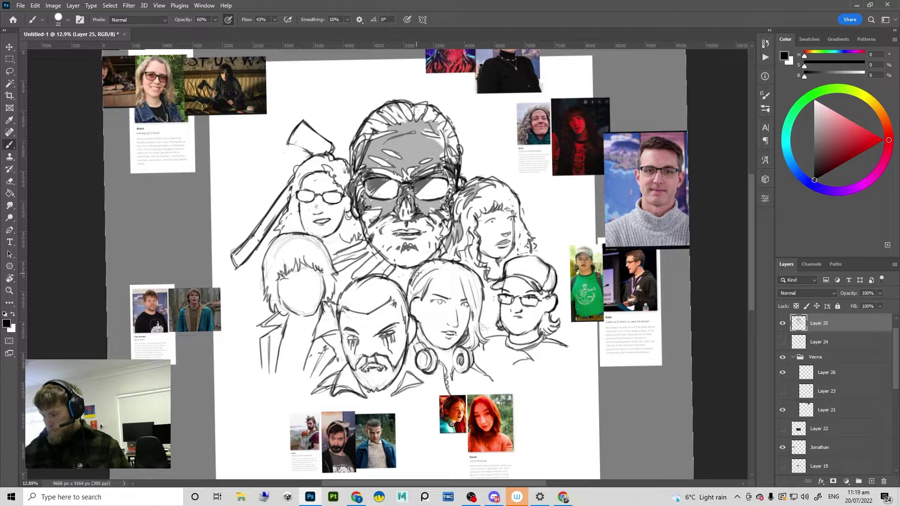
Step: Fill the gaps between the neck lines below the large head with black at 30% opacity using the Paint Bucket
{"action": "key", "text": "g"}
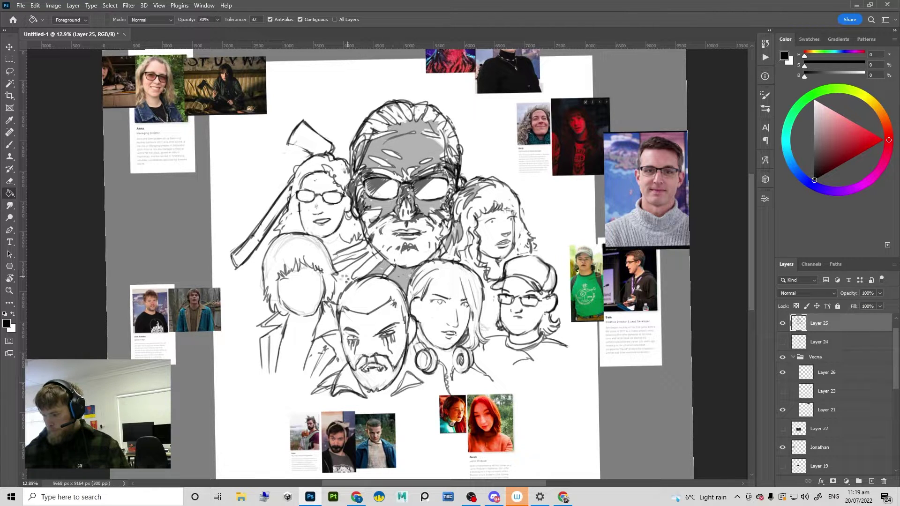
{"action": "key", "text": "b"}
{"action": "key", "text": "g"}
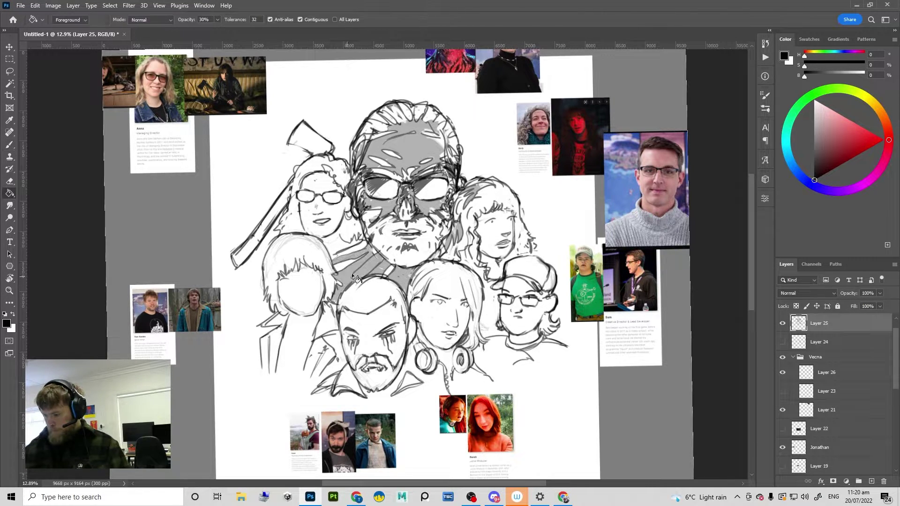
{"action": "key", "text": "ctrl+z"}
{"action": "key", "text": "b"}
{"action": "key", "text": "g"}
{"action": "left_click", "coordinate": [368, 259]}
{"action": "mouse_move", "coordinate": [411, 261]}
{"action": "left_mouse_down"}
{"action": "mouse_move", "coordinate": [337, 365]}
{"action": "mouse_move", "coordinate": [408, 260]}
{"action": "left_mouse_up"}
{"action": "key", "text": "b"}
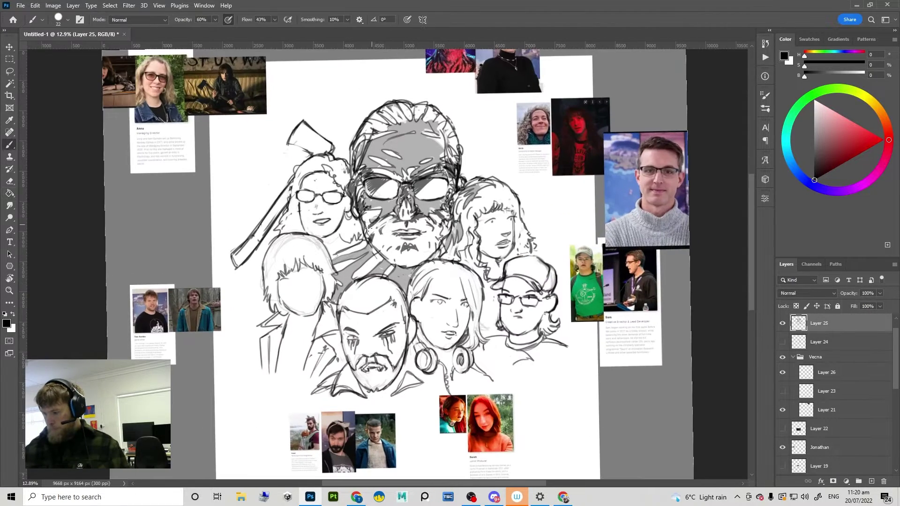
{"action": "mouse_move", "coordinate": [339, 231]}
{"action": "left_mouse_down"}
{"action": "mouse_move", "coordinate": [364, 238]}
{"action": "mouse_move", "coordinate": [356, 230]}
{"action": "mouse_move", "coordinate": [366, 229]}
{"action": "left_mouse_up"}
{"action": "key", "text": "ctrl+z"}
{"action": "mouse_move", "coordinate": [366, 228]}
{"action": "left_mouse_down"}
{"action": "mouse_move", "coordinate": [335, 240]}
{"action": "mouse_move", "coordinate": [325, 301]}
{"action": "left_mouse_up"}
{"action": "key", "text": "ctrl+z"}
Step: Lasso the glasses figure together with its axe and shift it slightly up and away from the large head
{"action": "key", "text": "l"}
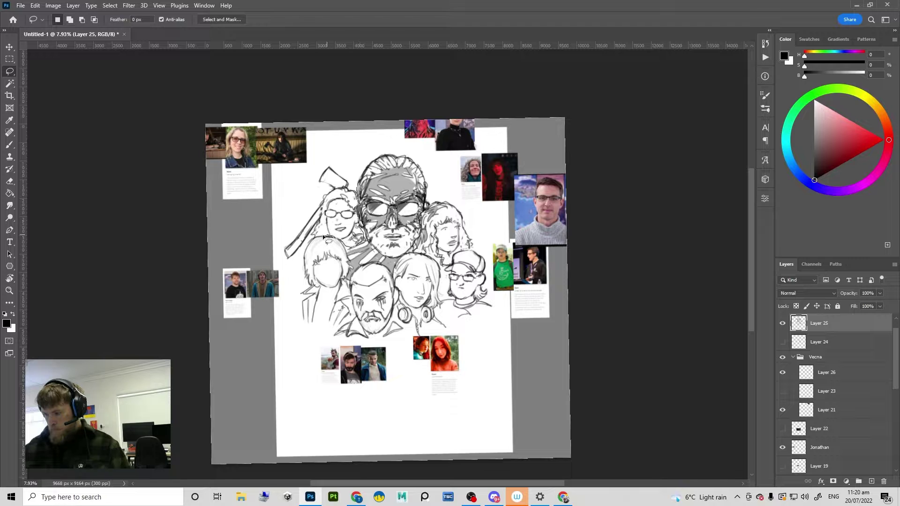
{"action": "mouse_move", "coordinate": [279, 268]}
{"action": "left_mouse_down"}
{"action": "mouse_move", "coordinate": [364, 177]}
{"action": "mouse_move", "coordinate": [358, 186]}
{"action": "left_mouse_up"}
{"action": "left_click_drag", "start_coordinate": [382, 150], "coordinate": [420, 128]}
{"action": "left_click_drag", "start_coordinate": [347, 212], "coordinate": [336, 195]}
{"action": "key", "text": "ctrl+z"}
{"action": "left_click_drag", "start_coordinate": [337, 226], "coordinate": [336, 218]}
{"action": "key", "text": "ctrl+d"}
{"action": "left_click_drag", "start_coordinate": [514, 255], "coordinate": [405, 248]}
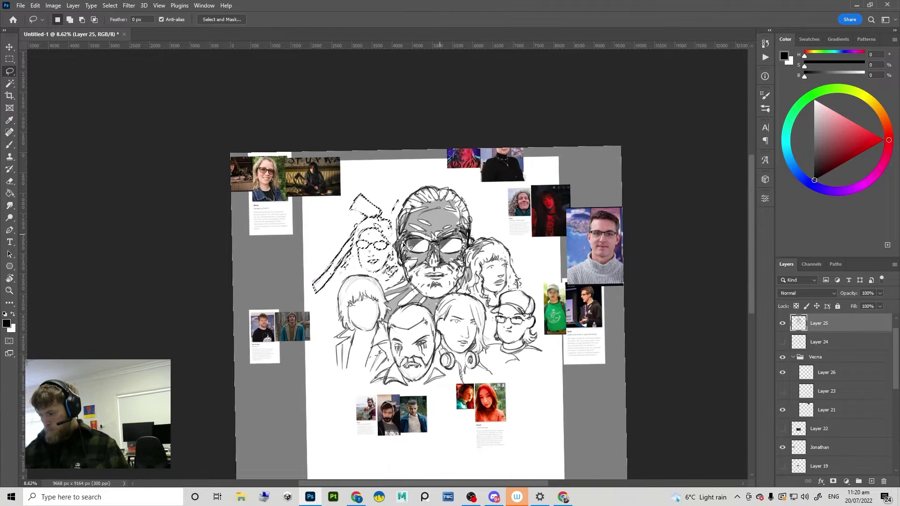
Step: Rotate the selected glasses figure and axe by -4.08° and scale them to 101.76%, nudging them into place beside the large head
{"action": "key", "text": "v"}
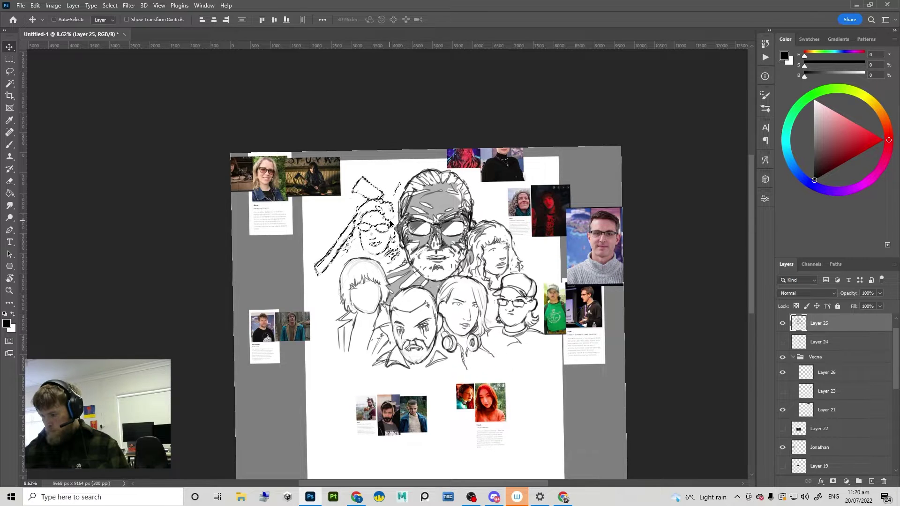
{"action": "key", "text": "ctrl+d"}
{"action": "key", "text": "l"}
{"action": "mouse_move", "coordinate": [396, 194]}
{"action": "left_mouse_down"}
{"action": "mouse_move", "coordinate": [402, 266]}
{"action": "mouse_move", "coordinate": [386, 283]}
{"action": "mouse_move", "coordinate": [356, 276]}
{"action": "mouse_move", "coordinate": [314, 307]}
{"action": "mouse_move", "coordinate": [372, 178]}
{"action": "mouse_move", "coordinate": [390, 188]}
{"action": "mouse_move", "coordinate": [415, 181]}
{"action": "mouse_move", "coordinate": [395, 175]}
{"action": "left_mouse_up"}
{"action": "key", "text": "ctrl+t"}
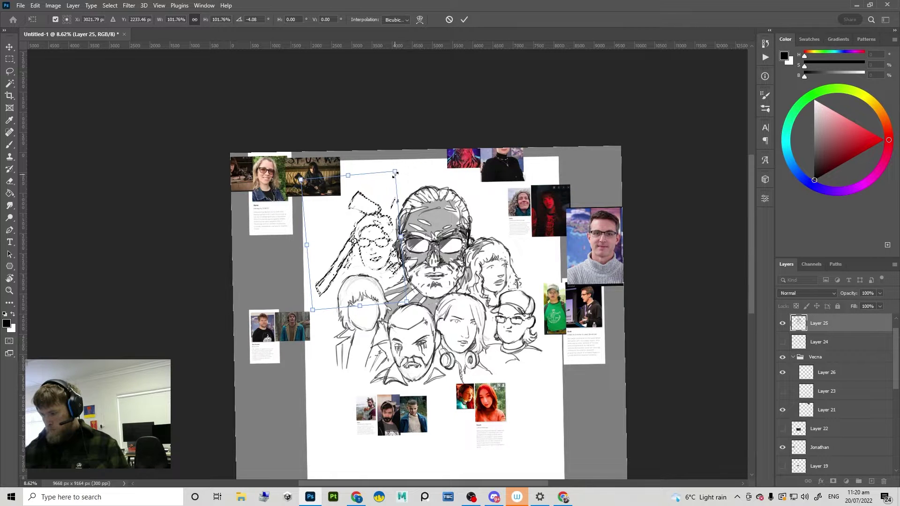
{"action": "key", "text": "Return"}
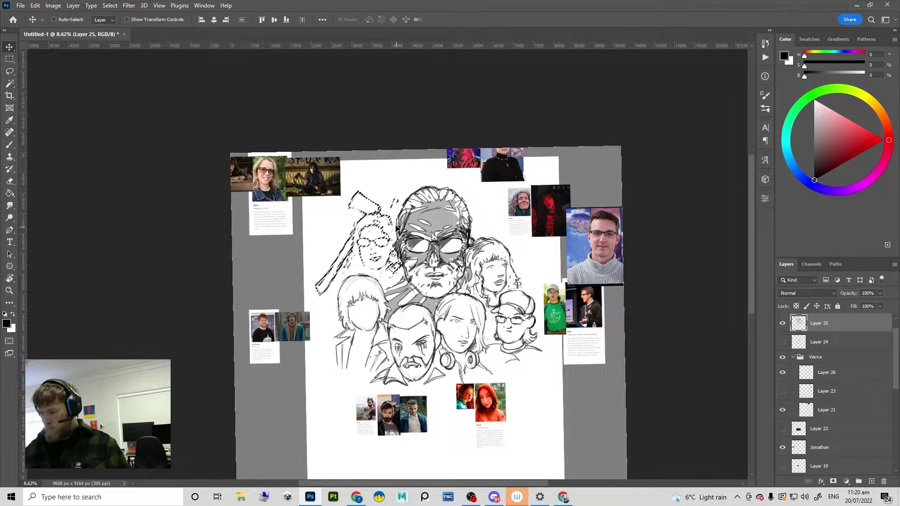
{"action": "left_click_drag", "start_coordinate": [396, 225], "coordinate": [393, 226]}
{"action": "scroll", "coordinate": [435, 300], "scroll_direction": "down", "scroll_amount": 3}
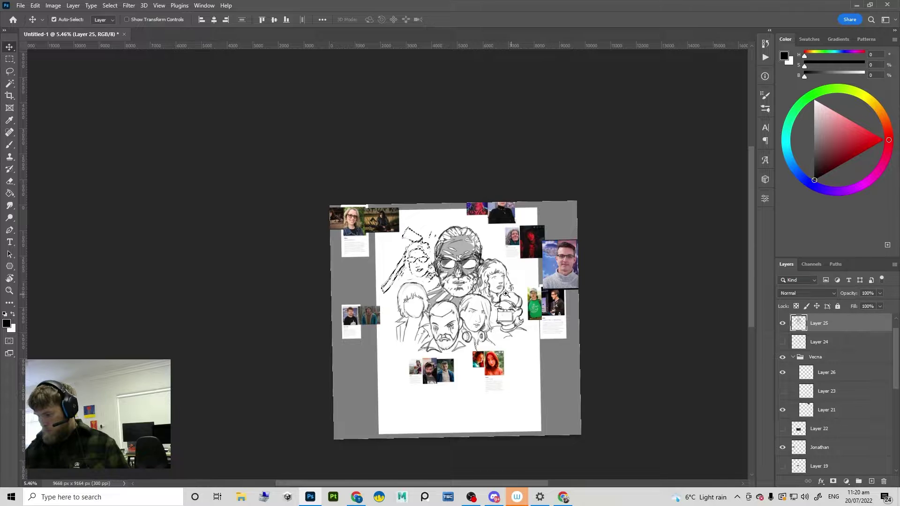
Step: Lasso the curly-haired woman's head beside the central face, shift it slightly up and outward with Free Transform, and deselect
{"action": "scroll", "coordinate": [557, 266], "scroll_direction": "up", "scroll_amount": 3}
{"action": "left_click_drag", "start_coordinate": [263, 243], "coordinate": [264, 245]}
{"action": "key", "text": "ctrl+d"}
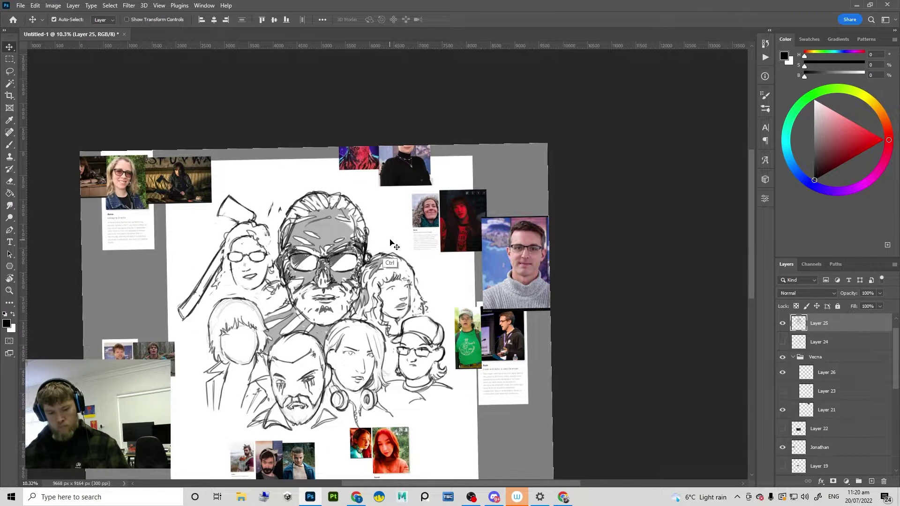
{"action": "key", "text": "l"}
{"action": "mouse_move", "coordinate": [391, 241]}
{"action": "left_mouse_down"}
{"action": "mouse_move", "coordinate": [364, 267]}
{"action": "mouse_move", "coordinate": [359, 318]}
{"action": "mouse_move", "coordinate": [394, 335]}
{"action": "mouse_move", "coordinate": [402, 322]}
{"action": "mouse_move", "coordinate": [431, 312]}
{"action": "mouse_move", "coordinate": [435, 272]}
{"action": "mouse_move", "coordinate": [410, 240]}
{"action": "mouse_move", "coordinate": [409, 259]}
{"action": "mouse_move", "coordinate": [450, 248]}
{"action": "left_mouse_up"}
{"action": "key", "text": "ctrl+t"}
{"action": "key", "text": "Return"}
{"action": "key", "text": "ctrl+d"}
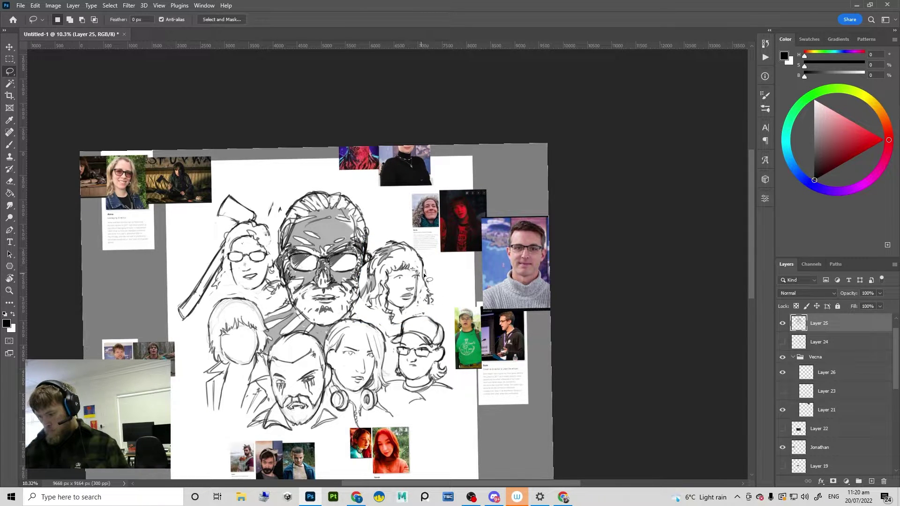
Step: Refine the curls around the curly-haired woman's head with eraser and brush strokes
{"action": "left_click_drag", "start_coordinate": [427, 286], "coordinate": [402, 322]}
{"action": "mouse_move", "coordinate": [401, 289]}
{"action": "left_mouse_down"}
{"action": "mouse_move", "coordinate": [429, 254]}
{"action": "mouse_move", "coordinate": [399, 251]}
{"action": "mouse_move", "coordinate": [413, 237]}
{"action": "left_mouse_up"}
{"action": "key", "text": "e"}
{"action": "key", "text": "b"}
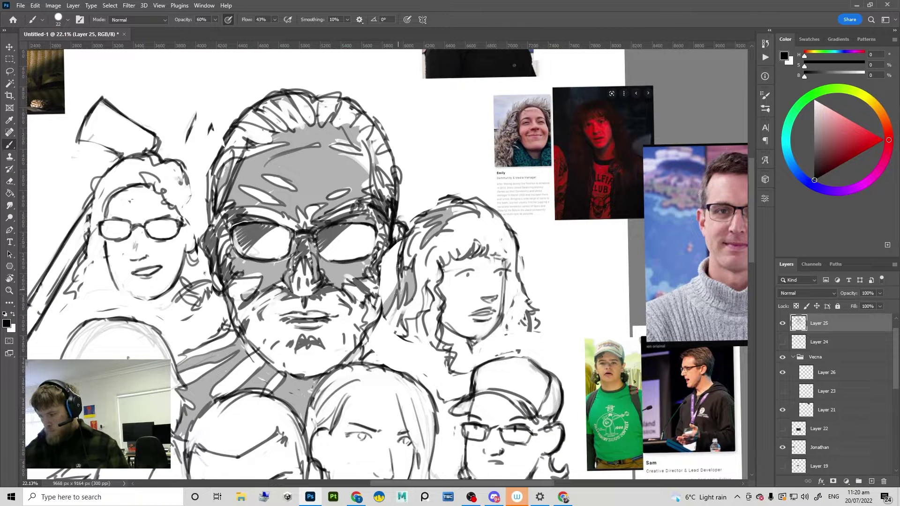
{"action": "mouse_move", "coordinate": [394, 289]}
{"action": "left_mouse_down"}
{"action": "mouse_move", "coordinate": [378, 320]}
{"action": "mouse_move", "coordinate": [399, 274]}
{"action": "mouse_move", "coordinate": [388, 298]}
{"action": "mouse_move", "coordinate": [395, 283]}
{"action": "mouse_move", "coordinate": [385, 290]}
{"action": "left_mouse_up"}
{"action": "key", "text": "e"}
{"action": "key", "text": "b"}
Step: Draw hair strands between the central face and the curly-haired woman and fill the enclosed gap with grey
{"action": "left_click_drag", "start_coordinate": [400, 252], "coordinate": [377, 308]}
{"action": "left_click_drag", "start_coordinate": [387, 256], "coordinate": [379, 306]}
{"action": "key", "text": "g"}
{"action": "left_click", "coordinate": [393, 261]}
{"action": "scroll", "coordinate": [379, 306], "scroll_direction": "down", "scroll_amount": 3}
{"action": "key", "text": "b"}
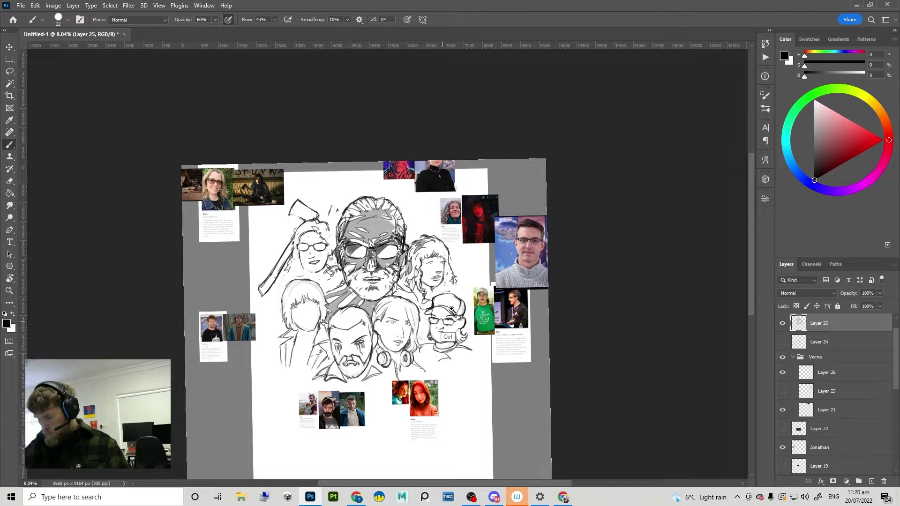
Step: Try to sketch a slanted cylindrical handle and a guide line beside the capped figure's shoulder
{"action": "scroll", "coordinate": [431, 321], "scroll_direction": "up", "scroll_amount": 2}
{"action": "scroll", "coordinate": [415, 340], "scroll_direction": "down", "scroll_amount": 2}
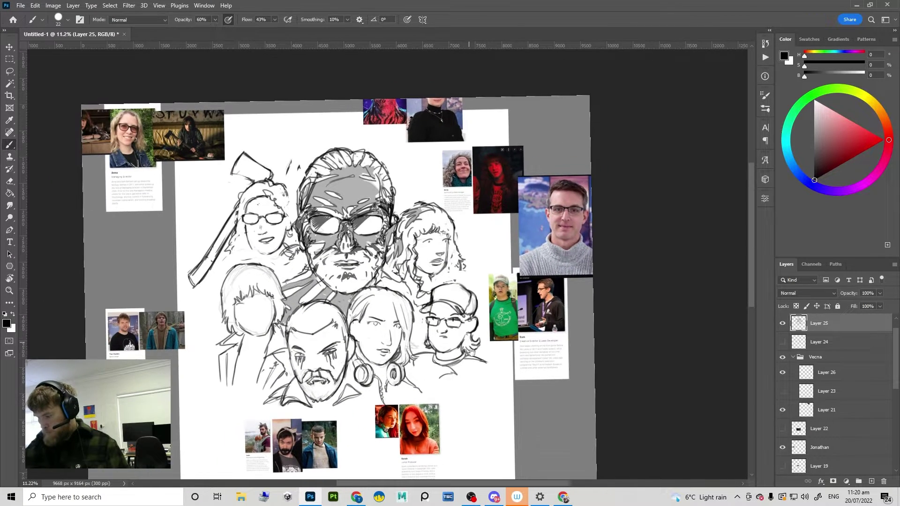
{"action": "scroll", "coordinate": [385, 322], "scroll_direction": "up", "scroll_amount": 2}
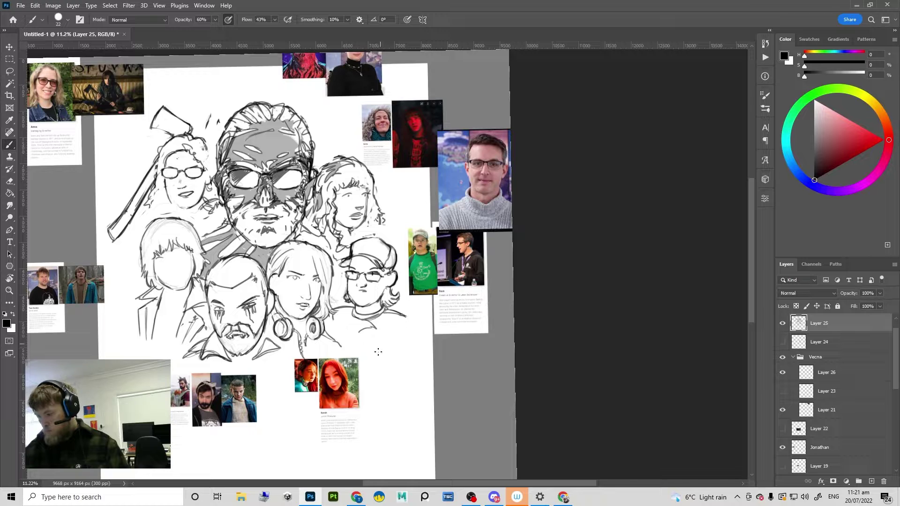
{"action": "mouse_move", "coordinate": [379, 352]}
{"action": "left_mouse_down"}
{"action": "mouse_move", "coordinate": [381, 332]}
{"action": "mouse_move", "coordinate": [401, 326]}
{"action": "mouse_move", "coordinate": [393, 361]}
{"action": "left_mouse_up"}
{"action": "key", "text": "ctrl+z"}
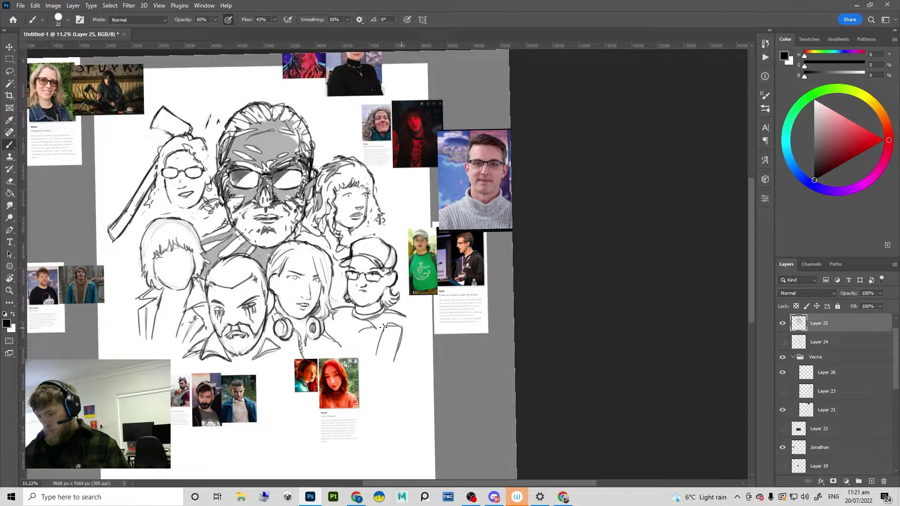
{"action": "key", "text": "ctrl+z"}
{"action": "key", "text": "ctrl+z"}
{"action": "mouse_move", "coordinate": [384, 327]}
{"action": "left_mouse_down"}
{"action": "mouse_move", "coordinate": [377, 359]}
{"action": "mouse_move", "coordinate": [386, 368]}
{"action": "mouse_move", "coordinate": [370, 361]}
{"action": "left_mouse_up"}
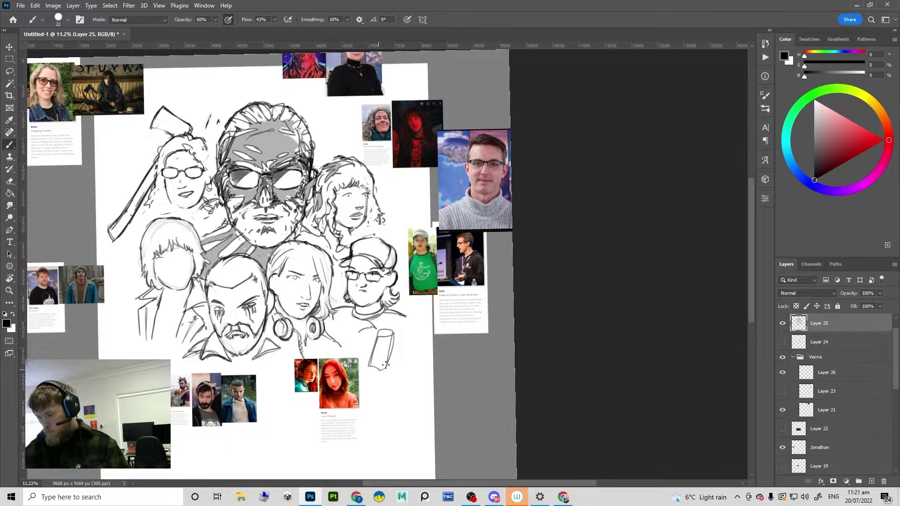
{"action": "key", "text": "ctrl+z"}
{"action": "left_click_drag", "start_coordinate": [407, 296], "coordinate": [396, 343]}
Step: Move the Dustin reference photo outward over the neighbouring speaker photo and reselect the sketch on Layer 25
{"action": "key", "text": "v"}
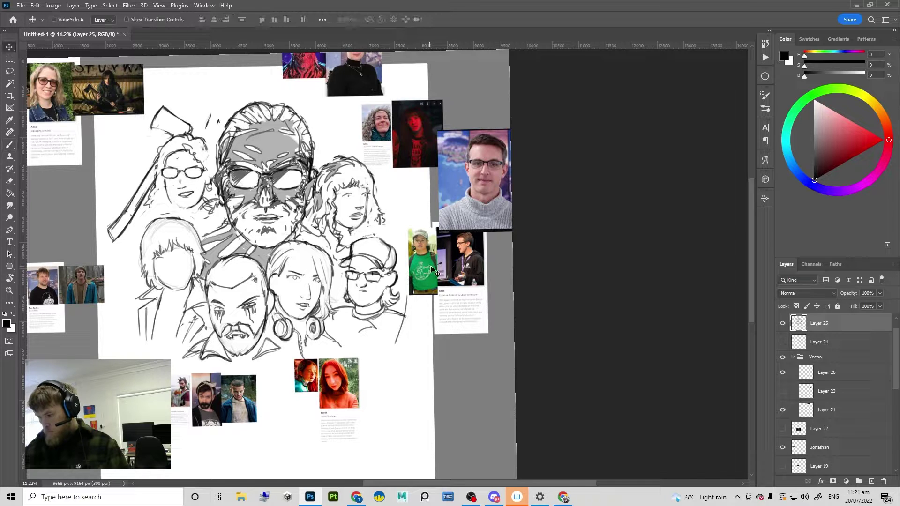
{"action": "left_click_drag", "start_coordinate": [453, 260], "coordinate": [507, 263]}
{"action": "left_click_drag", "start_coordinate": [396, 310], "coordinate": [415, 288]}
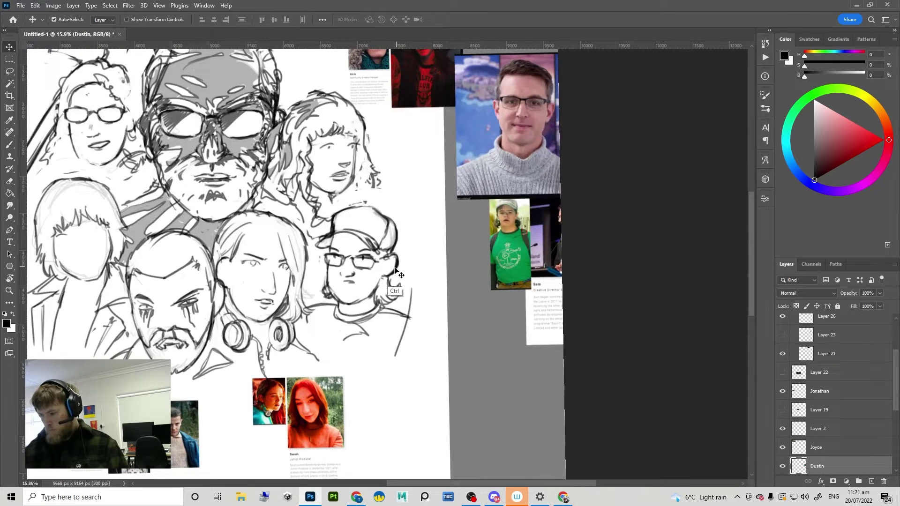
{"action": "left_click", "coordinate": [396, 274], "text": "ctrl"}
Step: Erase the stray guide line and sketch the capped figure's shoulder edge and slanted arm outline
{"action": "key", "text": "e"}
{"action": "mouse_move", "coordinate": [400, 354]}
{"action": "left_mouse_down"}
{"action": "mouse_move", "coordinate": [416, 291]}
{"action": "mouse_move", "coordinate": [397, 355]}
{"action": "left_mouse_up"}
{"action": "key", "text": "b"}
{"action": "left_click_drag", "start_coordinate": [402, 295], "coordinate": [382, 352]}
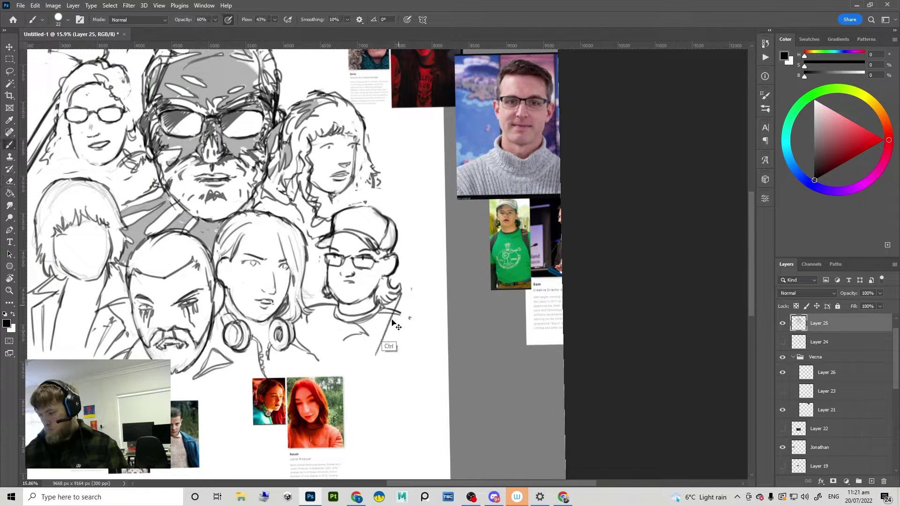
{"action": "key", "text": "ctrl+z"}
{"action": "left_click_drag", "start_coordinate": [396, 310], "coordinate": [378, 355]}
{"action": "mouse_move", "coordinate": [394, 307]}
{"action": "left_mouse_down"}
{"action": "mouse_move", "coordinate": [401, 308]}
{"action": "mouse_move", "coordinate": [399, 362]}
{"action": "mouse_move", "coordinate": [404, 341]}
{"action": "left_mouse_up"}
{"action": "left_click_drag", "start_coordinate": [389, 308], "coordinate": [411, 313]}
{"action": "left_click_drag", "start_coordinate": [396, 313], "coordinate": [379, 349]}
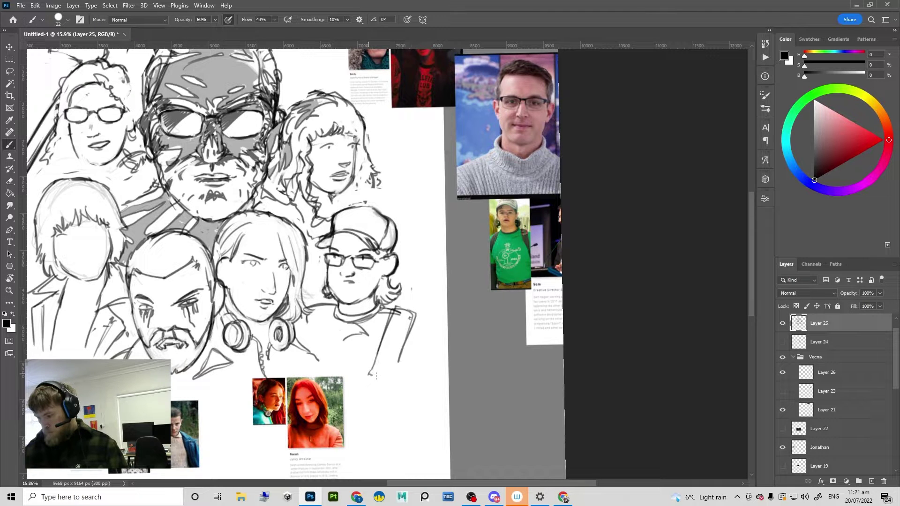
Step: Draw a long diagonal shaft crossing the capped figure's shoulder and erase its overlap with the arm outline
{"action": "mouse_move", "coordinate": [427, 245]}
{"action": "left_mouse_down"}
{"action": "mouse_move", "coordinate": [372, 398]}
{"action": "mouse_move", "coordinate": [413, 303]}
{"action": "mouse_move", "coordinate": [368, 378]}
{"action": "left_mouse_up"}
{"action": "key", "text": "ctrl+z"}
{"action": "key", "text": "ctrl+z"}
{"action": "key", "text": "ctrl+z"}
{"action": "key", "text": "ctrl+z"}
{"action": "key", "text": "e"}
{"action": "left_click_drag", "start_coordinate": [395, 317], "coordinate": [371, 378]}
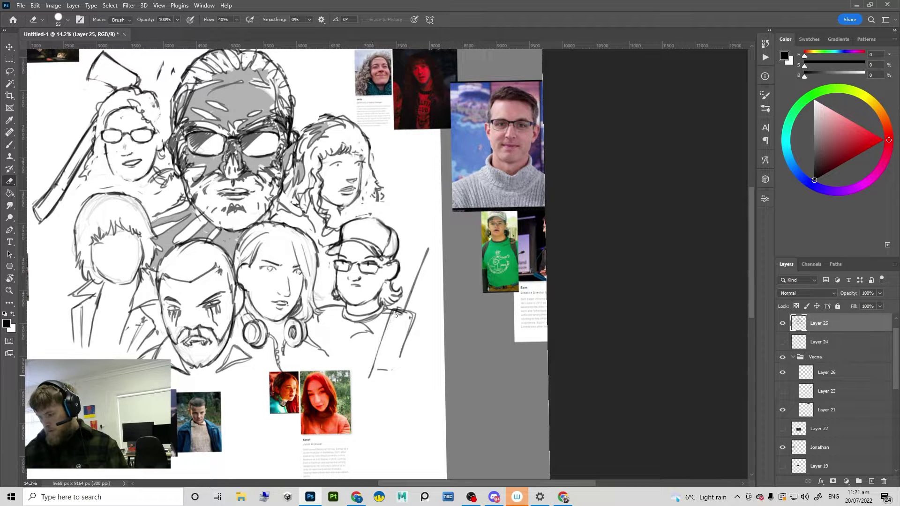
Step: Sketch a thick, parallel-sided handle at the lower end of the diagonal shaft
{"action": "key", "text": "b"}
{"action": "mouse_move", "coordinate": [391, 315]}
{"action": "left_mouse_down"}
{"action": "mouse_move", "coordinate": [369, 377]}
{"action": "mouse_move", "coordinate": [405, 354]}
{"action": "mouse_move", "coordinate": [380, 379]}
{"action": "left_mouse_up"}
{"action": "key", "text": "ctrl+z"}
{"action": "key", "text": "ctrl+z"}
{"action": "left_click_drag", "start_coordinate": [392, 314], "coordinate": [367, 380]}
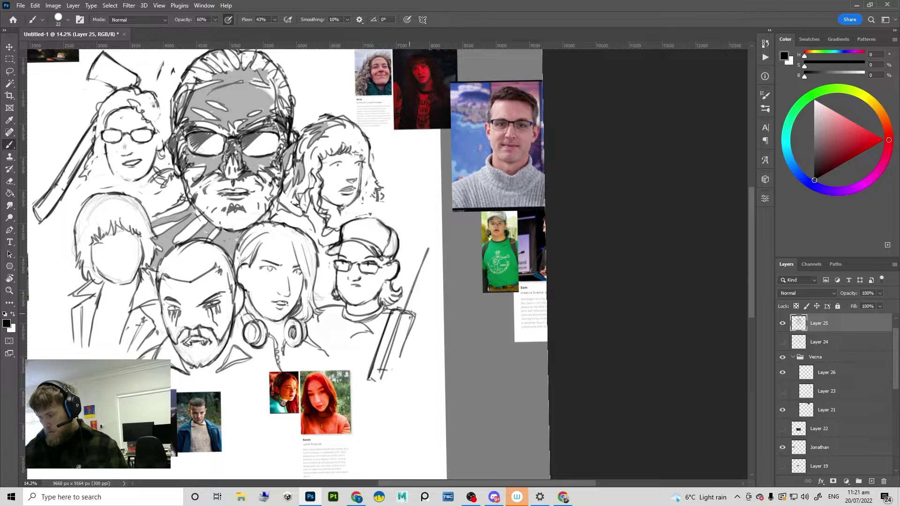
{"action": "left_click_drag", "start_coordinate": [389, 309], "coordinate": [367, 380]}
{"action": "mouse_move", "coordinate": [410, 338]}
{"action": "left_mouse_down"}
{"action": "mouse_move", "coordinate": [392, 366]}
{"action": "mouse_move", "coordinate": [409, 341]}
{"action": "mouse_move", "coordinate": [390, 351]}
{"action": "mouse_move", "coordinate": [408, 342]}
{"action": "mouse_move", "coordinate": [401, 337]}
{"action": "left_mouse_up"}
Step: Sketch fingers gripping the handle, undo the misplaced strokes, and lighten the arm outline beside it
{"action": "key", "text": "ctrl+z"}
{"action": "key", "text": "ctrl+z"}
{"action": "key", "text": "ctrl+z"}
{"action": "key", "text": "ctrl+z"}
{"action": "key", "text": "ctrl+z"}
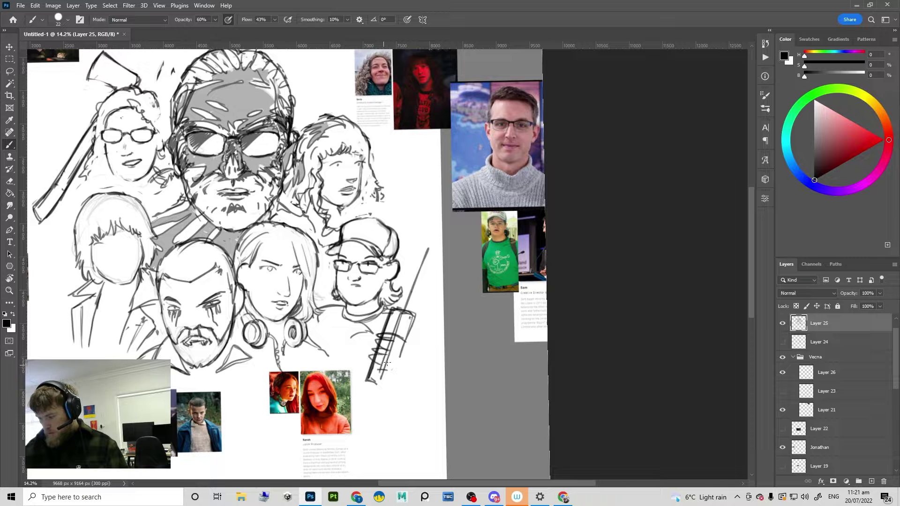
{"action": "key", "text": "ctrl+z"}
{"action": "mouse_move", "coordinate": [396, 365]}
{"action": "left_mouse_down"}
{"action": "mouse_move", "coordinate": [385, 367]}
{"action": "mouse_move", "coordinate": [422, 344]}
{"action": "left_mouse_up"}
{"action": "key", "text": "e"}
{"action": "key", "text": "b"}
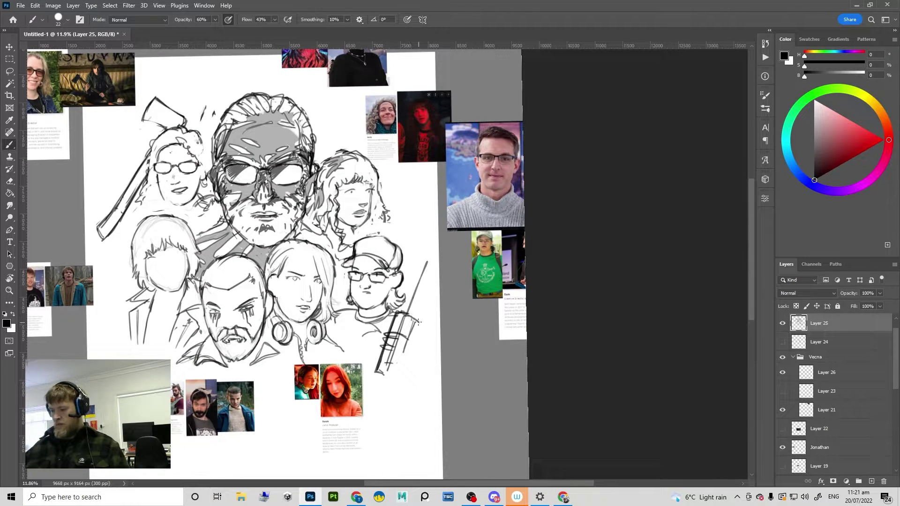
Step: Erase the handle lines overlapping the hand and redraw the fingers and the handle's lower end
{"action": "key", "text": "e"}
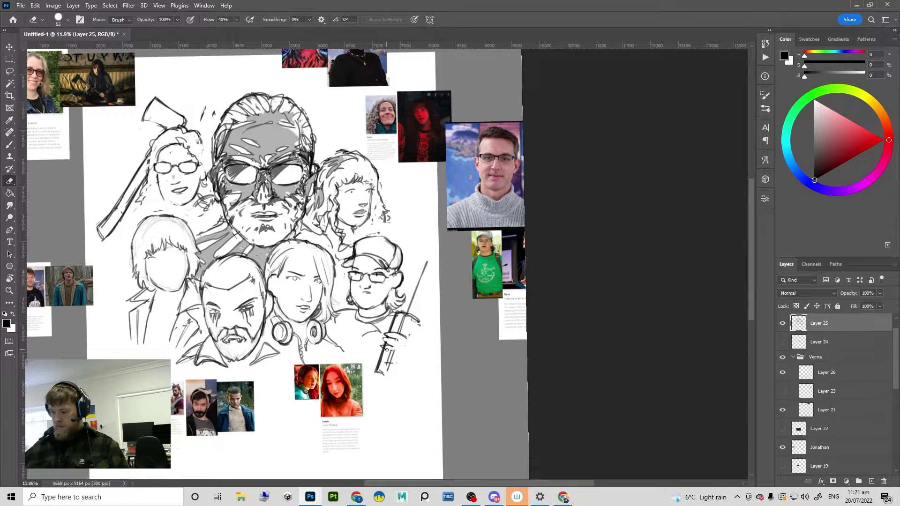
{"action": "key", "text": "b"}
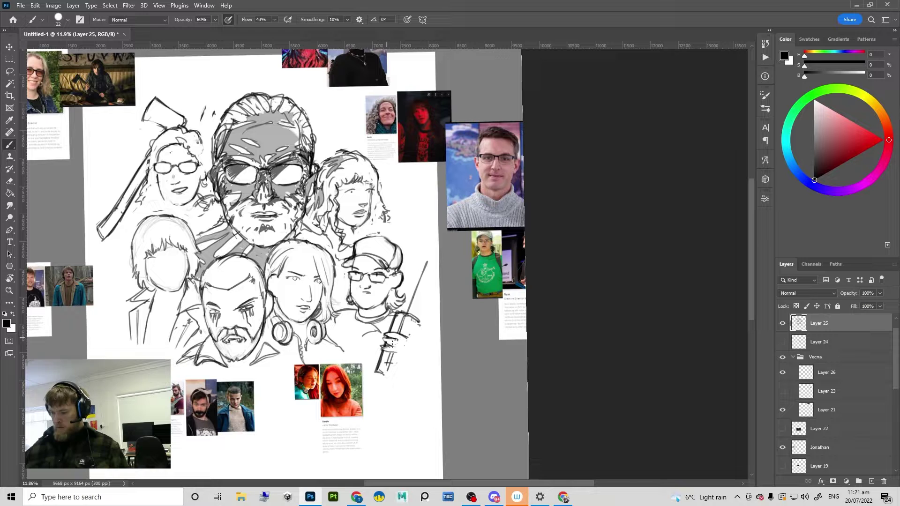
{"action": "key", "text": "e"}
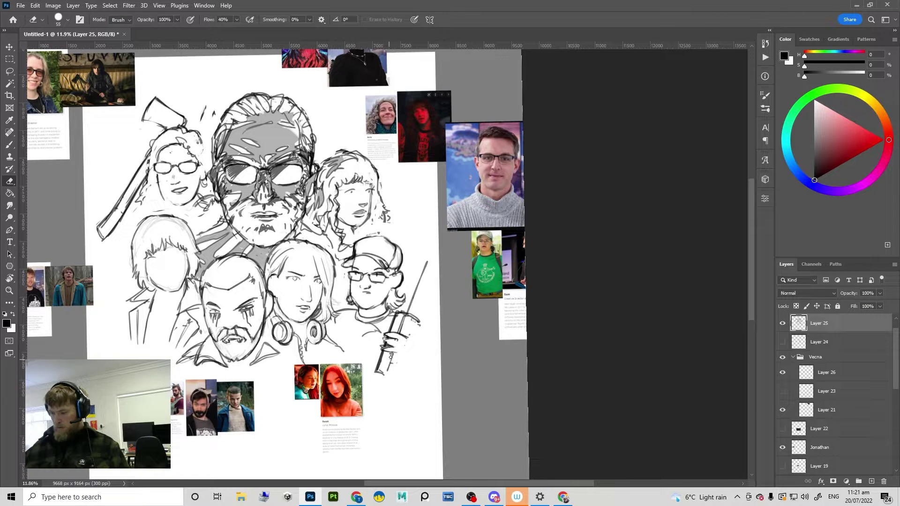
{"action": "key", "text": "b"}
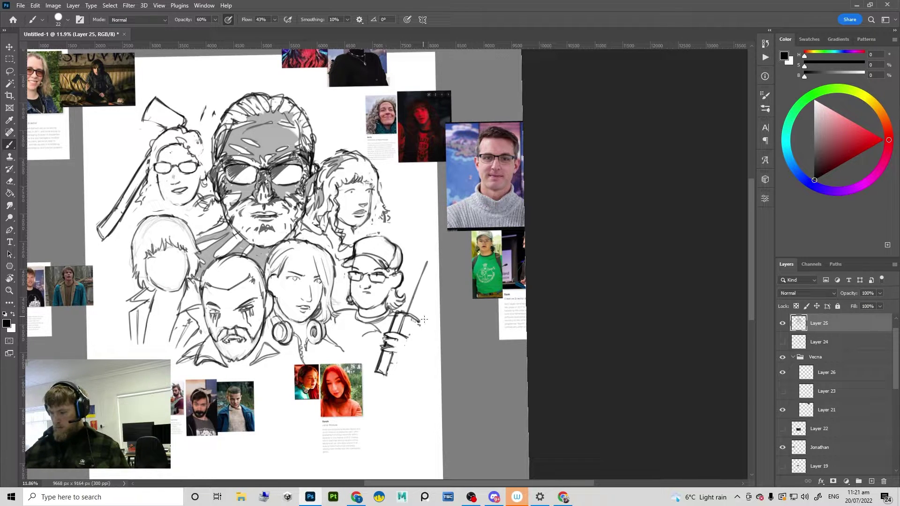
{"action": "mouse_move", "coordinate": [426, 323]}
{"action": "left_mouse_down"}
{"action": "mouse_move", "coordinate": [406, 387]}
{"action": "mouse_move", "coordinate": [423, 325]}
{"action": "mouse_move", "coordinate": [440, 318]}
{"action": "left_mouse_up"}
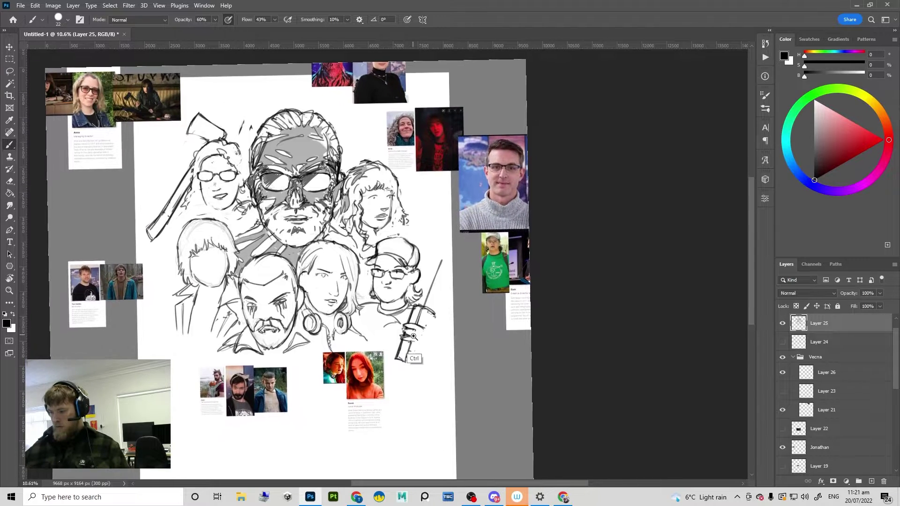
{"action": "left_click_drag", "start_coordinate": [416, 360], "coordinate": [430, 326]}
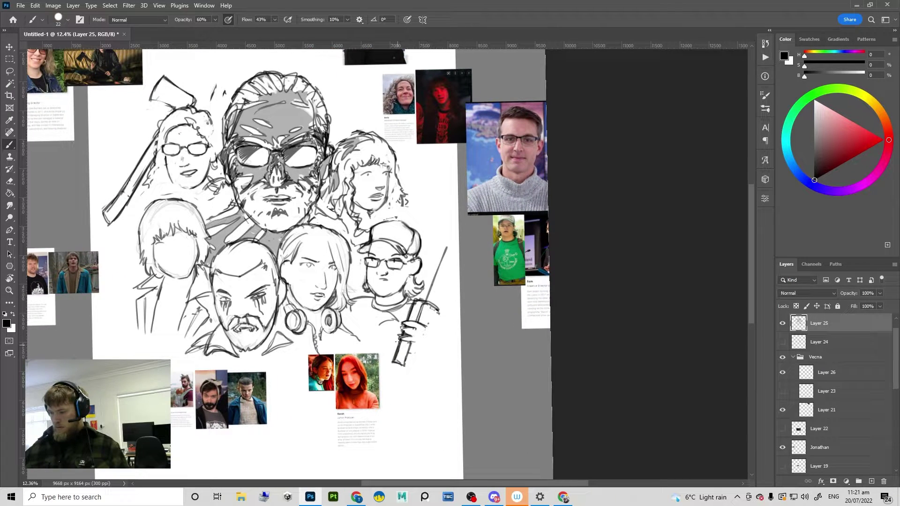
{"action": "key", "text": "e"}
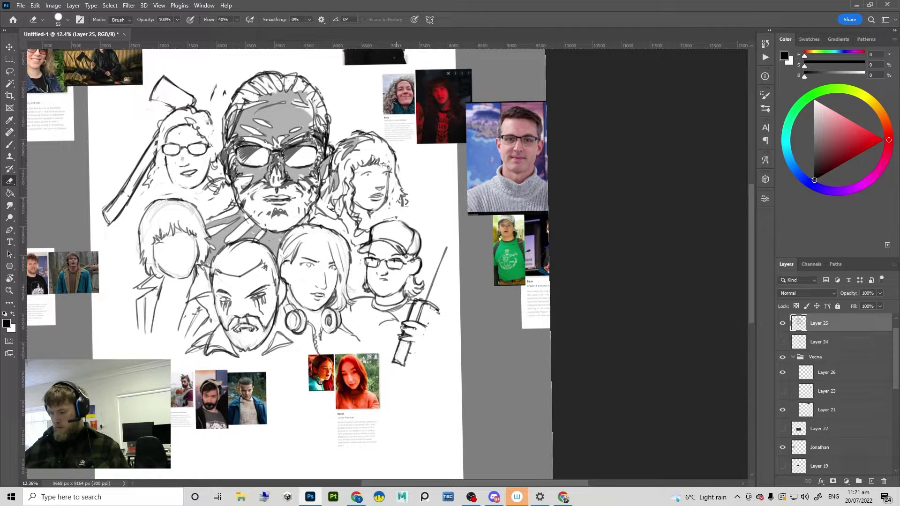
{"action": "key", "text": "b"}
{"action": "scroll", "coordinate": [396, 352], "scroll_direction": "up", "scroll_amount": 1}
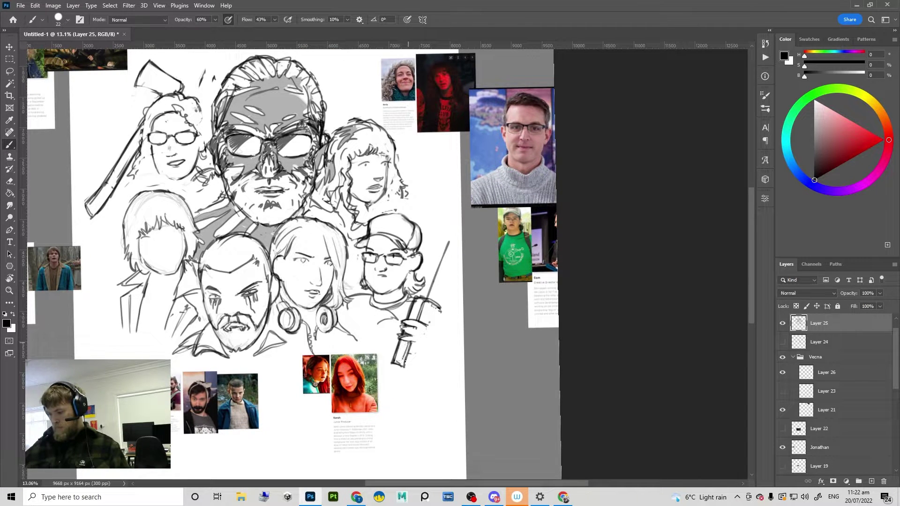
Step: Clean up the gripping hand and draw the wrist and forearm lines beneath the capped figure's sleeve
{"action": "key", "text": "ctrl+z"}
{"action": "key", "text": "e"}
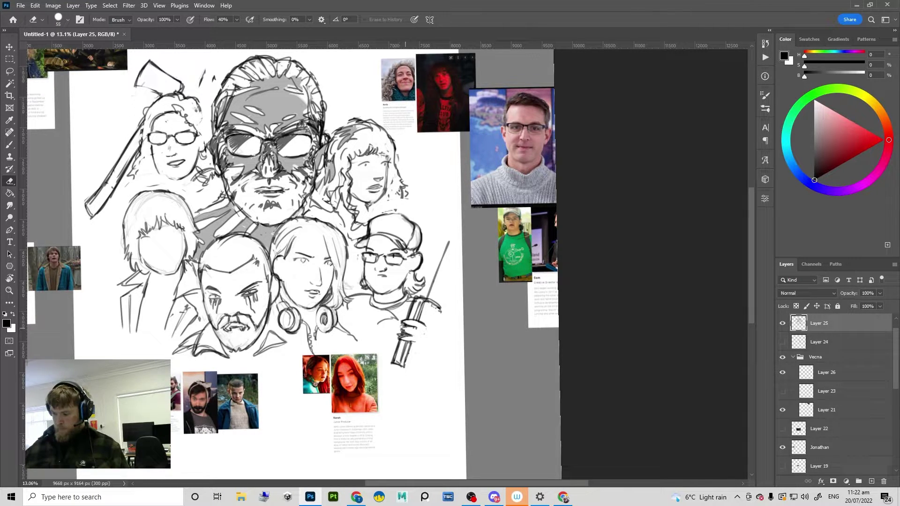
{"action": "key", "text": "b"}
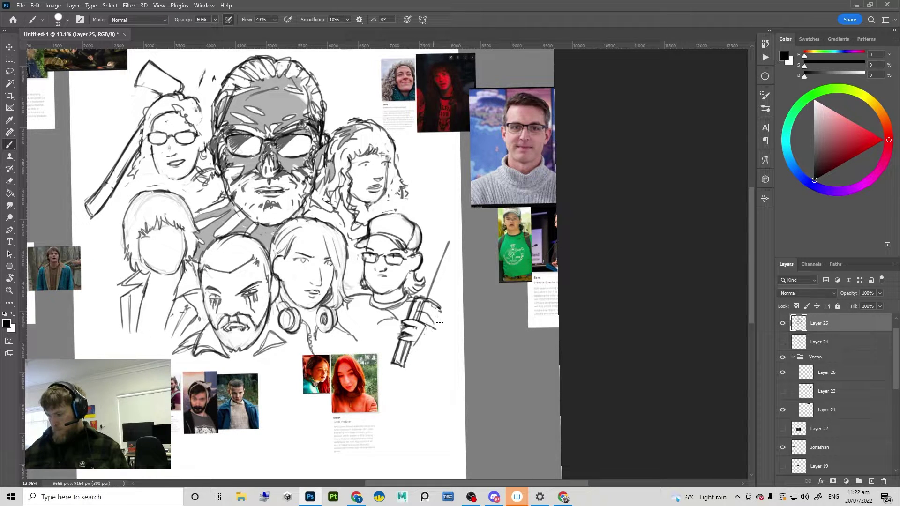
{"action": "scroll", "coordinate": [440, 323], "scroll_direction": "down", "scroll_amount": 1}
{"action": "scroll", "coordinate": [439, 311], "scroll_direction": "up", "scroll_amount": 2}
{"action": "key", "text": "e"}
{"action": "scroll", "coordinate": [443, 313], "scroll_direction": "down", "scroll_amount": 2}
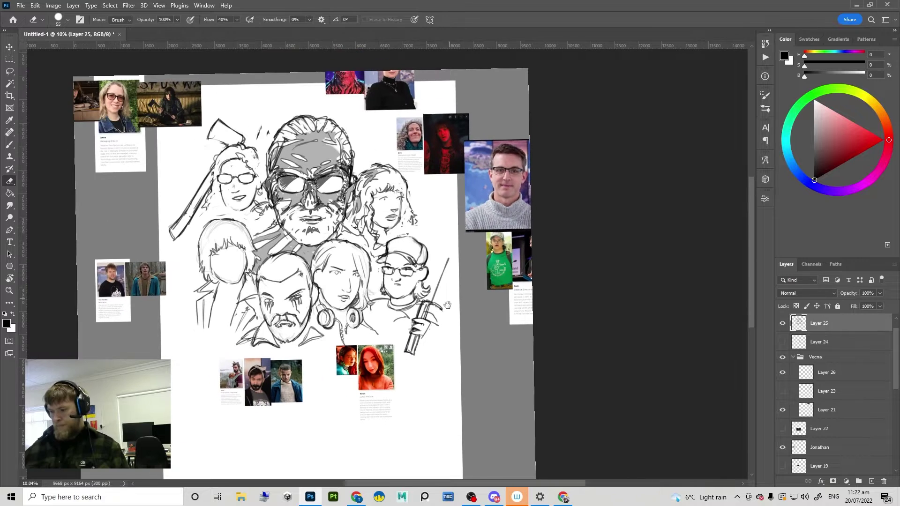
{"action": "key", "text": "b"}
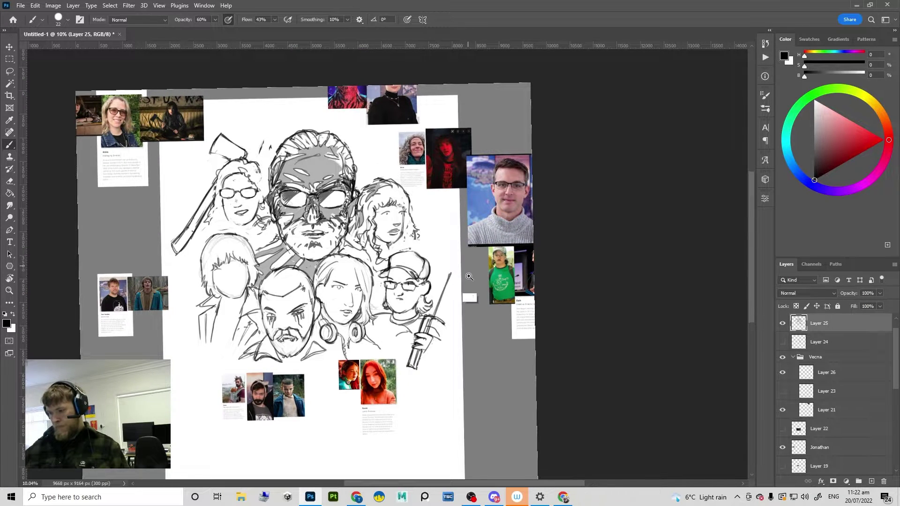
Step: Clean up and redraw the jawline of the woman with glasses beside the axe
{"action": "scroll", "coordinate": [445, 281], "scroll_direction": "down", "scroll_amount": 2}
{"action": "mouse_move", "coordinate": [444, 281]}
{"action": "left_mouse_down"}
{"action": "mouse_move", "coordinate": [443, 300]}
{"action": "mouse_move", "coordinate": [470, 271]}
{"action": "left_mouse_up"}
{"action": "left_click_drag", "start_coordinate": [295, 217], "coordinate": [361, 214]}
{"action": "mouse_move", "coordinate": [259, 251]}
{"action": "left_mouse_down"}
{"action": "mouse_move", "coordinate": [238, 299]}
{"action": "mouse_move", "coordinate": [240, 325]}
{"action": "mouse_move", "coordinate": [253, 336]}
{"action": "left_mouse_up"}
{"action": "key", "text": "e"}
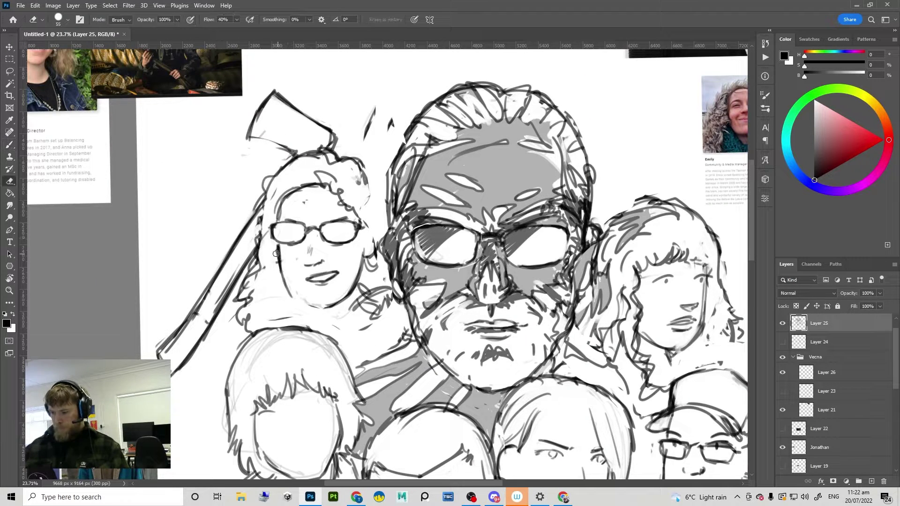
{"action": "key", "text": "b"}
{"action": "mouse_move", "coordinate": [277, 250]}
{"action": "left_mouse_down"}
{"action": "mouse_move", "coordinate": [315, 309]}
{"action": "mouse_move", "coordinate": [342, 301]}
{"action": "left_mouse_up"}
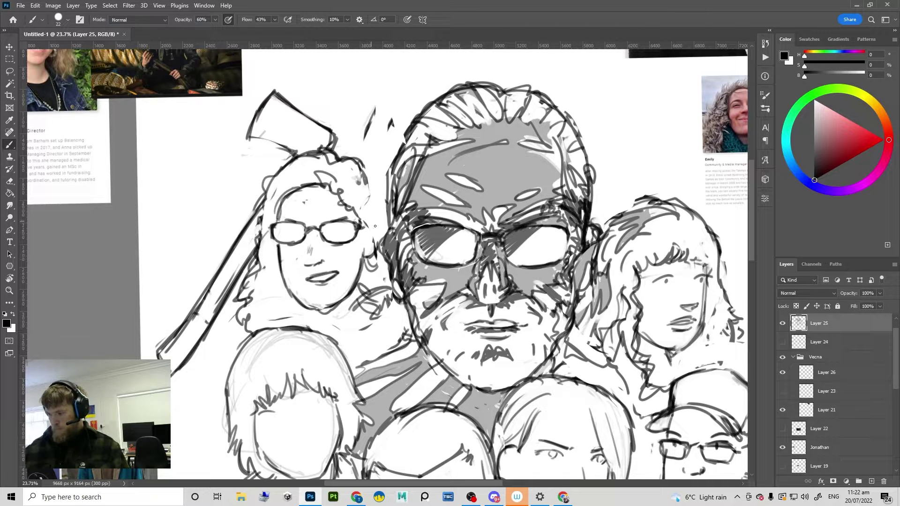
Step: Extend the curly hair outline of the woman with glasses toward the central face, undoing the misplaced strokes
{"action": "left_click_drag", "start_coordinate": [359, 215], "coordinate": [379, 239]}
{"action": "mouse_move", "coordinate": [368, 172]}
{"action": "left_mouse_down"}
{"action": "mouse_move", "coordinate": [390, 200]}
{"action": "mouse_move", "coordinate": [371, 179]}
{"action": "left_mouse_up"}
{"action": "key", "text": "ctrl+z"}
{"action": "key", "text": "ctrl+z"}
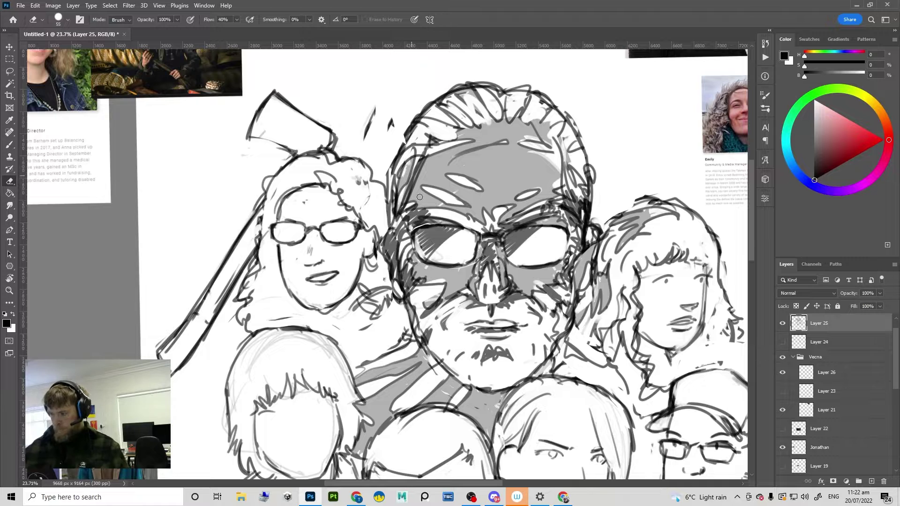
{"action": "scroll", "coordinate": [363, 174], "scroll_direction": "down", "scroll_amount": 2}
{"action": "key", "text": "b"}
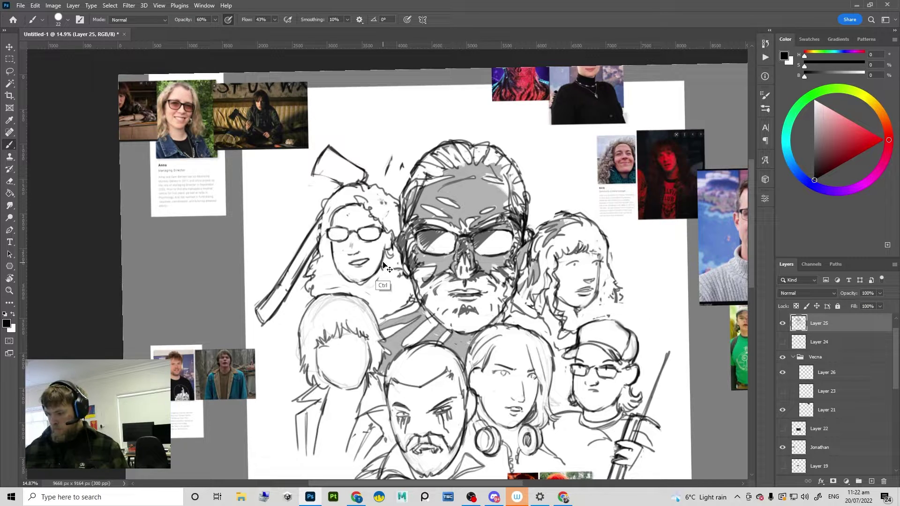
Step: Draw wavy lower hair strands for the woman with glasses beside the central figure's neck and tidy them with the eraser
{"action": "mouse_move", "coordinate": [381, 268]}
{"action": "left_mouse_down"}
{"action": "mouse_move", "coordinate": [378, 297]}
{"action": "mouse_move", "coordinate": [396, 273]}
{"action": "mouse_move", "coordinate": [382, 308]}
{"action": "left_mouse_up"}
{"action": "left_click_drag", "start_coordinate": [410, 281], "coordinate": [414, 281]}
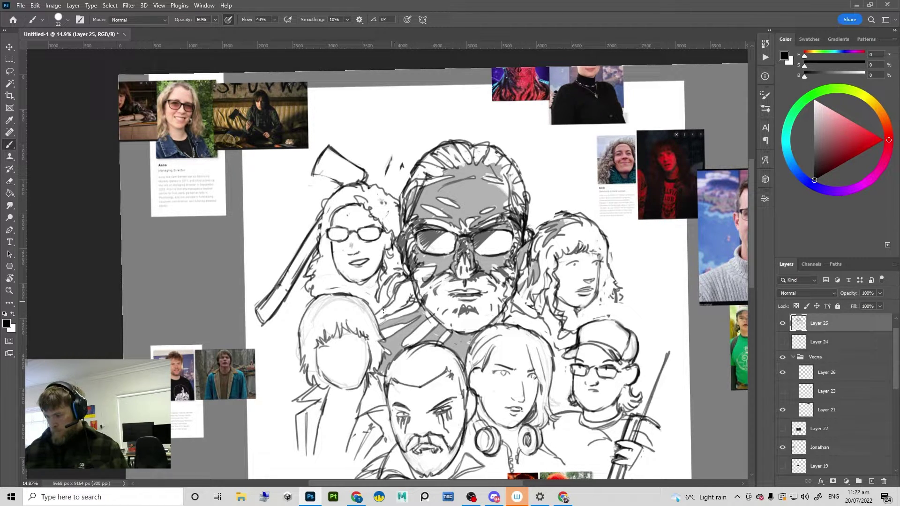
{"action": "key", "text": "e"}
{"action": "mouse_move", "coordinate": [384, 309]}
{"action": "left_mouse_down"}
{"action": "mouse_move", "coordinate": [395, 303]}
{"action": "mouse_move", "coordinate": [398, 279]}
{"action": "left_mouse_up"}
{"action": "key", "text": "b"}
{"action": "key", "text": "e"}
{"action": "key", "text": "b"}
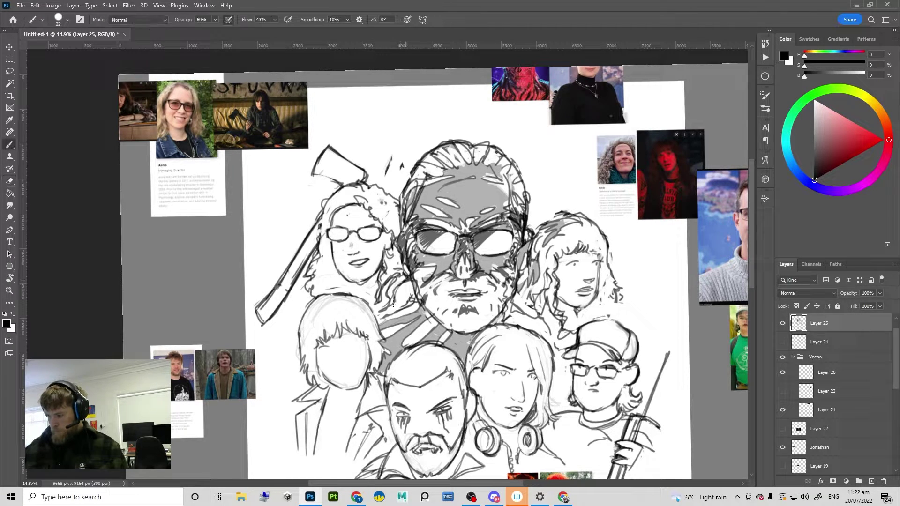
Step: Close the strand outline under the woman with glasses and fill the gap beside the central face with grey
{"action": "left_click_drag", "start_coordinate": [414, 288], "coordinate": [374, 319]}
{"action": "key", "text": "g"}
{"action": "left_click", "coordinate": [409, 293]}
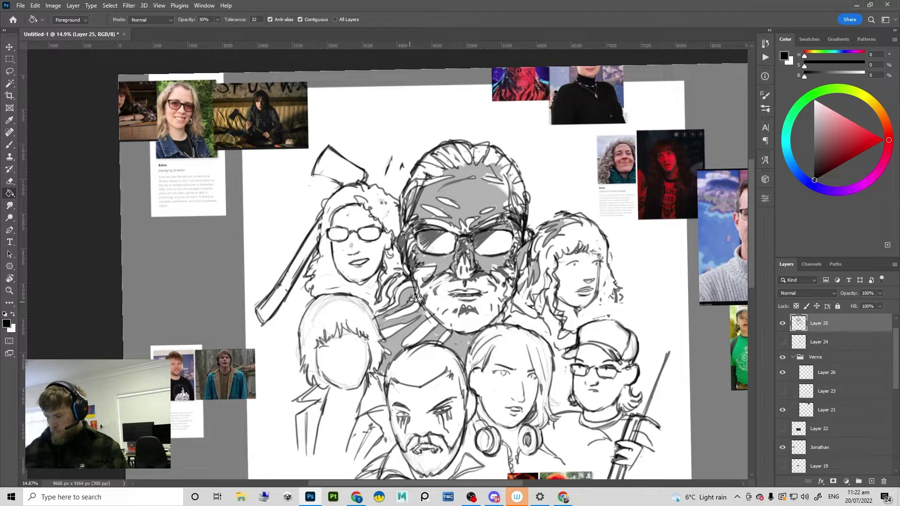
Step: Close the gaps in the lower hair outline of the woman with glasses and fill her neck and adjoining strands with grey
{"action": "key", "text": "b"}
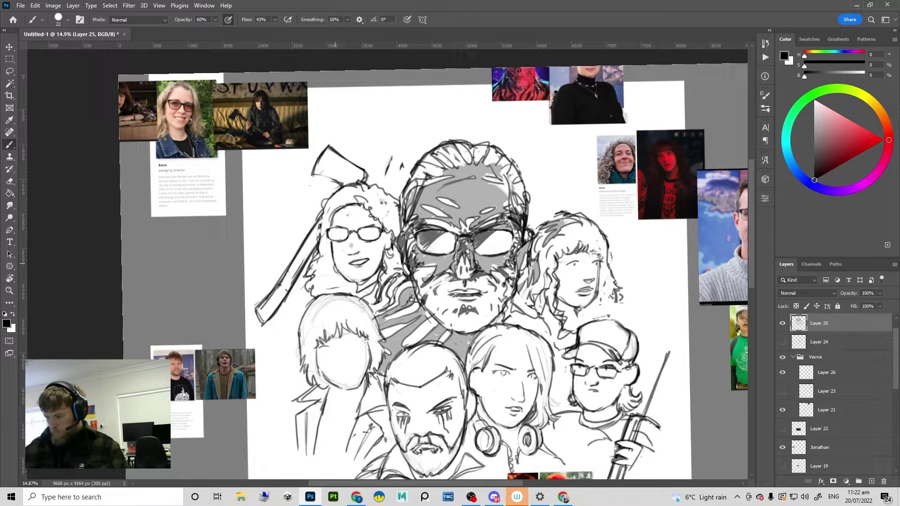
{"action": "key", "text": "g"}
{"action": "left_click", "coordinate": [337, 288]}
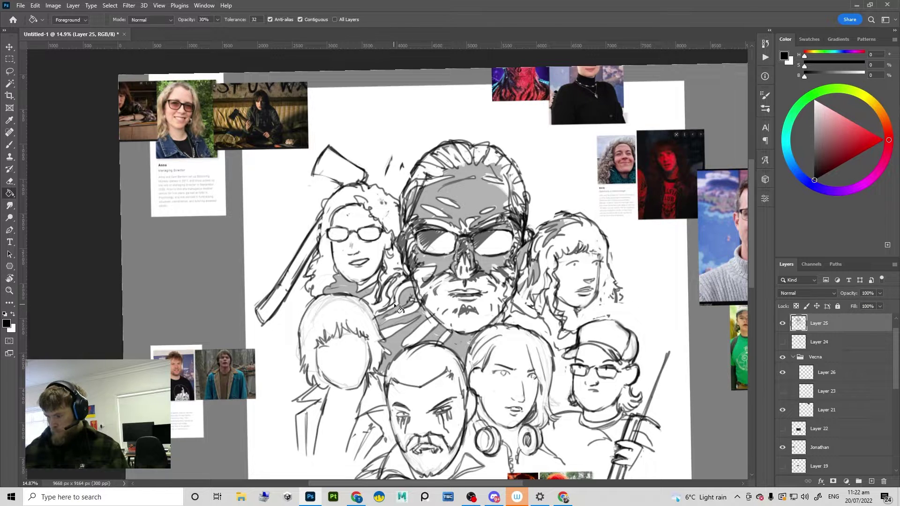
{"action": "key", "text": "b"}
{"action": "key", "text": "g"}
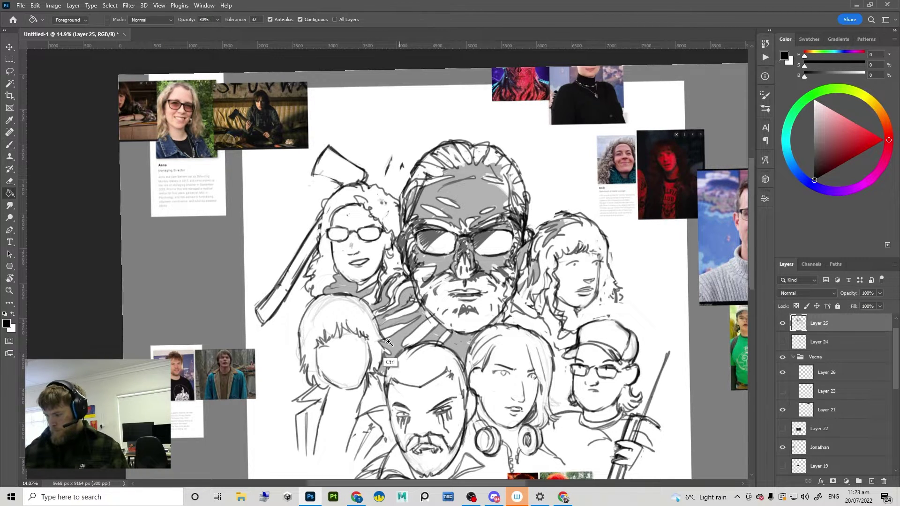
{"action": "scroll", "coordinate": [391, 305], "scroll_direction": "down", "scroll_amount": 3}
{"action": "scroll", "coordinate": [392, 305], "scroll_direction": "up", "scroll_amount": 2}
{"action": "scroll", "coordinate": [557, 283], "scroll_direction": "down", "scroll_amount": 2}
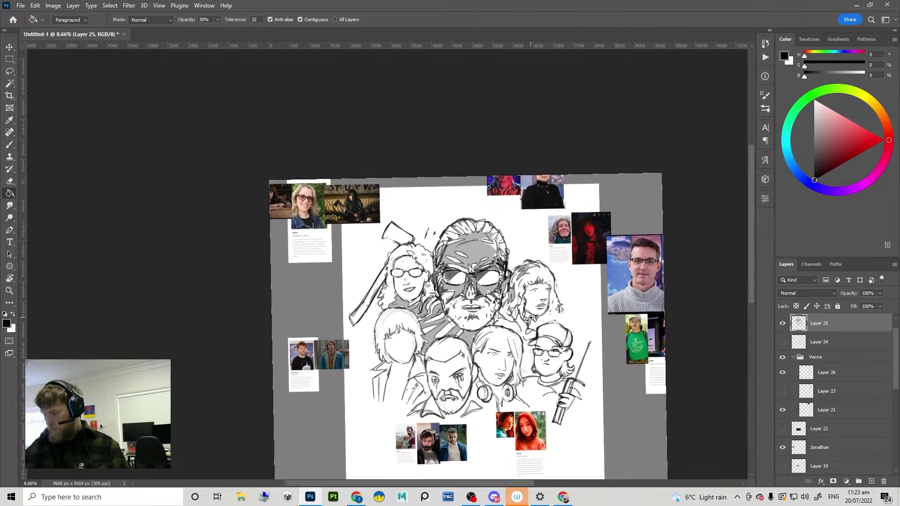
Step: Erase the stray marks between the neck of the woman with glasses and the grey strands beside the central figure
{"action": "key", "text": "b"}
{"action": "scroll", "coordinate": [421, 317], "scroll_direction": "up", "scroll_amount": 3}
{"action": "key", "text": "e"}
{"action": "left_click_drag", "start_coordinate": [422, 317], "coordinate": [421, 314]}
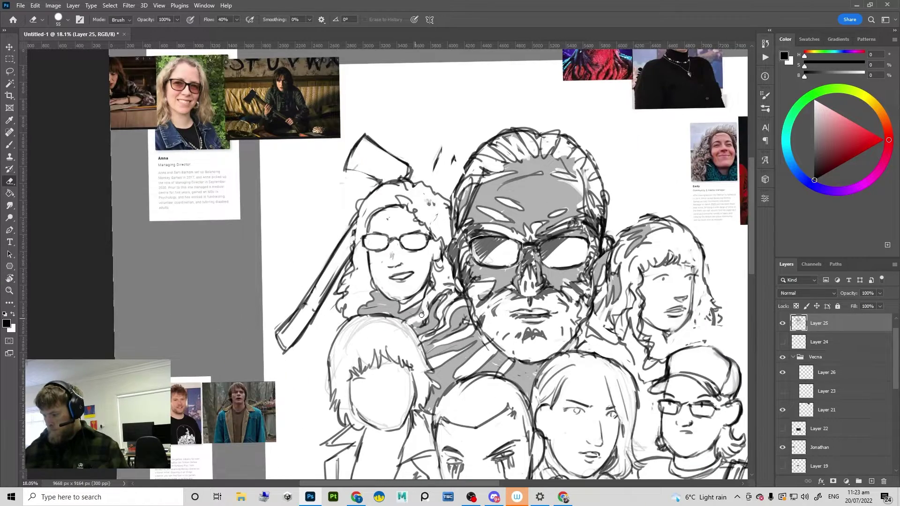
{"action": "key", "text": "b"}
{"action": "scroll", "coordinate": [436, 356], "scroll_direction": "down", "scroll_amount": 1}
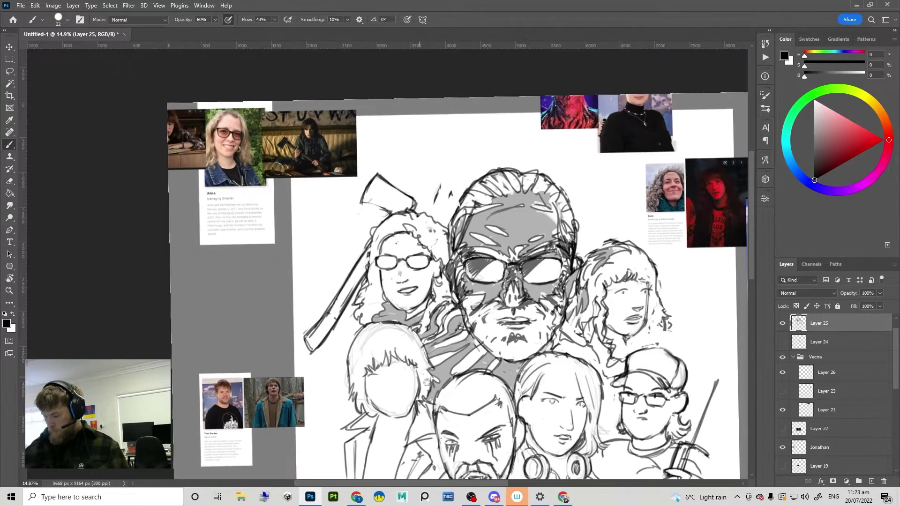
Step: Draw the shirt neckline, collar folds and jacket shoulder lines for the faceless figure with the fringe, undoing the misplaced stroke
{"action": "left_click_drag", "start_coordinate": [428, 382], "coordinate": [424, 266]}
{"action": "scroll", "coordinate": [424, 266], "scroll_direction": "up", "scroll_amount": 3}
{"action": "mouse_move", "coordinate": [364, 295]}
{"action": "left_mouse_down"}
{"action": "mouse_move", "coordinate": [382, 326]}
{"action": "mouse_move", "coordinate": [418, 305]}
{"action": "left_mouse_up"}
{"action": "key", "text": "ctrl+z"}
{"action": "mouse_move", "coordinate": [365, 296]}
{"action": "left_mouse_down"}
{"action": "mouse_move", "coordinate": [384, 317]}
{"action": "mouse_move", "coordinate": [419, 311]}
{"action": "mouse_move", "coordinate": [404, 327]}
{"action": "mouse_move", "coordinate": [381, 326]}
{"action": "mouse_move", "coordinate": [411, 325]}
{"action": "mouse_move", "coordinate": [410, 343]}
{"action": "mouse_move", "coordinate": [408, 331]}
{"action": "mouse_move", "coordinate": [370, 323]}
{"action": "mouse_move", "coordinate": [385, 342]}
{"action": "mouse_move", "coordinate": [387, 370]}
{"action": "left_mouse_up"}
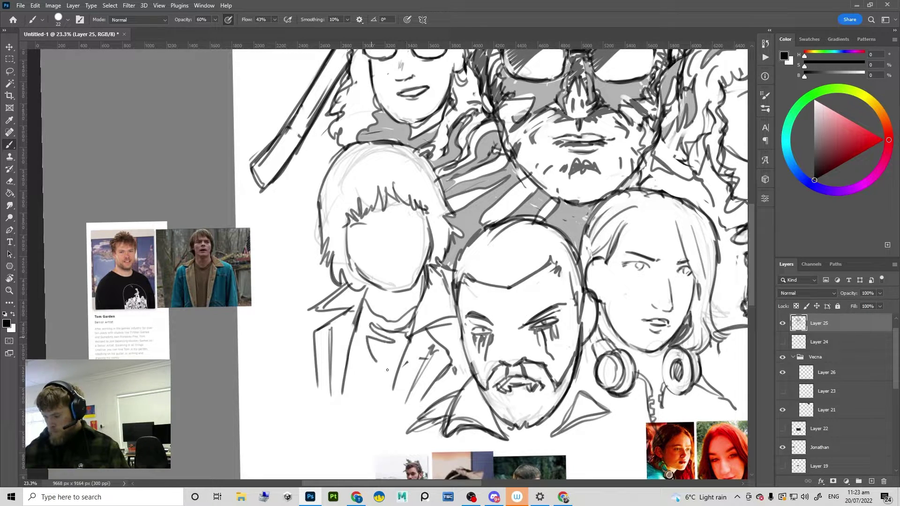
{"action": "left_click_drag", "start_coordinate": [367, 334], "coordinate": [380, 364]}
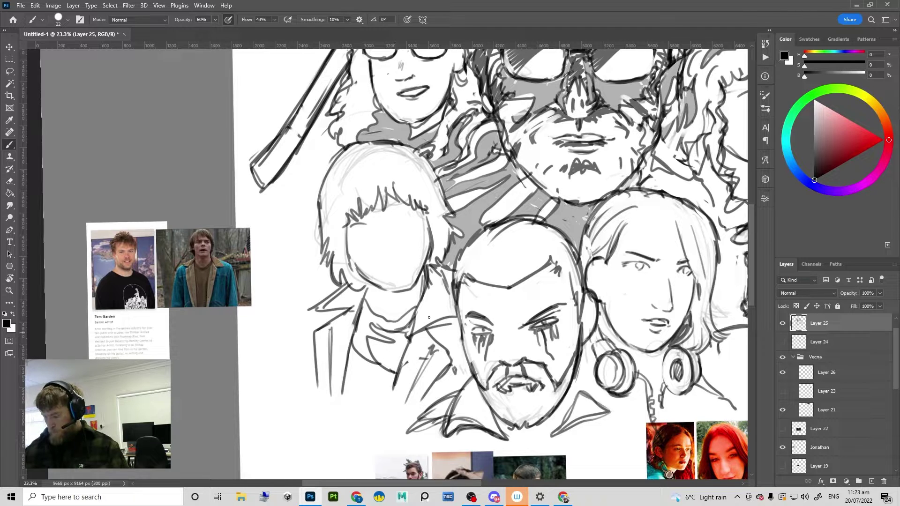
{"action": "mouse_move", "coordinate": [430, 338]}
{"action": "left_mouse_down"}
{"action": "mouse_move", "coordinate": [462, 340]}
{"action": "mouse_move", "coordinate": [465, 388]}
{"action": "mouse_move", "coordinate": [413, 409]}
{"action": "mouse_move", "coordinate": [452, 355]}
{"action": "mouse_move", "coordinate": [427, 388]}
{"action": "mouse_move", "coordinate": [476, 340]}
{"action": "mouse_move", "coordinate": [481, 313]}
{"action": "left_mouse_up"}
Step: Fill the faceless figure's jacket beside the bearded man with grey and hatch the adjoining lapel with dark strokes
{"action": "key", "text": "g"}
{"action": "left_click", "coordinate": [450, 342]}
{"action": "left_click", "coordinate": [445, 381]}
{"action": "key", "text": "e"}
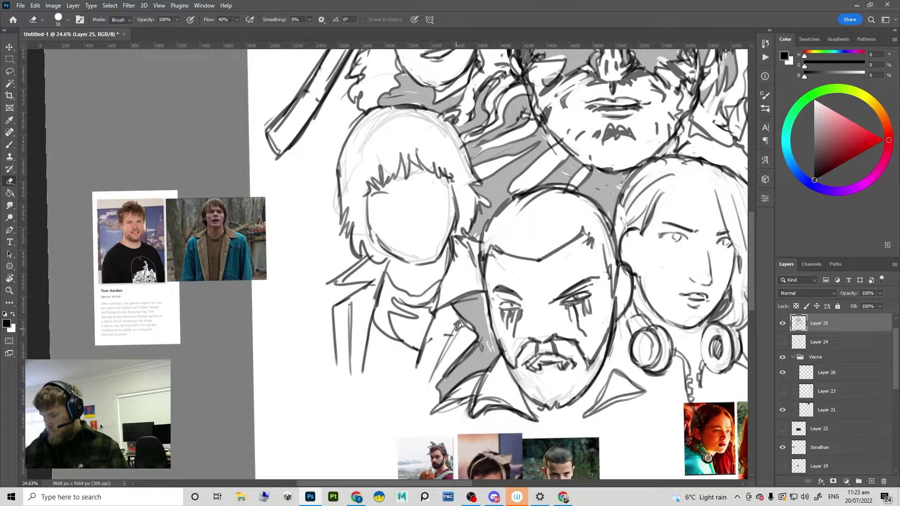
{"action": "key", "text": "b"}
{"action": "left_click_drag", "start_coordinate": [468, 349], "coordinate": [434, 388]}
{"action": "mouse_move", "coordinate": [464, 330]}
{"action": "left_mouse_down"}
{"action": "mouse_move", "coordinate": [431, 389]}
{"action": "mouse_move", "coordinate": [420, 392]}
{"action": "left_mouse_up"}
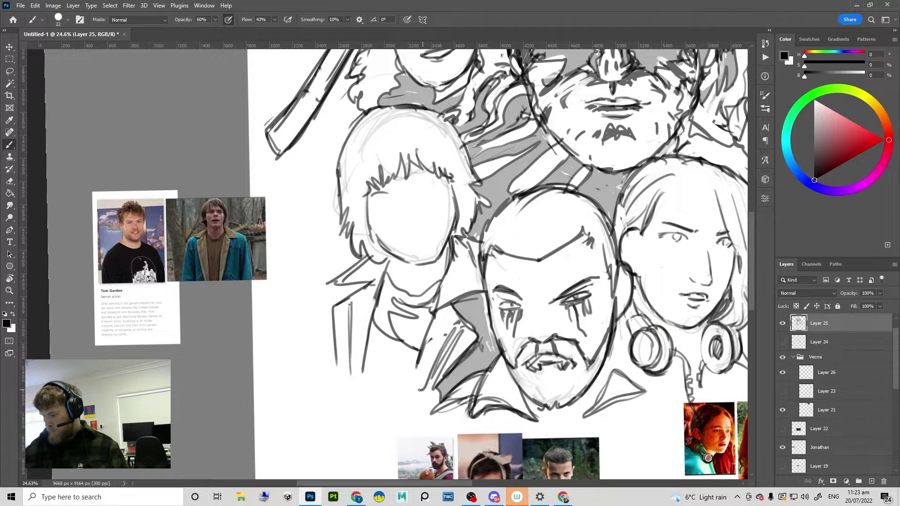
{"action": "left_click_drag", "start_coordinate": [432, 328], "coordinate": [416, 391]}
Step: Close the lower edge of the faceless figure's shirt and fill the shirt with grey
{"action": "key", "text": "g"}
{"action": "mouse_move", "coordinate": [430, 315]}
{"action": "left_mouse_down"}
{"action": "mouse_move", "coordinate": [420, 396]}
{"action": "mouse_move", "coordinate": [427, 391]}
{"action": "mouse_move", "coordinate": [373, 394]}
{"action": "mouse_move", "coordinate": [423, 347]}
{"action": "mouse_move", "coordinate": [378, 371]}
{"action": "left_mouse_up"}
{"action": "left_click", "coordinate": [422, 329]}
{"action": "key", "text": "b"}
{"action": "scroll", "coordinate": [386, 336], "scroll_direction": "down", "scroll_amount": 1}
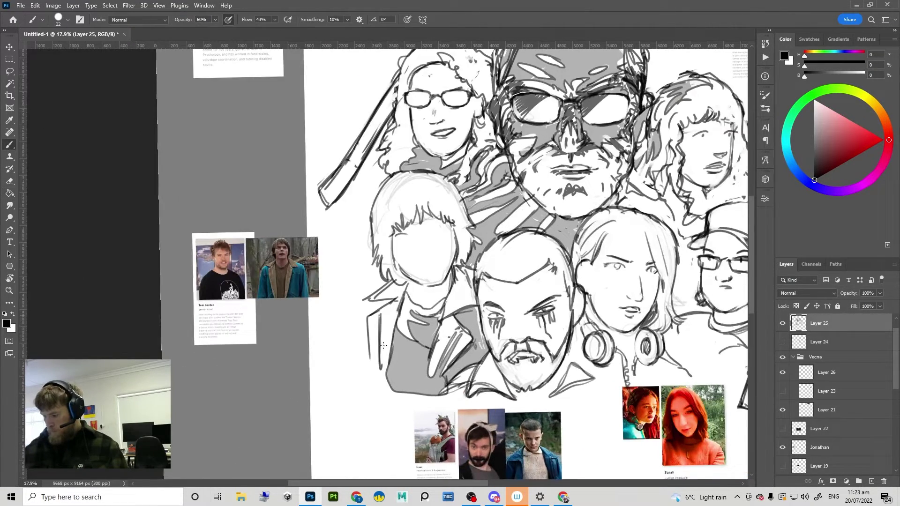
Step: Draw the outer lapel strokes and jacket edge on the faceless figure's other side and fill the enclosed strip with grey
{"action": "left_click_drag", "start_coordinate": [382, 313], "coordinate": [387, 393]}
{"action": "left_click_drag", "start_coordinate": [370, 328], "coordinate": [376, 366]}
{"action": "key", "text": "g"}
{"action": "left_click", "coordinate": [380, 371]}
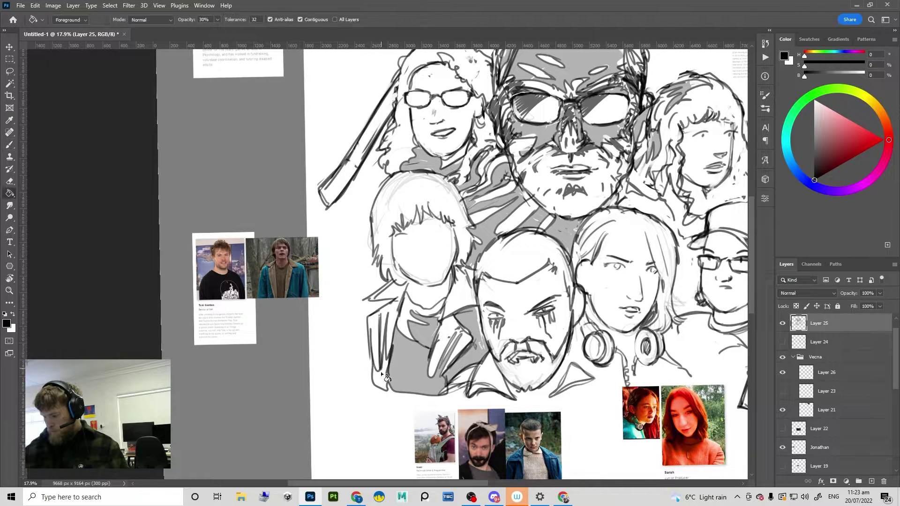
{"action": "key", "text": "b"}
{"action": "mouse_move", "coordinate": [397, 298]}
{"action": "left_mouse_down"}
{"action": "mouse_move", "coordinate": [371, 318]}
{"action": "mouse_move", "coordinate": [395, 299]}
{"action": "left_mouse_up"}
Step: Erase the eyes of the curly-haired woman with the fringe beside the central face
{"action": "left_click_drag", "start_coordinate": [461, 282], "coordinate": [452, 371]}
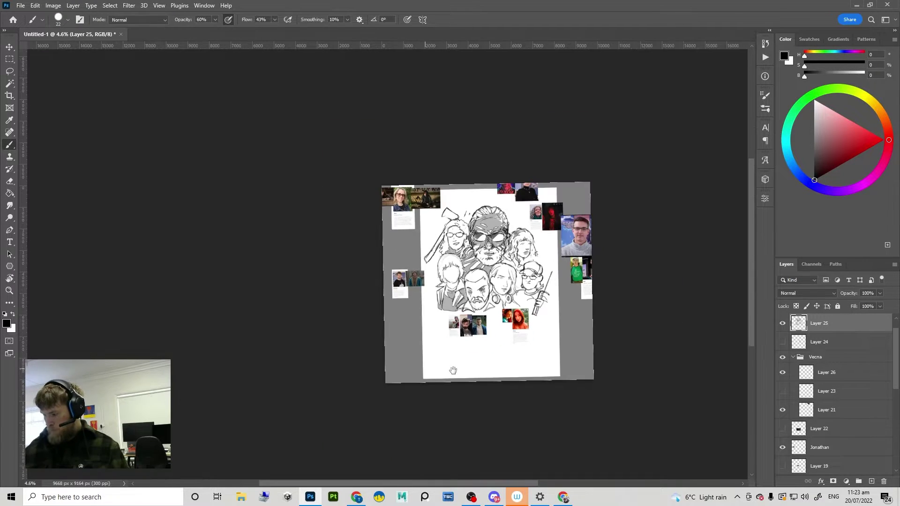
{"action": "left_click_drag", "start_coordinate": [526, 287], "coordinate": [562, 276]}
{"action": "left_click_drag", "start_coordinate": [483, 329], "coordinate": [480, 331]}
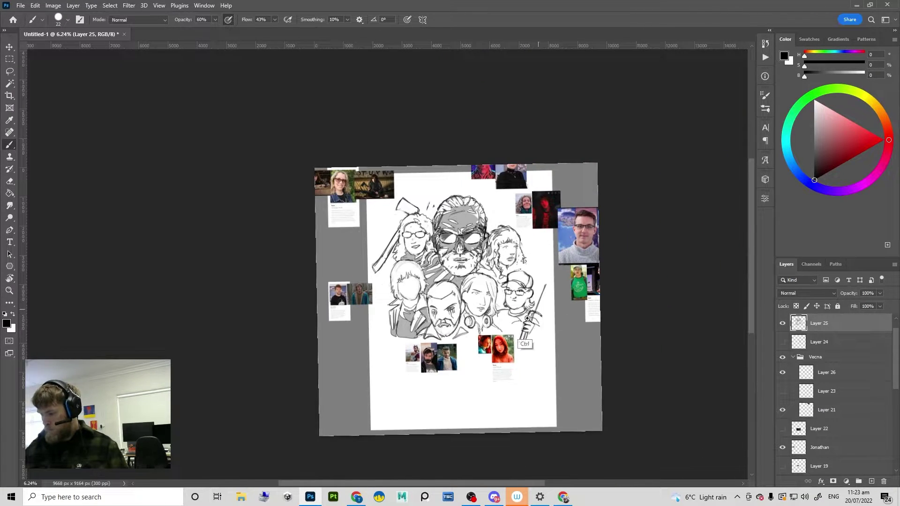
{"action": "scroll", "coordinate": [523, 343], "scroll_direction": "up", "scroll_amount": 2}
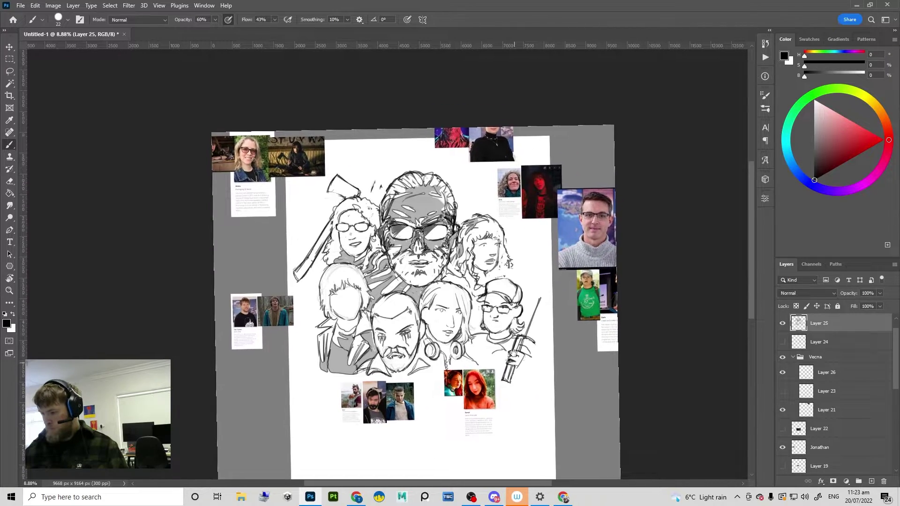
{"action": "scroll", "coordinate": [516, 332], "scroll_direction": "up", "scroll_amount": 3}
{"action": "key", "text": "e"}
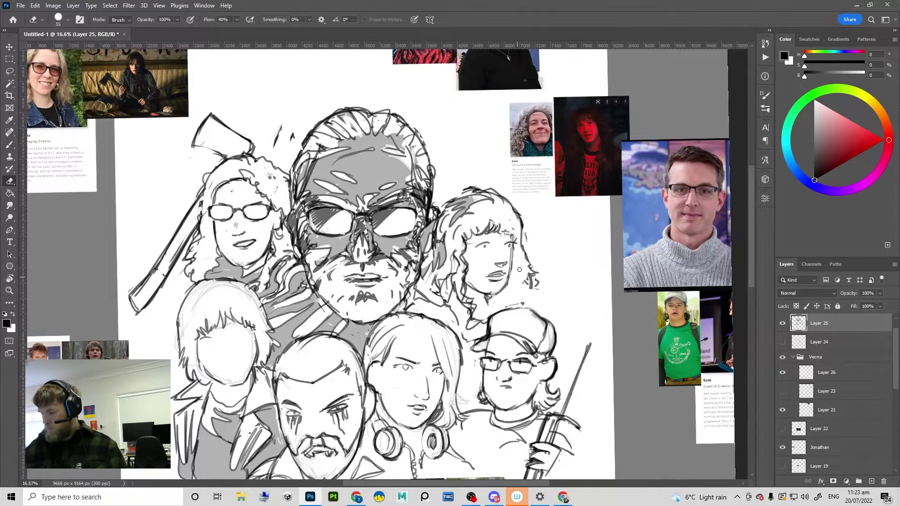
{"action": "scroll", "coordinate": [506, 261], "scroll_direction": "up", "scroll_amount": 3}
{"action": "mouse_move", "coordinate": [504, 235]}
{"action": "left_mouse_down"}
{"action": "mouse_move", "coordinate": [458, 244]}
{"action": "mouse_move", "coordinate": [491, 266]}
{"action": "left_mouse_up"}
{"action": "left_click_drag", "start_coordinate": [491, 266], "coordinate": [439, 354]}
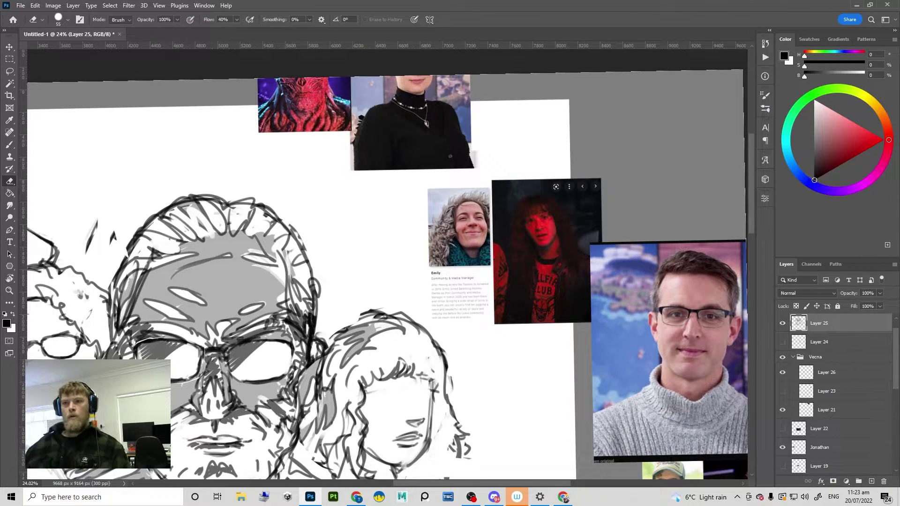
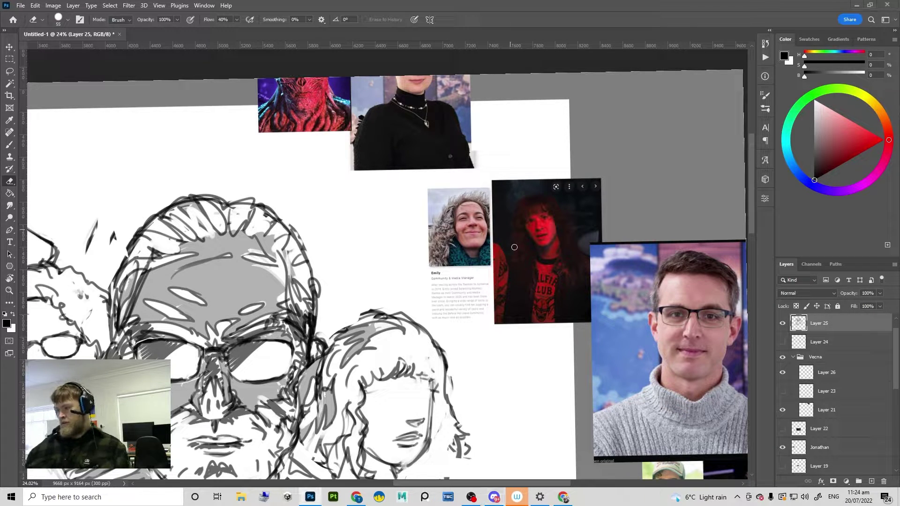
Step: Redraw both eyes of the curly-haired woman as narrow shapes below the fringe and refine them with the eraser
{"action": "key", "text": "v"}
{"action": "mouse_move", "coordinate": [374, 337]}
{"action": "left_mouse_down"}
{"action": "mouse_move", "coordinate": [403, 340]}
{"action": "mouse_move", "coordinate": [404, 302]}
{"action": "left_mouse_up"}
{"action": "key", "text": "b"}
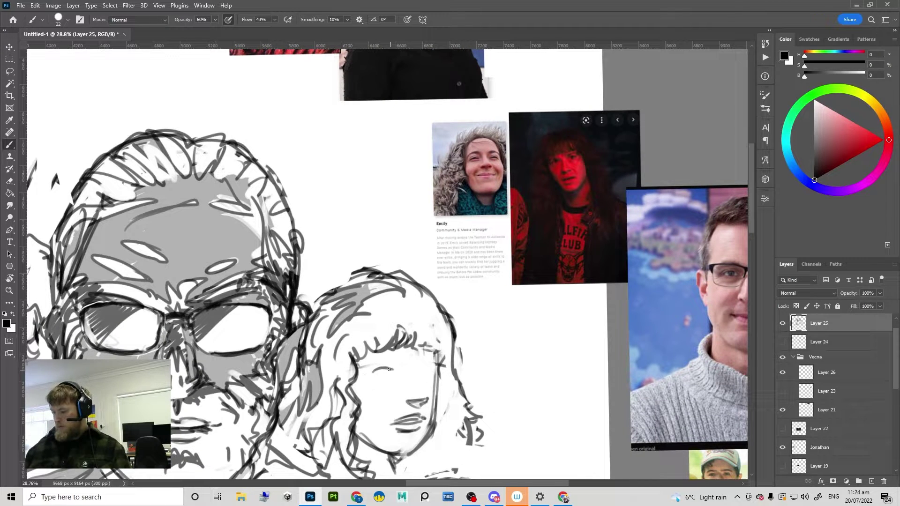
{"action": "left_click_drag", "start_coordinate": [373, 367], "coordinate": [395, 363]}
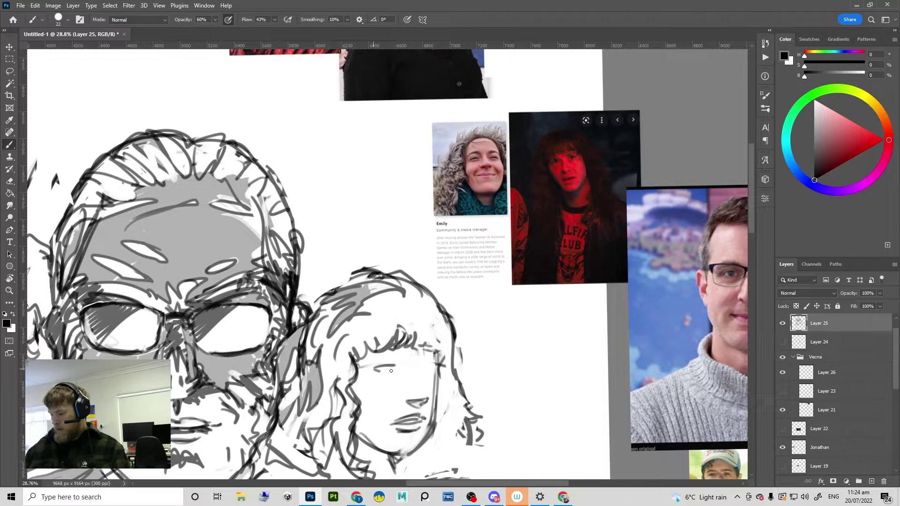
{"action": "left_click_drag", "start_coordinate": [425, 369], "coordinate": [430, 366]}
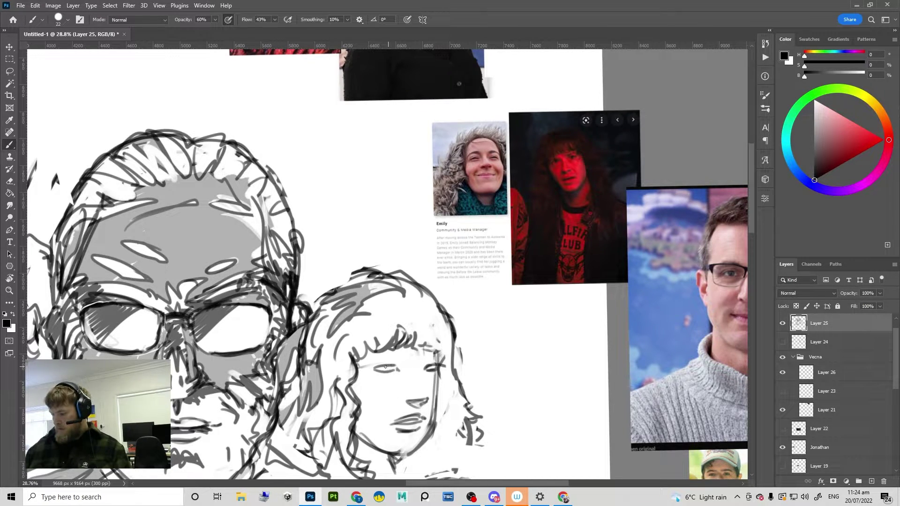
{"action": "key", "text": "e"}
{"action": "key", "text": "b"}
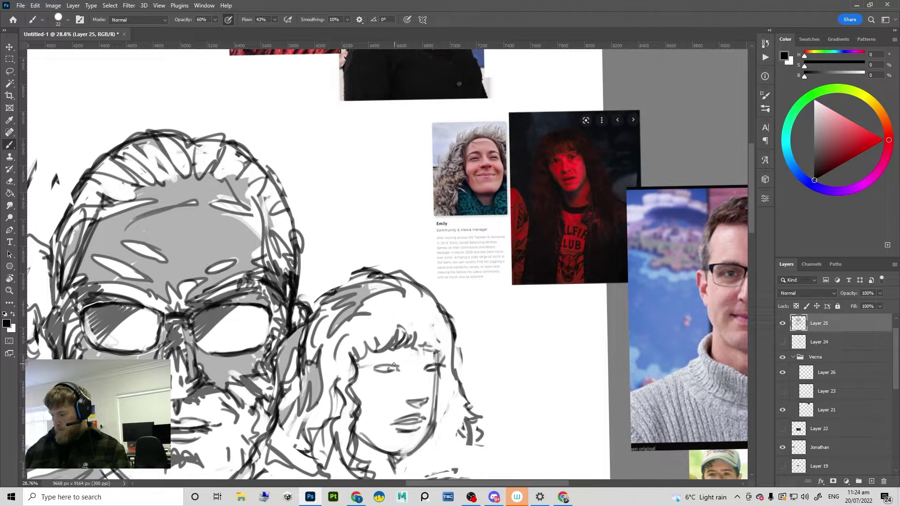
{"action": "key", "text": "e"}
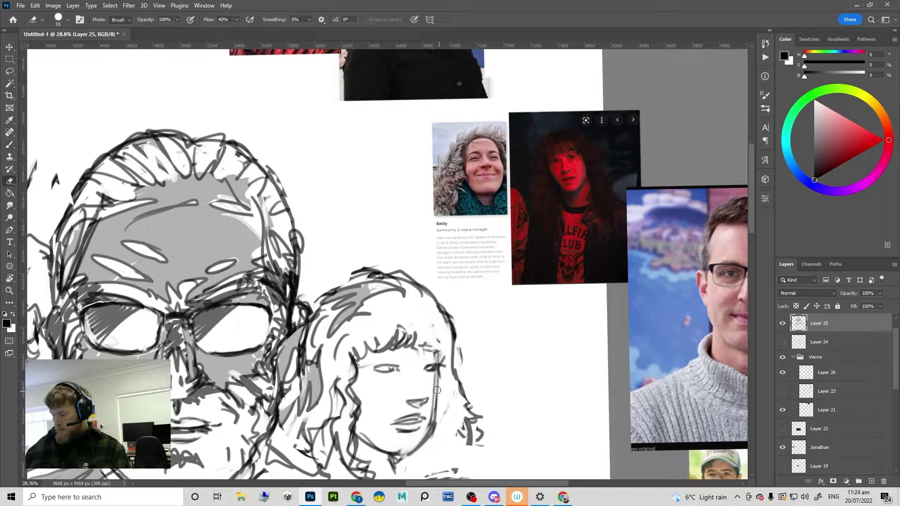
Step: Thin out and redraw the outer cheek and jaw contour of the curly-haired woman
{"action": "left_click_drag", "start_coordinate": [434, 382], "coordinate": [428, 446]}
{"action": "key", "text": "b"}
{"action": "key", "text": "e"}
{"action": "key", "text": "b"}
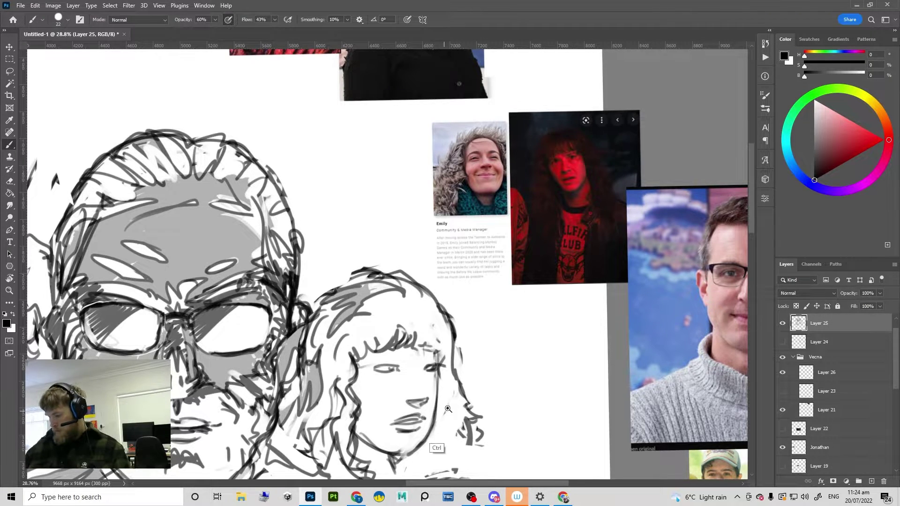
{"action": "left_click_drag", "start_coordinate": [450, 396], "coordinate": [447, 398]}
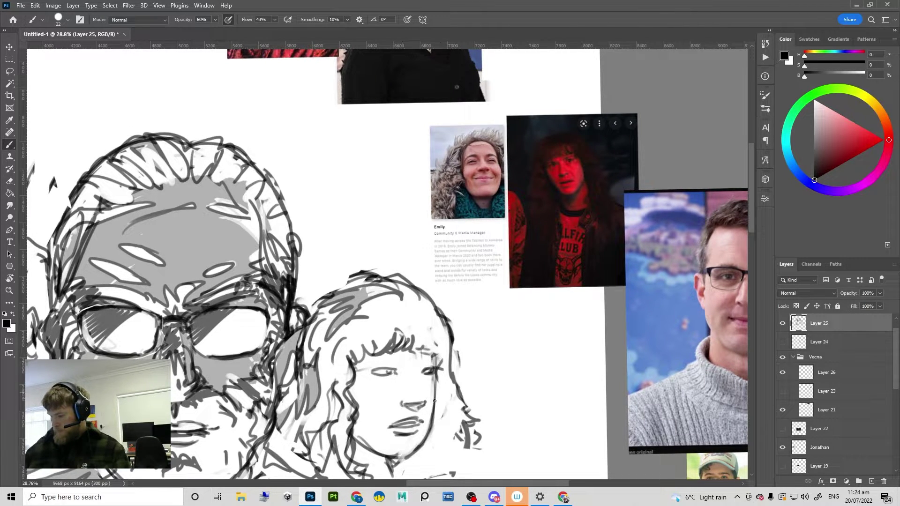
{"action": "mouse_move", "coordinate": [436, 354]}
{"action": "left_mouse_down"}
{"action": "mouse_move", "coordinate": [446, 364]}
{"action": "mouse_move", "coordinate": [389, 376]}
{"action": "left_mouse_up"}
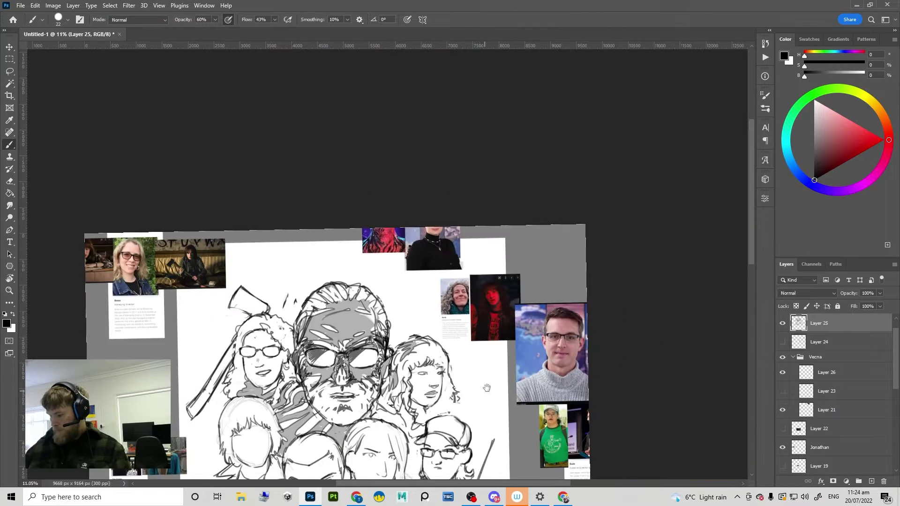
{"action": "left_click_drag", "start_coordinate": [486, 387], "coordinate": [489, 366]}
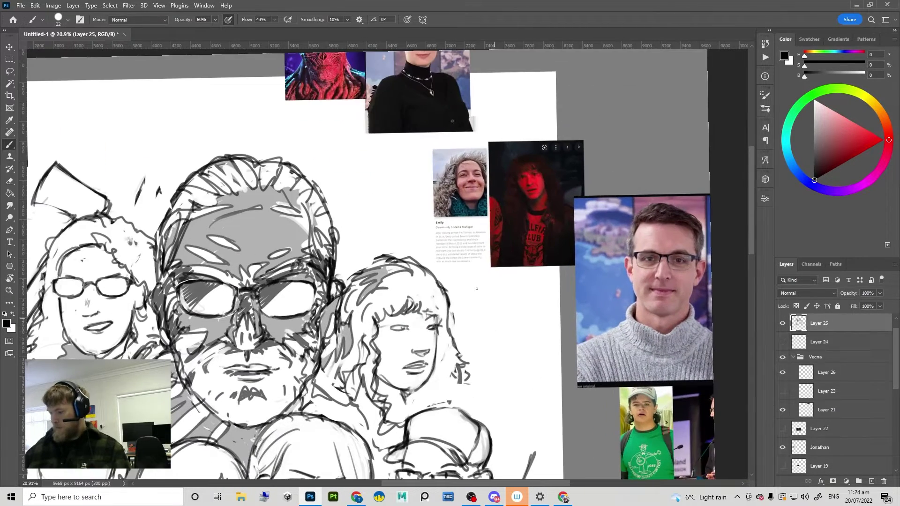
Step: Erase the curly-haired woman's cheek line beside the nose and redraw it with cleaner strokes
{"action": "key", "text": "e"}
{"action": "mouse_move", "coordinate": [392, 259]}
{"action": "left_mouse_down"}
{"action": "mouse_move", "coordinate": [371, 270]}
{"action": "mouse_move", "coordinate": [393, 282]}
{"action": "left_mouse_up"}
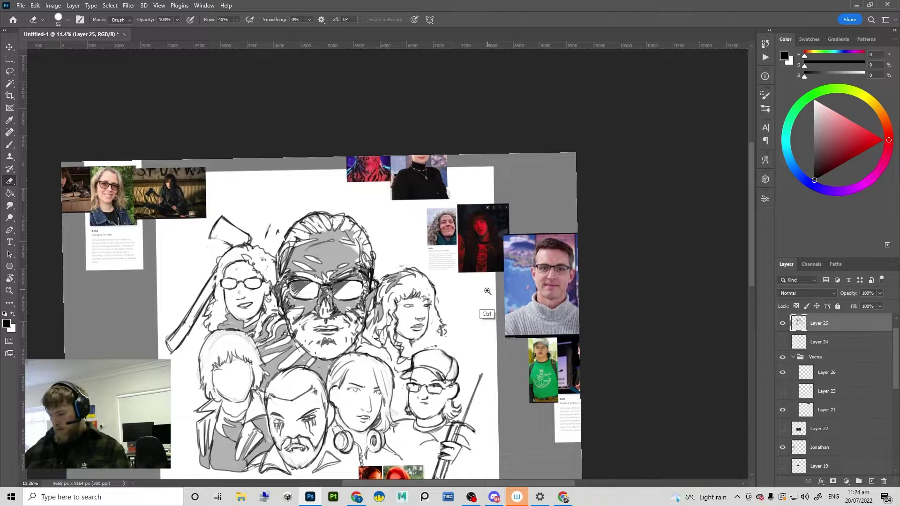
{"action": "left_click_drag", "start_coordinate": [449, 284], "coordinate": [460, 311]}
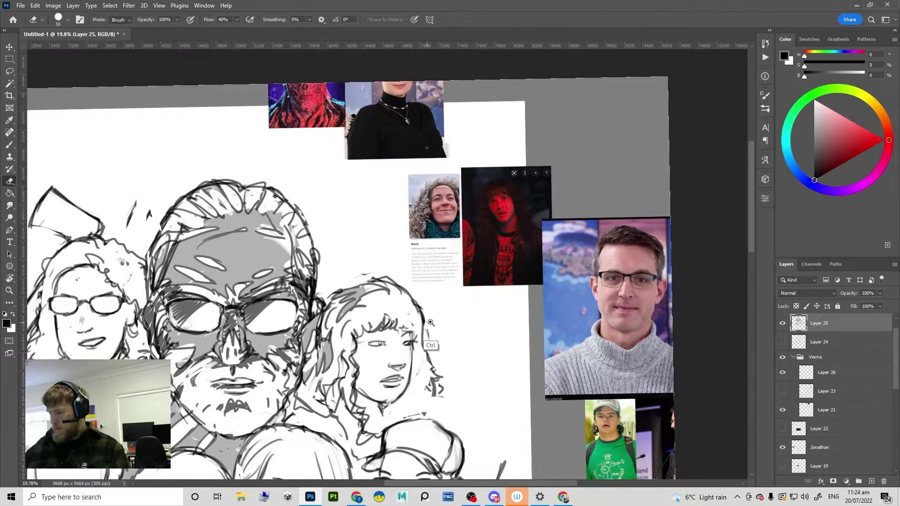
{"action": "left_click_drag", "start_coordinate": [428, 341], "coordinate": [434, 310]}
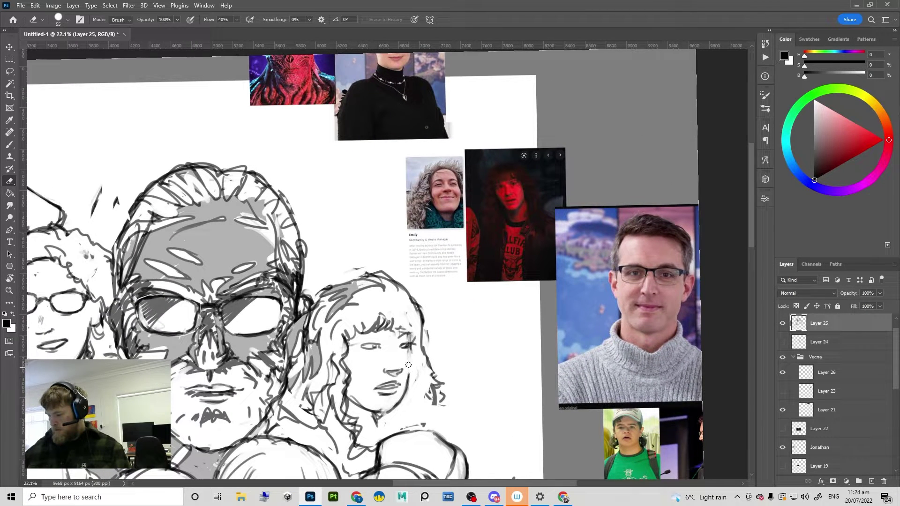
{"action": "key", "text": "b"}
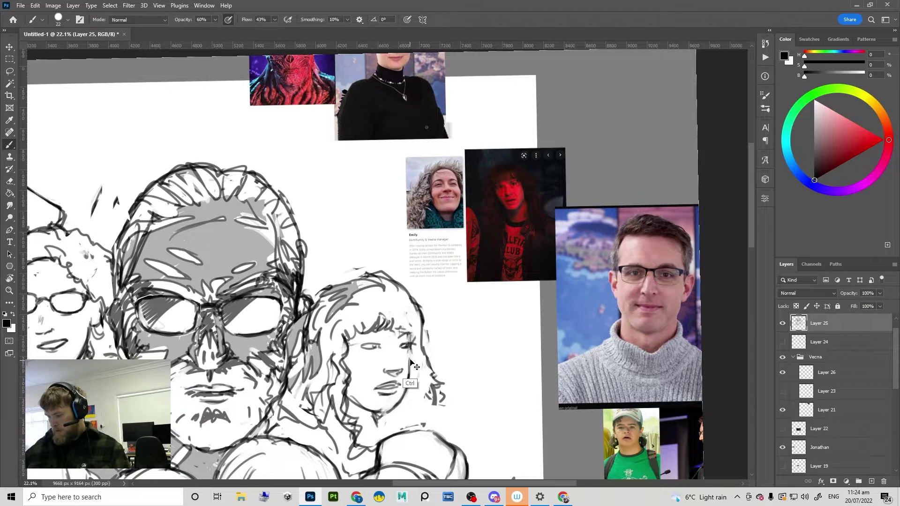
{"action": "key", "text": "e"}
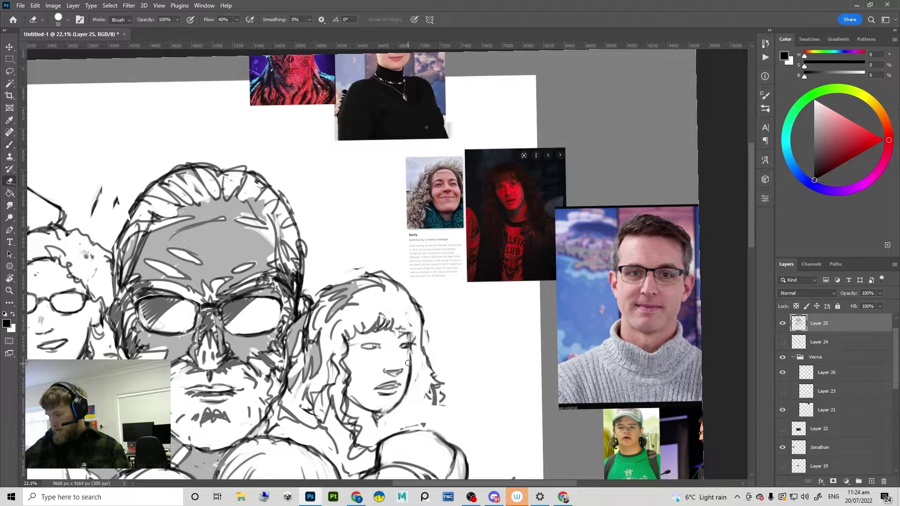
{"action": "key", "text": "b"}
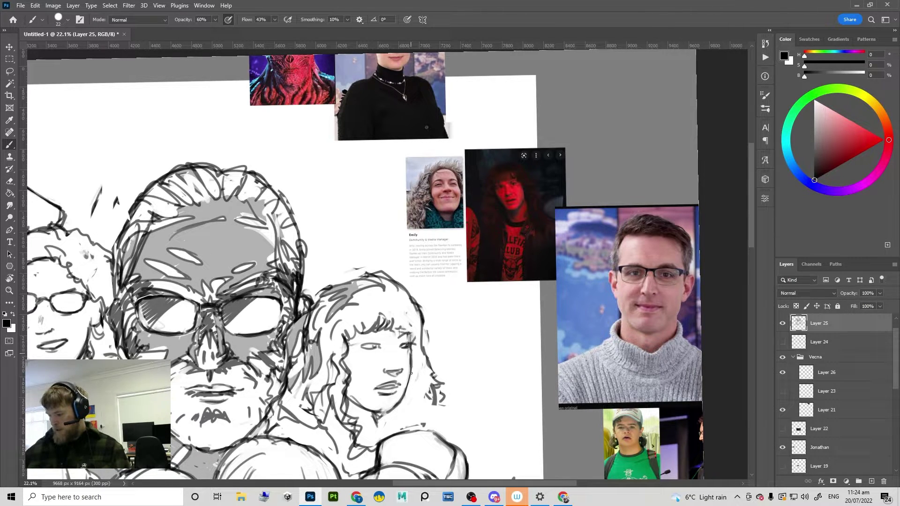
{"action": "key", "text": "e"}
Step: Erase the stray fringe strands above the curly-haired woman's outer eye
{"action": "scroll", "coordinate": [412, 366], "scroll_direction": "down", "scroll_amount": 2}
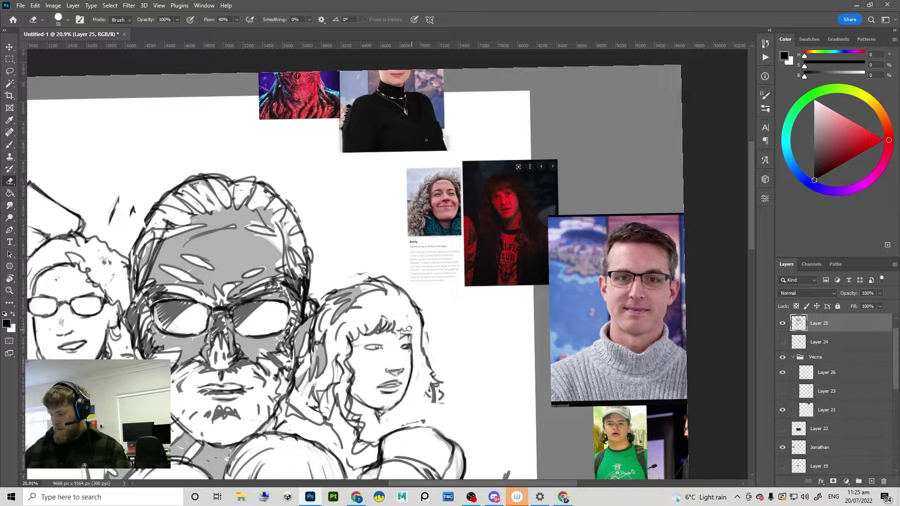
{"action": "left_click_drag", "start_coordinate": [409, 329], "coordinate": [397, 334]}
{"action": "key", "text": "b"}
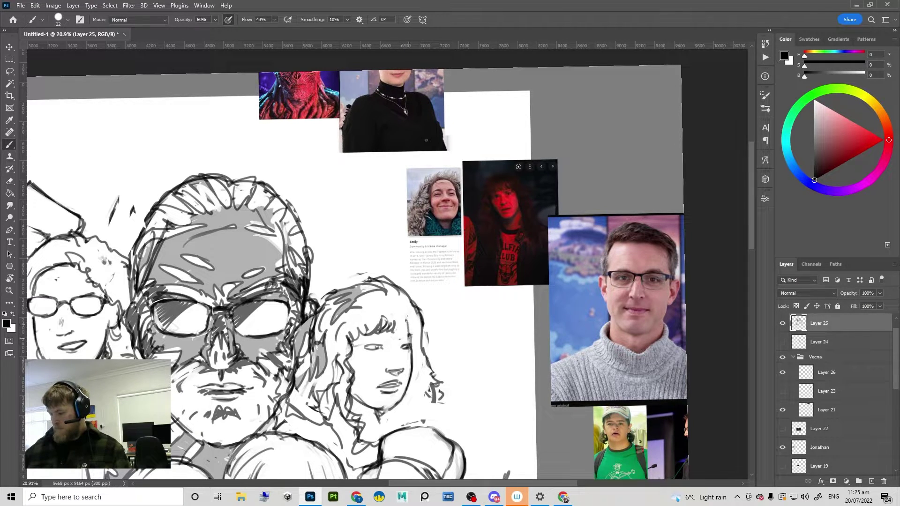
Step: Erase the curly-haired woman's fringe strands across the forehead above her eyes
{"action": "key", "text": "e"}
{"action": "left_click_drag", "start_coordinate": [394, 320], "coordinate": [383, 325]}
{"action": "key", "text": "b"}
{"action": "key", "text": "ctrl+z"}
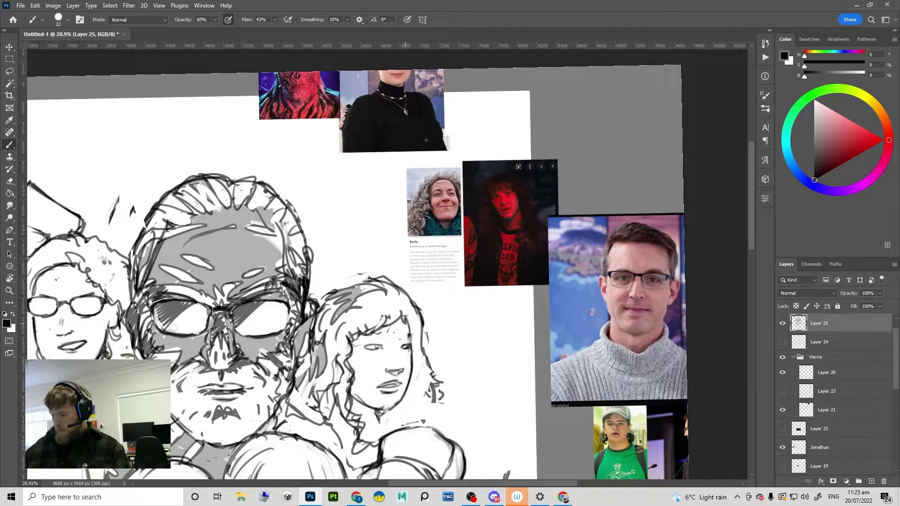
{"action": "key", "text": "e"}
{"action": "mouse_move", "coordinate": [389, 319]}
{"action": "left_mouse_down"}
{"action": "mouse_move", "coordinate": [363, 330]}
{"action": "mouse_move", "coordinate": [394, 325]}
{"action": "mouse_move", "coordinate": [387, 319]}
{"action": "left_mouse_up"}
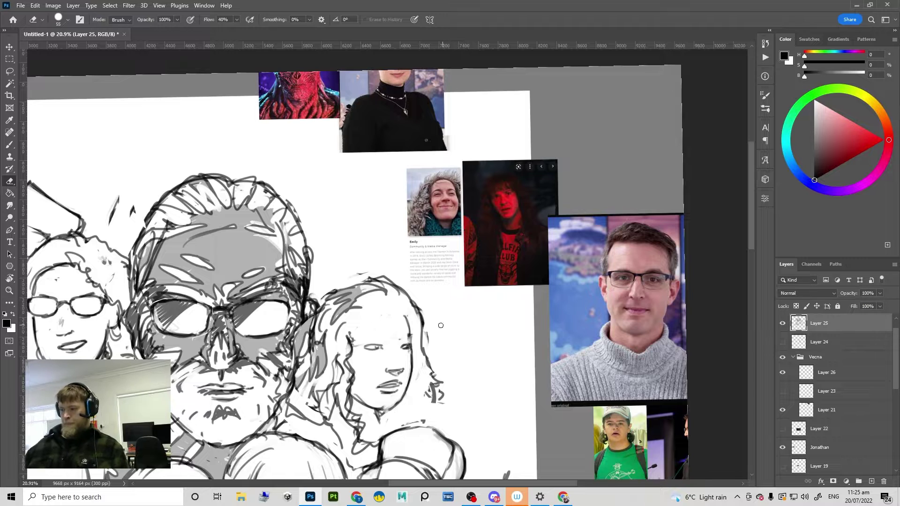
{"action": "key", "text": "b"}
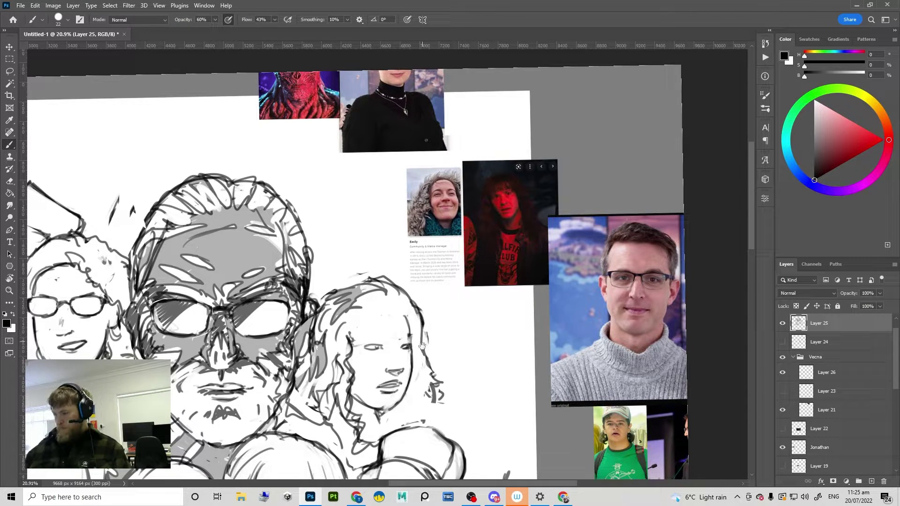
Step: Sketch loose hair strands down the outer side of the curly-haired woman's face, undoing the strokes that miss
{"action": "left_click_drag", "start_coordinate": [422, 349], "coordinate": [432, 336]}
{"action": "left_click_drag", "start_coordinate": [370, 256], "coordinate": [343, 268]}
{"action": "key", "text": "ctrl+z"}
{"action": "mouse_move", "coordinate": [444, 304]}
{"action": "left_mouse_down"}
{"action": "mouse_move", "coordinate": [373, 335]}
{"action": "mouse_move", "coordinate": [446, 352]}
{"action": "left_mouse_up"}
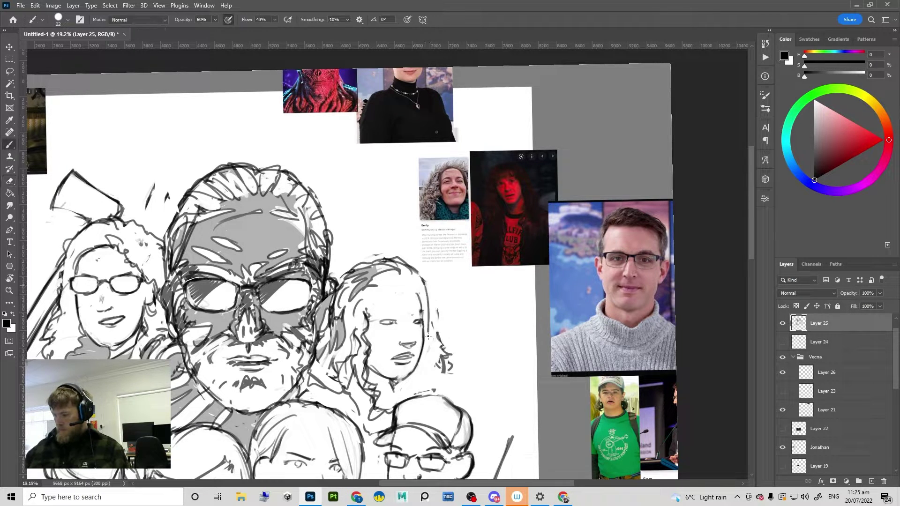
{"action": "left_click_drag", "start_coordinate": [425, 284], "coordinate": [438, 315]}
{"action": "key", "text": "ctrl+z"}
Step: Erase part of the curly-haired woman's crown outline and draw a new wavy fringe across her forehead
{"action": "key", "text": "e"}
{"action": "left_click_drag", "start_coordinate": [404, 264], "coordinate": [383, 258]}
{"action": "key", "text": "b"}
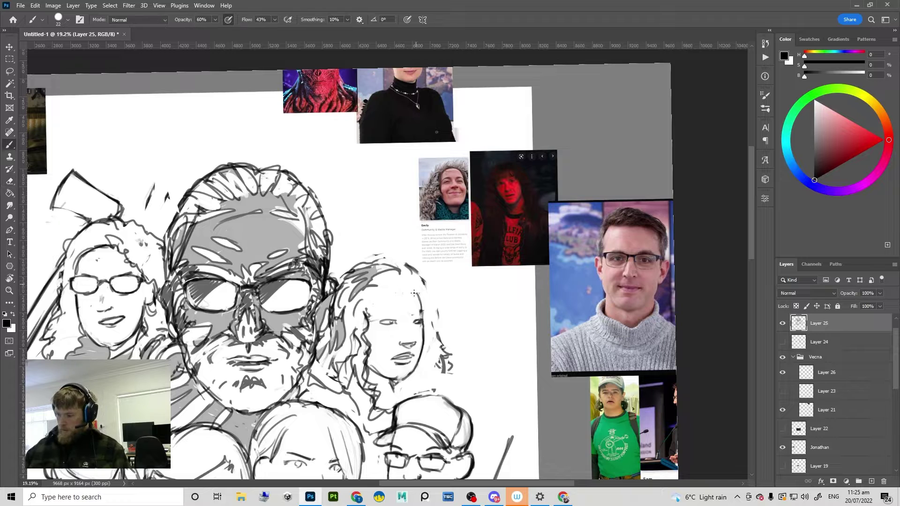
{"action": "key", "text": "ctrl+z"}
{"action": "mouse_move", "coordinate": [420, 291]}
{"action": "left_mouse_down"}
{"action": "mouse_move", "coordinate": [421, 315]}
{"action": "mouse_move", "coordinate": [392, 294]}
{"action": "mouse_move", "coordinate": [371, 313]}
{"action": "left_mouse_up"}
{"action": "key", "text": "ctrl+z"}
{"action": "key", "text": "e"}
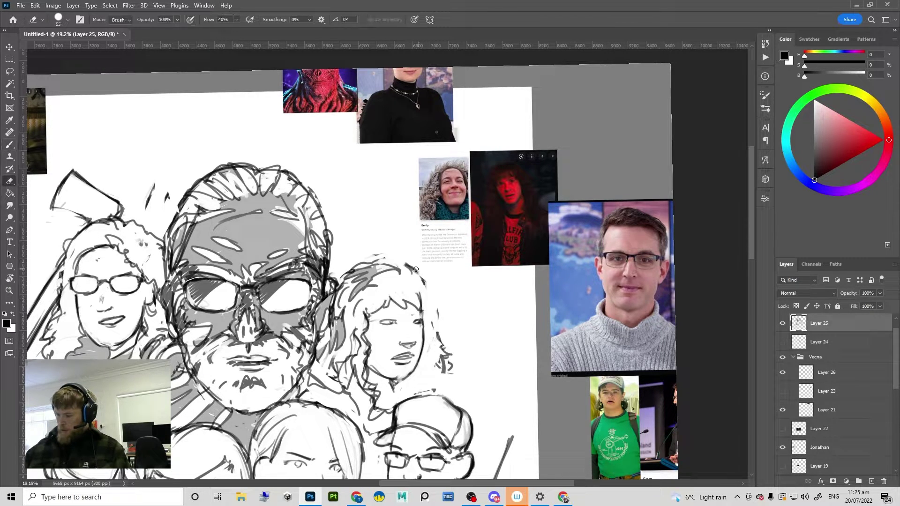
Step: Rework the curly-haired woman's crown and outer hair contour, undoing unwanted strokes and cleaning the edge with the eraser
{"action": "left_click_drag", "start_coordinate": [407, 266], "coordinate": [437, 320]}
{"action": "key", "text": "b"}
{"action": "key", "text": "ctrl+z"}
{"action": "key", "text": "ctrl+z"}
{"action": "key", "text": "ctrl+z"}
{"action": "key", "text": "ctrl+z"}
{"action": "key", "text": "ctrl+z"}
{"action": "key", "text": "ctrl+z"}
{"action": "mouse_move", "coordinate": [428, 287]}
{"action": "left_mouse_down"}
{"action": "mouse_move", "coordinate": [437, 340]}
{"action": "mouse_move", "coordinate": [432, 324]}
{"action": "mouse_move", "coordinate": [439, 346]}
{"action": "left_mouse_up"}
{"action": "key", "text": "e"}
{"action": "mouse_move", "coordinate": [440, 313]}
{"action": "left_mouse_down"}
{"action": "mouse_move", "coordinate": [427, 239]}
{"action": "mouse_move", "coordinate": [410, 267]}
{"action": "mouse_move", "coordinate": [383, 258]}
{"action": "left_mouse_up"}
Step: Draw a wavy outer lock down past the curly-haired woman's cheek and add a small curl to her fringe
{"action": "key", "text": "b"}
{"action": "mouse_move", "coordinate": [429, 302]}
{"action": "left_mouse_down"}
{"action": "mouse_move", "coordinate": [449, 354]}
{"action": "mouse_move", "coordinate": [446, 374]}
{"action": "left_mouse_up"}
{"action": "mouse_move", "coordinate": [405, 298]}
{"action": "left_mouse_down"}
{"action": "mouse_move", "coordinate": [390, 308]}
{"action": "mouse_move", "coordinate": [414, 306]}
{"action": "left_mouse_up"}
{"action": "key", "text": "e"}
{"action": "key", "text": "b"}
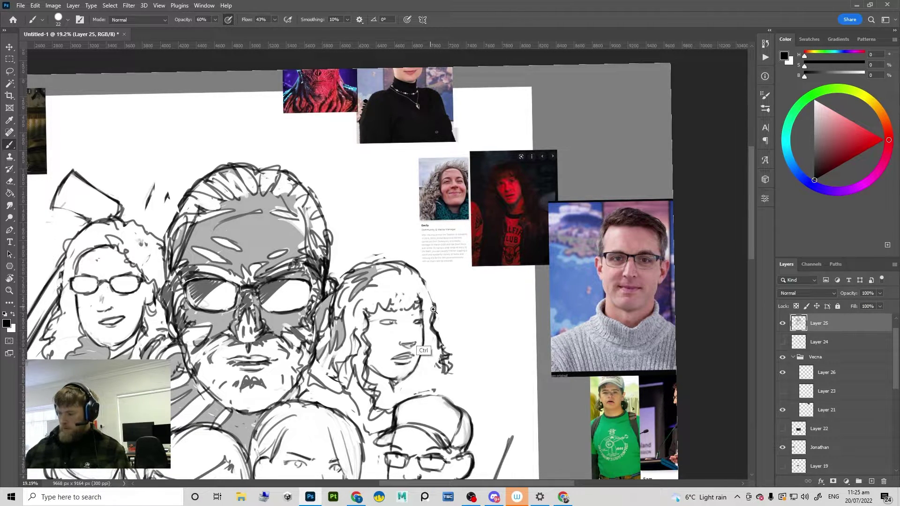
Step: Extend the curly-haired woman's outer locks with jagged curl ends beside her jaw
{"action": "key", "text": "e"}
{"action": "scroll", "coordinate": [443, 312], "scroll_direction": "down", "scroll_amount": 3}
{"action": "key", "text": "b"}
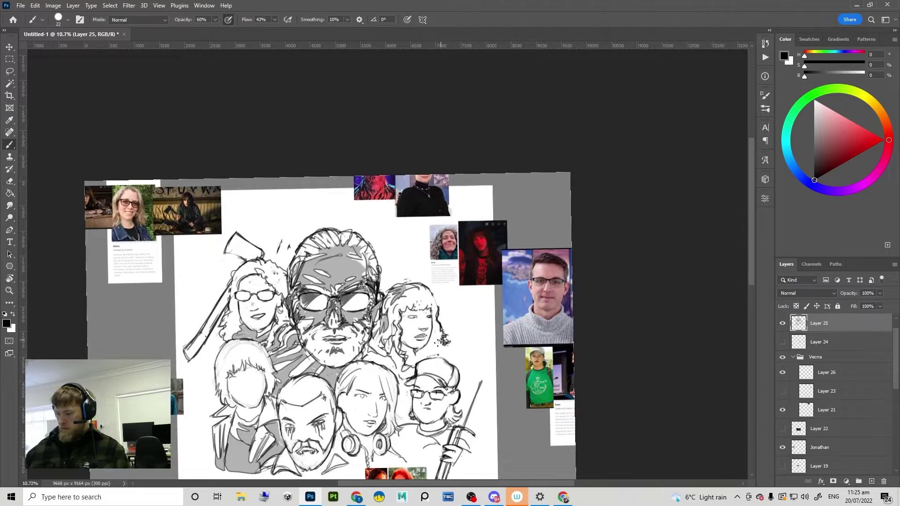
{"action": "scroll", "coordinate": [446, 347], "scroll_direction": "up", "scroll_amount": 1}
{"action": "scroll", "coordinate": [460, 291], "scroll_direction": "up", "scroll_amount": 1}
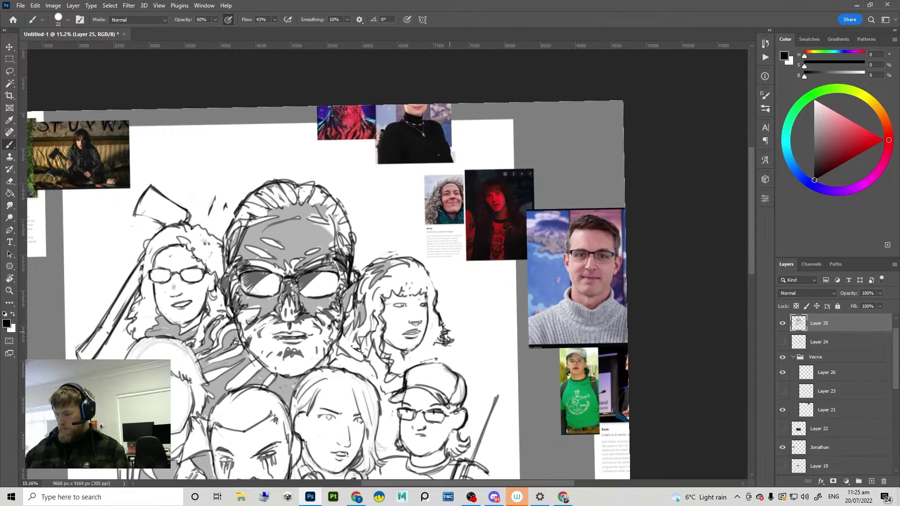
{"action": "left_click_drag", "start_coordinate": [440, 316], "coordinate": [449, 347]}
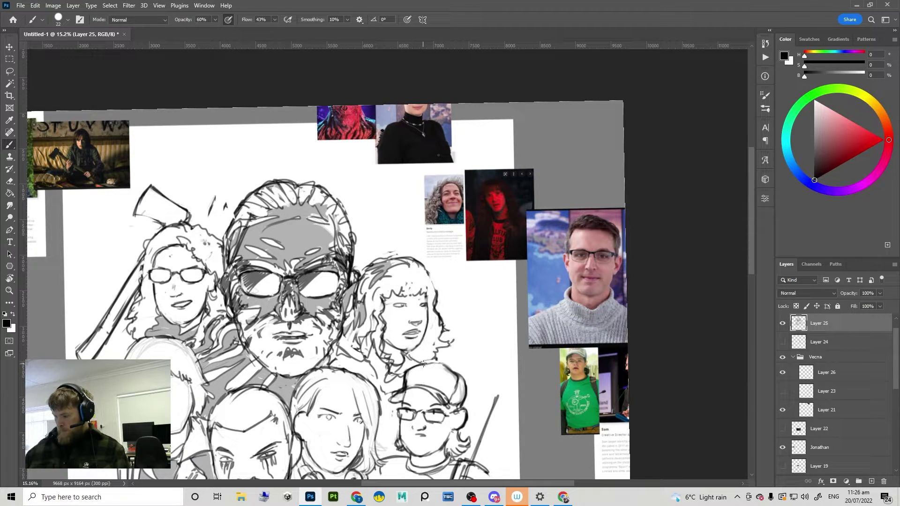
Step: Close off the hair area below the curly-haired woman's jaw and fill it with grey
{"action": "mouse_move", "coordinate": [428, 334]}
{"action": "left_mouse_down"}
{"action": "mouse_move", "coordinate": [438, 349]}
{"action": "mouse_move", "coordinate": [399, 349]}
{"action": "mouse_move", "coordinate": [428, 349]}
{"action": "left_mouse_up"}
{"action": "key", "text": "g"}
{"action": "left_click", "coordinate": [430, 349]}
{"action": "key", "text": "e"}
{"action": "key", "text": "b"}
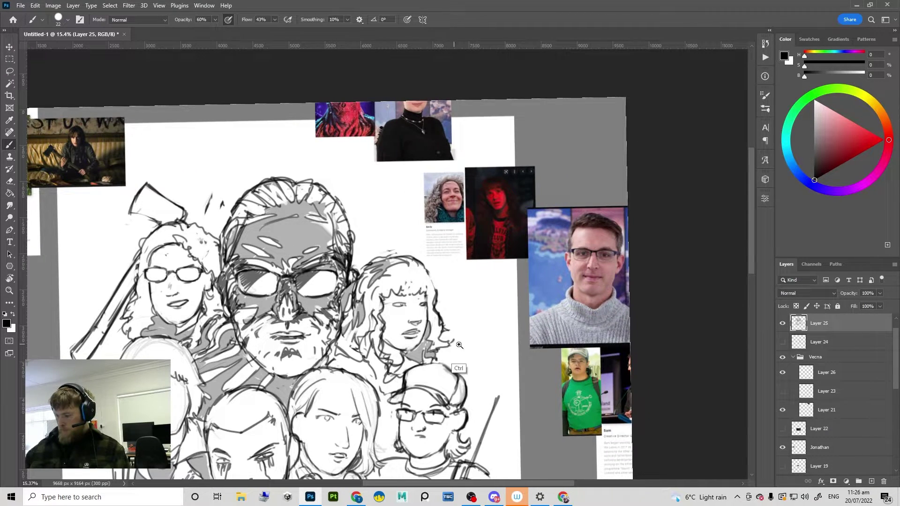
Step: Add short curl strokes around the outer ends of the curly-haired woman's hair
{"action": "scroll", "coordinate": [462, 346], "scroll_direction": "down", "scroll_amount": 2}
{"action": "left_click_drag", "start_coordinate": [470, 316], "coordinate": [482, 317]}
{"action": "left_click_drag", "start_coordinate": [462, 317], "coordinate": [469, 276]}
{"action": "left_click_drag", "start_coordinate": [474, 305], "coordinate": [457, 308]}
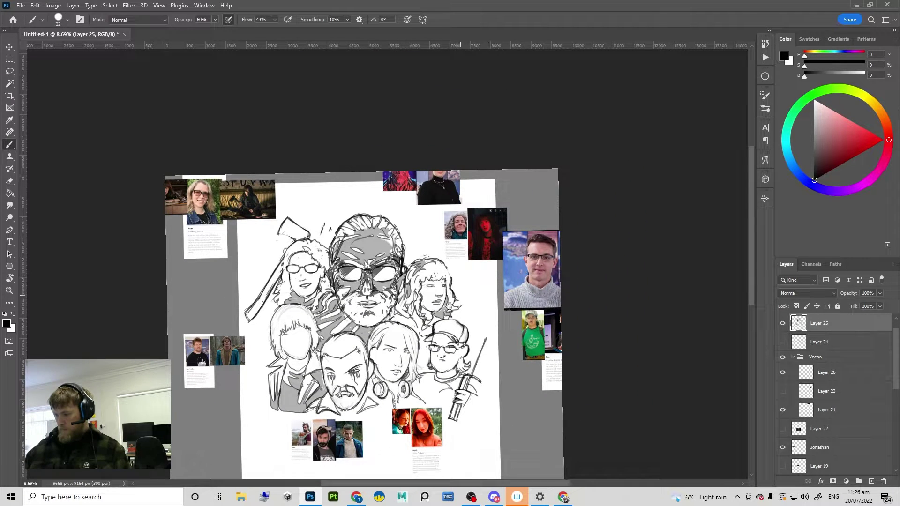
{"action": "key", "text": "e"}
{"action": "scroll", "coordinate": [427, 315], "scroll_direction": "up", "scroll_amount": 2}
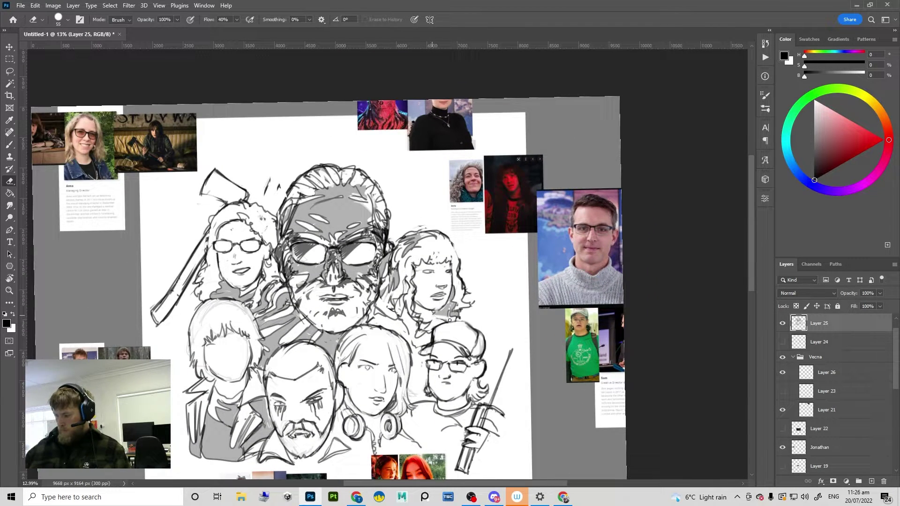
{"action": "key", "text": "b"}
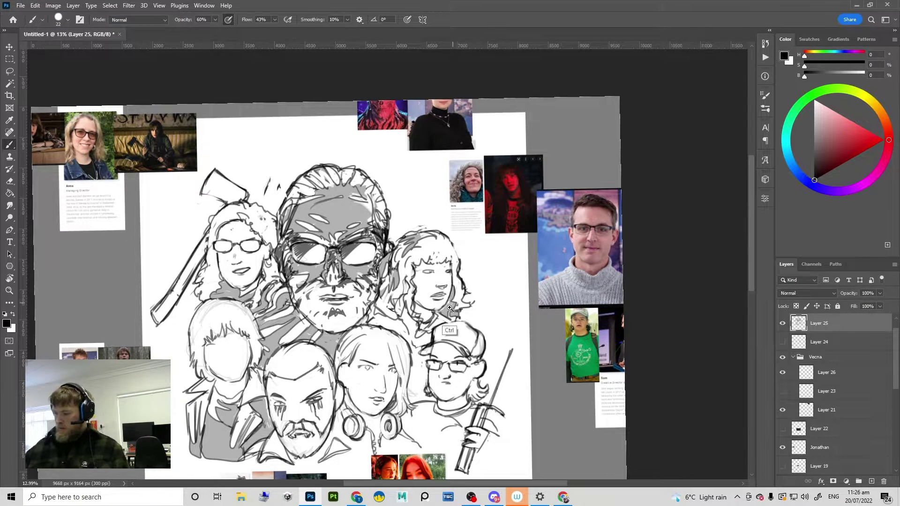
{"action": "scroll", "coordinate": [457, 295], "scroll_direction": "down", "scroll_amount": 1}
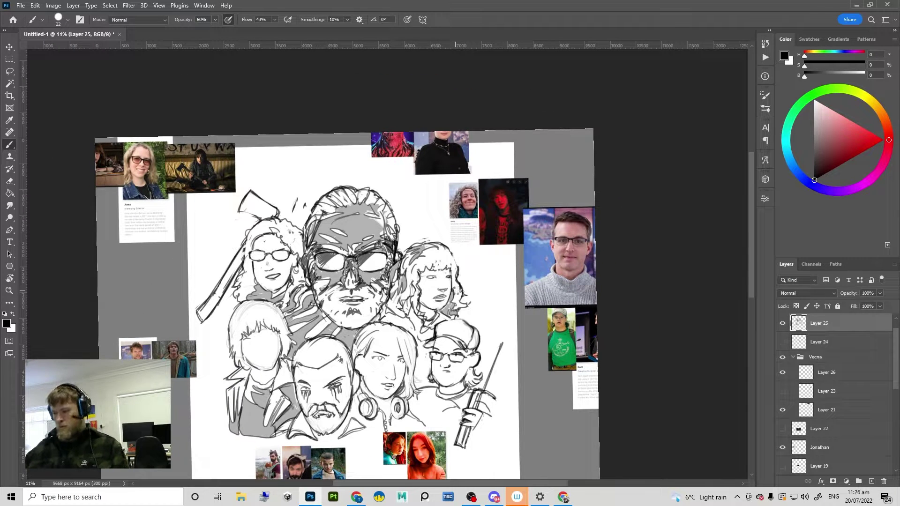
Step: Flip the canvas horizontally and check the group composition in mirror view
{"action": "key", "text": "ctrl+shift+h"}
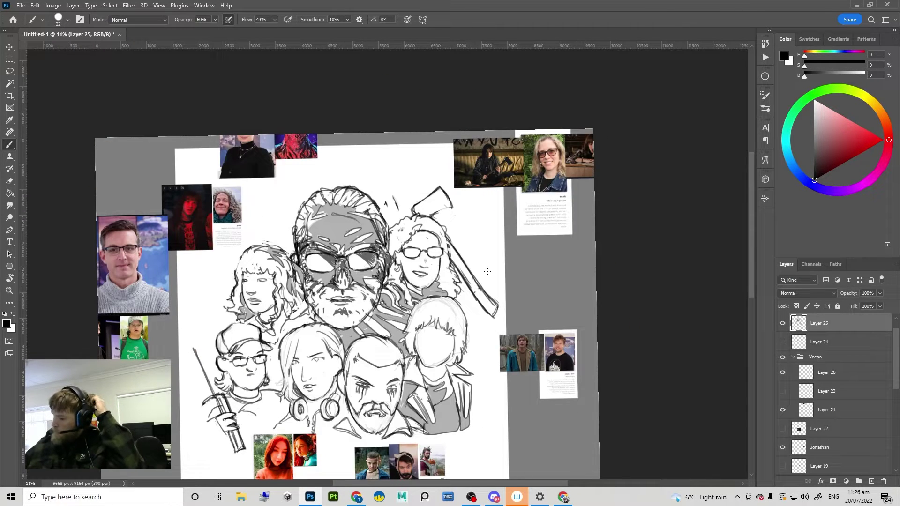
{"action": "scroll", "coordinate": [494, 257], "scroll_direction": "up", "scroll_amount": 3}
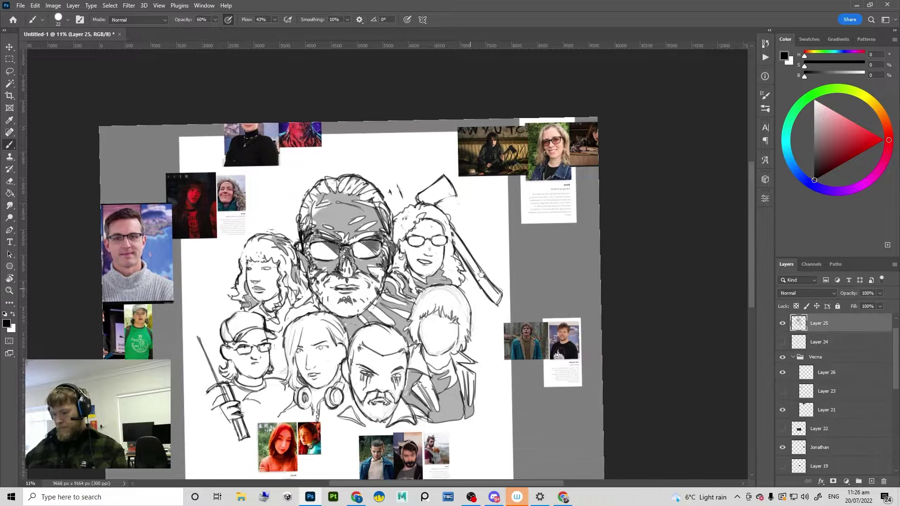
{"action": "key", "text": "e"}
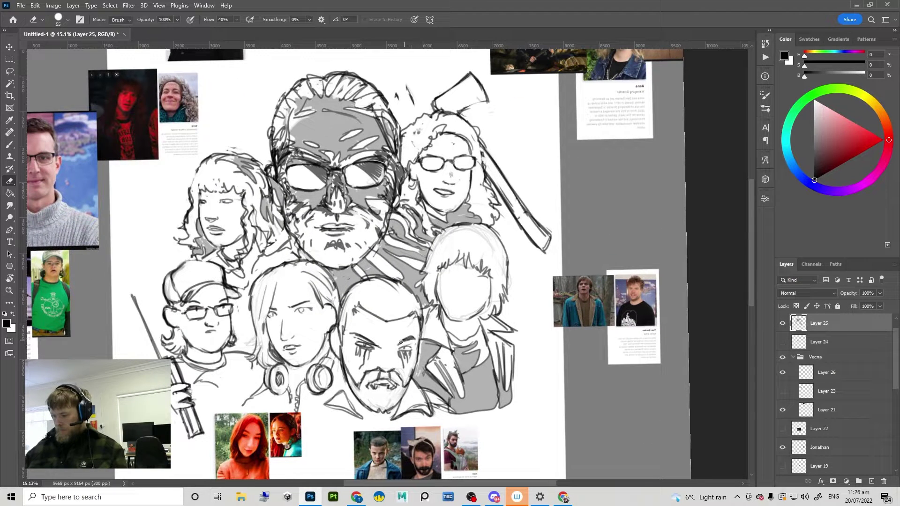
{"action": "key", "text": "b"}
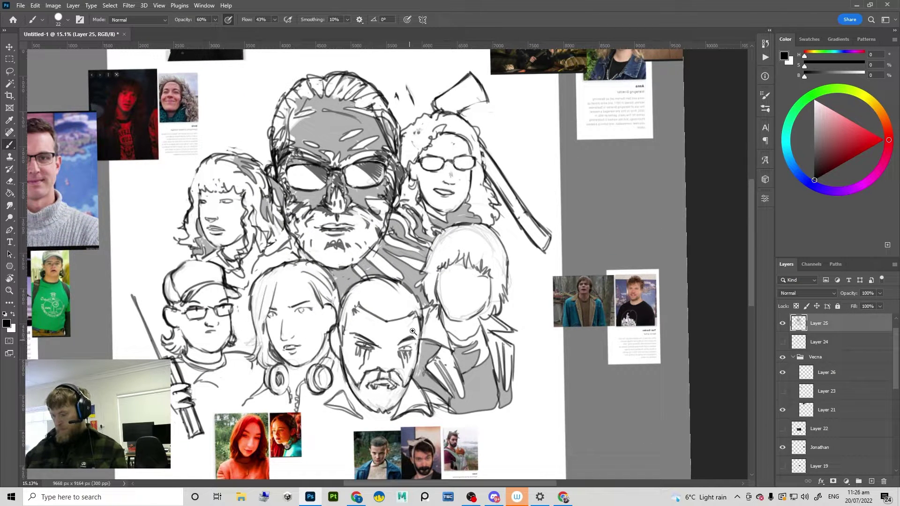
{"action": "left_click_drag", "start_coordinate": [440, 347], "coordinate": [459, 319]}
{"action": "key", "text": "e"}
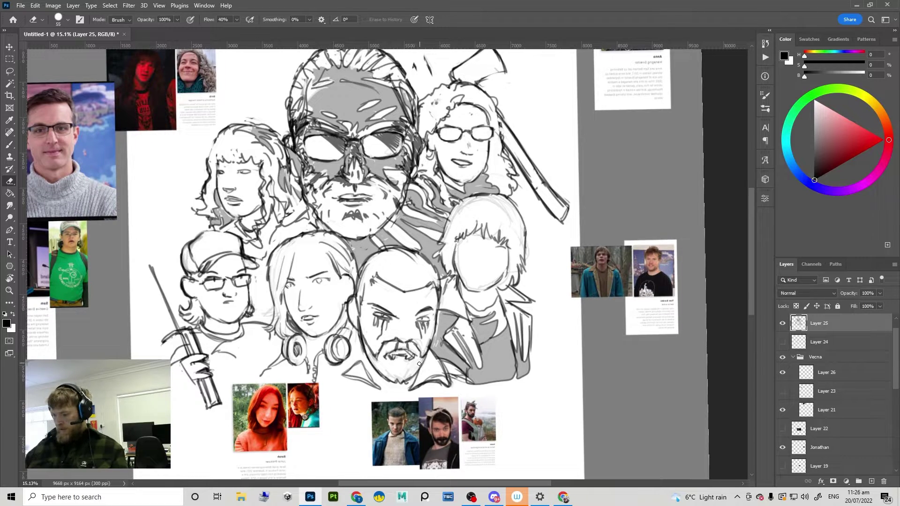
{"action": "scroll", "coordinate": [401, 372], "scroll_direction": "up", "scroll_amount": 3}
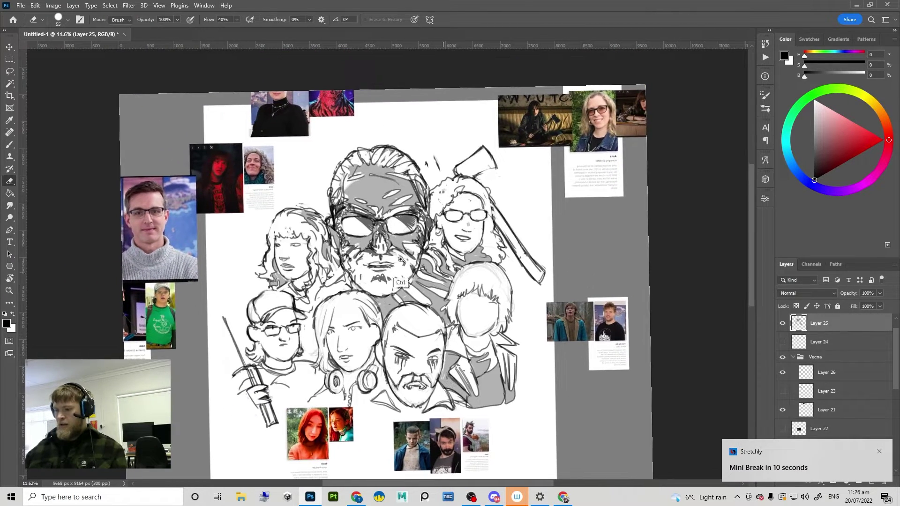
{"action": "scroll", "coordinate": [288, 215], "scroll_direction": "up", "scroll_amount": 1}
{"action": "key", "text": "b"}
{"action": "left_click_drag", "start_coordinate": [279, 217], "coordinate": [264, 246]}
{"action": "key", "text": "ctrl+z"}
{"action": "scroll", "coordinate": [369, 309], "scroll_direction": "down", "scroll_amount": 1}
Step: Lasso the central bearded man's hair and forehead and skew the top slightly sideways with Free Transform
{"action": "left_click_drag", "start_coordinate": [484, 212], "coordinate": [418, 314]}
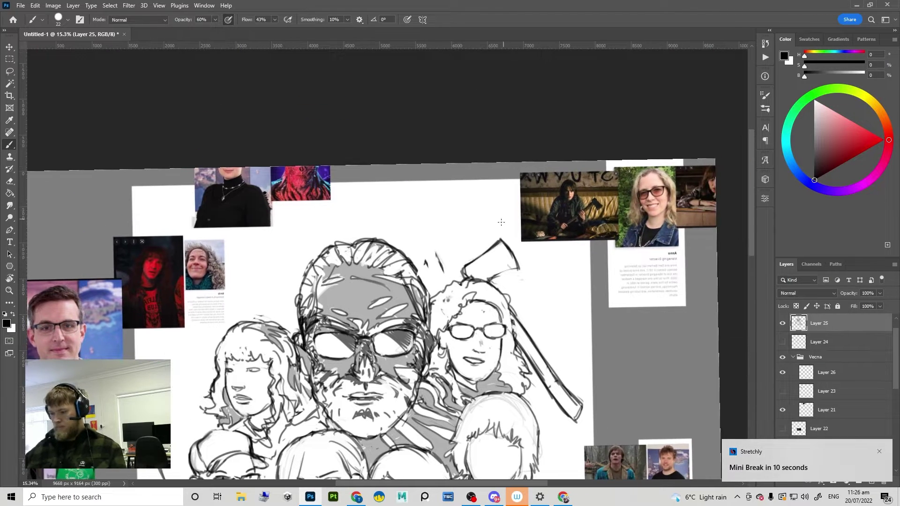
{"action": "key", "text": "l"}
{"action": "mouse_move", "coordinate": [421, 226]}
{"action": "left_mouse_down"}
{"action": "mouse_move", "coordinate": [291, 313]}
{"action": "mouse_move", "coordinate": [426, 302]}
{"action": "mouse_move", "coordinate": [423, 230]}
{"action": "left_mouse_up"}
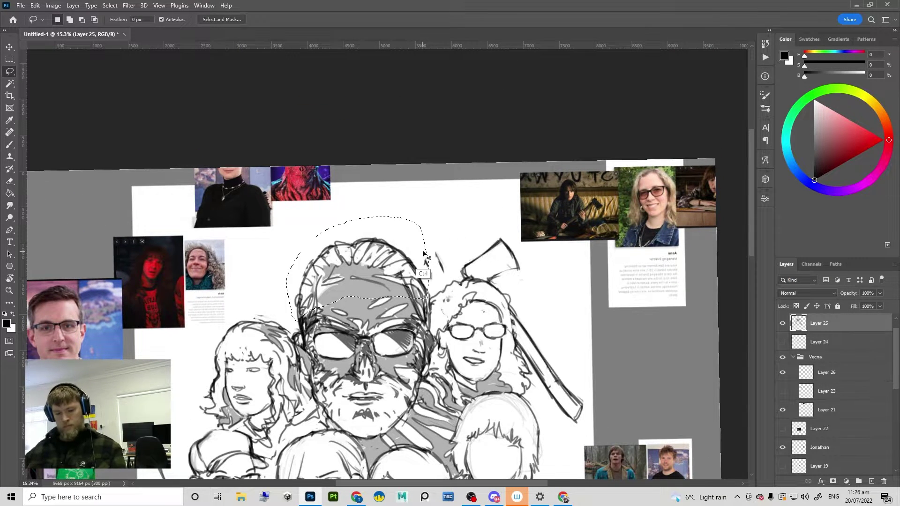
{"action": "key", "text": "ctrl+t"}
{"action": "left_click_drag", "start_coordinate": [357, 218], "coordinate": [363, 217]}
{"action": "key", "text": "Return"}
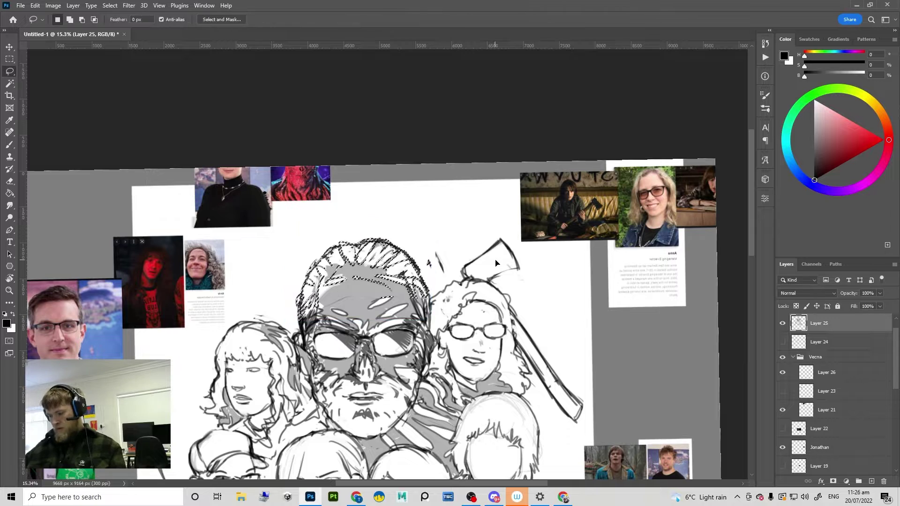
{"action": "key", "text": "ctrl+d"}
{"action": "scroll", "coordinate": [502, 300], "scroll_direction": "down", "scroll_amount": 2}
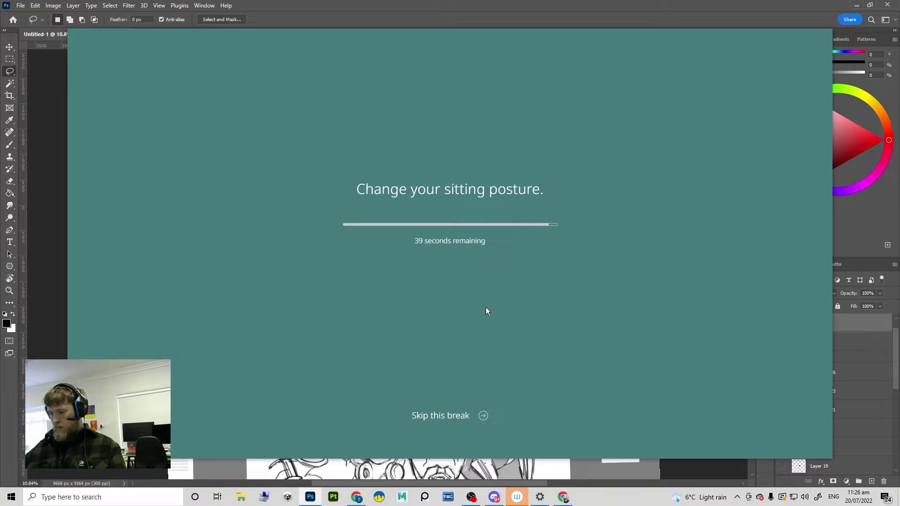
Step: Skip the break reminder, reselect the central man's upper head and transform it to 98.60% height with a -2.66 horizontal skew
{"action": "left_click", "coordinate": [450, 416]}
{"action": "mouse_move", "coordinate": [449, 251]}
{"action": "left_mouse_down"}
{"action": "mouse_move", "coordinate": [349, 283]}
{"action": "mouse_move", "coordinate": [457, 307]}
{"action": "mouse_move", "coordinate": [451, 253]}
{"action": "left_mouse_up"}
{"action": "key", "text": "ctrl+t"}
{"action": "left_click_drag", "start_coordinate": [404, 238], "coordinate": [406, 233]}
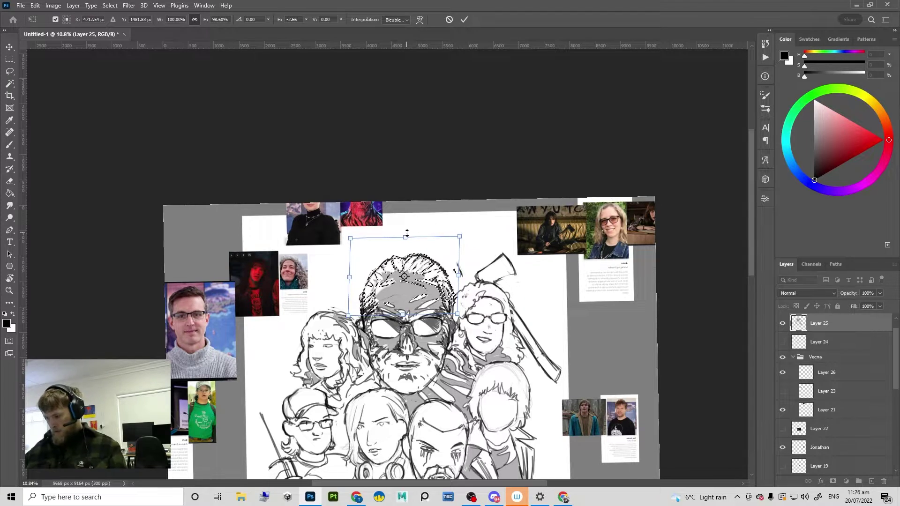
{"action": "key", "text": "Return"}
{"action": "scroll", "coordinate": [519, 266], "scroll_direction": "up", "scroll_amount": 2}
{"action": "scroll", "coordinate": [519, 266], "scroll_direction": "down", "scroll_amount": 2}
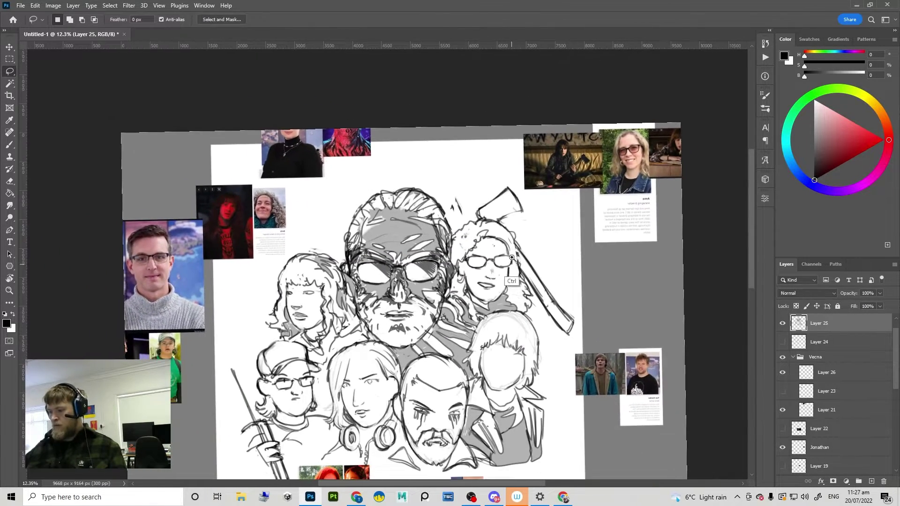
Step: Try to fill the hair of the woman with glasses beside the axe with 30% grey
{"action": "scroll", "coordinate": [483, 226], "scroll_direction": "up", "scroll_amount": 3}
{"action": "key", "text": "b"}
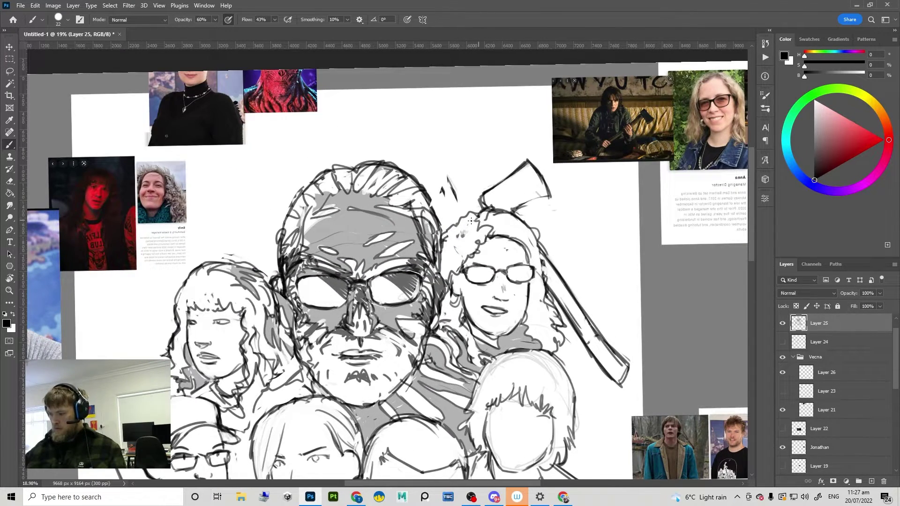
{"action": "key", "text": "g"}
{"action": "scroll", "coordinate": [477, 303], "scroll_direction": "down", "scroll_amount": 3}
{"action": "key", "text": "b"}
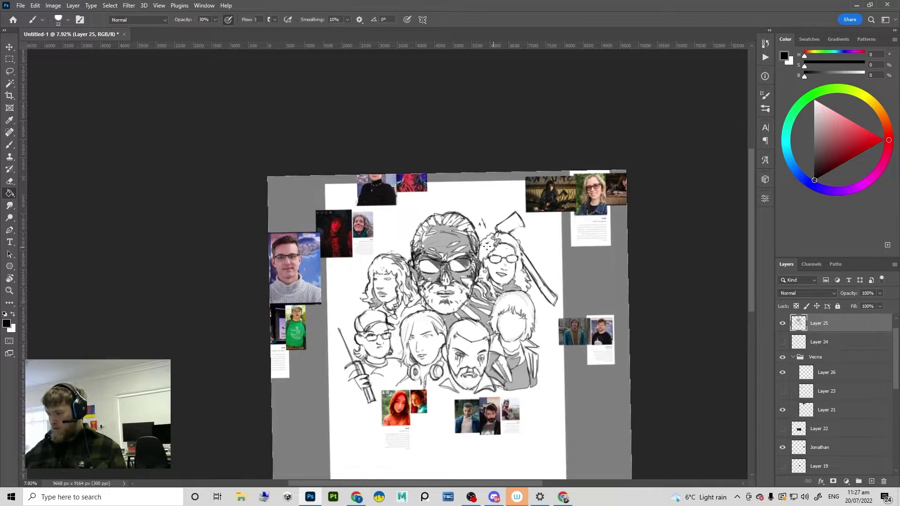
{"action": "scroll", "coordinate": [480, 255], "scroll_direction": "up", "scroll_amount": 2}
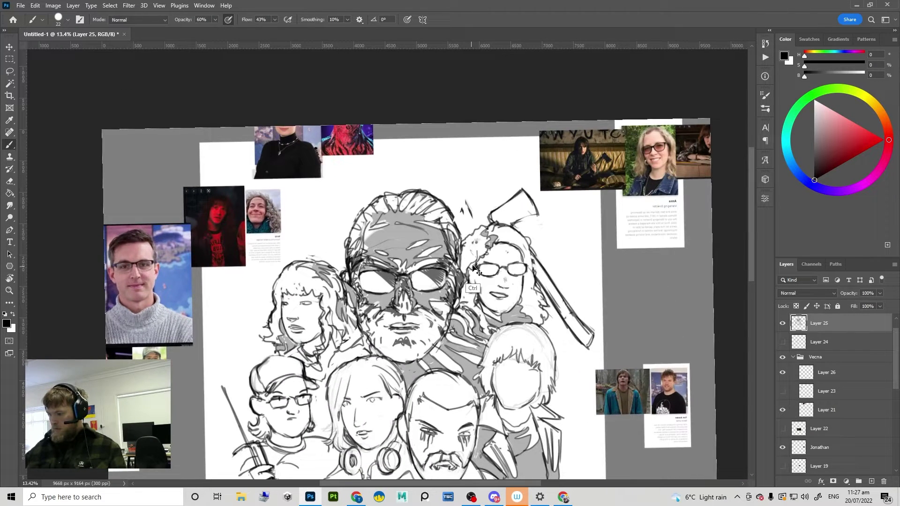
{"action": "key", "text": "g"}
{"action": "left_click", "coordinate": [469, 271]}
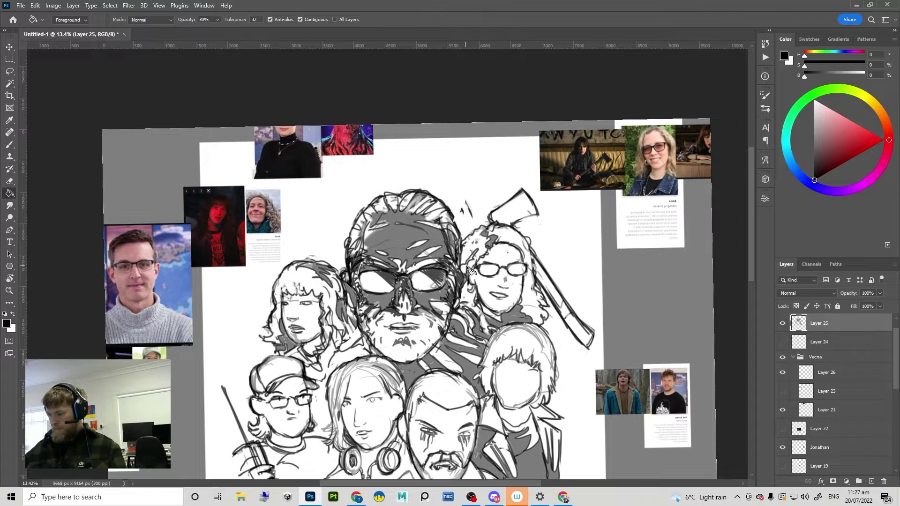
{"action": "key", "text": "ctrl+z"}
{"action": "scroll", "coordinate": [508, 258], "scroll_direction": "down", "scroll_amount": 2}
{"action": "key", "text": "b"}
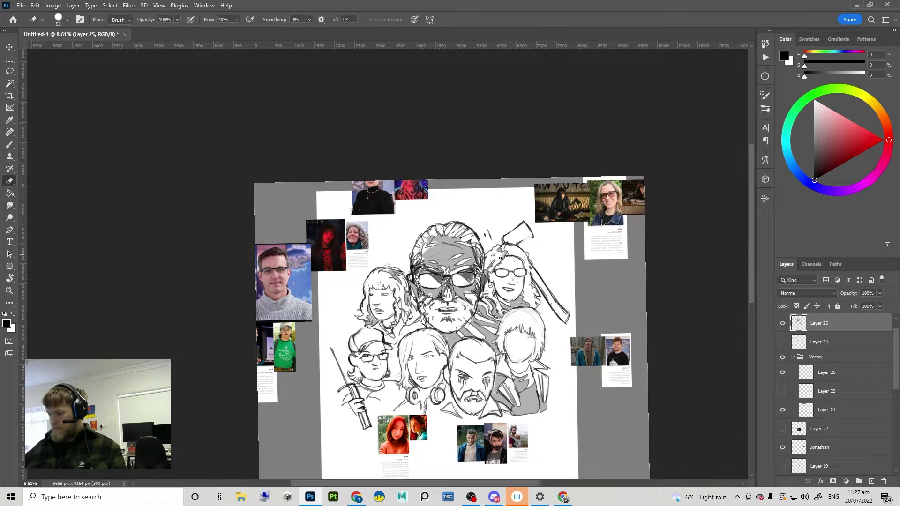
{"action": "scroll", "coordinate": [500, 252], "scroll_direction": "up", "scroll_amount": 2}
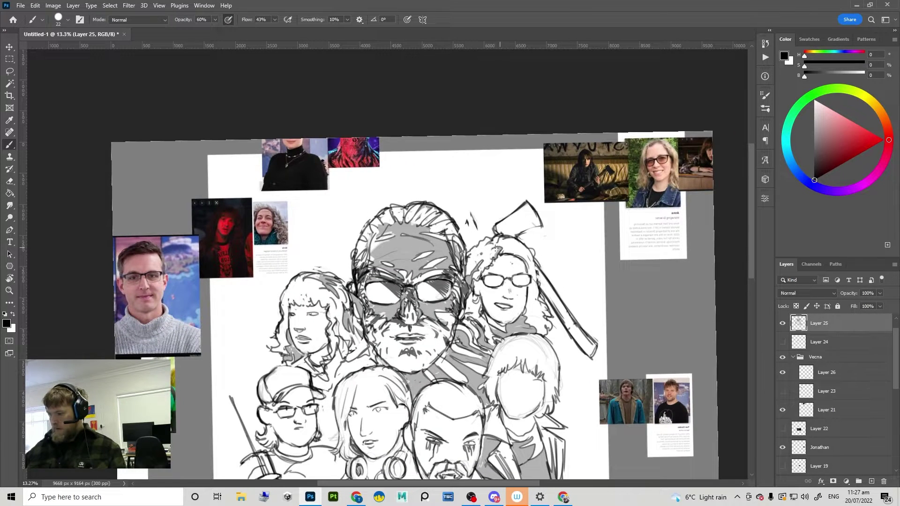
{"action": "scroll", "coordinate": [486, 252], "scroll_direction": "down", "scroll_amount": 3}
{"action": "scroll", "coordinate": [469, 244], "scroll_direction": "up", "scroll_amount": 4}
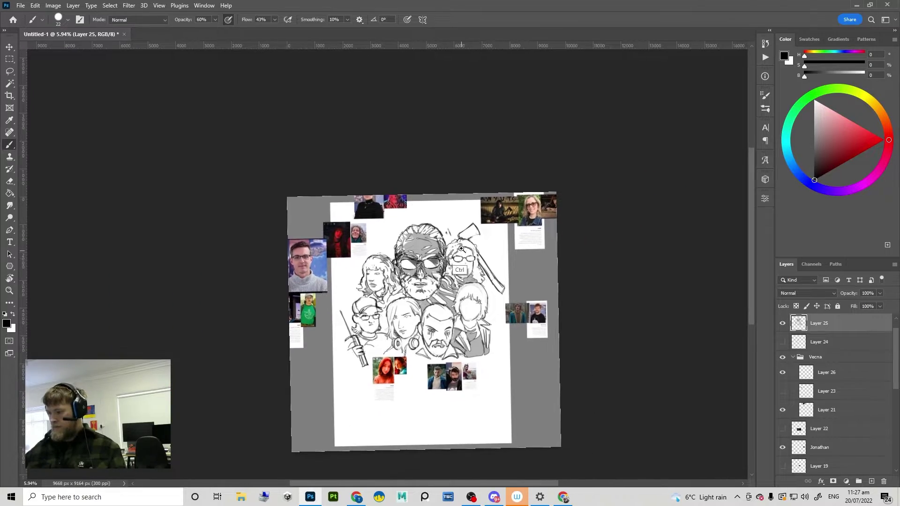
{"action": "key", "text": "e"}
{"action": "scroll", "coordinate": [496, 299], "scroll_direction": "down", "scroll_amount": 1}
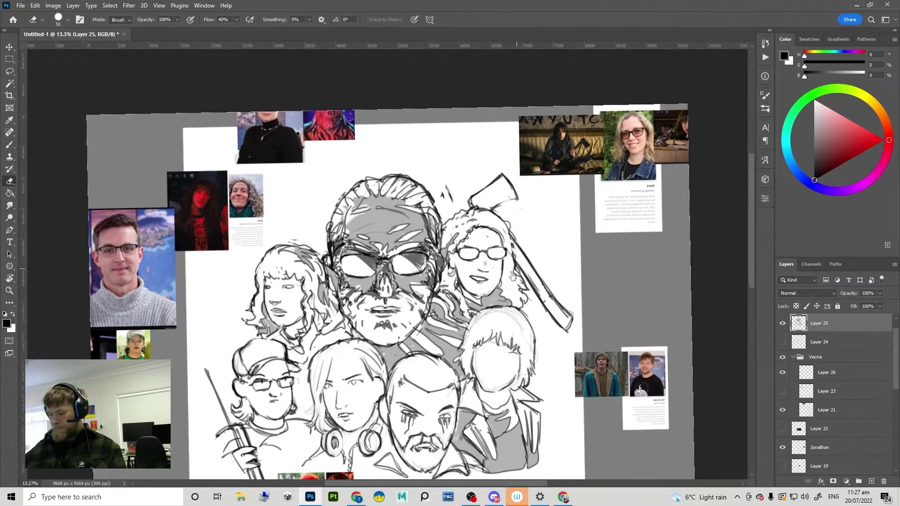
Step: Try to redraw the hair strands beside the cheek of the wavy-haired figure with the fringe
{"action": "scroll", "coordinate": [304, 295], "scroll_direction": "up", "scroll_amount": 2}
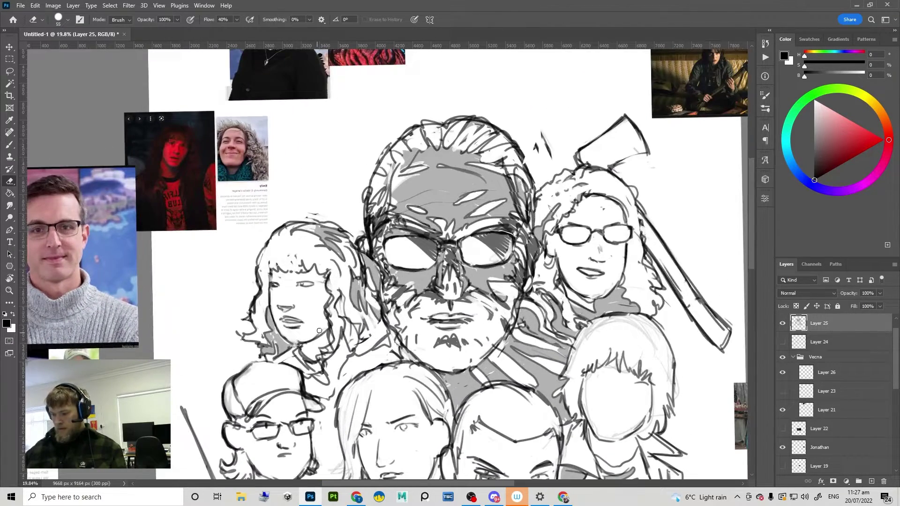
{"action": "key", "text": "b"}
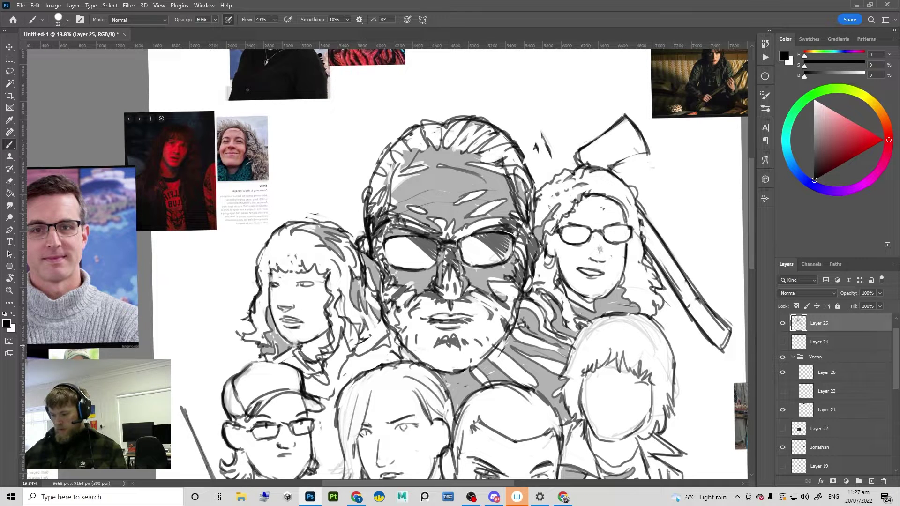
{"action": "key", "text": "e"}
{"action": "key", "text": "b"}
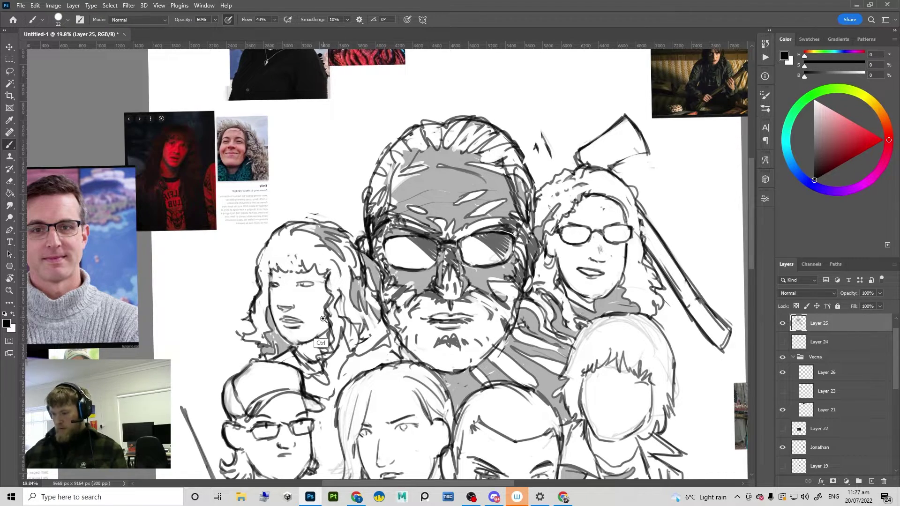
{"action": "mouse_move", "coordinate": [323, 319]}
{"action": "left_mouse_down"}
{"action": "mouse_move", "coordinate": [316, 305]}
{"action": "mouse_move", "coordinate": [341, 277]}
{"action": "mouse_move", "coordinate": [360, 272]}
{"action": "mouse_move", "coordinate": [349, 269]}
{"action": "mouse_move", "coordinate": [372, 299]}
{"action": "mouse_move", "coordinate": [397, 280]}
{"action": "mouse_move", "coordinate": [367, 302]}
{"action": "mouse_move", "coordinate": [373, 294]}
{"action": "left_mouse_up"}
{"action": "key", "text": "ctrl+z"}
{"action": "key", "text": "ctrl+z"}
{"action": "key", "text": "ctrl+z"}
{"action": "key", "text": "e"}
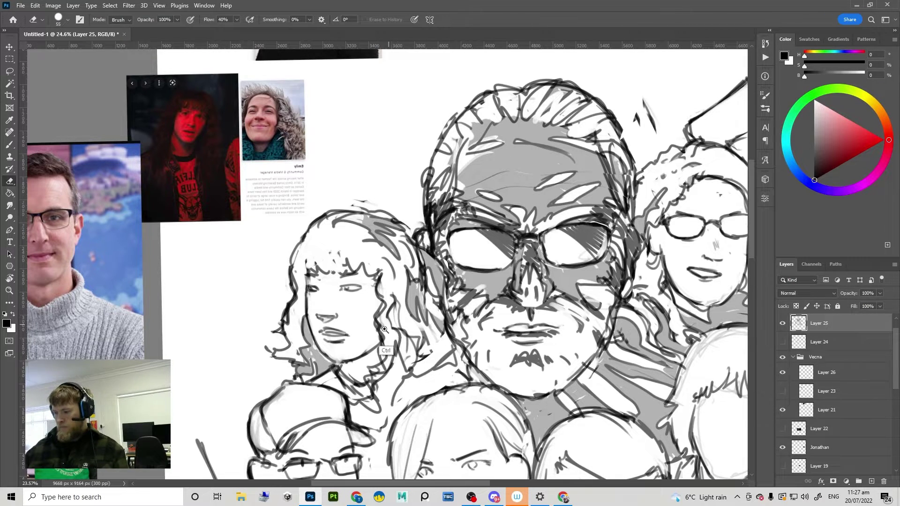
Step: Try to sketch a neckline stroke between the wavy-haired figure's jaw and the capped figure's head
{"action": "scroll", "coordinate": [382, 330], "scroll_direction": "down", "scroll_amount": 1}
{"action": "key", "text": "b"}
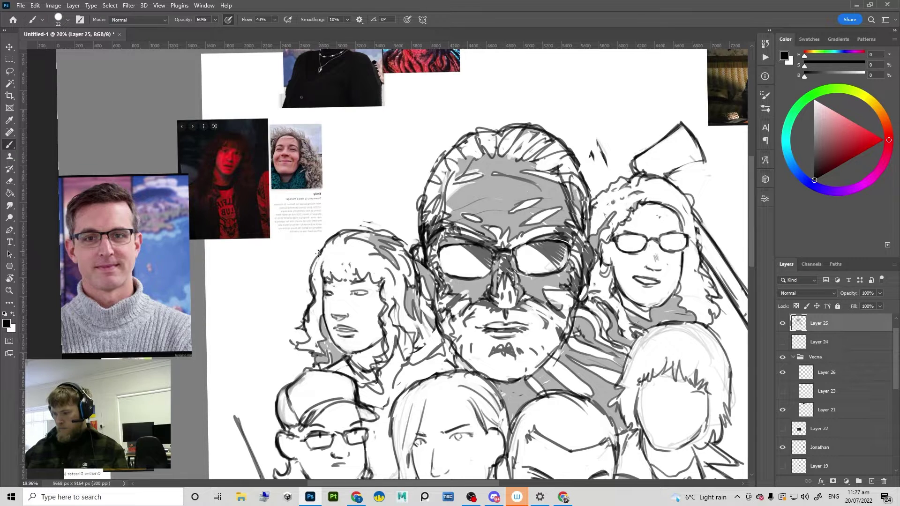
{"action": "scroll", "coordinate": [318, 253], "scroll_direction": "down", "scroll_amount": 3}
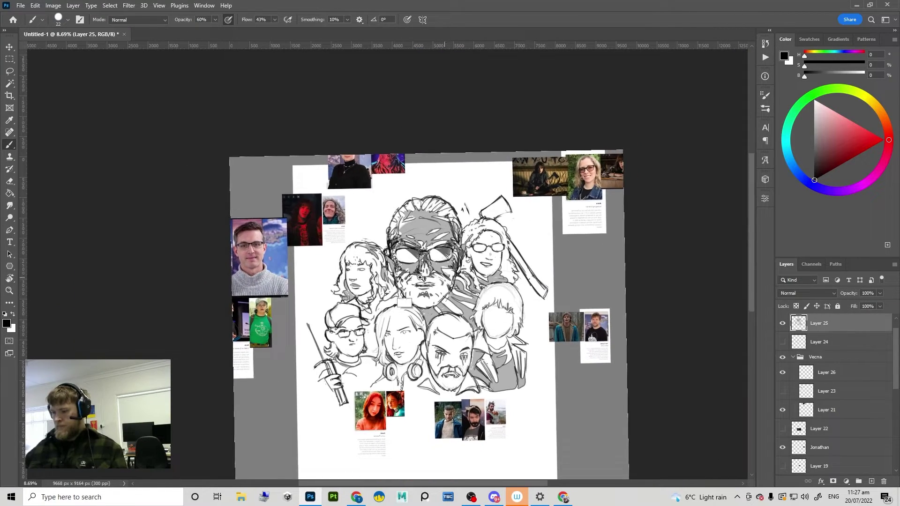
{"action": "scroll", "coordinate": [420, 277], "scroll_direction": "up", "scroll_amount": 2}
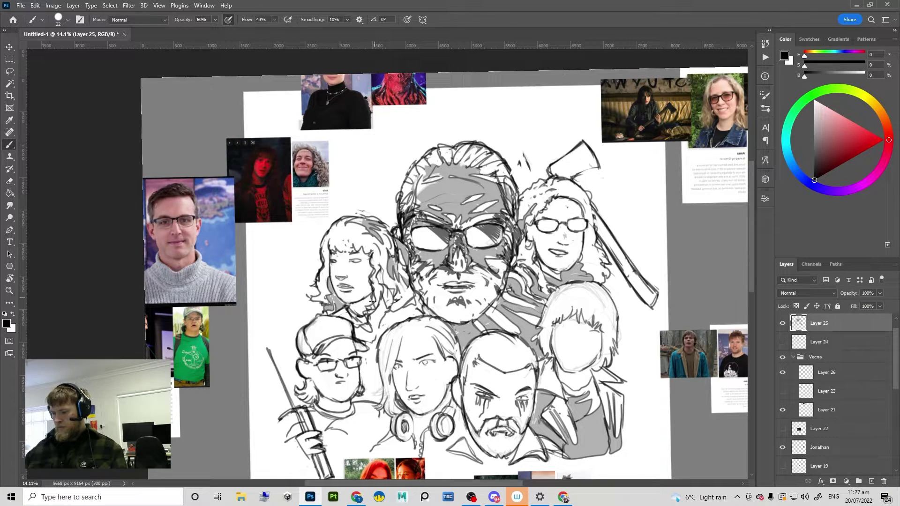
{"action": "mouse_move", "coordinate": [365, 306]}
{"action": "left_mouse_down"}
{"action": "mouse_move", "coordinate": [356, 316]}
{"action": "mouse_move", "coordinate": [368, 334]}
{"action": "left_mouse_up"}
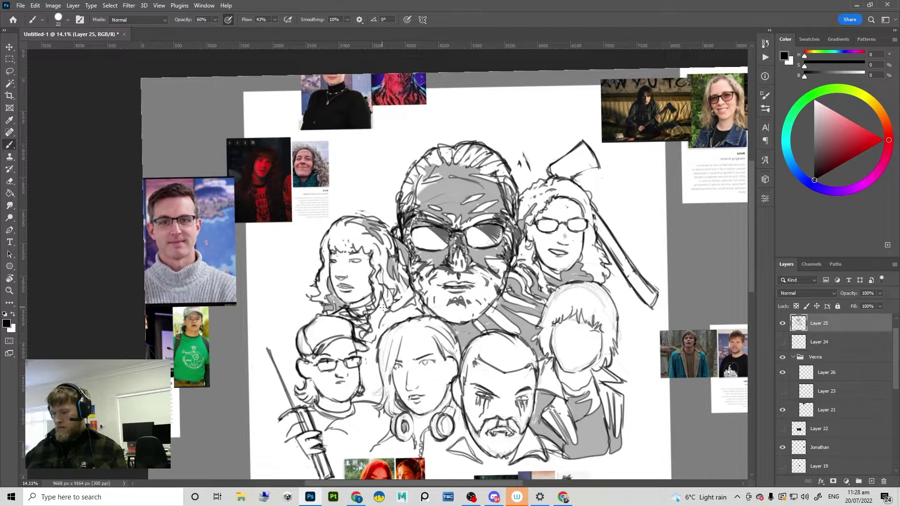
{"action": "key", "text": "ctrl+z"}
{"action": "key", "text": "ctrl+z"}
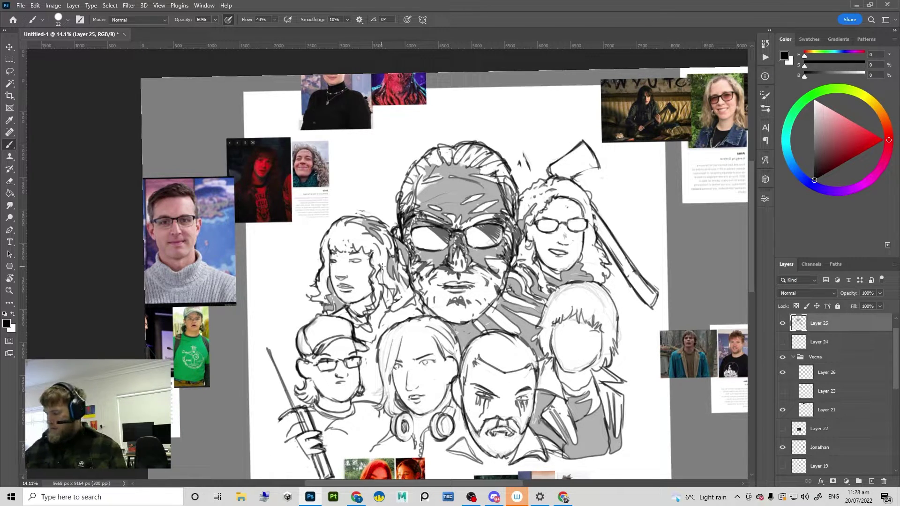
Step: Draw a folded scarf around the wavy-haired figure's neck, erasing and redrawing the lines above and beside the cap
{"action": "left_click_drag", "start_coordinate": [382, 267], "coordinate": [359, 223]}
{"action": "scroll", "coordinate": [359, 224], "scroll_direction": "up", "scroll_amount": 3}
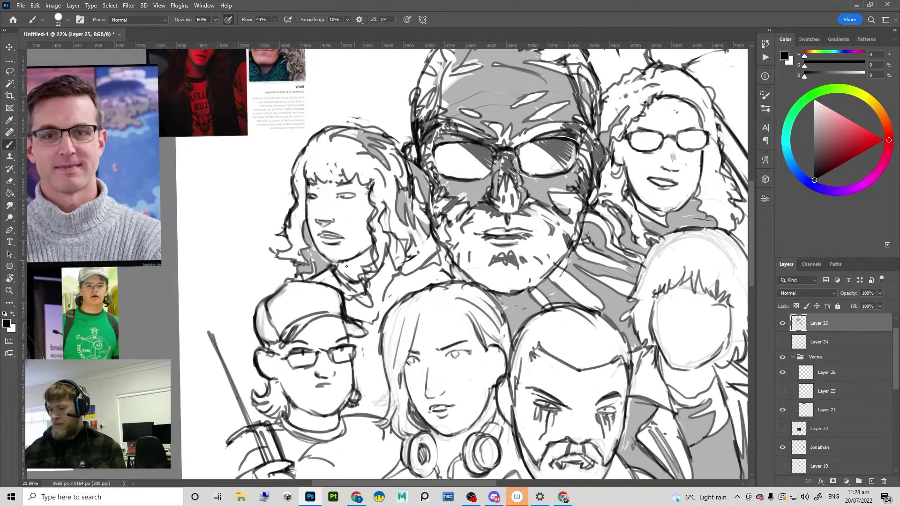
{"action": "mouse_move", "coordinate": [363, 271]}
{"action": "left_mouse_down"}
{"action": "mouse_move", "coordinate": [312, 260]}
{"action": "mouse_move", "coordinate": [320, 254]}
{"action": "mouse_move", "coordinate": [327, 263]}
{"action": "mouse_move", "coordinate": [301, 272]}
{"action": "mouse_move", "coordinate": [358, 271]}
{"action": "mouse_move", "coordinate": [308, 269]}
{"action": "left_mouse_up"}
{"action": "key", "text": "e"}
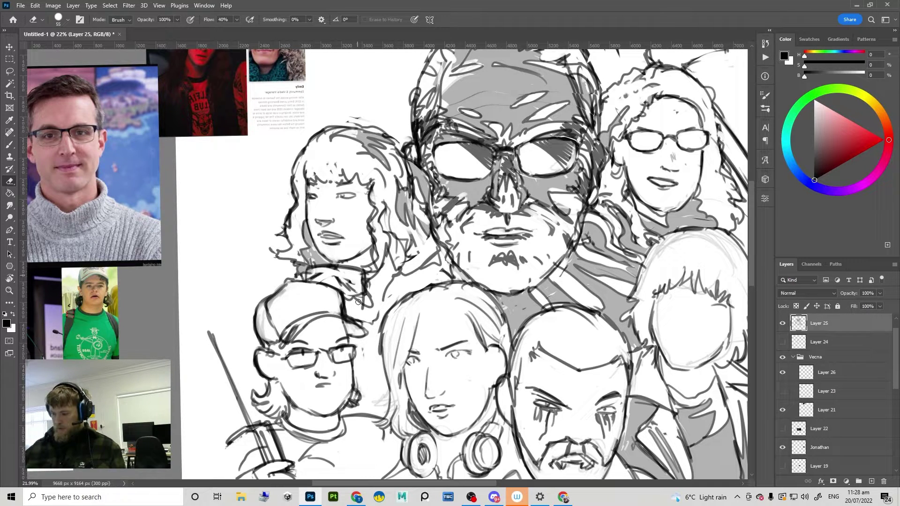
{"action": "mouse_move", "coordinate": [312, 278]}
{"action": "left_mouse_down"}
{"action": "mouse_move", "coordinate": [351, 275]}
{"action": "mouse_move", "coordinate": [336, 271]}
{"action": "mouse_move", "coordinate": [354, 311]}
{"action": "mouse_move", "coordinate": [362, 279]}
{"action": "left_mouse_up"}
{"action": "key", "text": "b"}
{"action": "key", "text": "ctrl+z"}
{"action": "key", "text": "ctrl+z"}
{"action": "mouse_move", "coordinate": [368, 281]}
{"action": "left_mouse_down"}
{"action": "mouse_move", "coordinate": [373, 288]}
{"action": "mouse_move", "coordinate": [357, 292]}
{"action": "mouse_move", "coordinate": [365, 310]}
{"action": "left_mouse_up"}
{"action": "key", "text": "e"}
{"action": "mouse_move", "coordinate": [371, 289]}
{"action": "left_mouse_down"}
{"action": "mouse_move", "coordinate": [364, 308]}
{"action": "mouse_move", "coordinate": [375, 305]}
{"action": "mouse_move", "coordinate": [361, 304]}
{"action": "left_mouse_up"}
{"action": "key", "text": "b"}
{"action": "left_click_drag", "start_coordinate": [382, 299], "coordinate": [351, 299]}
{"action": "left_click_drag", "start_coordinate": [403, 252], "coordinate": [416, 251]}
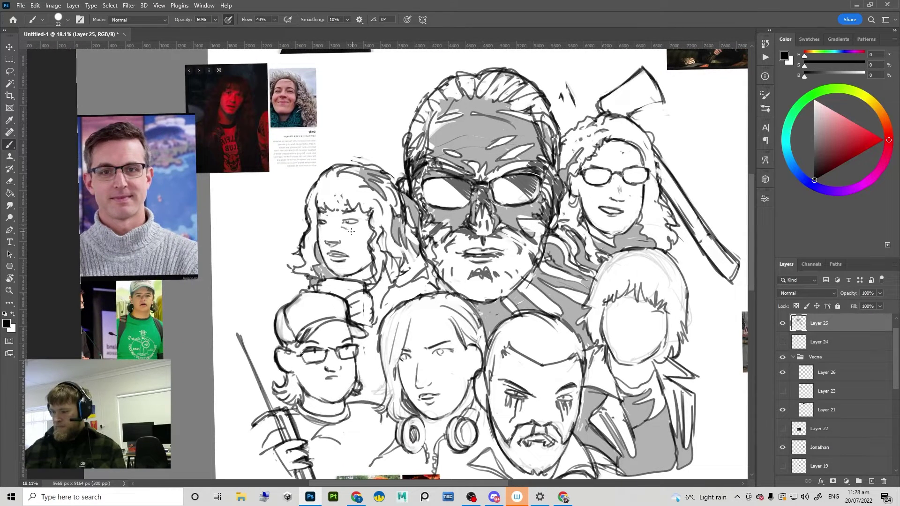
Step: Clean up the lines of the wavy-haired figure's eye nearest the central bearded man
{"action": "key", "text": "ctrl+z"}
{"action": "left_click_drag", "start_coordinate": [350, 225], "coordinate": [349, 233]}
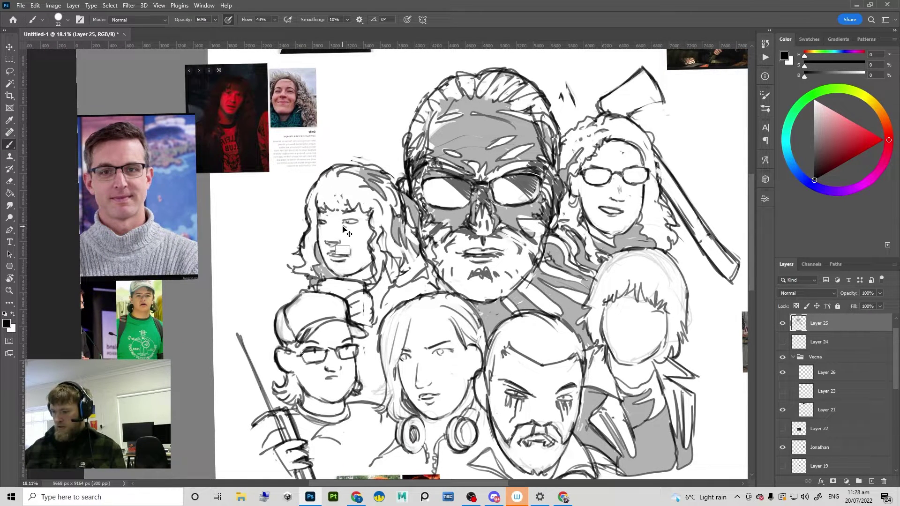
{"action": "key", "text": "ctrl+z"}
{"action": "scroll", "coordinate": [331, 222], "scroll_direction": "up", "scroll_amount": 4}
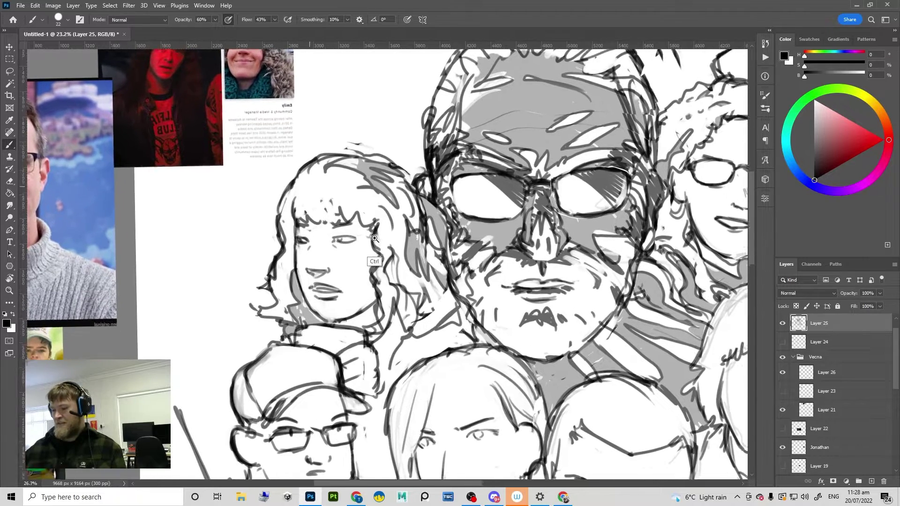
{"action": "key", "text": "e"}
{"action": "left_click_drag", "start_coordinate": [340, 242], "coordinate": [348, 241]}
{"action": "key", "text": "b"}
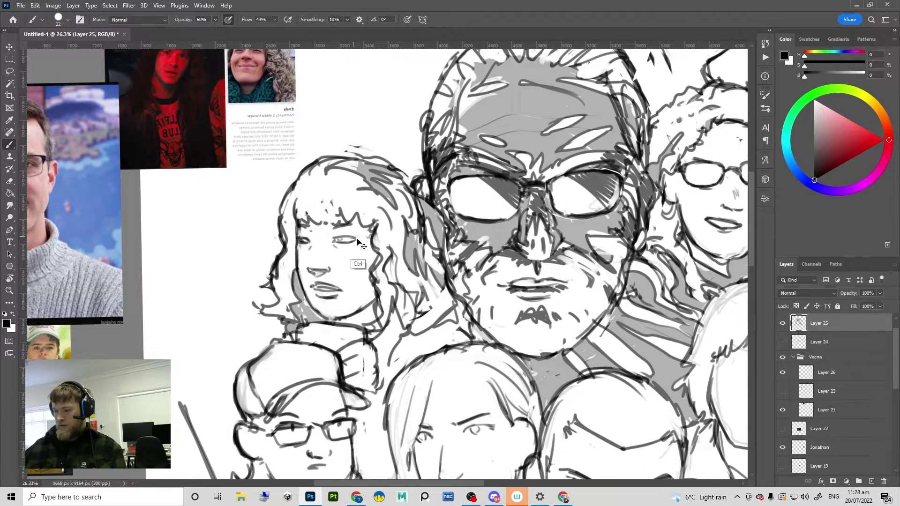
{"action": "scroll", "coordinate": [358, 257], "scroll_direction": "down", "scroll_amount": 3}
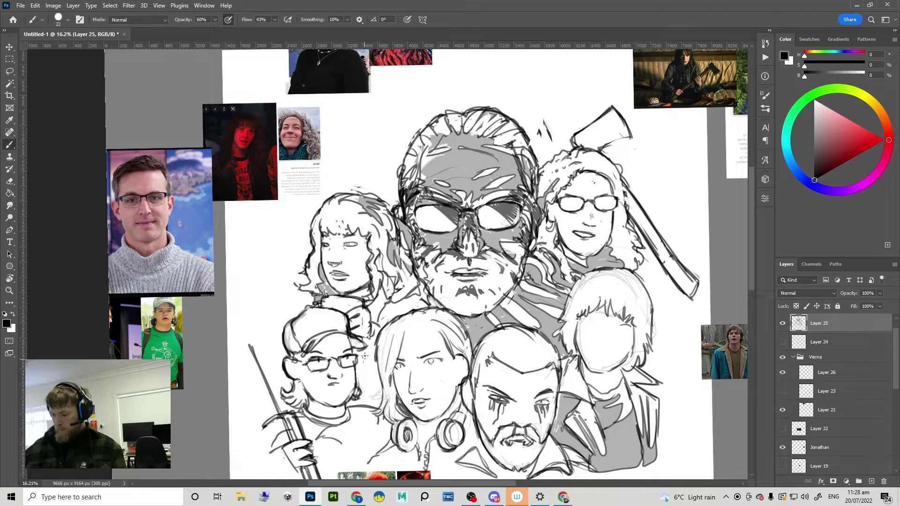
Step: Touch up the facial line art of the capped figure with glasses
{"action": "left_click_drag", "start_coordinate": [391, 388], "coordinate": [382, 388]}
{"action": "left_click_drag", "start_coordinate": [389, 387], "coordinate": [368, 294]}
{"action": "left_click_drag", "start_coordinate": [309, 262], "coordinate": [324, 258]}
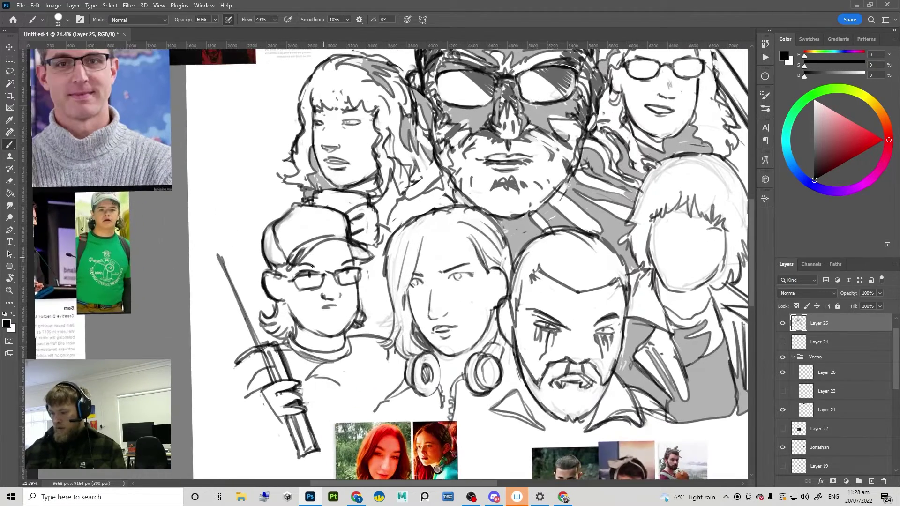
{"action": "key", "text": "e"}
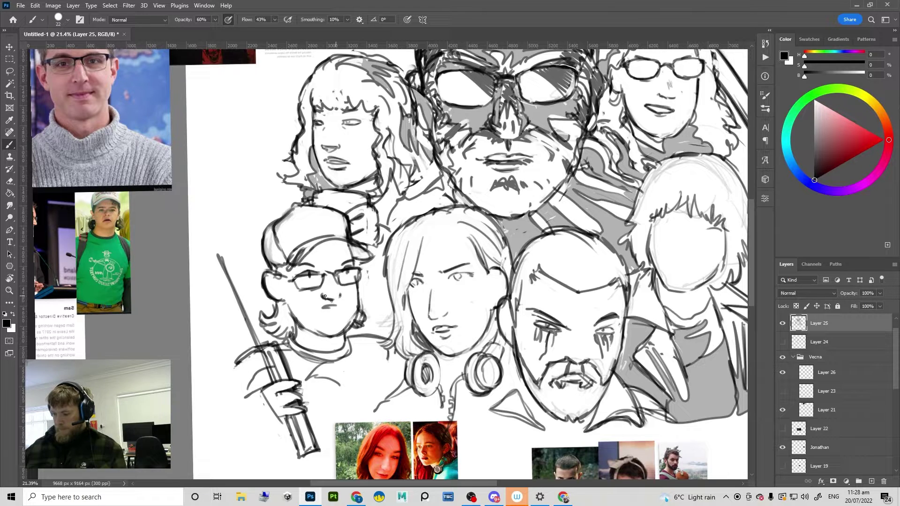
Step: Draw both eyes, with brows and under-eye lines, on the blank face of the fringed figure in the open jacket
{"action": "scroll", "coordinate": [340, 295], "scroll_direction": "down", "scroll_amount": 3}
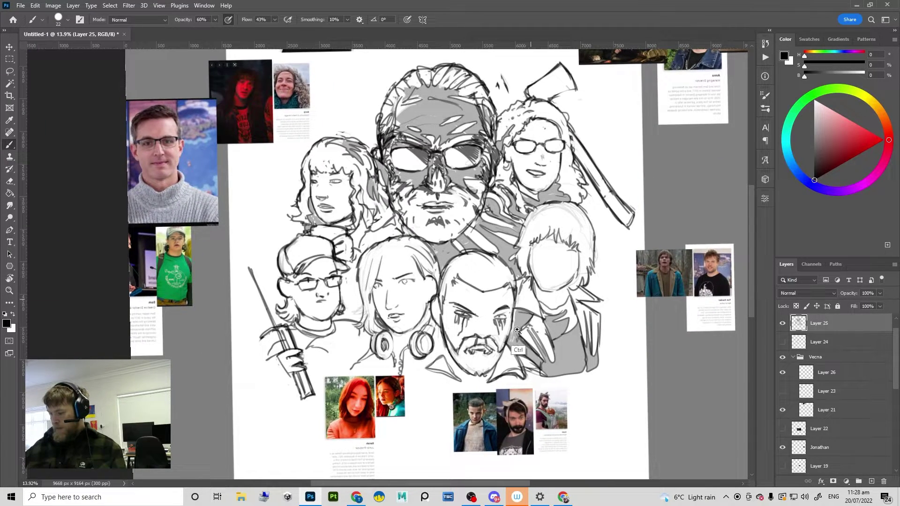
{"action": "left_click_drag", "start_coordinate": [518, 351], "coordinate": [457, 352]}
{"action": "left_click_drag", "start_coordinate": [519, 296], "coordinate": [499, 283]}
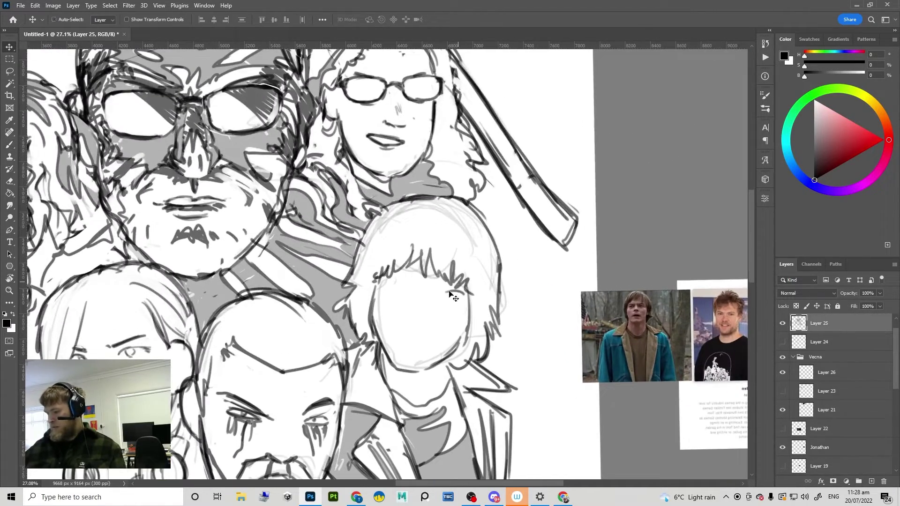
{"action": "mouse_move", "coordinate": [418, 311]}
{"action": "left_mouse_down"}
{"action": "mouse_move", "coordinate": [342, 316]}
{"action": "mouse_move", "coordinate": [388, 293]}
{"action": "mouse_move", "coordinate": [355, 320]}
{"action": "mouse_move", "coordinate": [381, 306]}
{"action": "left_mouse_up"}
{"action": "key", "text": "ctrl+z"}
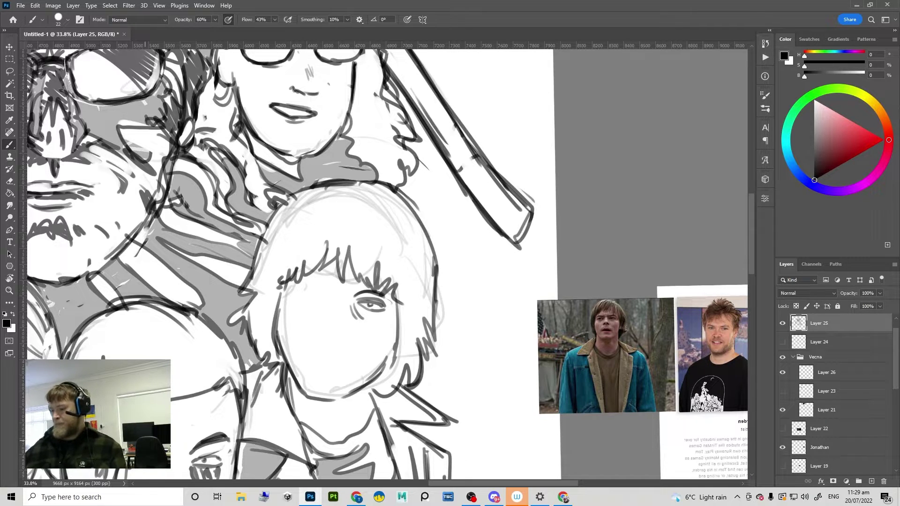
{"action": "left_click_drag", "start_coordinate": [296, 288], "coordinate": [323, 293]}
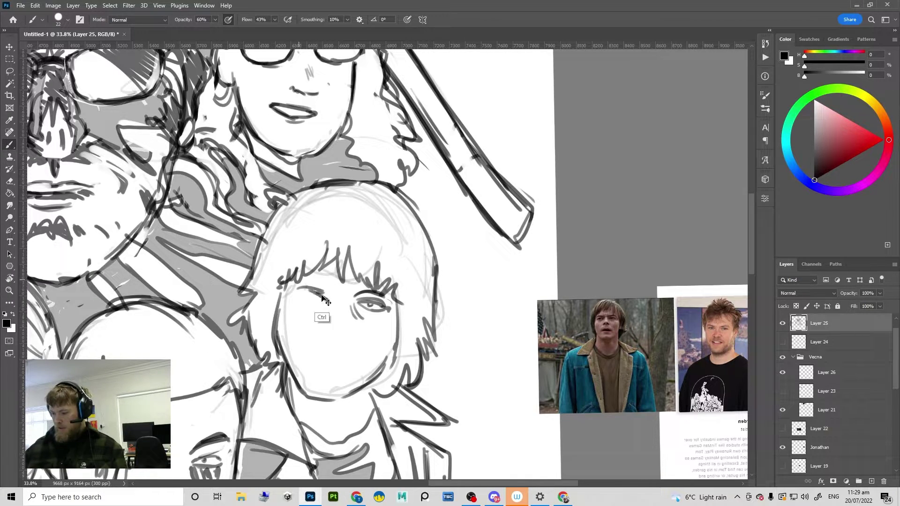
{"action": "left_click_drag", "start_coordinate": [298, 288], "coordinate": [322, 295]}
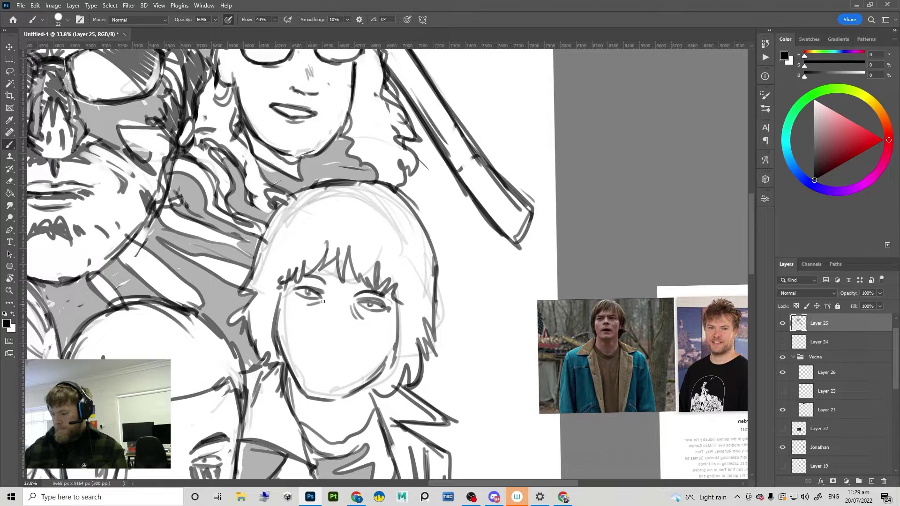
Step: Draw a small, slightly open, downturned mouth on the jacketed figure's face, undoing the rejected strokes
{"action": "left_click_drag", "start_coordinate": [444, 309], "coordinate": [396, 310]}
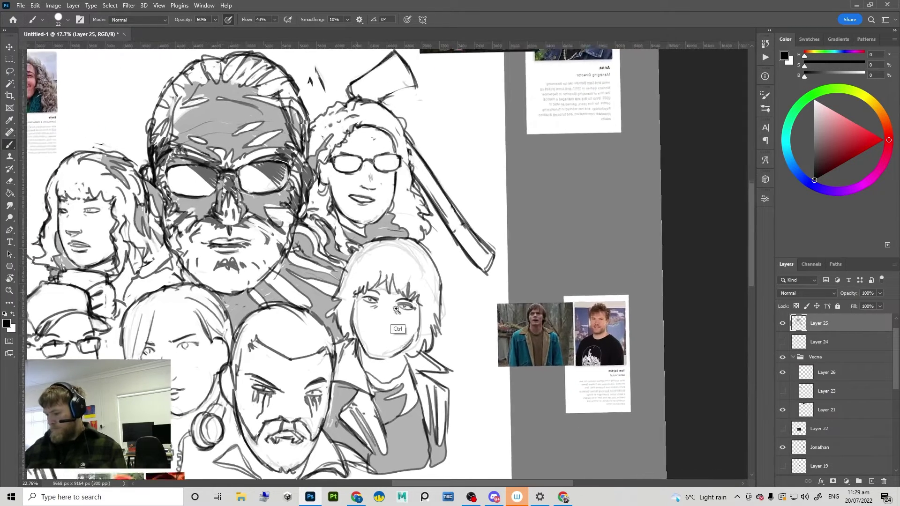
{"action": "scroll", "coordinate": [396, 310], "scroll_direction": "up", "scroll_amount": 2}
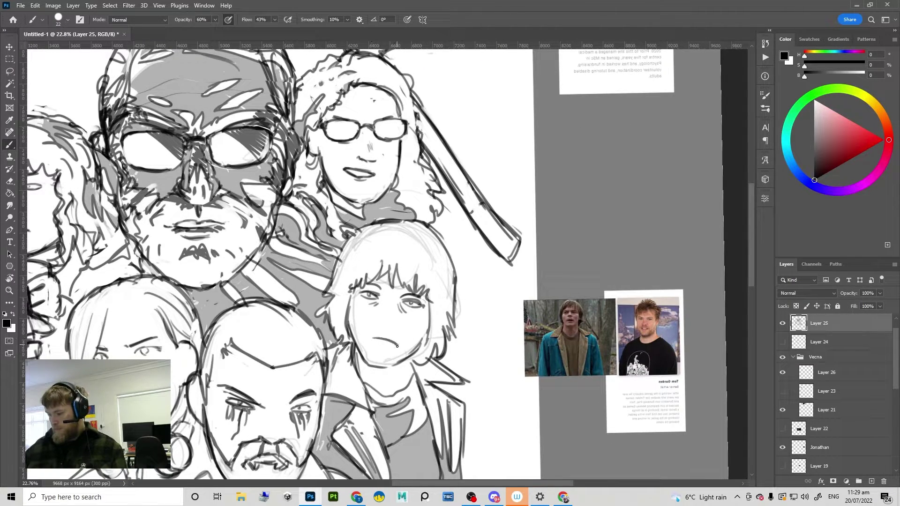
{"action": "key", "text": "ctrl+z"}
{"action": "left_click_drag", "start_coordinate": [371, 341], "coordinate": [394, 348]}
{"action": "key", "text": "ctrl+z"}
{"action": "key", "text": "ctrl+z"}
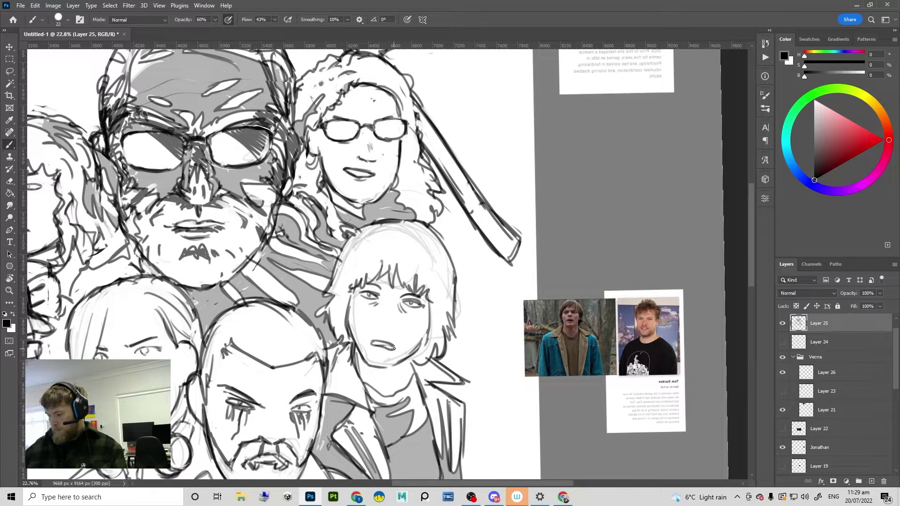
Step: Draw the underside of the nose between the jacketed figure's eyes and mouth
{"action": "scroll", "coordinate": [409, 335], "scroll_direction": "up", "scroll_amount": 2}
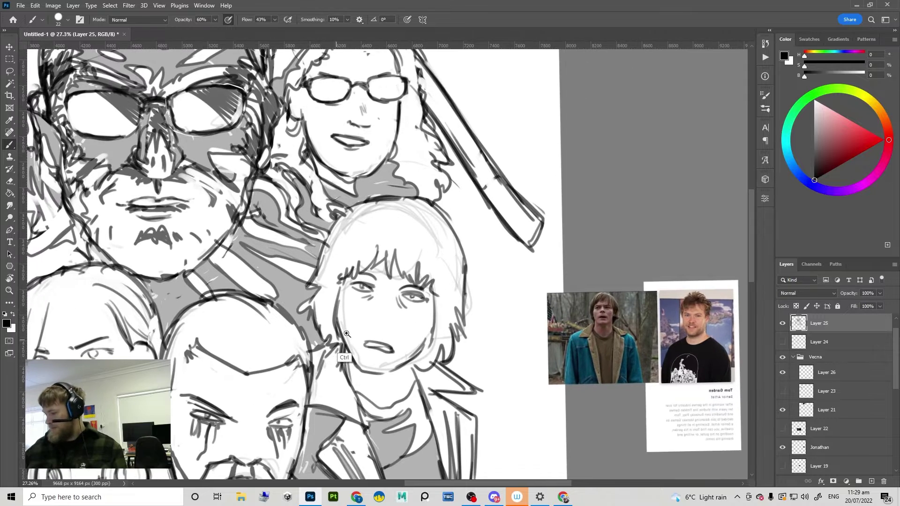
{"action": "mouse_move", "coordinate": [371, 331]}
{"action": "left_mouse_down"}
{"action": "mouse_move", "coordinate": [395, 330]}
{"action": "mouse_move", "coordinate": [368, 328]}
{"action": "mouse_move", "coordinate": [397, 326]}
{"action": "mouse_move", "coordinate": [375, 328]}
{"action": "left_mouse_up"}
{"action": "key", "text": "e"}
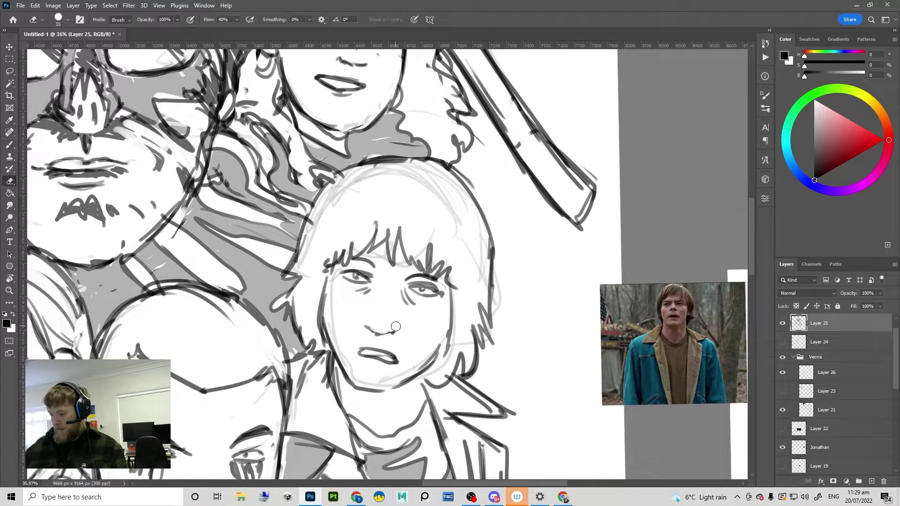
{"action": "key", "text": "b"}
Step: Erase the rough construction lines inside the crown of the jacketed figure's hair
{"action": "scroll", "coordinate": [438, 332], "scroll_direction": "down", "scroll_amount": 3}
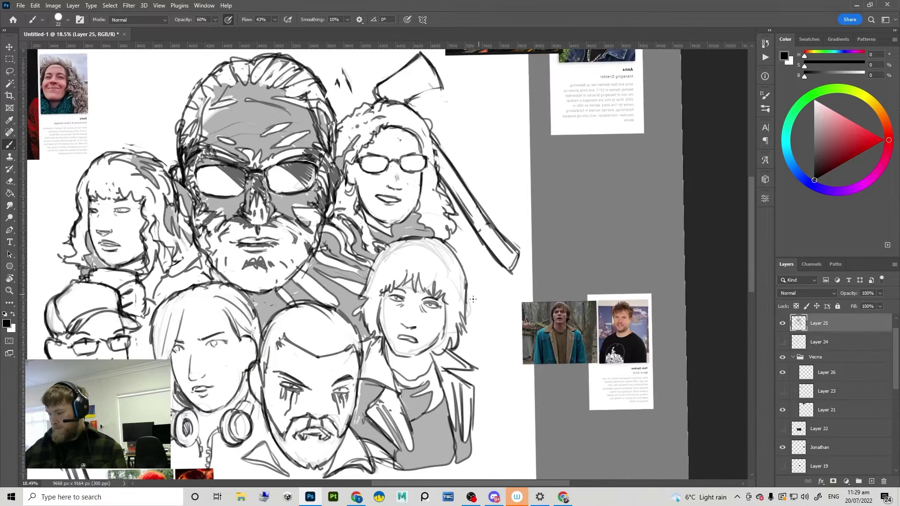
{"action": "scroll", "coordinate": [440, 332], "scroll_direction": "up", "scroll_amount": 2}
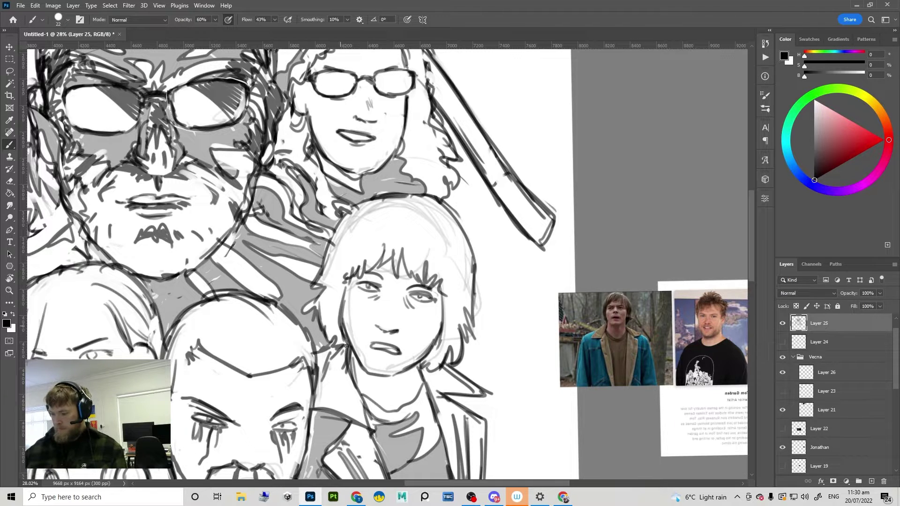
{"action": "scroll", "coordinate": [365, 285], "scroll_direction": "down", "scroll_amount": 1}
{"action": "key", "text": "e"}
{"action": "mouse_move", "coordinate": [358, 227]}
{"action": "left_mouse_down"}
{"action": "mouse_move", "coordinate": [340, 253]}
{"action": "mouse_move", "coordinate": [431, 233]}
{"action": "mouse_move", "coordinate": [425, 217]}
{"action": "mouse_move", "coordinate": [364, 210]}
{"action": "mouse_move", "coordinate": [345, 230]}
{"action": "left_mouse_up"}
{"action": "key", "text": "b"}
{"action": "key", "text": "e"}
{"action": "key", "text": "b"}
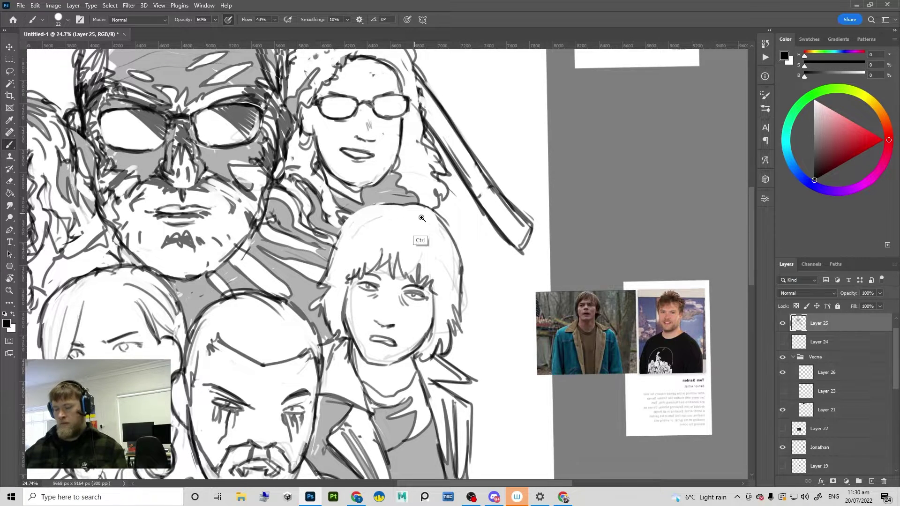
Step: Redraw the crown outline of the jacketed figure's hair and erase leftover guide lines around the hair and chin
{"action": "left_click_drag", "start_coordinate": [422, 218], "coordinate": [354, 238]}
{"action": "key", "text": "ctrl+z"}
{"action": "mouse_move", "coordinate": [398, 208]}
{"action": "left_mouse_down"}
{"action": "mouse_move", "coordinate": [365, 221]}
{"action": "mouse_move", "coordinate": [352, 241]}
{"action": "left_mouse_up"}
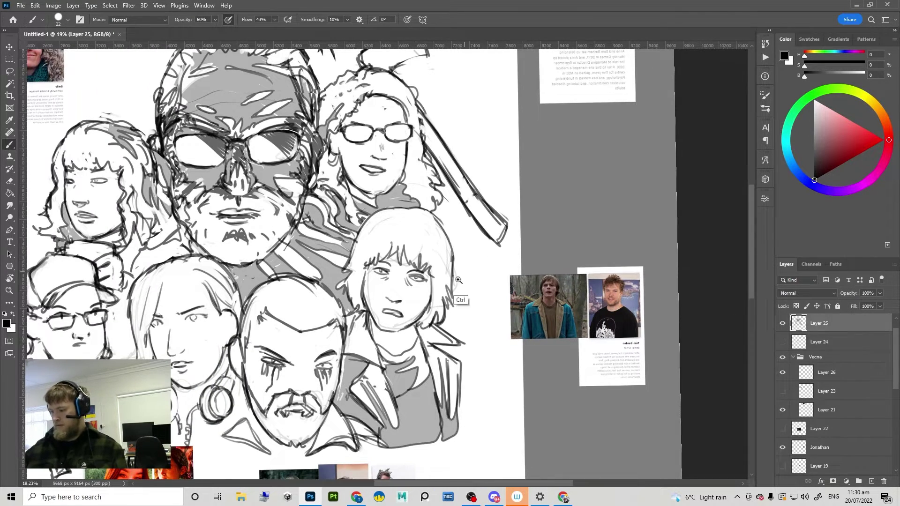
{"action": "left_click_drag", "start_coordinate": [458, 280], "coordinate": [466, 281]}
{"action": "key", "text": "e"}
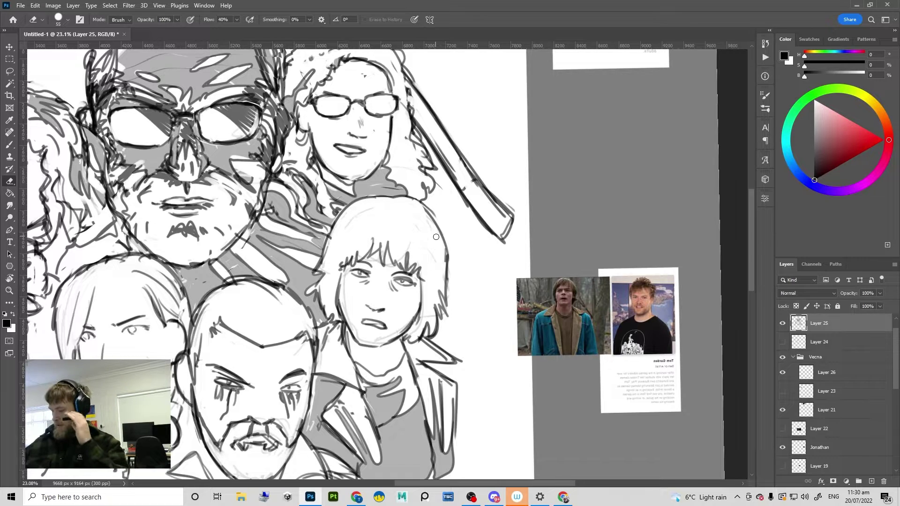
{"action": "mouse_move", "coordinate": [401, 317]}
{"action": "left_mouse_down"}
{"action": "mouse_move", "coordinate": [378, 340]}
{"action": "mouse_move", "coordinate": [362, 336]}
{"action": "left_mouse_up"}
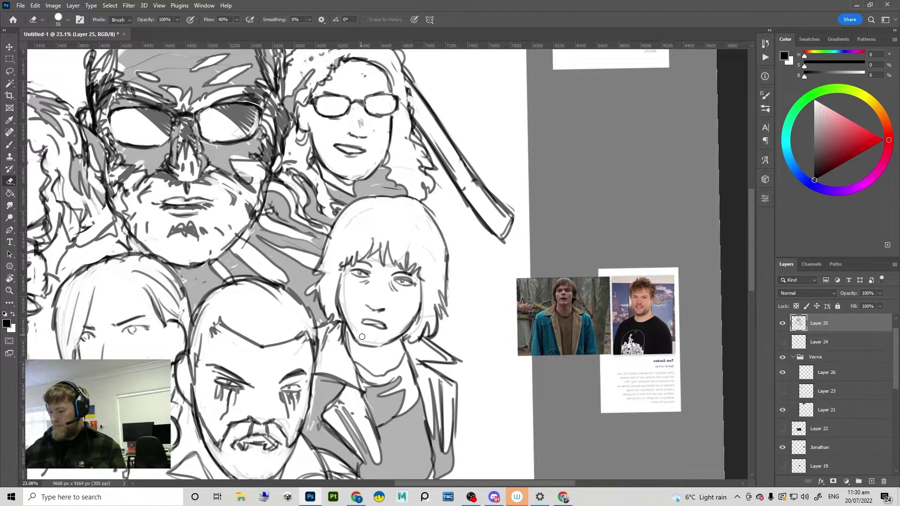
{"action": "key", "text": "b"}
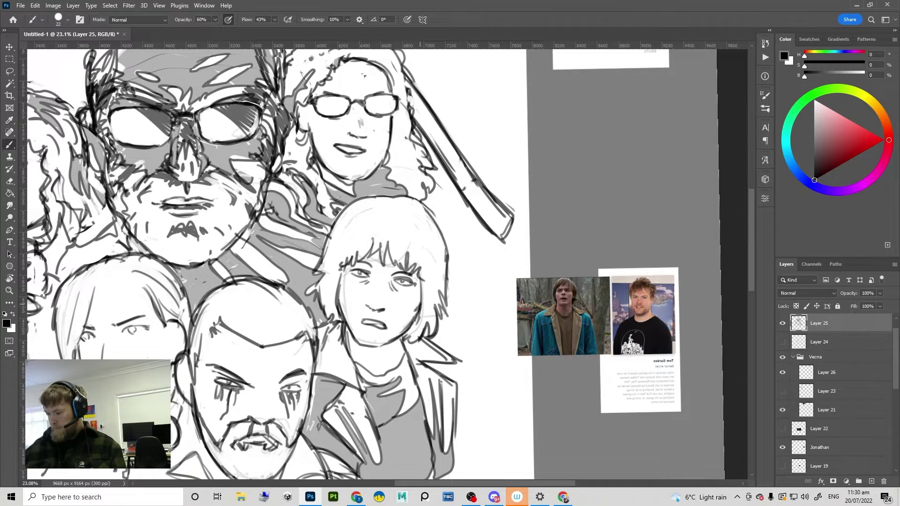
Step: Clean up the jacketed figure's jaw and neck lines and fill the neck area under the chin with grey
{"action": "key", "text": "e"}
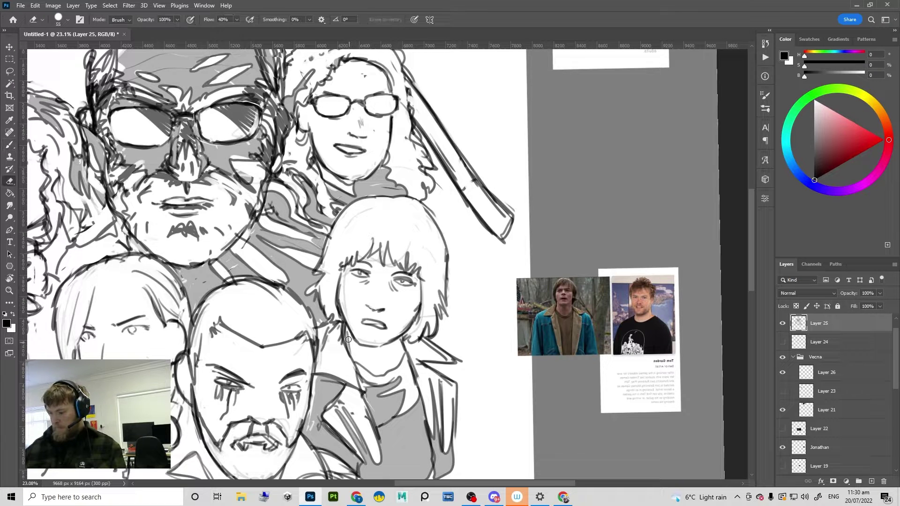
{"action": "mouse_move", "coordinate": [349, 330]}
{"action": "left_mouse_down"}
{"action": "mouse_move", "coordinate": [354, 351]}
{"action": "mouse_move", "coordinate": [397, 338]}
{"action": "mouse_move", "coordinate": [393, 367]}
{"action": "mouse_move", "coordinate": [401, 338]}
{"action": "mouse_move", "coordinate": [419, 348]}
{"action": "mouse_move", "coordinate": [398, 346]}
{"action": "left_mouse_up"}
{"action": "key", "text": "b"}
{"action": "key", "text": "ctrl+z"}
{"action": "key", "text": "g"}
{"action": "left_click", "coordinate": [403, 353]}
{"action": "key", "text": "b"}
{"action": "scroll", "coordinate": [459, 316], "scroll_direction": "up", "scroll_amount": 2}
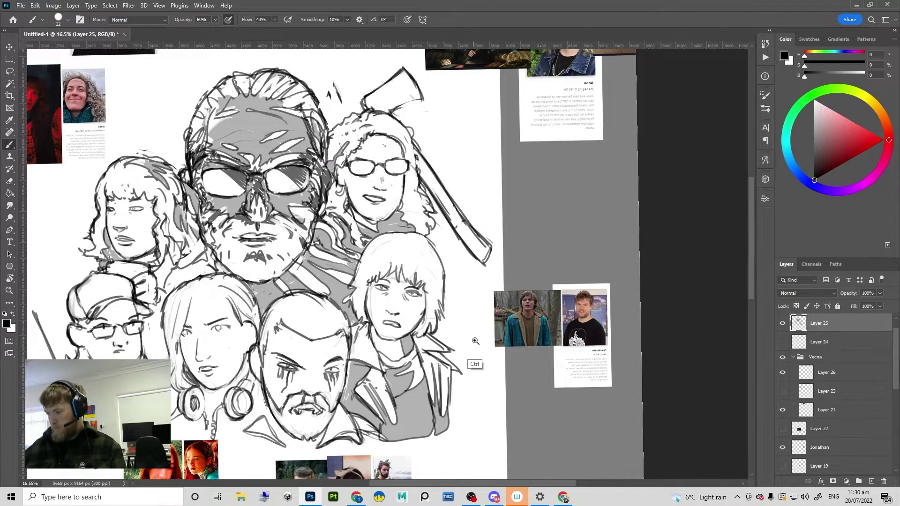
Step: Sketch a hand gripping the lower axe handle of the woman with glasses, undoing the rejected strokes
{"action": "left_click_drag", "start_coordinate": [473, 344], "coordinate": [462, 343]}
{"action": "left_click_drag", "start_coordinate": [459, 344], "coordinate": [382, 330]}
{"action": "mouse_move", "coordinate": [363, 210]}
{"action": "left_mouse_down"}
{"action": "mouse_move", "coordinate": [388, 188]}
{"action": "mouse_move", "coordinate": [381, 256]}
{"action": "left_mouse_up"}
{"action": "key", "text": "ctrl+z"}
{"action": "key", "text": "ctrl+z"}
{"action": "mouse_move", "coordinate": [397, 227]}
{"action": "left_mouse_down"}
{"action": "mouse_move", "coordinate": [390, 265]}
{"action": "mouse_move", "coordinate": [407, 270]}
{"action": "left_mouse_up"}
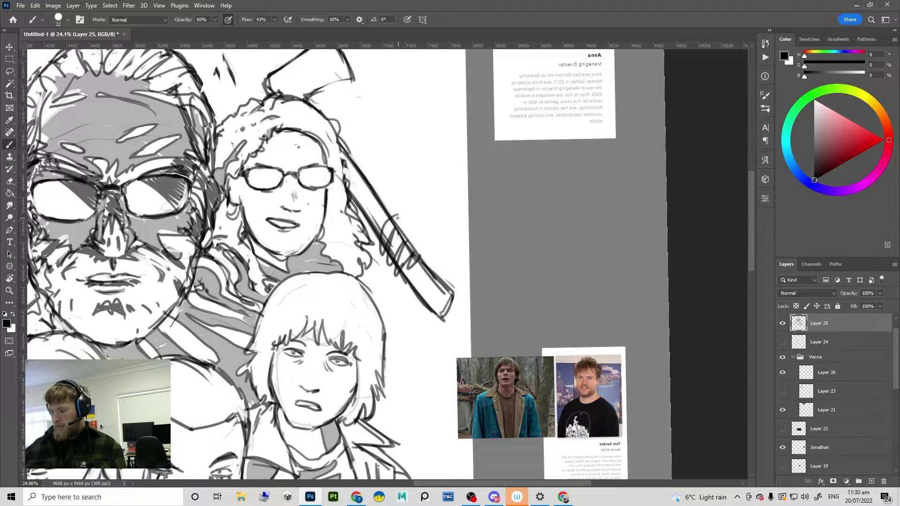
Step: Erase the handle lines showing through the gripping hand and redraw the fingers around the axe handle
{"action": "key", "text": "e"}
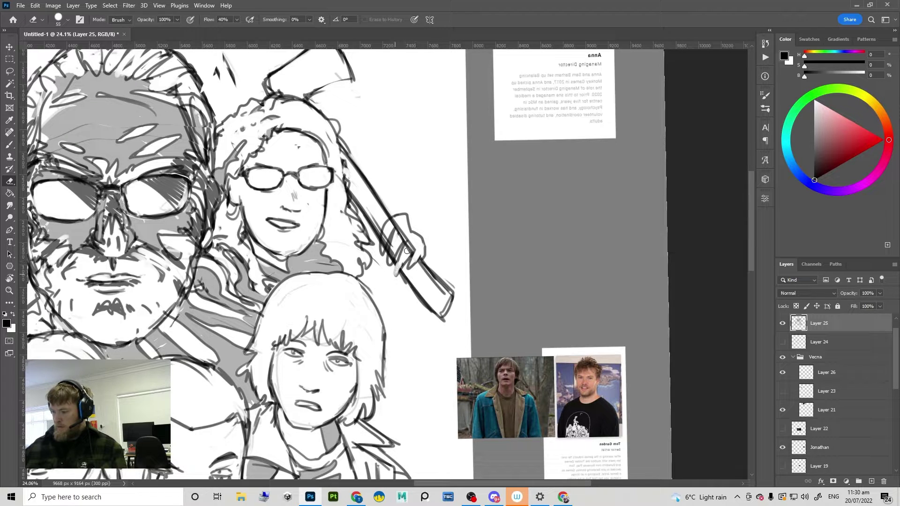
{"action": "mouse_move", "coordinate": [407, 251]}
{"action": "left_mouse_down"}
{"action": "mouse_move", "coordinate": [396, 224]}
{"action": "mouse_move", "coordinate": [387, 232]}
{"action": "mouse_move", "coordinate": [402, 222]}
{"action": "mouse_move", "coordinate": [401, 231]}
{"action": "mouse_move", "coordinate": [384, 226]}
{"action": "mouse_move", "coordinate": [383, 255]}
{"action": "left_mouse_up"}
{"action": "key", "text": "b"}
{"action": "mouse_move", "coordinate": [388, 249]}
{"action": "left_mouse_down"}
{"action": "mouse_move", "coordinate": [394, 267]}
{"action": "mouse_move", "coordinate": [400, 248]}
{"action": "mouse_move", "coordinate": [396, 264]}
{"action": "mouse_move", "coordinate": [411, 270]}
{"action": "left_mouse_up"}
{"action": "key", "text": "e"}
{"action": "key", "text": "b"}
{"action": "mouse_move", "coordinate": [422, 258]}
{"action": "left_mouse_down"}
{"action": "mouse_move", "coordinate": [420, 244]}
{"action": "mouse_move", "coordinate": [426, 252]}
{"action": "left_mouse_up"}
{"action": "key", "text": "ctrl+z"}
Step: Add finger and knuckle detail to the axe hand, clean its edges and sketch short wrist lines below it
{"action": "left_click_drag", "start_coordinate": [453, 285], "coordinate": [417, 279]}
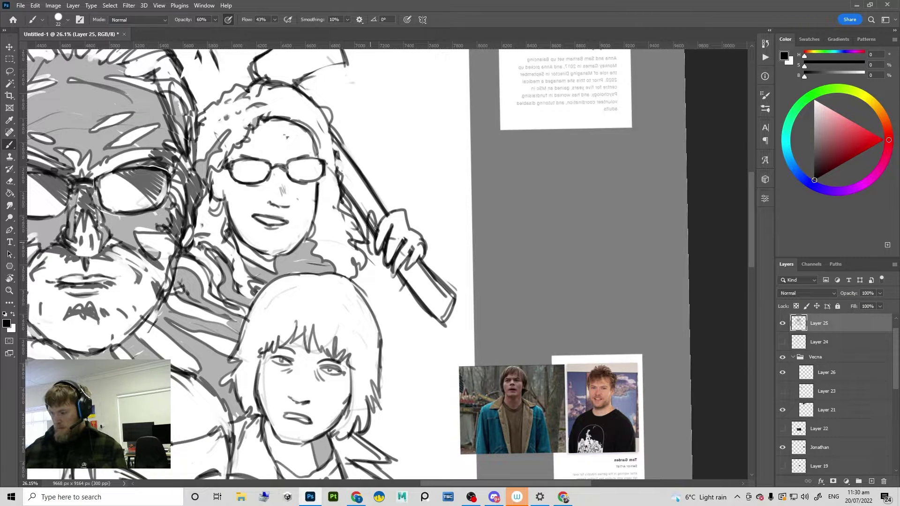
{"action": "left_click_drag", "start_coordinate": [377, 265], "coordinate": [390, 284]}
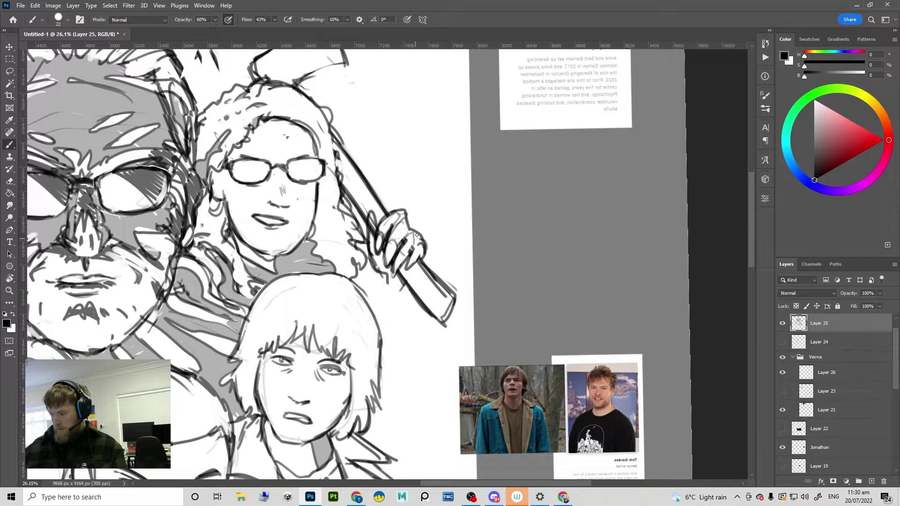
{"action": "key", "text": "e"}
{"action": "left_click_drag", "start_coordinate": [397, 272], "coordinate": [420, 257]}
{"action": "key", "text": "b"}
{"action": "key", "text": "e"}
{"action": "key", "text": "b"}
{"action": "left_click_drag", "start_coordinate": [418, 248], "coordinate": [396, 308]}
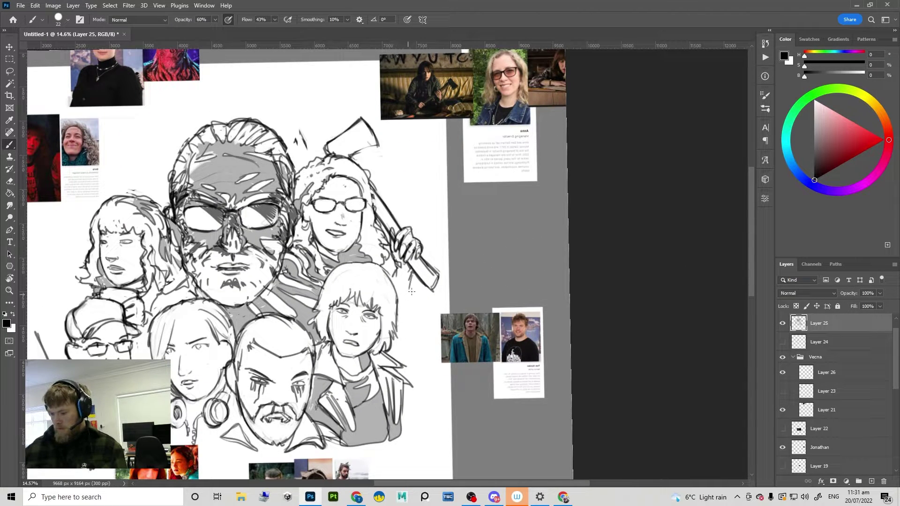
Step: Move the jacketed figure's reference photos farther down and away from the drawing, and reselect the line art layer
{"action": "left_click_drag", "start_coordinate": [423, 290], "coordinate": [401, 290]}
{"action": "key", "text": "v"}
{"action": "left_click_drag", "start_coordinate": [481, 324], "coordinate": [496, 363]}
{"action": "mouse_move", "coordinate": [424, 321]}
{"action": "left_mouse_down"}
{"action": "mouse_move", "coordinate": [438, 297]}
{"action": "mouse_move", "coordinate": [461, 294]}
{"action": "left_mouse_up"}
{"action": "left_click", "coordinate": [389, 372]}
{"action": "left_click_drag", "start_coordinate": [378, 313], "coordinate": [441, 307]}
Step: Erase and redraw the lower lip of the jacketed figure's mouth
{"action": "key", "text": "e"}
{"action": "left_click_drag", "start_coordinate": [368, 330], "coordinate": [378, 331]}
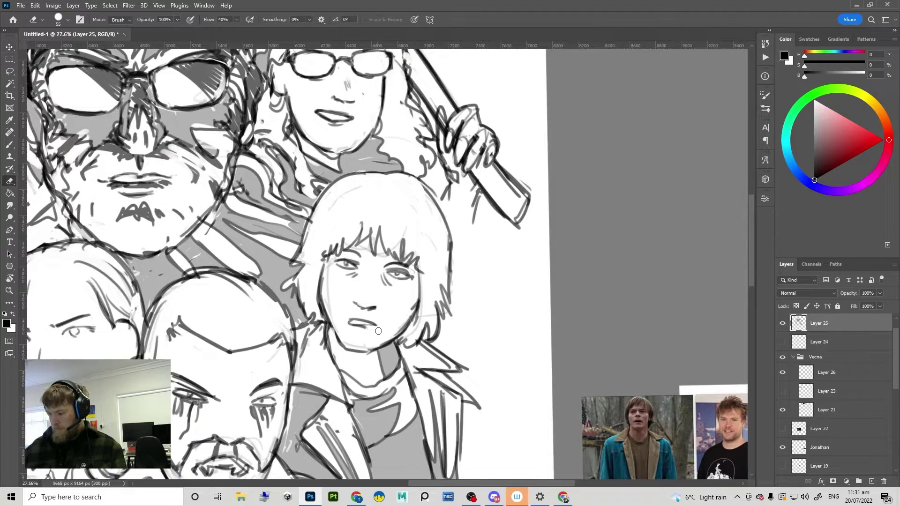
{"action": "key", "text": "b"}
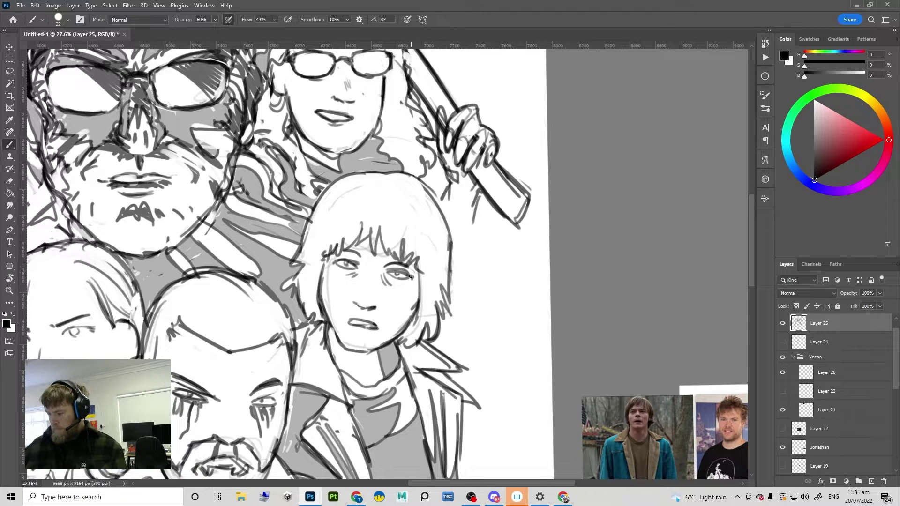
{"action": "left_click_drag", "start_coordinate": [404, 310], "coordinate": [384, 312]}
{"action": "left_click_drag", "start_coordinate": [450, 307], "coordinate": [473, 224]}
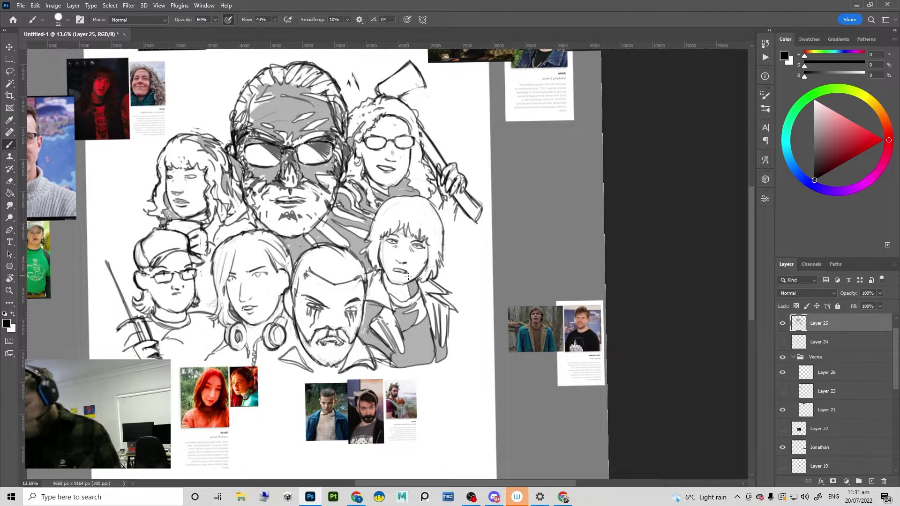
Step: Move the reference photos of the bearded man and the red-haired woman down to the foot of the page
{"action": "scroll", "coordinate": [385, 270], "scroll_direction": "down", "scroll_amount": 1}
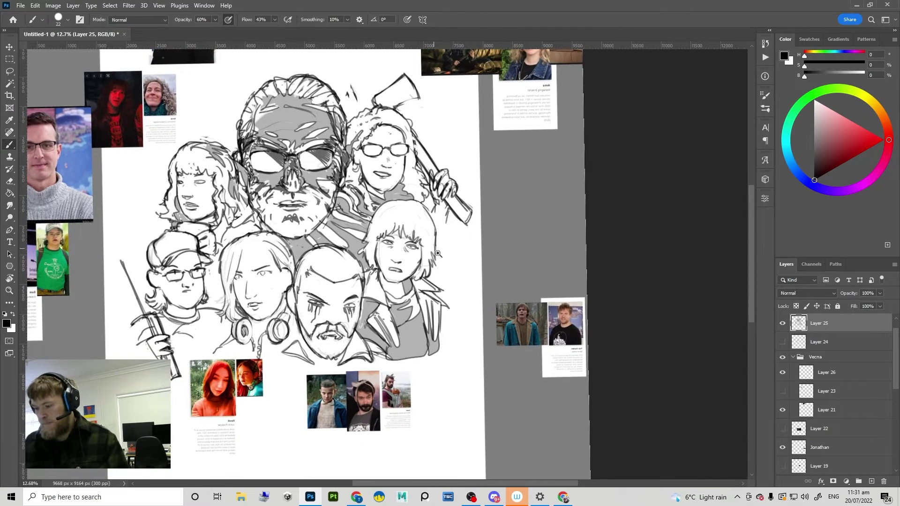
{"action": "scroll", "coordinate": [455, 266], "scroll_direction": "down", "scroll_amount": 1}
{"action": "scroll", "coordinate": [455, 266], "scroll_direction": "down", "scroll_amount": 1}
{"action": "key", "text": "v"}
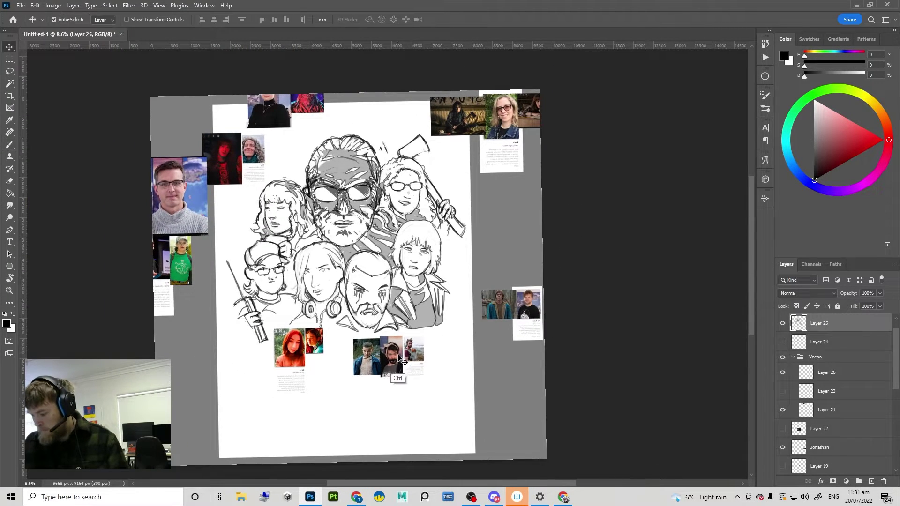
{"action": "left_click_drag", "start_coordinate": [402, 355], "coordinate": [404, 406]}
{"action": "left_click_drag", "start_coordinate": [315, 341], "coordinate": [270, 440]}
{"action": "left_click", "coordinate": [515, 310], "text": "ctrl"}
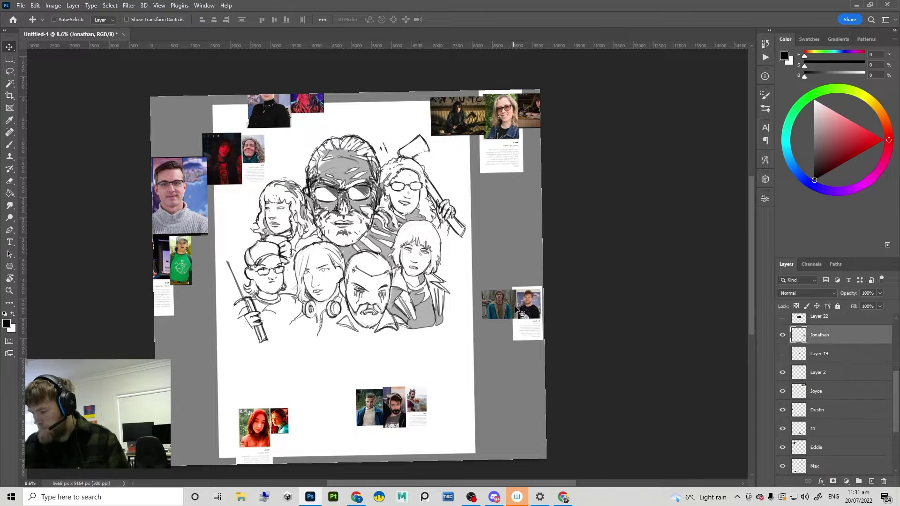
Step: Move the upper and cap-wearing figures' reference photos outward toward the canvas edges, clear of the group drawing
{"action": "left_click_drag", "start_coordinate": [489, 134], "coordinate": [509, 118]}
{"action": "left_click_drag", "start_coordinate": [269, 118], "coordinate": [262, 98]}
{"action": "left_click_drag", "start_coordinate": [235, 139], "coordinate": [188, 92]}
{"action": "left_click_drag", "start_coordinate": [186, 206], "coordinate": [162, 177]}
{"action": "left_click", "coordinate": [183, 253], "text": "ctrl"}
{"action": "left_click_drag", "start_coordinate": [183, 253], "coordinate": [164, 271]}
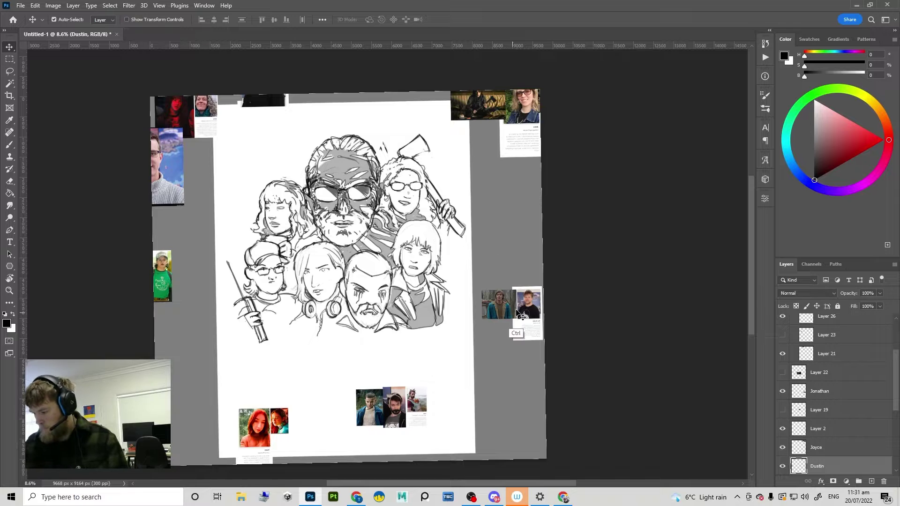
Step: Move the jacketed, bearded and red-haired figures' reference photos out into the grey margins beside the page
{"action": "left_click", "coordinate": [520, 314], "text": "ctrl"}
{"action": "left_click_drag", "start_coordinate": [520, 314], "coordinate": [543, 320]}
{"action": "left_click", "coordinate": [395, 408], "text": "ctrl"}
{"action": "left_click_drag", "start_coordinate": [395, 407], "coordinate": [515, 414]}
{"action": "left_click", "coordinate": [263, 426], "text": "ctrl"}
{"action": "left_click_drag", "start_coordinate": [262, 426], "coordinate": [193, 447]}
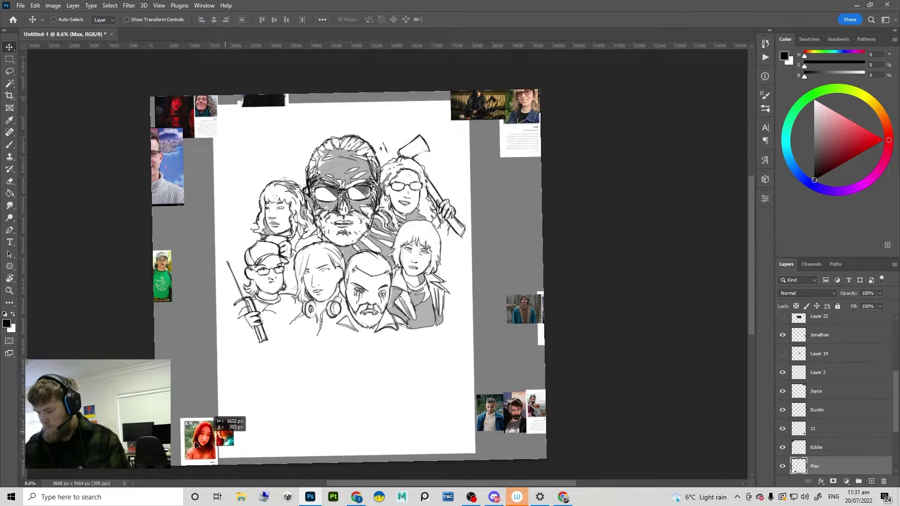
Step: Select the group line art layer and shift the drawing slightly down and right on the page
{"action": "left_click", "coordinate": [432, 314], "text": "ctrl"}
{"action": "left_click_drag", "start_coordinate": [427, 311], "coordinate": [431, 318]}
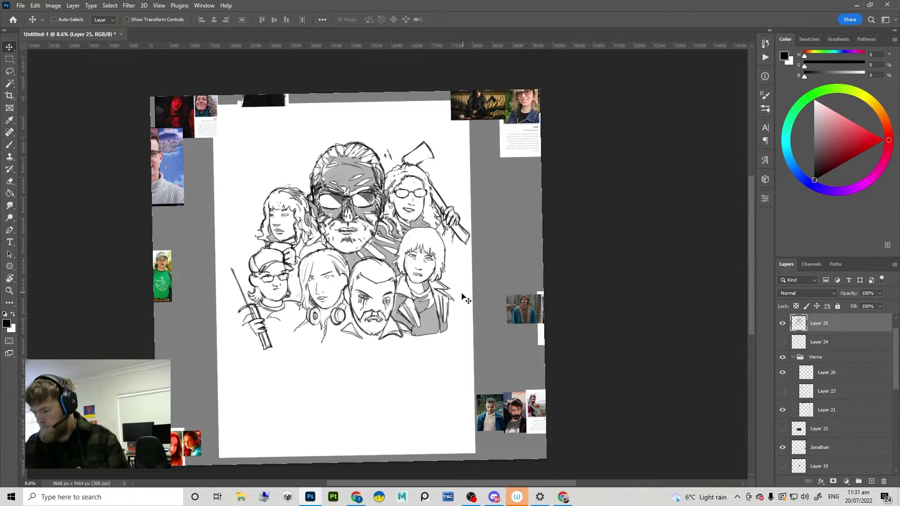
{"action": "mouse_move", "coordinate": [419, 351]}
{"action": "left_mouse_down"}
{"action": "mouse_move", "coordinate": [424, 345]}
{"action": "mouse_move", "coordinate": [412, 357]}
{"action": "mouse_move", "coordinate": [418, 348]}
{"action": "left_mouse_up"}
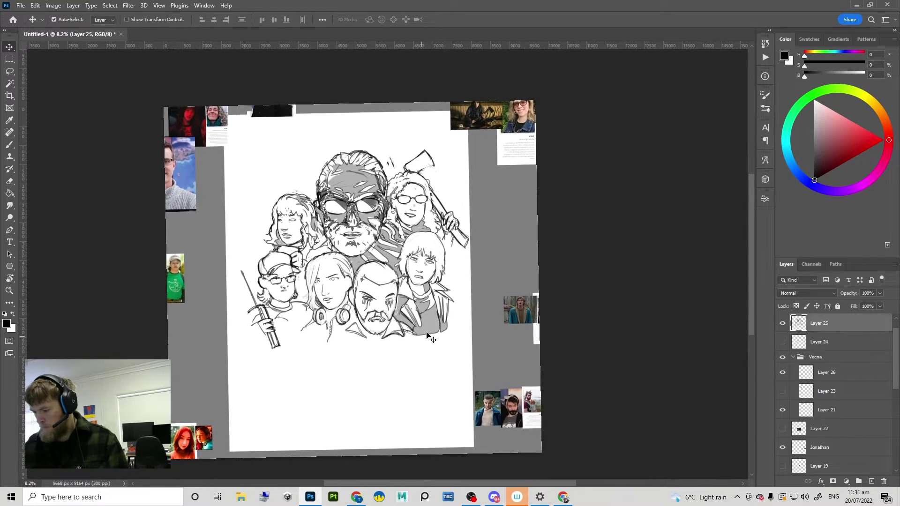
Step: Draw the forearm running down from the axe hand behind the jacketed figure's hair, undoing the first attempts
{"action": "key", "text": "e"}
{"action": "left_click_drag", "start_coordinate": [452, 269], "coordinate": [461, 266]}
{"action": "key", "text": "b"}
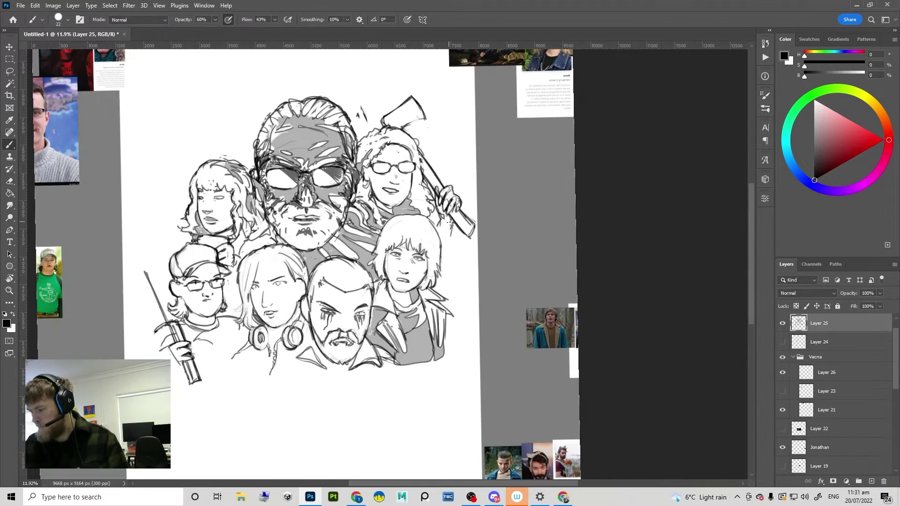
{"action": "mouse_move", "coordinate": [450, 215]}
{"action": "left_mouse_down"}
{"action": "mouse_move", "coordinate": [431, 232]}
{"action": "mouse_move", "coordinate": [455, 266]}
{"action": "mouse_move", "coordinate": [472, 228]}
{"action": "mouse_move", "coordinate": [443, 260]}
{"action": "mouse_move", "coordinate": [470, 229]}
{"action": "mouse_move", "coordinate": [446, 284]}
{"action": "left_mouse_up"}
{"action": "key", "text": "ctrl+z"}
{"action": "key", "text": "ctrl+z"}
{"action": "key", "text": "ctrl+z"}
{"action": "key", "text": "ctrl+z"}
{"action": "left_click_drag", "start_coordinate": [470, 231], "coordinate": [446, 298]}
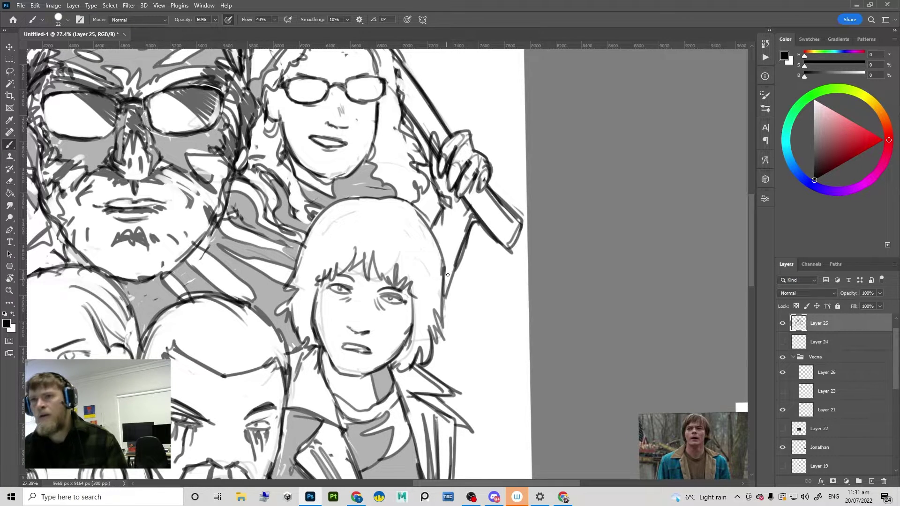
Step: Bring the axe-wielding woman's reference photos beside her figure for comparison and return them to the page margin
{"action": "key", "text": "ctrl+minus"}
{"action": "key", "text": "ctrl+minus"}
{"action": "key", "text": "ctrl+minus"}
{"action": "key", "text": "ctrl+minus"}
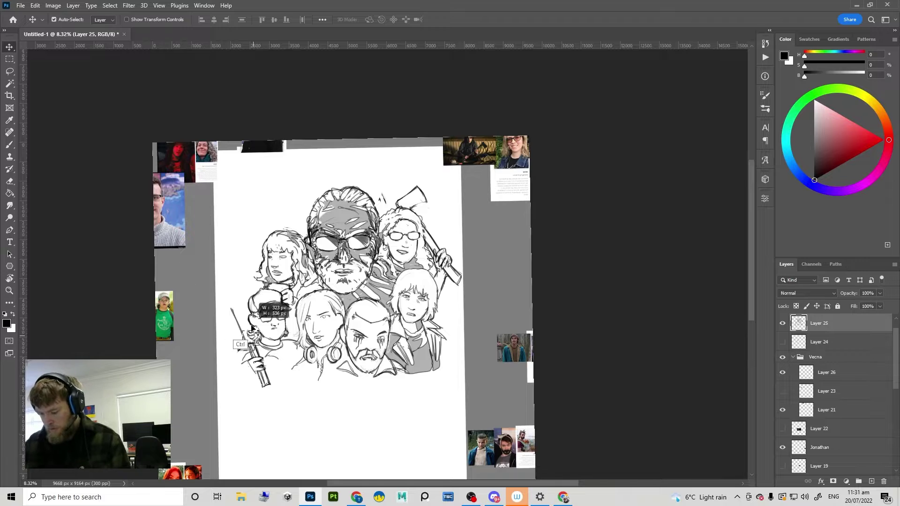
{"action": "left_click_drag", "start_coordinate": [252, 325], "coordinate": [253, 323]}
{"action": "left_click_drag", "start_coordinate": [502, 173], "coordinate": [460, 254]}
{"action": "left_click_drag", "start_coordinate": [455, 201], "coordinate": [504, 189]}
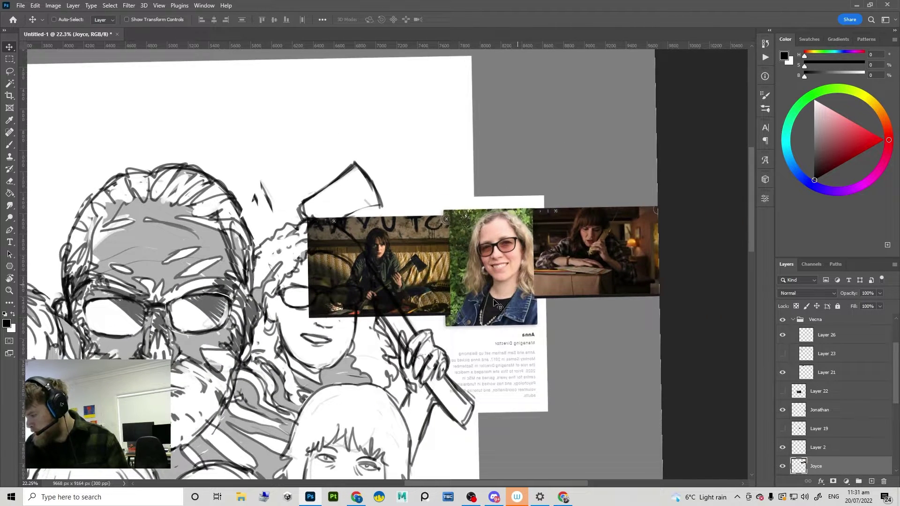
{"action": "left_click_drag", "start_coordinate": [461, 334], "coordinate": [547, 147]}
{"action": "left_click_drag", "start_coordinate": [531, 216], "coordinate": [476, 295]}
{"action": "left_click_drag", "start_coordinate": [458, 326], "coordinate": [465, 253]}
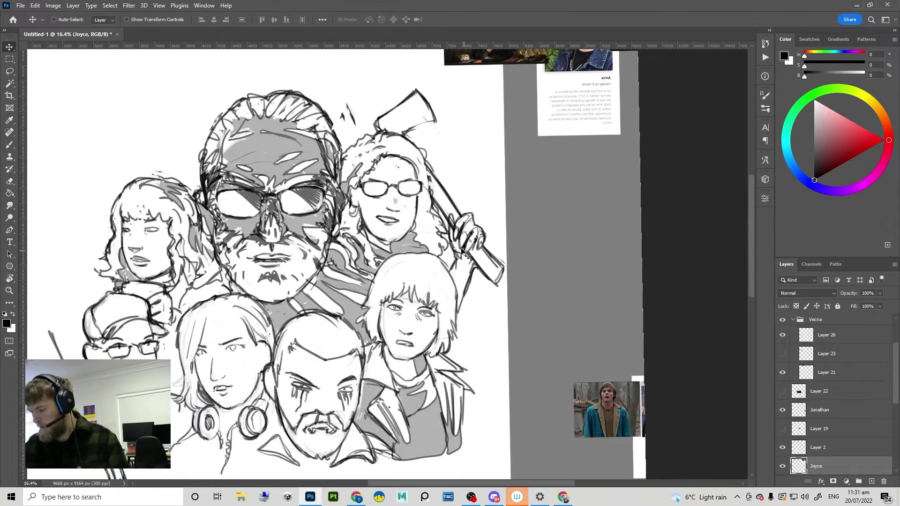
Step: On the line art layer, sketch the sleeve folds at the end of the axe-holding forearm and erase the excess lines
{"action": "left_click", "coordinate": [410, 267], "text": "ctrl"}
{"action": "left_click_drag", "start_coordinate": [411, 267], "coordinate": [462, 269]}
{"action": "key", "text": "b"}
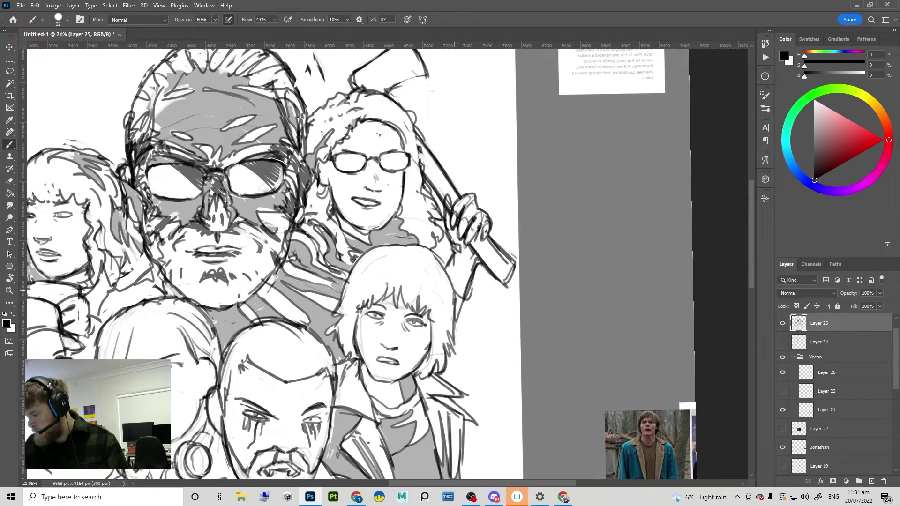
{"action": "key", "text": "e"}
{"action": "mouse_move", "coordinate": [467, 310]}
{"action": "left_mouse_down"}
{"action": "mouse_move", "coordinate": [455, 318]}
{"action": "mouse_move", "coordinate": [457, 332]}
{"action": "left_mouse_up"}
{"action": "key", "text": "b"}
{"action": "key", "text": "ctrl+z"}
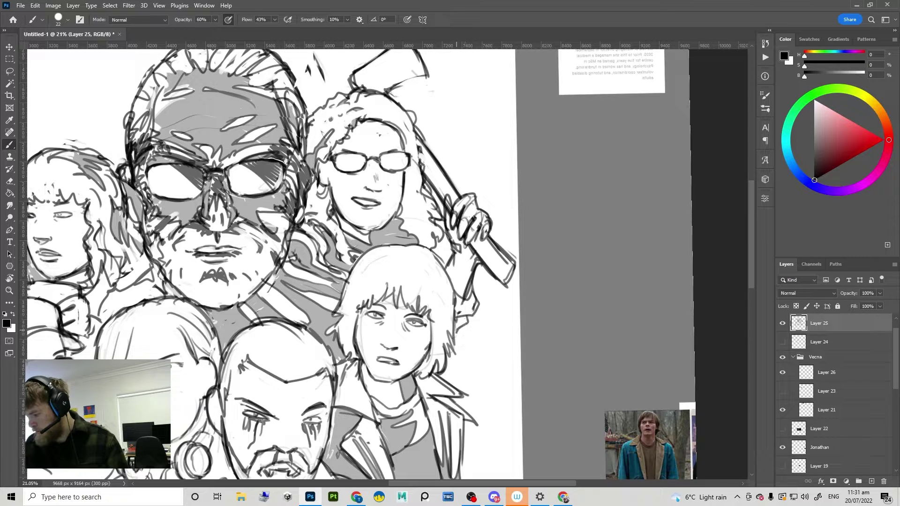
{"action": "key", "text": "e"}
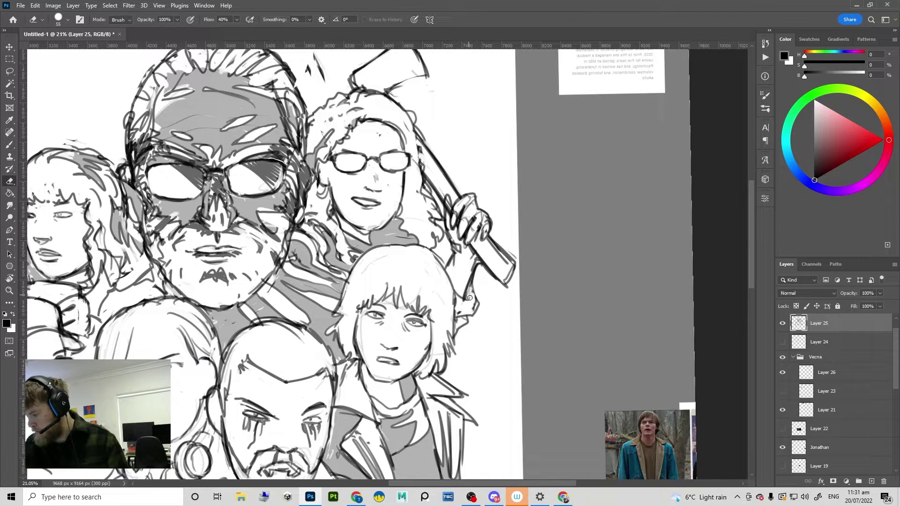
{"action": "key", "text": "b"}
{"action": "key", "text": "e"}
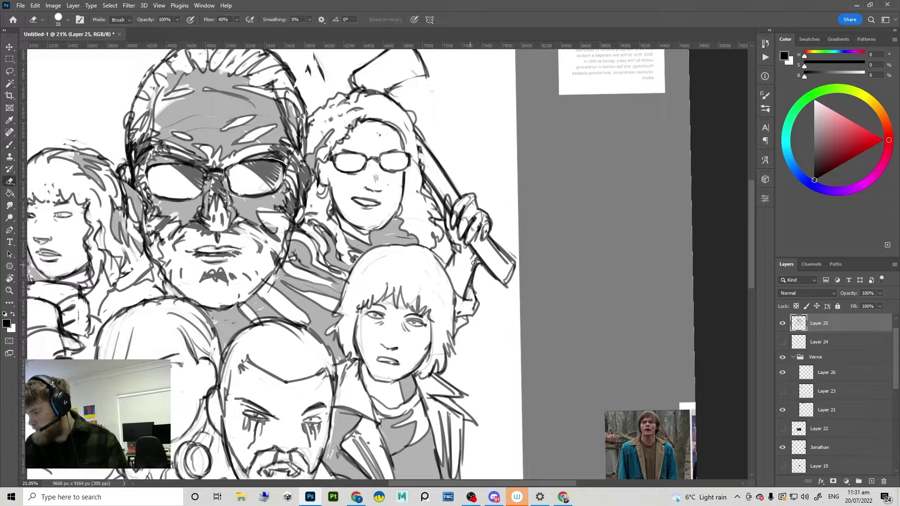
{"action": "key", "text": "b"}
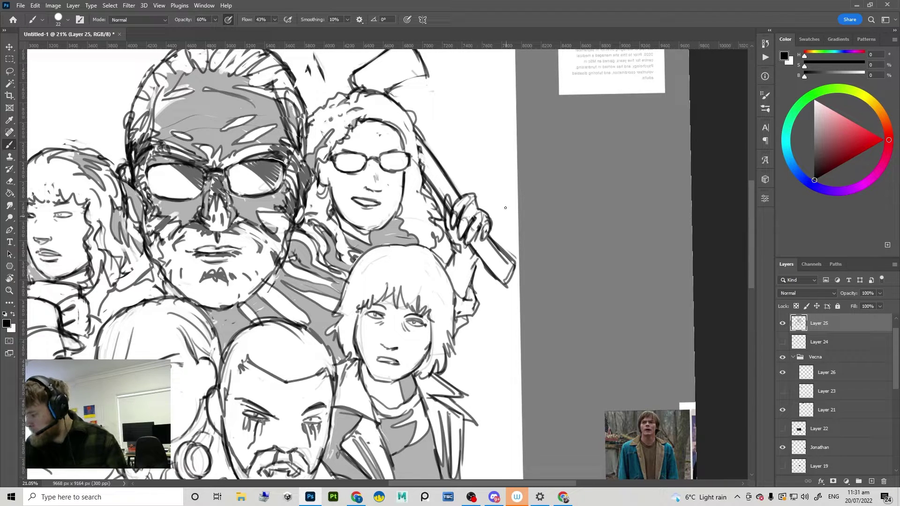
Step: Lasso part of the forearm below the axe hand, nudge it into place, deselect and tidy its lines
{"action": "key", "text": "l"}
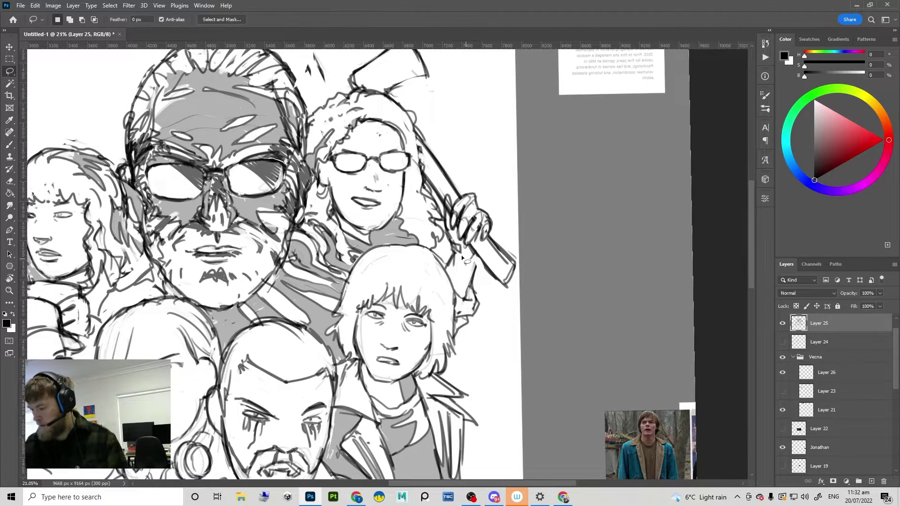
{"action": "mouse_move", "coordinate": [461, 255]}
{"action": "left_mouse_down"}
{"action": "mouse_move", "coordinate": [459, 293]}
{"action": "mouse_move", "coordinate": [490, 305]}
{"action": "mouse_move", "coordinate": [468, 260]}
{"action": "left_mouse_up"}
{"action": "left_click_drag", "start_coordinate": [475, 281], "coordinate": [472, 259]}
{"action": "key", "text": "ctrl+d"}
{"action": "key", "text": "e"}
{"action": "key", "text": "b"}
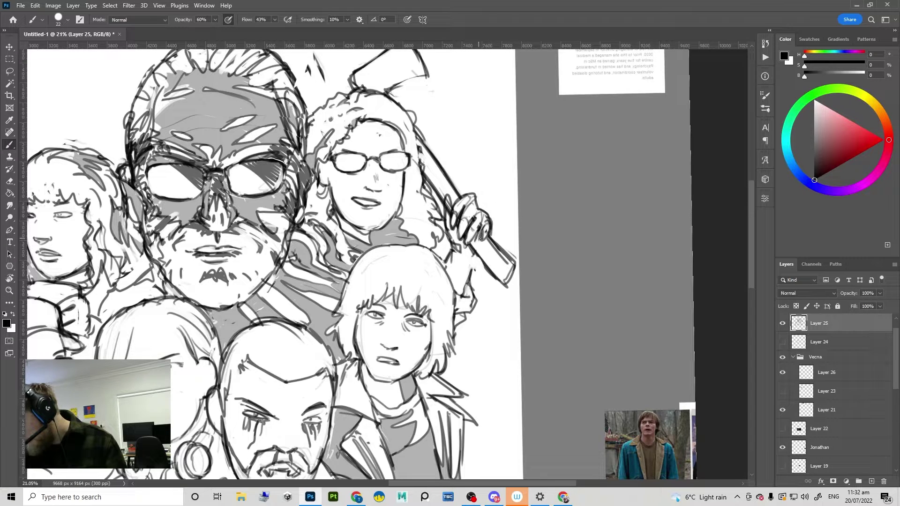
Step: Flip the canvas horizontally to check the whole group composition
{"action": "scroll", "coordinate": [459, 274], "scroll_direction": "down", "scroll_amount": 3}
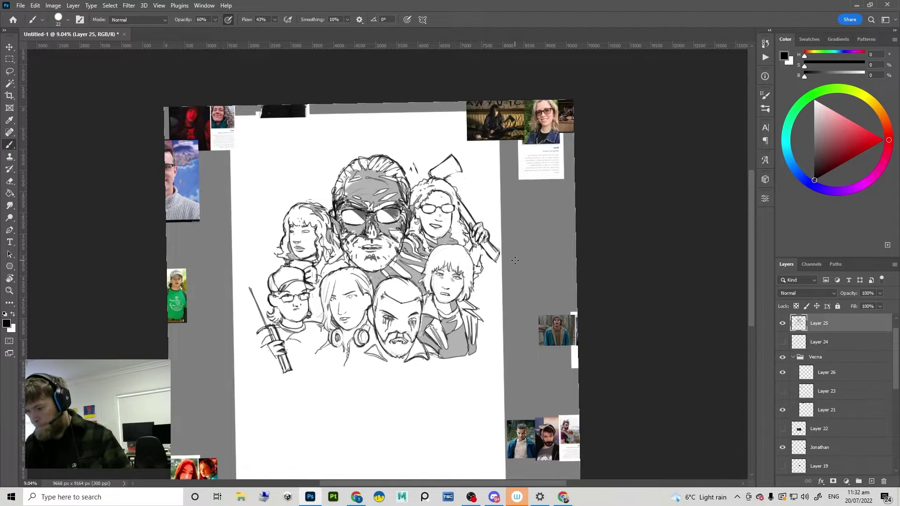
{"action": "key", "text": "h"}
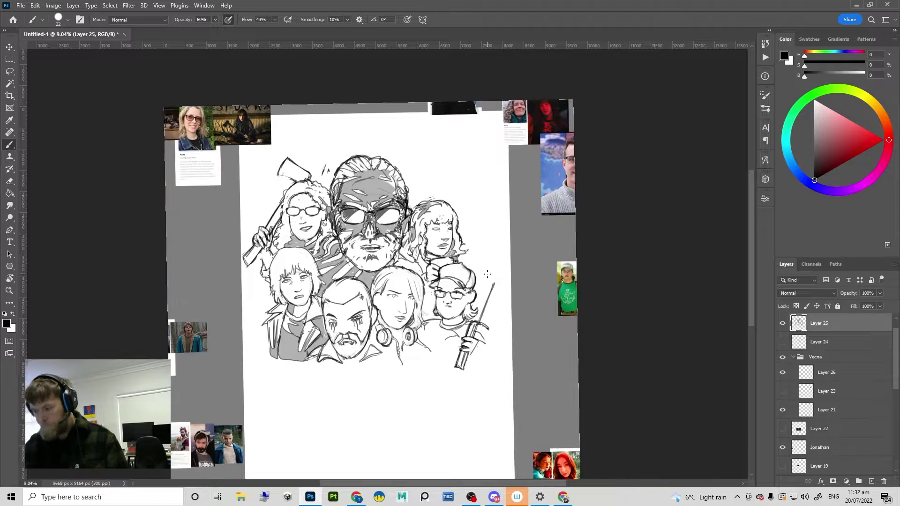
{"action": "scroll", "coordinate": [273, 220], "scroll_direction": "up", "scroll_amount": 2}
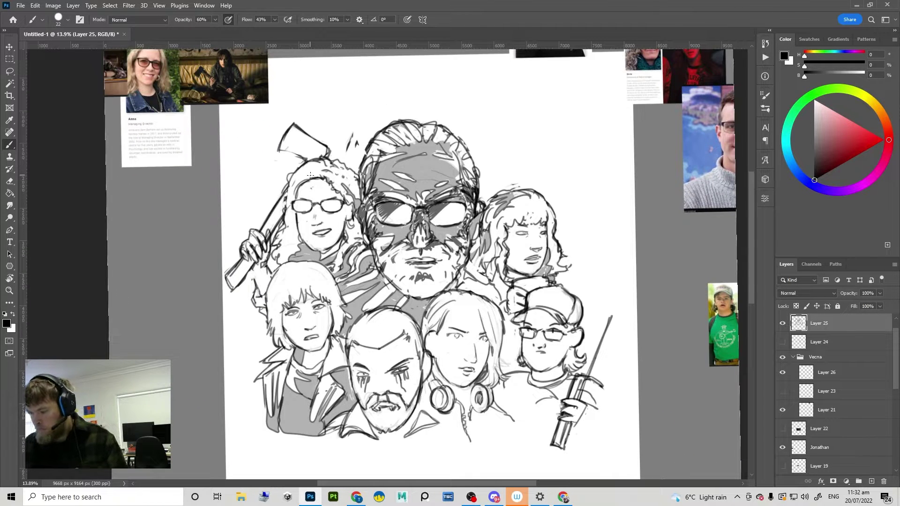
{"action": "scroll", "coordinate": [281, 237], "scroll_direction": "up", "scroll_amount": 2}
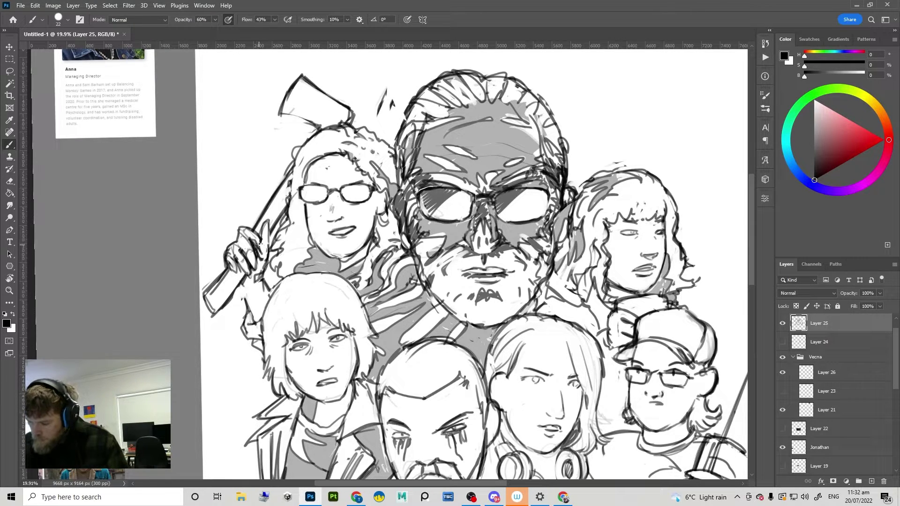
Step: Erase and redraw the wrist and forearm lines beneath the axe-holding hand in the flipped view
{"action": "key", "text": "e"}
{"action": "mouse_move", "coordinate": [258, 249]}
{"action": "left_mouse_down"}
{"action": "mouse_move", "coordinate": [264, 273]}
{"action": "mouse_move", "coordinate": [242, 292]}
{"action": "mouse_move", "coordinate": [246, 305]}
{"action": "left_mouse_up"}
{"action": "key", "text": "b"}
{"action": "key", "text": "e"}
{"action": "key", "text": "b"}
{"action": "left_click_drag", "start_coordinate": [335, 255], "coordinate": [322, 289]}
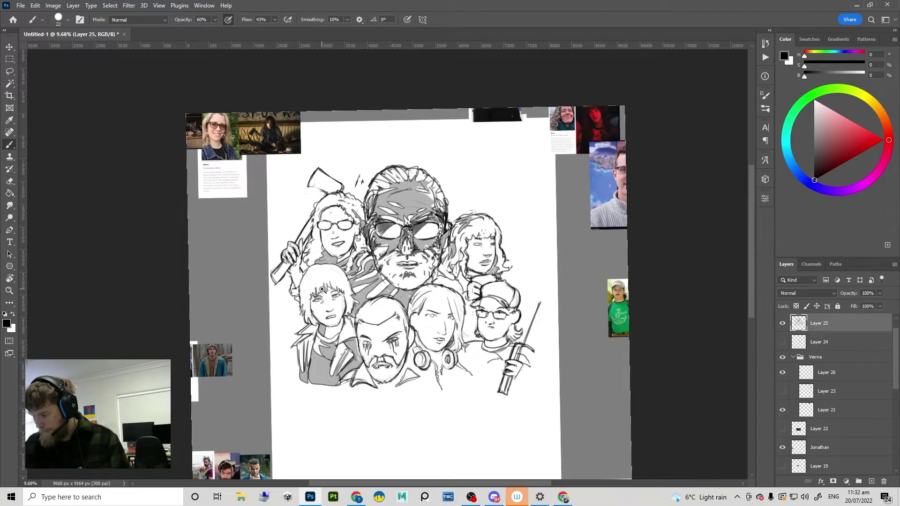
{"action": "scroll", "coordinate": [322, 289], "scroll_direction": "up", "scroll_amount": 3}
{"action": "scroll", "coordinate": [322, 223], "scroll_direction": "down", "scroll_amount": 2}
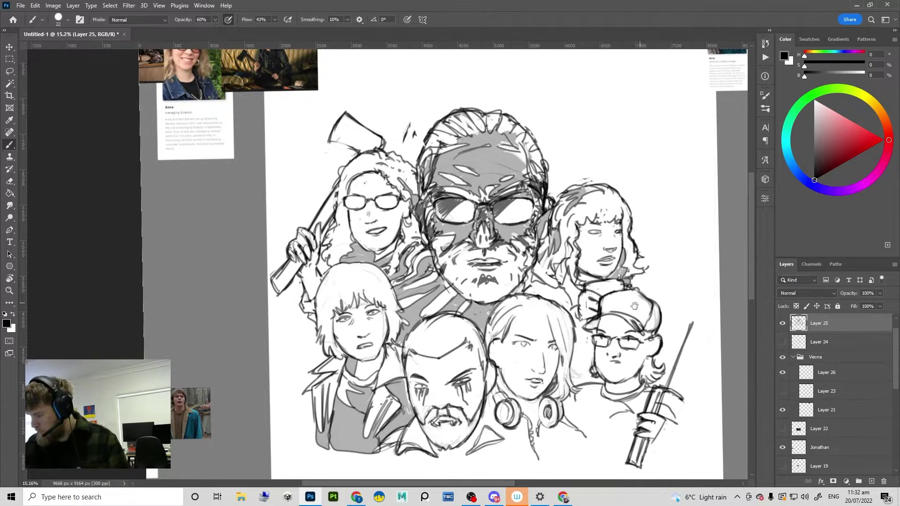
Step: On the line art layer, erase and redraw the wrist and palm lines of the capped figure's hand holding the walkie-talkie
{"action": "left_click_drag", "start_coordinate": [634, 305], "coordinate": [525, 260]}
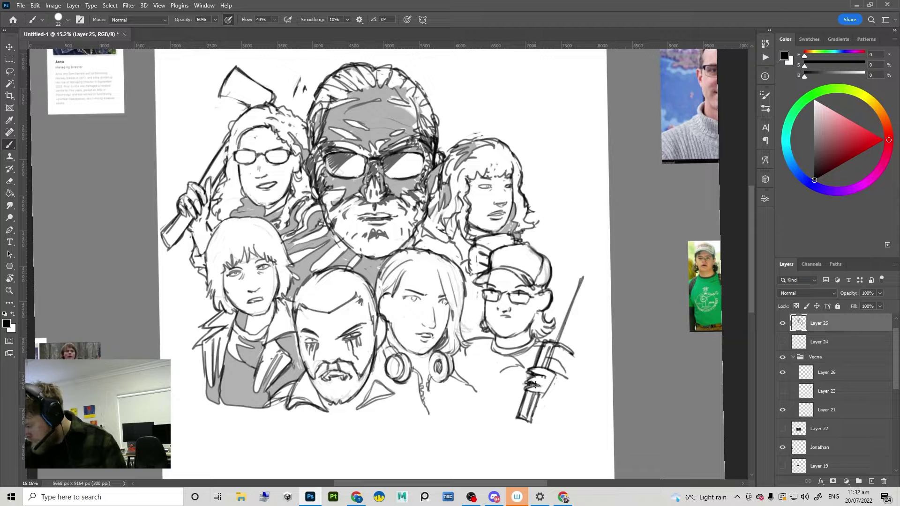
{"action": "key", "text": "r"}
{"action": "mouse_move", "coordinate": [570, 356]}
{"action": "left_mouse_down"}
{"action": "mouse_move", "coordinate": [495, 436]}
{"action": "mouse_move", "coordinate": [408, 318]}
{"action": "left_mouse_up"}
{"action": "key", "text": "e"}
{"action": "key", "text": "b"}
{"action": "key", "text": "b"}
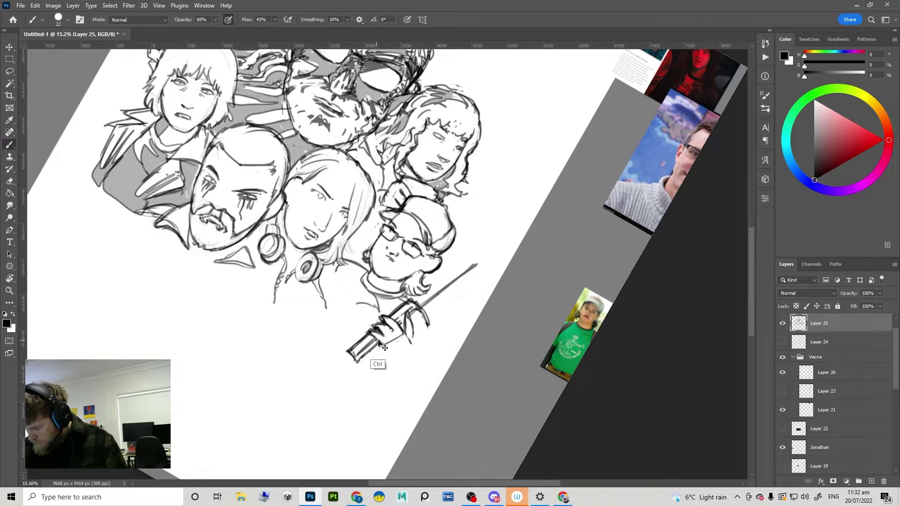
{"action": "key", "text": "e"}
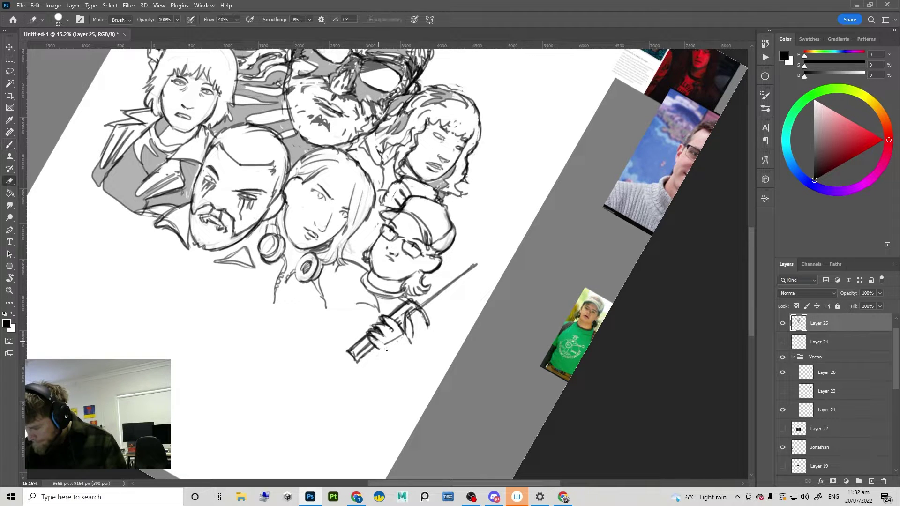
{"action": "key", "text": "b"}
{"action": "key", "text": "r"}
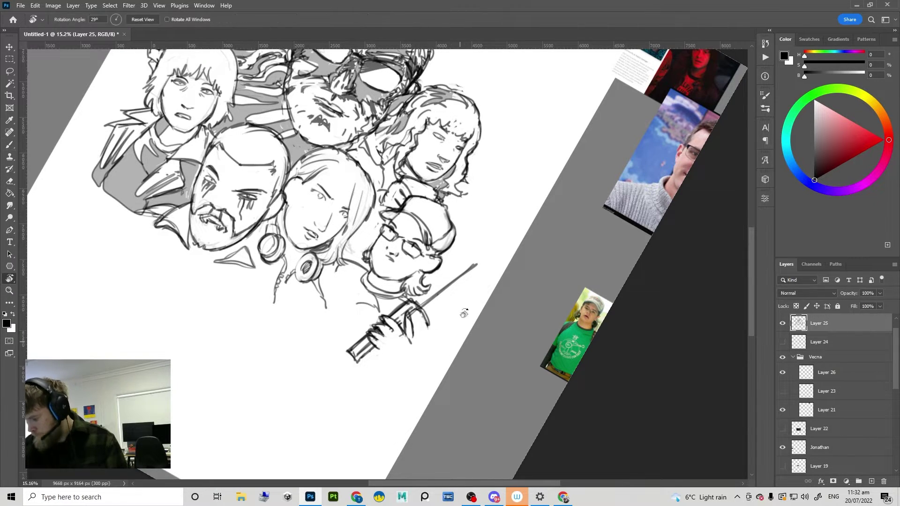
{"action": "mouse_move", "coordinate": [462, 311]}
{"action": "left_mouse_down"}
{"action": "mouse_move", "coordinate": [544, 215]}
{"action": "mouse_move", "coordinate": [466, 331]}
{"action": "mouse_move", "coordinate": [412, 351]}
{"action": "left_mouse_up"}
{"action": "key", "text": "b"}
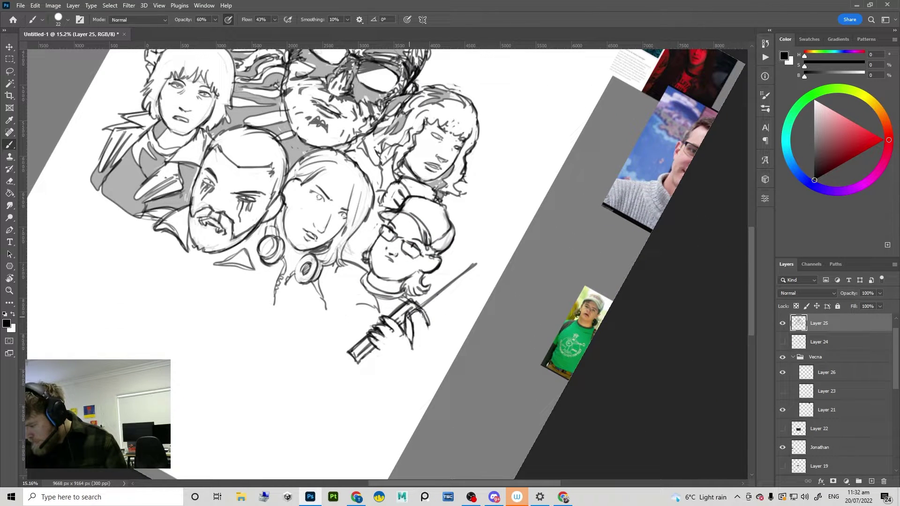
Step: Sketch the walkie-talkie's side casing above and below the hand and fill both sections with grey
{"action": "mouse_move", "coordinate": [412, 314]}
{"action": "left_mouse_down"}
{"action": "mouse_move", "coordinate": [388, 365]}
{"action": "mouse_move", "coordinate": [361, 378]}
{"action": "left_mouse_up"}
{"action": "key", "text": "g"}
{"action": "key", "text": "b"}
{"action": "key", "text": "ctrl+z"}
{"action": "key", "text": "g"}
{"action": "key", "text": "b"}
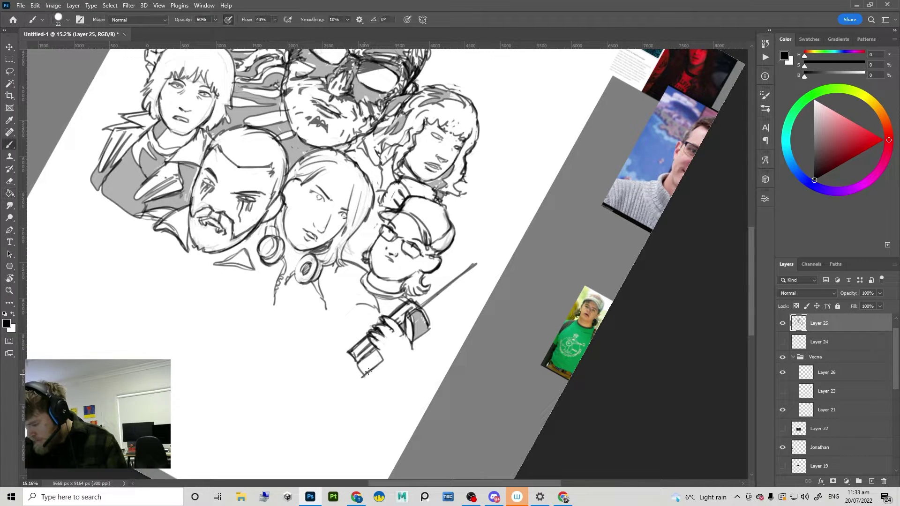
{"action": "key", "text": "g"}
{"action": "left_click", "coordinate": [371, 364]}
{"action": "left_click_drag", "start_coordinate": [408, 352], "coordinate": [400, 351]}
Step: Try to fill the empty background around the figures with grey
{"action": "key", "text": "r"}
{"action": "left_click_drag", "start_coordinate": [470, 341], "coordinate": [499, 251]}
{"action": "left_click_drag", "start_coordinate": [373, 339], "coordinate": [404, 338]}
{"action": "key", "text": "b"}
{"action": "left_click_drag", "start_coordinate": [350, 321], "coordinate": [387, 328]}
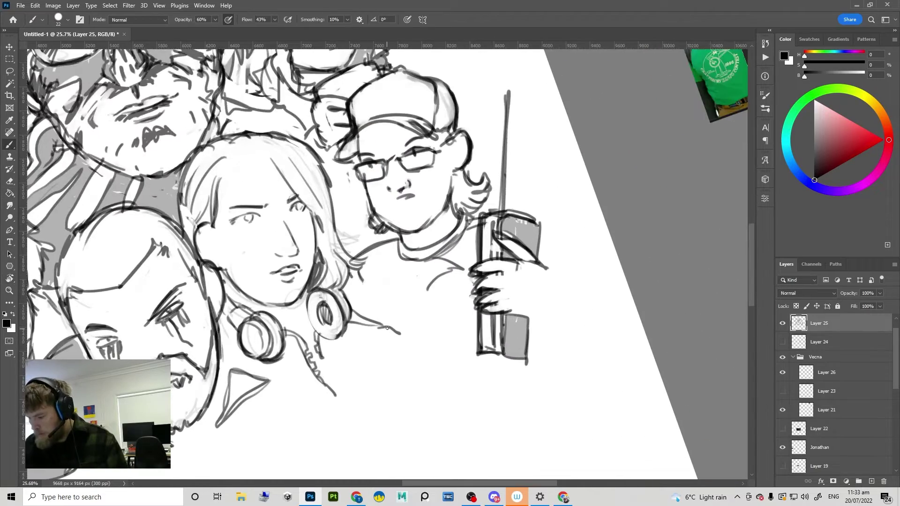
{"action": "left_click_drag", "start_coordinate": [256, 388], "coordinate": [268, 380]}
{"action": "mouse_move", "coordinate": [277, 376]}
{"action": "left_mouse_down"}
{"action": "mouse_move", "coordinate": [260, 410]}
{"action": "mouse_move", "coordinate": [253, 374]}
{"action": "left_mouse_up"}
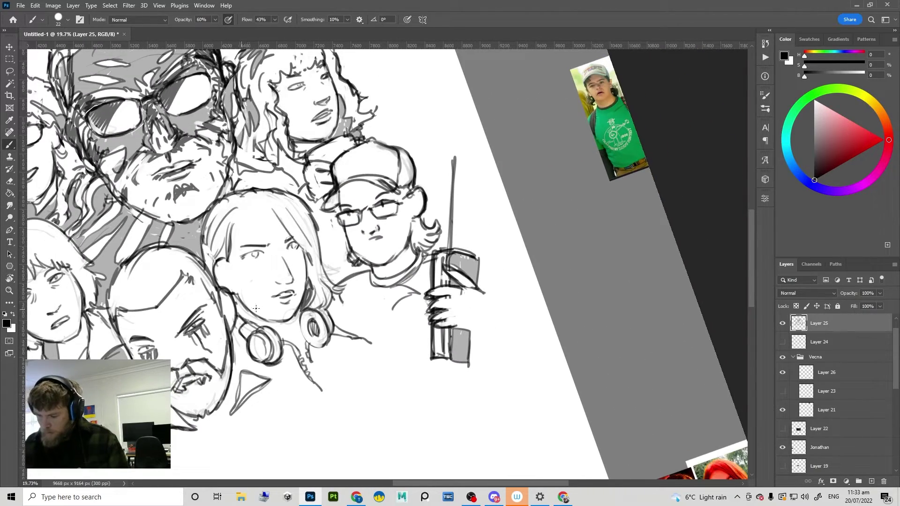
{"action": "left_click_drag", "start_coordinate": [445, 257], "coordinate": [422, 259]}
{"action": "mouse_move", "coordinate": [386, 161]}
{"action": "left_mouse_down"}
{"action": "mouse_move", "coordinate": [371, 229]}
{"action": "mouse_move", "coordinate": [342, 249]}
{"action": "left_mouse_up"}
{"action": "left_click_drag", "start_coordinate": [207, 426], "coordinate": [221, 346]}
{"action": "key", "text": "g"}
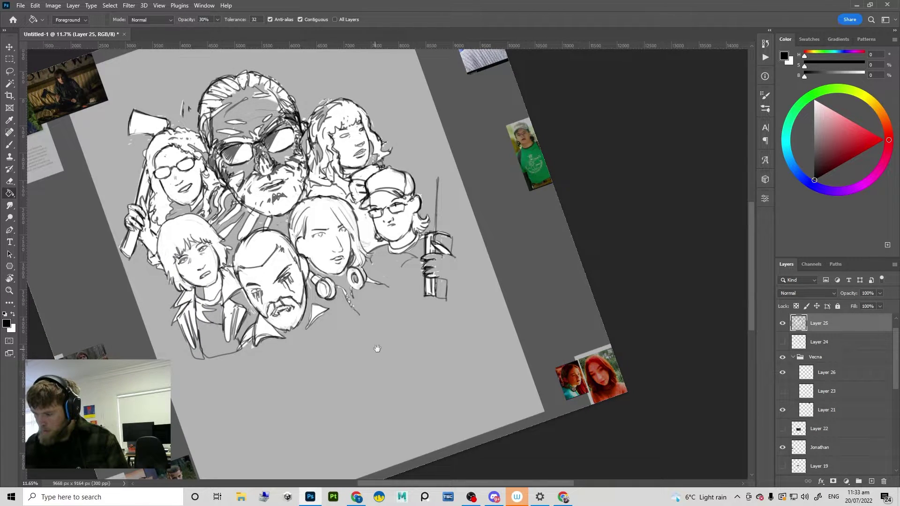
{"action": "key", "text": "r"}
{"action": "mouse_move", "coordinate": [375, 347]}
{"action": "left_mouse_down"}
{"action": "mouse_move", "coordinate": [485, 294]}
{"action": "mouse_move", "coordinate": [478, 351]}
{"action": "left_mouse_up"}
{"action": "key", "text": "ctrl+z"}
Step: Sketch the jagged lower edge of the capped figure's shirt and close the outline of the hand on the walkie-talkie
{"action": "mouse_move", "coordinate": [389, 295]}
{"action": "left_mouse_down"}
{"action": "mouse_move", "coordinate": [464, 281]}
{"action": "mouse_move", "coordinate": [384, 284]}
{"action": "left_mouse_up"}
{"action": "key", "text": "b"}
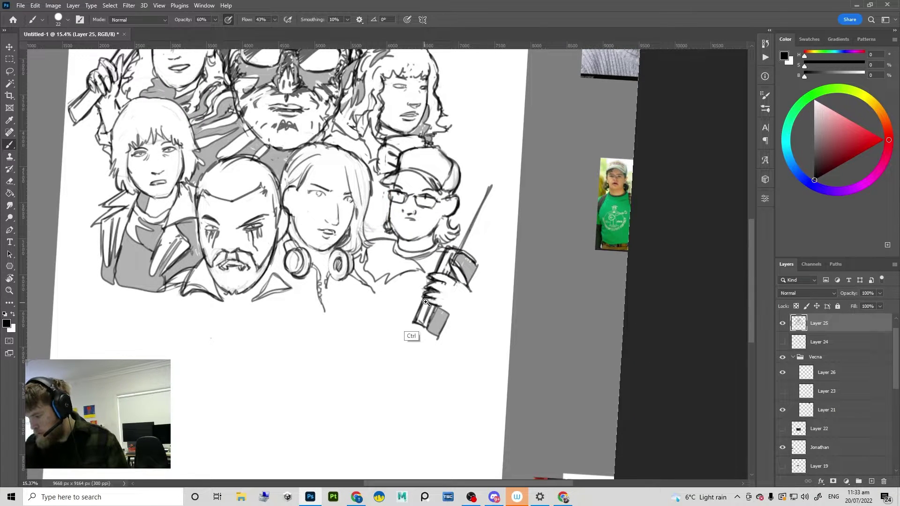
{"action": "scroll", "coordinate": [417, 322], "scroll_direction": "down", "scroll_amount": 1}
{"action": "key", "text": "g"}
{"action": "key", "text": "b"}
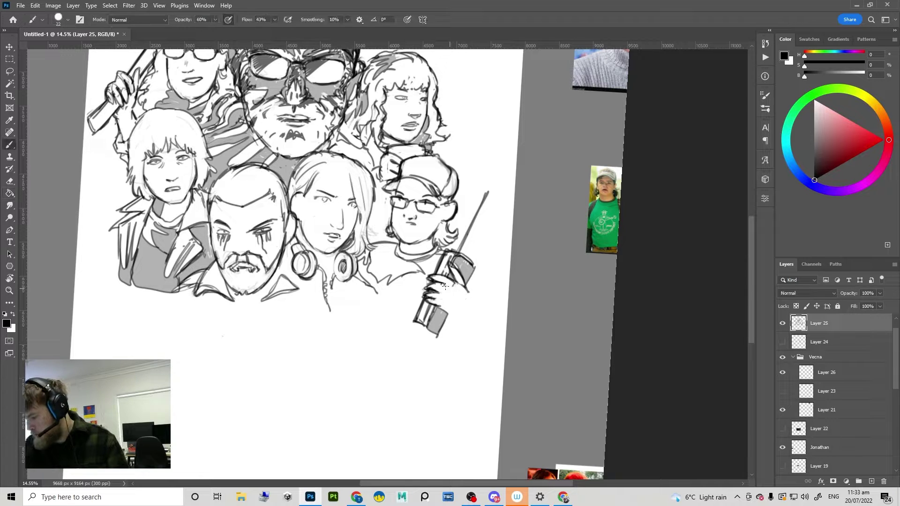
{"action": "scroll", "coordinate": [445, 304], "scroll_direction": "up", "scroll_amount": 2}
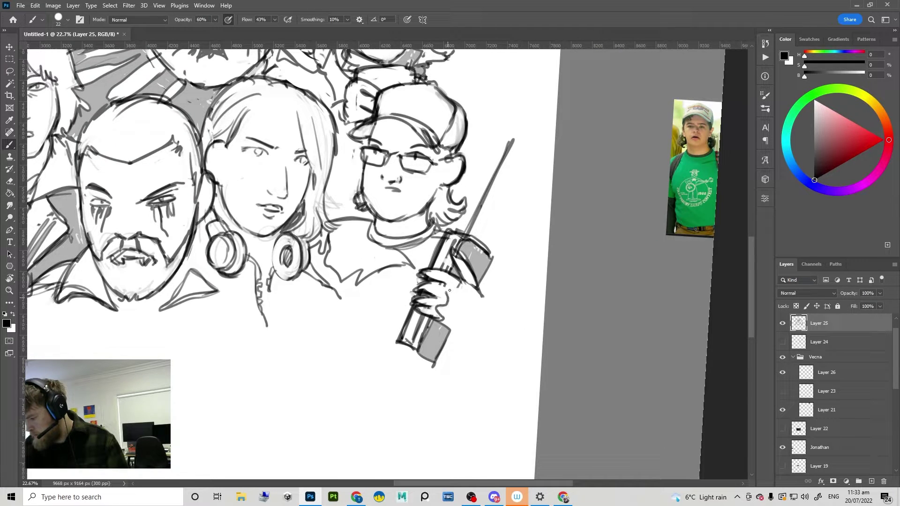
Step: Fill the open background around the figures with grey at 30% opacity and view the whole poster
{"action": "key", "text": "g"}
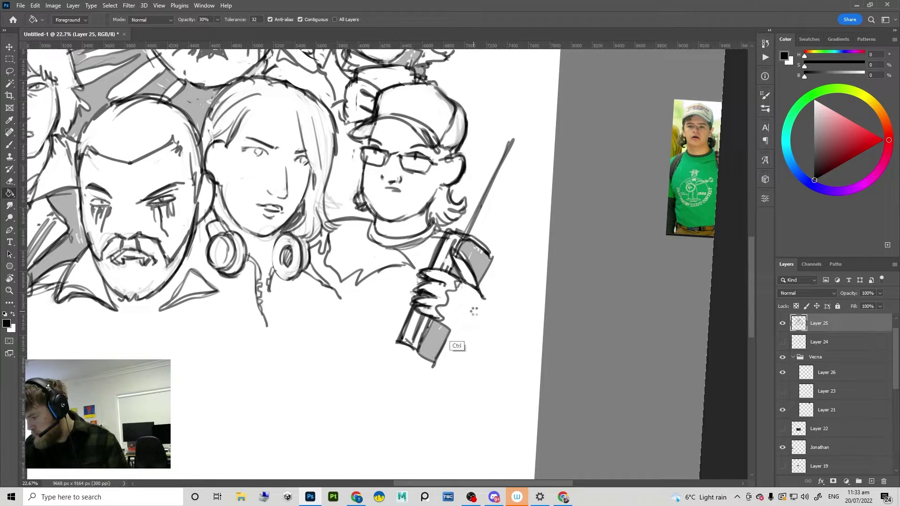
{"action": "left_click", "coordinate": [456, 339]}
{"action": "scroll", "coordinate": [438, 334], "scroll_direction": "down", "scroll_amount": 1}
{"action": "left_click_drag", "start_coordinate": [439, 335], "coordinate": [396, 328]}
{"action": "key", "text": "r"}
{"action": "left_click_drag", "start_coordinate": [510, 308], "coordinate": [518, 292]}
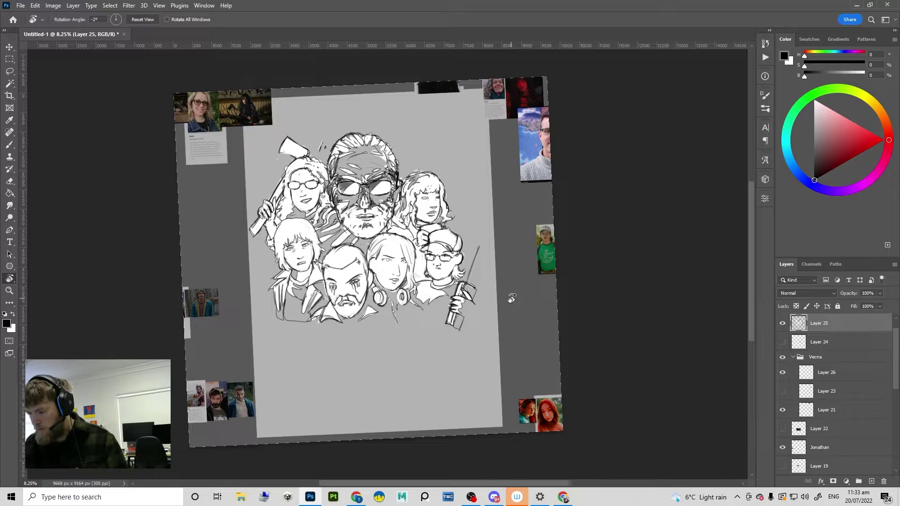
{"action": "left_click_drag", "start_coordinate": [490, 316], "coordinate": [495, 337]}
Step: Sketch the pointed jacket outline below the headphones and erase the grey inside it
{"action": "key", "text": "b"}
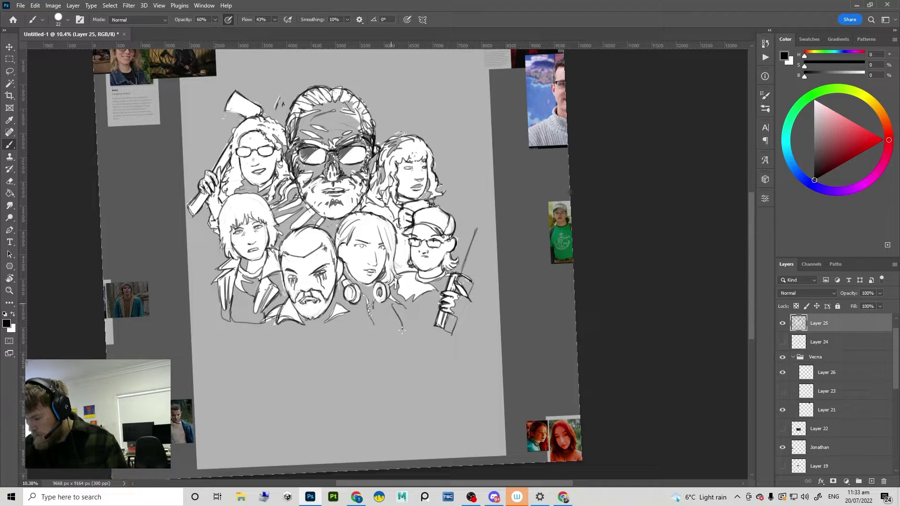
{"action": "key", "text": "e"}
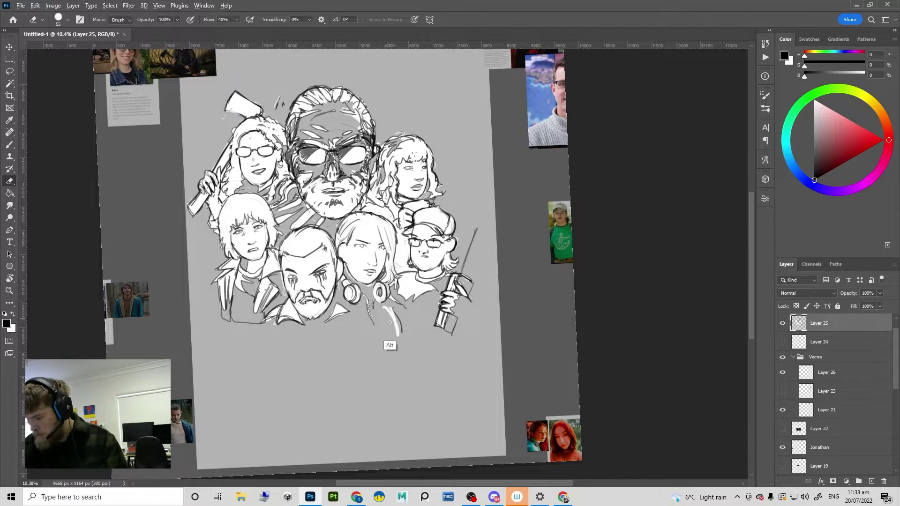
{"action": "mouse_move", "coordinate": [399, 336]}
{"action": "left_mouse_down"}
{"action": "mouse_move", "coordinate": [383, 316]}
{"action": "mouse_move", "coordinate": [398, 335]}
{"action": "mouse_move", "coordinate": [390, 349]}
{"action": "mouse_move", "coordinate": [369, 334]}
{"action": "mouse_move", "coordinate": [376, 354]}
{"action": "left_mouse_up"}
{"action": "mouse_move", "coordinate": [408, 330]}
{"action": "left_mouse_down"}
{"action": "mouse_move", "coordinate": [371, 370]}
{"action": "mouse_move", "coordinate": [406, 328]}
{"action": "left_mouse_up"}
{"action": "key", "text": "ctrl+z"}
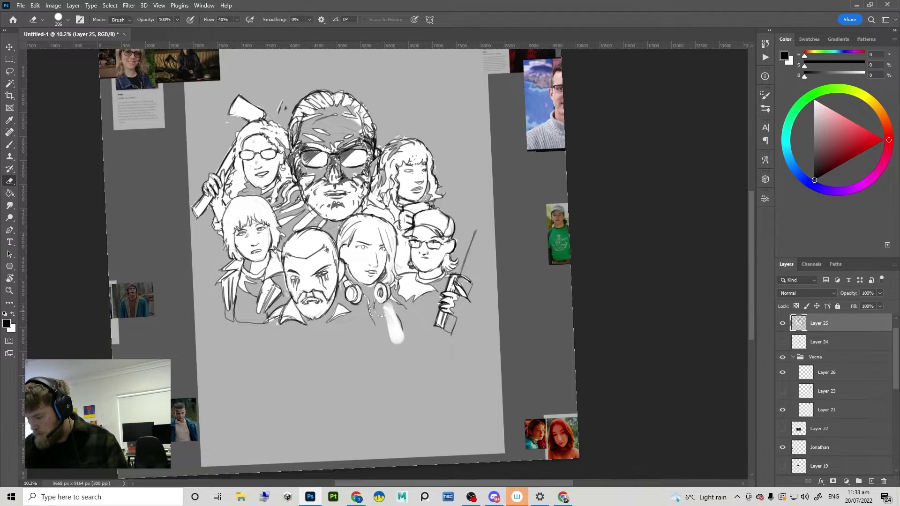
{"action": "key", "text": "b"}
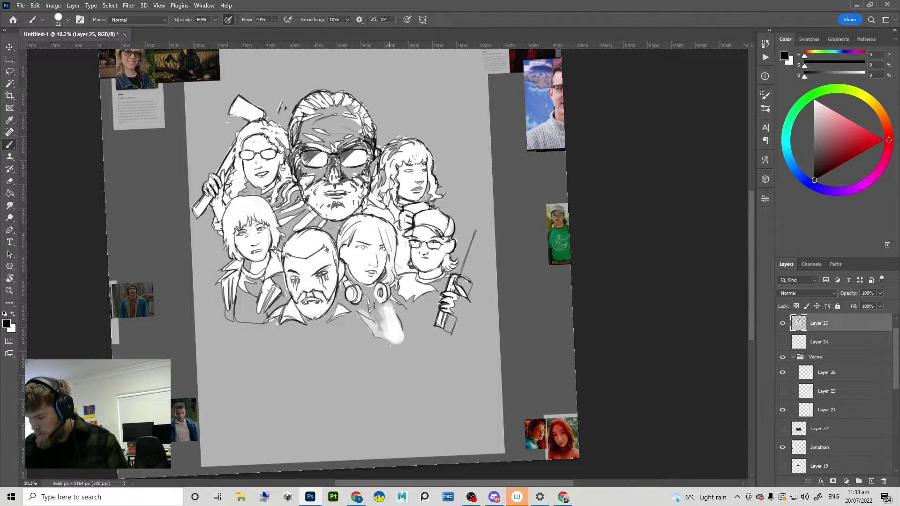
{"action": "key", "text": "ctrl+z"}
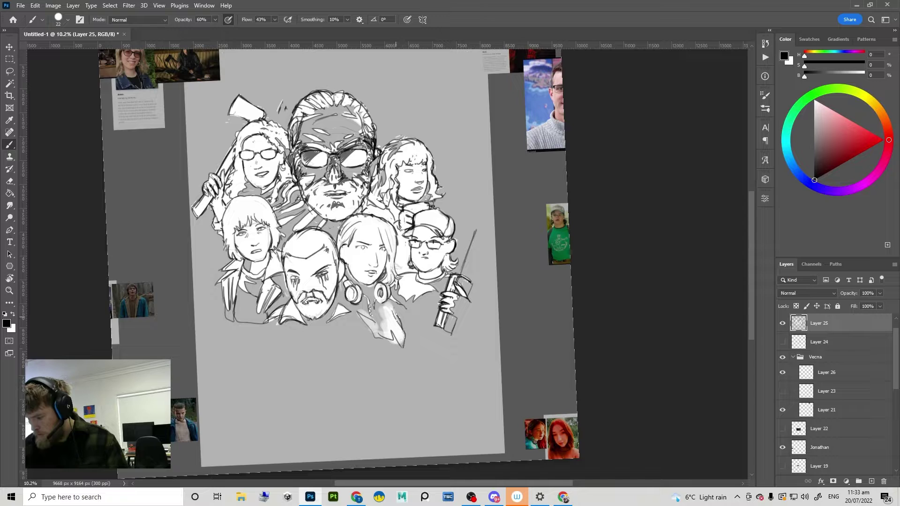
Step: Clean up the grey around the zip line below the headphones and redraw the zip's teeth down the jacket
{"action": "scroll", "coordinate": [386, 328], "scroll_direction": "down", "scroll_amount": 3}
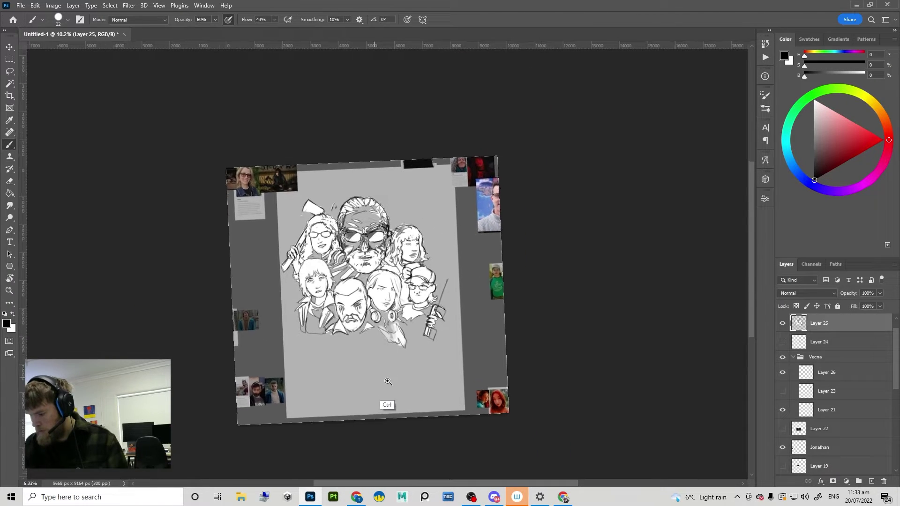
{"action": "scroll", "coordinate": [386, 328], "scroll_direction": "up", "scroll_amount": 5}
{"action": "key", "text": "e"}
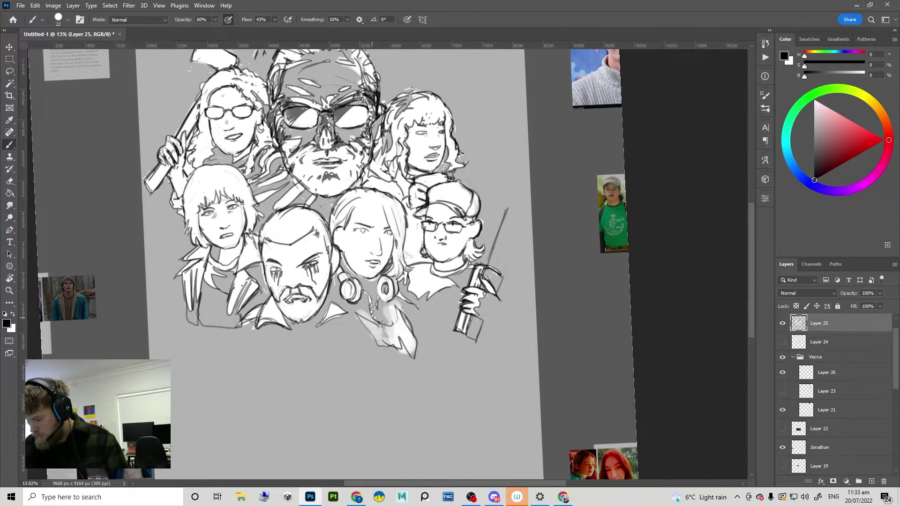
{"action": "scroll", "coordinate": [382, 328], "scroll_direction": "up", "scroll_amount": 3}
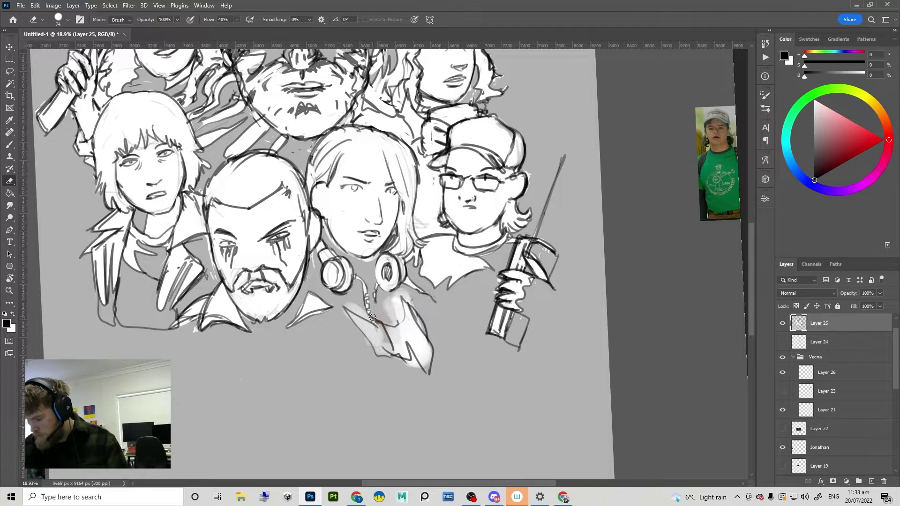
{"action": "key", "text": "b"}
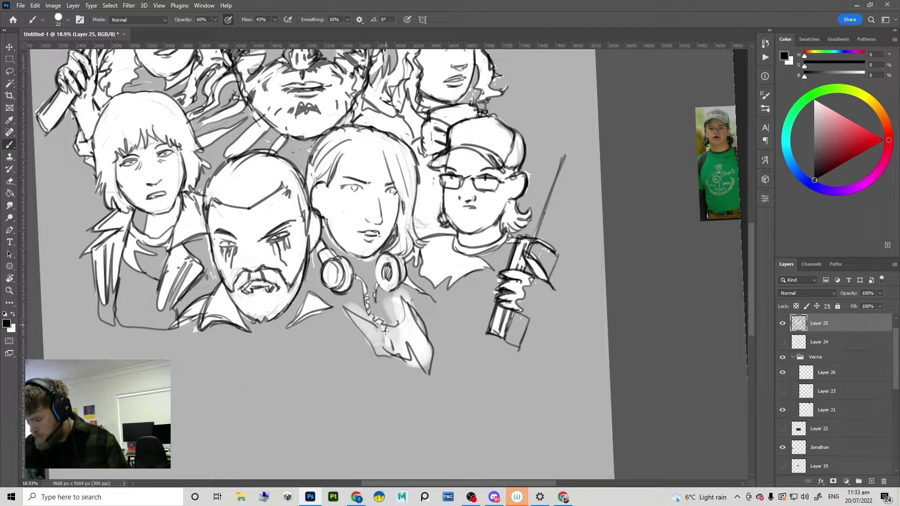
{"action": "scroll", "coordinate": [391, 349], "scroll_direction": "down", "scroll_amount": 5}
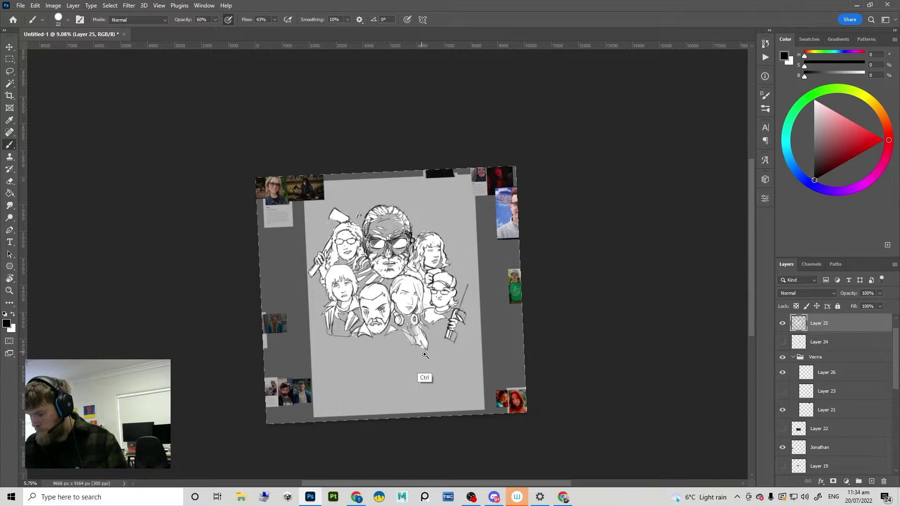
{"action": "scroll", "coordinate": [450, 328], "scroll_direction": "up", "scroll_amount": 3}
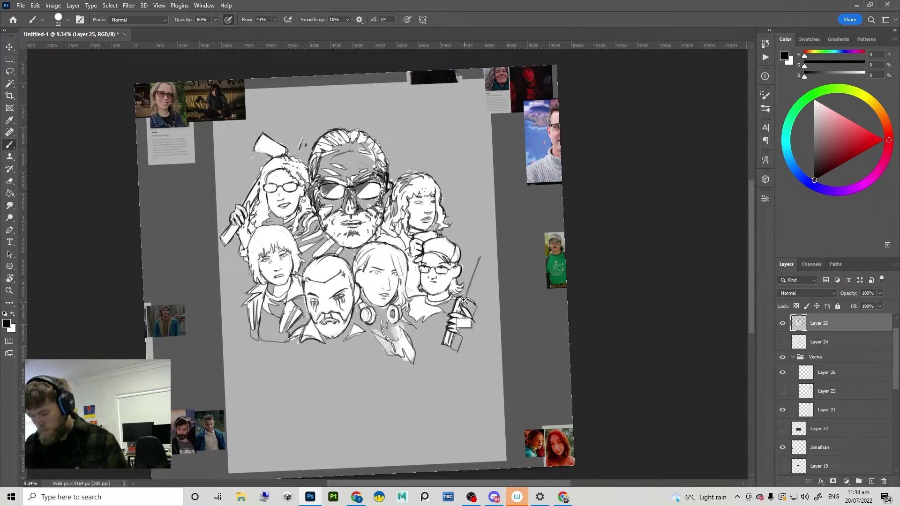
Step: Erase the antenna of the walkie-talkie to white and redraw its thin outline
{"action": "key", "text": "e"}
{"action": "scroll", "coordinate": [472, 267], "scroll_direction": "up", "scroll_amount": 2}
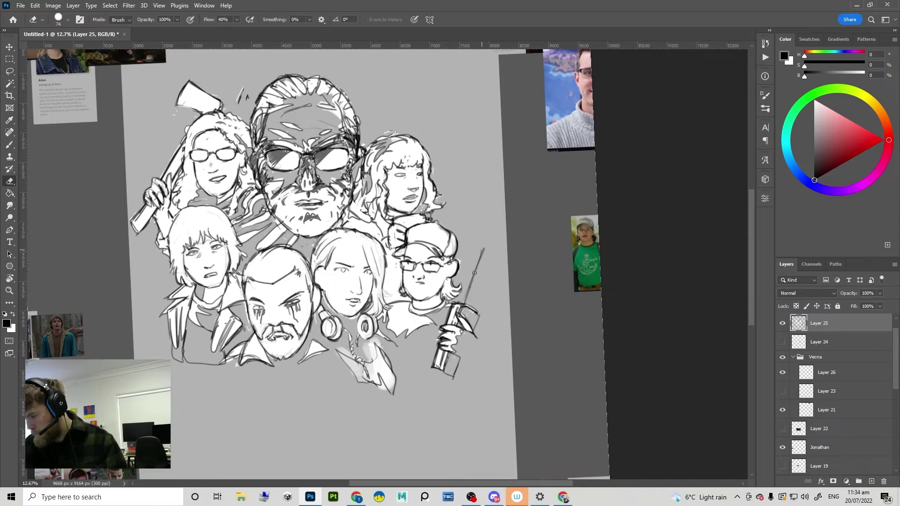
{"action": "key", "text": "b"}
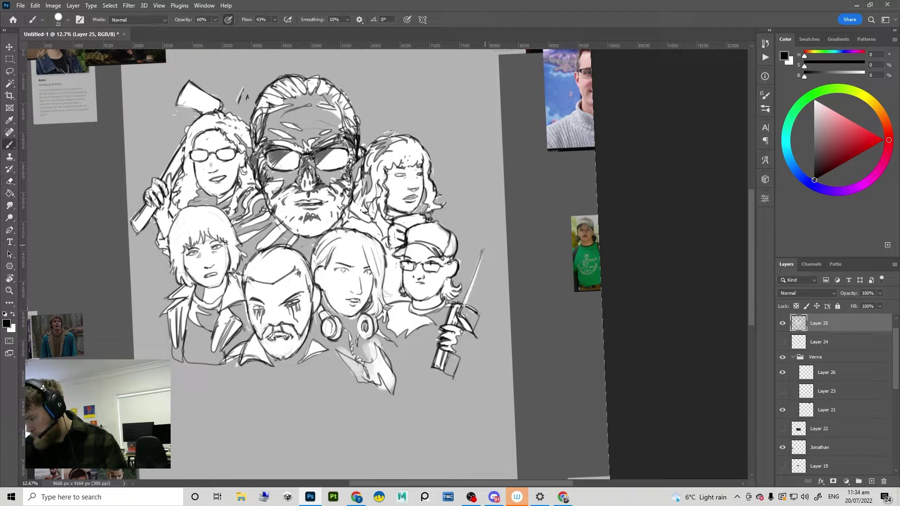
{"action": "scroll", "coordinate": [465, 304], "scroll_direction": "down", "scroll_amount": 1}
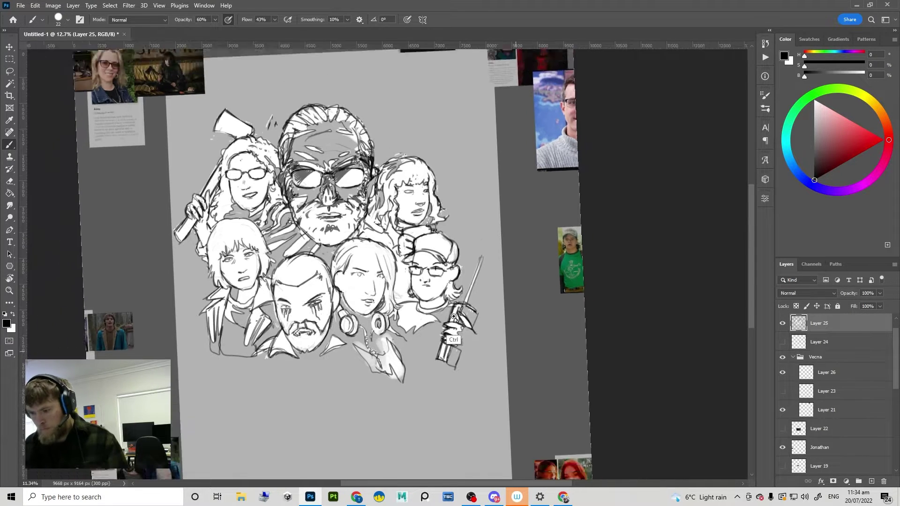
{"action": "scroll", "coordinate": [465, 305], "scroll_direction": "up", "scroll_amount": 1}
{"action": "key", "text": "g"}
{"action": "key", "text": "b"}
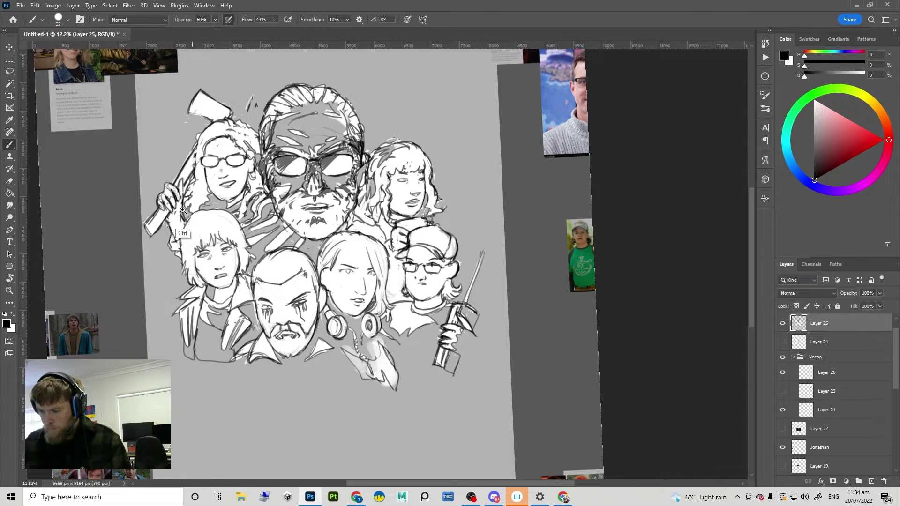
Step: Strengthen the lower edge of the axe blade and touch up the forearm lines below the axe-holding hand
{"action": "scroll", "coordinate": [187, 224], "scroll_direction": "down", "scroll_amount": 2}
{"action": "scroll", "coordinate": [203, 156], "scroll_direction": "up", "scroll_amount": 2}
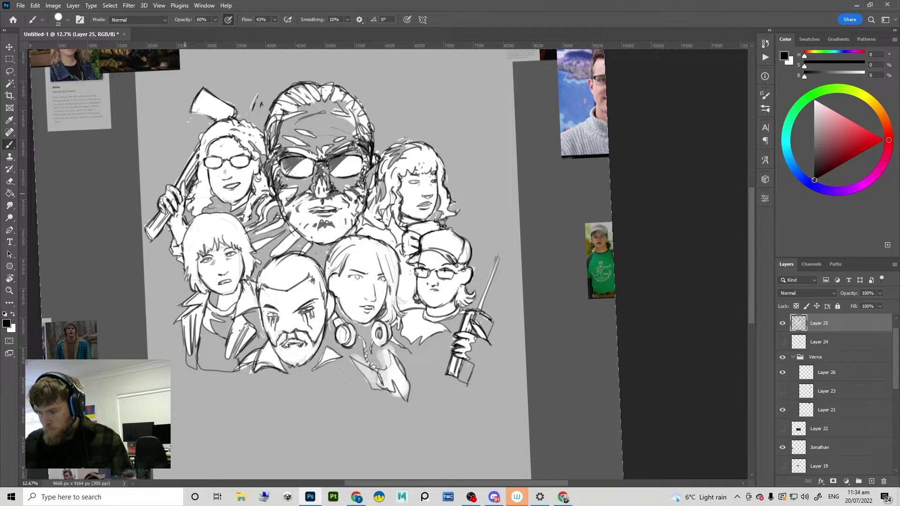
{"action": "scroll", "coordinate": [186, 196], "scroll_direction": "down", "scroll_amount": 2}
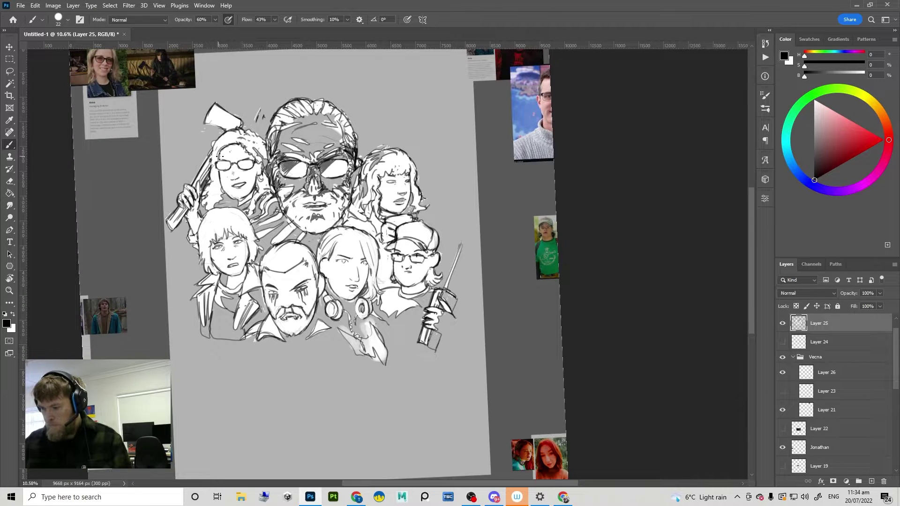
{"action": "scroll", "coordinate": [219, 157], "scroll_direction": "down", "scroll_amount": 2}
{"action": "scroll", "coordinate": [211, 154], "scroll_direction": "up", "scroll_amount": 4}
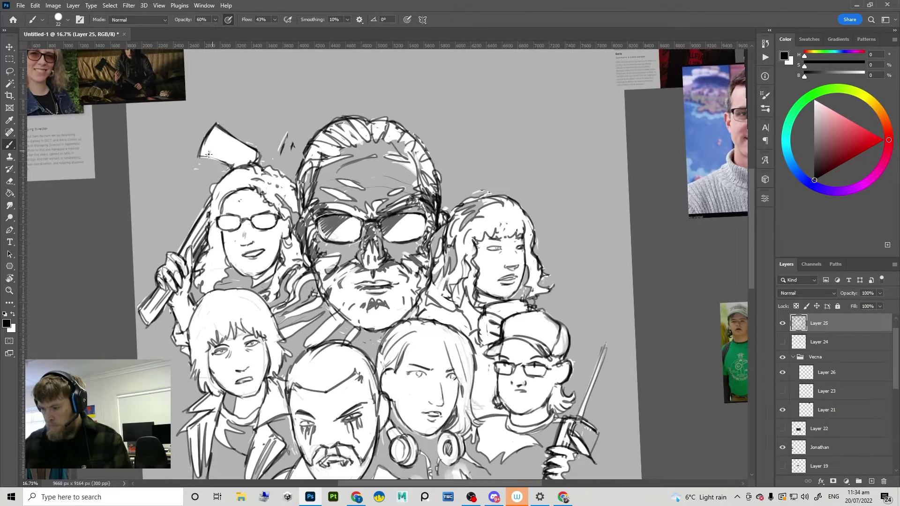
{"action": "left_click_drag", "start_coordinate": [197, 156], "coordinate": [219, 164]}
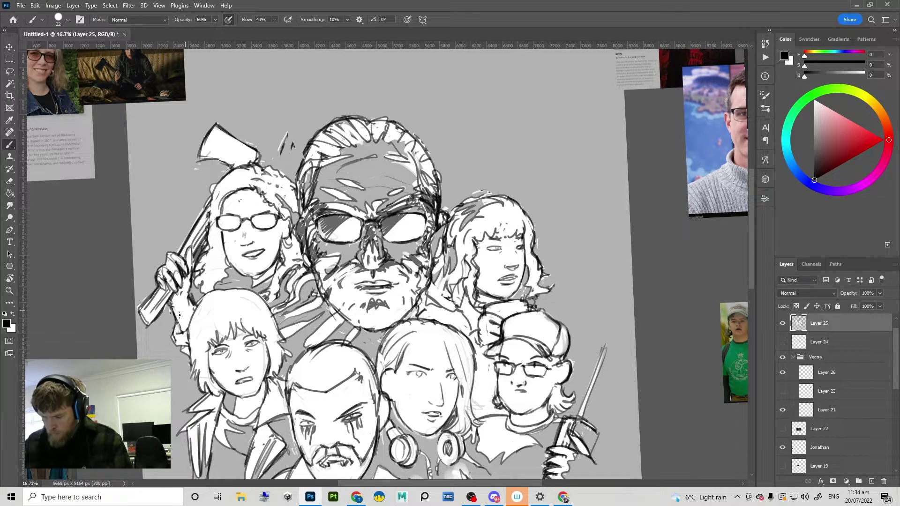
{"action": "left_click_drag", "start_coordinate": [210, 317], "coordinate": [179, 315]}
{"action": "left_click_drag", "start_coordinate": [461, 316], "coordinate": [481, 281]}
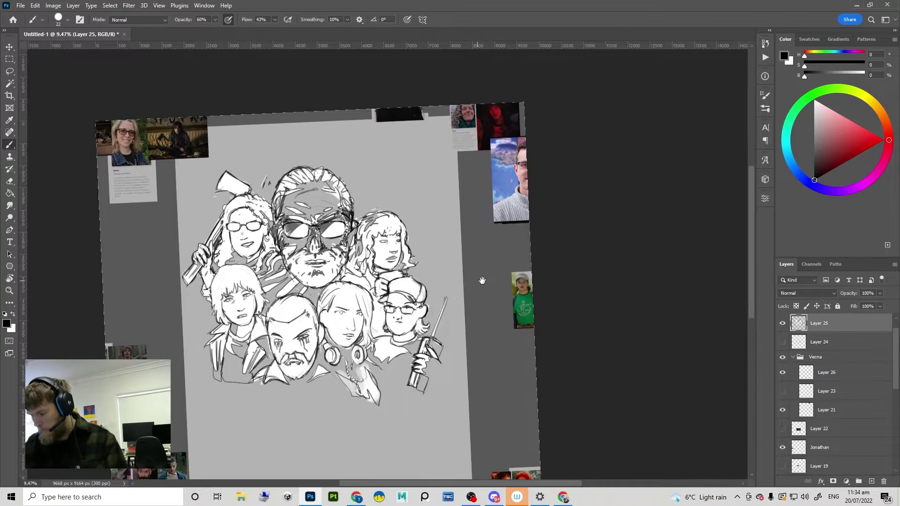
{"action": "left_click_drag", "start_coordinate": [454, 360], "coordinate": [447, 352]}
{"action": "scroll", "coordinate": [447, 352], "scroll_direction": "down", "scroll_amount": 2}
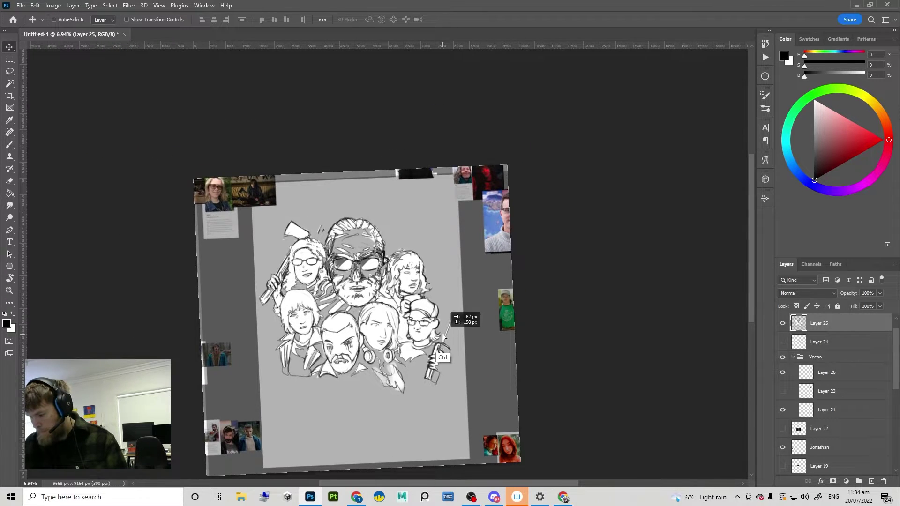
Step: Touch up the hair on top of the central bearded man's head with a pointed tuft at its upper edge
{"action": "scroll", "coordinate": [442, 346], "scroll_direction": "up", "scroll_amount": 2}
{"action": "scroll", "coordinate": [287, 197], "scroll_direction": "up", "scroll_amount": 2}
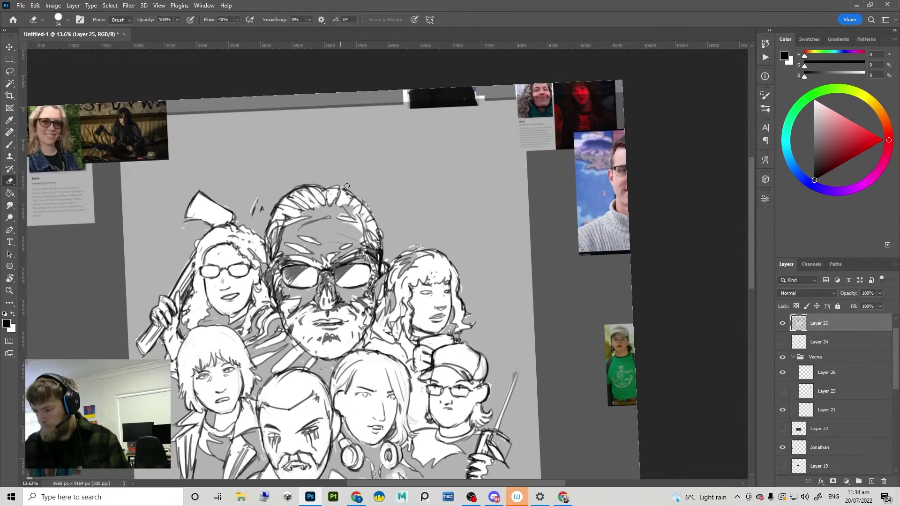
{"action": "key", "text": "b"}
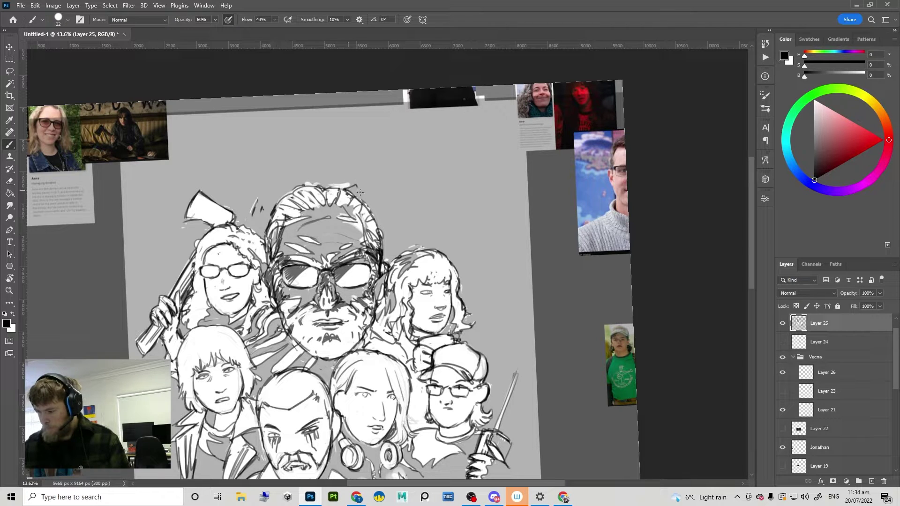
{"action": "scroll", "coordinate": [391, 269], "scroll_direction": "down", "scroll_amount": 3}
{"action": "scroll", "coordinate": [388, 277], "scroll_direction": "up", "scroll_amount": 2}
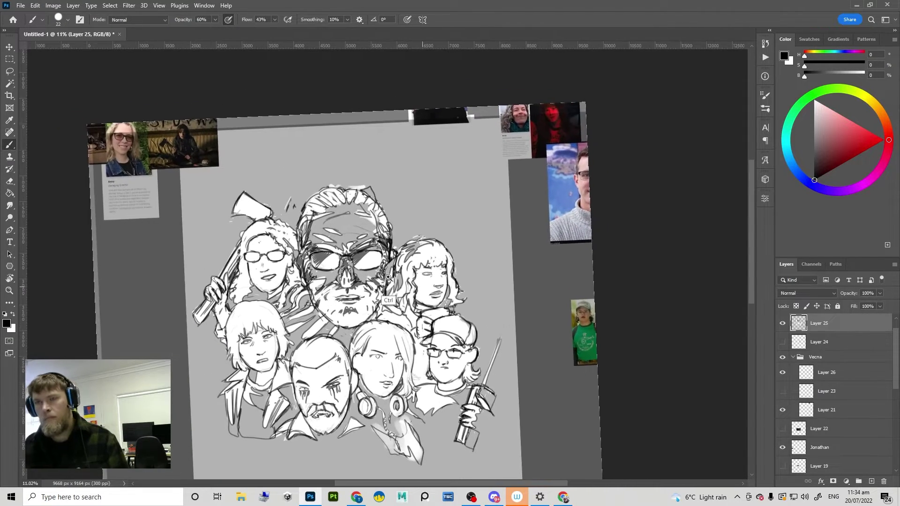
Step: Move the Vecna and black-turtleneck reference photos down onto the poster area, and reselect sketch layer Layer 25
{"action": "left_click_drag", "start_coordinate": [388, 278], "coordinate": [369, 305]}
{"action": "left_click_drag", "start_coordinate": [423, 153], "coordinate": [436, 215]}
{"action": "key", "text": "ctrl+z"}
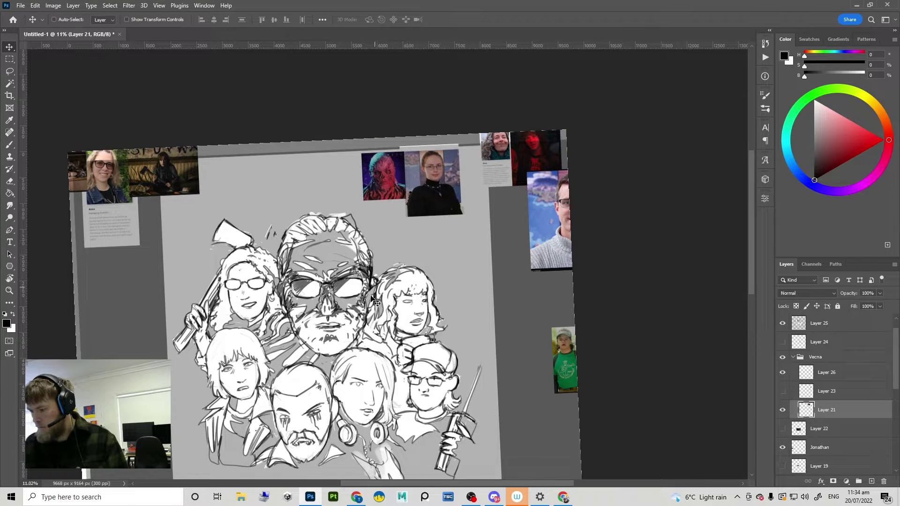
{"action": "left_click", "coordinate": [347, 302], "text": "ctrl"}
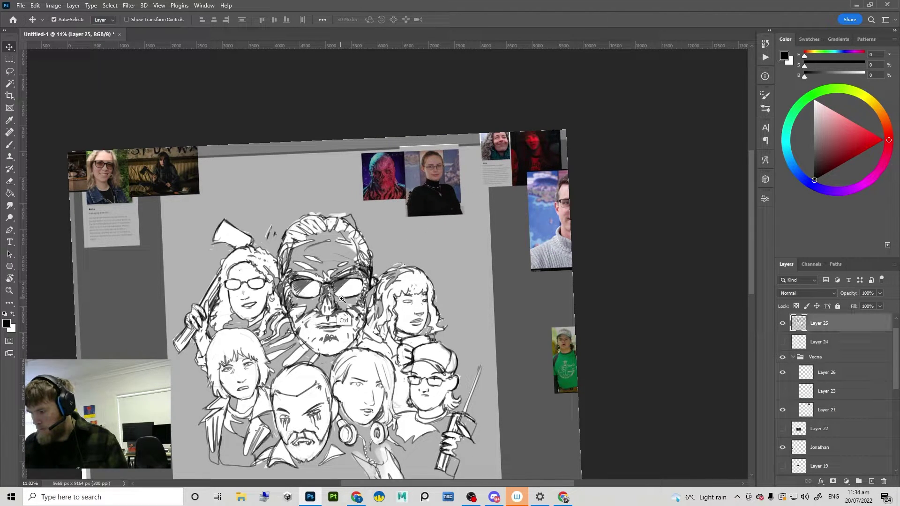
Step: Touch up the chin outline and nearby beard lines of the central bearded face
{"action": "scroll", "coordinate": [350, 297], "scroll_direction": "up", "scroll_amount": 1}
{"action": "left_click_drag", "start_coordinate": [351, 297], "coordinate": [364, 264]}
{"action": "key", "text": "b"}
{"action": "mouse_move", "coordinate": [322, 332]}
{"action": "left_mouse_down"}
{"action": "mouse_move", "coordinate": [334, 306]}
{"action": "mouse_move", "coordinate": [322, 315]}
{"action": "mouse_move", "coordinate": [334, 337]}
{"action": "left_mouse_up"}
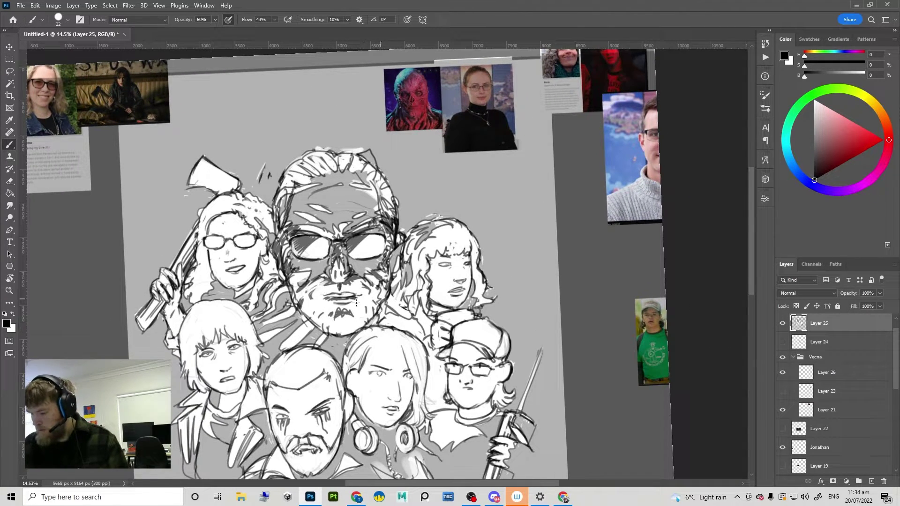
{"action": "key", "text": "e"}
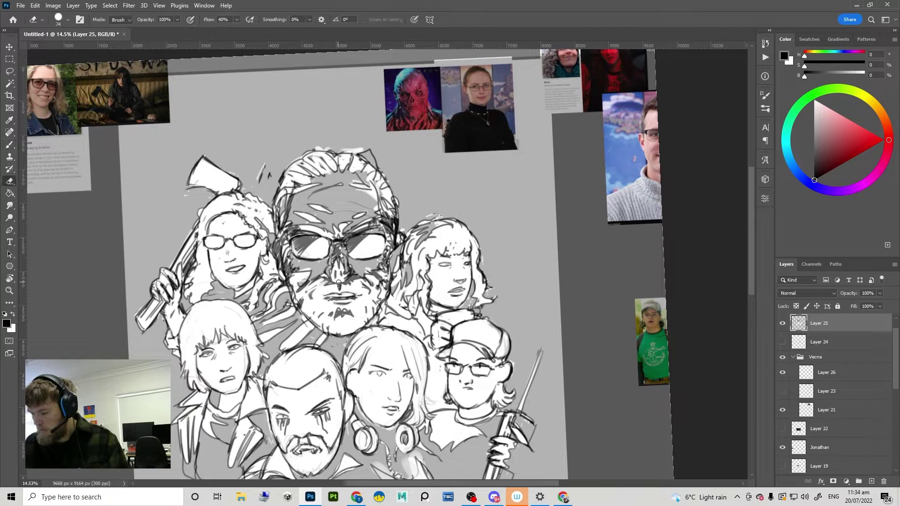
{"action": "key", "text": "b"}
{"action": "key", "text": "e"}
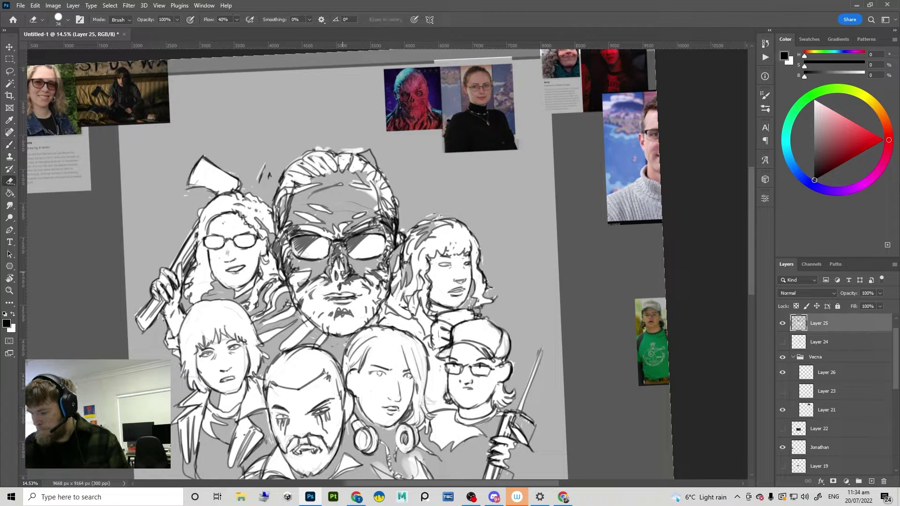
{"action": "mouse_move", "coordinate": [346, 275]}
{"action": "left_mouse_down"}
{"action": "mouse_move", "coordinate": [353, 272]}
{"action": "mouse_move", "coordinate": [328, 312]}
{"action": "left_mouse_up"}
{"action": "left_click_drag", "start_coordinate": [424, 333], "coordinate": [401, 321]}
{"action": "scroll", "coordinate": [401, 321], "scroll_direction": "up", "scroll_amount": 1}
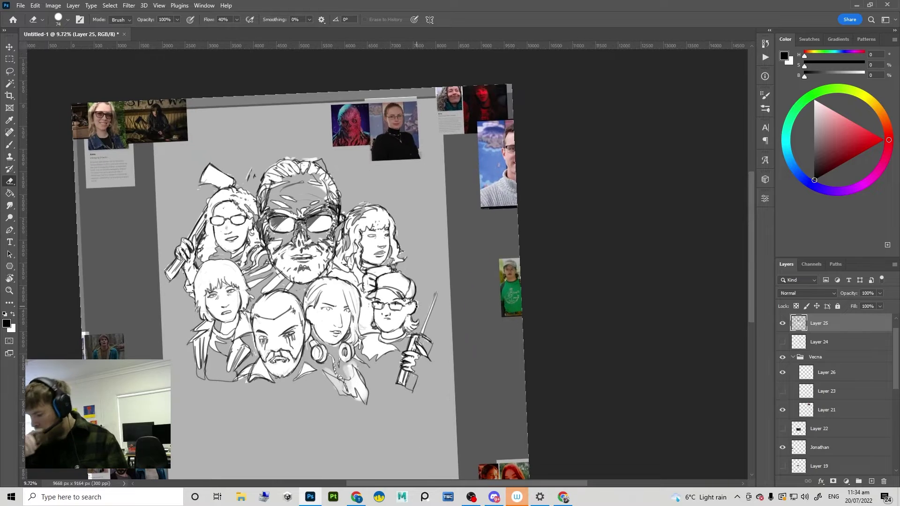
{"action": "scroll", "coordinate": [300, 323], "scroll_direction": "up", "scroll_amount": 1}
{"action": "key", "text": "b"}
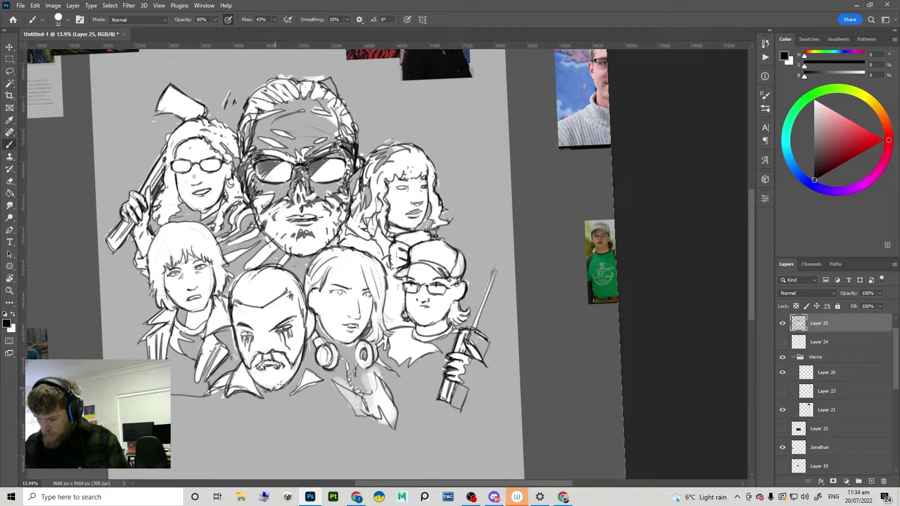
{"action": "left_click_drag", "start_coordinate": [363, 381], "coordinate": [313, 388]}
{"action": "left_click_drag", "start_coordinate": [391, 407], "coordinate": [422, 358]}
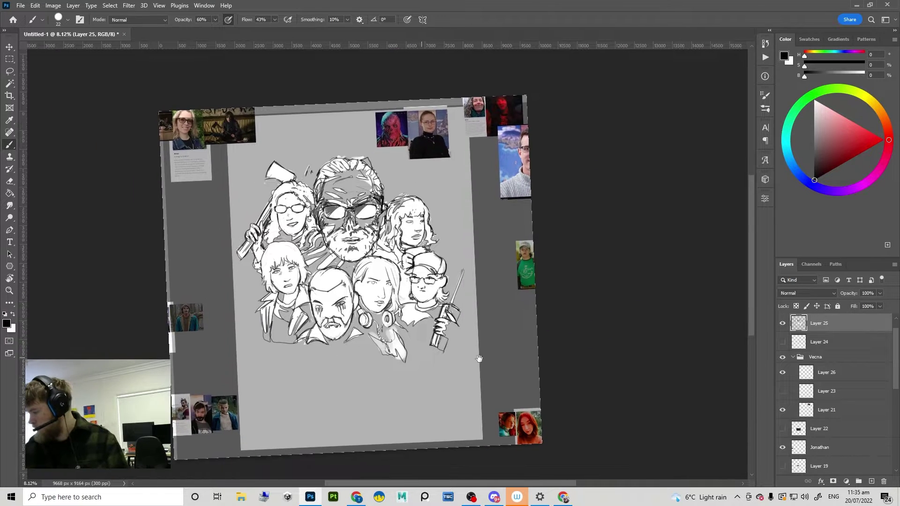
Step: Fade sketch layer Layer 25 to 30% opacity and add a new layer named "line" above it
{"action": "left_click", "coordinate": [854, 304]}
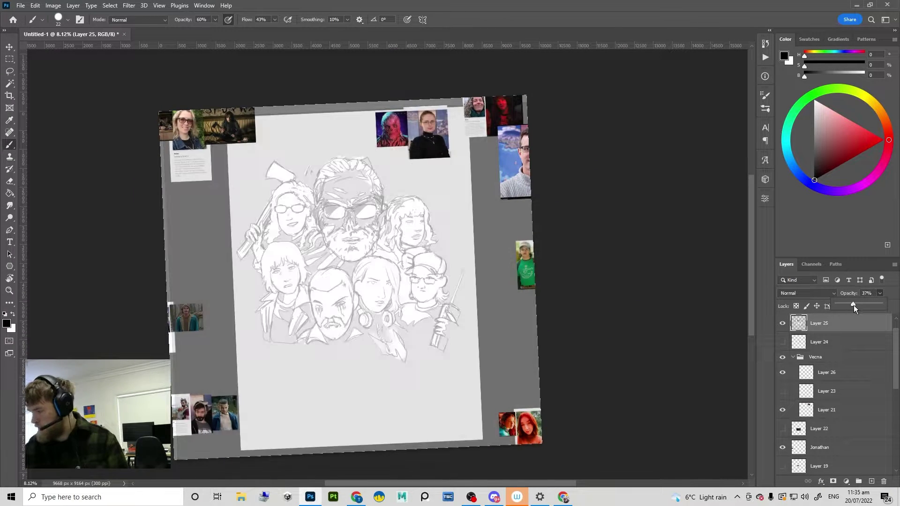
{"action": "left_click_drag", "start_coordinate": [852, 305], "coordinate": [849, 326]}
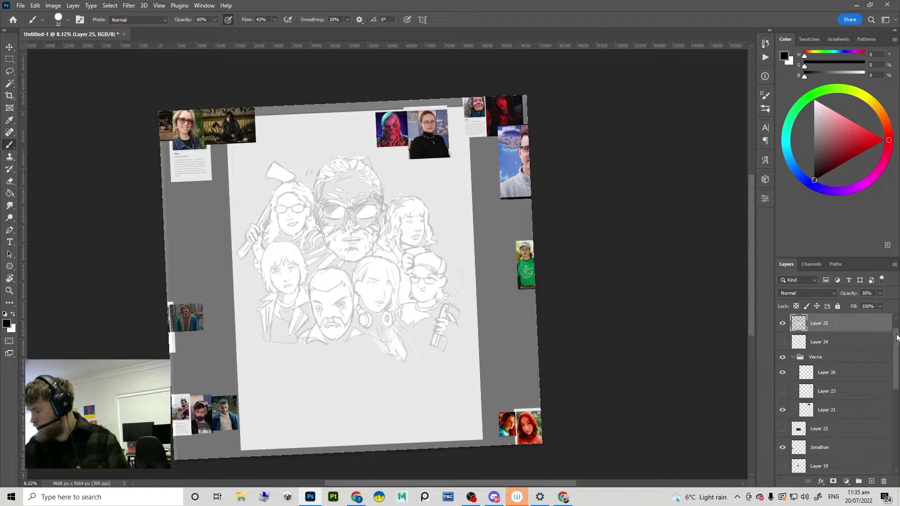
{"action": "scroll", "coordinate": [896, 337], "scroll_direction": "up", "scroll_amount": 1}
{"action": "key", "text": "ctrl+shift+n"}
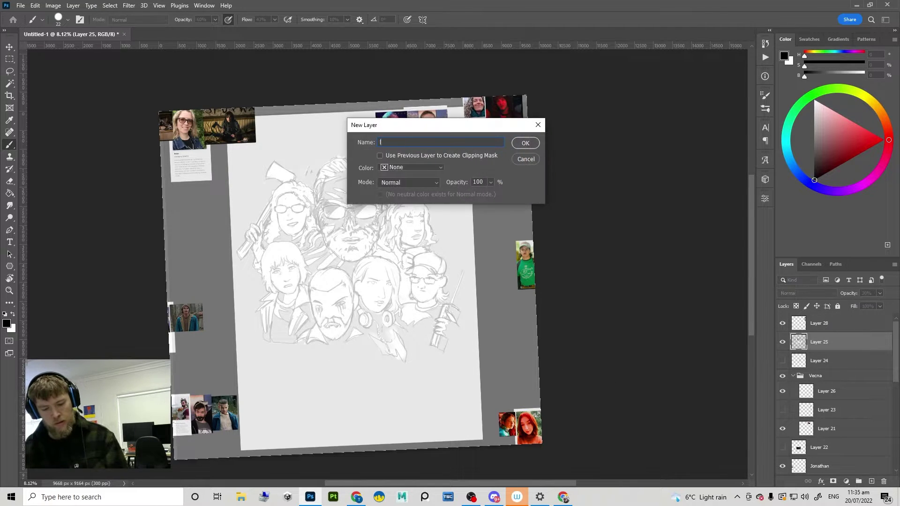
{"action": "key", "text": "Return"}
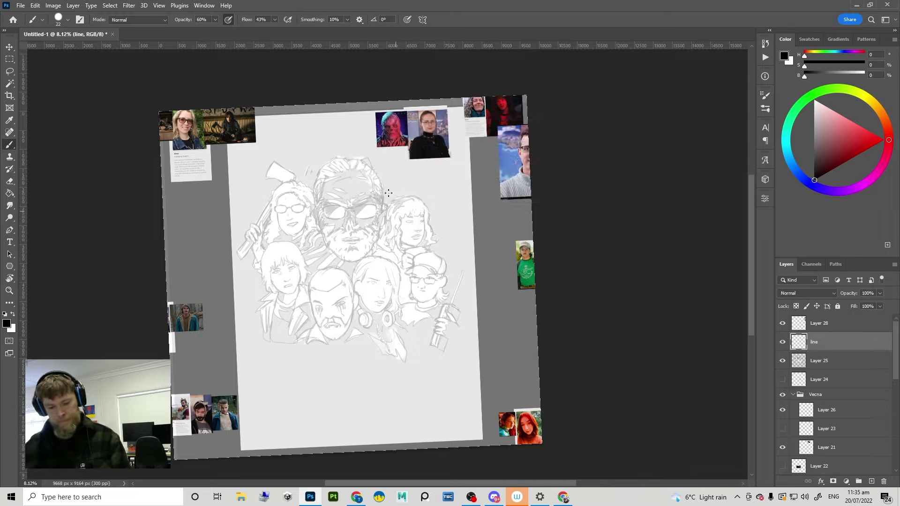
Step: Switch to the Pencil tool and test its 20 px round brush with a stroke across the central face
{"action": "key", "text": "shift+b"}
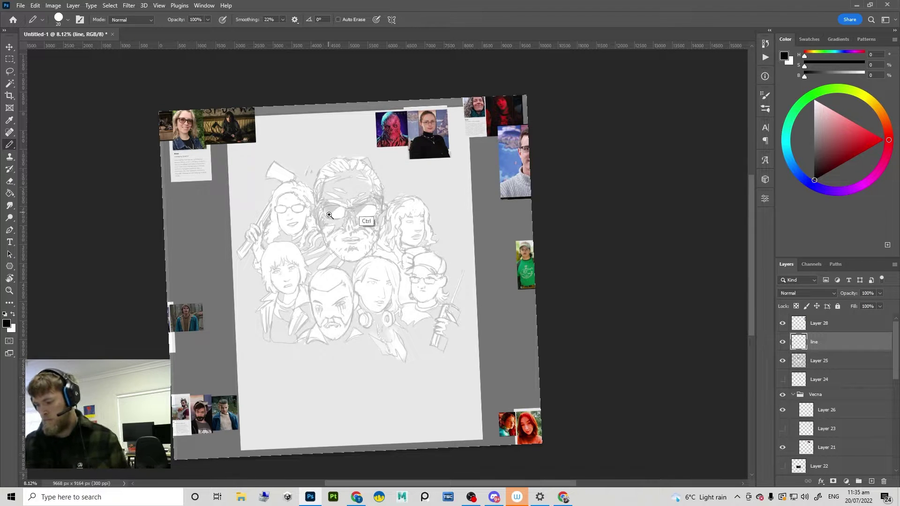
{"action": "left_click_drag", "start_coordinate": [337, 224], "coordinate": [475, 223]}
{"action": "right_click", "coordinate": [475, 223]}
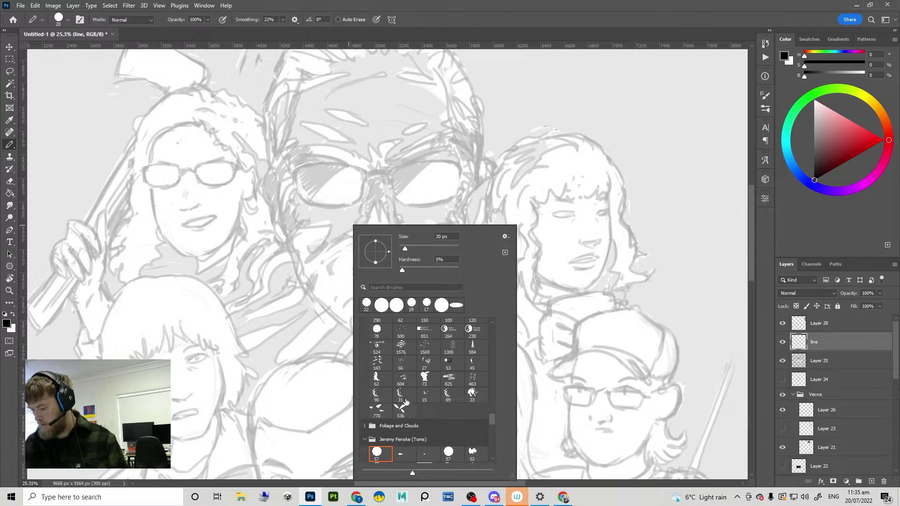
{"action": "mouse_move", "coordinate": [330, 234]}
{"action": "left_mouse_down"}
{"action": "mouse_move", "coordinate": [291, 335]}
{"action": "mouse_move", "coordinate": [414, 241]}
{"action": "left_mouse_up"}
{"action": "key", "text": "ctrl+z"}
Step: Try the 201 px brush preset at the end of the brush list with a test stroke
{"action": "right_click", "coordinate": [399, 268]}
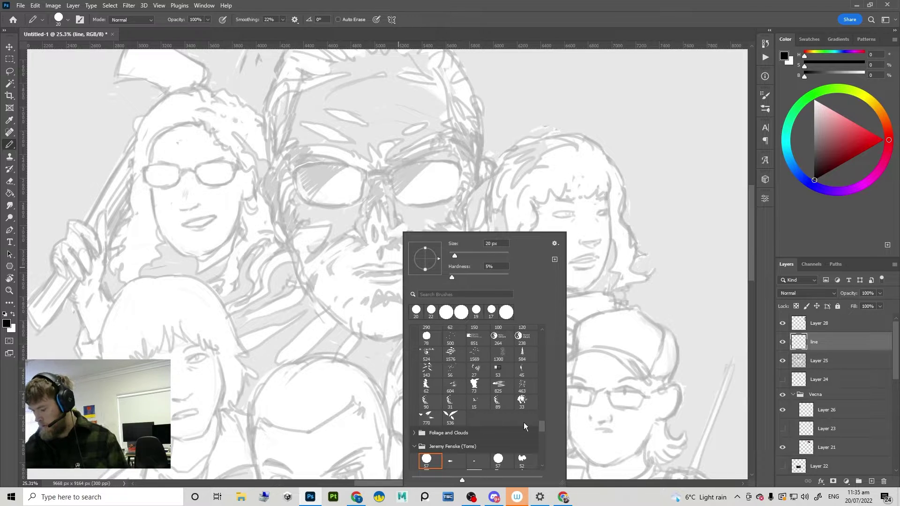
{"action": "left_click_drag", "start_coordinate": [542, 427], "coordinate": [541, 462]}
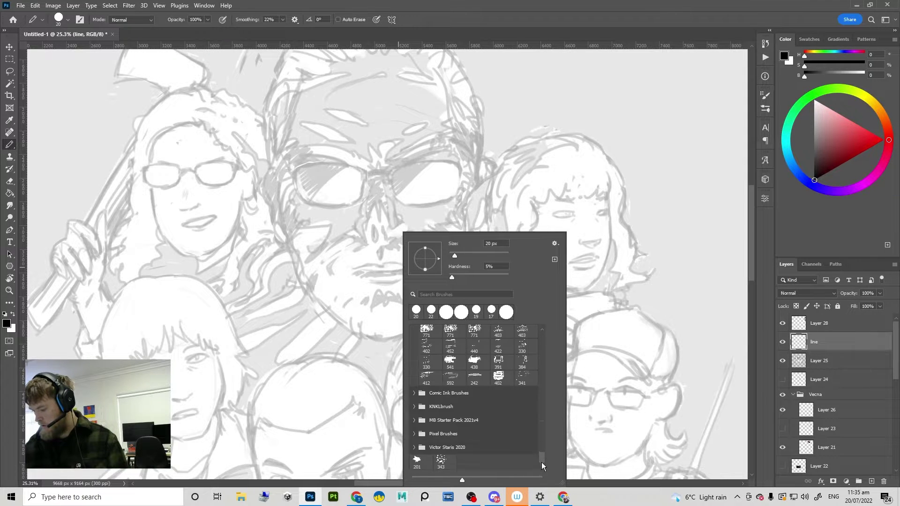
{"action": "left_click", "coordinate": [416, 463]}
{"action": "left_click_drag", "start_coordinate": [291, 410], "coordinate": [443, 279]}
{"action": "key", "text": "ctrl+z"}
Step: Choose the flat oval brush from the Jeremy Fenske (Toms) set, reduce it to 49 px and test its strokes
{"action": "right_click", "coordinate": [397, 265]}
{"action": "left_click_drag", "start_coordinate": [541, 459], "coordinate": [542, 430]}
{"action": "left_click", "coordinate": [455, 420]}
{"action": "mouse_move", "coordinate": [402, 166]}
{"action": "left_mouse_down"}
{"action": "mouse_move", "coordinate": [406, 211]}
{"action": "mouse_move", "coordinate": [351, 363]}
{"action": "left_mouse_up"}
{"action": "key", "text": "ctrl+z"}
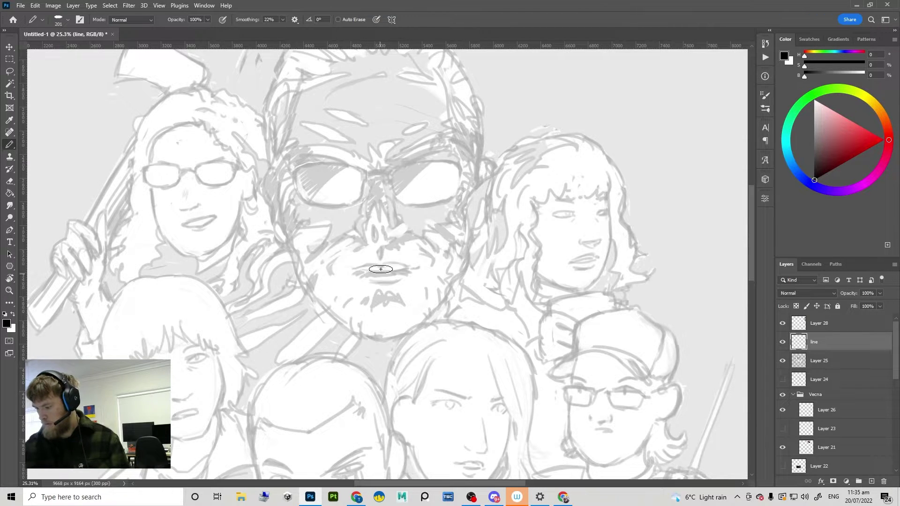
{"action": "left_click_drag", "start_coordinate": [382, 262], "coordinate": [371, 268]}
{"action": "left_click_drag", "start_coordinate": [412, 231], "coordinate": [372, 301]}
{"action": "key", "text": "ctrl+z"}
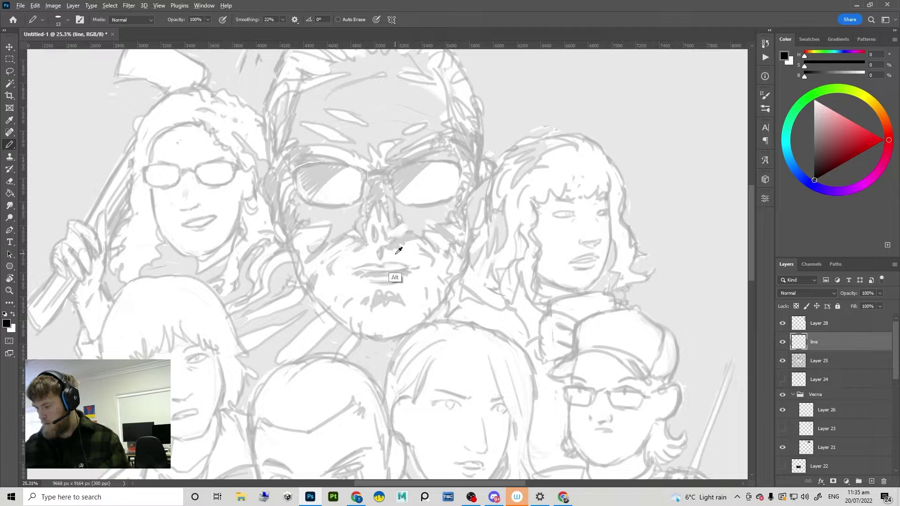
{"action": "left_click_drag", "start_coordinate": [422, 227], "coordinate": [362, 352]}
{"action": "key", "text": "ctrl+z"}
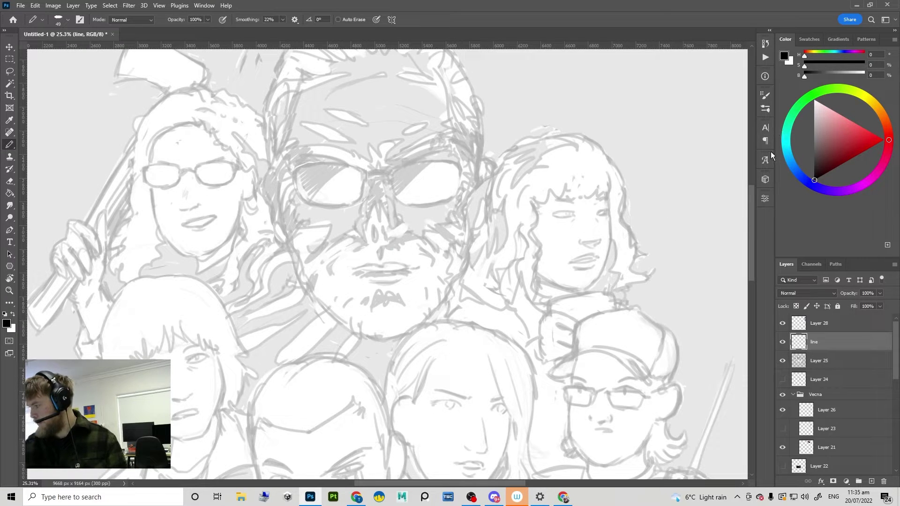
Step: Turn off Transfer for the oval brush and check it with a test stroke
{"action": "left_click", "coordinate": [765, 96]}
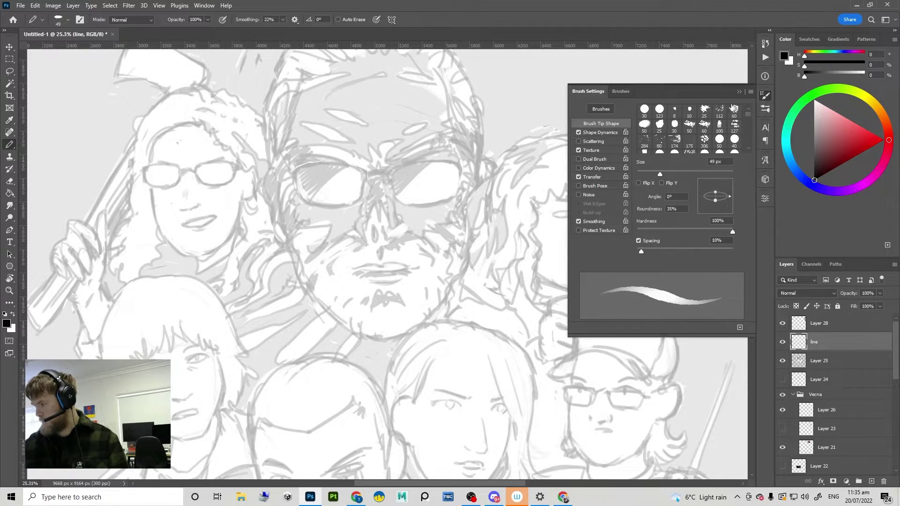
{"action": "left_click", "coordinate": [579, 176]}
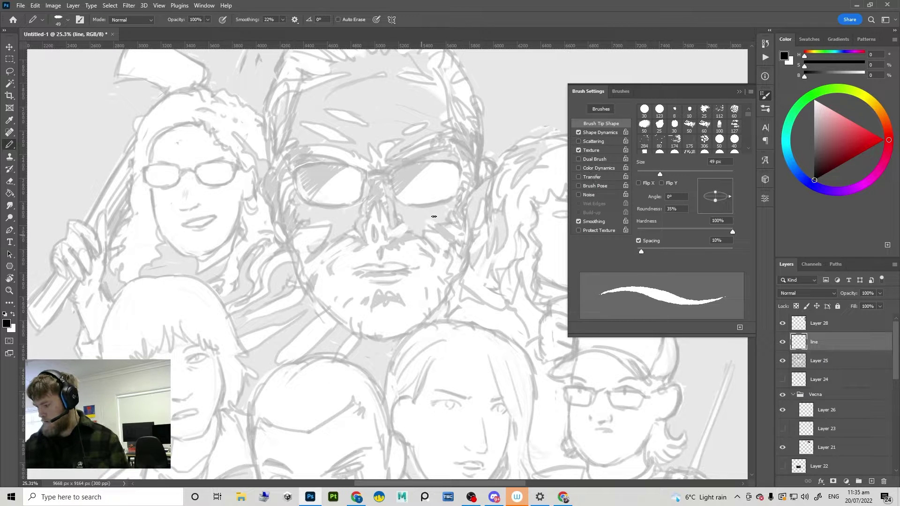
{"action": "left_click_drag", "start_coordinate": [464, 197], "coordinate": [463, 240]}
{"action": "key", "text": "ctrl+z"}
{"action": "left_click", "coordinate": [738, 91]}
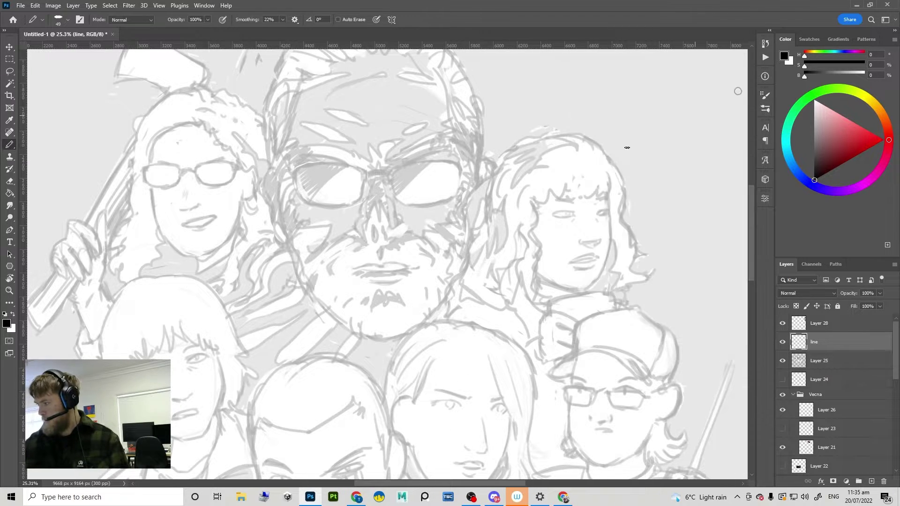
Step: Try inking strokes on the side of the central face with the oval brush at 37 px
{"action": "left_click_drag", "start_coordinate": [318, 223], "coordinate": [298, 351]}
{"action": "mouse_move", "coordinate": [264, 185]}
{"action": "left_mouse_down"}
{"action": "mouse_move", "coordinate": [322, 196]}
{"action": "mouse_move", "coordinate": [283, 214]}
{"action": "mouse_move", "coordinate": [332, 197]}
{"action": "left_mouse_up"}
{"action": "key", "text": "ctrl+z"}
{"action": "mouse_move", "coordinate": [274, 238]}
{"action": "left_mouse_down"}
{"action": "mouse_move", "coordinate": [338, 203]}
{"action": "mouse_move", "coordinate": [276, 231]}
{"action": "mouse_move", "coordinate": [241, 294]}
{"action": "mouse_move", "coordinate": [283, 242]}
{"action": "left_mouse_up"}
{"action": "key", "text": "ctrl+z"}
{"action": "key", "text": "ctrl+z"}
{"action": "scroll", "coordinate": [346, 173], "scroll_direction": "down", "scroll_amount": 4}
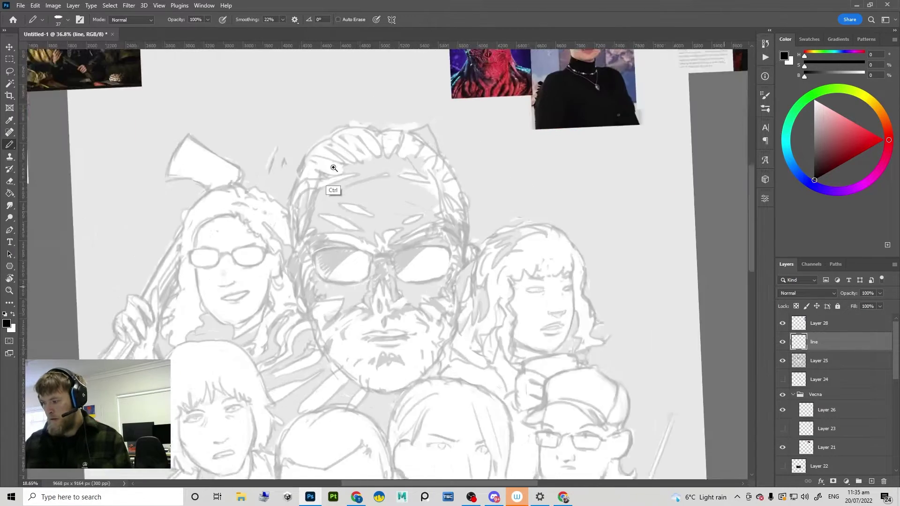
Step: Ink the first outline strokes at the crown of the central man's hair and set the brush size to 30 px
{"action": "scroll", "coordinate": [368, 181], "scroll_direction": "up", "scroll_amount": 4}
{"action": "mouse_move", "coordinate": [376, 190]}
{"action": "left_mouse_down"}
{"action": "mouse_move", "coordinate": [336, 183]}
{"action": "mouse_move", "coordinate": [298, 202]}
{"action": "left_mouse_up"}
{"action": "right_click", "coordinate": [321, 199]}
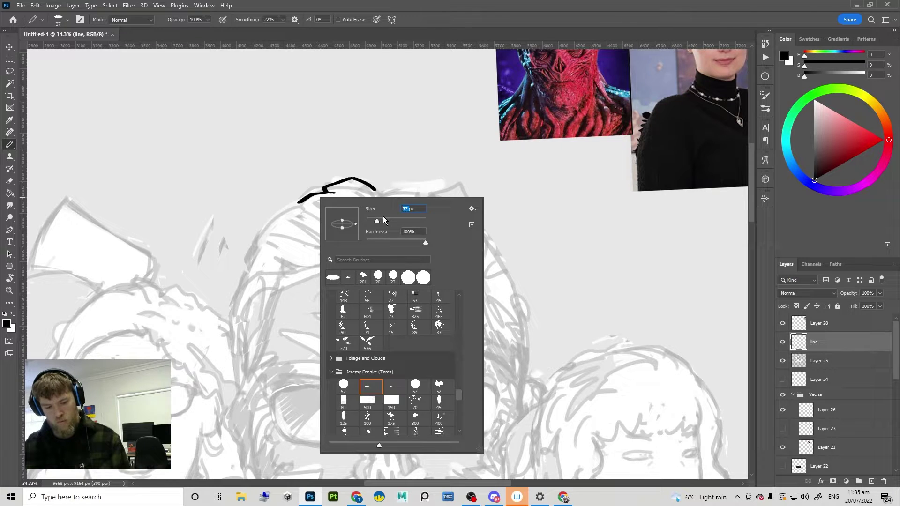
{"action": "type", "text": "5"}
{"action": "key", "text": "Return"}
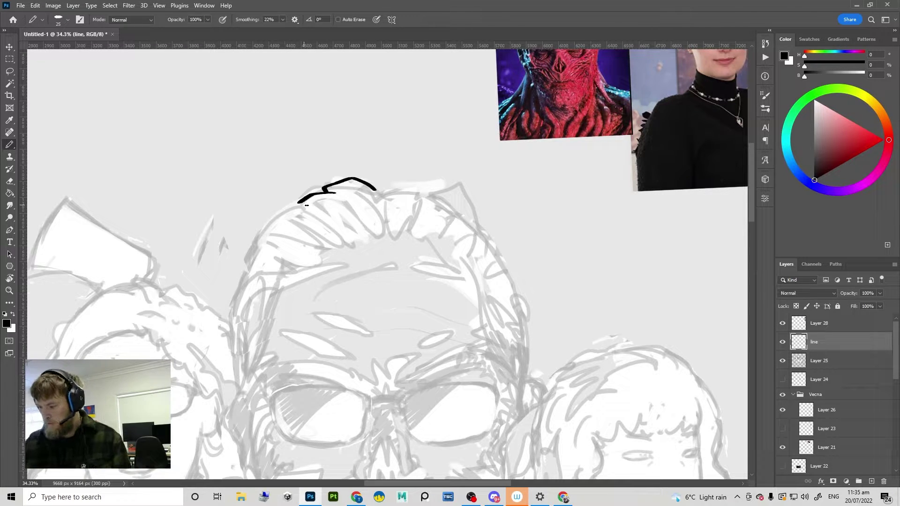
{"action": "right_click", "coordinate": [295, 206]}
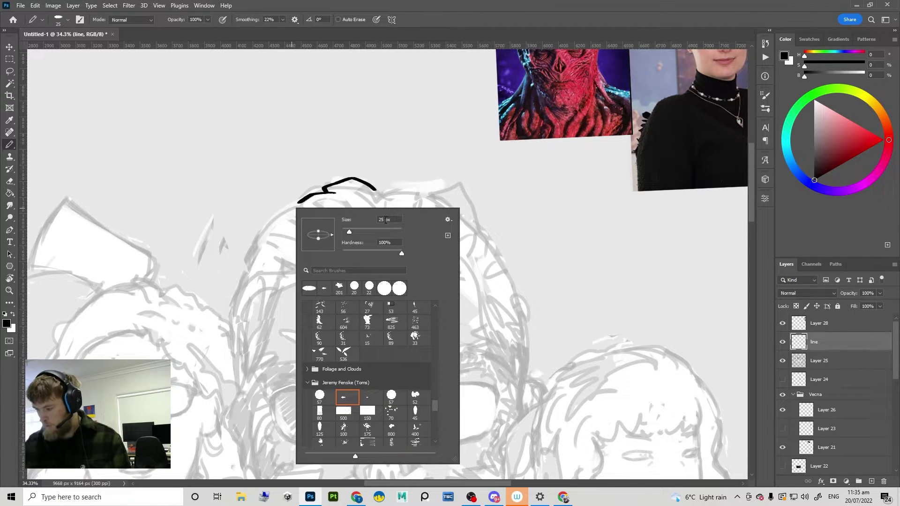
{"action": "type", "text": "30"}
{"action": "key", "text": "Return"}
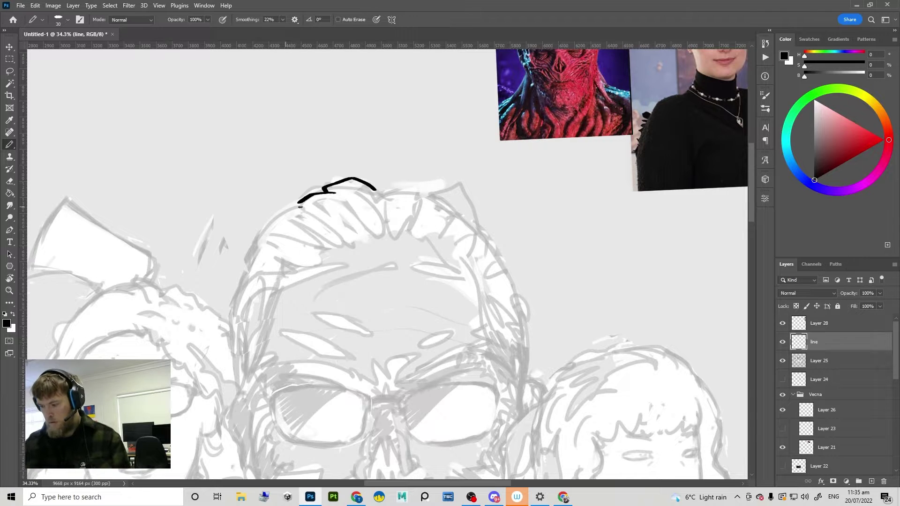
Step: Ink the central man's hair outline in jagged overlapping strokes from the crown down the left side of his head
{"action": "mouse_move", "coordinate": [307, 203]}
{"action": "left_mouse_down"}
{"action": "mouse_move", "coordinate": [270, 218]}
{"action": "mouse_move", "coordinate": [285, 208]}
{"action": "mouse_move", "coordinate": [245, 257]}
{"action": "left_mouse_up"}
{"action": "key", "text": "ctrl+z"}
{"action": "key", "text": "ctrl+z"}
{"action": "mouse_move", "coordinate": [269, 234]}
{"action": "left_mouse_down"}
{"action": "mouse_move", "coordinate": [244, 268]}
{"action": "mouse_move", "coordinate": [208, 363]}
{"action": "left_mouse_up"}
{"action": "key", "text": "r"}
{"action": "mouse_move", "coordinate": [520, 357]}
{"action": "left_mouse_down"}
{"action": "mouse_move", "coordinate": [251, 438]}
{"action": "mouse_move", "coordinate": [221, 395]}
{"action": "left_mouse_up"}
{"action": "left_click_drag", "start_coordinate": [431, 192], "coordinate": [462, 191]}
{"action": "key", "text": "b"}
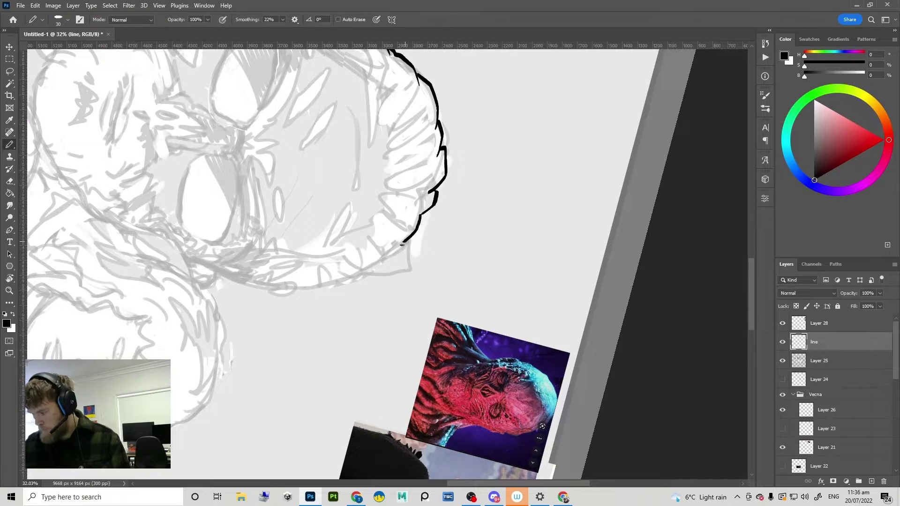
Step: Try to ink the upper rim of the central man's right sunglasses lens as one smooth curve from the nose bridge
{"action": "key", "text": "r"}
{"action": "left_click_drag", "start_coordinate": [520, 226], "coordinate": [264, 180]}
{"action": "left_click_drag", "start_coordinate": [403, 248], "coordinate": [347, 346]}
{"action": "left_click_drag", "start_coordinate": [482, 337], "coordinate": [470, 323]}
{"action": "left_click_drag", "start_coordinate": [429, 216], "coordinate": [471, 190]}
{"action": "left_click_drag", "start_coordinate": [482, 285], "coordinate": [464, 180]}
{"action": "left_click_drag", "start_coordinate": [407, 215], "coordinate": [423, 204]}
{"action": "key", "text": "b"}
{"action": "left_click_drag", "start_coordinate": [366, 246], "coordinate": [411, 210]}
{"action": "key", "text": "ctrl+z"}
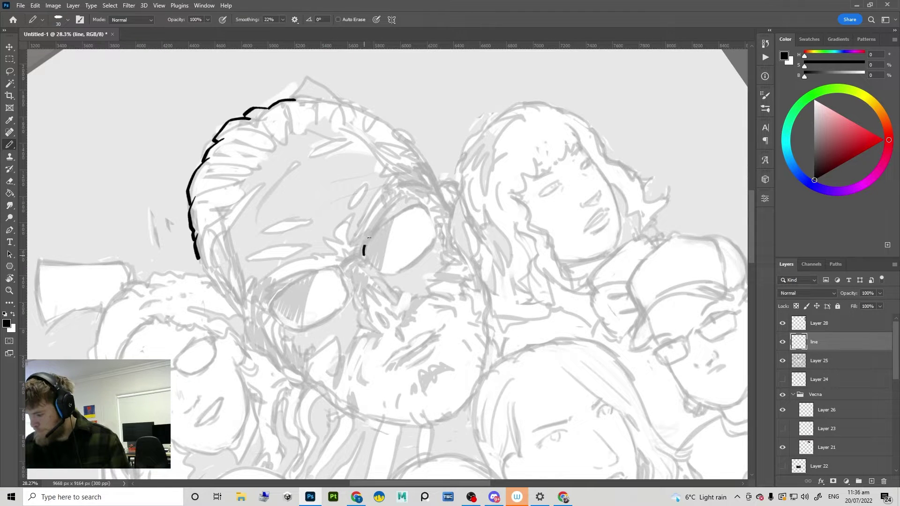
{"action": "left_click_drag", "start_coordinate": [369, 238], "coordinate": [422, 202]}
{"action": "key", "text": "ctrl+z"}
{"action": "left_click_drag", "start_coordinate": [366, 254], "coordinate": [422, 200]}
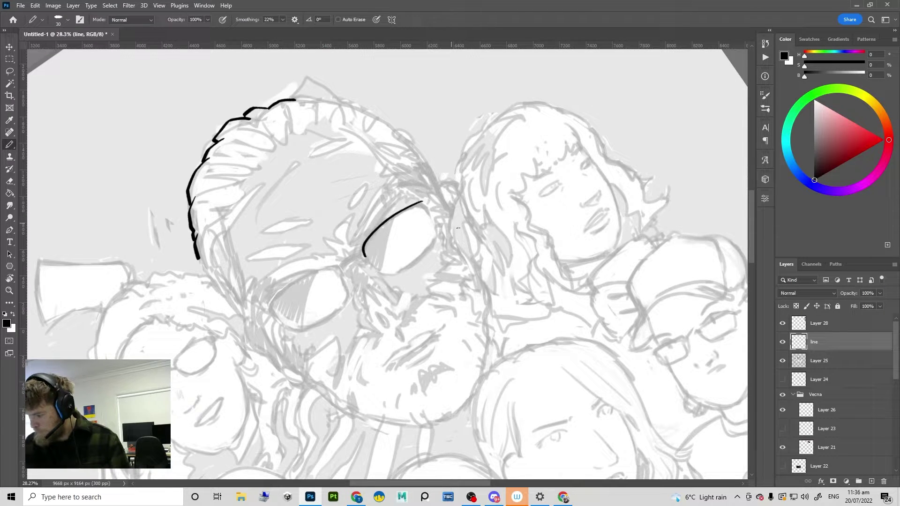
Step: Redraw the upper rim of the central man's right sunglasses lens as one clean curve from the nose side
{"action": "key", "text": "r"}
{"action": "mouse_move", "coordinate": [458, 228]}
{"action": "left_mouse_down"}
{"action": "mouse_move", "coordinate": [486, 265]}
{"action": "mouse_move", "coordinate": [462, 217]}
{"action": "left_mouse_up"}
{"action": "key", "text": "ctrl+z"}
{"action": "left_click_drag", "start_coordinate": [363, 256], "coordinate": [417, 200]}
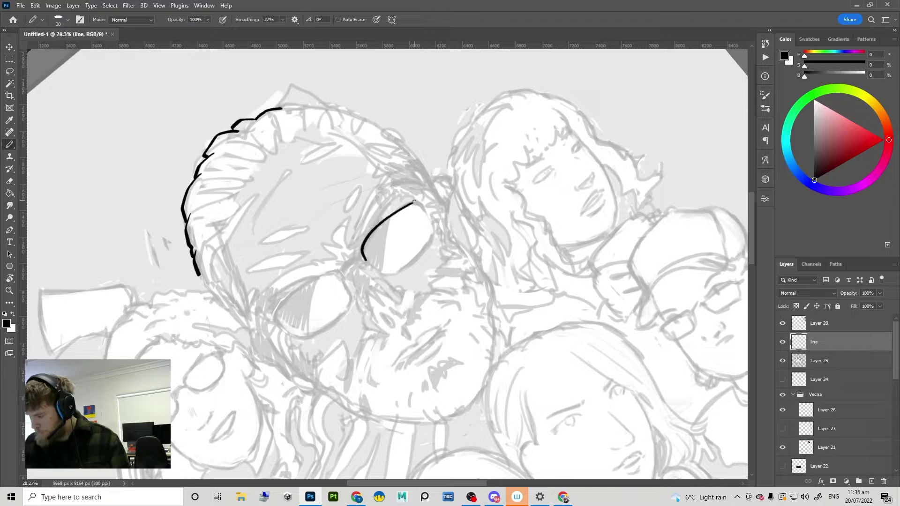
{"action": "key", "text": "ctrl+z"}
{"action": "mouse_move", "coordinate": [365, 260]}
{"action": "left_mouse_down"}
{"action": "mouse_move", "coordinate": [381, 221]}
{"action": "mouse_move", "coordinate": [417, 199]}
{"action": "left_mouse_up"}
{"action": "key", "text": "ctrl+z"}
{"action": "mouse_move", "coordinate": [367, 263]}
{"action": "left_mouse_down"}
{"action": "mouse_move", "coordinate": [368, 234]}
{"action": "mouse_move", "coordinate": [415, 199]}
{"action": "left_mouse_up"}
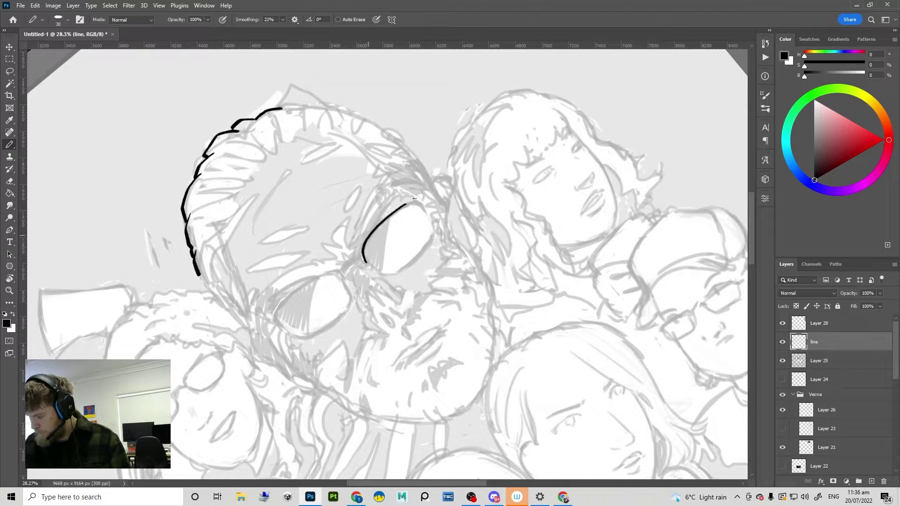
{"action": "left_click_drag", "start_coordinate": [486, 252], "coordinate": [469, 306]}
{"action": "left_click_drag", "start_coordinate": [495, 273], "coordinate": [470, 276]}
{"action": "key", "text": "ctrl+z"}
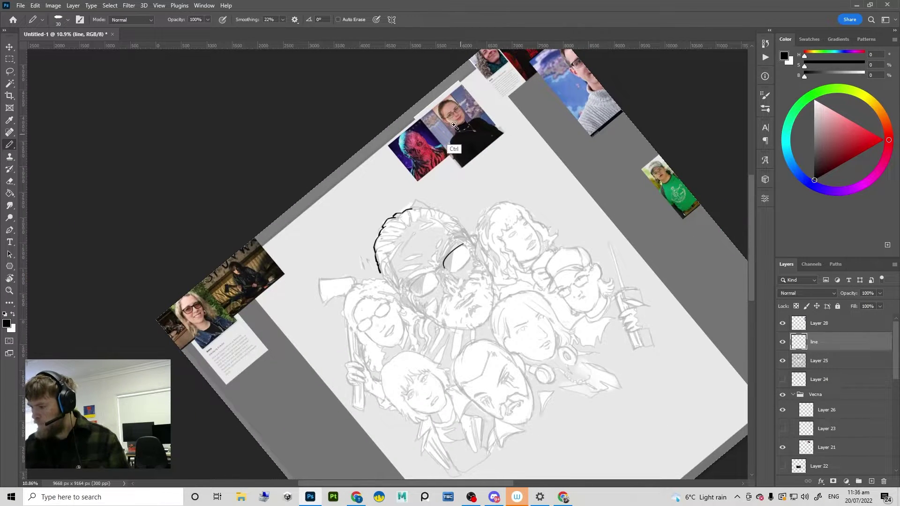
Step: Ink the outer side edge of the central man's right lens, running down from the end of its upper rim
{"action": "mouse_move", "coordinate": [455, 126]}
{"action": "left_mouse_down"}
{"action": "mouse_move", "coordinate": [529, 78]}
{"action": "mouse_move", "coordinate": [493, 97]}
{"action": "left_mouse_up"}
{"action": "key", "text": "r"}
{"action": "left_click_drag", "start_coordinate": [515, 298], "coordinate": [454, 364]}
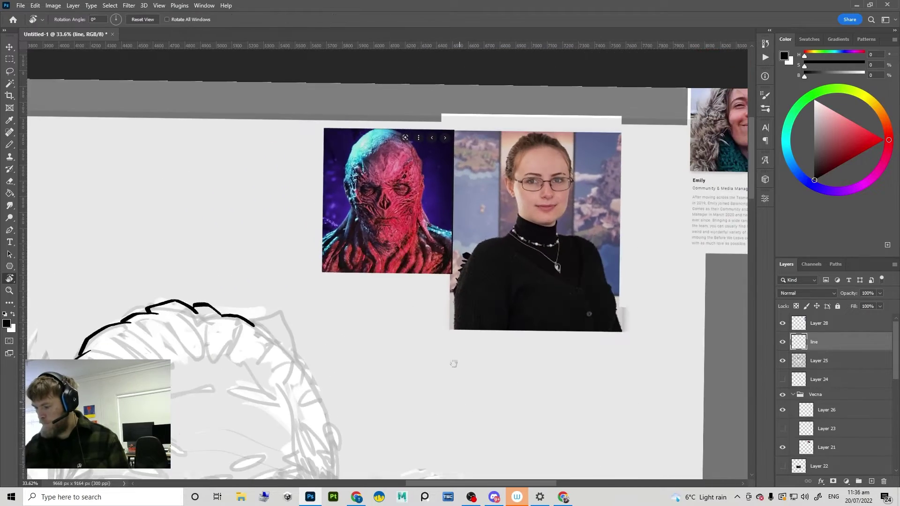
{"action": "left_click_drag", "start_coordinate": [436, 403], "coordinate": [490, 219]}
{"action": "left_click_drag", "start_coordinate": [387, 323], "coordinate": [365, 351]}
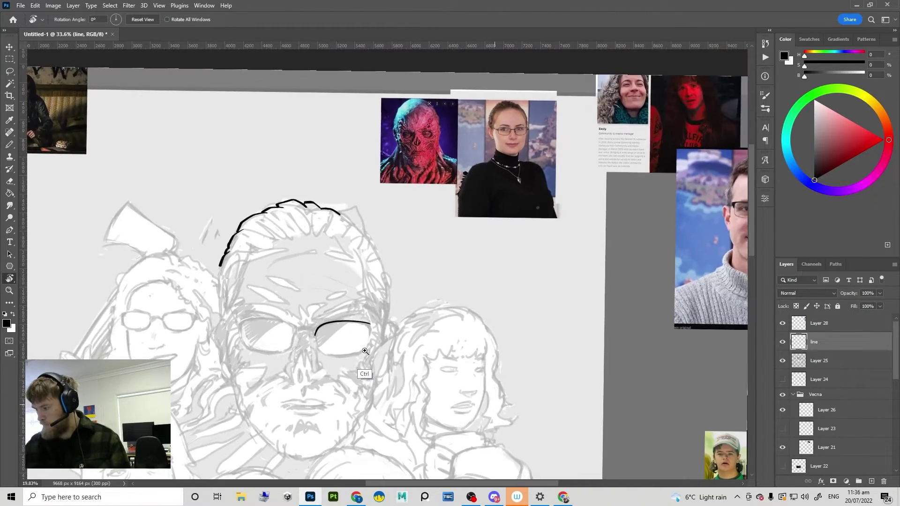
{"action": "scroll", "coordinate": [365, 351], "scroll_direction": "up", "scroll_amount": 4}
{"action": "key", "text": "b"}
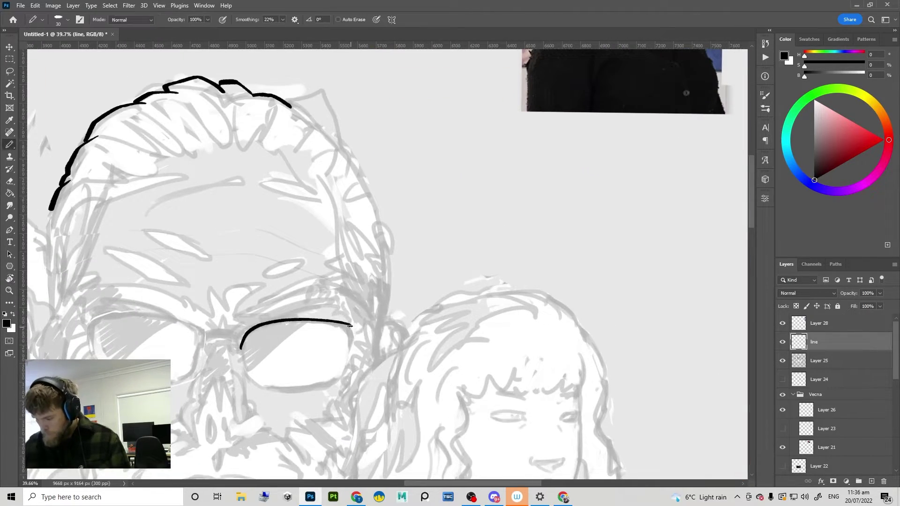
{"action": "mouse_move", "coordinate": [351, 332]}
{"action": "left_mouse_down"}
{"action": "mouse_move", "coordinate": [352, 362]}
{"action": "mouse_move", "coordinate": [350, 354]}
{"action": "mouse_move", "coordinate": [338, 379]}
{"action": "left_mouse_up"}
{"action": "key", "text": "ctrl+z"}
{"action": "key", "text": "ctrl+z"}
{"action": "key", "text": "ctrl+z"}
{"action": "key", "text": "ctrl+z"}
{"action": "left_click_drag", "start_coordinate": [350, 339], "coordinate": [342, 376]}
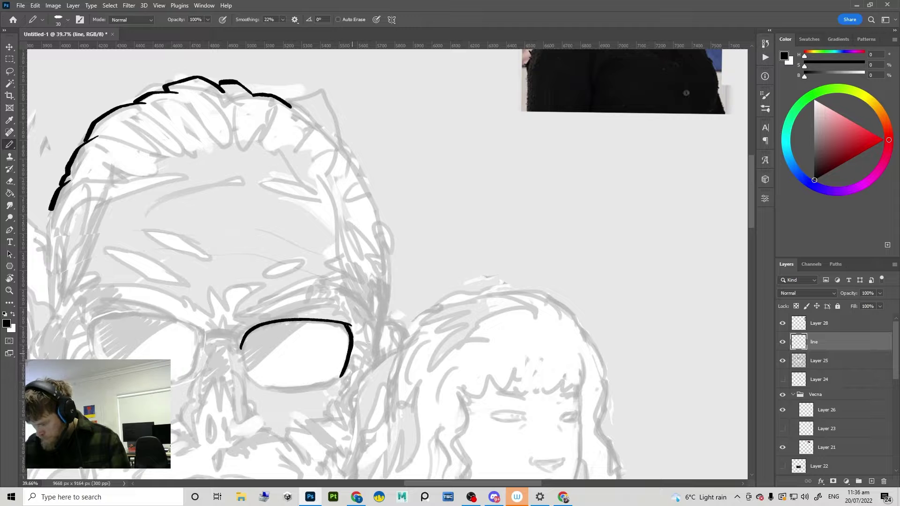
Step: Ink the bottom rim of the central man's right lens, curving from the outer edge back toward the nose
{"action": "key", "text": "r"}
{"action": "left_click_drag", "start_coordinate": [412, 343], "coordinate": [431, 253]}
{"action": "left_click_drag", "start_coordinate": [465, 336], "coordinate": [435, 274]}
{"action": "left_click_drag", "start_coordinate": [523, 315], "coordinate": [495, 362]}
{"action": "key", "text": "b"}
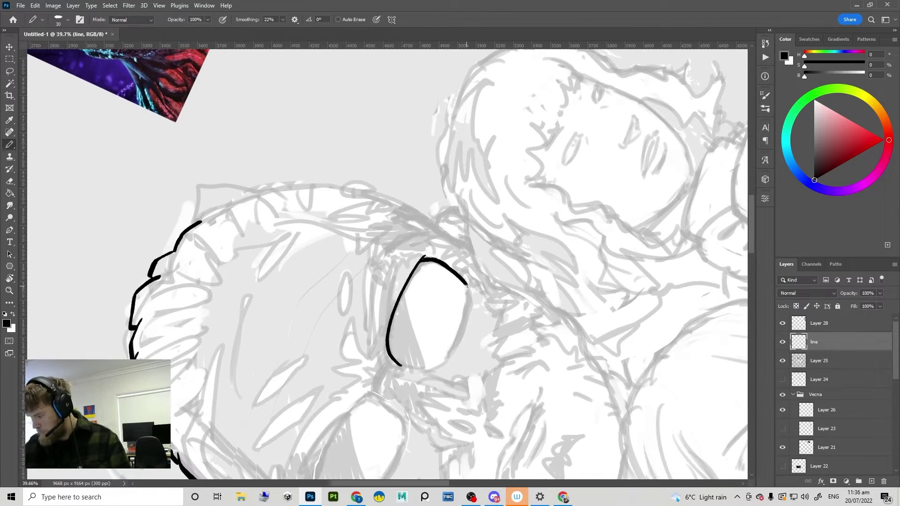
{"action": "left_click_drag", "start_coordinate": [466, 284], "coordinate": [454, 339]}
{"action": "key", "text": "ctrl+z"}
{"action": "key", "text": "ctrl+z"}
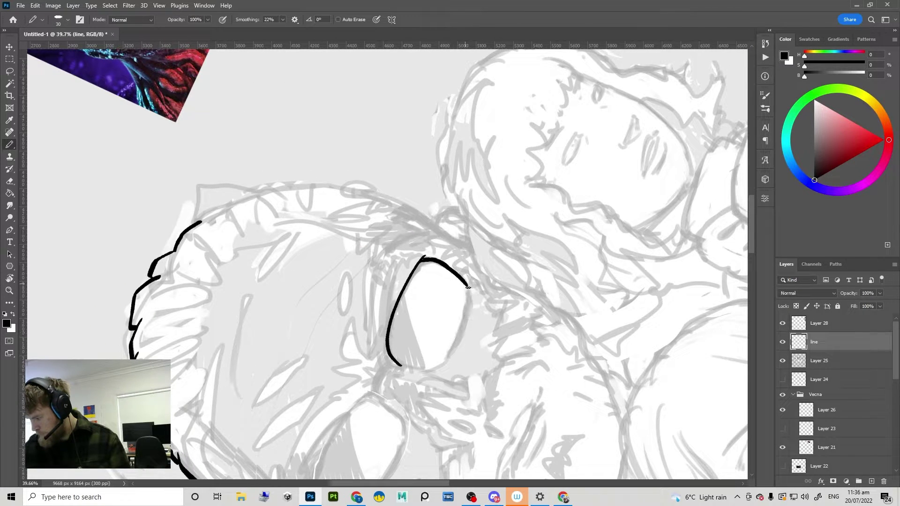
{"action": "left_click_drag", "start_coordinate": [469, 286], "coordinate": [440, 362]}
{"action": "key", "text": "ctrl+z"}
{"action": "left_click_drag", "start_coordinate": [460, 331], "coordinate": [427, 369]}
{"action": "key", "text": "r"}
{"action": "mouse_move", "coordinate": [503, 339]}
{"action": "left_mouse_down"}
{"action": "mouse_move", "coordinate": [413, 396]}
{"action": "mouse_move", "coordinate": [330, 392]}
{"action": "left_mouse_up"}
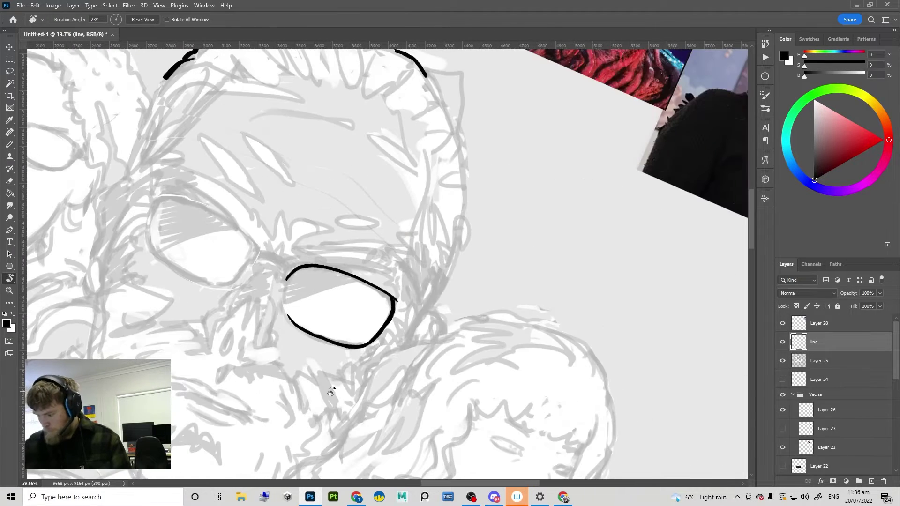
Step: Close the inner edge of the right lens and ink the nose pad and double-lined bridge of the sunglasses
{"action": "key", "text": "b"}
{"action": "key", "text": "ctrl+z"}
{"action": "left_click_drag", "start_coordinate": [288, 277], "coordinate": [289, 320]}
{"action": "key", "text": "ctrl+z"}
{"action": "key", "text": "r"}
{"action": "mouse_move", "coordinate": [495, 332]}
{"action": "left_mouse_down"}
{"action": "mouse_move", "coordinate": [515, 268]}
{"action": "mouse_move", "coordinate": [533, 281]}
{"action": "mouse_move", "coordinate": [533, 257]}
{"action": "left_mouse_up"}
{"action": "key", "text": "b"}
{"action": "mouse_move", "coordinate": [328, 345]}
{"action": "left_mouse_down"}
{"action": "mouse_move", "coordinate": [344, 360]}
{"action": "mouse_move", "coordinate": [337, 342]}
{"action": "mouse_move", "coordinate": [295, 342]}
{"action": "left_mouse_up"}
{"action": "key", "text": "ctrl+z"}
{"action": "key", "text": "ctrl+z"}
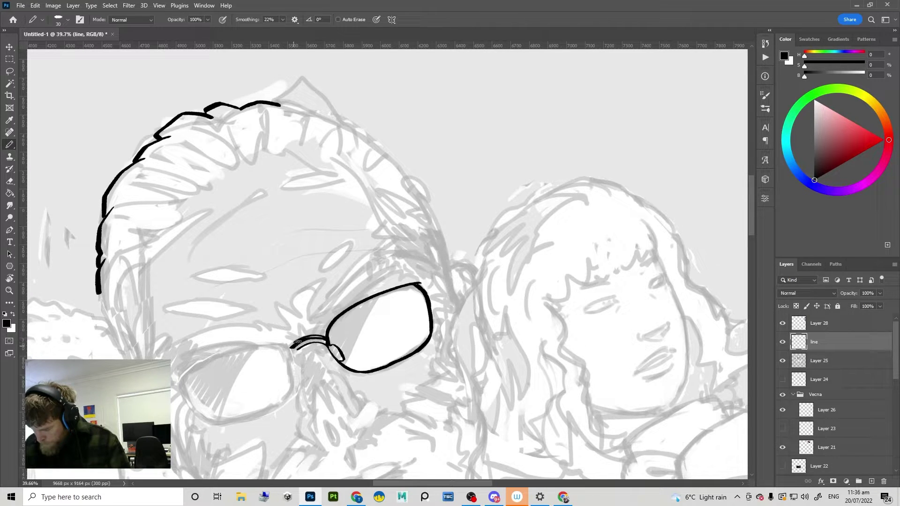
{"action": "left_click_drag", "start_coordinate": [294, 344], "coordinate": [294, 355]}
Step: Ink a diagonal reflection line across the right lens and fill the part nearest the nose with solid black
{"action": "mouse_move", "coordinate": [399, 320]}
{"action": "left_mouse_down"}
{"action": "mouse_move", "coordinate": [373, 328]}
{"action": "mouse_move", "coordinate": [389, 302]}
{"action": "left_mouse_up"}
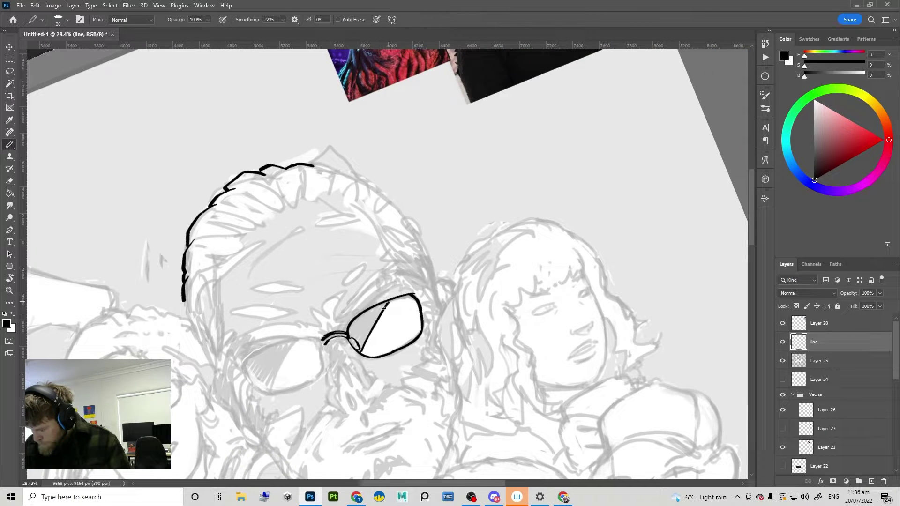
{"action": "key", "text": "ctrl+z"}
{"action": "mouse_move", "coordinate": [360, 350]}
{"action": "left_mouse_down"}
{"action": "mouse_move", "coordinate": [382, 311]}
{"action": "mouse_move", "coordinate": [363, 317]}
{"action": "left_mouse_up"}
{"action": "key", "text": "g"}
{"action": "left_click", "coordinate": [362, 331]}
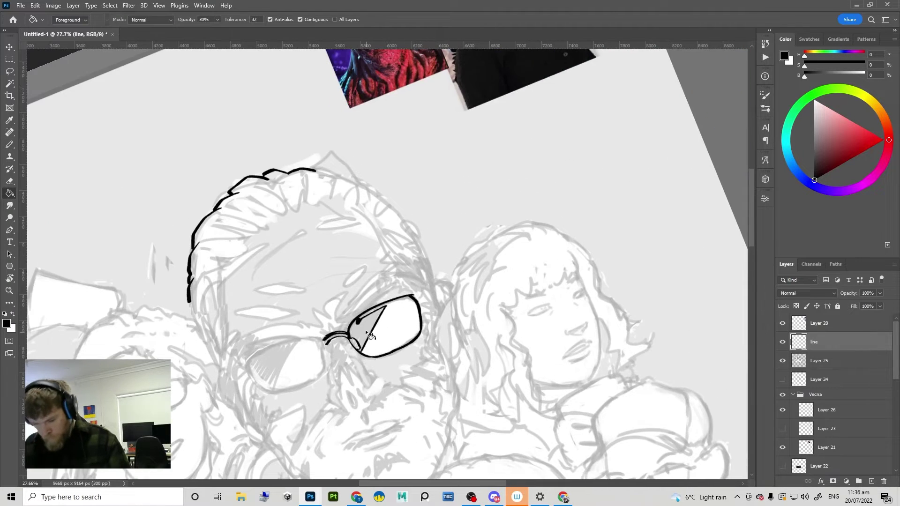
{"action": "scroll", "coordinate": [365, 363], "scroll_direction": "down", "scroll_amount": 2}
{"action": "left_click_drag", "start_coordinate": [365, 363], "coordinate": [344, 363]}
{"action": "key", "text": "r"}
{"action": "left_click_drag", "start_coordinate": [396, 328], "coordinate": [372, 327]}
{"action": "mouse_move", "coordinate": [375, 310]}
{"action": "left_mouse_down"}
{"action": "mouse_move", "coordinate": [412, 309]}
{"action": "mouse_move", "coordinate": [386, 309]}
{"action": "left_mouse_up"}
{"action": "key", "text": "b"}
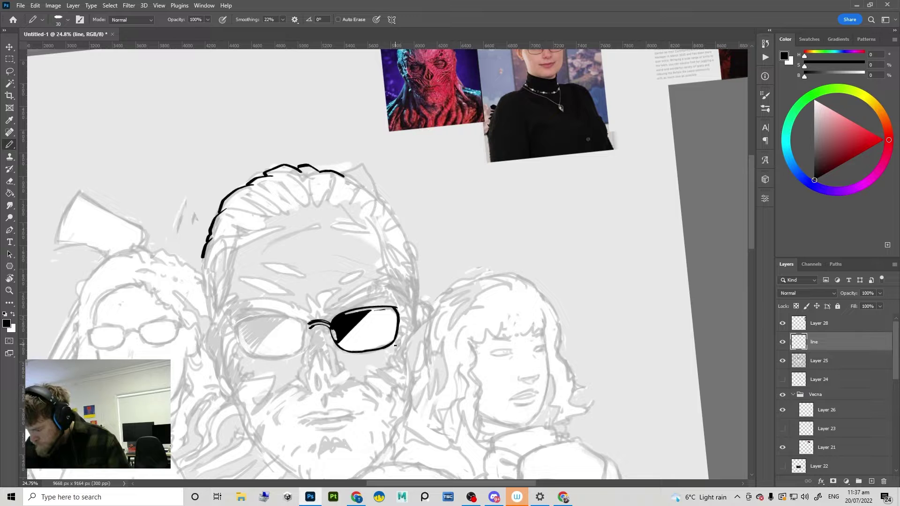
Step: Duplicate the inked right lens over the left eye, flip the copy horizontally and align it with the bridge
{"action": "key", "text": "r"}
{"action": "left_click_drag", "start_coordinate": [369, 290], "coordinate": [455, 298]}
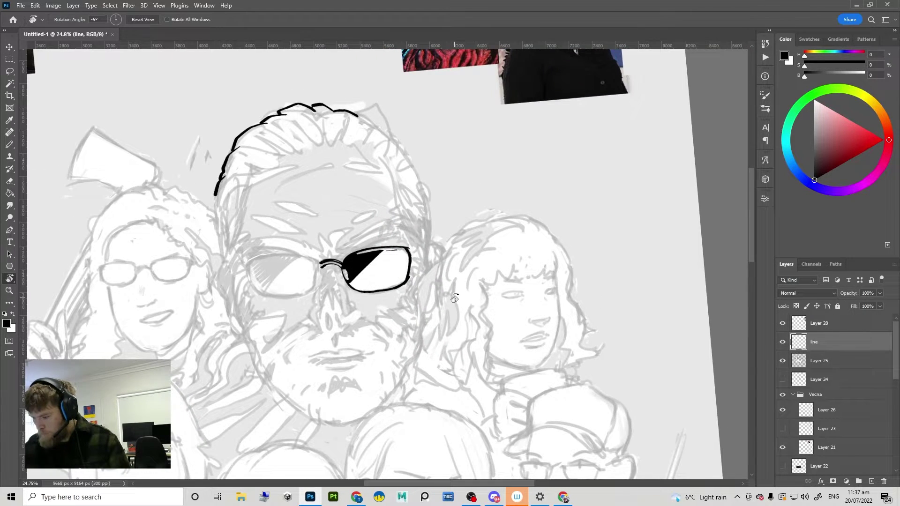
{"action": "key", "text": "l"}
{"action": "mouse_move", "coordinate": [364, 230]}
{"action": "left_mouse_down"}
{"action": "mouse_move", "coordinate": [349, 270]}
{"action": "mouse_move", "coordinate": [242, 270]}
{"action": "left_mouse_up"}
{"action": "left_click", "coordinate": [35, 5]}
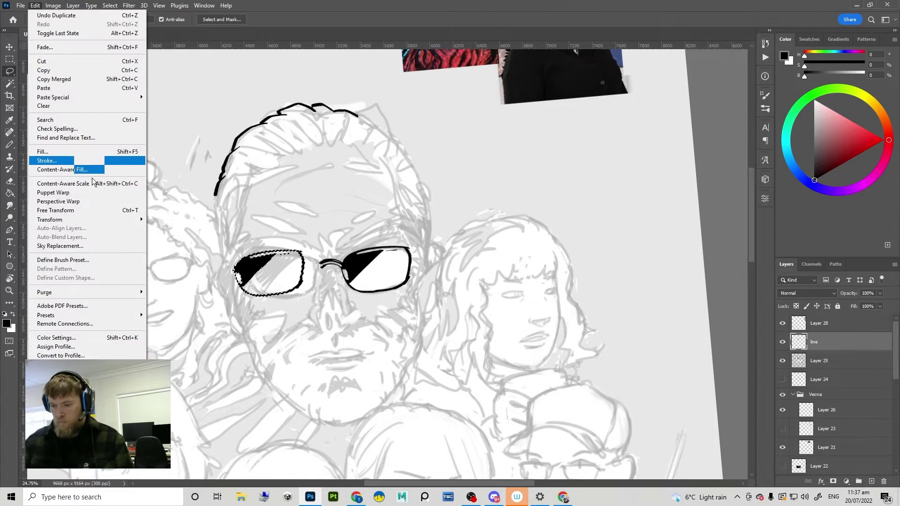
{"action": "left_click", "coordinate": [184, 392]}
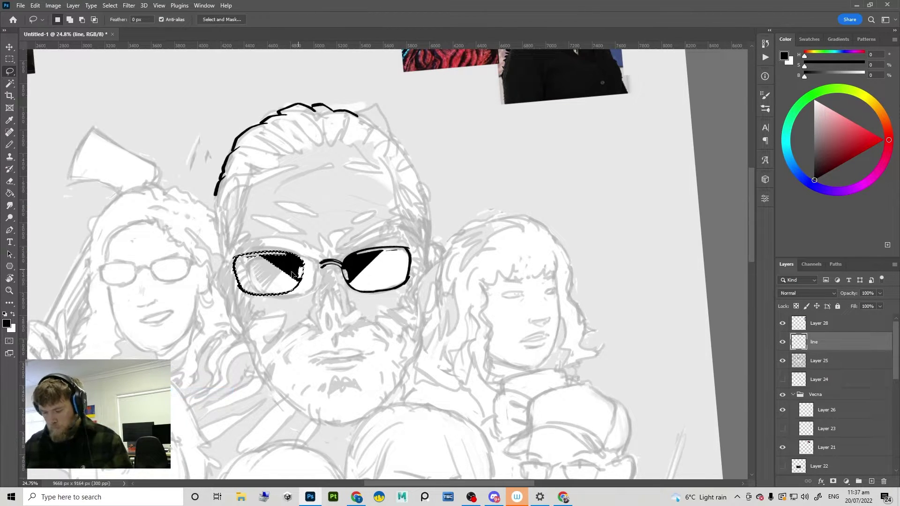
{"action": "mouse_move", "coordinate": [295, 277]}
{"action": "left_mouse_down"}
{"action": "mouse_move", "coordinate": [279, 298]}
{"action": "mouse_move", "coordinate": [316, 281]}
{"action": "left_mouse_up"}
{"action": "key", "text": "ctrl+d"}
Step: Delete the black reflection area and inner rim from the copied left lens with a lasso selection
{"action": "left_click_drag", "start_coordinate": [298, 320], "coordinate": [313, 314]}
{"action": "key", "text": "e"}
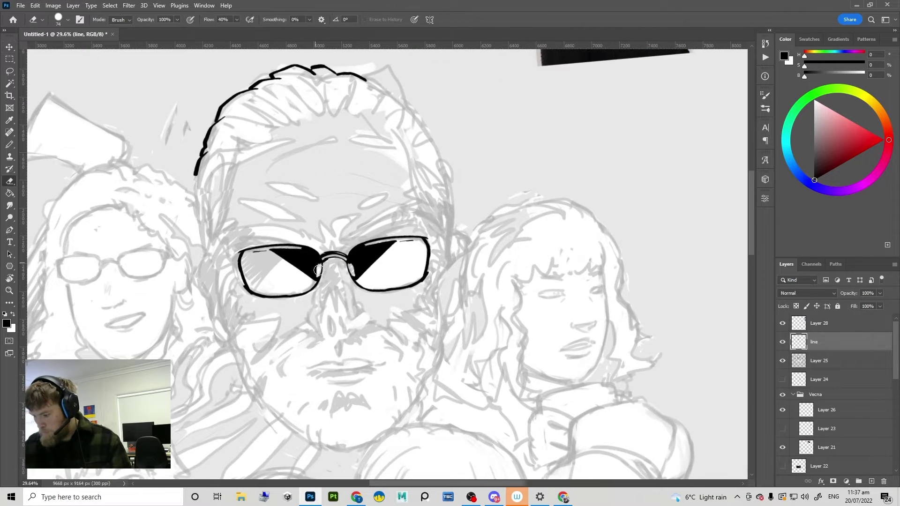
{"action": "key", "text": "l"}
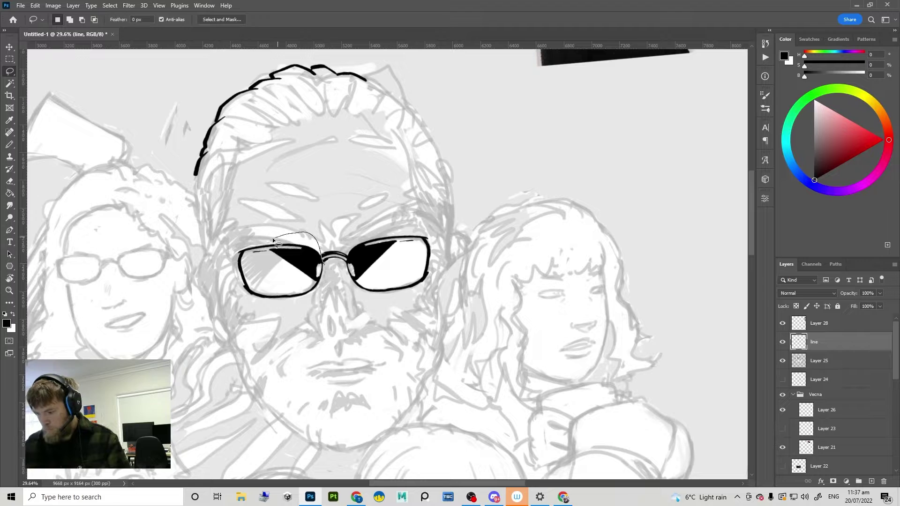
{"action": "key", "text": "Delete"}
{"action": "key", "text": "ctrl+d"}
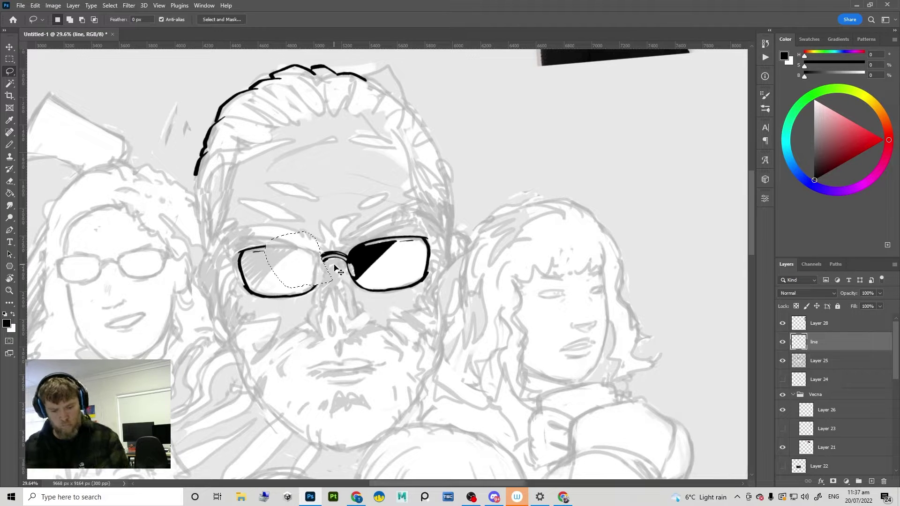
Step: Ink a new inner rim and nose pad on the left lens, joining it to the sunglasses bridge
{"action": "key", "text": "b"}
{"action": "mouse_move", "coordinate": [320, 264]}
{"action": "left_mouse_down"}
{"action": "mouse_move", "coordinate": [314, 289]}
{"action": "mouse_move", "coordinate": [356, 202]}
{"action": "mouse_move", "coordinate": [419, 167]}
{"action": "mouse_move", "coordinate": [417, 174]}
{"action": "left_mouse_up"}
{"action": "key", "text": "r"}
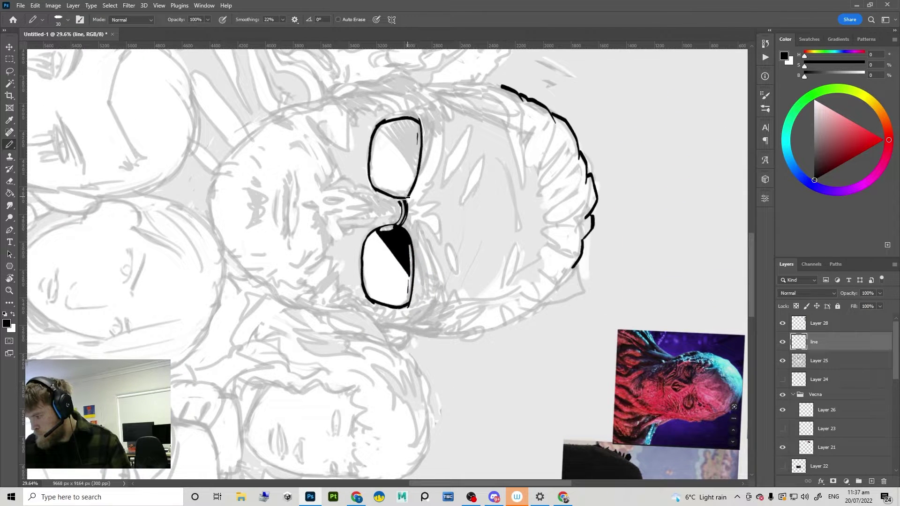
{"action": "key", "text": "r"}
{"action": "left_click_drag", "start_coordinate": [450, 276], "coordinate": [417, 152]}
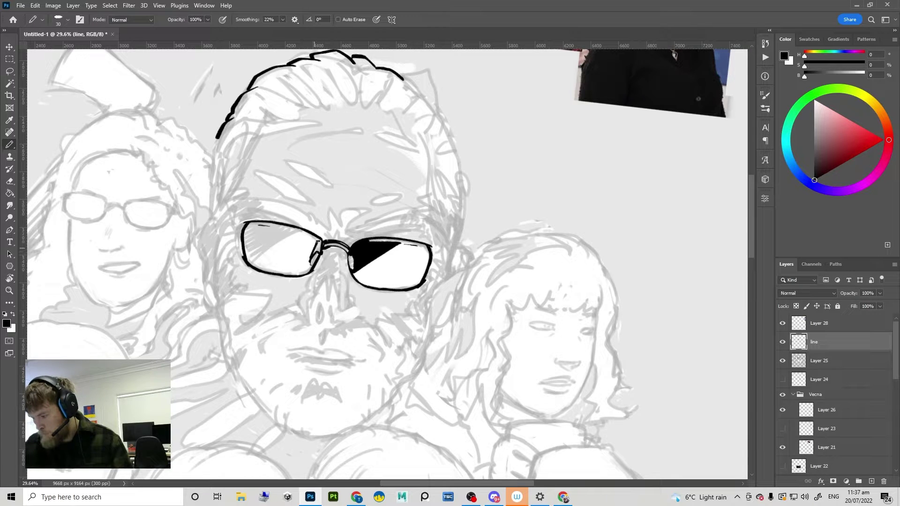
{"action": "key", "text": "r"}
Step: Ink a diagonal reflection edge in the left lens and fill the outer upper part with black to match the right lens
{"action": "left_click_drag", "start_coordinate": [322, 249], "coordinate": [261, 316]}
{"action": "key", "text": "g"}
{"action": "left_click", "coordinate": [276, 292]}
{"action": "mouse_move", "coordinate": [247, 282]}
{"action": "left_mouse_down"}
{"action": "mouse_move", "coordinate": [260, 276]}
{"action": "mouse_move", "coordinate": [277, 327]}
{"action": "mouse_move", "coordinate": [279, 309]}
{"action": "left_mouse_up"}
{"action": "key", "text": "ctrl+z"}
{"action": "key", "text": "b"}
{"action": "key", "text": "g"}
{"action": "mouse_move", "coordinate": [272, 277]}
{"action": "left_mouse_down"}
{"action": "mouse_move", "coordinate": [281, 274]}
{"action": "mouse_move", "coordinate": [237, 359]}
{"action": "mouse_move", "coordinate": [241, 376]}
{"action": "mouse_move", "coordinate": [257, 337]}
{"action": "left_mouse_up"}
{"action": "left_click", "coordinate": [269, 291]}
Step: Ink the central man's nose below the sunglasses bridge with jagged vertical shading strokes and a nostril line
{"action": "key", "text": "b"}
{"action": "mouse_move", "coordinate": [355, 279]}
{"action": "left_mouse_down"}
{"action": "mouse_move", "coordinate": [353, 300]}
{"action": "mouse_move", "coordinate": [367, 287]}
{"action": "mouse_move", "coordinate": [325, 268]}
{"action": "mouse_move", "coordinate": [341, 221]}
{"action": "left_mouse_up"}
{"action": "key", "text": "r"}
{"action": "key", "text": "b"}
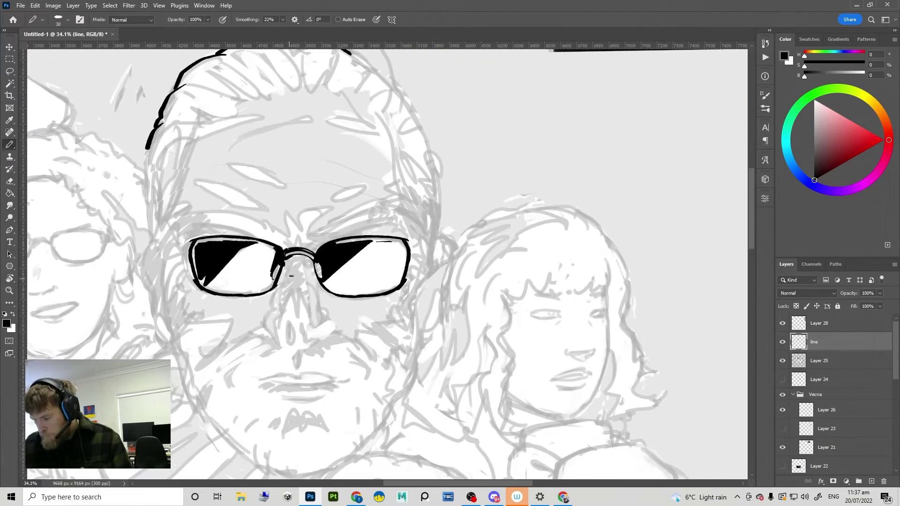
{"action": "key", "text": "ctrl+z"}
{"action": "mouse_move", "coordinate": [293, 276]}
{"action": "left_mouse_down"}
{"action": "mouse_move", "coordinate": [276, 327]}
{"action": "mouse_move", "coordinate": [294, 302]}
{"action": "left_mouse_up"}
{"action": "mouse_move", "coordinate": [300, 274]}
{"action": "left_mouse_down"}
{"action": "mouse_move", "coordinate": [295, 297]}
{"action": "mouse_move", "coordinate": [302, 284]}
{"action": "mouse_move", "coordinate": [322, 325]}
{"action": "left_mouse_up"}
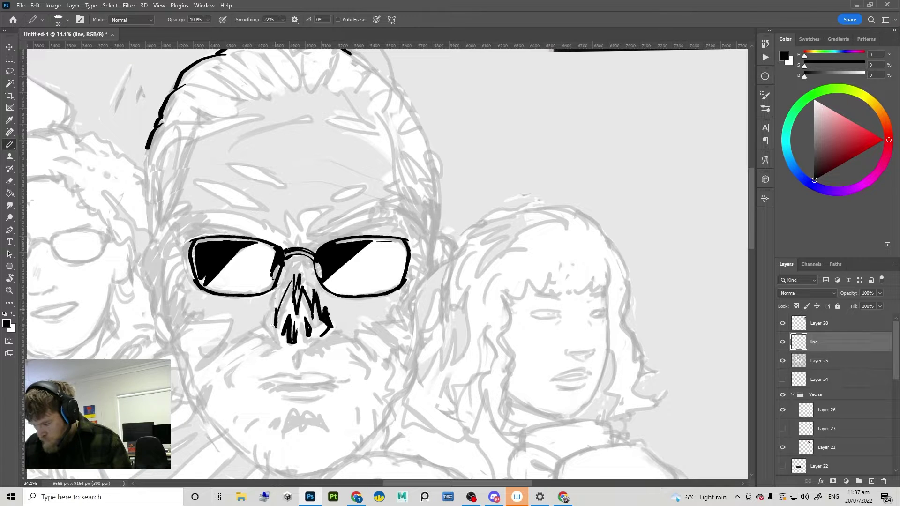
{"action": "left_click_drag", "start_coordinate": [276, 341], "coordinate": [262, 323]}
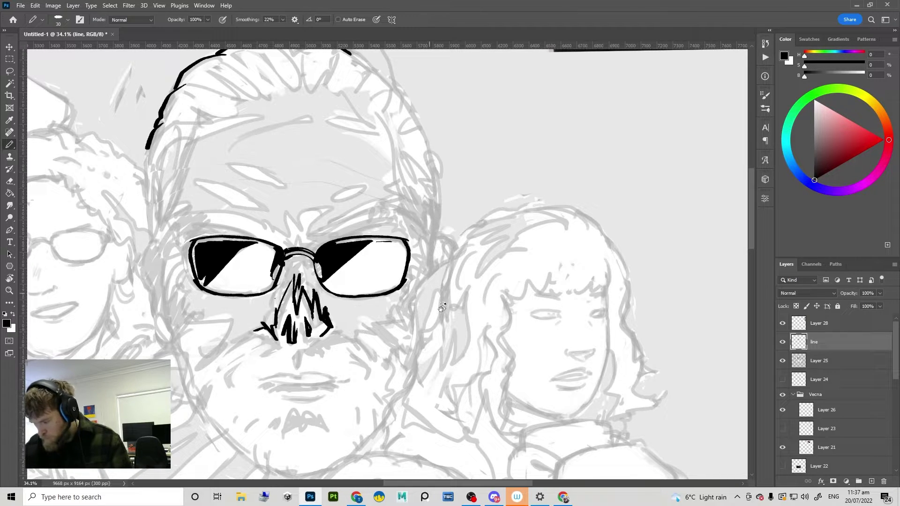
Step: Ink the shadow shape under the central man's nose and the jagged upper beard line across his right cheek
{"action": "left_click_drag", "start_coordinate": [442, 307], "coordinate": [317, 320]}
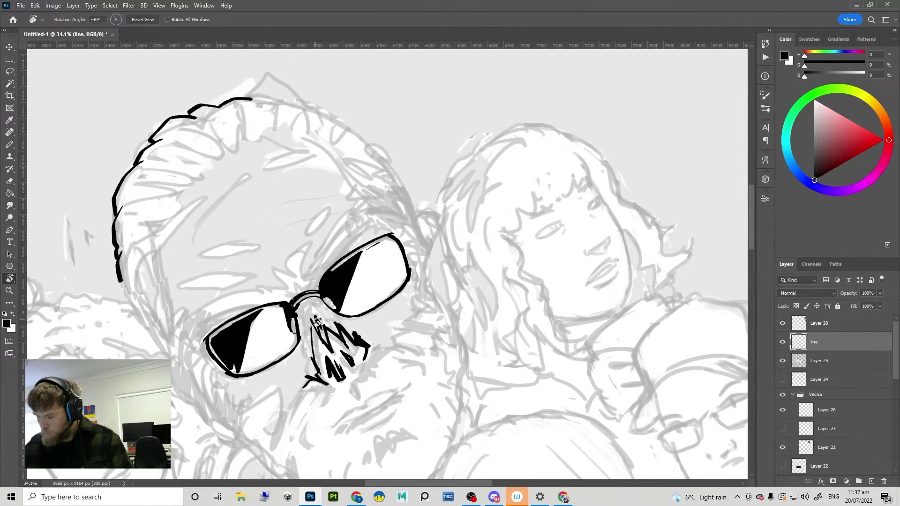
{"action": "key", "text": "b"}
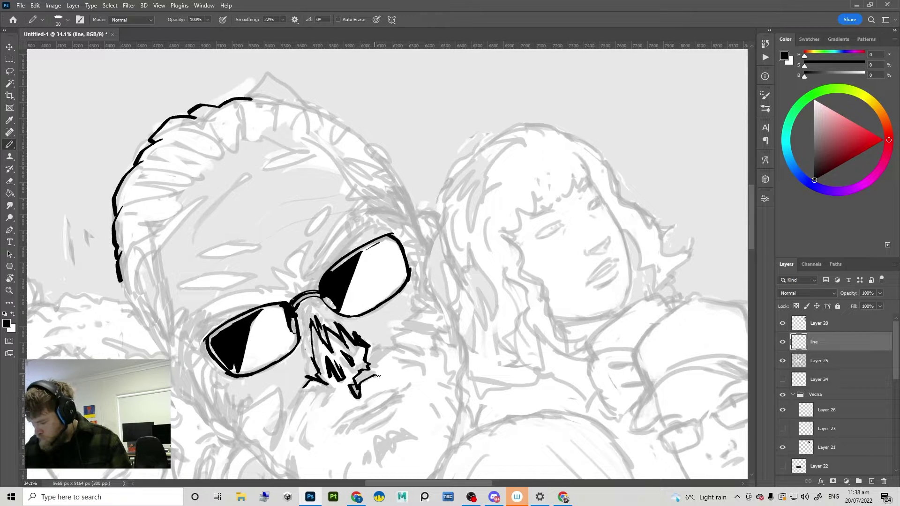
{"action": "mouse_move", "coordinate": [378, 375]}
{"action": "left_mouse_down"}
{"action": "mouse_move", "coordinate": [404, 350]}
{"action": "mouse_move", "coordinate": [334, 336]}
{"action": "mouse_move", "coordinate": [320, 323]}
{"action": "mouse_move", "coordinate": [339, 308]}
{"action": "mouse_move", "coordinate": [355, 341]}
{"action": "mouse_move", "coordinate": [371, 309]}
{"action": "mouse_move", "coordinate": [377, 346]}
{"action": "left_mouse_up"}
{"action": "key", "text": "r"}
{"action": "key", "text": "b"}
{"action": "key", "text": "ctrl+z"}
{"action": "key", "text": "r"}
{"action": "left_click_drag", "start_coordinate": [377, 346], "coordinate": [432, 286]}
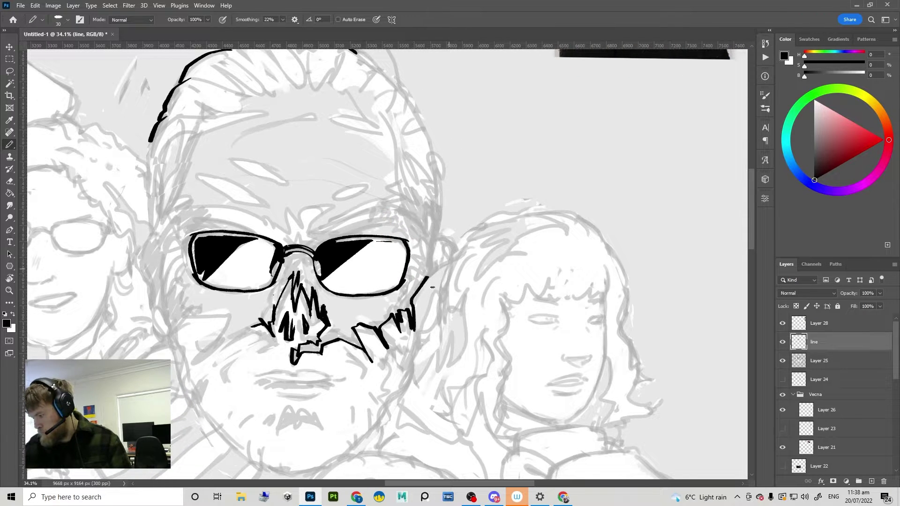
Step: Ink the outer hair outline of the woman beside the central man, from his cheek up to her crown
{"action": "left_click_drag", "start_coordinate": [472, 232], "coordinate": [490, 222]}
{"action": "mouse_move", "coordinate": [497, 281]}
{"action": "left_mouse_down"}
{"action": "mouse_move", "coordinate": [494, 268]}
{"action": "mouse_move", "coordinate": [516, 261]}
{"action": "mouse_move", "coordinate": [469, 262]}
{"action": "left_mouse_up"}
{"action": "key", "text": "r"}
{"action": "left_click_drag", "start_coordinate": [604, 304], "coordinate": [619, 241]}
{"action": "scroll", "coordinate": [519, 223], "scroll_direction": "up", "scroll_amount": 5}
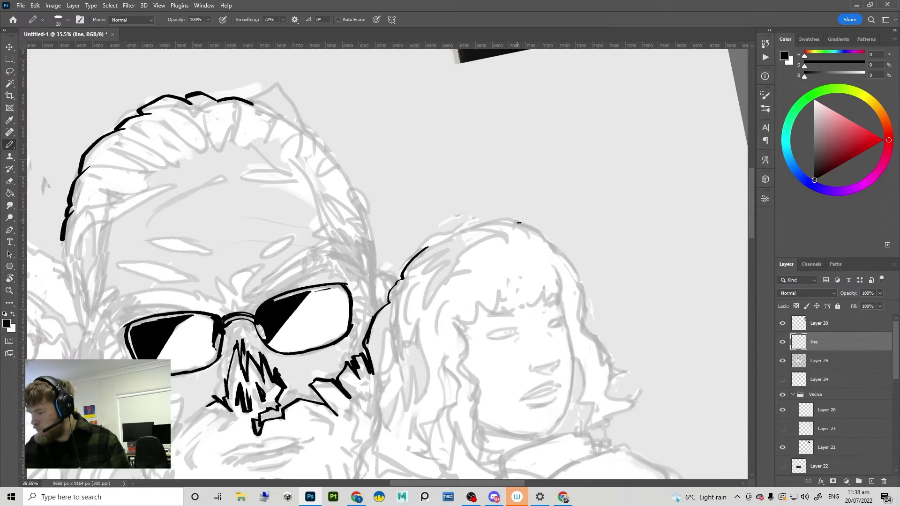
{"action": "left_click_drag", "start_coordinate": [504, 217], "coordinate": [432, 241]}
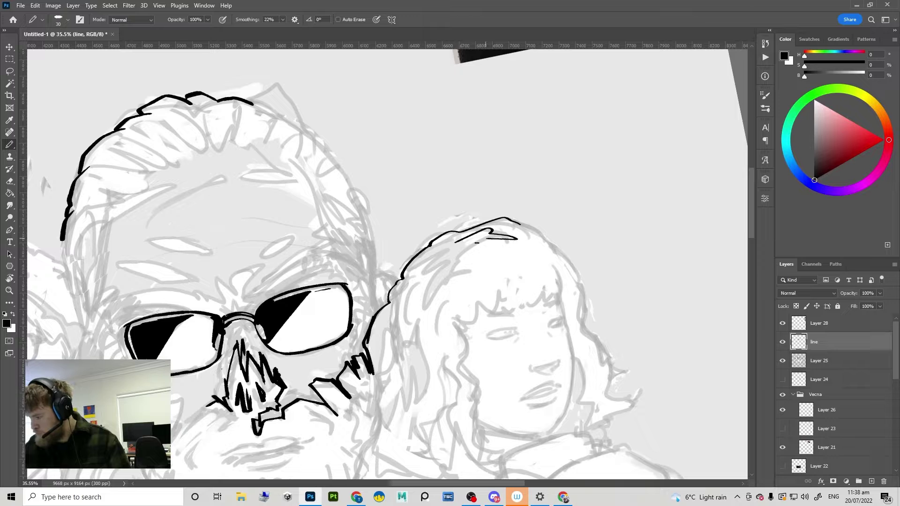
Step: Ink jagged inner strands from the woman's crown down the side of her hair next to the central man
{"action": "mouse_move", "coordinate": [477, 242]}
{"action": "left_mouse_down"}
{"action": "mouse_move", "coordinate": [443, 279]}
{"action": "mouse_move", "coordinate": [430, 273]}
{"action": "mouse_move", "coordinate": [439, 253]}
{"action": "left_mouse_up"}
{"action": "key", "text": "ctrl+z"}
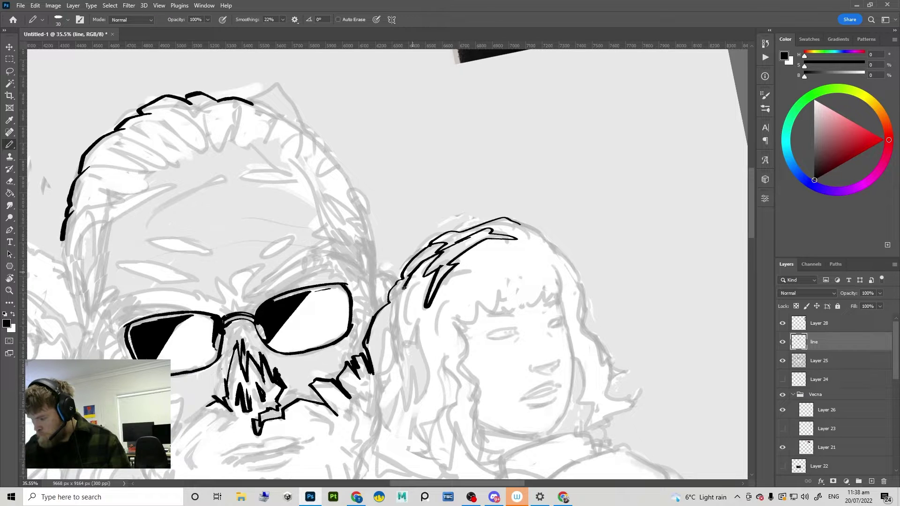
{"action": "mouse_move", "coordinate": [404, 288]}
{"action": "left_mouse_down"}
{"action": "mouse_move", "coordinate": [393, 338]}
{"action": "mouse_move", "coordinate": [424, 385]}
{"action": "mouse_move", "coordinate": [409, 370]}
{"action": "mouse_move", "coordinate": [391, 403]}
{"action": "mouse_move", "coordinate": [380, 334]}
{"action": "mouse_move", "coordinate": [396, 349]}
{"action": "mouse_move", "coordinate": [389, 386]}
{"action": "left_mouse_up"}
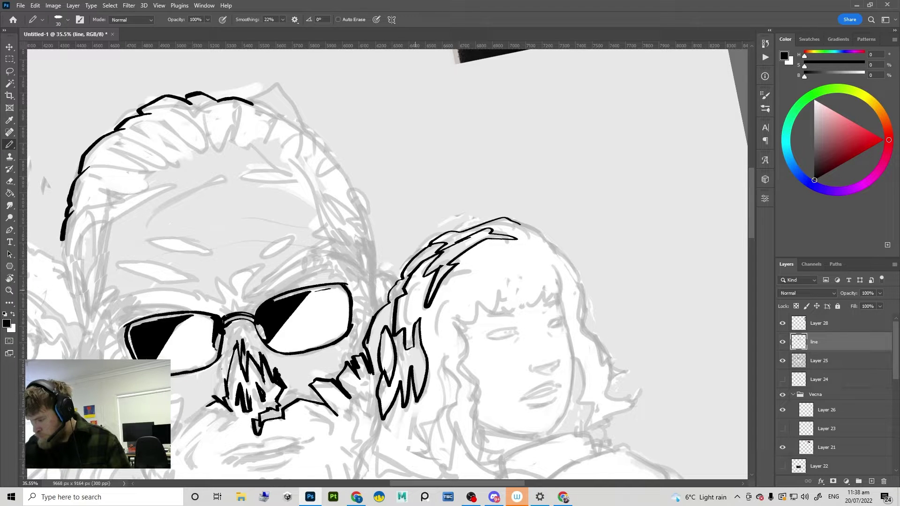
Step: Fill the narrow enclosed gaps between the woman's inked hair strands with black using the Paint Bucket
{"action": "key", "text": "g"}
{"action": "left_click", "coordinate": [418, 293]}
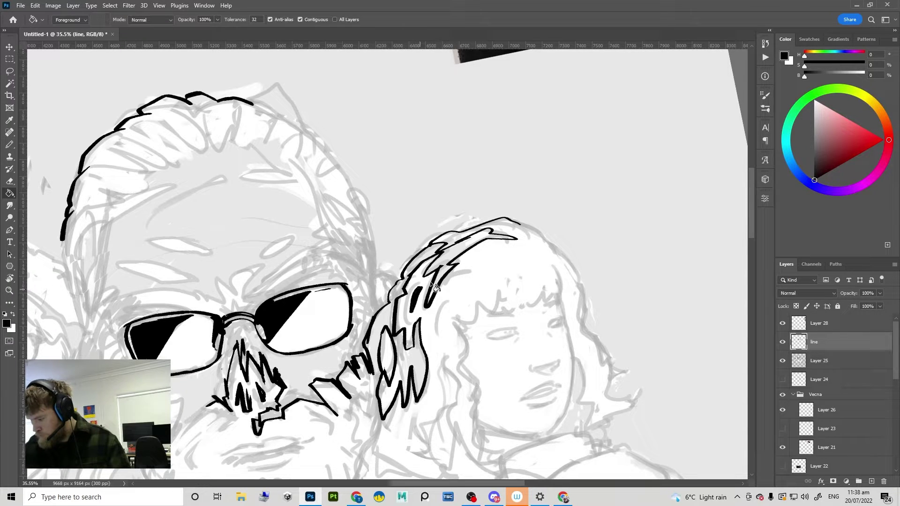
{"action": "left_click_drag", "start_coordinate": [431, 293], "coordinate": [380, 294]}
{"action": "scroll", "coordinate": [431, 293], "scroll_direction": "up", "scroll_amount": 3}
Step: Re-ink the edge of the central man's beard from beneath the woman's hair down along his jaw
{"action": "key", "text": "b"}
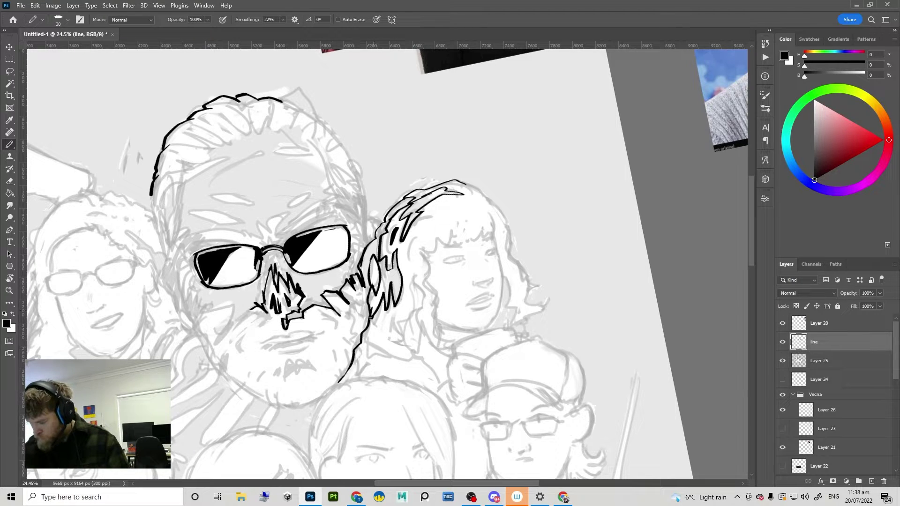
{"action": "key", "text": "ctrl+z"}
{"action": "left_click_drag", "start_coordinate": [373, 300], "coordinate": [360, 321]}
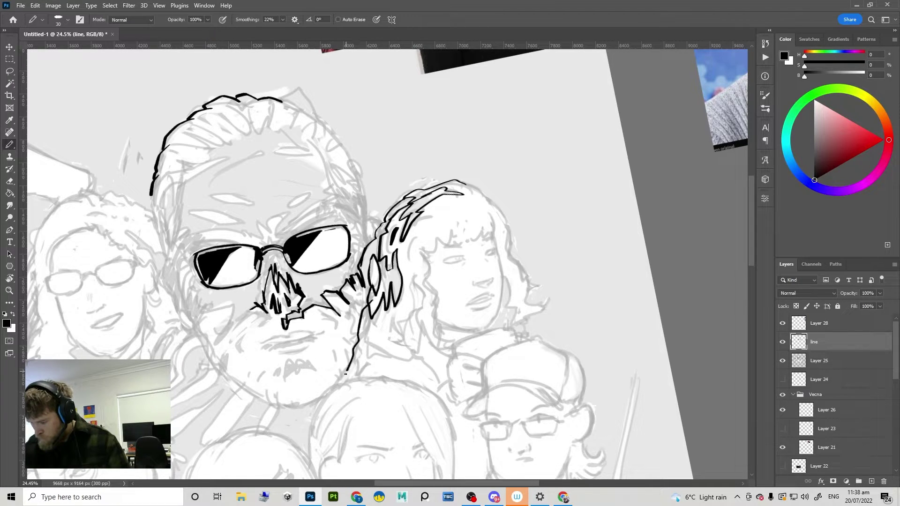
{"action": "scroll", "coordinate": [464, 295], "scroll_direction": "down", "scroll_amount": 2}
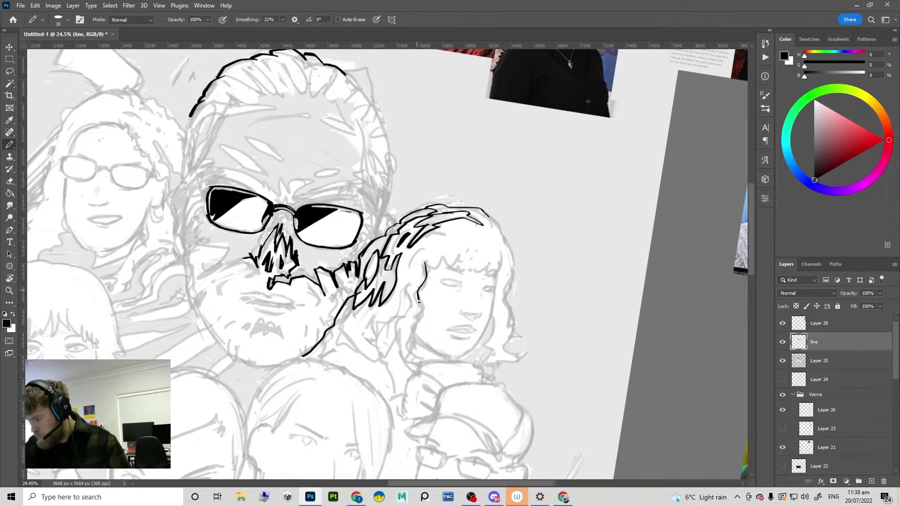
Step: Ink the wavy inner hair edge beside the woman's face and the pointed strand tips hanging below it
{"action": "scroll", "coordinate": [463, 280], "scroll_direction": "down", "scroll_amount": 3}
{"action": "scroll", "coordinate": [411, 327], "scroll_direction": "up", "scroll_amount": 4}
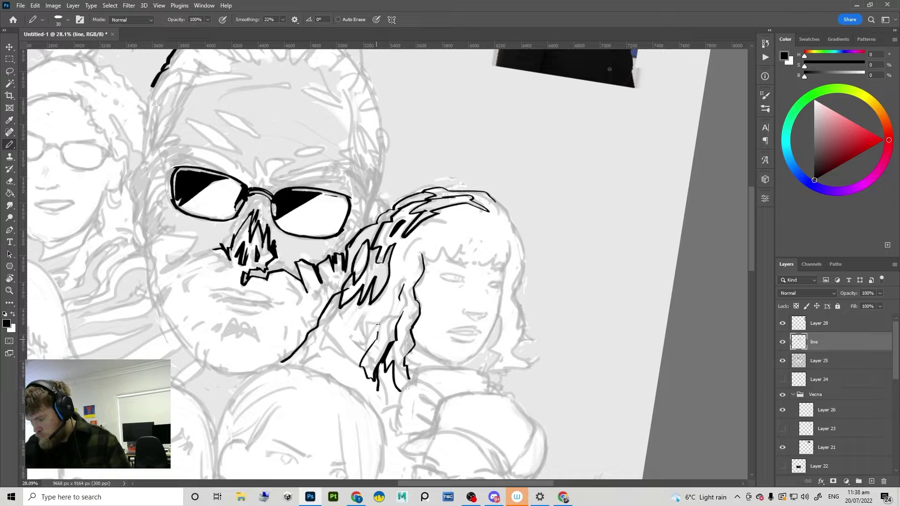
{"action": "mouse_move", "coordinate": [382, 321]}
{"action": "left_mouse_down"}
{"action": "mouse_move", "coordinate": [352, 353]}
{"action": "mouse_move", "coordinate": [320, 357]}
{"action": "mouse_move", "coordinate": [352, 313]}
{"action": "mouse_move", "coordinate": [343, 304]}
{"action": "left_mouse_up"}
{"action": "left_click_drag", "start_coordinate": [407, 305], "coordinate": [376, 341]}
{"action": "key", "text": "r"}
{"action": "left_click_drag", "start_coordinate": [518, 321], "coordinate": [507, 248]}
{"action": "left_click_drag", "start_coordinate": [430, 317], "coordinate": [470, 262]}
{"action": "key", "text": "b"}
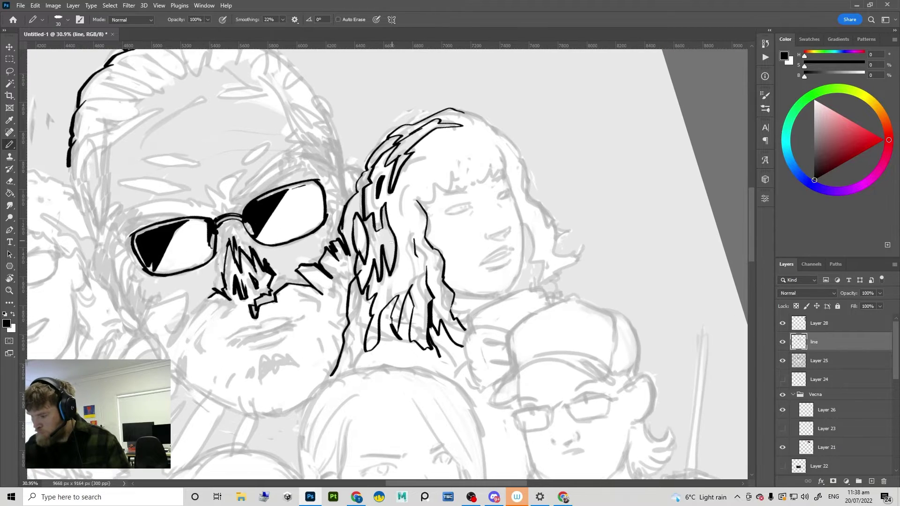
Step: Close the gap in the woman's hair next to the man's cheek and fill the enclosed strand shapes with black up to the crown
{"action": "key", "text": "g"}
{"action": "left_click", "coordinate": [385, 256]}
{"action": "left_click_drag", "start_coordinate": [392, 257], "coordinate": [367, 301]}
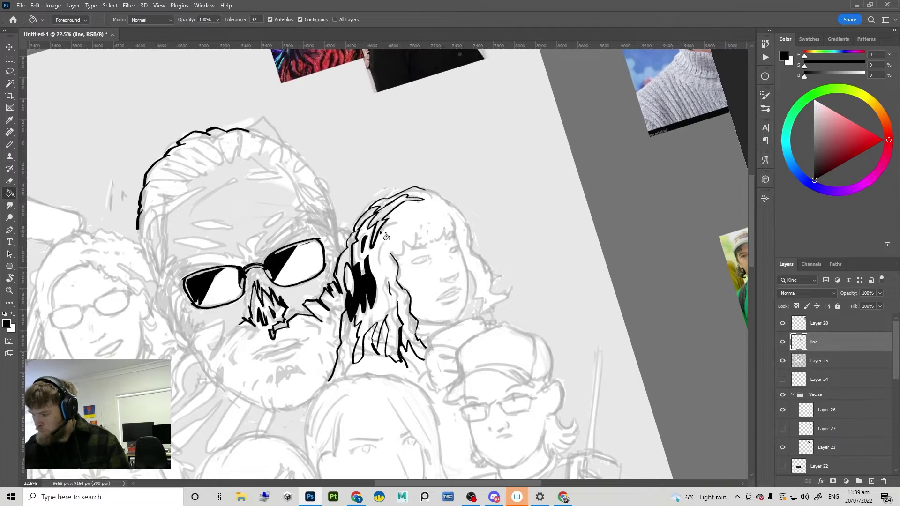
{"action": "key", "text": "b"}
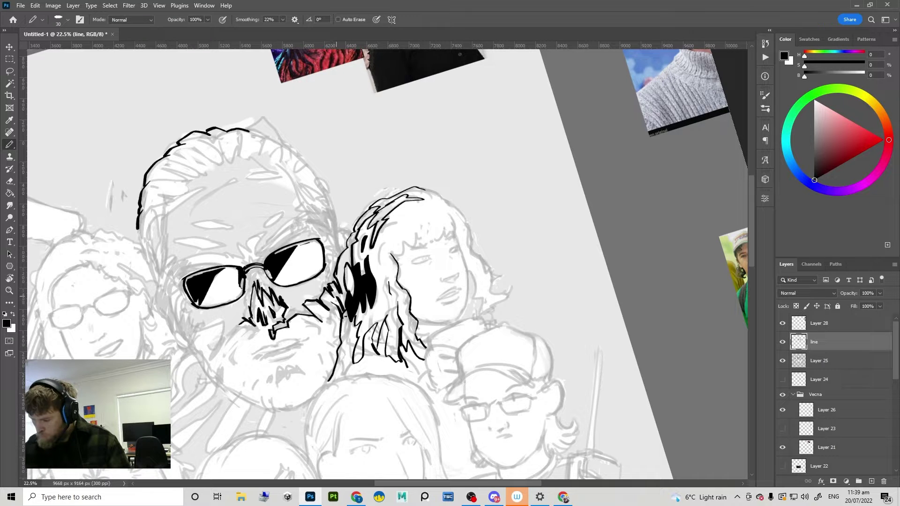
{"action": "left_click_drag", "start_coordinate": [341, 303], "coordinate": [341, 293]}
{"action": "key", "text": "g"}
{"action": "left_click", "coordinate": [354, 256]}
{"action": "left_click", "coordinate": [388, 219]}
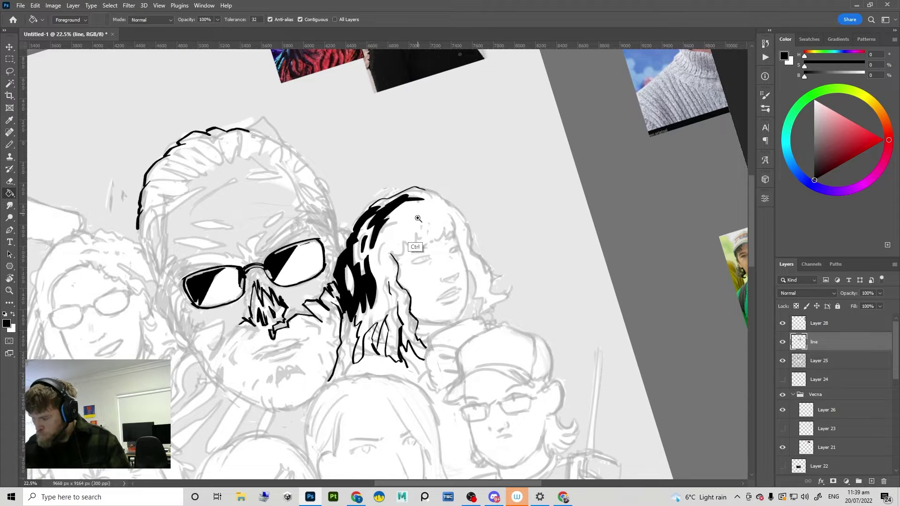
Step: Ink the jagged strand ends at the woman's crown and short inner strokes in the hair beside her temple
{"action": "left_click_drag", "start_coordinate": [417, 220], "coordinate": [384, 226]}
{"action": "key", "text": "r"}
{"action": "key", "text": "Escape"}
{"action": "scroll", "coordinate": [402, 237], "scroll_direction": "up", "scroll_amount": 3}
{"action": "key", "text": "b"}
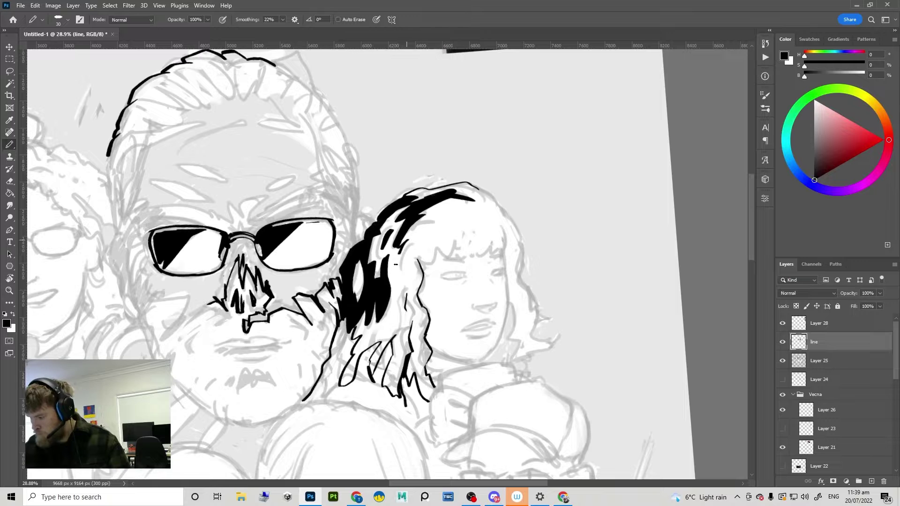
{"action": "scroll", "coordinate": [399, 263], "scroll_direction": "down", "scroll_amount": 5}
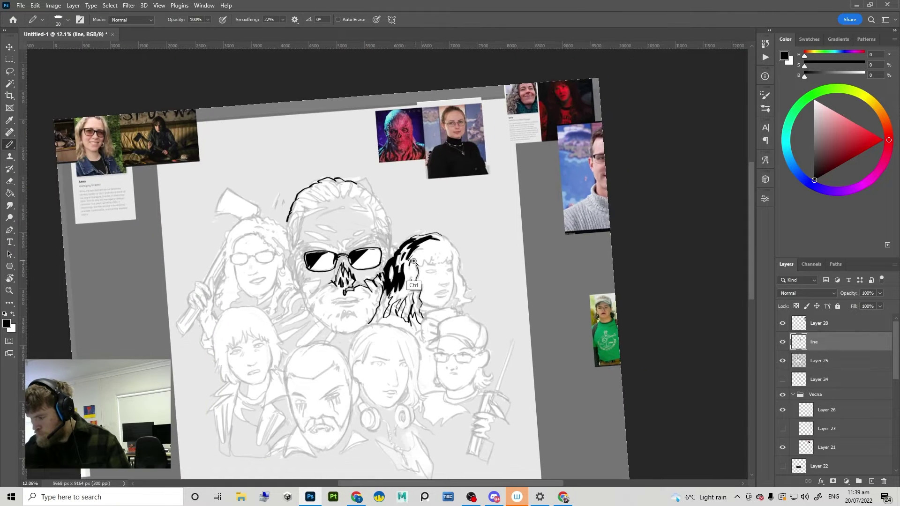
{"action": "scroll", "coordinate": [437, 231], "scroll_direction": "up", "scroll_amount": 3}
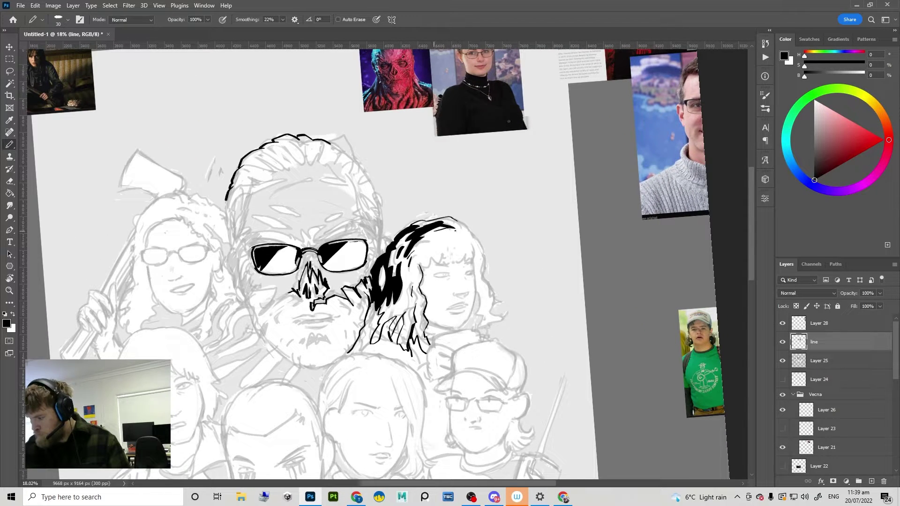
{"action": "key", "text": "r"}
{"action": "left_click_drag", "start_coordinate": [512, 305], "coordinate": [439, 354]}
{"action": "scroll", "coordinate": [448, 346], "scroll_direction": "up", "scroll_amount": 3}
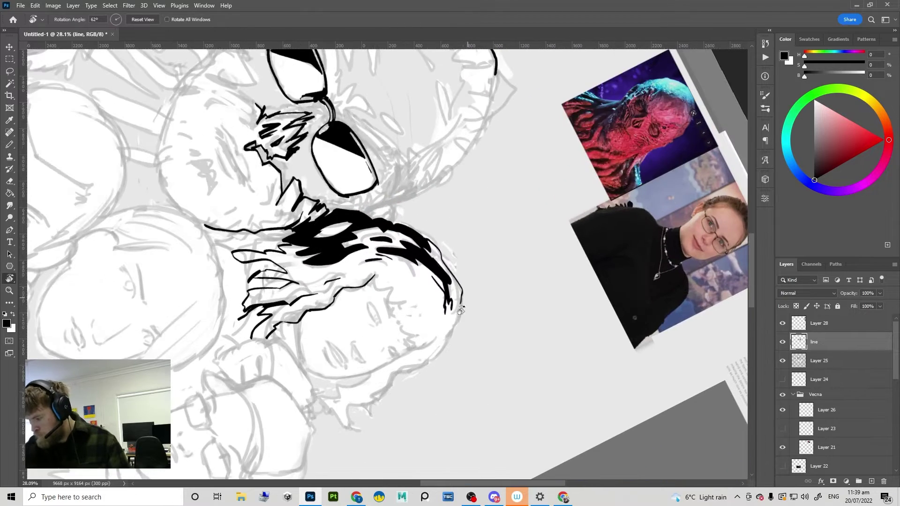
{"action": "key", "text": "b"}
{"action": "left_click_drag", "start_coordinate": [458, 302], "coordinate": [447, 329]}
{"action": "key", "text": "ctrl+z"}
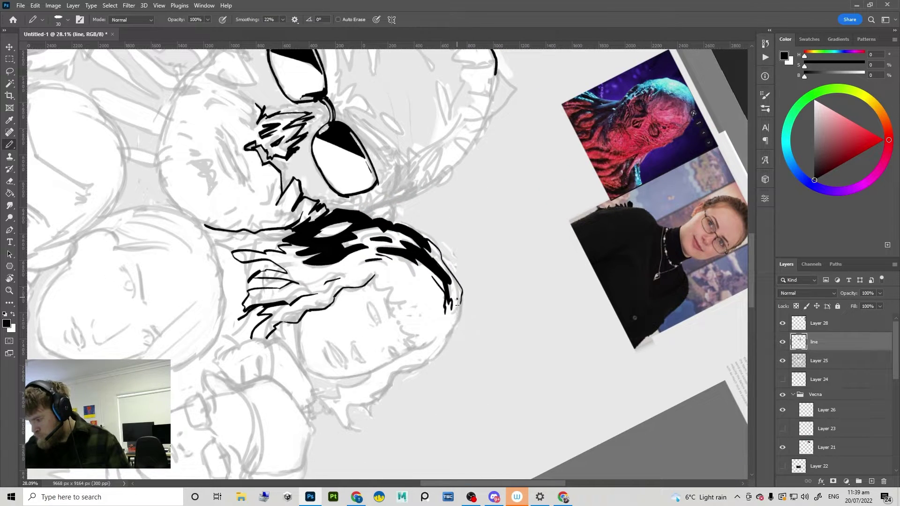
Step: Ink the outer outline of the woman's hair from the crown down the far side to the flicked tips
{"action": "key", "text": "r"}
{"action": "left_click_drag", "start_coordinate": [472, 335], "coordinate": [510, 240]}
{"action": "key", "text": "ctrl+z"}
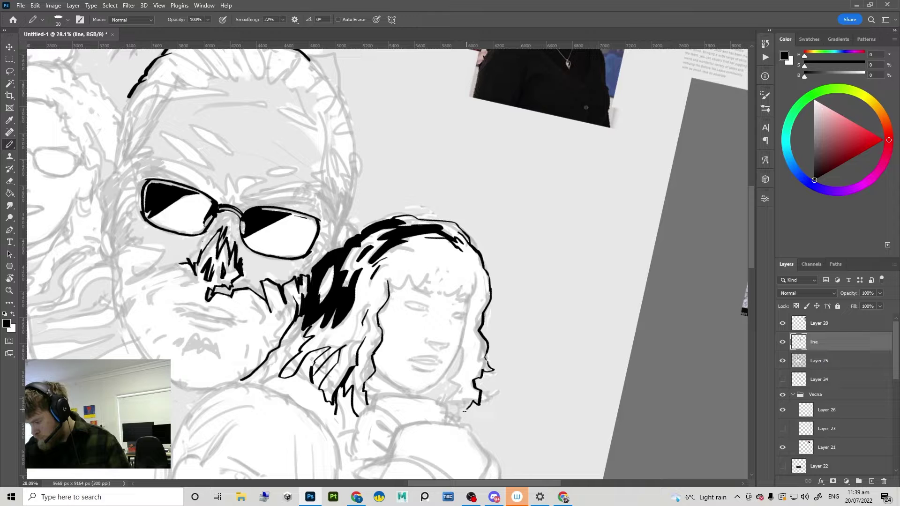
{"action": "scroll", "coordinate": [499, 300], "scroll_direction": "down", "scroll_amount": 2}
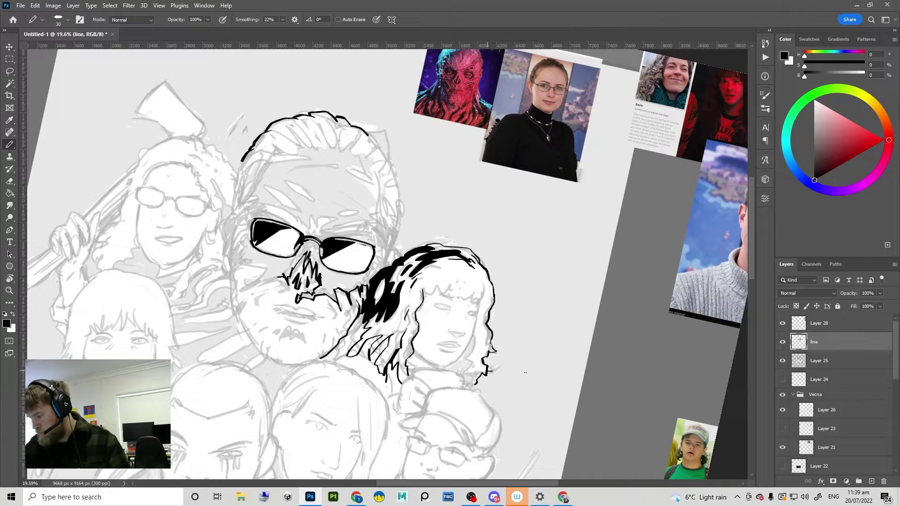
Step: Ink the man's head outline toward the woman and draw boundary lines from her hair tips and his crown out past the canvas edges
{"action": "left_click_drag", "start_coordinate": [525, 373], "coordinate": [727, 388]}
{"action": "mouse_move", "coordinate": [386, 231]}
{"action": "left_mouse_down"}
{"action": "mouse_move", "coordinate": [387, 310]}
{"action": "mouse_move", "coordinate": [407, 273]}
{"action": "mouse_move", "coordinate": [411, 235]}
{"action": "mouse_move", "coordinate": [397, 181]}
{"action": "mouse_move", "coordinate": [355, 136]}
{"action": "left_mouse_up"}
{"action": "scroll", "coordinate": [396, 347], "scroll_direction": "up", "scroll_amount": 2}
{"action": "scroll", "coordinate": [359, 138], "scroll_direction": "down", "scroll_amount": 5}
{"action": "key", "text": "r"}
{"action": "left_click_drag", "start_coordinate": [548, 285], "coordinate": [492, 234]}
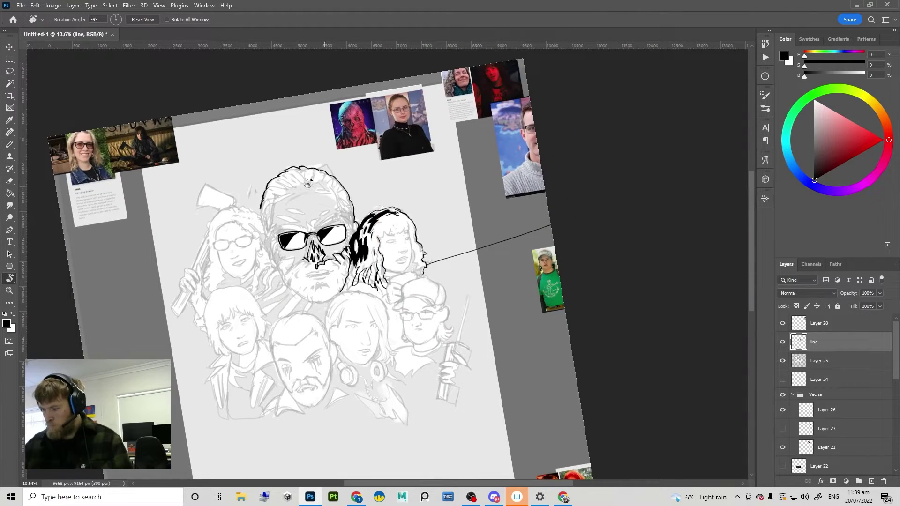
{"action": "key", "text": "b"}
{"action": "left_click_drag", "start_coordinate": [293, 137], "coordinate": [295, 96]}
Step: Try filling the background enclosed by the boundary lines with black, and undo the fill
{"action": "key", "text": "g"}
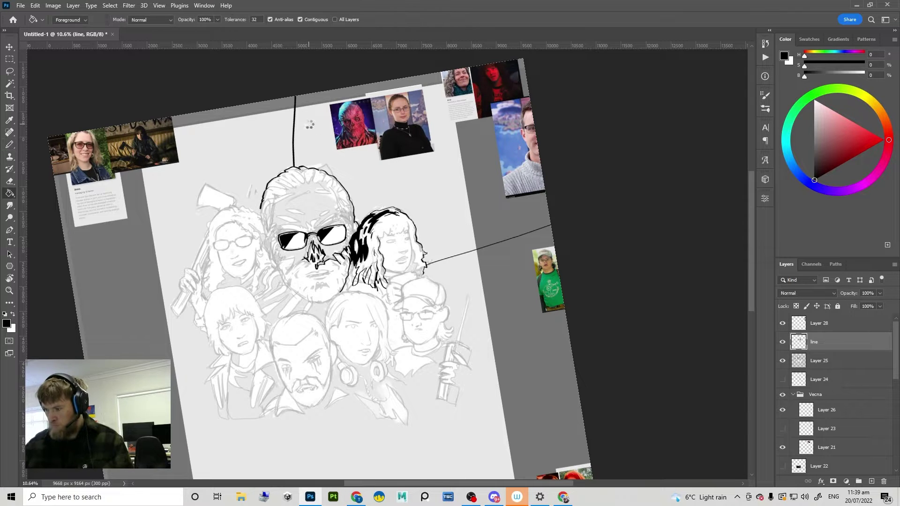
{"action": "left_click", "coordinate": [473, 219]}
{"action": "key", "text": "ctrl+z"}
{"action": "scroll", "coordinate": [380, 192], "scroll_direction": "up", "scroll_amount": 3}
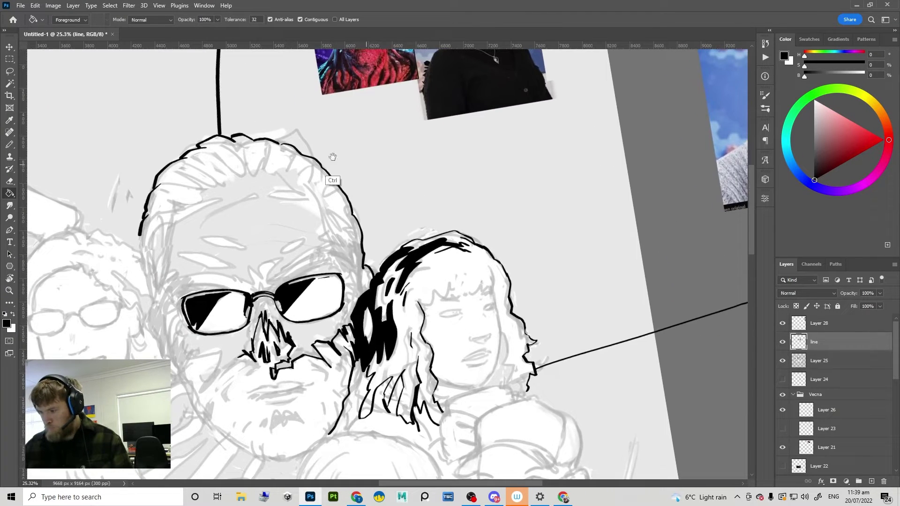
Step: Close the small gap in the outline at the top of the man's hair with a short pencil stroke
{"action": "key", "text": "b"}
{"action": "scroll", "coordinate": [293, 140], "scroll_direction": "up", "scroll_amount": 4}
{"action": "left_click_drag", "start_coordinate": [293, 141], "coordinate": [290, 142]}
Step: Test the black background fill behind the man and woman with the outline gap closed, and undo it
{"action": "key", "text": "g"}
{"action": "left_click", "coordinate": [315, 122]}
{"action": "scroll", "coordinate": [331, 187], "scroll_direction": "down", "scroll_amount": 6}
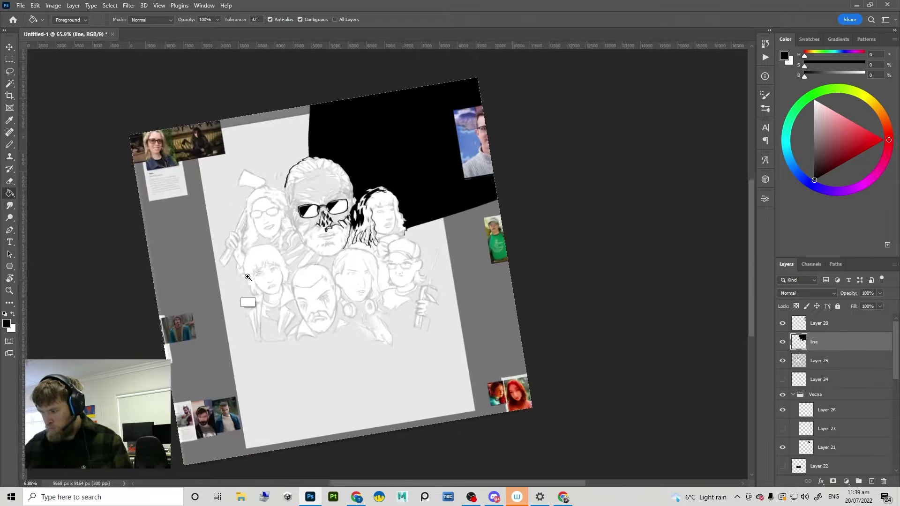
{"action": "scroll", "coordinate": [444, 225], "scroll_direction": "up", "scroll_amount": 3}
{"action": "scroll", "coordinate": [432, 187], "scroll_direction": "up", "scroll_amount": 3}
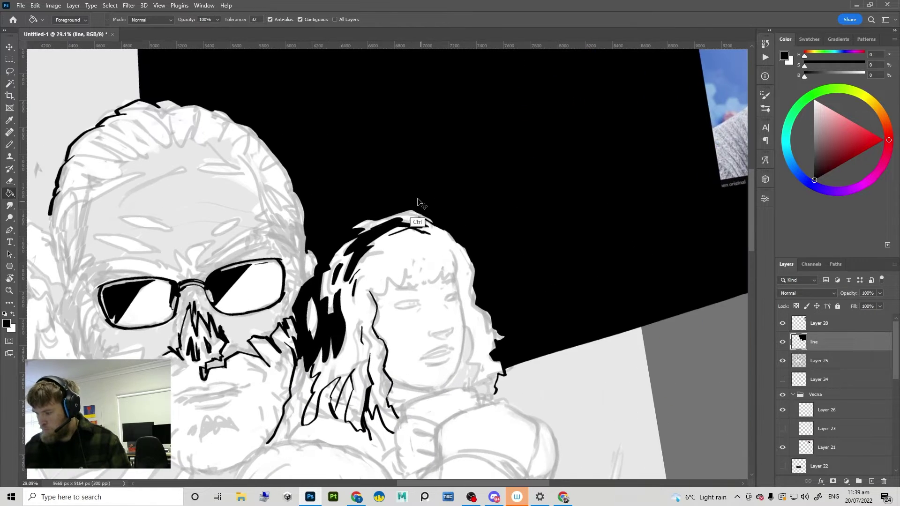
{"action": "key", "text": "ctrl+z"}
Step: Lasso and delete the bumpy outline section on top of the woman's crown, deselect, and re-ink it lower
{"action": "key", "text": "b"}
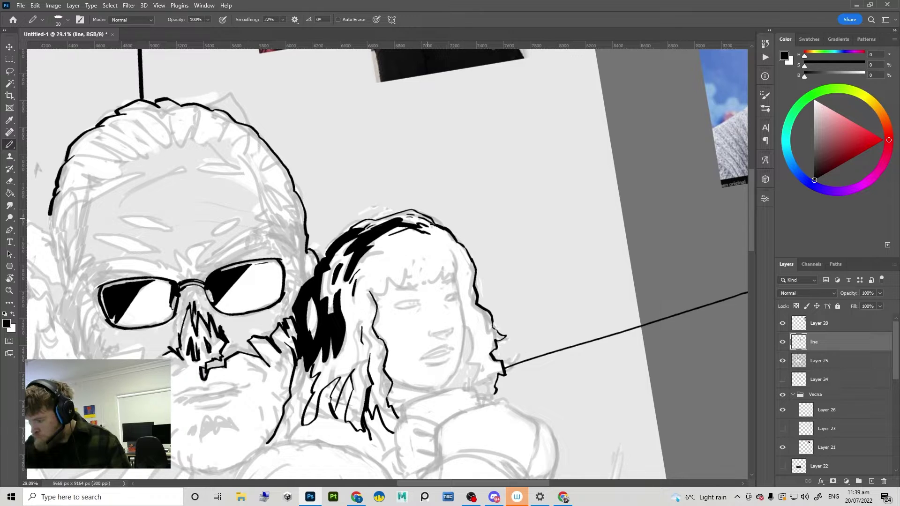
{"action": "scroll", "coordinate": [431, 224], "scroll_direction": "up", "scroll_amount": 1}
{"action": "key", "text": "l"}
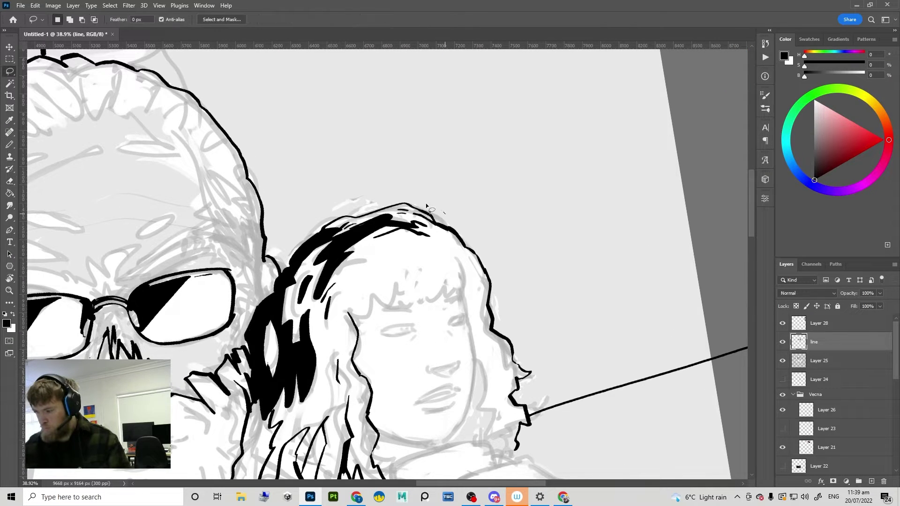
{"action": "mouse_move", "coordinate": [425, 204]}
{"action": "left_mouse_down"}
{"action": "mouse_move", "coordinate": [399, 216]}
{"action": "mouse_move", "coordinate": [443, 221]}
{"action": "left_mouse_up"}
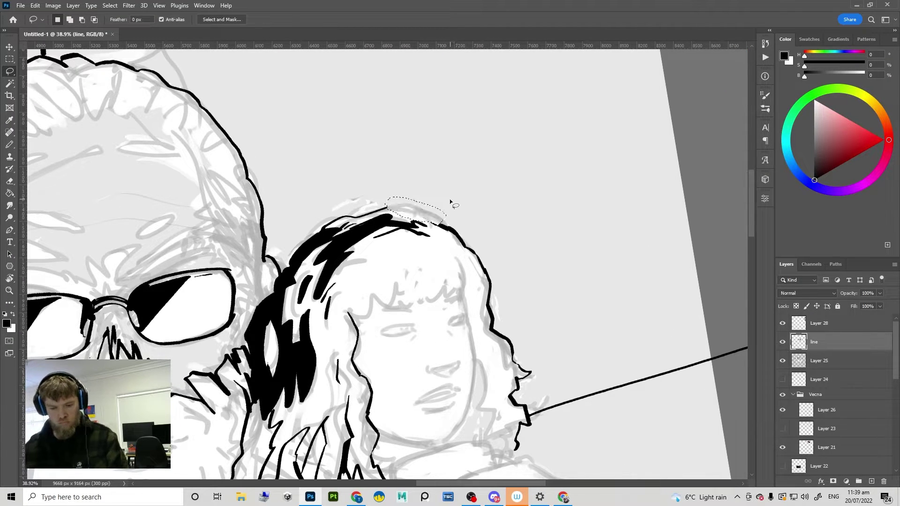
{"action": "key", "text": "ctrl+d"}
{"action": "key", "text": "b"}
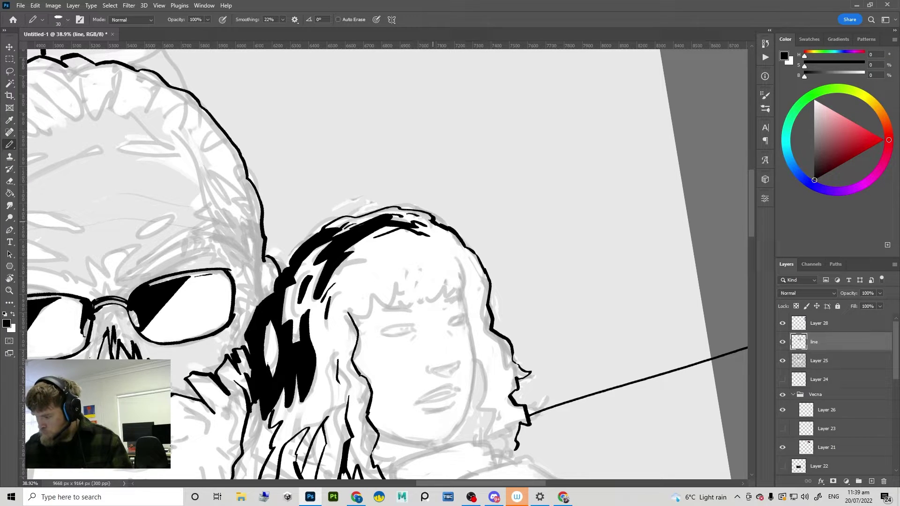
{"action": "scroll", "coordinate": [404, 235], "scroll_direction": "down", "scroll_amount": 2}
Step: Refine the ends of the black hair band at the woman's crown with short, broken pencil strands
{"action": "key", "text": "e"}
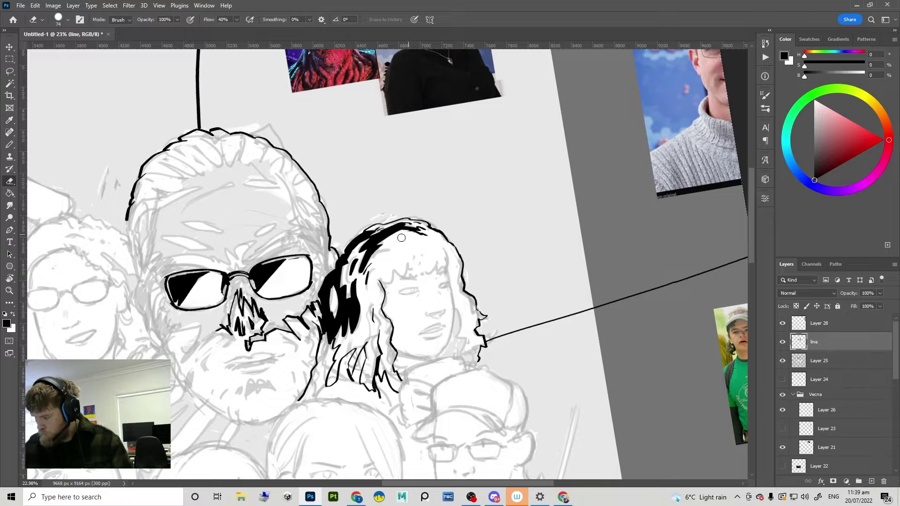
{"action": "scroll", "coordinate": [409, 237], "scroll_direction": "up", "scroll_amount": 2}
{"action": "key", "text": "b"}
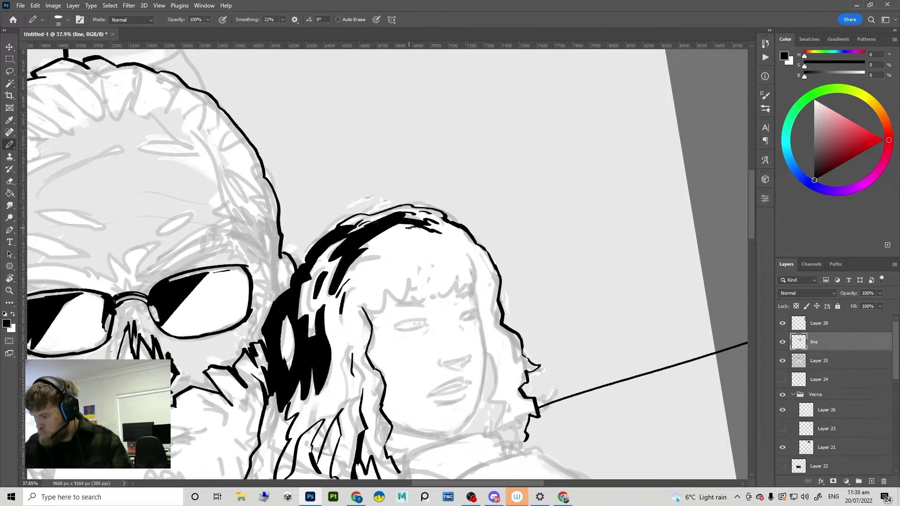
{"action": "scroll", "coordinate": [403, 260], "scroll_direction": "down", "scroll_amount": 4}
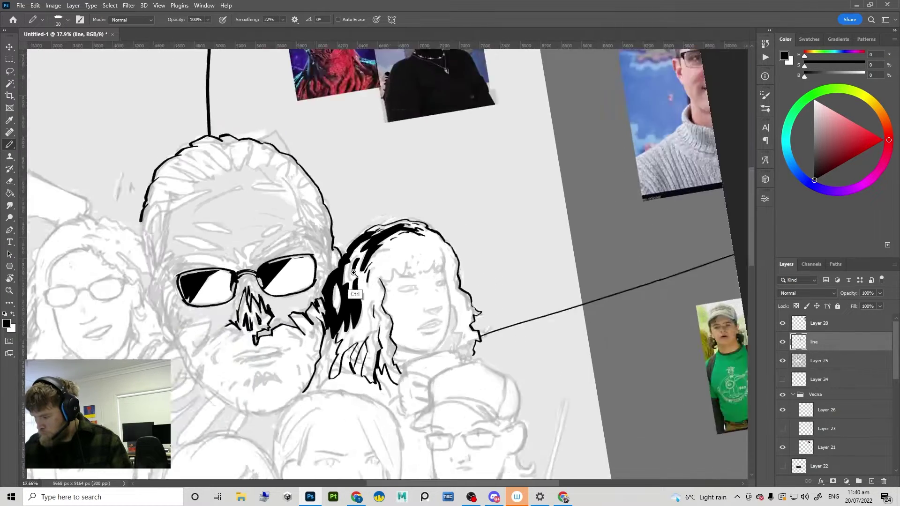
{"action": "key", "text": "r"}
{"action": "left_click_drag", "start_coordinate": [504, 278], "coordinate": [502, 184]}
{"action": "scroll", "coordinate": [406, 247], "scroll_direction": "up", "scroll_amount": 3}
{"action": "key", "text": "b"}
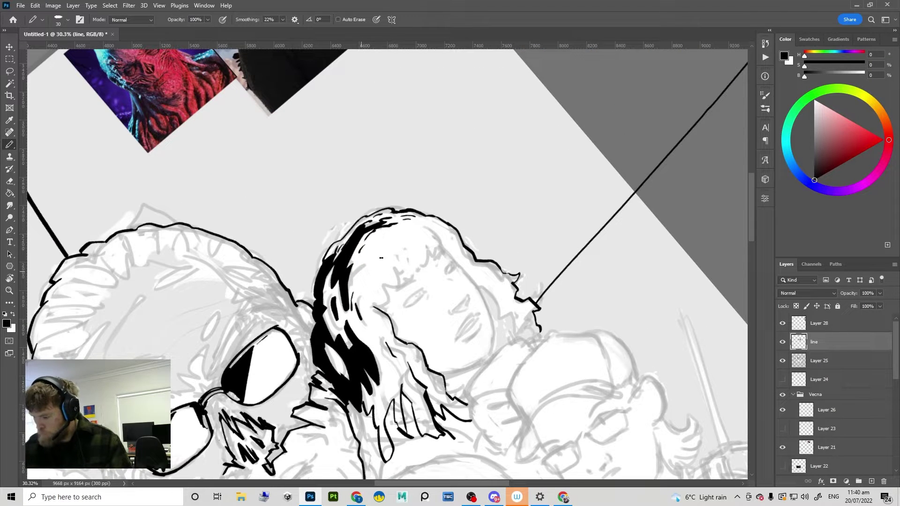
Step: Ink small strands into the white highlight within the black hair beside the man's cheek
{"action": "key", "text": "r"}
{"action": "left_click_drag", "start_coordinate": [381, 258], "coordinate": [342, 227]}
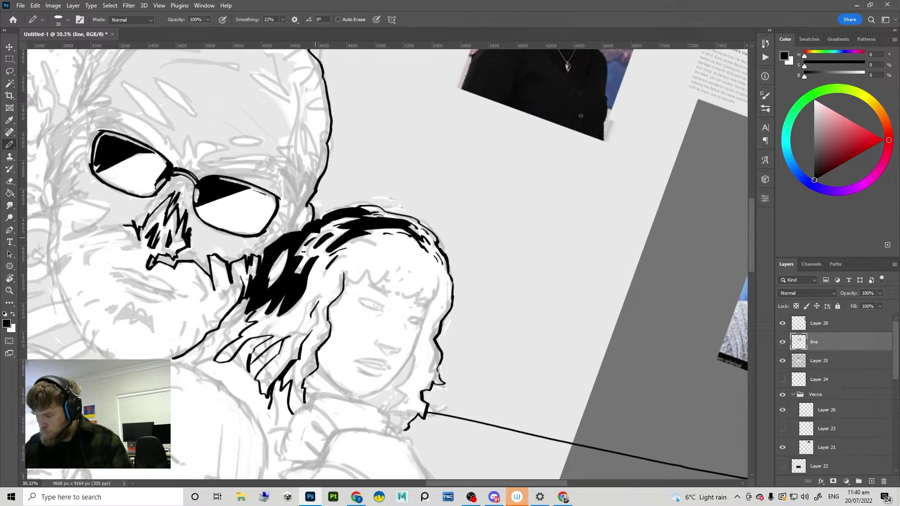
{"action": "left_click_drag", "start_coordinate": [277, 272], "coordinate": [275, 282]}
{"action": "left_click", "coordinate": [295, 280], "text": "alt"}
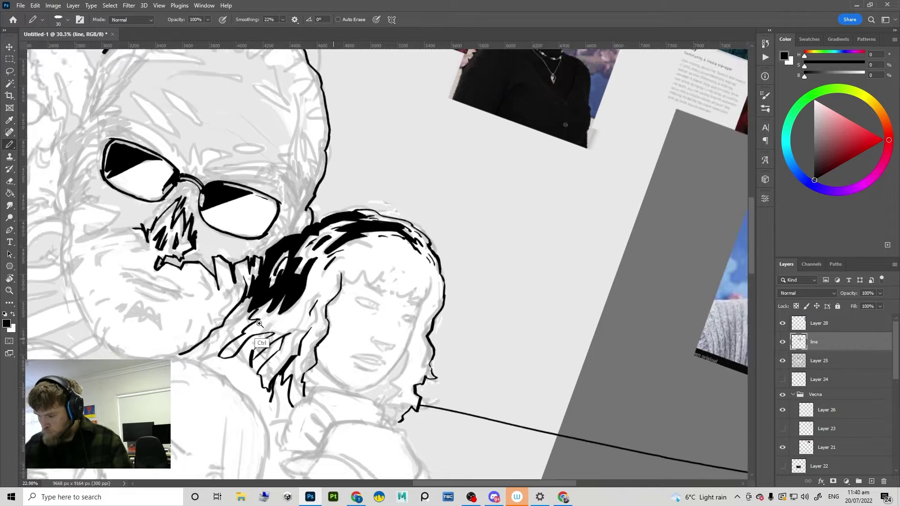
Step: Ink short tapered strands down the side of the woman's hair between the black mass and her face
{"action": "key", "text": "r"}
{"action": "mouse_move", "coordinate": [464, 283]}
{"action": "left_mouse_down"}
{"action": "mouse_move", "coordinate": [466, 261]}
{"action": "mouse_move", "coordinate": [442, 230]}
{"action": "left_mouse_up"}
{"action": "left_click_drag", "start_coordinate": [488, 264], "coordinate": [462, 301]}
{"action": "left_click", "coordinate": [303, 308], "text": "ctrl"}
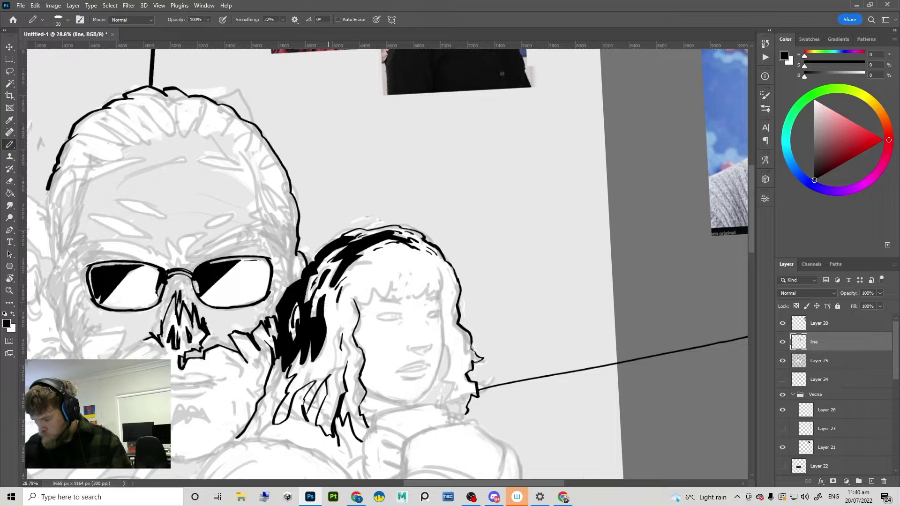
{"action": "left_click_drag", "start_coordinate": [331, 329], "coordinate": [331, 348]}
{"action": "left_click_drag", "start_coordinate": [340, 367], "coordinate": [331, 376]}
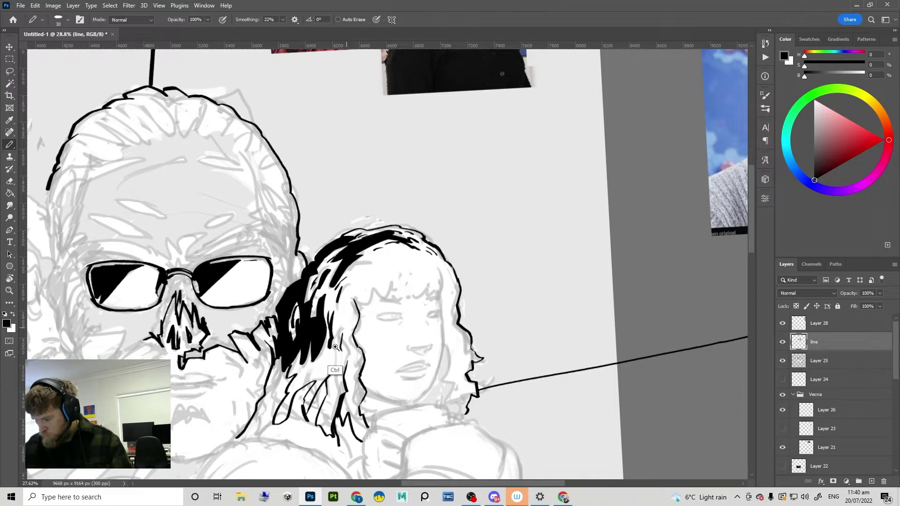
{"action": "left_click_drag", "start_coordinate": [354, 324], "coordinate": [324, 326]}
Step: Examine the inked hair of the woman and its outline beside the central man at several canvas angles and magnifications
{"action": "key", "text": "r"}
{"action": "left_click_drag", "start_coordinate": [478, 300], "coordinate": [442, 339]}
{"action": "left_click_drag", "start_coordinate": [444, 287], "coordinate": [415, 224]}
{"action": "scroll", "coordinate": [382, 307], "scroll_direction": "up", "scroll_amount": 3}
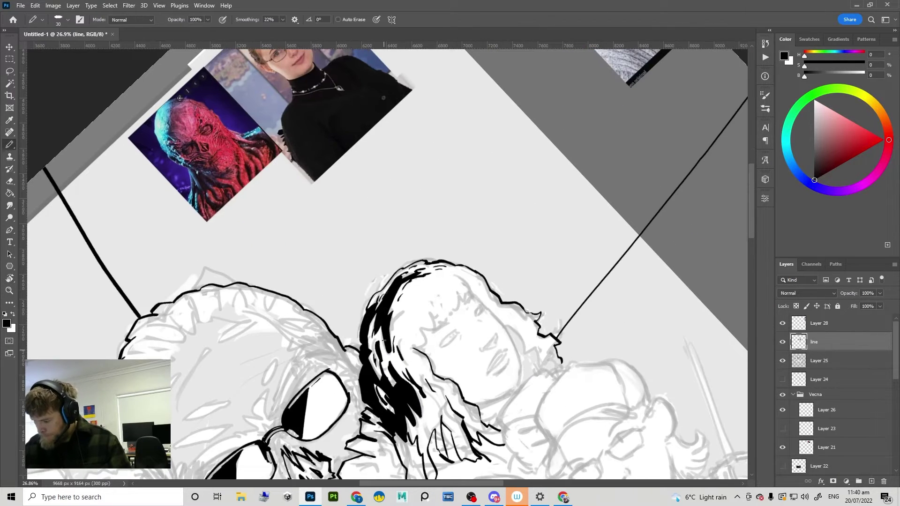
{"action": "key", "text": "r"}
{"action": "mouse_move", "coordinate": [455, 304]}
{"action": "left_mouse_down"}
{"action": "mouse_move", "coordinate": [397, 313]}
{"action": "mouse_move", "coordinate": [373, 302]}
{"action": "left_mouse_up"}
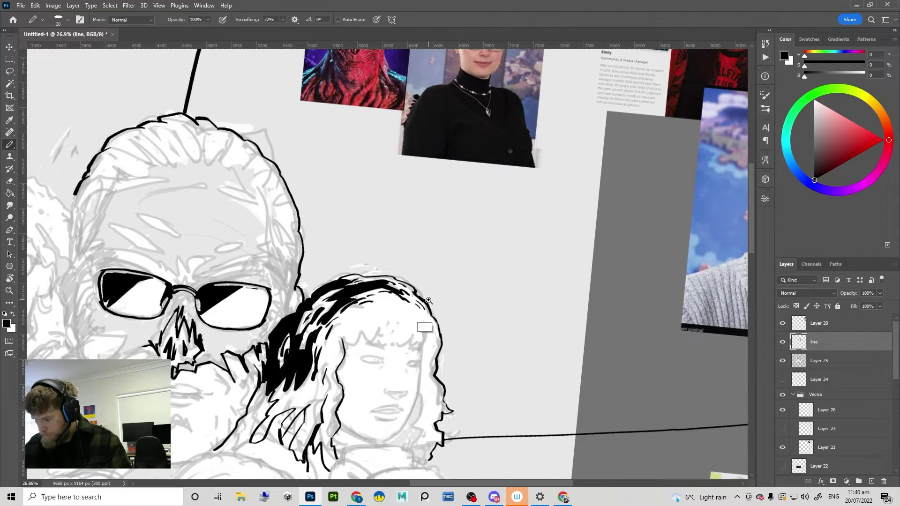
{"action": "scroll", "coordinate": [428, 301], "scroll_direction": "down", "scroll_amount": 3}
{"action": "key", "text": "r"}
{"action": "left_click_drag", "start_coordinate": [516, 311], "coordinate": [524, 255]}
{"action": "scroll", "coordinate": [451, 268], "scroll_direction": "up", "scroll_amount": 3}
{"action": "key", "text": "b"}
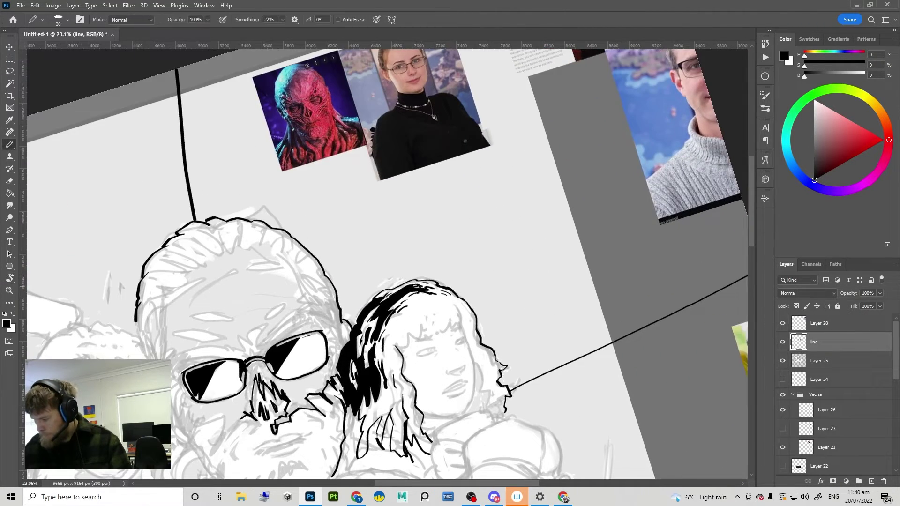
{"action": "scroll", "coordinate": [447, 322], "scroll_direction": "down", "scroll_amount": 3}
{"action": "key", "text": "r"}
{"action": "left_click_drag", "start_coordinate": [530, 325], "coordinate": [505, 369]}
{"action": "scroll", "coordinate": [448, 300], "scroll_direction": "up", "scroll_amount": 3}
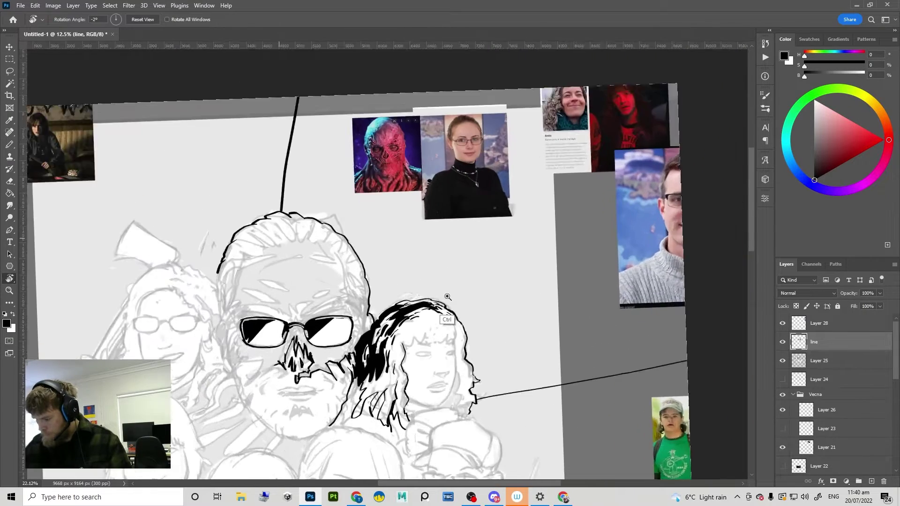
Step: Try a black fill on the open background around the man's and woman's heads, and undo it
{"action": "key", "text": "g"}
{"action": "left_click", "coordinate": [487, 304]}
{"action": "scroll", "coordinate": [461, 319], "scroll_direction": "down", "scroll_amount": 5}
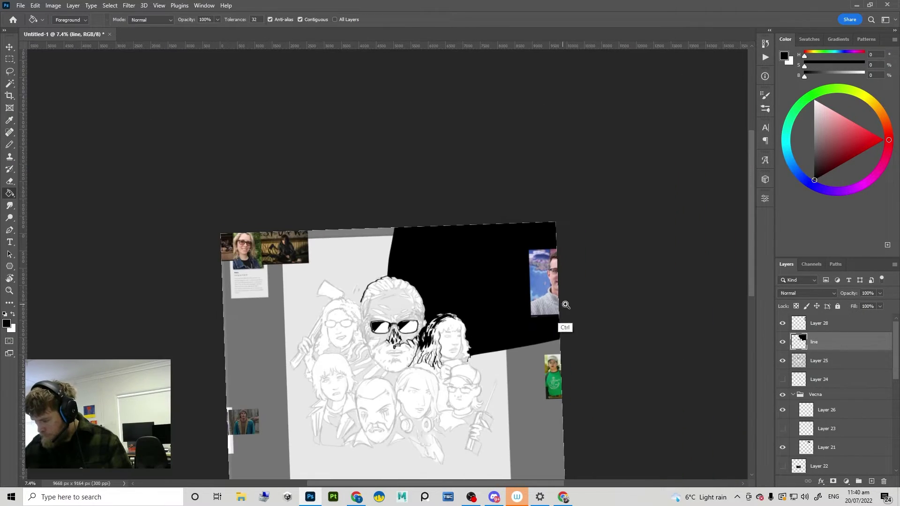
{"action": "scroll", "coordinate": [452, 316], "scroll_direction": "up", "scroll_amount": 5}
{"action": "key", "text": "ctrl+z"}
{"action": "scroll", "coordinate": [439, 249], "scroll_direction": "up", "scroll_amount": 3}
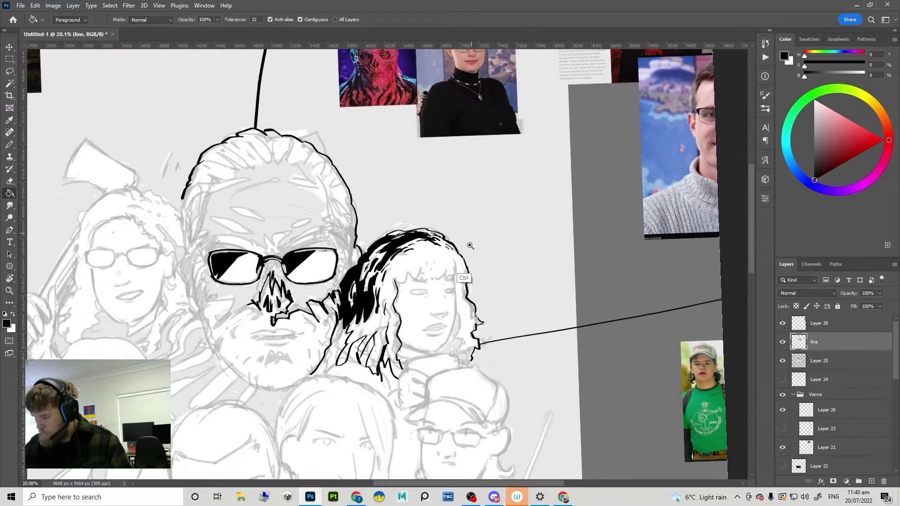
Step: Ink the jagged lower edge of the woman's fringe across her forehead with short pencil strands
{"action": "key", "text": "b"}
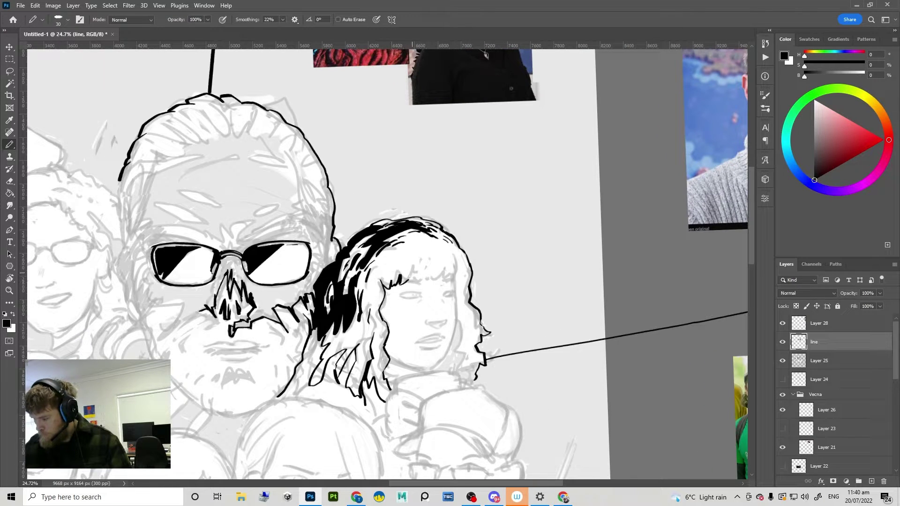
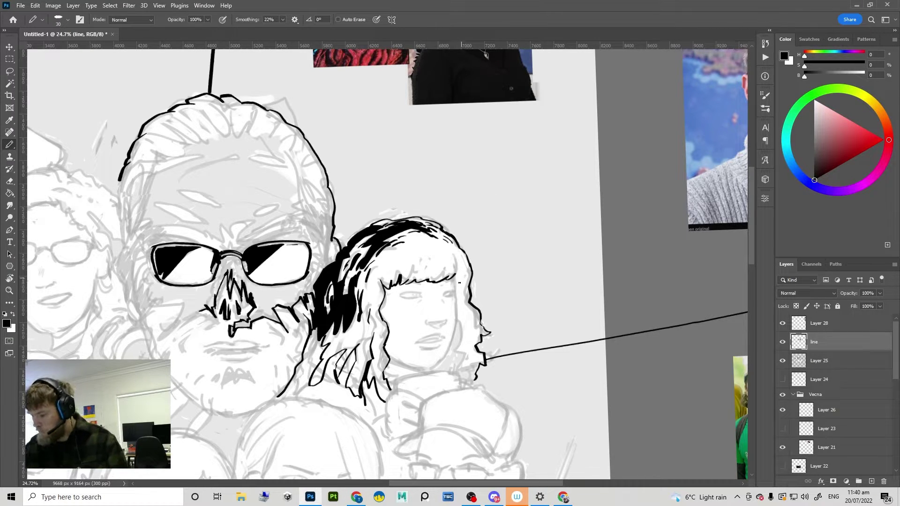
Step: Try inking the far side of the woman's face down from the end of her fringe, undoing each stroke
{"action": "scroll", "coordinate": [455, 288], "scroll_direction": "up", "scroll_amount": 3}
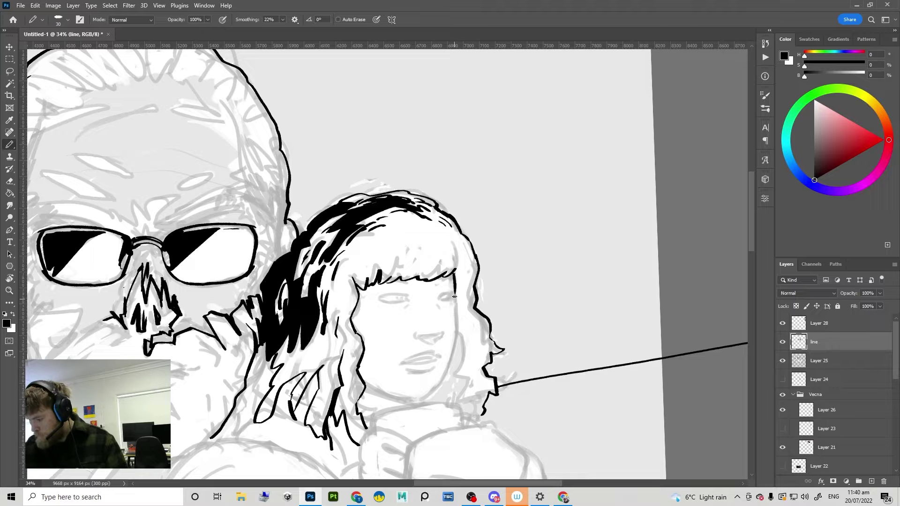
{"action": "left_click_drag", "start_coordinate": [453, 306], "coordinate": [454, 309]}
{"action": "key", "text": "ctrl+z"}
{"action": "left_click_drag", "start_coordinate": [454, 274], "coordinate": [454, 348]}
{"action": "key", "text": "ctrl+z"}
{"action": "key", "text": "ctrl+z"}
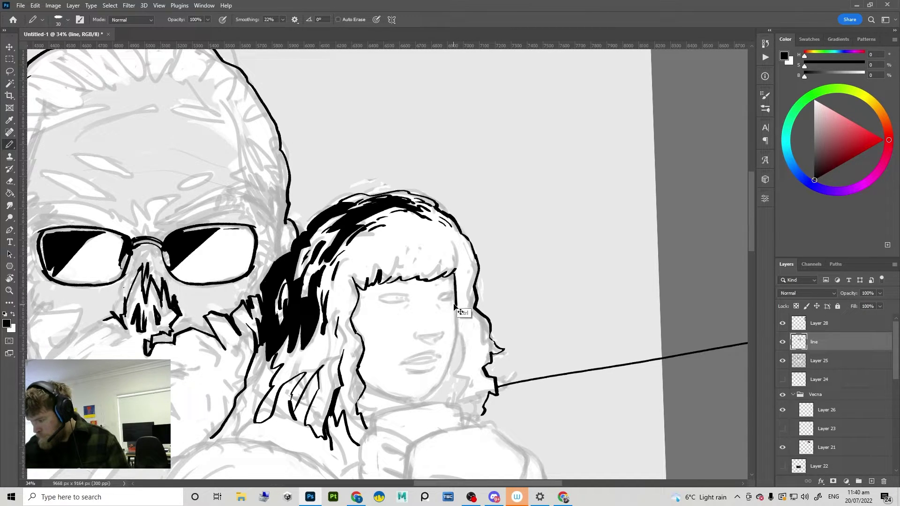
{"action": "left_click", "coordinate": [468, 281]}
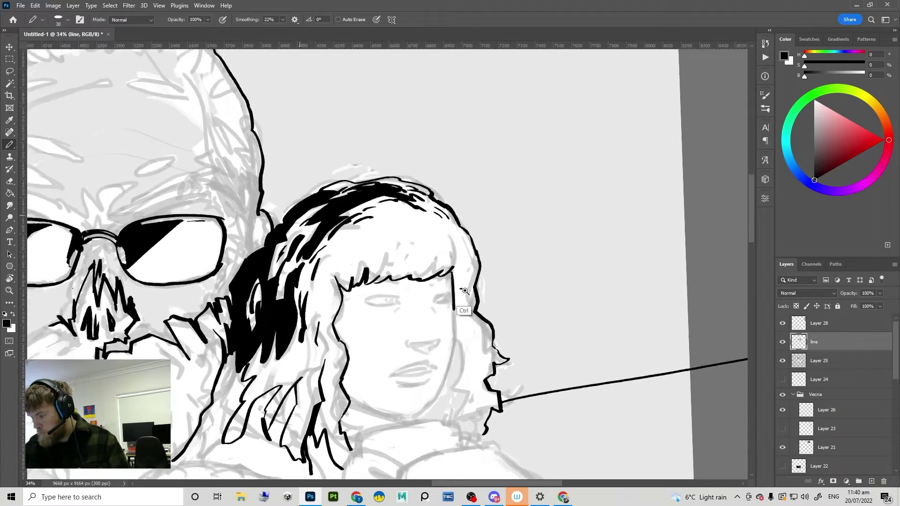
{"action": "left_click_drag", "start_coordinate": [458, 300], "coordinate": [442, 302]}
{"action": "key", "text": "ctrl+z"}
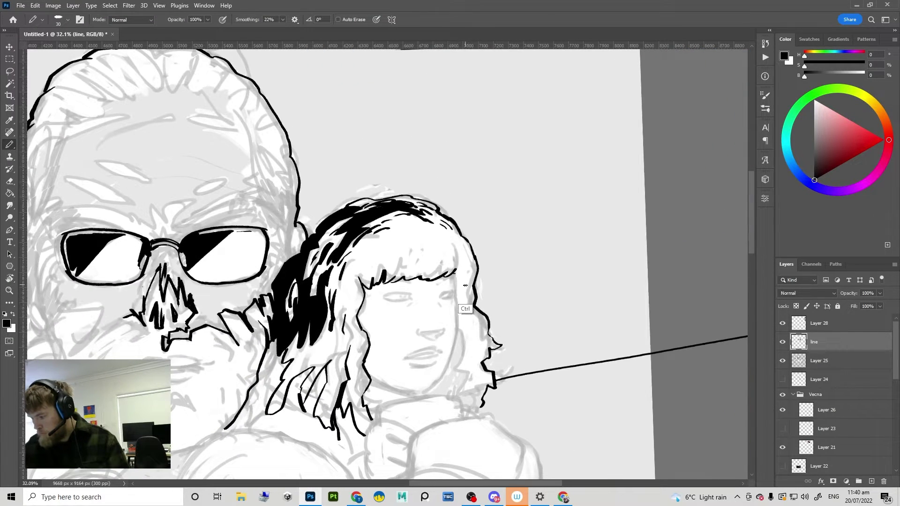
Step: Set the pencil size to 28 px and ink the far contour of the woman's face from her fringe down past her cheek
{"action": "right_click", "coordinate": [465, 280]}
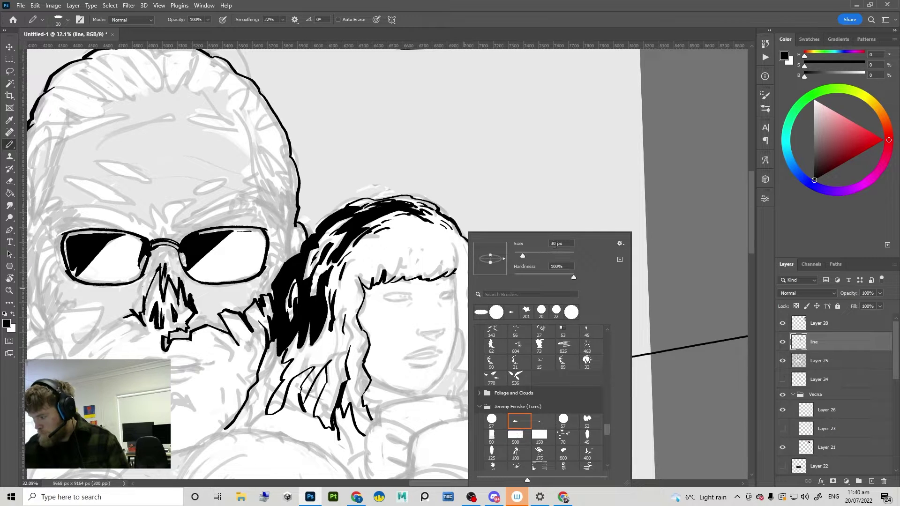
{"action": "type", "text": "28"}
{"action": "key", "text": "Return"}
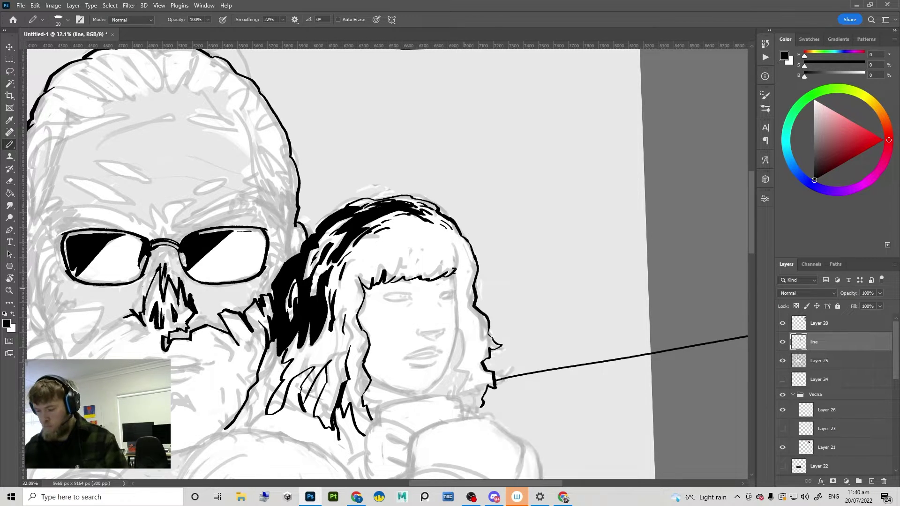
{"action": "mouse_move", "coordinate": [454, 273]}
{"action": "left_mouse_down"}
{"action": "mouse_move", "coordinate": [455, 337]}
{"action": "mouse_move", "coordinate": [456, 320]}
{"action": "mouse_move", "coordinate": [457, 328]}
{"action": "mouse_move", "coordinate": [452, 354]}
{"action": "left_mouse_up"}
{"action": "key", "text": "ctrl+z"}
{"action": "key", "text": "ctrl+z"}
{"action": "left_click_drag", "start_coordinate": [456, 323], "coordinate": [451, 355]}
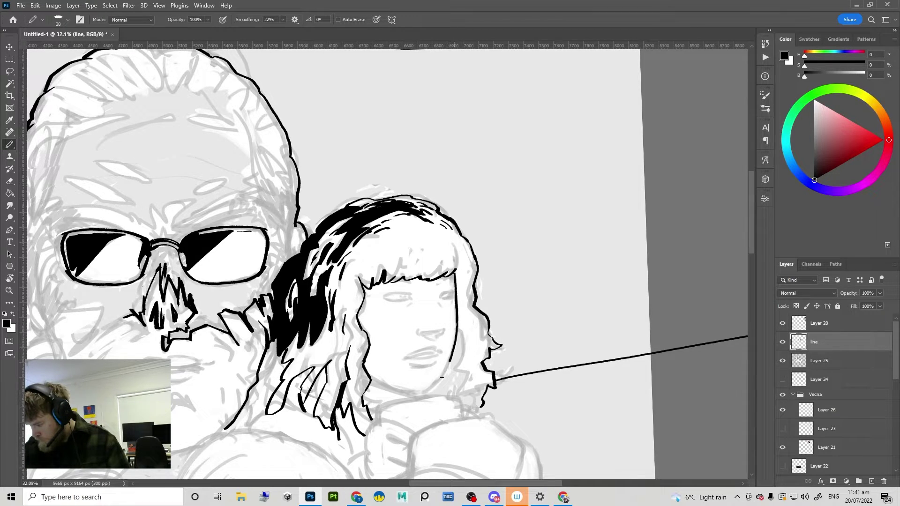
Step: Ink the lower jawline of the girl with the fringe and the wavy inner edge of hair beside her right-hand cheek
{"action": "key", "text": "ctrl+z"}
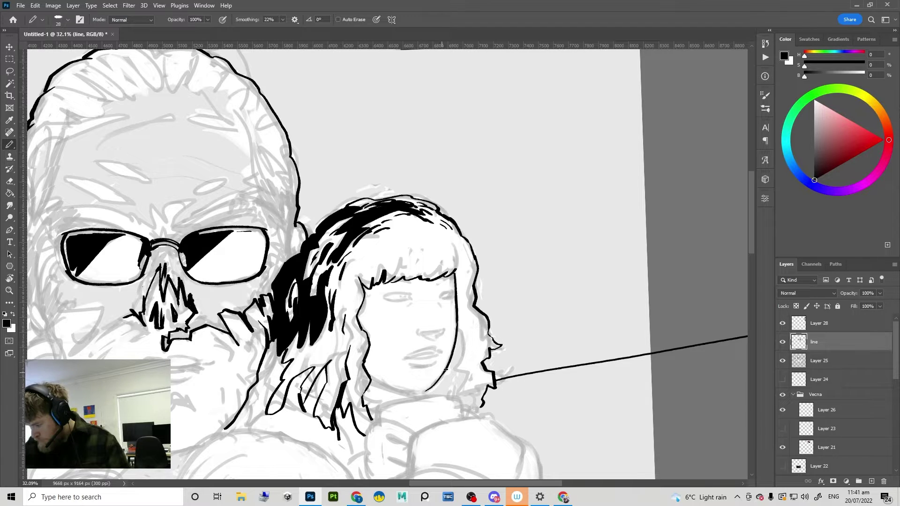
{"action": "left_click_drag", "start_coordinate": [466, 346], "coordinate": [457, 375]}
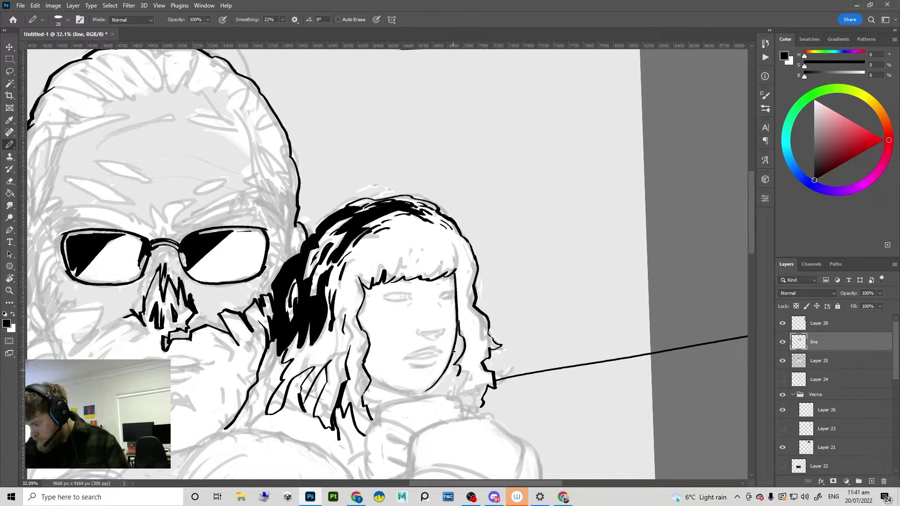
{"action": "key", "text": "ctrl+z"}
{"action": "left_click_drag", "start_coordinate": [458, 319], "coordinate": [455, 392]}
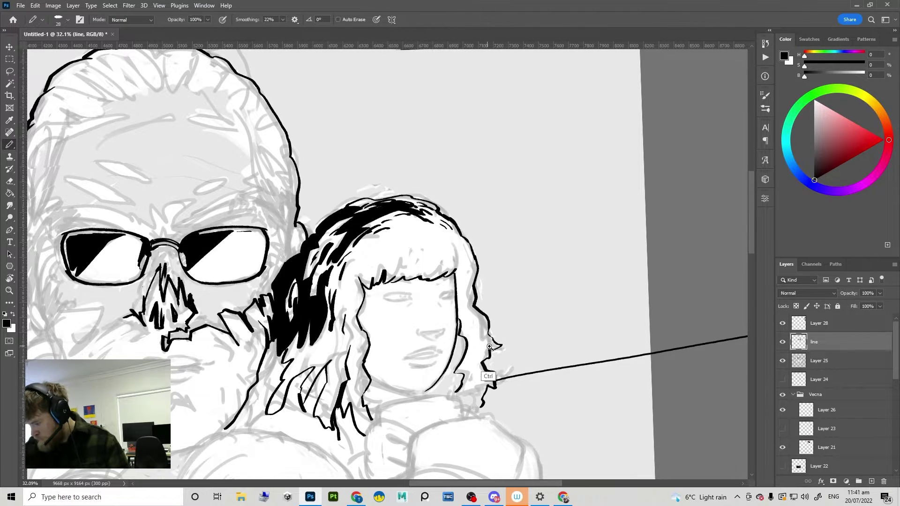
Step: Ink the rounded collar fold below the girl's hair on the line layer, following the grey sketch
{"action": "mouse_move", "coordinate": [488, 349]}
{"action": "left_mouse_down"}
{"action": "mouse_move", "coordinate": [505, 374]}
{"action": "mouse_move", "coordinate": [572, 228]}
{"action": "left_mouse_up"}
{"action": "key", "text": "r"}
{"action": "mouse_move", "coordinate": [510, 296]}
{"action": "left_mouse_down"}
{"action": "mouse_move", "coordinate": [525, 287]}
{"action": "mouse_move", "coordinate": [457, 331]}
{"action": "left_mouse_up"}
{"action": "key", "text": "b"}
{"action": "key", "text": "ctrl+z"}
{"action": "key", "text": "r"}
{"action": "mouse_move", "coordinate": [605, 283]}
{"action": "left_mouse_down"}
{"action": "mouse_move", "coordinate": [586, 351]}
{"action": "mouse_move", "coordinate": [544, 415]}
{"action": "left_mouse_up"}
{"action": "left_click_drag", "start_coordinate": [515, 295], "coordinate": [506, 252]}
{"action": "key", "text": "b"}
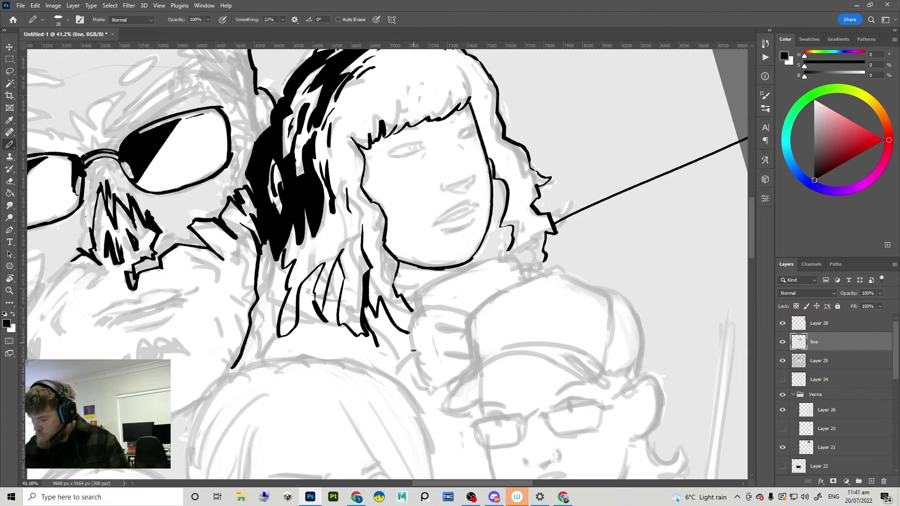
{"action": "left_click_drag", "start_coordinate": [415, 352], "coordinate": [417, 315]}
{"action": "key", "text": "ctrl+z"}
{"action": "key", "text": "r"}
{"action": "mouse_move", "coordinate": [521, 313]}
{"action": "left_mouse_down"}
{"action": "mouse_move", "coordinate": [457, 327]}
{"action": "mouse_move", "coordinate": [473, 265]}
{"action": "left_mouse_up"}
{"action": "key", "text": "b"}
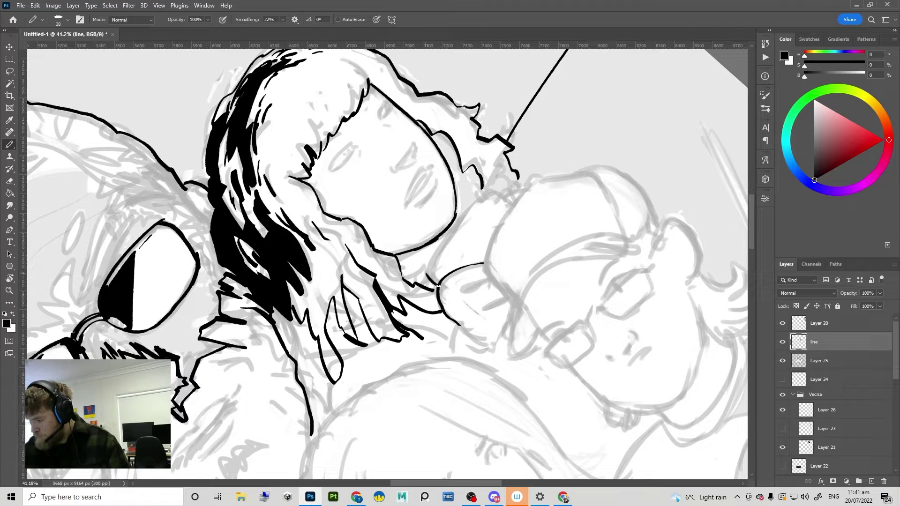
Step: Ink the curved upper edge of the girl's collar beneath her chin, redrawing the stroke until it follows the sketch
{"action": "mouse_move", "coordinate": [428, 276]}
{"action": "left_mouse_down"}
{"action": "mouse_move", "coordinate": [470, 202]}
{"action": "mouse_move", "coordinate": [494, 190]}
{"action": "mouse_move", "coordinate": [518, 286]}
{"action": "left_mouse_up"}
{"action": "key", "text": "r"}
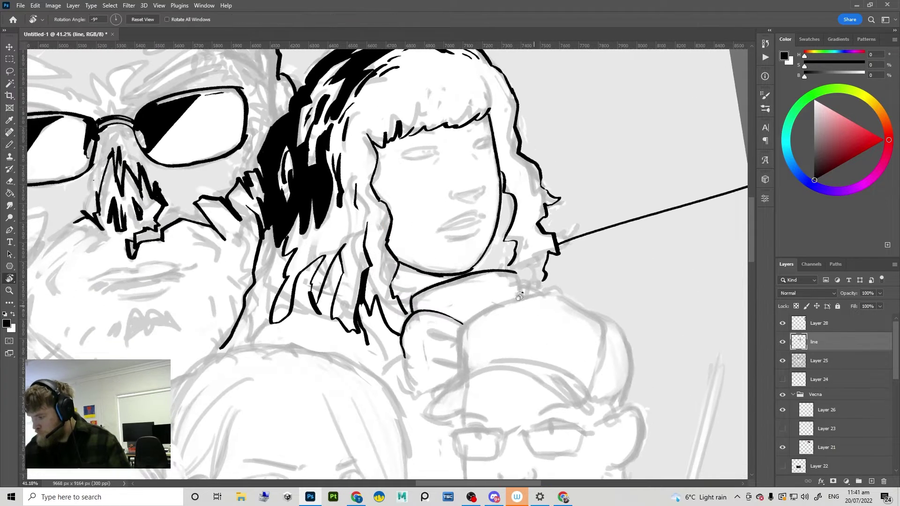
{"action": "key", "text": "ctrl+z"}
{"action": "key", "text": "b"}
{"action": "mouse_move", "coordinate": [413, 301]}
{"action": "left_mouse_down"}
{"action": "mouse_move", "coordinate": [452, 277]}
{"action": "mouse_move", "coordinate": [514, 266]}
{"action": "mouse_move", "coordinate": [498, 270]}
{"action": "left_mouse_up"}
{"action": "key", "text": "ctrl+z"}
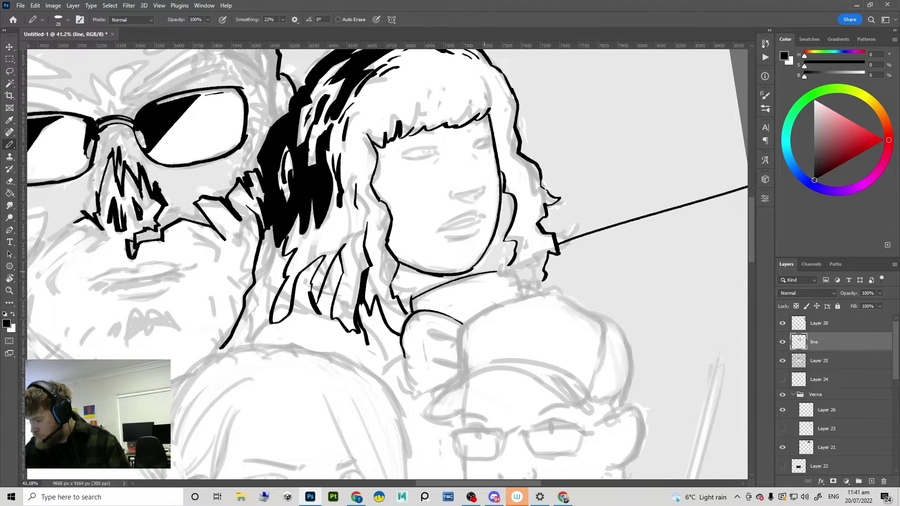
{"action": "key", "text": "ctrl+z"}
{"action": "mouse_move", "coordinate": [412, 299]}
{"action": "left_mouse_down"}
{"action": "mouse_move", "coordinate": [512, 271]}
{"action": "mouse_move", "coordinate": [523, 288]}
{"action": "mouse_move", "coordinate": [537, 273]}
{"action": "mouse_move", "coordinate": [536, 294]}
{"action": "left_mouse_up"}
{"action": "key", "text": "ctrl+z"}
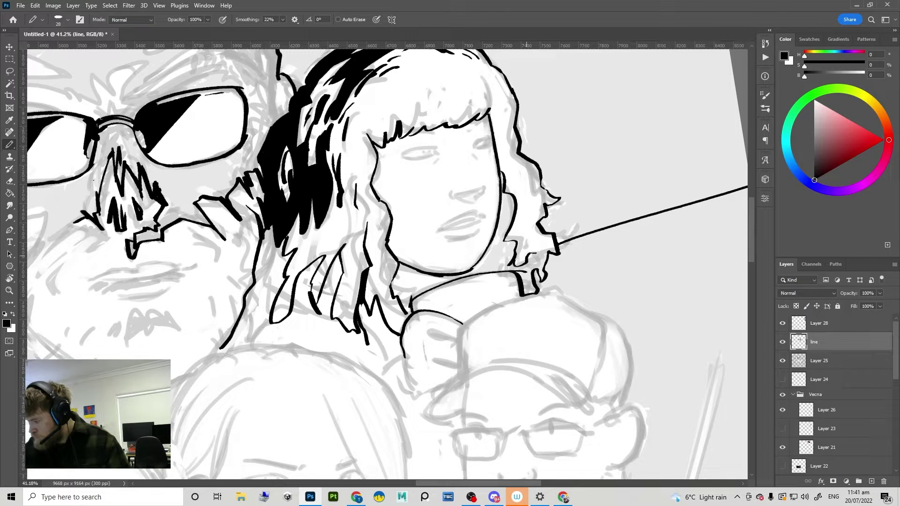
Step: Ink the curly hair tips where the girl's hair meets the right end of the collar
{"action": "left_click_drag", "start_coordinate": [534, 253], "coordinate": [525, 271]}
{"action": "key", "text": "g"}
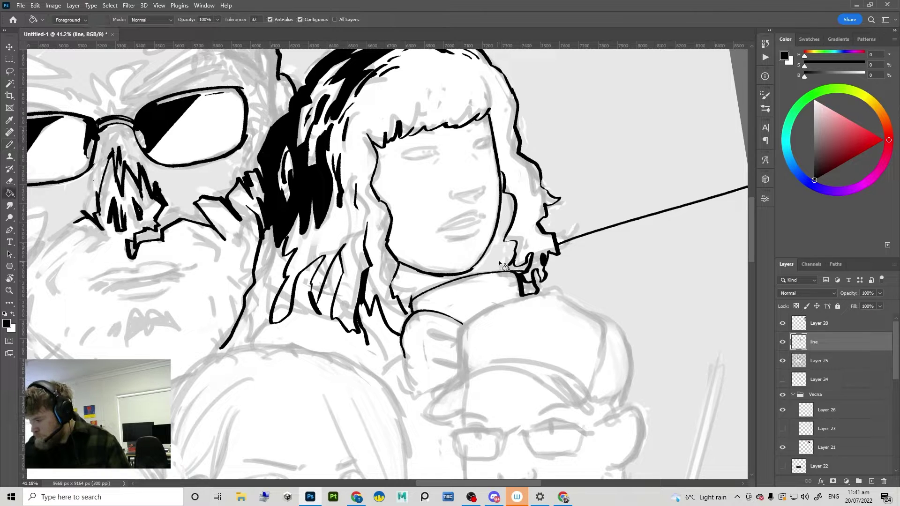
{"action": "key", "text": "b"}
Step: Try filling the neck area between the girl's jaw and collar with black
{"action": "key", "text": "g"}
{"action": "left_click", "coordinate": [435, 281]}
{"action": "scroll", "coordinate": [508, 269], "scroll_direction": "down", "scroll_amount": 5}
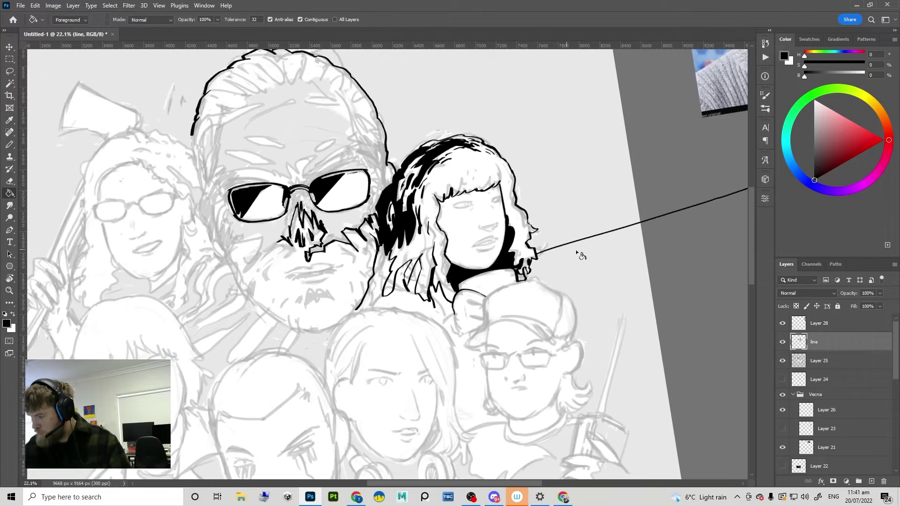
{"action": "key", "text": "ctrl+z"}
Step: Ink small looping curls in the hair beside the right side of the girl's jaw
{"action": "key", "text": "r"}
{"action": "left_click_drag", "start_coordinate": [578, 255], "coordinate": [533, 295]}
{"action": "scroll", "coordinate": [512, 277], "scroll_direction": "up", "scroll_amount": 5}
{"action": "key", "text": "b"}
{"action": "mouse_move", "coordinate": [513, 249]}
{"action": "left_mouse_down"}
{"action": "mouse_move", "coordinate": [490, 284]}
{"action": "mouse_move", "coordinate": [515, 243]}
{"action": "left_mouse_up"}
{"action": "key", "text": "ctrl+z"}
{"action": "left_click_drag", "start_coordinate": [500, 287], "coordinate": [488, 306]}
{"action": "left_click_drag", "start_coordinate": [499, 289], "coordinate": [489, 314]}
{"action": "key", "text": "ctrl+z"}
{"action": "left_click_drag", "start_coordinate": [491, 283], "coordinate": [478, 307]}
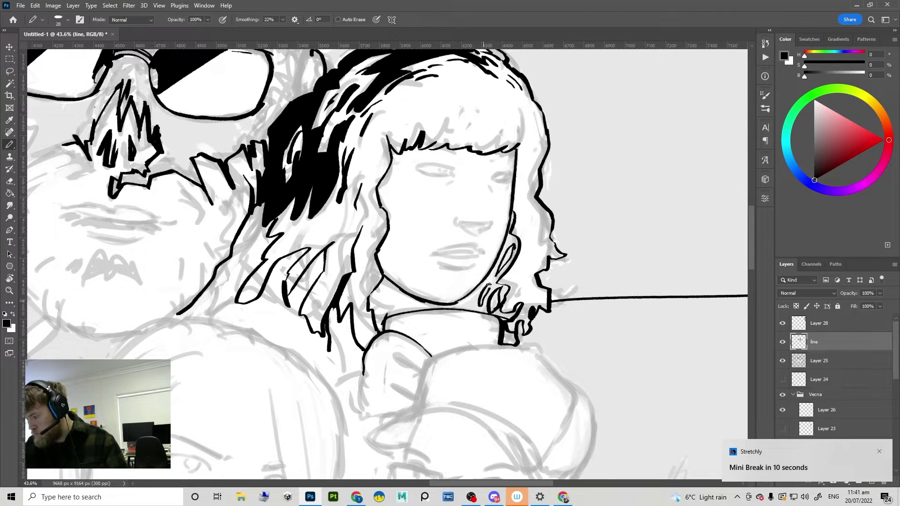
Step: Try the black Paint Bucket fill under the girl's chin with the new curls in place
{"action": "key", "text": "g"}
{"action": "left_click", "coordinate": [477, 301]}
{"action": "scroll", "coordinate": [526, 274], "scroll_direction": "down", "scroll_amount": 5}
{"action": "scroll", "coordinate": [522, 274], "scroll_direction": "up", "scroll_amount": 5}
{"action": "key", "text": "ctrl+z"}
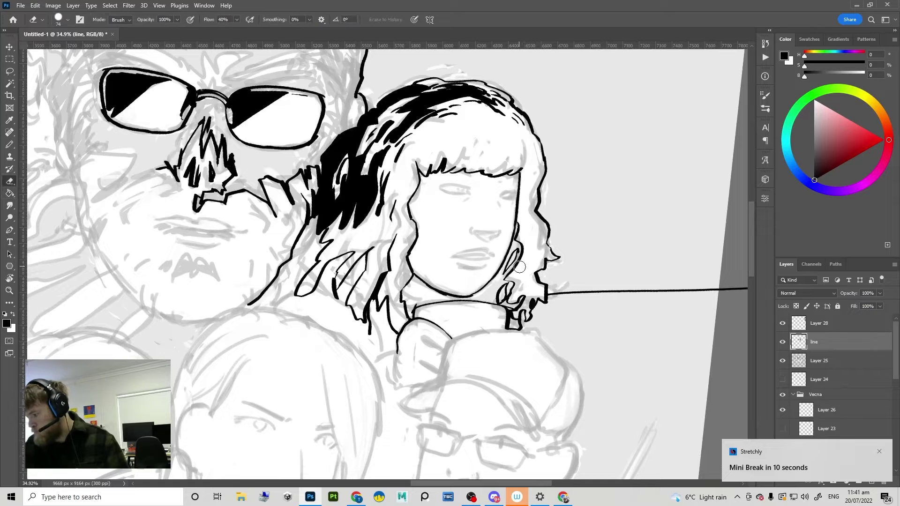
Step: Add strands to the curls beside the jaw, and fill the neck area and the gaps between the curls with black
{"action": "key", "text": "b"}
{"action": "mouse_move", "coordinate": [517, 248]}
{"action": "left_mouse_down"}
{"action": "mouse_move", "coordinate": [501, 282]}
{"action": "mouse_move", "coordinate": [515, 276]}
{"action": "mouse_move", "coordinate": [506, 278]}
{"action": "left_mouse_up"}
{"action": "mouse_move", "coordinate": [501, 278]}
{"action": "left_mouse_down"}
{"action": "mouse_move", "coordinate": [495, 295]}
{"action": "mouse_move", "coordinate": [498, 289]}
{"action": "mouse_move", "coordinate": [517, 307]}
{"action": "left_mouse_up"}
{"action": "key", "text": "g"}
{"action": "left_click", "coordinate": [509, 300]}
{"action": "left_click", "coordinate": [490, 299]}
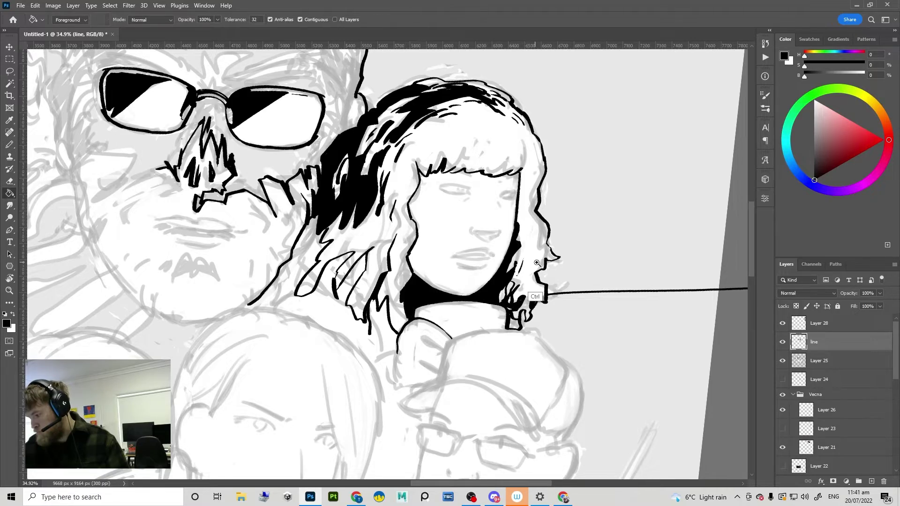
Step: Skip the break reminder covering the canvas
{"action": "scroll", "coordinate": [512, 309], "scroll_direction": "down", "scroll_amount": 10}
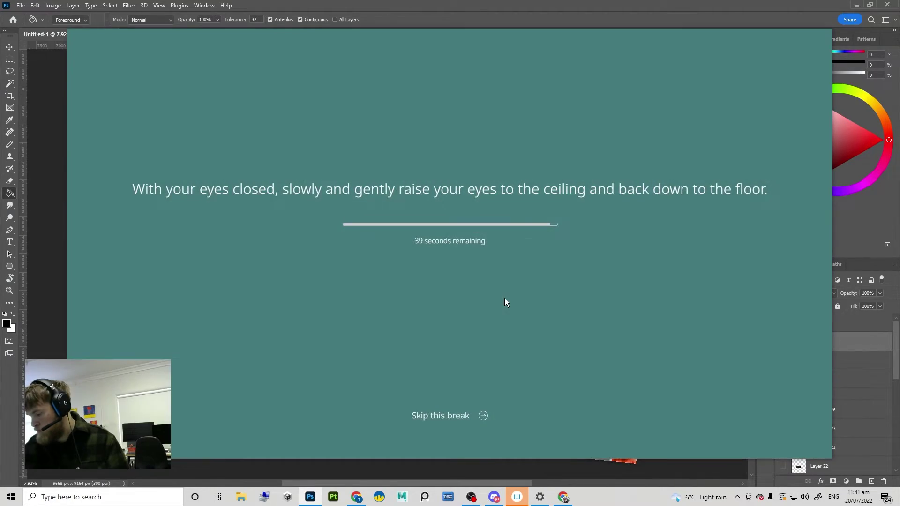
{"action": "left_click", "coordinate": [463, 413]}
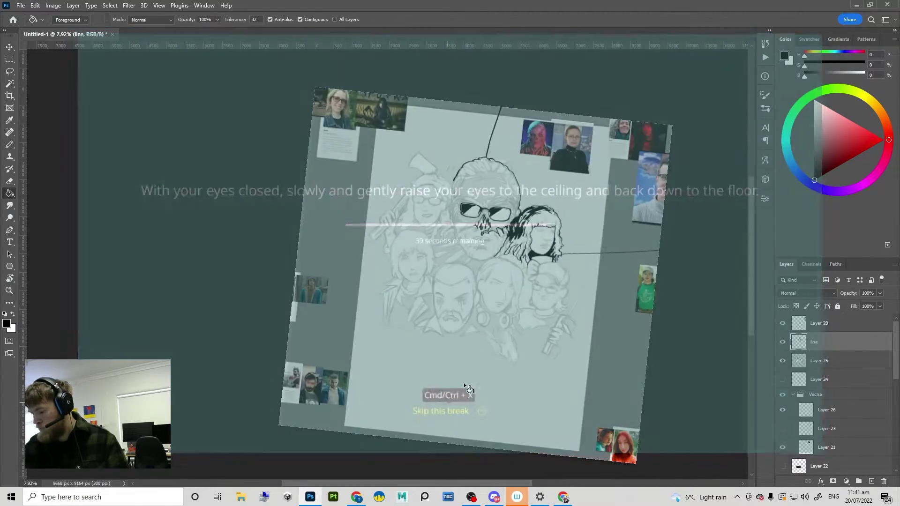
Step: Reduce the pencil size and ink fine dark strands in the hair along the right edge of the girl's face
{"action": "left_click_drag", "start_coordinate": [579, 222], "coordinate": [588, 201]}
{"action": "key", "text": "b"}
{"action": "scroll", "coordinate": [546, 235], "scroll_direction": "up", "scroll_amount": 3}
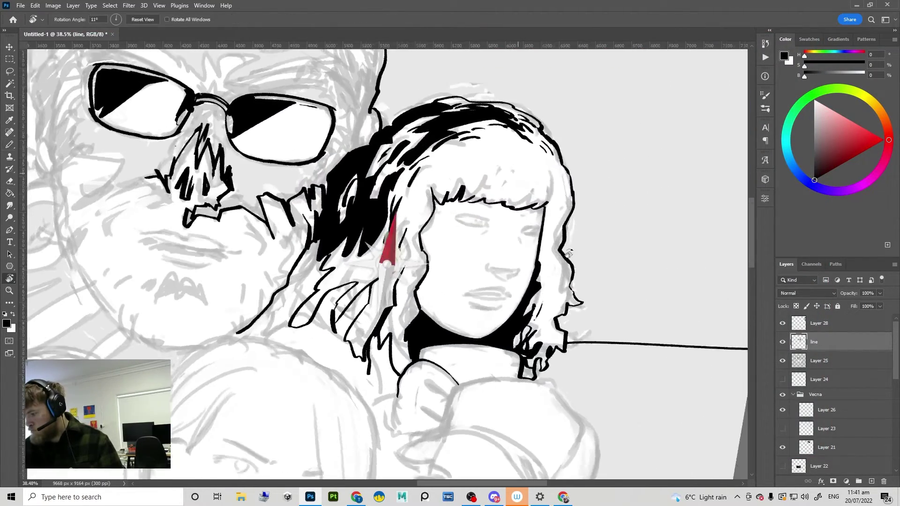
{"action": "right_click", "coordinate": [547, 272], "text": "alt"}
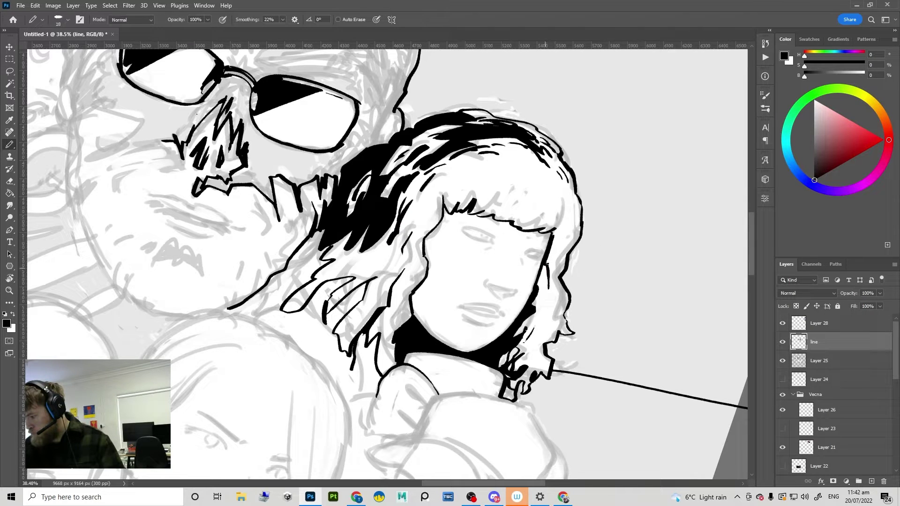
{"action": "left_click_drag", "start_coordinate": [545, 265], "coordinate": [539, 306]}
{"action": "key", "text": "ctrl+z"}
{"action": "left_click_drag", "start_coordinate": [544, 267], "coordinate": [541, 302]}
{"action": "left_click_drag", "start_coordinate": [544, 270], "coordinate": [534, 312]}
{"action": "mouse_move", "coordinate": [544, 305]}
{"action": "left_mouse_down"}
{"action": "mouse_move", "coordinate": [536, 335]}
{"action": "mouse_move", "coordinate": [532, 307]}
{"action": "left_mouse_up"}
{"action": "left_click_drag", "start_coordinate": [578, 263], "coordinate": [536, 287]}
{"action": "scroll", "coordinate": [536, 287], "scroll_direction": "down", "scroll_amount": 3}
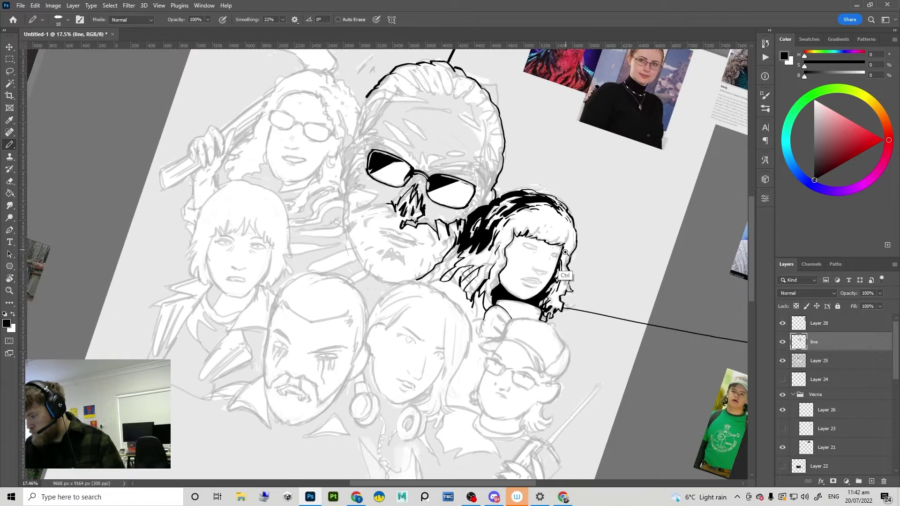
Step: Ink short hair strands at the girl's right-hand temple, where the fringe meets the side hair
{"action": "scroll", "coordinate": [543, 277], "scroll_direction": "up", "scroll_amount": 4}
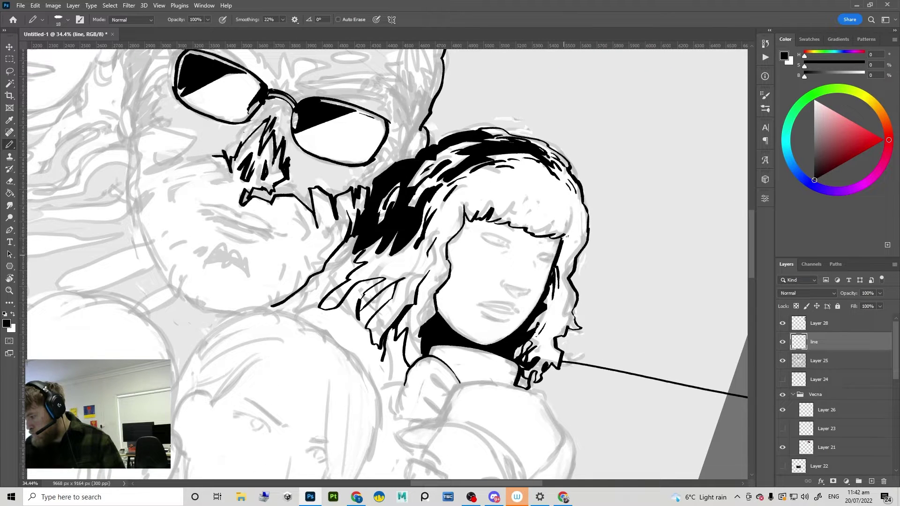
{"action": "left_click_drag", "start_coordinate": [576, 233], "coordinate": [560, 272]}
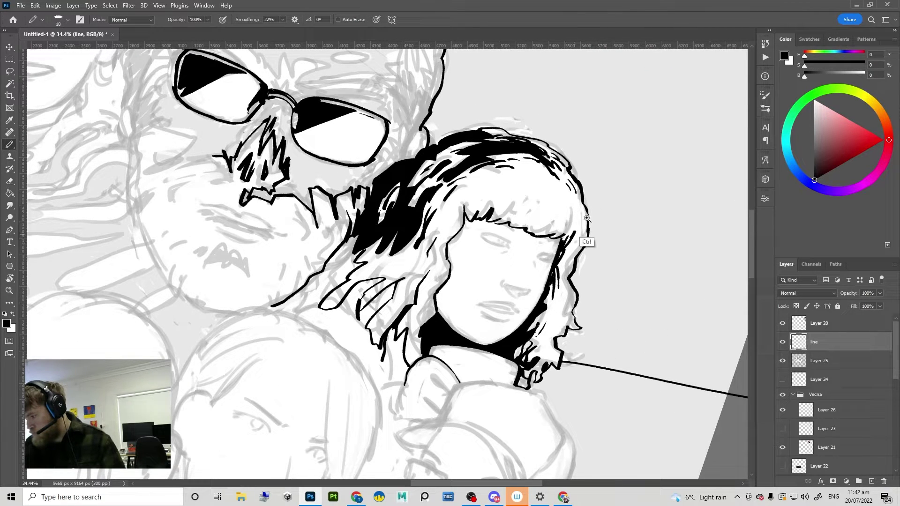
{"action": "mouse_move", "coordinate": [587, 218]}
{"action": "left_mouse_down"}
{"action": "mouse_move", "coordinate": [526, 220]}
{"action": "mouse_move", "coordinate": [477, 273]}
{"action": "mouse_move", "coordinate": [424, 274]}
{"action": "left_mouse_up"}
{"action": "key", "text": "r"}
{"action": "left_click_drag", "start_coordinate": [507, 275], "coordinate": [556, 201]}
{"action": "left_click_drag", "start_coordinate": [457, 258], "coordinate": [474, 252]}
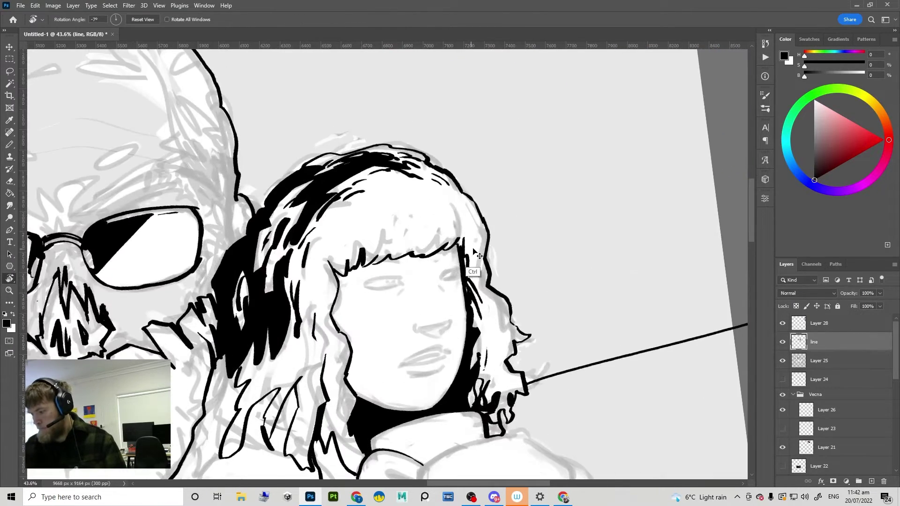
{"action": "key", "text": "b"}
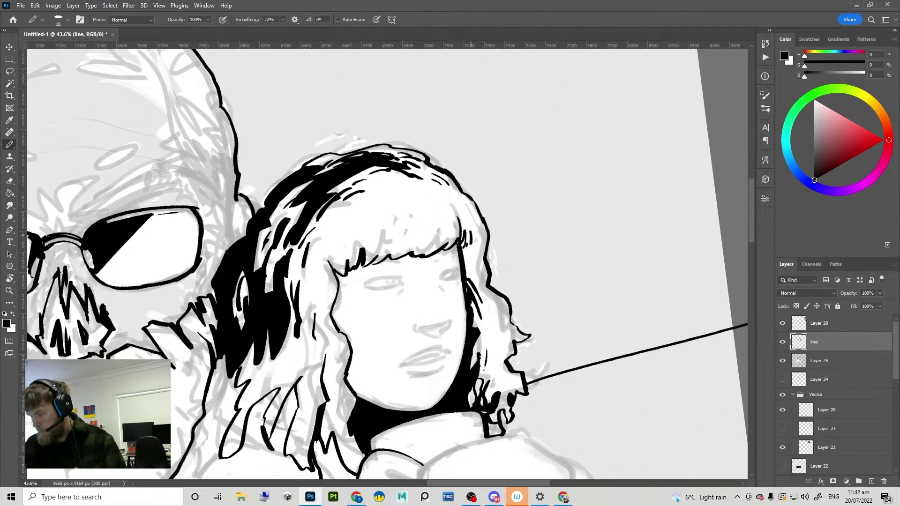
{"action": "scroll", "coordinate": [480, 250], "scroll_direction": "down", "scroll_amount": 3}
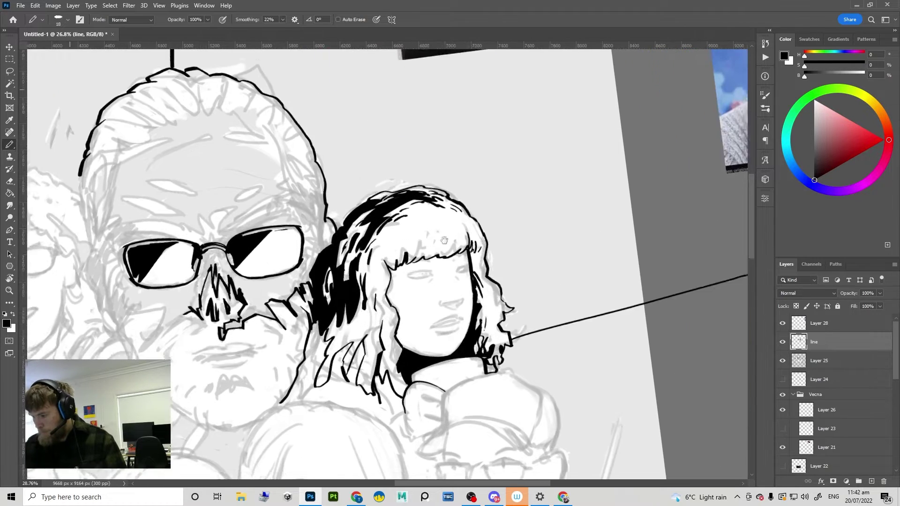
Step: Set the eraser to Pencil mode and choose a brush tip for it
{"action": "key", "text": "e"}
{"action": "right_click", "coordinate": [401, 225]}
{"action": "left_click", "coordinate": [125, 20]}
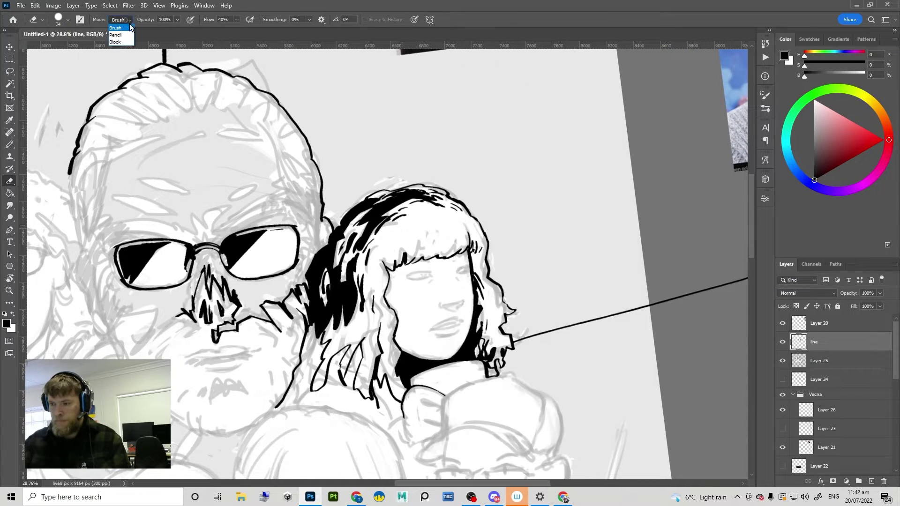
{"action": "left_click", "coordinate": [116, 34]}
{"action": "right_click", "coordinate": [427, 224]}
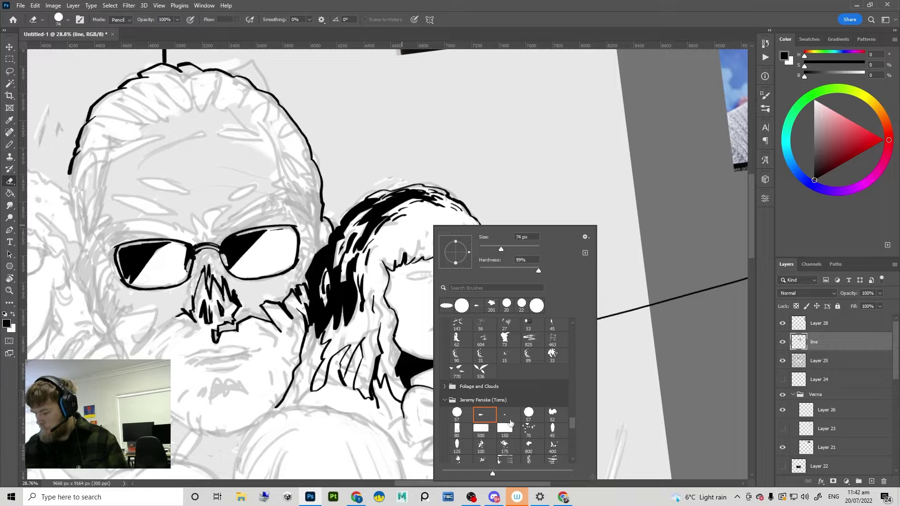
{"action": "left_click_drag", "start_coordinate": [456, 242], "coordinate": [456, 249]}
Step: Erase thin highlight streaks into the black band of hair across the girl's crown
{"action": "mouse_move", "coordinate": [403, 212]}
{"action": "left_mouse_down"}
{"action": "mouse_move", "coordinate": [369, 234]}
{"action": "mouse_move", "coordinate": [376, 221]}
{"action": "left_mouse_up"}
{"action": "key", "text": "ctrl+z"}
{"action": "left_click_drag", "start_coordinate": [409, 203], "coordinate": [372, 219]}
Step: Ink additional fine strands on the crown and through the long hair on the left side of the girl's head
{"action": "key", "text": "b"}
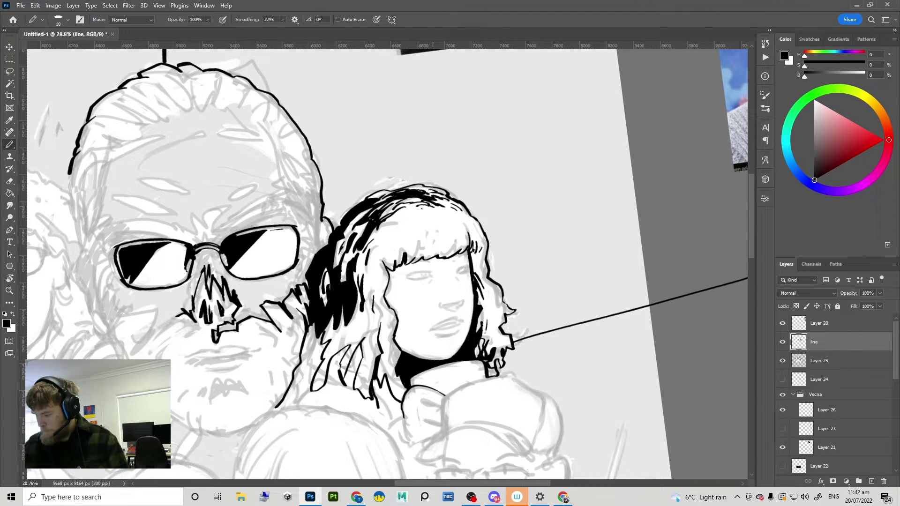
{"action": "left_click_drag", "start_coordinate": [486, 254], "coordinate": [447, 237]}
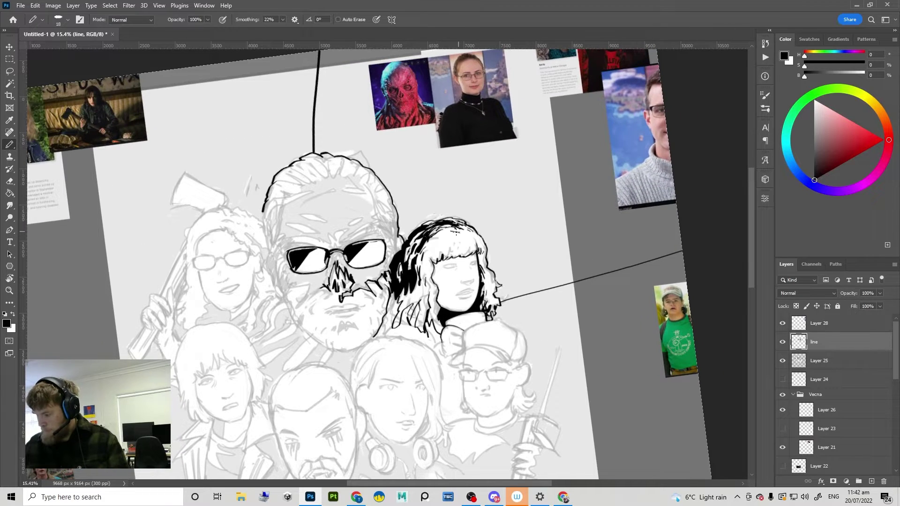
{"action": "scroll", "coordinate": [467, 232], "scroll_direction": "up", "scroll_amount": 2}
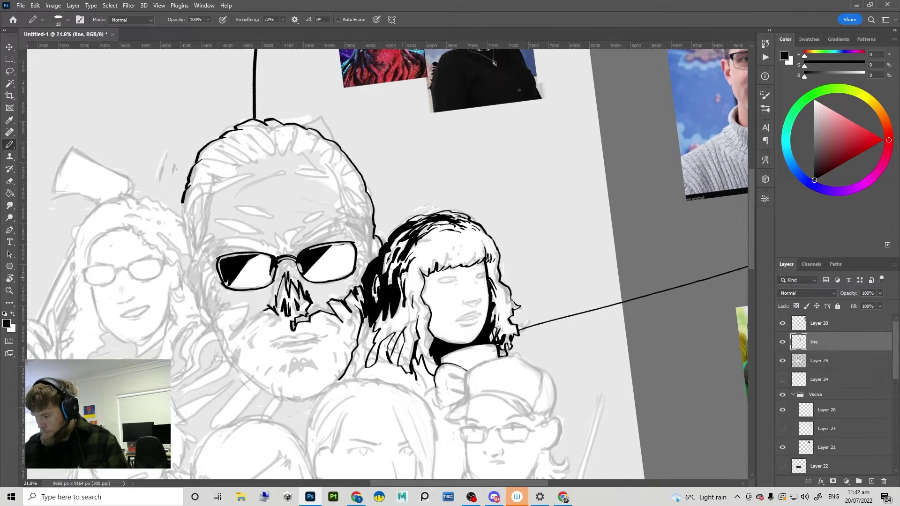
{"action": "mouse_move", "coordinate": [409, 305]}
{"action": "left_mouse_down"}
{"action": "mouse_move", "coordinate": [447, 305]}
{"action": "mouse_move", "coordinate": [382, 339]}
{"action": "mouse_move", "coordinate": [367, 387]}
{"action": "left_mouse_up"}
{"action": "scroll", "coordinate": [358, 351], "scroll_direction": "down", "scroll_amount": 5}
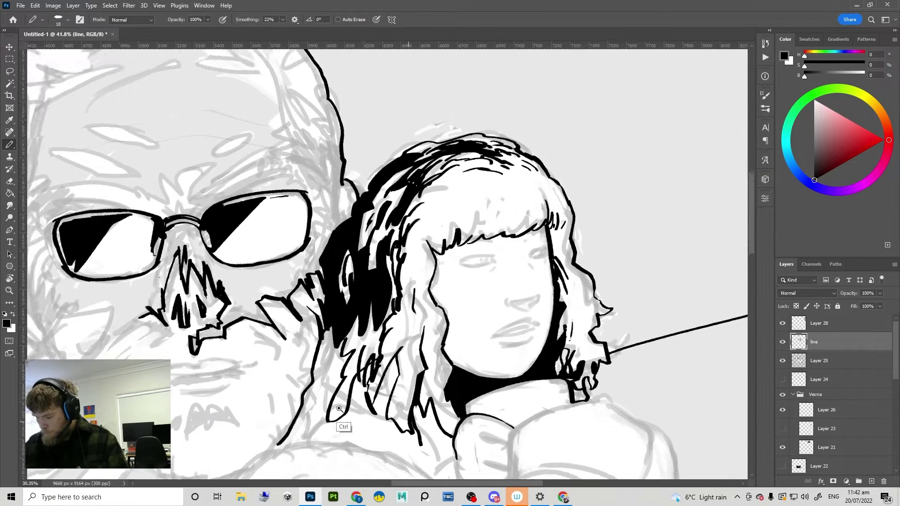
Step: Ink the brow strokes above the girl's right-hand eye, just under the fringe
{"action": "scroll", "coordinate": [416, 345], "scroll_direction": "up", "scroll_amount": 4}
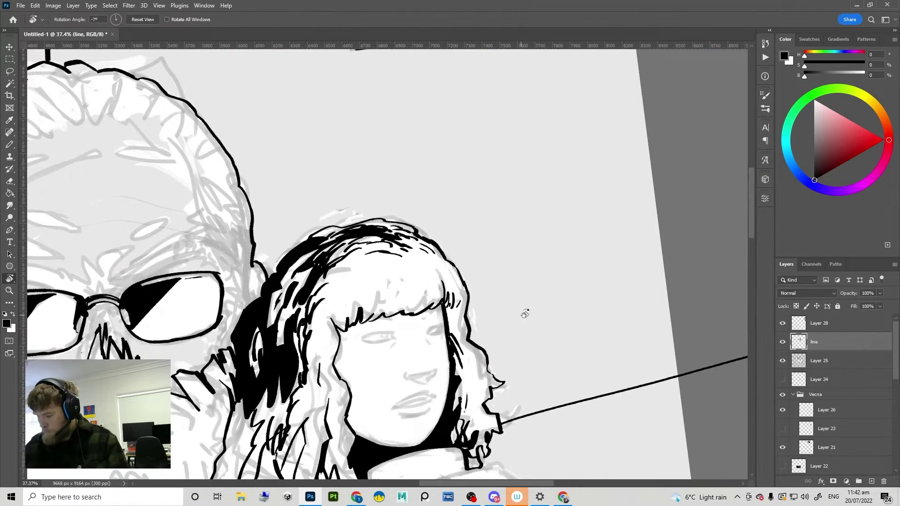
{"action": "scroll", "coordinate": [449, 309], "scroll_direction": "up", "scroll_amount": 2}
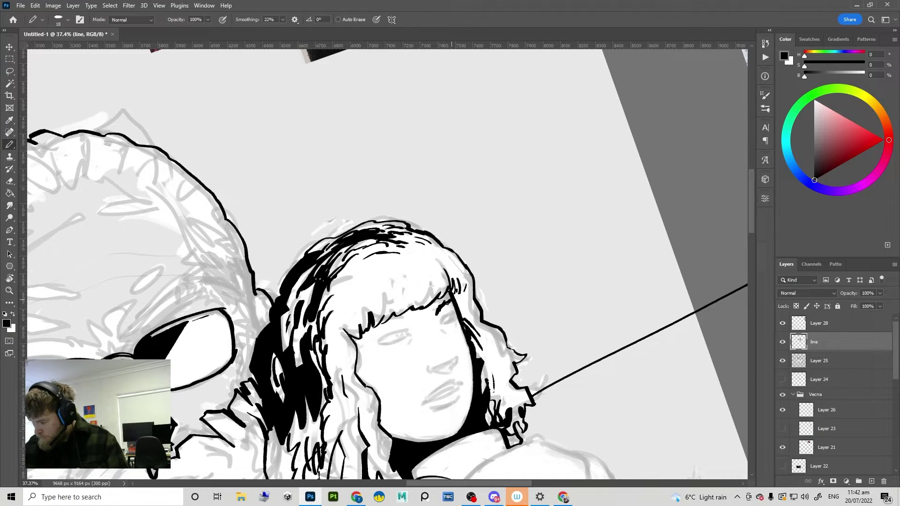
{"action": "scroll", "coordinate": [436, 310], "scroll_direction": "down", "scroll_amount": 3}
{"action": "scroll", "coordinate": [440, 314], "scroll_direction": "up", "scroll_amount": 2}
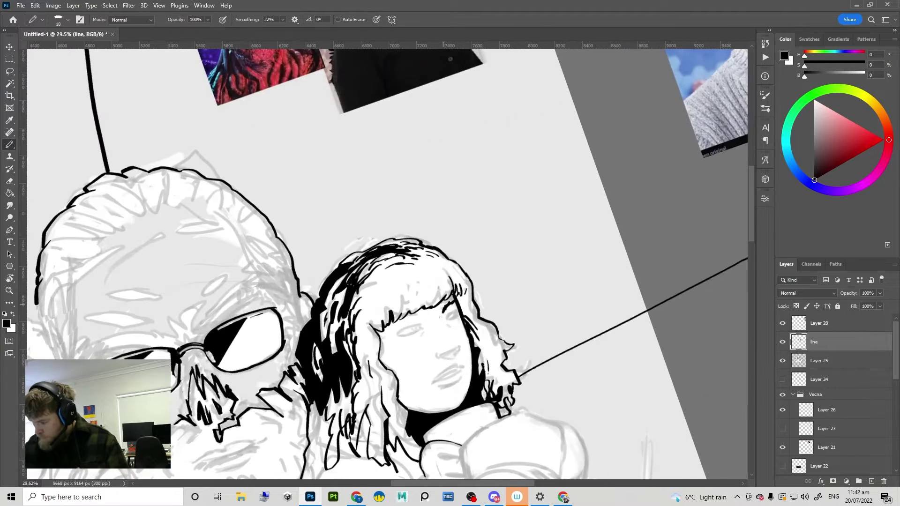
{"action": "scroll", "coordinate": [454, 298], "scroll_direction": "down", "scroll_amount": 3}
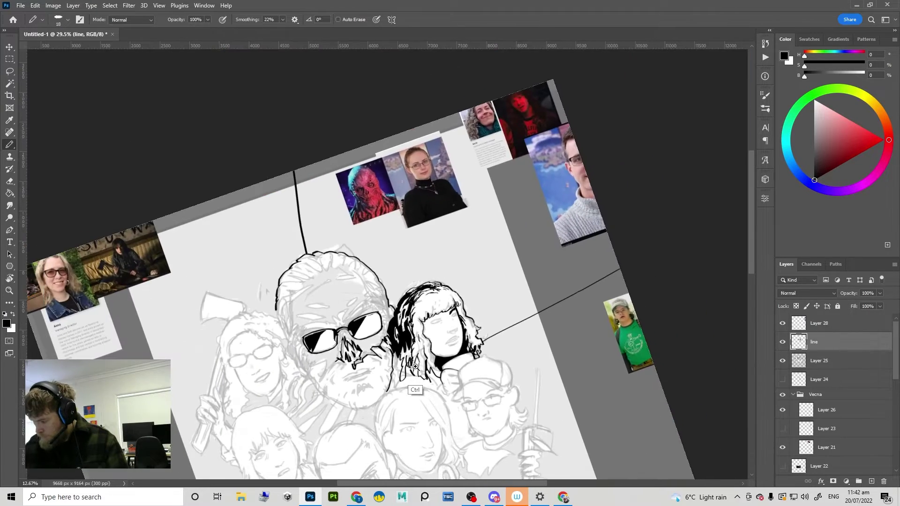
Step: Ink the upper lid and iris of the girl's right-hand eye over the sketch
{"action": "scroll", "coordinate": [449, 305], "scroll_direction": "up", "scroll_amount": 4}
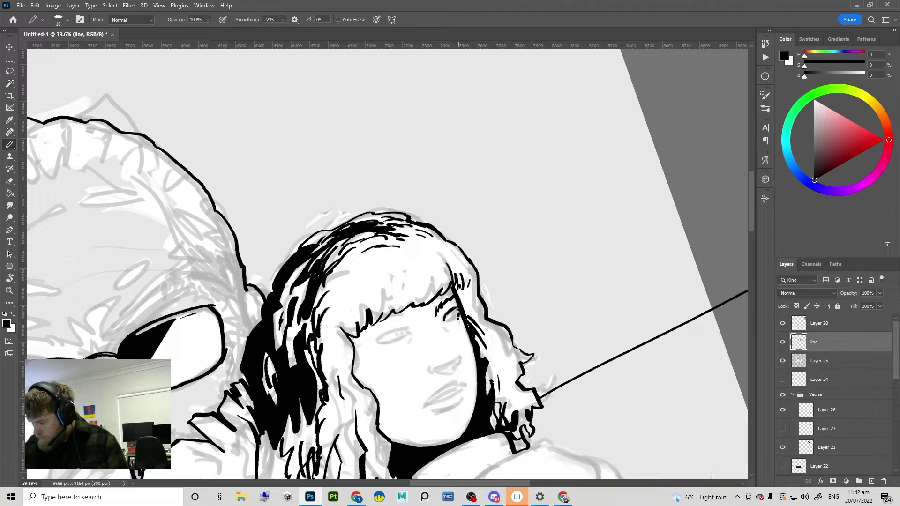
{"action": "key", "text": "ctrl+z"}
{"action": "left_click_drag", "start_coordinate": [446, 323], "coordinate": [458, 317]}
{"action": "key", "text": "ctrl+z"}
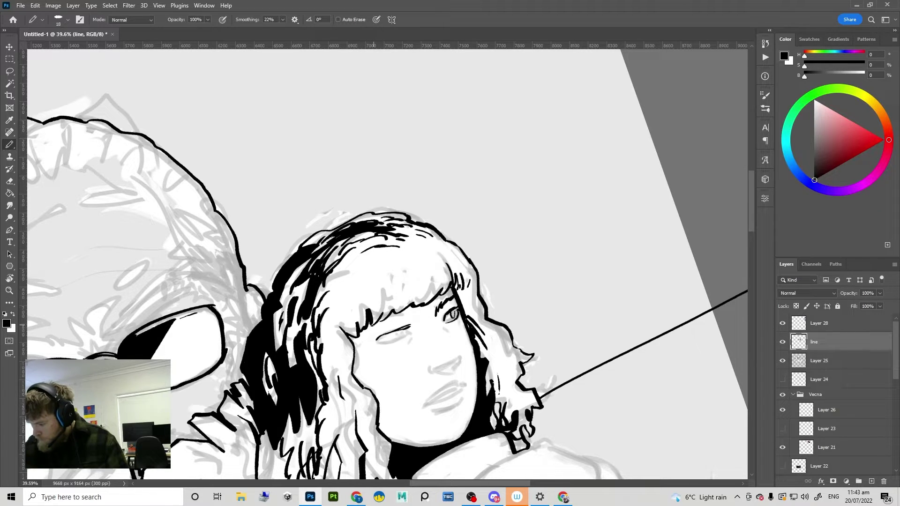
Step: Ink the girl's left-hand eye with its lid, iris and lower line, and outline the underside of her nose
{"action": "mouse_move", "coordinate": [375, 328]}
{"action": "left_mouse_down"}
{"action": "mouse_move", "coordinate": [411, 318]}
{"action": "mouse_move", "coordinate": [387, 321]}
{"action": "left_mouse_up"}
{"action": "scroll", "coordinate": [445, 335], "scroll_direction": "down", "scroll_amount": 2}
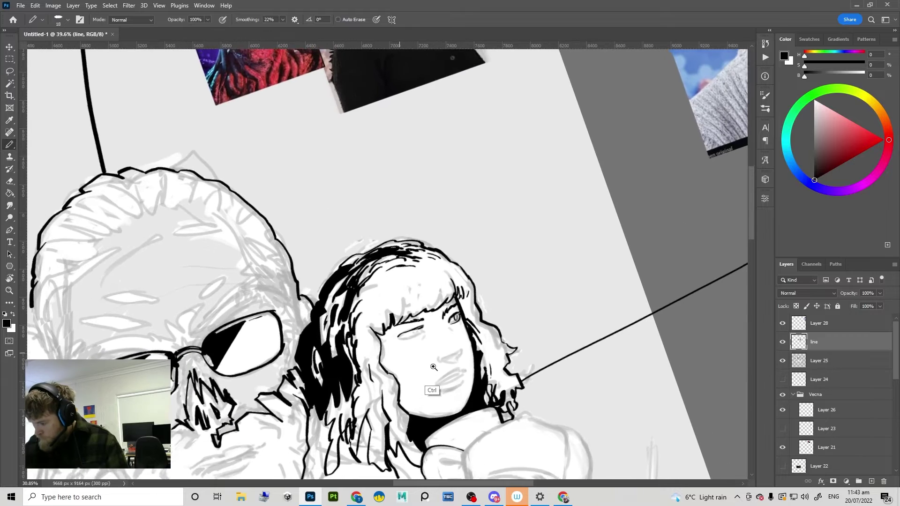
{"action": "scroll", "coordinate": [419, 339], "scroll_direction": "up", "scroll_amount": 2}
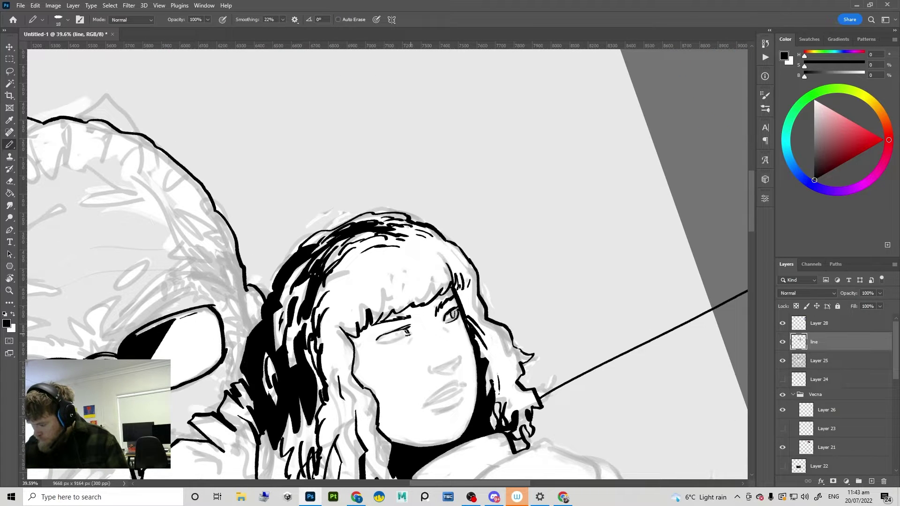
{"action": "mouse_move", "coordinate": [380, 343]}
{"action": "left_mouse_down"}
{"action": "mouse_move", "coordinate": [409, 335]}
{"action": "mouse_move", "coordinate": [399, 337]}
{"action": "left_mouse_up"}
{"action": "scroll", "coordinate": [411, 331], "scroll_direction": "down", "scroll_amount": 4}
{"action": "scroll", "coordinate": [432, 340], "scroll_direction": "up", "scroll_amount": 4}
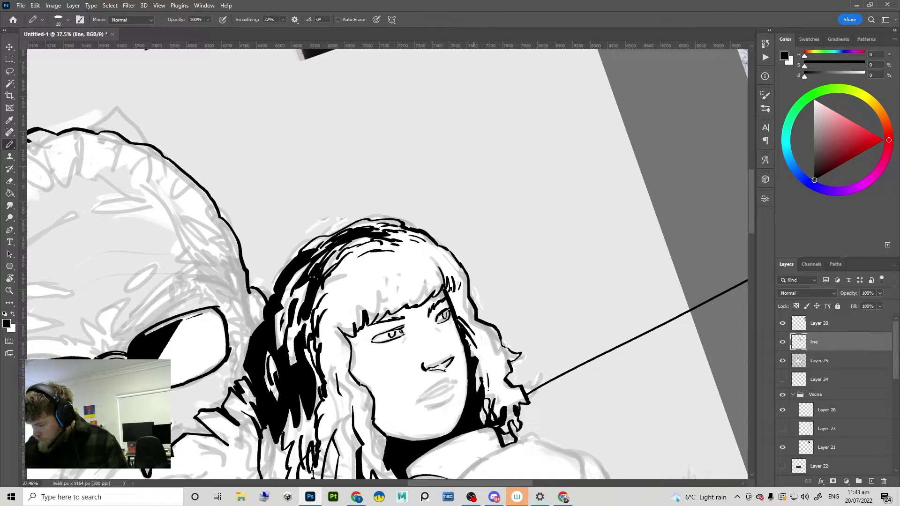
Step: Try several versions of the parting line and upper lip of the girl's mouth, undoing each attempt
{"action": "scroll", "coordinate": [455, 354], "scroll_direction": "down", "scroll_amount": 4}
{"action": "scroll", "coordinate": [455, 355], "scroll_direction": "up", "scroll_amount": 3}
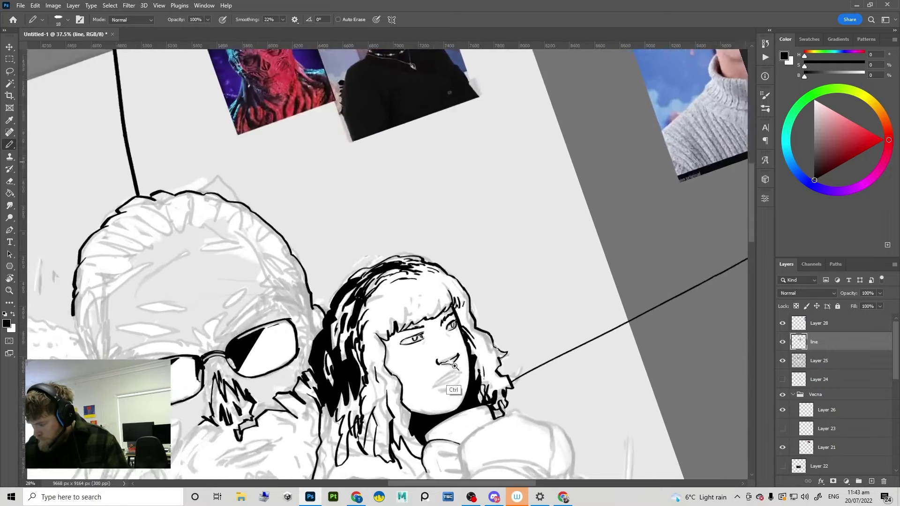
{"action": "scroll", "coordinate": [411, 345], "scroll_direction": "down", "scroll_amount": 2}
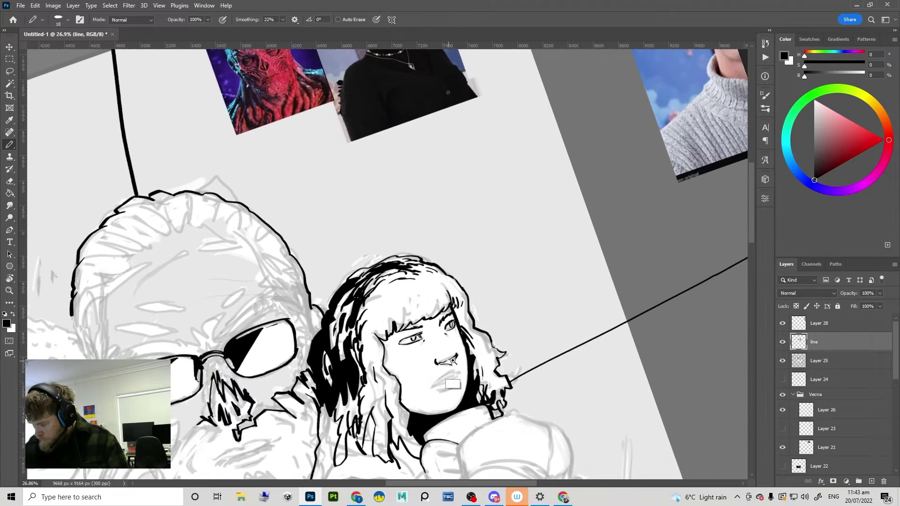
{"action": "scroll", "coordinate": [441, 377], "scroll_direction": "up", "scroll_amount": 3}
{"action": "key", "text": "ctrl+z"}
{"action": "left_click_drag", "start_coordinate": [419, 389], "coordinate": [445, 372]}
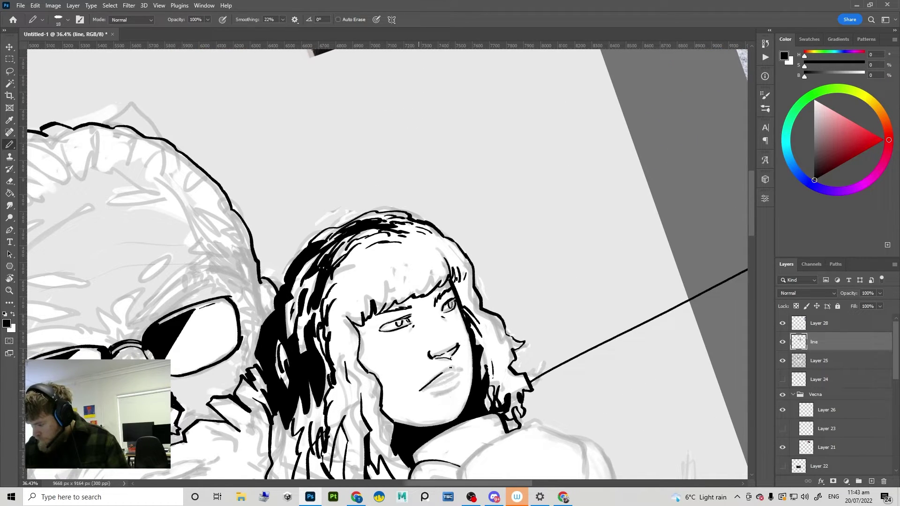
{"action": "key", "text": "ctrl+z"}
{"action": "mouse_move", "coordinate": [426, 389]}
{"action": "left_mouse_down"}
{"action": "mouse_move", "coordinate": [456, 373]}
{"action": "mouse_move", "coordinate": [444, 334]}
{"action": "mouse_move", "coordinate": [398, 333]}
{"action": "mouse_move", "coordinate": [453, 327]}
{"action": "left_mouse_up"}
{"action": "key", "text": "ctrl+z"}
{"action": "key", "text": "ctrl+z"}
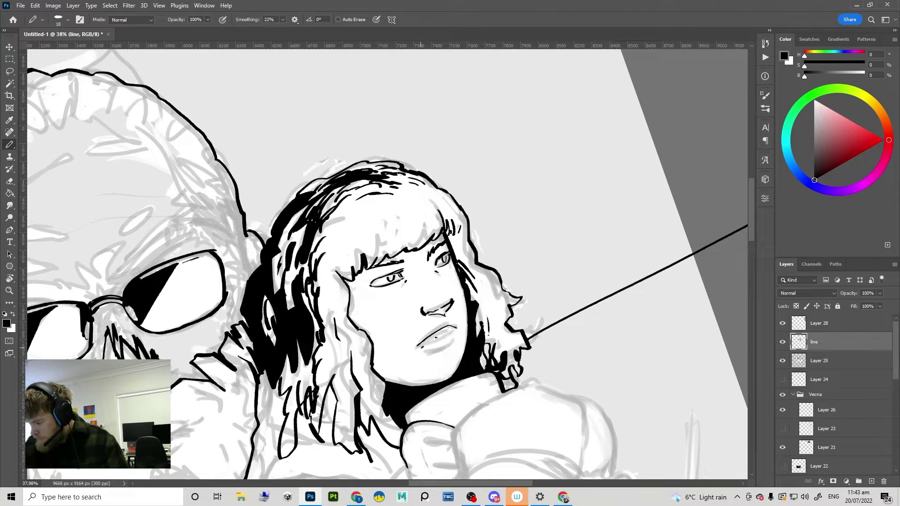
{"action": "left_click_drag", "start_coordinate": [420, 347], "coordinate": [454, 331]}
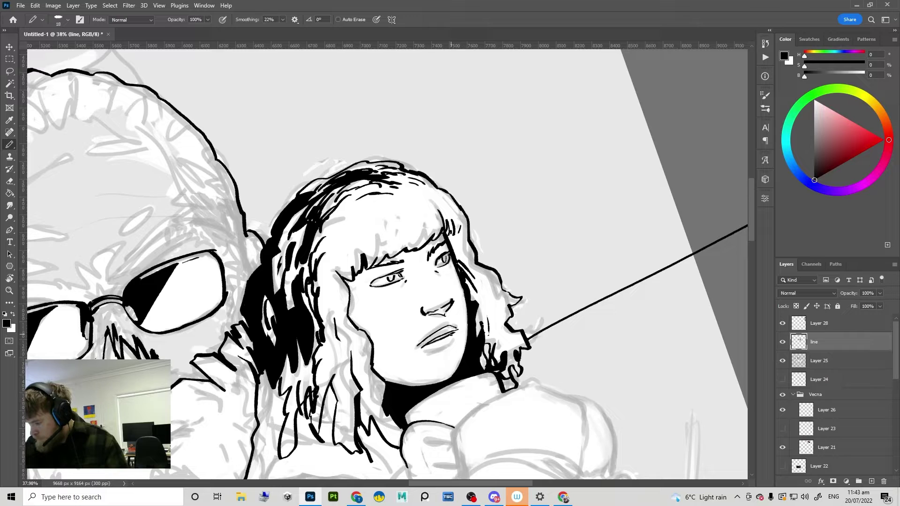
{"action": "key", "text": "ctrl+z"}
{"action": "key", "text": "ctrl+z"}
{"action": "key", "text": "ctrl+z"}
{"action": "key", "text": "ctrl+z"}
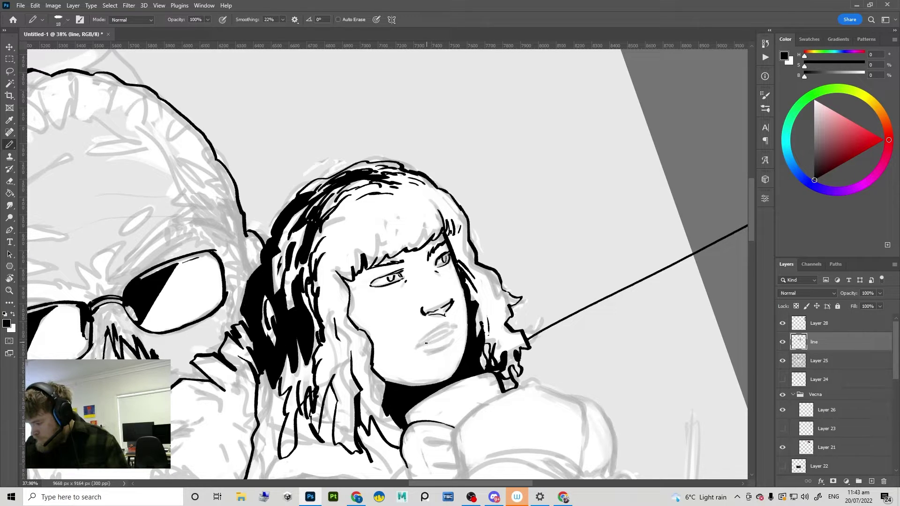
Step: Ink the girl's mouth with a parting line, upper lip contour and short lower lip line
{"action": "mouse_move", "coordinate": [426, 343]}
{"action": "left_mouse_down"}
{"action": "mouse_move", "coordinate": [454, 332]}
{"action": "mouse_move", "coordinate": [431, 336]}
{"action": "mouse_move", "coordinate": [446, 325]}
{"action": "mouse_move", "coordinate": [457, 330]}
{"action": "mouse_move", "coordinate": [440, 340]}
{"action": "mouse_move", "coordinate": [455, 332]}
{"action": "left_mouse_up"}
{"action": "key", "text": "ctrl+z"}
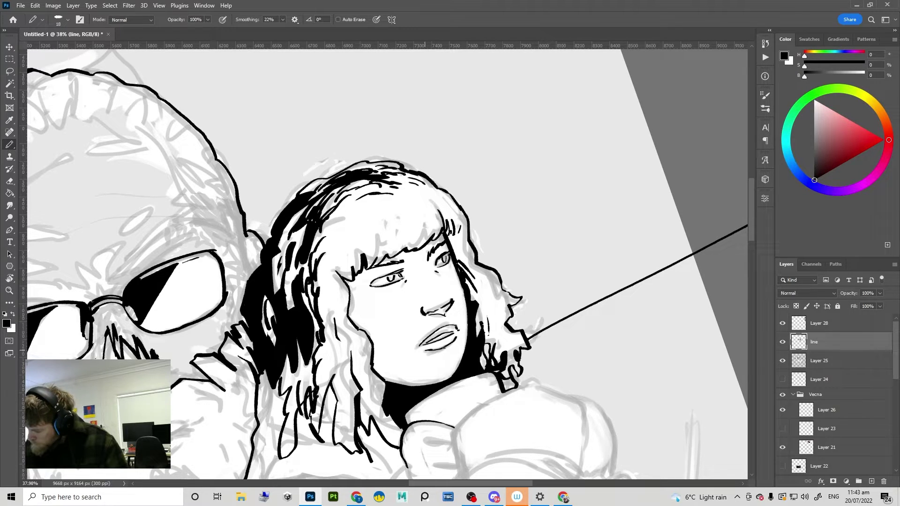
{"action": "left_click_drag", "start_coordinate": [453, 349], "coordinate": [417, 359]}
{"action": "key", "text": "r"}
{"action": "left_click_drag", "start_coordinate": [514, 300], "coordinate": [528, 283]}
{"action": "left_click_drag", "start_coordinate": [435, 348], "coordinate": [422, 347]}
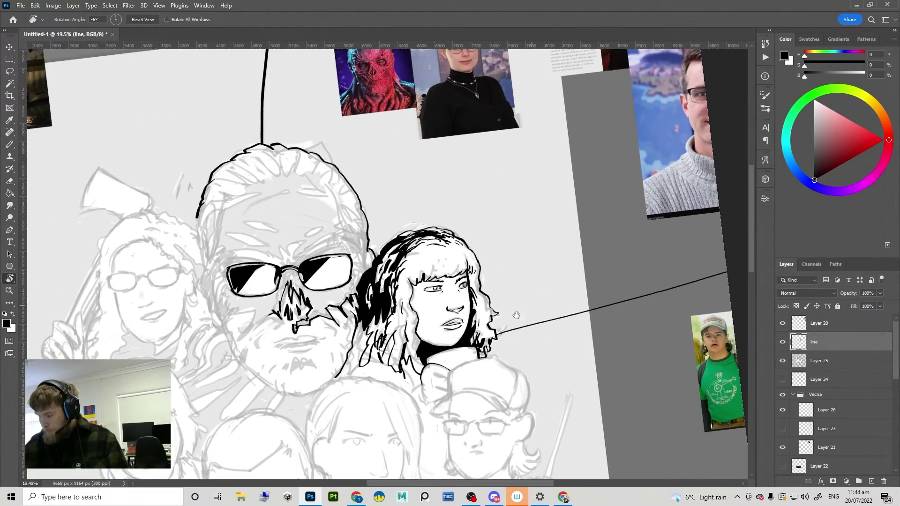
Step: Erase and re-ink the dark hair edge bordering the right-hand side of the girl's face, from the fringe to the cheek
{"action": "key", "text": "b"}
{"action": "key", "text": "r"}
{"action": "mouse_move", "coordinate": [473, 304]}
{"action": "left_mouse_down"}
{"action": "mouse_move", "coordinate": [503, 307]}
{"action": "mouse_move", "coordinate": [475, 374]}
{"action": "left_mouse_up"}
{"action": "key", "text": "b"}
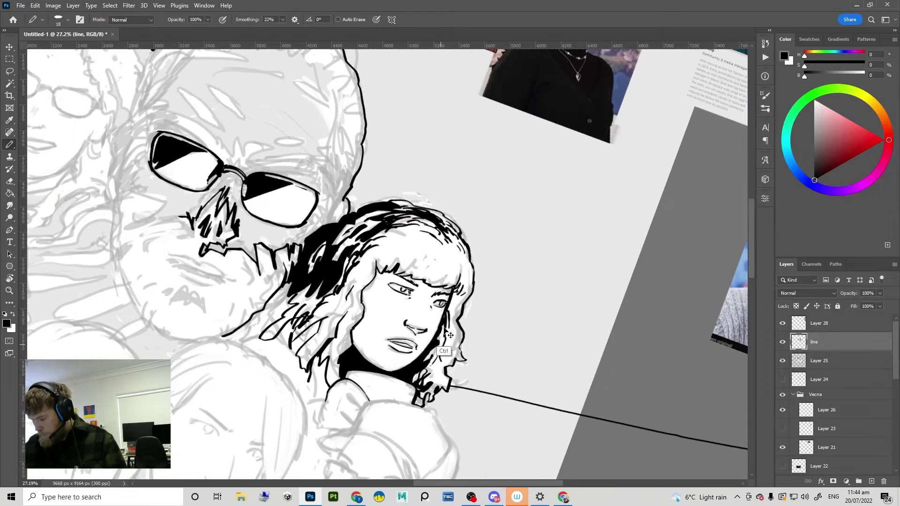
{"action": "key", "text": "e"}
{"action": "mouse_move", "coordinate": [445, 330]}
{"action": "left_mouse_down"}
{"action": "mouse_move", "coordinate": [455, 302]}
{"action": "mouse_move", "coordinate": [449, 351]}
{"action": "left_mouse_up"}
{"action": "key", "text": "b"}
{"action": "key", "text": "ctrl+z"}
{"action": "left_click_drag", "start_coordinate": [448, 305], "coordinate": [441, 354]}
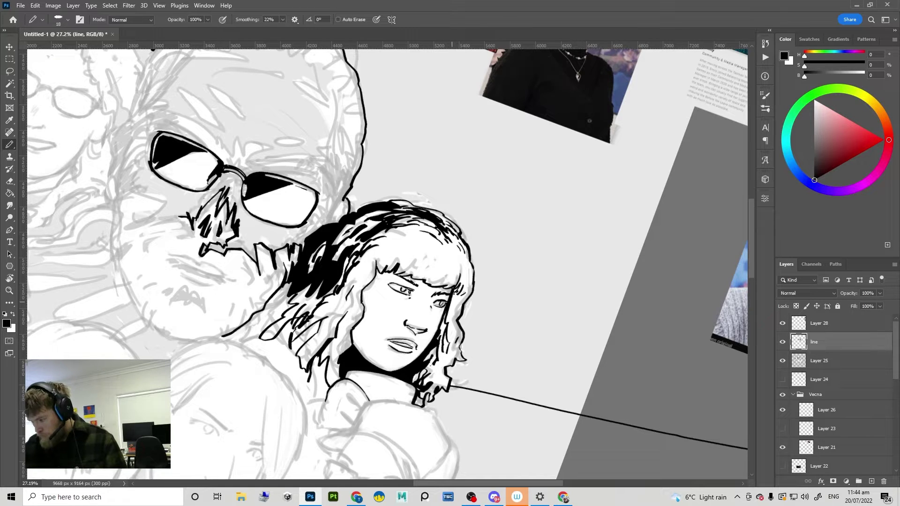
{"action": "left_click_drag", "start_coordinate": [454, 293], "coordinate": [450, 312]}
{"action": "key", "text": "ctrl+z"}
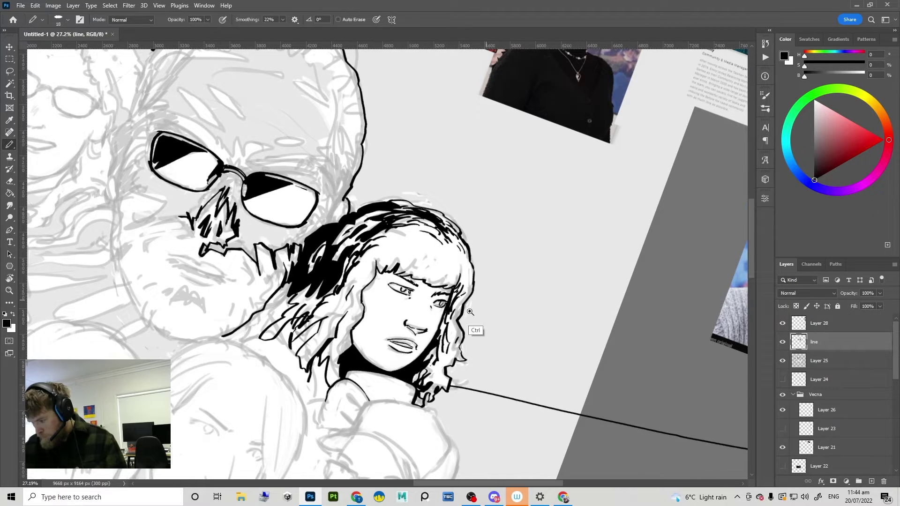
Step: Try a black fill on the background beside the girl and the central head, and undo it
{"action": "scroll", "coordinate": [477, 330], "scroll_direction": "down", "scroll_amount": 5}
{"action": "key", "text": "g"}
{"action": "left_click", "coordinate": [535, 251]}
{"action": "scroll", "coordinate": [535, 254], "scroll_direction": "down", "scroll_amount": 3}
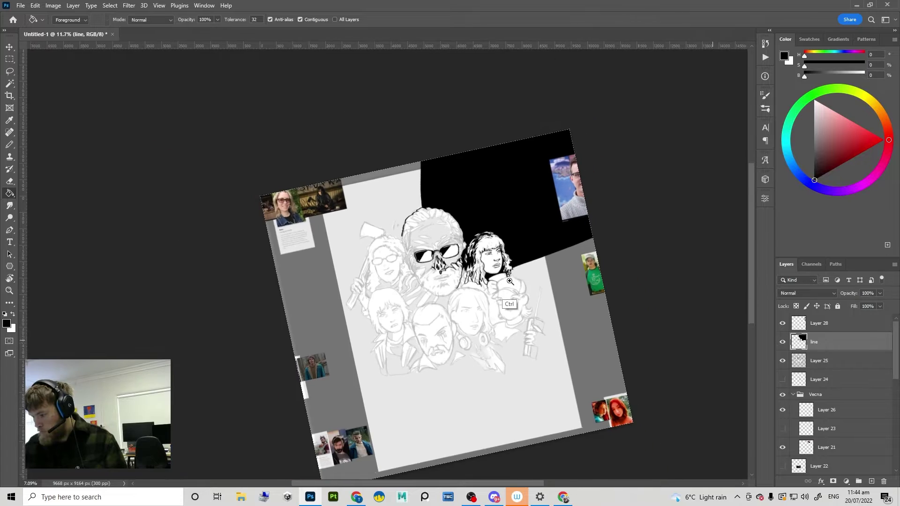
{"action": "key", "text": "ctrl+z"}
Step: Ink thin strands beside the girl's right-hand eye and at the adjoining end of her fringe
{"action": "scroll", "coordinate": [538, 255], "scroll_direction": "up", "scroll_amount": 6}
{"action": "key", "text": "r"}
{"action": "left_click_drag", "start_coordinate": [527, 240], "coordinate": [484, 287]}
{"action": "scroll", "coordinate": [425, 268], "scroll_direction": "up", "scroll_amount": 4}
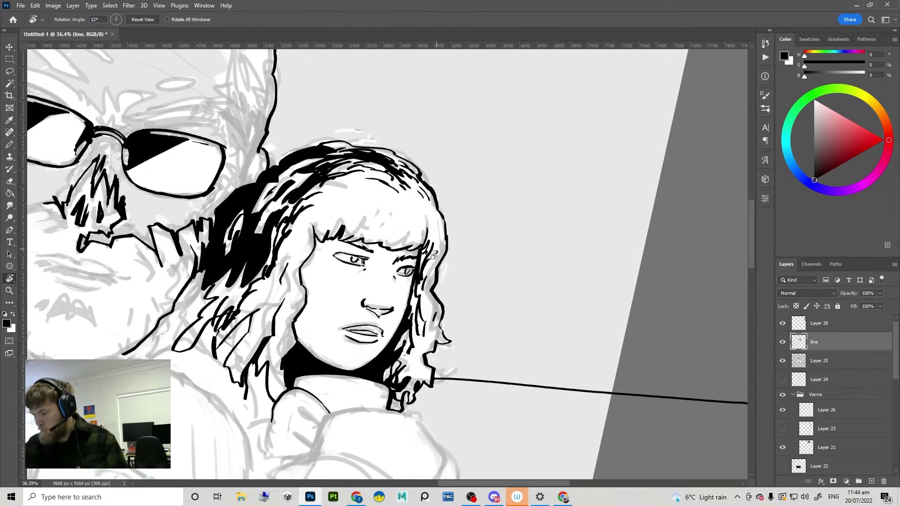
{"action": "key", "text": "e"}
{"action": "key", "text": "b"}
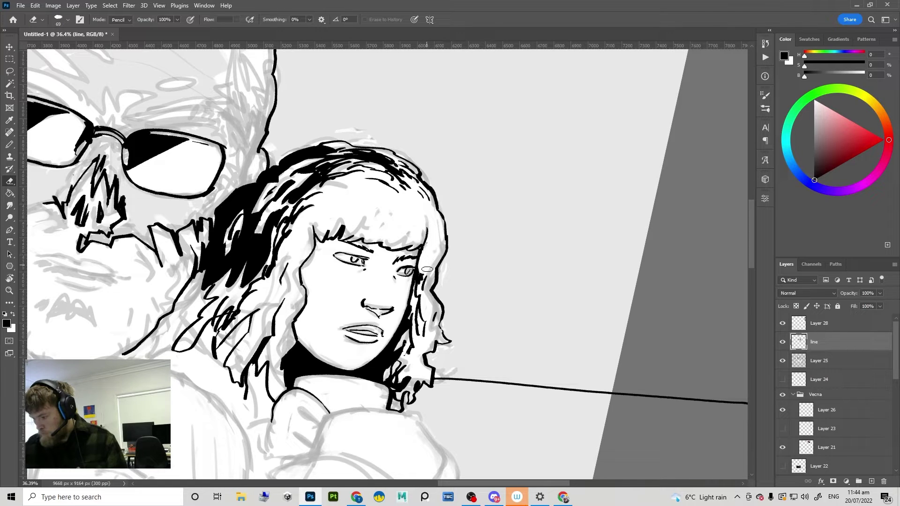
{"action": "left_click_drag", "start_coordinate": [423, 256], "coordinate": [423, 284]}
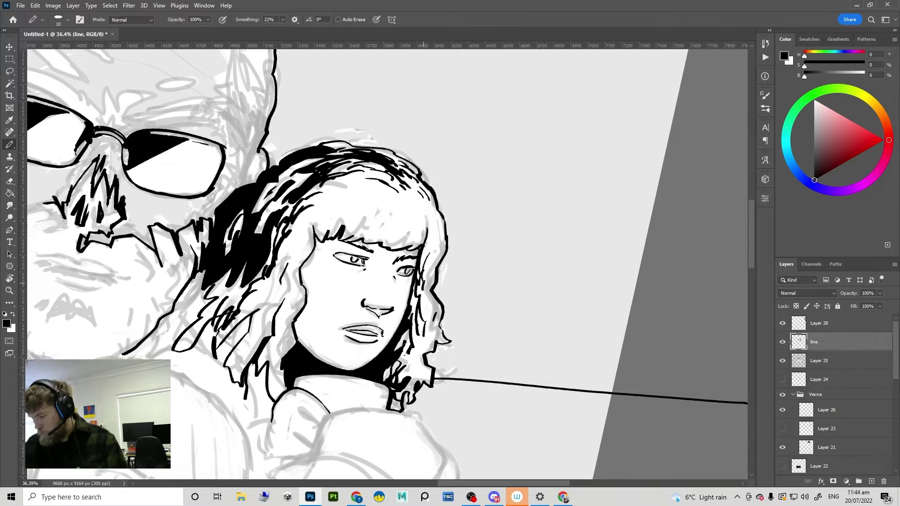
{"action": "mouse_move", "coordinate": [423, 227]}
{"action": "left_mouse_down"}
{"action": "mouse_move", "coordinate": [424, 246]}
{"action": "mouse_move", "coordinate": [414, 248]}
{"action": "left_mouse_up"}
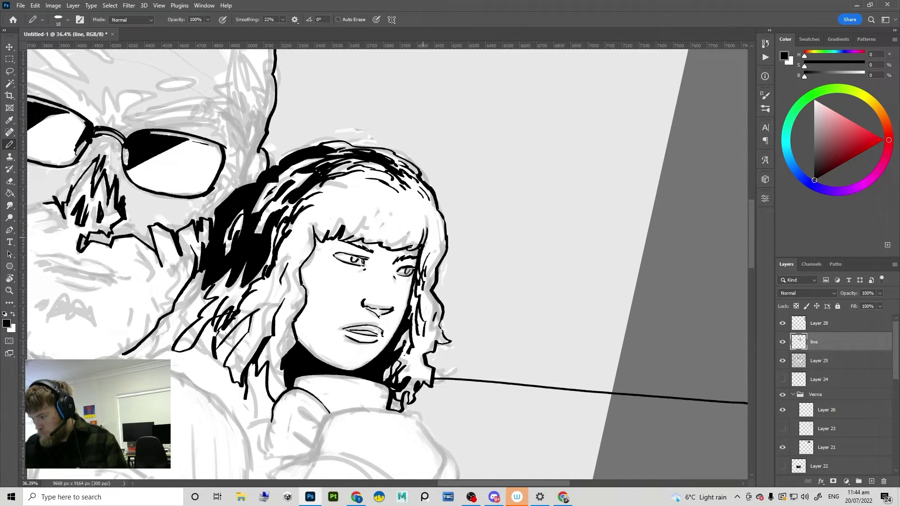
Step: Ink a short strand at the left-hand end of the girl's fringe
{"action": "key", "text": "r"}
{"action": "left_click_drag", "start_coordinate": [472, 235], "coordinate": [456, 207]}
{"action": "left_click_drag", "start_coordinate": [337, 237], "coordinate": [332, 252]}
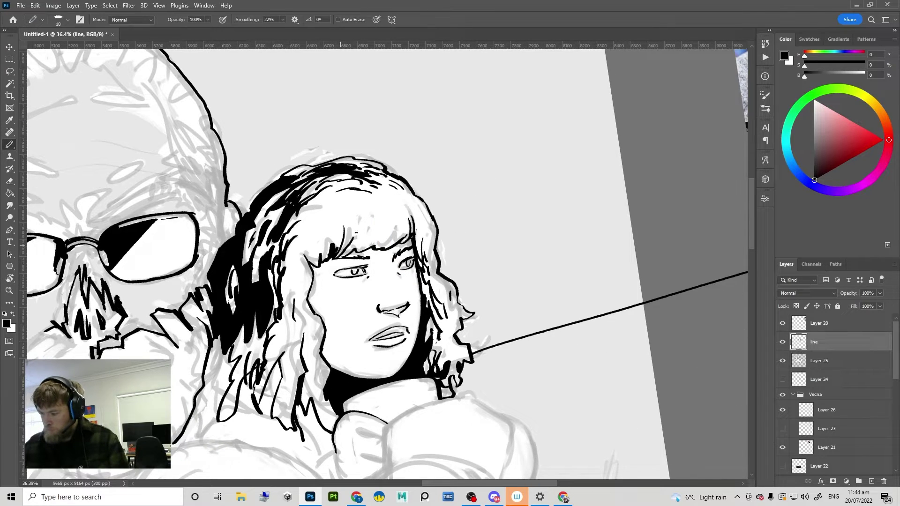
Step: Touch up the girl's dark hair with a short stroke on the side next to the central head
{"action": "scroll", "coordinate": [370, 239], "scroll_direction": "down", "scroll_amount": 5}
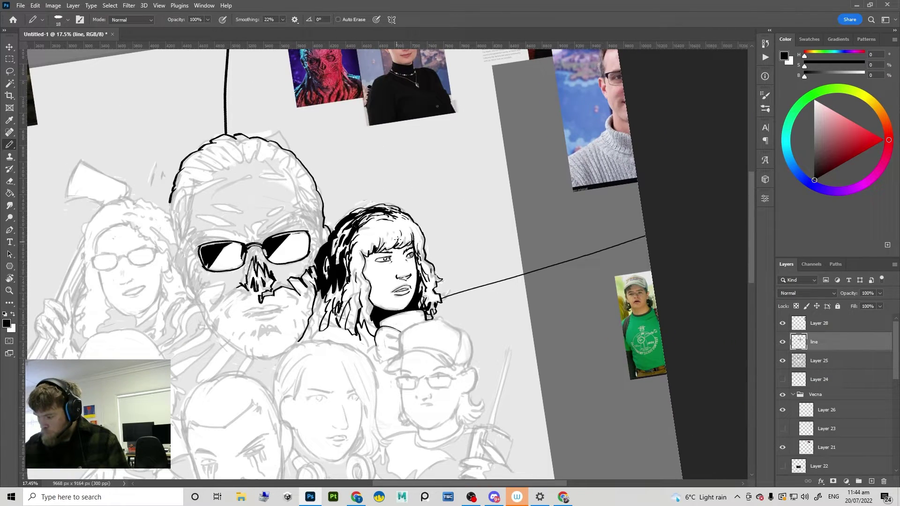
{"action": "key", "text": "e"}
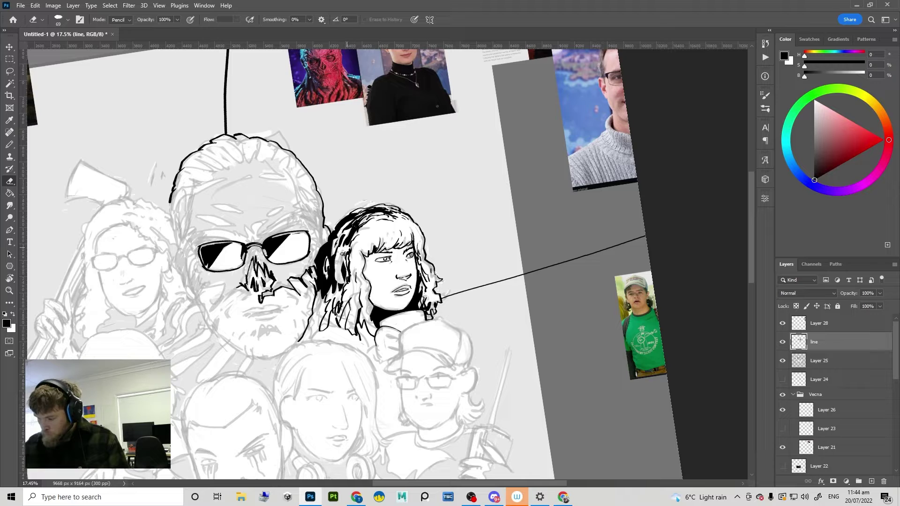
{"action": "key", "text": "b"}
{"action": "mouse_move", "coordinate": [335, 264]}
{"action": "left_mouse_down"}
{"action": "mouse_move", "coordinate": [340, 282]}
{"action": "mouse_move", "coordinate": [349, 282]}
{"action": "mouse_move", "coordinate": [326, 272]}
{"action": "left_mouse_up"}
{"action": "scroll", "coordinate": [379, 239], "scroll_direction": "up", "scroll_amount": 2}
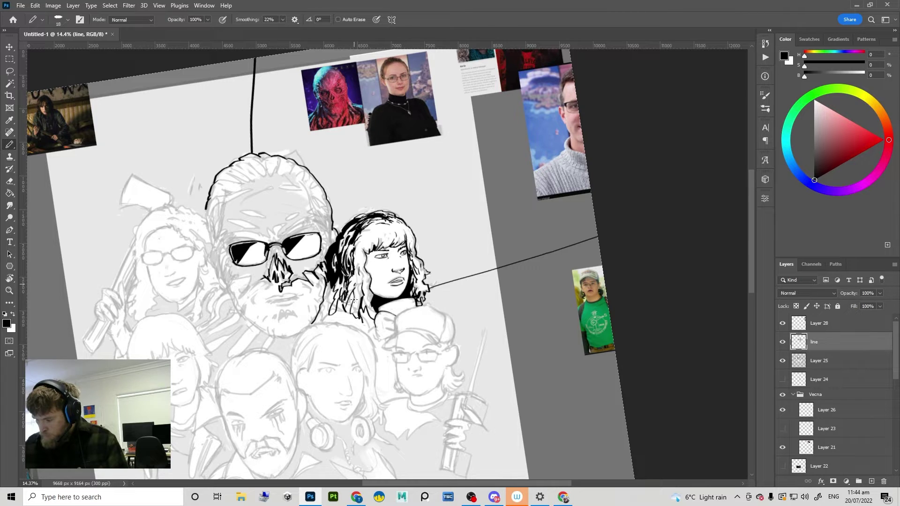
Step: Test the silhouettes against a black background fill between the two long boundary lines, undoing the fill each time
{"action": "key", "text": "t"}
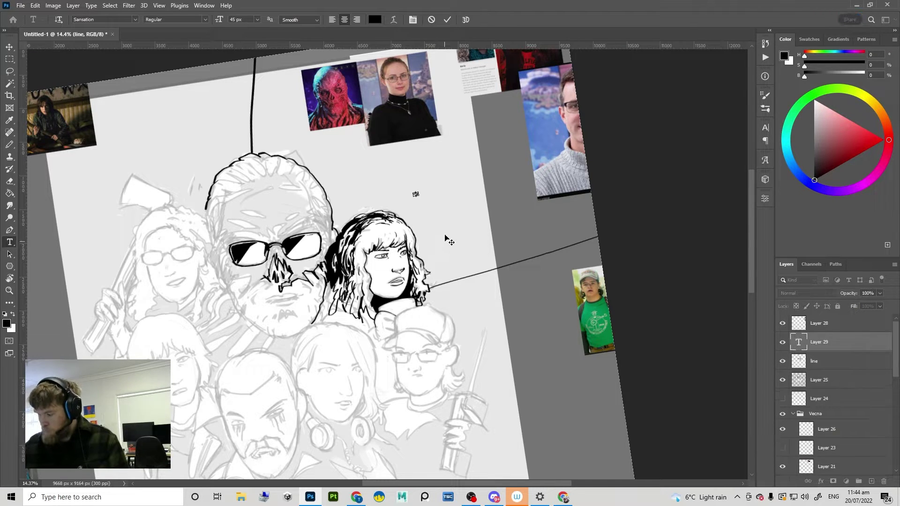
{"action": "key", "text": "g"}
{"action": "left_click", "coordinate": [432, 207]}
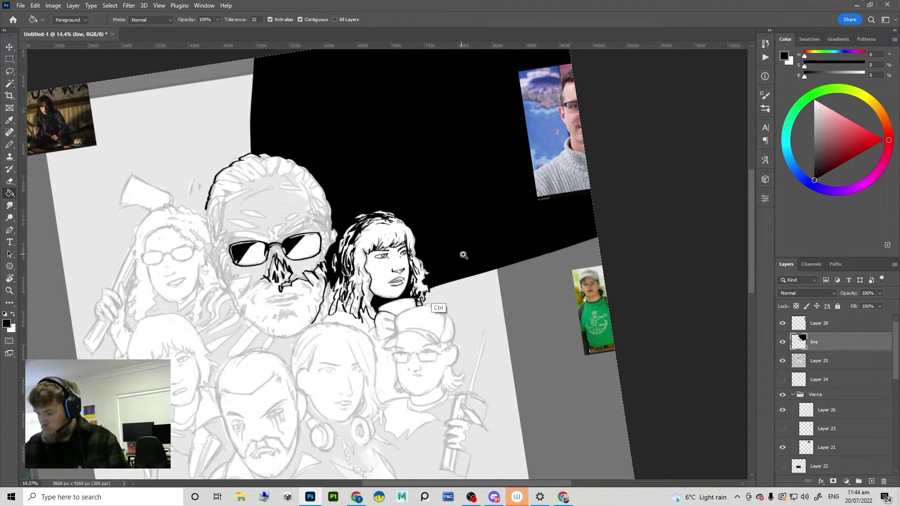
{"action": "scroll", "coordinate": [423, 301], "scroll_direction": "down", "scroll_amount": 3}
{"action": "scroll", "coordinate": [424, 301], "scroll_direction": "up", "scroll_amount": 3}
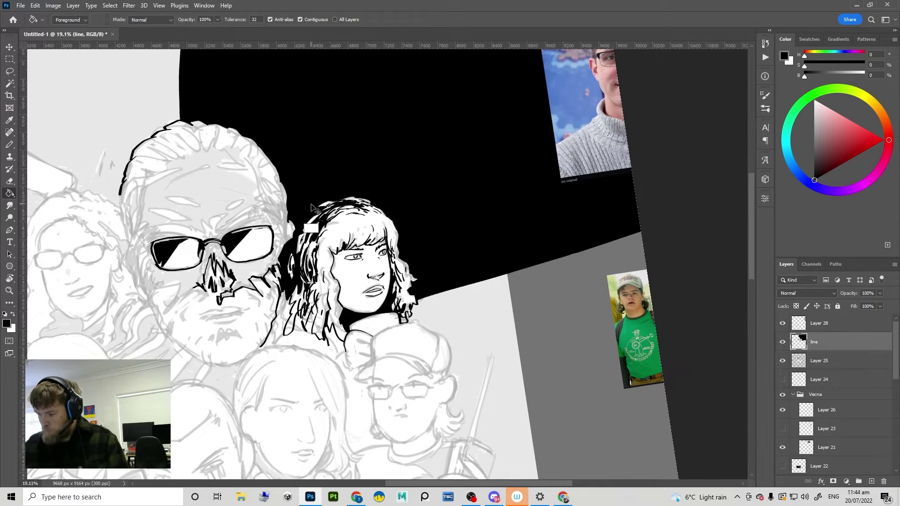
{"action": "key", "text": "ctrl+z"}
{"action": "key", "text": "e"}
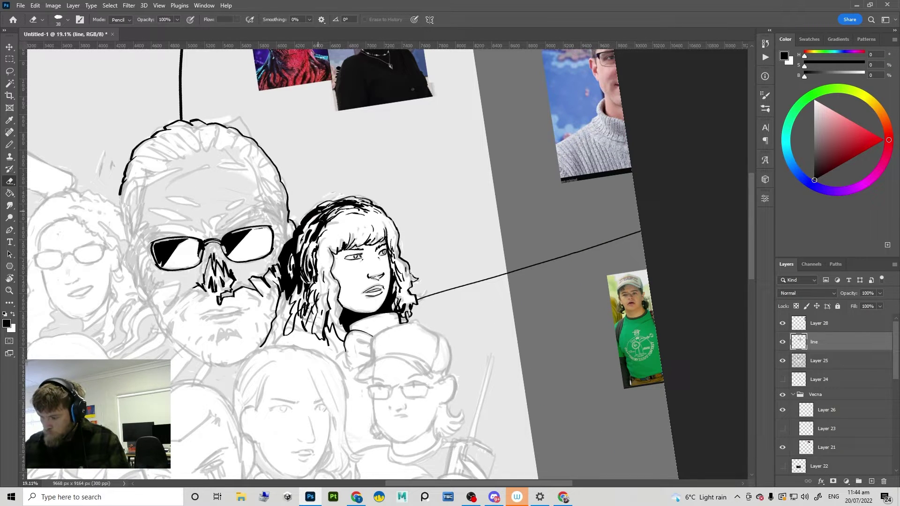
{"action": "key", "text": "b"}
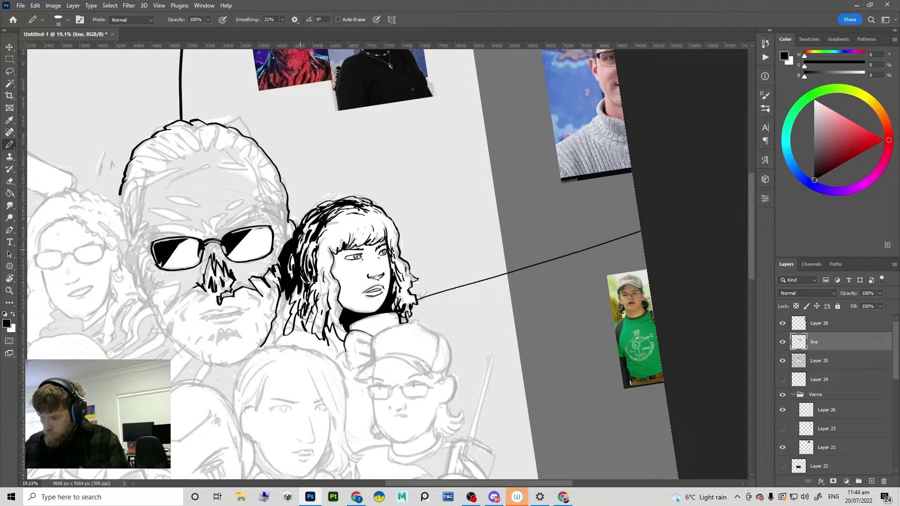
{"action": "key", "text": "g"}
{"action": "left_click", "coordinate": [416, 234]}
{"action": "scroll", "coordinate": [416, 234], "scroll_direction": "down", "scroll_amount": 3}
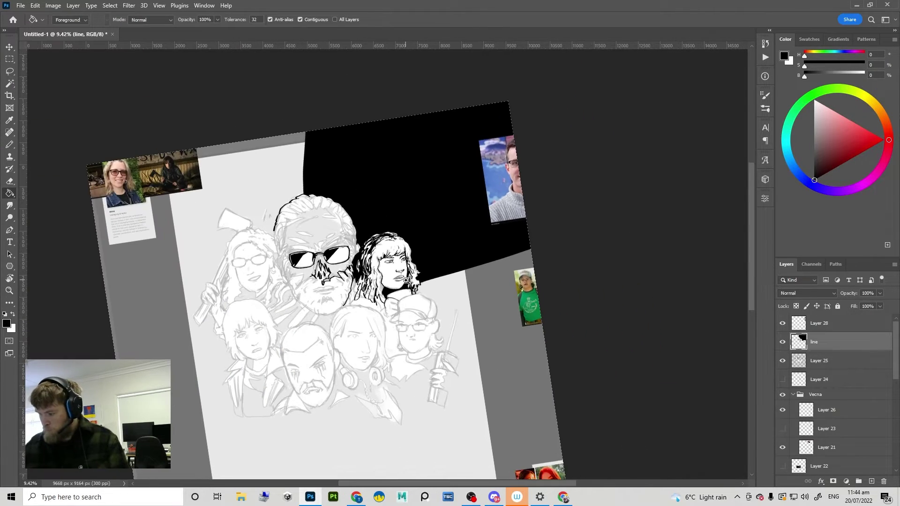
{"action": "scroll", "coordinate": [421, 229], "scroll_direction": "up", "scroll_amount": 3}
{"action": "key", "text": "ctrl+z"}
{"action": "key", "text": "b"}
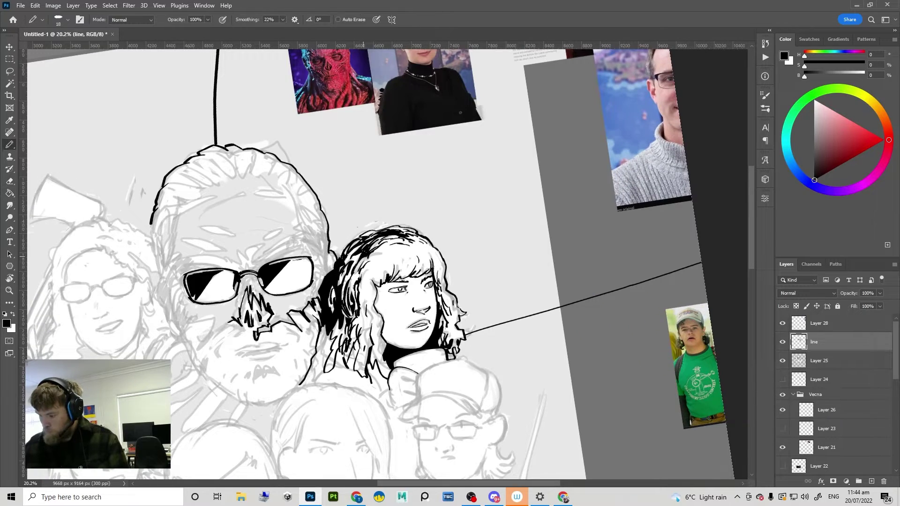
Step: Ink jagged hair strands on the central head from the hairline down the temple to the sunglasses
{"action": "scroll", "coordinate": [438, 253], "scroll_direction": "down", "scroll_amount": 3}
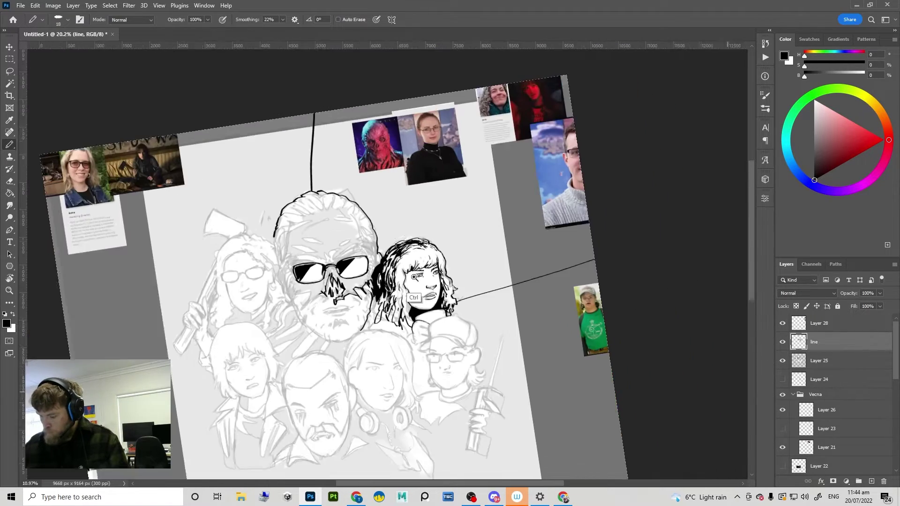
{"action": "scroll", "coordinate": [445, 213], "scroll_direction": "up", "scroll_amount": 3}
{"action": "key", "text": "r"}
{"action": "left_click_drag", "start_coordinate": [462, 264], "coordinate": [437, 212]}
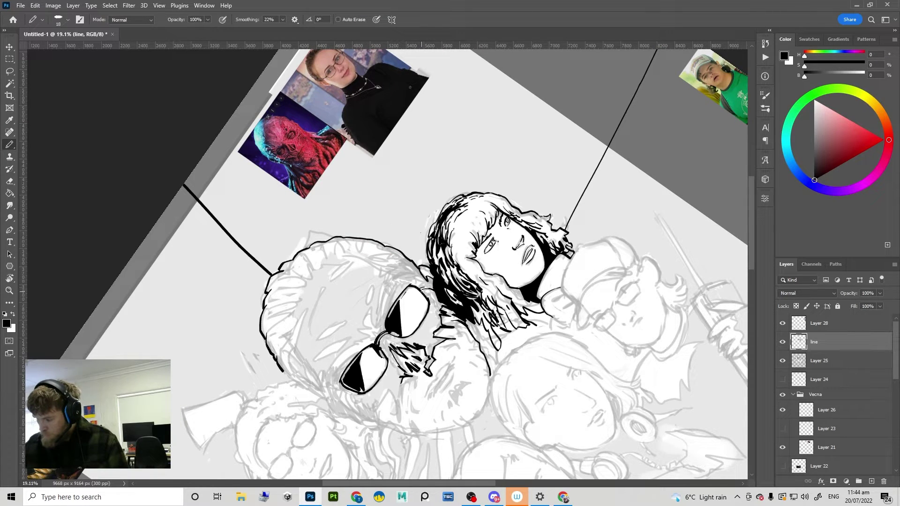
{"action": "mouse_move", "coordinate": [395, 284]}
{"action": "left_mouse_down"}
{"action": "mouse_move", "coordinate": [390, 258]}
{"action": "mouse_move", "coordinate": [376, 287]}
{"action": "mouse_move", "coordinate": [362, 252]}
{"action": "mouse_move", "coordinate": [322, 270]}
{"action": "left_mouse_up"}
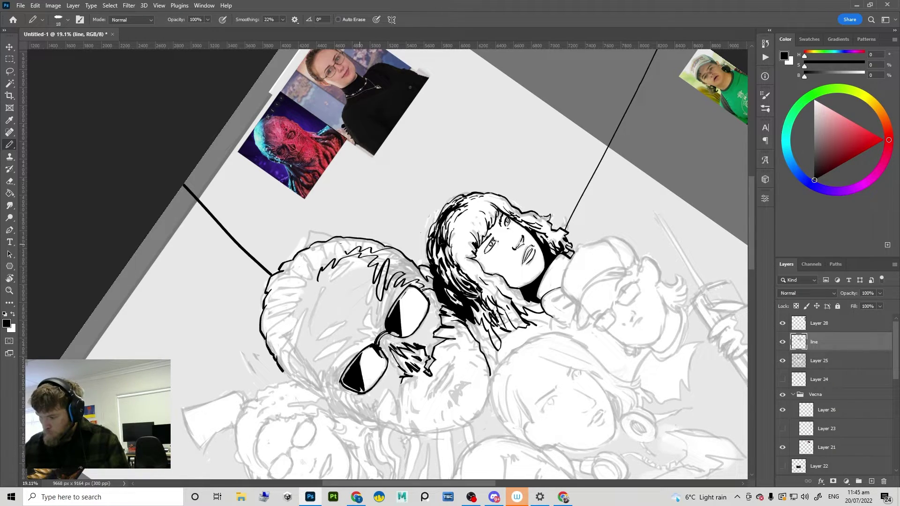
Step: Ink a jagged, spiky hairline across the central head's forehead and fill the enclosed hair area solid black
{"action": "left_click_drag", "start_coordinate": [309, 266], "coordinate": [316, 282]}
{"action": "left_click_drag", "start_coordinate": [312, 282], "coordinate": [284, 282]}
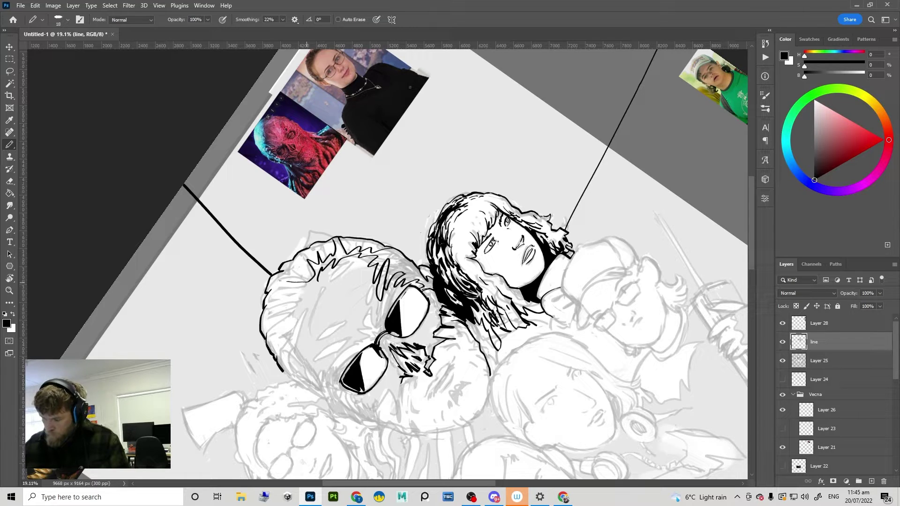
{"action": "mouse_move", "coordinate": [270, 316]}
{"action": "left_mouse_down"}
{"action": "mouse_move", "coordinate": [298, 300]}
{"action": "mouse_move", "coordinate": [286, 337]}
{"action": "mouse_move", "coordinate": [307, 313]}
{"action": "mouse_move", "coordinate": [297, 346]}
{"action": "mouse_move", "coordinate": [341, 285]}
{"action": "mouse_move", "coordinate": [376, 273]}
{"action": "left_mouse_up"}
{"action": "key", "text": "g"}
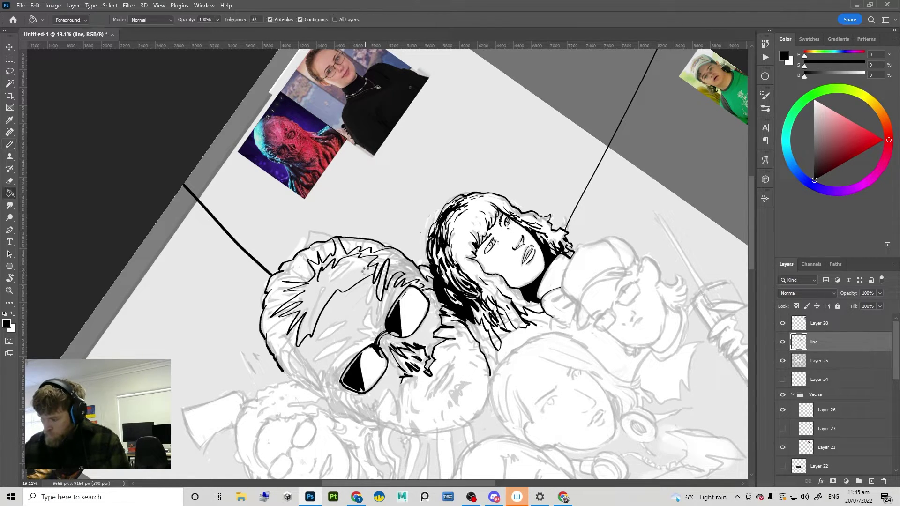
{"action": "key", "text": "b"}
{"action": "key", "text": "g"}
{"action": "mouse_move", "coordinate": [333, 241]}
{"action": "left_mouse_down"}
{"action": "mouse_move", "coordinate": [382, 221]}
{"action": "mouse_move", "coordinate": [361, 227]}
{"action": "left_mouse_up"}
{"action": "key", "text": "b"}
{"action": "key", "text": "g"}
{"action": "left_click", "coordinate": [339, 250]}
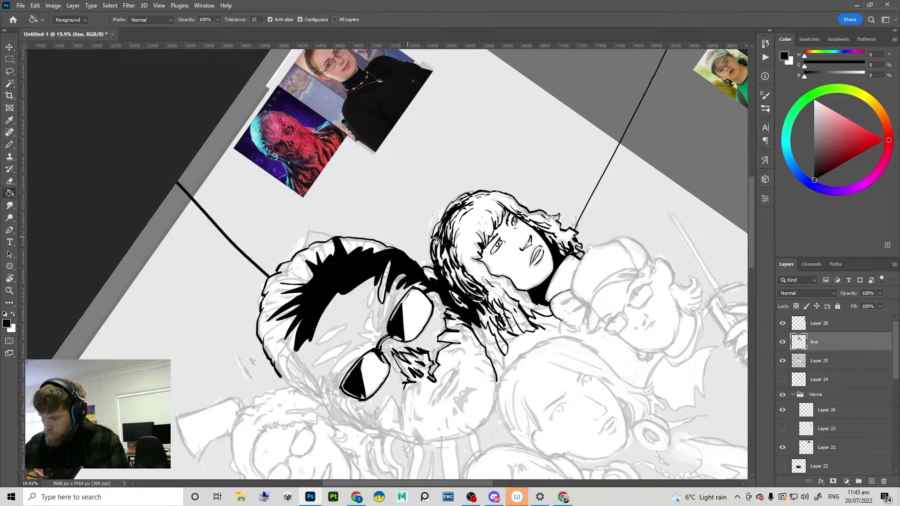
Step: Ink an angular, faceted shadow outline on the central head's temple, on the side away from the girl
{"action": "key", "text": "r"}
{"action": "left_click_drag", "start_coordinate": [485, 255], "coordinate": [459, 333]}
{"action": "left_click_drag", "start_coordinate": [400, 292], "coordinate": [457, 279]}
{"action": "key", "text": "b"}
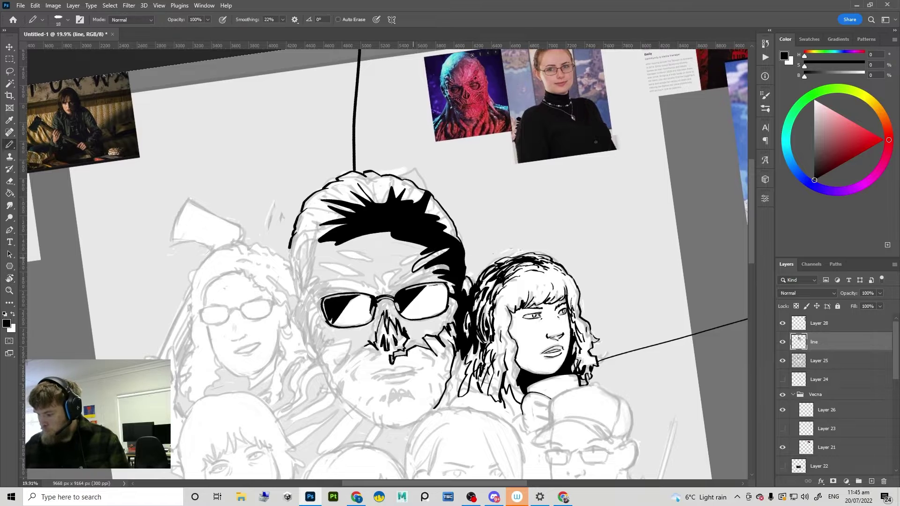
{"action": "left_click_drag", "start_coordinate": [401, 264], "coordinate": [418, 254]}
{"action": "key", "text": "ctrl+z"}
{"action": "key", "text": "r"}
{"action": "left_click_drag", "start_coordinate": [425, 216], "coordinate": [437, 229]}
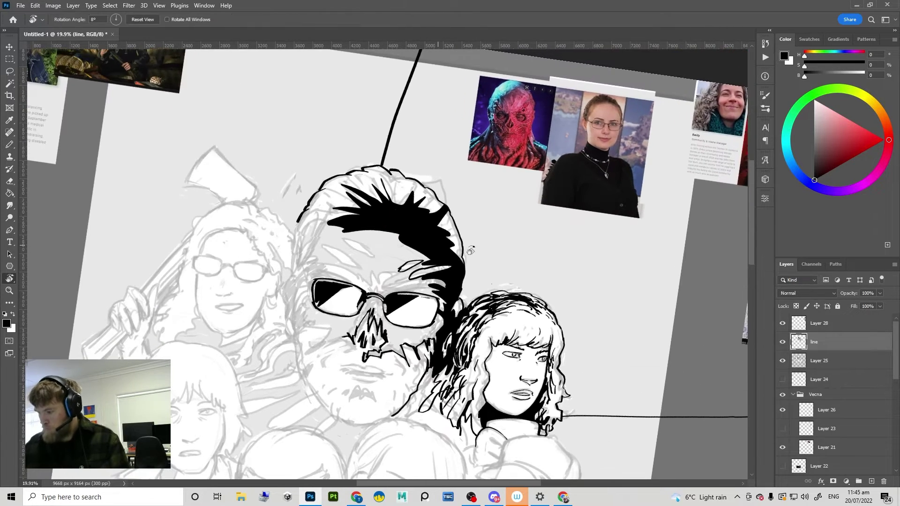
{"action": "key", "text": "b"}
{"action": "mouse_move", "coordinate": [322, 220]}
{"action": "left_mouse_down"}
{"action": "mouse_move", "coordinate": [300, 238]}
{"action": "mouse_move", "coordinate": [298, 267]}
{"action": "left_mouse_up"}
{"action": "left_click_drag", "start_coordinate": [306, 234], "coordinate": [293, 269]}
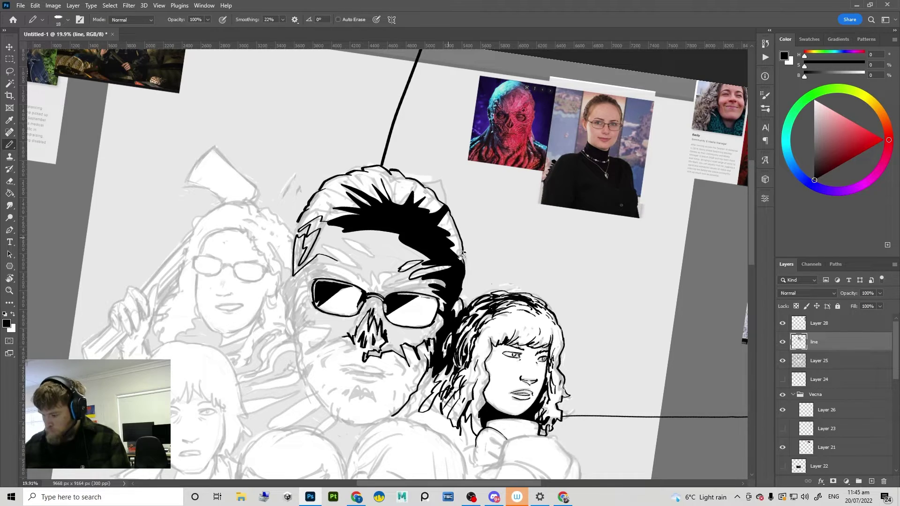
Step: Ink furrowed brow strokes above the sunglasses' bridge and lenses on the central head
{"action": "key", "text": "r"}
{"action": "left_click_drag", "start_coordinate": [462, 256], "coordinate": [408, 321]}
{"action": "key", "text": "b"}
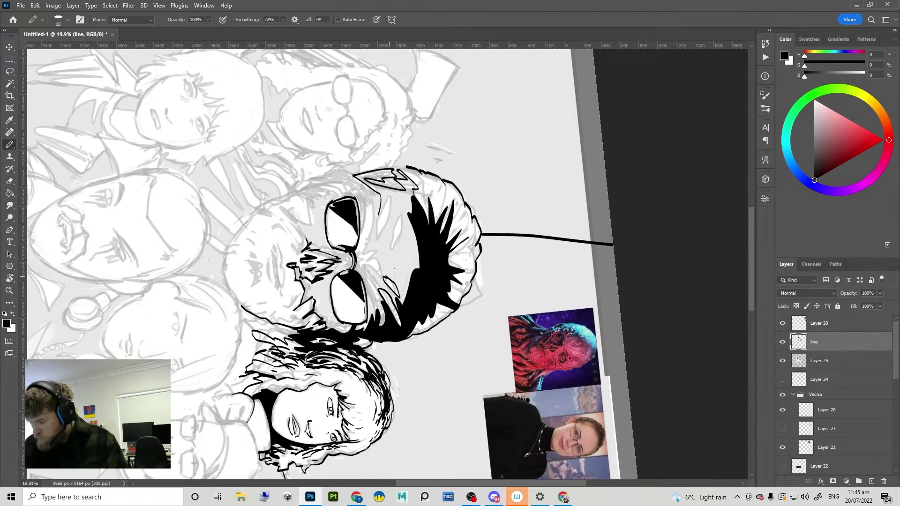
{"action": "key", "text": "r"}
{"action": "left_click_drag", "start_coordinate": [445, 234], "coordinate": [417, 321]}
{"action": "key", "text": "b"}
{"action": "left_click_drag", "start_coordinate": [363, 260], "coordinate": [390, 241]}
{"action": "left_click_drag", "start_coordinate": [390, 242], "coordinate": [378, 273]}
{"action": "mouse_move", "coordinate": [393, 249]}
{"action": "left_mouse_down"}
{"action": "mouse_move", "coordinate": [396, 237]}
{"action": "mouse_move", "coordinate": [385, 235]}
{"action": "mouse_move", "coordinate": [361, 245]}
{"action": "left_mouse_up"}
Step: Ink narrow pointed wrinkle shapes on the forehead above the lens farther from the girl
{"action": "key", "text": "r"}
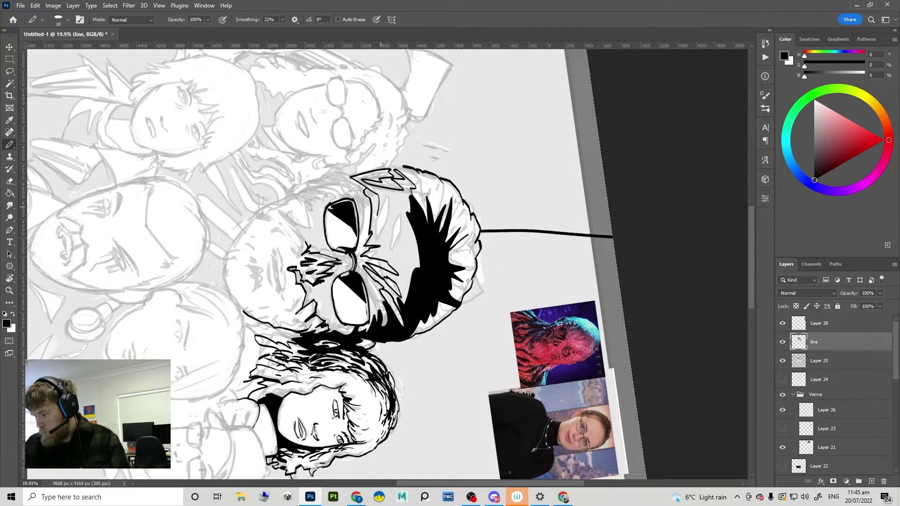
{"action": "mouse_move", "coordinate": [378, 206]}
{"action": "left_mouse_down"}
{"action": "mouse_move", "coordinate": [376, 239]}
{"action": "mouse_move", "coordinate": [382, 230]}
{"action": "left_mouse_up"}
{"action": "mouse_move", "coordinate": [393, 211]}
{"action": "left_mouse_down"}
{"action": "mouse_move", "coordinate": [390, 193]}
{"action": "mouse_move", "coordinate": [376, 204]}
{"action": "mouse_move", "coordinate": [396, 231]}
{"action": "mouse_move", "coordinate": [385, 227]}
{"action": "mouse_move", "coordinate": [392, 245]}
{"action": "left_mouse_up"}
{"action": "mouse_move", "coordinate": [404, 213]}
{"action": "left_mouse_down"}
{"action": "mouse_move", "coordinate": [396, 242]}
{"action": "mouse_move", "coordinate": [406, 231]}
{"action": "left_mouse_up"}
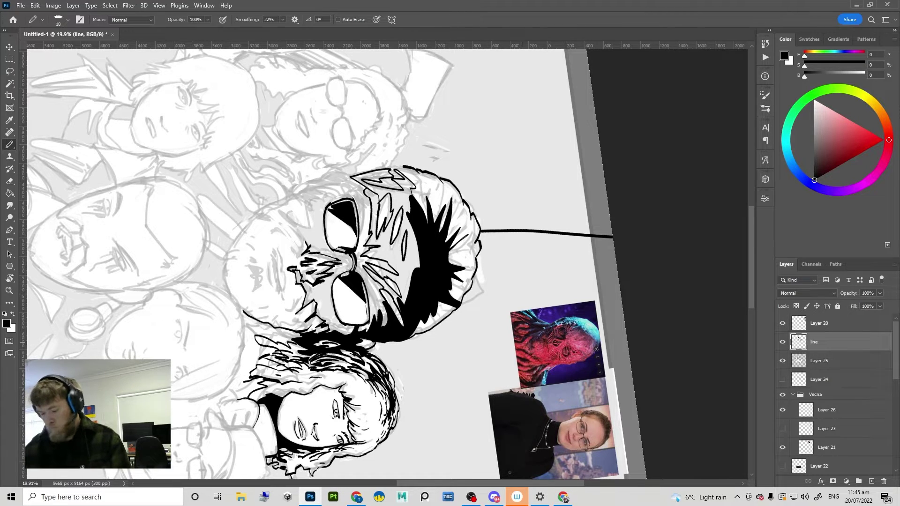
Step: Close the gap in the outline of the temple farther from the girl and fill the enclosed shadow black
{"action": "left_click_drag", "start_coordinate": [504, 390], "coordinate": [445, 136]}
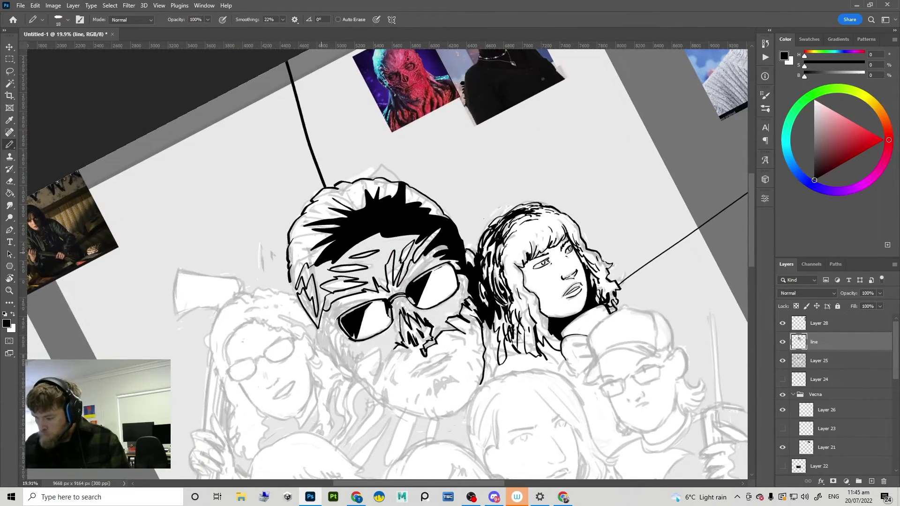
{"action": "left_click_drag", "start_coordinate": [291, 279], "coordinate": [305, 260]}
{"action": "key", "text": "g"}
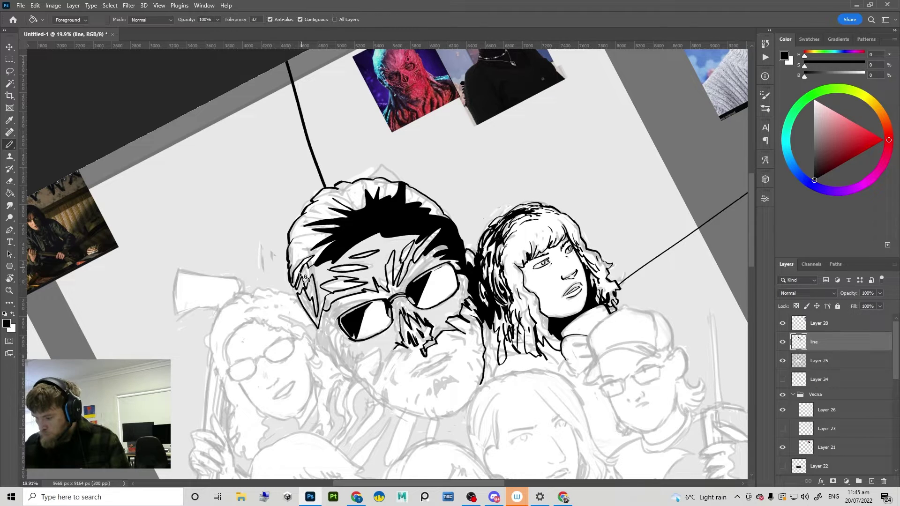
{"action": "left_click", "coordinate": [296, 283]}
{"action": "key", "text": "ctrl+z"}
{"action": "key", "text": "b"}
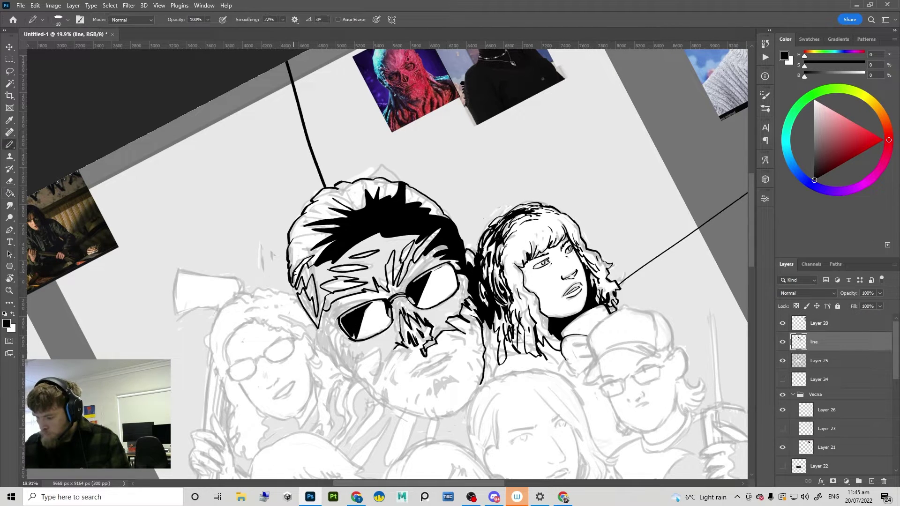
{"action": "left_click_drag", "start_coordinate": [292, 284], "coordinate": [296, 286]}
{"action": "key", "text": "g"}
{"action": "left_click", "coordinate": [296, 276]}
{"action": "key", "text": "b"}
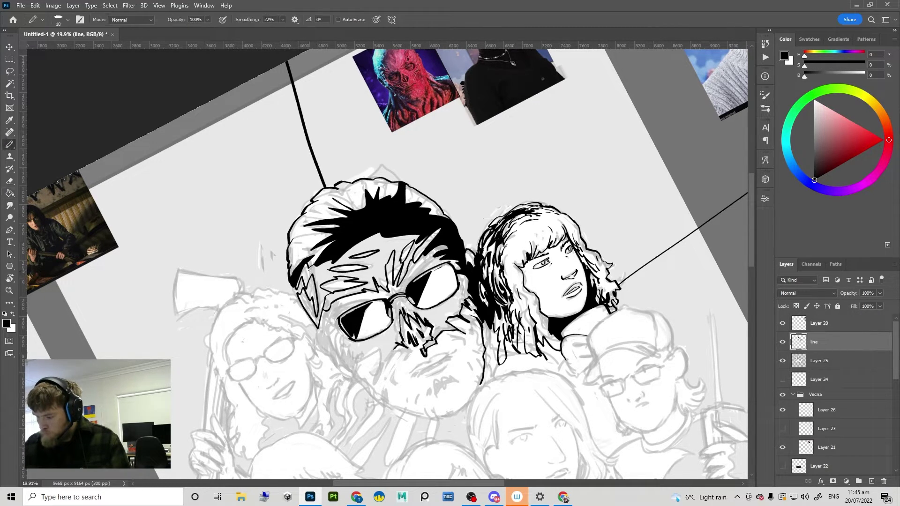
Step: Fill the central head's forehead black around the wrinkle and brow shapes, leaving those as light highlights
{"action": "key", "text": "g"}
{"action": "left_click", "coordinate": [383, 258]}
{"action": "left_click", "coordinate": [408, 268]}
{"action": "scroll", "coordinate": [408, 266], "scroll_direction": "down", "scroll_amount": 5}
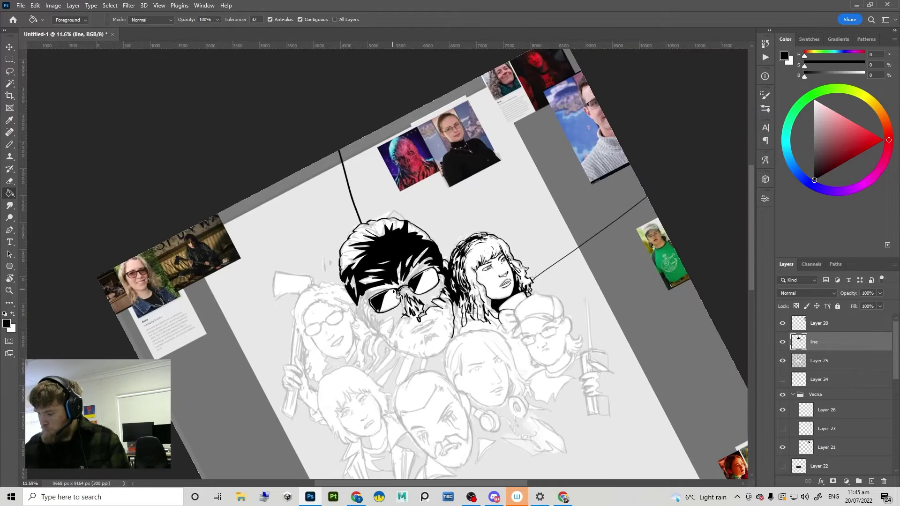
Step: Ink short hair strands along the central head's outer hair edge on the side nearest the girl
{"action": "key", "text": "r"}
{"action": "left_click_drag", "start_coordinate": [517, 261], "coordinate": [510, 309]}
{"action": "left_click_drag", "start_coordinate": [373, 255], "coordinate": [453, 236]}
{"action": "mouse_move", "coordinate": [477, 310]}
{"action": "left_mouse_down"}
{"action": "mouse_move", "coordinate": [459, 212]}
{"action": "mouse_move", "coordinate": [439, 232]}
{"action": "mouse_move", "coordinate": [433, 203]}
{"action": "mouse_move", "coordinate": [411, 199]}
{"action": "left_mouse_up"}
{"action": "key", "text": "b"}
{"action": "key", "text": "r"}
{"action": "key", "text": "b"}
{"action": "left_click_drag", "start_coordinate": [359, 253], "coordinate": [327, 281]}
{"action": "key", "text": "r"}
{"action": "left_click_drag", "start_coordinate": [453, 190], "coordinate": [501, 244]}
{"action": "left_click_drag", "start_coordinate": [510, 262], "coordinate": [518, 304]}
{"action": "left_click_drag", "start_coordinate": [546, 258], "coordinate": [489, 347]}
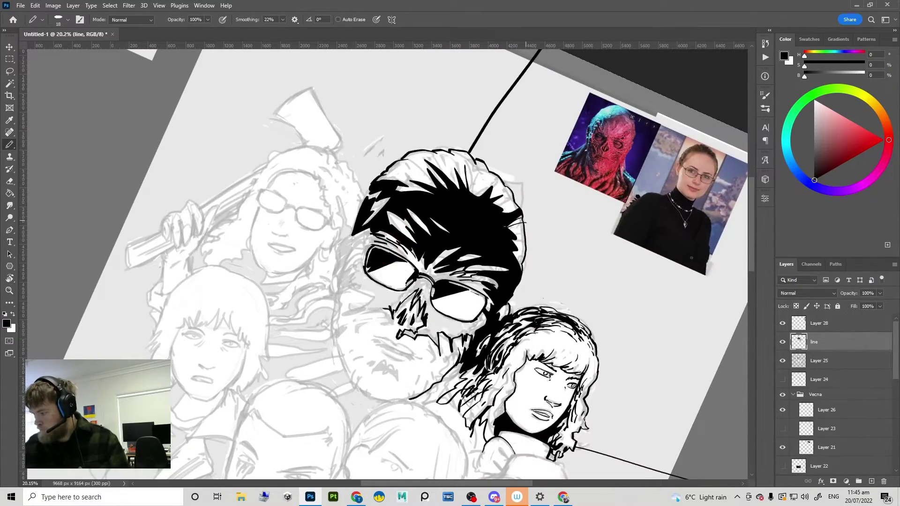
{"action": "left_click_drag", "start_coordinate": [509, 231], "coordinate": [524, 231]}
{"action": "mouse_move", "coordinate": [513, 235]}
{"action": "left_mouse_down"}
{"action": "mouse_move", "coordinate": [525, 232]}
{"action": "mouse_move", "coordinate": [552, 139]}
{"action": "mouse_move", "coordinate": [537, 121]}
{"action": "left_mouse_up"}
{"action": "key", "text": "r"}
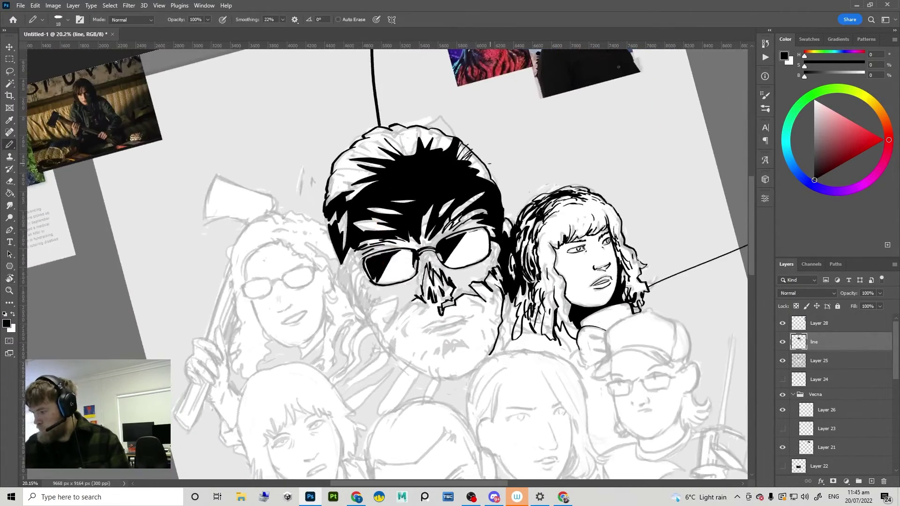
Step: Test the two inked heads against a black background fill, then undo the fill
{"action": "key", "text": "g"}
{"action": "left_click", "coordinate": [553, 159]}
{"action": "left_click_drag", "start_coordinate": [578, 218], "coordinate": [552, 297]}
{"action": "key", "text": "r"}
{"action": "left_click_drag", "start_coordinate": [594, 305], "coordinate": [486, 338]}
{"action": "left_click_drag", "start_coordinate": [456, 242], "coordinate": [509, 240]}
{"action": "key", "text": "ctrl+z"}
Step: Erase thin highlight strands into the black hair at the central head's temple nearest the girl
{"action": "key", "text": "e"}
{"action": "left_click_drag", "start_coordinate": [409, 251], "coordinate": [411, 294]}
{"action": "mouse_move", "coordinate": [412, 258]}
{"action": "left_mouse_down"}
{"action": "mouse_move", "coordinate": [411, 310]}
{"action": "mouse_move", "coordinate": [409, 291]}
{"action": "left_mouse_up"}
{"action": "key", "text": "b"}
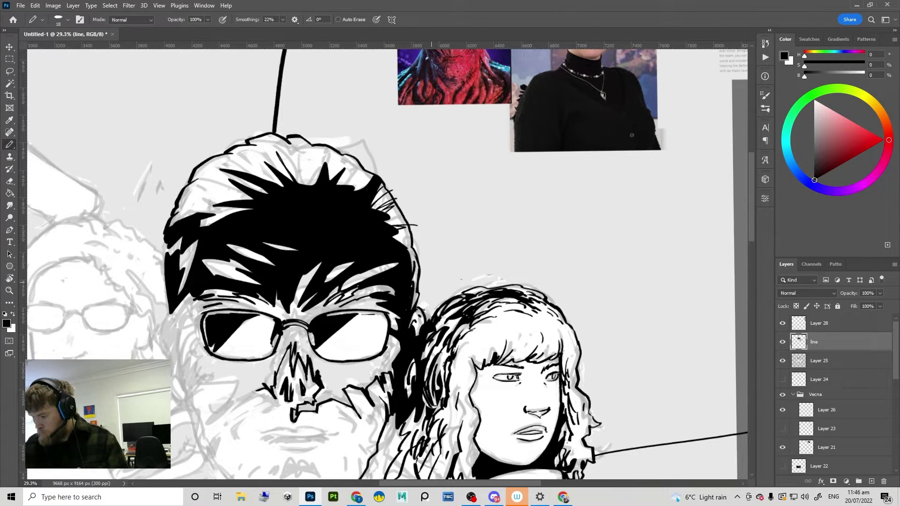
Step: Check the hair silhouette on the whole poster with a black background fill, and undo it
{"action": "key", "text": "g"}
{"action": "left_click", "coordinate": [441, 281]}
{"action": "key", "text": "ctrl+0"}
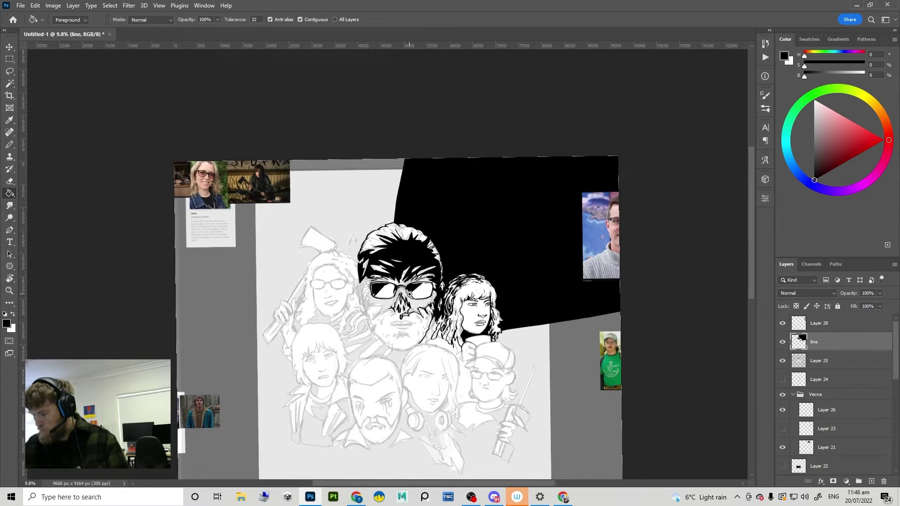
{"action": "scroll", "coordinate": [485, 205], "scroll_direction": "up", "scroll_amount": 3}
{"action": "left_click_drag", "start_coordinate": [485, 205], "coordinate": [496, 203]}
{"action": "key", "text": "ctrl+z"}
Step: Erase more highlights into the hair above the temple nearest the girl and re-ink a strand between them
{"action": "key", "text": "e"}
{"action": "left_click_drag", "start_coordinate": [436, 288], "coordinate": [440, 331]}
{"action": "key", "text": "b"}
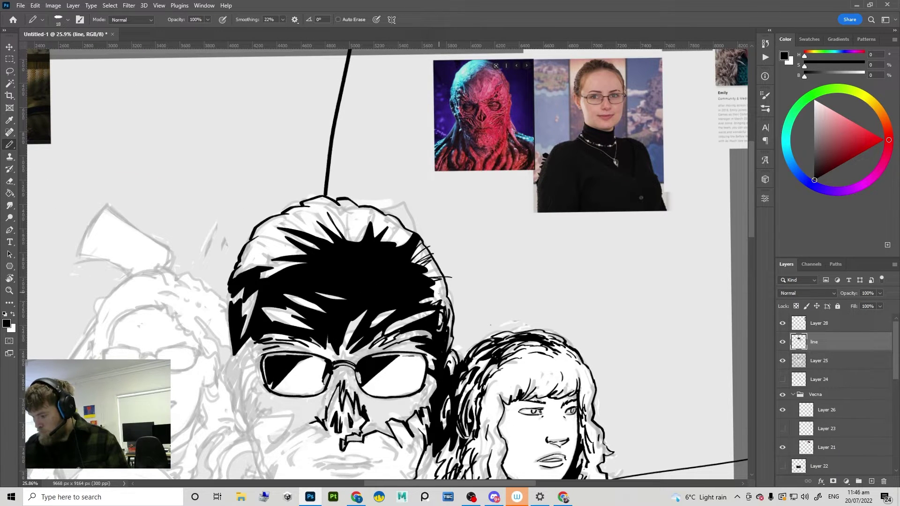
{"action": "left_click_drag", "start_coordinate": [438, 293], "coordinate": [420, 304]}
Step: Preview the black background between the two boundary lines at full-poster view, then undo the fill
{"action": "key", "text": "ctrl+0"}
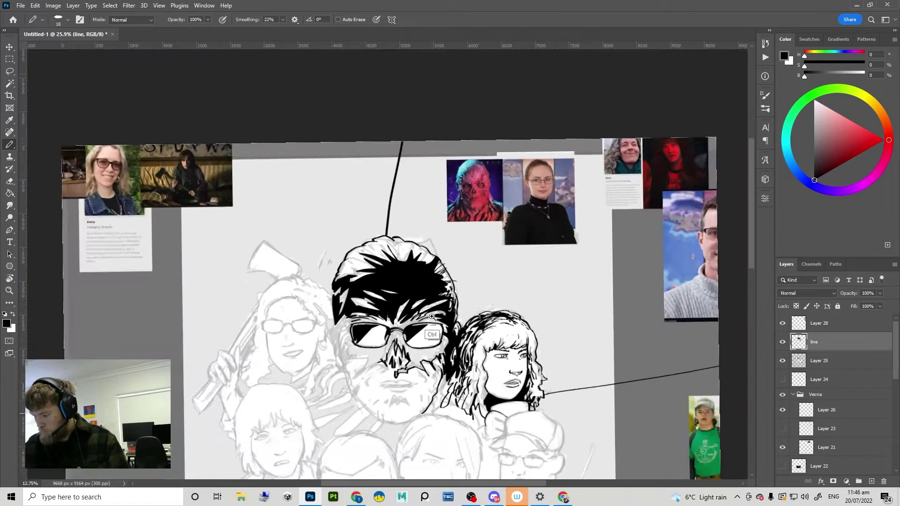
{"action": "scroll", "coordinate": [478, 262], "scroll_direction": "up", "scroll_amount": 2}
{"action": "key", "text": "g"}
{"action": "left_click", "coordinate": [492, 263]}
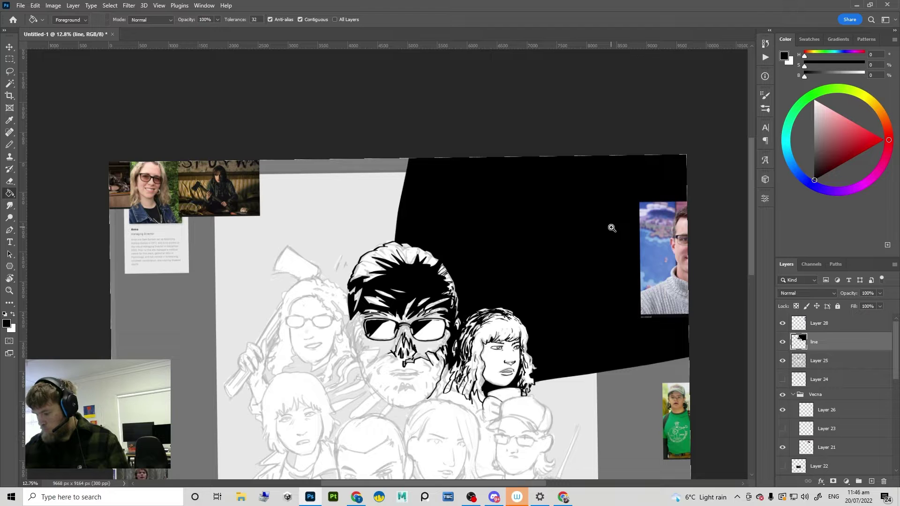
{"action": "key", "text": "ctrl+z"}
Step: Erase fine highlights into the black hair near the crown of the central head and ink short strands beside them
{"action": "scroll", "coordinate": [436, 248], "scroll_direction": "up", "scroll_amount": 3}
{"action": "key", "text": "e"}
{"action": "mouse_move", "coordinate": [438, 276]}
{"action": "left_mouse_down"}
{"action": "mouse_move", "coordinate": [418, 307]}
{"action": "mouse_move", "coordinate": [435, 293]}
{"action": "mouse_move", "coordinate": [416, 292]}
{"action": "mouse_move", "coordinate": [441, 272]}
{"action": "mouse_move", "coordinate": [423, 277]}
{"action": "mouse_move", "coordinate": [408, 314]}
{"action": "left_mouse_up"}
{"action": "key", "text": "b"}
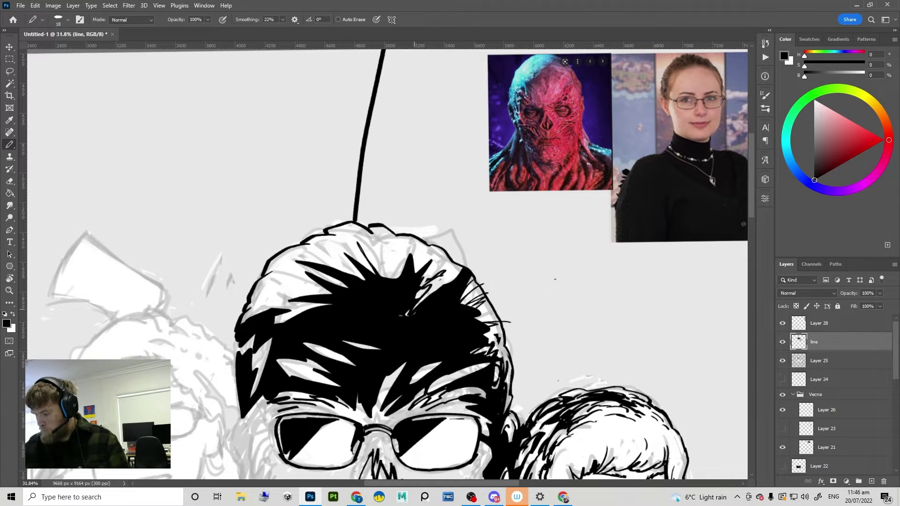
{"action": "left_click_drag", "start_coordinate": [419, 255], "coordinate": [412, 270]}
Step: Ink fine strands along the crown and through the light hair on the side away from the girl
{"action": "key", "text": "r"}
{"action": "mouse_move", "coordinate": [488, 268]}
{"action": "left_mouse_down"}
{"action": "mouse_move", "coordinate": [441, 133]}
{"action": "mouse_move", "coordinate": [395, 136]}
{"action": "left_mouse_up"}
{"action": "left_click_drag", "start_coordinate": [355, 263], "coordinate": [353, 280]}
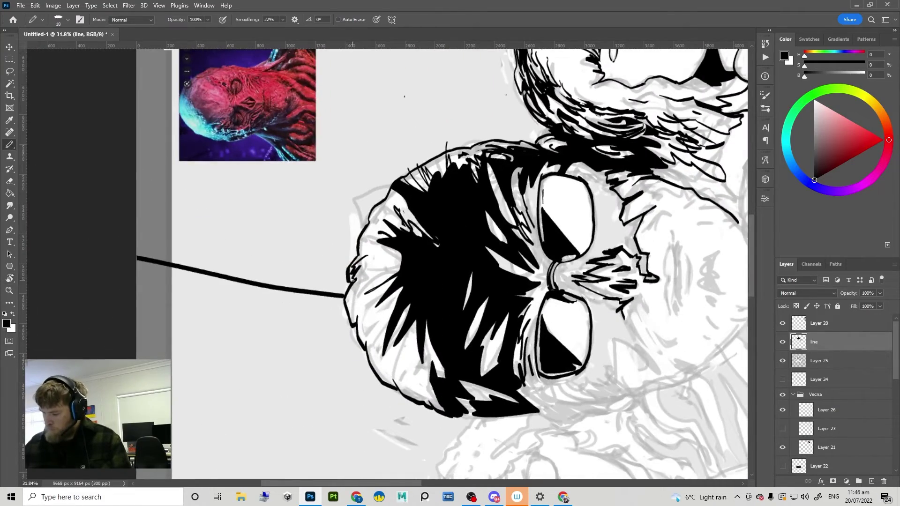
{"action": "key", "text": "r"}
{"action": "mouse_move", "coordinate": [398, 160]}
{"action": "left_mouse_down"}
{"action": "mouse_move", "coordinate": [487, 276]}
{"action": "mouse_move", "coordinate": [485, 291]}
{"action": "left_mouse_up"}
{"action": "mouse_move", "coordinate": [567, 323]}
{"action": "left_mouse_down"}
{"action": "mouse_move", "coordinate": [526, 321]}
{"action": "mouse_move", "coordinate": [546, 291]}
{"action": "mouse_move", "coordinate": [449, 412]}
{"action": "left_mouse_up"}
{"action": "key", "text": "Escape"}
{"action": "key", "text": "b"}
{"action": "left_click_drag", "start_coordinate": [402, 255], "coordinate": [408, 270]}
{"action": "mouse_move", "coordinate": [409, 250]}
{"action": "left_mouse_down"}
{"action": "mouse_move", "coordinate": [408, 269]}
{"action": "mouse_move", "coordinate": [392, 262]}
{"action": "left_mouse_up"}
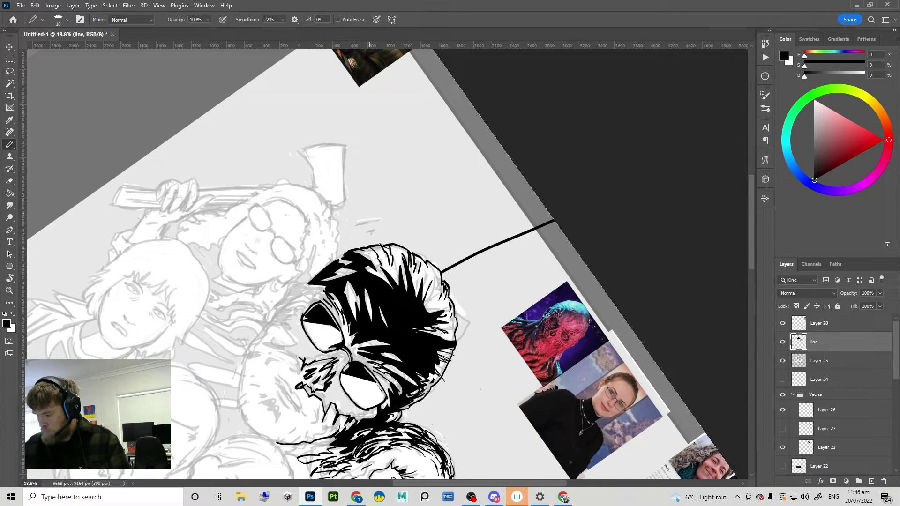
Step: Examine the inked central head at several zoom levels and angles against the rest of the poster
{"action": "key", "text": "r"}
{"action": "left_click_drag", "start_coordinate": [486, 297], "coordinate": [446, 178]}
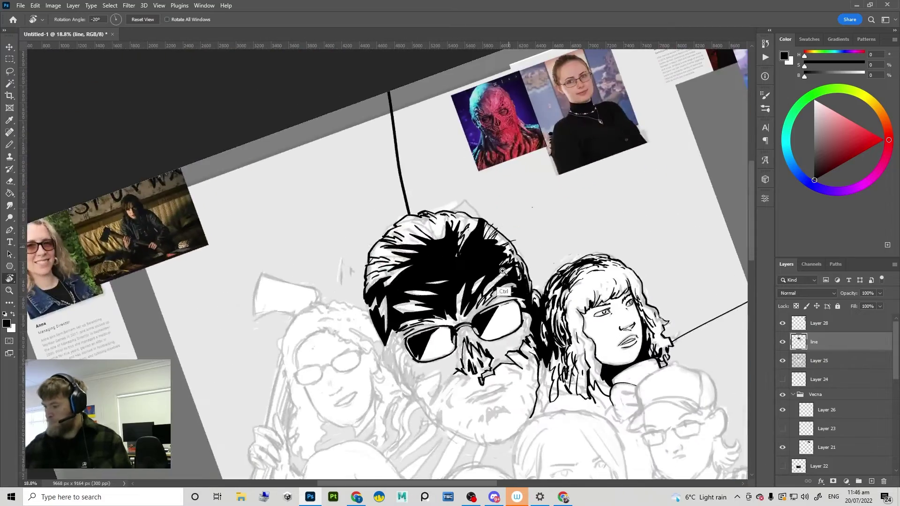
{"action": "left_click_drag", "start_coordinate": [508, 252], "coordinate": [465, 256]}
{"action": "key", "text": "t"}
{"action": "scroll", "coordinate": [568, 263], "scroll_direction": "down", "scroll_amount": 2}
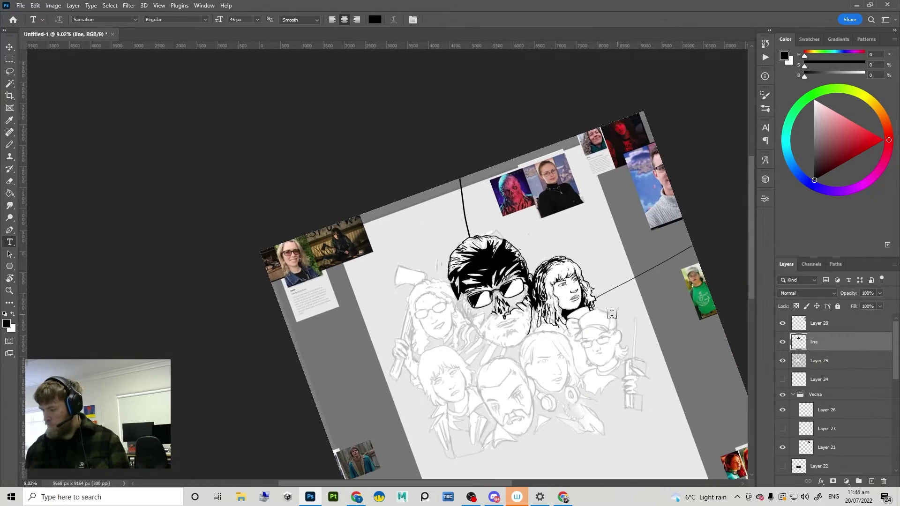
{"action": "key", "text": "r"}
{"action": "left_click_drag", "start_coordinate": [590, 273], "coordinate": [597, 300]}
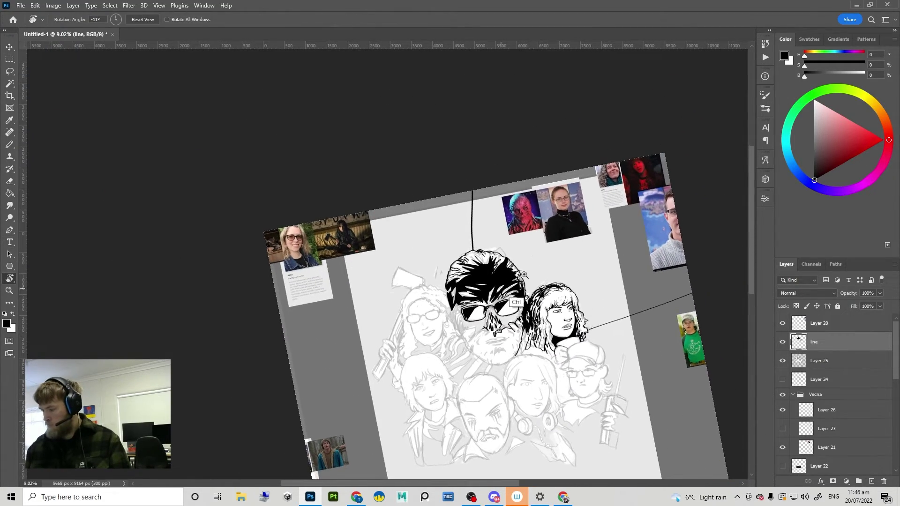
{"action": "scroll", "coordinate": [514, 300], "scroll_direction": "up", "scroll_amount": 7}
{"action": "key", "text": "b"}
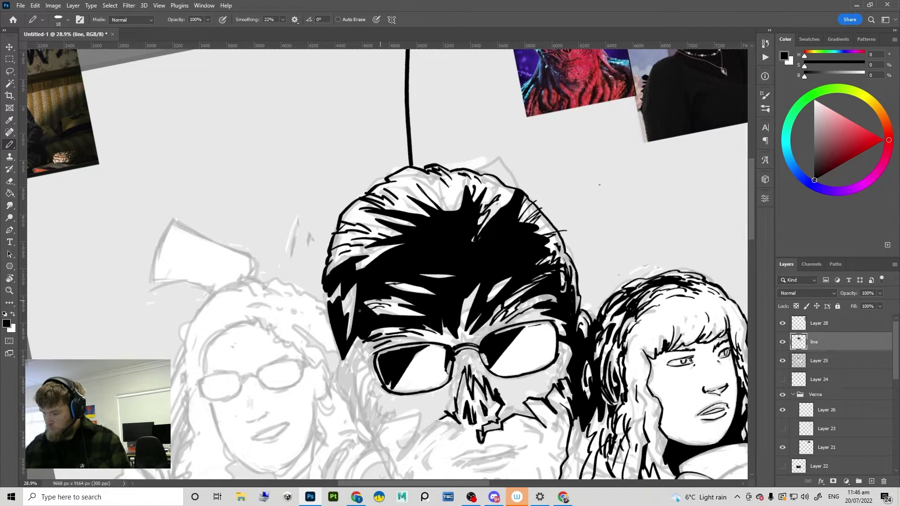
{"action": "scroll", "coordinate": [351, 294], "scroll_direction": "down", "scroll_amount": 3}
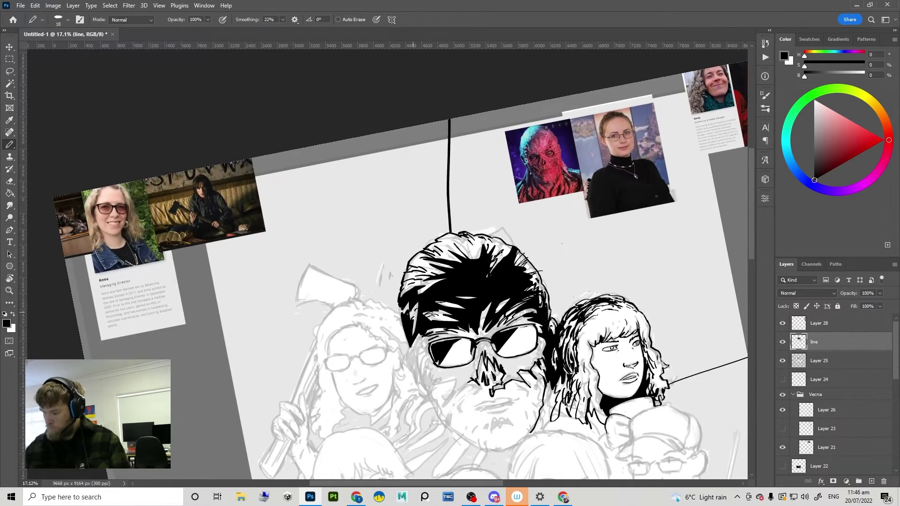
{"action": "scroll", "coordinate": [527, 355], "scroll_direction": "up", "scroll_amount": 1}
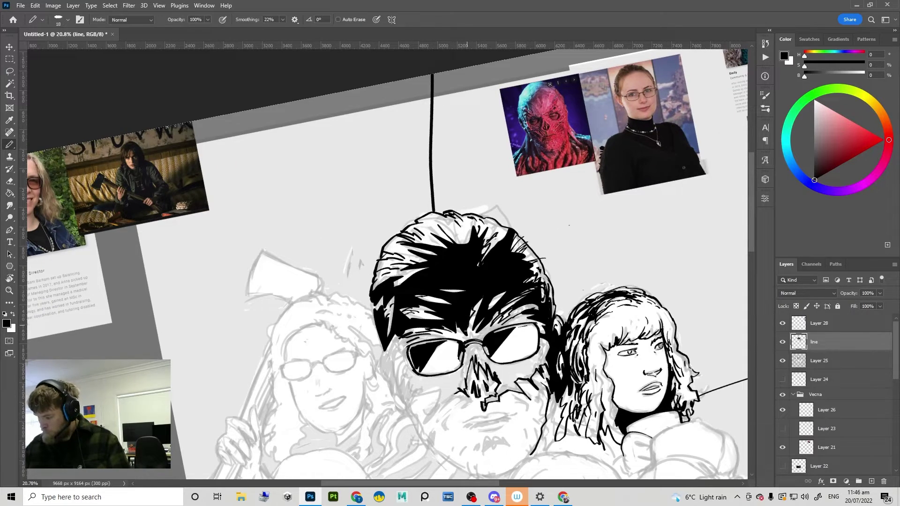
{"action": "scroll", "coordinate": [490, 313], "scroll_direction": "down", "scroll_amount": 2}
{"action": "scroll", "coordinate": [484, 280], "scroll_direction": "up", "scroll_amount": 4}
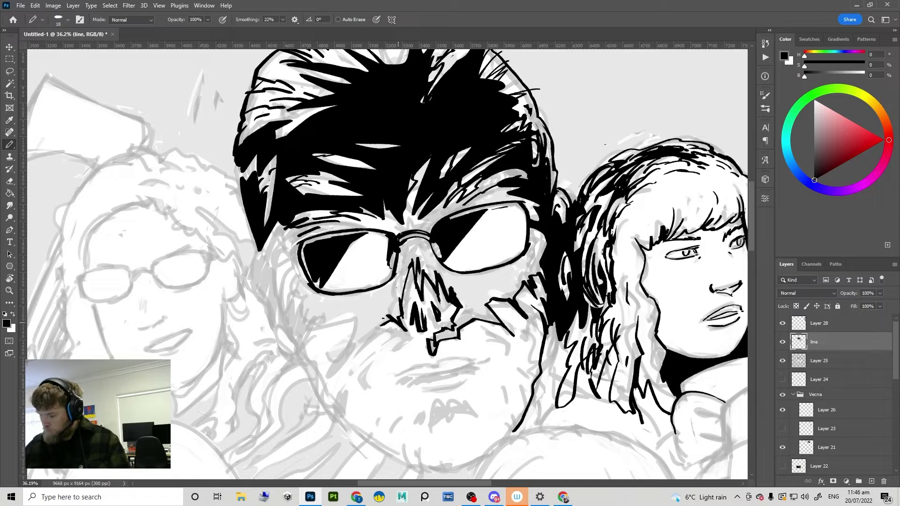
Step: Outline a jagged shadow around the sunglasses, nose and upper cheeks of the central head and fill it black
{"action": "mouse_move", "coordinate": [383, 319]}
{"action": "left_mouse_down"}
{"action": "mouse_move", "coordinate": [340, 356]}
{"action": "mouse_move", "coordinate": [363, 307]}
{"action": "mouse_move", "coordinate": [310, 325]}
{"action": "mouse_move", "coordinate": [285, 276]}
{"action": "mouse_move", "coordinate": [307, 239]}
{"action": "left_mouse_up"}
{"action": "key", "text": "g"}
{"action": "left_click", "coordinate": [444, 277]}
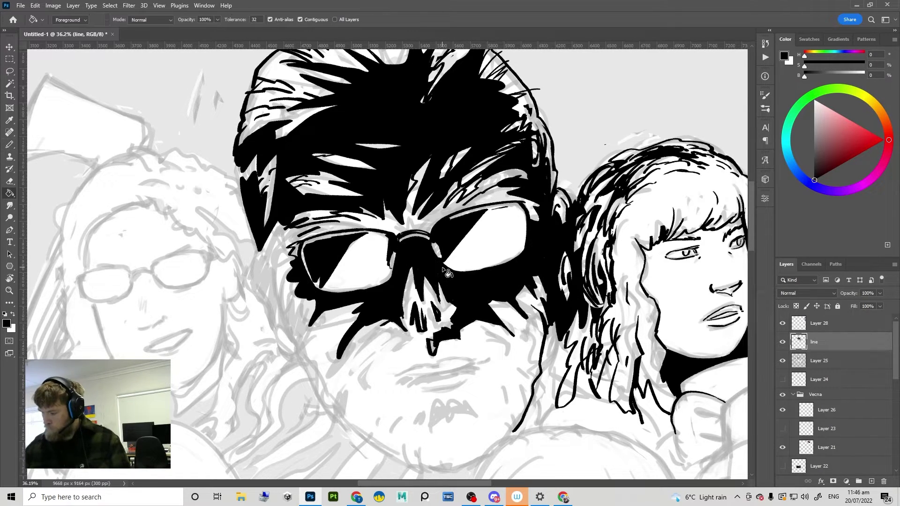
{"action": "mouse_move", "coordinate": [542, 292]}
{"action": "left_mouse_down"}
{"action": "mouse_move", "coordinate": [475, 352]}
{"action": "mouse_move", "coordinate": [506, 324]}
{"action": "left_mouse_up"}
{"action": "scroll", "coordinate": [506, 325], "scroll_direction": "up", "scroll_amount": 3}
Step: Ink short tapered strokes on the upper lip and on the cheek farther from the girl
{"action": "key", "text": "b"}
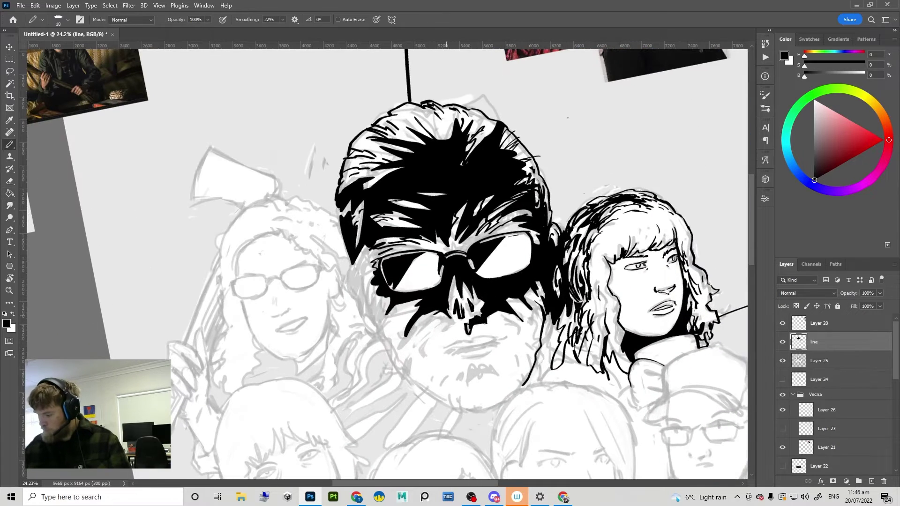
{"action": "mouse_move", "coordinate": [441, 316]}
{"action": "left_mouse_down"}
{"action": "mouse_move", "coordinate": [410, 340]}
{"action": "mouse_move", "coordinate": [406, 355]}
{"action": "mouse_move", "coordinate": [403, 347]}
{"action": "left_mouse_up"}
{"action": "key", "text": "r"}
{"action": "mouse_move", "coordinate": [470, 305]}
{"action": "left_mouse_down"}
{"action": "mouse_move", "coordinate": [482, 322]}
{"action": "mouse_move", "coordinate": [466, 342]}
{"action": "left_mouse_up"}
{"action": "key", "text": "b"}
{"action": "left_click_drag", "start_coordinate": [376, 302], "coordinate": [359, 318]}
{"action": "mouse_move", "coordinate": [373, 296]}
{"action": "left_mouse_down"}
{"action": "mouse_move", "coordinate": [358, 319]}
{"action": "mouse_move", "coordinate": [355, 312]}
{"action": "left_mouse_up"}
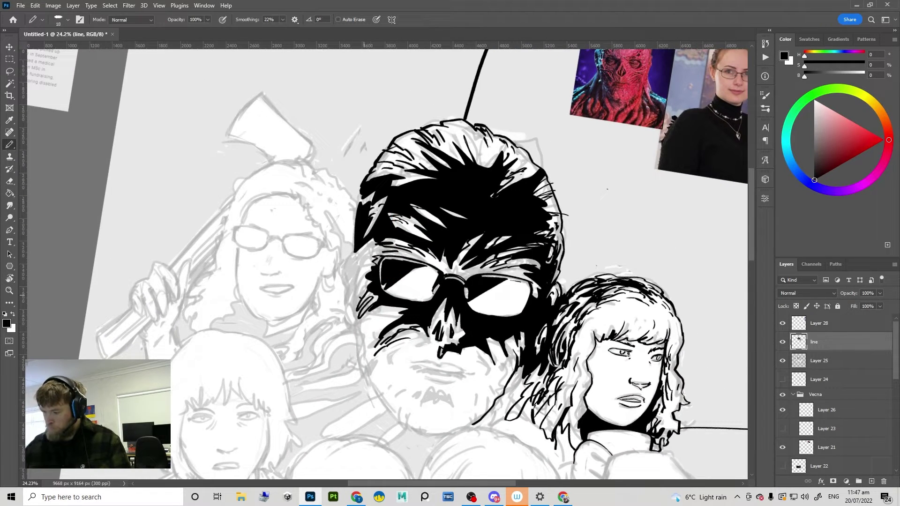
Step: Ink the face's side edge beside the sunglasses, away from the girl, and fill the gaps there black
{"action": "left_click_drag", "start_coordinate": [368, 281], "coordinate": [358, 299]}
{"action": "mouse_move", "coordinate": [371, 269]}
{"action": "left_mouse_down"}
{"action": "mouse_move", "coordinate": [356, 281]}
{"action": "mouse_move", "coordinate": [357, 273]}
{"action": "left_mouse_up"}
{"action": "mouse_move", "coordinate": [373, 245]}
{"action": "left_mouse_down"}
{"action": "mouse_move", "coordinate": [347, 276]}
{"action": "mouse_move", "coordinate": [356, 331]}
{"action": "left_mouse_up"}
{"action": "left_click_drag", "start_coordinate": [364, 303], "coordinate": [357, 323]}
{"action": "key", "text": "g"}
{"action": "left_click", "coordinate": [356, 320]}
{"action": "left_click", "coordinate": [356, 294]}
{"action": "left_click", "coordinate": [354, 269]}
{"action": "key", "text": "b"}
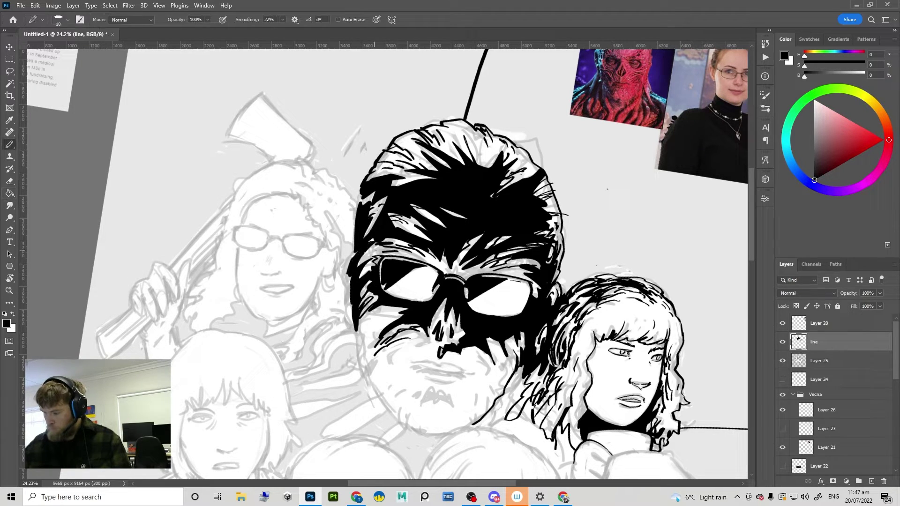
Step: Ink short touch-up strokes at the central head's temple beside the sunglasses and undo the stroke below the nose
{"action": "left_click_drag", "start_coordinate": [375, 250], "coordinate": [358, 264]}
{"action": "mouse_move", "coordinate": [374, 254]}
{"action": "left_mouse_down"}
{"action": "mouse_move", "coordinate": [362, 260]}
{"action": "mouse_move", "coordinate": [361, 277]}
{"action": "left_mouse_up"}
{"action": "left_click_drag", "start_coordinate": [441, 318], "coordinate": [385, 318]}
{"action": "mouse_move", "coordinate": [517, 315]}
{"action": "left_mouse_down"}
{"action": "mouse_move", "coordinate": [550, 305]}
{"action": "mouse_move", "coordinate": [554, 280]}
{"action": "left_mouse_up"}
{"action": "key", "text": "r"}
{"action": "key", "text": "b"}
{"action": "left_click_drag", "start_coordinate": [452, 328], "coordinate": [453, 349]}
{"action": "key", "text": "ctrl+z"}
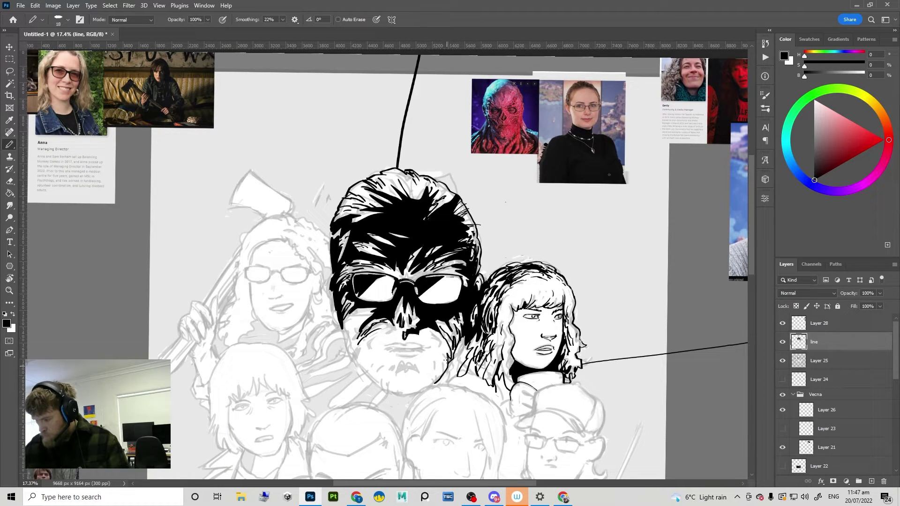
Step: Examine the blacks of the central head against the rest of the poster at several zoom levels and angles
{"action": "scroll", "coordinate": [442, 363], "scroll_direction": "down", "scroll_amount": 3}
{"action": "mouse_move", "coordinate": [434, 380]}
{"action": "left_mouse_down"}
{"action": "mouse_move", "coordinate": [464, 340]}
{"action": "mouse_move", "coordinate": [455, 305]}
{"action": "left_mouse_up"}
{"action": "key", "text": "r"}
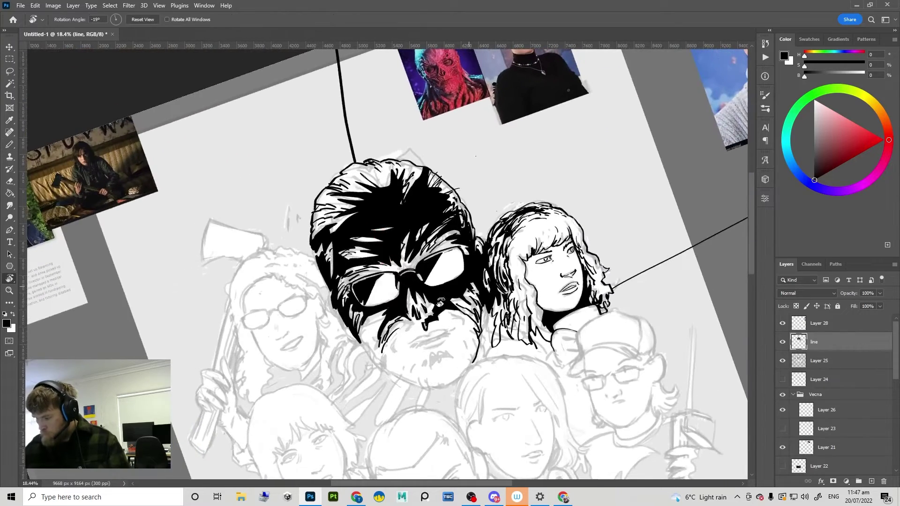
{"action": "key", "text": "b"}
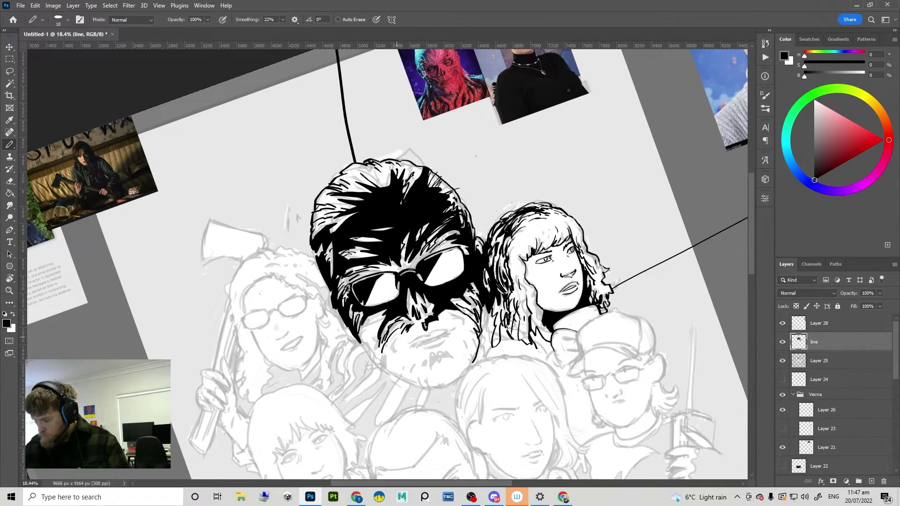
{"action": "left_click_drag", "start_coordinate": [452, 326], "coordinate": [420, 368]}
{"action": "key", "text": "r"}
{"action": "left_click_drag", "start_coordinate": [563, 305], "coordinate": [535, 326]}
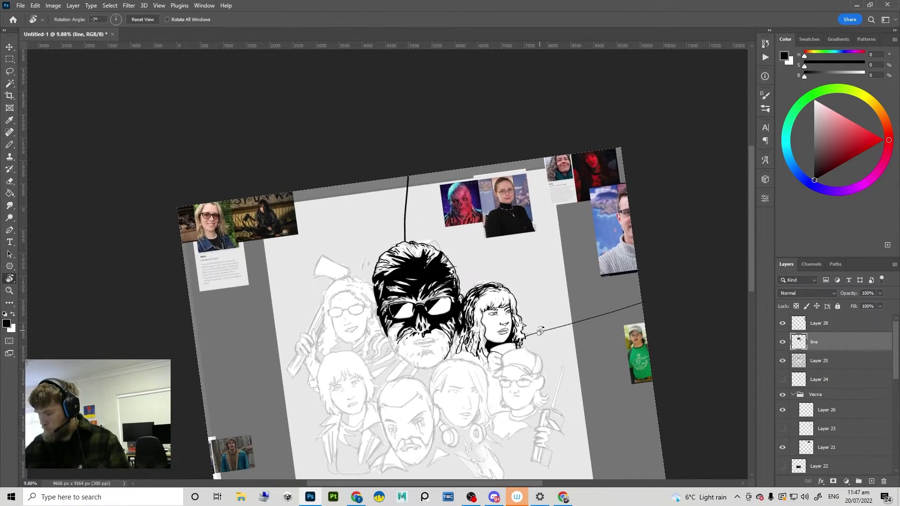
{"action": "scroll", "coordinate": [506, 342], "scroll_direction": "up", "scroll_amount": 4}
{"action": "left_click_drag", "start_coordinate": [499, 356], "coordinate": [546, 248]}
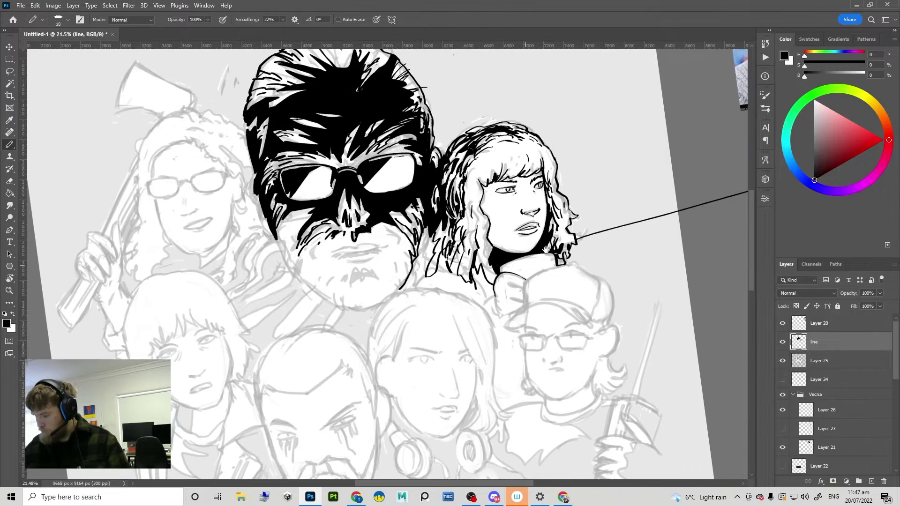
Step: Outline the girl's shoulder below her hair, beside the central head's chin, and try to fill its shadow black
{"action": "mouse_move", "coordinate": [508, 299]}
{"action": "left_mouse_down"}
{"action": "mouse_move", "coordinate": [442, 303]}
{"action": "mouse_move", "coordinate": [432, 332]}
{"action": "mouse_move", "coordinate": [383, 284]}
{"action": "left_mouse_up"}
{"action": "key", "text": "ctrl+z"}
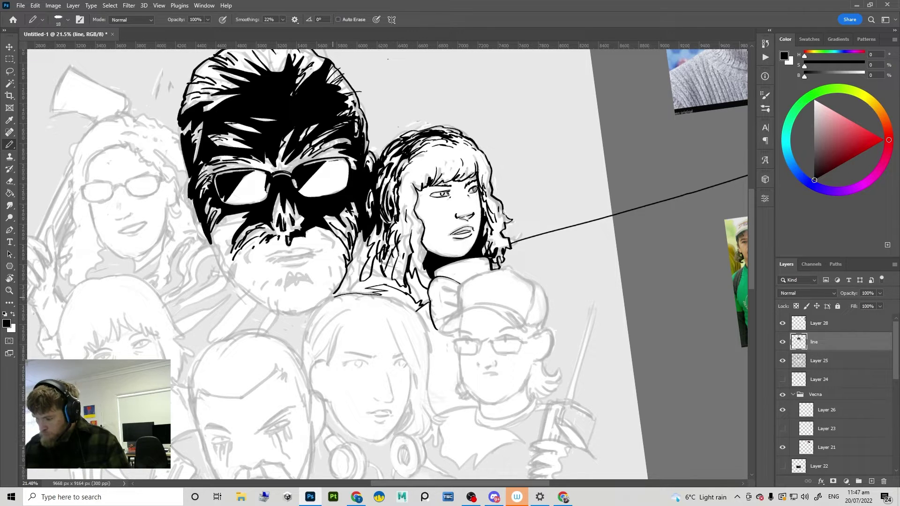
{"action": "left_click_drag", "start_coordinate": [333, 297], "coordinate": [336, 292]}
{"action": "key", "text": "g"}
{"action": "left_click", "coordinate": [361, 283]}
{"action": "key", "text": "ctrl+z"}
{"action": "key", "text": "b"}
{"action": "left_click_drag", "start_coordinate": [377, 264], "coordinate": [375, 284]}
{"action": "mouse_move", "coordinate": [365, 243]}
{"action": "left_mouse_down"}
{"action": "mouse_move", "coordinate": [381, 283]}
{"action": "mouse_move", "coordinate": [355, 279]}
{"action": "mouse_move", "coordinate": [351, 265]}
{"action": "mouse_move", "coordinate": [354, 284]}
{"action": "left_mouse_up"}
{"action": "key", "text": "g"}
{"action": "left_click", "coordinate": [365, 284]}
{"action": "mouse_move", "coordinate": [428, 284]}
{"action": "left_mouse_down"}
{"action": "mouse_move", "coordinate": [402, 335]}
{"action": "mouse_move", "coordinate": [382, 337]}
{"action": "mouse_move", "coordinate": [405, 300]}
{"action": "left_mouse_up"}
{"action": "key", "text": "ctrl+z"}
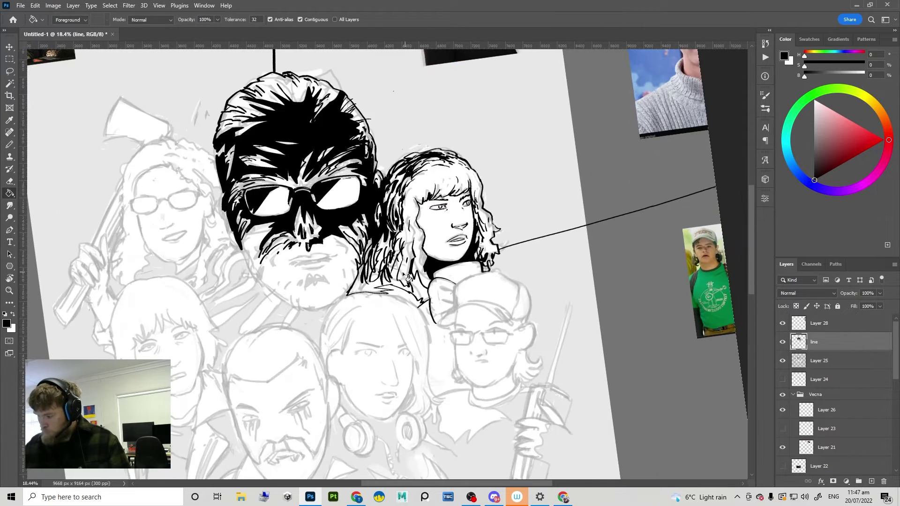
Step: Close the gaps in the girl's shoulder outline and fill the shadow beneath her hair black
{"action": "key", "text": "b"}
{"action": "mouse_move", "coordinate": [403, 257]}
{"action": "left_mouse_down"}
{"action": "mouse_move", "coordinate": [394, 289]}
{"action": "mouse_move", "coordinate": [416, 341]}
{"action": "mouse_move", "coordinate": [403, 337]}
{"action": "mouse_move", "coordinate": [429, 323]}
{"action": "mouse_move", "coordinate": [418, 293]}
{"action": "mouse_move", "coordinate": [424, 296]}
{"action": "left_mouse_up"}
{"action": "key", "text": "g"}
{"action": "left_click", "coordinate": [413, 289]}
{"action": "key", "text": "ctrl+z"}
{"action": "key", "text": "b"}
{"action": "mouse_move", "coordinate": [410, 288]}
{"action": "left_mouse_down"}
{"action": "mouse_move", "coordinate": [423, 299]}
{"action": "mouse_move", "coordinate": [351, 289]}
{"action": "mouse_move", "coordinate": [366, 275]}
{"action": "left_mouse_up"}
{"action": "key", "text": "g"}
{"action": "left_click", "coordinate": [395, 288]}
{"action": "mouse_move", "coordinate": [470, 284]}
{"action": "left_mouse_down"}
{"action": "mouse_move", "coordinate": [445, 323]}
{"action": "mouse_move", "coordinate": [452, 319]}
{"action": "left_mouse_up"}
{"action": "key", "text": "r"}
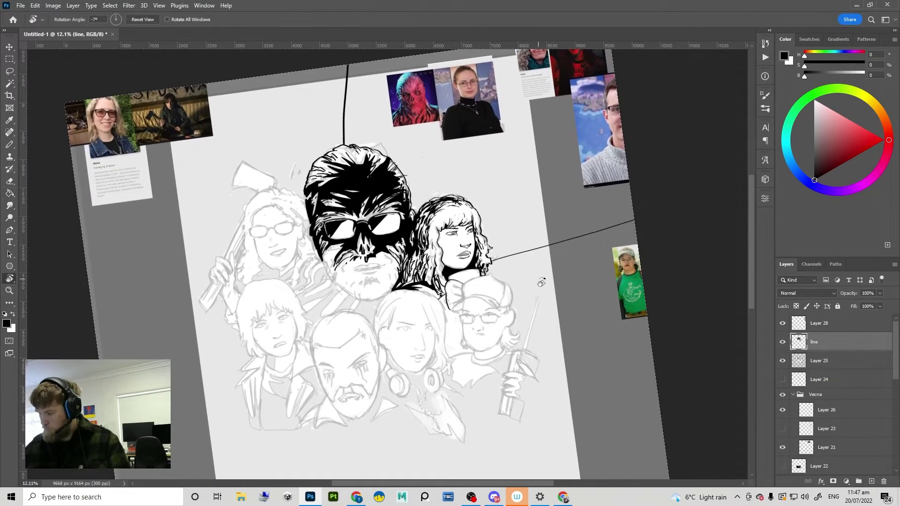
{"action": "left_click_drag", "start_coordinate": [542, 283], "coordinate": [531, 322]}
Step: Darken the girl's hair beside the central head with dense strand strokes down to the shoulder
{"action": "key", "text": "b"}
{"action": "left_click_drag", "start_coordinate": [405, 271], "coordinate": [399, 293]}
{"action": "mouse_move", "coordinate": [410, 281]}
{"action": "left_mouse_down"}
{"action": "mouse_move", "coordinate": [400, 294]}
{"action": "mouse_move", "coordinate": [409, 252]}
{"action": "left_mouse_up"}
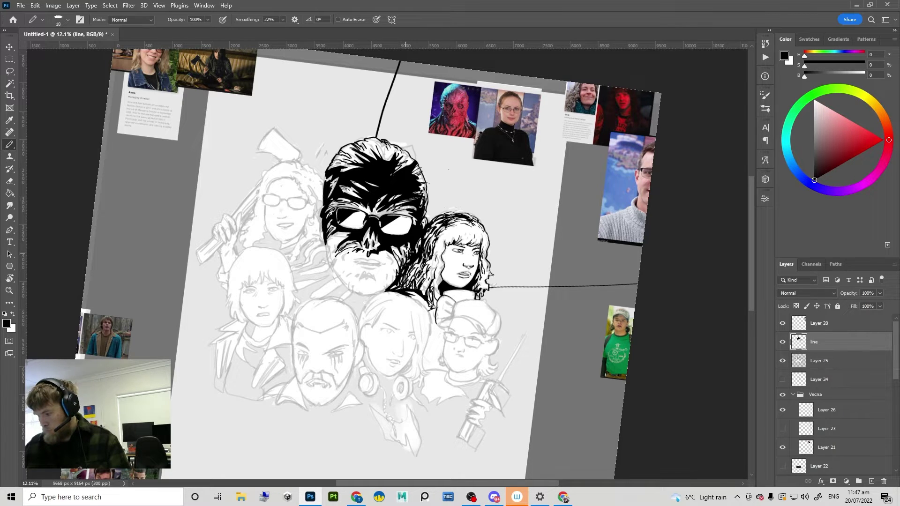
{"action": "left_click_drag", "start_coordinate": [430, 280], "coordinate": [417, 296]}
{"action": "mouse_move", "coordinate": [463, 272]}
{"action": "left_mouse_down"}
{"action": "mouse_move", "coordinate": [442, 296]}
{"action": "mouse_move", "coordinate": [457, 279]}
{"action": "mouse_move", "coordinate": [496, 280]}
{"action": "left_mouse_up"}
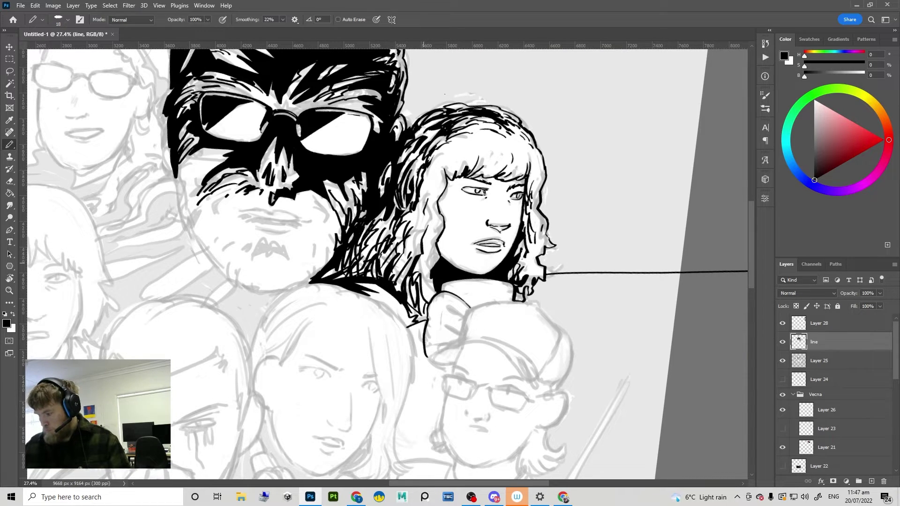
{"action": "left_click_drag", "start_coordinate": [390, 226], "coordinate": [379, 242]}
{"action": "mouse_move", "coordinate": [387, 225]}
{"action": "left_mouse_down"}
{"action": "mouse_move", "coordinate": [378, 256]}
{"action": "mouse_move", "coordinate": [383, 278]}
{"action": "left_mouse_up"}
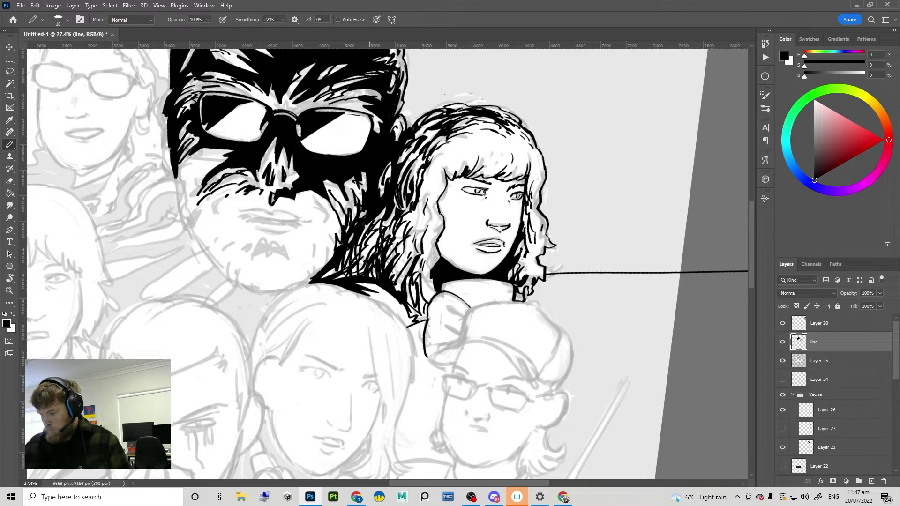
{"action": "mouse_move", "coordinate": [364, 241]}
{"action": "left_mouse_down"}
{"action": "mouse_move", "coordinate": [360, 266]}
{"action": "mouse_move", "coordinate": [344, 272]}
{"action": "left_mouse_up"}
{"action": "left_click_drag", "start_coordinate": [450, 264], "coordinate": [419, 266]}
Step: Examine the girl's inked hair, collar and shoulder against the rest of the poster at several zoom levels
{"action": "key", "text": "r"}
{"action": "left_click_drag", "start_coordinate": [487, 269], "coordinate": [482, 251]}
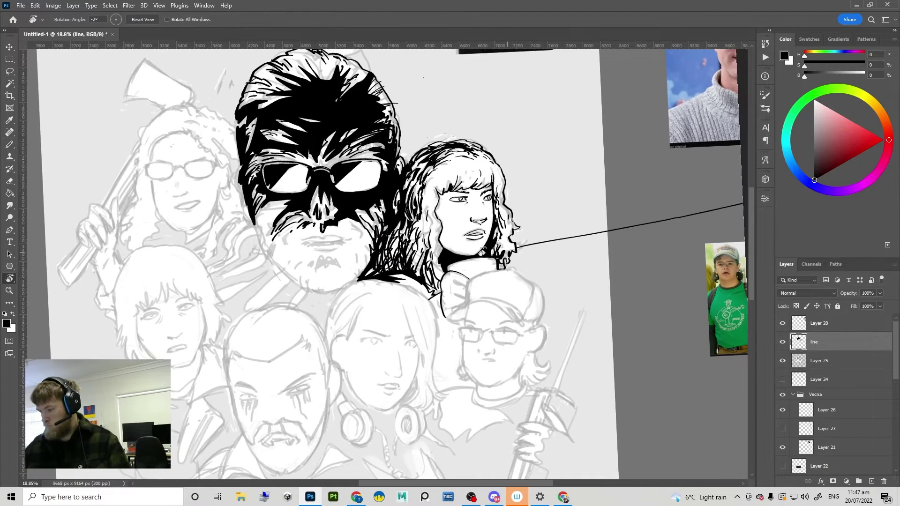
{"action": "scroll", "coordinate": [482, 251], "scroll_direction": "up", "scroll_amount": 2}
{"action": "scroll", "coordinate": [438, 288], "scroll_direction": "down", "scroll_amount": 6}
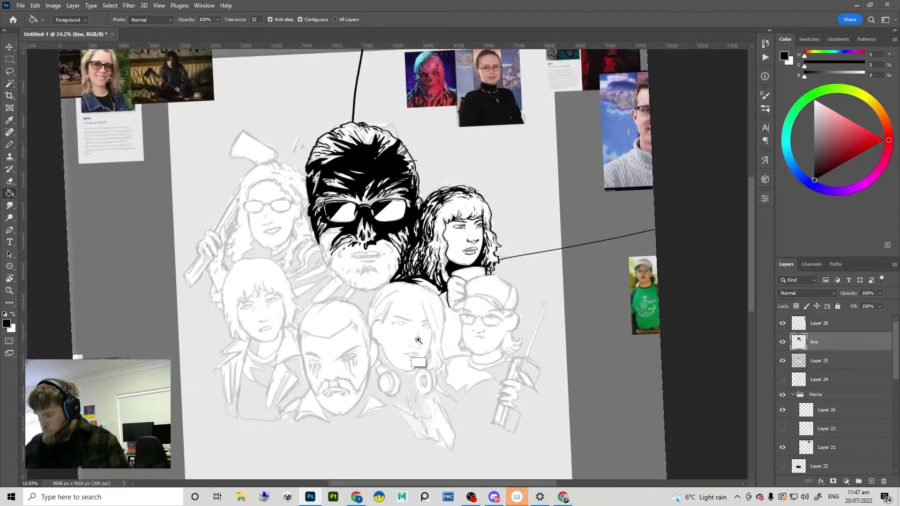
{"action": "scroll", "coordinate": [443, 281], "scroll_direction": "up", "scroll_amount": 5}
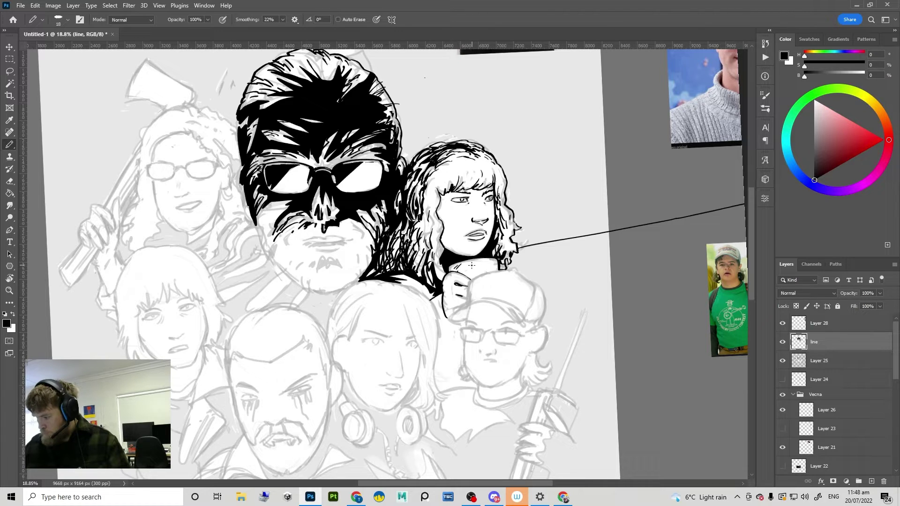
{"action": "scroll", "coordinate": [498, 260], "scroll_direction": "down", "scroll_amount": 5}
{"action": "scroll", "coordinate": [468, 305], "scroll_direction": "up", "scroll_amount": 5}
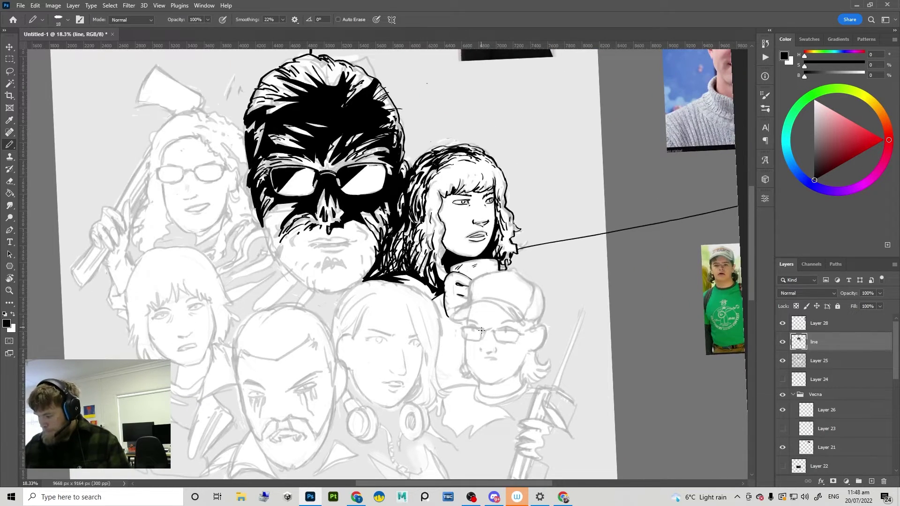
{"action": "scroll", "coordinate": [462, 346], "scroll_direction": "up", "scroll_amount": 1}
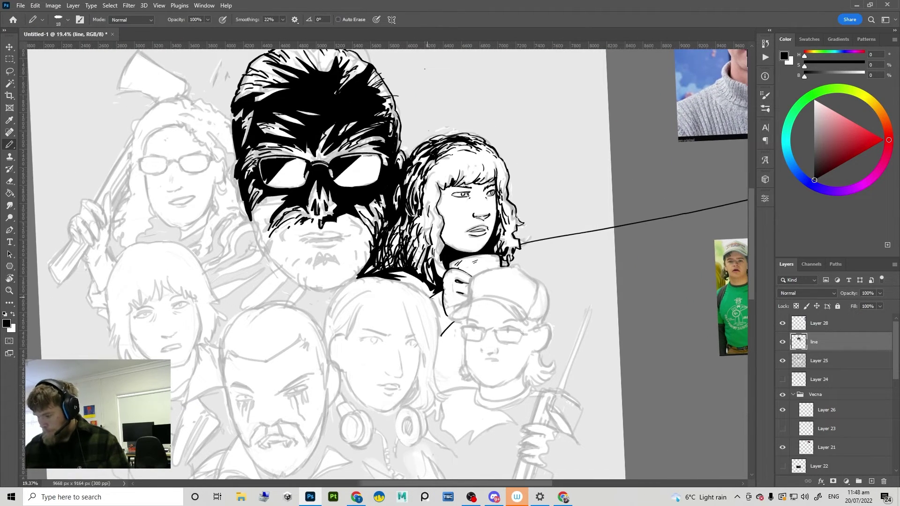
Step: Ink the side edge of the headphones woman's hair down to its jagged ends and add strands beside her face
{"action": "mouse_move", "coordinate": [427, 296]}
{"action": "left_mouse_down"}
{"action": "mouse_move", "coordinate": [439, 333]}
{"action": "mouse_move", "coordinate": [432, 369]}
{"action": "left_mouse_up"}
{"action": "key", "text": "ctrl+z"}
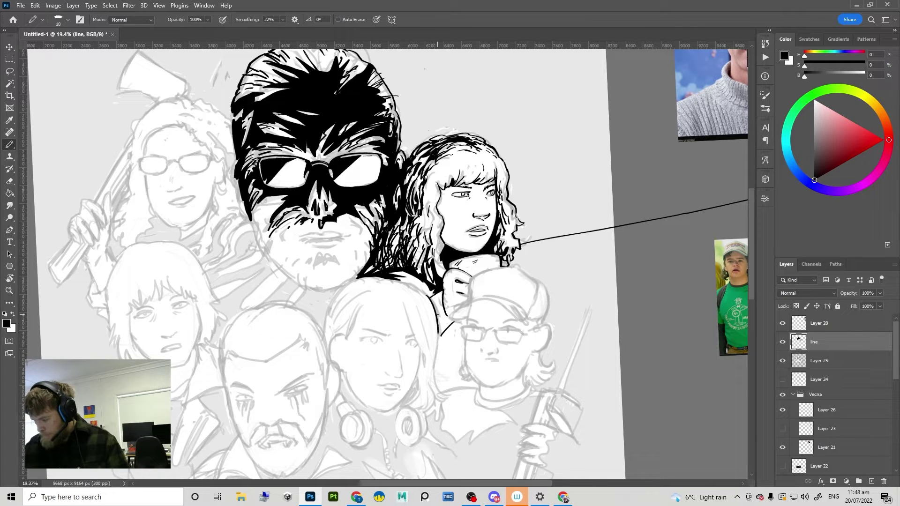
{"action": "left_click_drag", "start_coordinate": [438, 314], "coordinate": [435, 360]}
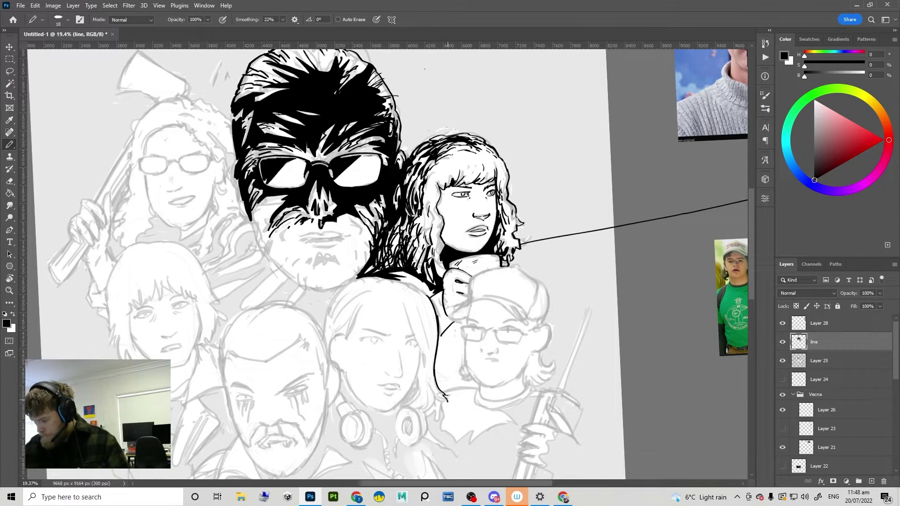
{"action": "left_click_drag", "start_coordinate": [437, 392], "coordinate": [448, 413]}
{"action": "key", "text": "ctrl+z"}
{"action": "key", "text": "ctrl+z"}
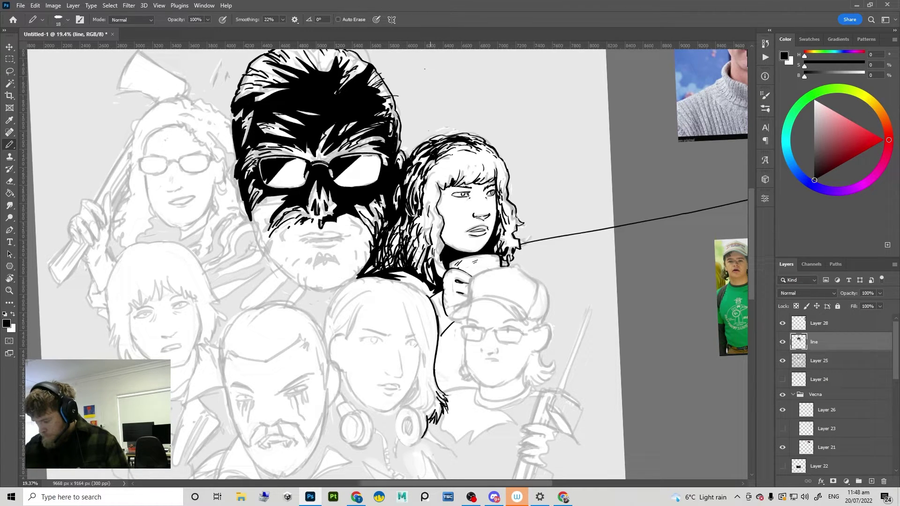
{"action": "left_click_drag", "start_coordinate": [427, 379], "coordinate": [424, 399]}
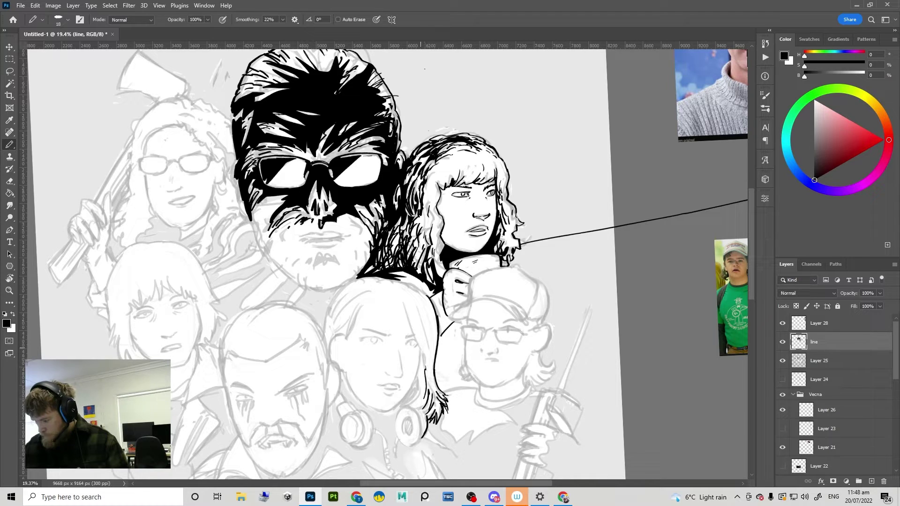
{"action": "left_click_drag", "start_coordinate": [426, 348], "coordinate": [411, 397]}
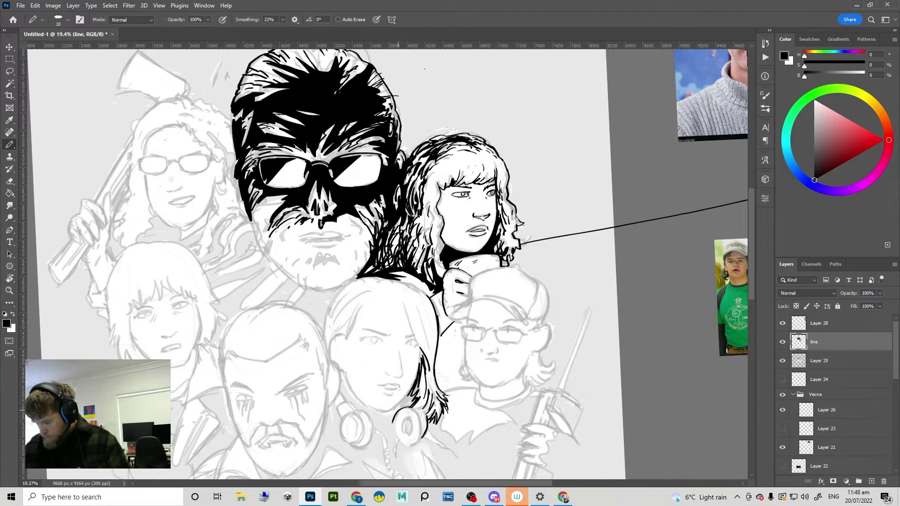
Step: Ink the headphone ear cup below the woman's hair as an oval with a scribbled black centre
{"action": "mouse_move", "coordinate": [421, 417]}
{"action": "left_mouse_down"}
{"action": "mouse_move", "coordinate": [396, 338]}
{"action": "mouse_move", "coordinate": [395, 358]}
{"action": "left_mouse_up"}
{"action": "scroll", "coordinate": [391, 341], "scroll_direction": "up", "scroll_amount": 1}
{"action": "key", "text": "ctrl+z"}
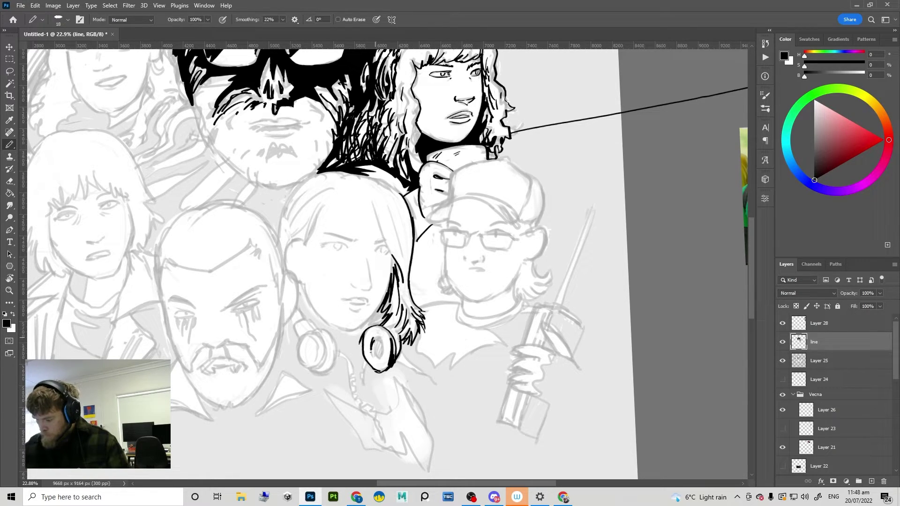
{"action": "left_click_drag", "start_coordinate": [371, 342], "coordinate": [381, 361]}
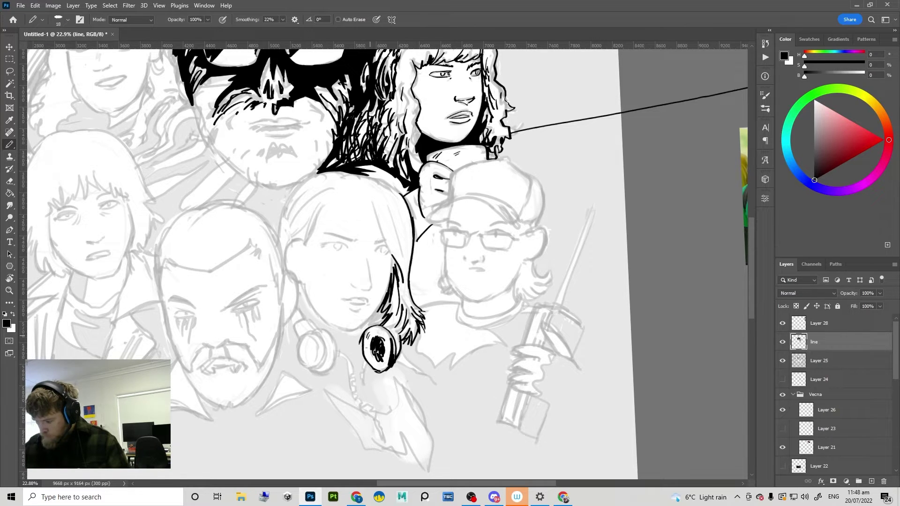
{"action": "scroll", "coordinate": [393, 309], "scroll_direction": "up", "scroll_amount": 2}
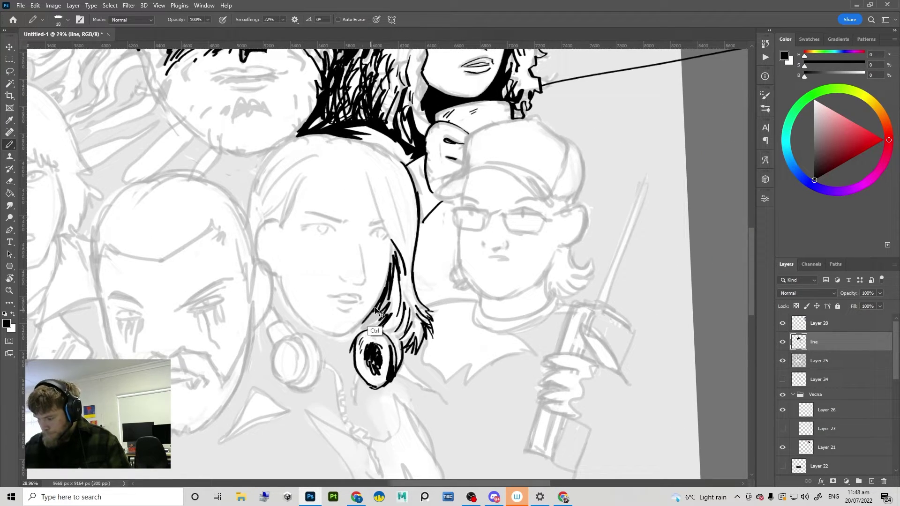
Step: Ink the headphones woman's jawline and chin and extend the hair strands beneath the jaw
{"action": "left_click_drag", "start_coordinate": [375, 313], "coordinate": [352, 333]}
{"action": "key", "text": "r"}
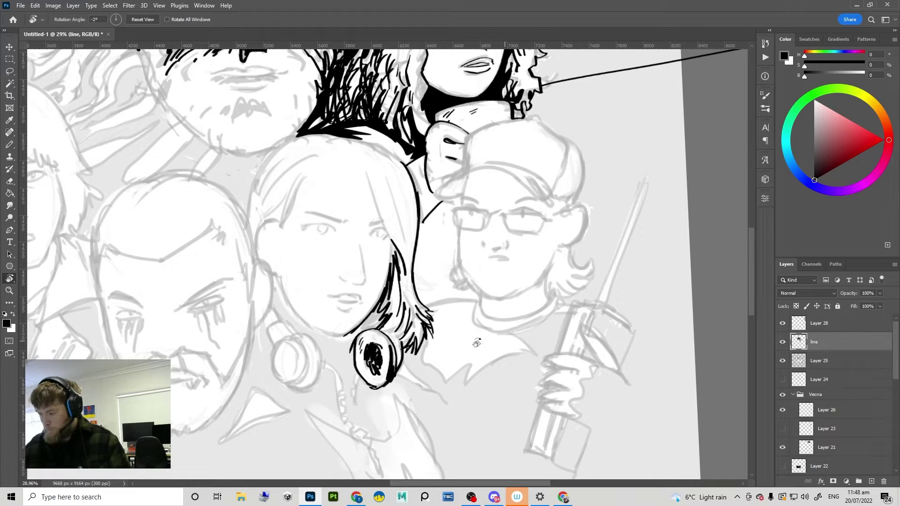
{"action": "left_click_drag", "start_coordinate": [533, 341], "coordinate": [461, 409]}
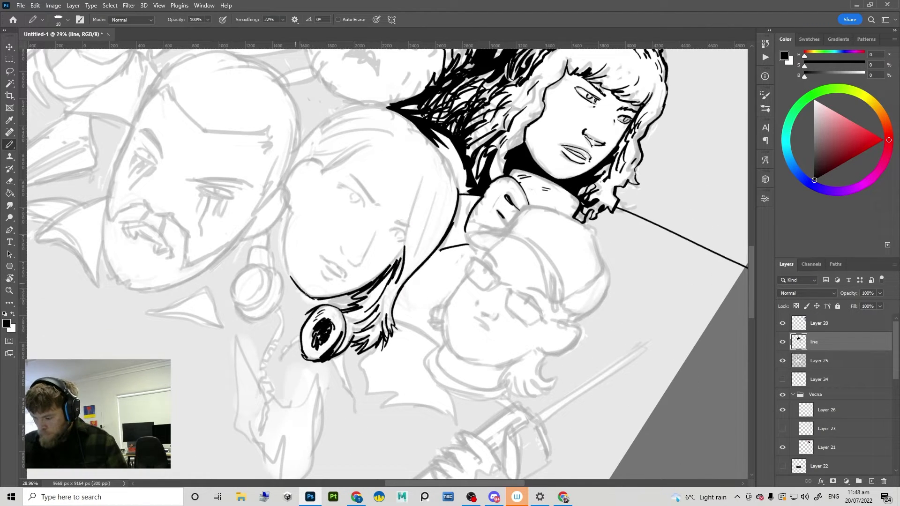
{"action": "mouse_move", "coordinate": [306, 296]}
{"action": "left_mouse_down"}
{"action": "mouse_move", "coordinate": [287, 270]}
{"action": "mouse_move", "coordinate": [288, 213]}
{"action": "mouse_move", "coordinate": [328, 324]}
{"action": "left_mouse_up"}
Step: Ink both strips of the jacket zipper below the headphones, with stepped teeth and a smooth outer edge on the longer strip
{"action": "key", "text": "r"}
{"action": "left_click_drag", "start_coordinate": [394, 363], "coordinate": [380, 303]}
{"action": "mouse_move", "coordinate": [379, 303]}
{"action": "left_mouse_down"}
{"action": "mouse_move", "coordinate": [419, 302]}
{"action": "mouse_move", "coordinate": [410, 360]}
{"action": "mouse_move", "coordinate": [389, 303]}
{"action": "left_mouse_up"}
{"action": "key", "text": "r"}
{"action": "left_click_drag", "start_coordinate": [479, 328], "coordinate": [425, 372]}
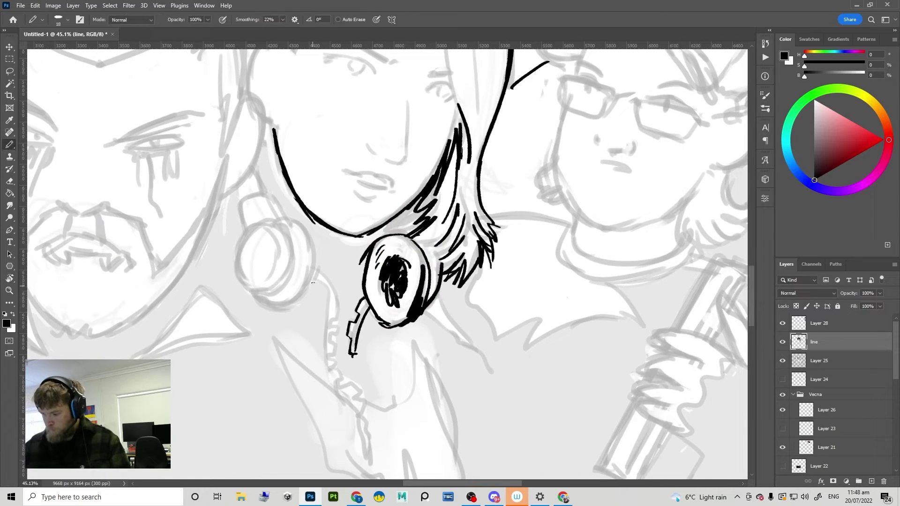
{"action": "mouse_move", "coordinate": [312, 284]}
{"action": "left_mouse_down"}
{"action": "mouse_move", "coordinate": [340, 292]}
{"action": "mouse_move", "coordinate": [341, 318]}
{"action": "left_mouse_up"}
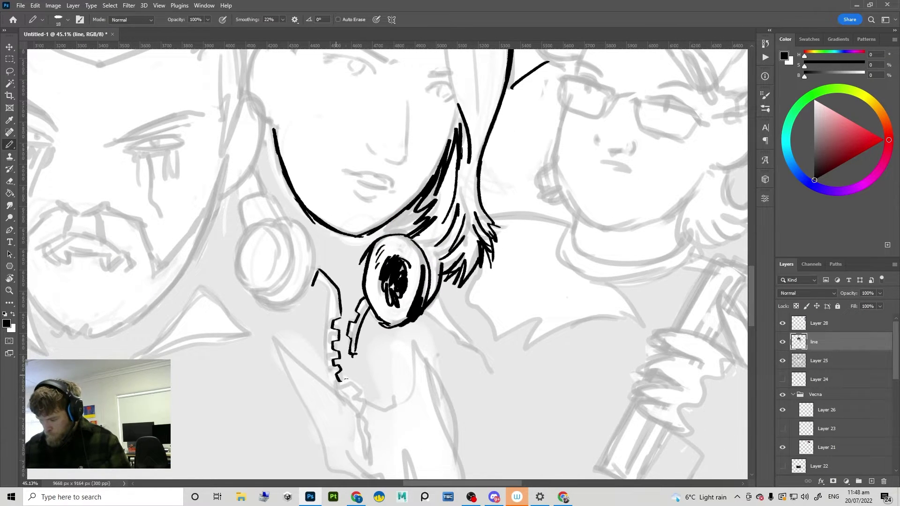
{"action": "mouse_move", "coordinate": [359, 399]}
{"action": "left_mouse_down"}
{"action": "mouse_move", "coordinate": [368, 424]}
{"action": "mouse_move", "coordinate": [356, 323]}
{"action": "left_mouse_up"}
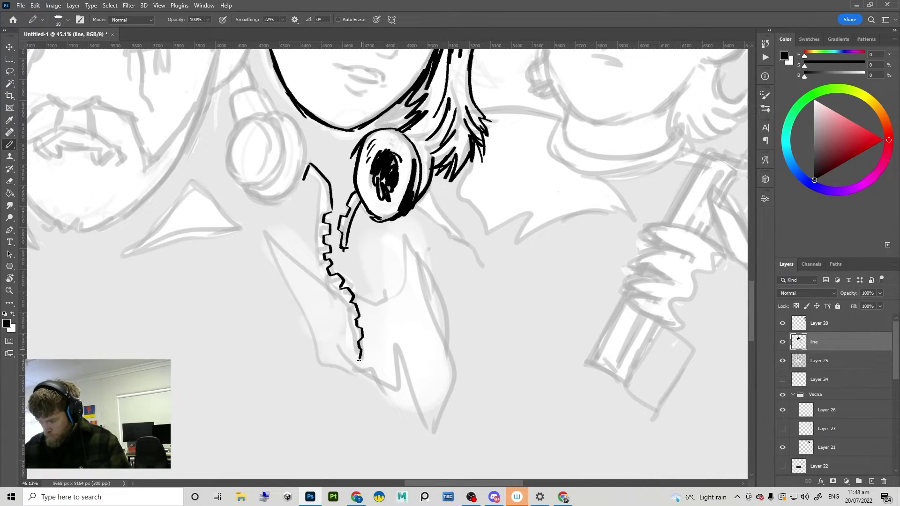
{"action": "mouse_move", "coordinate": [357, 359]}
{"action": "left_mouse_down"}
{"action": "mouse_move", "coordinate": [340, 297]}
{"action": "mouse_move", "coordinate": [323, 278]}
{"action": "mouse_move", "coordinate": [319, 197]}
{"action": "mouse_move", "coordinate": [304, 178]}
{"action": "left_mouse_up"}
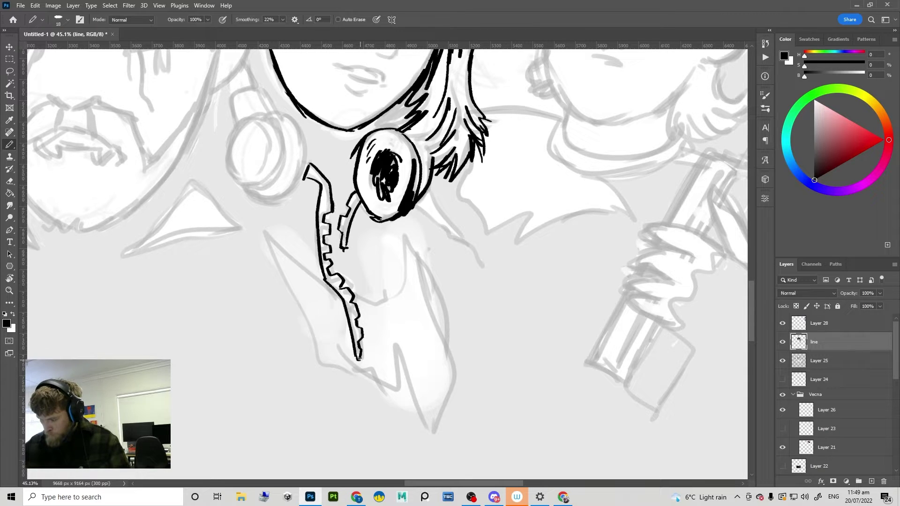
{"action": "left_click_drag", "start_coordinate": [360, 357], "coordinate": [360, 360]}
Step: Ink a slanted rectangular zip pull beside the zipper and letter it YKK
{"action": "mouse_move", "coordinate": [475, 316]}
{"action": "left_mouse_down"}
{"action": "mouse_move", "coordinate": [470, 333]}
{"action": "mouse_move", "coordinate": [516, 272]}
{"action": "left_mouse_up"}
{"action": "key", "text": "r"}
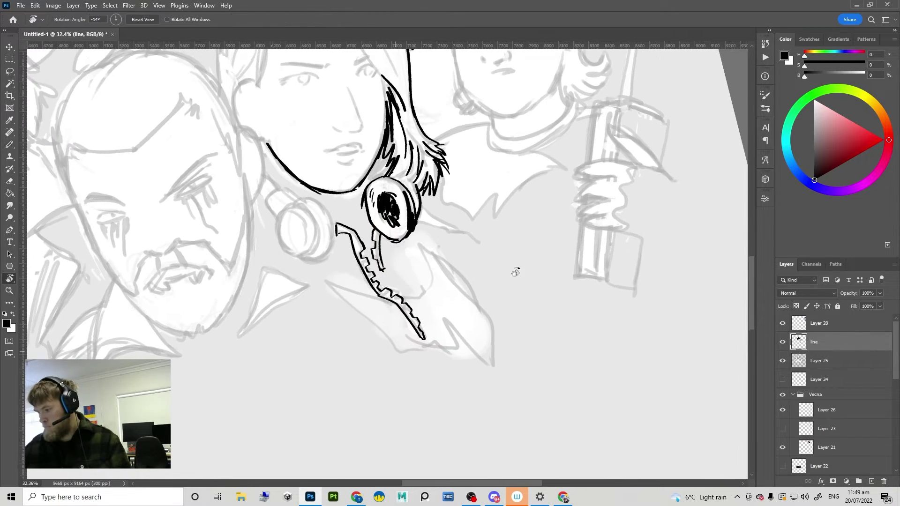
{"action": "scroll", "coordinate": [355, 224], "scroll_direction": "up", "scroll_amount": 3}
{"action": "mouse_move", "coordinate": [388, 268]}
{"action": "left_mouse_down"}
{"action": "mouse_move", "coordinate": [425, 280]}
{"action": "mouse_move", "coordinate": [394, 276]}
{"action": "mouse_move", "coordinate": [421, 292]}
{"action": "mouse_move", "coordinate": [433, 284]}
{"action": "mouse_move", "coordinate": [421, 298]}
{"action": "left_mouse_up"}
{"action": "key", "text": "ctrl+z"}
{"action": "key", "text": "ctrl+z"}
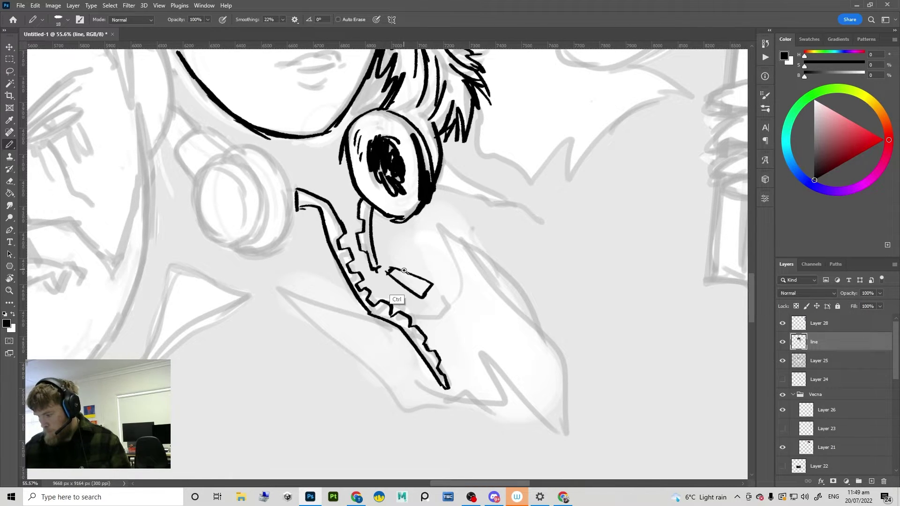
{"action": "scroll", "coordinate": [397, 274], "scroll_direction": "up", "scroll_amount": 5}
{"action": "mouse_move", "coordinate": [409, 264]}
{"action": "left_mouse_down"}
{"action": "mouse_move", "coordinate": [425, 268]}
{"action": "mouse_move", "coordinate": [411, 276]}
{"action": "mouse_move", "coordinate": [424, 286]}
{"action": "mouse_move", "coordinate": [435, 272]}
{"action": "left_mouse_up"}
{"action": "mouse_move", "coordinate": [445, 276]}
{"action": "left_mouse_down"}
{"action": "mouse_move", "coordinate": [384, 342]}
{"action": "mouse_move", "coordinate": [404, 325]}
{"action": "mouse_move", "coordinate": [390, 326]}
{"action": "mouse_move", "coordinate": [427, 353]}
{"action": "left_mouse_up"}
{"action": "scroll", "coordinate": [424, 341], "scroll_direction": "down", "scroll_amount": 6}
Step: Ink the pointed jacket flap on the outer side of the long zipper strip, down to its lower edge
{"action": "key", "text": "r"}
{"action": "left_click_drag", "start_coordinate": [480, 310], "coordinate": [322, 371]}
{"action": "scroll", "coordinate": [472, 357], "scroll_direction": "down", "scroll_amount": 2}
{"action": "scroll", "coordinate": [321, 371], "scroll_direction": "up", "scroll_amount": 3}
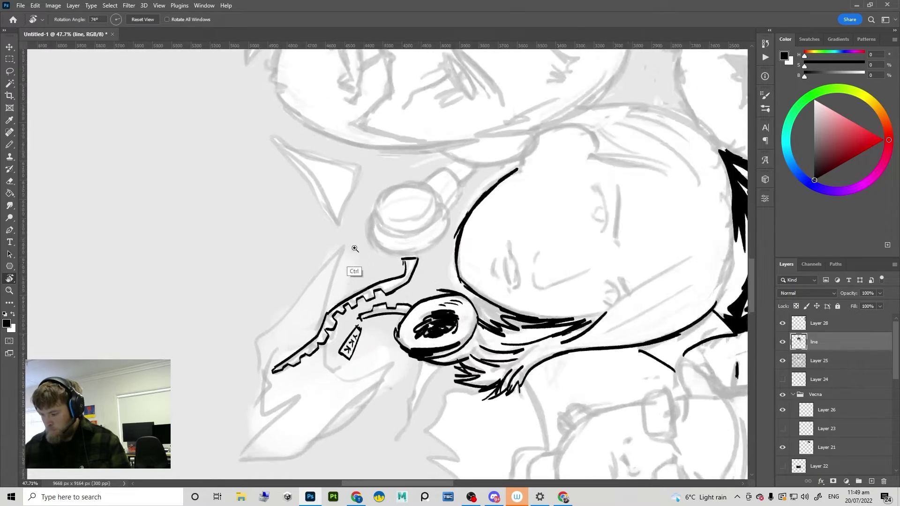
{"action": "key", "text": "b"}
{"action": "mouse_move", "coordinate": [330, 298]}
{"action": "left_mouse_down"}
{"action": "mouse_move", "coordinate": [314, 330]}
{"action": "mouse_move", "coordinate": [349, 234]}
{"action": "mouse_move", "coordinate": [252, 336]}
{"action": "mouse_move", "coordinate": [247, 393]}
{"action": "left_mouse_up"}
{"action": "key", "text": "r"}
{"action": "left_click_drag", "start_coordinate": [414, 370], "coordinate": [487, 331]}
{"action": "scroll", "coordinate": [371, 328], "scroll_direction": "down", "scroll_amount": 4}
{"action": "left_click_drag", "start_coordinate": [377, 386], "coordinate": [342, 390]}
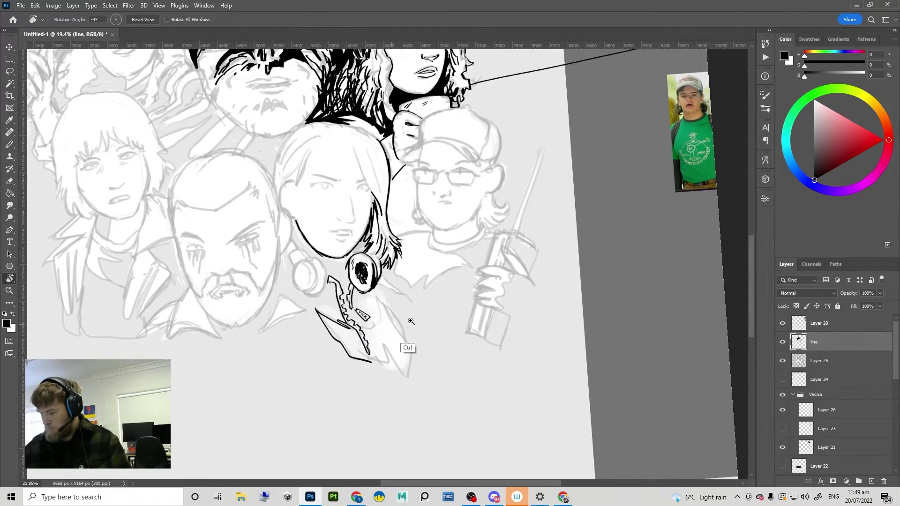
Step: Ink the jacket's larger pointed collar panel beside the YKK zip pull and the thin pointed collar strip behind the headphone cup
{"action": "left_click_drag", "start_coordinate": [409, 325], "coordinate": [447, 323]}
{"action": "key", "text": "b"}
{"action": "left_click_drag", "start_coordinate": [334, 315], "coordinate": [365, 308]}
{"action": "mouse_move", "coordinate": [361, 265]}
{"action": "left_mouse_down"}
{"action": "mouse_move", "coordinate": [360, 312]}
{"action": "mouse_move", "coordinate": [407, 323]}
{"action": "mouse_move", "coordinate": [417, 404]}
{"action": "left_mouse_up"}
{"action": "left_click_drag", "start_coordinate": [380, 355], "coordinate": [417, 404]}
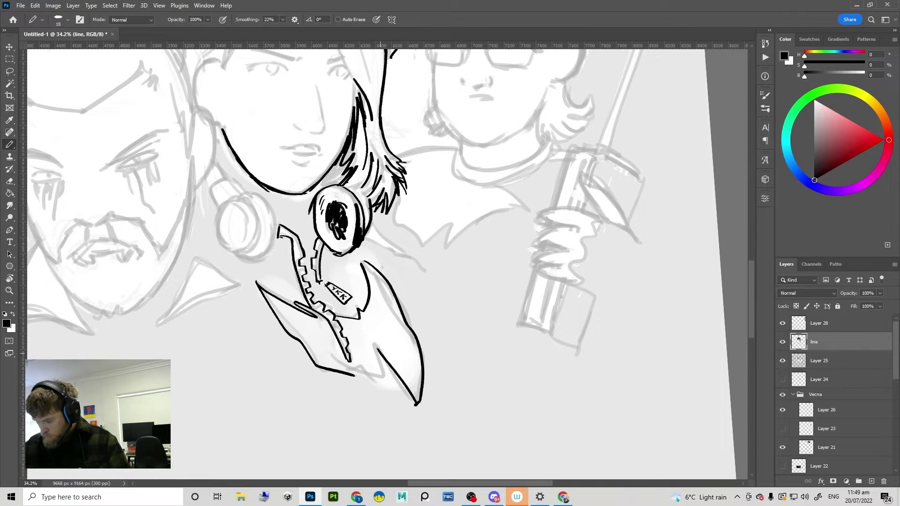
{"action": "left_click_drag", "start_coordinate": [377, 349], "coordinate": [386, 386]}
{"action": "left_click_drag", "start_coordinate": [461, 276], "coordinate": [416, 344]}
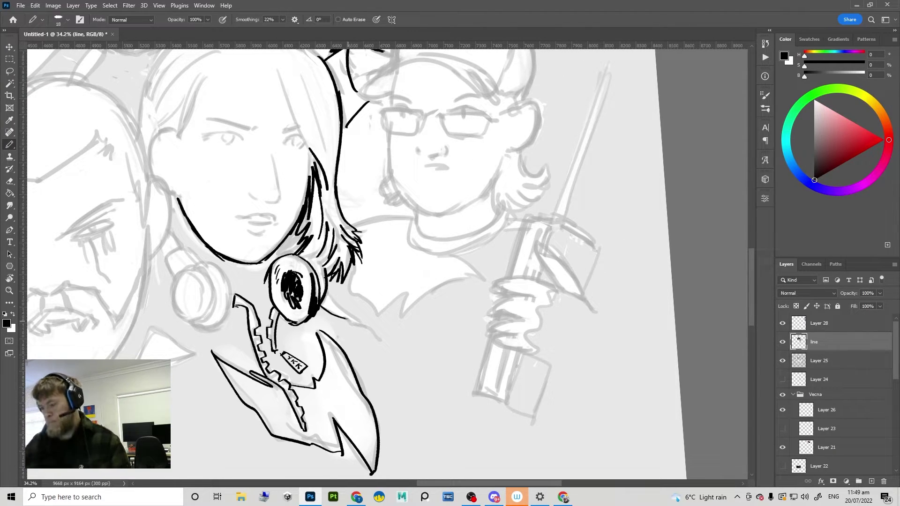
{"action": "left_click_drag", "start_coordinate": [327, 292], "coordinate": [377, 338]}
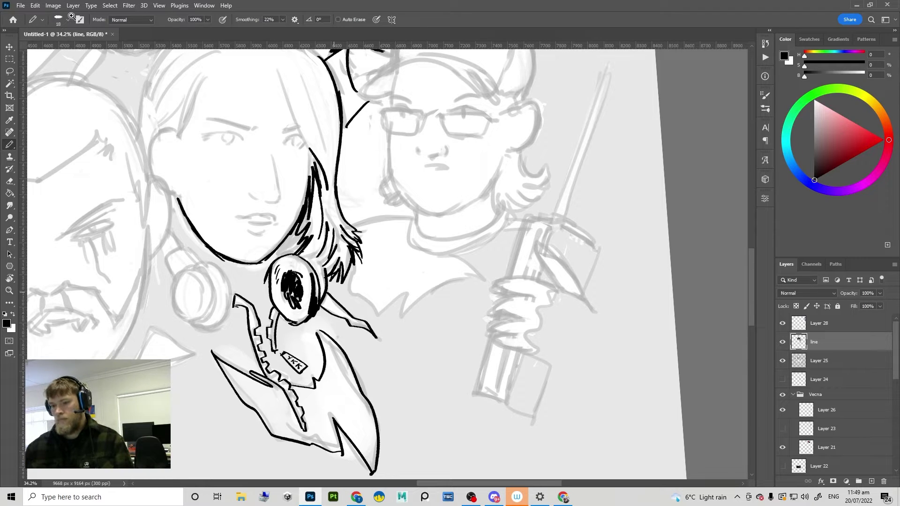
Step: Save the document as Stranger Monkeys.psd in the Desktop folder on the computer
{"action": "left_click", "coordinate": [23, 7]}
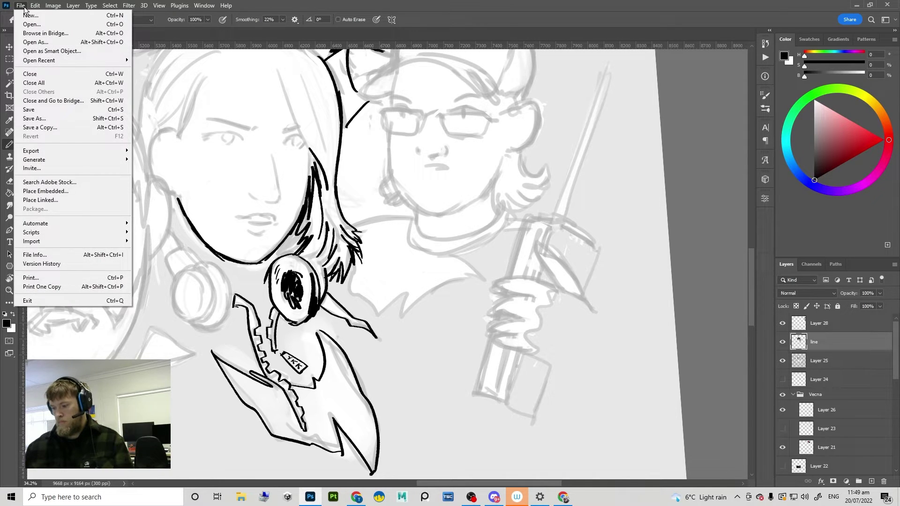
{"action": "left_click", "coordinate": [44, 119]}
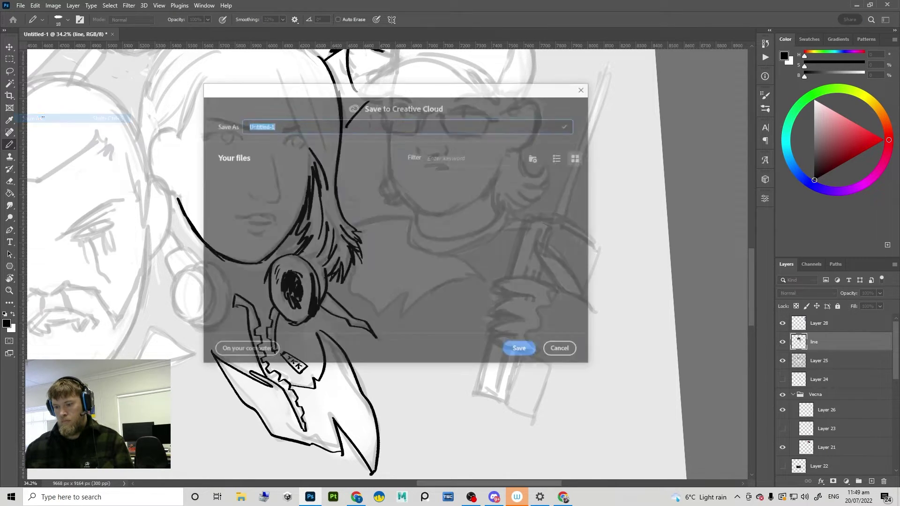
{"action": "left_click", "coordinate": [253, 350]}
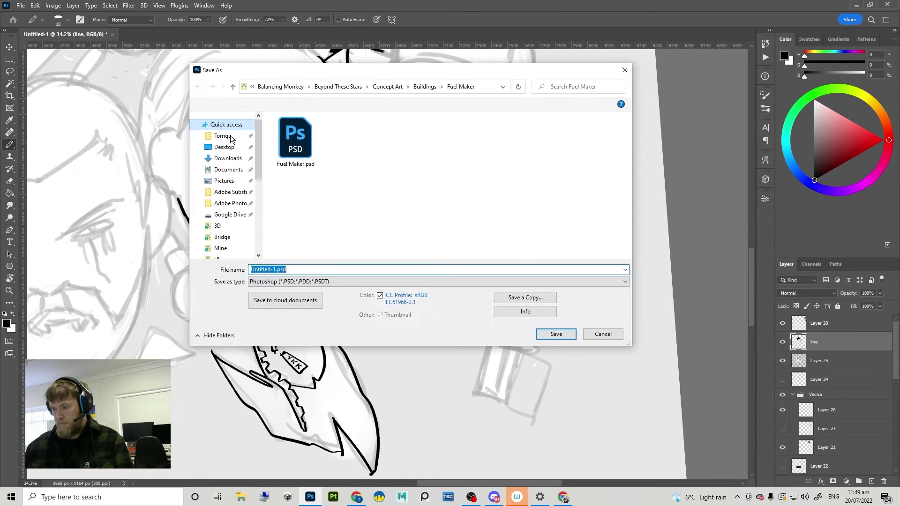
{"action": "left_click", "coordinate": [228, 148]}
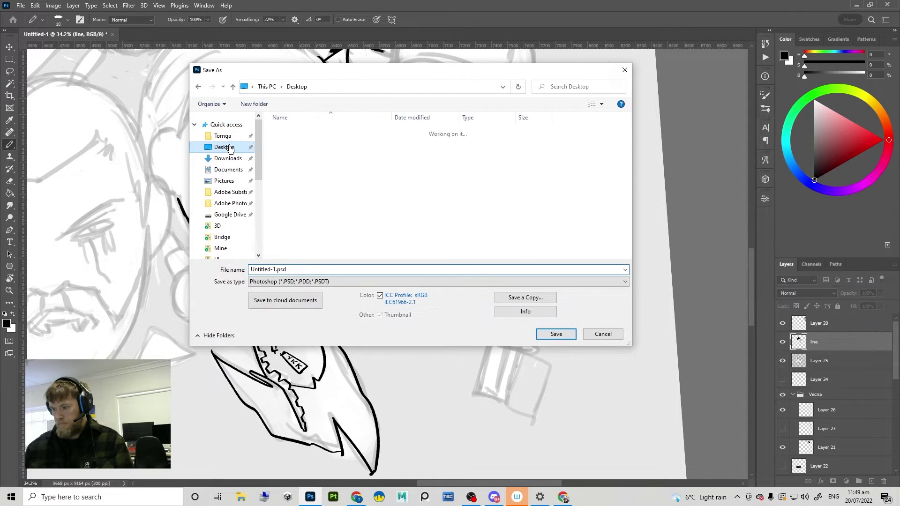
{"action": "left_click", "coordinate": [281, 270]}
{"action": "left_click_drag", "start_coordinate": [276, 269], "coordinate": [248, 266]}
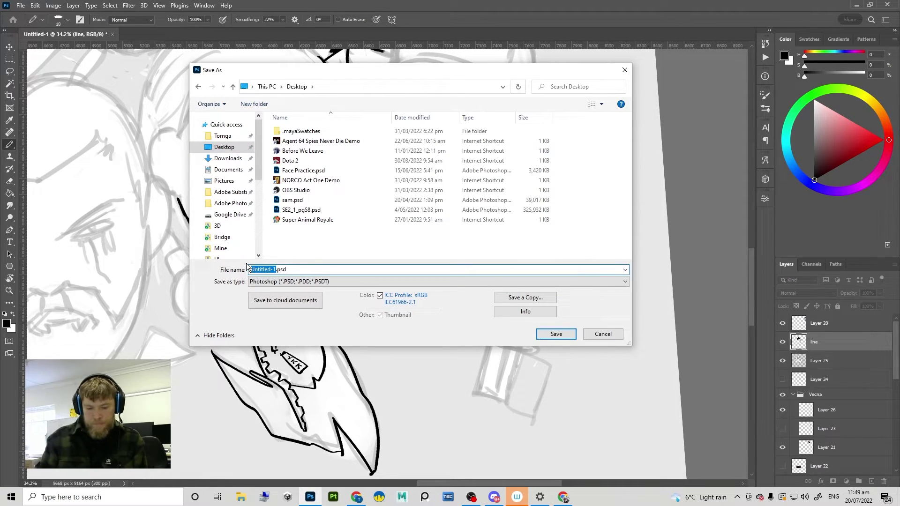
{"action": "type", "text": "Stranger Monkeys"}
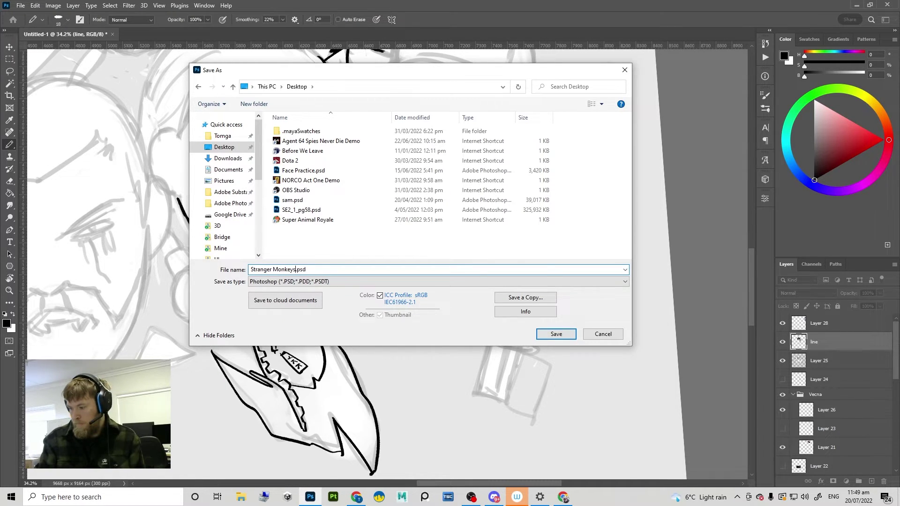
{"action": "key", "text": "Return"}
{"action": "key", "text": "Return"}
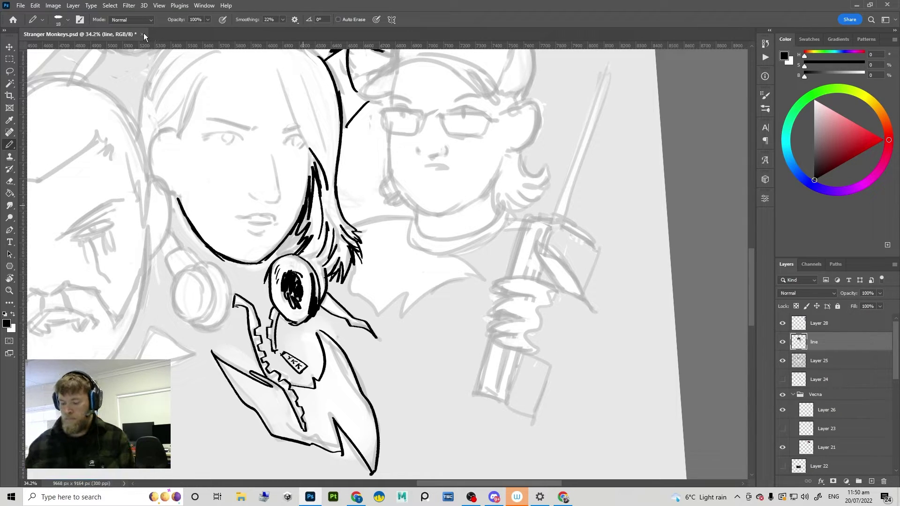
Step: Save the latest state and reopen Stranger Monkeys.psd from the recent files
{"action": "scroll", "coordinate": [134, 64], "scroll_direction": "left", "scroll_amount": 1}
{"action": "key", "text": "ctrl+s"}
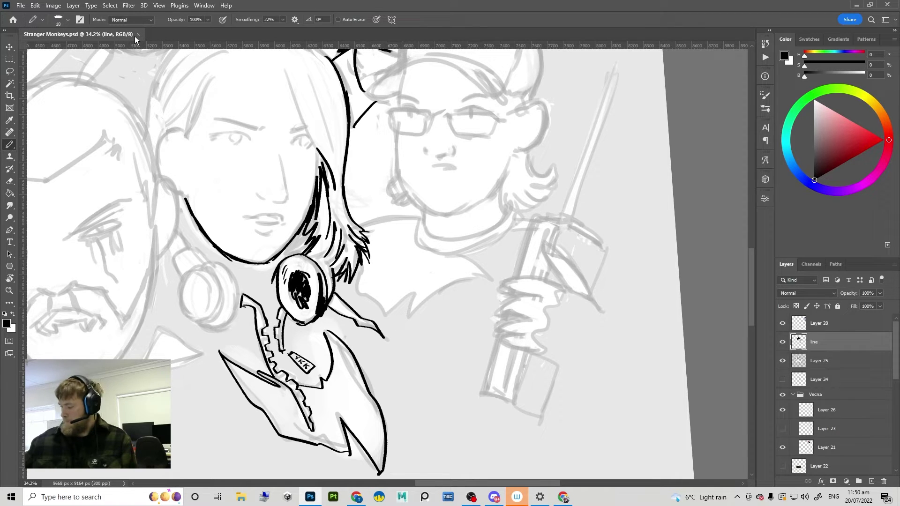
{"action": "left_click", "coordinate": [138, 34]}
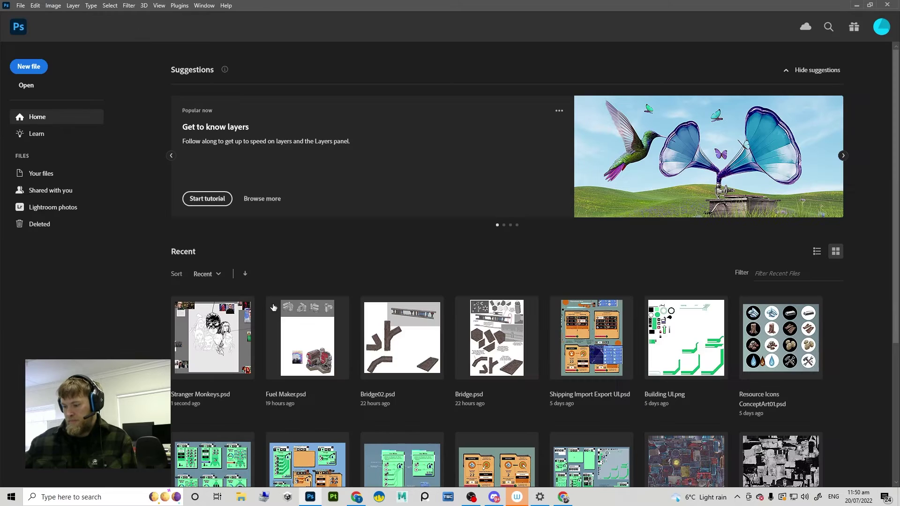
{"action": "left_click", "coordinate": [223, 332]}
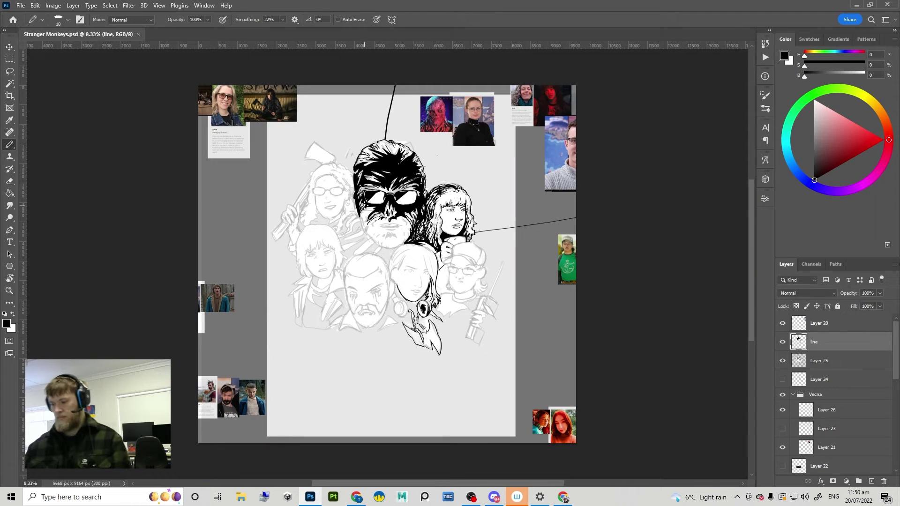
Step: Ink the headphones woman's ear outline and the short hair strands falling just above it
{"action": "scroll", "coordinate": [416, 261], "scroll_direction": "up", "scroll_amount": 3}
{"action": "left_click_drag", "start_coordinate": [414, 263], "coordinate": [363, 240]}
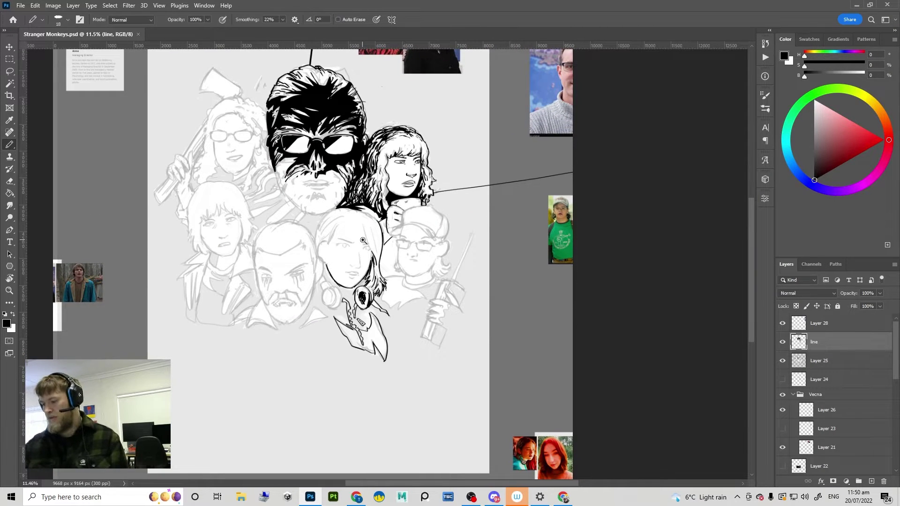
{"action": "scroll", "coordinate": [363, 240], "scroll_direction": "up", "scroll_amount": 3}
{"action": "mouse_move", "coordinate": [335, 210]}
{"action": "left_mouse_down"}
{"action": "mouse_move", "coordinate": [314, 247]}
{"action": "mouse_move", "coordinate": [312, 237]}
{"action": "mouse_move", "coordinate": [312, 244]}
{"action": "mouse_move", "coordinate": [302, 240]}
{"action": "mouse_move", "coordinate": [291, 275]}
{"action": "left_mouse_up"}
{"action": "key", "text": "ctrl+z"}
{"action": "key", "text": "ctrl+z"}
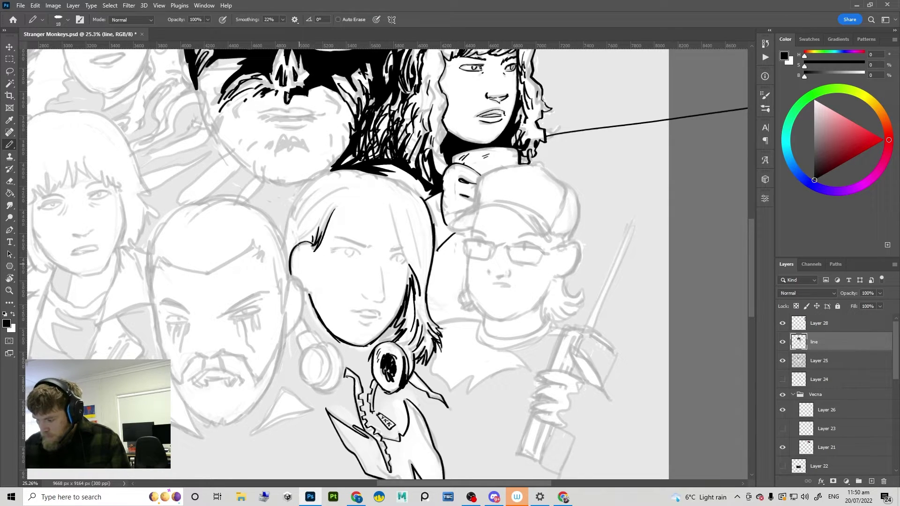
Step: Ink the outer contour and inner strands of the headphones woman's hair on the ear side
{"action": "mouse_move", "coordinate": [283, 238]}
{"action": "left_mouse_down"}
{"action": "mouse_move", "coordinate": [299, 194]}
{"action": "mouse_move", "coordinate": [285, 238]}
{"action": "mouse_move", "coordinate": [314, 190]}
{"action": "mouse_move", "coordinate": [302, 194]}
{"action": "left_mouse_up"}
{"action": "key", "text": "r"}
{"action": "key", "text": "ctrl+z"}
{"action": "mouse_move", "coordinate": [287, 217]}
{"action": "left_mouse_down"}
{"action": "mouse_move", "coordinate": [296, 196]}
{"action": "mouse_move", "coordinate": [274, 244]}
{"action": "left_mouse_up"}
{"action": "key", "text": "ctrl+z"}
{"action": "key", "text": "ctrl+z"}
{"action": "key", "text": "ctrl+z"}
{"action": "mouse_move", "coordinate": [302, 192]}
{"action": "left_mouse_down"}
{"action": "mouse_move", "coordinate": [275, 248]}
{"action": "mouse_move", "coordinate": [283, 245]}
{"action": "left_mouse_up"}
{"action": "mouse_move", "coordinate": [297, 207]}
{"action": "left_mouse_down"}
{"action": "mouse_move", "coordinate": [276, 251]}
{"action": "mouse_move", "coordinate": [290, 266]}
{"action": "left_mouse_up"}
{"action": "left_click_drag", "start_coordinate": [306, 230], "coordinate": [299, 244]}
{"action": "mouse_move", "coordinate": [303, 242]}
{"action": "left_mouse_down"}
{"action": "mouse_move", "coordinate": [287, 283]}
{"action": "mouse_move", "coordinate": [315, 283]}
{"action": "left_mouse_up"}
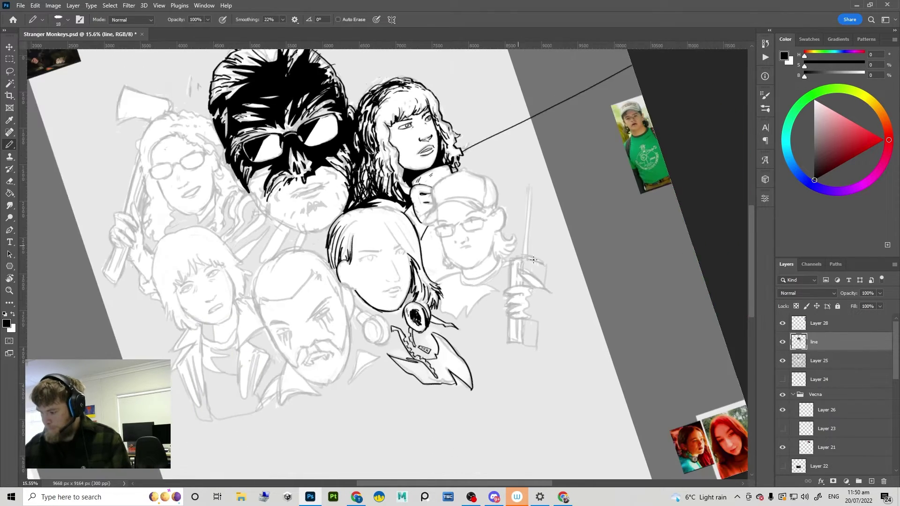
Step: Ink the headphones woman's long swept fringe opposite the ear, with a curved lower edge and several inner strands
{"action": "key", "text": "r"}
{"action": "left_click_drag", "start_coordinate": [473, 300], "coordinate": [394, 370]}
{"action": "left_click_drag", "start_coordinate": [439, 238], "coordinate": [477, 186]}
{"action": "key", "text": "b"}
{"action": "key", "text": "ctrl+z"}
{"action": "mouse_move", "coordinate": [428, 229]}
{"action": "left_mouse_down"}
{"action": "mouse_move", "coordinate": [444, 294]}
{"action": "mouse_move", "coordinate": [406, 255]}
{"action": "mouse_move", "coordinate": [405, 340]}
{"action": "left_mouse_up"}
{"action": "key", "text": "ctrl+z"}
{"action": "key", "text": "r"}
{"action": "key", "text": "b"}
{"action": "key", "text": "ctrl+z"}
{"action": "key", "text": "ctrl+z"}
{"action": "left_click_drag", "start_coordinate": [401, 247], "coordinate": [409, 330]}
{"action": "mouse_move", "coordinate": [398, 270]}
{"action": "left_mouse_down"}
{"action": "mouse_move", "coordinate": [410, 351]}
{"action": "mouse_move", "coordinate": [422, 352]}
{"action": "left_mouse_up"}
{"action": "key", "text": "ctrl+z"}
{"action": "mouse_move", "coordinate": [420, 260]}
{"action": "left_mouse_down"}
{"action": "mouse_move", "coordinate": [418, 382]}
{"action": "mouse_move", "coordinate": [535, 248]}
{"action": "left_mouse_up"}
{"action": "key", "text": "r"}
{"action": "key", "text": "b"}
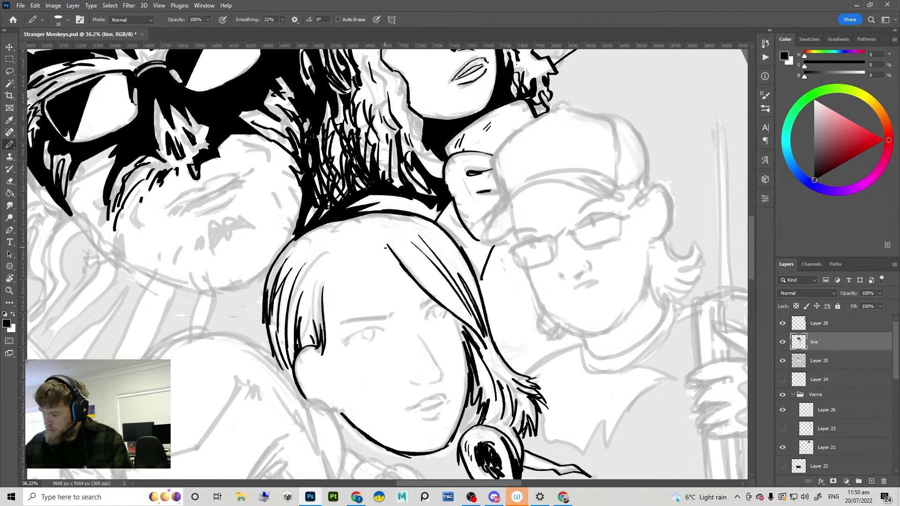
Step: Extend the upper end of the fringe line with a small hook curving toward the hair parting
{"action": "left_click_drag", "start_coordinate": [373, 244], "coordinate": [389, 248]}
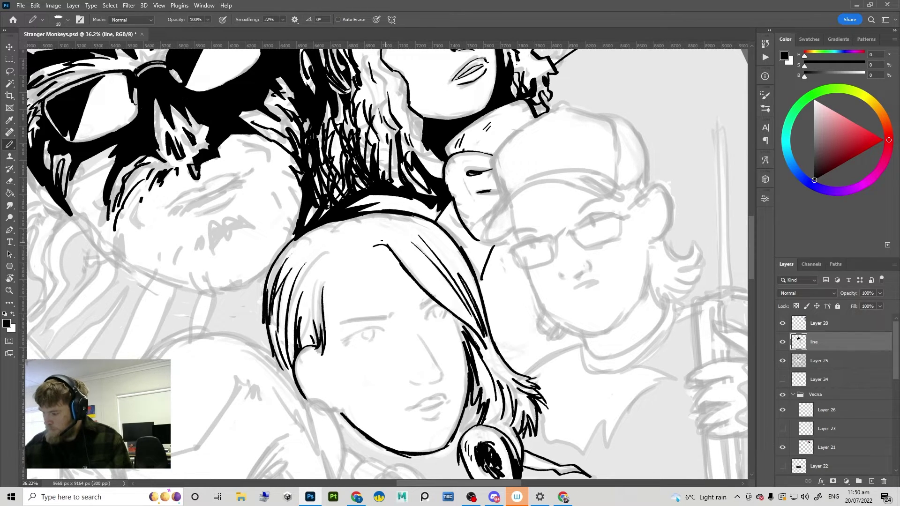
{"action": "left_click_drag", "start_coordinate": [380, 244], "coordinate": [363, 245]}
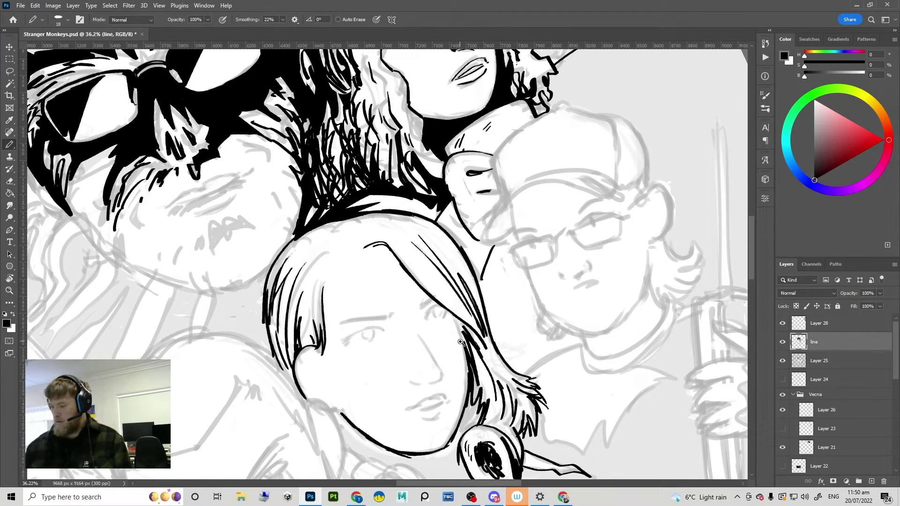
{"action": "left_click_drag", "start_coordinate": [452, 346], "coordinate": [295, 315]}
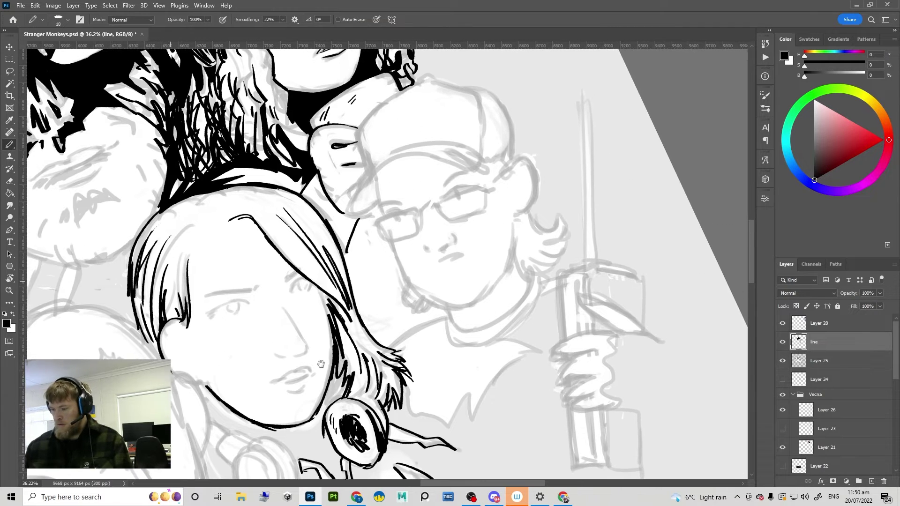
{"action": "left_click_drag", "start_coordinate": [391, 411], "coordinate": [262, 235]}
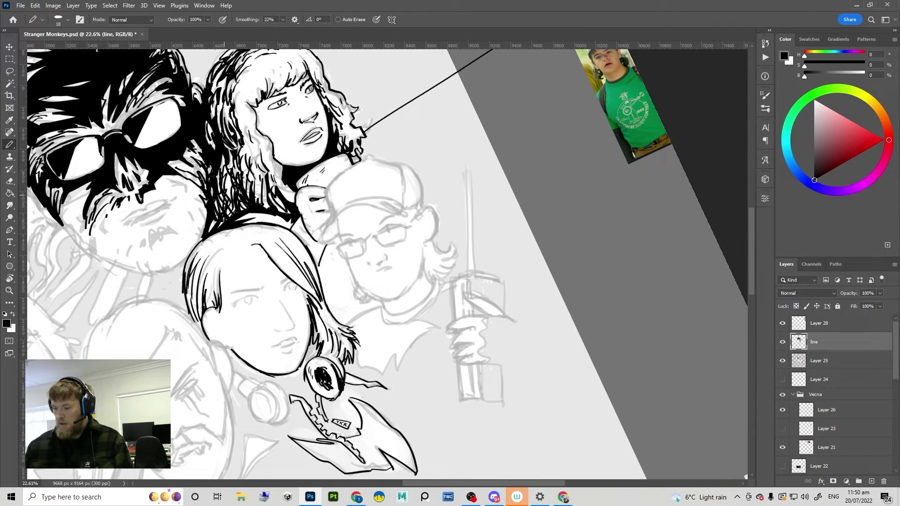
Step: Save the inked hair, close the document and reopen Stranger Monkeys.psd
{"action": "key", "text": "ctrl+s"}
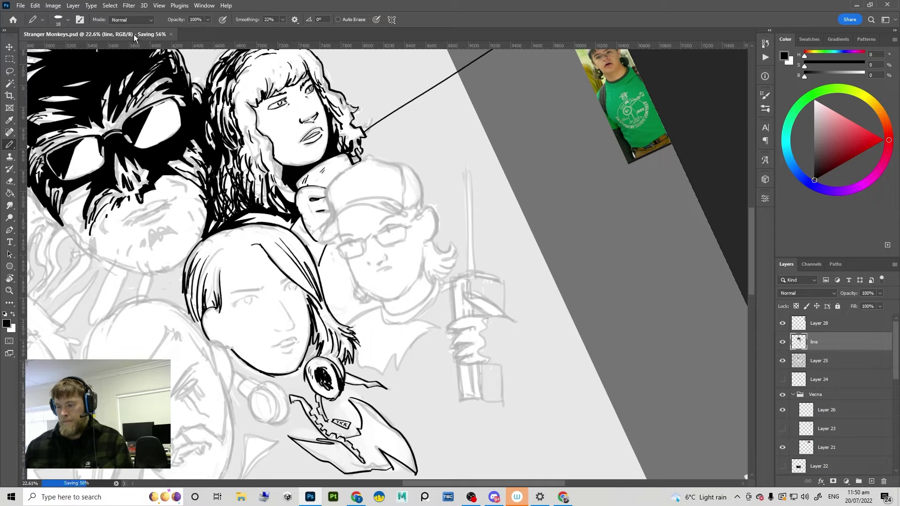
{"action": "left_click", "coordinate": [138, 34]}
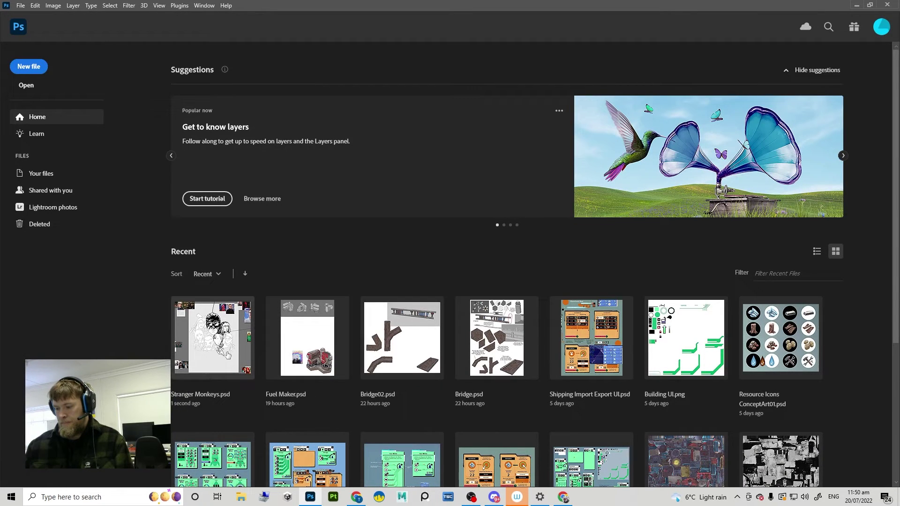
{"action": "left_click", "coordinate": [236, 342]}
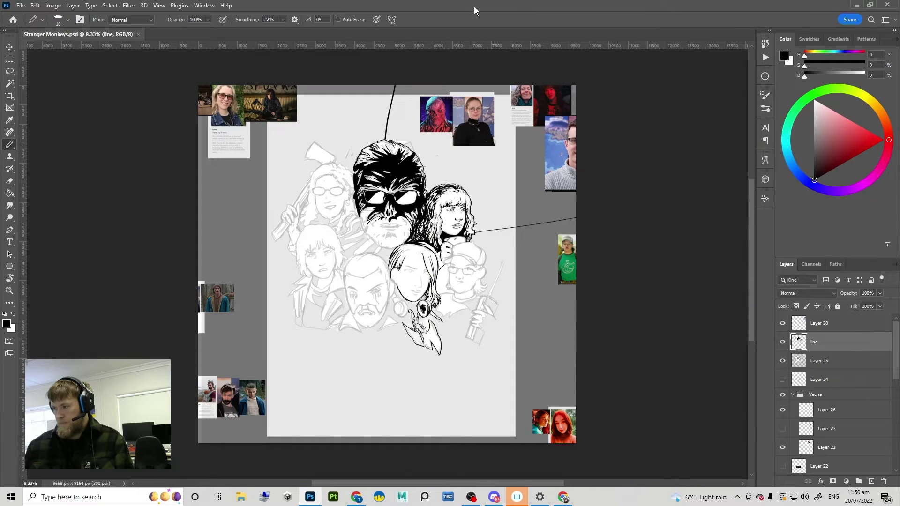
Step: Ink short beard strands down the central man's cheek below the sunglasses on the side away from the girl
{"action": "scroll", "coordinate": [383, 201], "scroll_direction": "up", "scroll_amount": 5}
{"action": "mouse_move", "coordinate": [384, 202]}
{"action": "left_mouse_down", "text": "ctrl"}
{"action": "mouse_move", "coordinate": [433, 208]}
{"action": "mouse_move", "coordinate": [457, 295]}
{"action": "mouse_move", "coordinate": [442, 319]}
{"action": "mouse_move", "coordinate": [430, 234]}
{"action": "left_mouse_up", "text": "ctrl"}
{"action": "key", "text": "r"}
{"action": "key", "text": "r"}
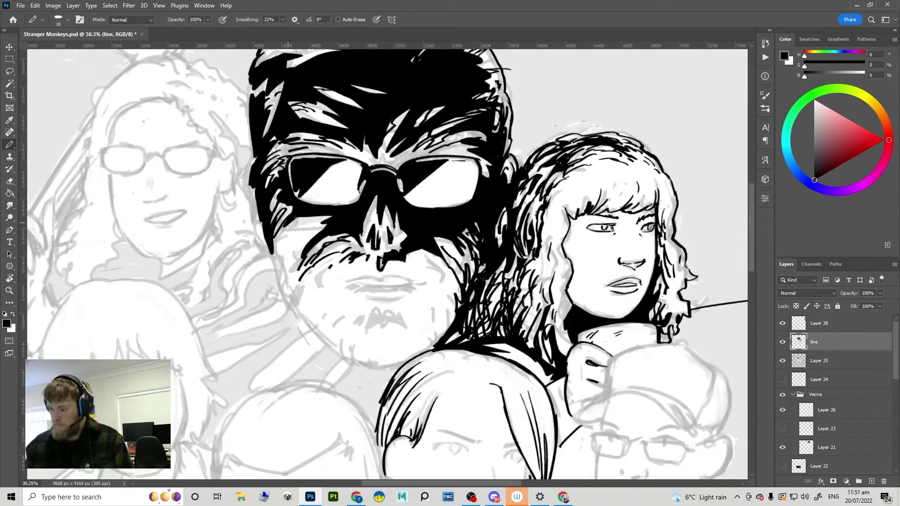
{"action": "left_click_drag", "start_coordinate": [283, 226], "coordinate": [274, 242]}
{"action": "left_click_drag", "start_coordinate": [289, 224], "coordinate": [276, 260]}
{"action": "mouse_move", "coordinate": [301, 227]}
{"action": "left_mouse_down"}
{"action": "mouse_move", "coordinate": [279, 275]}
{"action": "mouse_move", "coordinate": [281, 253]}
{"action": "left_mouse_up"}
{"action": "mouse_move", "coordinate": [284, 267]}
{"action": "left_mouse_down"}
{"action": "mouse_move", "coordinate": [296, 231]}
{"action": "mouse_move", "coordinate": [292, 243]}
{"action": "left_mouse_up"}
{"action": "left_click_drag", "start_coordinate": [294, 251], "coordinate": [289, 281]}
{"action": "left_click_drag", "start_coordinate": [296, 269], "coordinate": [286, 289]}
Step: Examine the inked heads and the overall poster composition at several view angles
{"action": "key", "text": "ctrl+space"}
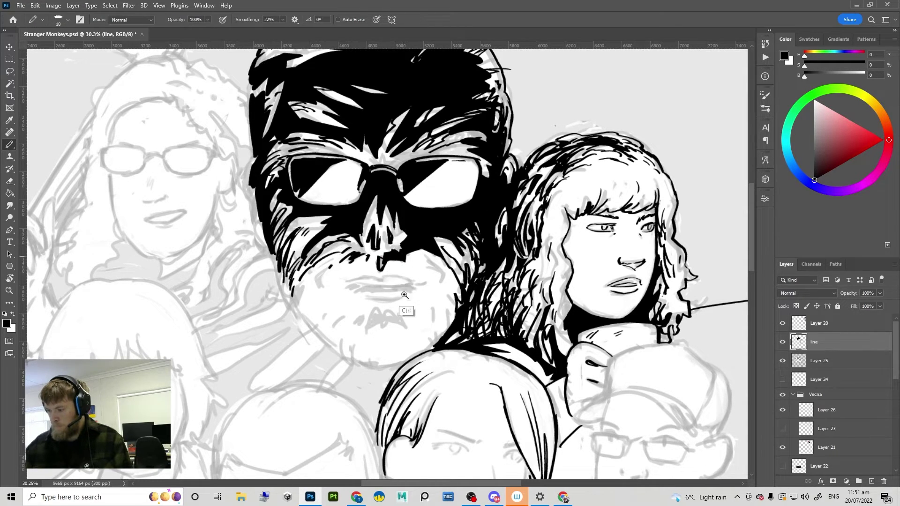
{"action": "left_click_drag", "start_coordinate": [407, 308], "coordinate": [358, 307]}
{"action": "key", "text": "r"}
{"action": "left_click_drag", "start_coordinate": [492, 296], "coordinate": [477, 213]}
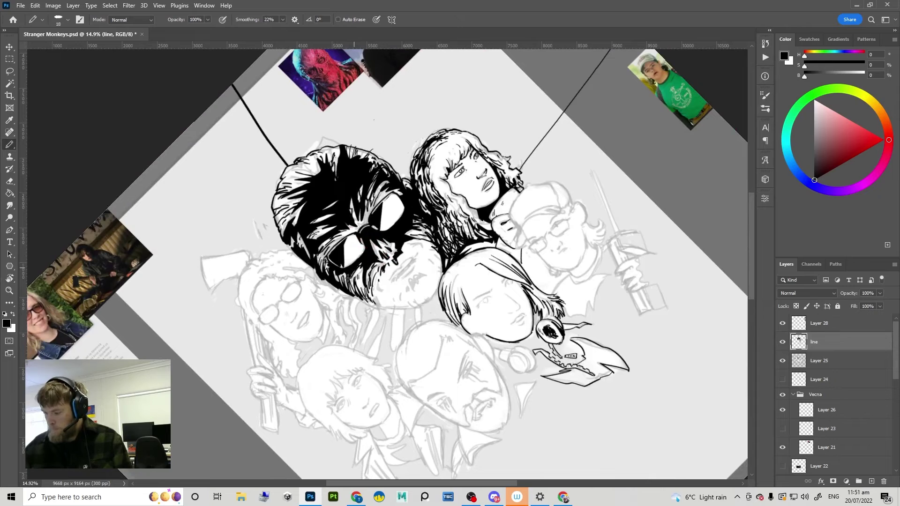
{"action": "key", "text": "r"}
{"action": "left_click_drag", "start_coordinate": [493, 255], "coordinate": [481, 316]}
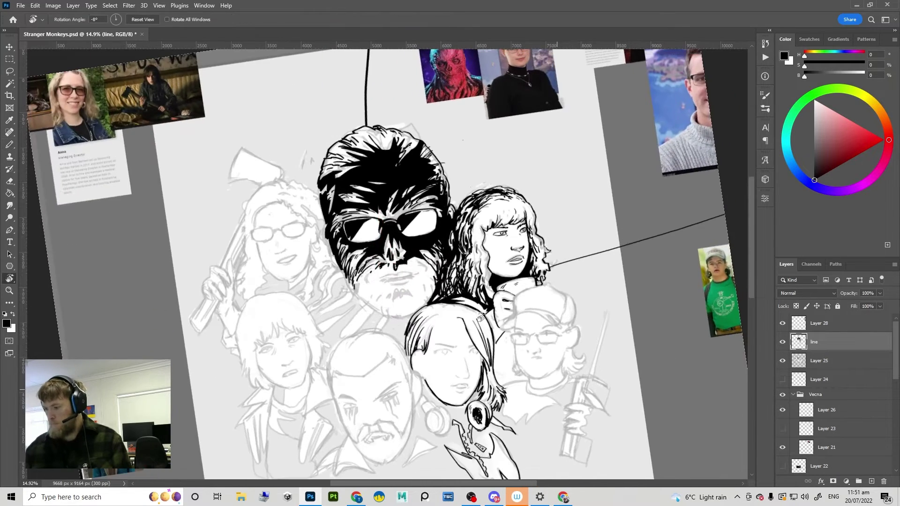
{"action": "left_click_drag", "start_coordinate": [442, 206], "coordinate": [391, 185]}
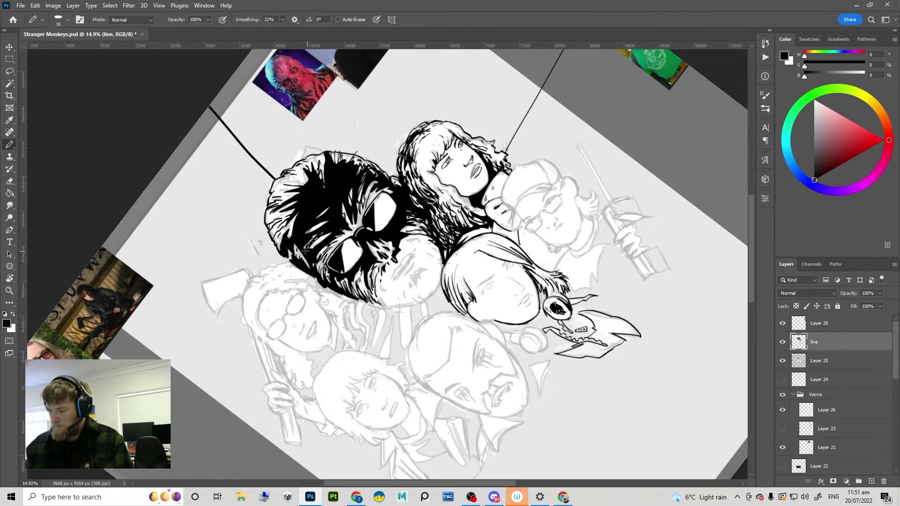
{"action": "key", "text": "r"}
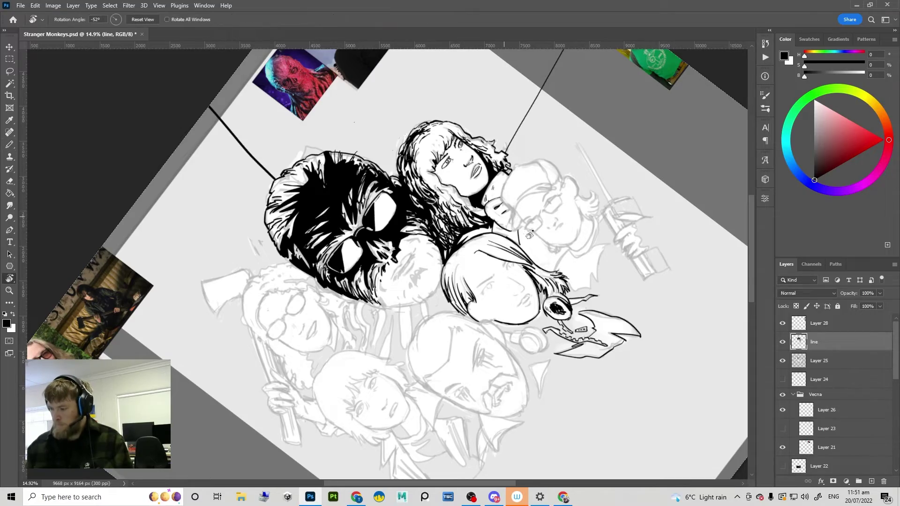
{"action": "mouse_move", "coordinate": [313, 226]}
{"action": "left_mouse_down"}
{"action": "mouse_move", "coordinate": [544, 293]}
{"action": "mouse_move", "coordinate": [539, 321]}
{"action": "mouse_move", "coordinate": [547, 258]}
{"action": "left_mouse_up"}
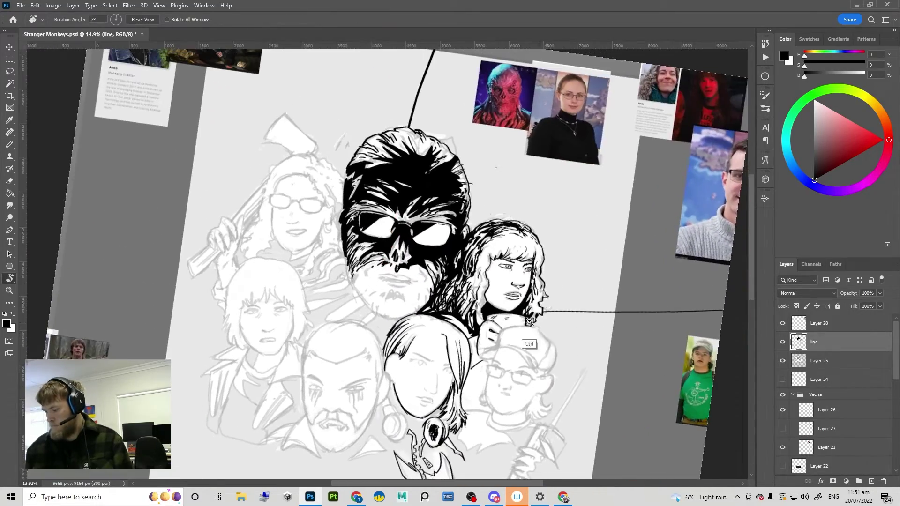
Step: Ink the headphones woman's eye beside the long fringe with its iris and pupil, and start the other eye's upper lid
{"action": "left_click_drag", "start_coordinate": [516, 305], "coordinate": [507, 234]}
{"action": "left_click_drag", "start_coordinate": [497, 281], "coordinate": [476, 290]}
{"action": "left_click_drag", "start_coordinate": [439, 256], "coordinate": [482, 262]}
{"action": "mouse_move", "coordinate": [441, 368]}
{"action": "left_mouse_down"}
{"action": "mouse_move", "coordinate": [511, 289]}
{"action": "mouse_move", "coordinate": [488, 310]}
{"action": "left_mouse_up"}
{"action": "key", "text": "b"}
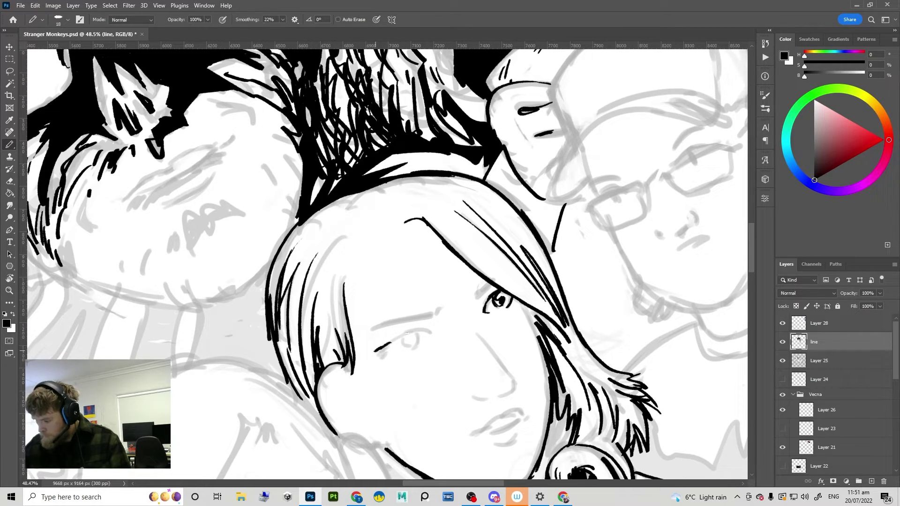
Step: Ink the headphones woman's ear-side eye with its curved upper lid, dark outer corner, iris and pupil
{"action": "mouse_move", "coordinate": [407, 333]}
{"action": "left_mouse_down"}
{"action": "mouse_move", "coordinate": [417, 330]}
{"action": "mouse_move", "coordinate": [408, 344]}
{"action": "mouse_move", "coordinate": [431, 335]}
{"action": "left_mouse_up"}
{"action": "key", "text": "ctrl+z"}
{"action": "key", "text": "ctrl+z"}
{"action": "key", "text": "ctrl+z"}
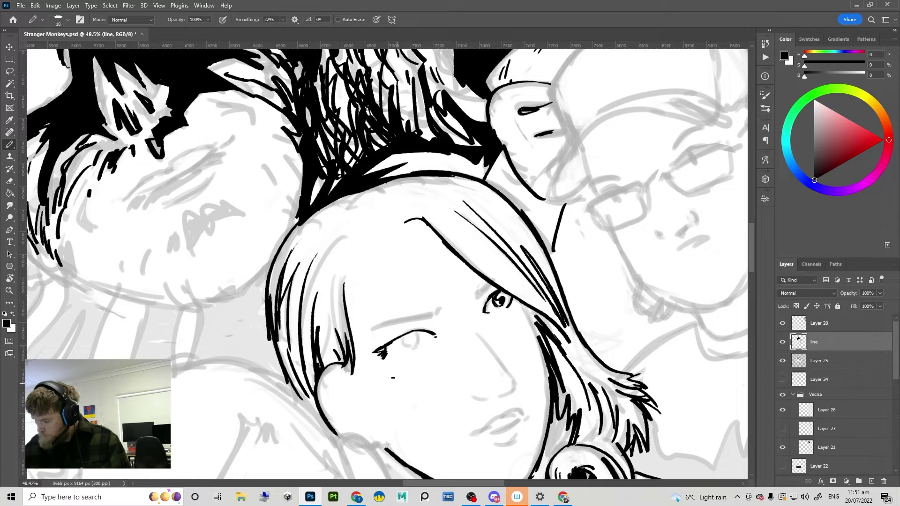
{"action": "mouse_move", "coordinate": [410, 335]}
{"action": "left_mouse_down"}
{"action": "mouse_move", "coordinate": [407, 348]}
{"action": "mouse_move", "coordinate": [404, 341]}
{"action": "mouse_move", "coordinate": [416, 365]}
{"action": "mouse_move", "coordinate": [483, 323]}
{"action": "left_mouse_up"}
{"action": "key", "text": "ctrl+space"}
{"action": "key", "text": "r"}
{"action": "key", "text": "b"}
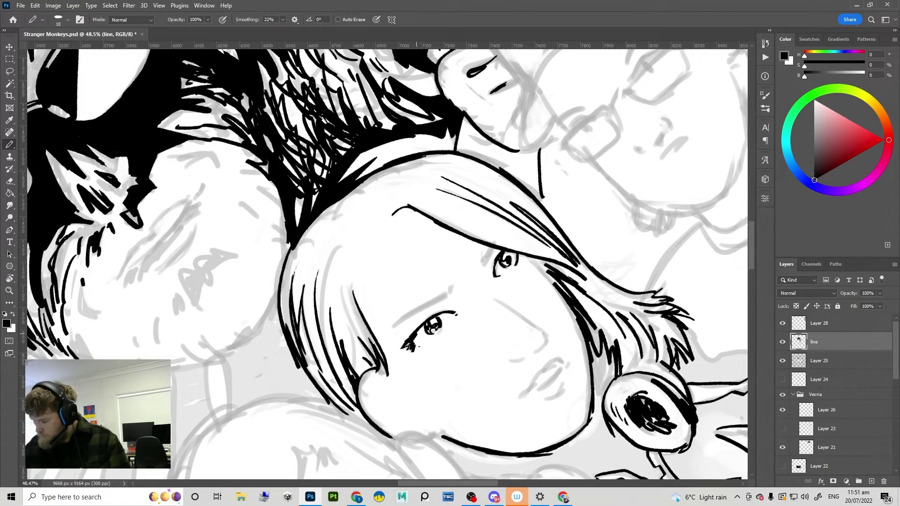
{"action": "key", "text": "r"}
{"action": "left_click_drag", "start_coordinate": [509, 340], "coordinate": [438, 417]}
{"action": "key", "text": "ctrl+space"}
{"action": "mouse_move", "coordinate": [547, 385]}
{"action": "left_mouse_down"}
{"action": "mouse_move", "coordinate": [538, 382]}
{"action": "mouse_move", "coordinate": [569, 328]}
{"action": "mouse_move", "coordinate": [558, 312]}
{"action": "left_mouse_up"}
{"action": "key", "text": "b"}
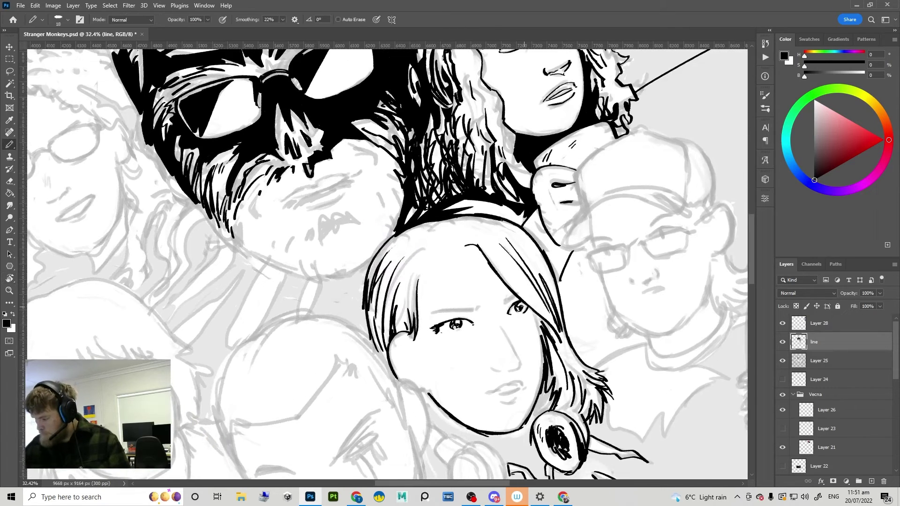
Step: Ink the headphones woman's eyebrows and the line of her nose from the bridge down to the tip
{"action": "left_click_drag", "start_coordinate": [430, 312], "coordinate": [465, 310]}
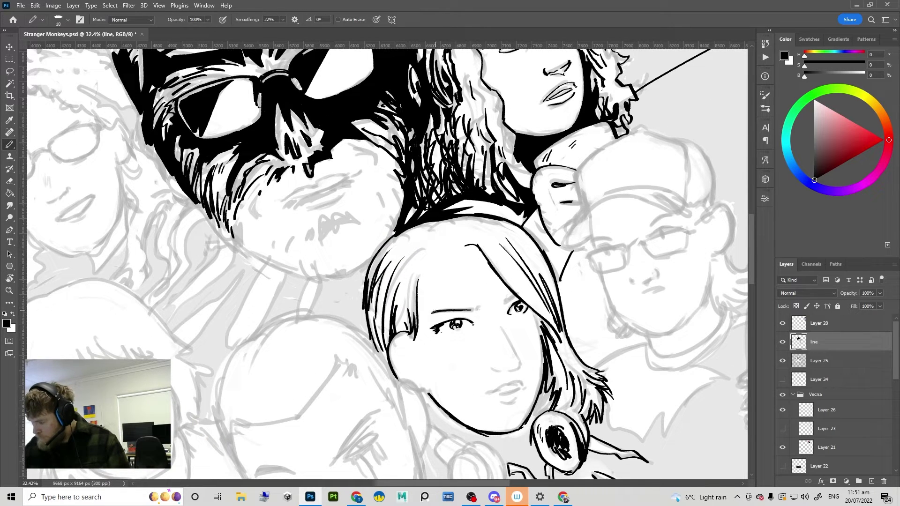
{"action": "key", "text": "ctrl+z"}
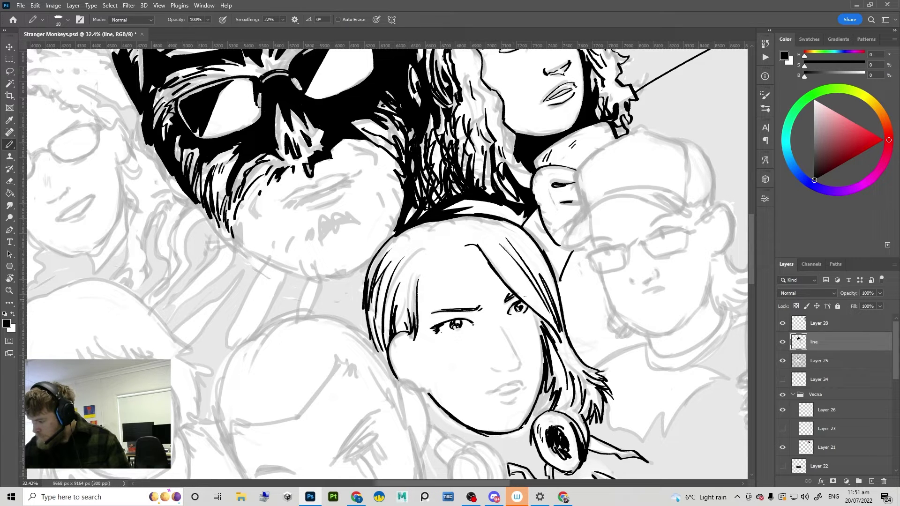
{"action": "key", "text": "r"}
{"action": "mouse_move", "coordinate": [542, 311]}
{"action": "left_mouse_down"}
{"action": "mouse_move", "coordinate": [503, 379]}
{"action": "mouse_move", "coordinate": [459, 412]}
{"action": "left_mouse_up"}
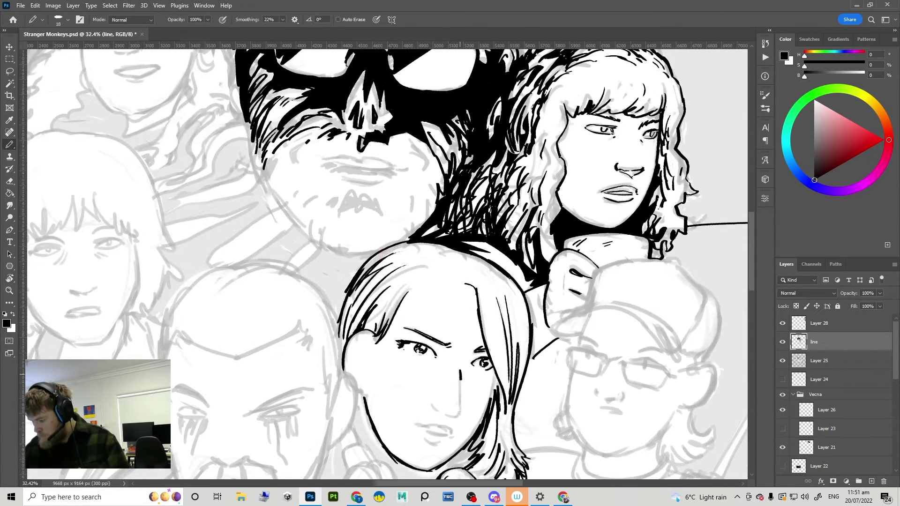
{"action": "key", "text": "ctrl+z"}
{"action": "mouse_move", "coordinate": [461, 373]}
{"action": "left_mouse_down"}
{"action": "mouse_move", "coordinate": [461, 401]}
{"action": "mouse_move", "coordinate": [518, 373]}
{"action": "mouse_move", "coordinate": [557, 267]}
{"action": "left_mouse_up"}
{"action": "key", "text": "r"}
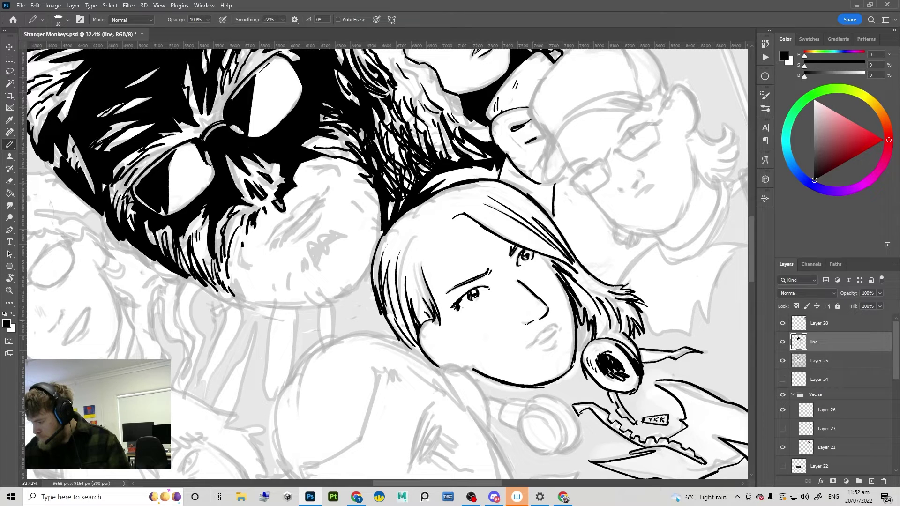
Step: Ink the headphones woman's mouth with the upper lip, the parting line and short lower-lip strokes
{"action": "key", "text": "r"}
{"action": "left_click_drag", "start_coordinate": [562, 297], "coordinate": [488, 265]}
{"action": "key", "text": "space"}
{"action": "key", "text": "r"}
{"action": "key", "text": "ctrl+space"}
{"action": "left_click_drag", "start_coordinate": [485, 326], "coordinate": [538, 321]}
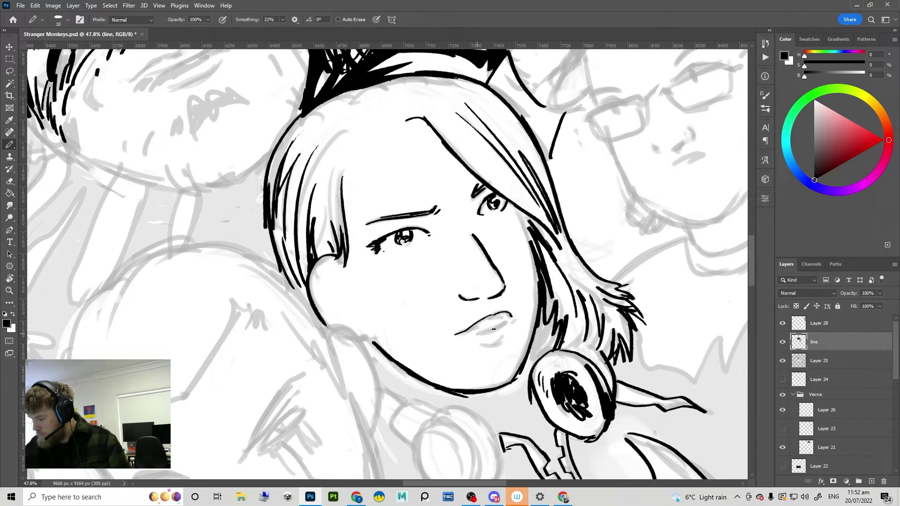
{"action": "mouse_move", "coordinate": [479, 333]}
{"action": "left_mouse_down"}
{"action": "mouse_move", "coordinate": [505, 324]}
{"action": "mouse_move", "coordinate": [503, 339]}
{"action": "mouse_move", "coordinate": [475, 323]}
{"action": "mouse_move", "coordinate": [518, 326]}
{"action": "left_mouse_up"}
{"action": "key", "text": "ctrl+space"}
{"action": "key", "text": "ctrl+space"}
{"action": "scroll", "coordinate": [518, 326], "scroll_direction": "down", "scroll_amount": 3}
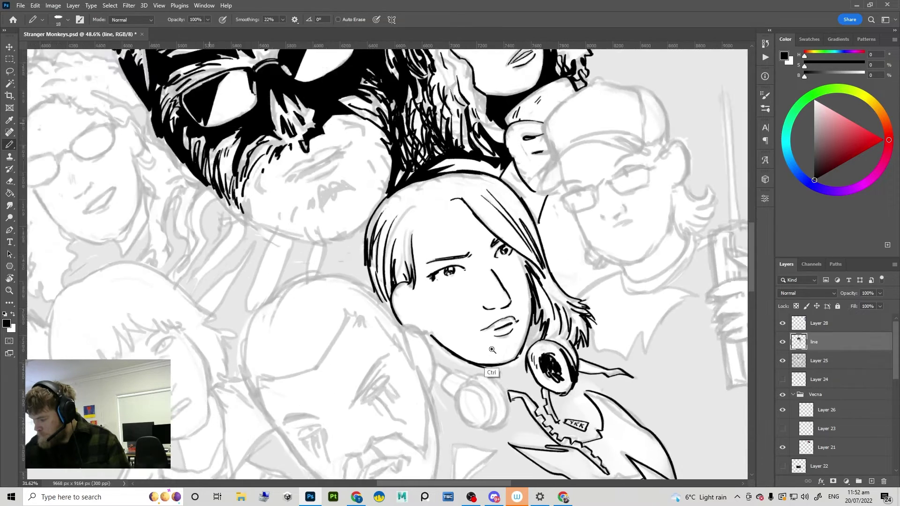
{"action": "key", "text": "r"}
{"action": "left_click_drag", "start_coordinate": [589, 282], "coordinate": [588, 297]}
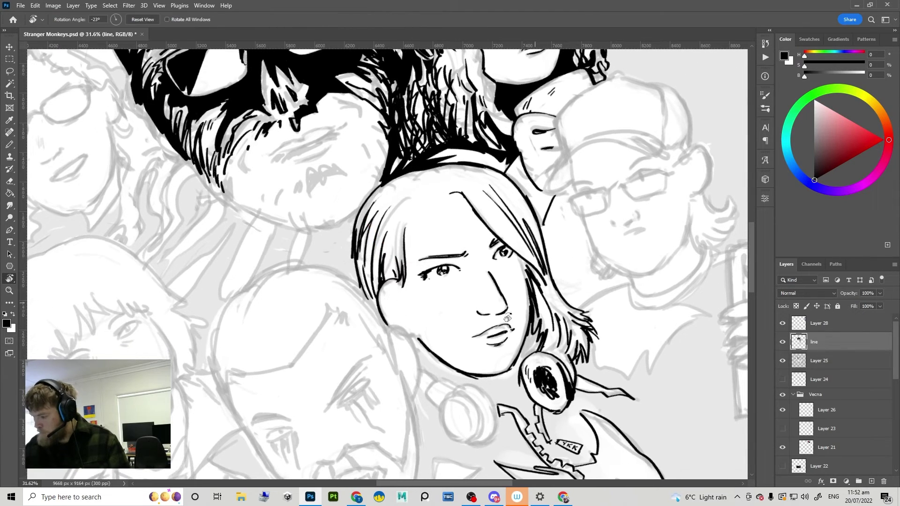
{"action": "key", "text": "ctrl+z"}
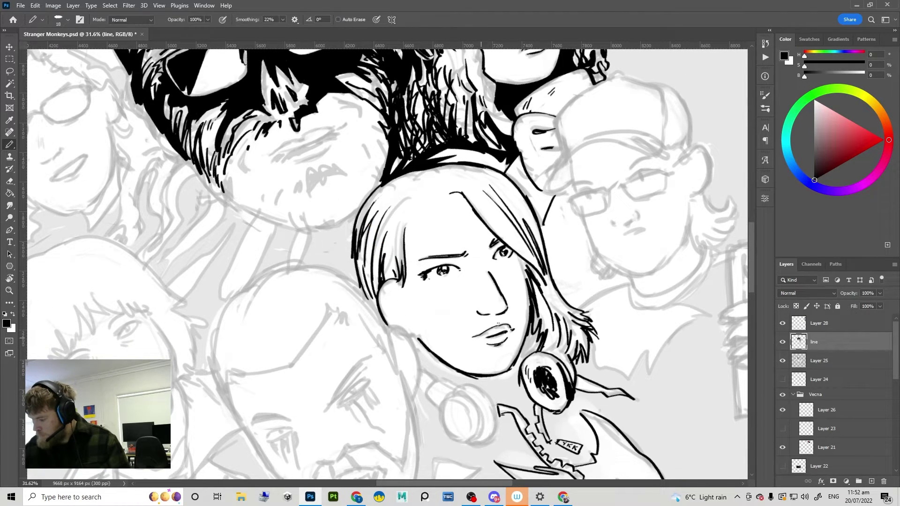
Step: Ink the headphones woman's hairline curve beside the forehead and add short strands at the hair parting
{"action": "key", "text": "r"}
{"action": "left_click_drag", "start_coordinate": [496, 319], "coordinate": [489, 332]}
{"action": "mouse_move", "coordinate": [428, 213]}
{"action": "left_mouse_down"}
{"action": "mouse_move", "coordinate": [403, 262]}
{"action": "mouse_move", "coordinate": [409, 243]}
{"action": "left_mouse_up"}
{"action": "key", "text": "ctrl+z"}
{"action": "key", "text": "ctrl+z"}
{"action": "key", "text": "ctrl+z"}
{"action": "left_click_drag", "start_coordinate": [440, 206], "coordinate": [408, 238]}
{"action": "mouse_move", "coordinate": [439, 205]}
{"action": "left_mouse_down"}
{"action": "mouse_move", "coordinate": [411, 218]}
{"action": "mouse_move", "coordinate": [404, 234]}
{"action": "left_mouse_up"}
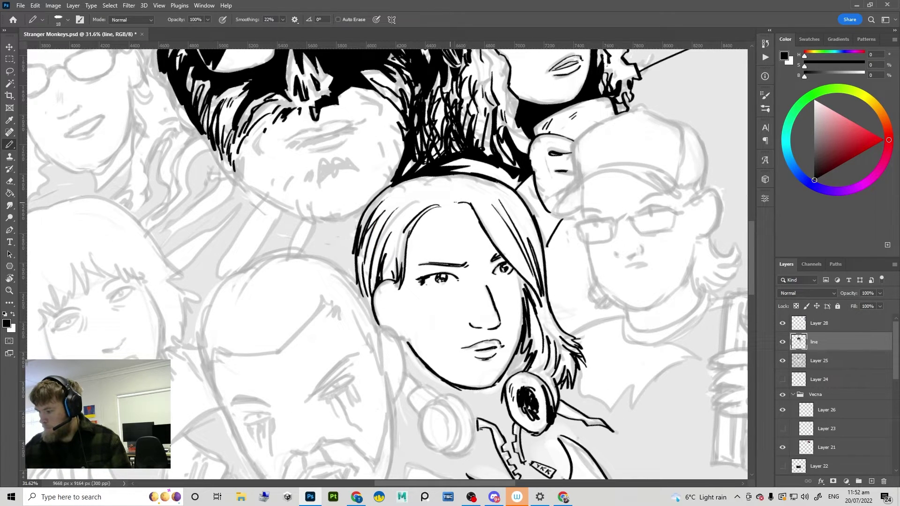
{"action": "mouse_move", "coordinate": [473, 190]}
{"action": "left_mouse_down"}
{"action": "mouse_move", "coordinate": [440, 198]}
{"action": "mouse_move", "coordinate": [428, 182]}
{"action": "mouse_move", "coordinate": [492, 255]}
{"action": "mouse_move", "coordinate": [524, 252]}
{"action": "left_mouse_up"}
Step: Examine the inked heads against the remaining sketch and reference photos at several zoom levels and view angles
{"action": "key", "text": "r"}
{"action": "left_click_drag", "start_coordinate": [558, 321], "coordinate": [573, 272]}
{"action": "left_click_drag", "start_coordinate": [439, 274], "coordinate": [452, 232]}
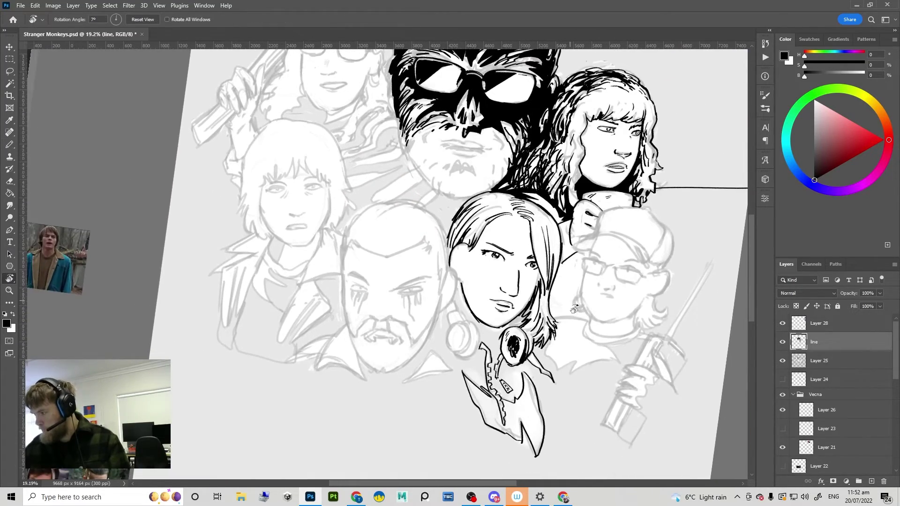
{"action": "left_click_drag", "start_coordinate": [603, 316], "coordinate": [573, 356]}
{"action": "left_click_drag", "start_coordinate": [589, 281], "coordinate": [439, 355]}
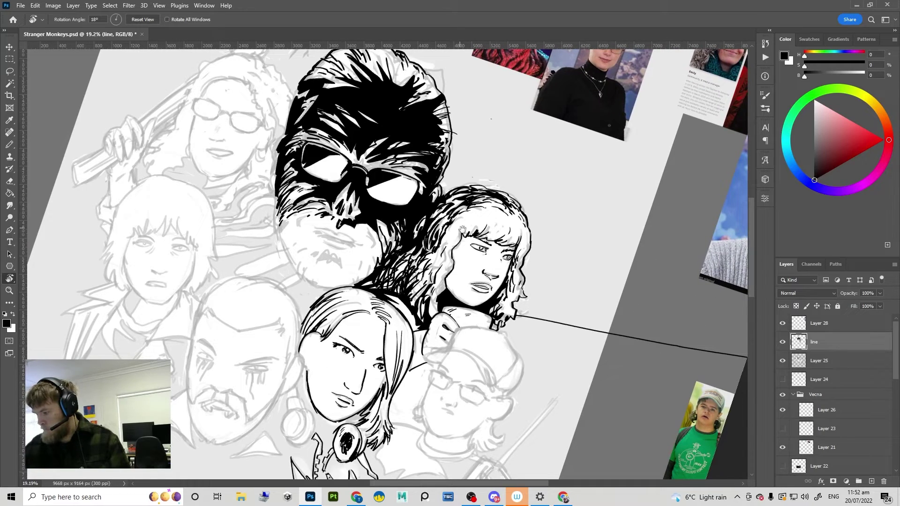
{"action": "key", "text": "e"}
{"action": "key", "text": "b"}
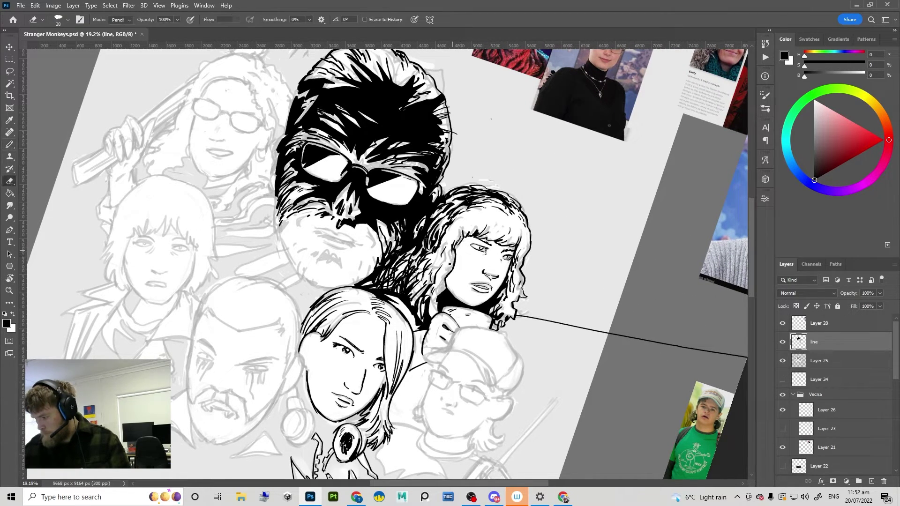
{"action": "key", "text": "e"}
{"action": "key", "text": "b"}
{"action": "key", "text": "e"}
{"action": "key", "text": "b"}
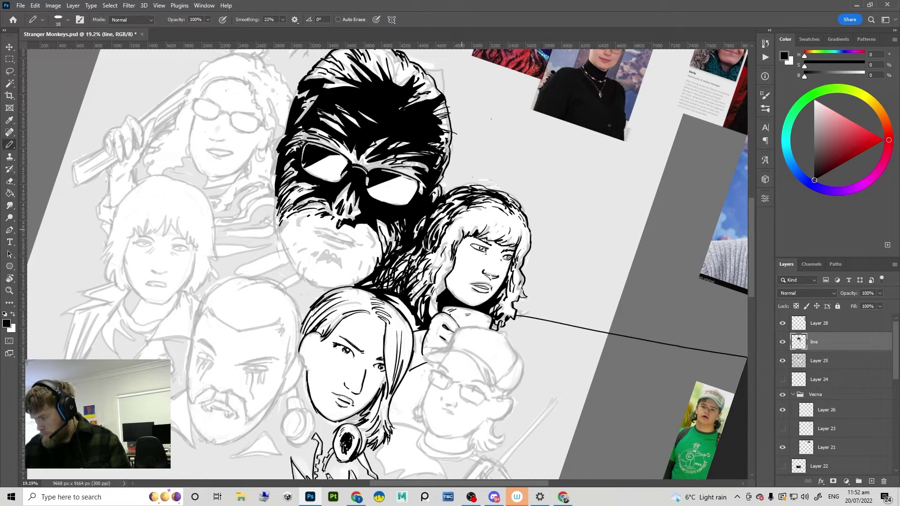
{"action": "left_click_drag", "start_coordinate": [534, 213], "coordinate": [511, 234]}
{"action": "key", "text": "r"}
{"action": "left_click_drag", "start_coordinate": [579, 242], "coordinate": [573, 209]}
{"action": "left_click_drag", "start_coordinate": [498, 222], "coordinate": [537, 211]}
{"action": "key", "text": "e"}
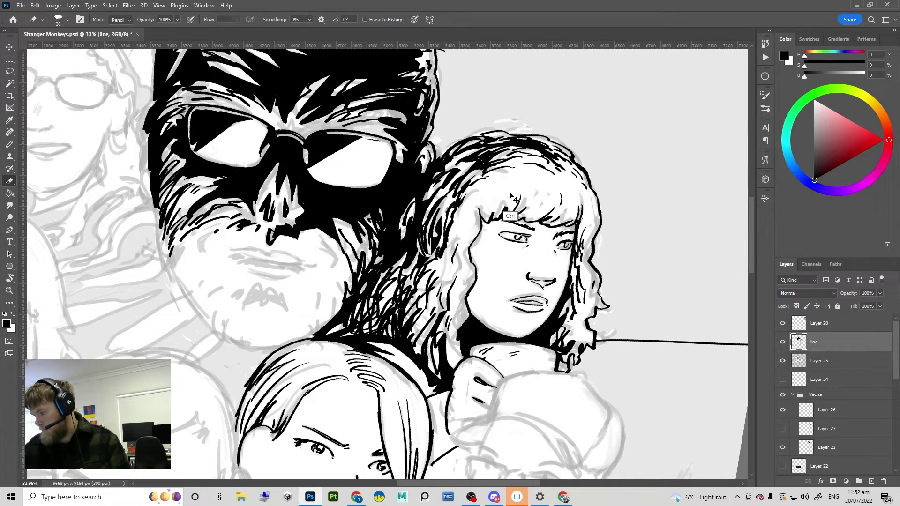
{"action": "key", "text": "b"}
{"action": "left_click_drag", "start_coordinate": [463, 266], "coordinate": [468, 233]}
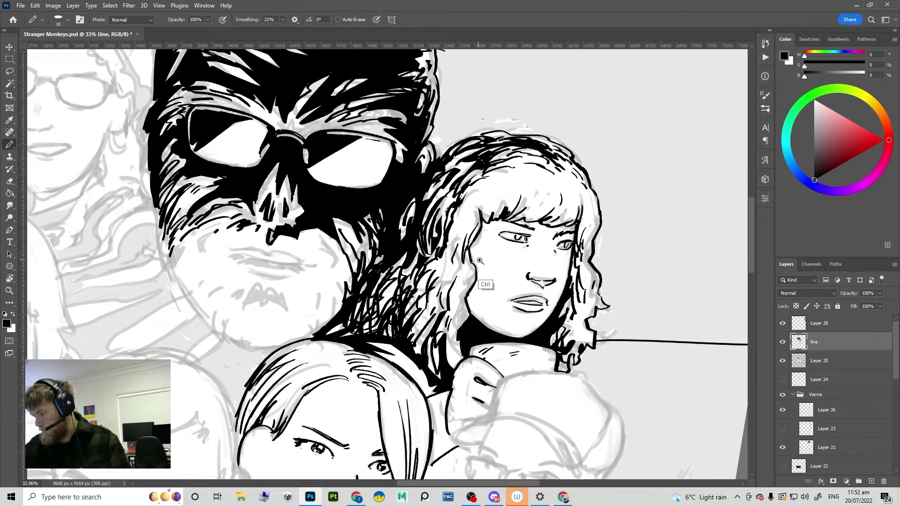
{"action": "left_click_drag", "start_coordinate": [486, 284], "coordinate": [456, 304]}
{"action": "key", "text": "e"}
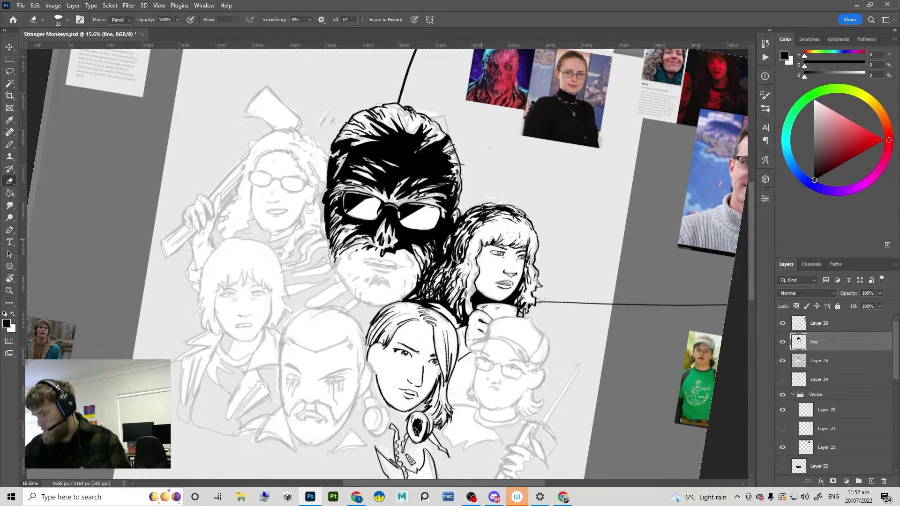
{"action": "key", "text": "b"}
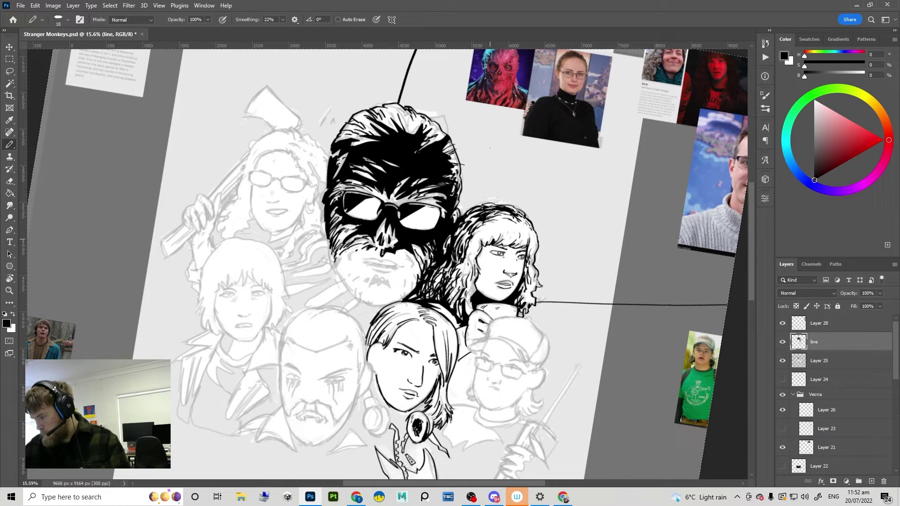
{"action": "key", "text": "e"}
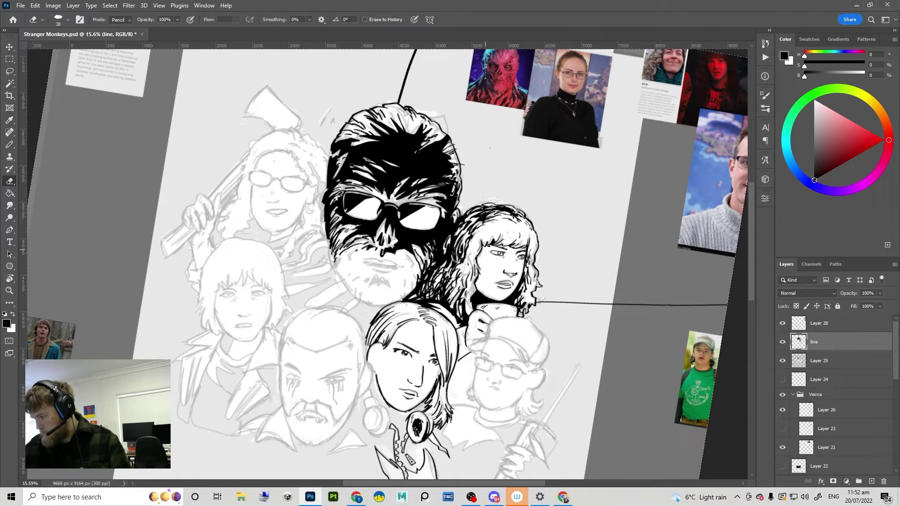
{"action": "key", "text": "b"}
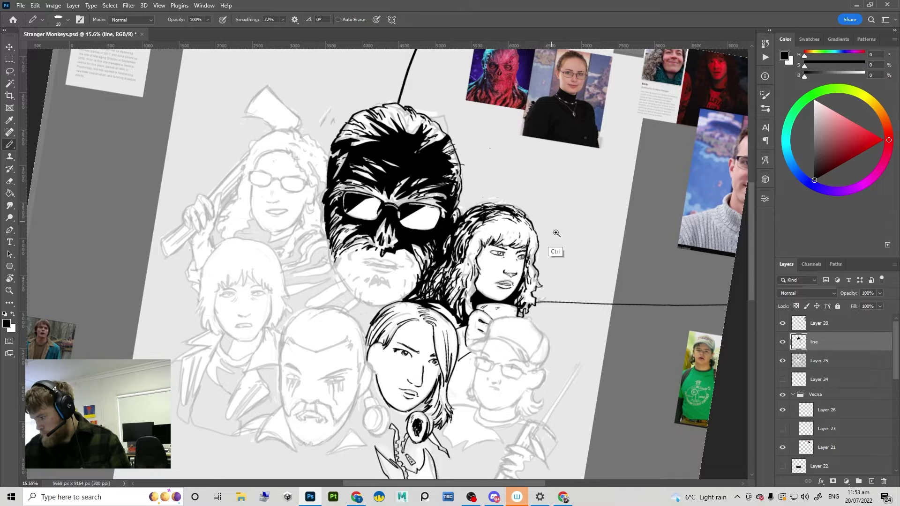
{"action": "key", "text": "e"}
{"action": "key", "text": "b"}
Step: Ink the top outline of the crown on the cap worn by the figure with glasses
{"action": "left_click_drag", "start_coordinate": [512, 266], "coordinate": [471, 201]}
{"action": "left_click_drag", "start_coordinate": [464, 234], "coordinate": [483, 253]}
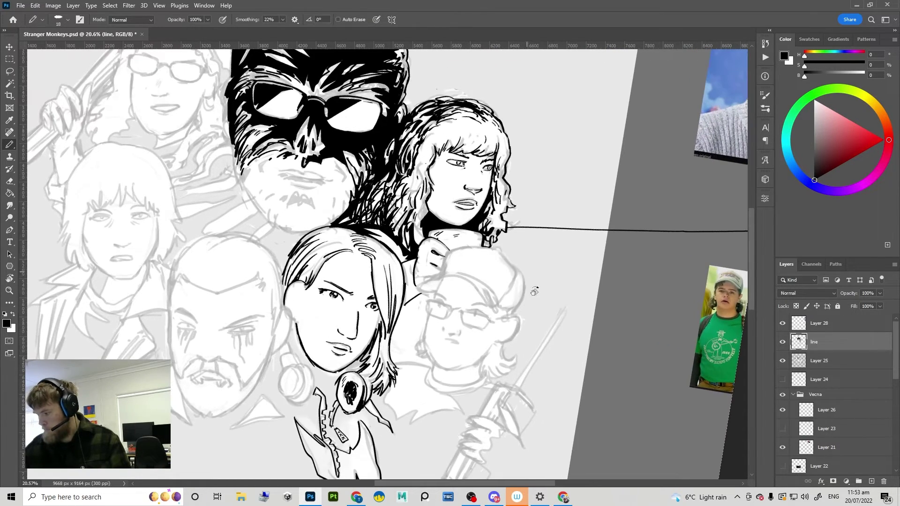
{"action": "left_click_drag", "start_coordinate": [535, 291], "coordinate": [520, 247]}
{"action": "mouse_move", "coordinate": [472, 220]}
{"action": "left_mouse_down"}
{"action": "mouse_move", "coordinate": [447, 257]}
{"action": "mouse_move", "coordinate": [442, 233]}
{"action": "left_mouse_up"}
{"action": "key", "text": "ctrl+z"}
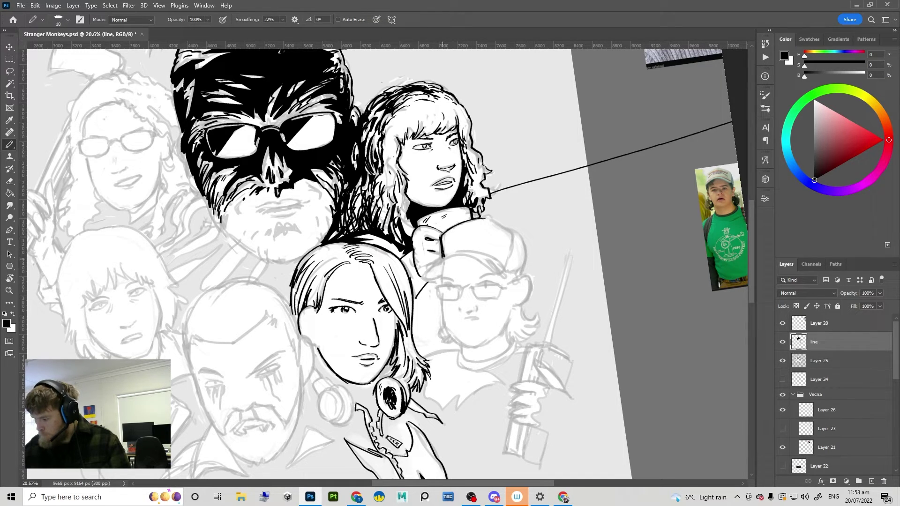
Step: Ink the cap's curved brim with its double edge and a dark hatched underside at the tip
{"action": "left_click_drag", "start_coordinate": [462, 252], "coordinate": [424, 274]}
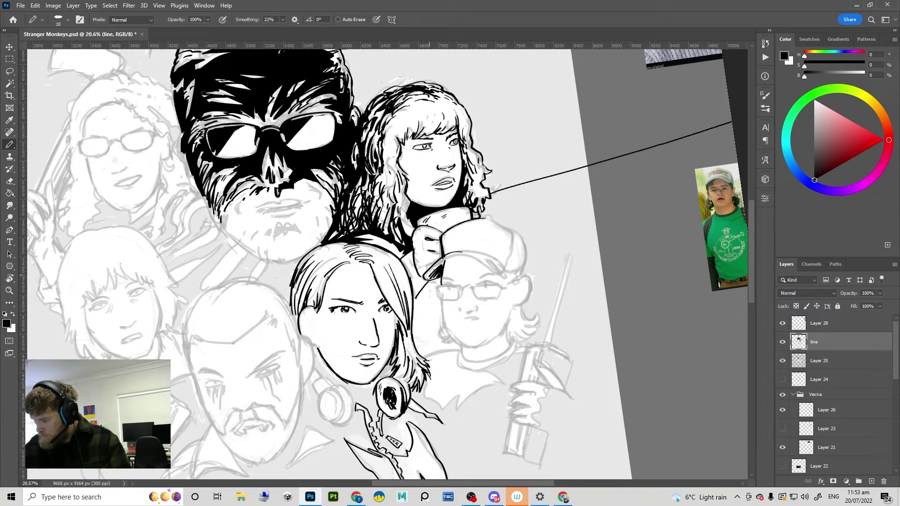
{"action": "key", "text": "r"}
{"action": "mouse_move", "coordinate": [566, 255]}
{"action": "left_mouse_down"}
{"action": "mouse_move", "coordinate": [560, 215]}
{"action": "mouse_move", "coordinate": [521, 144]}
{"action": "left_mouse_up"}
{"action": "left_click_drag", "start_coordinate": [428, 216], "coordinate": [474, 192]}
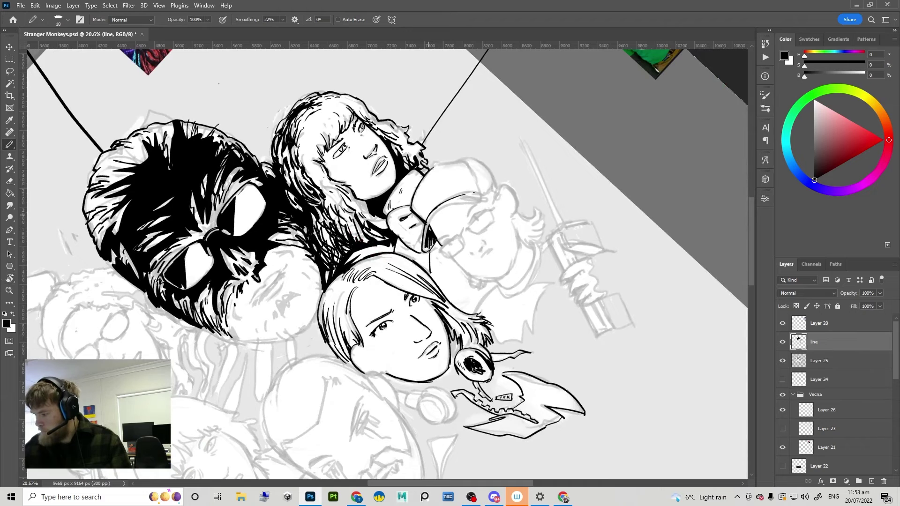
{"action": "left_click_drag", "start_coordinate": [425, 230], "coordinate": [469, 200]}
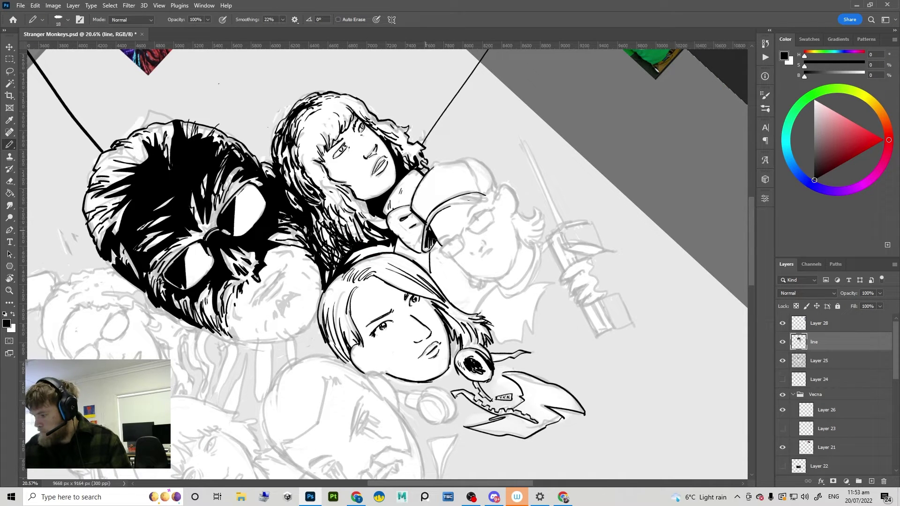
Step: Ink the back outline of the cap and fill its rear panel with crosshatched mesh down to the brim line
{"action": "key", "text": "r"}
{"action": "mouse_move", "coordinate": [530, 194]}
{"action": "left_mouse_down"}
{"action": "mouse_move", "coordinate": [547, 258]}
{"action": "mouse_move", "coordinate": [528, 335]}
{"action": "left_mouse_up"}
{"action": "left_click_drag", "start_coordinate": [520, 265], "coordinate": [514, 307]}
{"action": "key", "text": "ctrl+z"}
{"action": "left_click_drag", "start_coordinate": [515, 274], "coordinate": [505, 300]}
{"action": "key", "text": "ctrl+z"}
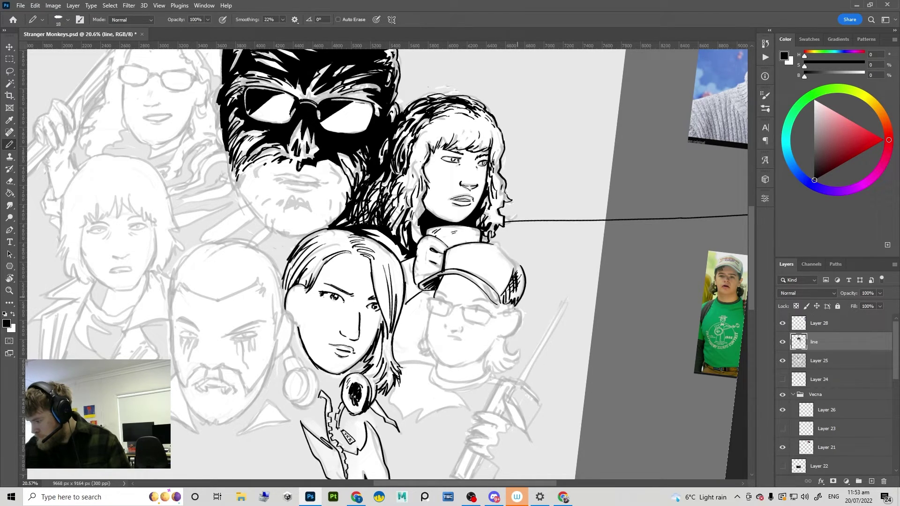
{"action": "left_click_drag", "start_coordinate": [503, 305], "coordinate": [506, 297]}
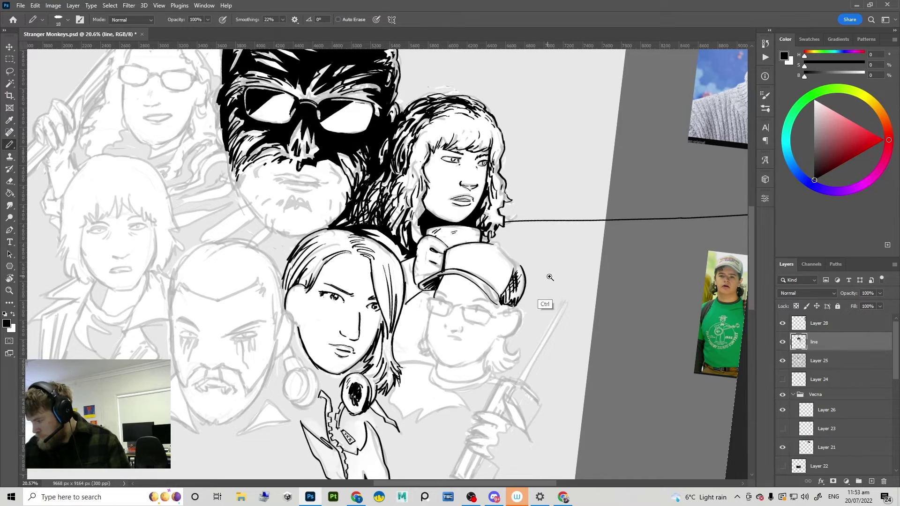
Step: Ink the small button on top of the cap and the seam beside the crosshatched rear panel
{"action": "left_click_drag", "start_coordinate": [549, 277], "coordinate": [516, 281]}
{"action": "key", "text": "r"}
{"action": "mouse_move", "coordinate": [568, 299]}
{"action": "left_mouse_down"}
{"action": "mouse_move", "coordinate": [461, 406]}
{"action": "mouse_move", "coordinate": [518, 378]}
{"action": "left_mouse_up"}
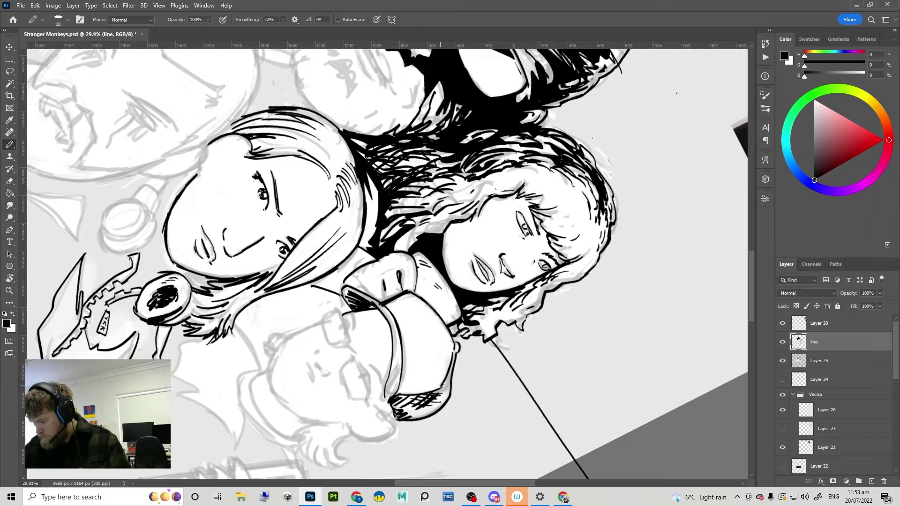
{"action": "key", "text": "r"}
{"action": "left_click_drag", "start_coordinate": [453, 350], "coordinate": [564, 271]}
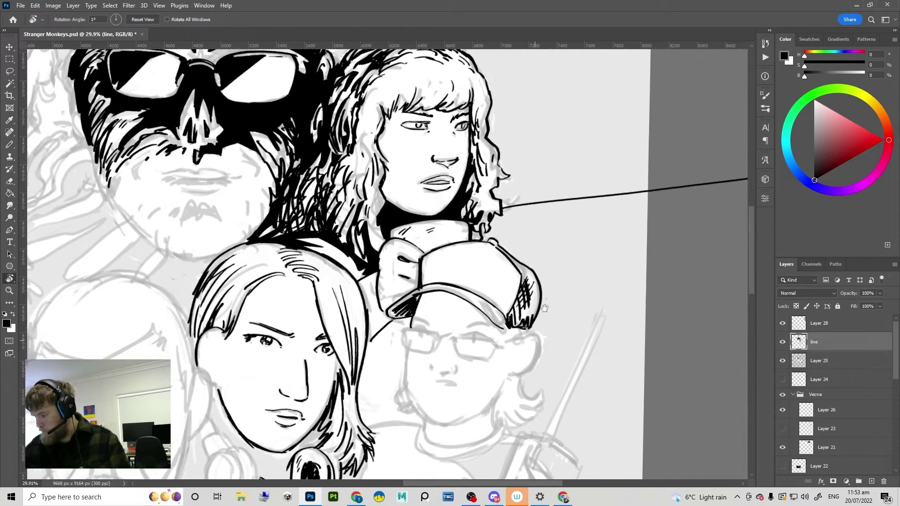
Step: Ink the capped figure's ear below the rear of the cap, with the small hair strokes above it
{"action": "left_click_drag", "start_coordinate": [545, 310], "coordinate": [561, 265]}
{"action": "key", "text": "b"}
{"action": "mouse_move", "coordinate": [521, 286]}
{"action": "left_mouse_down"}
{"action": "mouse_move", "coordinate": [522, 301]}
{"action": "mouse_move", "coordinate": [553, 294]}
{"action": "mouse_move", "coordinate": [552, 311]}
{"action": "left_mouse_up"}
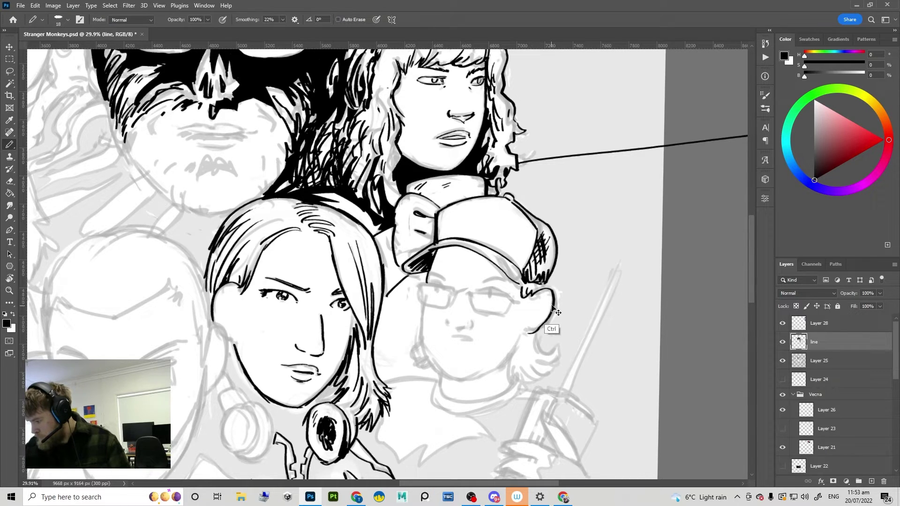
{"action": "key", "text": "ctrl+z"}
{"action": "key", "text": "ctrl+z"}
{"action": "left_click_drag", "start_coordinate": [557, 291], "coordinate": [526, 330]}
{"action": "key", "text": "ctrl+z"}
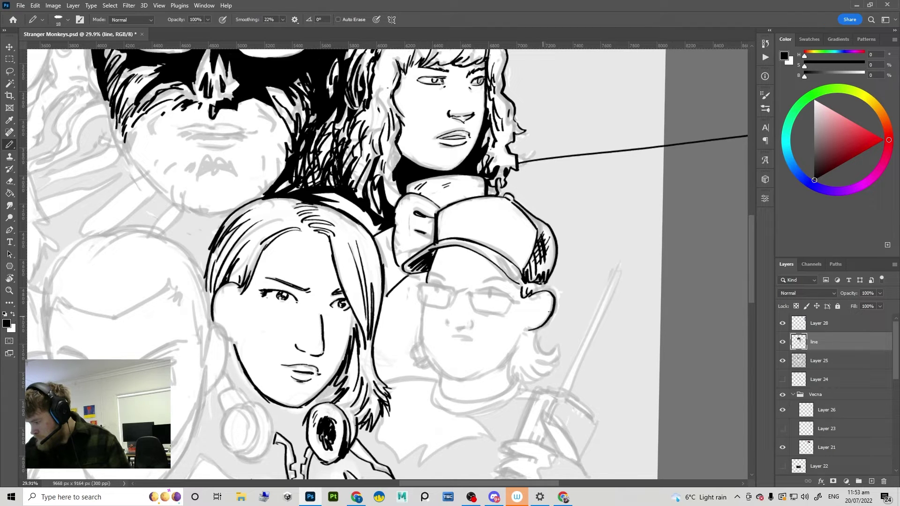
{"action": "left_click_drag", "start_coordinate": [535, 323], "coordinate": [508, 319]}
Step: Ink the lens frame of the capped figure's glasses nearest the headphones woman and the bridge over the nose
{"action": "left_click_drag", "start_coordinate": [497, 272], "coordinate": [490, 252]}
{"action": "mouse_move", "coordinate": [440, 282]}
{"action": "left_mouse_down"}
{"action": "mouse_move", "coordinate": [482, 283]}
{"action": "mouse_move", "coordinate": [612, 136]}
{"action": "mouse_move", "coordinate": [601, 117]}
{"action": "left_mouse_up"}
{"action": "key", "text": "r"}
{"action": "left_click_drag", "start_coordinate": [423, 236], "coordinate": [438, 248]}
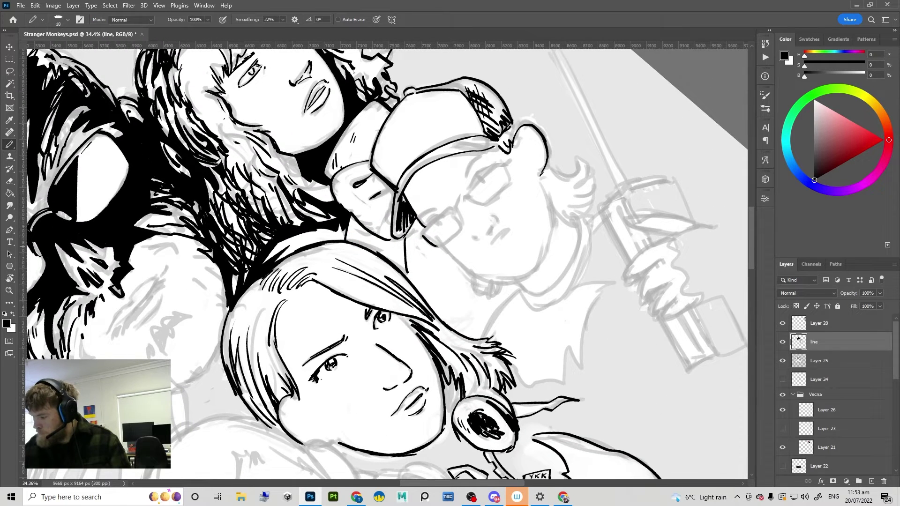
{"action": "left_click_drag", "start_coordinate": [454, 208], "coordinate": [420, 236]}
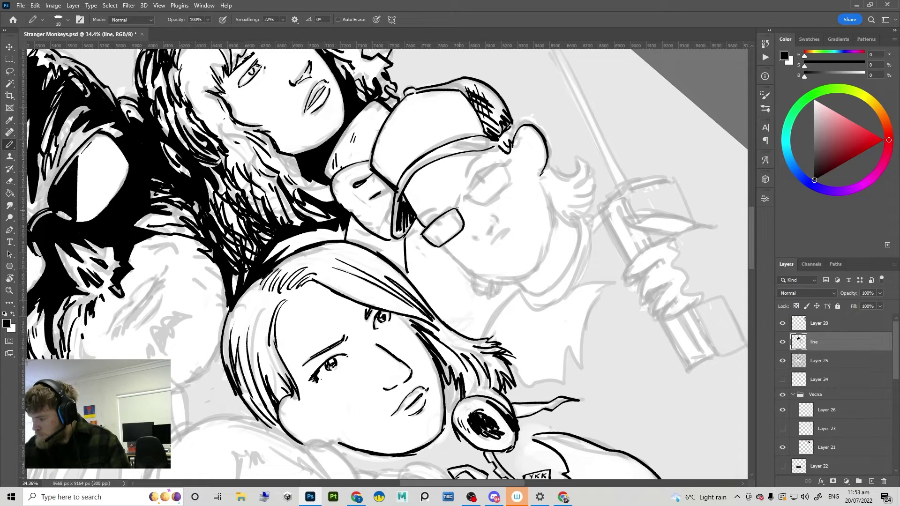
{"action": "left_click_drag", "start_coordinate": [457, 208], "coordinate": [468, 198]}
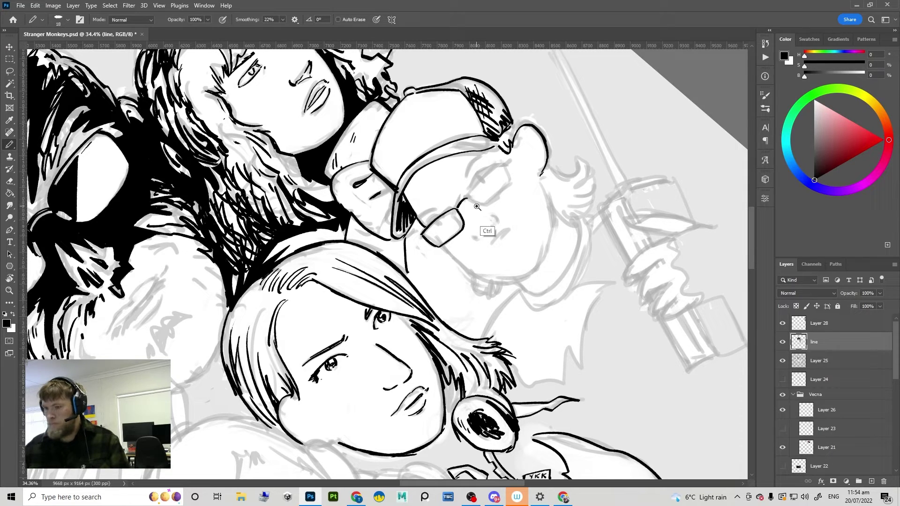
Step: Save the Stranger Monkeys poster document with the Pencil tool still active
{"action": "key", "text": "s"}
{"action": "key", "text": "b"}
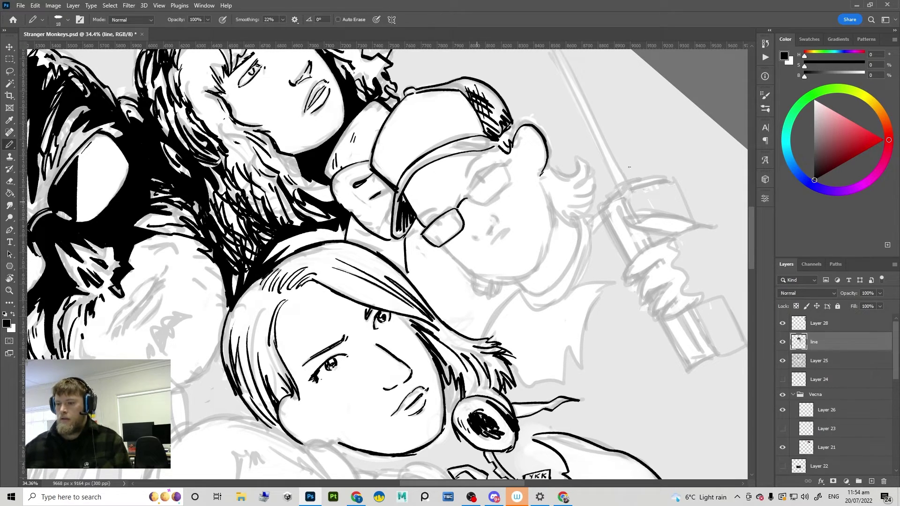
{"action": "key", "text": "ctrl+s"}
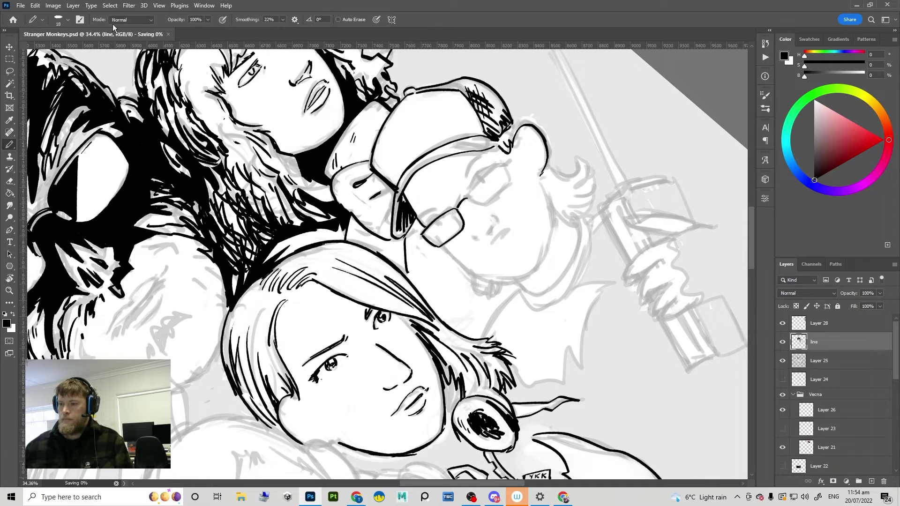
Step: Ink the inner side and lower edge of the ear-side lens frame on the capped figure's glasses
{"action": "left_click", "coordinate": [137, 34]}
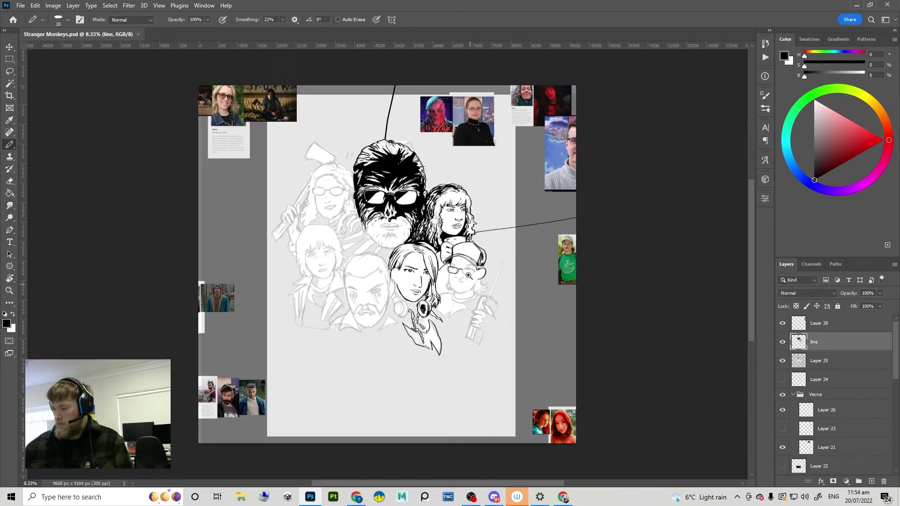
{"action": "left_click", "coordinate": [468, 275], "text": "ctrl"}
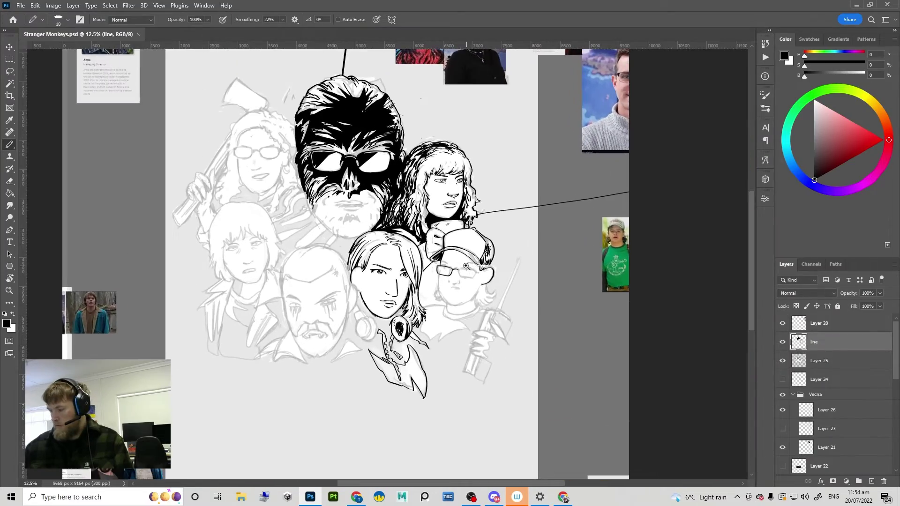
{"action": "left_click", "coordinate": [469, 273], "text": "ctrl"}
{"action": "left_click", "coordinate": [468, 272], "text": "ctrl"}
{"action": "key", "text": "r"}
{"action": "mouse_move", "coordinate": [486, 328]}
{"action": "left_mouse_down"}
{"action": "mouse_move", "coordinate": [440, 374]}
{"action": "mouse_move", "coordinate": [393, 380]}
{"action": "left_mouse_up"}
{"action": "left_click_drag", "start_coordinate": [453, 323], "coordinate": [482, 321]}
{"action": "left_click_drag", "start_coordinate": [464, 342], "coordinate": [414, 370]}
{"action": "key", "text": "b"}
{"action": "key", "text": "ctrl+z"}
{"action": "mouse_move", "coordinate": [376, 310]}
{"action": "left_mouse_down"}
{"action": "mouse_move", "coordinate": [371, 336]}
{"action": "mouse_move", "coordinate": [348, 321]}
{"action": "mouse_move", "coordinate": [350, 349]}
{"action": "left_mouse_up"}
{"action": "key", "text": "ctrl+z"}
{"action": "key", "text": "ctrl+z"}
{"action": "mouse_move", "coordinate": [375, 310]}
{"action": "left_mouse_down"}
{"action": "mouse_move", "coordinate": [351, 335]}
{"action": "mouse_move", "coordinate": [352, 322]}
{"action": "mouse_move", "coordinate": [350, 358]}
{"action": "left_mouse_up"}
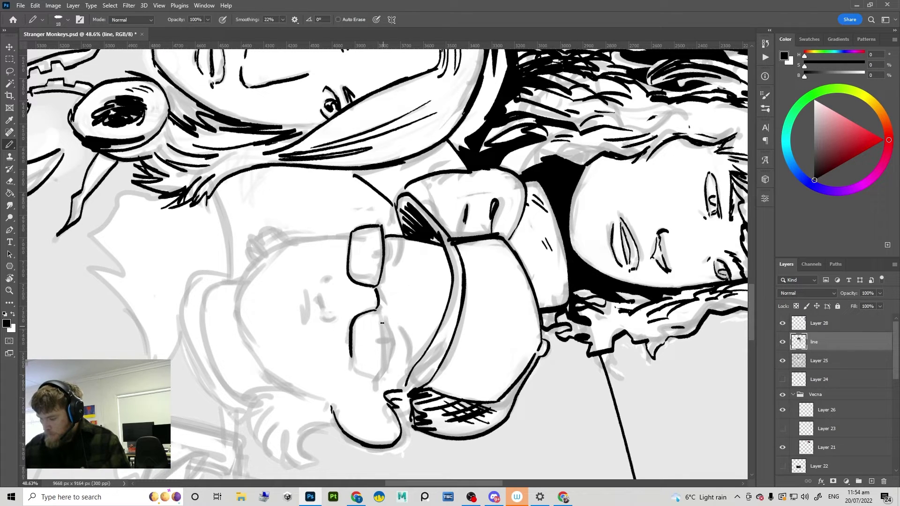
Step: Close the ear-side lens frame with its upper and outer edges and ink the short temple arm towards the ear
{"action": "left_click_drag", "start_coordinate": [381, 311], "coordinate": [387, 366]}
{"action": "key", "text": "r"}
{"action": "mouse_move", "coordinate": [457, 345]}
{"action": "left_mouse_down"}
{"action": "mouse_move", "coordinate": [514, 287]}
{"action": "mouse_move", "coordinate": [587, 150]}
{"action": "left_mouse_up"}
{"action": "mouse_move", "coordinate": [494, 287]}
{"action": "left_mouse_down"}
{"action": "mouse_move", "coordinate": [475, 318]}
{"action": "mouse_move", "coordinate": [526, 285]}
{"action": "left_mouse_up"}
{"action": "key", "text": "r"}
{"action": "key", "text": "ctrl+z"}
{"action": "left_click_drag", "start_coordinate": [495, 252], "coordinate": [493, 283]}
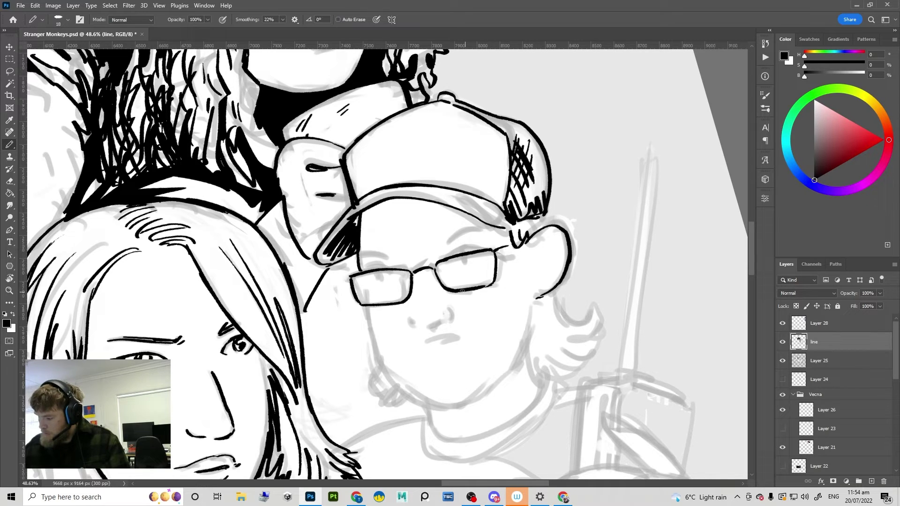
Step: Ink the capped figure's nose with its nostrils and lower edge below the glasses bridge
{"action": "key", "text": "ctrl+z"}
{"action": "left_click_drag", "start_coordinate": [450, 315], "coordinate": [444, 326]}
{"action": "key", "text": "ctrl+z"}
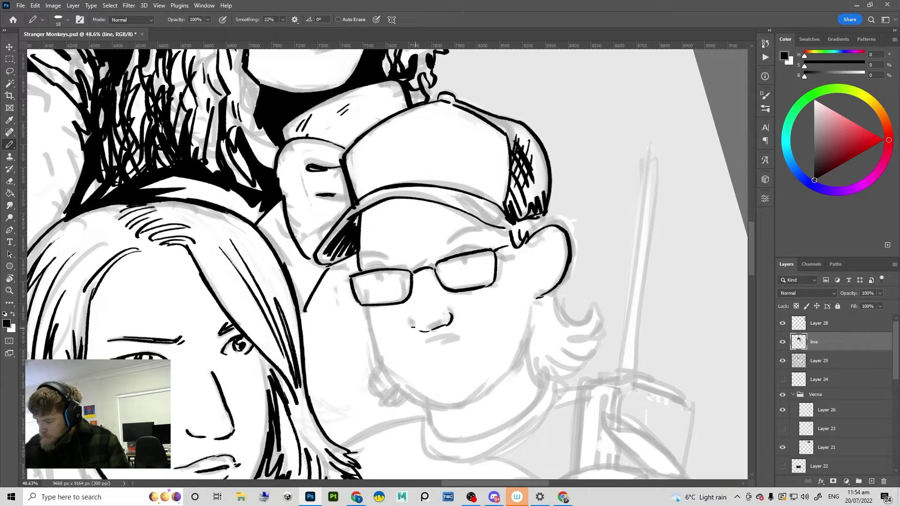
{"action": "left_click_drag", "start_coordinate": [385, 363], "coordinate": [359, 373]}
Step: Delete Layer 28, which holds the reference photo of the man in the pale sweater beside the poster
{"action": "key", "text": "v"}
{"action": "left_click", "coordinate": [507, 183], "text": "ctrl"}
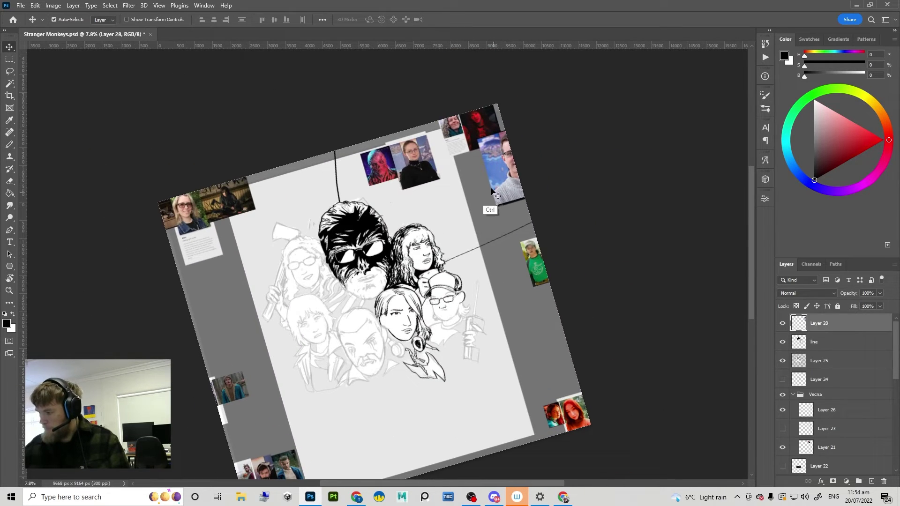
{"action": "key", "text": "Delete"}
{"action": "left_click", "coordinate": [465, 155], "text": "ctrl"}
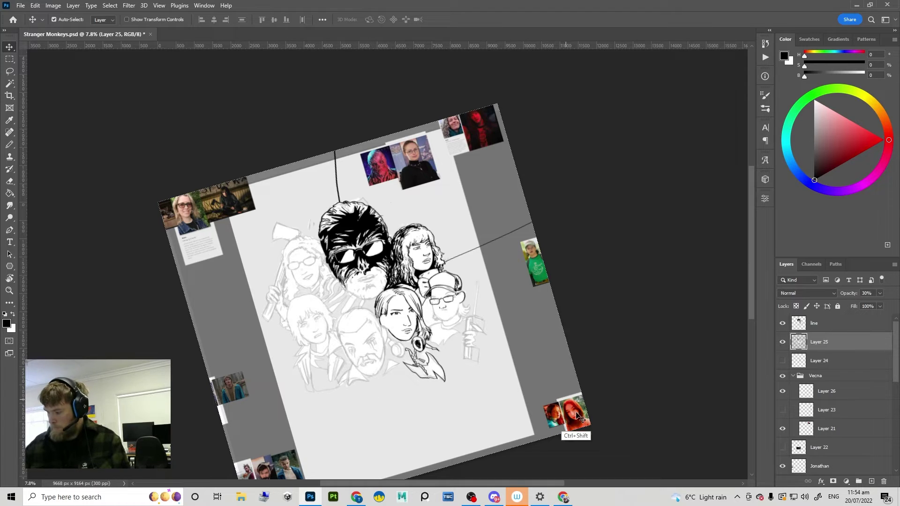
{"action": "left_click_drag", "start_coordinate": [560, 401], "coordinate": [502, 307]}
{"action": "key", "text": "ctrl+z"}
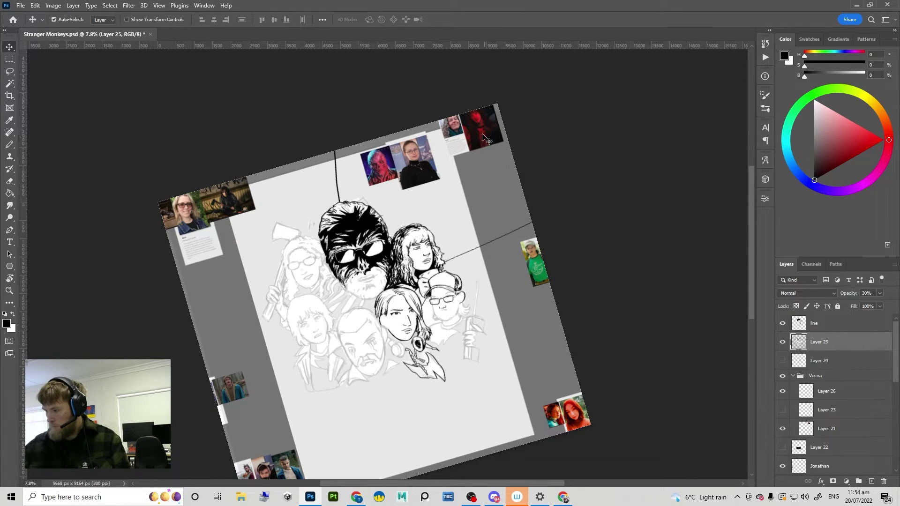
{"action": "left_click_drag", "start_coordinate": [479, 138], "coordinate": [463, 201]}
{"action": "key", "text": "ctrl+z"}
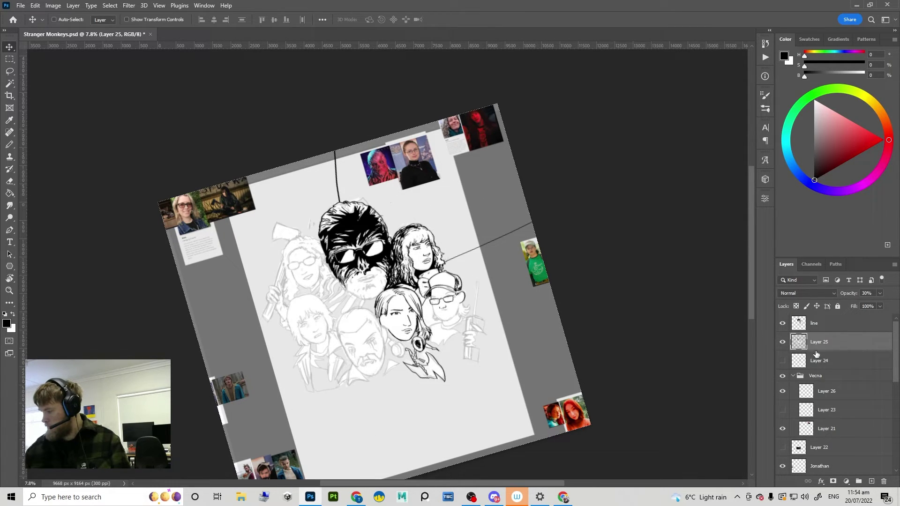
{"action": "left_click", "coordinate": [781, 343]}
{"action": "left_click", "coordinate": [781, 342]}
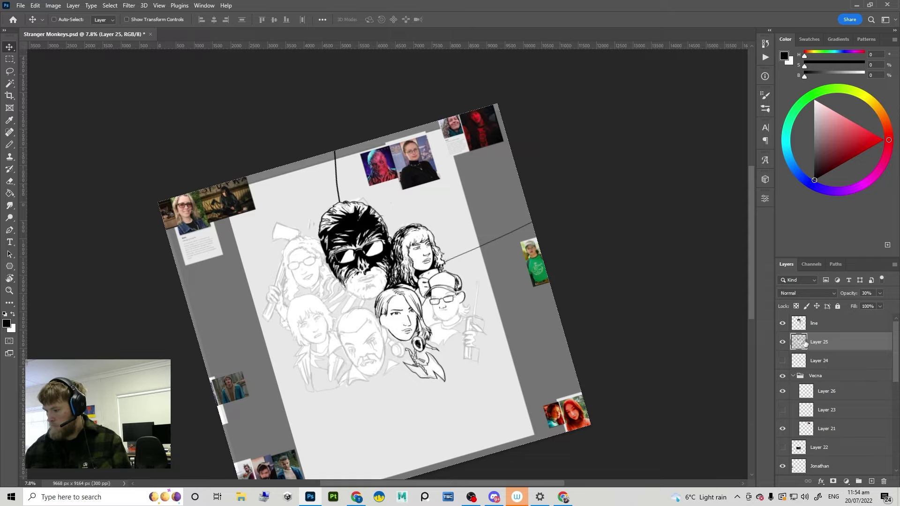
Step: Clear everything on Layer 25 outside a rectangular selection just inside the poster page, then deselect
{"action": "key", "text": "e"}
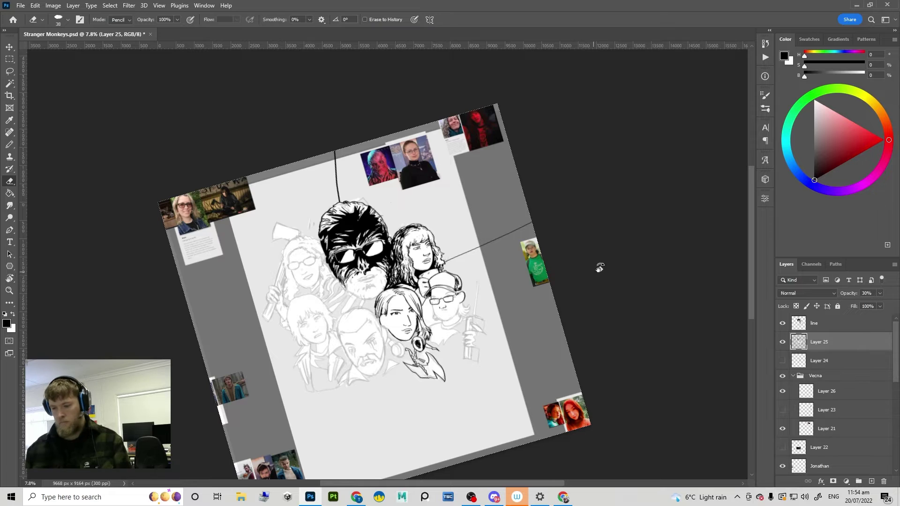
{"action": "left_click_drag", "start_coordinate": [600, 268], "coordinate": [564, 333]}
{"action": "key", "text": "m"}
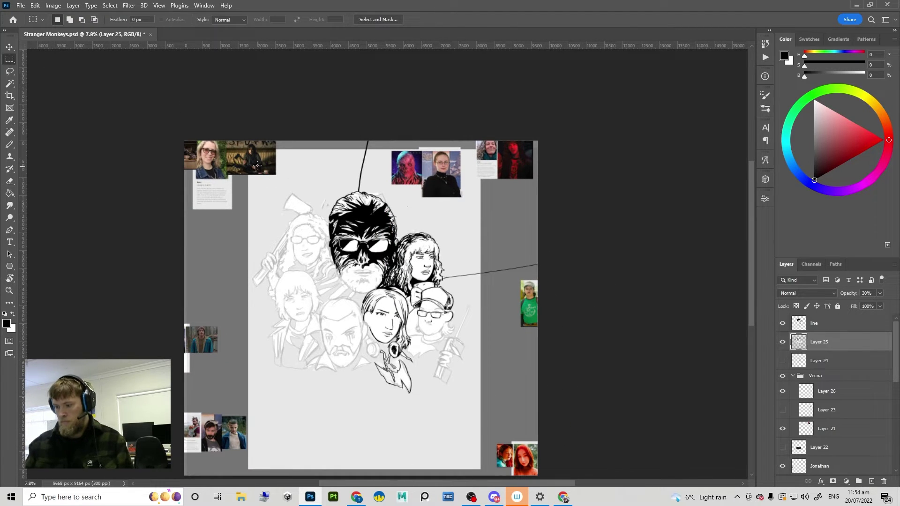
{"action": "left_click_drag", "start_coordinate": [258, 165], "coordinate": [474, 464]}
{"action": "key", "text": "ctrl+shift+i"}
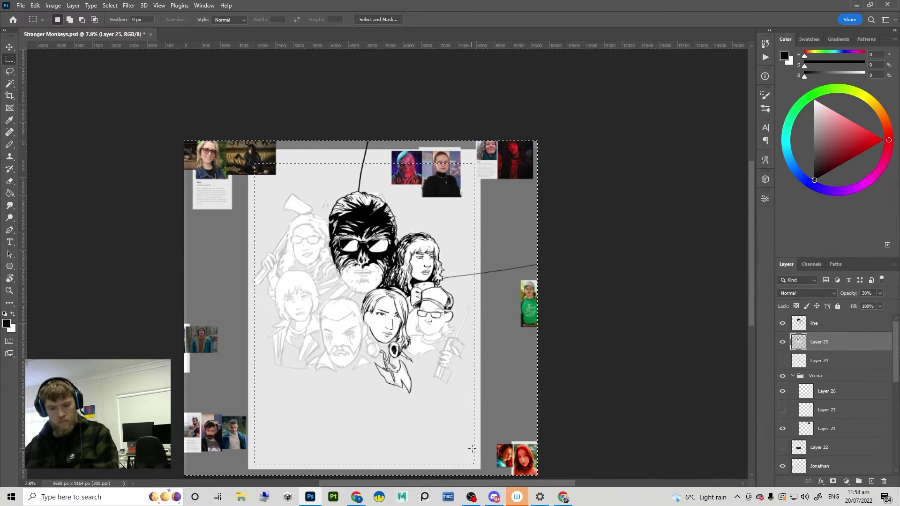
{"action": "key", "text": "Delete"}
{"action": "key", "text": "ctrl+d"}
Step: Delete the Eddie layer with its reference photos beside the poster's upper corner
{"action": "key", "text": "v"}
{"action": "left_click", "coordinate": [519, 168]}
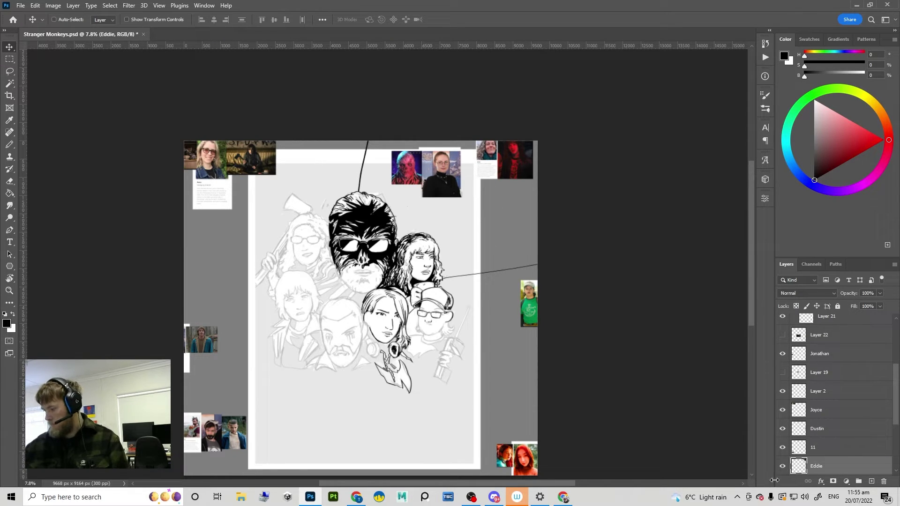
{"action": "left_click", "coordinate": [782, 466]}
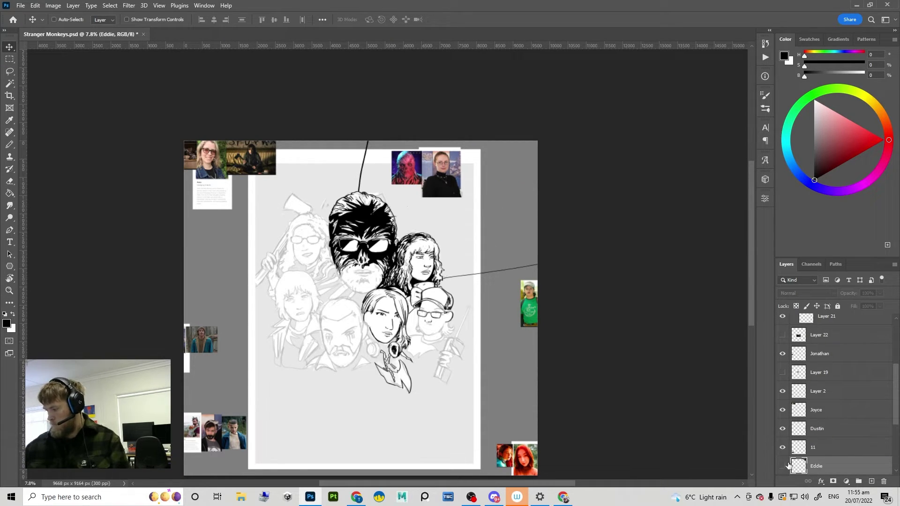
{"action": "left_click", "coordinate": [783, 466]}
{"action": "key", "text": "Delete"}
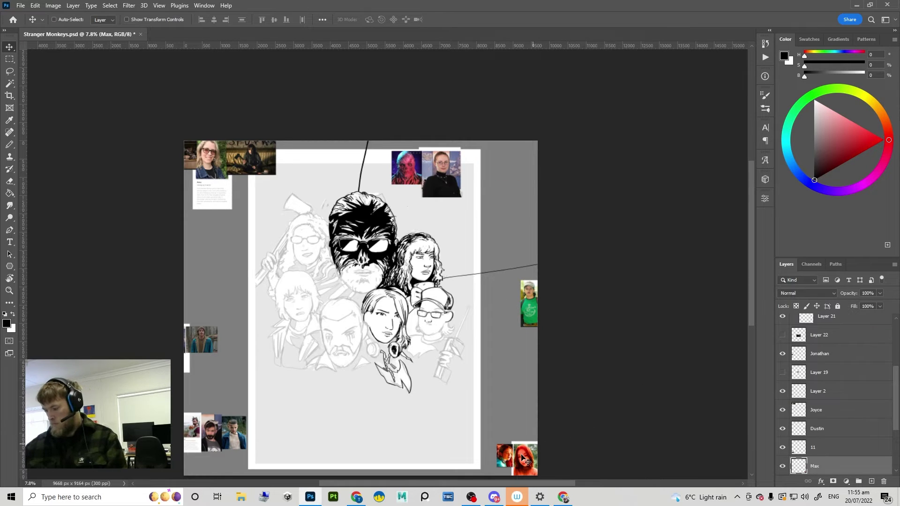
Step: Select and delete the remaining reference photo layers around the poster, including Max, 11, Dustin, Joyce, Jonathan and Layer 21
{"action": "left_click", "coordinate": [201, 436], "text": "shift"}
{"action": "left_click_drag", "start_coordinate": [202, 437], "coordinate": [227, 386]}
{"action": "key", "text": "ctrl+z"}
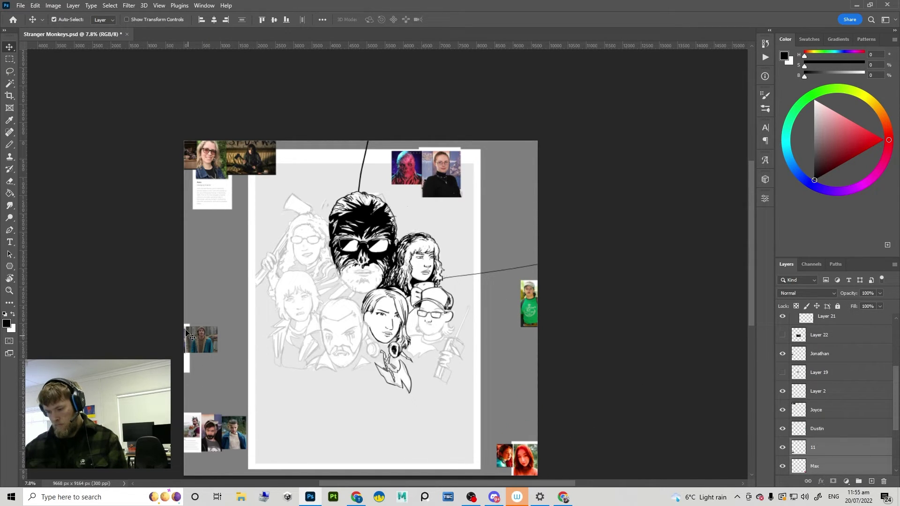
{"action": "left_click", "coordinate": [191, 334], "text": "shift"}
{"action": "left_click", "coordinate": [212, 177], "text": "ctrl+shift"}
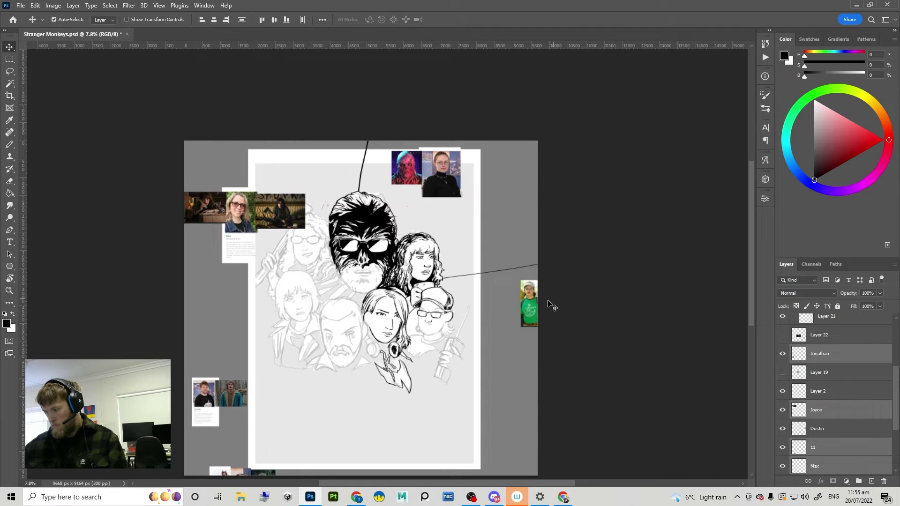
{"action": "left_click", "coordinate": [526, 296], "text": "shift"}
{"action": "mouse_move", "coordinate": [441, 178]}
{"action": "left_mouse_down"}
{"action": "mouse_move", "coordinate": [441, 211]}
{"action": "mouse_move", "coordinate": [452, 206]}
{"action": "mouse_move", "coordinate": [466, 266]}
{"action": "left_mouse_up"}
{"action": "key", "text": "ctrl+z"}
{"action": "left_click", "coordinate": [449, 170], "text": "shift"}
{"action": "key", "text": "ctrl+z"}
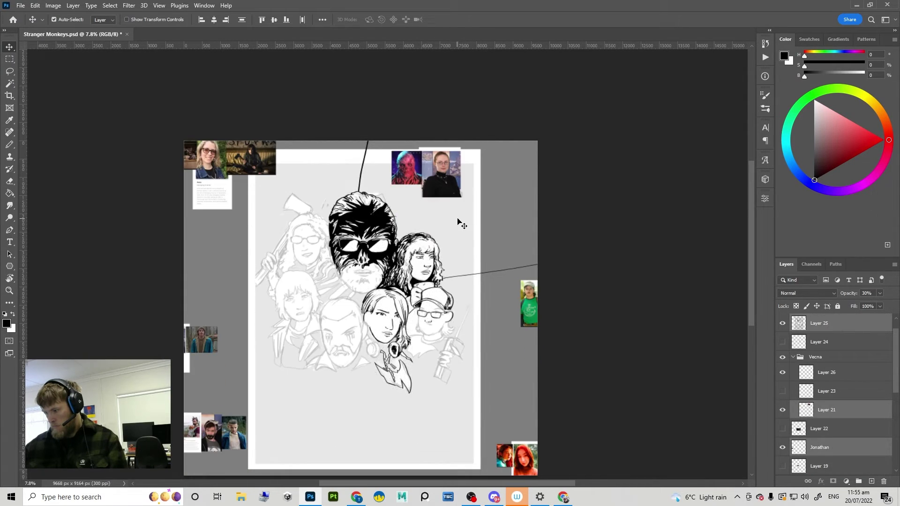
{"action": "left_click", "coordinate": [458, 219], "text": "shift"}
{"action": "left_click_drag", "start_coordinate": [460, 233], "coordinate": [459, 299]}
{"action": "key", "text": "ctrl+z"}
{"action": "key", "text": "Delete"}
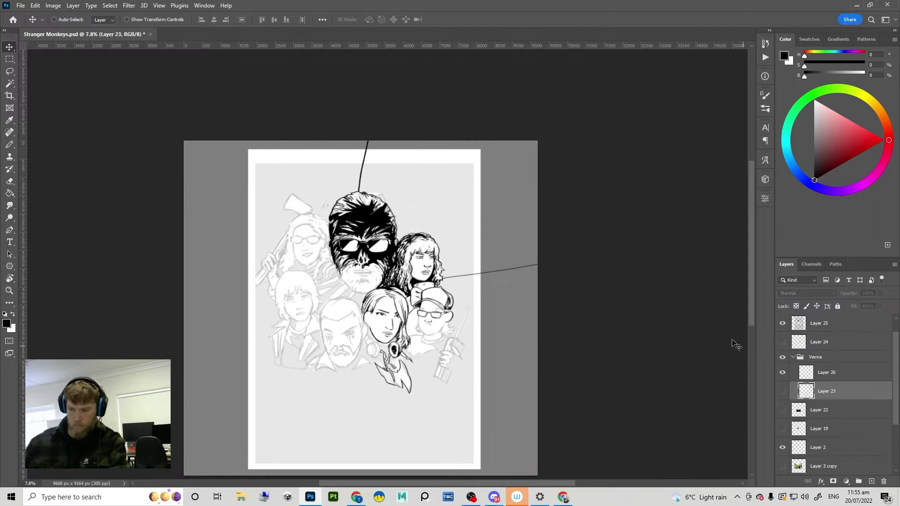
Step: Make the line layer active and save the Stranger Monkeys document
{"action": "scroll", "coordinate": [398, 267], "scroll_direction": "up", "scroll_amount": 3}
{"action": "left_click", "coordinate": [393, 257], "text": "ctrl"}
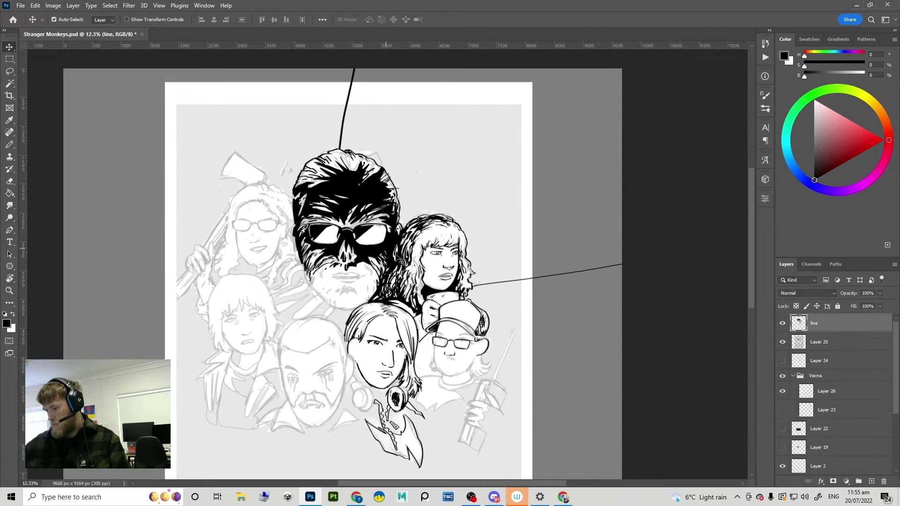
{"action": "scroll", "coordinate": [396, 258], "scroll_direction": "up", "scroll_amount": 2}
{"action": "key", "text": "ctrl+s"}
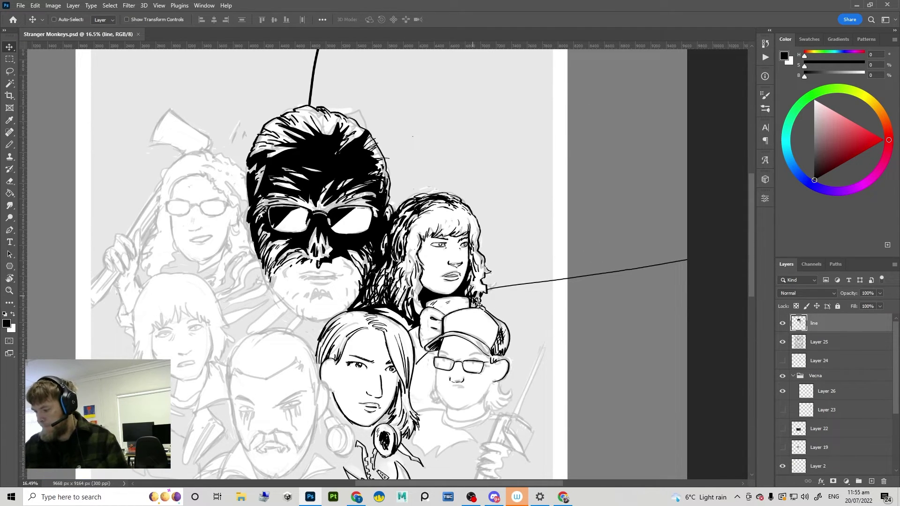
Step: Ink the capped figure's cheek contour below the glasses on the side facing the headphones woman
{"action": "scroll", "coordinate": [481, 295], "scroll_direction": "up", "scroll_amount": 1}
{"action": "scroll", "coordinate": [483, 296], "scroll_direction": "up", "scroll_amount": 1}
{"action": "key", "text": "b"}
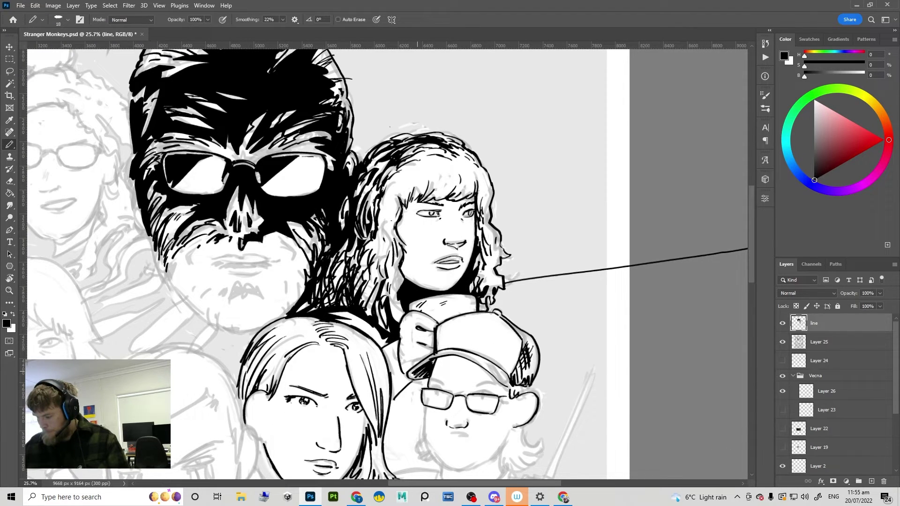
{"action": "mouse_move", "coordinate": [427, 361]}
{"action": "left_mouse_down"}
{"action": "mouse_move", "coordinate": [439, 306]}
{"action": "mouse_move", "coordinate": [403, 313]}
{"action": "left_mouse_up"}
{"action": "left_click_drag", "start_coordinate": [401, 289], "coordinate": [401, 307]}
{"action": "key", "text": "h"}
{"action": "left_click_drag", "start_coordinate": [434, 335], "coordinate": [445, 359]}
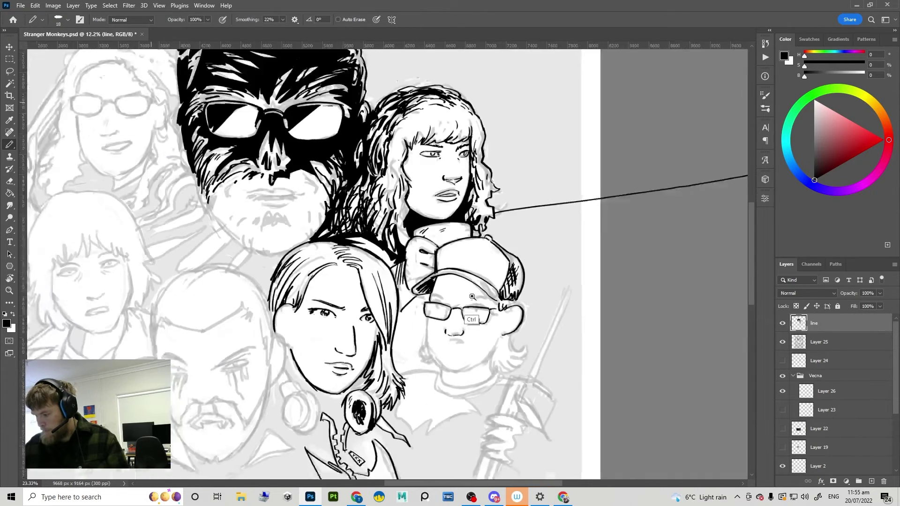
{"action": "scroll", "coordinate": [423, 305], "scroll_direction": "up", "scroll_amount": 3}
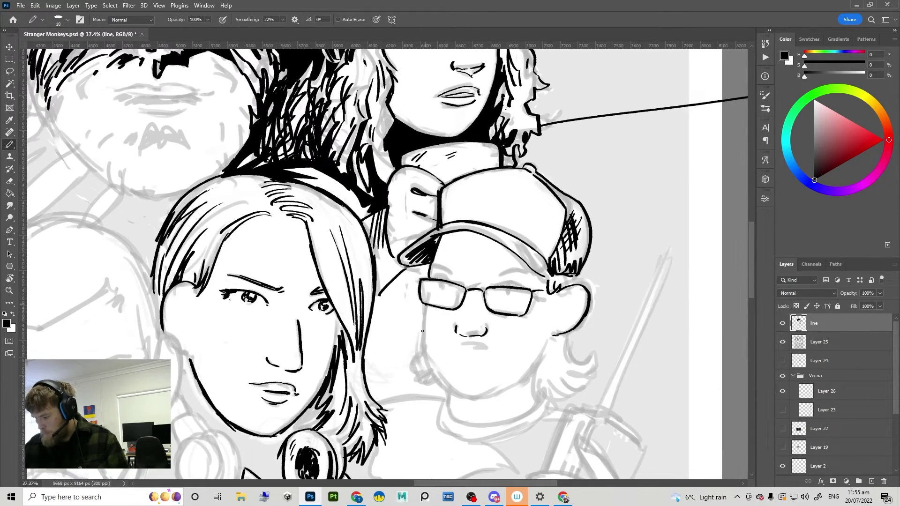
Step: Ink the capped figure's mouth and the ear-side jaw line running down to the chin
{"action": "key", "text": "r"}
{"action": "left_click_drag", "start_coordinate": [547, 344], "coordinate": [565, 270]}
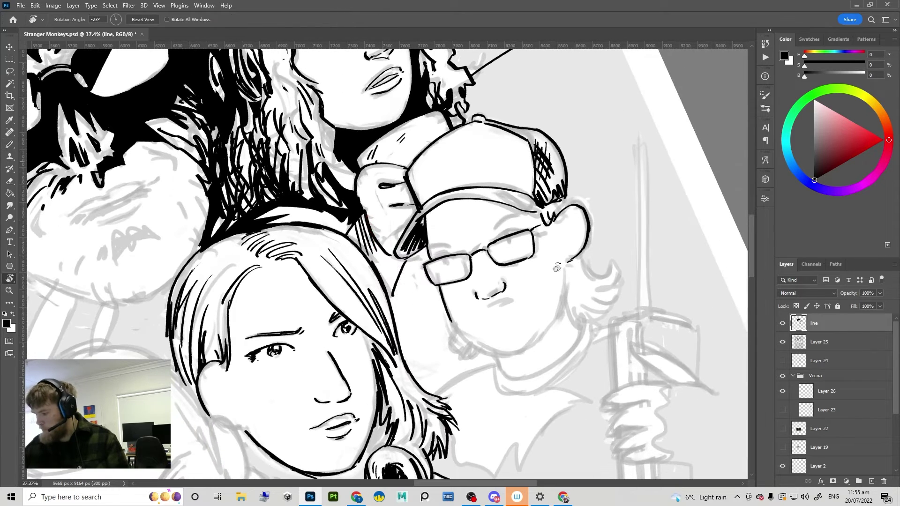
{"action": "left_click_drag", "start_coordinate": [487, 314], "coordinate": [519, 301]}
{"action": "key", "text": "ctrl+z"}
{"action": "key", "text": "ctrl+z"}
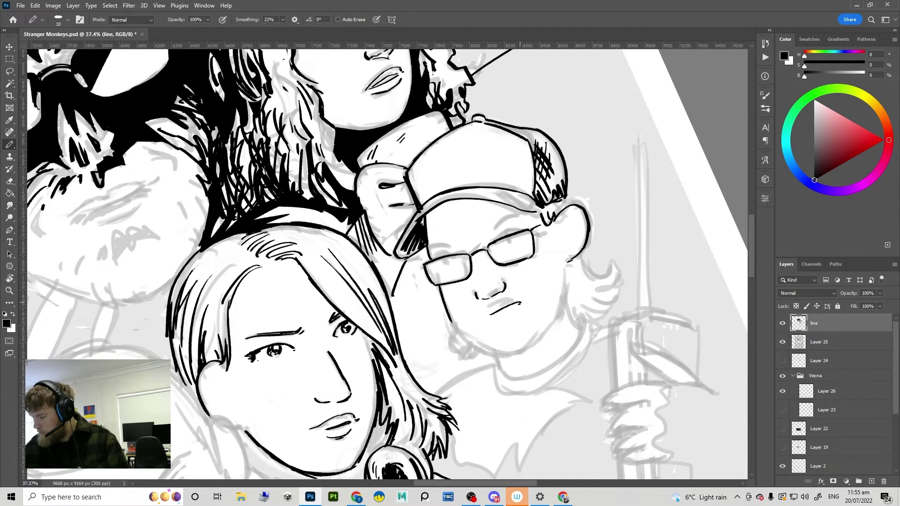
{"action": "mouse_move", "coordinate": [567, 276]}
{"action": "left_mouse_down"}
{"action": "mouse_move", "coordinate": [555, 323]}
{"action": "mouse_move", "coordinate": [529, 345]}
{"action": "left_mouse_up"}
{"action": "key", "text": "ctrl+z"}
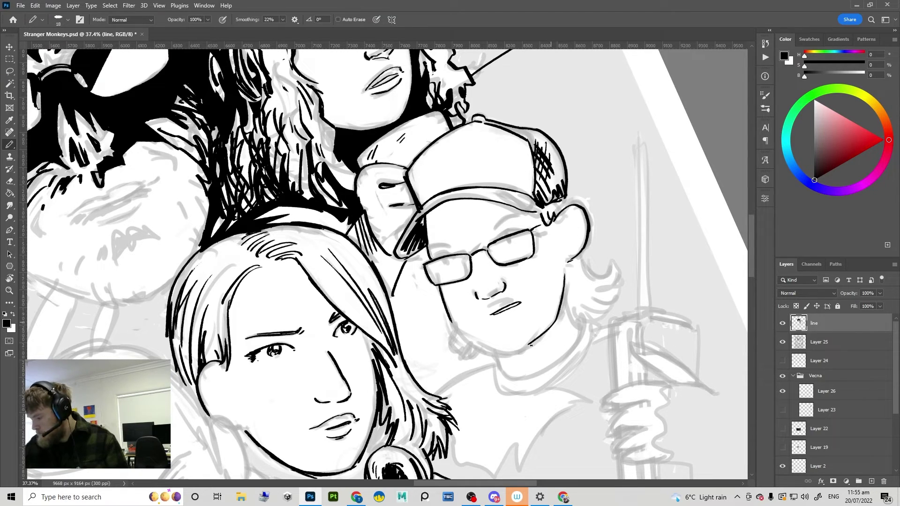
Step: Ink the thick shadow under the capped figure's chin and the neck line below the ear
{"action": "key", "text": "r"}
{"action": "mouse_move", "coordinate": [634, 313]}
{"action": "left_mouse_down"}
{"action": "mouse_move", "coordinate": [510, 409]}
{"action": "mouse_move", "coordinate": [516, 428]}
{"action": "left_mouse_up"}
{"action": "key", "text": "b"}
{"action": "key", "text": "ctrl+z"}
{"action": "left_click_drag", "start_coordinate": [511, 393], "coordinate": [507, 428]}
Step: Fill the enclosed background area behind the masked head and the curly-haired woman with solid black
{"action": "key", "text": "r"}
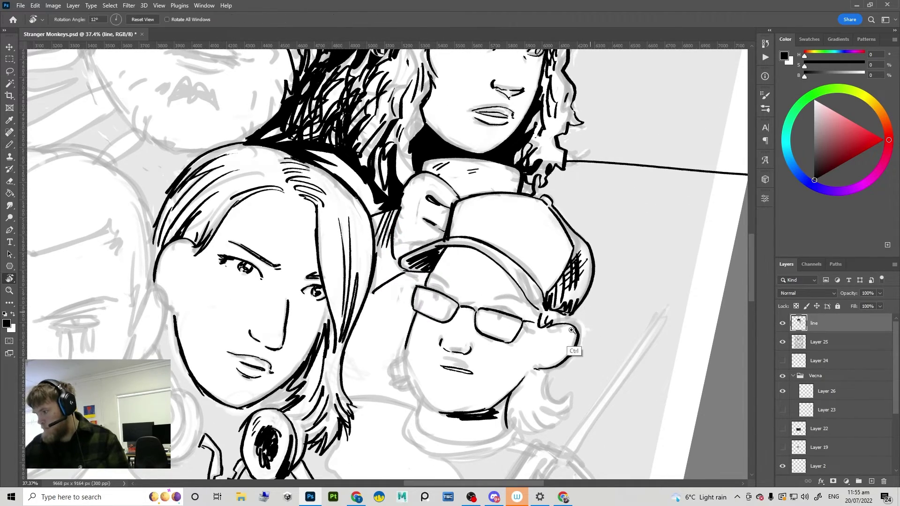
{"action": "scroll", "coordinate": [566, 327], "scroll_direction": "down", "scroll_amount": 5}
{"action": "left_click_drag", "start_coordinate": [604, 249], "coordinate": [558, 362]}
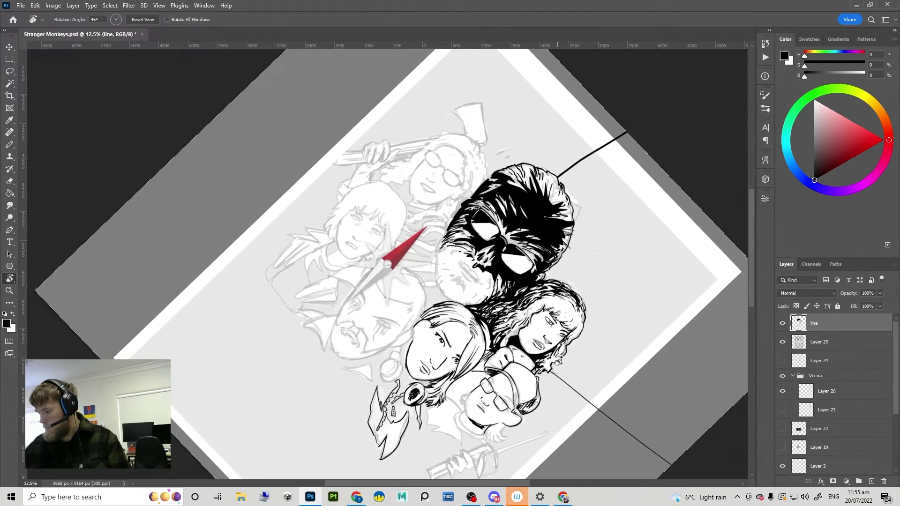
{"action": "key", "text": "g"}
{"action": "left_click", "coordinate": [625, 330]}
{"action": "scroll", "coordinate": [628, 331], "scroll_direction": "down", "scroll_amount": 3}
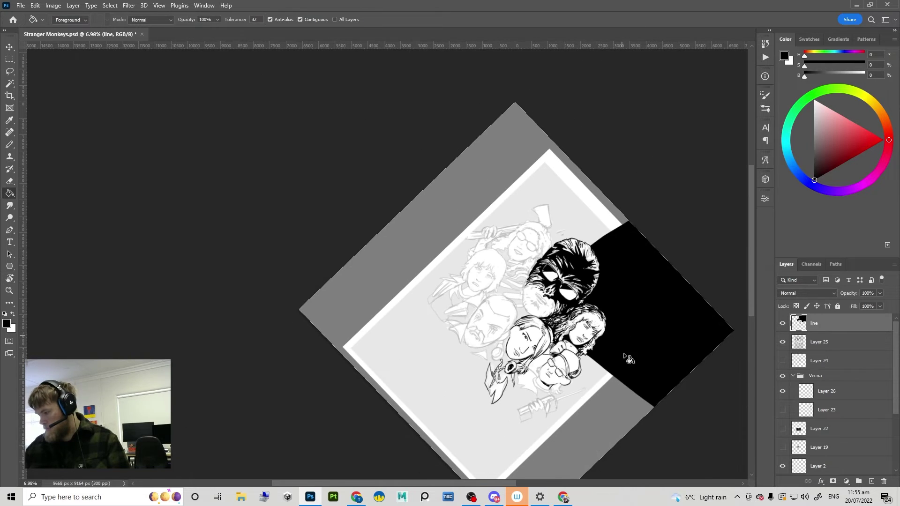
{"action": "key", "text": "r"}
{"action": "left_click_drag", "start_coordinate": [627, 357], "coordinate": [514, 283]}
{"action": "mouse_move", "coordinate": [468, 243]}
{"action": "left_mouse_down"}
{"action": "mouse_move", "coordinate": [506, 203]}
{"action": "mouse_move", "coordinate": [464, 274]}
{"action": "left_mouse_up"}
{"action": "key", "text": "e"}
{"action": "left_click_drag", "start_coordinate": [492, 219], "coordinate": [458, 264]}
{"action": "left_click_drag", "start_coordinate": [503, 205], "coordinate": [453, 252]}
{"action": "left_click_drag", "start_coordinate": [503, 206], "coordinate": [446, 248]}
{"action": "left_click_drag", "start_coordinate": [552, 309], "coordinate": [533, 337]}
Step: Ink the inner edge of the capped figure's shirt collar around the neck
{"action": "scroll", "coordinate": [534, 336], "scroll_direction": "up", "scroll_amount": 4}
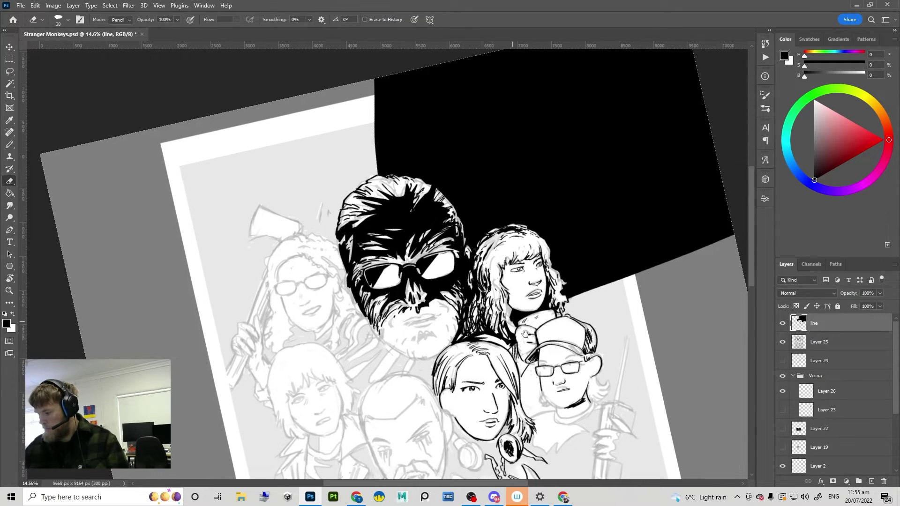
{"action": "scroll", "coordinate": [535, 281], "scroll_direction": "up", "scroll_amount": 2}
{"action": "key", "text": "b"}
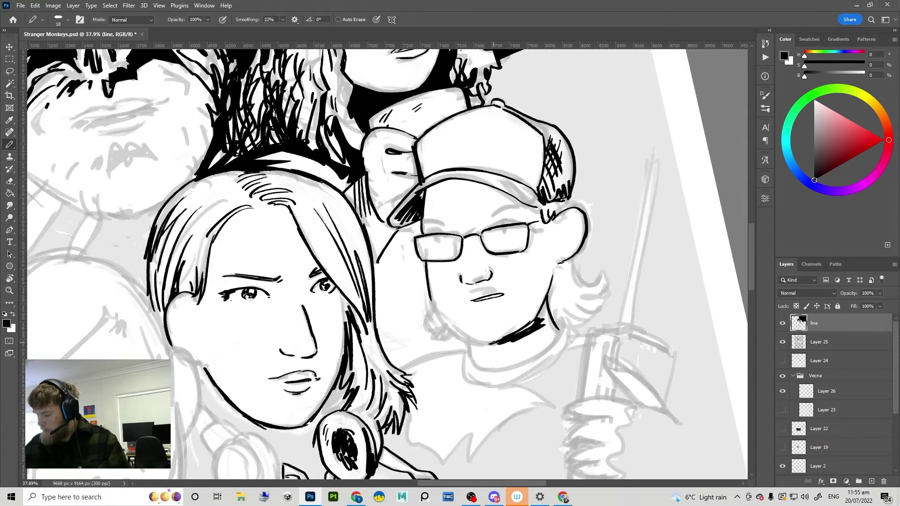
{"action": "mouse_move", "coordinate": [474, 345]}
{"action": "left_mouse_down"}
{"action": "mouse_move", "coordinate": [501, 340]}
{"action": "mouse_move", "coordinate": [491, 370]}
{"action": "mouse_move", "coordinate": [548, 349]}
{"action": "left_mouse_up"}
{"action": "key", "text": "ctrl+z"}
{"action": "left_click_drag", "start_coordinate": [498, 369], "coordinate": [554, 341]}
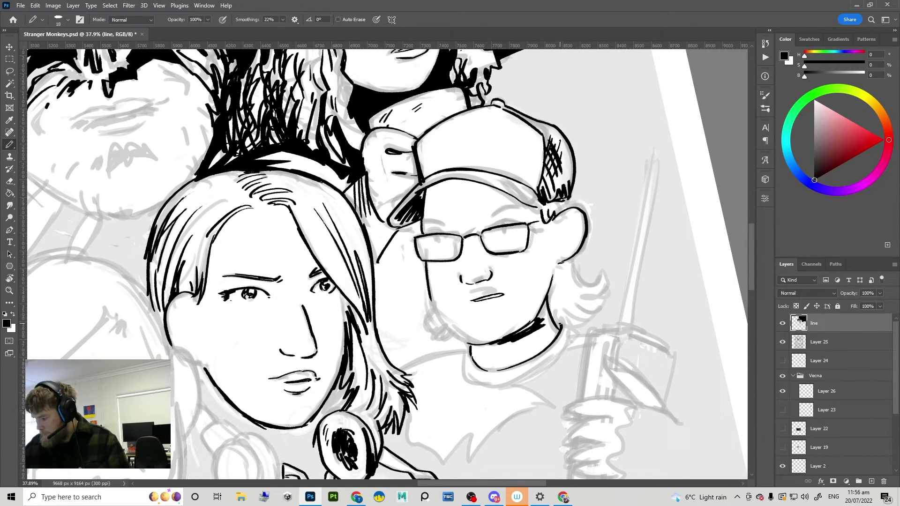
Step: Ink the outer edge of the shirt collar band and thicken it with shading on the ear side
{"action": "mouse_move", "coordinate": [465, 350]}
{"action": "left_mouse_down"}
{"action": "mouse_move", "coordinate": [471, 380]}
{"action": "mouse_move", "coordinate": [489, 385]}
{"action": "mouse_move", "coordinate": [559, 349]}
{"action": "left_mouse_up"}
{"action": "key", "text": "ctrl+z"}
{"action": "key", "text": "ctrl+z"}
{"action": "key", "text": "ctrl+z"}
{"action": "mouse_move", "coordinate": [527, 377]}
{"action": "left_mouse_down"}
{"action": "mouse_move", "coordinate": [561, 358]}
{"action": "mouse_move", "coordinate": [561, 325]}
{"action": "left_mouse_up"}
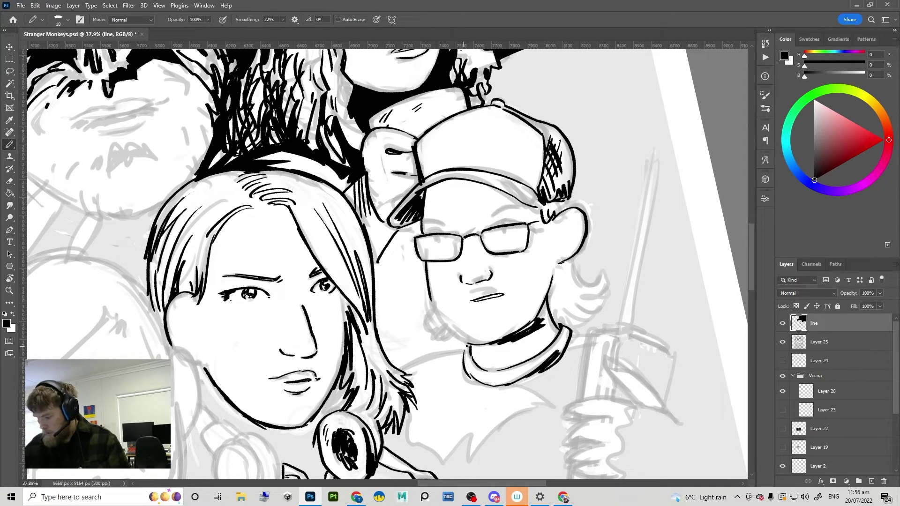
Step: Ink the capped figure's shoulder line out from the collar and the small hair tuft at the far side of the jaw
{"action": "left_click_drag", "start_coordinate": [456, 348], "coordinate": [404, 367]}
{"action": "key", "text": "ctrl+z"}
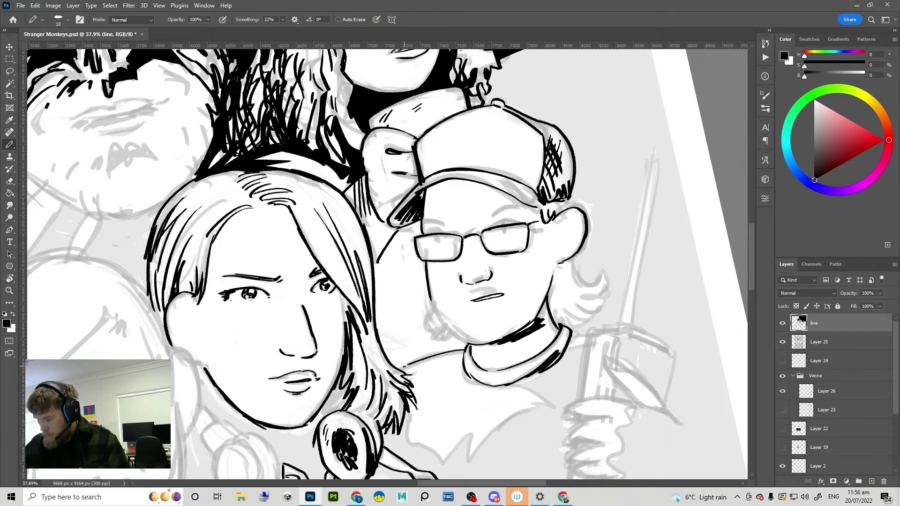
{"action": "key", "text": "r"}
{"action": "mouse_move", "coordinate": [488, 315]}
{"action": "left_mouse_down"}
{"action": "mouse_move", "coordinate": [390, 376]}
{"action": "mouse_move", "coordinate": [358, 368]}
{"action": "mouse_move", "coordinate": [372, 318]}
{"action": "left_mouse_up"}
{"action": "key", "text": "ctrl+z"}
{"action": "left_click_drag", "start_coordinate": [356, 381], "coordinate": [375, 320]}
{"action": "key", "text": "ctrl+z"}
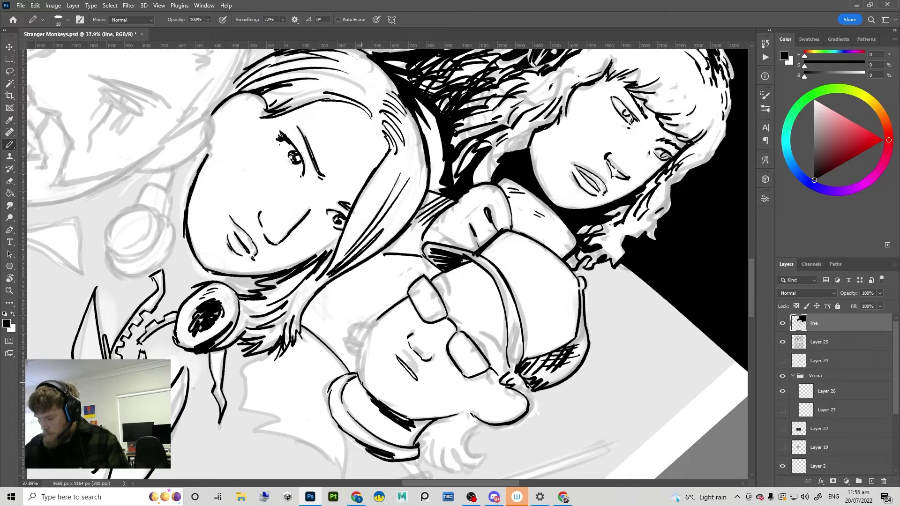
{"action": "mouse_move", "coordinate": [358, 385]}
{"action": "left_mouse_down"}
{"action": "mouse_move", "coordinate": [361, 345]}
{"action": "mouse_move", "coordinate": [378, 317]}
{"action": "left_mouse_up"}
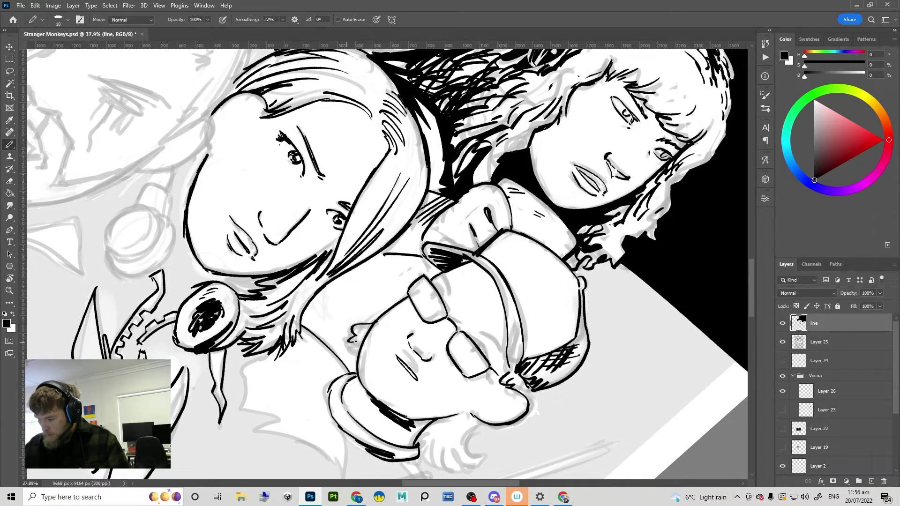
Step: Ink dark tapering strokes below the cap brim in the gap between the straight-haired woman's hair and the capped figure's face
{"action": "key", "text": "r"}
{"action": "mouse_move", "coordinate": [351, 354]}
{"action": "left_mouse_down"}
{"action": "mouse_move", "coordinate": [539, 347]}
{"action": "mouse_move", "coordinate": [586, 306]}
{"action": "mouse_move", "coordinate": [557, 421]}
{"action": "mouse_move", "coordinate": [609, 335]}
{"action": "mouse_move", "coordinate": [618, 297]}
{"action": "left_mouse_up"}
{"action": "key", "text": "b"}
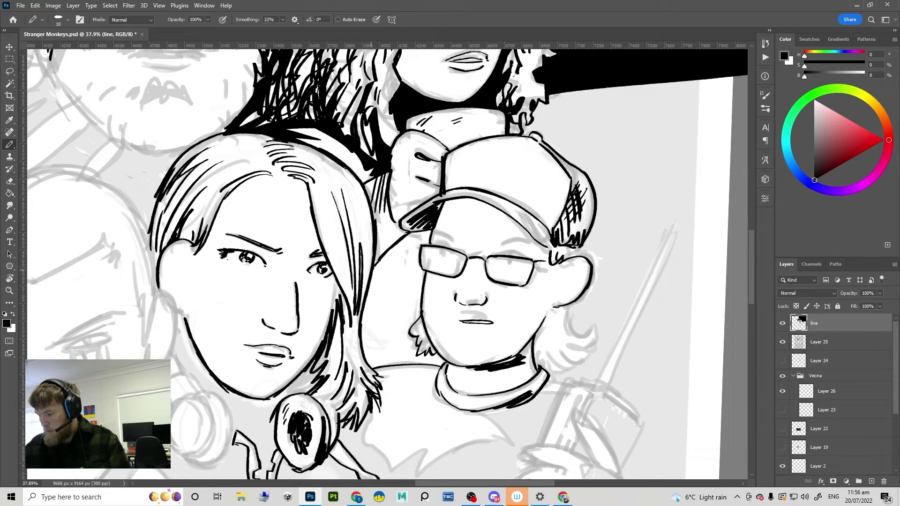
{"action": "mouse_move", "coordinate": [398, 244]}
{"action": "left_mouse_down"}
{"action": "mouse_move", "coordinate": [375, 269]}
{"action": "mouse_move", "coordinate": [383, 315]}
{"action": "left_mouse_up"}
{"action": "mouse_move", "coordinate": [397, 256]}
{"action": "left_mouse_down"}
{"action": "mouse_move", "coordinate": [390, 314]}
{"action": "mouse_move", "coordinate": [399, 307]}
{"action": "left_mouse_up"}
{"action": "left_click_drag", "start_coordinate": [409, 256], "coordinate": [407, 302]}
{"action": "left_click_drag", "start_coordinate": [407, 240], "coordinate": [401, 253]}
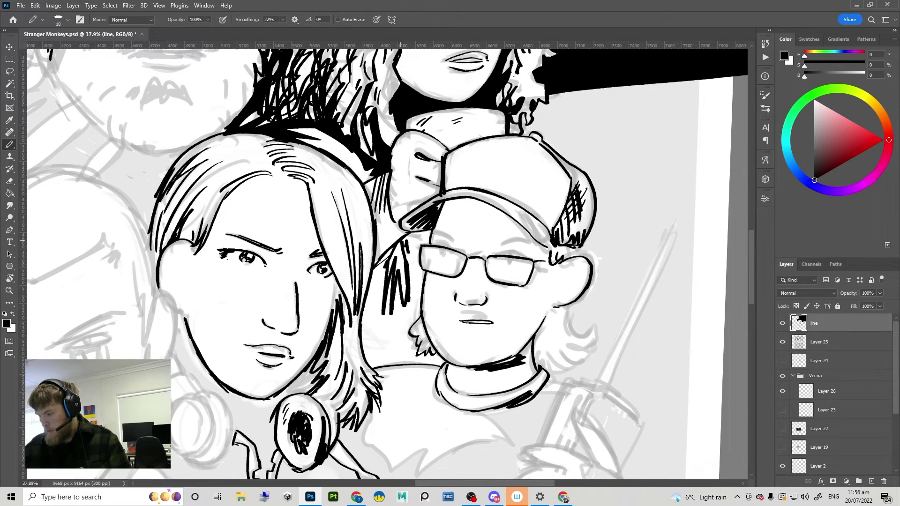
Step: Fill the gap between the straight-haired woman and the capped figure with solid black, keeping the hair tuft white
{"action": "key", "text": "f"}
{"action": "key", "text": "g"}
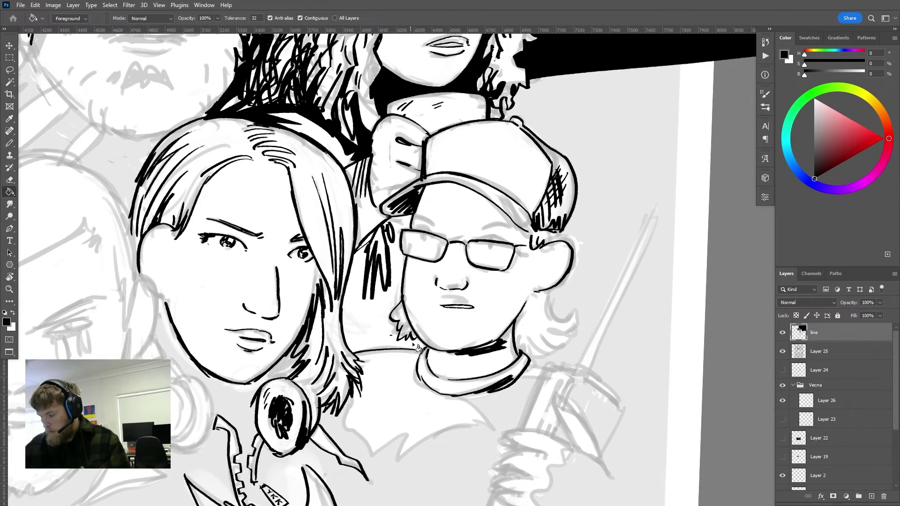
{"action": "left_click", "coordinate": [411, 344]}
{"action": "key", "text": "ctrl+z"}
{"action": "scroll", "coordinate": [424, 255], "scroll_direction": "up", "scroll_amount": 1}
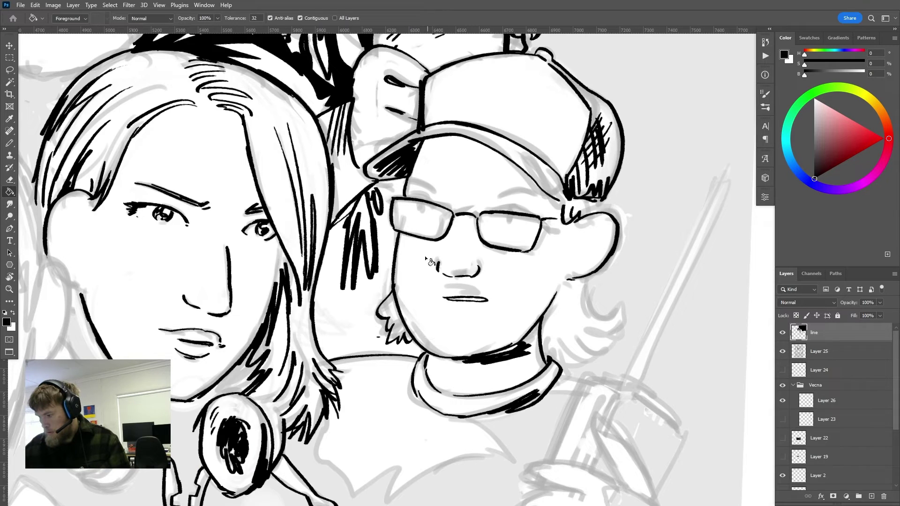
{"action": "key", "text": "b"}
{"action": "key", "text": "g"}
{"action": "left_click", "coordinate": [370, 307]}
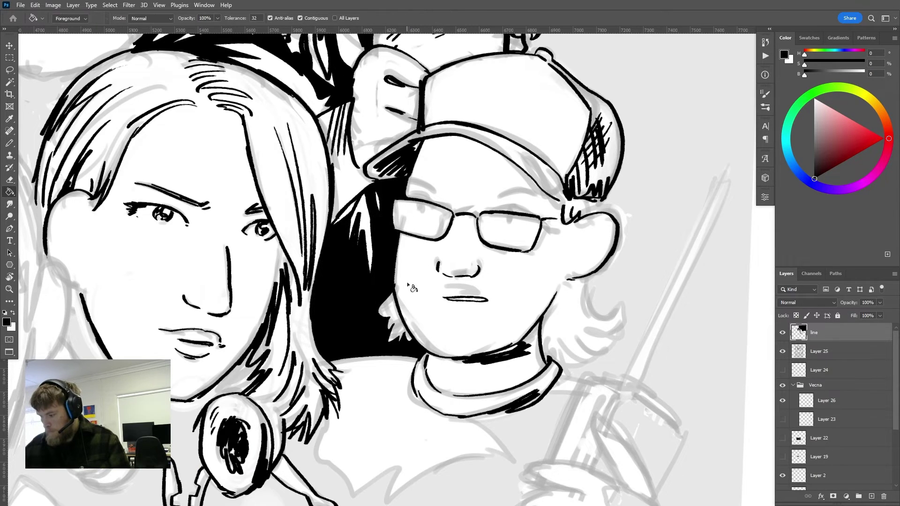
Step: Ink the first hair strands falling from below the capped figure's ear along the neck
{"action": "scroll", "coordinate": [466, 314], "scroll_direction": "down", "scroll_amount": 4}
{"action": "key", "text": "r"}
{"action": "mouse_move", "coordinate": [547, 308]}
{"action": "left_mouse_down"}
{"action": "mouse_move", "coordinate": [557, 274]}
{"action": "mouse_move", "coordinate": [529, 313]}
{"action": "mouse_move", "coordinate": [532, 348]}
{"action": "mouse_move", "coordinate": [519, 352]}
{"action": "left_mouse_up"}
{"action": "left_click_drag", "start_coordinate": [513, 302], "coordinate": [544, 286]}
{"action": "key", "text": "b"}
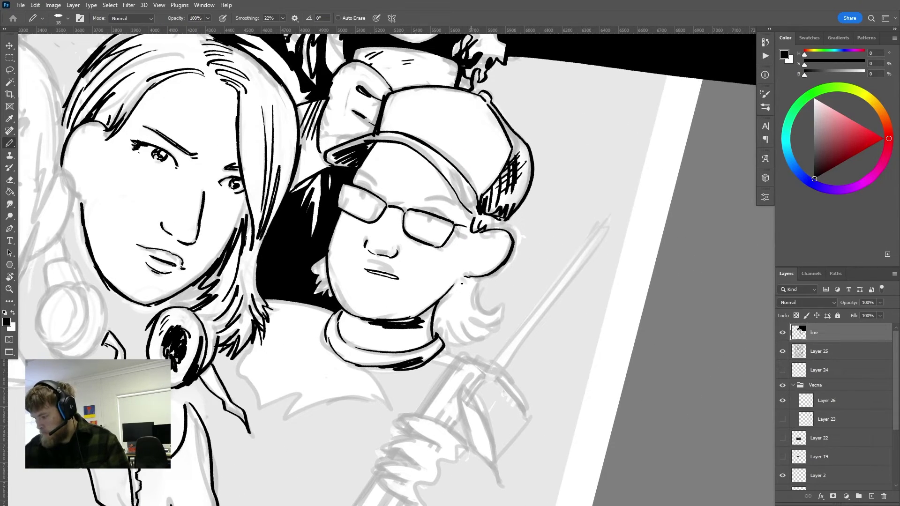
{"action": "mouse_move", "coordinate": [464, 280]}
{"action": "left_mouse_down"}
{"action": "mouse_move", "coordinate": [448, 296]}
{"action": "mouse_move", "coordinate": [461, 277]}
{"action": "mouse_move", "coordinate": [455, 287]}
{"action": "left_mouse_up"}
{"action": "key", "text": "ctrl+z"}
{"action": "mouse_move", "coordinate": [455, 289]}
{"action": "left_mouse_down"}
{"action": "mouse_move", "coordinate": [451, 320]}
{"action": "mouse_move", "coordinate": [440, 324]}
{"action": "left_mouse_up"}
{"action": "left_click_drag", "start_coordinate": [457, 302], "coordinate": [453, 326]}
Step: Ink the flicked-out outer edge and remaining strands of the capped figure's hair behind the neck
{"action": "key", "text": "r"}
{"action": "mouse_move", "coordinate": [462, 311]}
{"action": "left_mouse_down"}
{"action": "mouse_move", "coordinate": [460, 321]}
{"action": "mouse_move", "coordinate": [414, 330]}
{"action": "left_mouse_up"}
{"action": "key", "text": "b"}
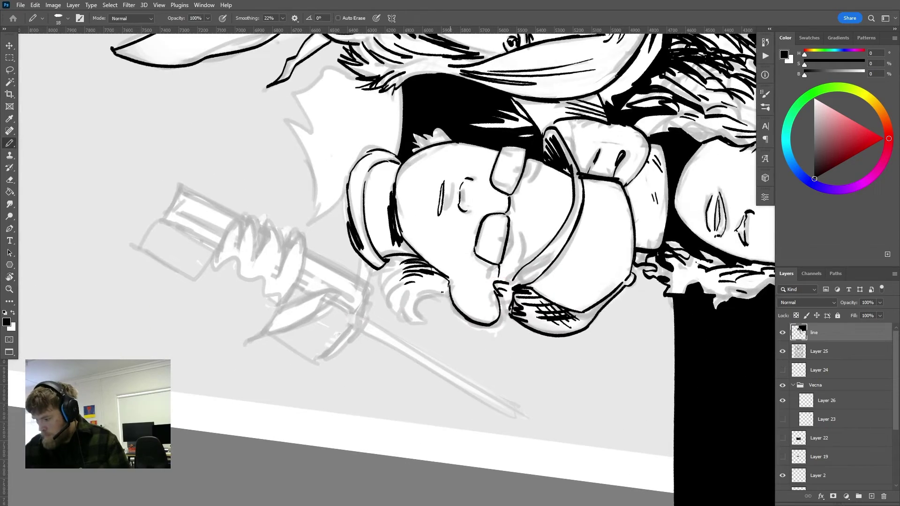
{"action": "mouse_move", "coordinate": [442, 292]}
{"action": "left_mouse_down"}
{"action": "mouse_move", "coordinate": [419, 313]}
{"action": "mouse_move", "coordinate": [419, 324]}
{"action": "mouse_move", "coordinate": [413, 304]}
{"action": "mouse_move", "coordinate": [403, 321]}
{"action": "left_mouse_up"}
{"action": "mouse_move", "coordinate": [401, 288]}
{"action": "left_mouse_down"}
{"action": "mouse_move", "coordinate": [392, 319]}
{"action": "mouse_move", "coordinate": [385, 317]}
{"action": "left_mouse_up"}
{"action": "mouse_move", "coordinate": [393, 271]}
{"action": "left_mouse_down"}
{"action": "mouse_move", "coordinate": [378, 303]}
{"action": "mouse_move", "coordinate": [373, 283]}
{"action": "mouse_move", "coordinate": [528, 125]}
{"action": "left_mouse_up"}
{"action": "key", "text": "r"}
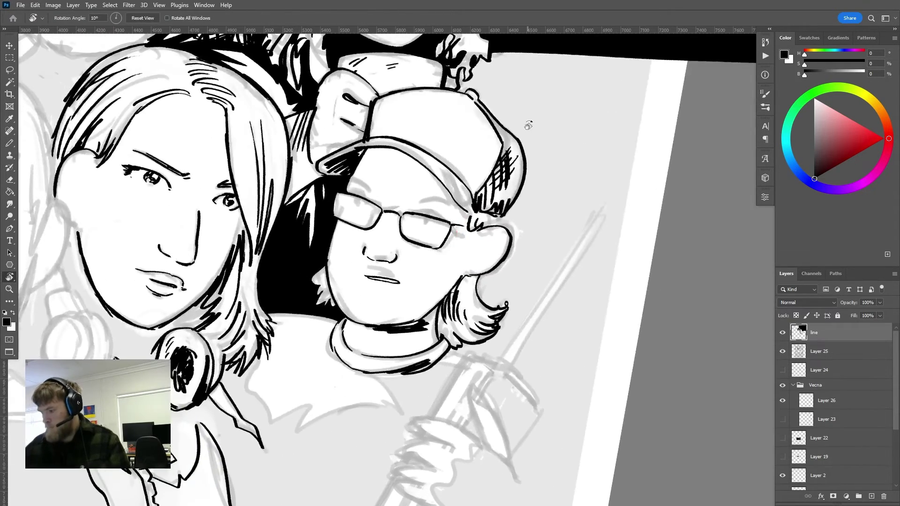
{"action": "key", "text": "Escape"}
Step: Ink the inner fold of the capped figure's ear, redoing strokes until the curve fits
{"action": "key", "text": "b"}
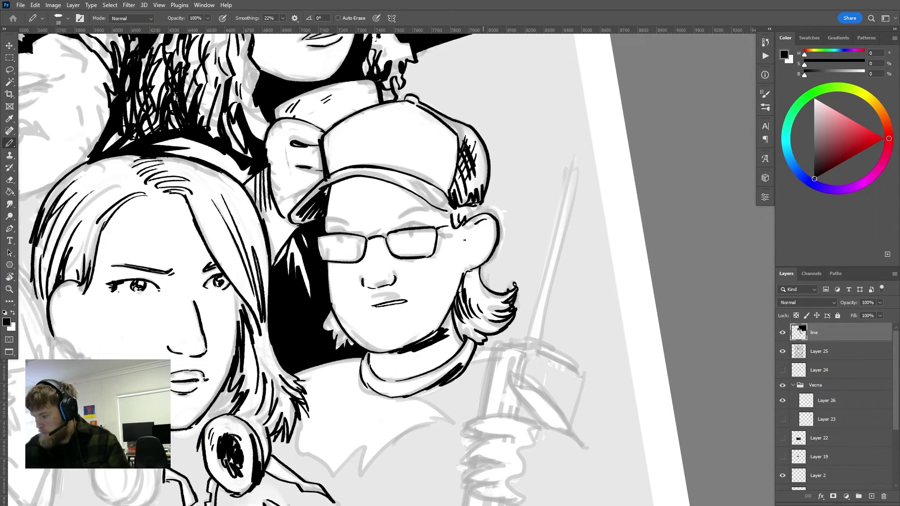
{"action": "mouse_move", "coordinate": [486, 221]}
{"action": "left_mouse_down"}
{"action": "mouse_move", "coordinate": [450, 248]}
{"action": "mouse_move", "coordinate": [499, 249]}
{"action": "mouse_move", "coordinate": [466, 256]}
{"action": "left_mouse_up"}
{"action": "key", "text": "ctrl+z"}
{"action": "key", "text": "ctrl+z"}
{"action": "left_click_drag", "start_coordinate": [481, 242], "coordinate": [470, 251]}
{"action": "key", "text": "ctrl+z"}
{"action": "key", "text": "ctrl+z"}
{"action": "mouse_move", "coordinate": [487, 223]}
{"action": "left_mouse_down"}
{"action": "mouse_move", "coordinate": [470, 236]}
{"action": "mouse_move", "coordinate": [484, 255]}
{"action": "left_mouse_up"}
{"action": "key", "text": "h"}
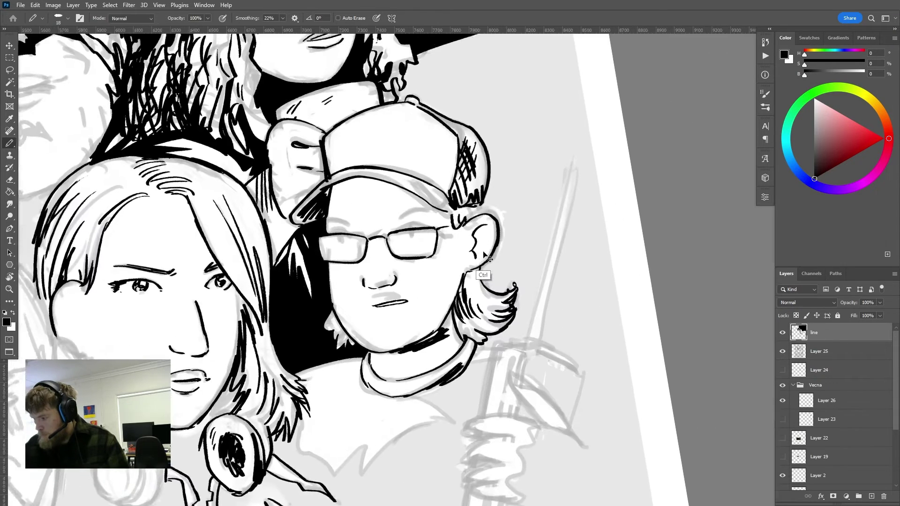
{"action": "key", "text": "ctrl+z"}
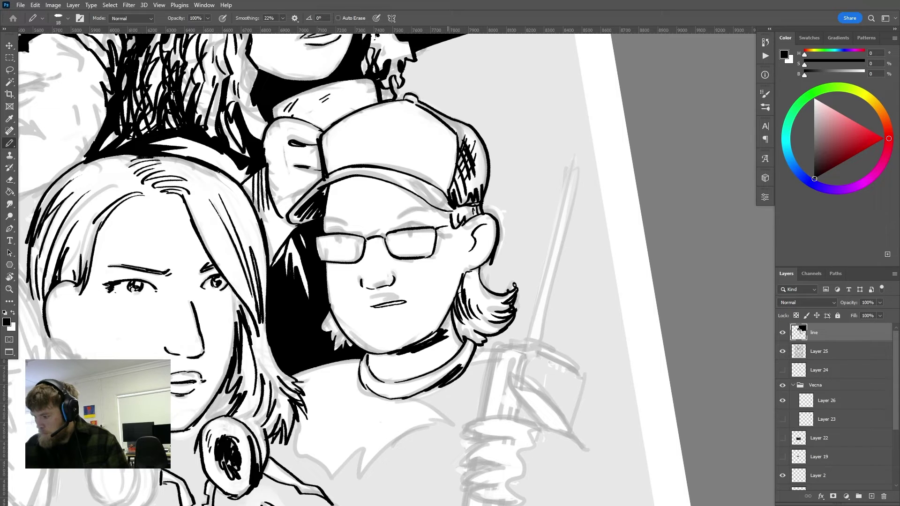
Step: Ink the capped figure's two eyebrows and the eyes behind the glasses
{"action": "key", "text": "r"}
{"action": "mouse_move", "coordinate": [446, 214]}
{"action": "left_mouse_down"}
{"action": "mouse_move", "coordinate": [386, 226]}
{"action": "mouse_move", "coordinate": [314, 295]}
{"action": "mouse_move", "coordinate": [328, 269]}
{"action": "mouse_move", "coordinate": [367, 248]}
{"action": "mouse_move", "coordinate": [349, 257]}
{"action": "mouse_move", "coordinate": [452, 250]}
{"action": "mouse_move", "coordinate": [468, 263]}
{"action": "mouse_move", "coordinate": [568, 281]}
{"action": "mouse_move", "coordinate": [490, 184]}
{"action": "mouse_move", "coordinate": [431, 188]}
{"action": "left_mouse_up"}
{"action": "key", "text": "r"}
{"action": "key", "text": "ctrl+z"}
{"action": "scroll", "coordinate": [459, 237], "scroll_direction": "up", "scroll_amount": 5}
{"action": "key", "text": "b"}
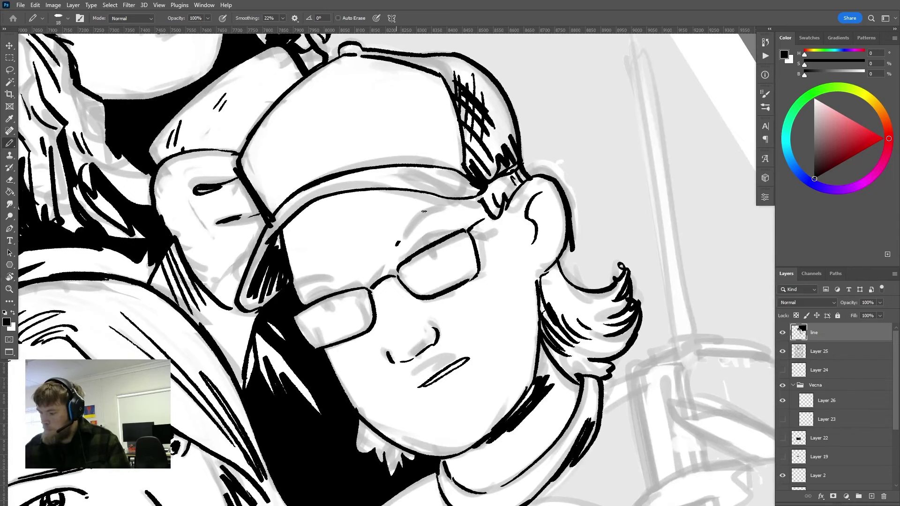
{"action": "mouse_move", "coordinate": [396, 244]}
{"action": "left_mouse_down"}
{"action": "mouse_move", "coordinate": [423, 214]}
{"action": "mouse_move", "coordinate": [408, 233]}
{"action": "left_mouse_up"}
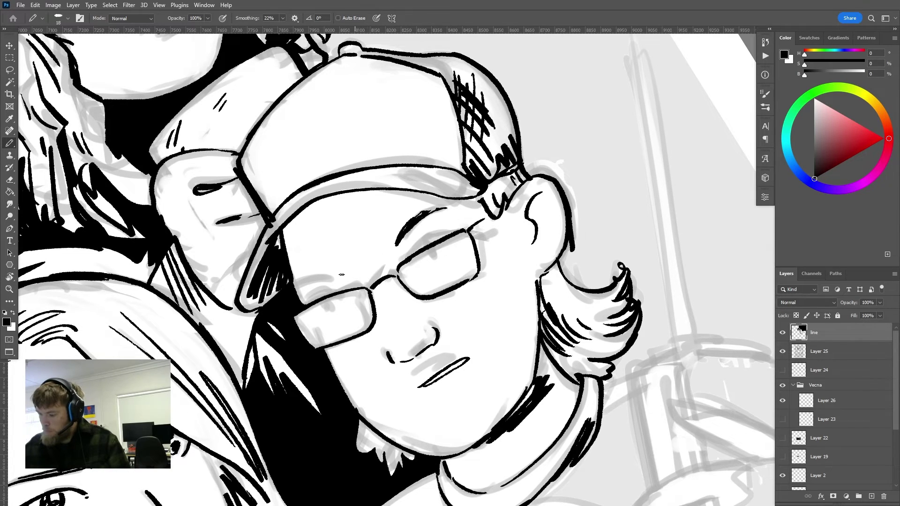
{"action": "mouse_move", "coordinate": [346, 275]}
{"action": "left_mouse_down"}
{"action": "mouse_move", "coordinate": [318, 270]}
{"action": "mouse_move", "coordinate": [298, 283]}
{"action": "mouse_move", "coordinate": [302, 328]}
{"action": "mouse_move", "coordinate": [368, 285]}
{"action": "mouse_move", "coordinate": [429, 270]}
{"action": "mouse_move", "coordinate": [393, 259]}
{"action": "mouse_move", "coordinate": [413, 244]}
{"action": "left_mouse_up"}
{"action": "key", "text": "ctrl+z"}
{"action": "key", "text": "ctrl+z"}
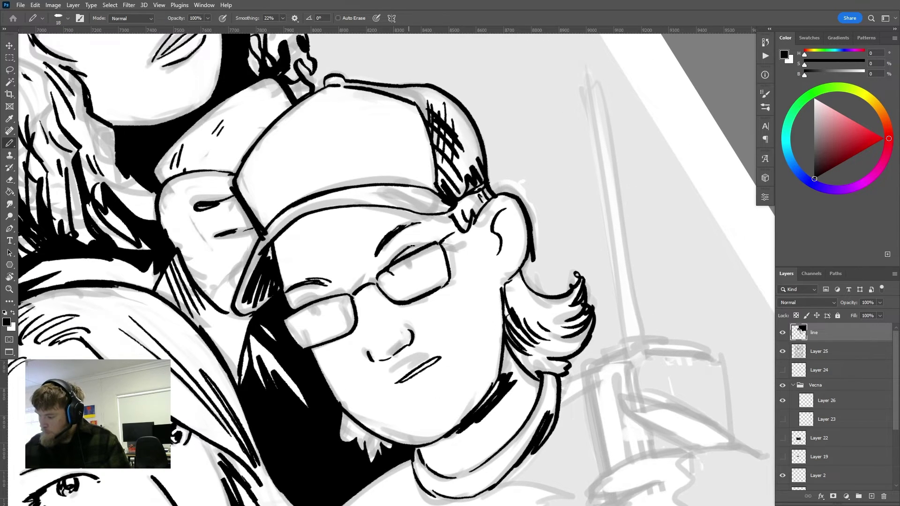
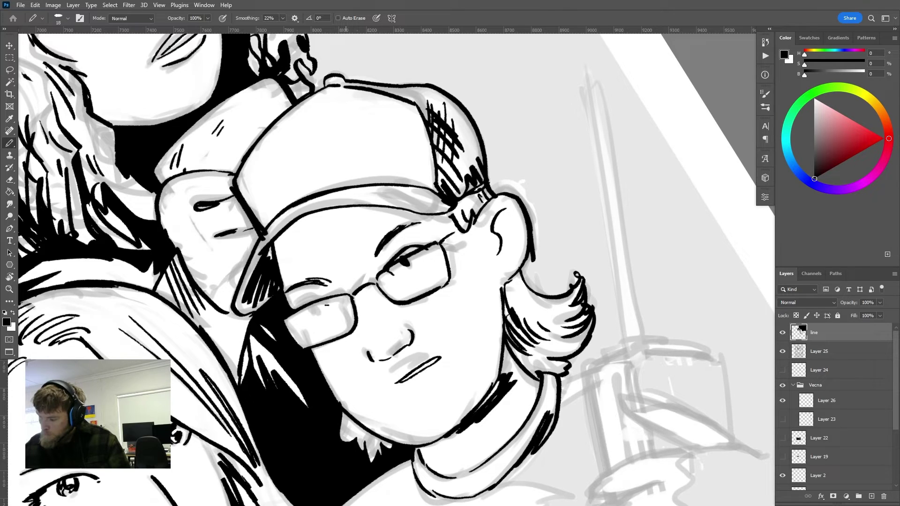
{"action": "key", "text": "ctrl+z"}
{"action": "mouse_move", "coordinate": [317, 295]}
{"action": "left_mouse_down"}
{"action": "mouse_move", "coordinate": [333, 300]}
{"action": "mouse_move", "coordinate": [297, 308]}
{"action": "mouse_move", "coordinate": [337, 305]}
{"action": "mouse_move", "coordinate": [305, 323]}
{"action": "left_mouse_up"}
Step: Ink short shading strokes on the bridge of the capped figure's nose, just below the glasses
{"action": "key", "text": "r"}
{"action": "left_click_drag", "start_coordinate": [506, 255], "coordinate": [467, 357]}
{"action": "left_click_drag", "start_coordinate": [468, 357], "coordinate": [482, 297]}
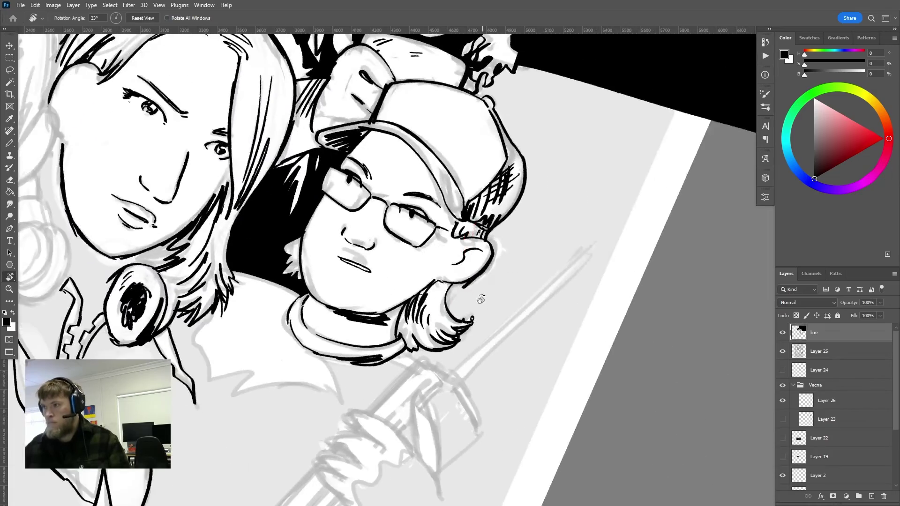
{"action": "mouse_move", "coordinate": [521, 268]}
{"action": "left_mouse_down"}
{"action": "mouse_move", "coordinate": [510, 266]}
{"action": "mouse_move", "coordinate": [527, 247]}
{"action": "mouse_move", "coordinate": [513, 228]}
{"action": "left_mouse_up"}
{"action": "left_click_drag", "start_coordinate": [412, 254], "coordinate": [438, 255]}
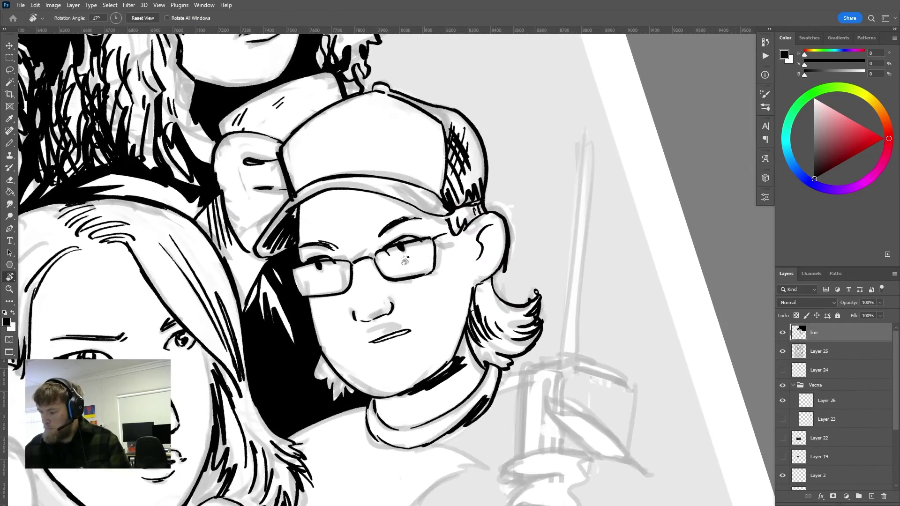
{"action": "key", "text": "b"}
{"action": "mouse_move", "coordinate": [390, 300]}
{"action": "left_mouse_down"}
{"action": "mouse_move", "coordinate": [393, 313]}
{"action": "mouse_move", "coordinate": [358, 320]}
{"action": "left_mouse_up"}
{"action": "key", "text": "ctrl+z"}
{"action": "left_click_drag", "start_coordinate": [370, 286], "coordinate": [366, 297]}
{"action": "left_click_drag", "start_coordinate": [366, 283], "coordinate": [343, 360]}
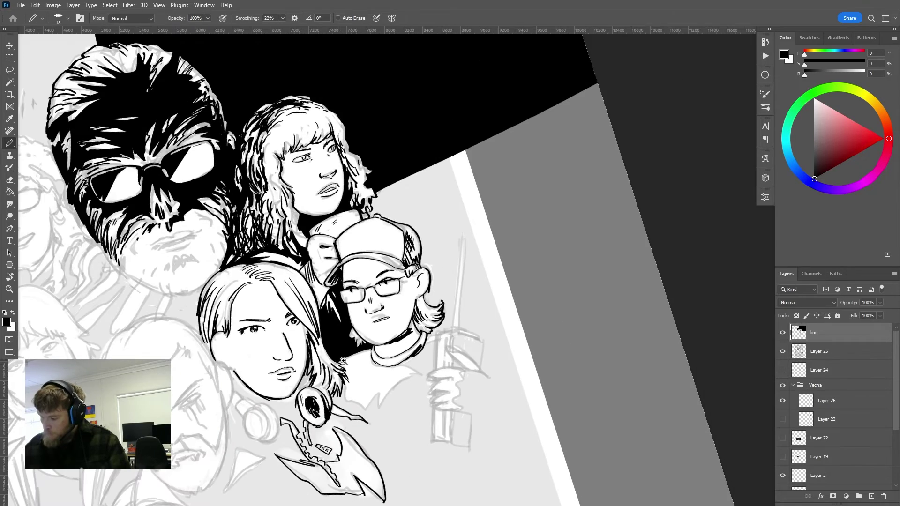
Step: Try shading strokes from below the capped figure's ear down along the jaw and the edge of the hair
{"action": "key", "text": "r"}
{"action": "left_click_drag", "start_coordinate": [488, 276], "coordinate": [491, 260]}
{"action": "left_click_drag", "start_coordinate": [447, 290], "coordinate": [412, 326]}
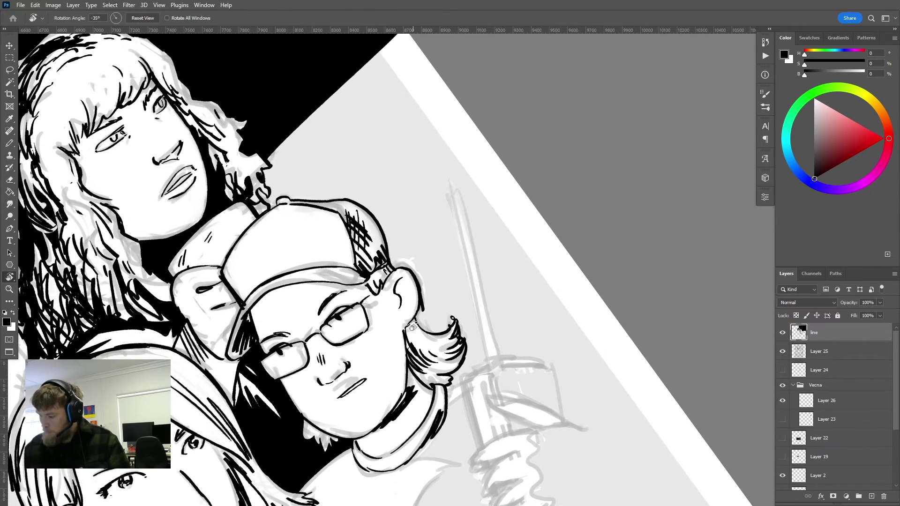
{"action": "key", "text": "b"}
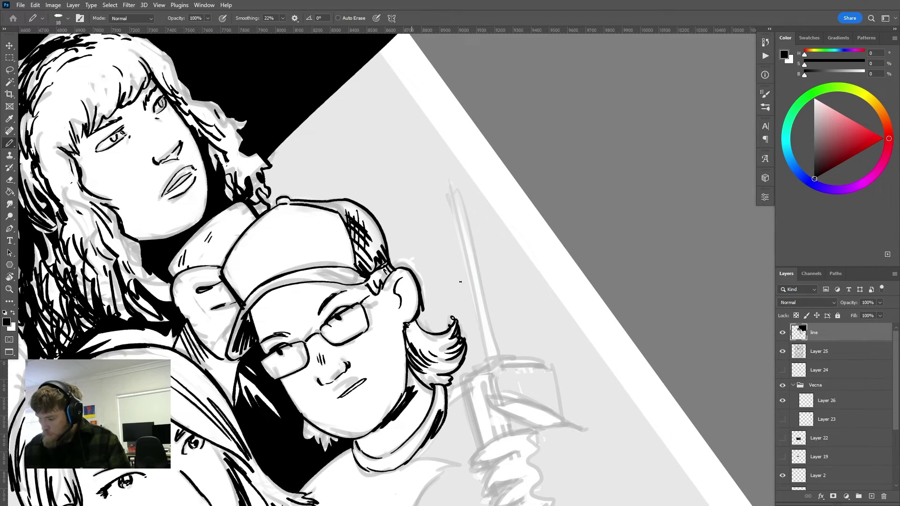
{"action": "key", "text": "r"}
{"action": "mouse_move", "coordinate": [498, 287]}
{"action": "left_mouse_down"}
{"action": "mouse_move", "coordinate": [468, 311]}
{"action": "mouse_move", "coordinate": [491, 298]}
{"action": "left_mouse_up"}
{"action": "key", "text": "b"}
{"action": "mouse_move", "coordinate": [387, 320]}
{"action": "left_mouse_down"}
{"action": "mouse_move", "coordinate": [377, 350]}
{"action": "mouse_move", "coordinate": [382, 341]}
{"action": "left_mouse_up"}
{"action": "key", "text": "ctrl+z"}
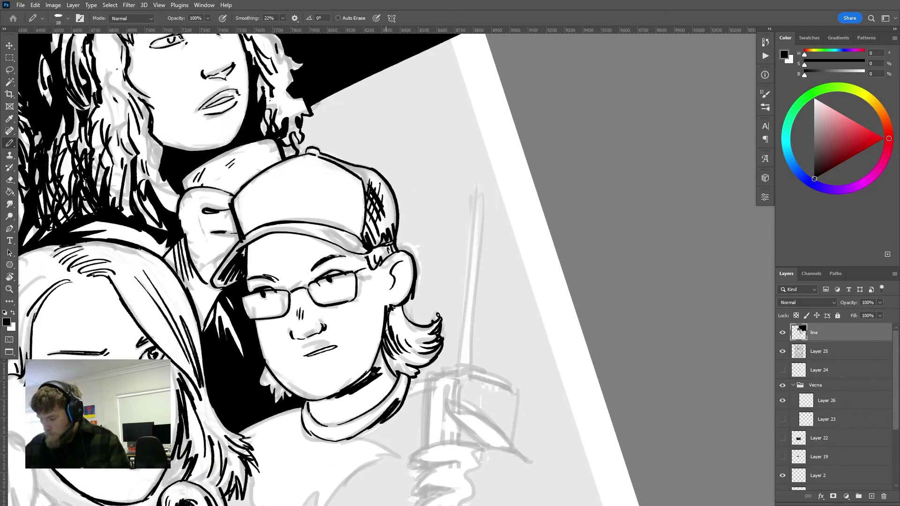
{"action": "left_click_drag", "start_coordinate": [373, 374], "coordinate": [373, 375]}
{"action": "key", "text": "ctrl+z"}
{"action": "left_click_drag", "start_coordinate": [386, 306], "coordinate": [369, 371]}
{"action": "key", "text": "ctrl+z"}
{"action": "left_click_drag", "start_coordinate": [387, 306], "coordinate": [369, 370]}
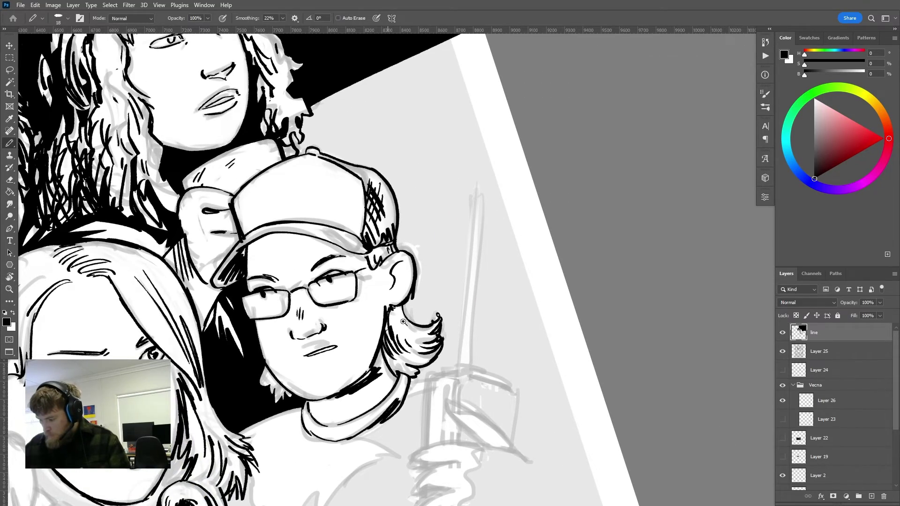
{"action": "mouse_move", "coordinate": [403, 323]}
{"action": "left_mouse_down"}
{"action": "mouse_move", "coordinate": [368, 331]}
{"action": "mouse_move", "coordinate": [393, 341]}
{"action": "mouse_move", "coordinate": [373, 361]}
{"action": "left_mouse_up"}
{"action": "key", "text": "ctrl+z"}
{"action": "key", "text": "ctrl+z"}
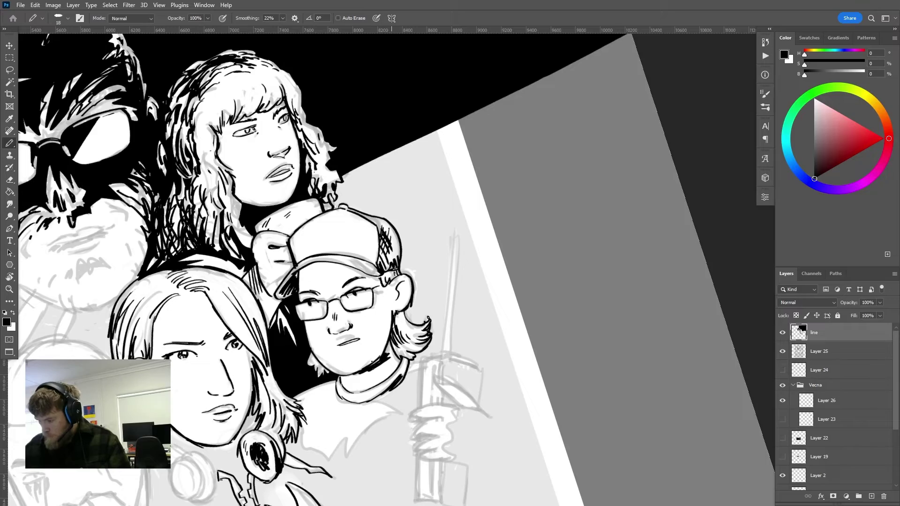
Step: Ink heavy shadow strokes on the capped figure's neck between the jaw and the collar
{"action": "key", "text": "r"}
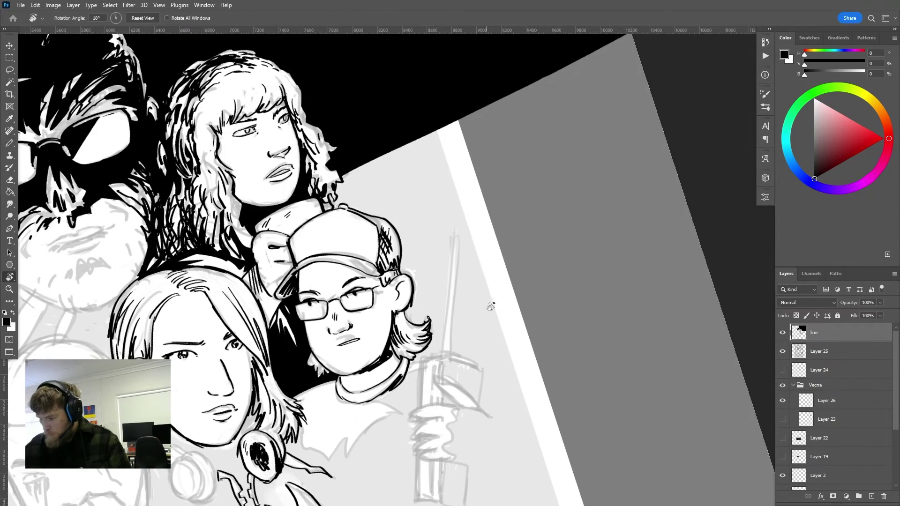
{"action": "mouse_move", "coordinate": [488, 305]}
{"action": "left_mouse_down"}
{"action": "mouse_move", "coordinate": [315, 316]}
{"action": "mouse_move", "coordinate": [512, 366]}
{"action": "mouse_move", "coordinate": [475, 393]}
{"action": "mouse_move", "coordinate": [403, 339]}
{"action": "left_mouse_up"}
{"action": "left_click_drag", "start_coordinate": [412, 338], "coordinate": [396, 459]}
{"action": "key", "text": "b"}
{"action": "mouse_move", "coordinate": [376, 293]}
{"action": "left_mouse_down"}
{"action": "mouse_move", "coordinate": [379, 269]}
{"action": "mouse_move", "coordinate": [374, 279]}
{"action": "left_mouse_up"}
{"action": "key", "text": "r"}
{"action": "left_click_drag", "start_coordinate": [511, 267], "coordinate": [328, 255]}
{"action": "left_click_drag", "start_coordinate": [472, 296], "coordinate": [548, 334]}
{"action": "scroll", "coordinate": [608, 287], "scroll_direction": "down", "scroll_amount": 3}
{"action": "key", "text": "Escape"}
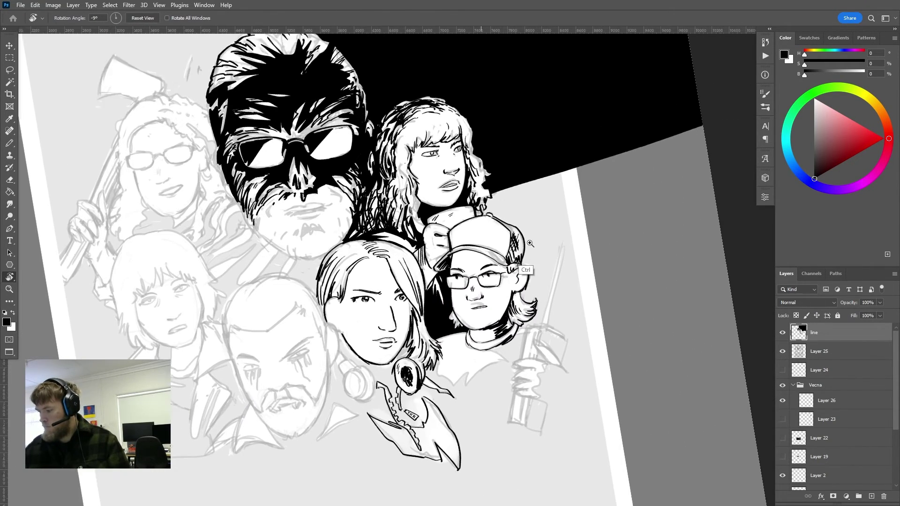
Step: Draw a small monkey emblem with outstretched arms and a curled tail on the front of the cap
{"action": "scroll", "coordinate": [501, 356], "scroll_direction": "up", "scroll_amount": 3}
{"action": "key", "text": "b"}
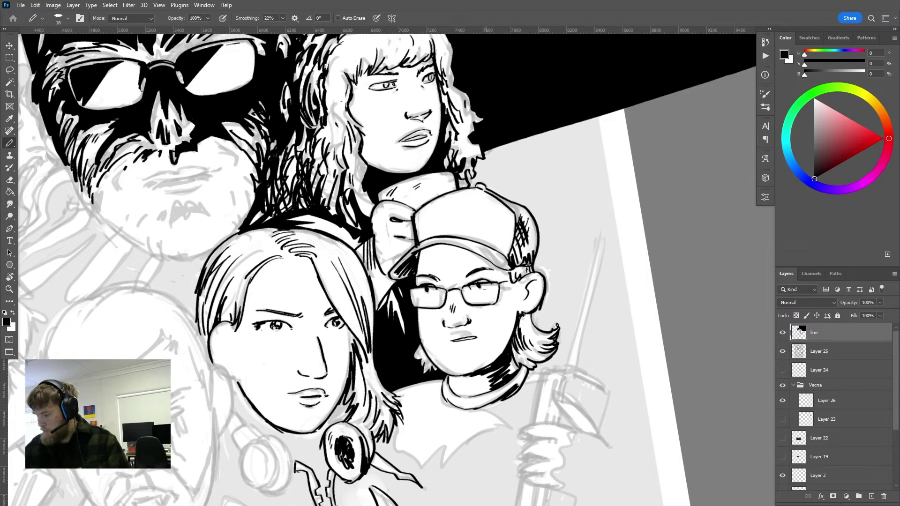
{"action": "scroll", "coordinate": [529, 251], "scroll_direction": "up", "scroll_amount": 2}
{"action": "scroll", "coordinate": [412, 236], "scroll_direction": "up", "scroll_amount": 2}
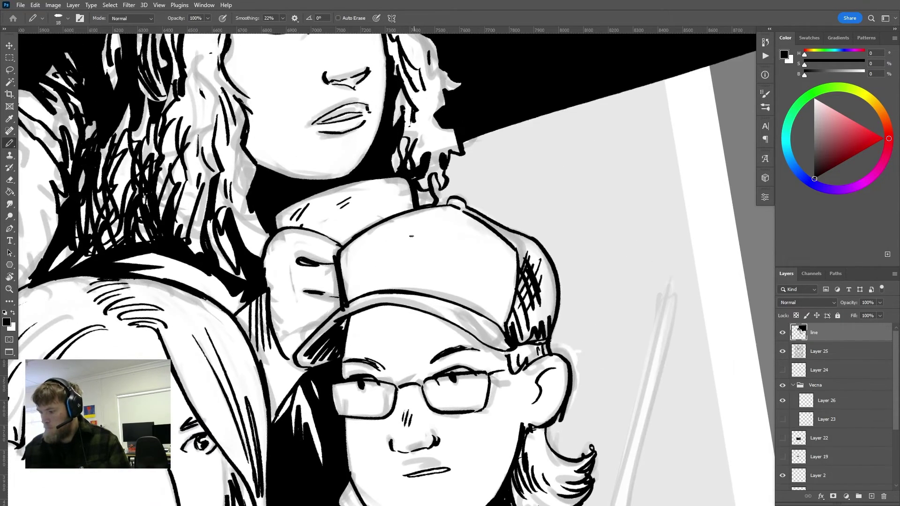
{"action": "key", "text": "ctrl+z"}
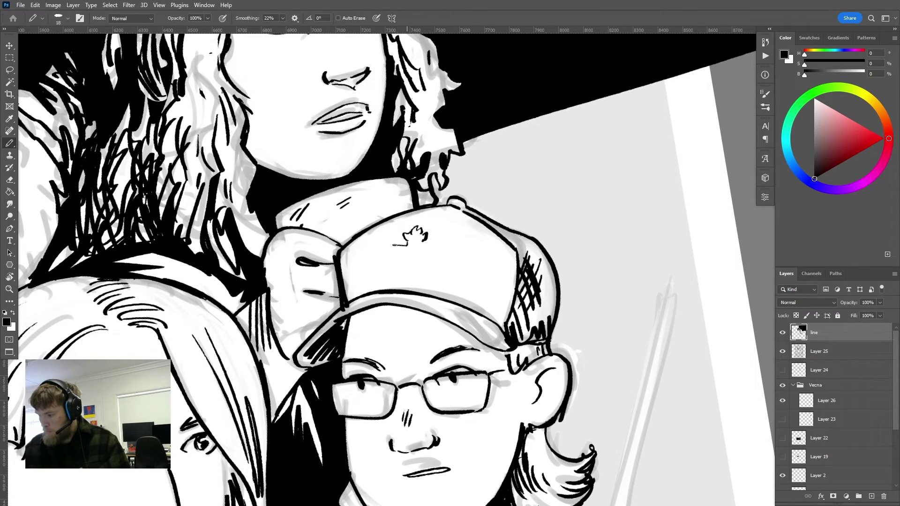
{"action": "key", "text": "ctrl+z"}
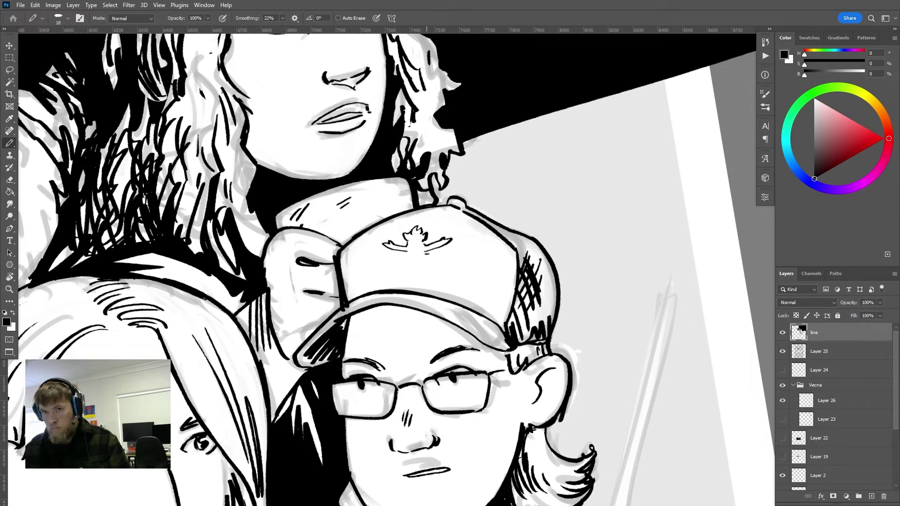
{"action": "mouse_move", "coordinate": [422, 256]}
{"action": "left_mouse_down"}
{"action": "mouse_move", "coordinate": [435, 267]}
{"action": "mouse_move", "coordinate": [405, 260]}
{"action": "mouse_move", "coordinate": [424, 264]}
{"action": "mouse_move", "coordinate": [413, 285]}
{"action": "mouse_move", "coordinate": [399, 272]}
{"action": "mouse_move", "coordinate": [395, 279]}
{"action": "mouse_move", "coordinate": [436, 268]}
{"action": "left_mouse_up"}
{"action": "key", "text": "ctrl+z"}
{"action": "mouse_move", "coordinate": [435, 257]}
{"action": "left_mouse_down"}
{"action": "mouse_move", "coordinate": [406, 238]}
{"action": "mouse_move", "coordinate": [421, 244]}
{"action": "left_mouse_up"}
Step: Fill the monkey emblem's hair and arms with black, leaving its face, its belly and the cap front white
{"action": "key", "text": "g"}
{"action": "left_click", "coordinate": [418, 231]}
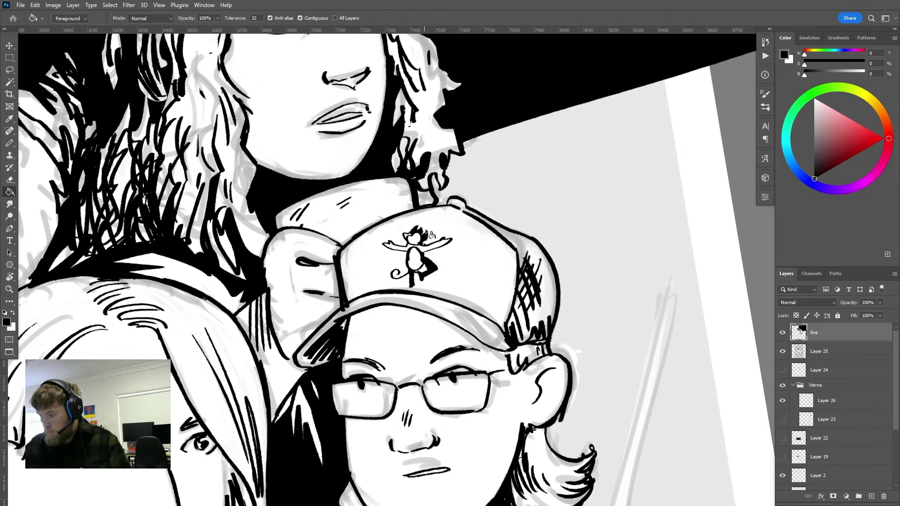
{"action": "left_click", "coordinate": [407, 237]}
{"action": "left_click", "coordinate": [454, 215]}
{"action": "key", "text": "ctrl+z"}
{"action": "left_click", "coordinate": [435, 243]}
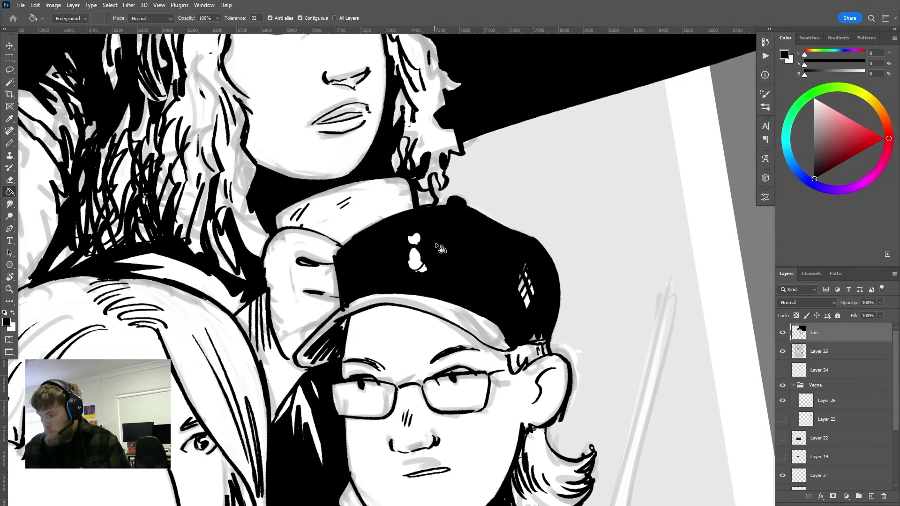
{"action": "key", "text": "ctrl+z"}
{"action": "left_click", "coordinate": [443, 242]}
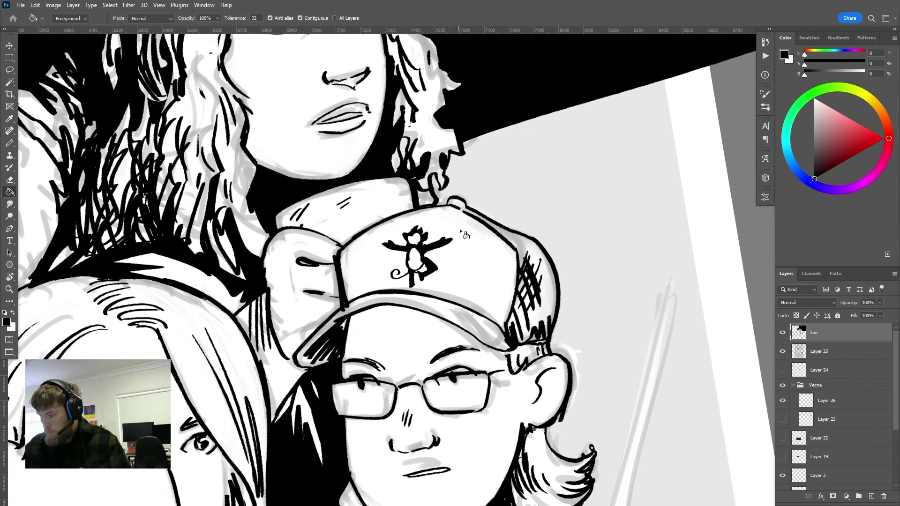
Step: Ink the outer side and top corner of the handheld radio beside the capped figure's shoulder
{"action": "scroll", "coordinate": [460, 228], "scroll_direction": "down", "scroll_amount": 3}
{"action": "key", "text": "b"}
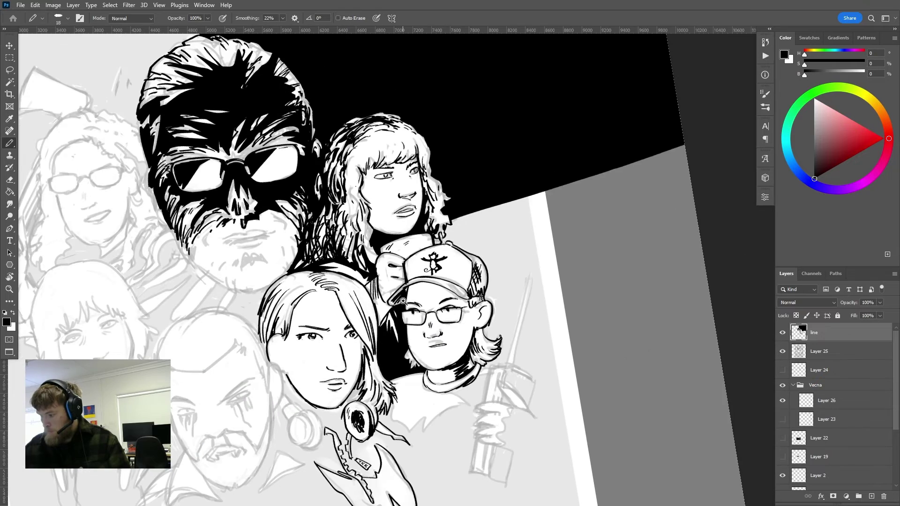
{"action": "left_click_drag", "start_coordinate": [478, 227], "coordinate": [500, 150]}
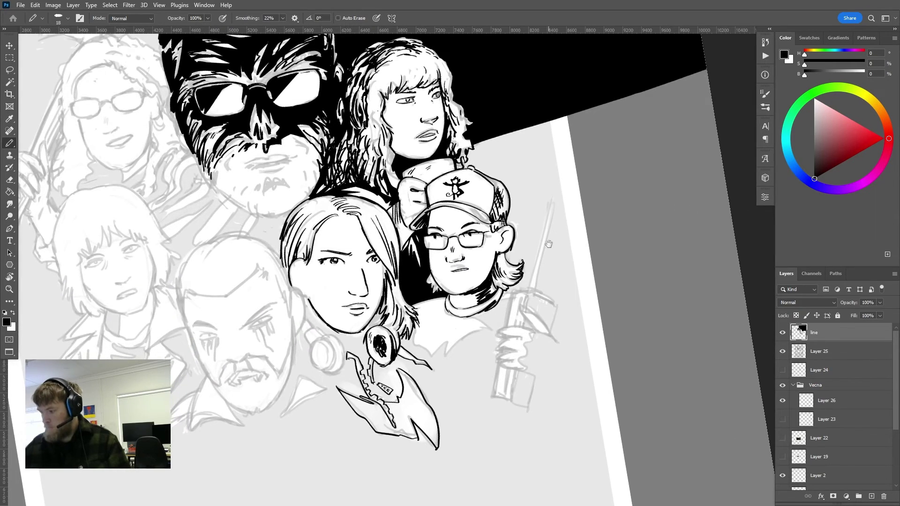
{"action": "left_click", "coordinate": [473, 322], "text": "ctrl"}
{"action": "mouse_move", "coordinate": [491, 336]}
{"action": "left_mouse_down"}
{"action": "mouse_move", "coordinate": [413, 369]}
{"action": "mouse_move", "coordinate": [390, 328]}
{"action": "left_mouse_up"}
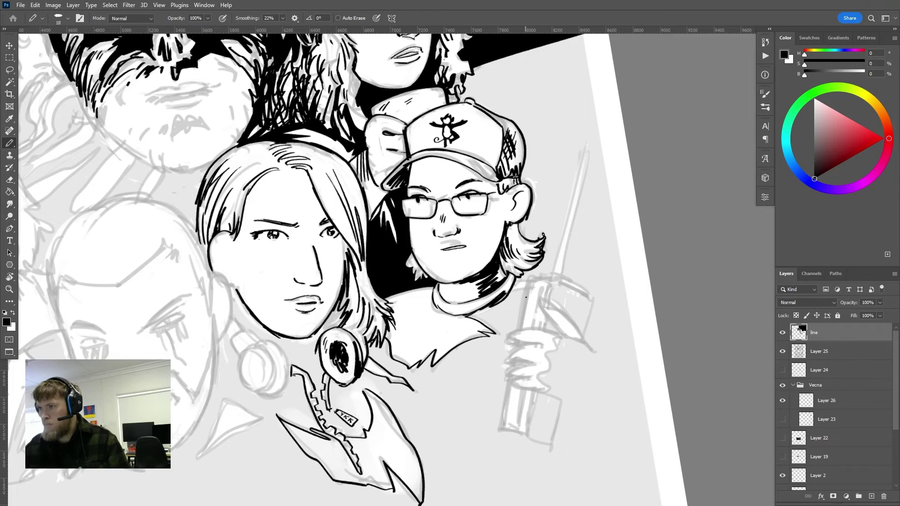
{"action": "left_click_drag", "start_coordinate": [526, 297], "coordinate": [495, 311]}
{"action": "key", "text": "ctrl+z"}
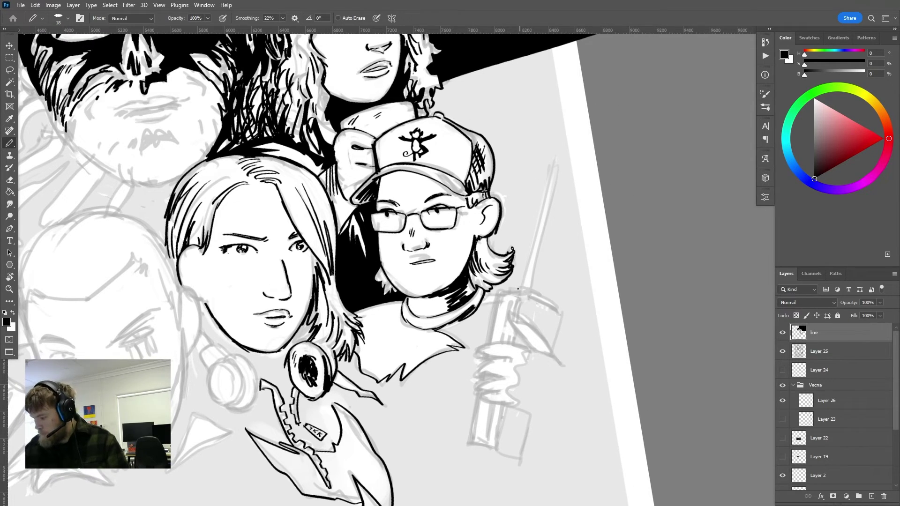
{"action": "mouse_move", "coordinate": [533, 289]}
{"action": "left_mouse_down"}
{"action": "mouse_move", "coordinate": [487, 331]}
{"action": "mouse_move", "coordinate": [500, 293]}
{"action": "mouse_move", "coordinate": [487, 341]}
{"action": "left_mouse_up"}
{"action": "key", "text": "ctrl+z"}
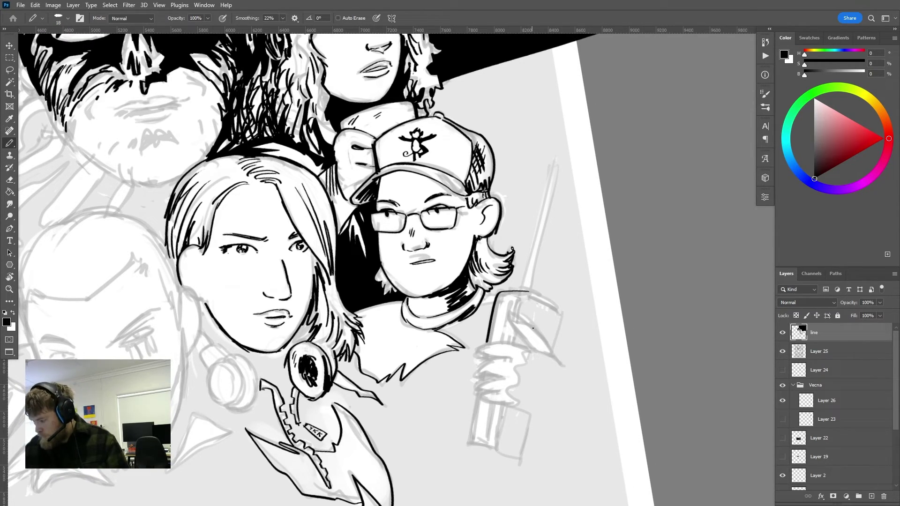
Step: Ink the thumb wrapped over the upper part of the handheld radio
{"action": "key", "text": "r"}
{"action": "mouse_move", "coordinate": [546, 345]}
{"action": "left_mouse_down"}
{"action": "mouse_move", "coordinate": [518, 412]}
{"action": "mouse_move", "coordinate": [486, 424]}
{"action": "left_mouse_up"}
{"action": "mouse_move", "coordinate": [466, 380]}
{"action": "left_mouse_down"}
{"action": "mouse_move", "coordinate": [477, 331]}
{"action": "mouse_move", "coordinate": [471, 336]}
{"action": "mouse_move", "coordinate": [477, 354]}
{"action": "mouse_move", "coordinate": [468, 389]}
{"action": "mouse_move", "coordinate": [575, 248]}
{"action": "left_mouse_up"}
{"action": "key", "text": "ctrl+z"}
{"action": "key", "text": "r"}
{"action": "left_click_drag", "start_coordinate": [537, 299], "coordinate": [523, 321]}
{"action": "key", "text": "ctrl+z"}
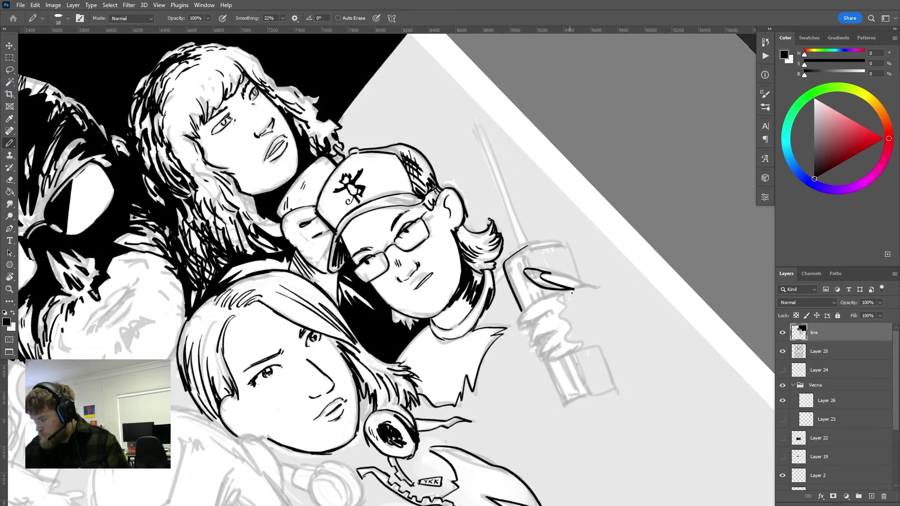
Step: Ink the curled fingers and the outer edge of the hand gripping the radio
{"action": "mouse_move", "coordinate": [573, 291]}
{"action": "left_mouse_down"}
{"action": "mouse_move", "coordinate": [515, 329]}
{"action": "mouse_move", "coordinate": [538, 348]}
{"action": "left_mouse_up"}
{"action": "key", "text": "ctrl+z"}
{"action": "mouse_move", "coordinate": [546, 315]}
{"action": "left_mouse_down"}
{"action": "mouse_move", "coordinate": [526, 347]}
{"action": "mouse_move", "coordinate": [530, 336]}
{"action": "mouse_move", "coordinate": [531, 351]}
{"action": "mouse_move", "coordinate": [544, 360]}
{"action": "left_mouse_up"}
{"action": "key", "text": "ctrl+z"}
{"action": "key", "text": "ctrl+z"}
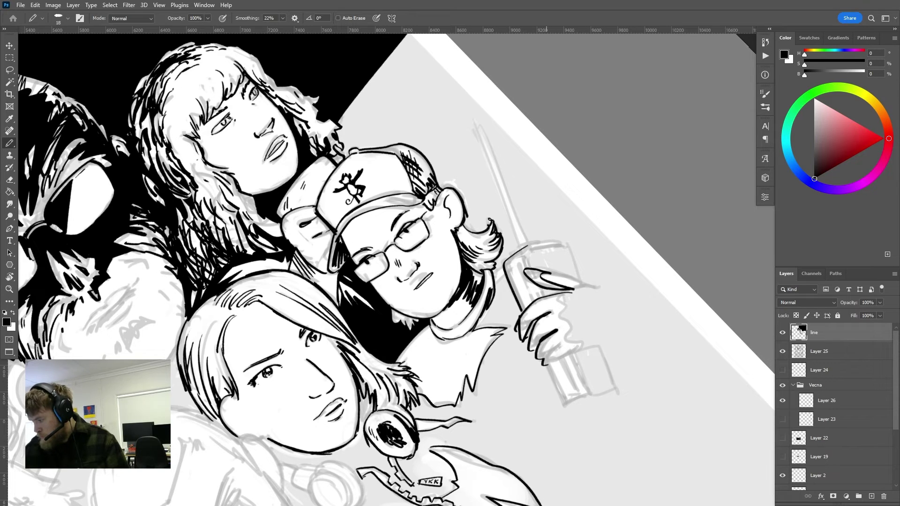
{"action": "mouse_move", "coordinate": [563, 306]}
{"action": "left_mouse_down"}
{"action": "mouse_move", "coordinate": [570, 341]}
{"action": "mouse_move", "coordinate": [585, 346]}
{"action": "mouse_move", "coordinate": [546, 368]}
{"action": "left_mouse_up"}
Step: Ink the lower part of the radio below the hand and add a heavy black stripe down its side
{"action": "key", "text": "space"}
{"action": "mouse_move", "coordinate": [631, 328]}
{"action": "left_mouse_down"}
{"action": "mouse_move", "coordinate": [496, 440]}
{"action": "mouse_move", "coordinate": [503, 392]}
{"action": "left_mouse_up"}
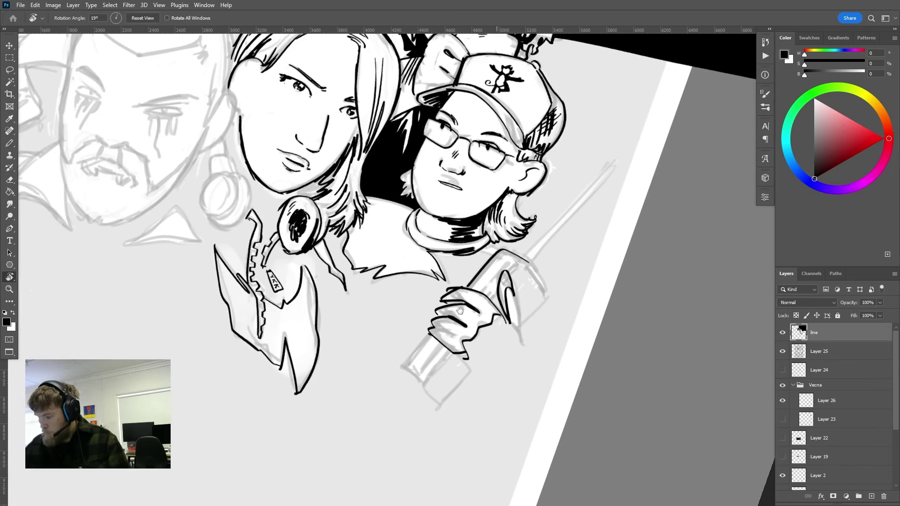
{"action": "mouse_move", "coordinate": [430, 334]}
{"action": "left_mouse_down"}
{"action": "mouse_move", "coordinate": [405, 364]}
{"action": "mouse_move", "coordinate": [647, 243]}
{"action": "left_mouse_up"}
{"action": "key", "text": "r"}
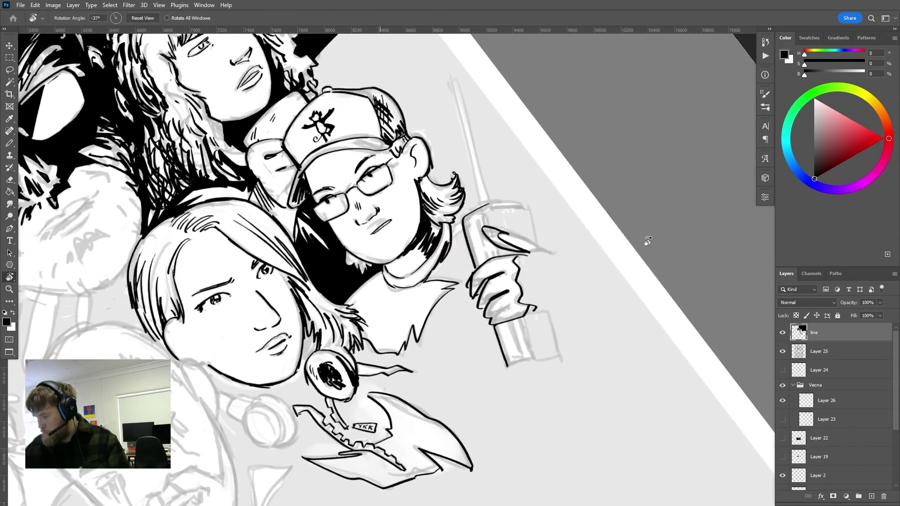
{"action": "key", "text": "r"}
{"action": "mouse_move", "coordinate": [547, 340]}
{"action": "left_mouse_down"}
{"action": "mouse_move", "coordinate": [504, 360]}
{"action": "mouse_move", "coordinate": [491, 344]}
{"action": "mouse_move", "coordinate": [473, 378]}
{"action": "left_mouse_up"}
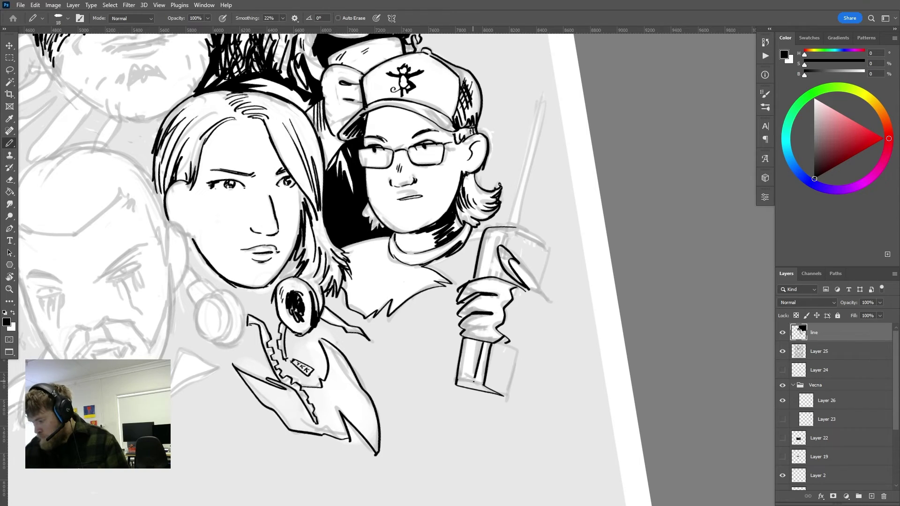
{"action": "mouse_move", "coordinate": [479, 347]}
{"action": "left_mouse_down"}
{"action": "mouse_move", "coordinate": [472, 382]}
{"action": "mouse_move", "coordinate": [476, 362]}
{"action": "left_mouse_up"}
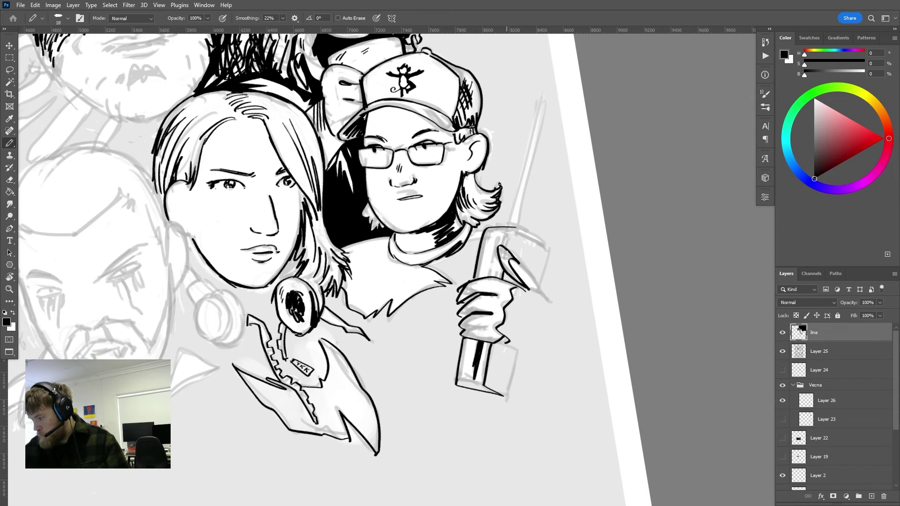
Step: Ink the radio's top edge, the black antenna base and the long thin antenna
{"action": "mouse_move", "coordinate": [507, 251]}
{"action": "left_mouse_down"}
{"action": "mouse_move", "coordinate": [546, 240]}
{"action": "mouse_move", "coordinate": [506, 227]}
{"action": "left_mouse_up"}
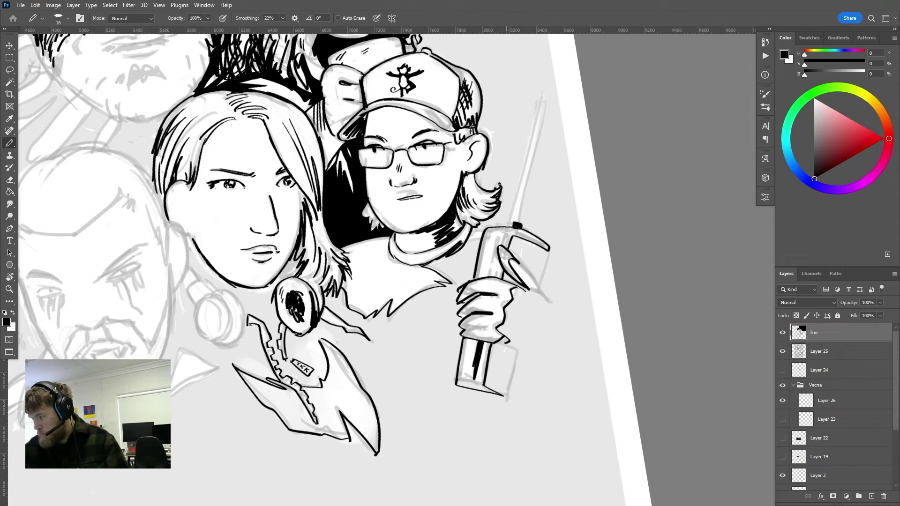
{"action": "left_click_drag", "start_coordinate": [521, 219], "coordinate": [535, 121]}
{"action": "key", "text": "ctrl+z"}
{"action": "mouse_move", "coordinate": [516, 219]}
{"action": "left_mouse_down"}
{"action": "mouse_move", "coordinate": [545, 91]}
{"action": "mouse_move", "coordinate": [519, 216]}
{"action": "left_mouse_up"}
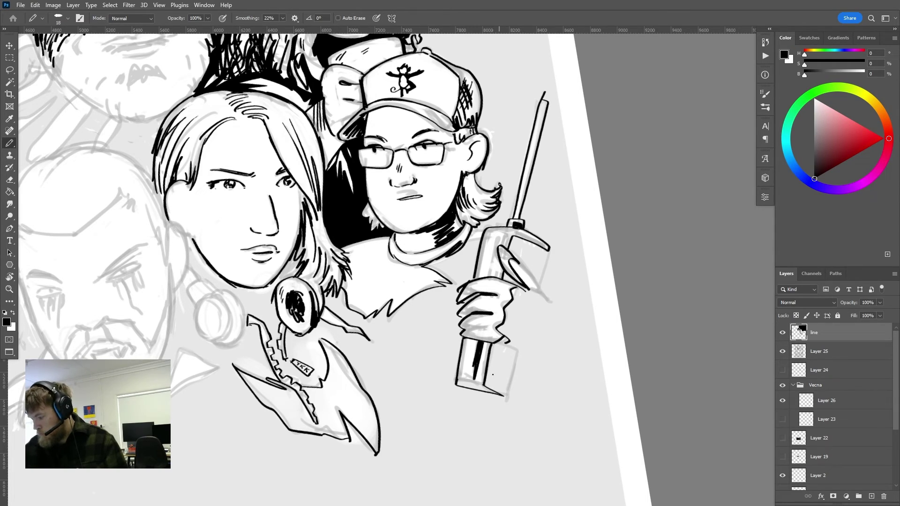
Step: Draw a boundary line from the capped figure's hair tips past the antenna and beyond the poster's edge
{"action": "left_click_drag", "start_coordinate": [501, 194], "coordinate": [520, 191]}
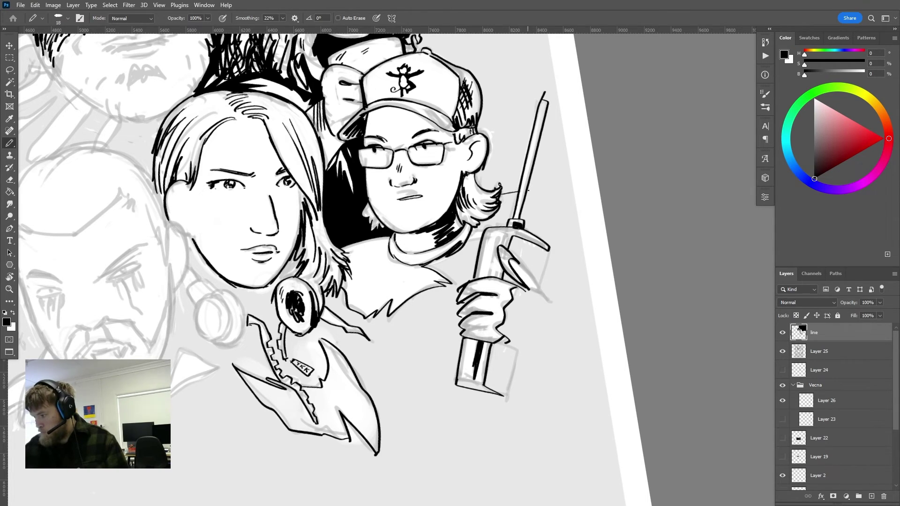
{"action": "left_click_drag", "start_coordinate": [571, 182], "coordinate": [638, 179]}
{"action": "left_click_drag", "start_coordinate": [378, 411], "coordinate": [477, 269]}
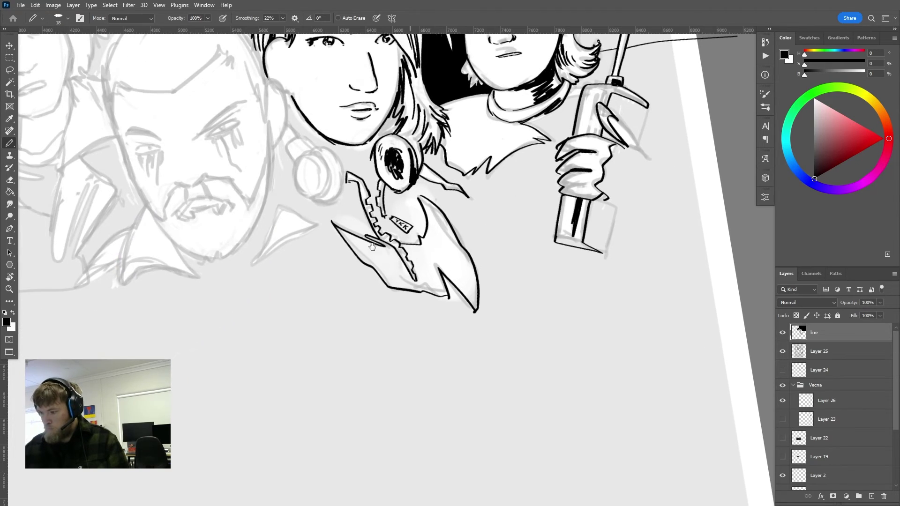
Step: Ink the second headphone ear cup below the woman's jaw, with its rounded rim and inner curve
{"action": "mouse_move", "coordinate": [301, 154]}
{"action": "left_mouse_down"}
{"action": "mouse_move", "coordinate": [316, 198]}
{"action": "mouse_move", "coordinate": [305, 195]}
{"action": "mouse_move", "coordinate": [322, 198]}
{"action": "mouse_move", "coordinate": [317, 225]}
{"action": "mouse_move", "coordinate": [342, 171]}
{"action": "mouse_move", "coordinate": [322, 141]}
{"action": "mouse_move", "coordinate": [328, 190]}
{"action": "mouse_move", "coordinate": [319, 159]}
{"action": "mouse_move", "coordinate": [308, 188]}
{"action": "mouse_move", "coordinate": [320, 170]}
{"action": "mouse_move", "coordinate": [295, 166]}
{"action": "left_mouse_up"}
{"action": "key", "text": "ctrl+z"}
{"action": "key", "text": "ctrl+z"}
{"action": "key", "text": "ctrl+z"}
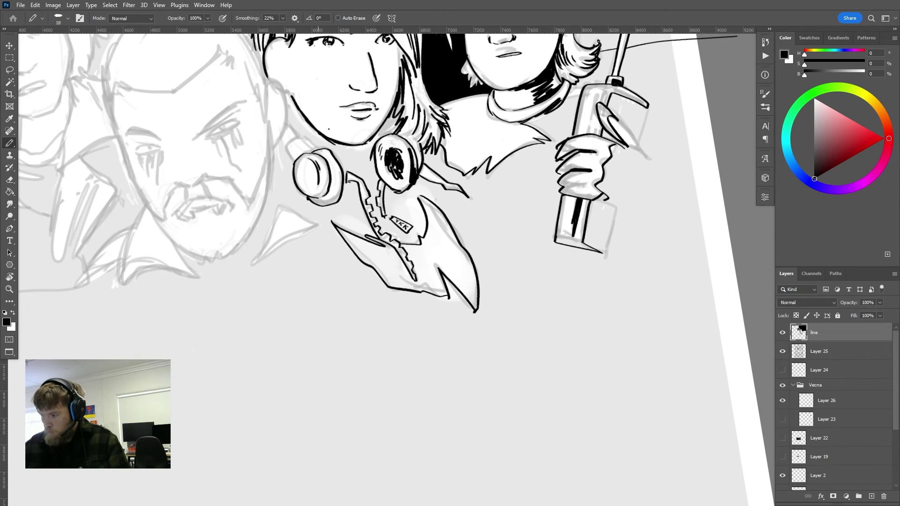
Step: Draw a boundary line from the ear cup to the canvas's lower edge and extend the antenna-side line to the canvas's side edge
{"action": "left_click_drag", "start_coordinate": [323, 205], "coordinate": [342, 344]}
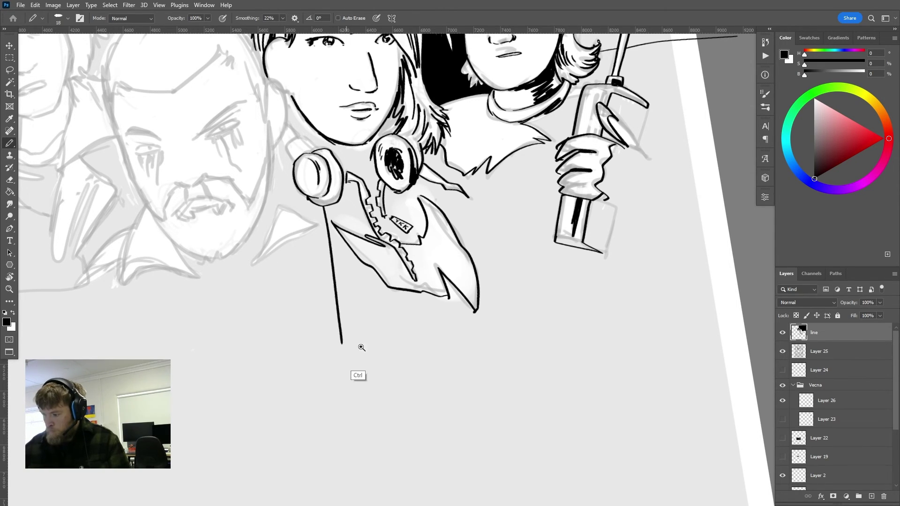
{"action": "scroll", "coordinate": [367, 354], "scroll_direction": "down", "scroll_amount": 4}
{"action": "left_click", "coordinate": [373, 474], "text": "shift"}
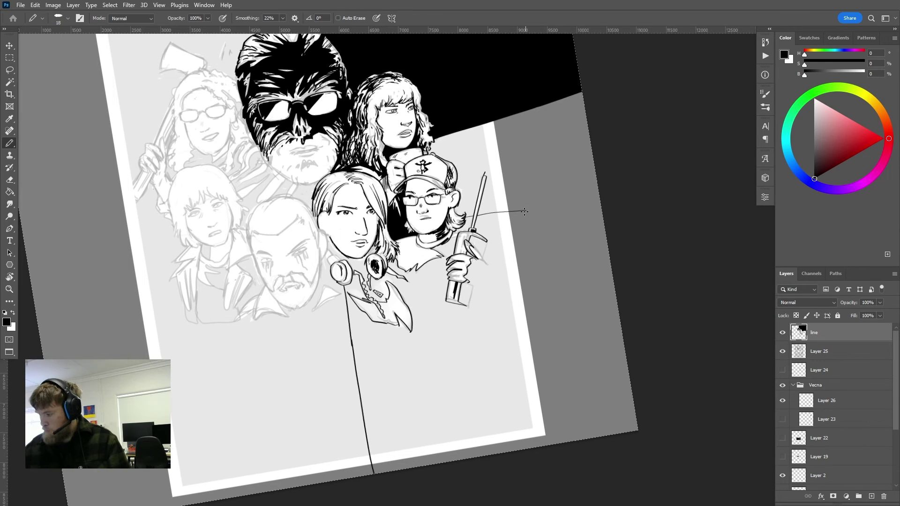
{"action": "left_click", "coordinate": [656, 208], "text": "shift"}
{"action": "scroll", "coordinate": [539, 145], "scroll_direction": "up", "scroll_amount": 5}
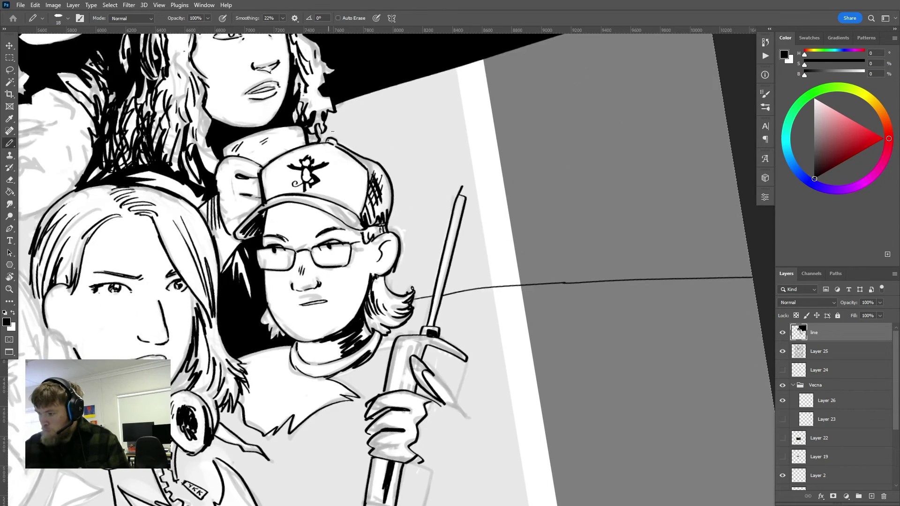
Step: Fill the background between the capped figure and the antenna-side boundary line with black
{"action": "key", "text": "g"}
{"action": "left_click", "coordinate": [492, 254]}
{"action": "scroll", "coordinate": [498, 255], "scroll_direction": "down", "scroll_amount": 5}
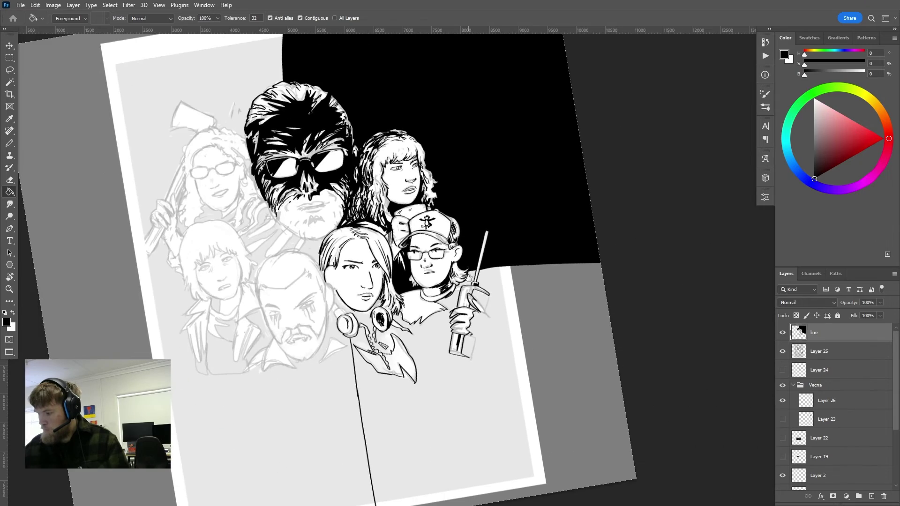
{"action": "scroll", "coordinate": [495, 307], "scroll_direction": "up", "scroll_amount": 3}
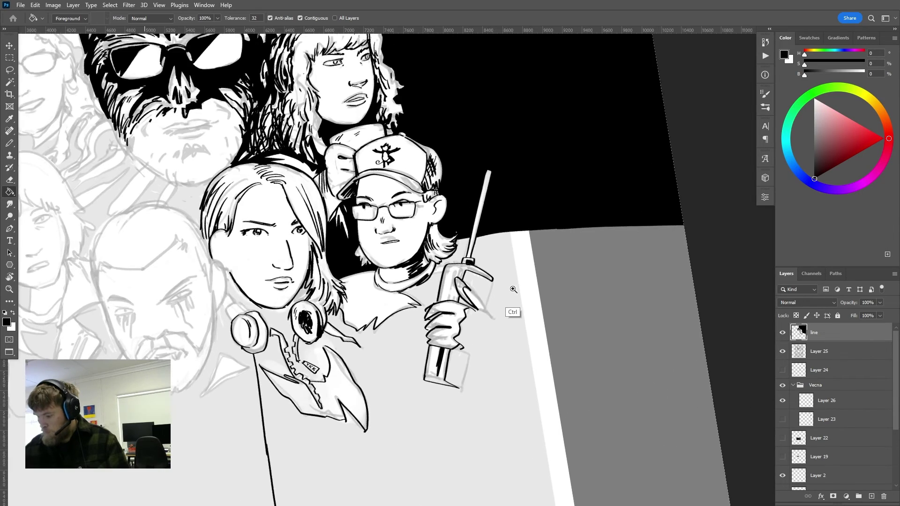
{"action": "left_click", "coordinate": [496, 335]}
{"action": "key", "text": "ctrl+z"}
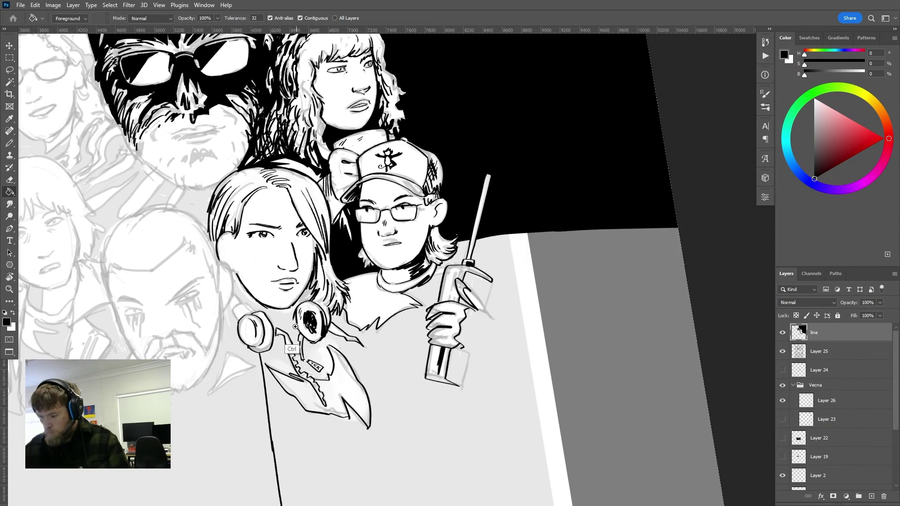
Step: Ink the headphone band above the ear cup and the ear edge of the bearded man's head beside the woman's jaw
{"action": "scroll", "coordinate": [277, 291], "scroll_direction": "up", "scroll_amount": 3}
{"action": "key", "text": "b"}
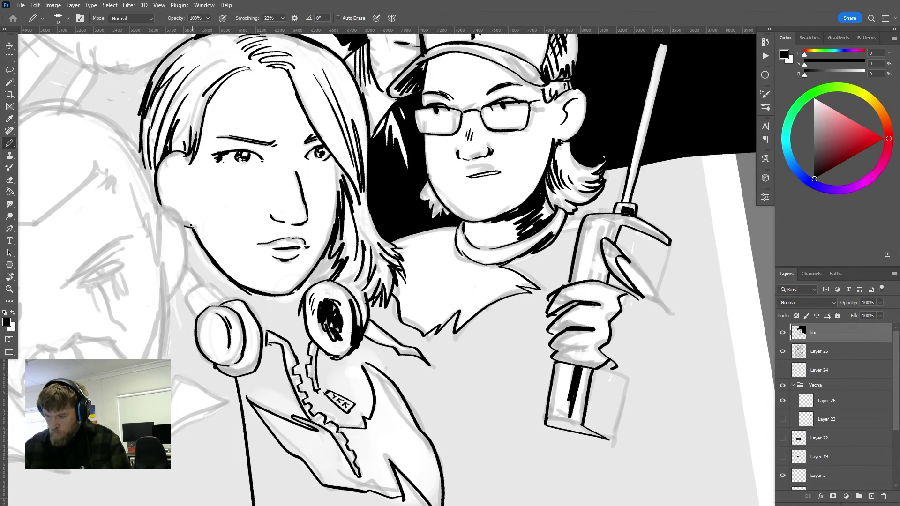
{"action": "mouse_move", "coordinate": [165, 209]}
{"action": "left_mouse_down"}
{"action": "mouse_move", "coordinate": [186, 231]}
{"action": "mouse_move", "coordinate": [169, 298]}
{"action": "mouse_move", "coordinate": [198, 318]}
{"action": "mouse_move", "coordinate": [200, 281]}
{"action": "mouse_move", "coordinate": [199, 310]}
{"action": "mouse_move", "coordinate": [228, 297]}
{"action": "mouse_move", "coordinate": [184, 297]}
{"action": "left_mouse_up"}
{"action": "key", "text": "ctrl+z"}
{"action": "key", "text": "ctrl+z"}
{"action": "scroll", "coordinate": [262, 290], "scroll_direction": "down", "scroll_amount": 3}
{"action": "key", "text": "g"}
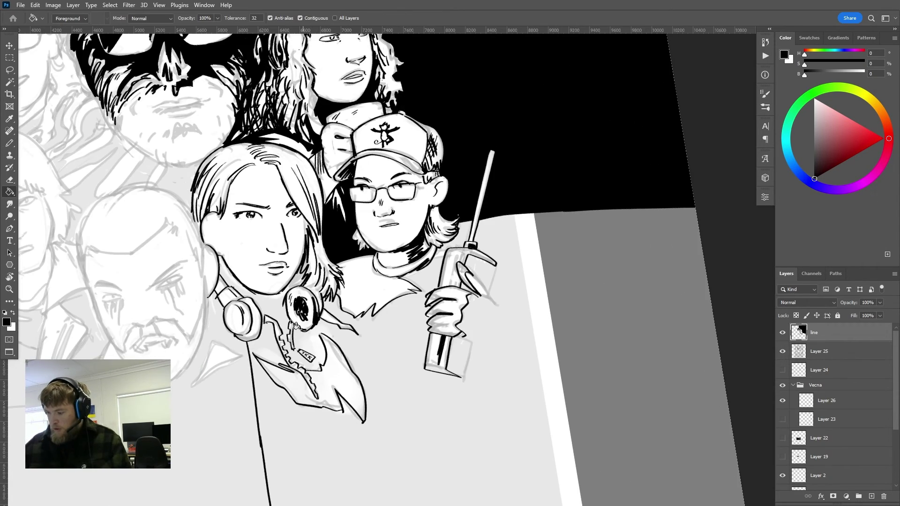
{"action": "left_click", "coordinate": [314, 347]}
{"action": "key", "text": "ctrl+z"}
Step: Thicken the end of the woman's jacket collar next to the ear cup
{"action": "scroll", "coordinate": [316, 344], "scroll_direction": "up", "scroll_amount": 3}
{"action": "key", "text": "b"}
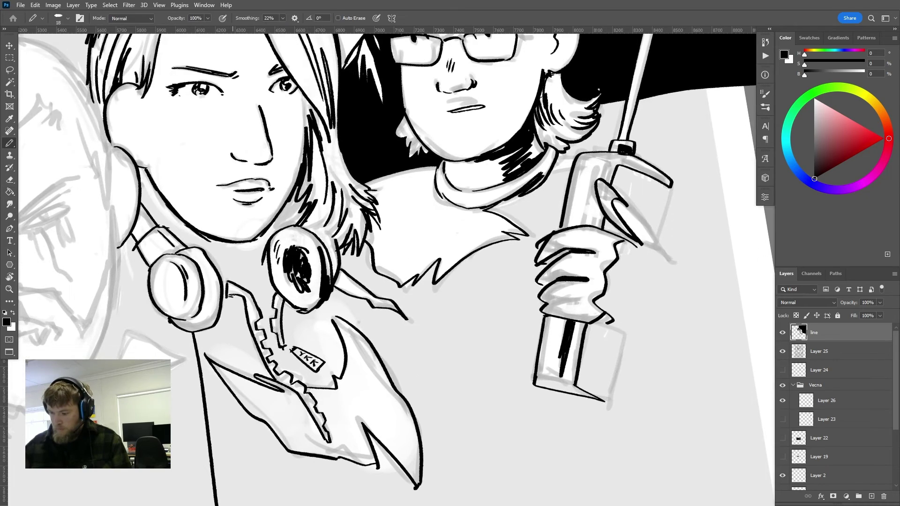
{"action": "left_click_drag", "start_coordinate": [224, 292], "coordinate": [226, 283]}
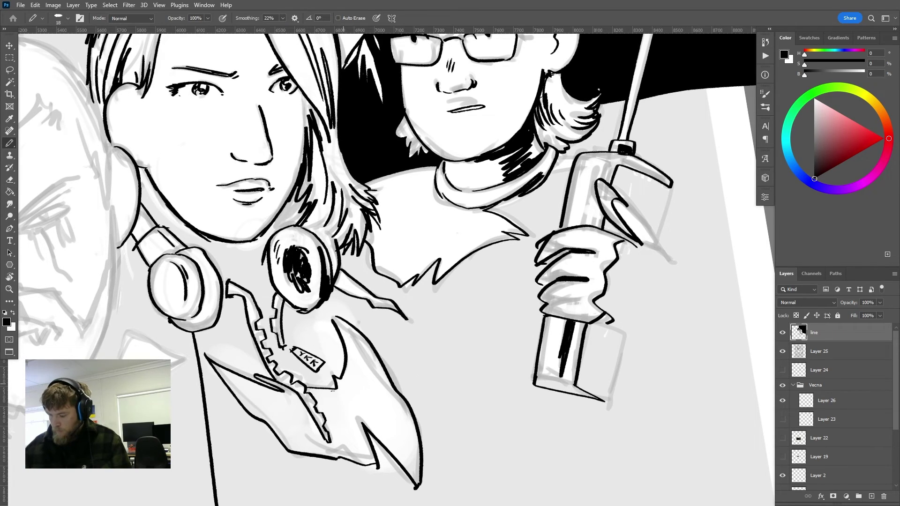
{"action": "scroll", "coordinate": [332, 390], "scroll_direction": "down", "scroll_amount": 4}
{"action": "scroll", "coordinate": [370, 331], "scroll_direction": "up", "scroll_amount": 2}
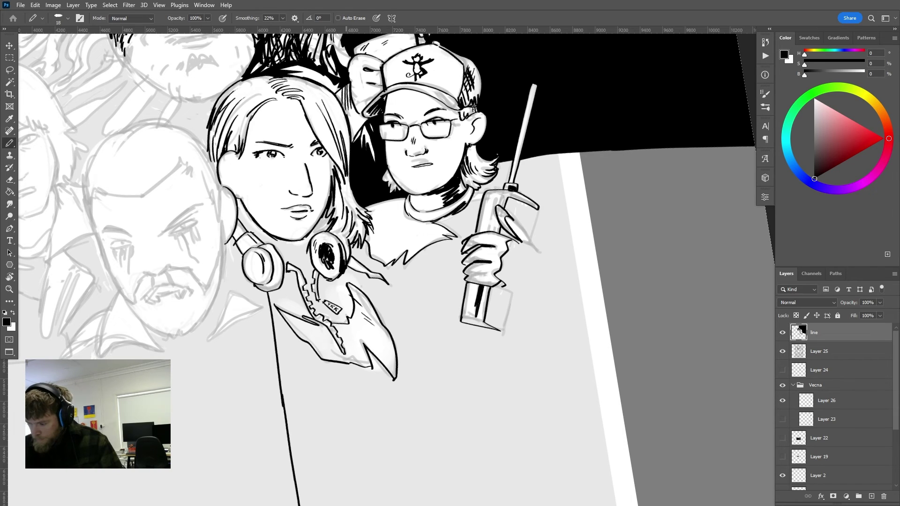
{"action": "key", "text": "g"}
{"action": "left_click", "coordinate": [411, 307]}
{"action": "key", "text": "ctrl+z"}
{"action": "scroll", "coordinate": [417, 314], "scroll_direction": "down", "scroll_amount": 2}
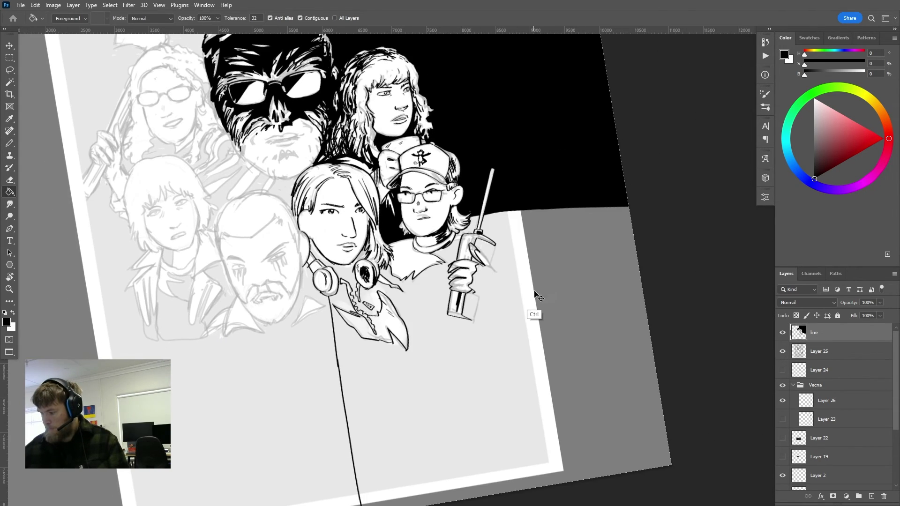
{"action": "scroll", "coordinate": [499, 262], "scroll_direction": "up", "scroll_amount": 3}
{"action": "key", "text": "b"}
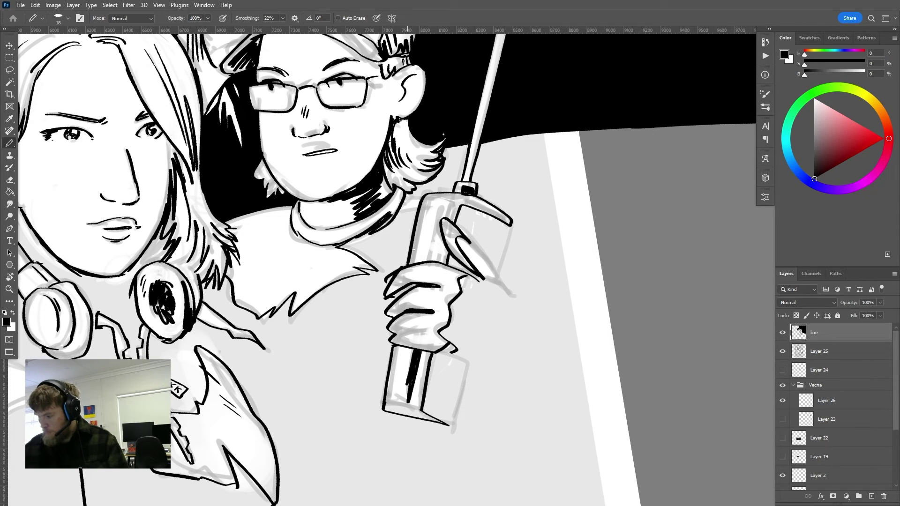
{"action": "key", "text": "g"}
{"action": "left_click", "coordinate": [476, 345]}
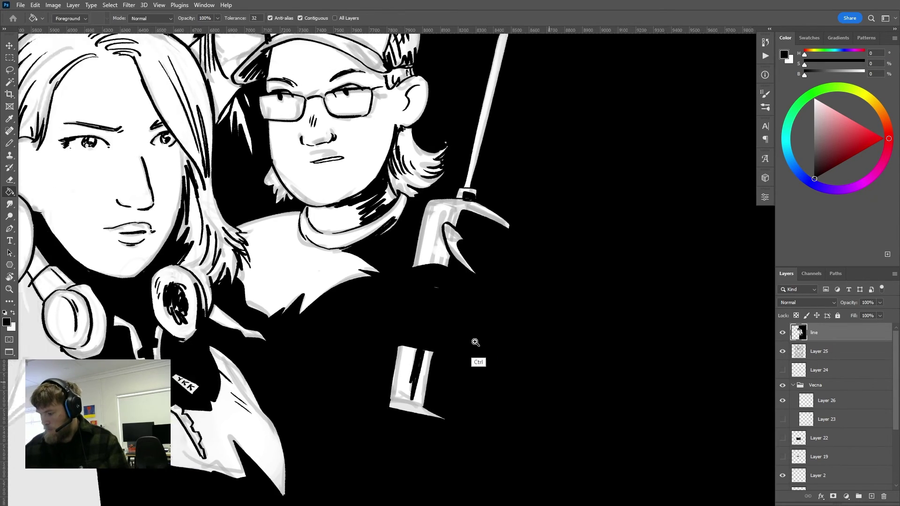
{"action": "key", "text": "ctrl+z"}
Step: Close the gripping hand's outline and fill the background around the hand, radio and jacket with black
{"action": "scroll", "coordinate": [477, 345], "scroll_direction": "down", "scroll_amount": 2}
{"action": "scroll", "coordinate": [512, 287], "scroll_direction": "up", "scroll_amount": 3}
{"action": "scroll", "coordinate": [468, 319], "scroll_direction": "up", "scroll_amount": 1}
{"action": "key", "text": "b"}
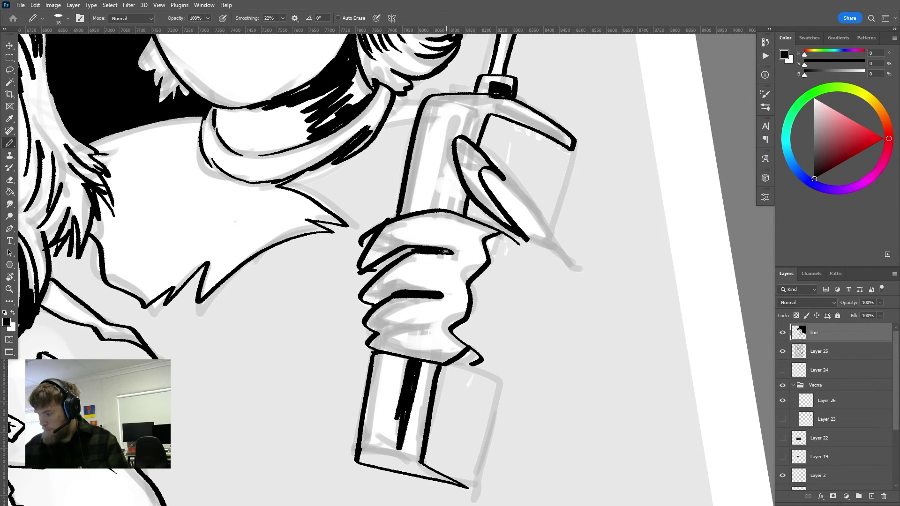
{"action": "key", "text": "g"}
{"action": "left_click", "coordinate": [508, 263]}
{"action": "scroll", "coordinate": [516, 281], "scroll_direction": "down", "scroll_amount": 3}
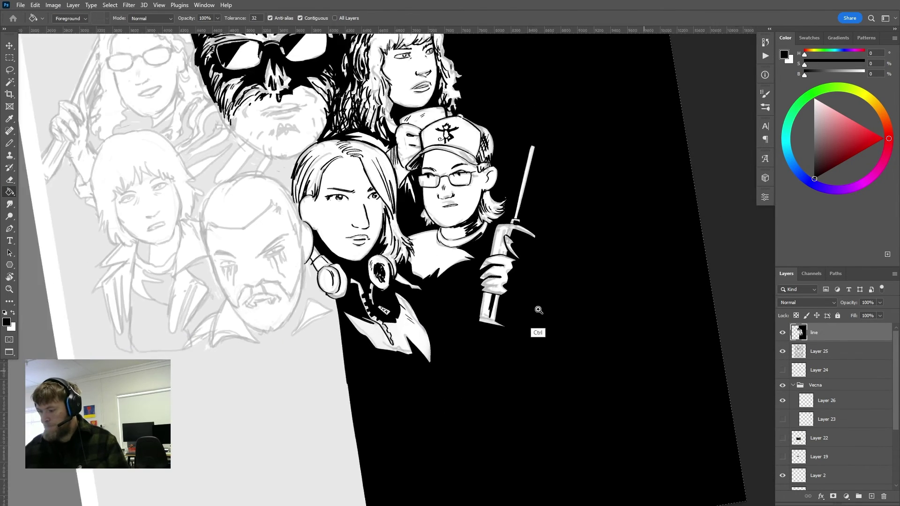
Step: Straighten the canvas view and toggle the line layer's visibility to compare the inks with the grey sketch
{"action": "mouse_move", "coordinate": [538, 310]}
{"action": "left_mouse_down"}
{"action": "mouse_move", "coordinate": [558, 295]}
{"action": "mouse_move", "coordinate": [577, 298]}
{"action": "mouse_move", "coordinate": [542, 308]}
{"action": "left_mouse_up"}
{"action": "key", "text": "r"}
{"action": "scroll", "coordinate": [572, 291], "scroll_direction": "down", "scroll_amount": 3}
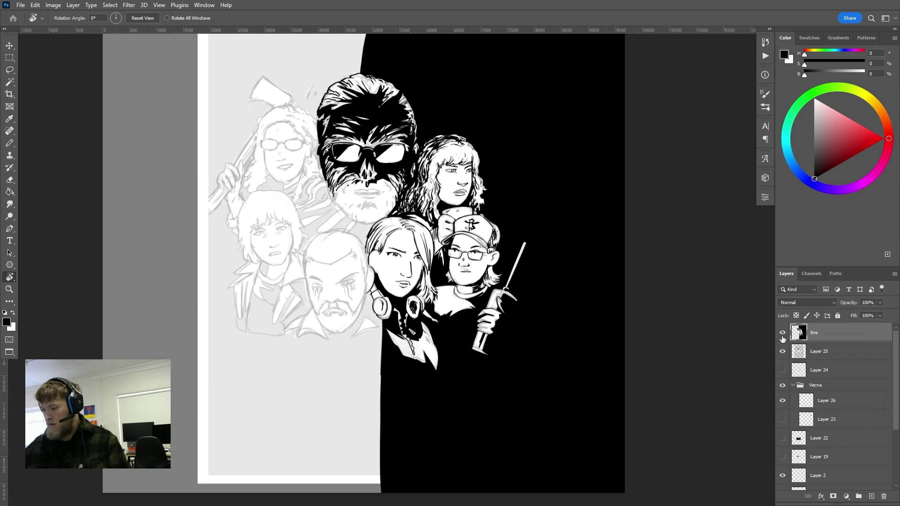
{"action": "left_click", "coordinate": [782, 334]}
{"action": "left_click", "coordinate": [782, 333]}
{"action": "left_click", "coordinate": [782, 333]}
{"action": "left_click", "coordinate": [782, 334]}
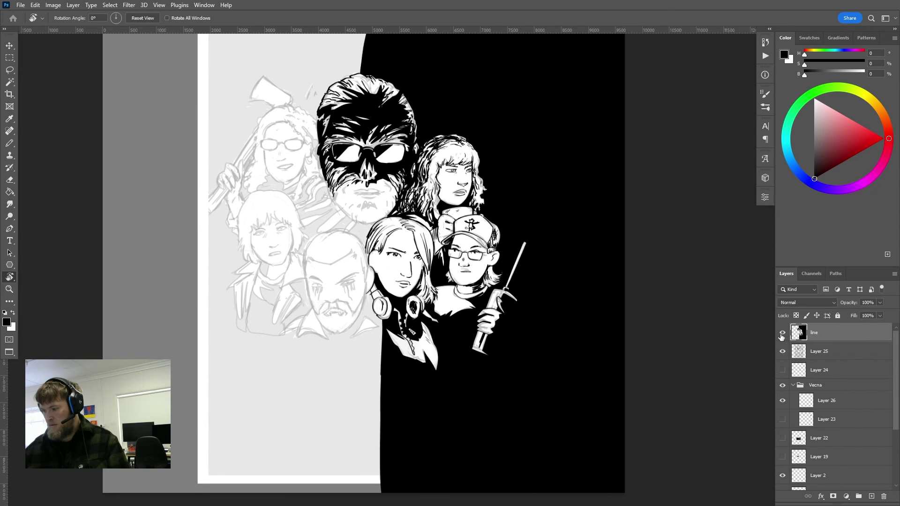
{"action": "left_click", "coordinate": [782, 334]}
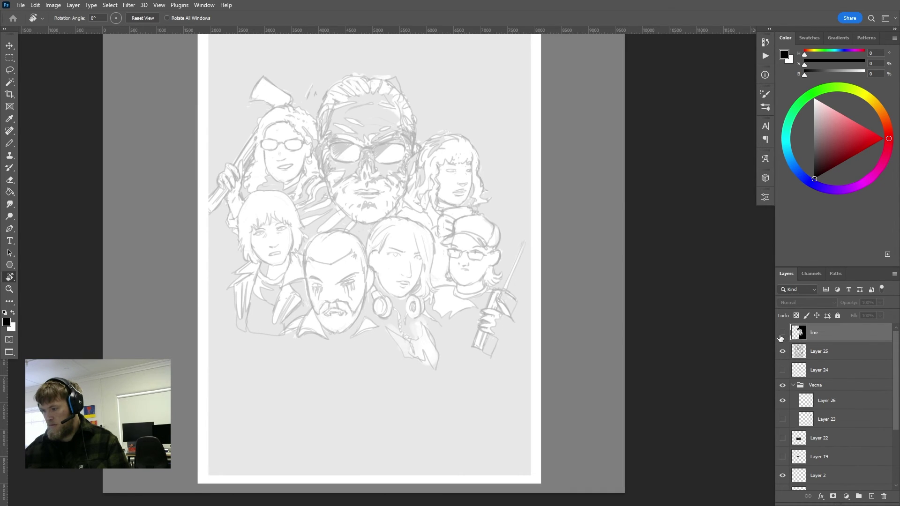
Step: Compare the inks with the grey sketch and leave the line layer hidden
{"action": "left_click", "coordinate": [782, 334]}
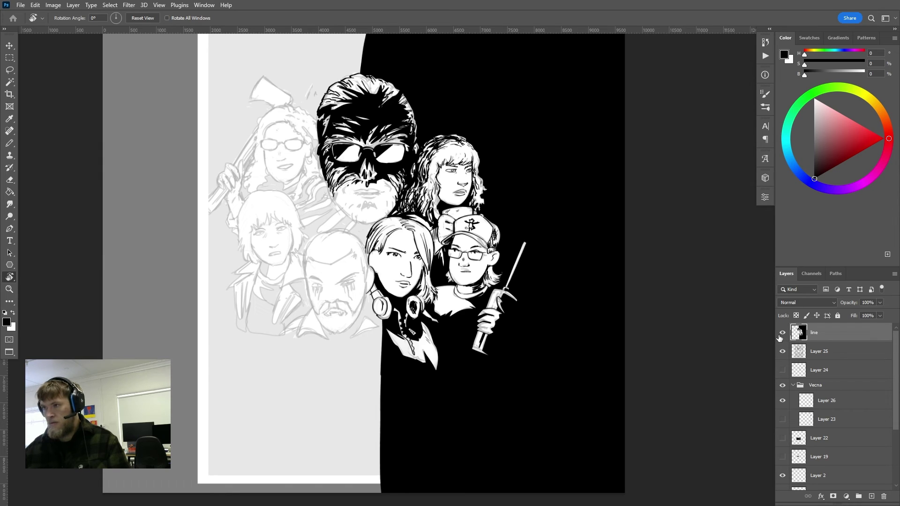
{"action": "left_click", "coordinate": [782, 333]}
{"action": "left_click", "coordinate": [782, 333]}
{"action": "left_click", "coordinate": [783, 334]}
{"action": "key", "text": "ctrl+minus"}
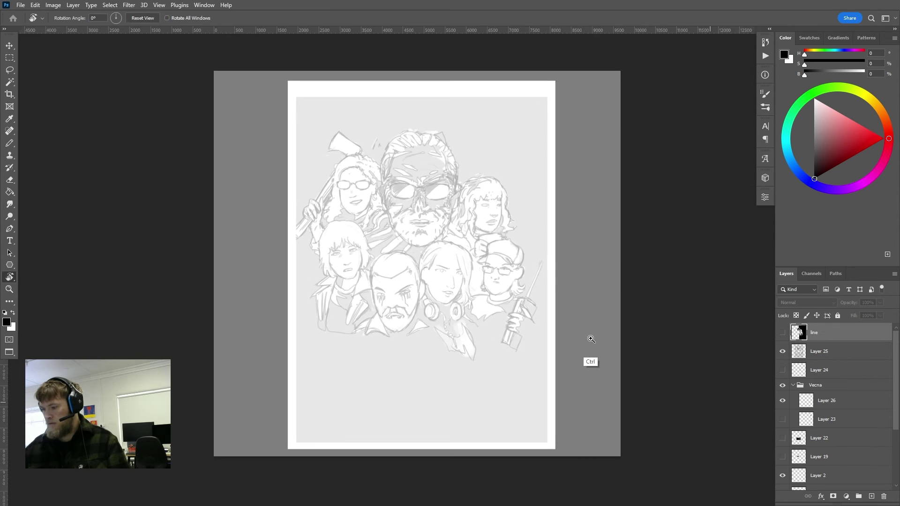
{"action": "left_click_drag", "start_coordinate": [590, 338], "coordinate": [594, 337]}
{"action": "left_click_drag", "start_coordinate": [557, 276], "coordinate": [577, 270]}
{"action": "mouse_move", "coordinate": [578, 270]}
{"action": "left_mouse_down"}
{"action": "mouse_move", "coordinate": [558, 321]}
{"action": "mouse_move", "coordinate": [562, 309]}
{"action": "left_mouse_up"}
{"action": "mouse_move", "coordinate": [545, 321]}
{"action": "left_mouse_down"}
{"action": "mouse_move", "coordinate": [581, 303]}
{"action": "mouse_move", "coordinate": [567, 314]}
{"action": "mouse_move", "coordinate": [585, 308]}
{"action": "mouse_move", "coordinate": [568, 331]}
{"action": "mouse_move", "coordinate": [569, 309]}
{"action": "left_mouse_up"}
{"action": "left_click_drag", "start_coordinate": [340, 137], "coordinate": [344, 110]}
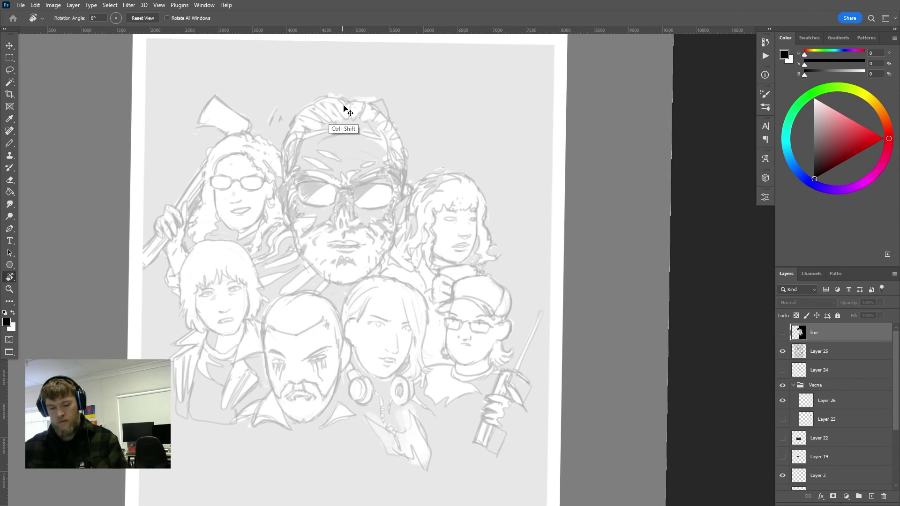
Step: Create a new layer and handwrite black name labels for the large central man, the wavy-haired woman and the figure in the cap
{"action": "key", "text": "ctrl+shift+n"}
{"action": "key", "text": "Return"}
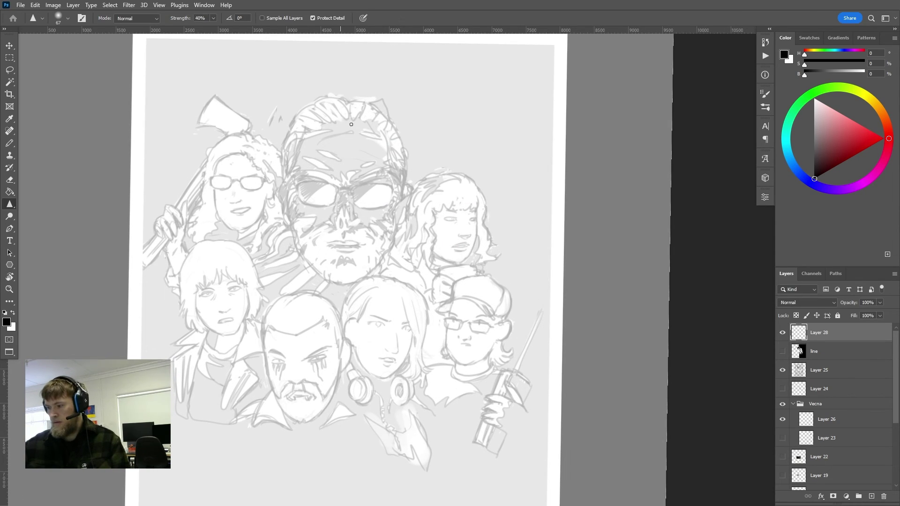
{"action": "key", "text": "b"}
{"action": "left_click_drag", "start_coordinate": [344, 110], "coordinate": [359, 115]}
{"action": "mouse_move", "coordinate": [478, 174]}
{"action": "left_mouse_down"}
{"action": "mouse_move", "coordinate": [478, 186]}
{"action": "mouse_move", "coordinate": [520, 174]}
{"action": "mouse_move", "coordinate": [524, 184]}
{"action": "left_mouse_up"}
{"action": "left_click_drag", "start_coordinate": [491, 283], "coordinate": [489, 298]}
{"action": "left_click_drag", "start_coordinate": [496, 296], "coordinate": [518, 290]}
Step: Handwrite the names of the woman with headphones and the moustached man across their foreheads
{"action": "mouse_move", "coordinate": [371, 296]}
{"action": "left_mouse_down"}
{"action": "mouse_move", "coordinate": [366, 309]}
{"action": "mouse_move", "coordinate": [386, 306]}
{"action": "mouse_move", "coordinate": [392, 294]}
{"action": "left_mouse_up"}
{"action": "left_click", "coordinate": [376, 296]}
{"action": "left_click_drag", "start_coordinate": [392, 294], "coordinate": [397, 306]}
{"action": "left_click_drag", "start_coordinate": [401, 294], "coordinate": [404, 305]}
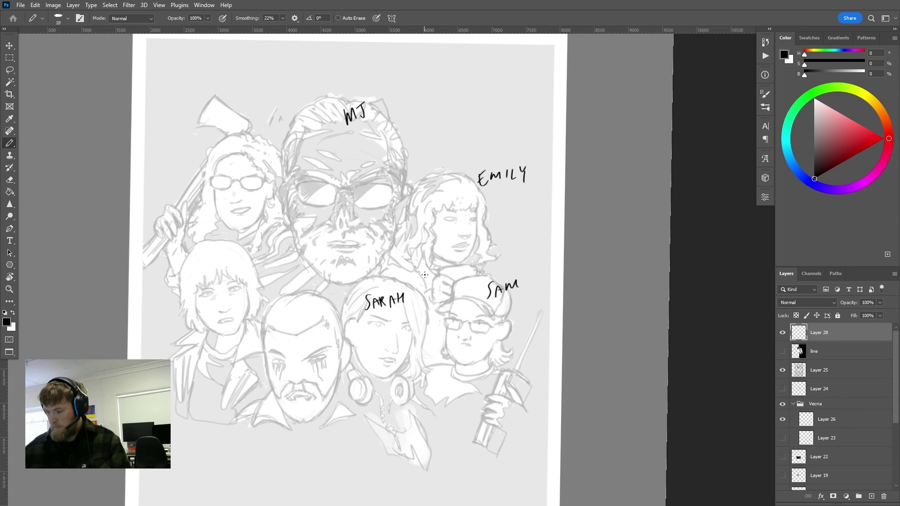
{"action": "mouse_move", "coordinate": [278, 312]}
{"action": "left_mouse_down"}
{"action": "mouse_move", "coordinate": [279, 323]}
{"action": "mouse_move", "coordinate": [301, 321]}
{"action": "mouse_move", "coordinate": [299, 313]}
{"action": "left_mouse_up"}
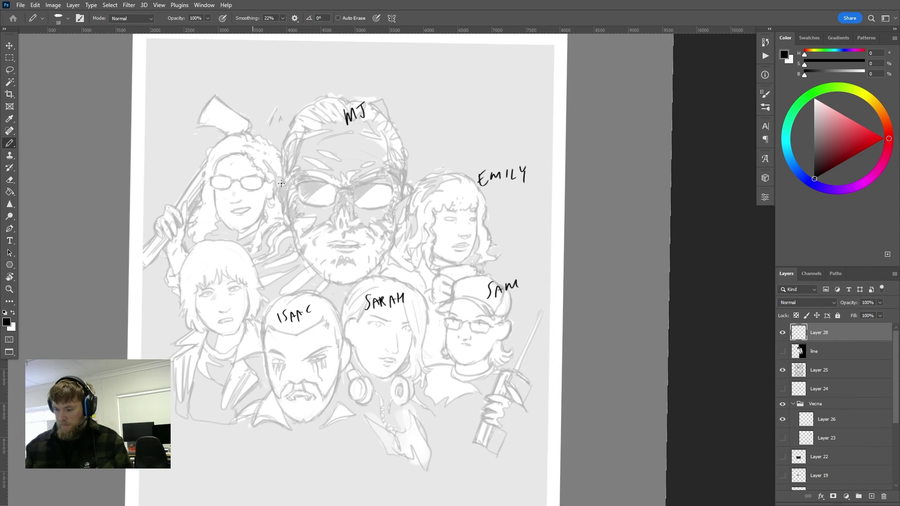
Step: Handwrite name labels on the fringed figure in the jacket and beside the head of the axe-carrying woman with glasses
{"action": "left_click_drag", "start_coordinate": [291, 258], "coordinate": [325, 252]}
{"action": "left_click_drag", "start_coordinate": [225, 255], "coordinate": [236, 250]}
{"action": "mouse_move", "coordinate": [231, 252]}
{"action": "left_mouse_down"}
{"action": "mouse_move", "coordinate": [232, 260]}
{"action": "mouse_move", "coordinate": [256, 253]}
{"action": "left_mouse_up"}
{"action": "left_click_drag", "start_coordinate": [216, 156], "coordinate": [225, 148]}
{"action": "mouse_move", "coordinate": [229, 151]}
{"action": "left_mouse_down"}
{"action": "mouse_move", "coordinate": [244, 134]}
{"action": "mouse_move", "coordinate": [248, 141]}
{"action": "left_mouse_up"}
{"action": "left_click_drag", "start_coordinate": [242, 141], "coordinate": [248, 140]}
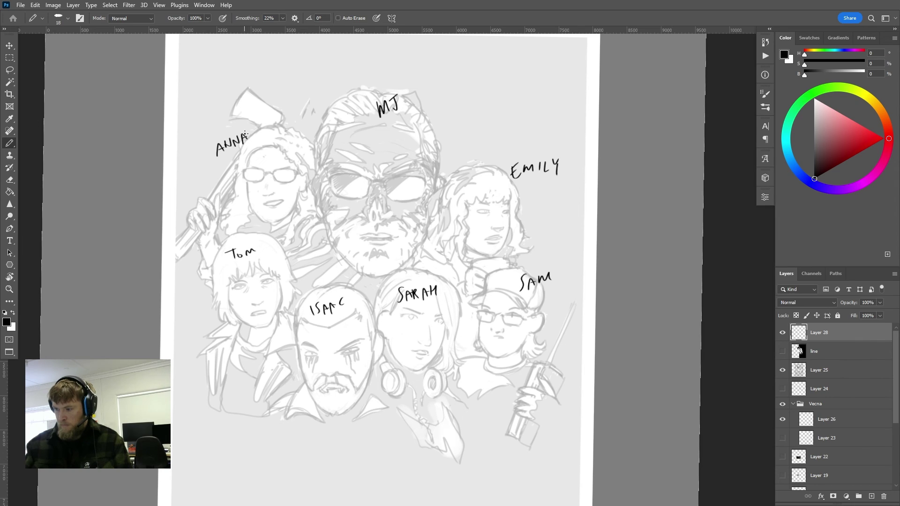
Step: Handwrite the title word "STRANGE" in large thin black capitals in the empty area below the figures
{"action": "left_click_drag", "start_coordinate": [567, 332], "coordinate": [583, 225]}
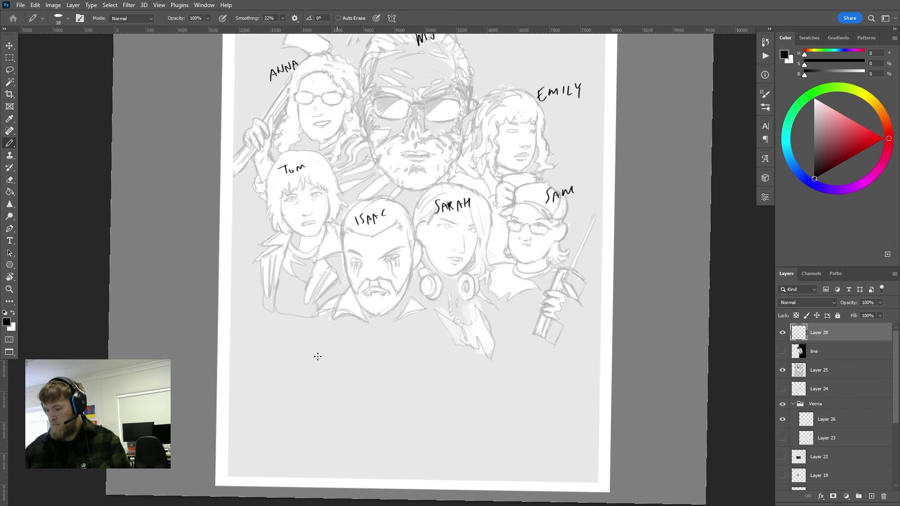
{"action": "mouse_move", "coordinate": [332, 345]}
{"action": "left_mouse_down"}
{"action": "mouse_move", "coordinate": [311, 382]}
{"action": "mouse_move", "coordinate": [363, 351]}
{"action": "mouse_move", "coordinate": [356, 381]}
{"action": "left_mouse_up"}
{"action": "mouse_move", "coordinate": [374, 386]}
{"action": "left_mouse_down"}
{"action": "mouse_move", "coordinate": [371, 369]}
{"action": "mouse_move", "coordinate": [411, 386]}
{"action": "left_mouse_up"}
{"action": "mouse_move", "coordinate": [415, 354]}
{"action": "left_mouse_down"}
{"action": "mouse_move", "coordinate": [418, 381]}
{"action": "mouse_move", "coordinate": [436, 355]}
{"action": "mouse_move", "coordinate": [451, 376]}
{"action": "mouse_move", "coordinate": [464, 375]}
{"action": "left_mouse_up"}
{"action": "mouse_move", "coordinate": [477, 360]}
{"action": "left_mouse_down"}
{"action": "mouse_move", "coordinate": [490, 386]}
{"action": "mouse_move", "coordinate": [509, 372]}
{"action": "left_mouse_up"}
{"action": "mouse_move", "coordinate": [473, 362]}
{"action": "left_mouse_down"}
{"action": "mouse_move", "coordinate": [496, 347]}
{"action": "mouse_move", "coordinate": [495, 358]}
{"action": "left_mouse_up"}
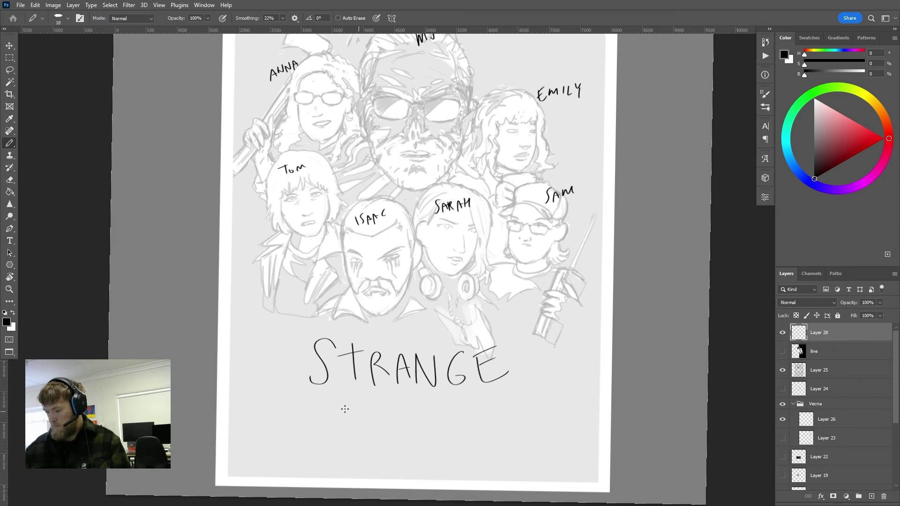
Step: Handwrite the second title word "MONKEYS" in matching capitals beneath "STRANGE"
{"action": "mouse_move", "coordinate": [314, 412]}
{"action": "left_mouse_down"}
{"action": "mouse_move", "coordinate": [320, 442]}
{"action": "mouse_move", "coordinate": [347, 417]}
{"action": "mouse_move", "coordinate": [370, 421]}
{"action": "mouse_move", "coordinate": [384, 407]}
{"action": "mouse_move", "coordinate": [408, 442]}
{"action": "left_mouse_up"}
{"action": "mouse_move", "coordinate": [414, 406]}
{"action": "left_mouse_down"}
{"action": "mouse_move", "coordinate": [414, 442]}
{"action": "mouse_move", "coordinate": [416, 422]}
{"action": "mouse_move", "coordinate": [433, 443]}
{"action": "left_mouse_up"}
{"action": "mouse_move", "coordinate": [447, 412]}
{"action": "left_mouse_down"}
{"action": "mouse_move", "coordinate": [468, 435]}
{"action": "mouse_move", "coordinate": [445, 417]}
{"action": "left_mouse_up"}
{"action": "mouse_move", "coordinate": [441, 421]}
{"action": "left_mouse_down"}
{"action": "mouse_move", "coordinate": [504, 397]}
{"action": "mouse_move", "coordinate": [479, 440]}
{"action": "left_mouse_up"}
{"action": "left_click_drag", "start_coordinate": [534, 404], "coordinate": [493, 438]}
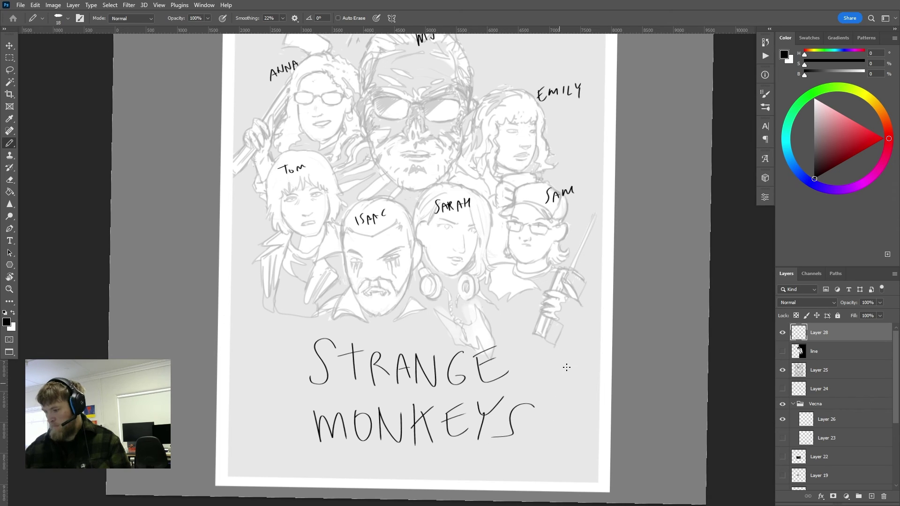
{"action": "mouse_move", "coordinate": [587, 340]}
{"action": "left_mouse_down"}
{"action": "mouse_move", "coordinate": [571, 365]}
{"action": "mouse_move", "coordinate": [559, 361]}
{"action": "left_mouse_up"}
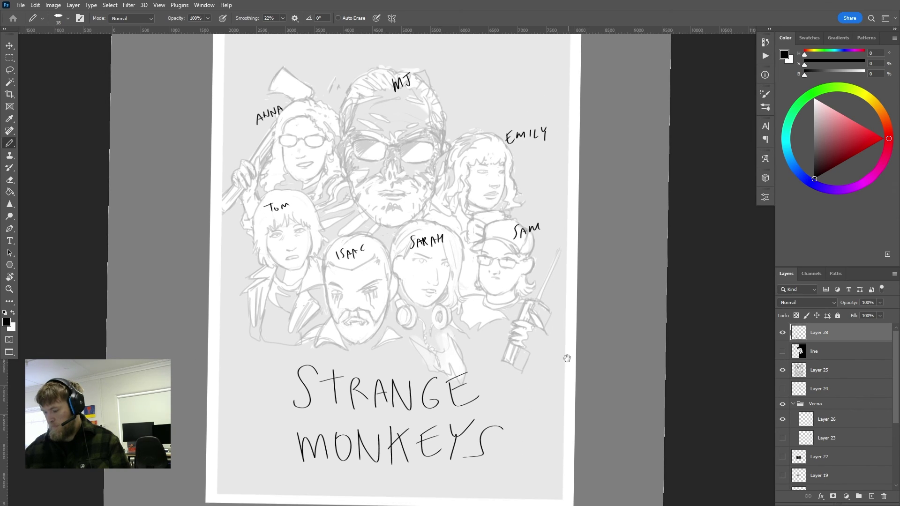